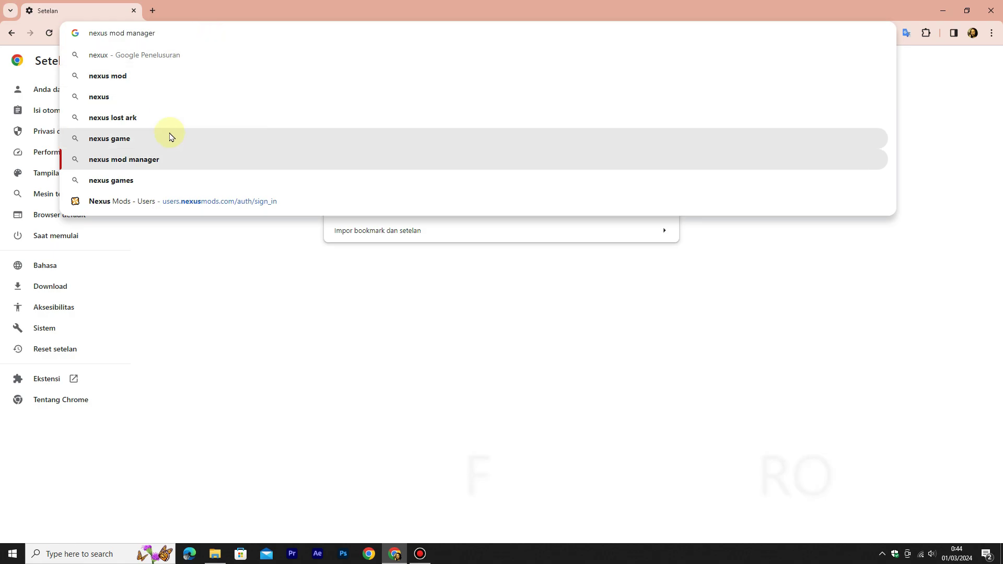
# Search Google for nexus mod manager and open the NMM - Community Edition page on Nexus Mods at its description
pyautogui.click(175, 159)
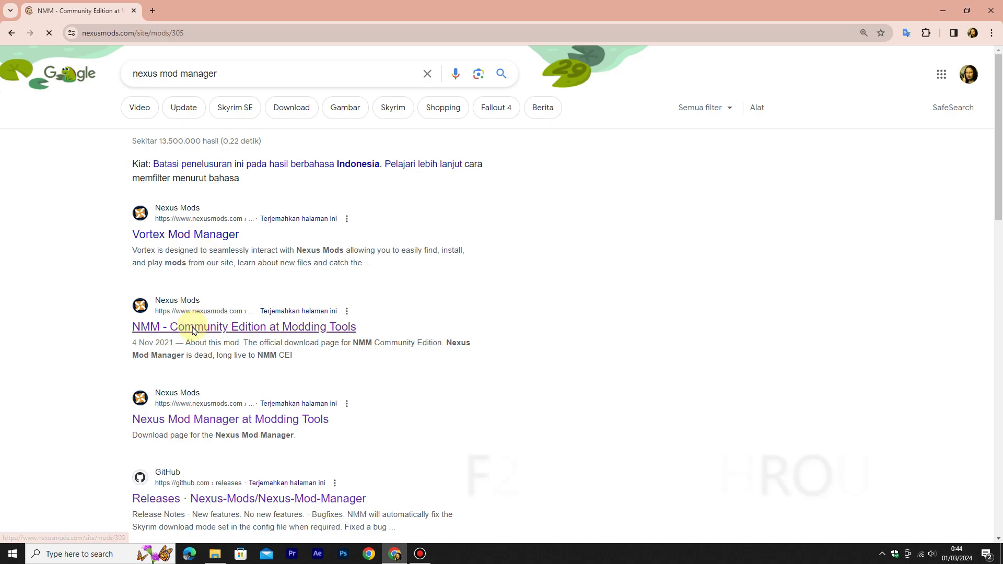
pyautogui.scroll(-7, 193, 330)
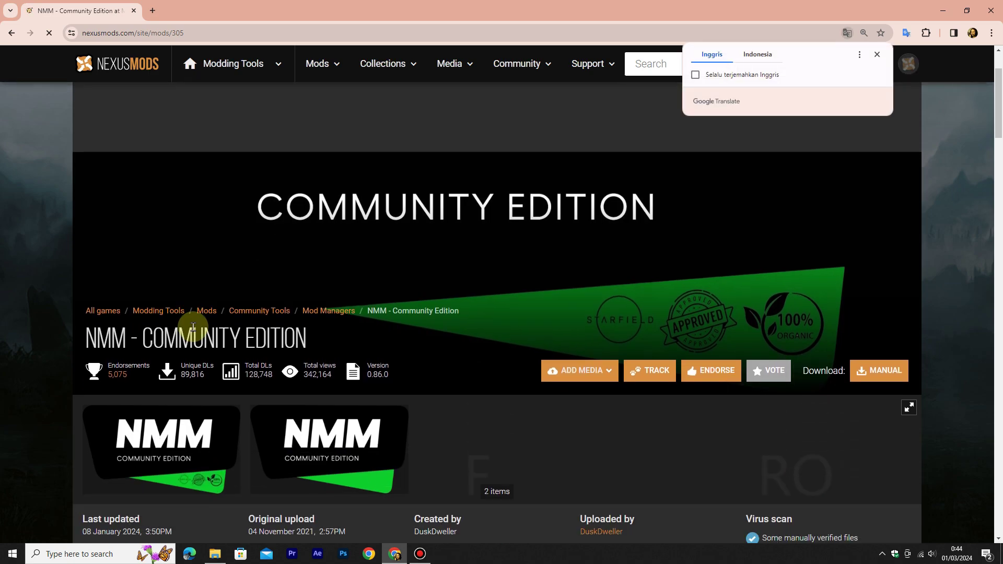
pyautogui.scroll(-2, 202, 324)
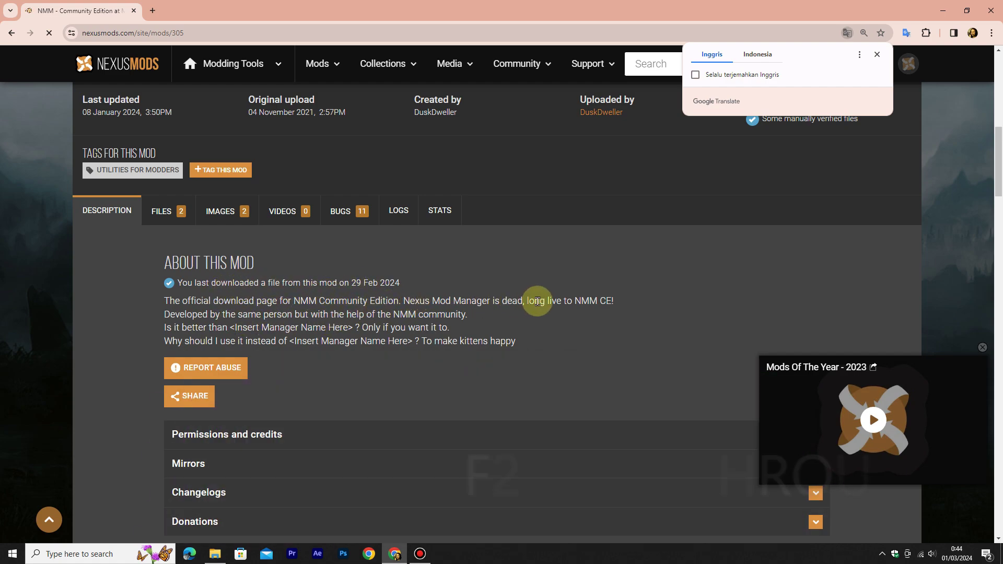
# Highlight the sentence about Nexus Mod Manager and NMM CE, and read through the mod page's description
pyautogui.moveTo(405, 302); pyautogui.dragTo(613, 301)
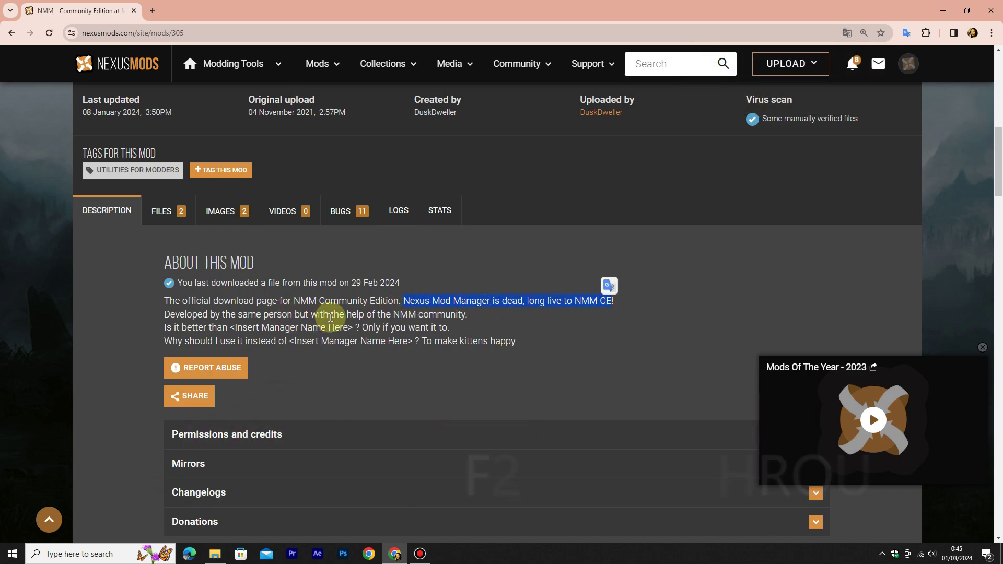
pyautogui.scroll(-1, 328, 320)
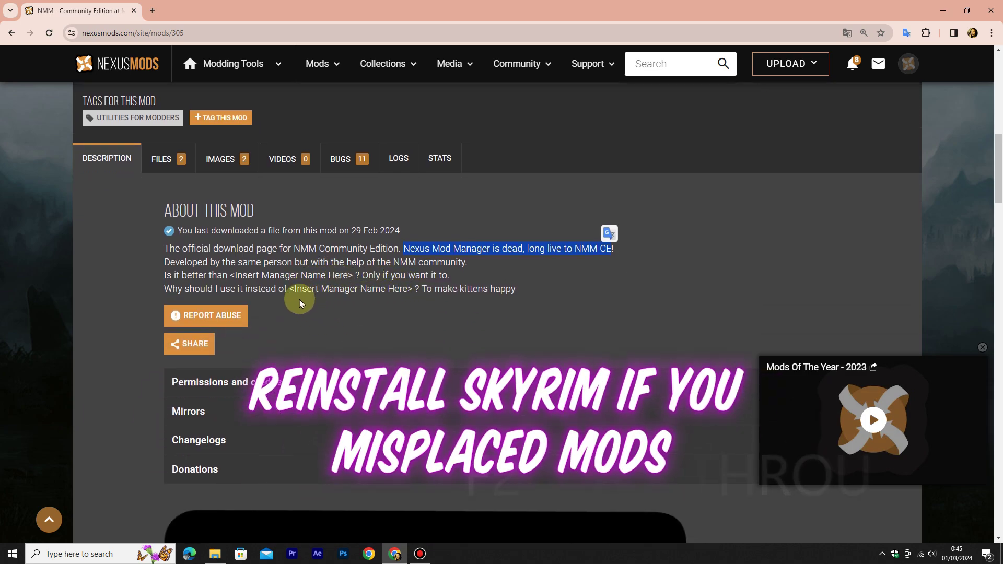
pyautogui.scroll(-2, 271, 300)
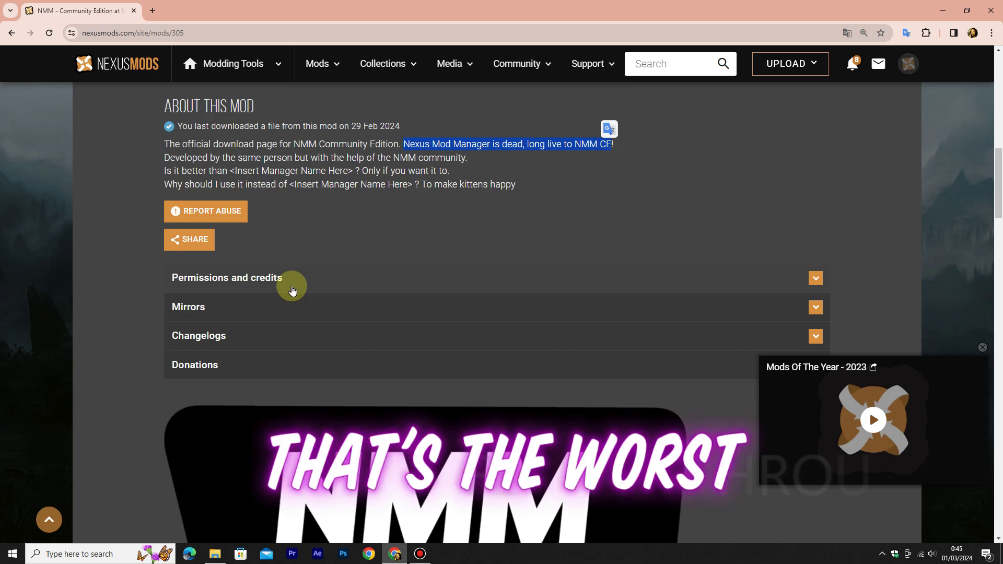
pyautogui.scroll(-2, 291, 290)
pyautogui.scroll(-2, 146, 285)
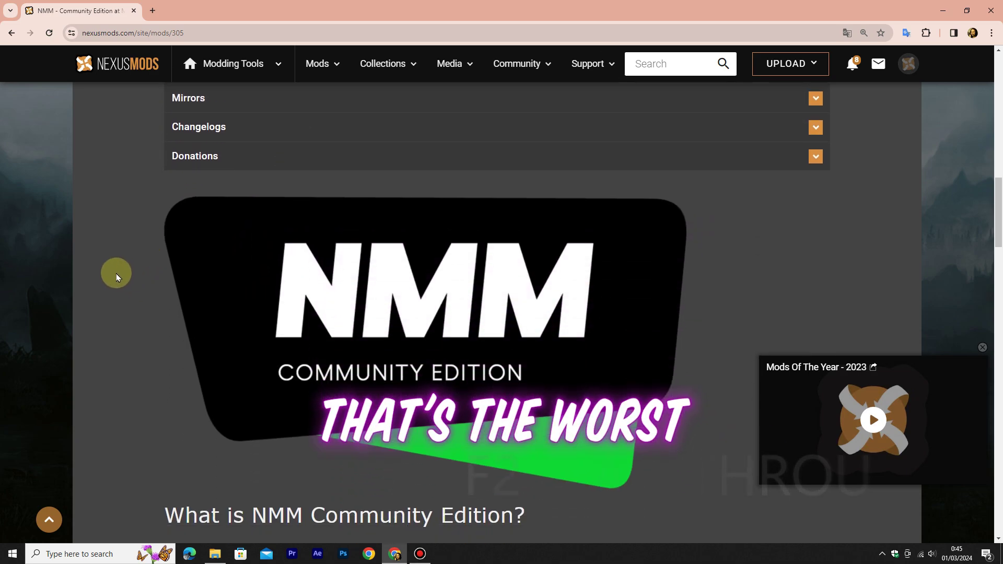
pyautogui.scroll(4, 110, 247)
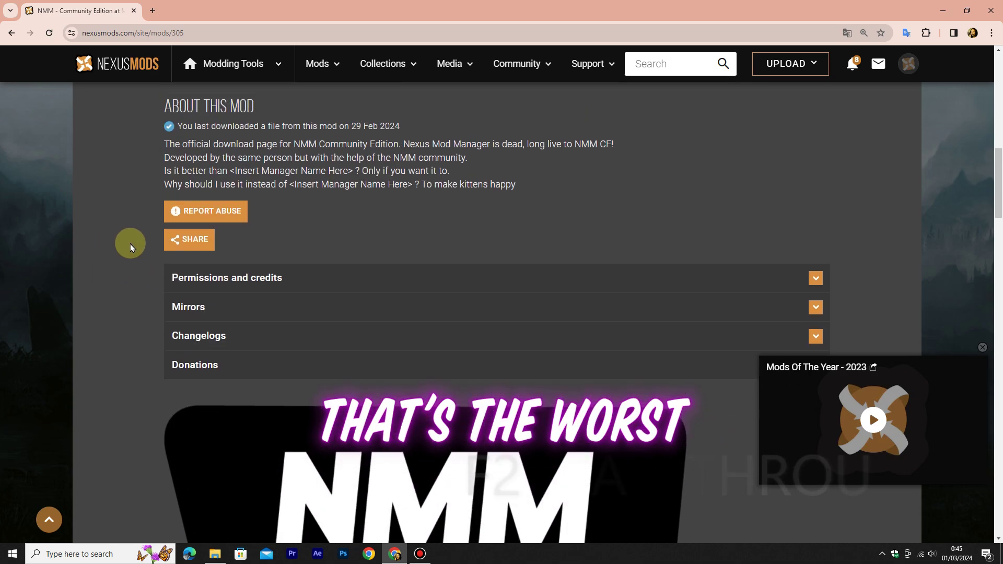
pyautogui.scroll(2, 139, 235)
# Open the mod's file list and examine the main, optional and old NMM Community Edition downloads
pyautogui.click(166, 159)
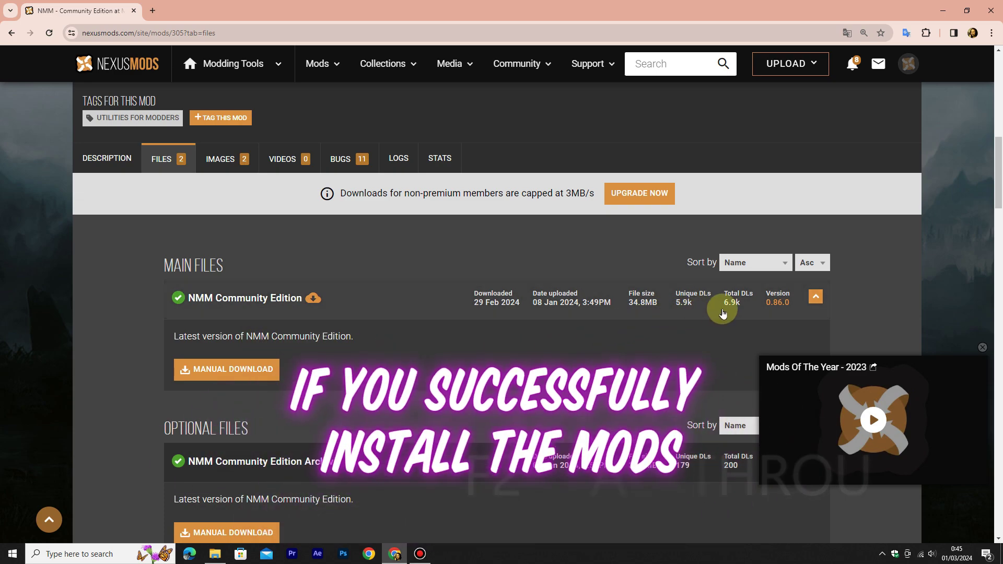
pyautogui.scroll(-1, 674, 341)
pyautogui.scroll(-1, 513, 342)
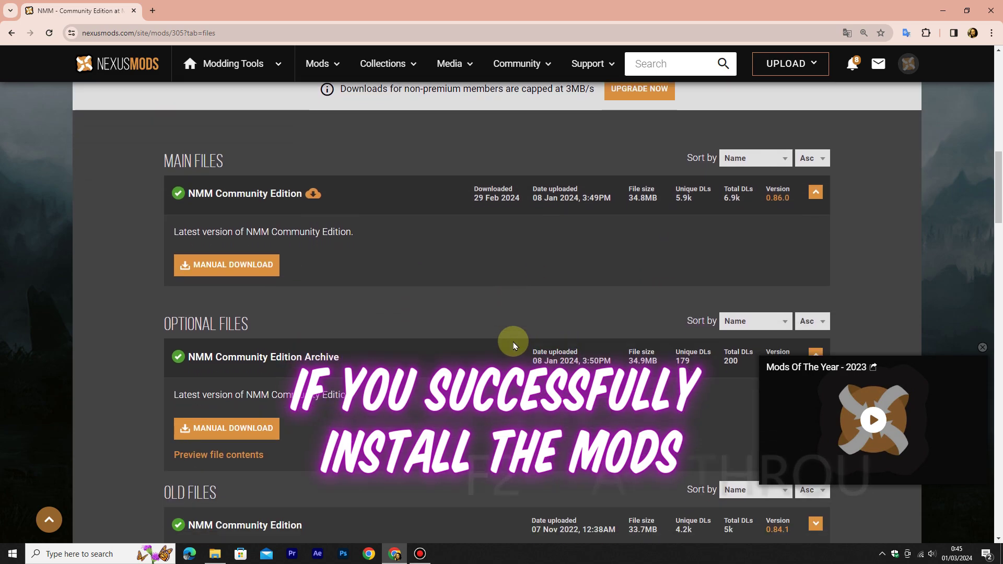
pyautogui.scroll(-2, 513, 342)
pyautogui.scroll(1, 513, 341)
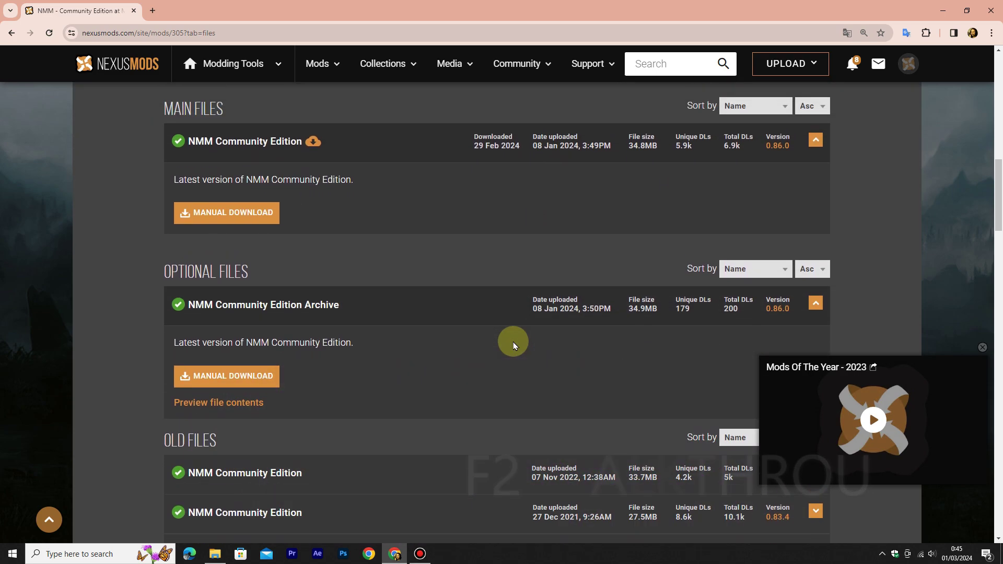
pyautogui.scroll(2, 513, 296)
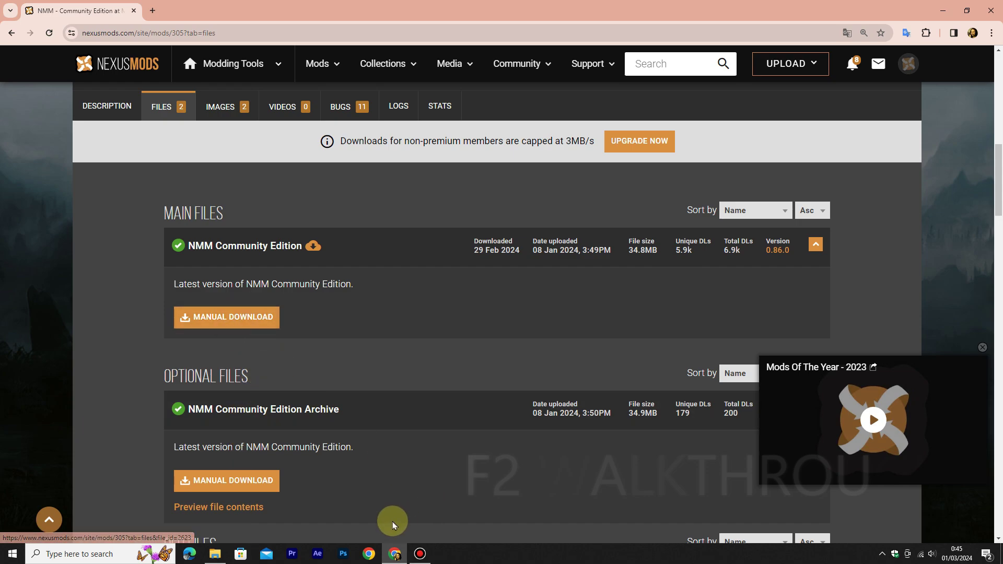
# Switch to File Explorer and run the NMM Community Edition installer from the Games folder, with English as the setup language
pyautogui.click(216, 555)
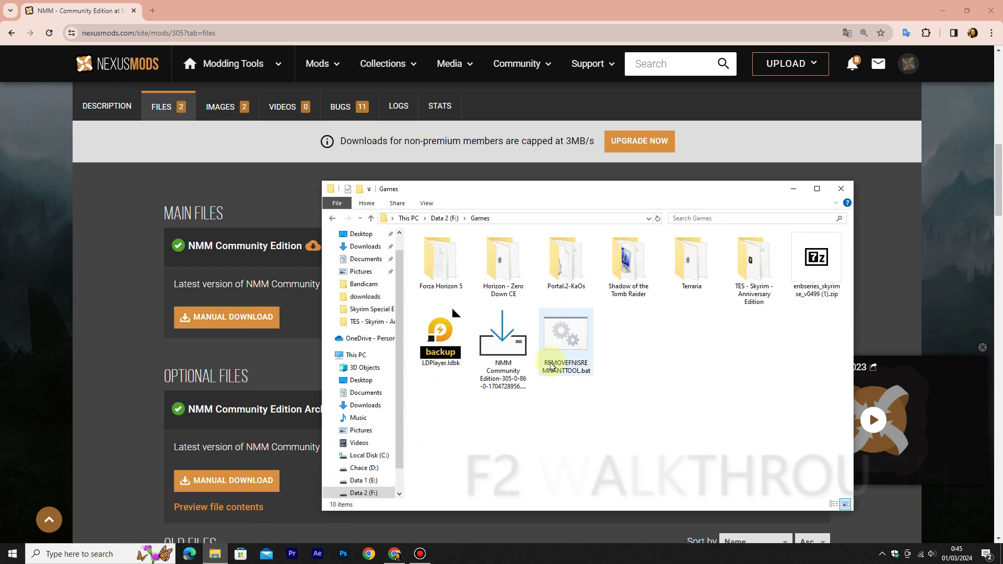
pyautogui.click(511, 361)
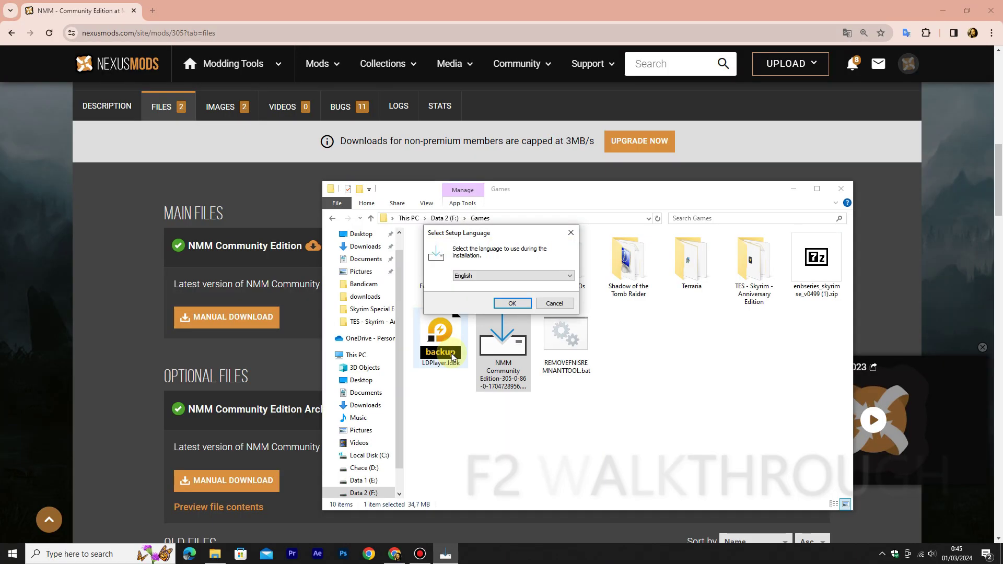
pyautogui.click(510, 305)
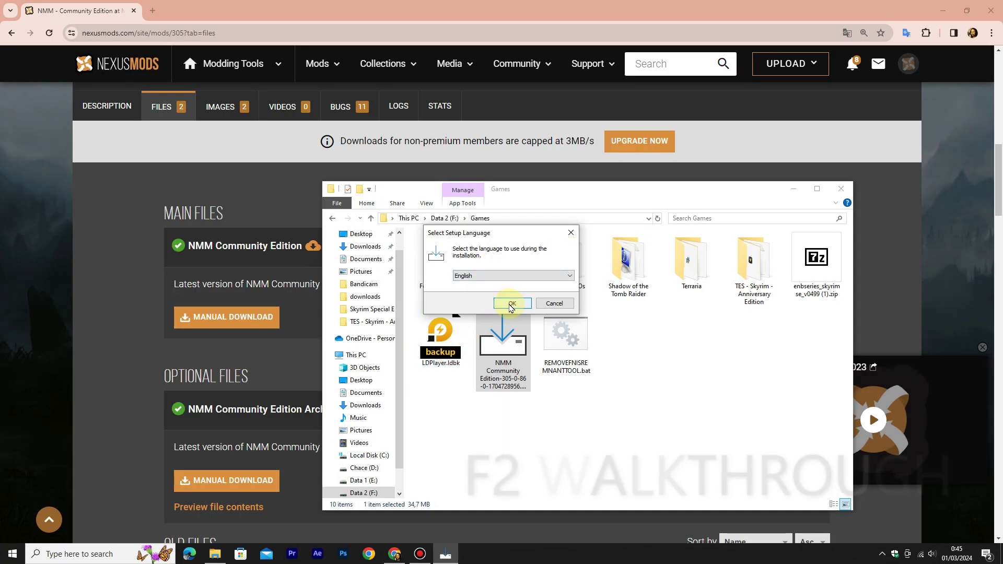
pyautogui.click(511, 305)
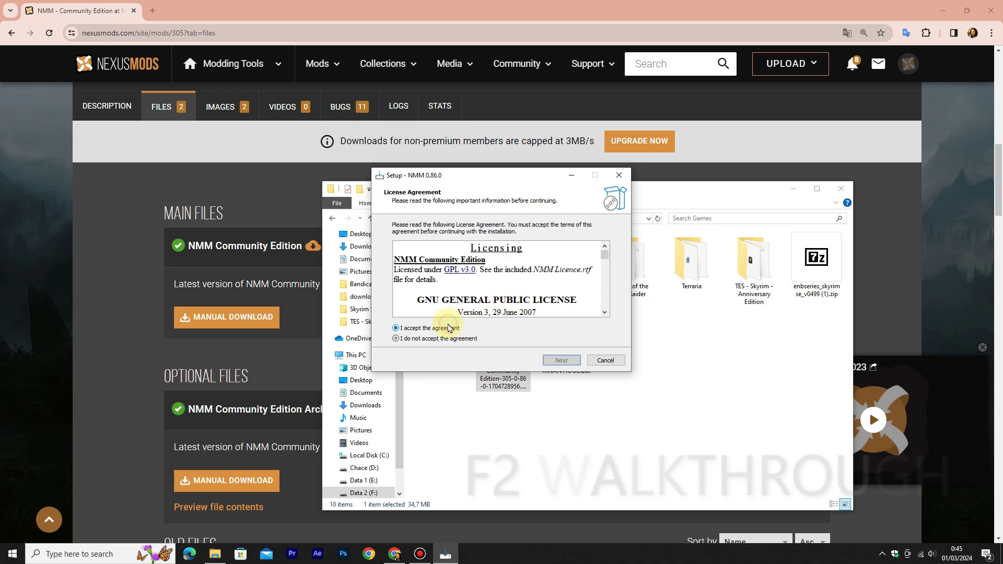
# Continue with the license agreement accepted, and proceed past the release notes after looking through the supported games
pyautogui.click(558, 360)
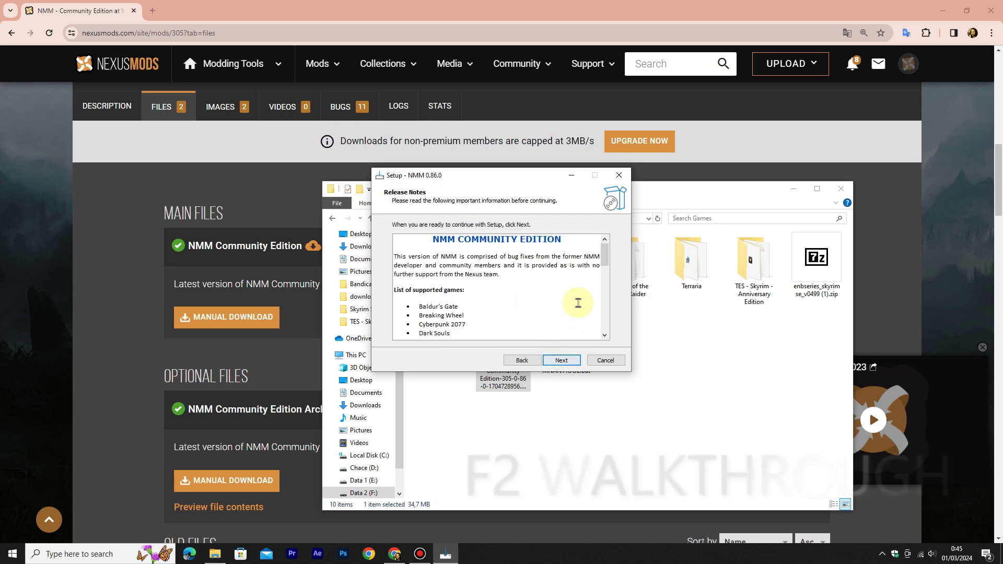
pyautogui.moveTo(606, 257); pyautogui.dragTo(606, 334)
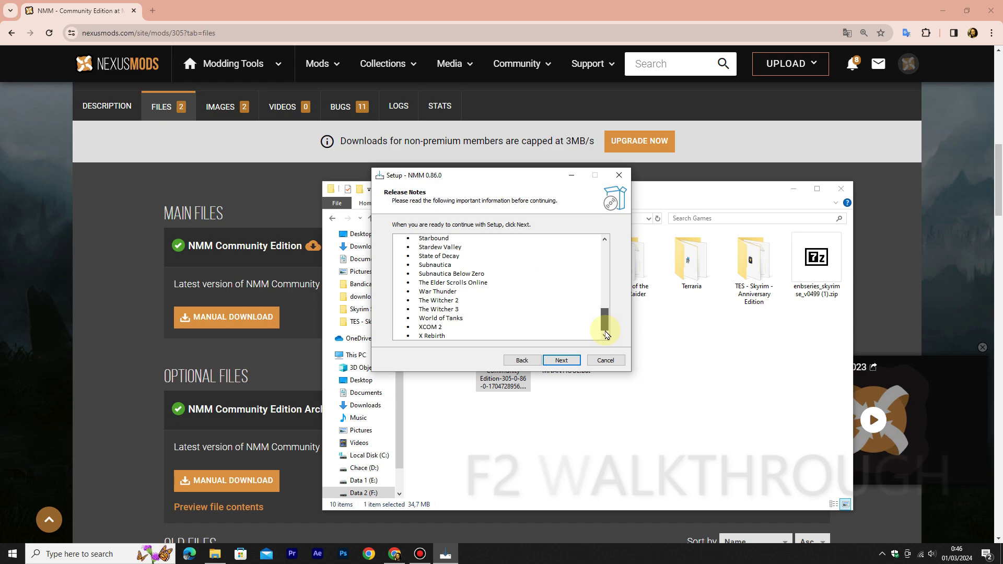
pyautogui.click(563, 361)
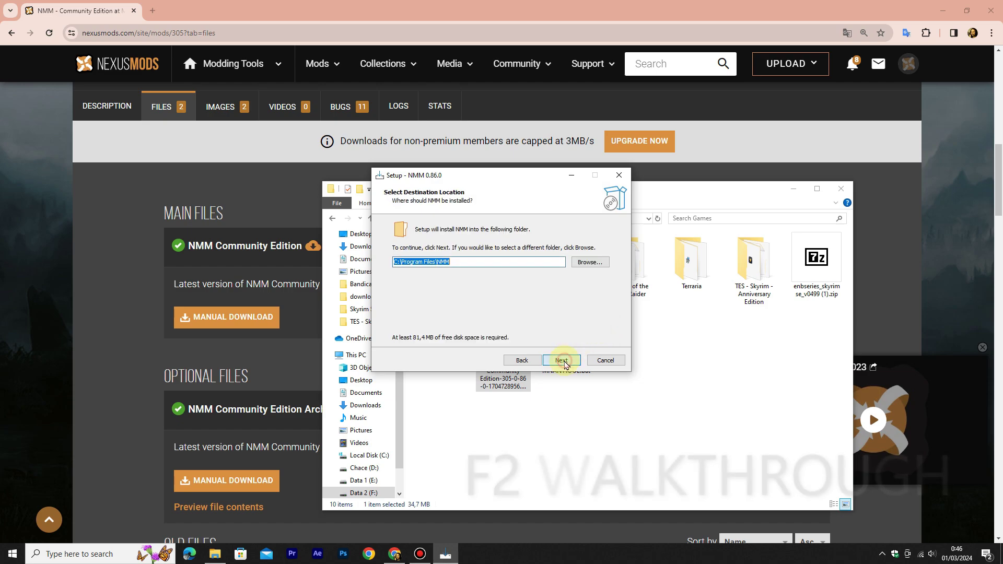
# Change the NMM installation folder to F:\Games\NMM by choosing the Games folder on the Data 2 (F:) drive
pyautogui.click(581, 265)
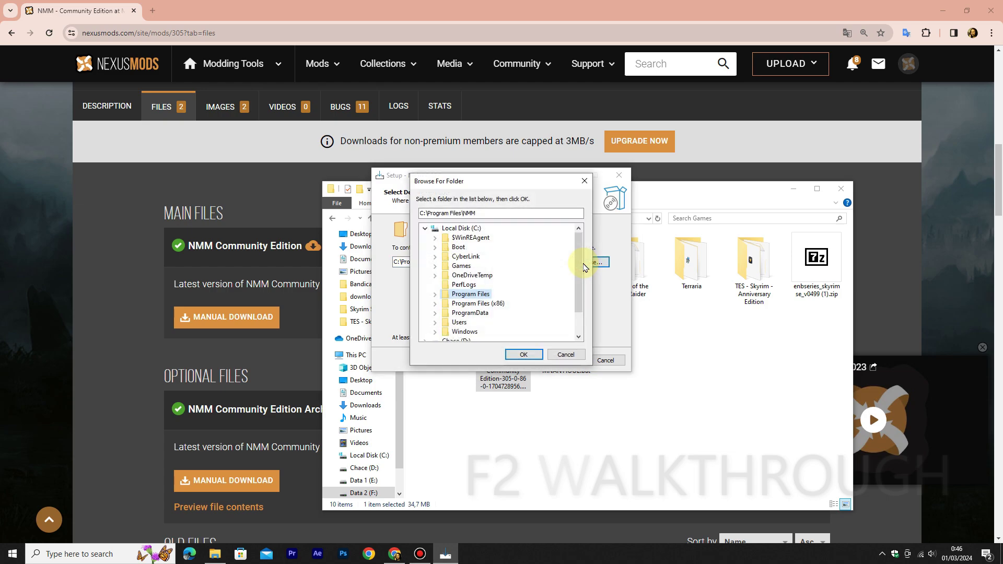
pyautogui.moveTo(577, 269); pyautogui.dragTo(576, 305)
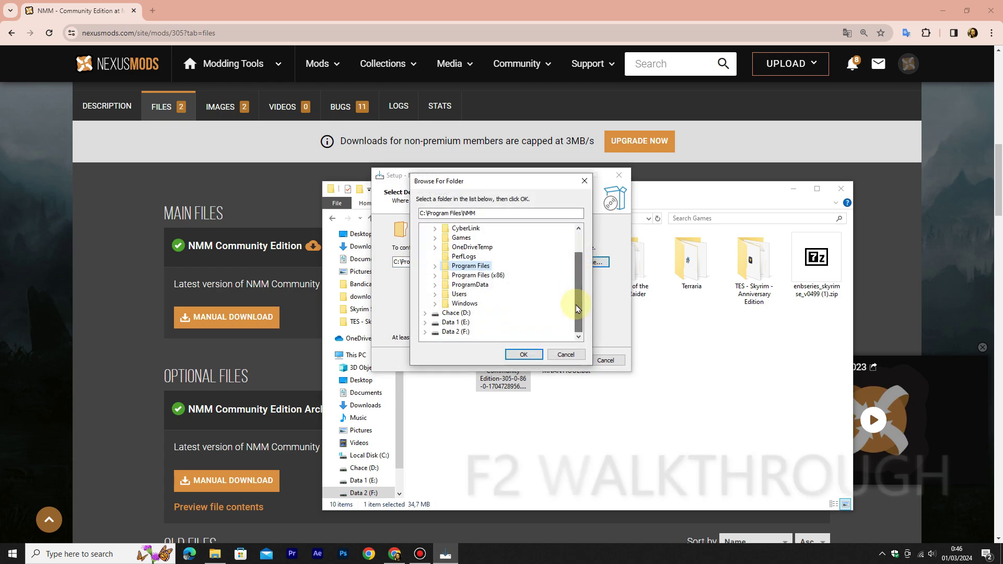
pyautogui.click(444, 332)
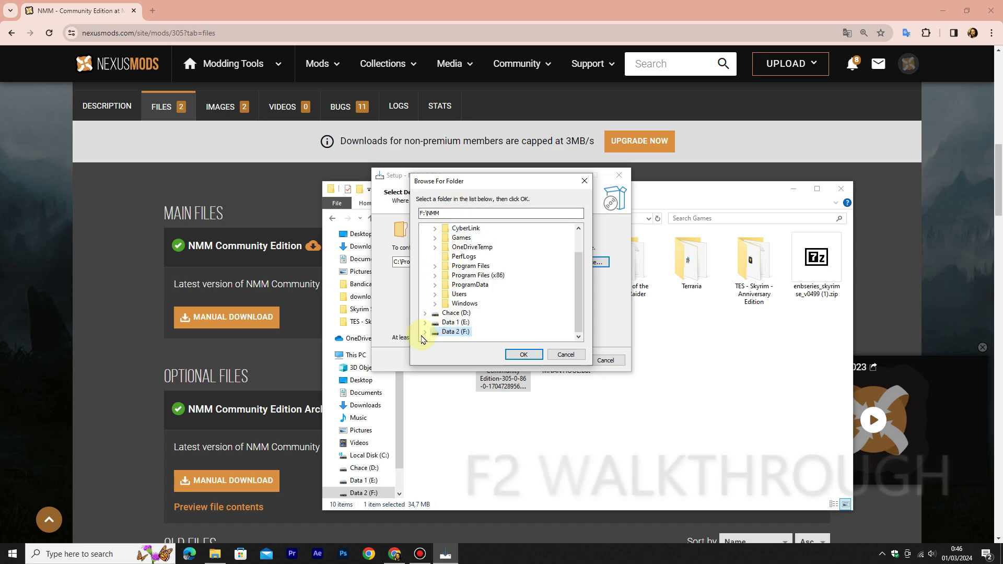
pyautogui.click(425, 332)
pyautogui.scroll(-1, 468, 307)
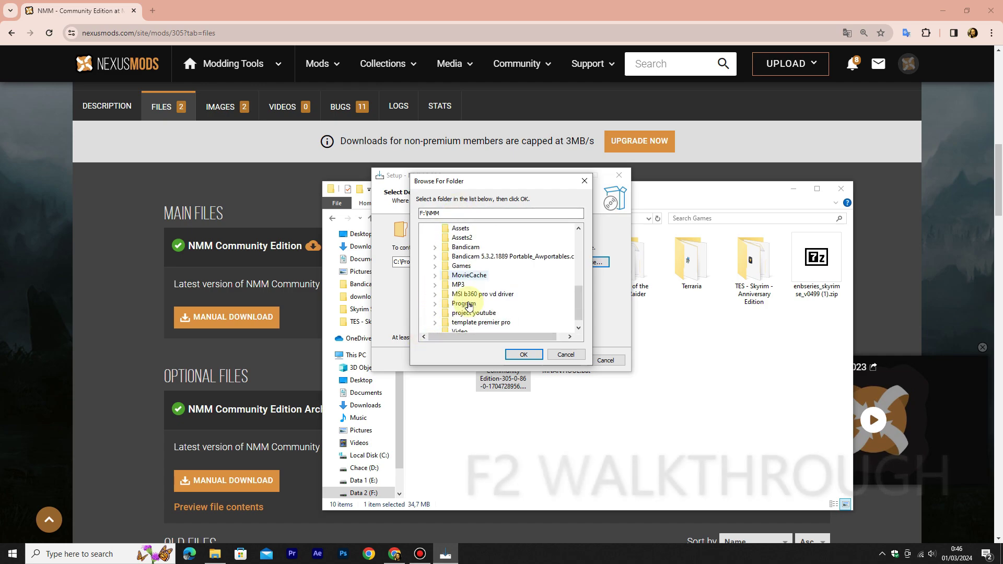
pyautogui.click(445, 268)
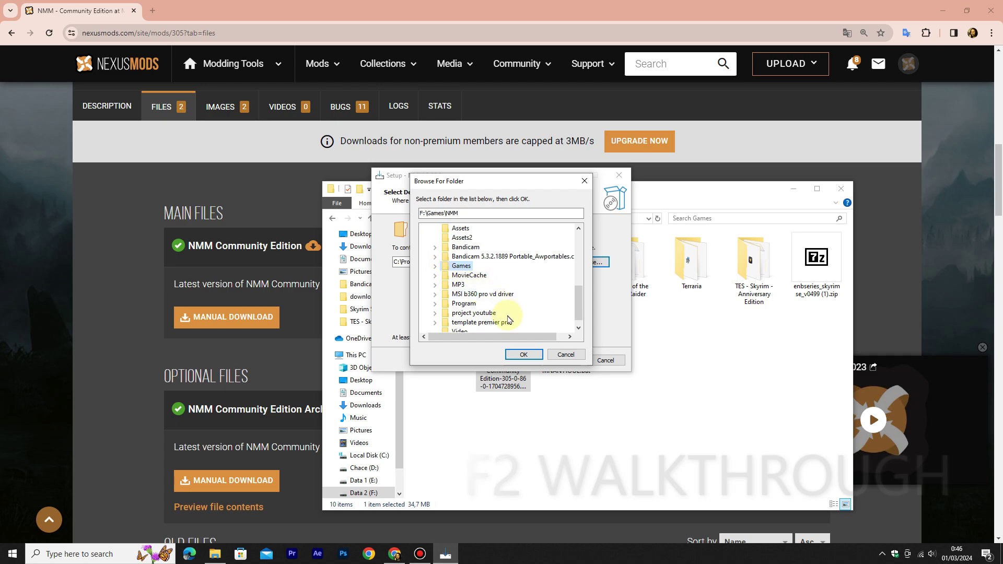
pyautogui.click(435, 267)
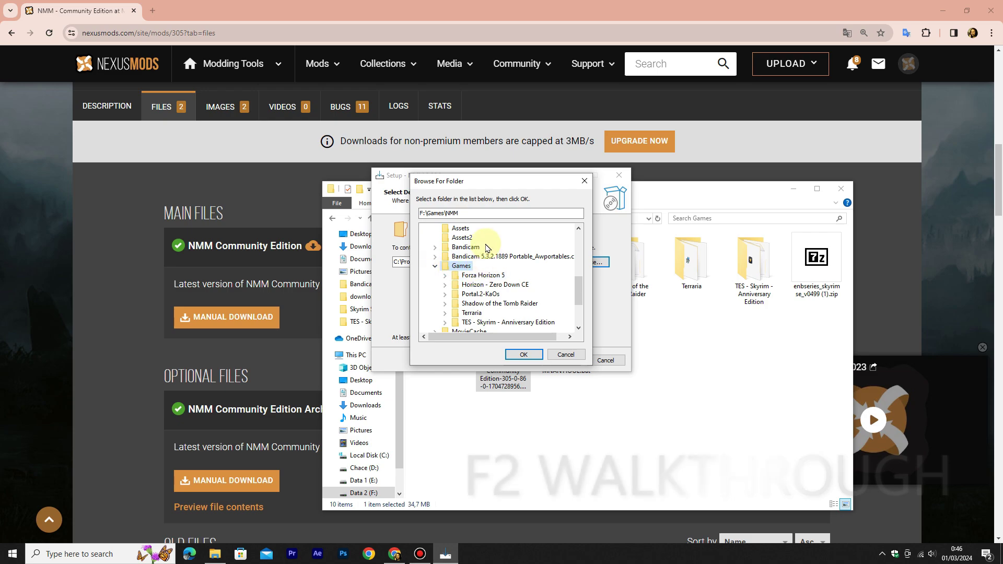
pyautogui.scroll(-1, 529, 304)
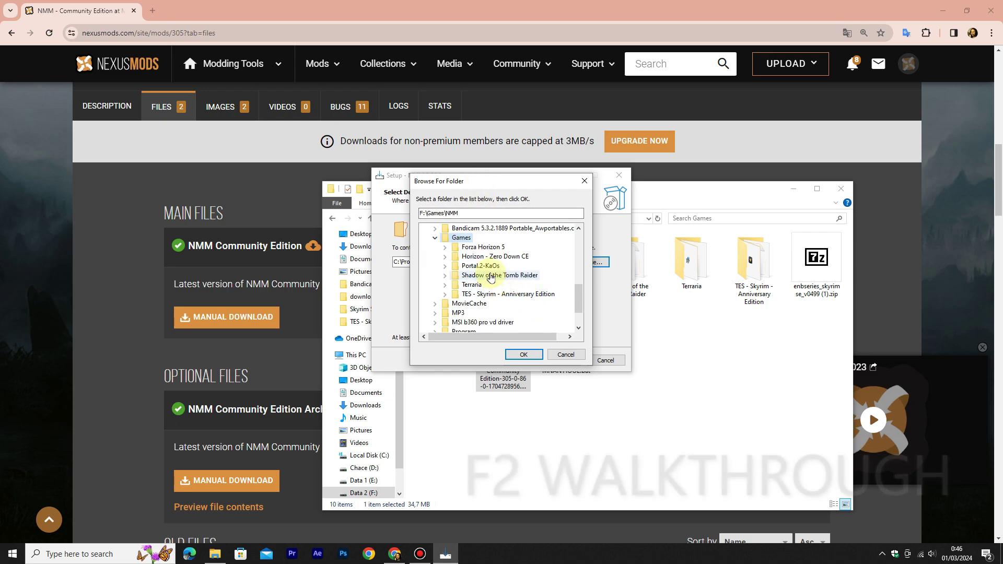
pyautogui.click(524, 354)
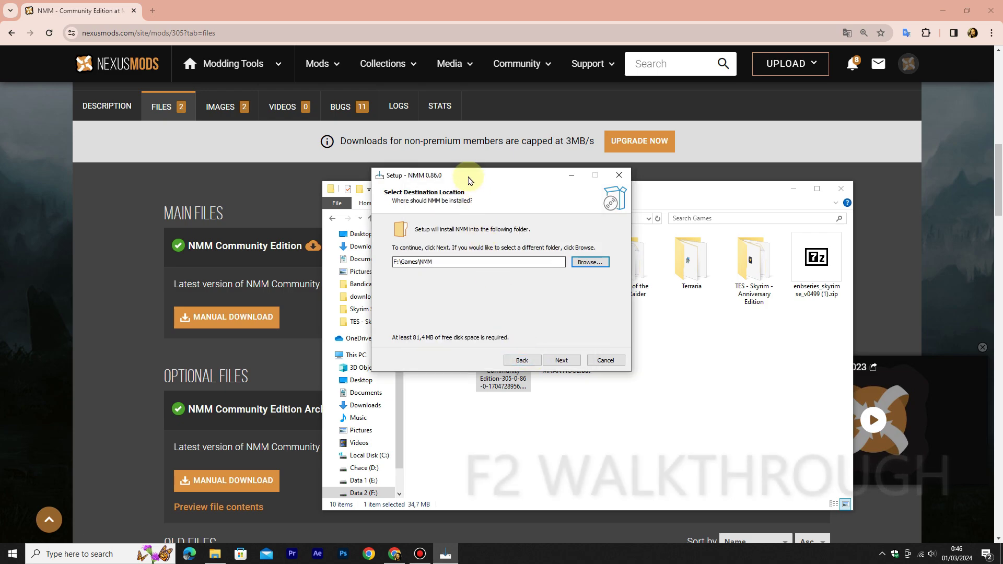
# Accept the destination, keep NMM as the Start Menu folder, and keep the desktop shortcut and file association tasks enabled
pyautogui.moveTo(468, 180); pyautogui.dragTo(263, 176)
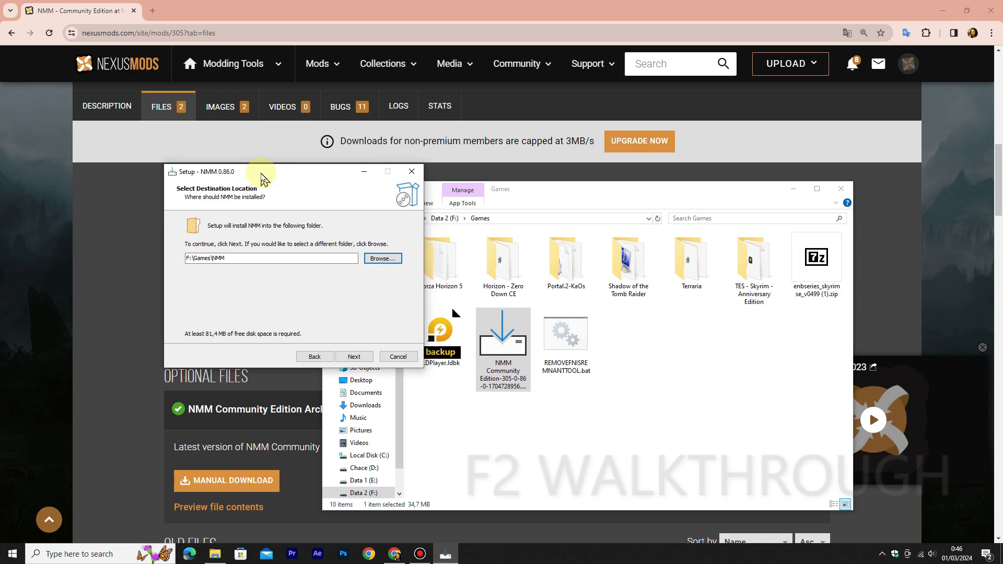
pyautogui.click(360, 359)
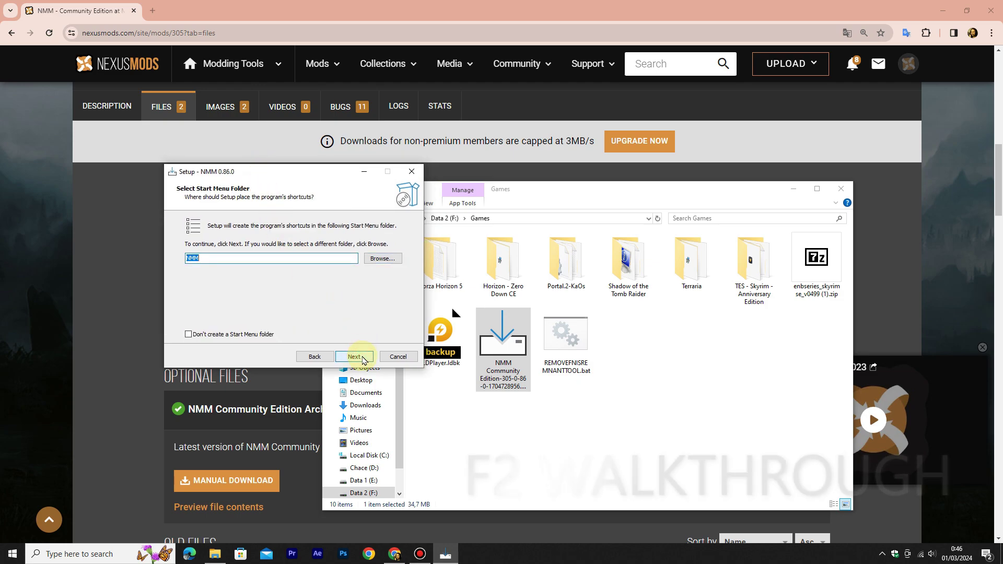
pyautogui.click(364, 358)
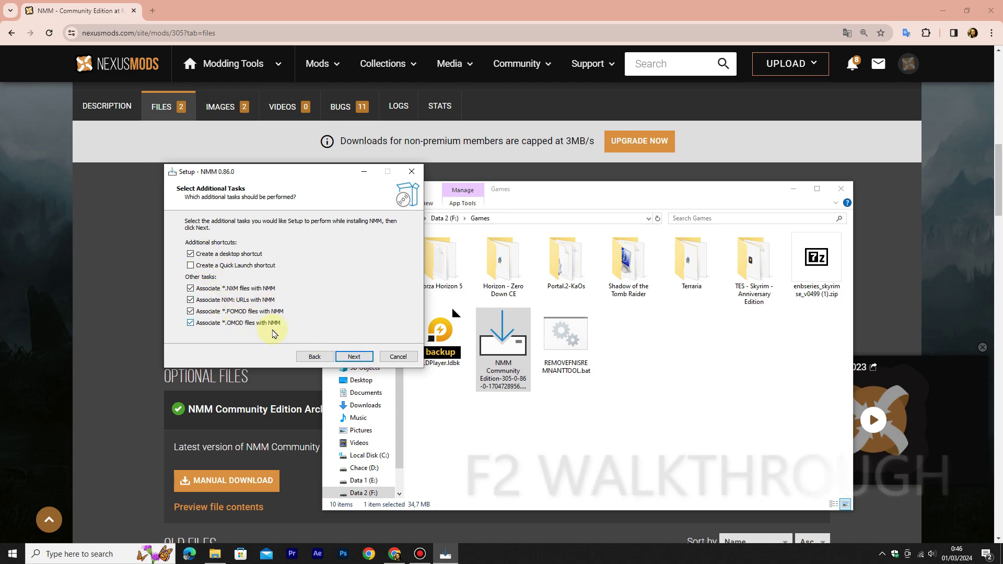
pyautogui.click(368, 360)
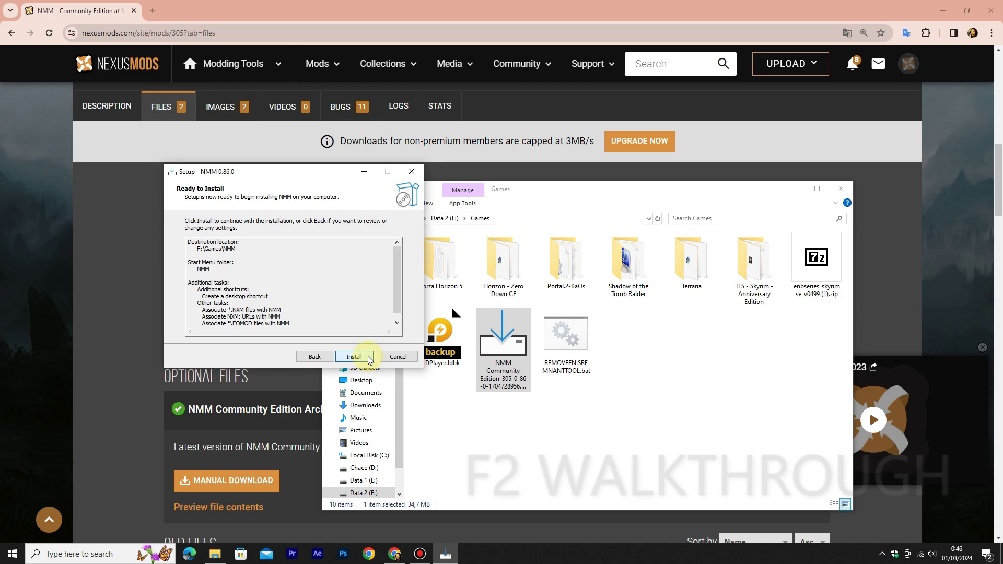
# Install NMM after reviewing the setup summary, and finish the wizard past the version notes with Launch NMM enabled
pyautogui.moveTo(396, 289); pyautogui.dragTo(400, 320)
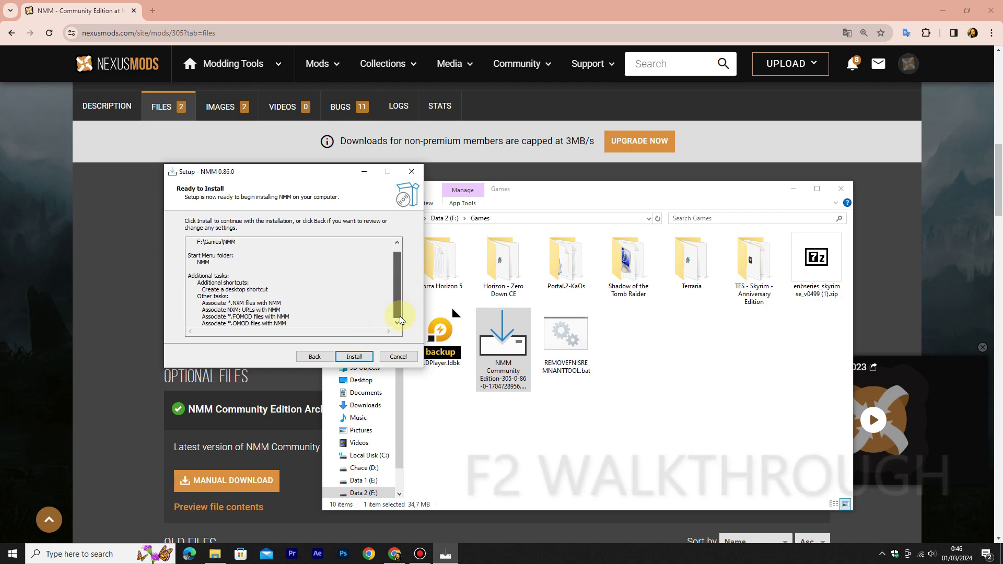
pyautogui.click(356, 357)
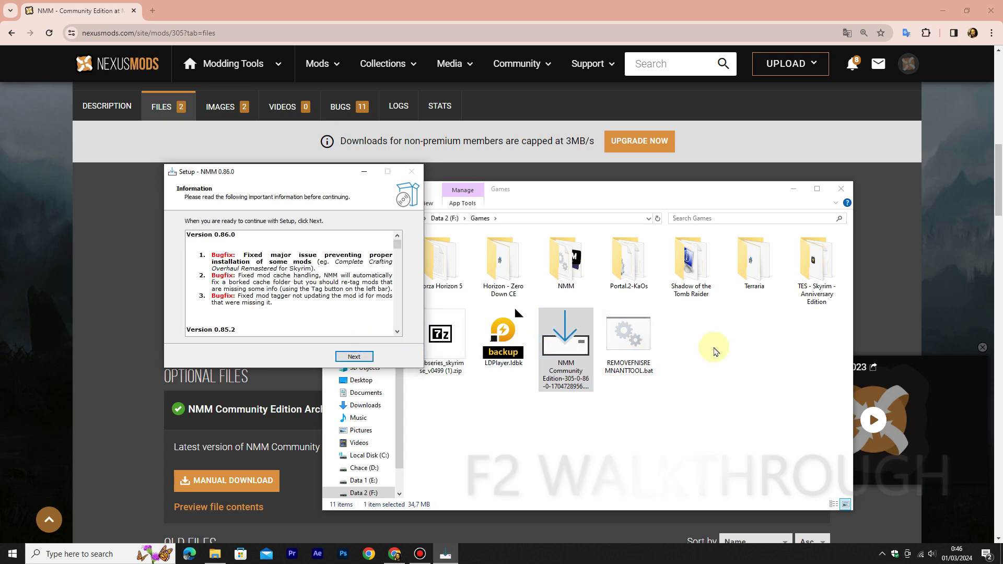
pyautogui.moveTo(397, 244); pyautogui.dragTo(396, 330)
pyautogui.click(361, 356)
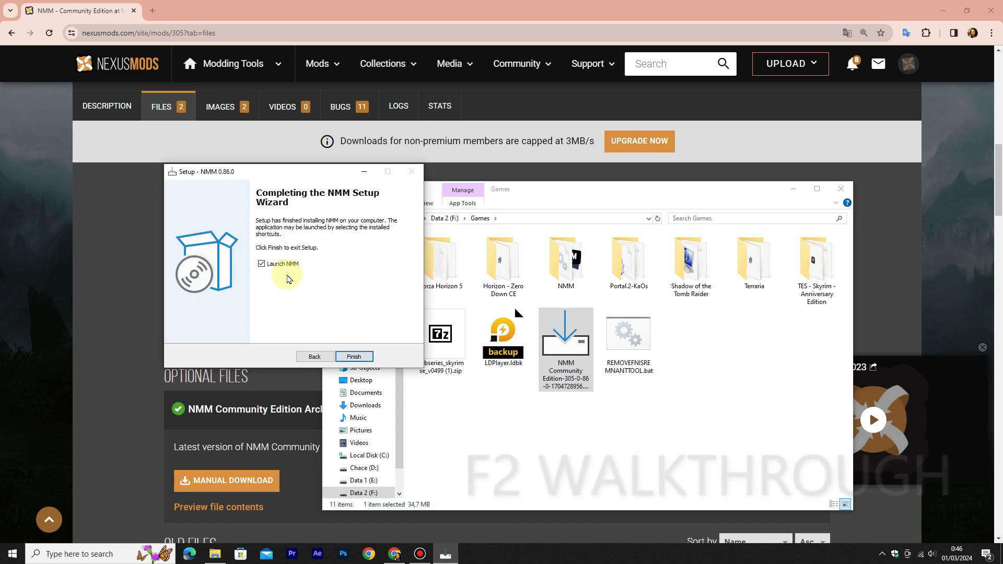
pyautogui.click(354, 356)
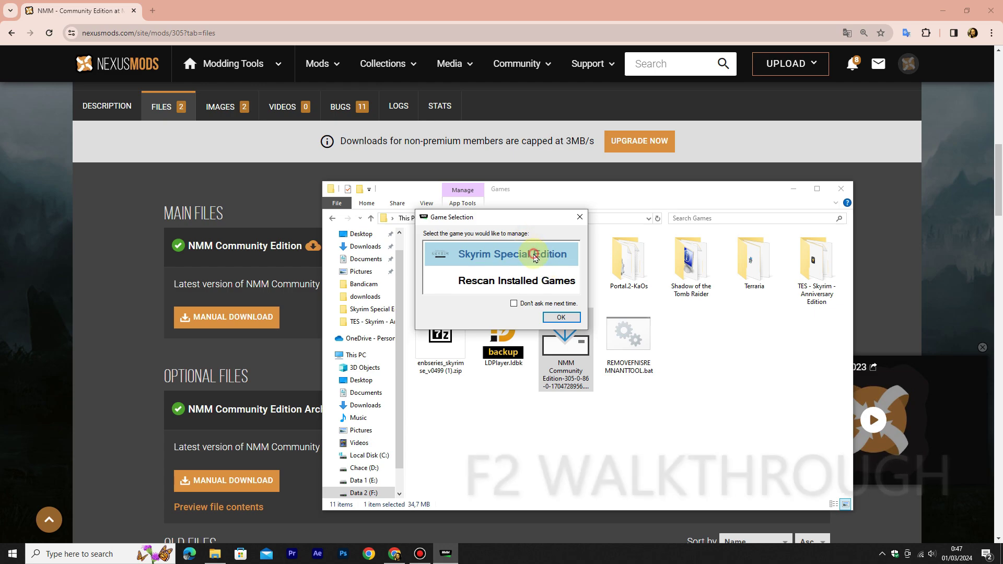
# Rescan the installed games, stop the search early, and confirm F:\Games\TES - Skyrim - Anniversary Edition as the Skyrim Special Edition location
pyautogui.click(525, 282)
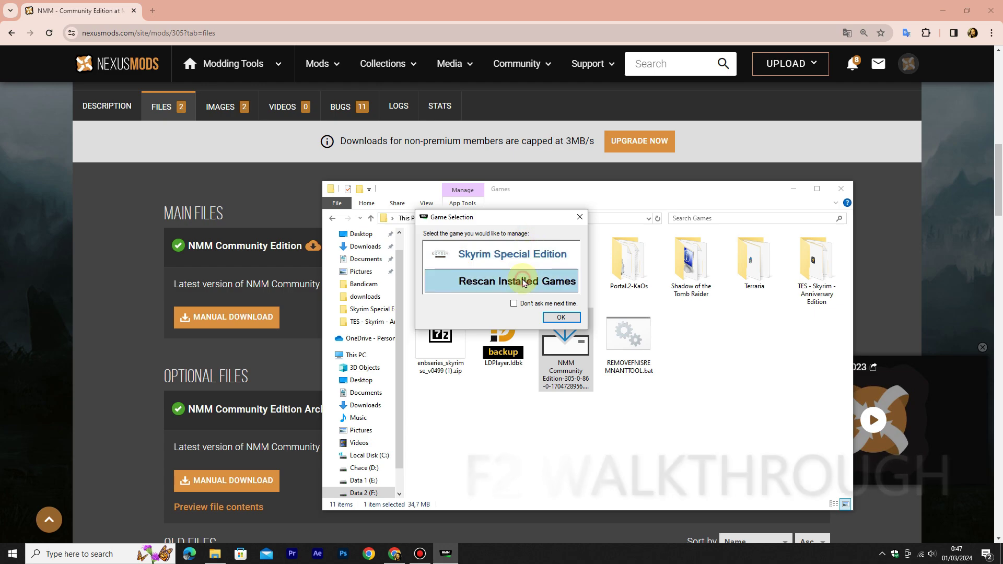
pyautogui.click(559, 317)
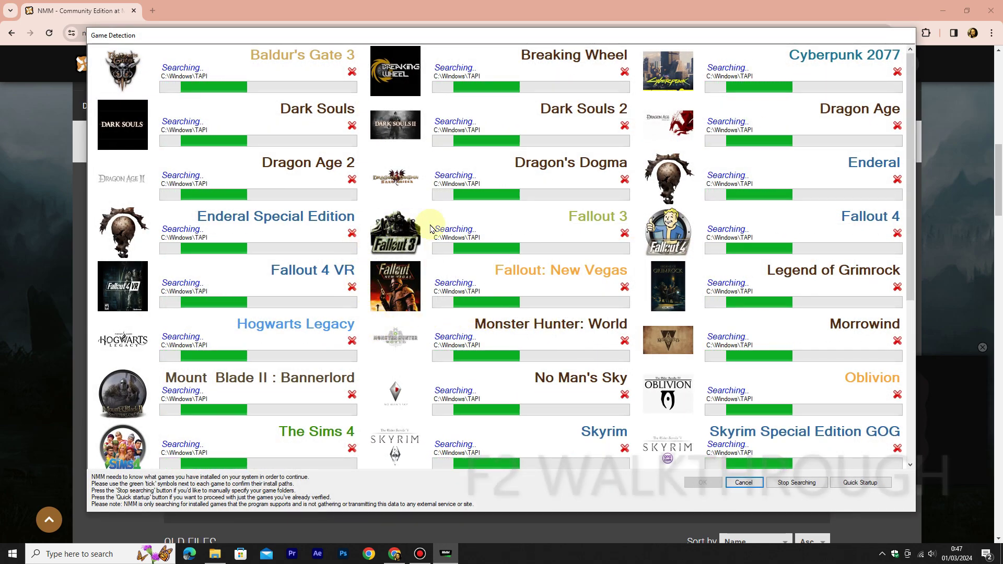
pyautogui.scroll(-2, 606, 261)
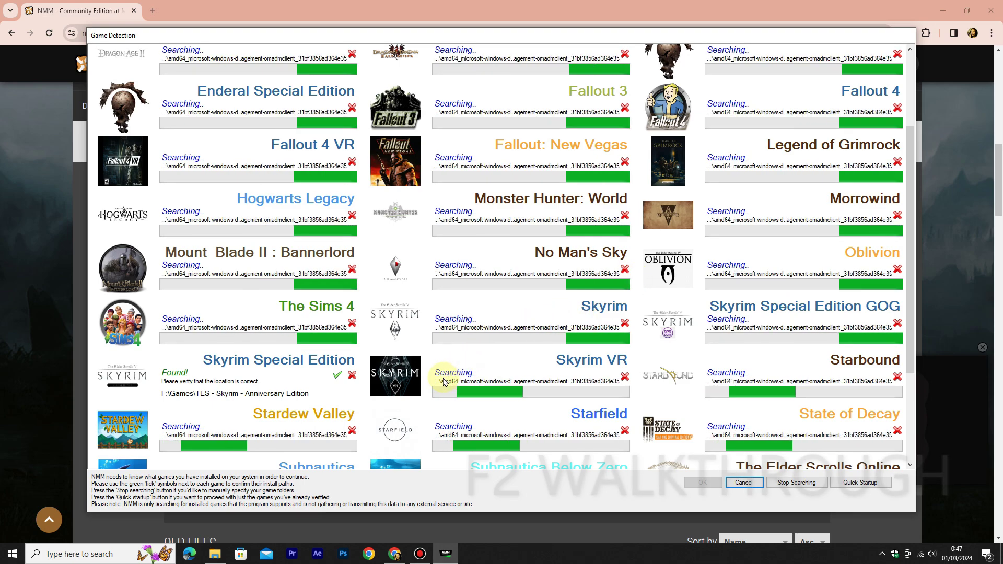
pyautogui.click(796, 482)
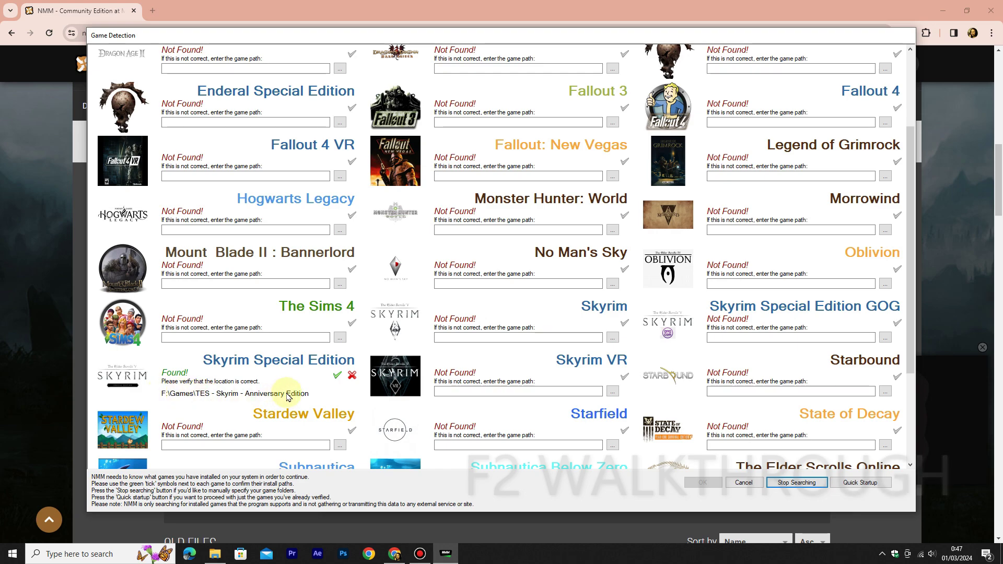
pyautogui.click(335, 376)
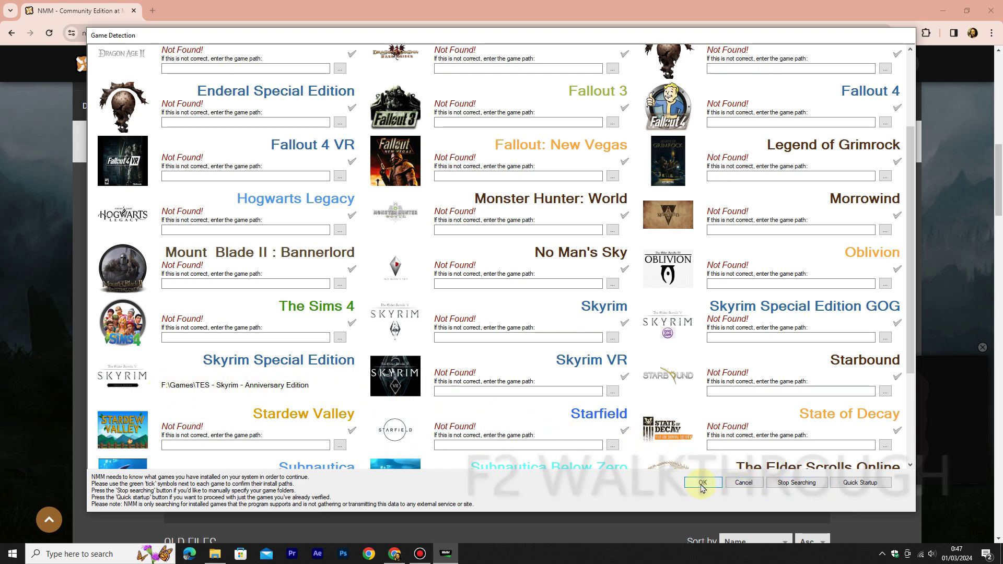
pyautogui.click(702, 483)
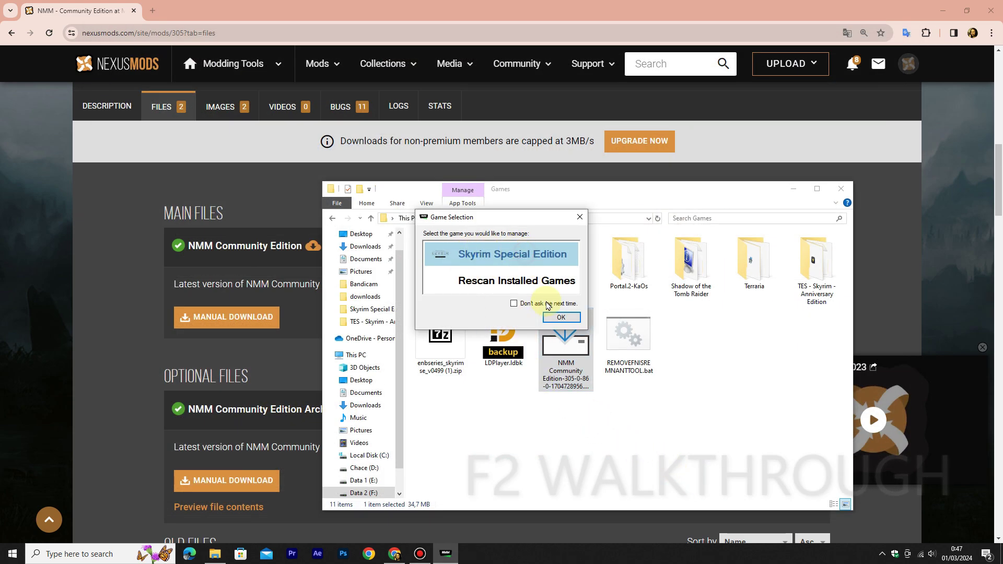
# Choose Skyrim Special Edition as the game to manage, and organise its mods with the Nexus site categories
pyautogui.click(566, 317)
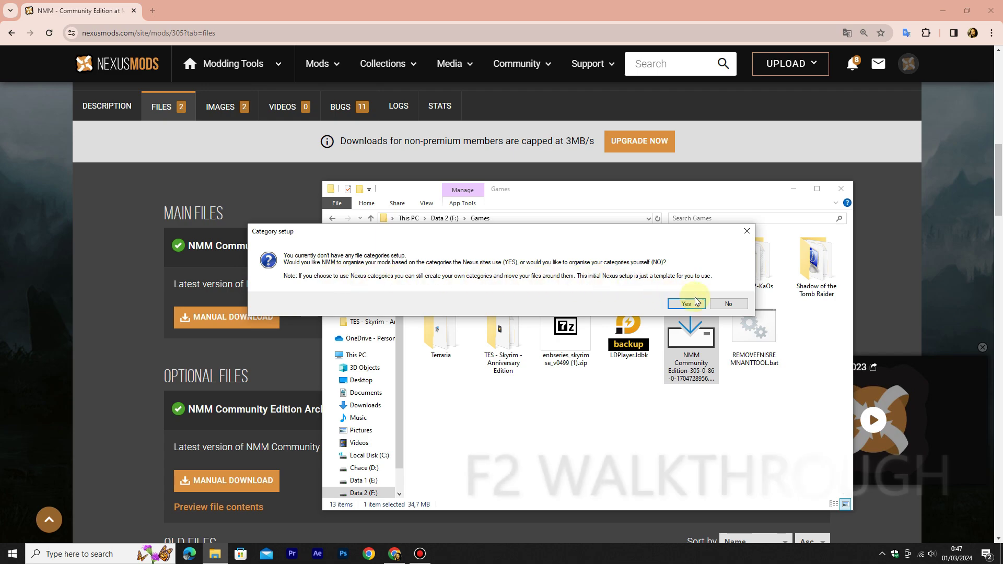
pyautogui.click(695, 305)
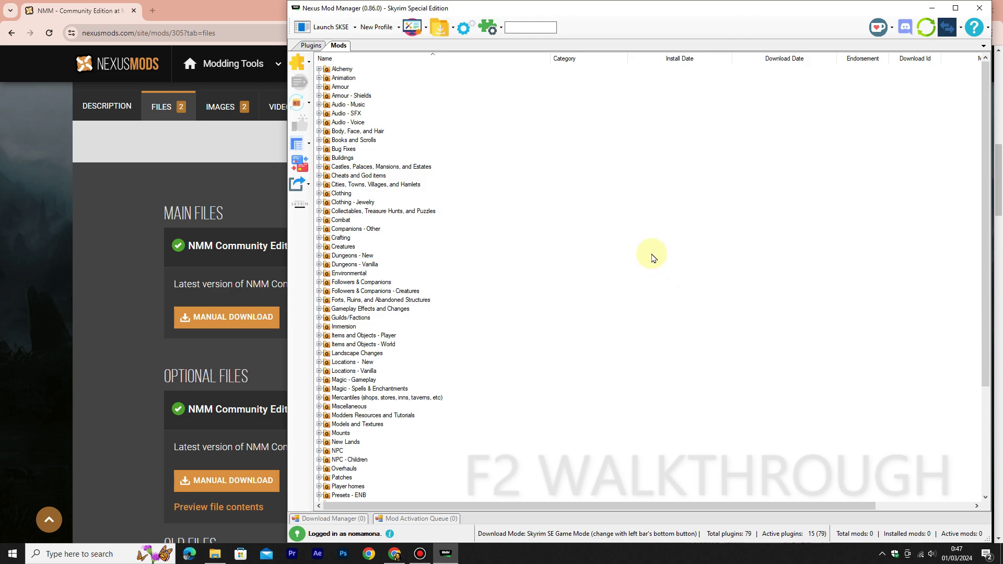
pyautogui.scroll(-5, 650, 257)
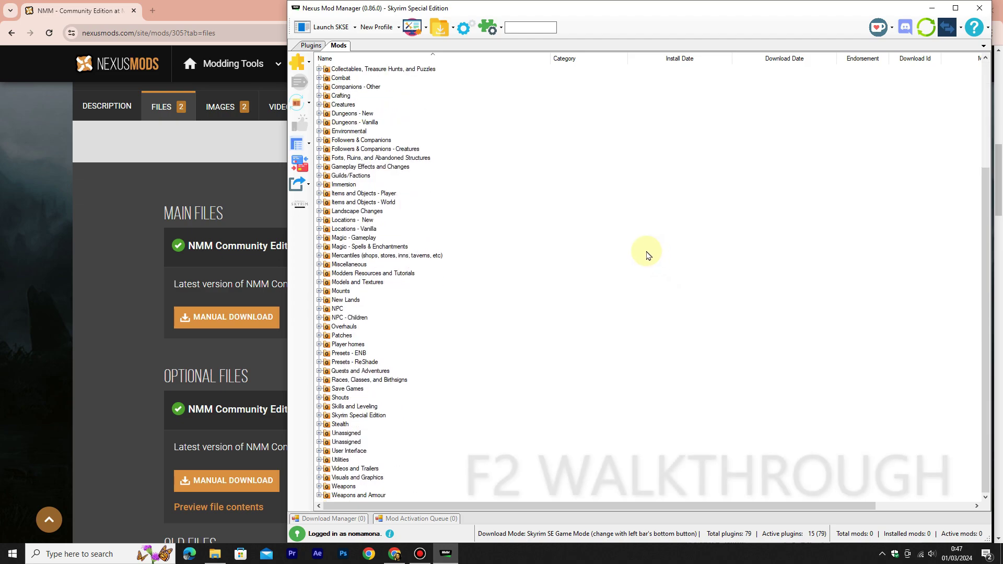
pyautogui.moveTo(987, 377); pyautogui.dragTo(976, 275)
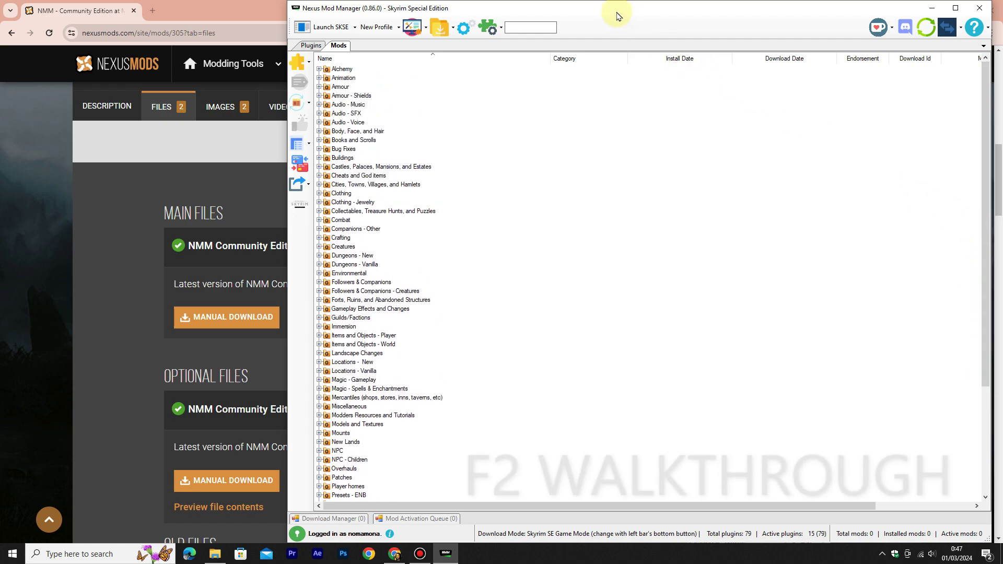
pyautogui.moveTo(617, 14); pyautogui.dragTo(517, 11)
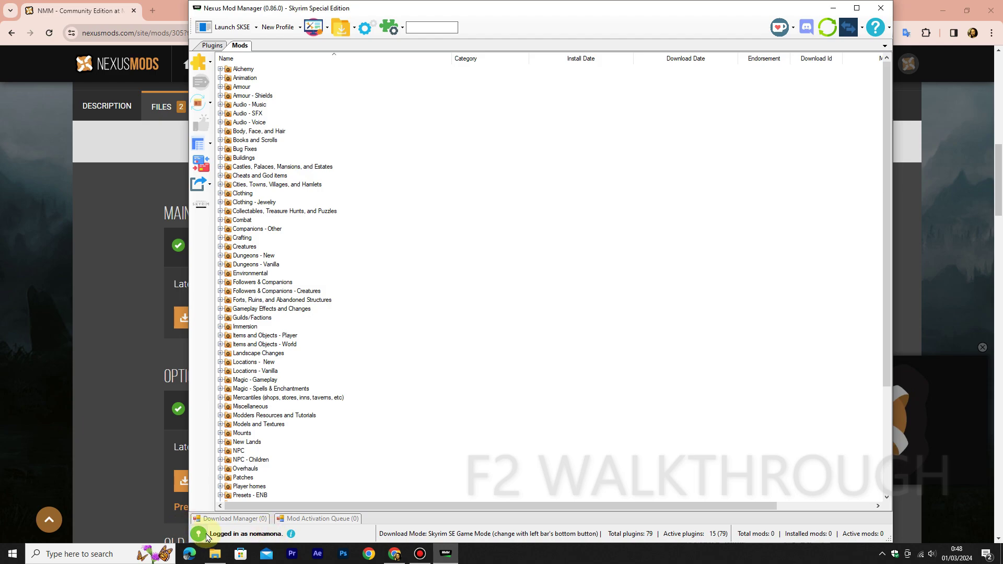
# Log out of the Nexus Mods account in Nexus Mod Manager, and keep the manager window open
pyautogui.click(207, 538)
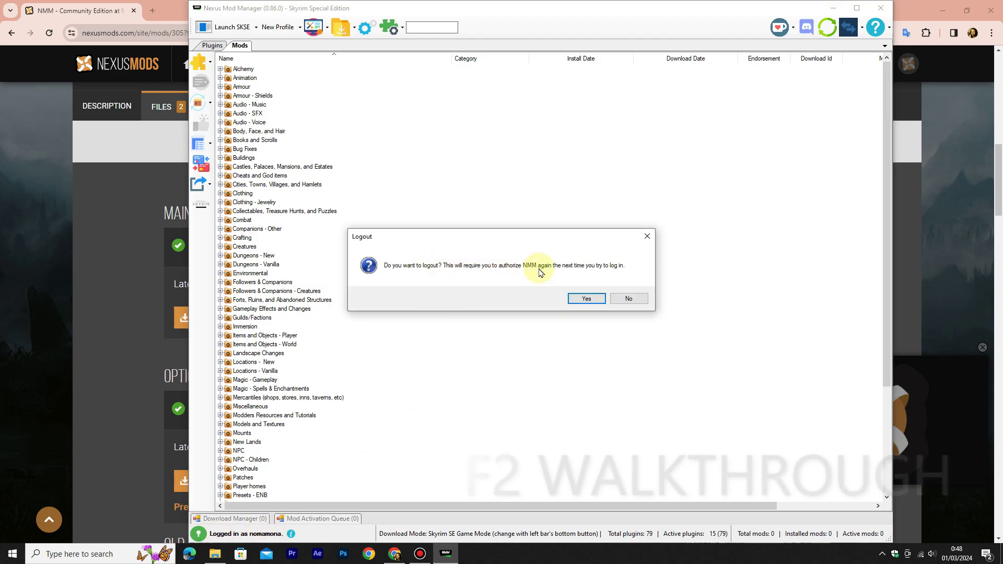
pyautogui.click(587, 300)
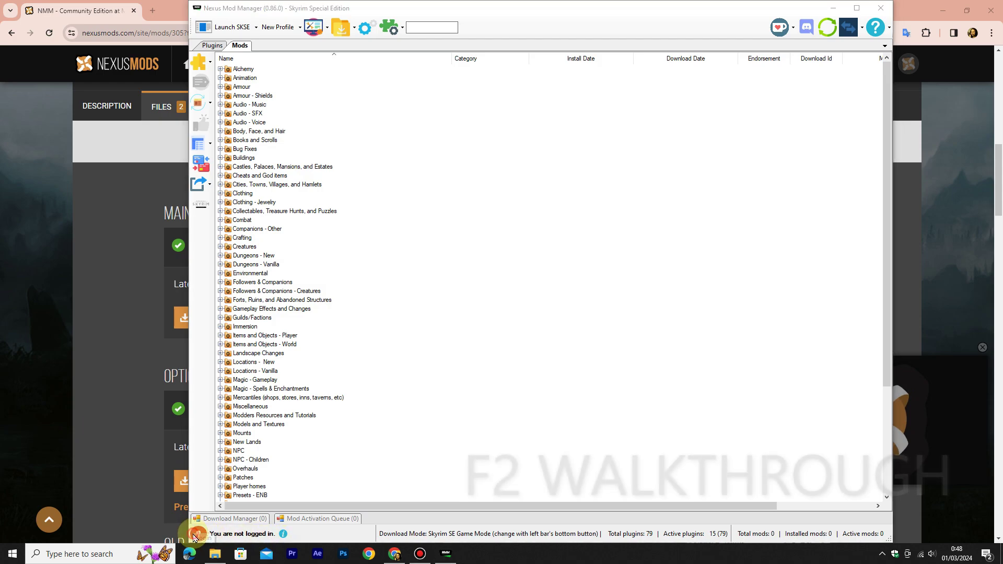
pyautogui.click(445, 557)
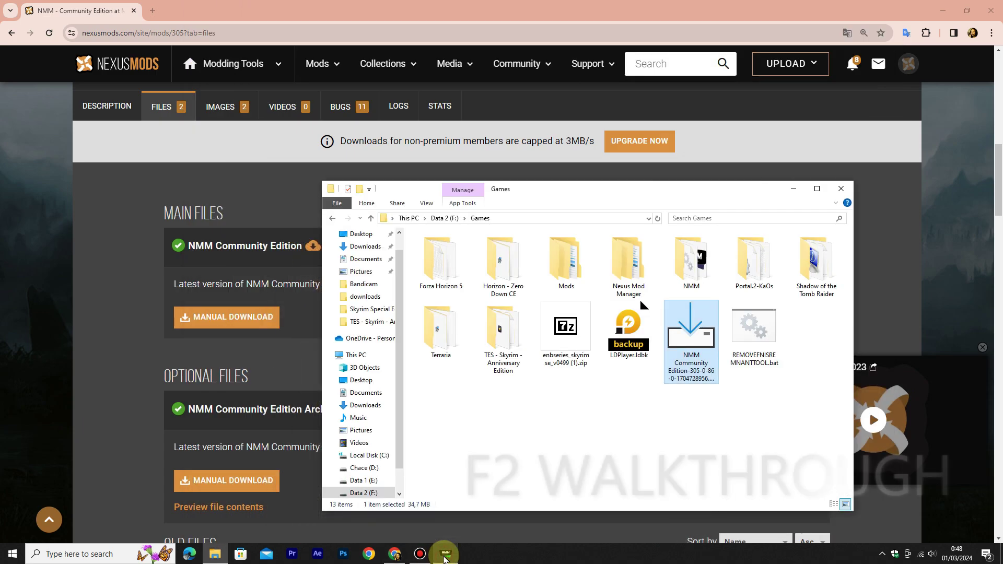
pyautogui.click(445, 550)
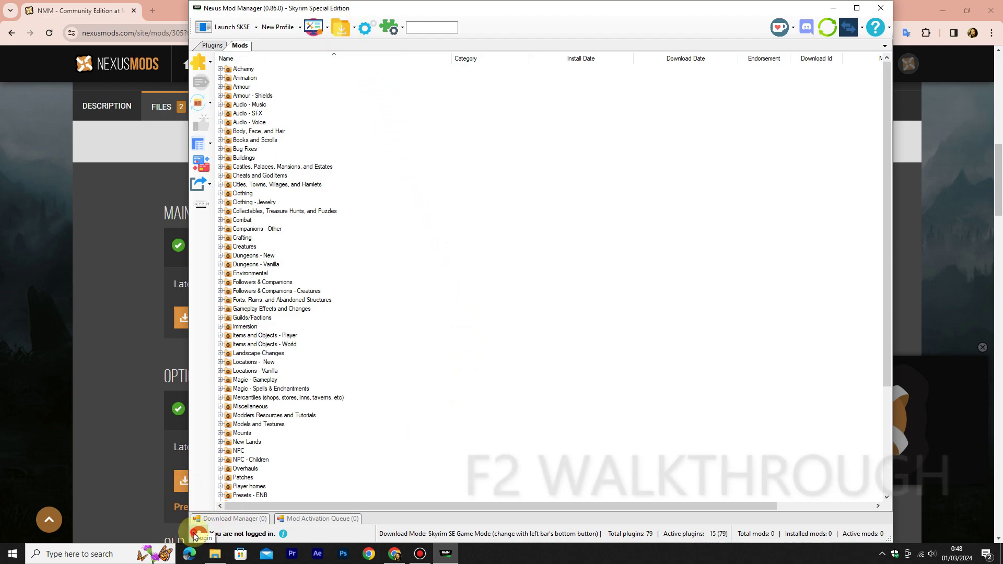
# Log in to Nexus Mod Manager by authorising its account access on the Nexus Mods website, and return to the manager
pyautogui.click(197, 534)
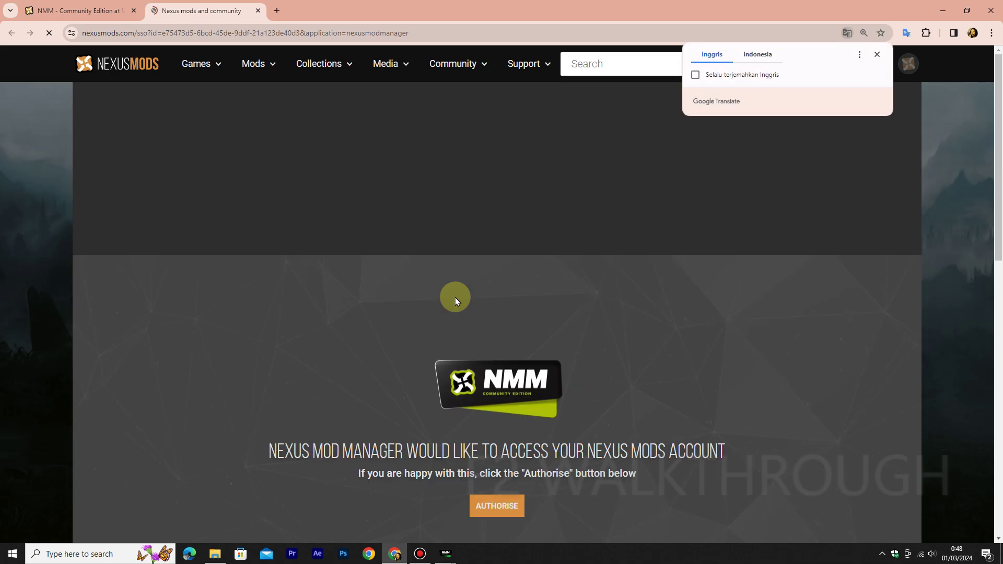
pyautogui.scroll(-2, 521, 349)
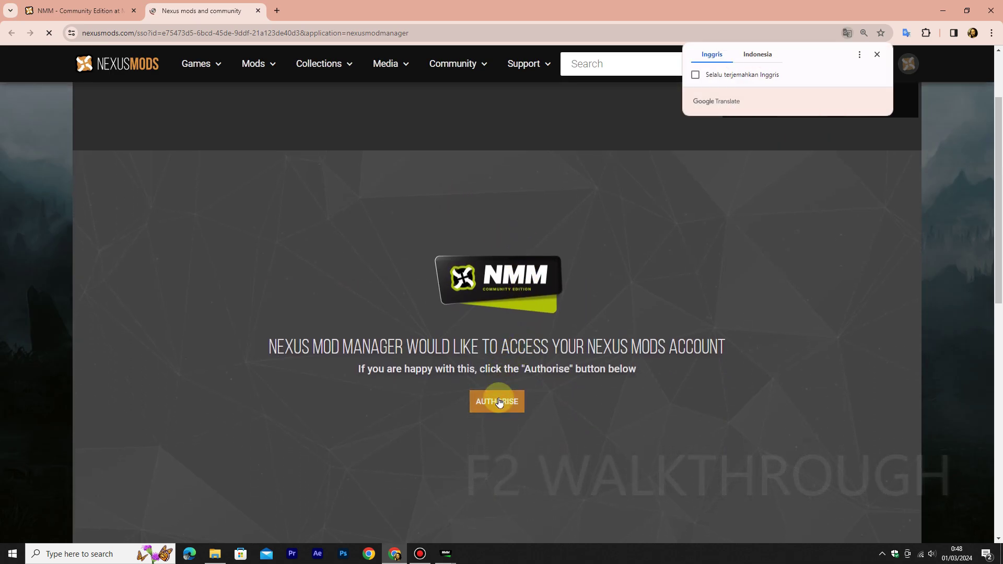
pyautogui.click(498, 402)
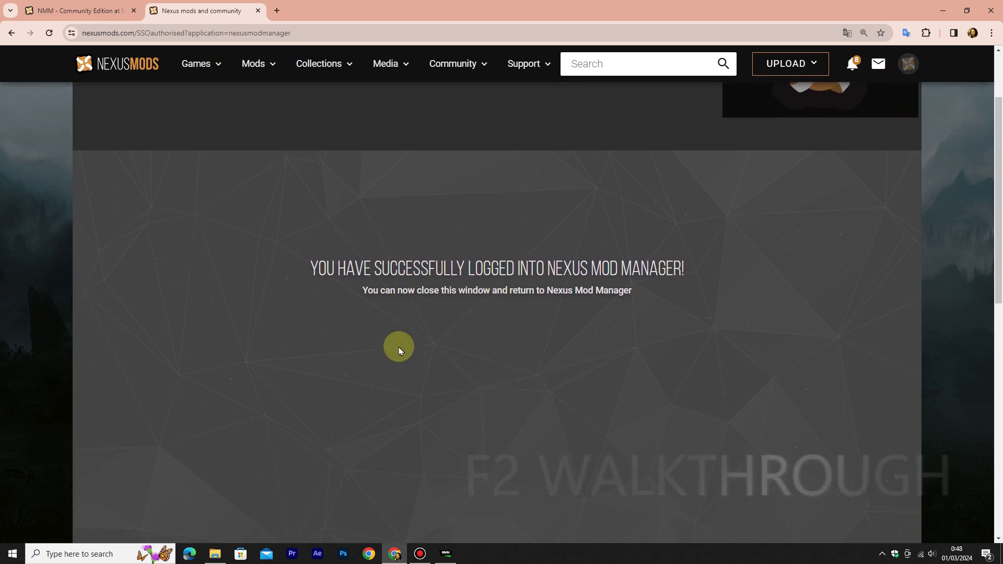
pyautogui.click(256, 11)
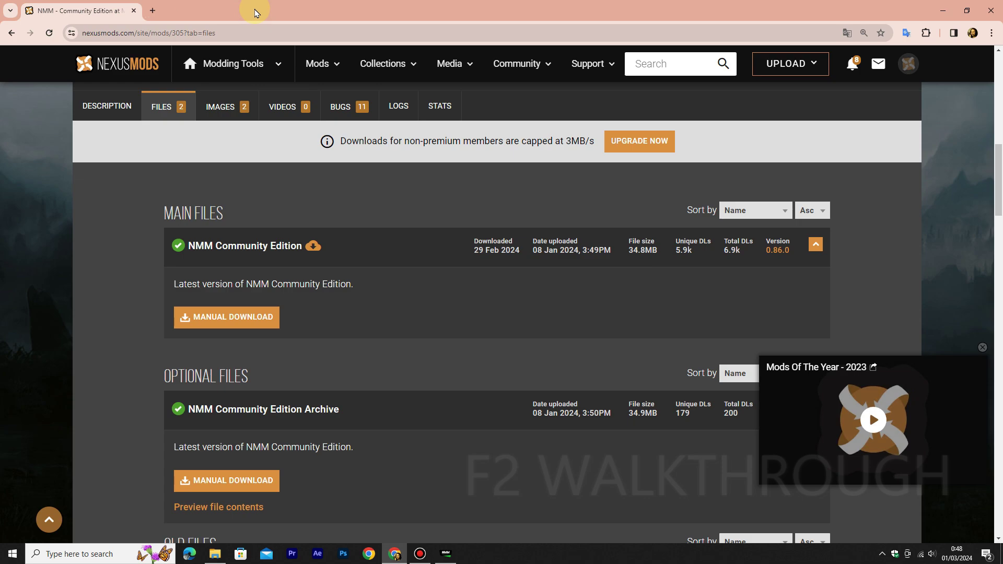
pyautogui.click(445, 552)
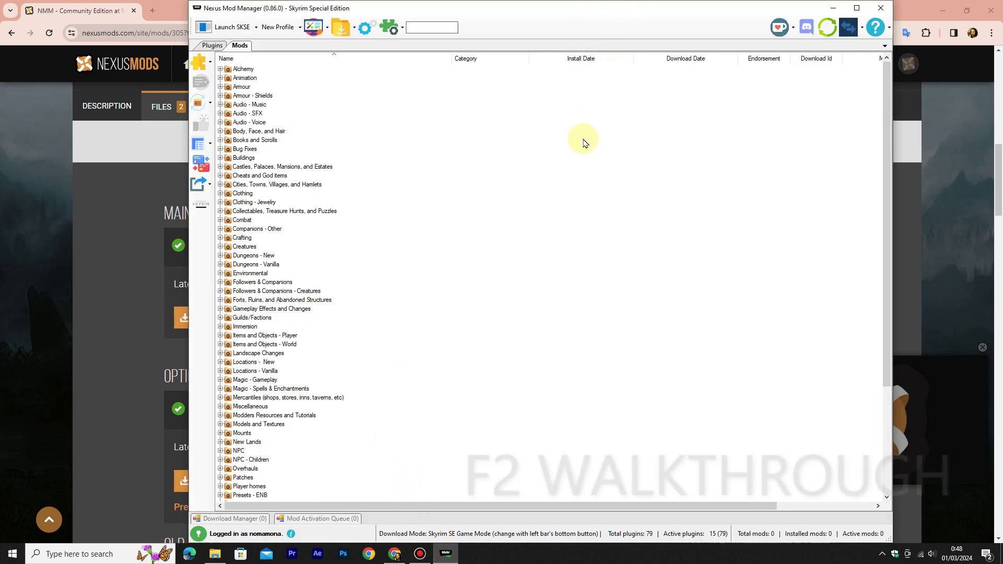
# Switch to the Nexus Mods website in Chrome and search the Modding Tools mods for skse
pyautogui.click(109, 234)
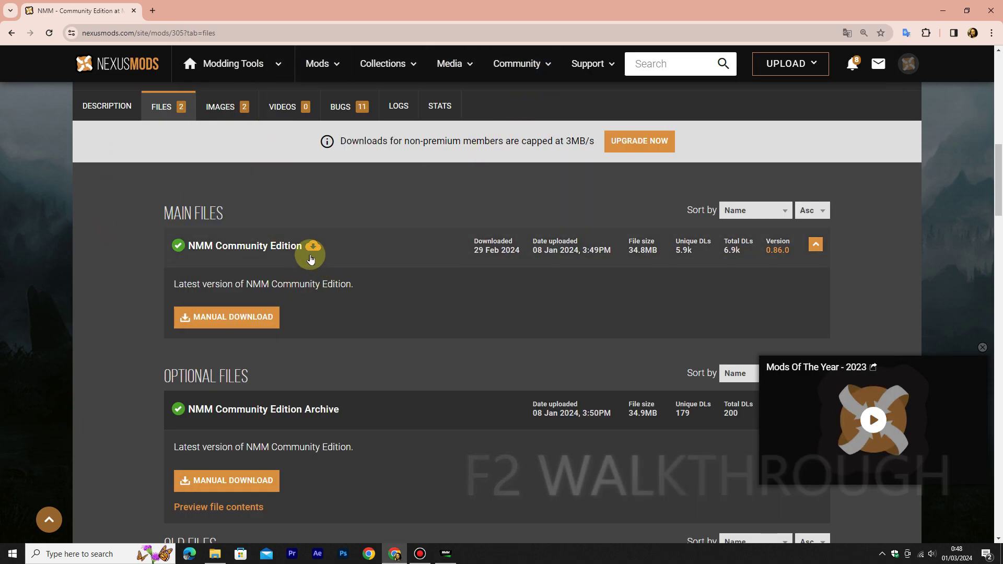
pyautogui.click(630, 61)
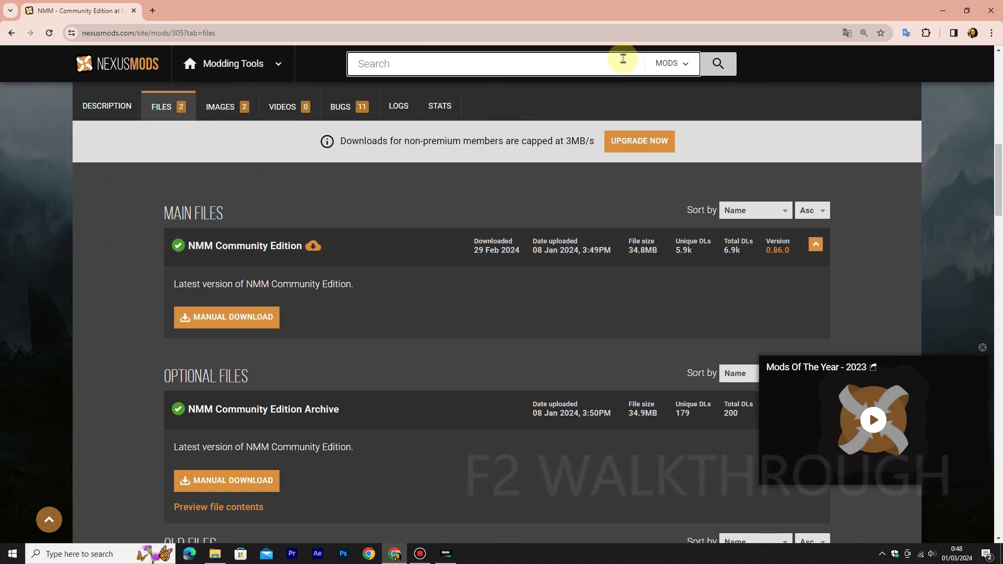
pyautogui.write('sky')
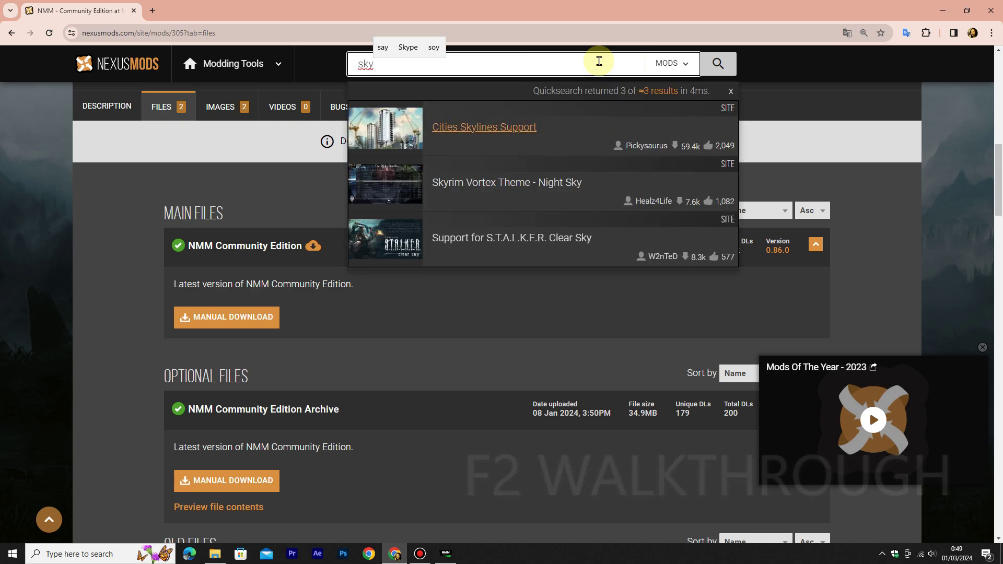
pyautogui.press('BackSpace')
pyautogui.press('BackSpace')
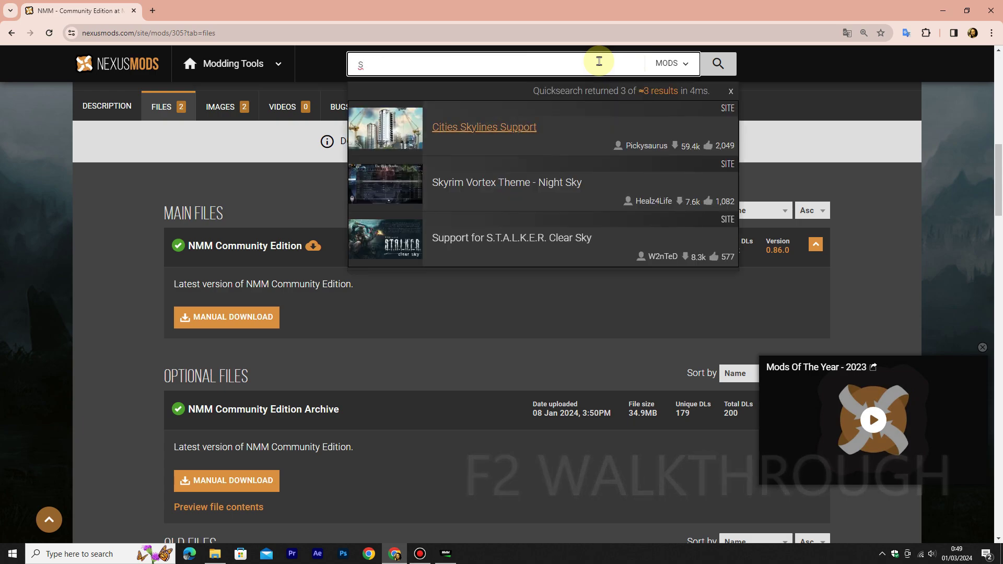
pyautogui.write('se')
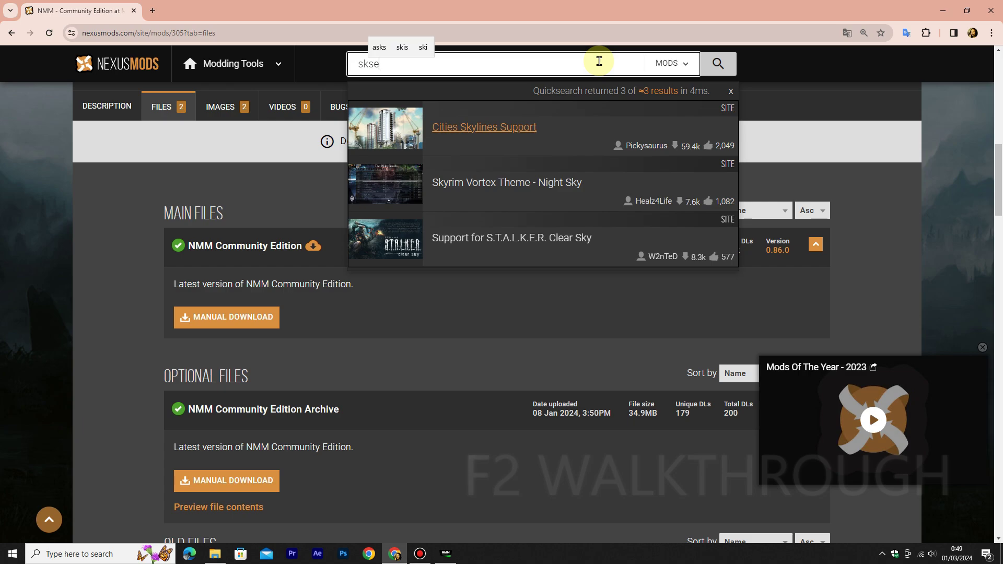
pyautogui.press('Return')
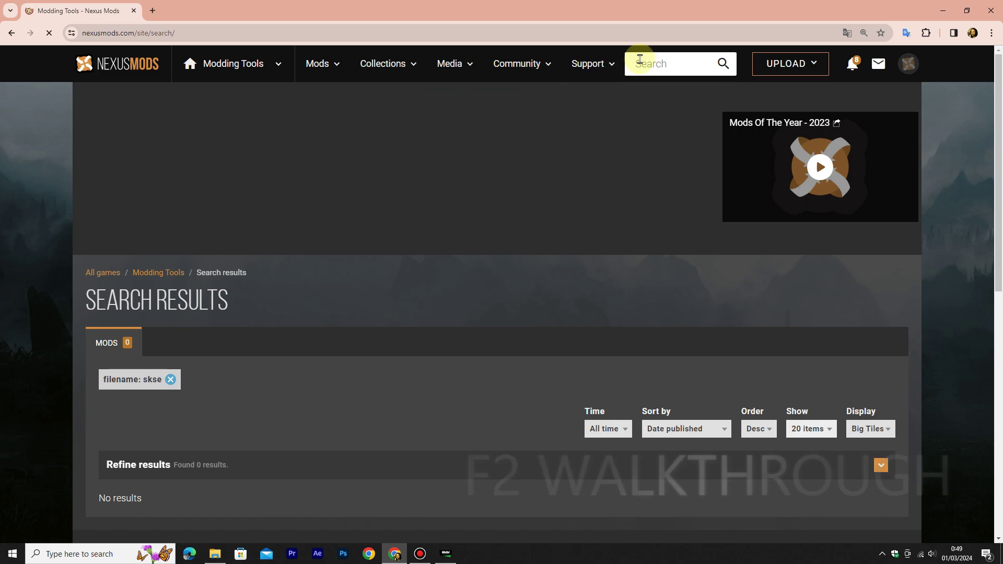
# Try a quick search for skse64 among the Modding Tools mods
pyautogui.click(638, 63)
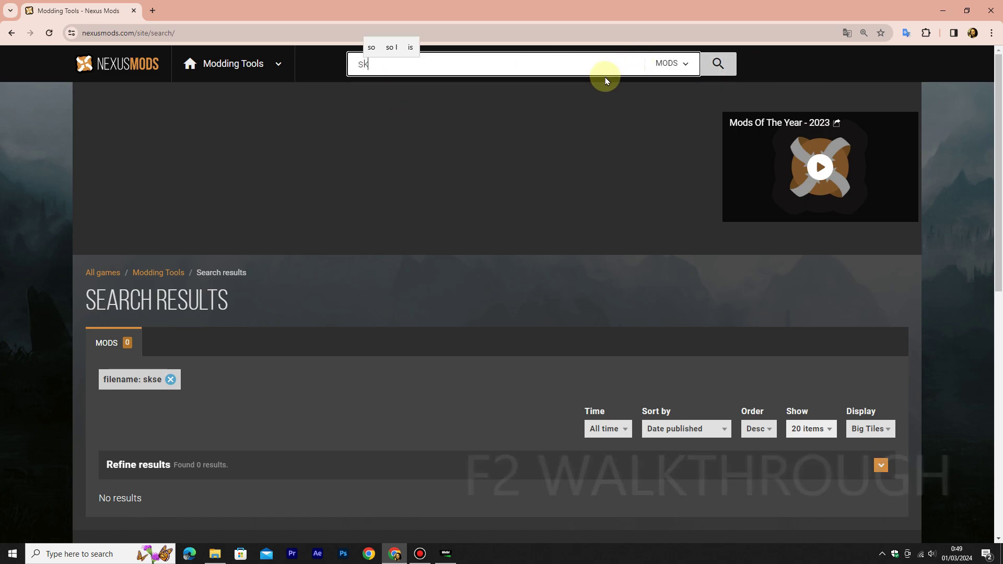
pyautogui.write('skse')
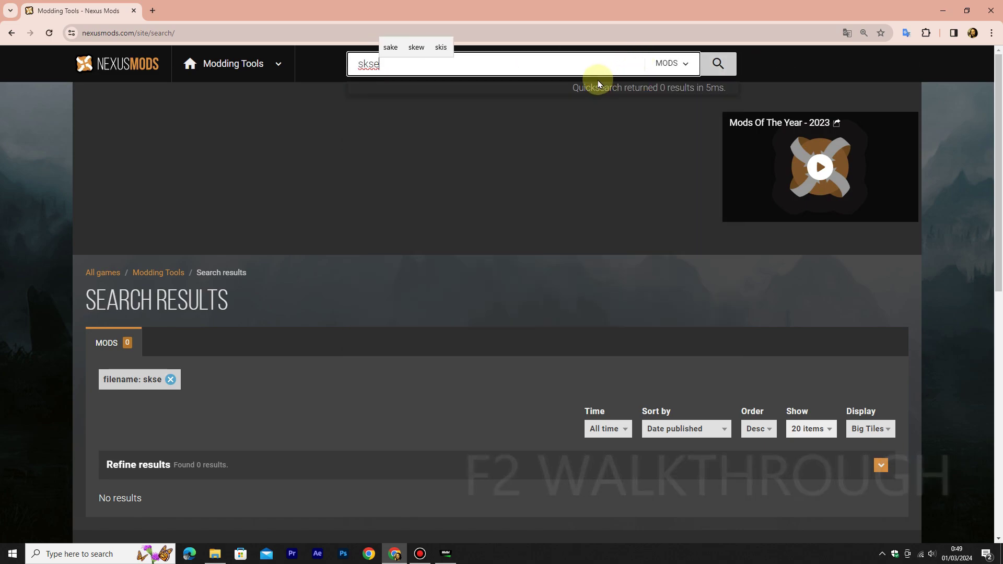
pyautogui.write('64')
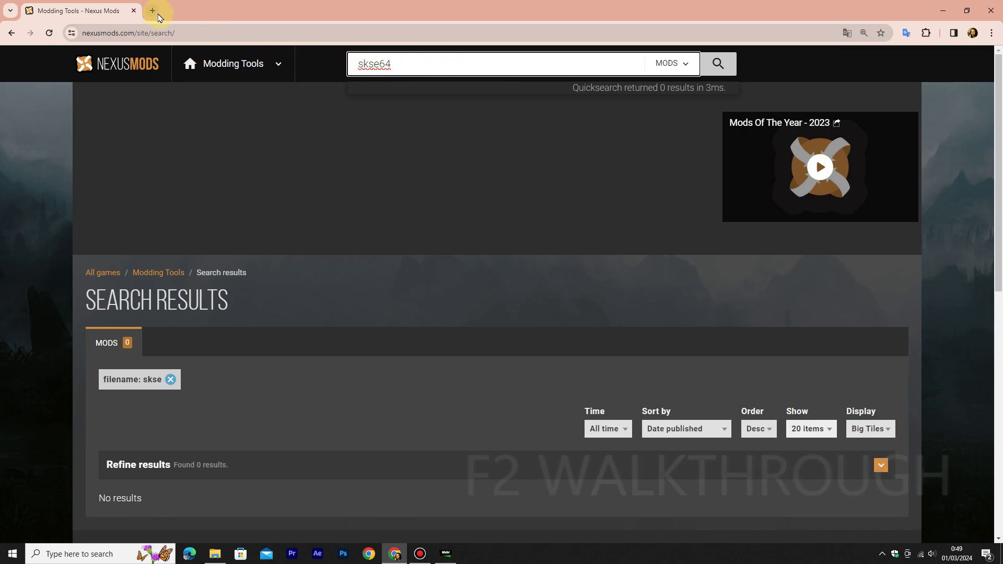
# Search Google for skse in a new tab, open the Skyrim Script Extender (SKSE) website, and check the Anniversary Edition build's game version
pyautogui.click(157, 14)
pyautogui.write('s')
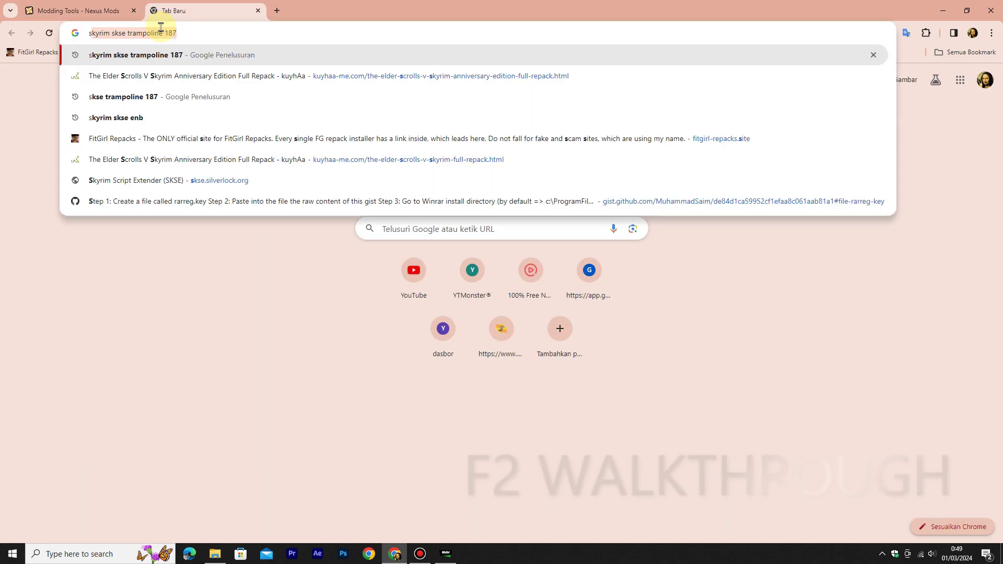
pyautogui.write('kse')
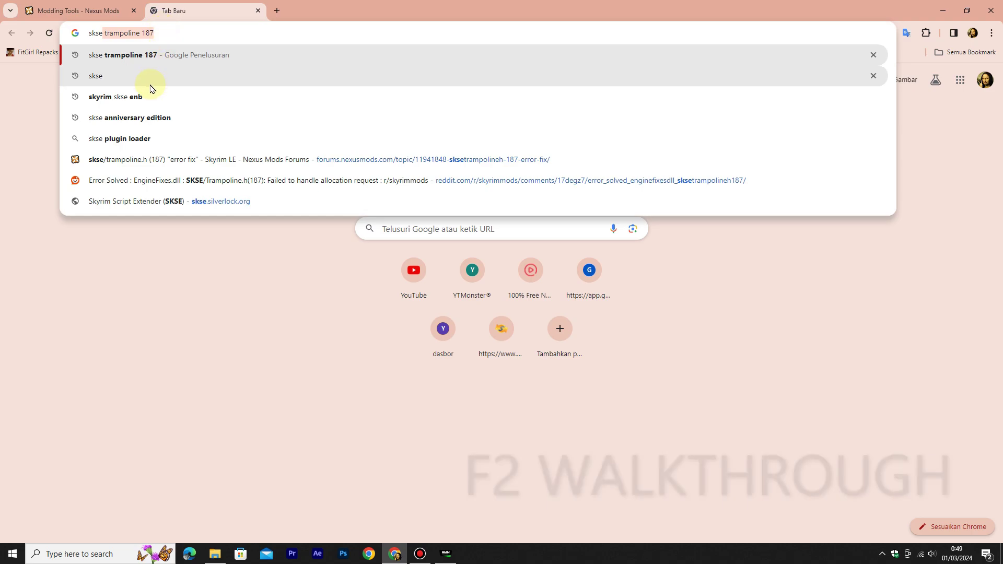
pyautogui.click(150, 85)
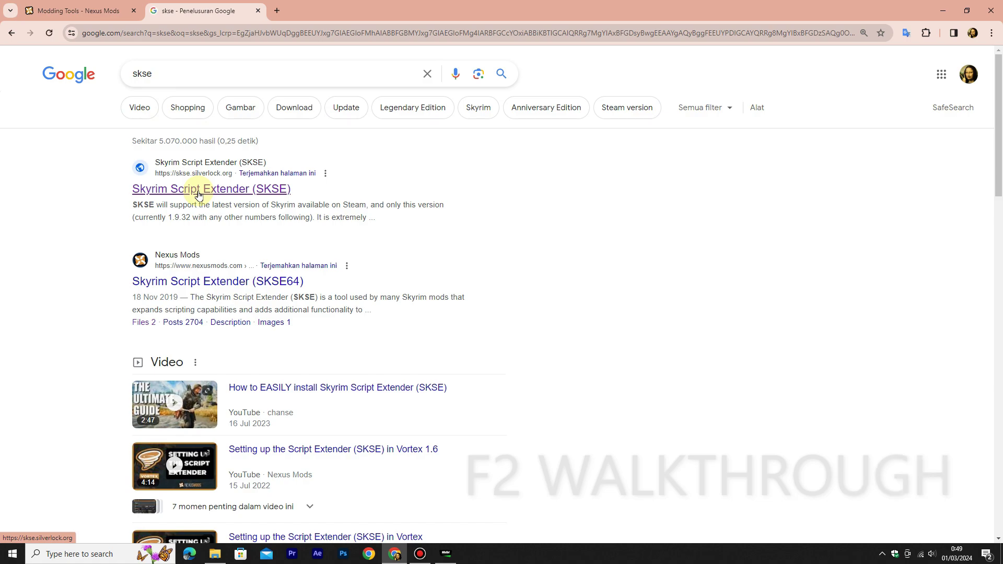
pyautogui.click(198, 194)
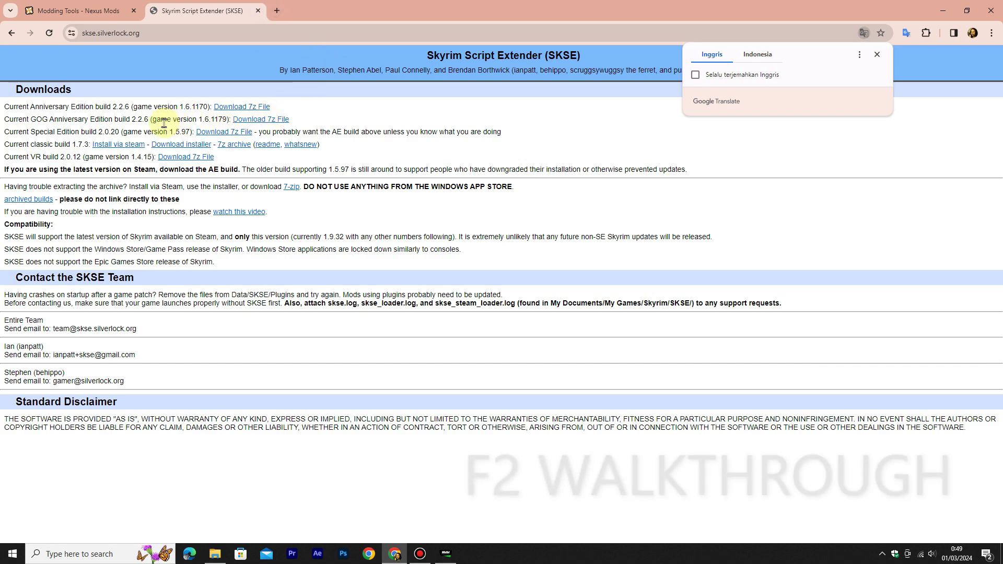
pyautogui.click(131, 109)
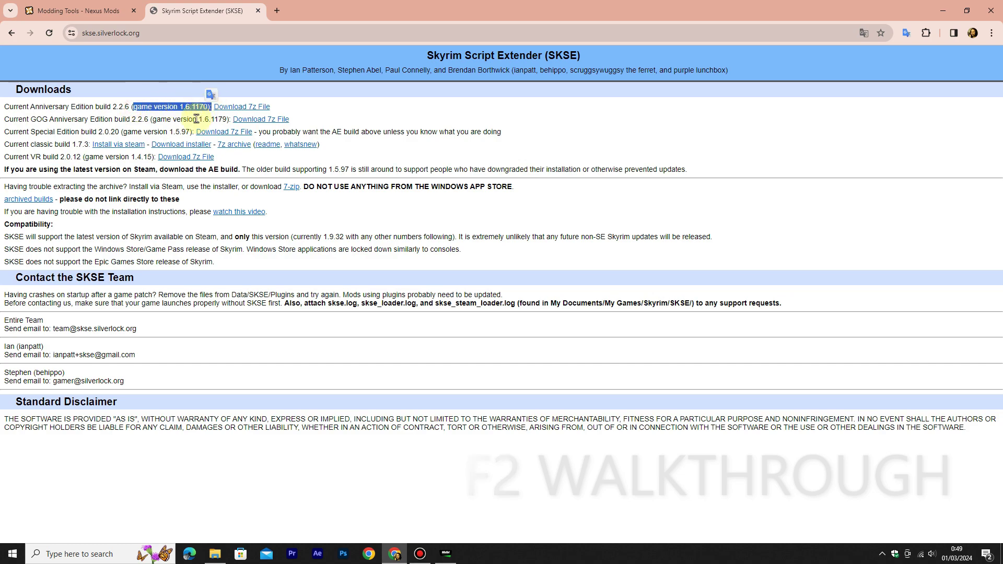
pyautogui.click(324, 99)
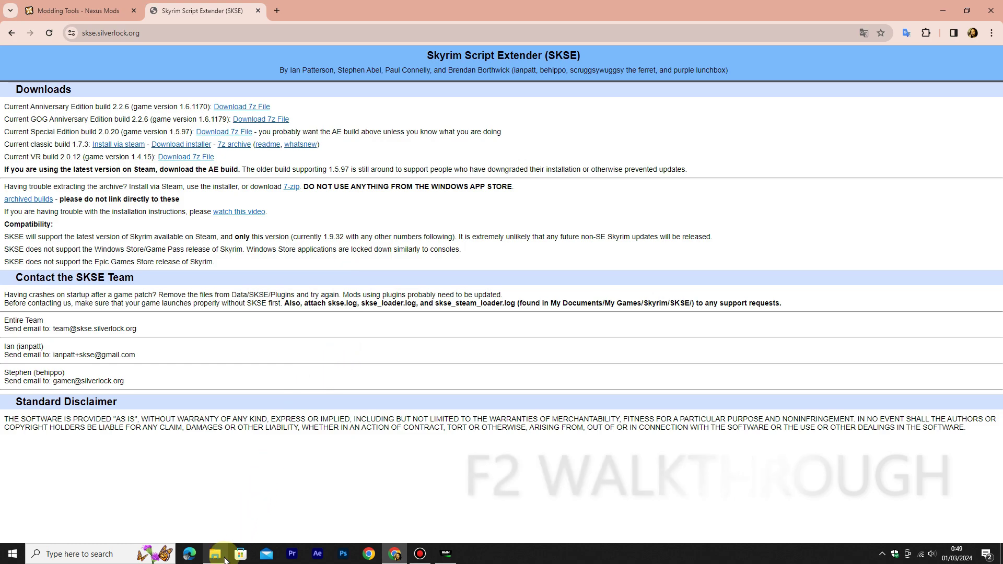
# Open the Downloads folder in a separate File Explorer window and search it for skse
pyautogui.click(215, 553)
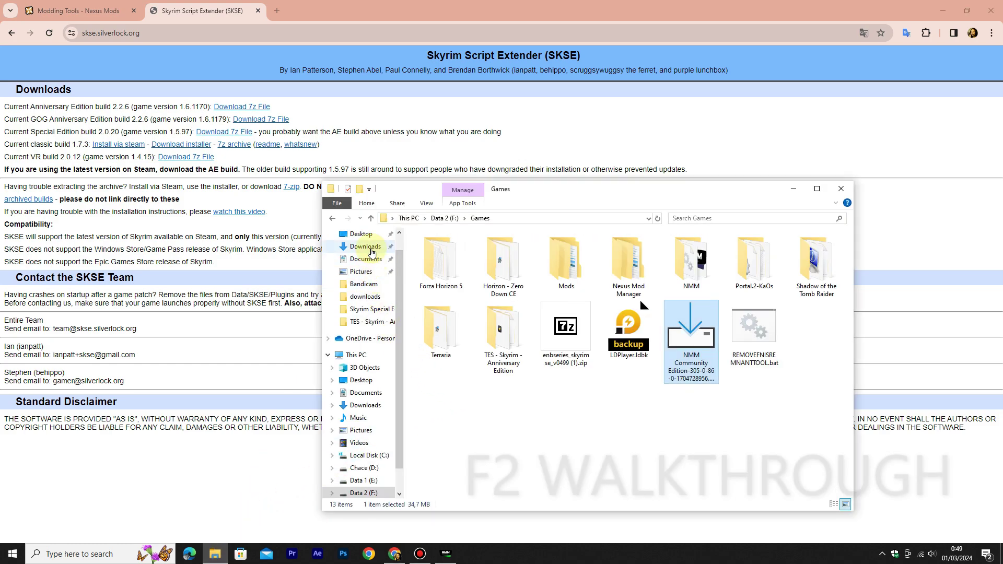
pyautogui.rightClick(369, 246)
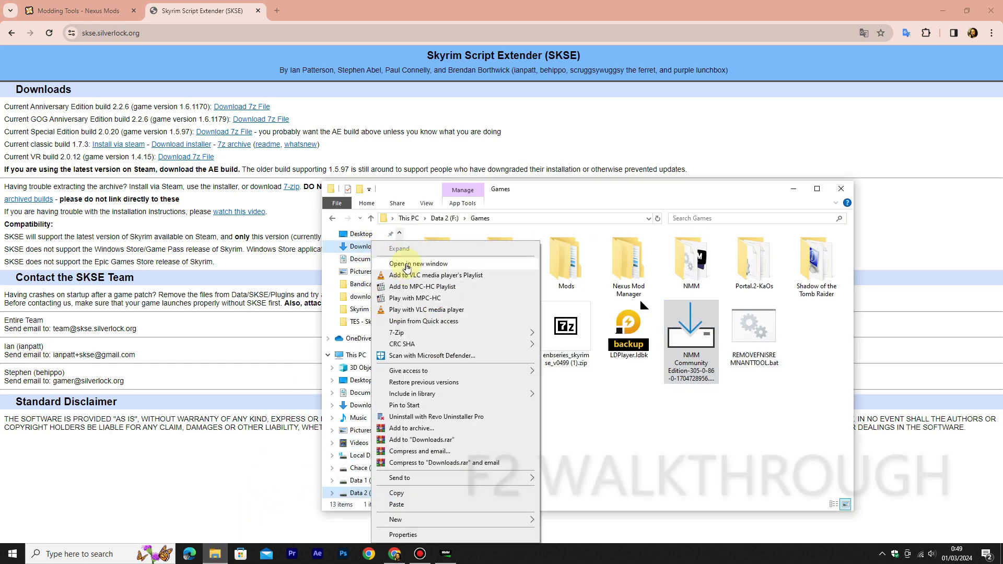
pyautogui.click(413, 264)
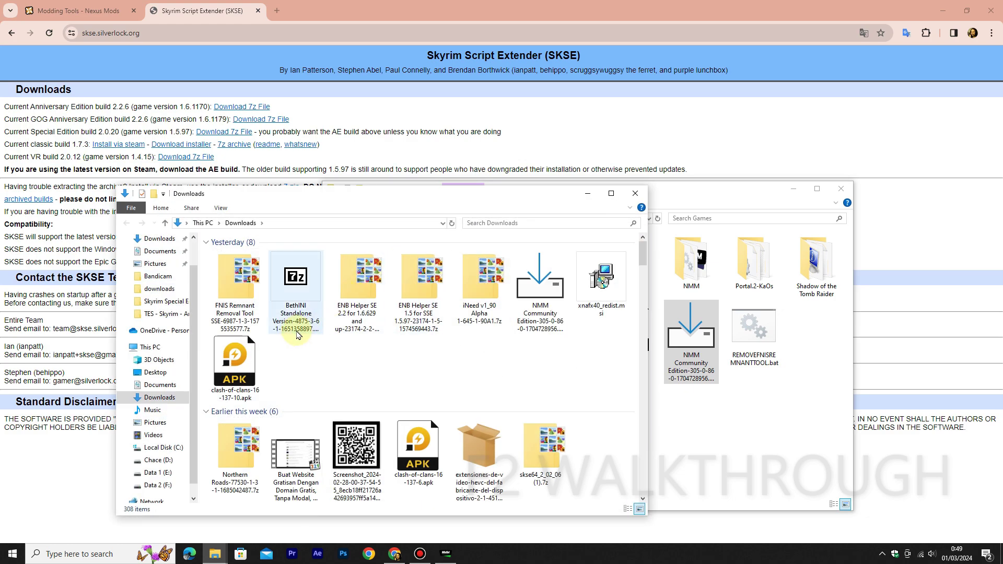
pyautogui.click(536, 225)
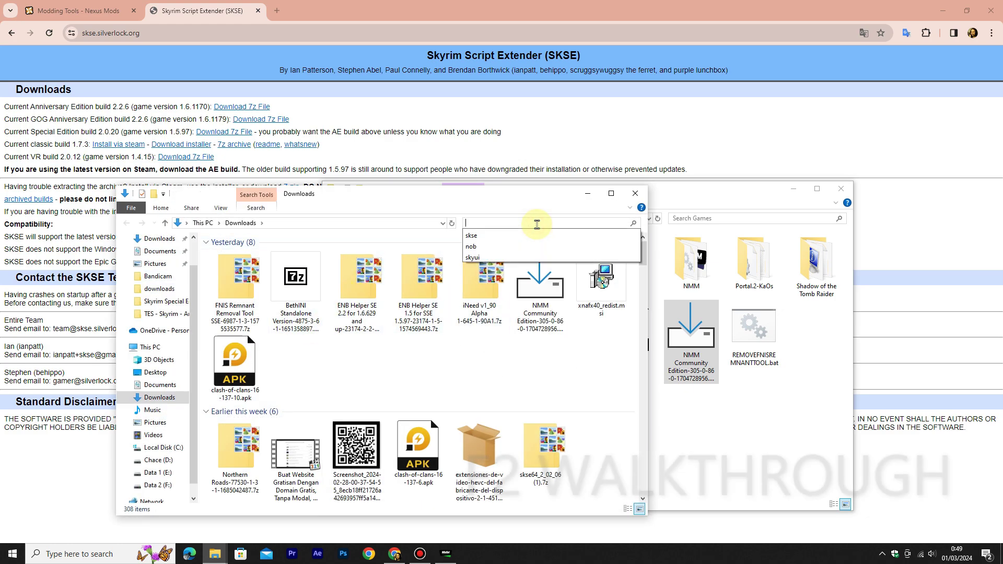
pyautogui.write('skse')
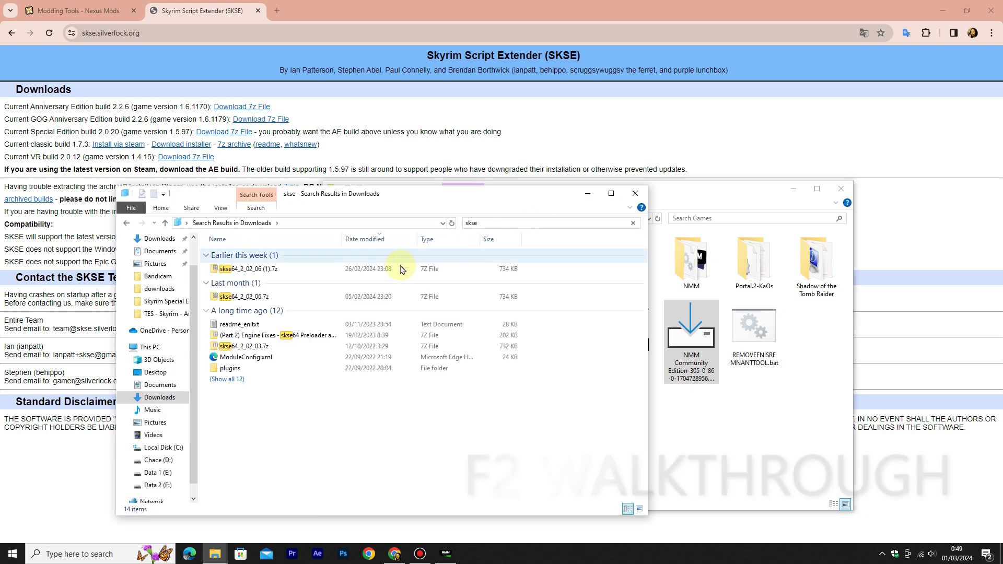
pyautogui.click(264, 273)
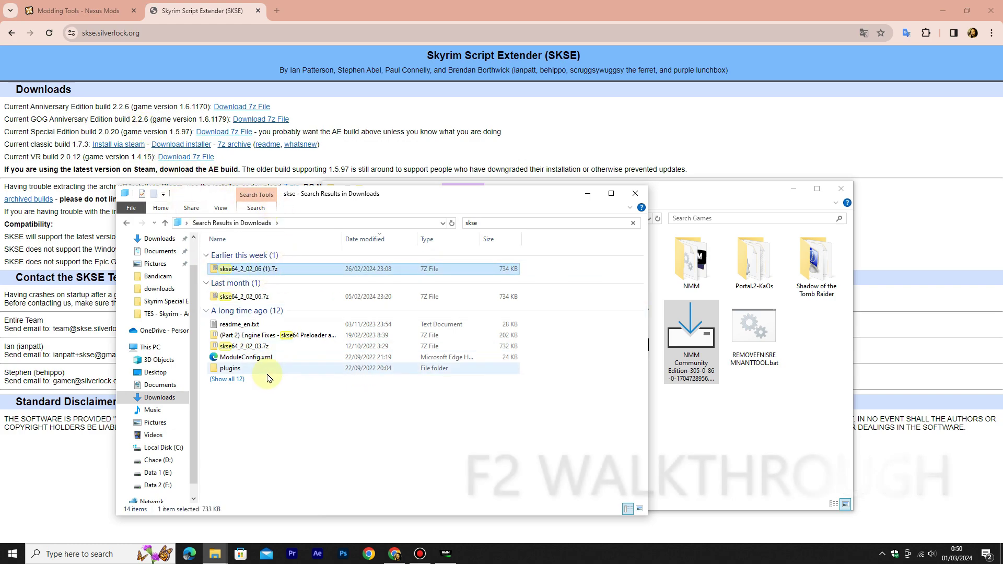
pyautogui.click(282, 402)
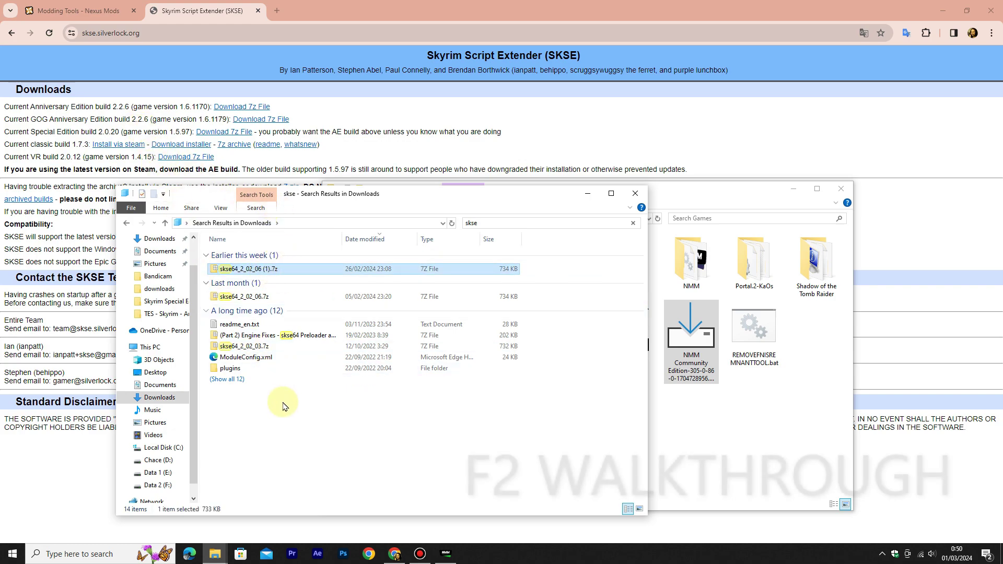
# Download the SKSE Anniversary Edition 7z file and open the TES - Skyrim - Anniversary Edition game folder beside its download location
pyautogui.click(255, 108)
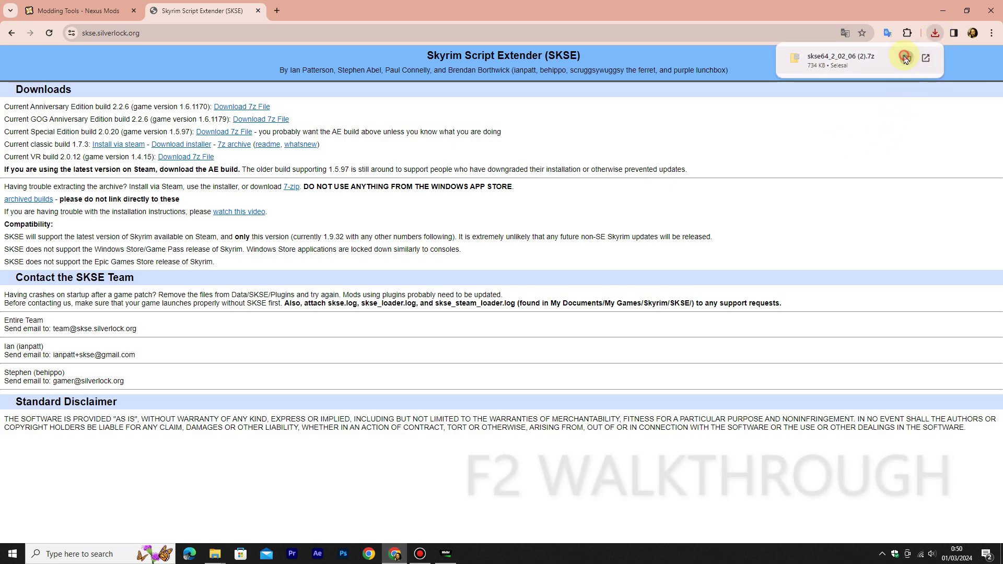
pyautogui.click(905, 59)
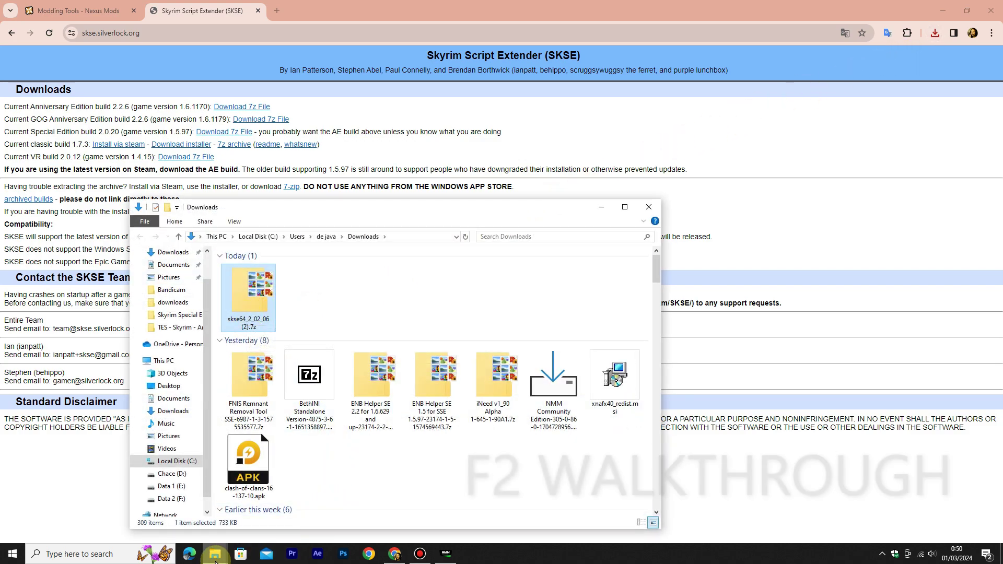
pyautogui.moveTo(215, 559)
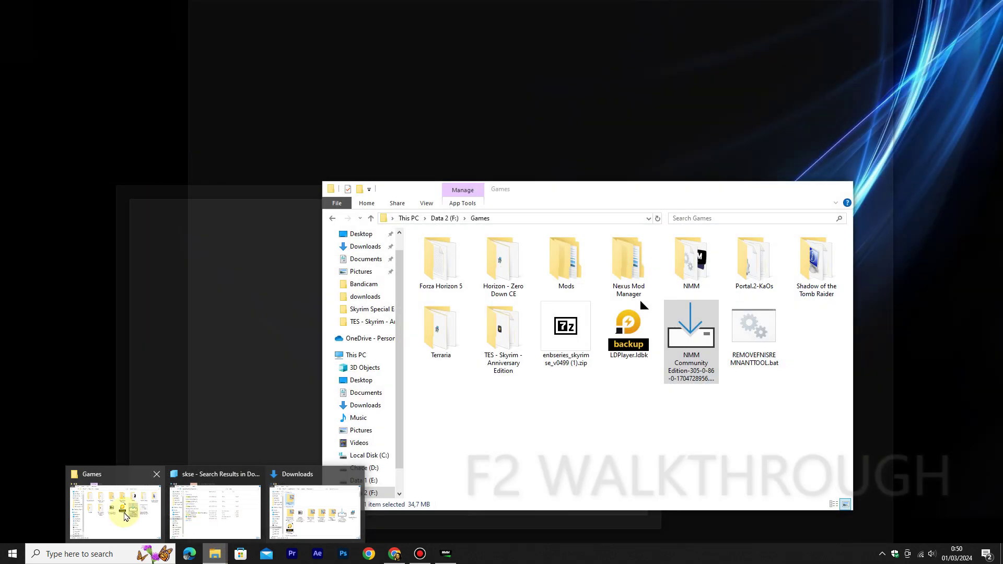
pyautogui.click(126, 517)
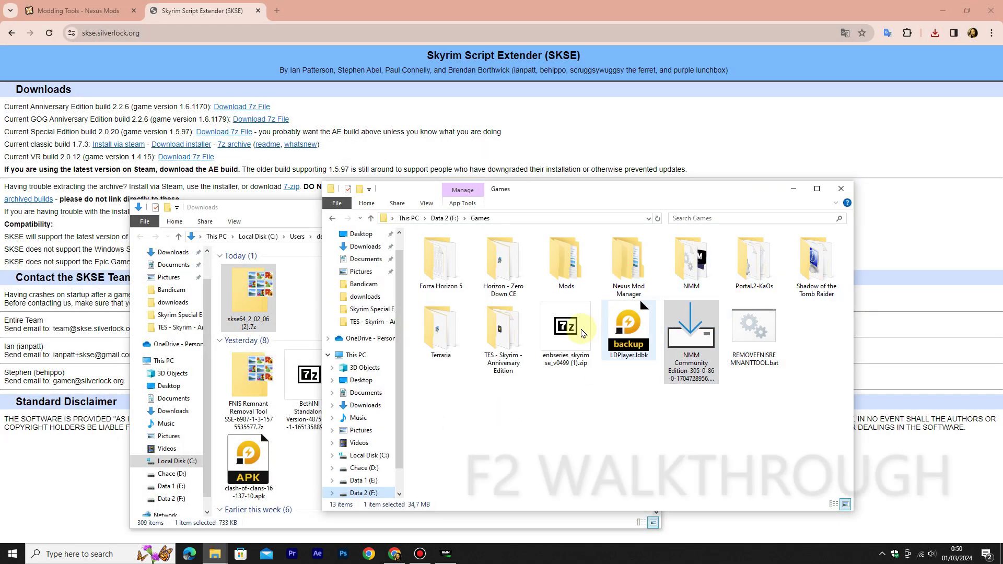
pyautogui.doubleClick(506, 347)
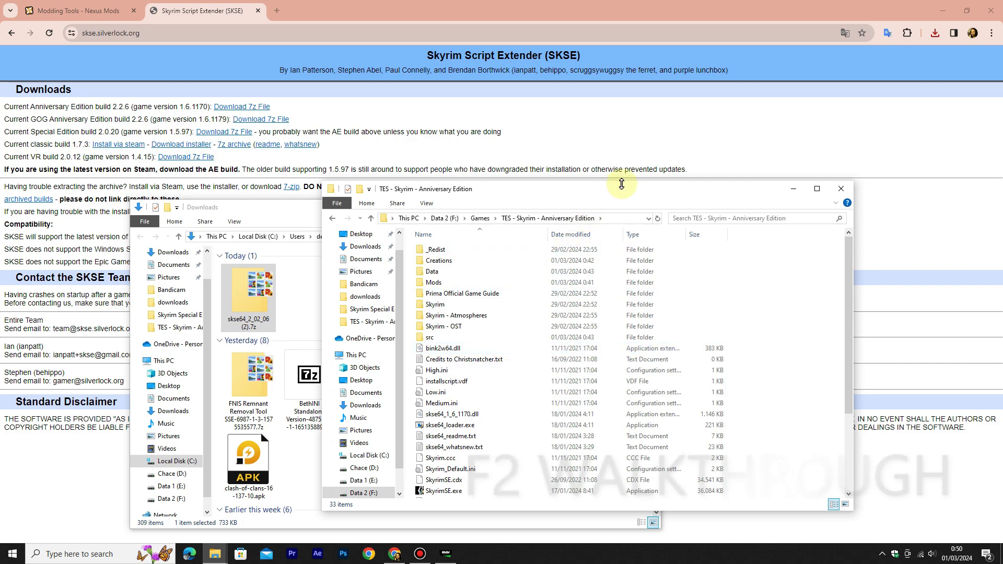
pyautogui.moveTo(625, 191); pyautogui.dragTo(721, 139)
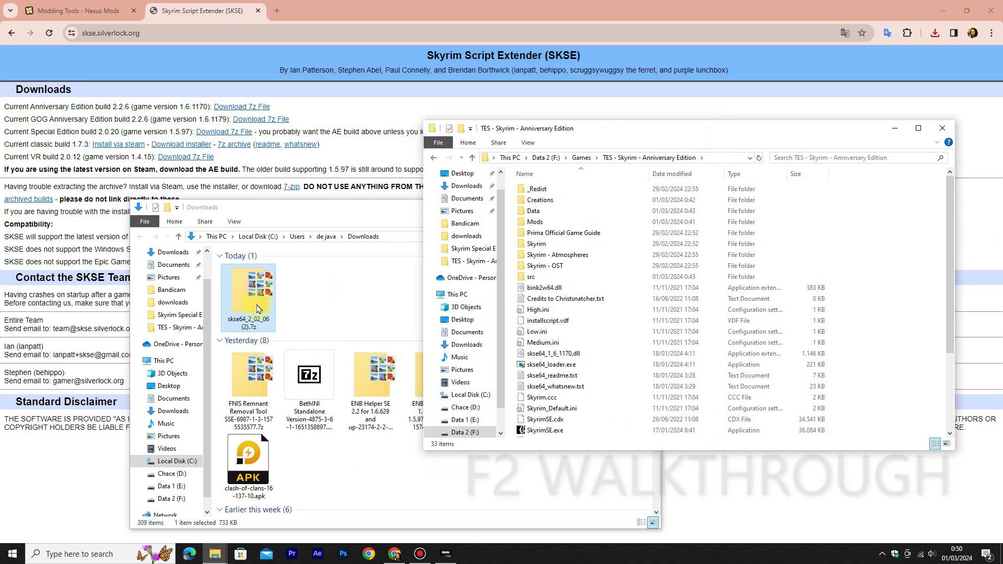
# Copy everything inside skse64_2_02_06 (2).7z into the TES - Skyrim - Anniversary Edition folder, replacing existing files, and refresh the folder
pyautogui.click(256, 310)
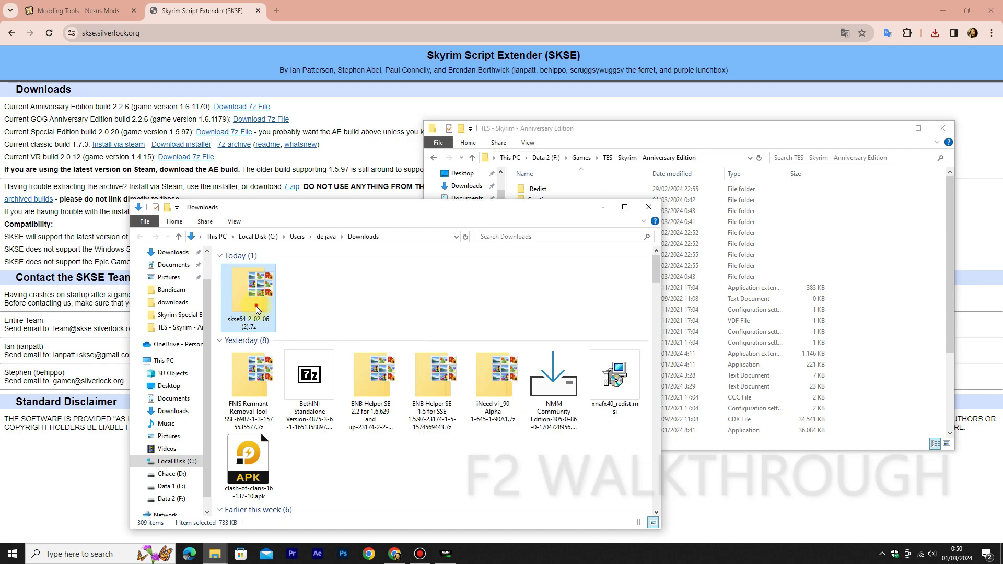
pyautogui.doubleClick(256, 310)
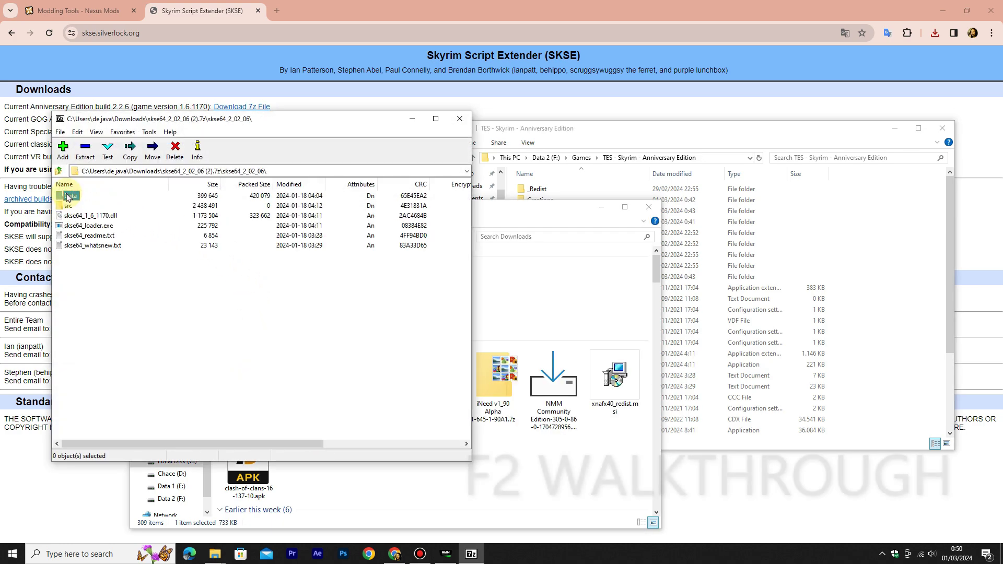
pyautogui.click(891, 295)
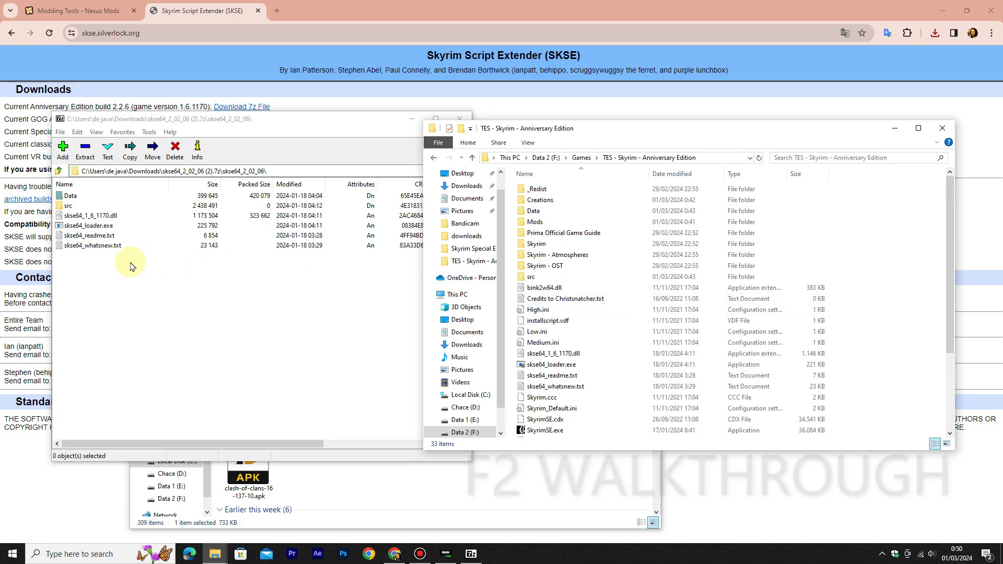
pyautogui.moveTo(131, 266); pyautogui.dragTo(756, 387)
pyautogui.moveTo(885, 340); pyautogui.dragTo(886, 341)
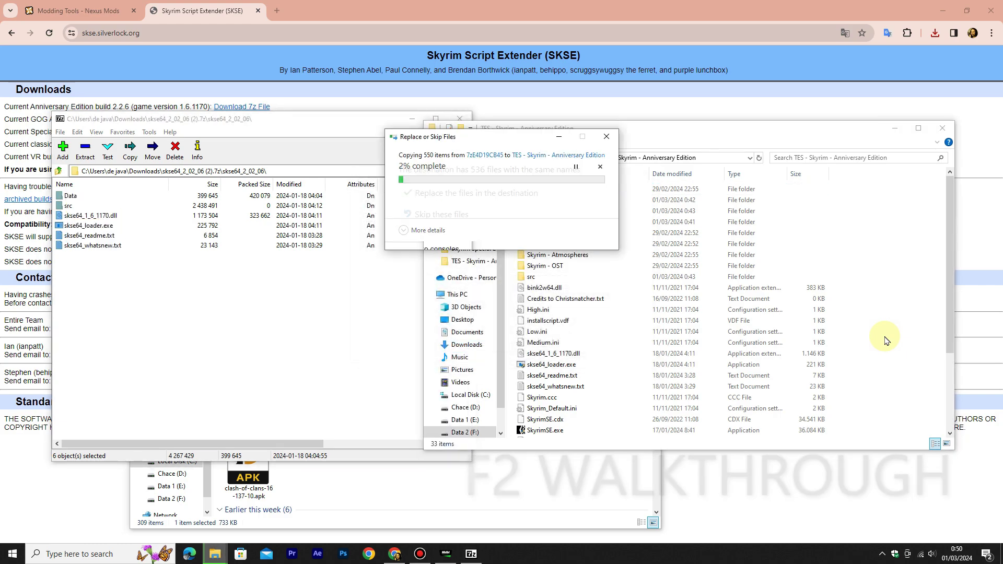
pyautogui.click(579, 199)
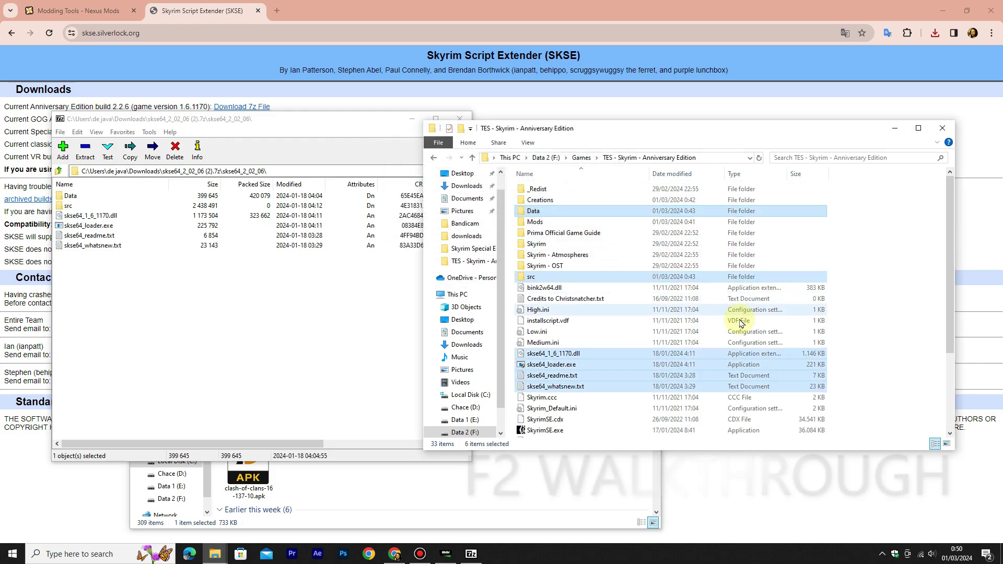
pyautogui.rightClick(870, 345)
pyautogui.click(895, 387)
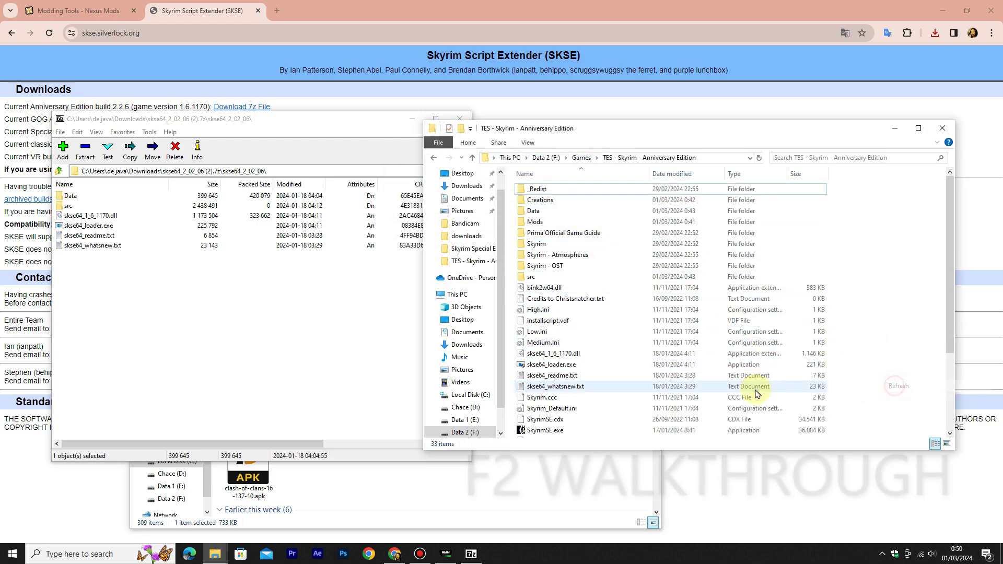
# Make sure skse64_loader.exe in the game folder is set to run as an administrator in its compatibility properties
pyautogui.rightClick(578, 363)
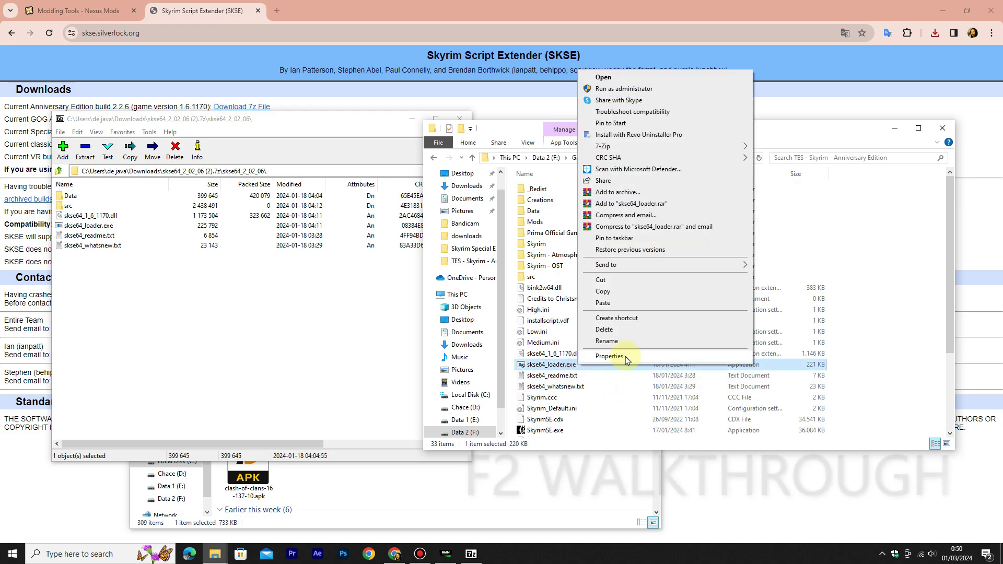
pyautogui.click(626, 356)
pyautogui.click(636, 290)
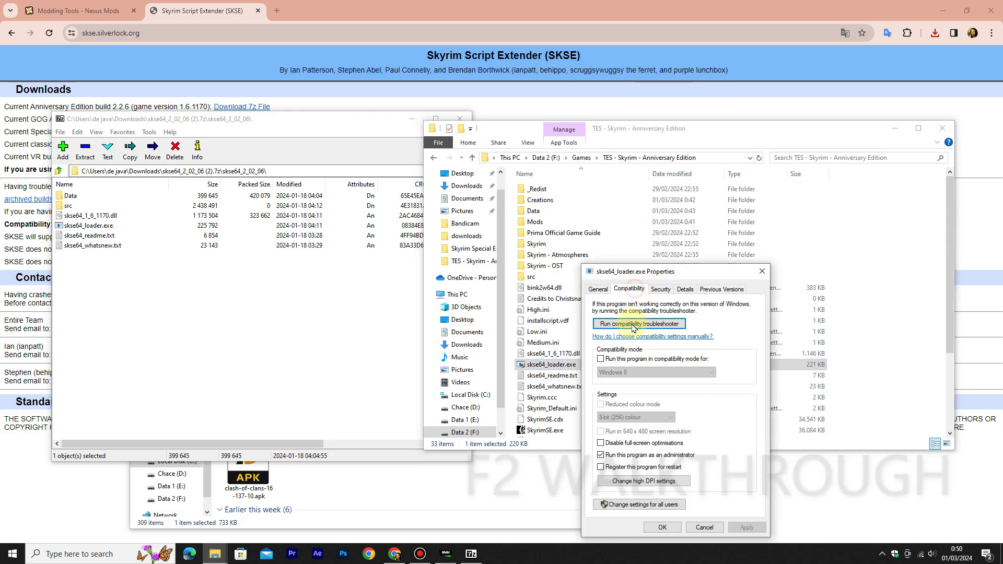
pyautogui.click(627, 456)
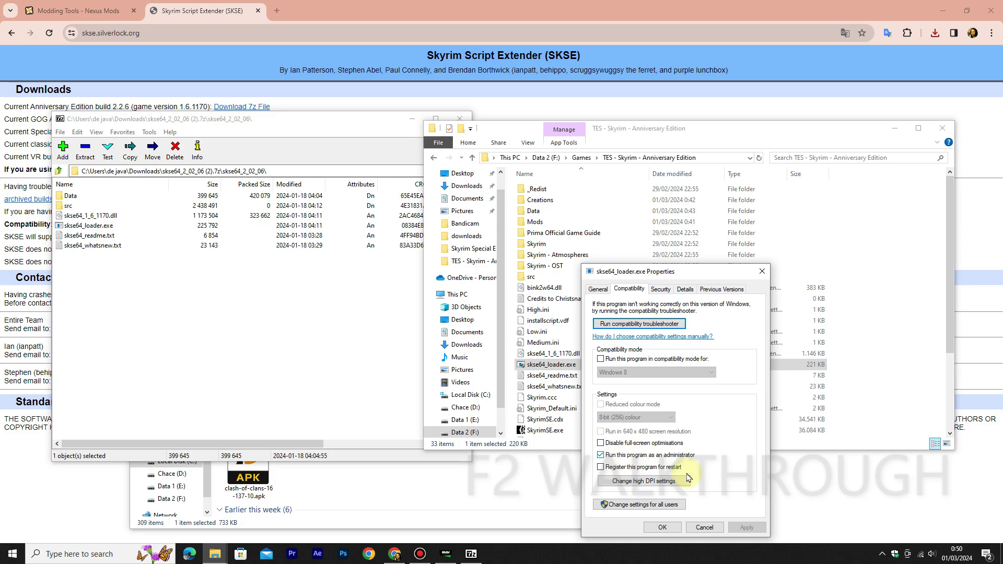
pyautogui.click(661, 527)
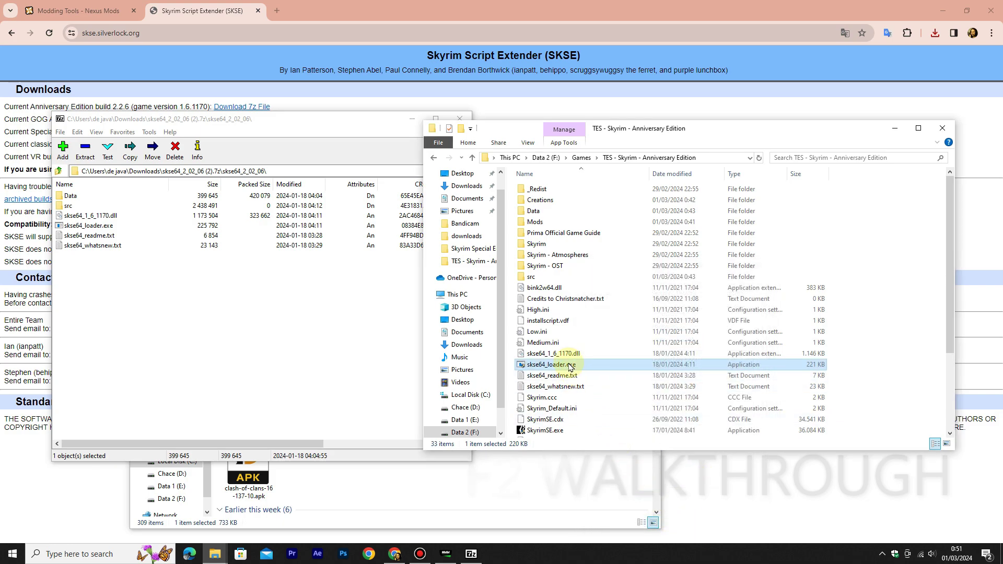
# Close the SKSE website in Chrome and search the Nexus Mods Modding Tools mods for skyui
pyautogui.click(201, 14)
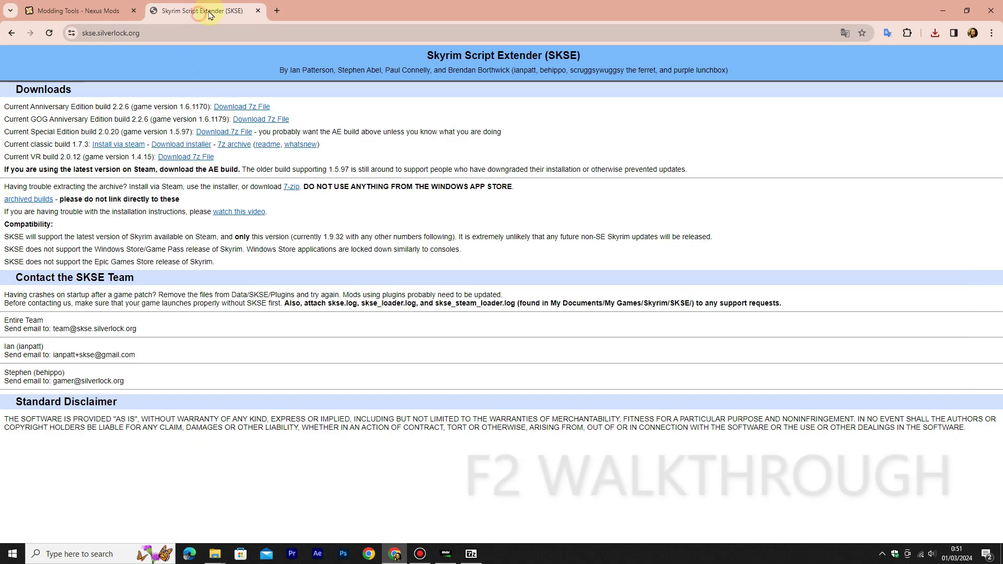
pyautogui.click(258, 10)
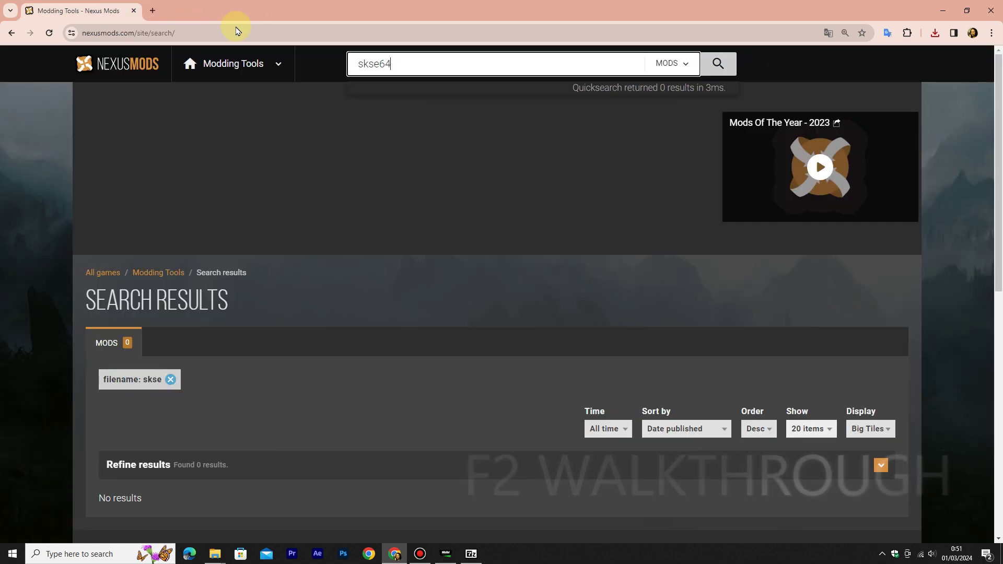
pyautogui.click(436, 72)
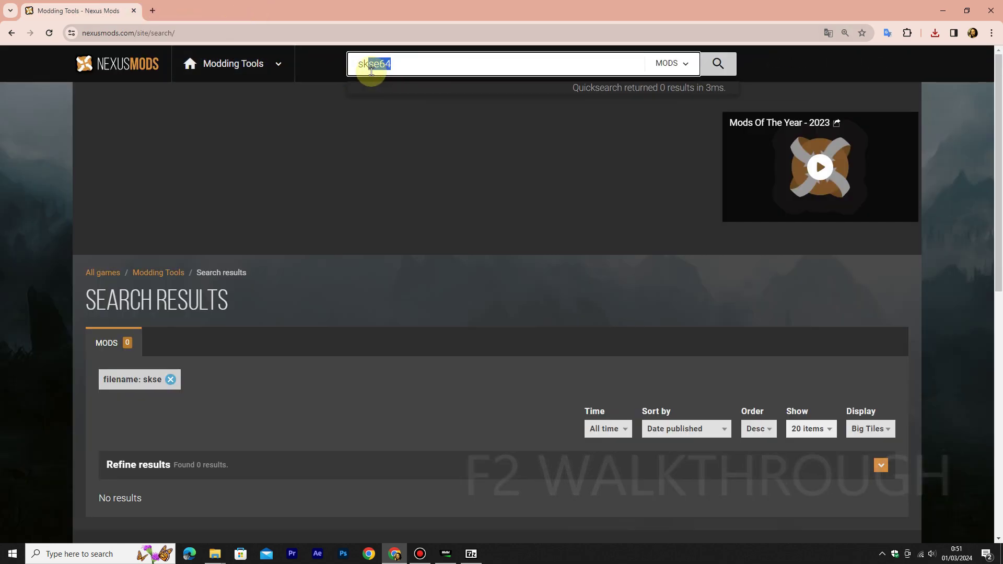
pyautogui.write('yui')
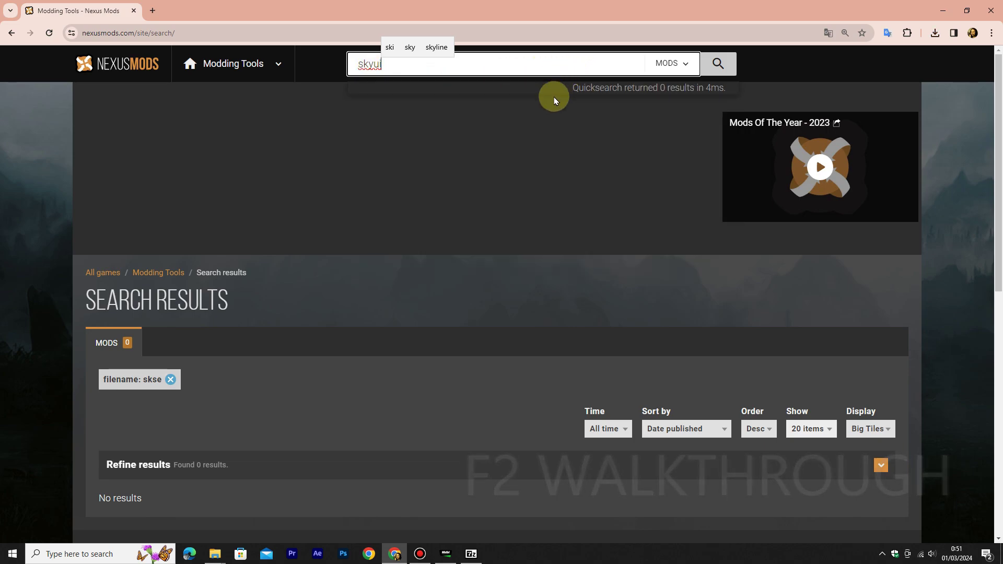
pyautogui.click(466, 108)
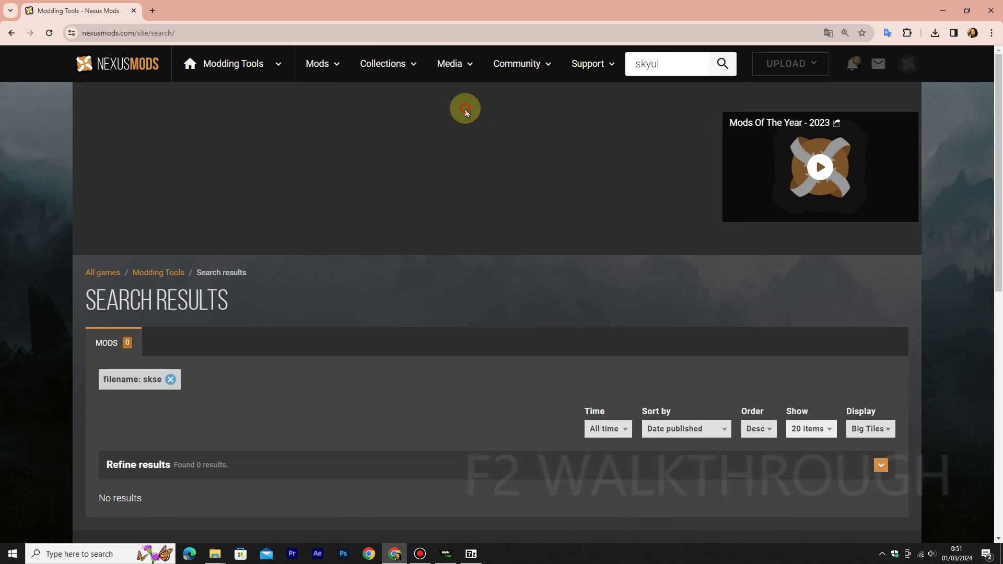
pyautogui.click(684, 68)
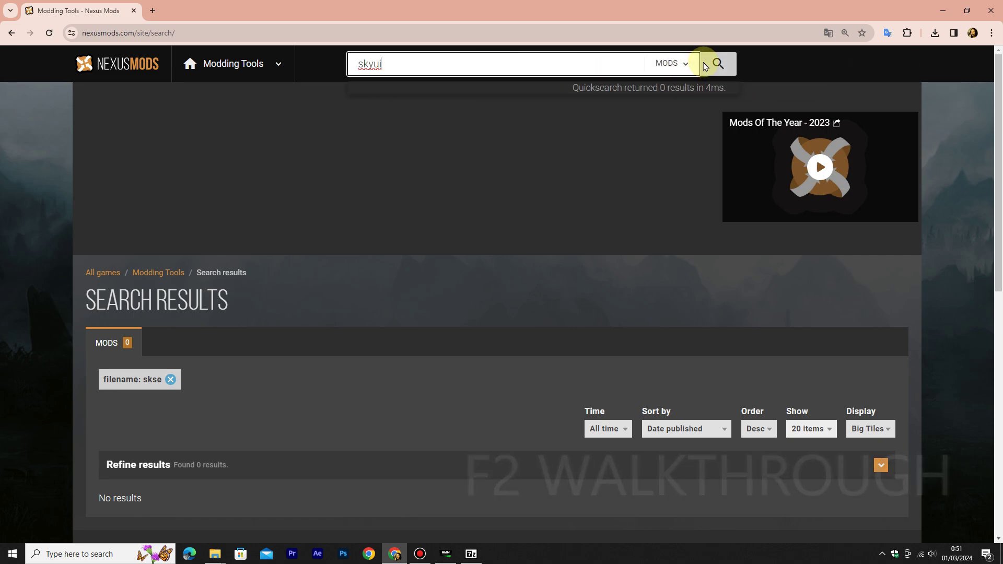
pyautogui.click(685, 69)
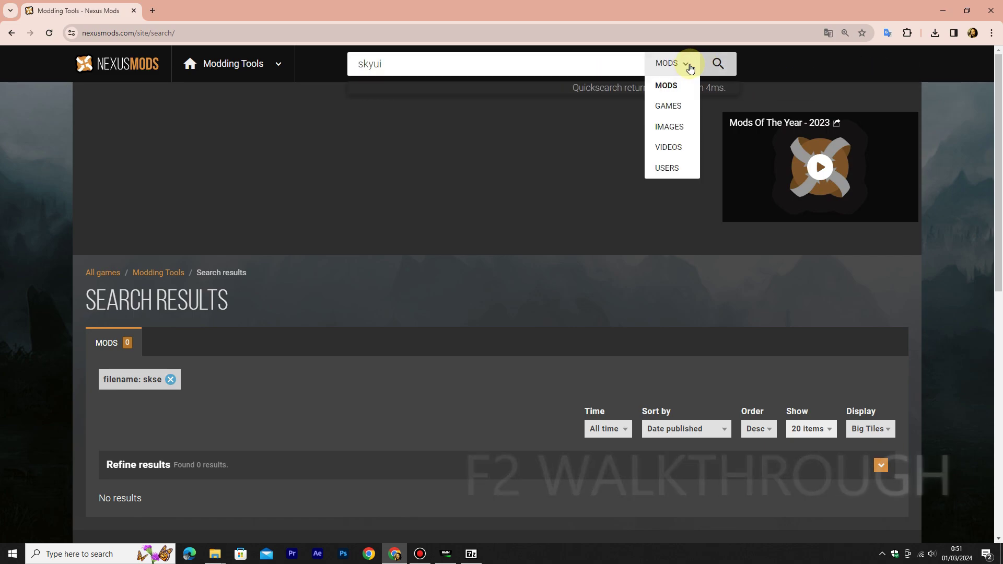
pyautogui.click(718, 64)
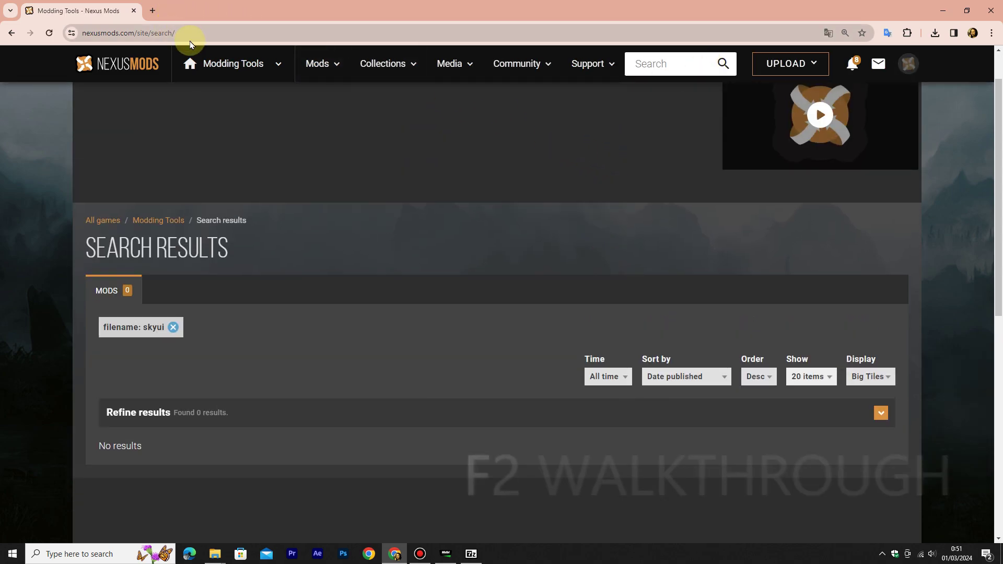
# Search Google for skyui anniversary edition and open the SkyUI mod page at Skyrim Special Edition Nexus
pyautogui.click(195, 33)
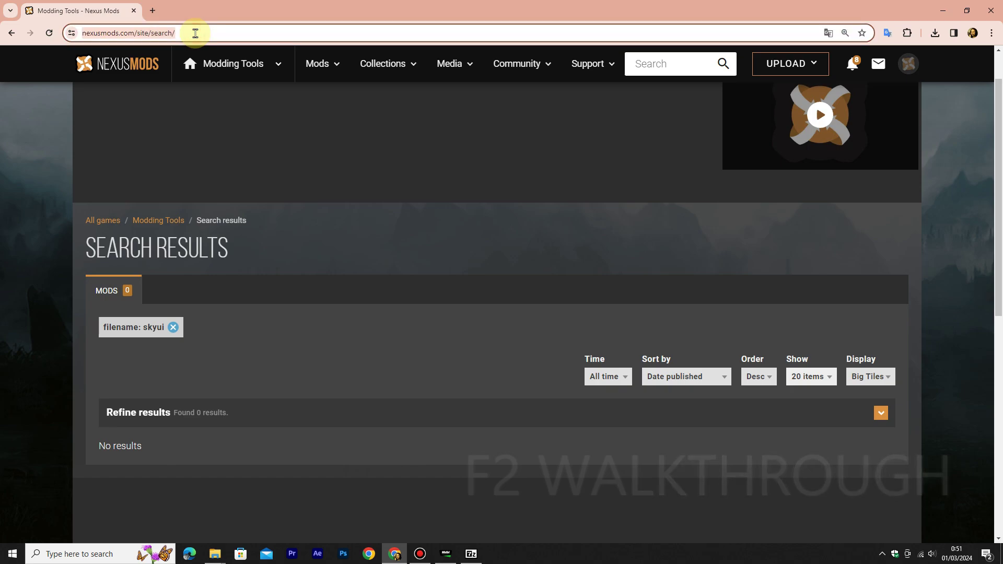
pyautogui.write('skyui anniversary edition')
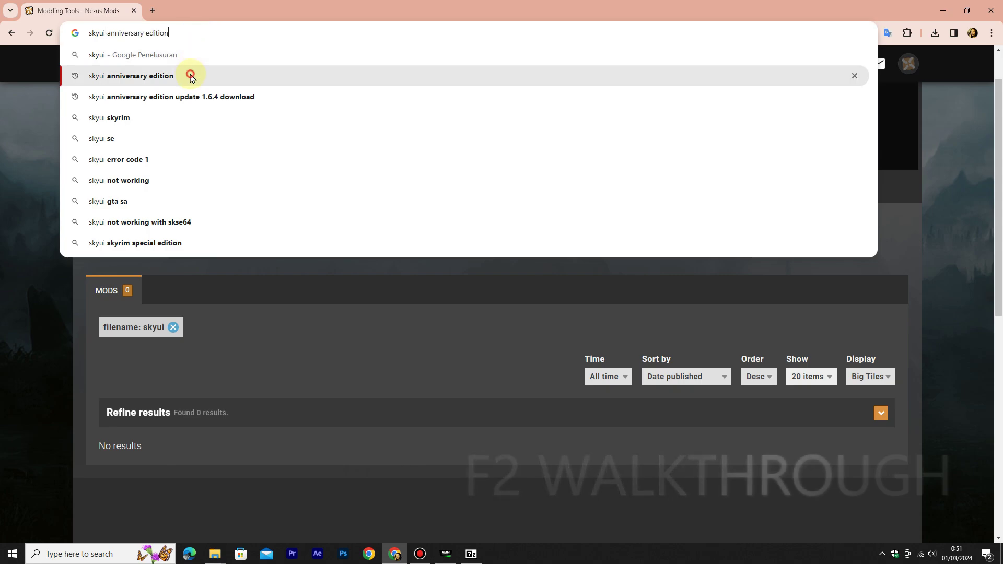
pyautogui.click(190, 76)
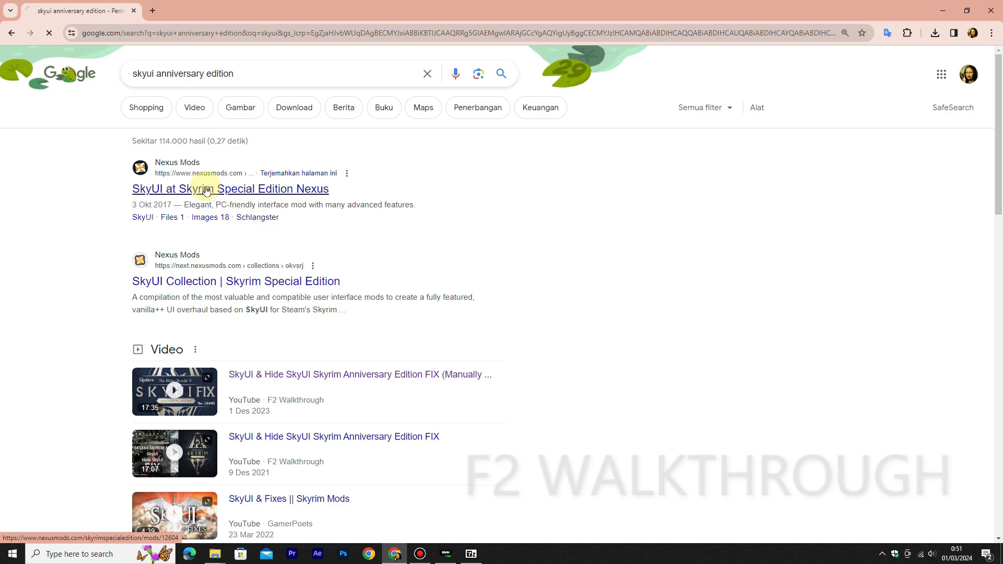
pyautogui.scroll(-3, 235, 208)
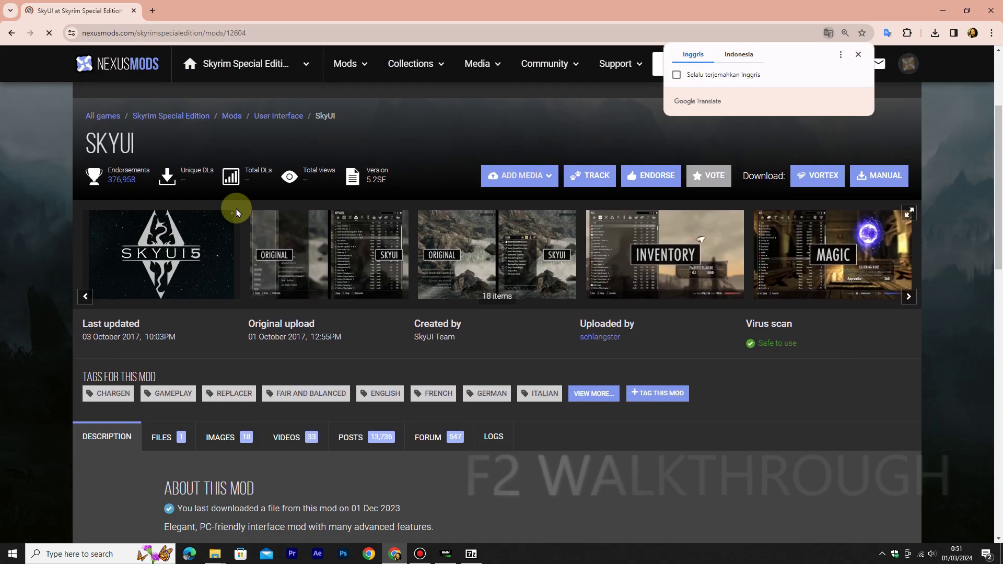
# Show the main files of the SkyUI mod page and close the SKSE archive window in 7-Zip
pyautogui.scroll(-3, 235, 209)
pyautogui.click(171, 279)
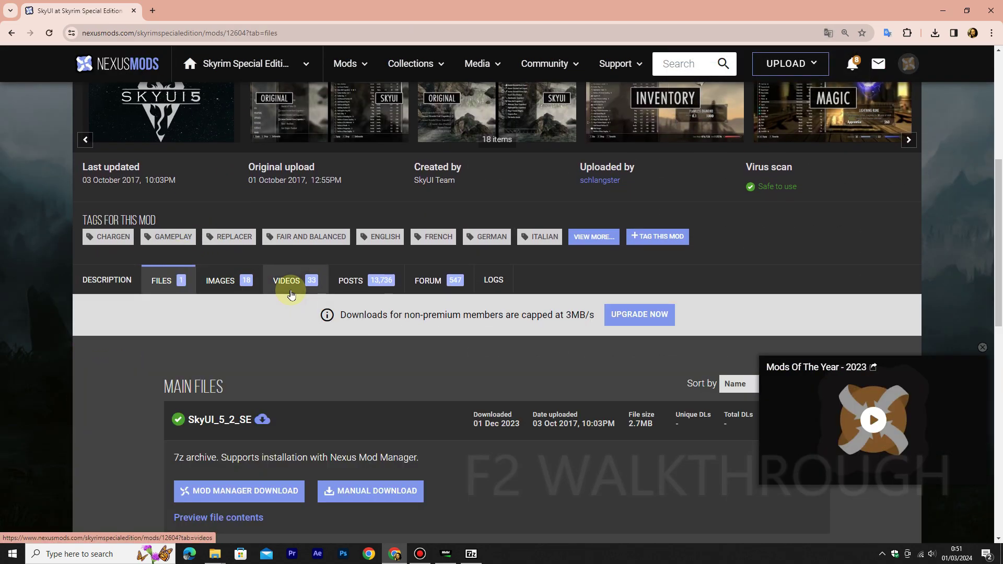
pyautogui.scroll(-2, 291, 292)
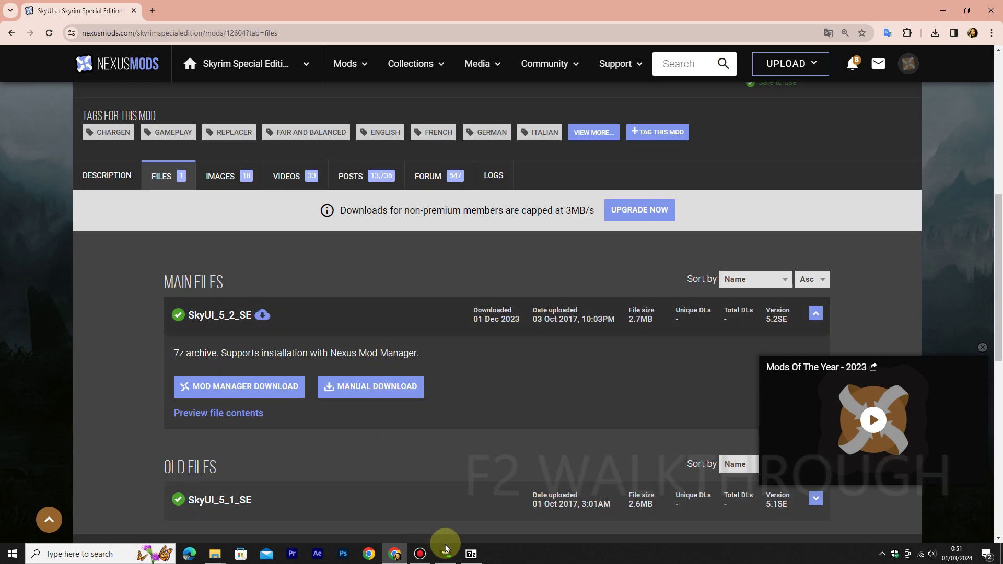
pyautogui.click(470, 554)
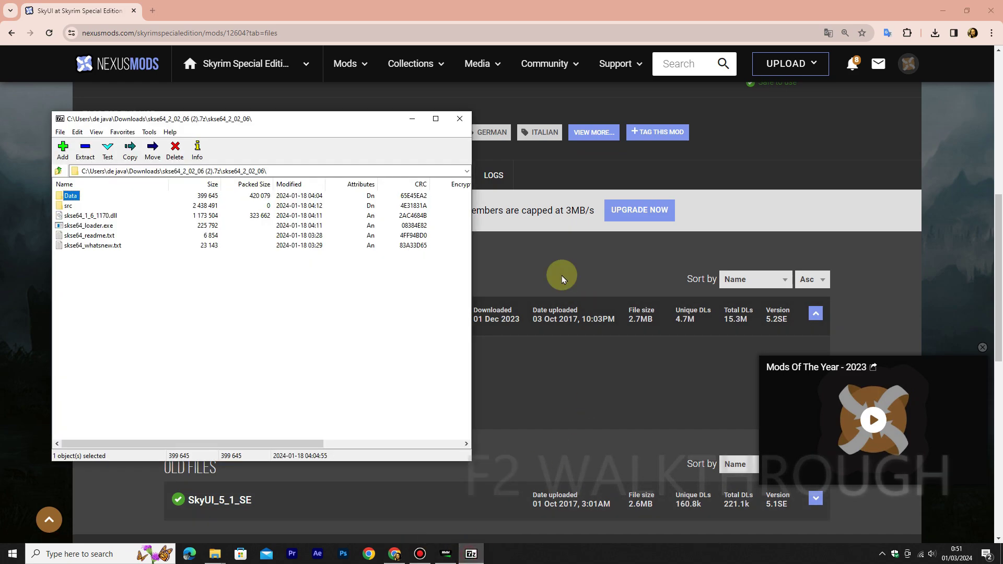
pyautogui.click(462, 116)
# Search the Downloads folder for skyui and open the SkyUI_5_2_SE-12604-5-2SE.7z archive
pyautogui.moveTo(214, 553)
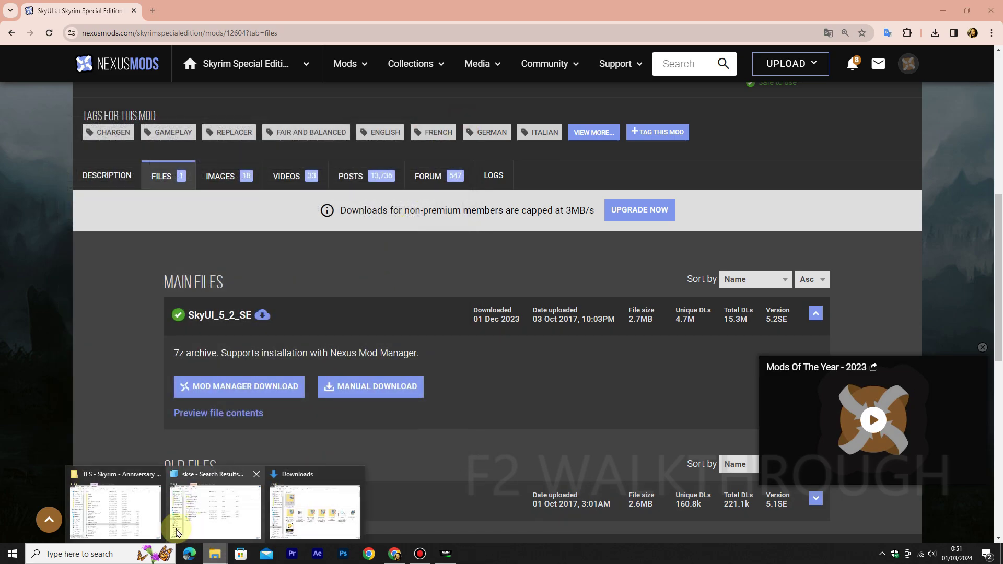
pyautogui.moveTo(150, 521)
pyautogui.click(313, 512)
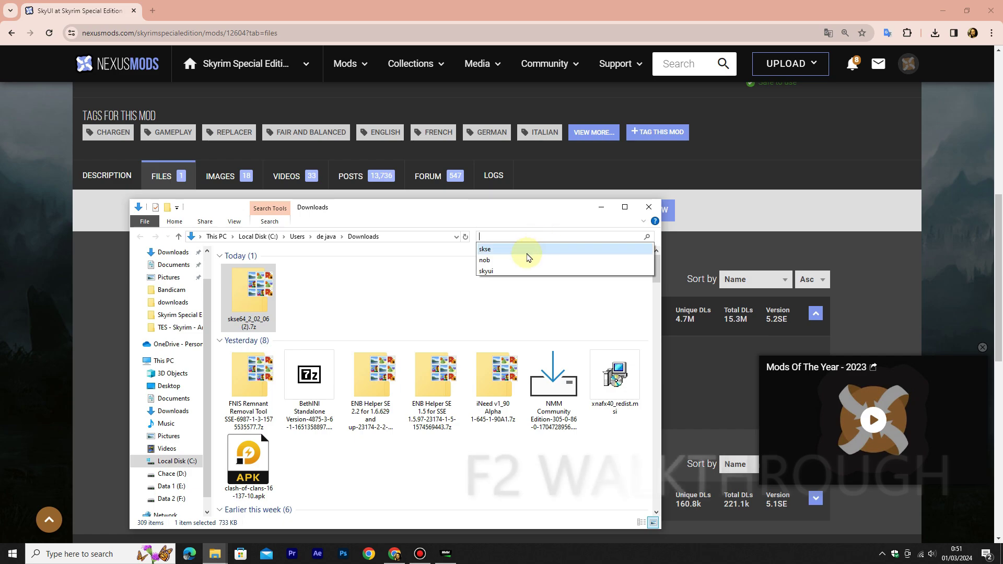
pyautogui.click(516, 270)
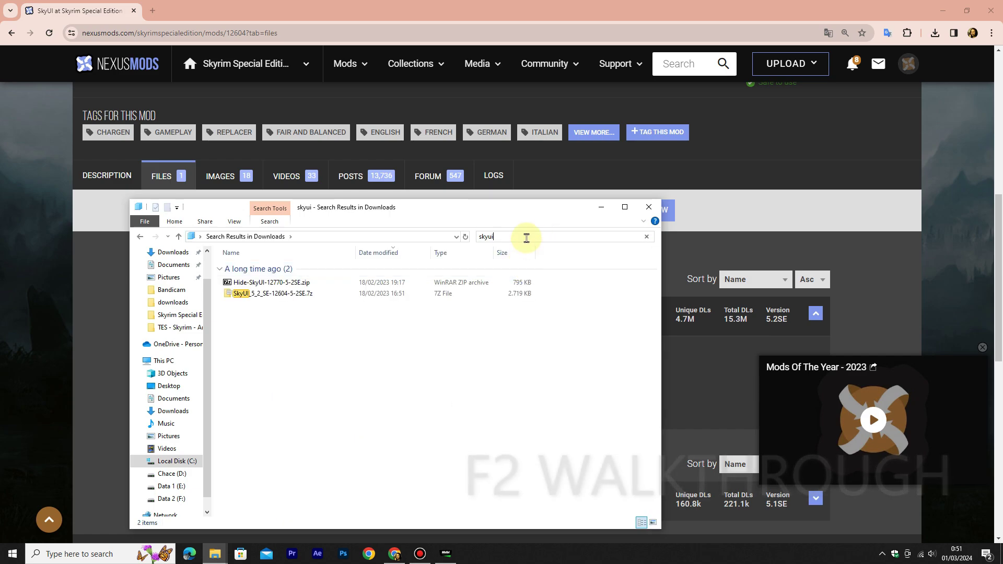
pyautogui.click(344, 294)
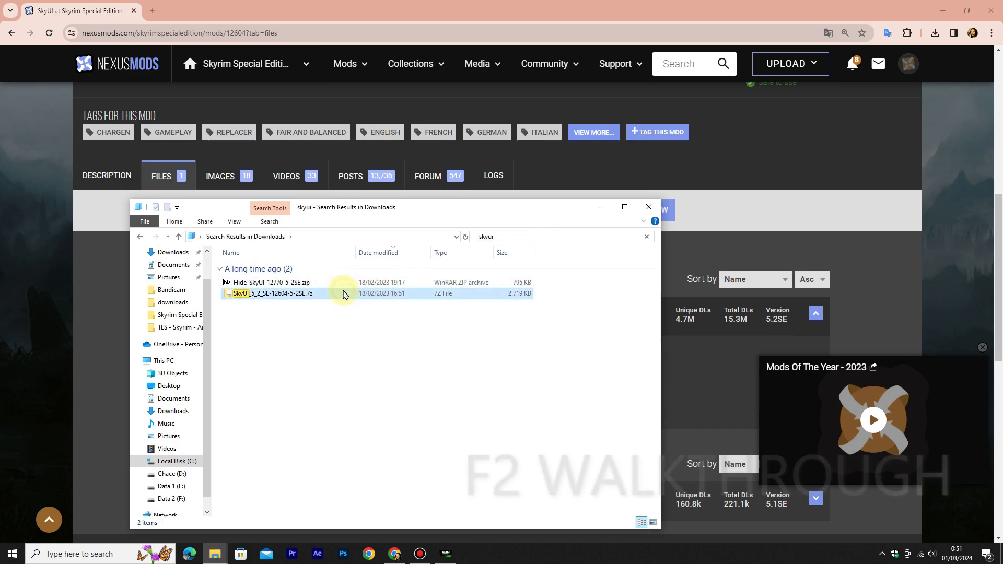
pyautogui.doubleClick(332, 294)
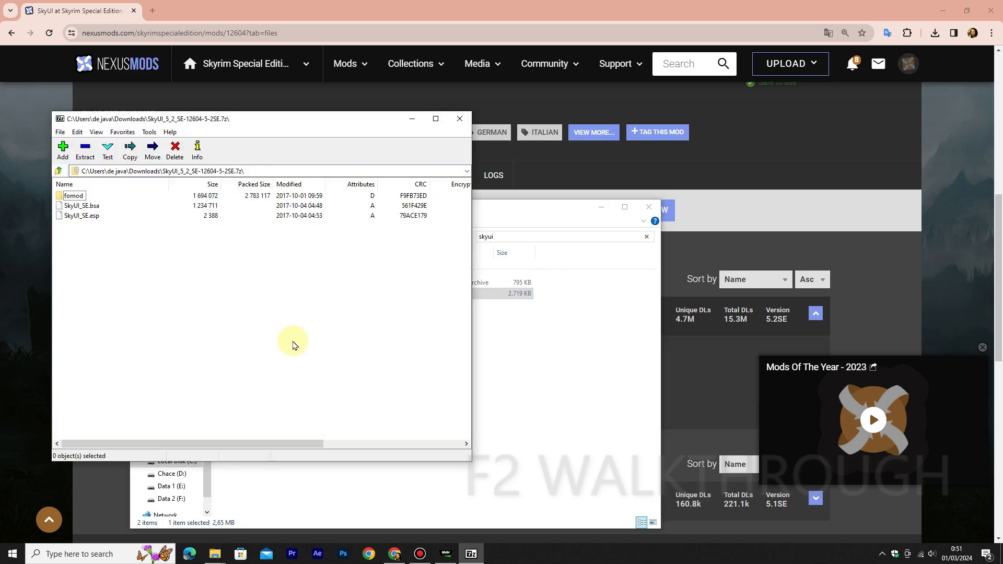
# Switch to Nexus Mod Manager, add SkyUI_5_2_SE-12604-5-2SE.7z from Downloads as a mod, and close the open archive window
pyautogui.moveTo(207, 557)
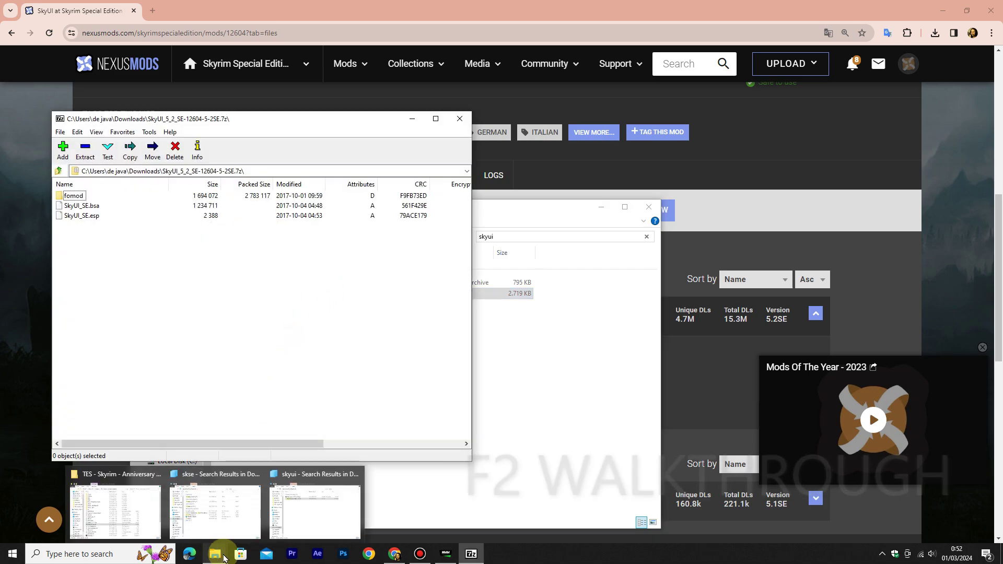
pyautogui.click(446, 553)
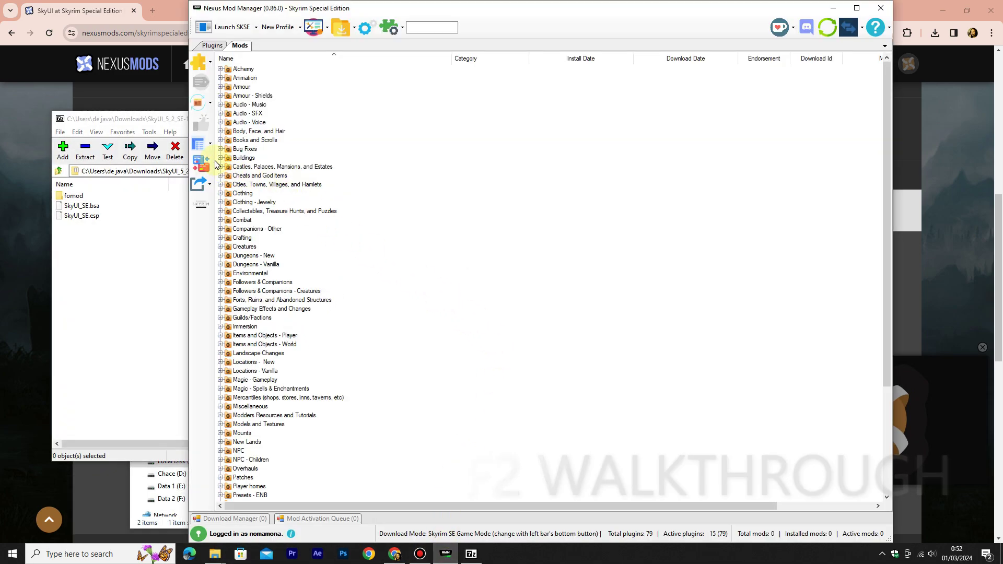
pyautogui.click(211, 63)
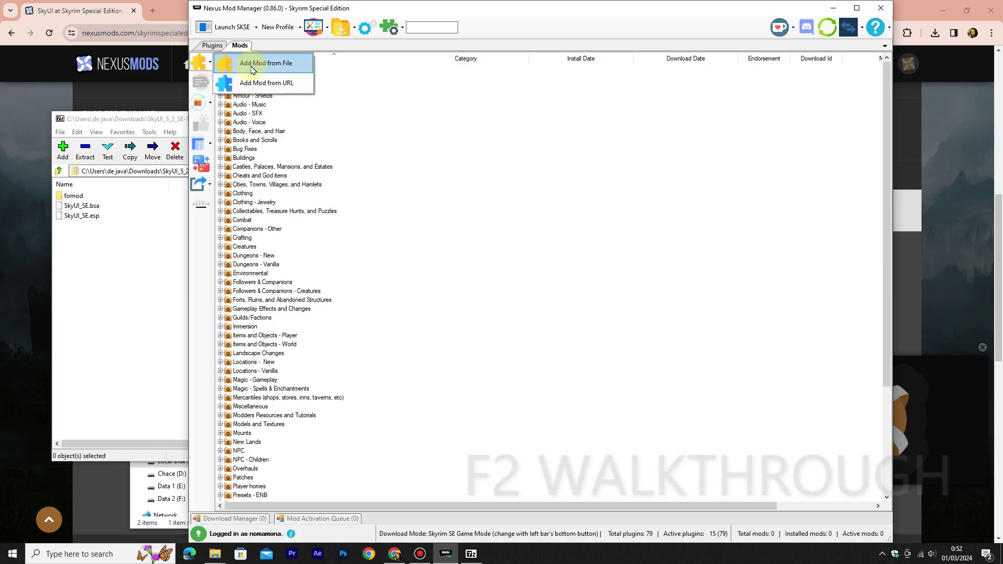
pyautogui.click(253, 64)
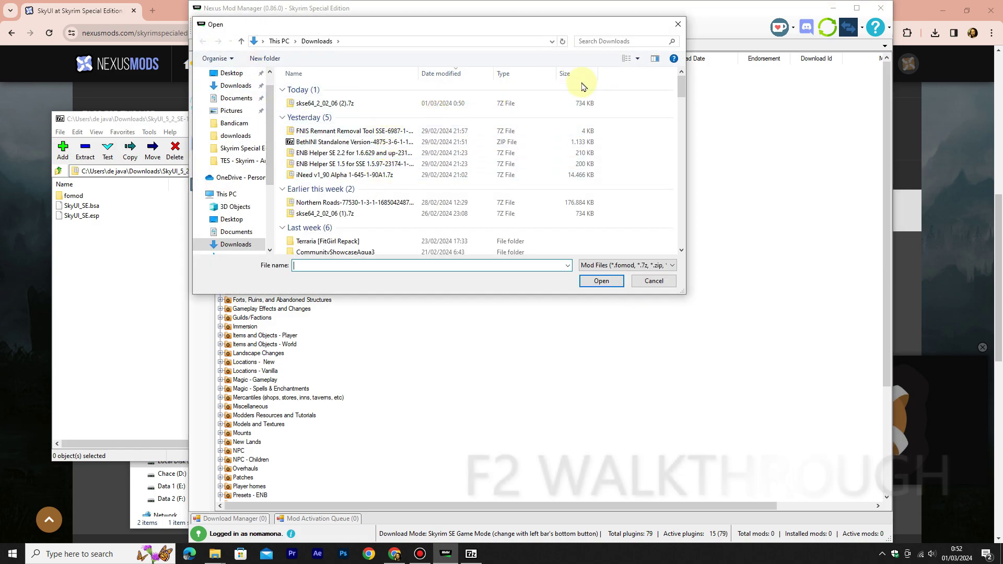
pyautogui.click(601, 40)
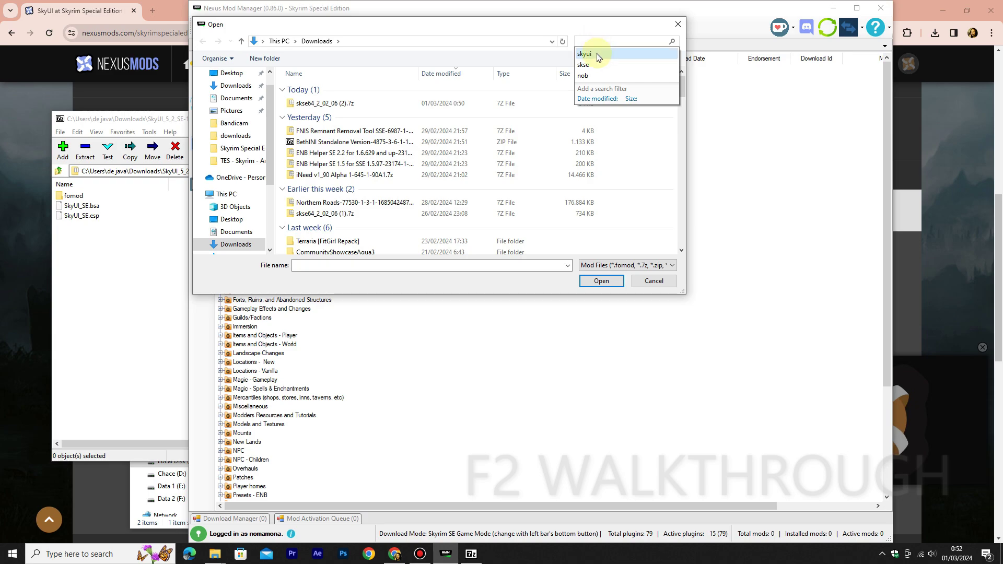
pyautogui.click(585, 54)
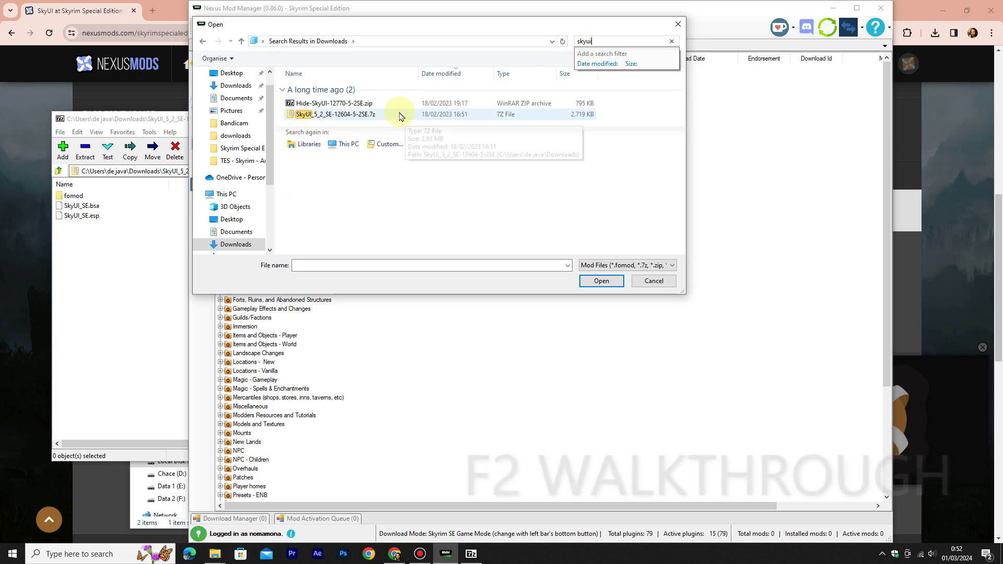
pyautogui.click(396, 116)
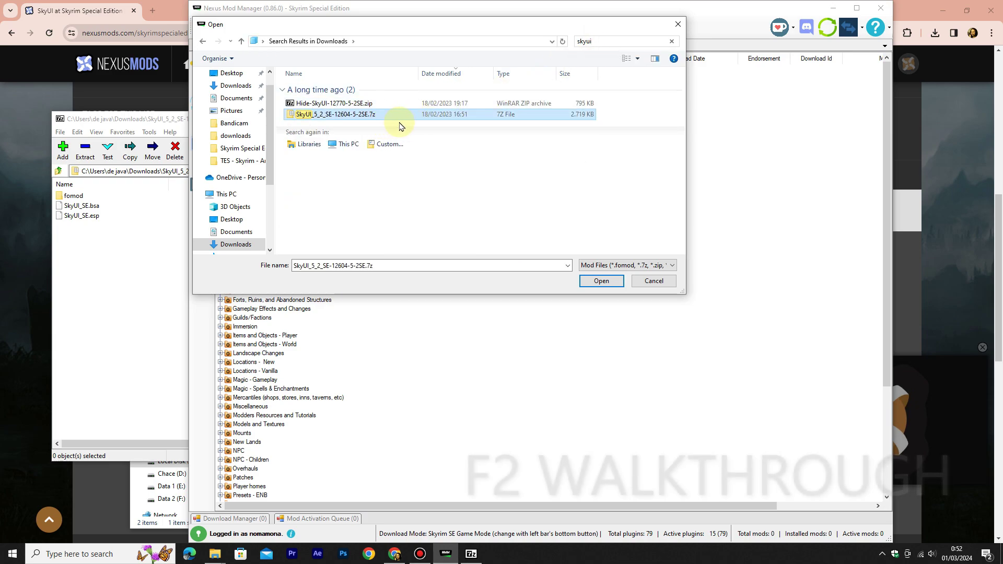
pyautogui.click(602, 281)
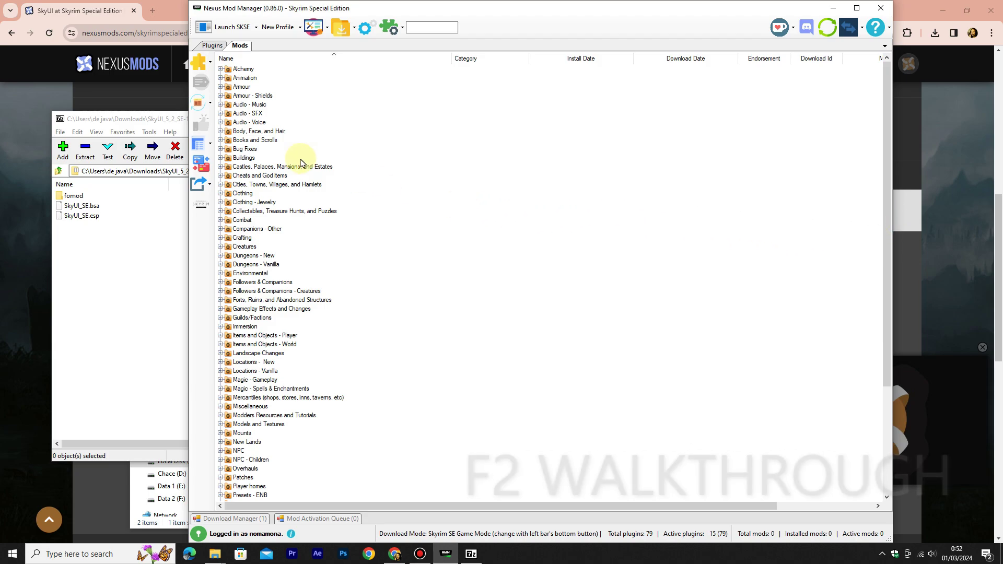
pyautogui.click(163, 119)
pyautogui.click(460, 118)
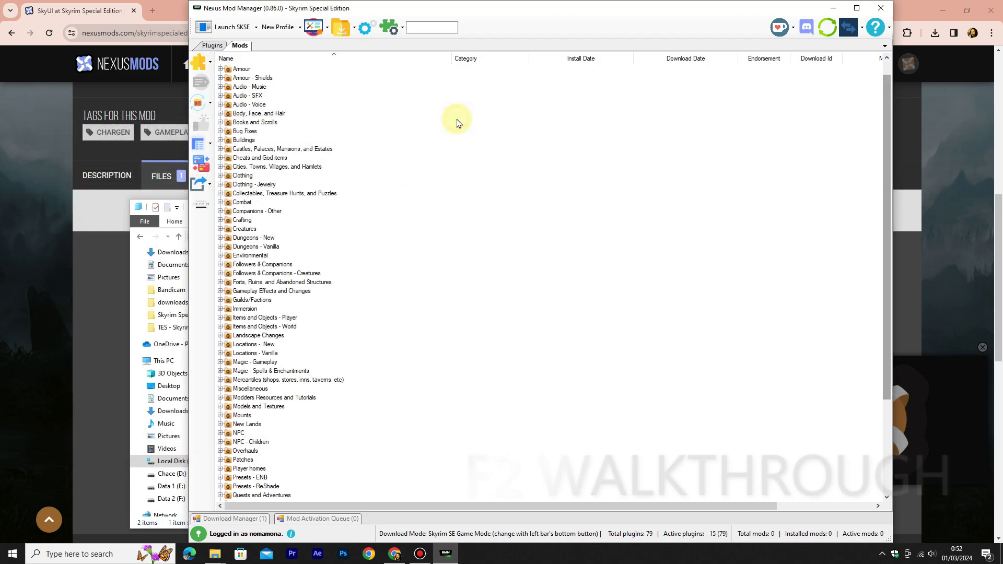
# Enable the SkyUI mod in the User Interface category of the mod list
pyautogui.scroll(-4, 456, 356)
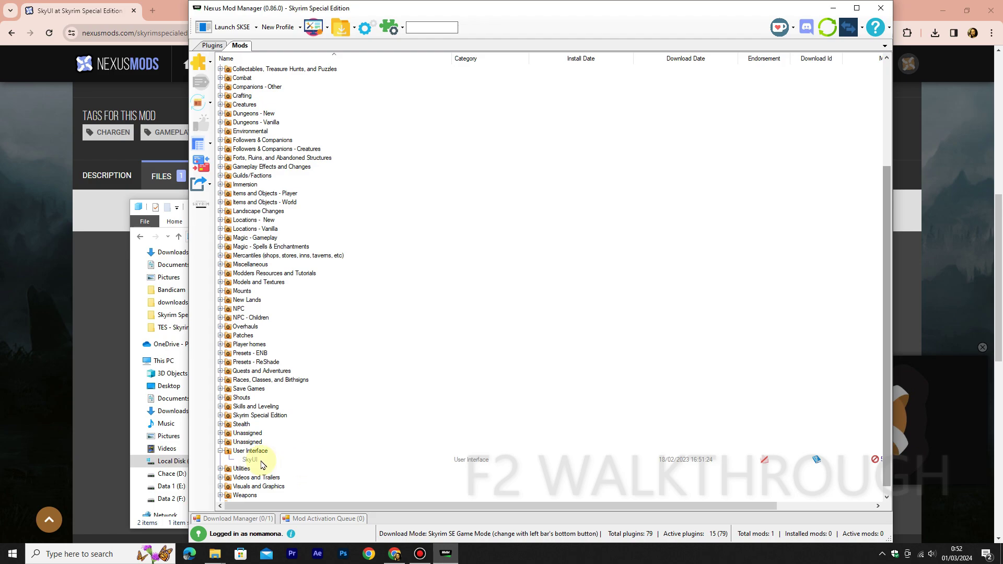
pyautogui.click(255, 463)
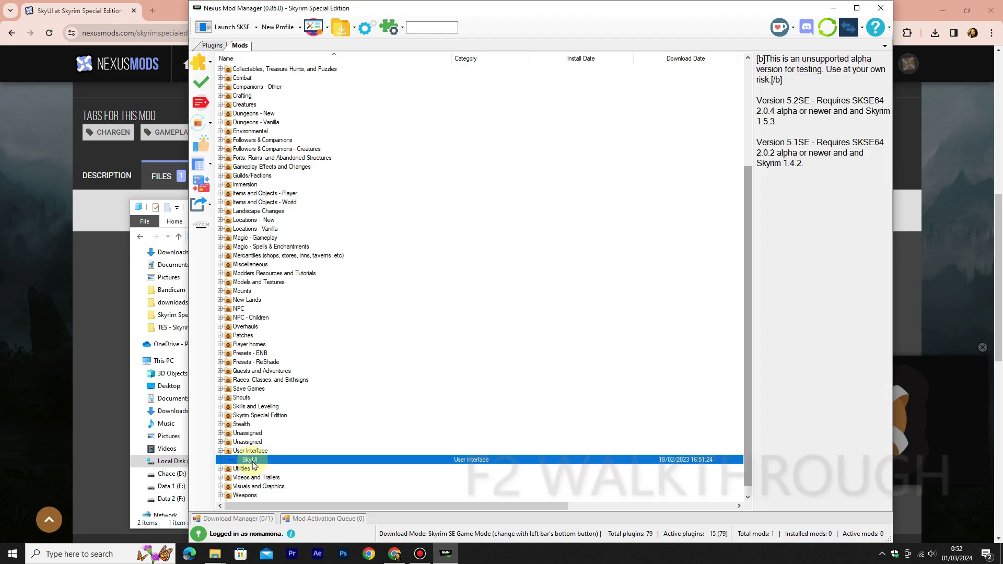
pyautogui.click(200, 84)
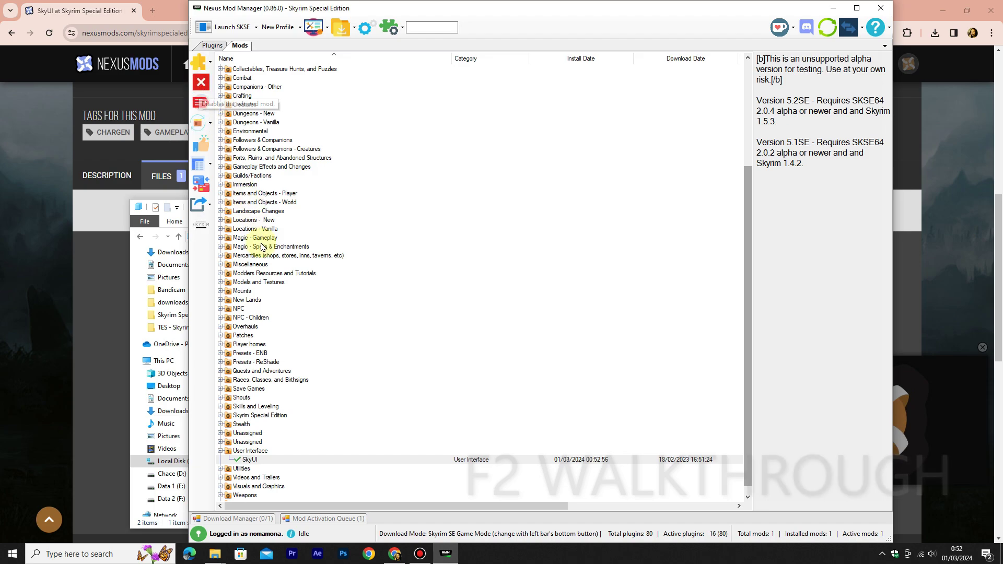
# Check the end of the plugin list for SkyUI_SE.esp and return to the mod list
pyautogui.click(212, 46)
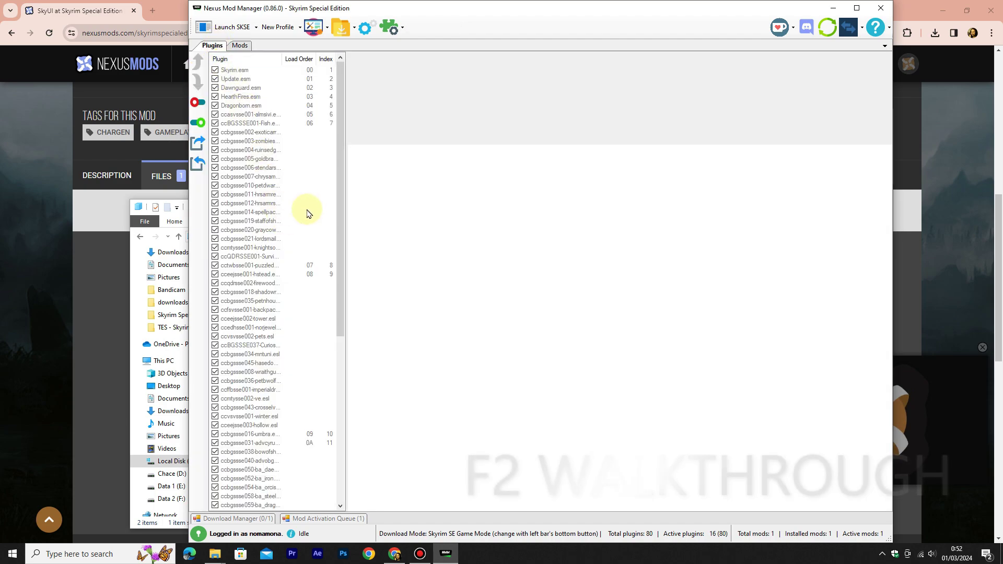
pyautogui.moveTo(342, 267); pyautogui.dragTo(347, 380)
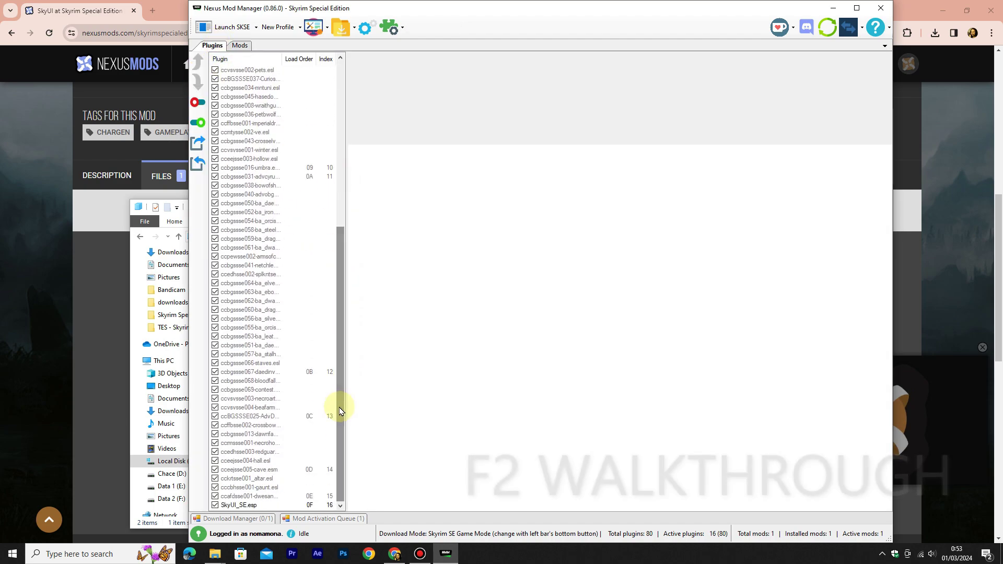
pyautogui.click(239, 45)
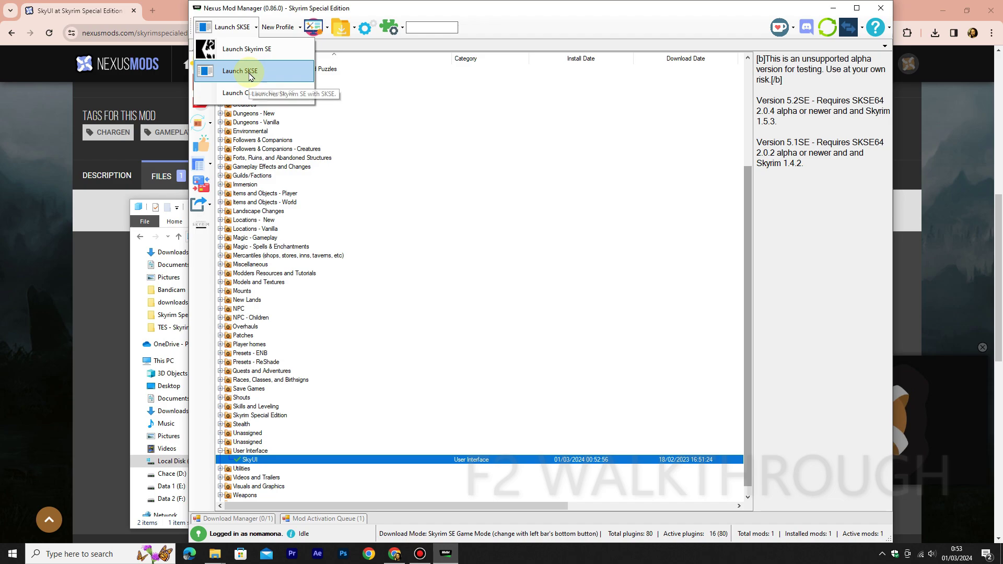
# Launch Skyrim through SKSE, keeping Nexus Mod Manager open, and continue the last saved game with mods loaded
pyautogui.click(250, 76)
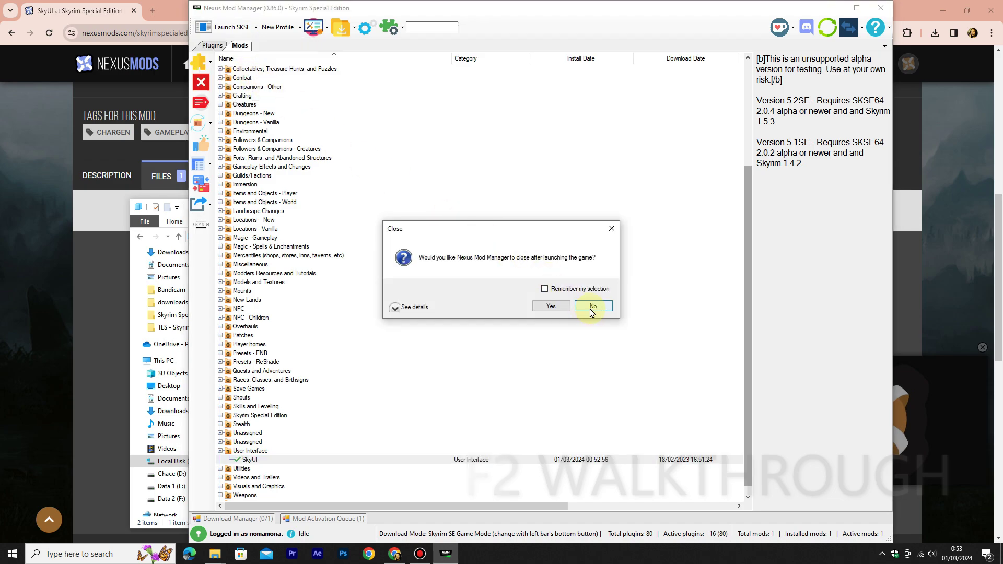
pyautogui.click(592, 307)
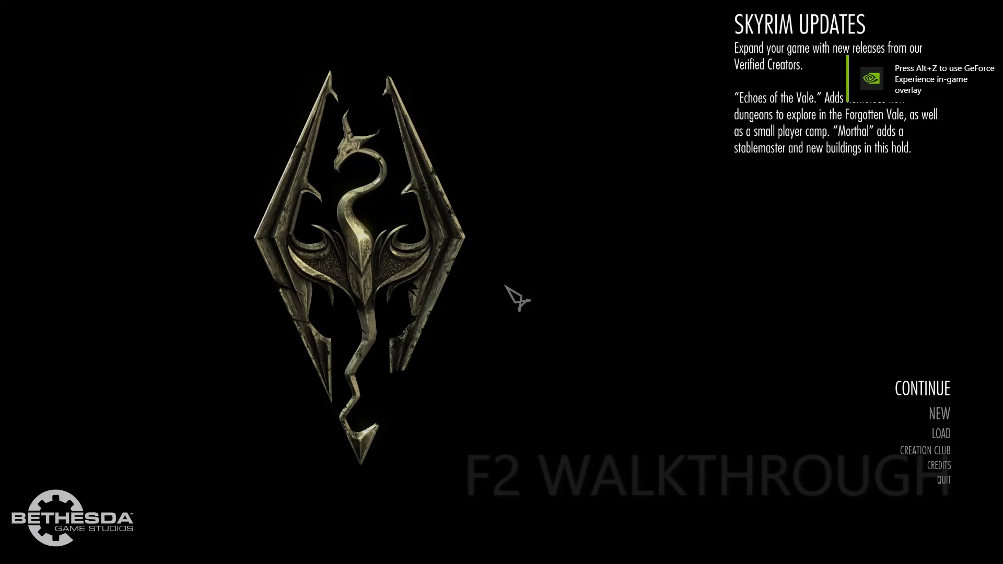
pyautogui.click(914, 389)
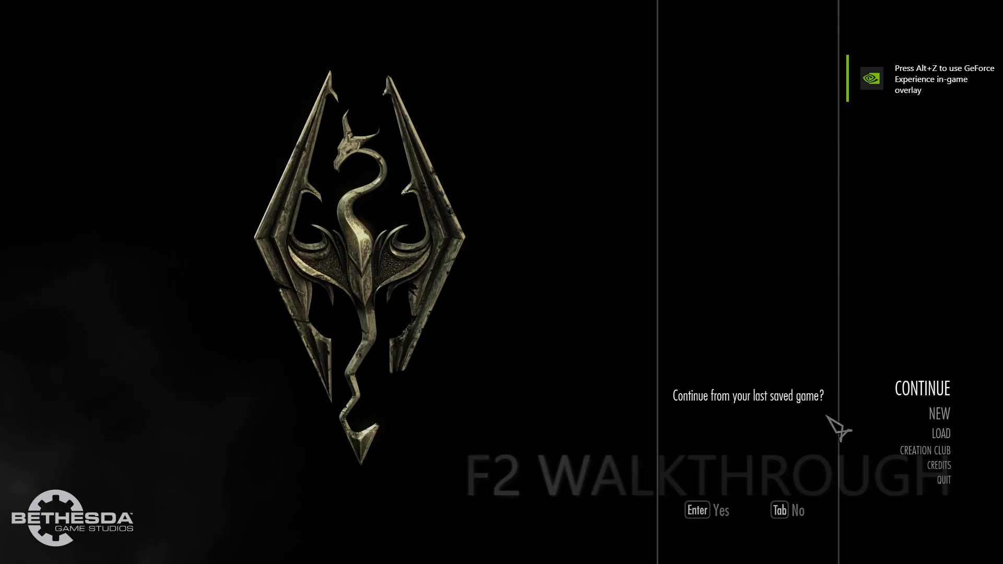
pyautogui.click(718, 512)
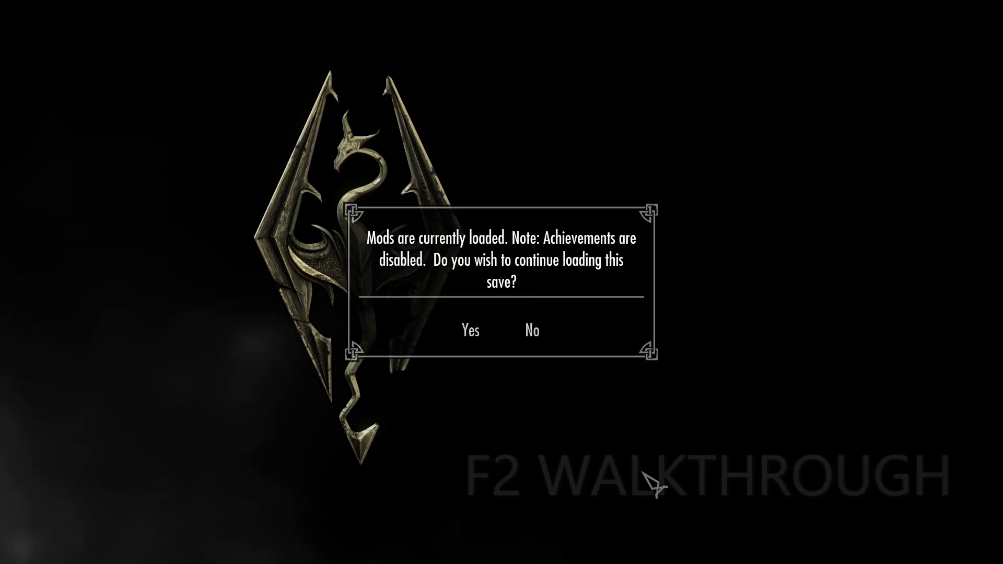
pyautogui.click(483, 339)
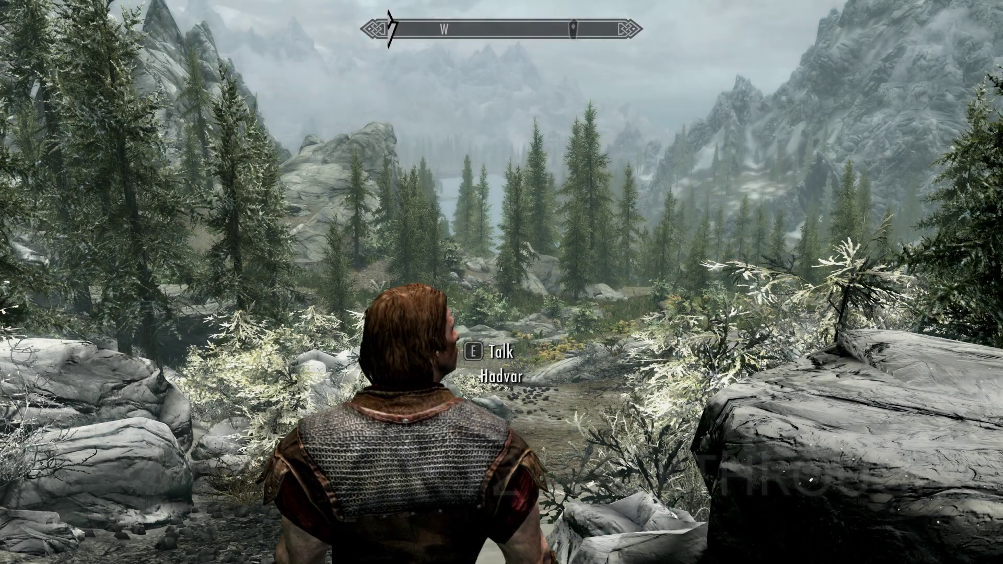
# Switch the game to third-person view and answer the Survival Mode prompt
pyautogui.press('f')
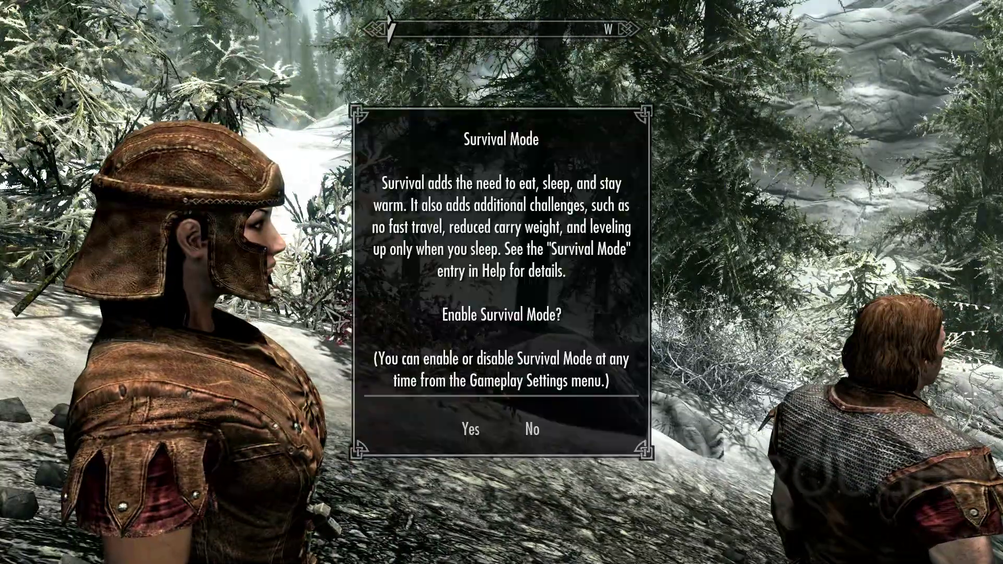
pyautogui.press('Return')
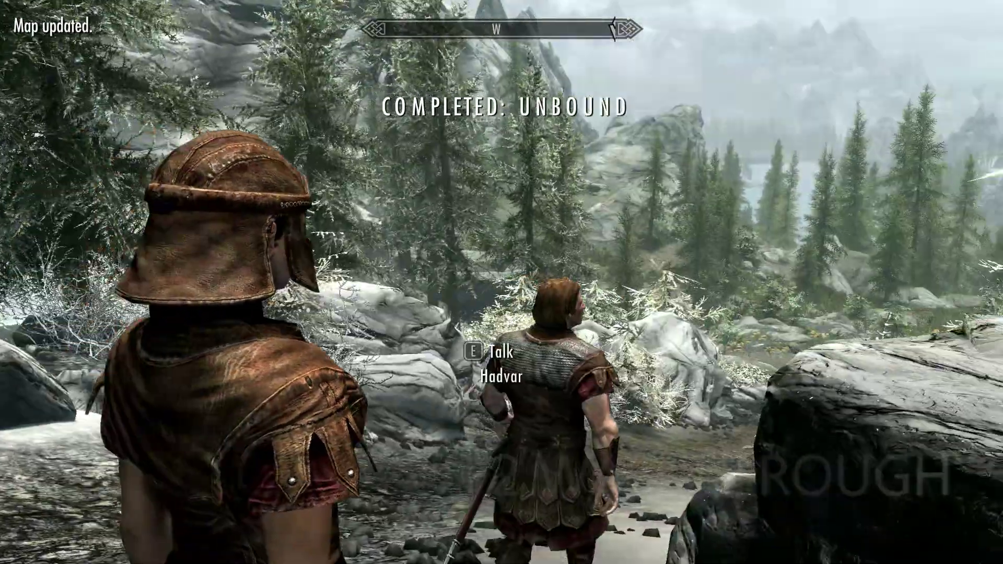
# Check the journal's System options for the SKSE version and Mod Configuration entry, and return to the game
pyautogui.press('j')
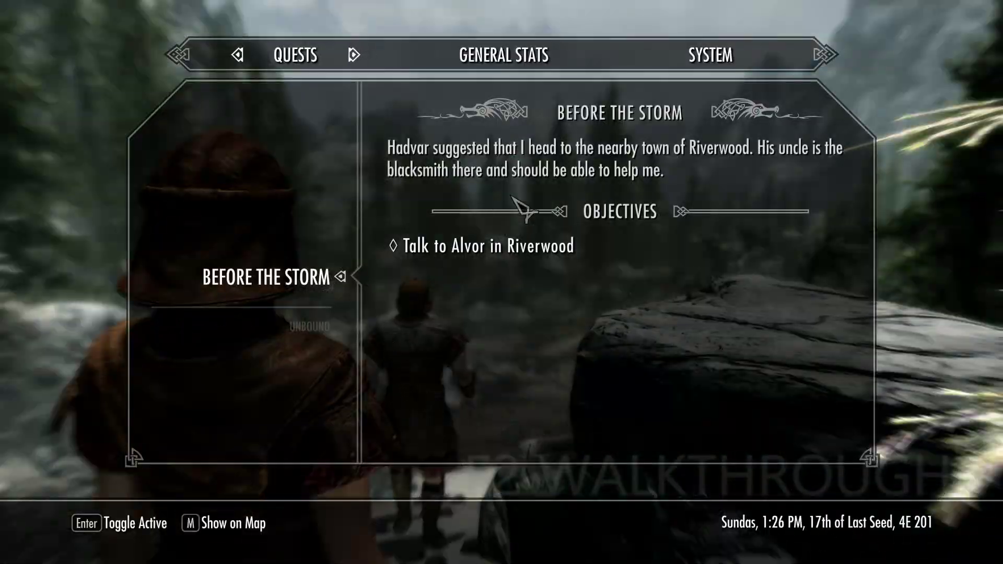
pyautogui.click(713, 69)
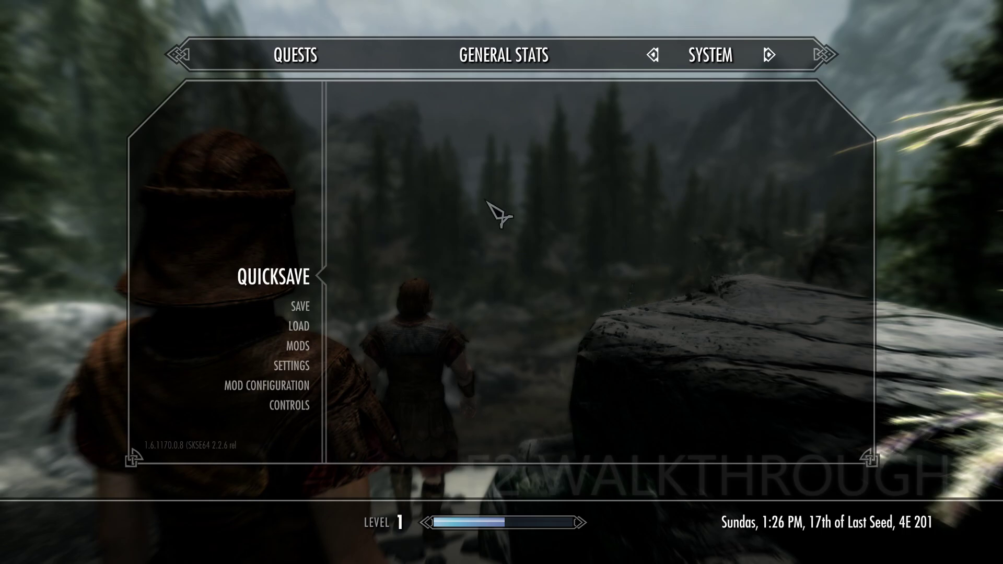
pyautogui.press('Escape')
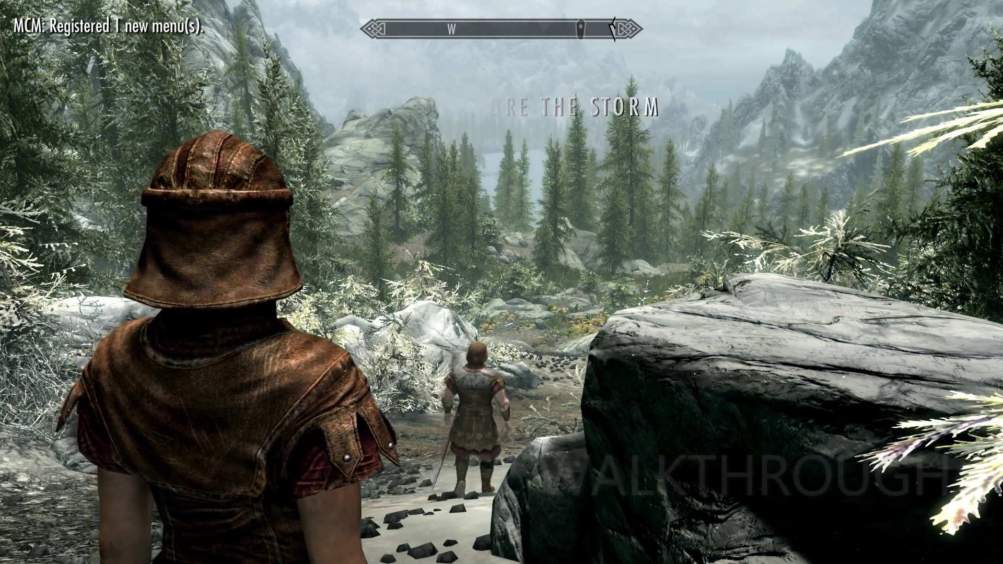
# Reopen the journal's System options and open Mod Configuration to check for SkyUI
pyautogui.press('j')
pyautogui.click(689, 68)
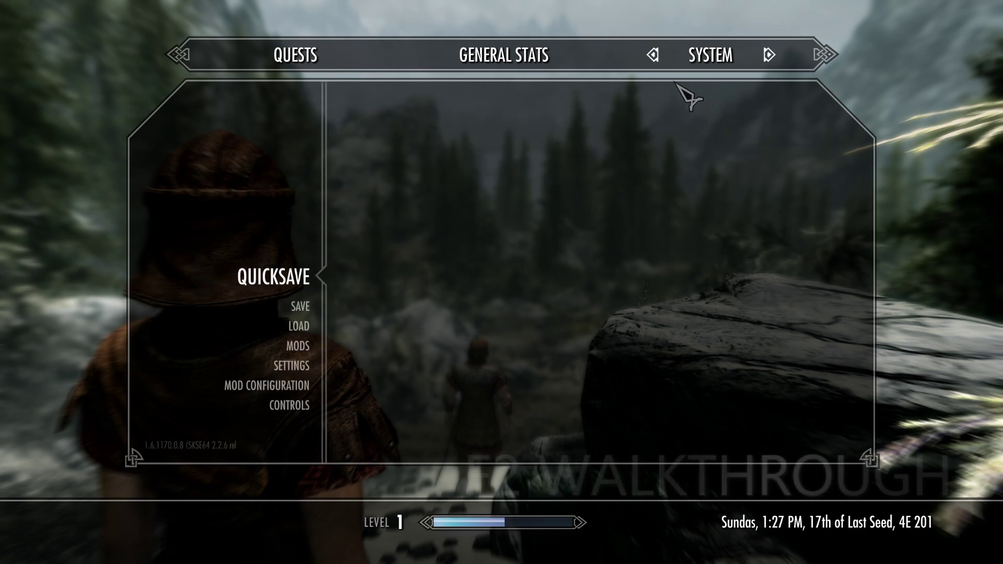
pyautogui.click(293, 387)
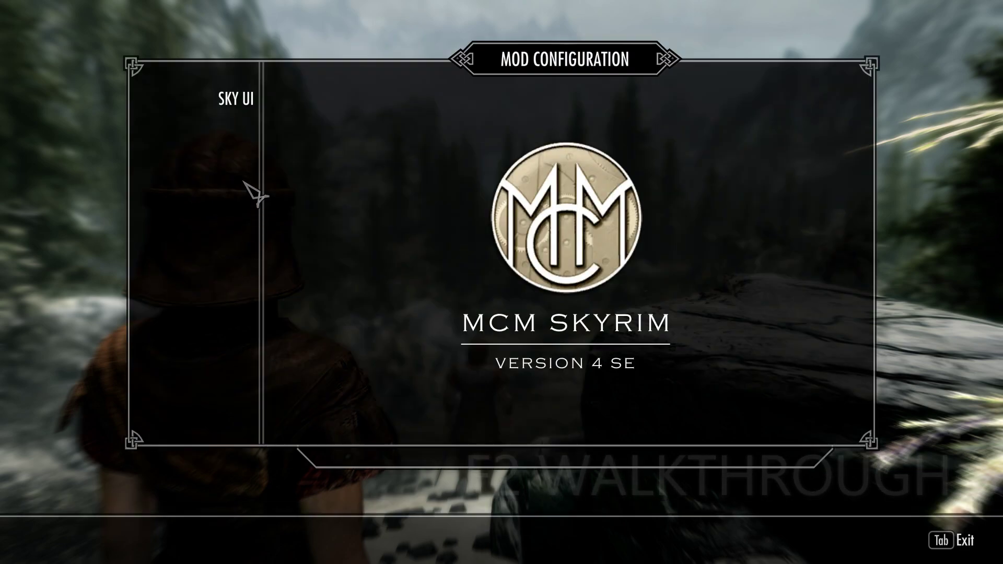
# Examine SkyUI's mod configuration page and its Advanced section, and return to the game
pyautogui.click(248, 105)
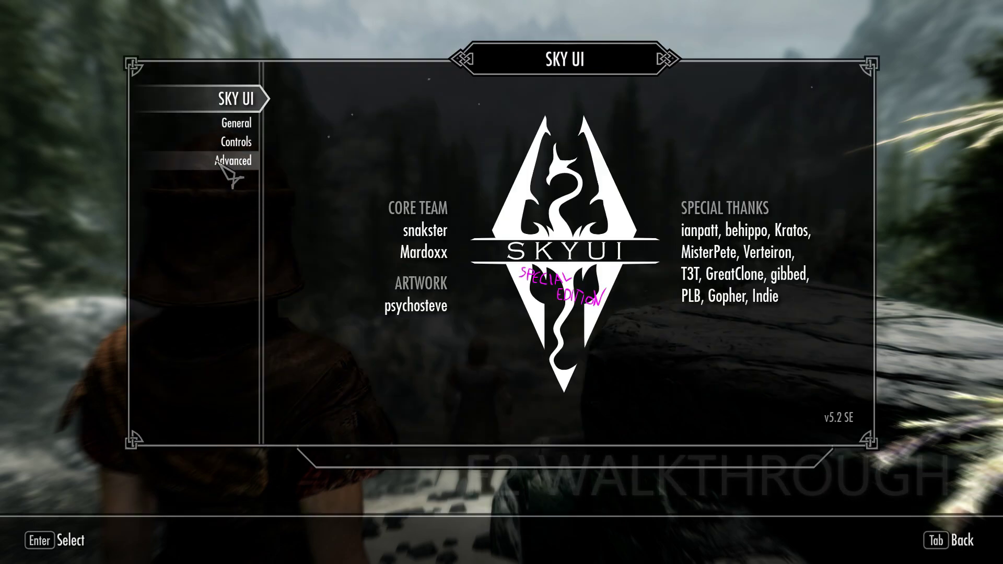
pyautogui.click(217, 163)
pyautogui.press('Tab')
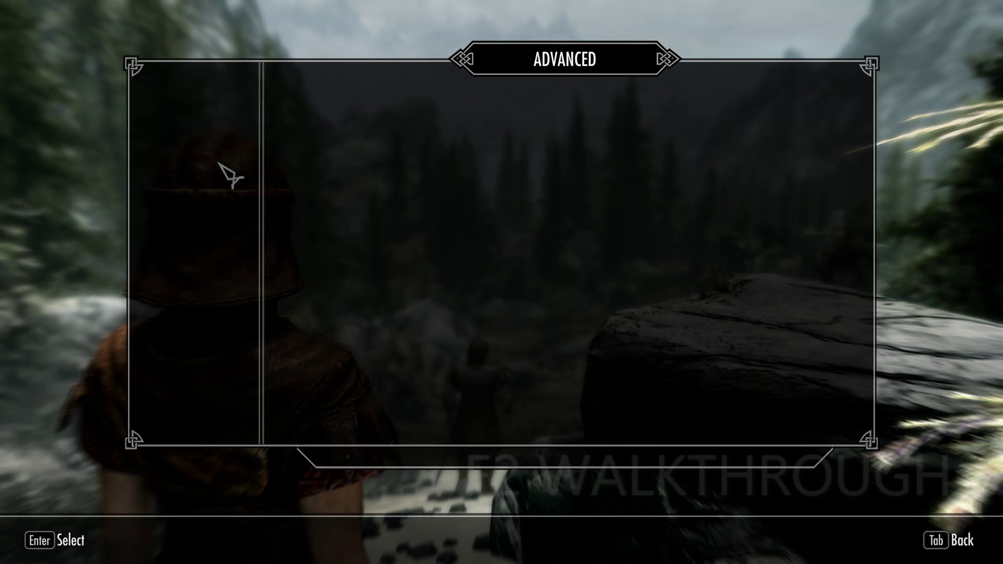
pyautogui.press('Tab')
pyautogui.press('Tab')
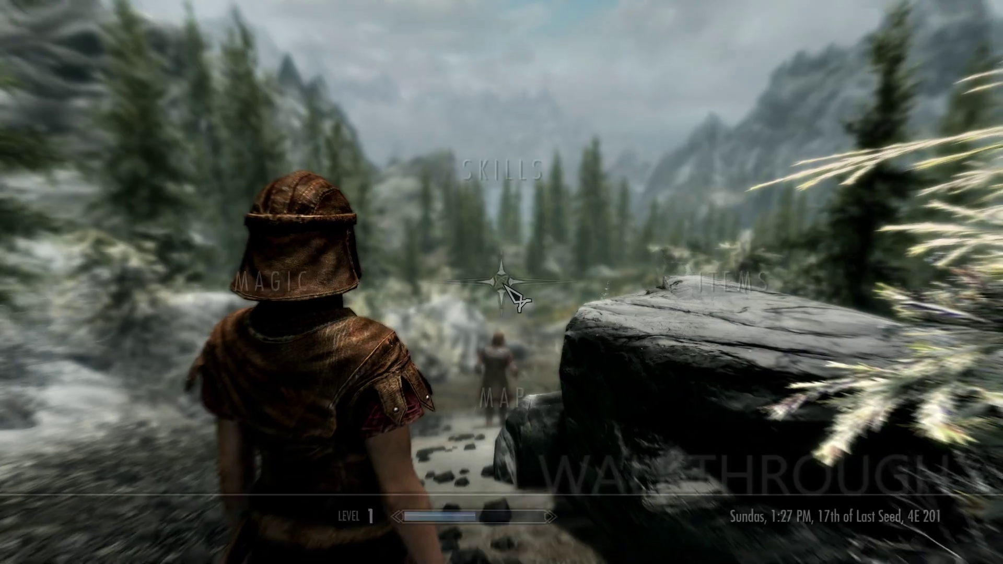
pyautogui.press('a')
pyautogui.press('Tab')
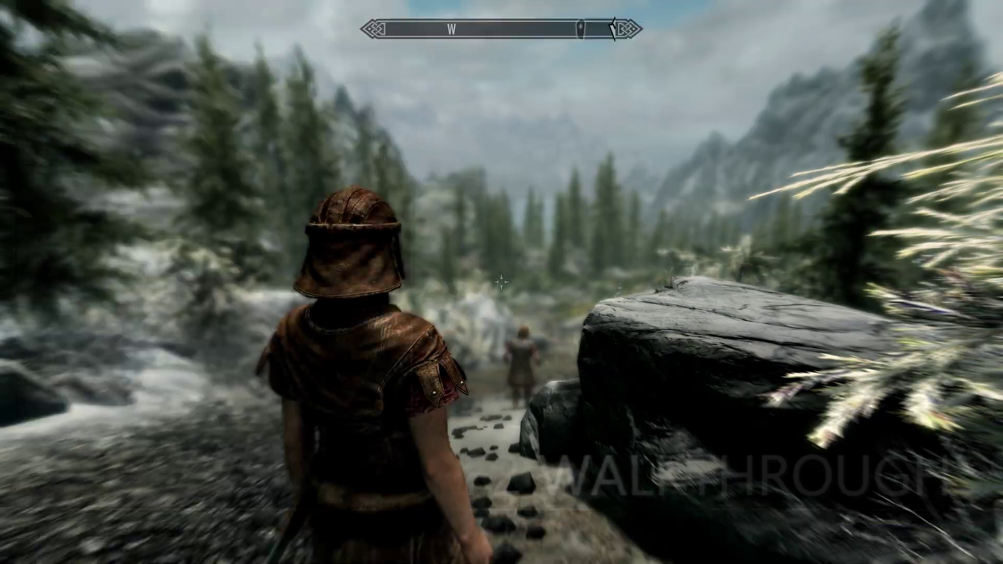
# Quit Skyrim to the desktop through the journal's System options and confirm leaving without saving
pyautogui.press('j')
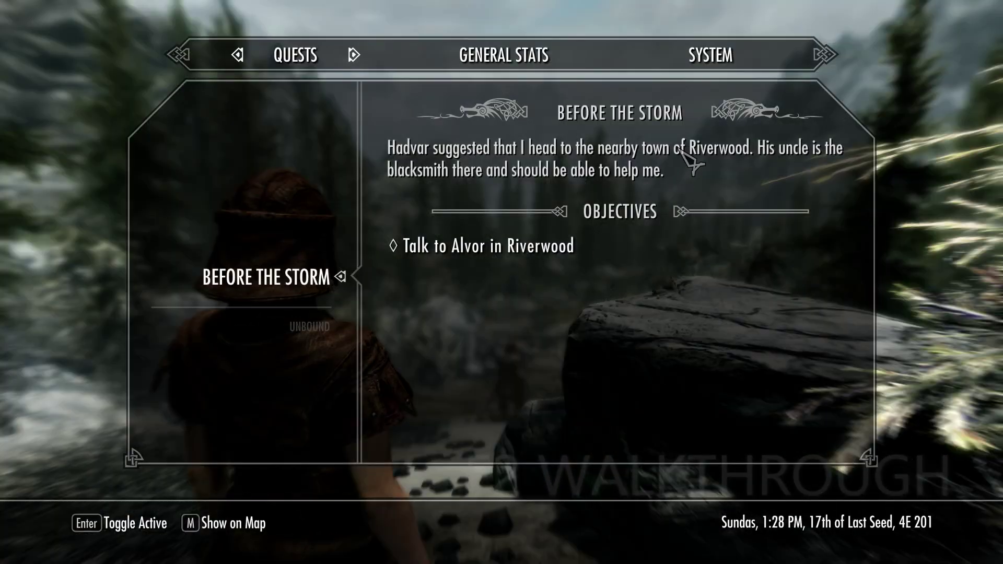
pyautogui.click(721, 63)
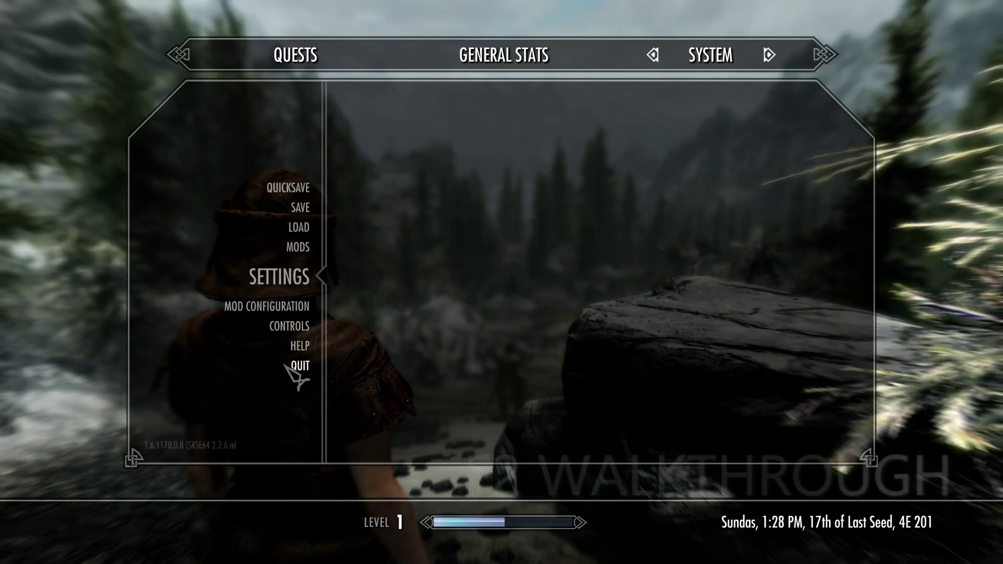
pyautogui.click(408, 291)
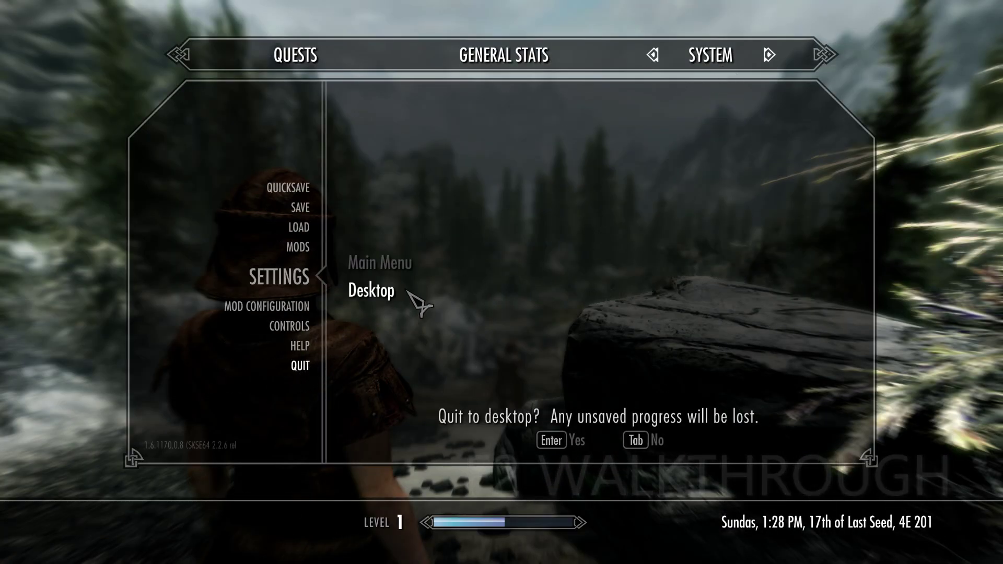
pyautogui.click(570, 442)
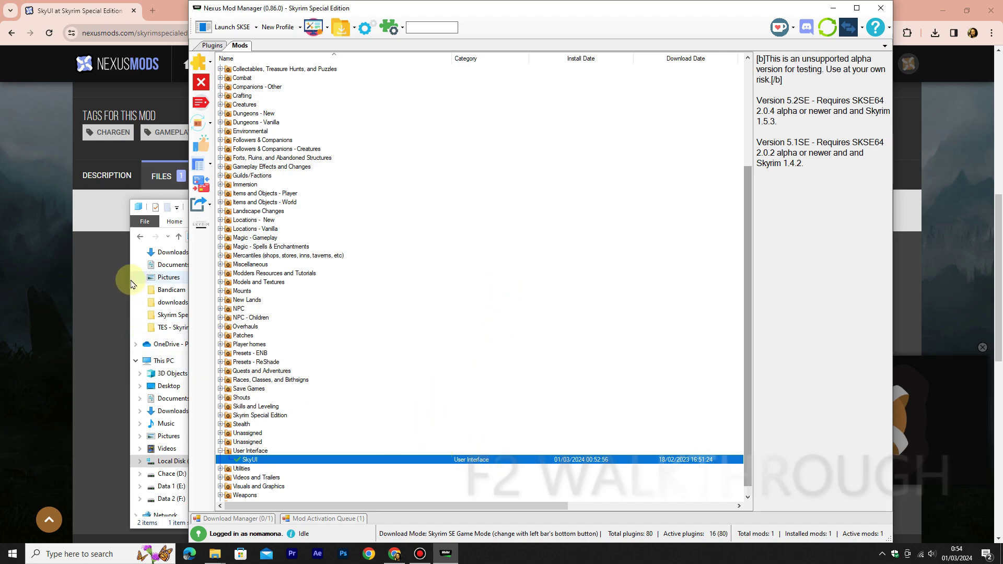
# Switch to Chrome, search Google for racemenu, and open the RaceMenu - Skyrim Special Edition result in a new tab
pyautogui.click(161, 202)
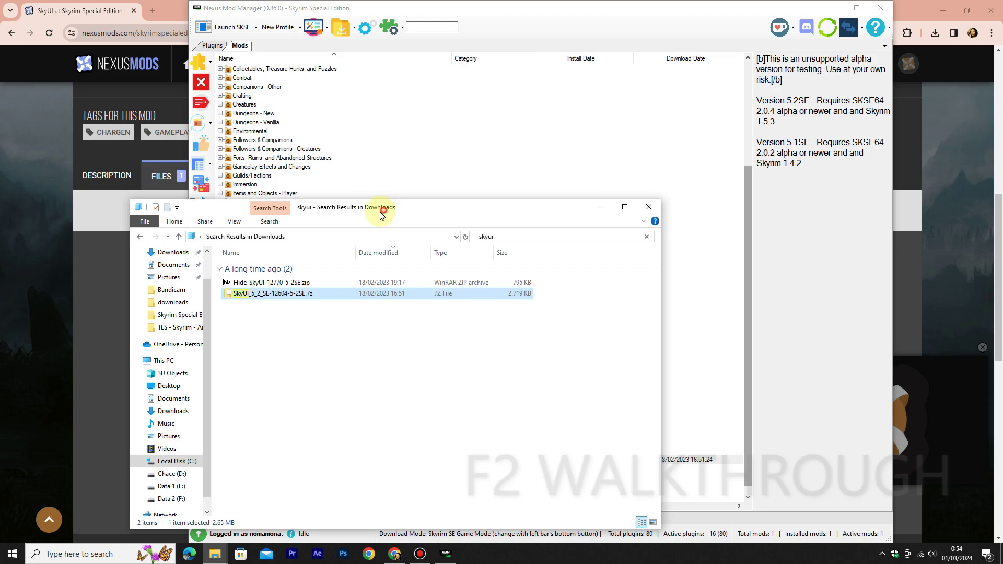
pyautogui.moveTo(382, 214); pyautogui.dragTo(286, 207)
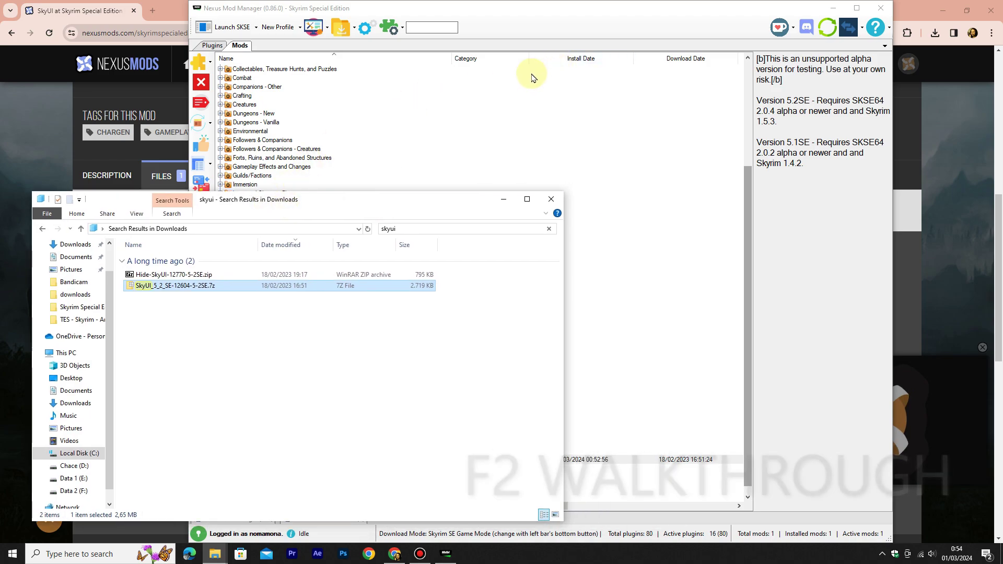
pyautogui.click(60, 16)
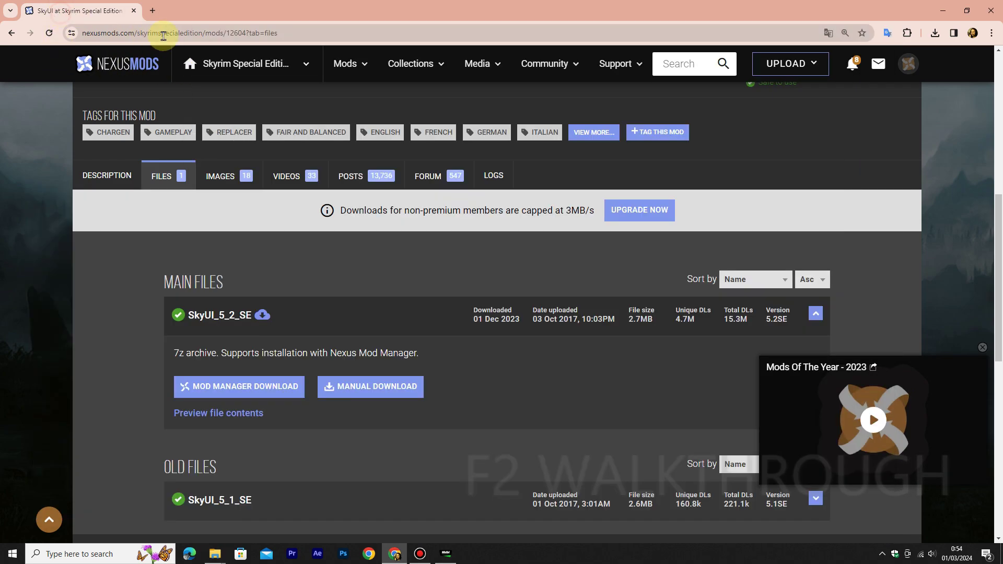
pyautogui.click(165, 35)
pyautogui.write('race')
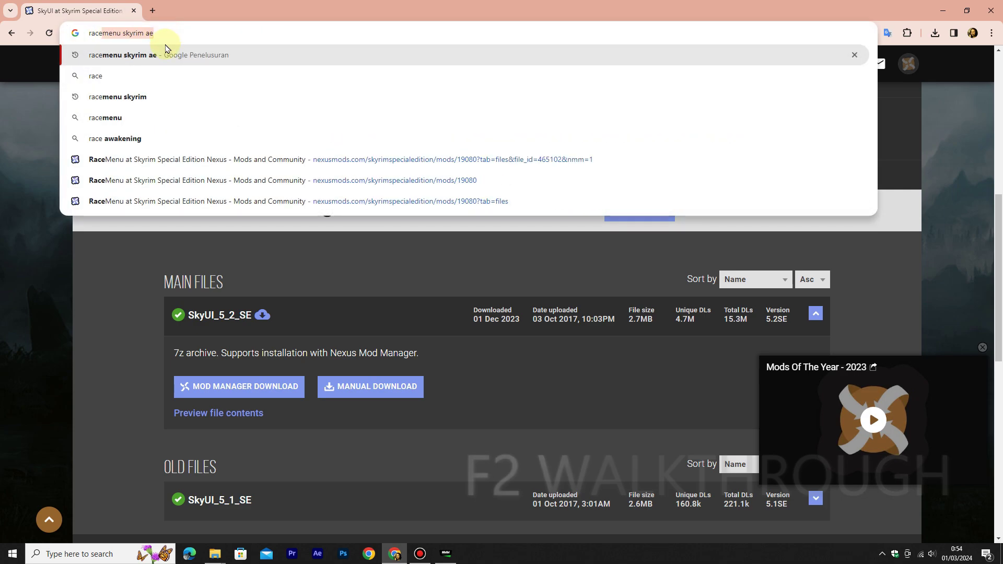
pyautogui.click(137, 124)
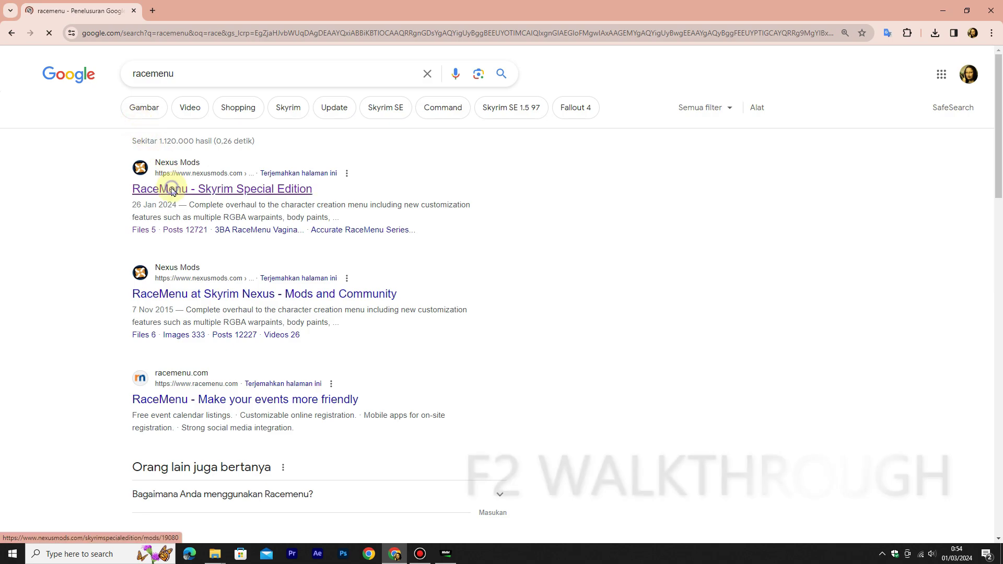
pyautogui.rightClick(172, 191)
pyautogui.click(183, 198)
pyautogui.click(208, 20)
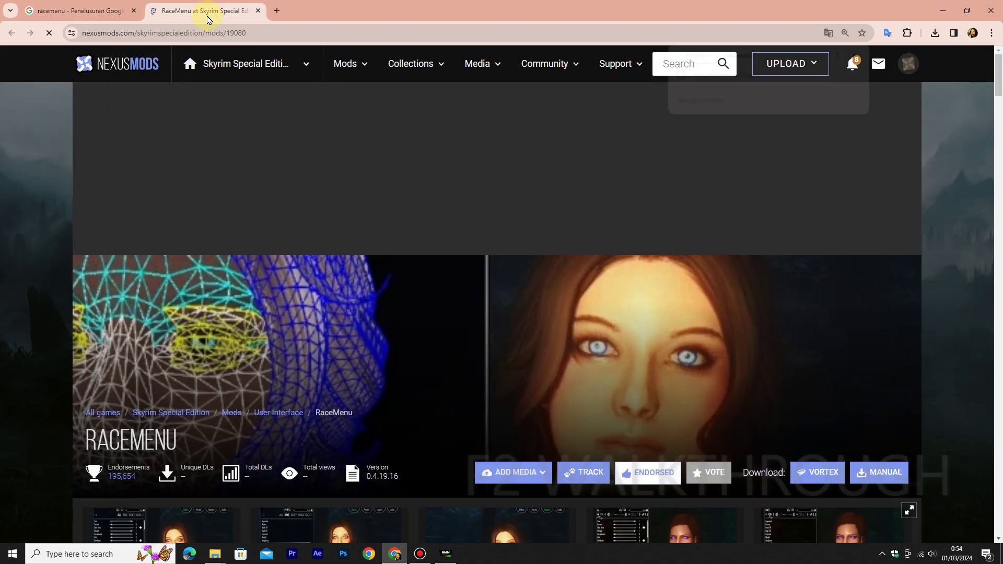
# Open RaceMenu's file list and check the main file's required SKSE64 and game versions
pyautogui.scroll(-7, 385, 187)
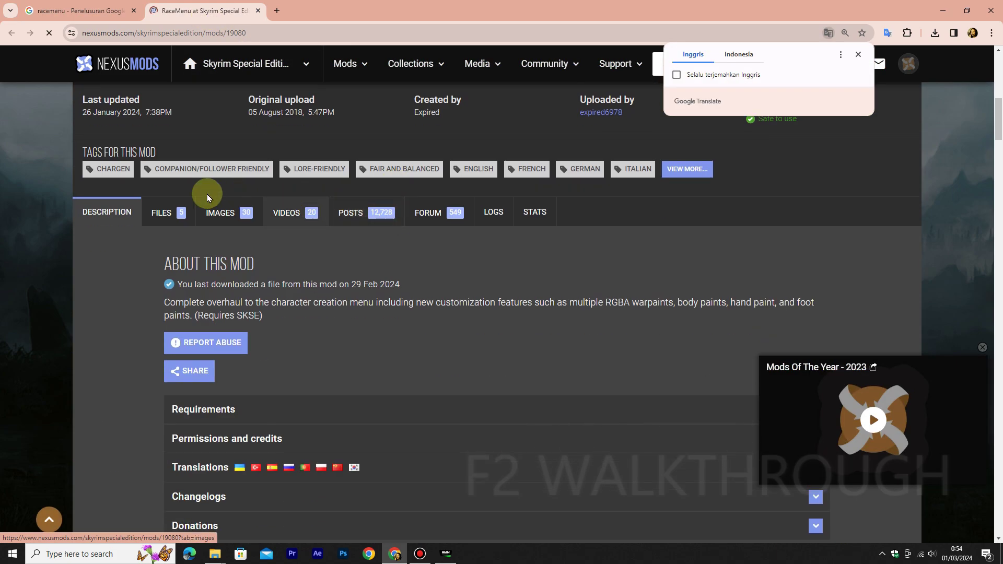
pyautogui.click(176, 211)
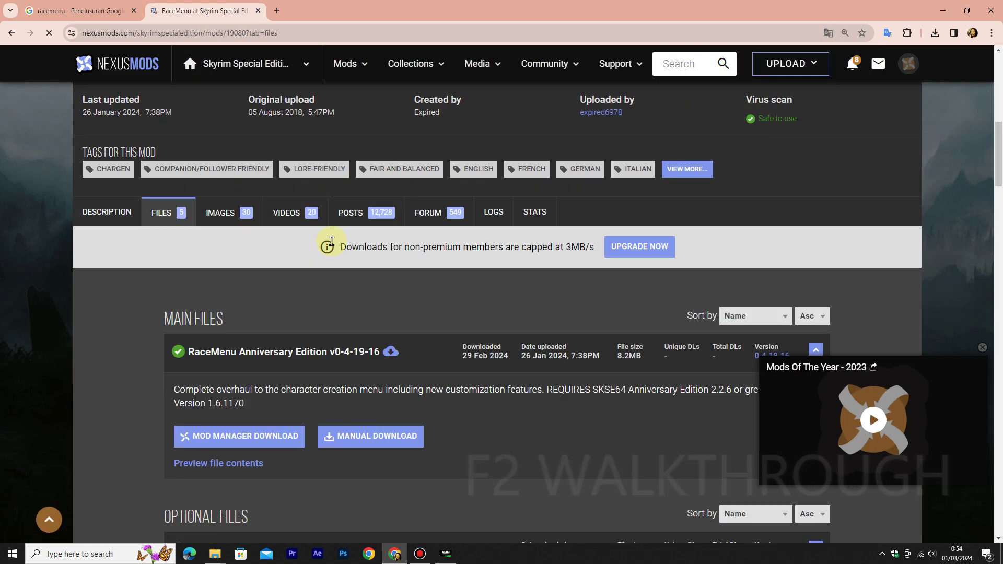
pyautogui.scroll(-2, 329, 241)
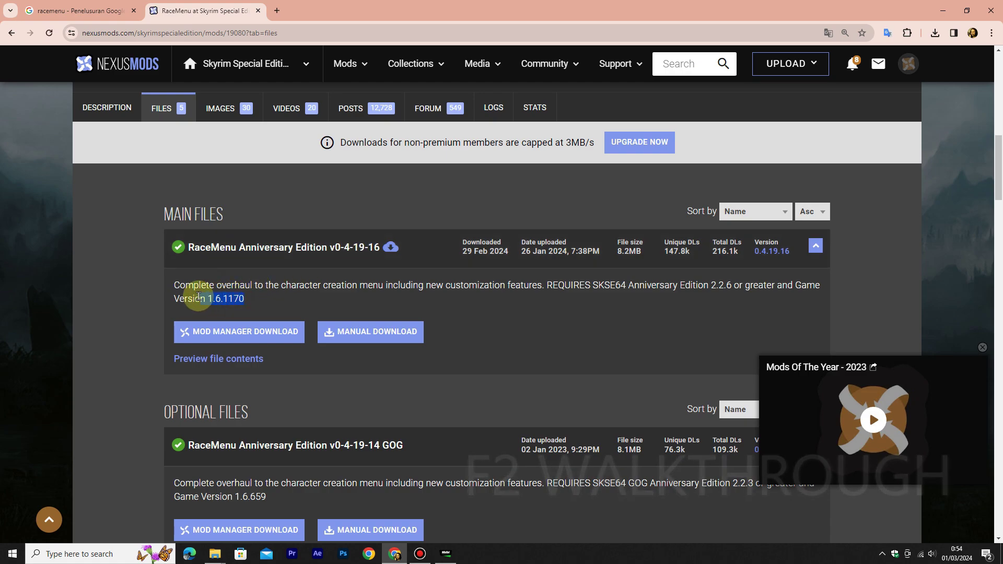
pyautogui.click(326, 299)
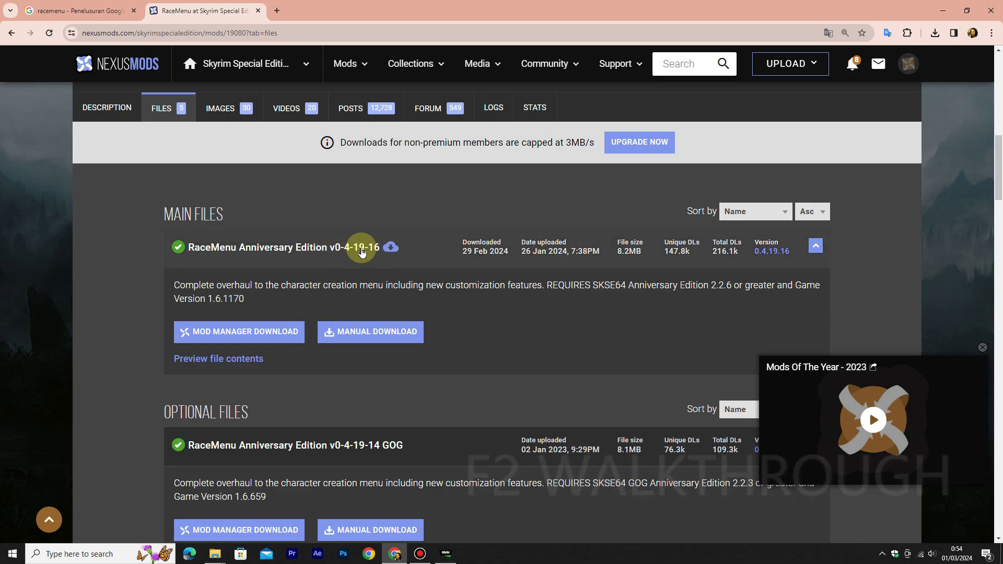
# Switch to File Explorer, search the Downloads folder for race, and widen the Name column to read the archive name
pyautogui.moveTo(215, 554)
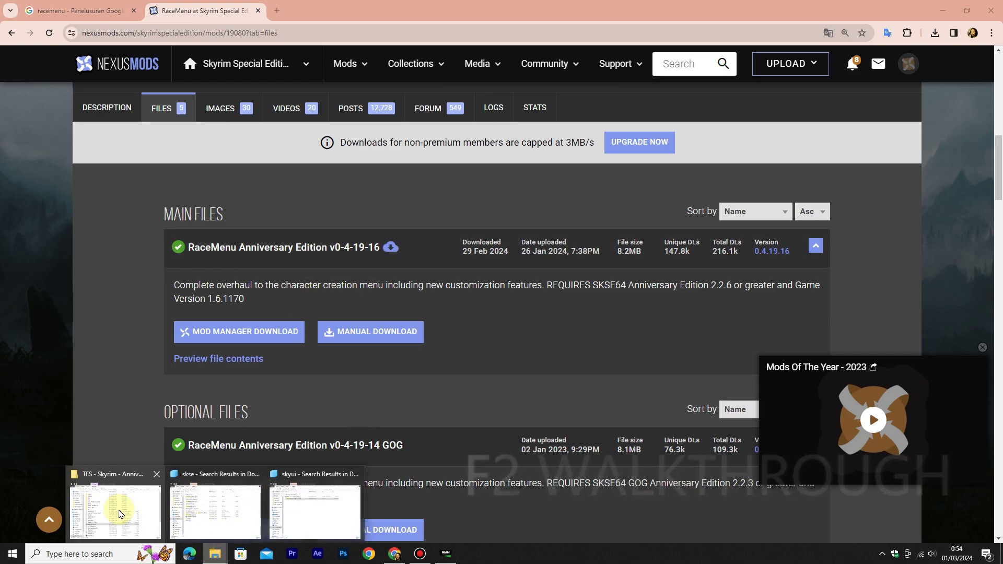
pyautogui.moveTo(120, 514)
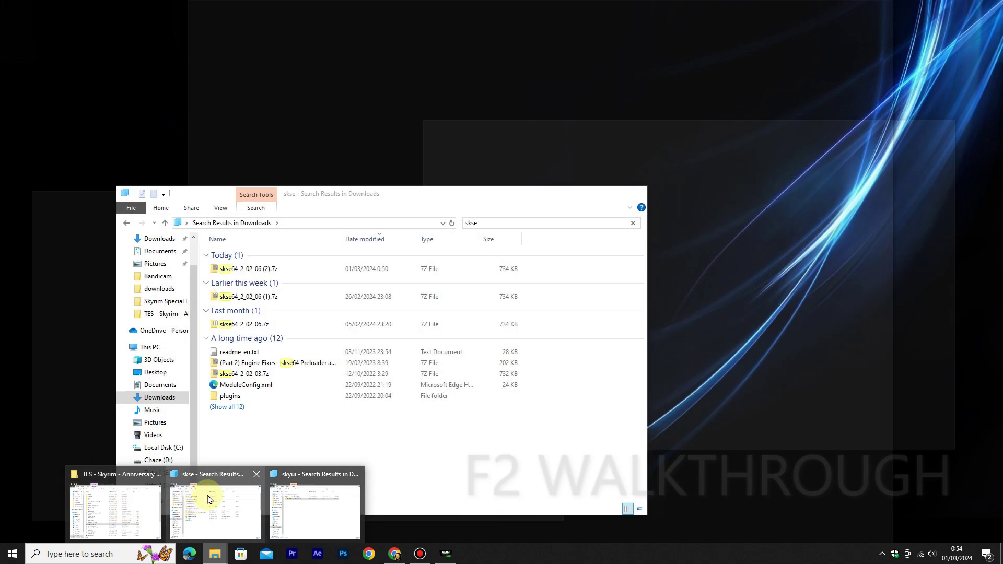
pyautogui.click(207, 500)
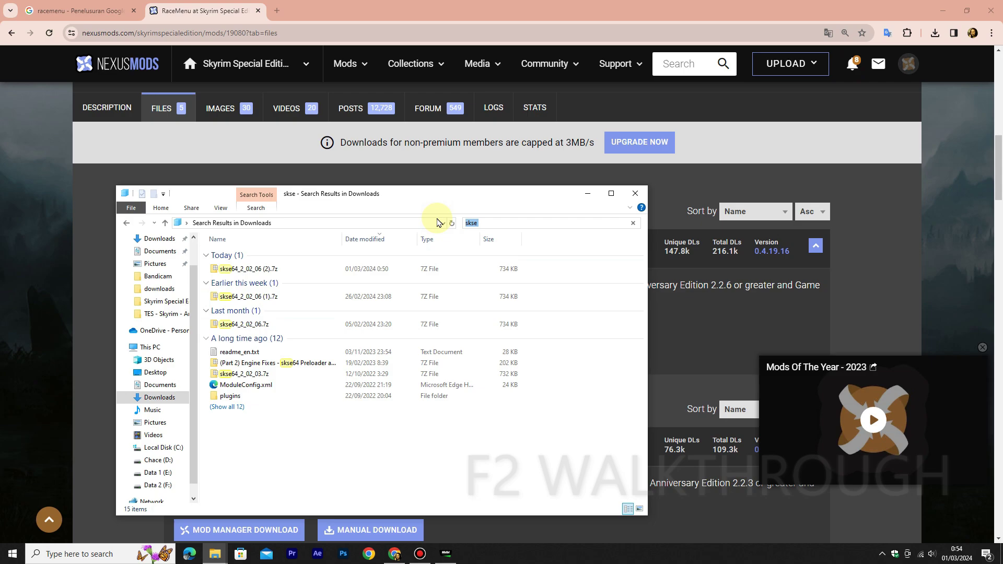
pyautogui.write('race')
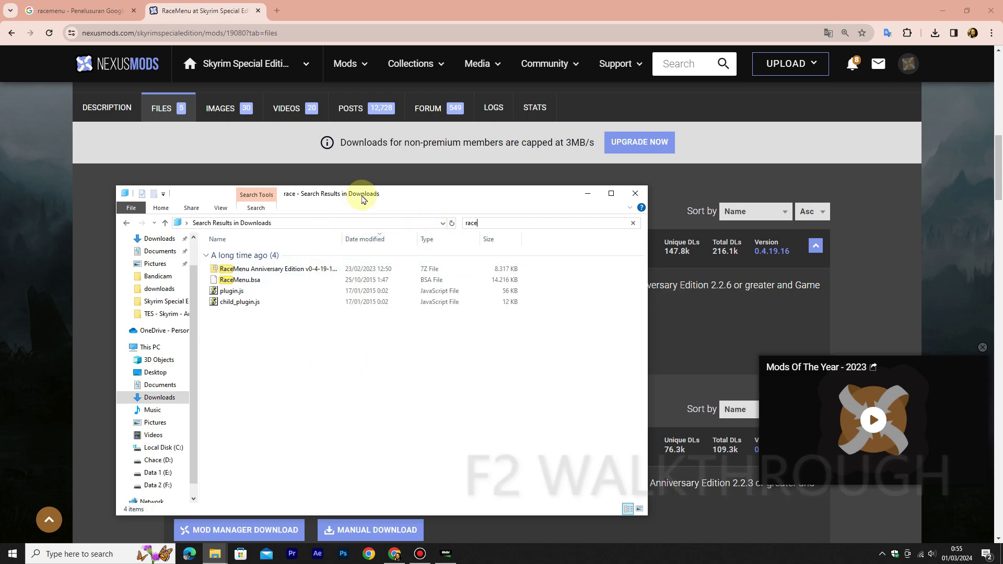
pyautogui.moveTo(364, 199); pyautogui.dragTo(554, 269)
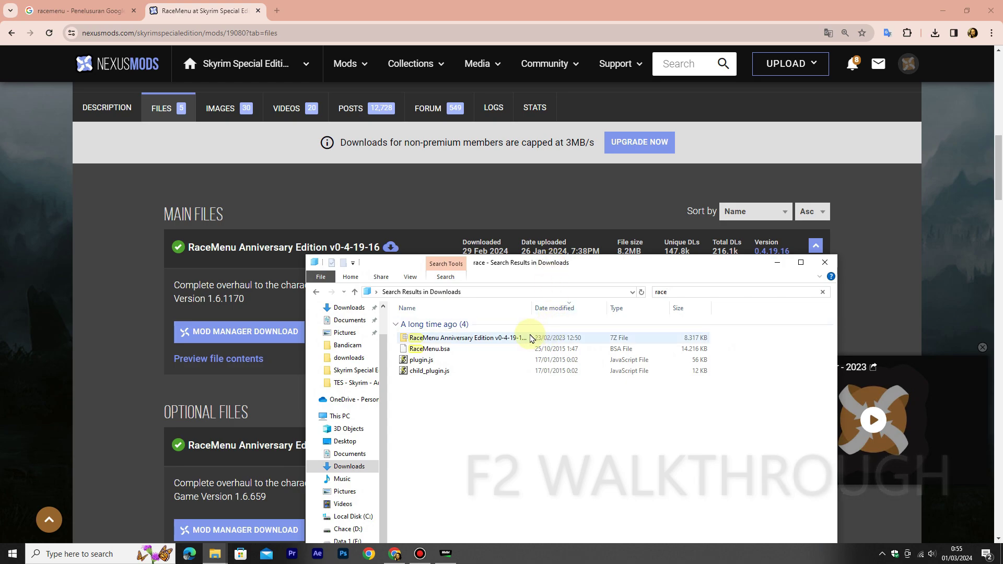
pyautogui.moveTo(532, 312); pyautogui.dragTo(584, 312)
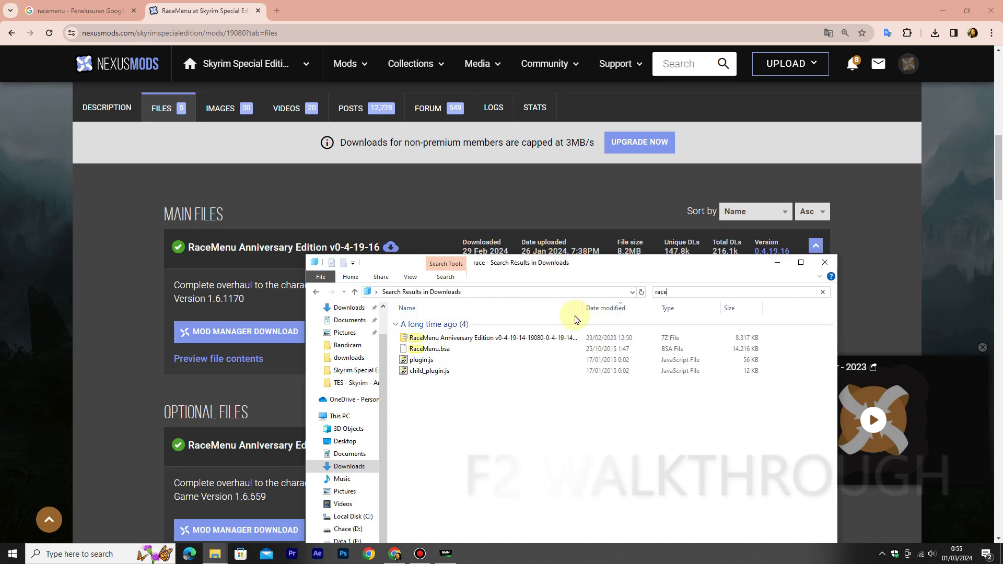
# View the contents of the RaceMenu Anniversary Edition v0-4-19-14 archive and close it
pyautogui.click(518, 341)
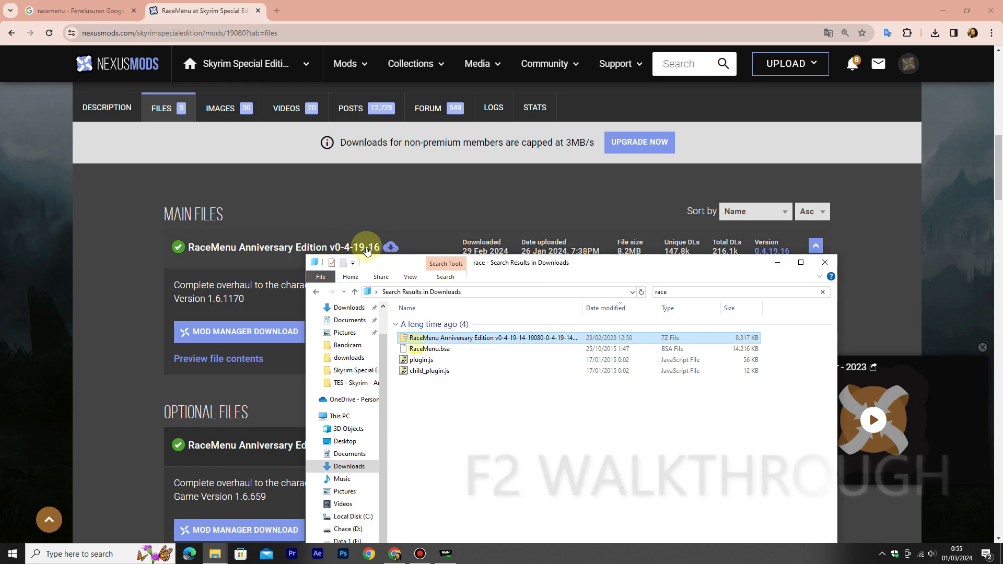
pyautogui.doubleClick(485, 338)
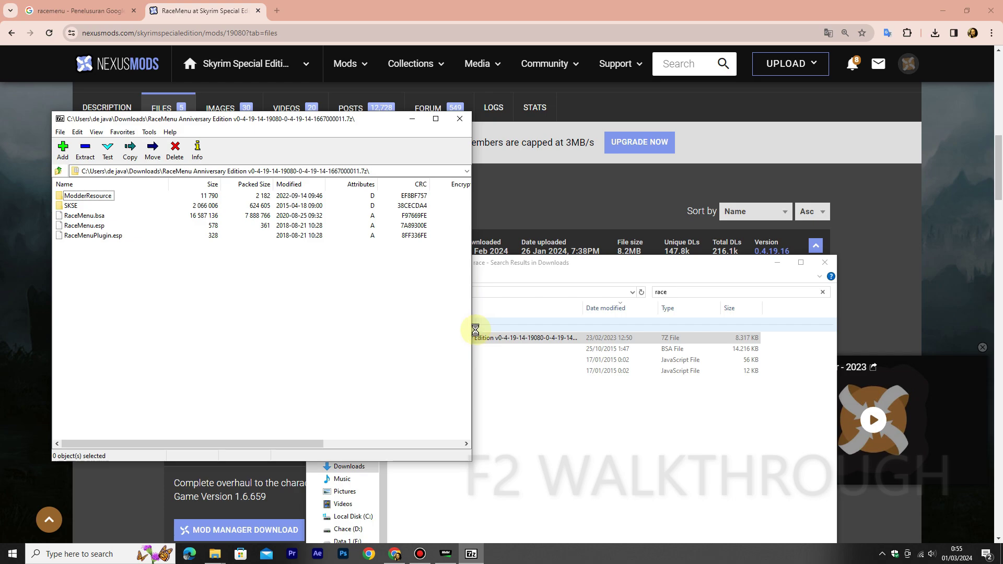
pyautogui.click(460, 118)
# Switch to Nexus Mod Manager, add the RaceMenu Anniversary Edition v0-4-19-14 archive as a mod from file, and activate RaceMenu
pyautogui.click(446, 554)
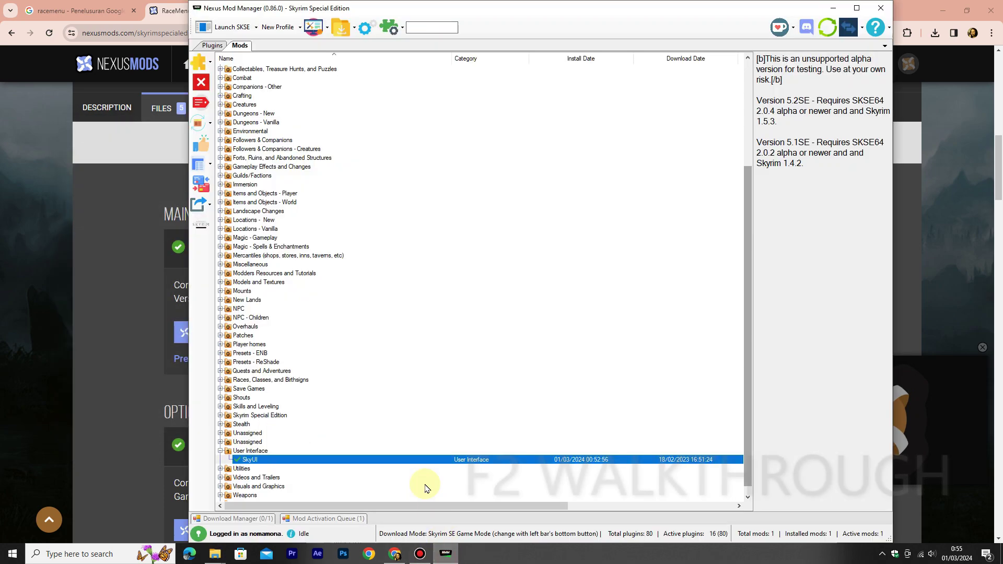
pyautogui.click(209, 72)
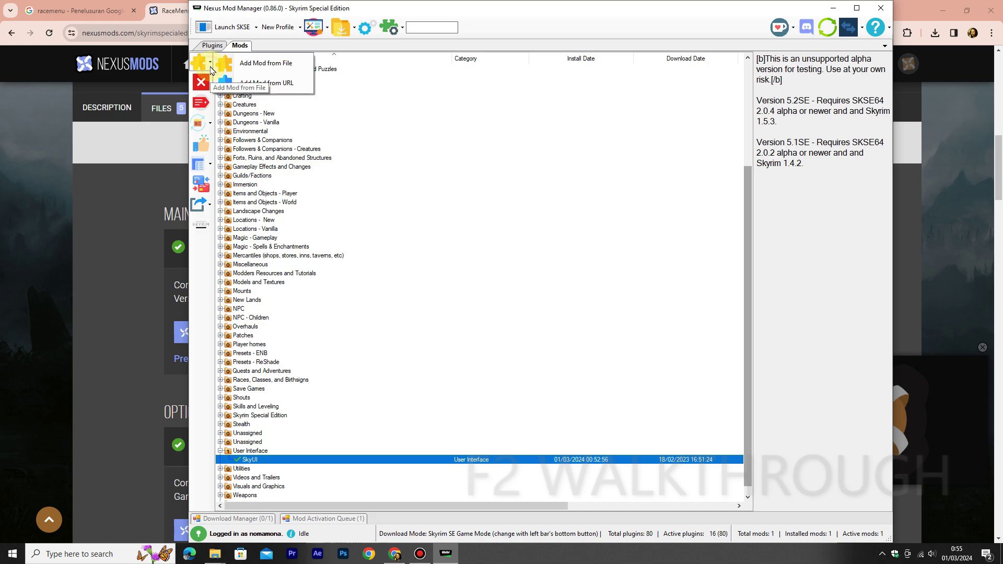
pyautogui.click(241, 64)
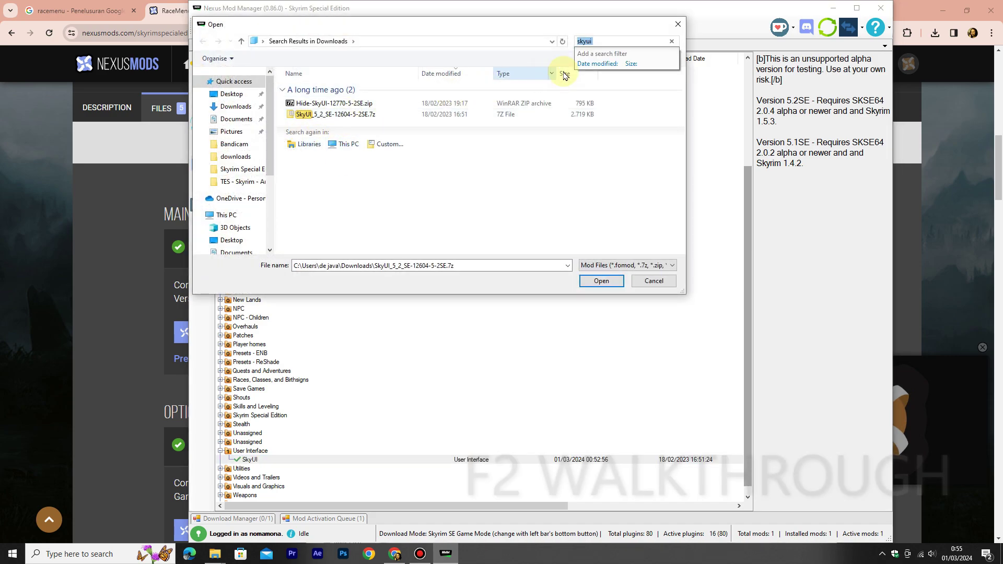
pyautogui.write('race')
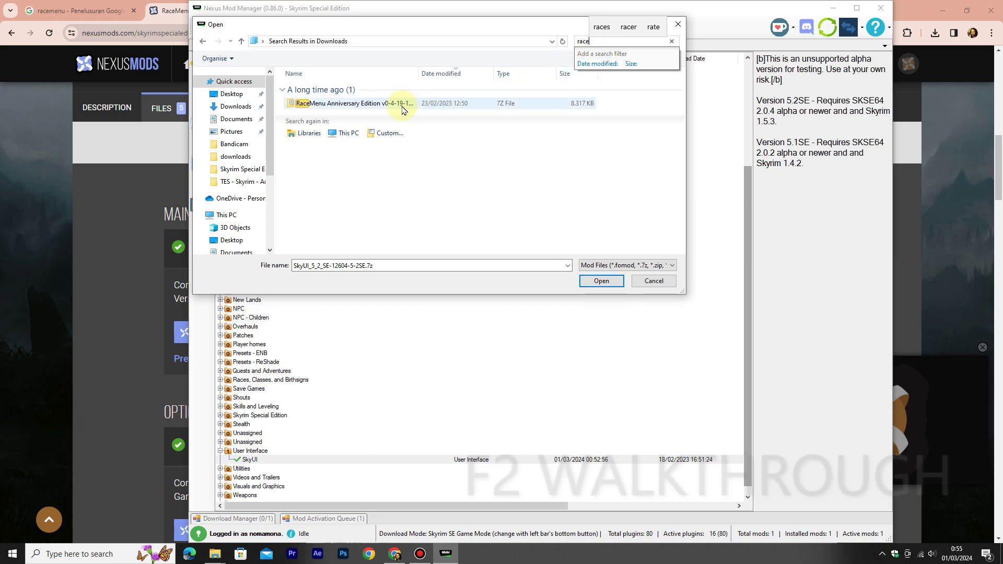
pyautogui.click(402, 109)
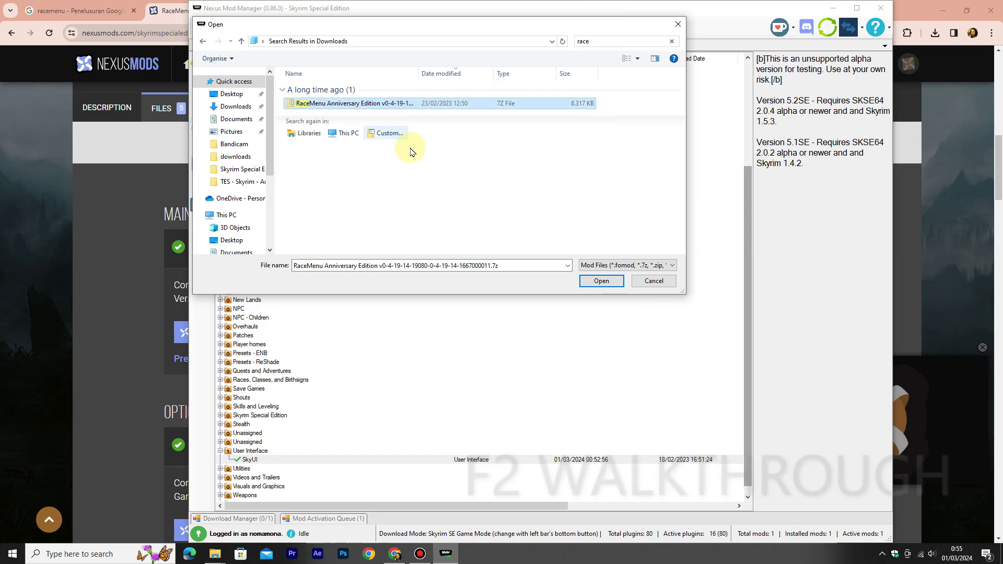
pyautogui.click(607, 281)
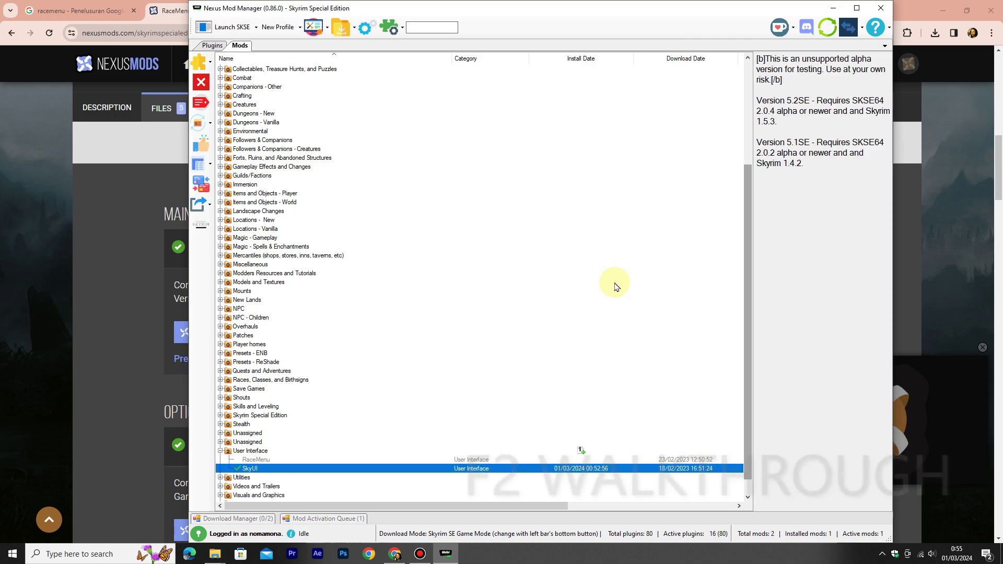
pyautogui.click(261, 461)
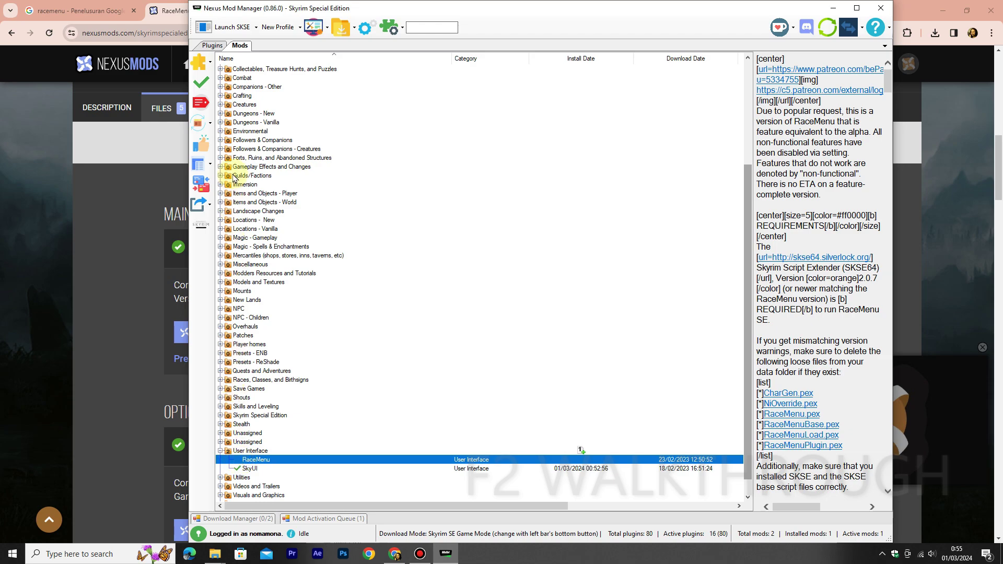
pyautogui.click(203, 90)
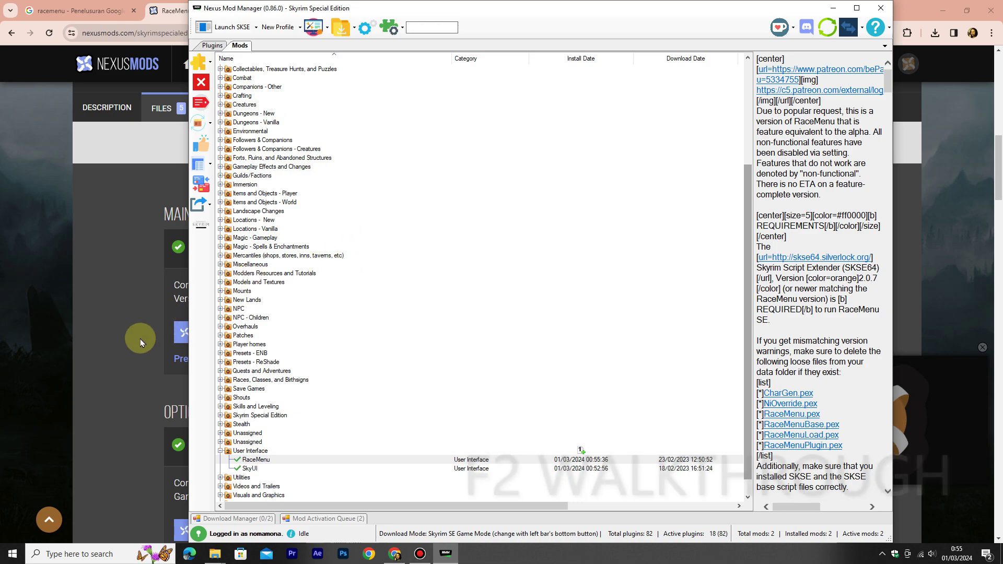
# Switch to the File Explorer window showing the race search and search the Downloads folder for body
pyautogui.click(215, 554)
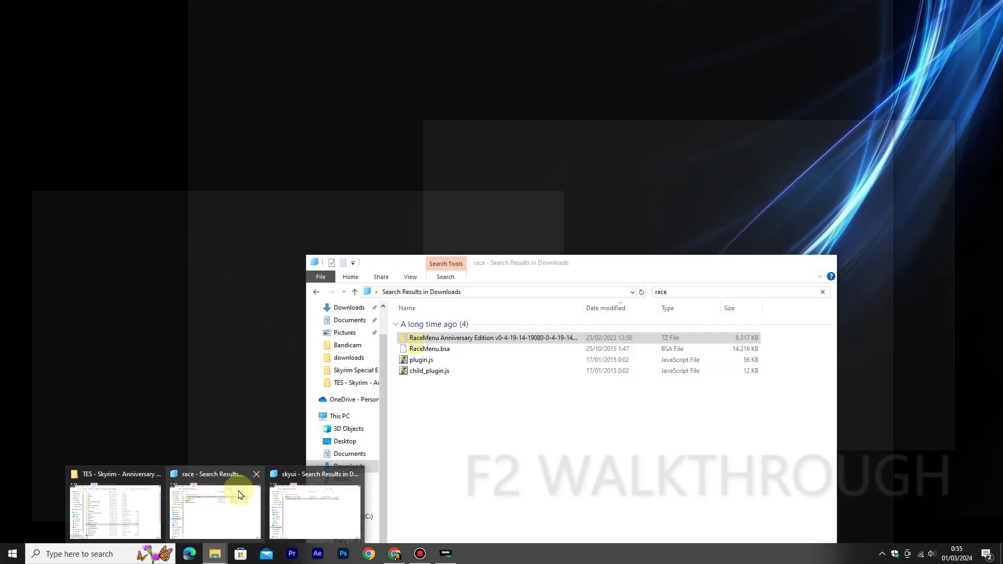
pyautogui.click(235, 498)
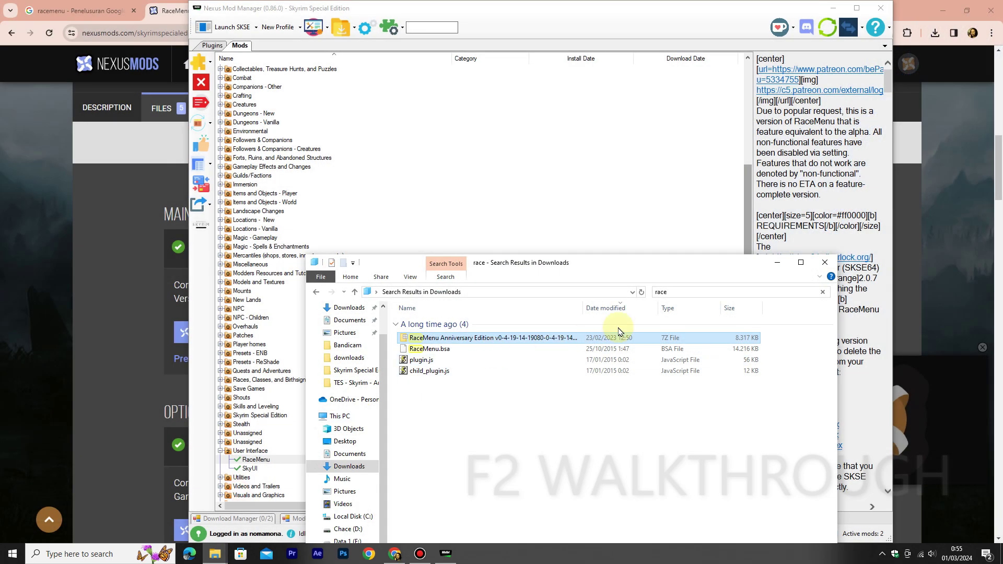
pyautogui.click(700, 291)
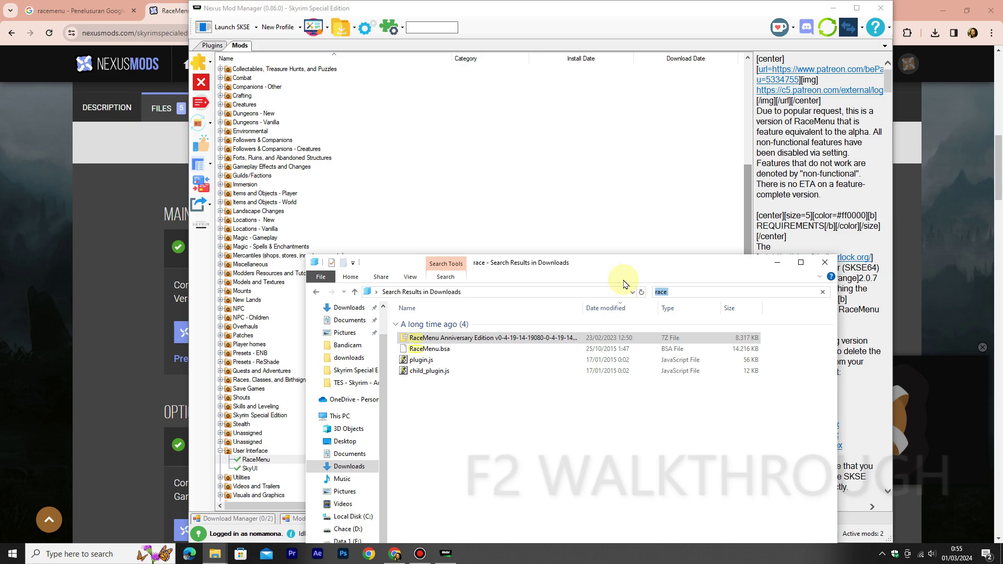
pyautogui.write('body')
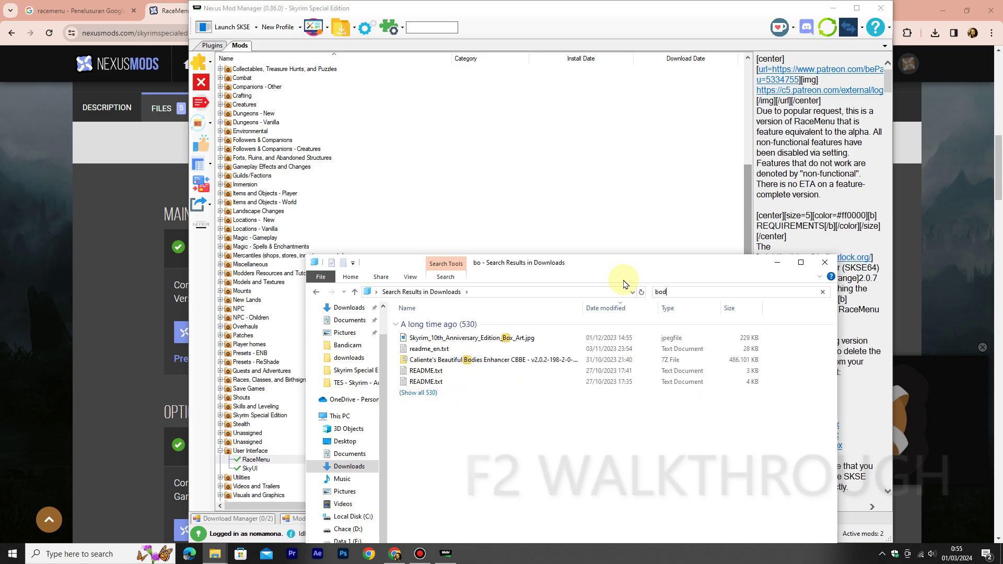
# View the contents of the BodySlide and Outfit Studio v5.6.3 archive and close it
pyautogui.click(500, 341)
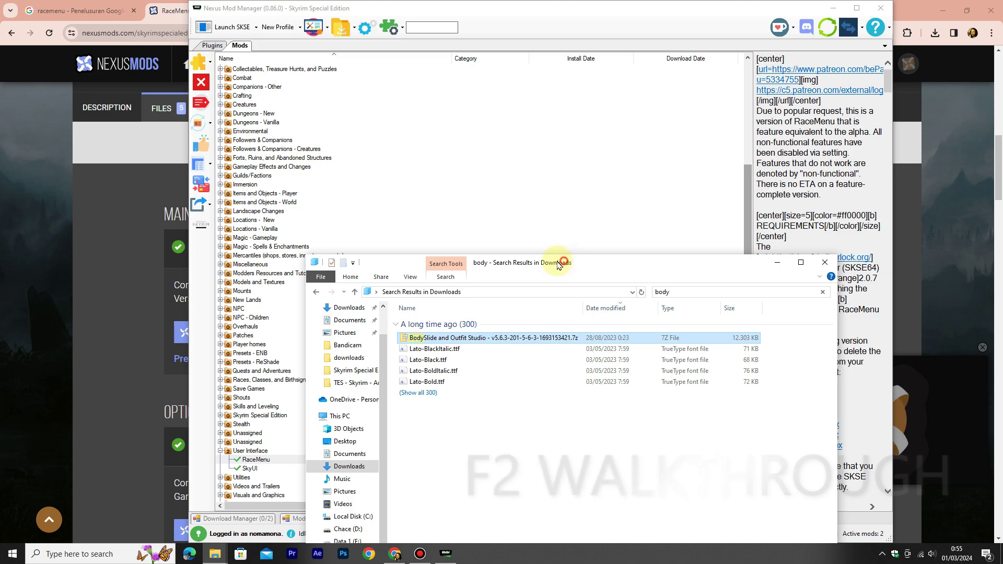
pyautogui.moveTo(565, 259); pyautogui.dragTo(522, 255)
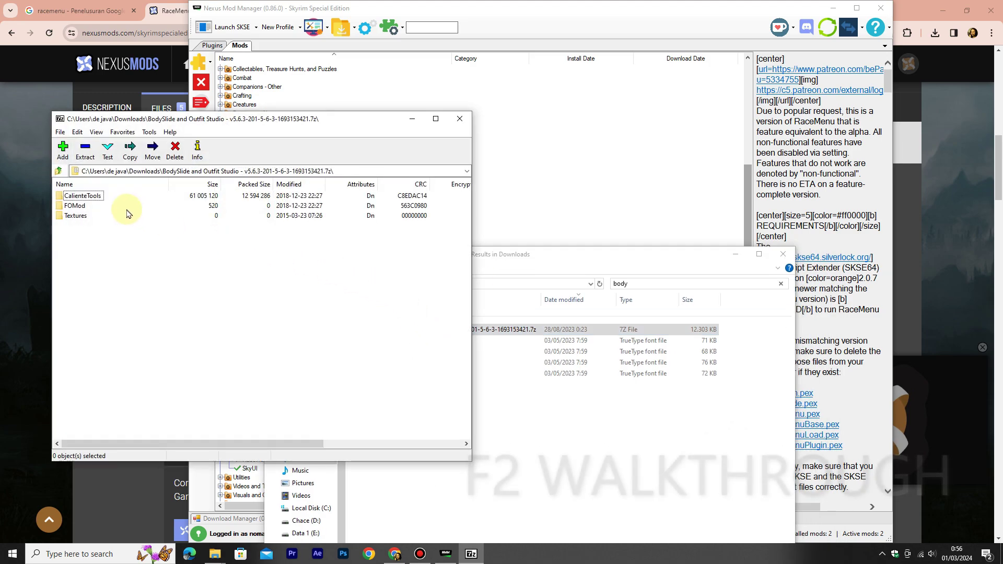
pyautogui.click(460, 119)
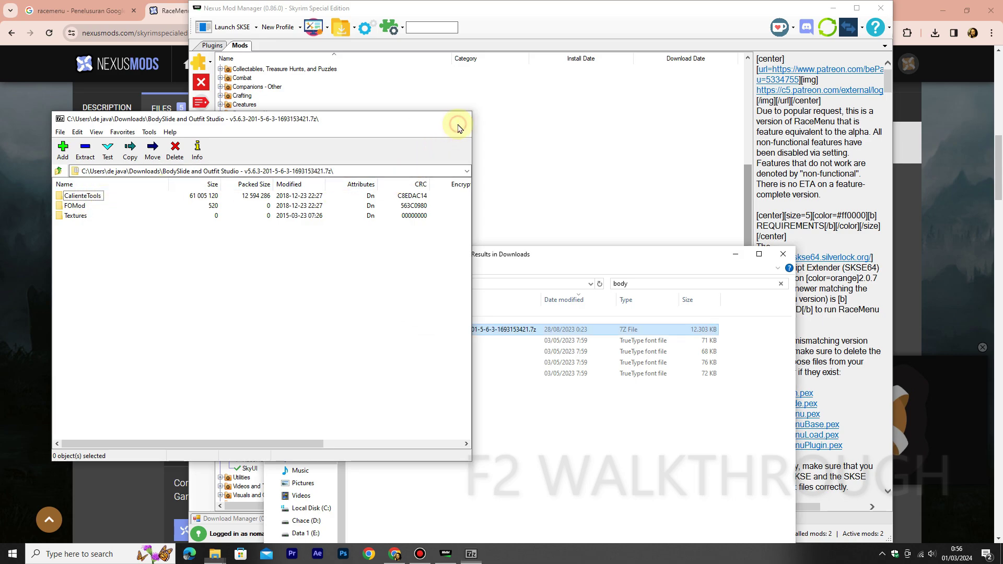
# Switch to Chrome and search Google for bodyslide skyrim se
pyautogui.click(212, 66)
pyautogui.click(98, 185)
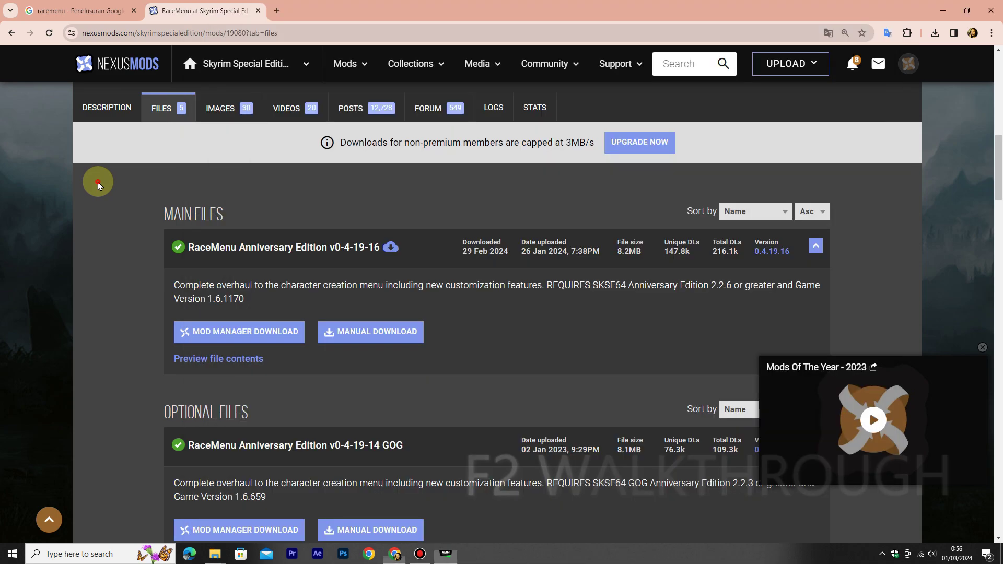
pyautogui.click(94, 12)
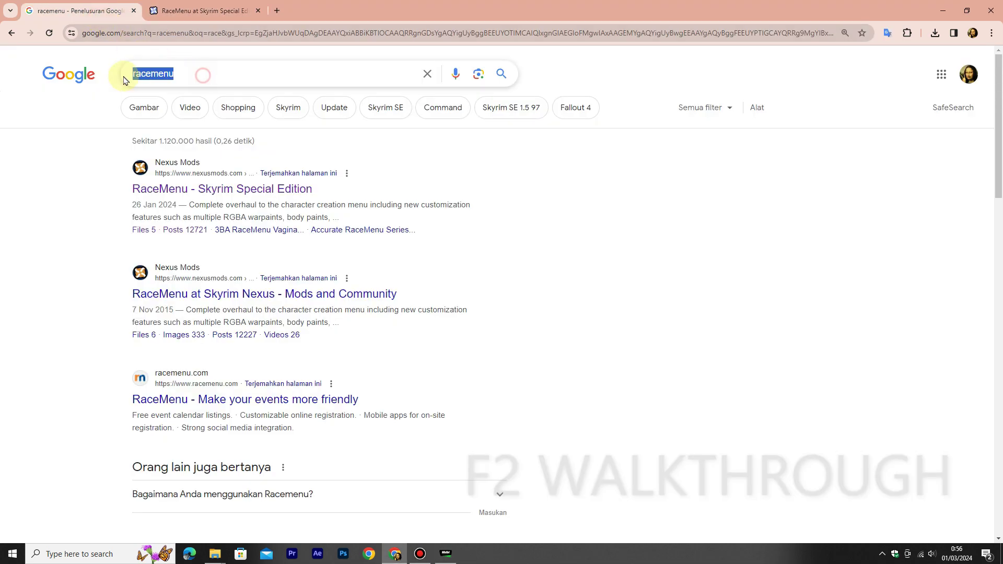
pyautogui.write('bodys')
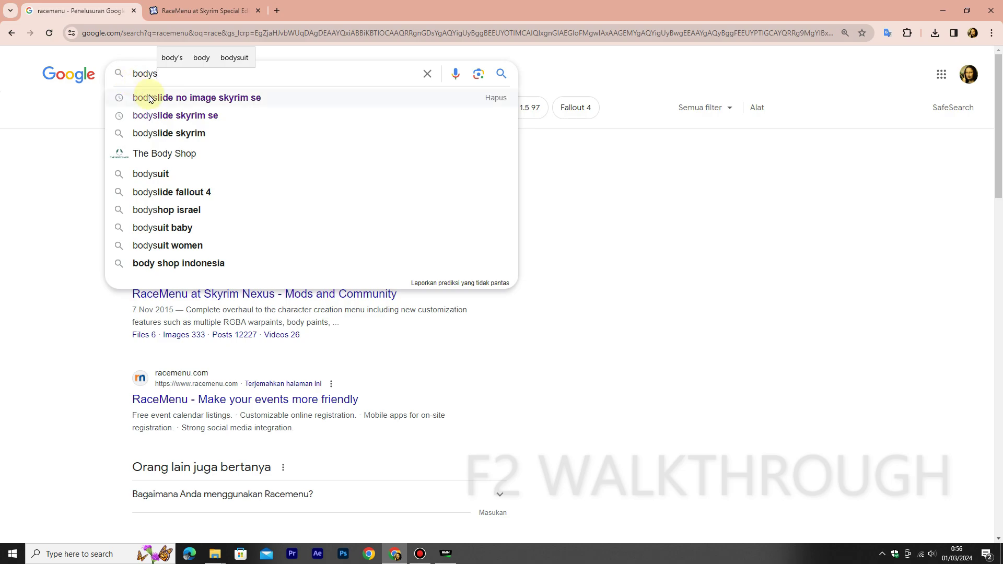
pyautogui.click(153, 115)
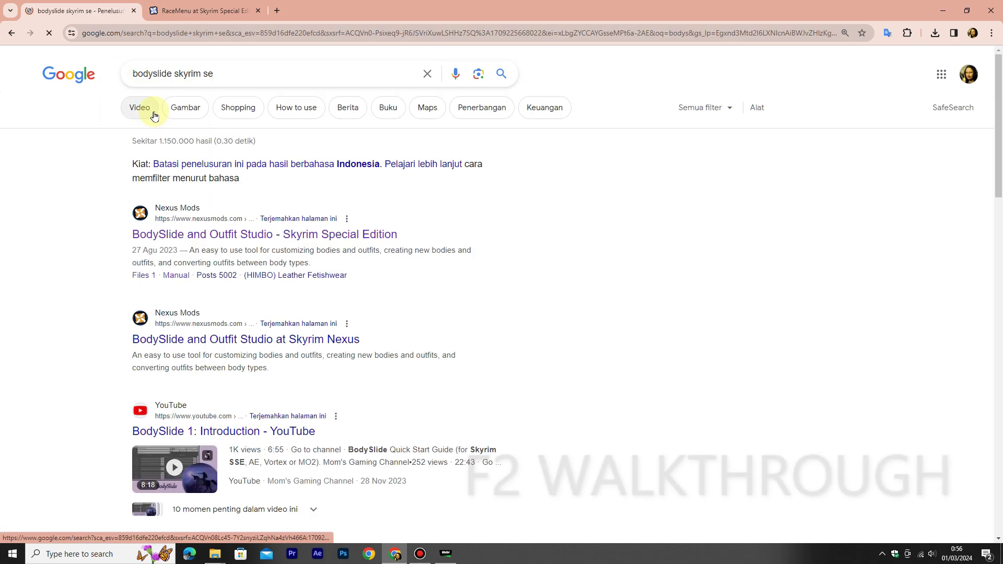
# Open the BodySlide and Outfit Studio - Skyrim Special Edition result in a new tab and check the main file's version in its file list
pyautogui.rightClick(167, 235)
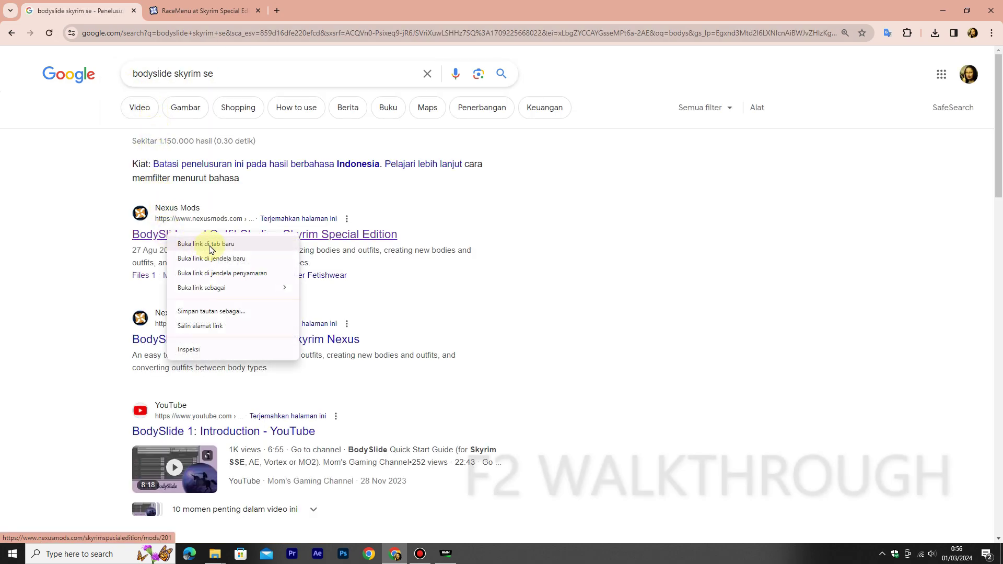
pyautogui.click(212, 249)
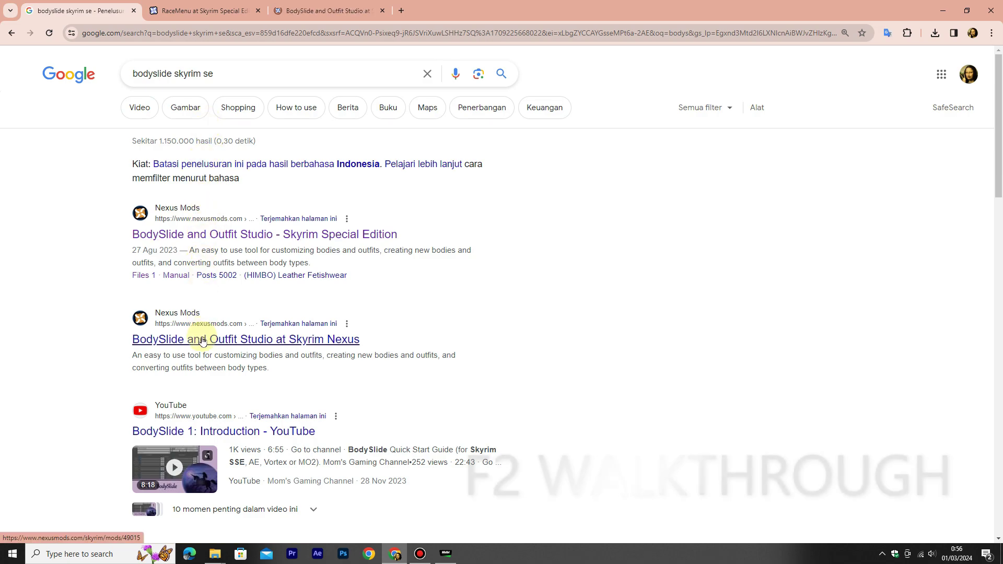
pyautogui.click(299, 6)
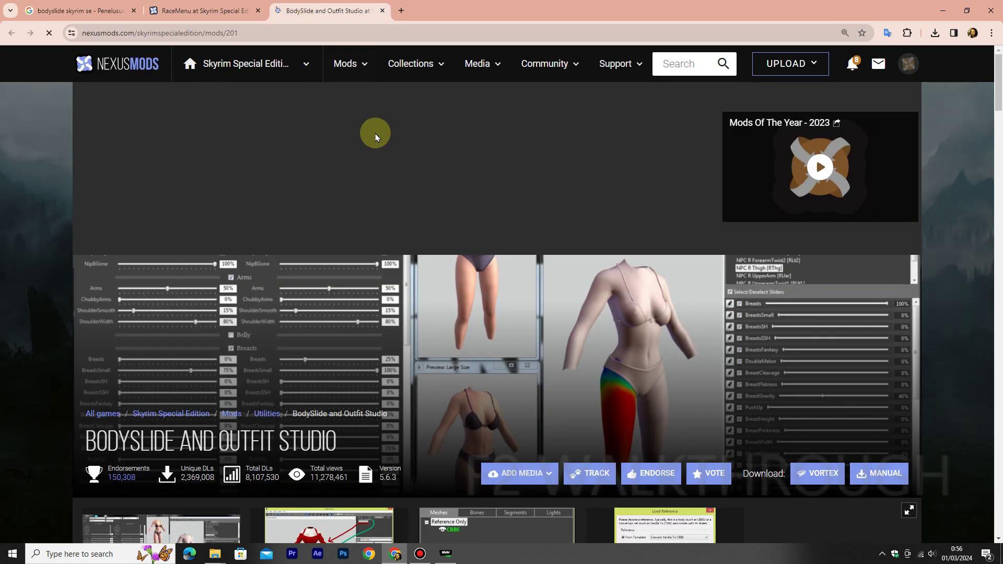
pyautogui.scroll(-10, 508, 257)
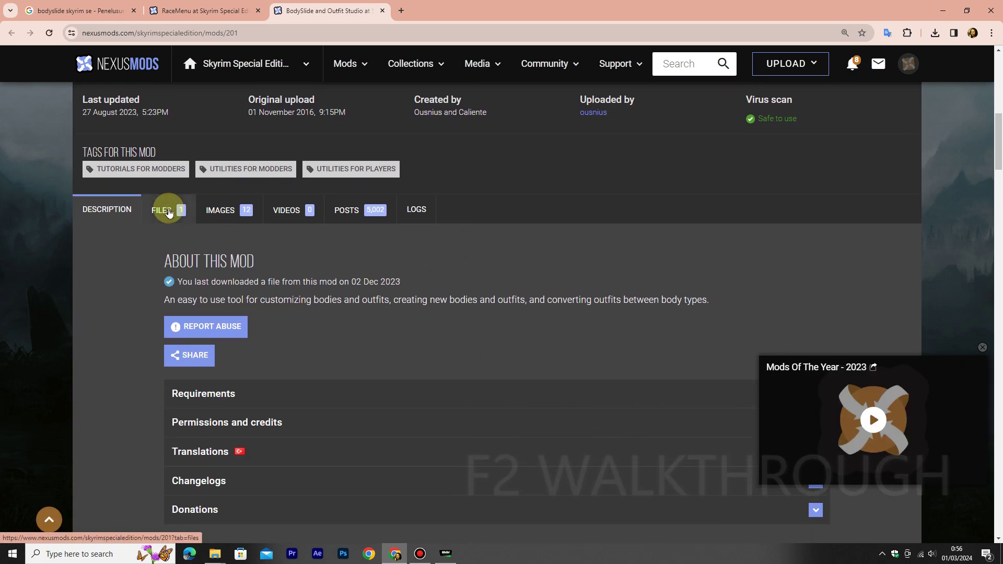
pyautogui.click(168, 210)
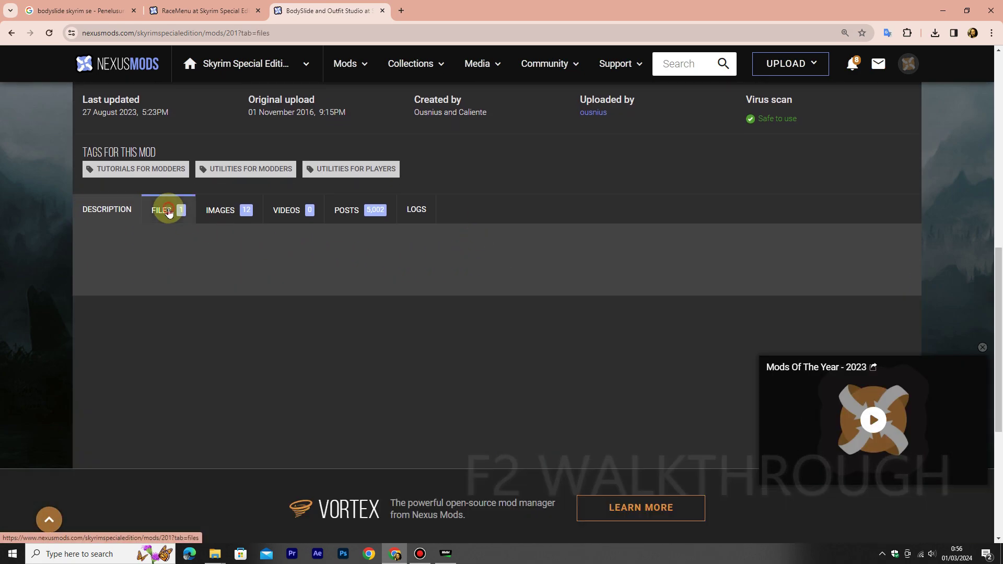
pyautogui.scroll(-1, 384, 282)
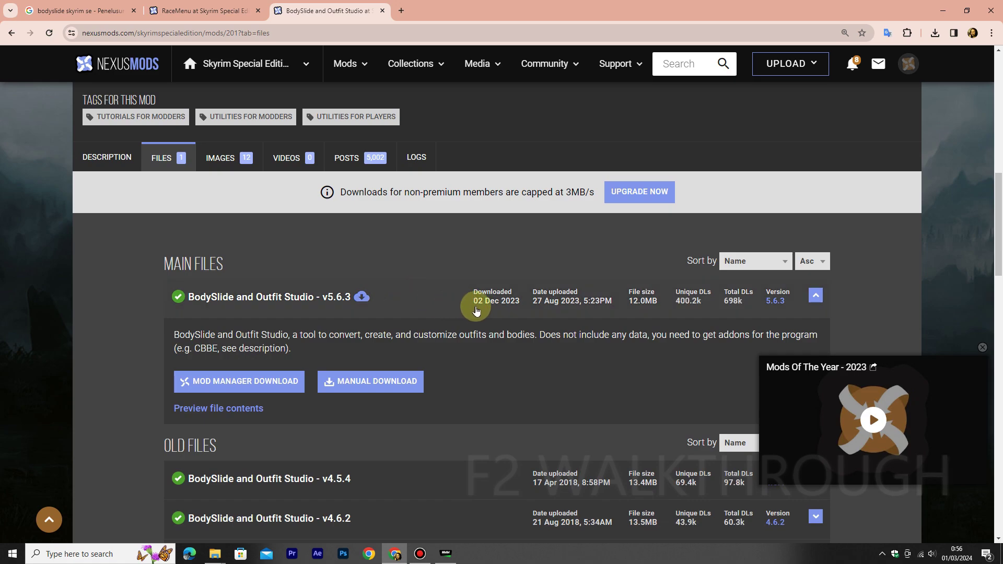
pyautogui.scroll(-1, 437, 307)
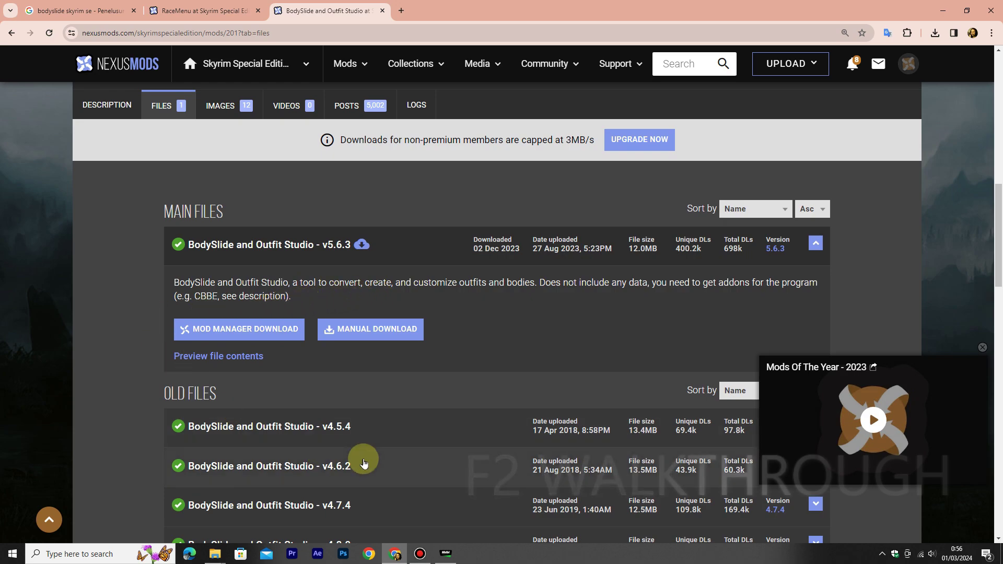
# Switch to Nexus Mod Manager, search body, and add the BodySlide and Outfit Studio v5.6.3 archive from file after comparing its version with the Nexus page
pyautogui.click(447, 550)
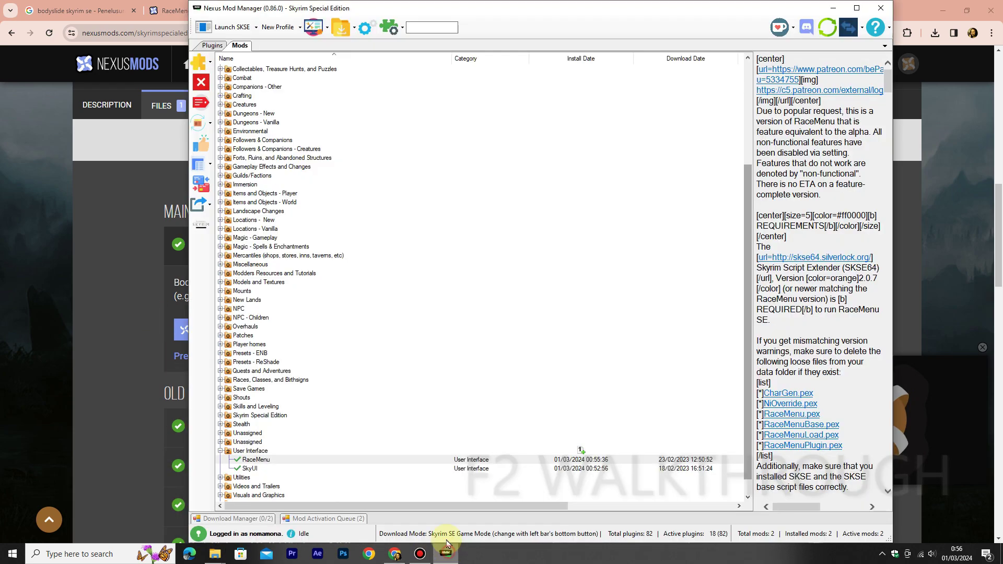
pyautogui.click(209, 65)
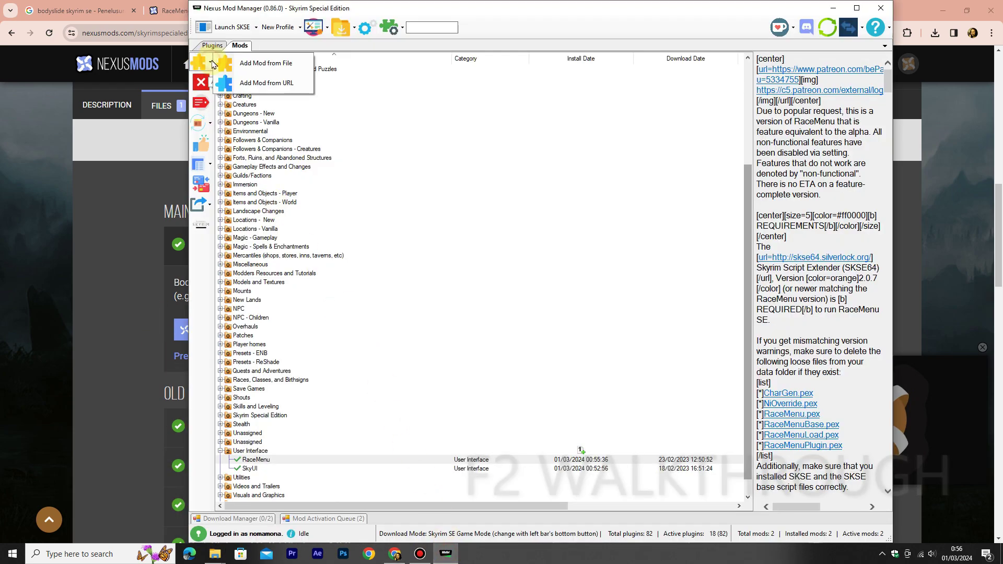
pyautogui.click(237, 62)
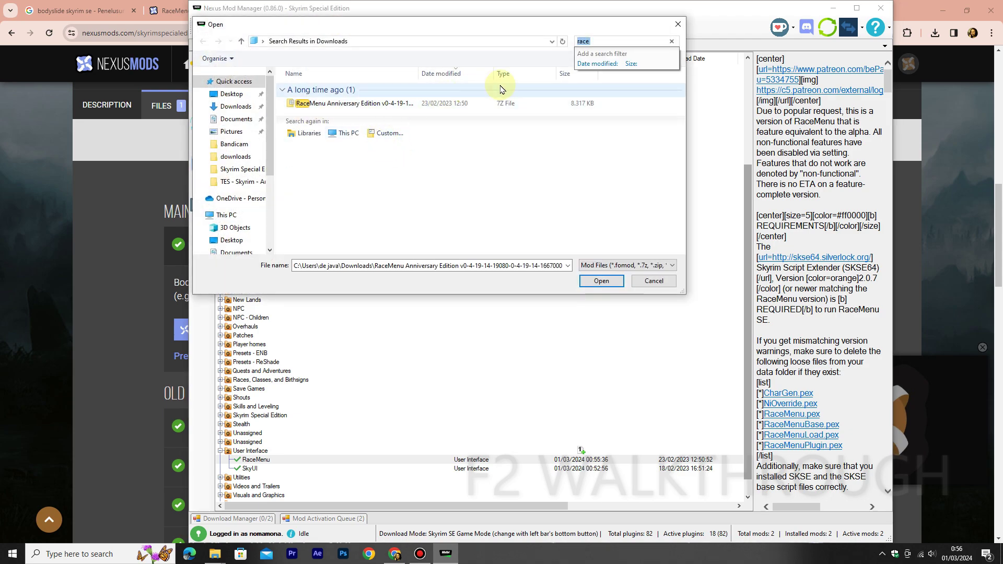
pyautogui.write('body')
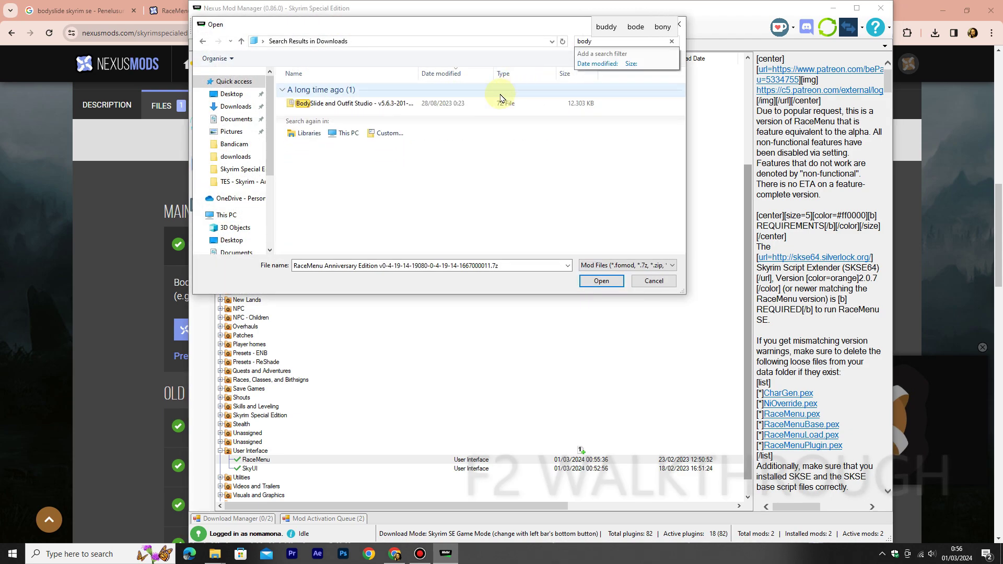
pyautogui.click(470, 105)
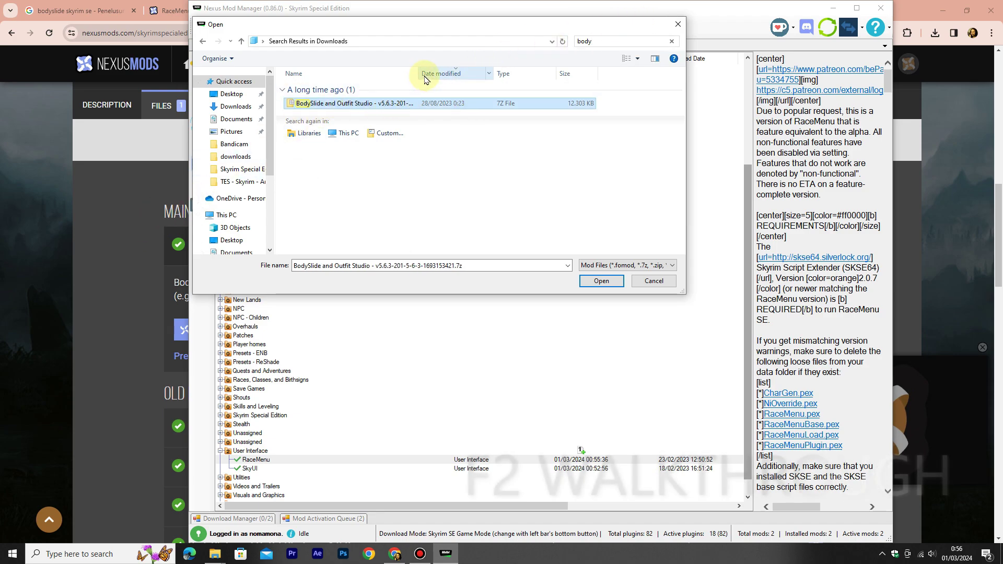
pyautogui.moveTo(418, 74); pyautogui.dragTo(447, 73)
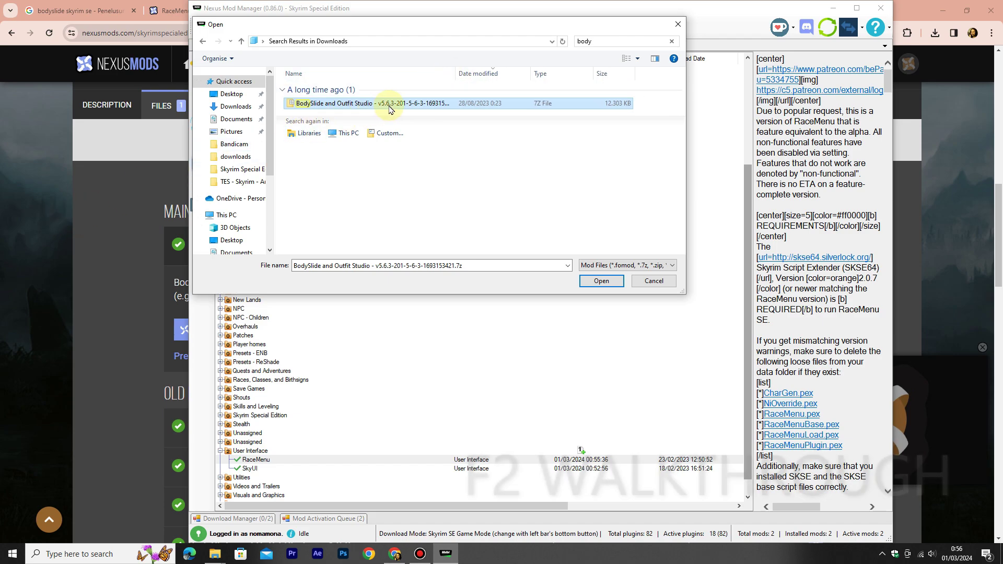
pyautogui.click(121, 217)
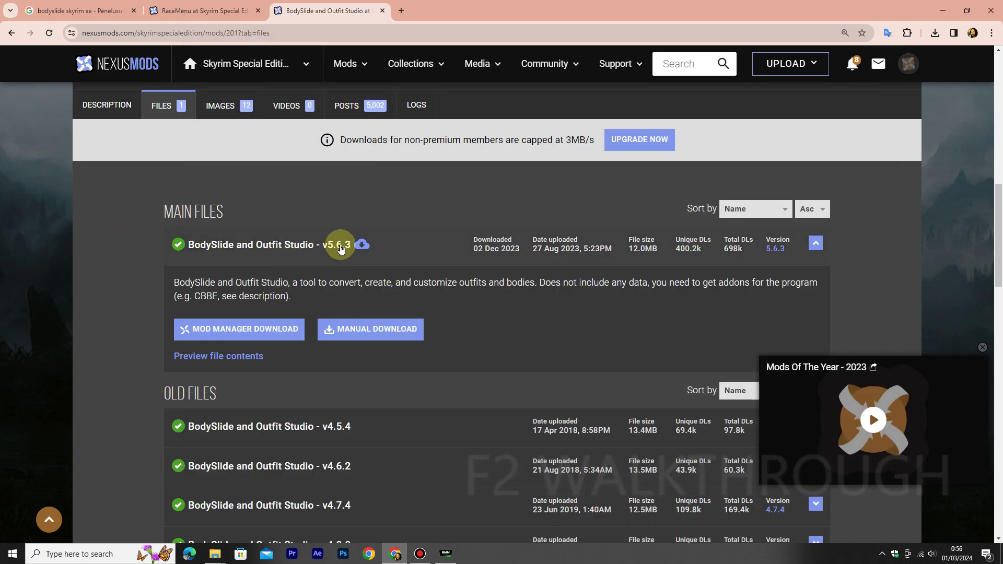
pyautogui.click(454, 558)
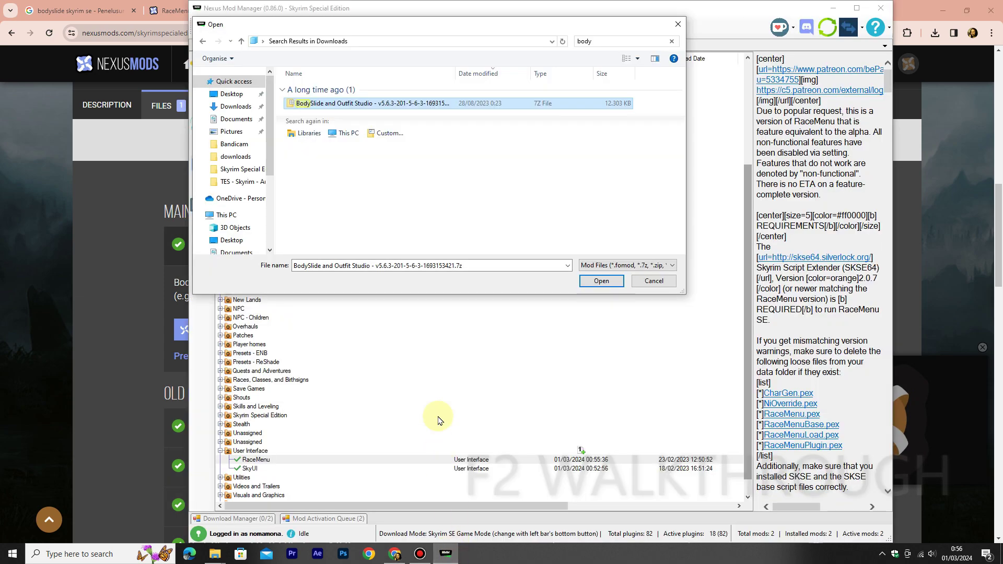
pyautogui.click(603, 282)
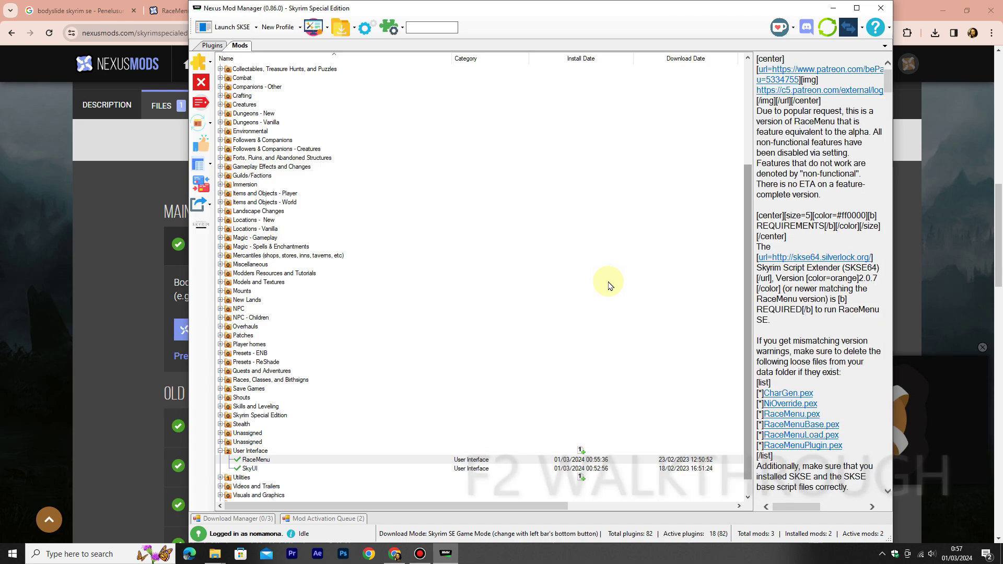
# Look through the mod categories and expand Utilities to locate BodySlide and Outfit Studio
pyautogui.scroll(3, 608, 288)
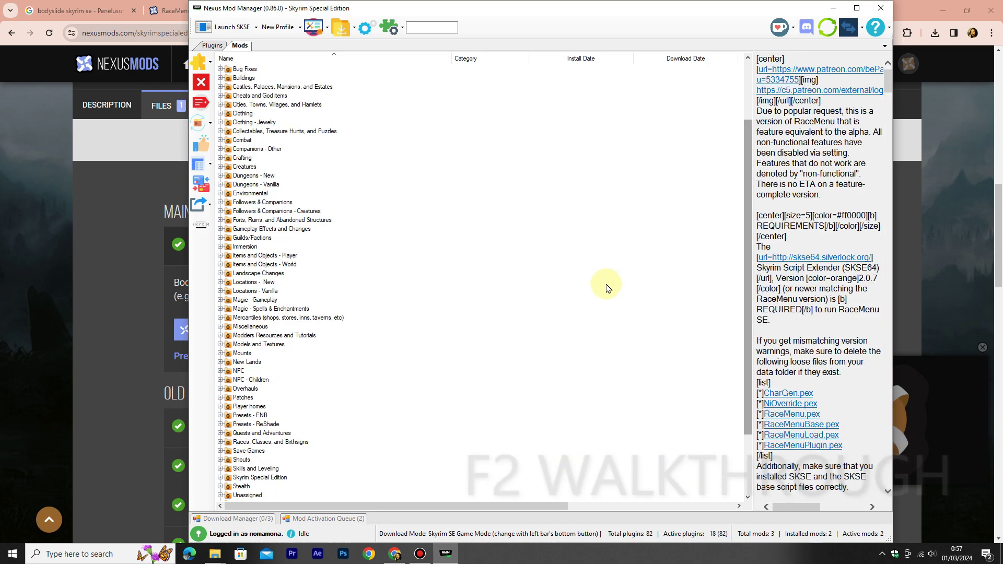
pyautogui.scroll(3, 607, 289)
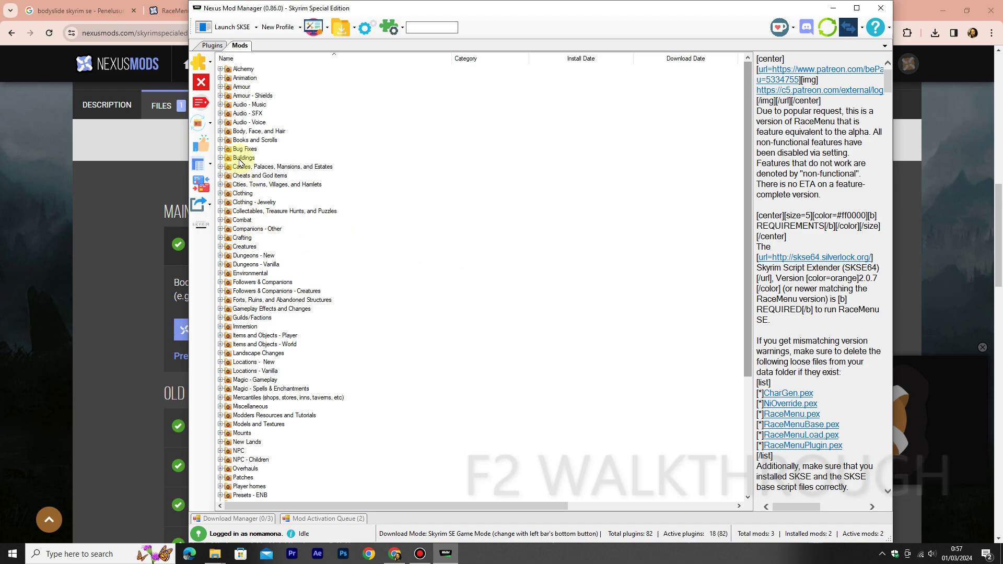
pyautogui.scroll(-3, 239, 398)
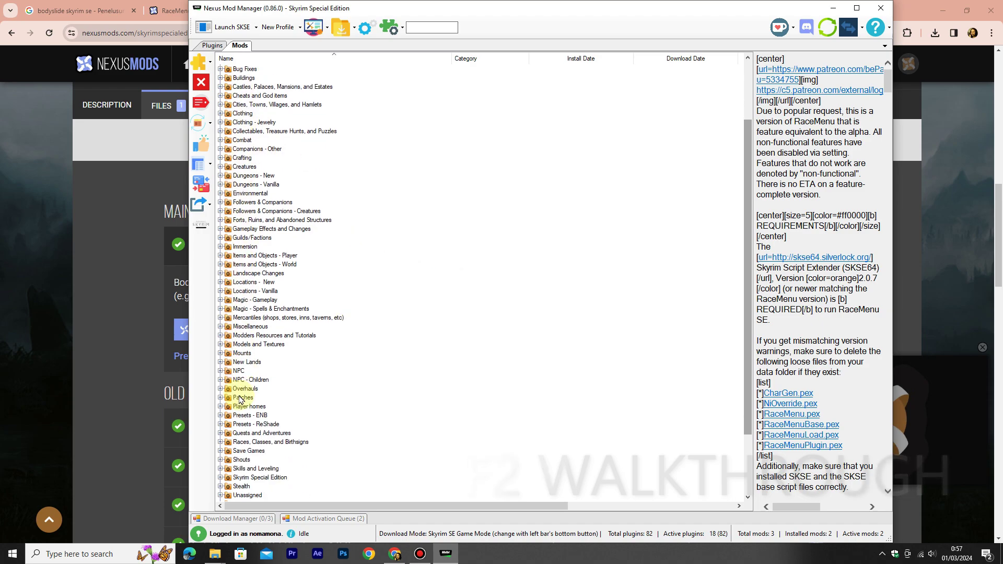
pyautogui.scroll(-3, 239, 399)
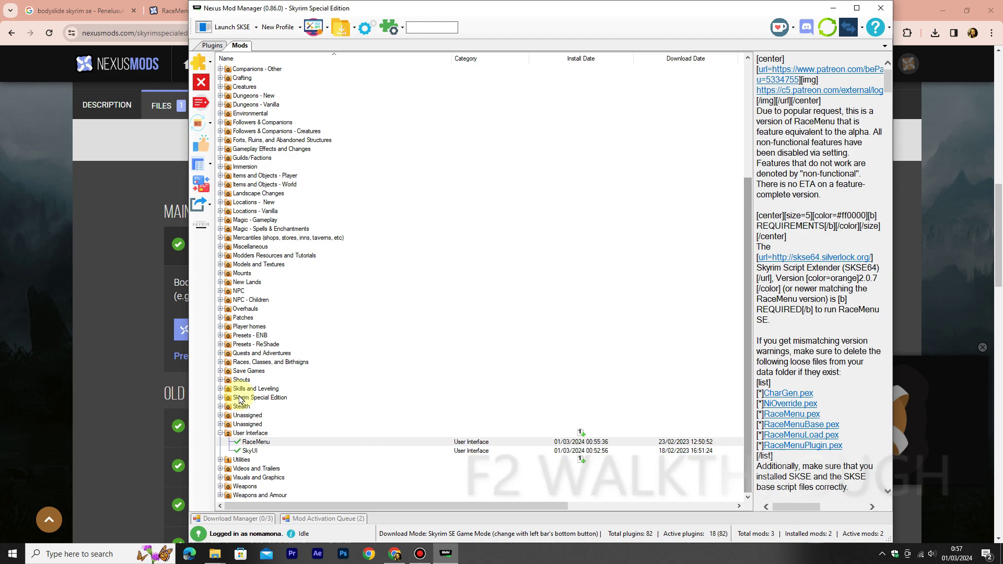
pyautogui.scroll(2, 239, 356)
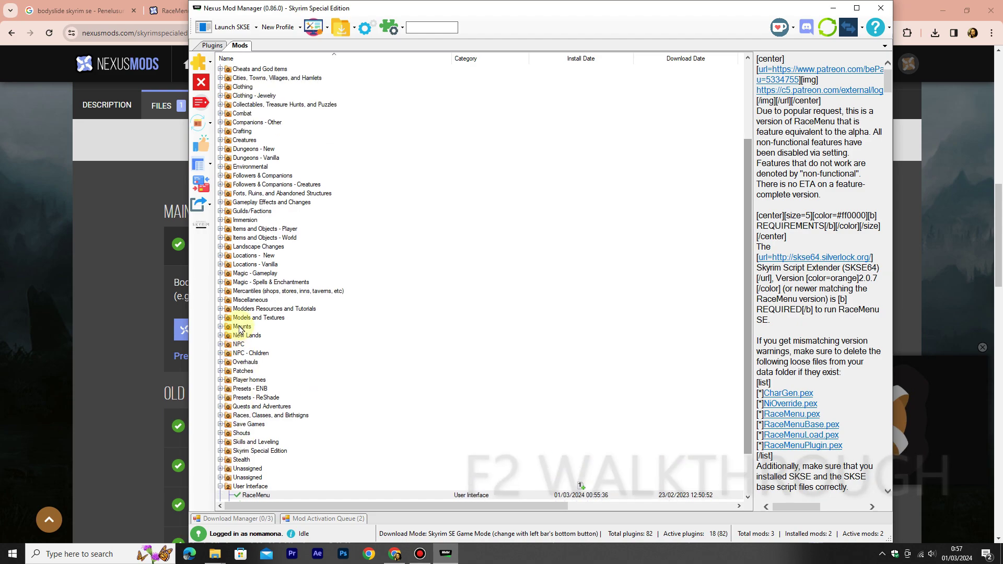
pyautogui.scroll(4, 241, 277)
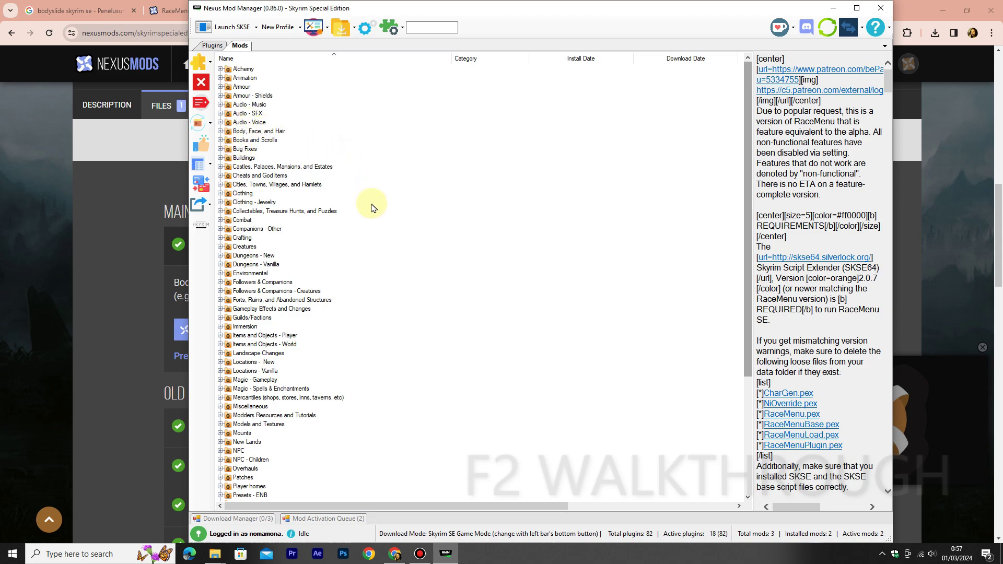
pyautogui.moveTo(747, 212); pyautogui.dragTo(752, 330)
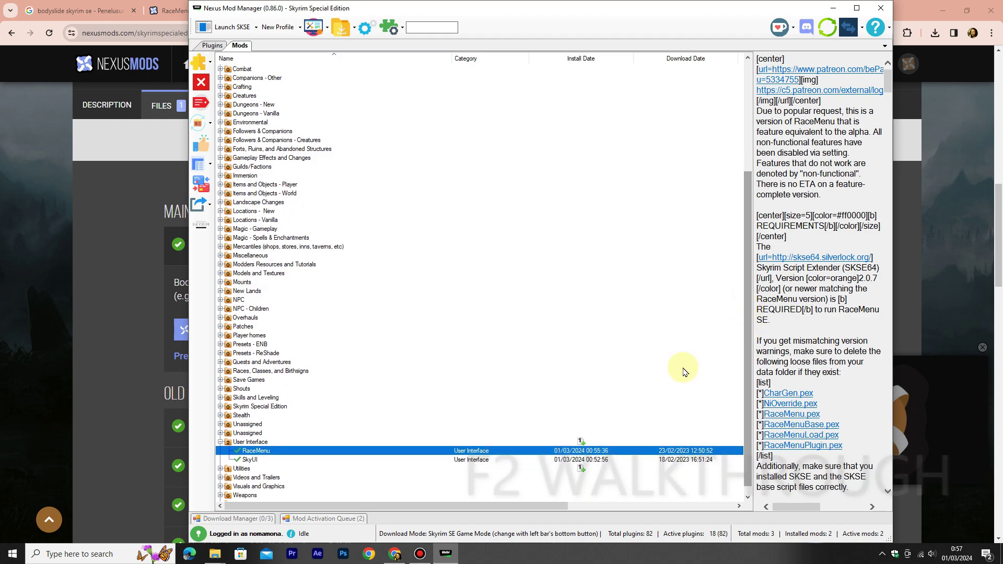
pyautogui.click(221, 470)
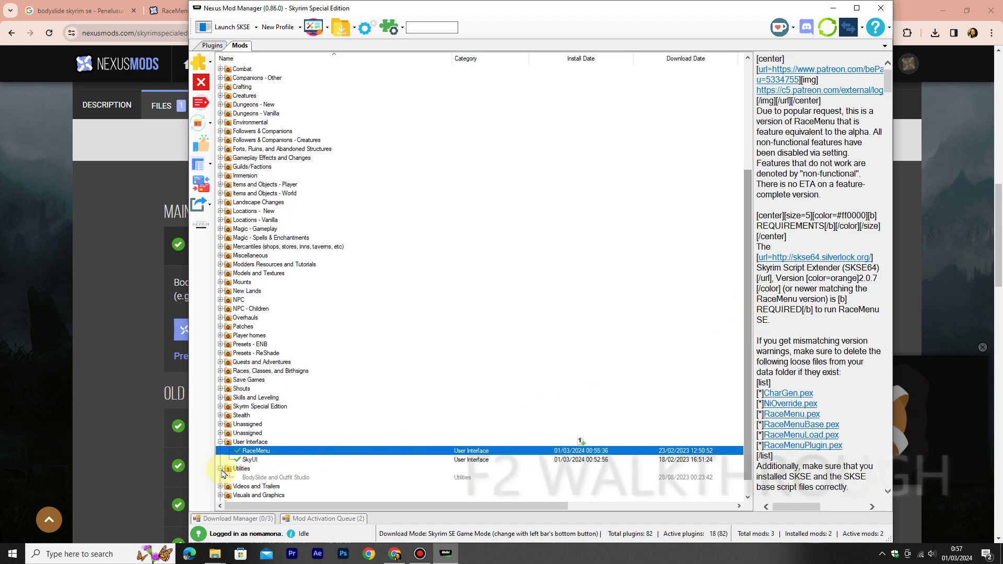
# Switch to Chrome, close the BodySlide and RaceMenu pages, and search Google for fnis skyrim se
pyautogui.click(149, 428)
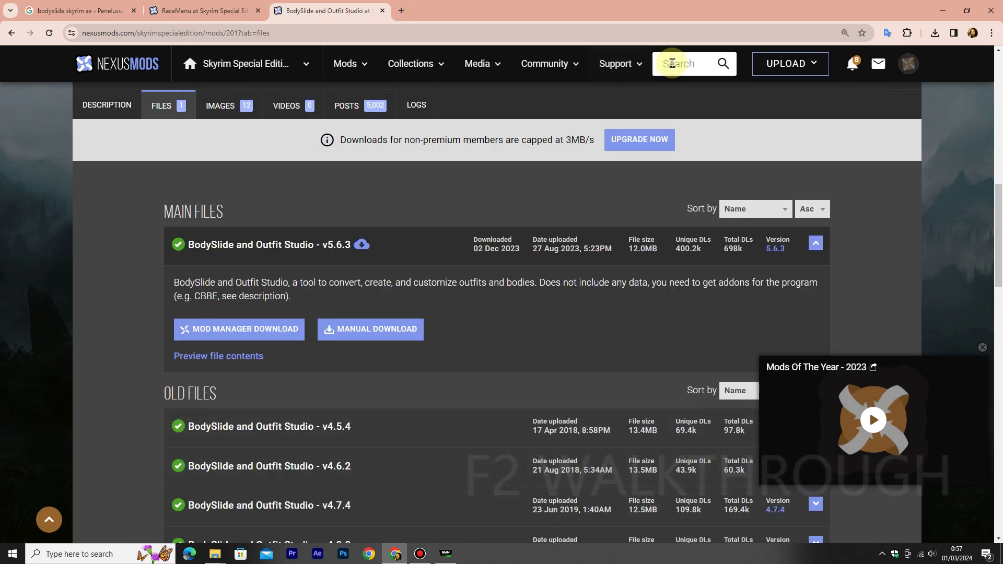
pyautogui.click(382, 11)
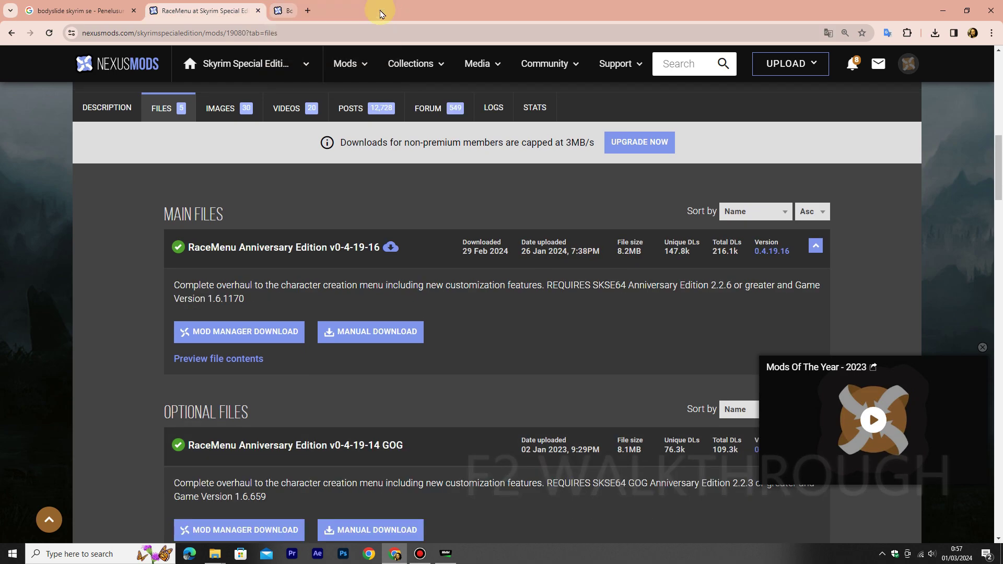
pyautogui.click(259, 11)
pyautogui.moveTo(218, 71); pyautogui.dragTo(117, 77)
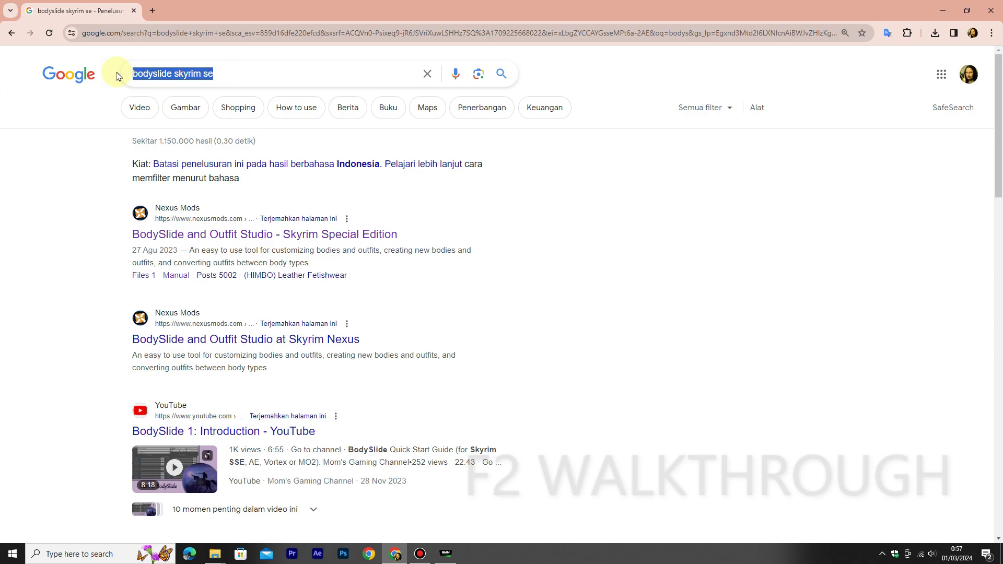
pyautogui.write('fnis')
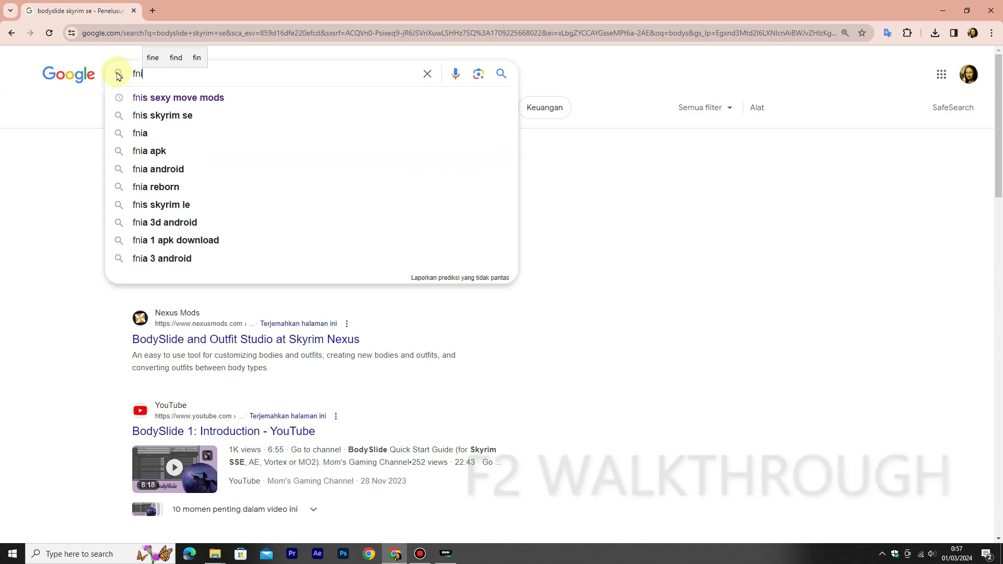
pyautogui.click(151, 115)
# Open the Fores New Idles in Skyrim SE - FNIS SE result in a new tab and show the mod's files
pyautogui.rightClick(197, 240)
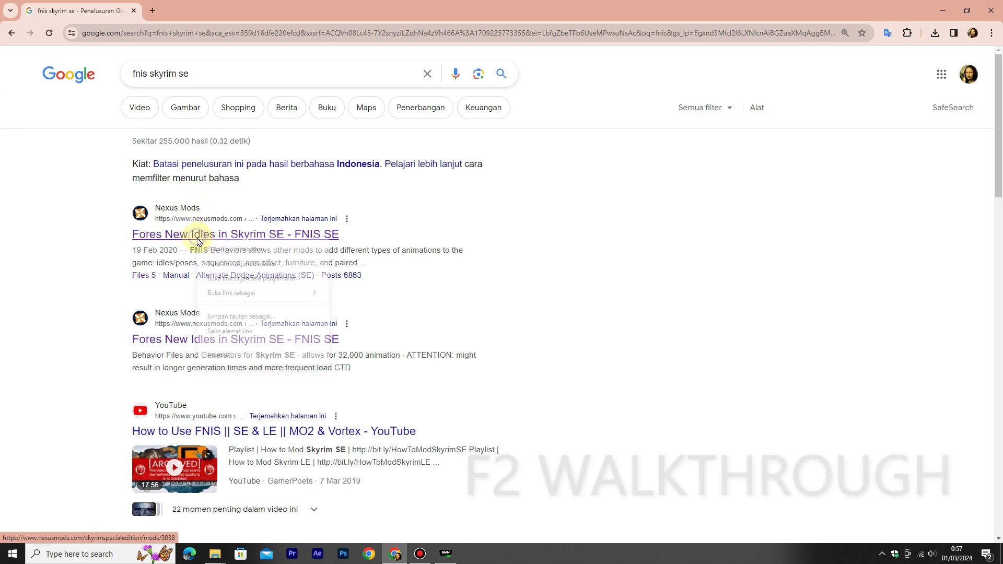
pyautogui.click(211, 249)
pyautogui.click(214, 14)
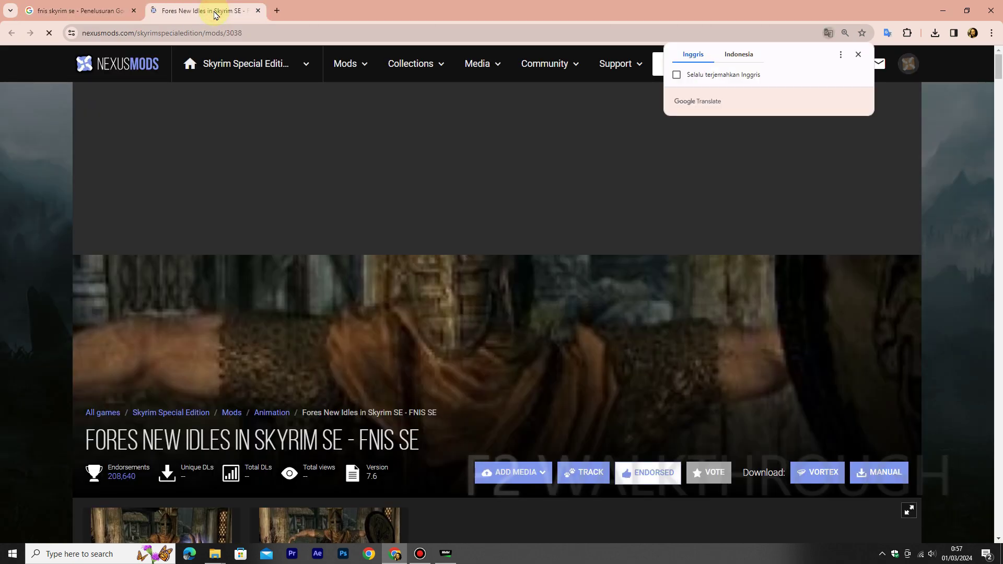
pyautogui.scroll(-7, 562, 187)
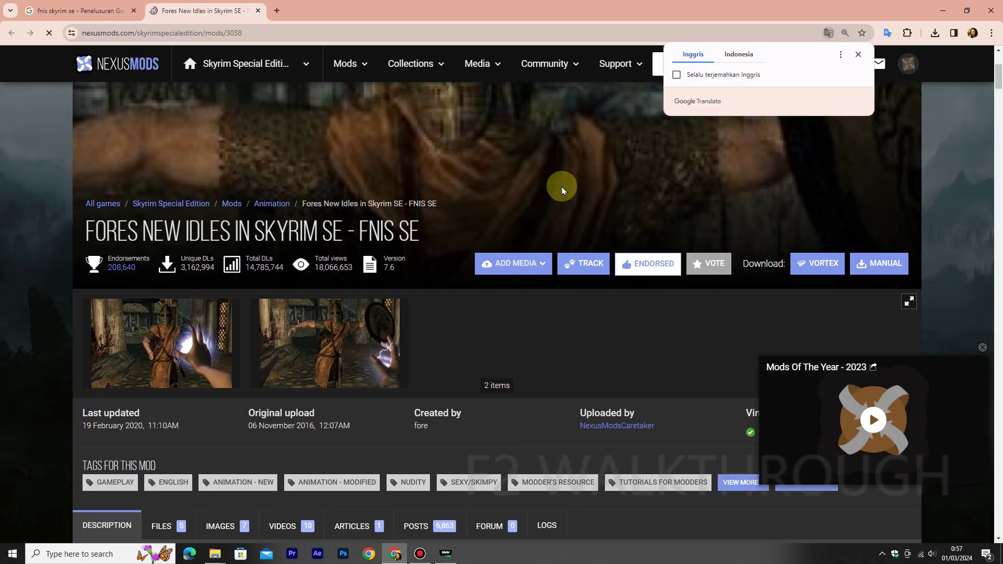
pyautogui.scroll(-2, 516, 208)
pyautogui.scroll(-2, 491, 217)
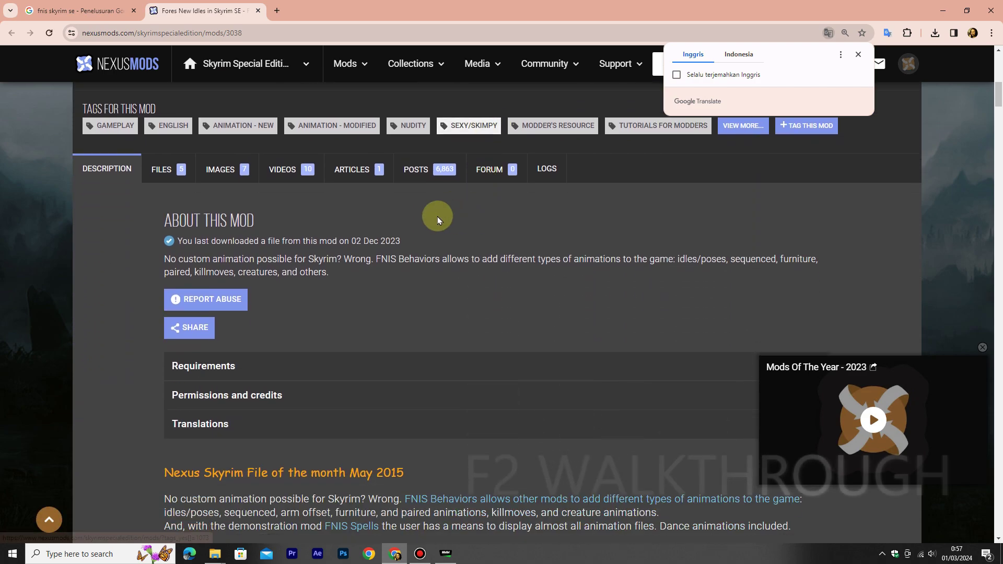
pyautogui.click(172, 162)
# Look through the main and optional FNIS files, including FNIS Behavior SE and FNIS Creature Pack SE, and check their versions
pyautogui.scroll(-3, 441, 240)
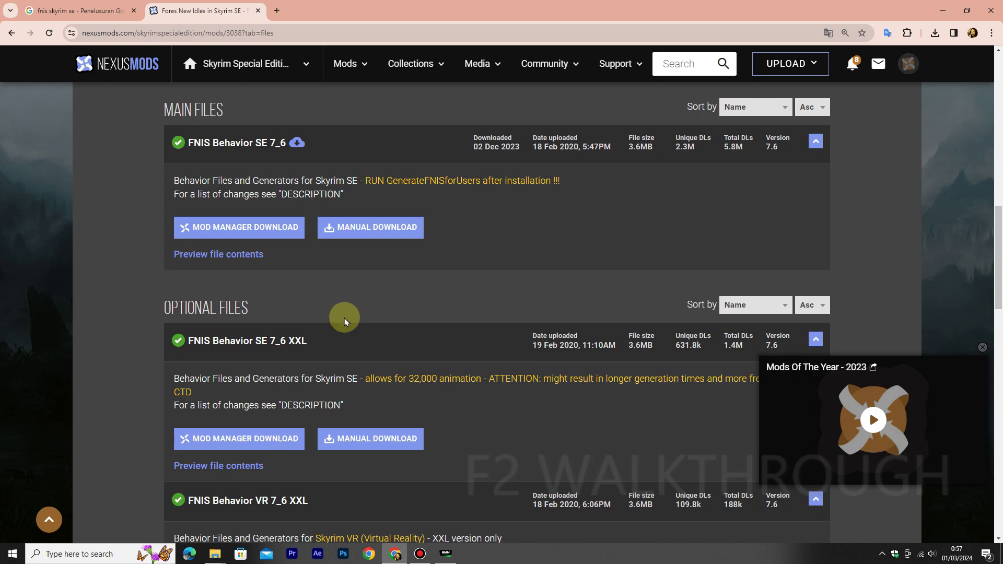
pyautogui.scroll(-1, 350, 321)
pyautogui.scroll(-2, 322, 301)
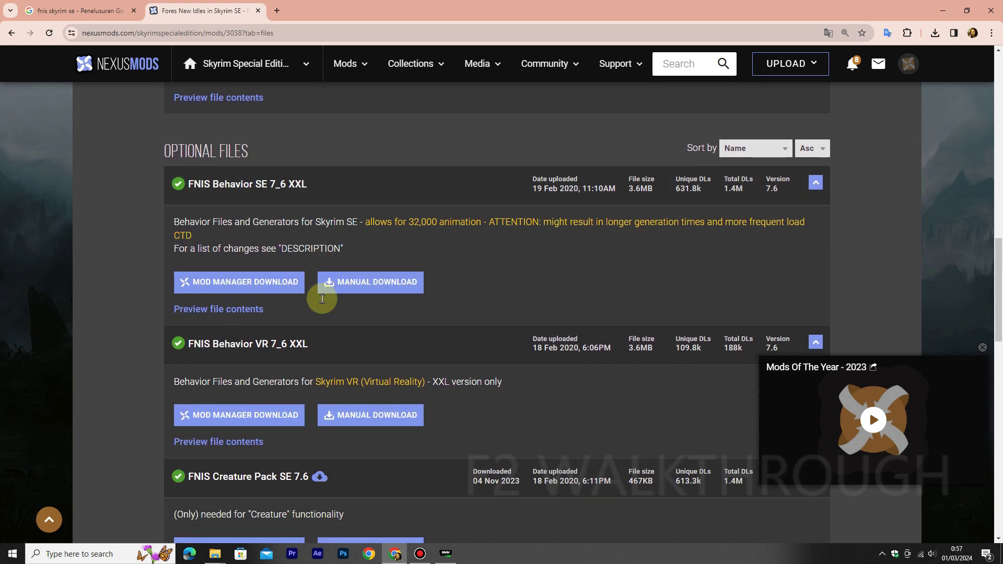
pyautogui.scroll(-2, 351, 305)
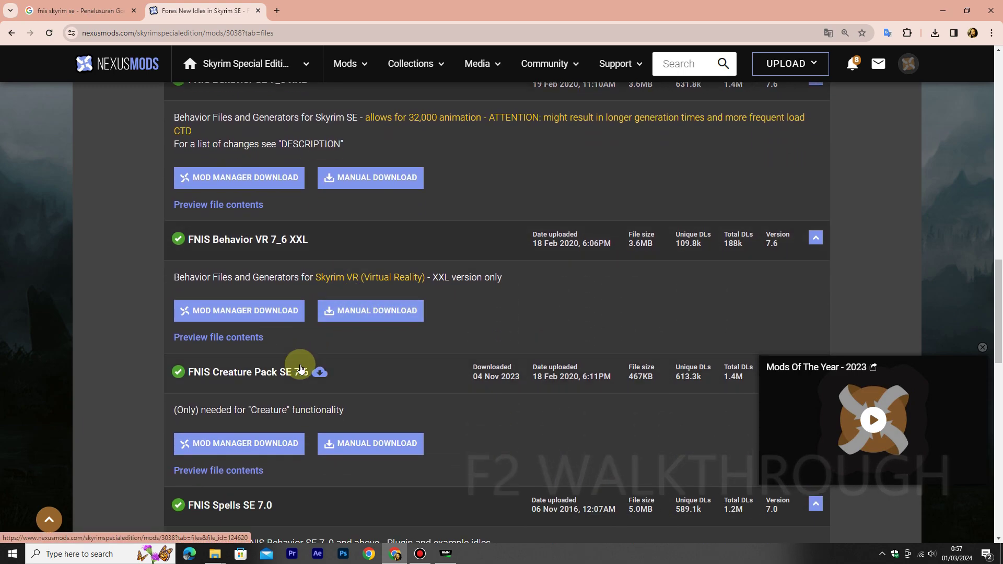
pyautogui.scroll(6, 279, 264)
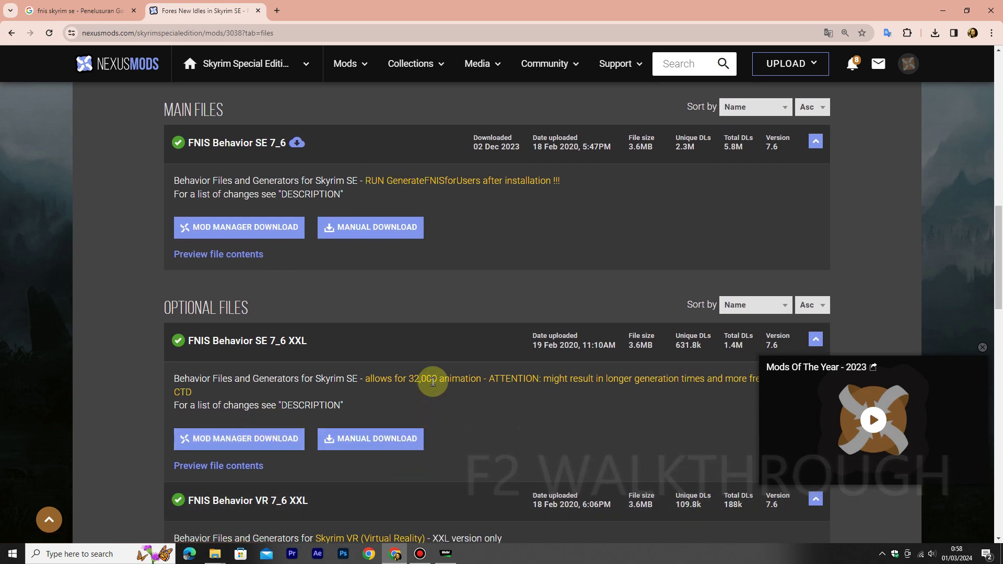
# Switch to Nexus Mod Manager, start adding a mod from file, and search the Downloads folder for fnis
pyautogui.click(445, 553)
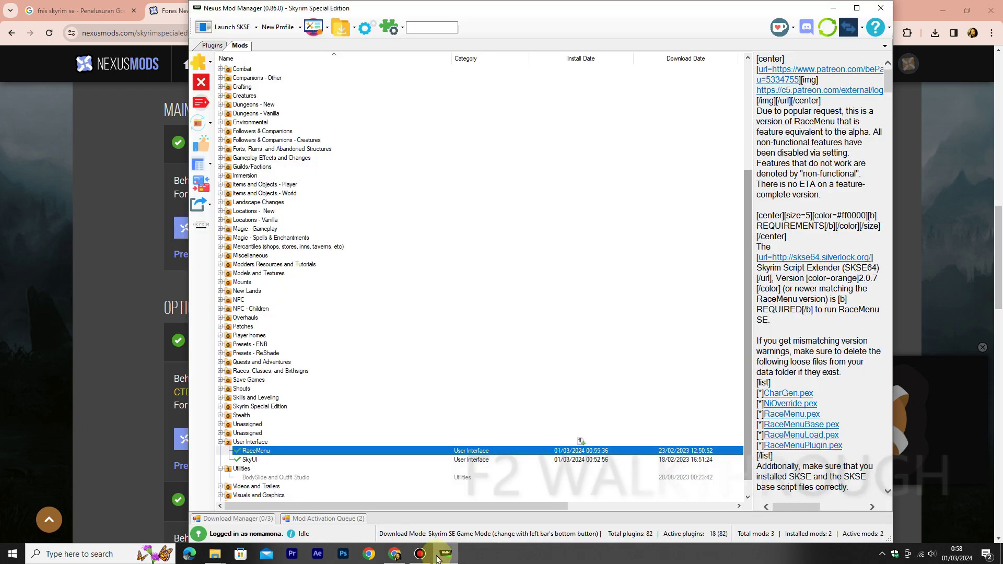
pyautogui.click(210, 63)
pyautogui.click(253, 68)
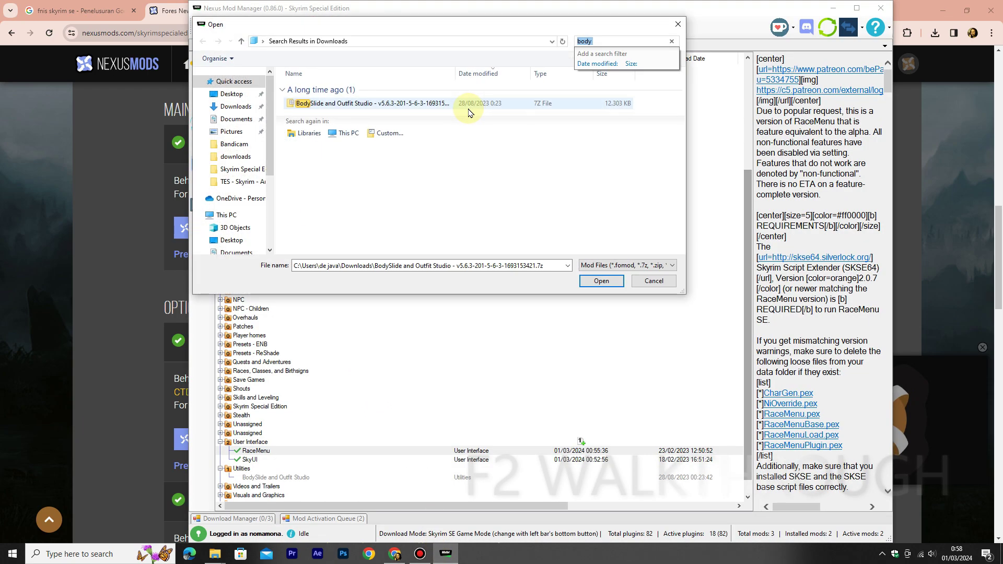
pyautogui.click(603, 43)
pyautogui.write('fnis')
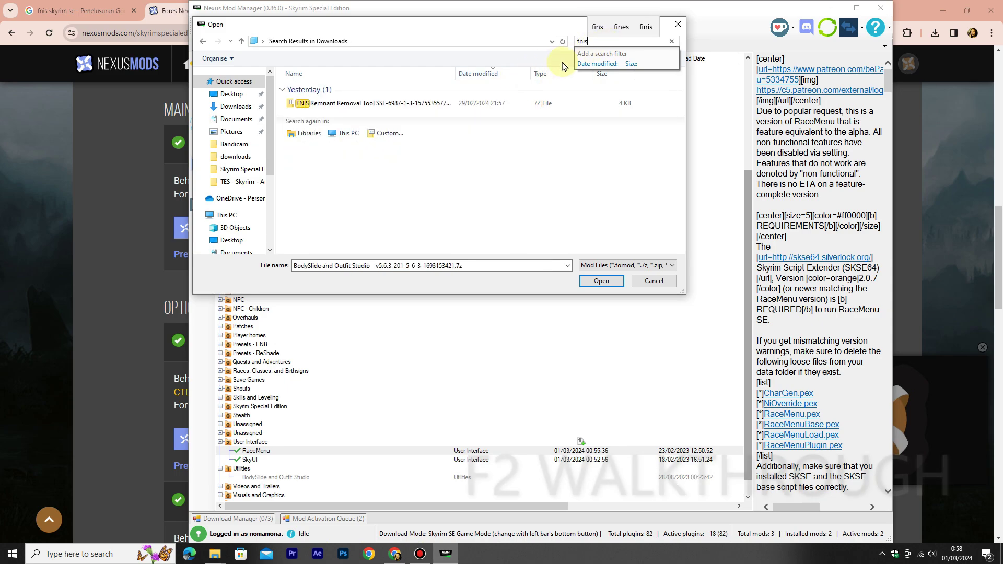
# Browse to the Games > Mod Organizer 2 > downloads folder on the Data 1 (E:) drive
pyautogui.scroll(-1, 240, 190)
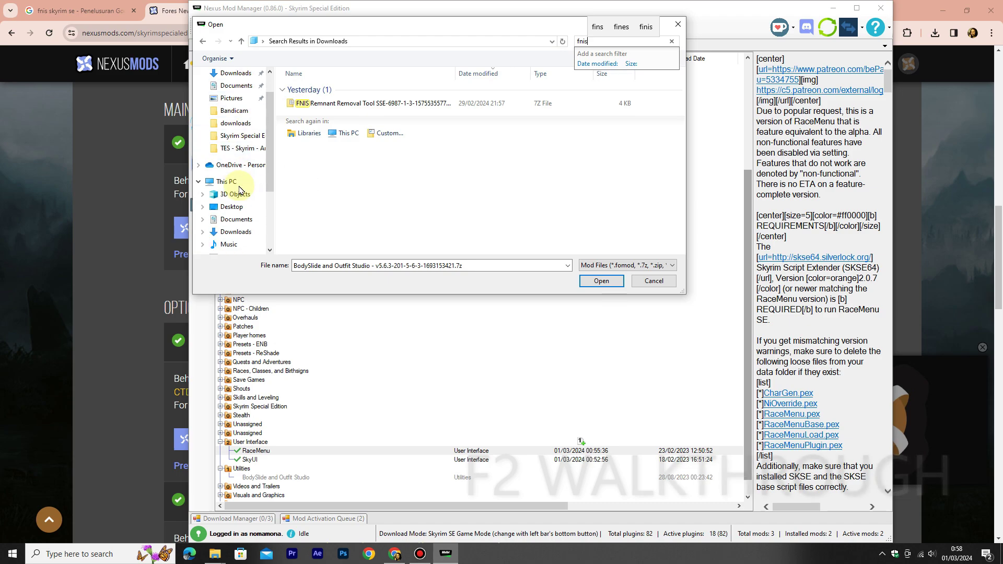
pyautogui.click(235, 183)
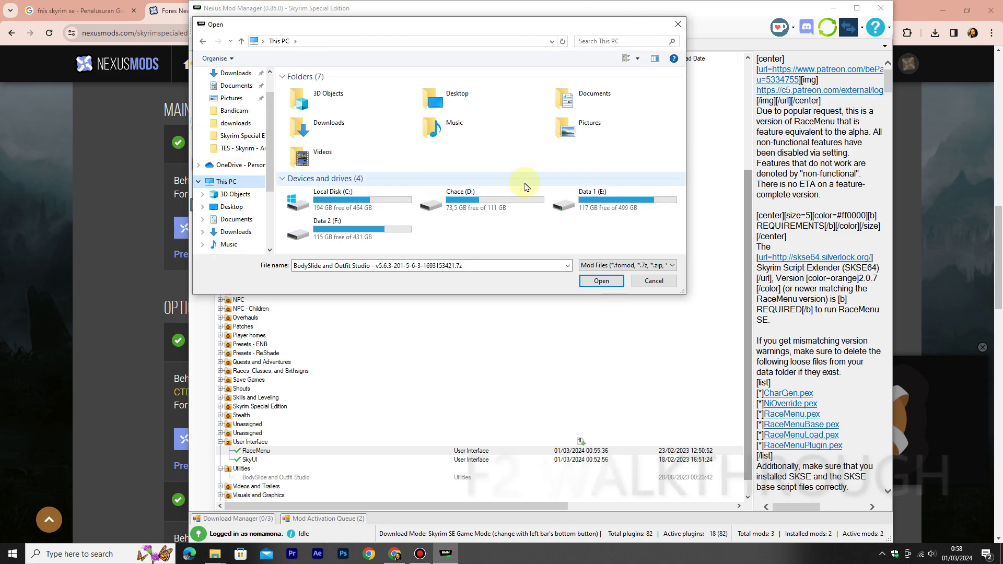
pyautogui.doubleClick(626, 199)
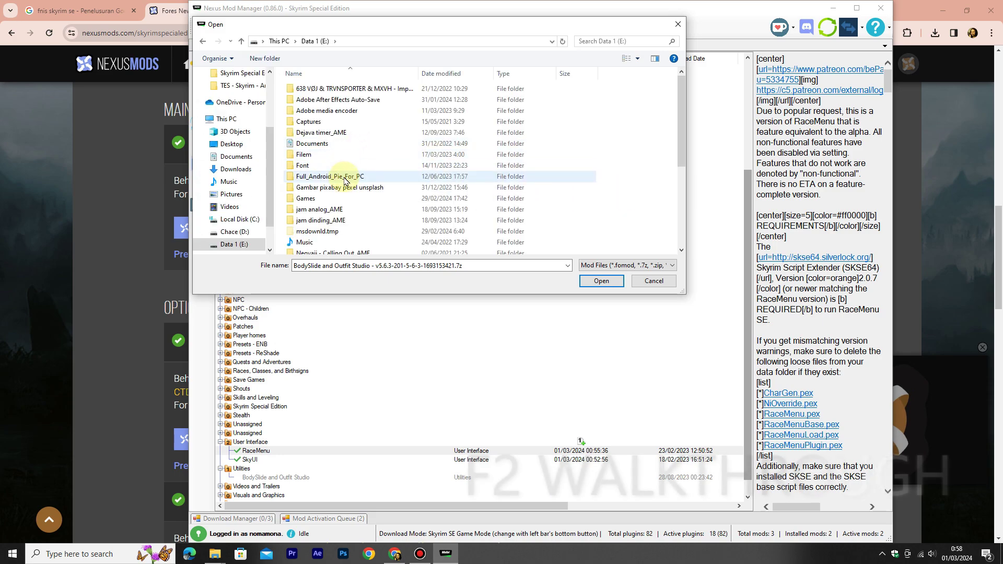
pyautogui.doubleClick(339, 198)
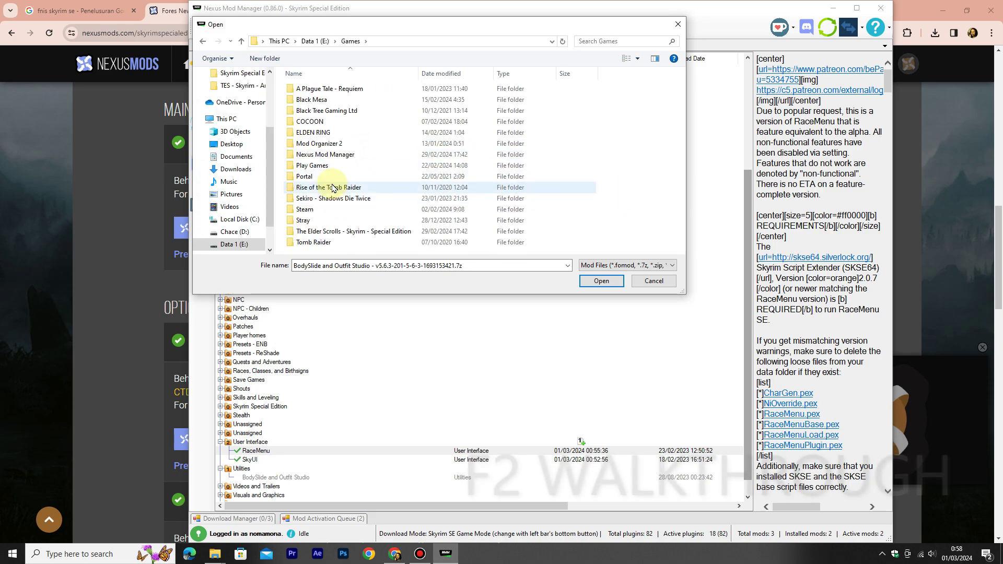
pyautogui.doubleClick(335, 143)
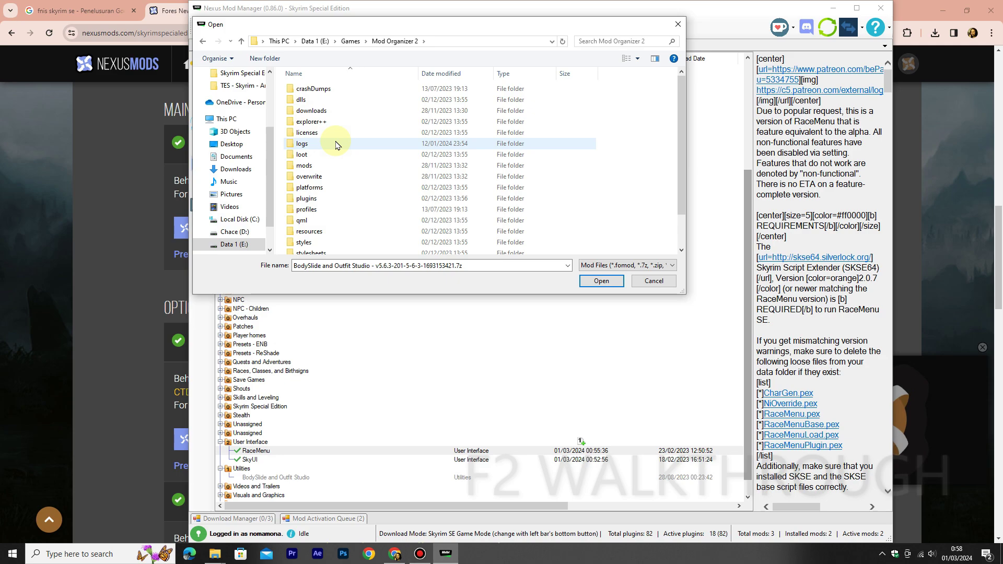
pyautogui.doubleClick(348, 110)
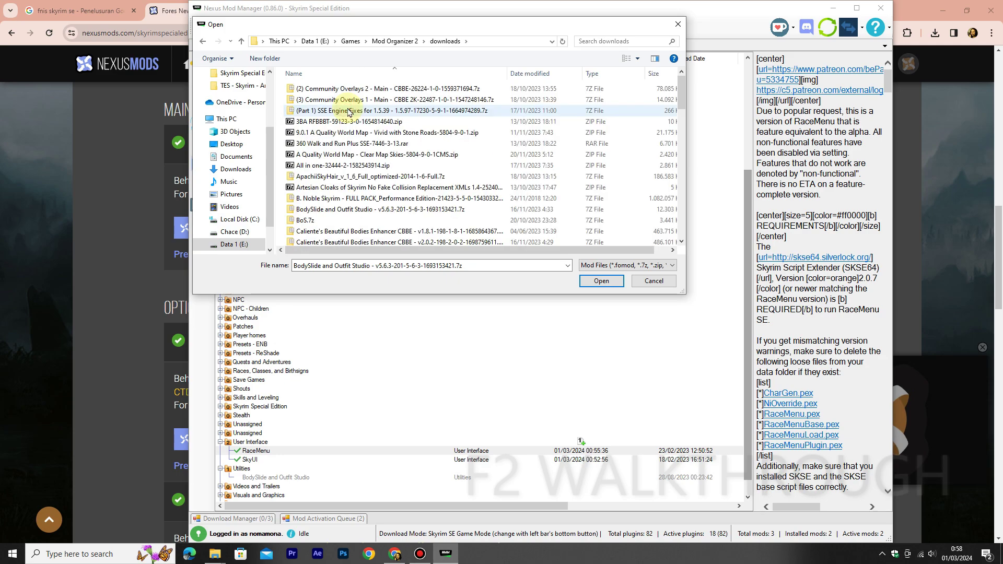
# Add the FNIS Behavior SE 7_6 and FNIS Creature Pack SE 7.6 archives together, and expand the Animation category
pyautogui.scroll(-2, 376, 141)
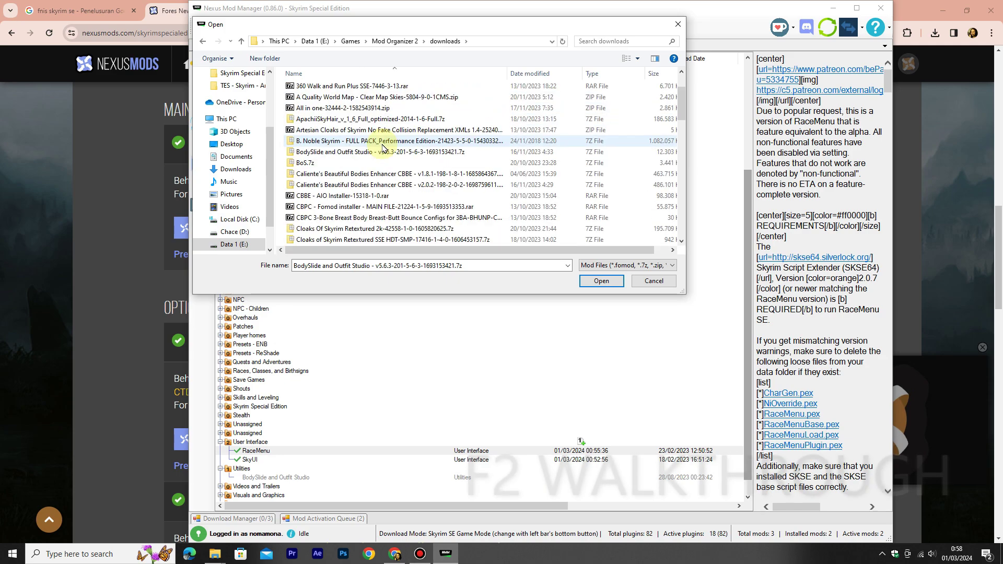
pyautogui.scroll(-6, 383, 148)
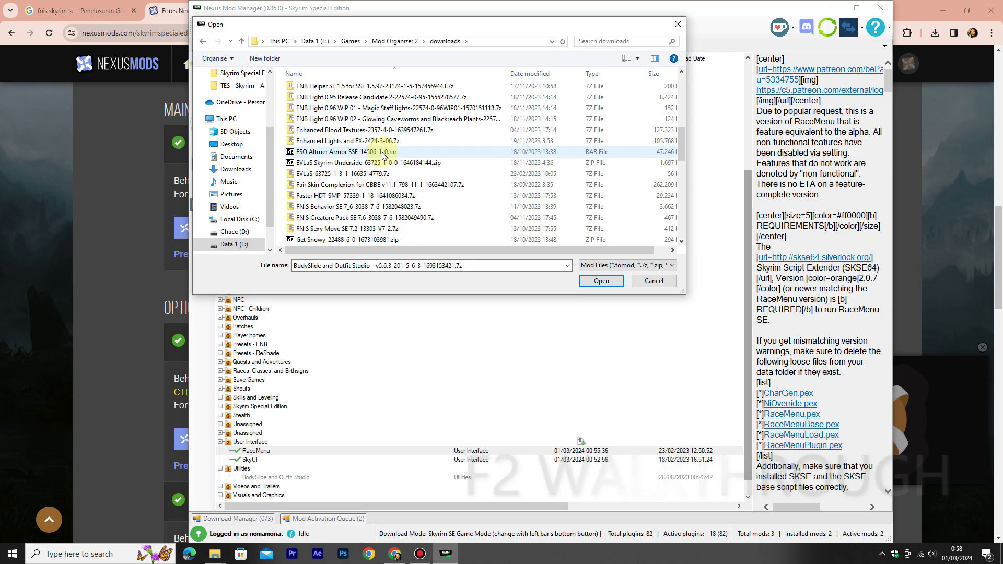
pyautogui.click(345, 208)
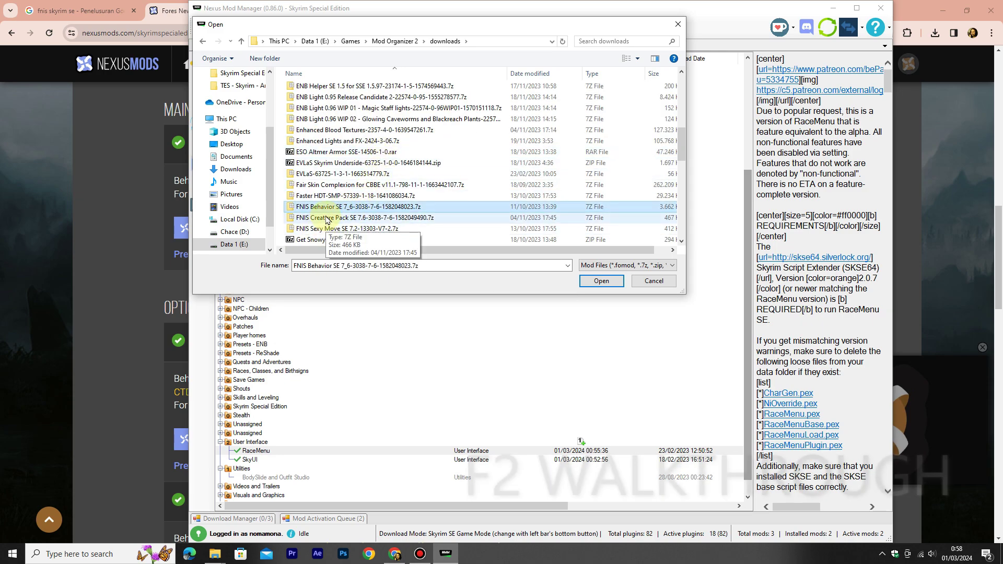
pyautogui.keyDown('ctrl'); pyautogui.click(328, 218); pyautogui.keyUp('ctrl')
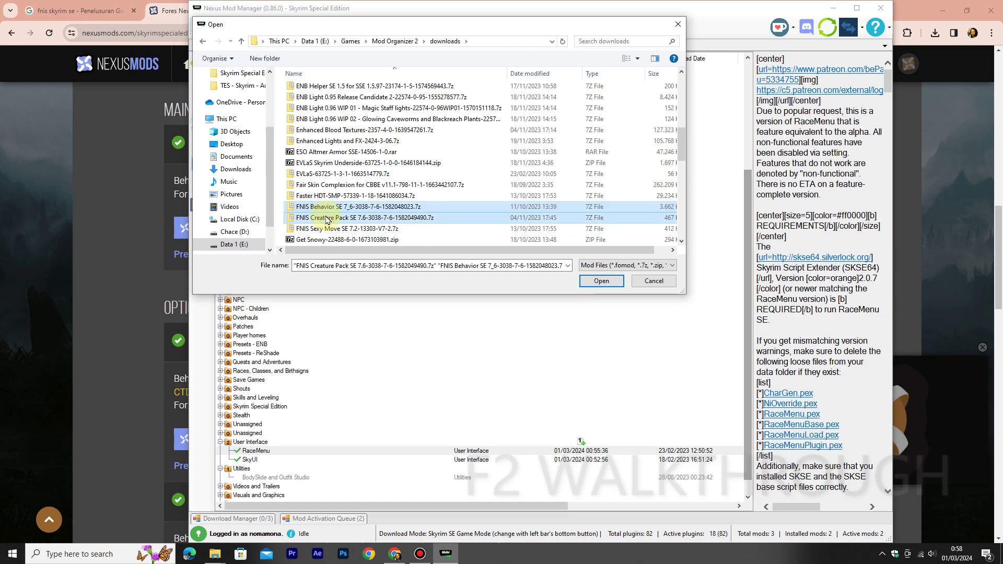
pyautogui.click(601, 281)
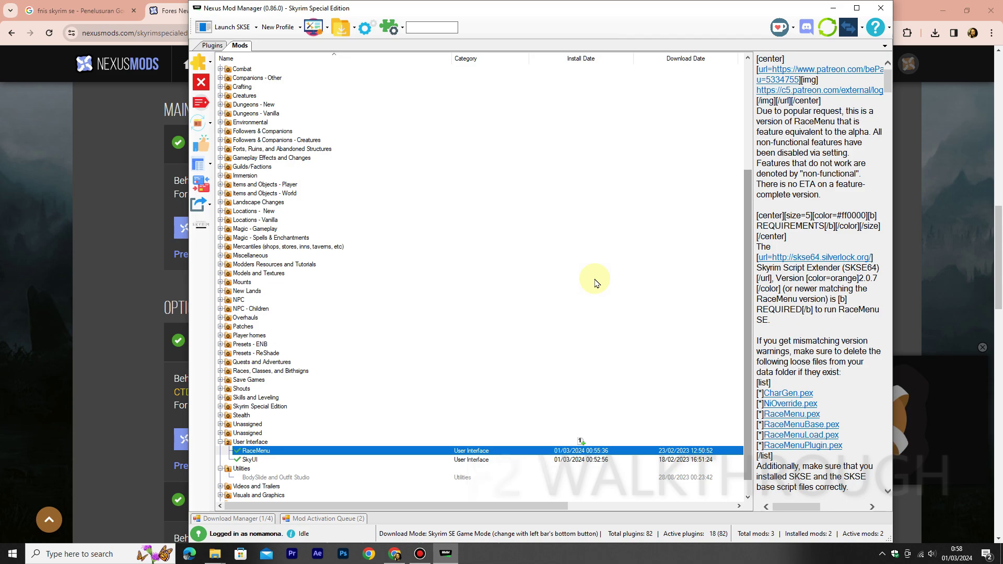
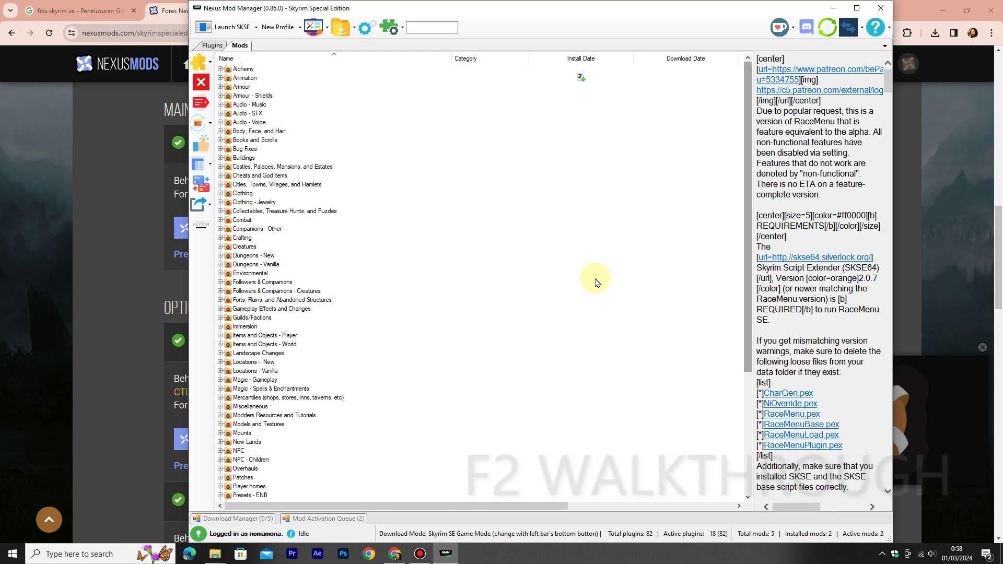
pyautogui.click(220, 79)
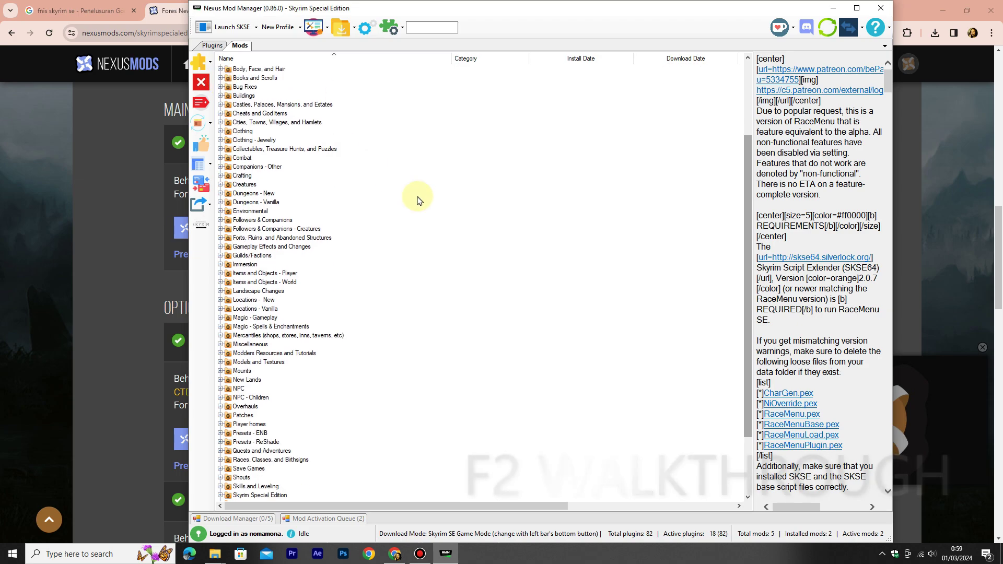
# Switch to Chrome, search Google for xp32 maximum skeleton extended se, and open the XP32 Maximum Skeleton Special Extended result in a new tab
pyautogui.click(119, 267)
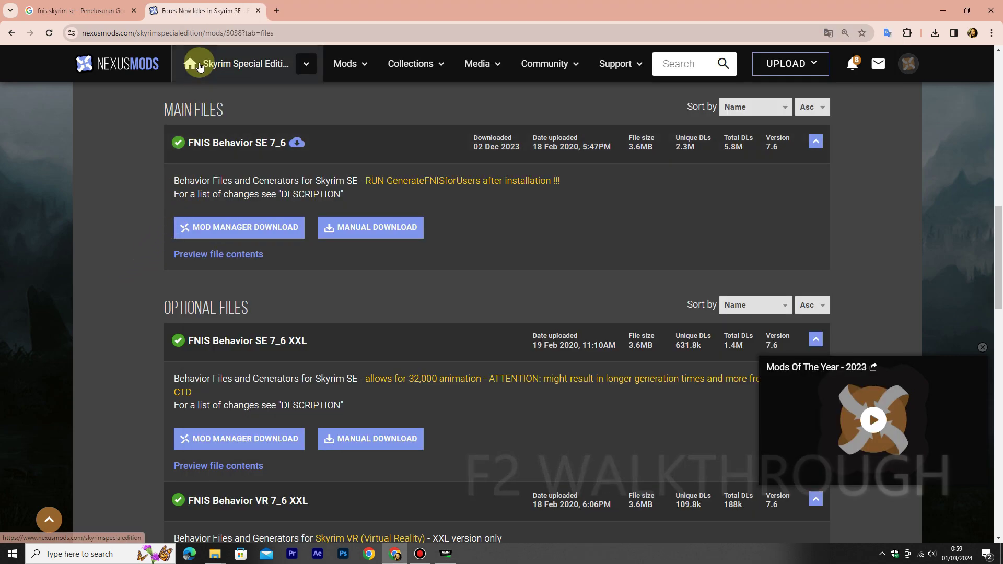
pyautogui.click(674, 65)
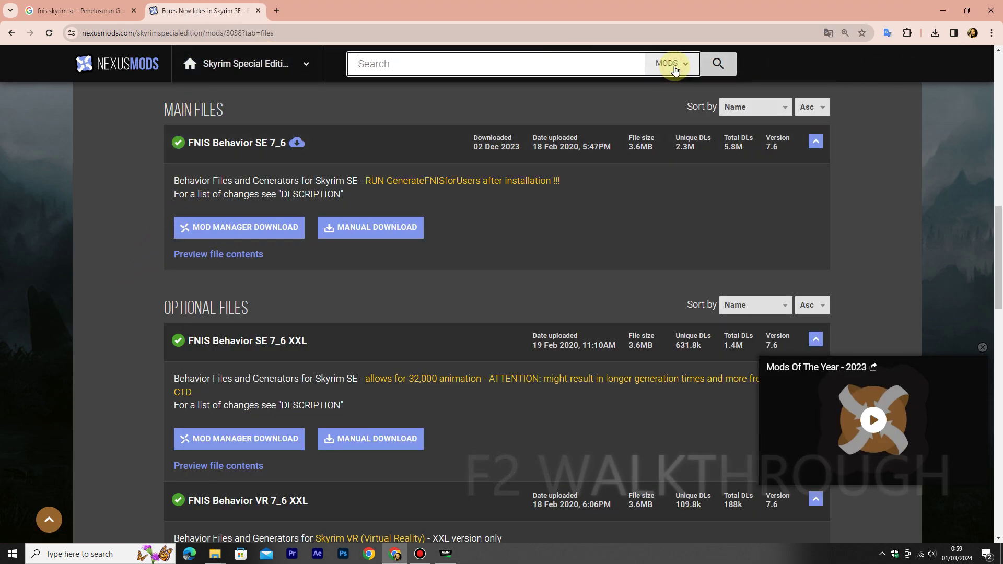
pyautogui.click(103, 5)
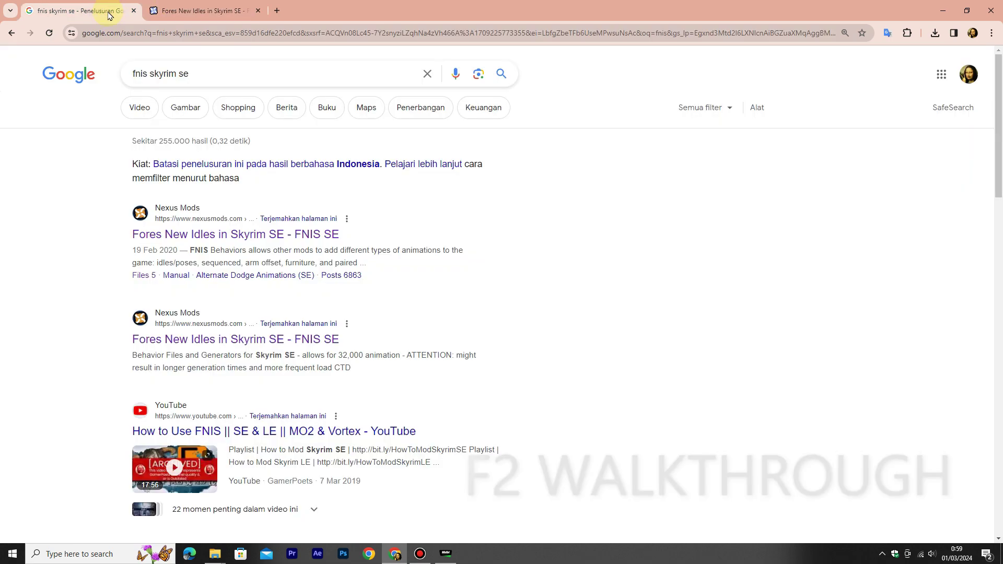
pyautogui.moveTo(197, 74); pyautogui.dragTo(89, 74)
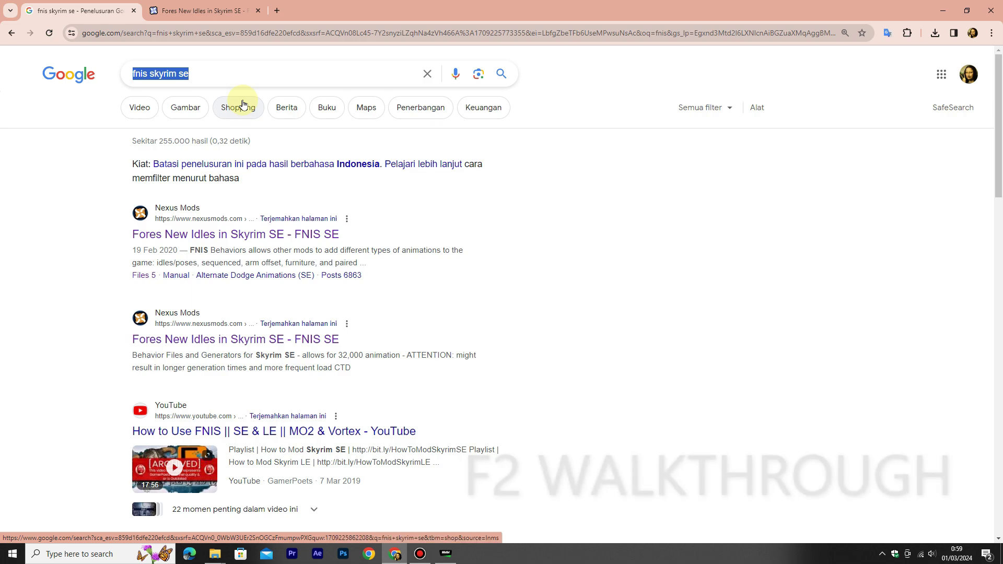
pyautogui.write('xp')
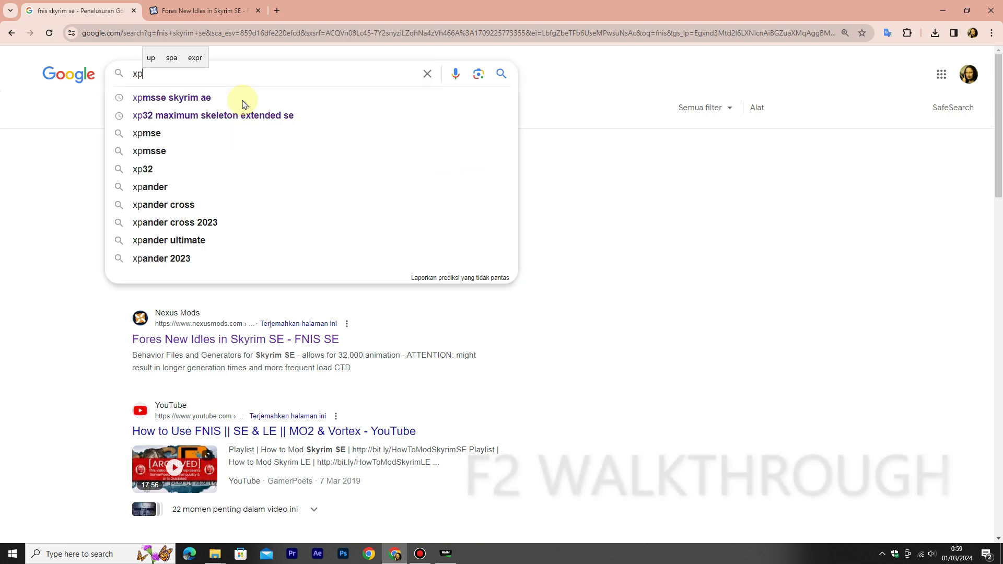
pyautogui.click(242, 117)
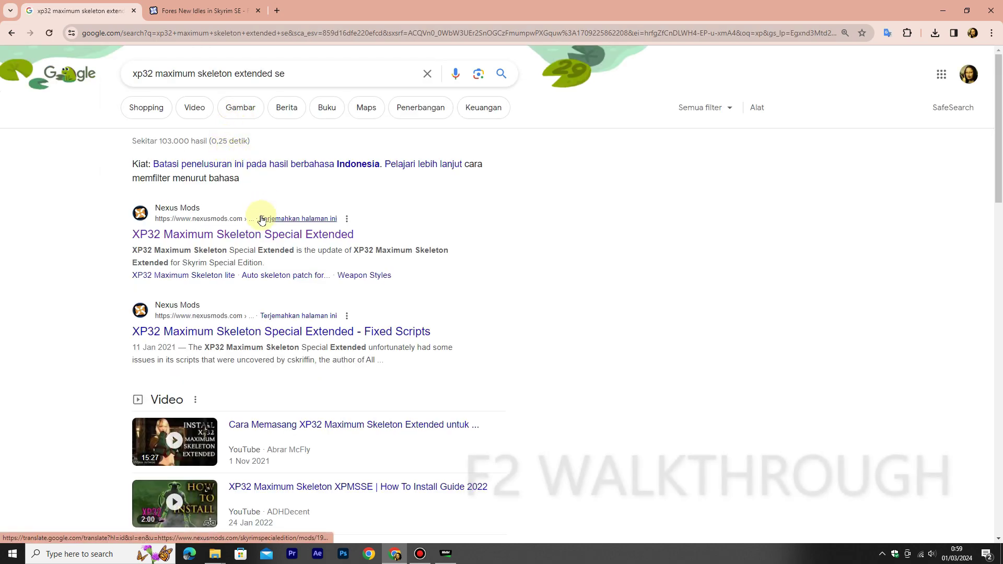
pyautogui.rightClick(262, 236)
pyautogui.click(309, 246)
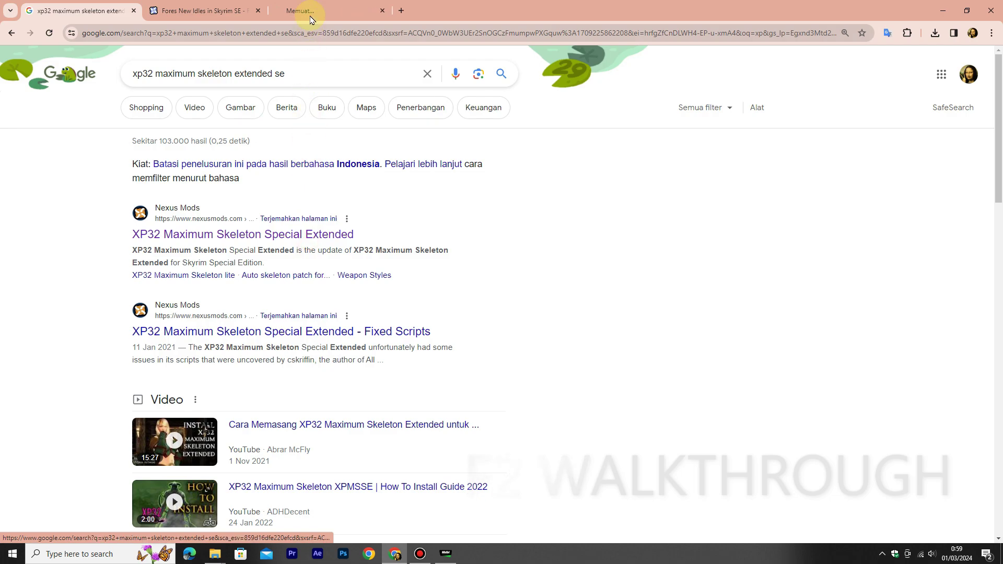
# Switch to the XP32 Maximum Skeleton Special Extended page tab and open the mod's list of downloadable files
pyautogui.click(312, 10)
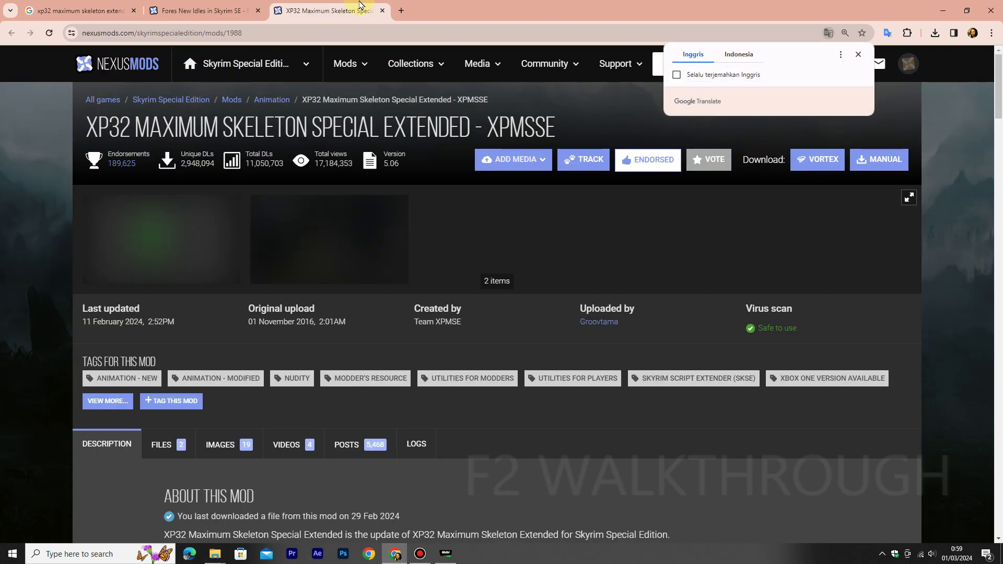
pyautogui.scroll(-3, 473, 224)
pyautogui.scroll(-1, 454, 218)
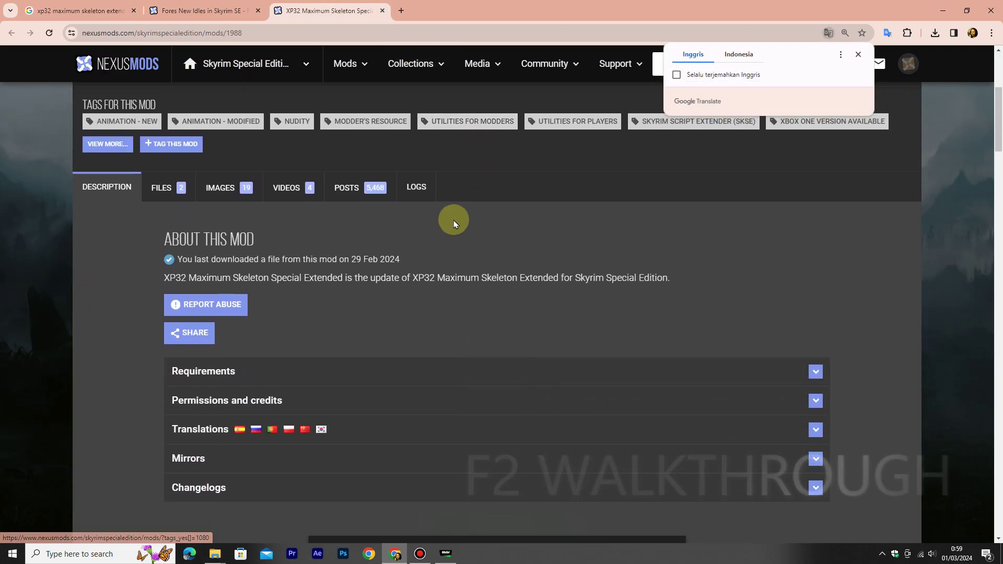
pyautogui.scroll(1, 452, 219)
pyautogui.scroll(3, 450, 220)
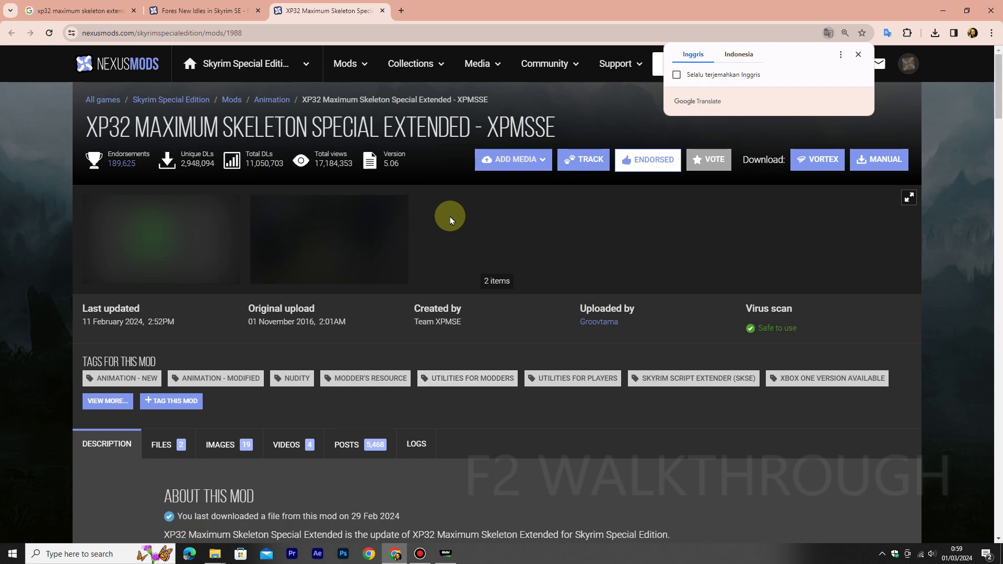
pyautogui.scroll(-3, 439, 221)
pyautogui.click(167, 287)
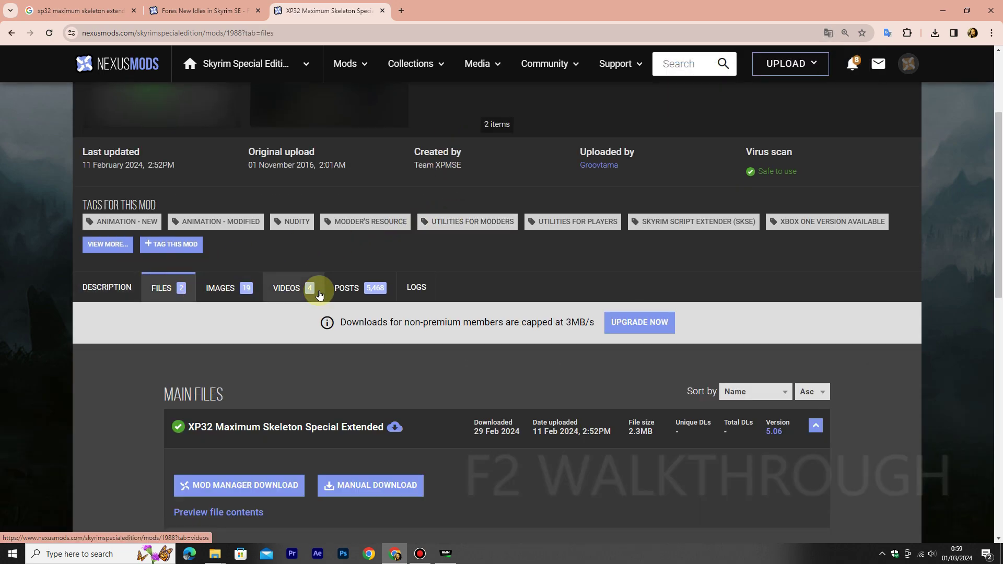
pyautogui.scroll(-3, 320, 290)
pyautogui.scroll(-3, 320, 292)
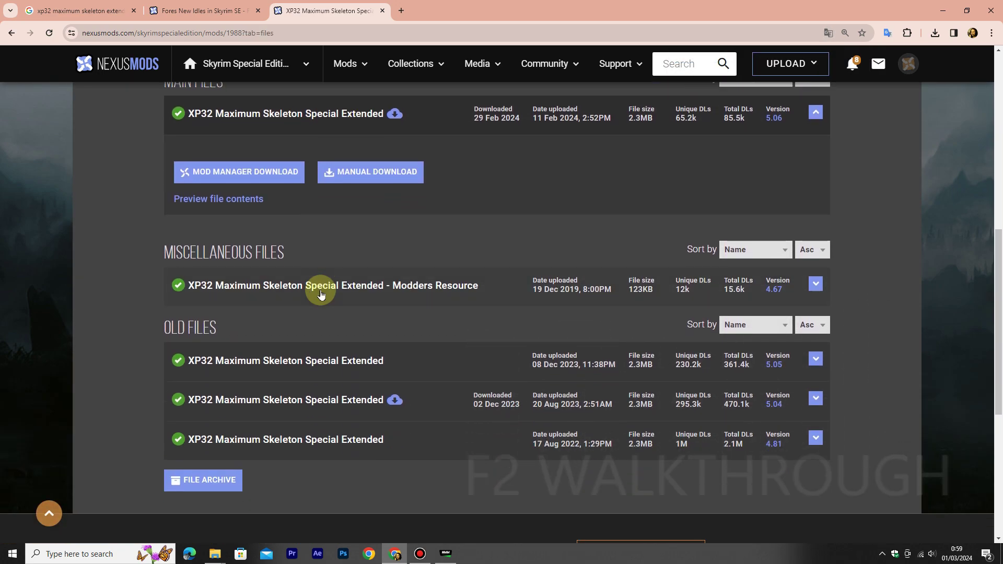
pyautogui.scroll(-1, 321, 294)
pyautogui.scroll(4, 320, 293)
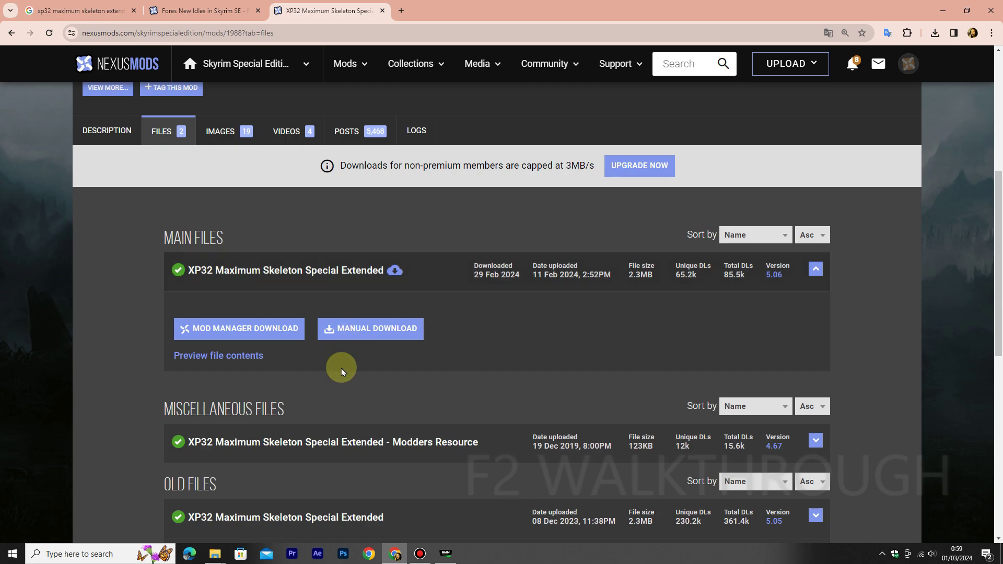
pyautogui.click(454, 538)
pyautogui.moveTo(449, 20); pyautogui.dragTo(536, 31)
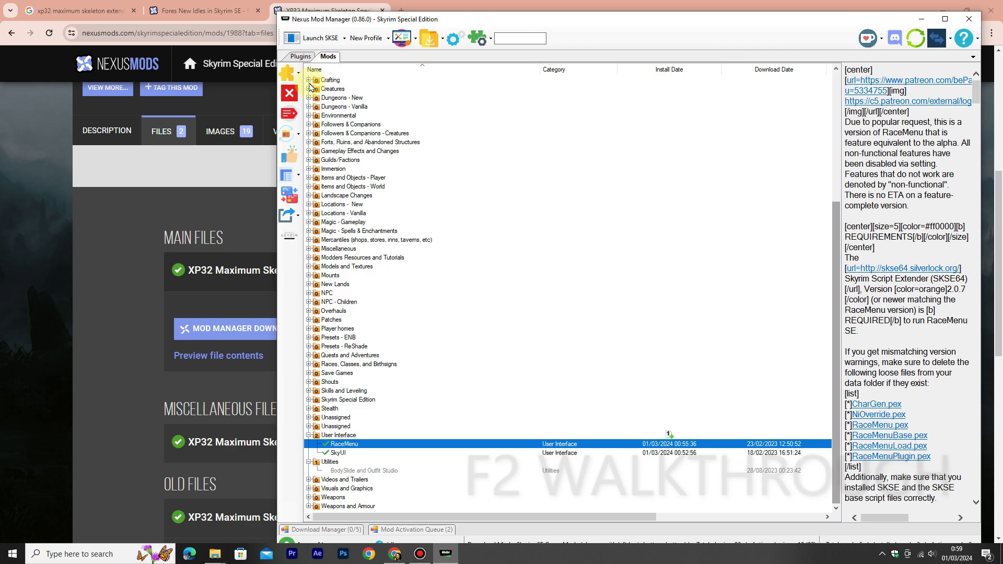
pyautogui.click(299, 73)
pyautogui.click(329, 73)
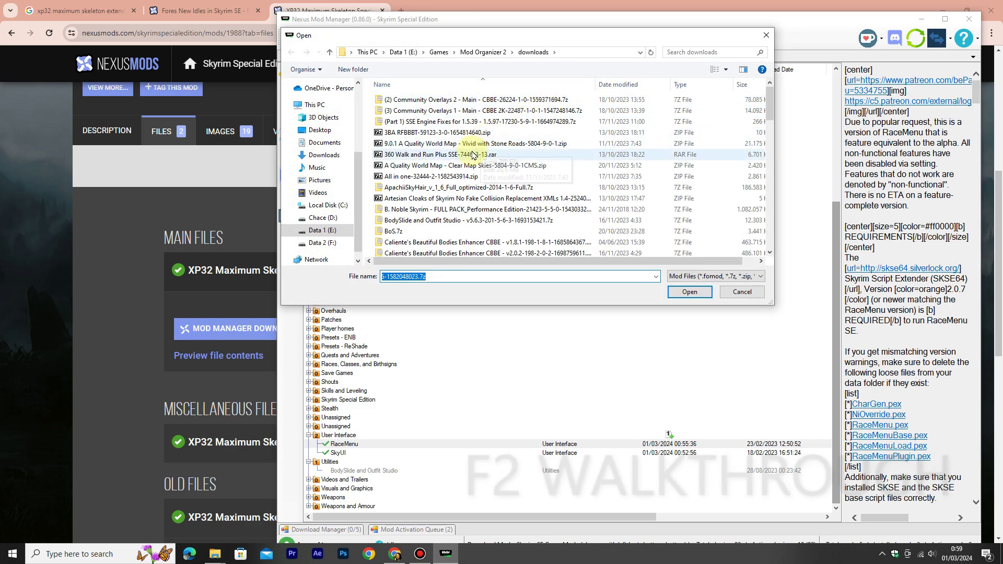
pyautogui.scroll(-3, 473, 155)
pyautogui.scroll(-5, 472, 155)
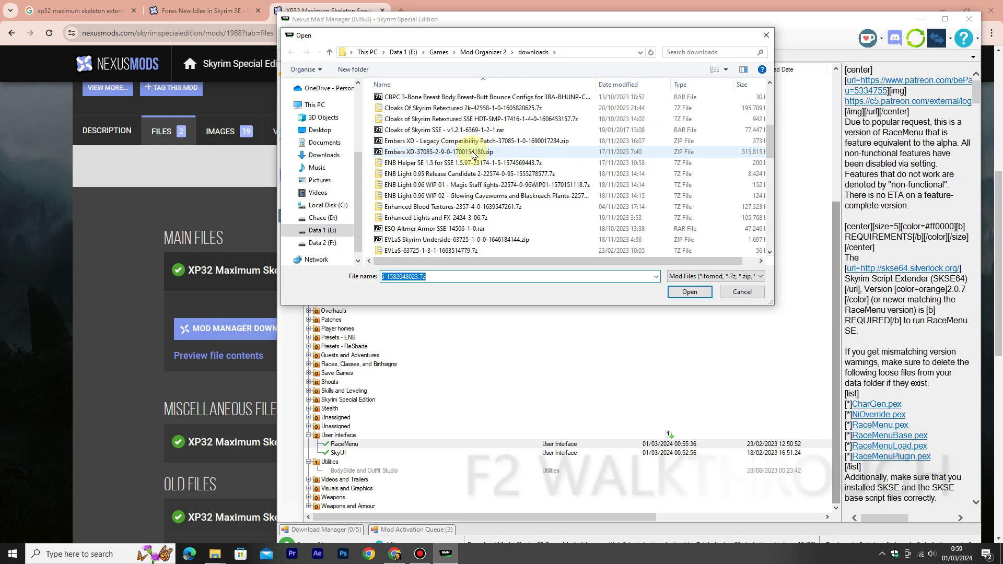
pyautogui.scroll(-4, 473, 163)
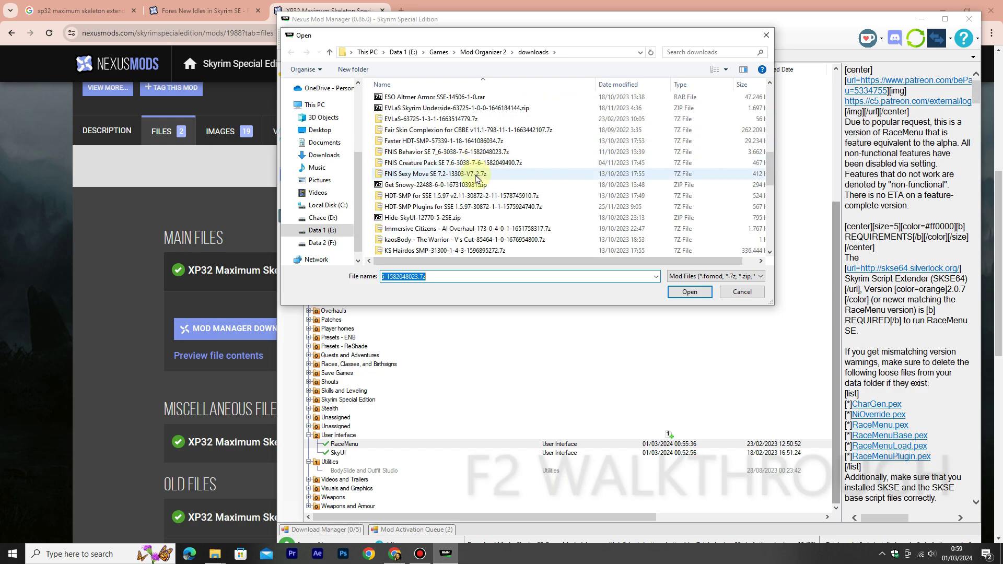
pyautogui.scroll(-9, 480, 185)
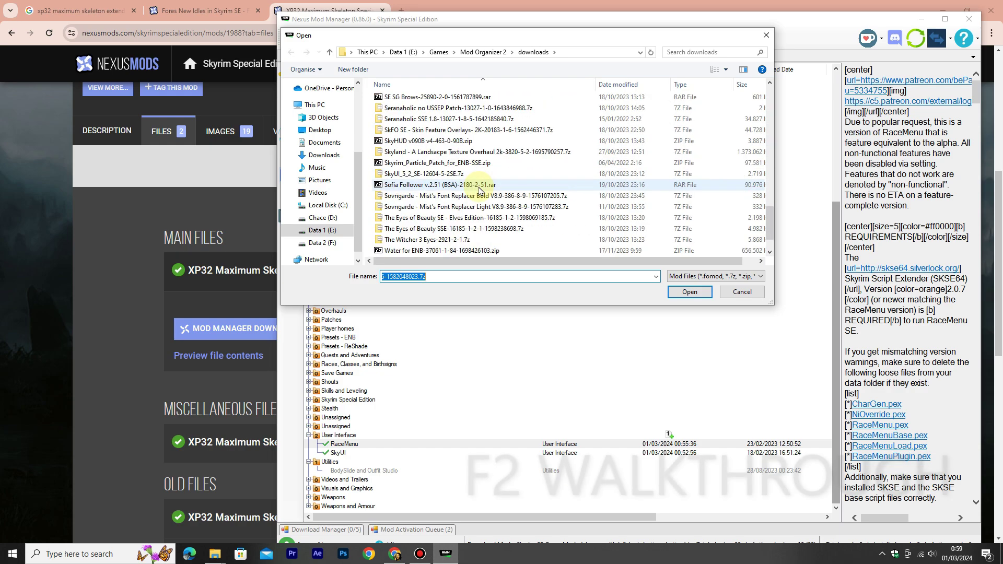
pyautogui.click(480, 239)
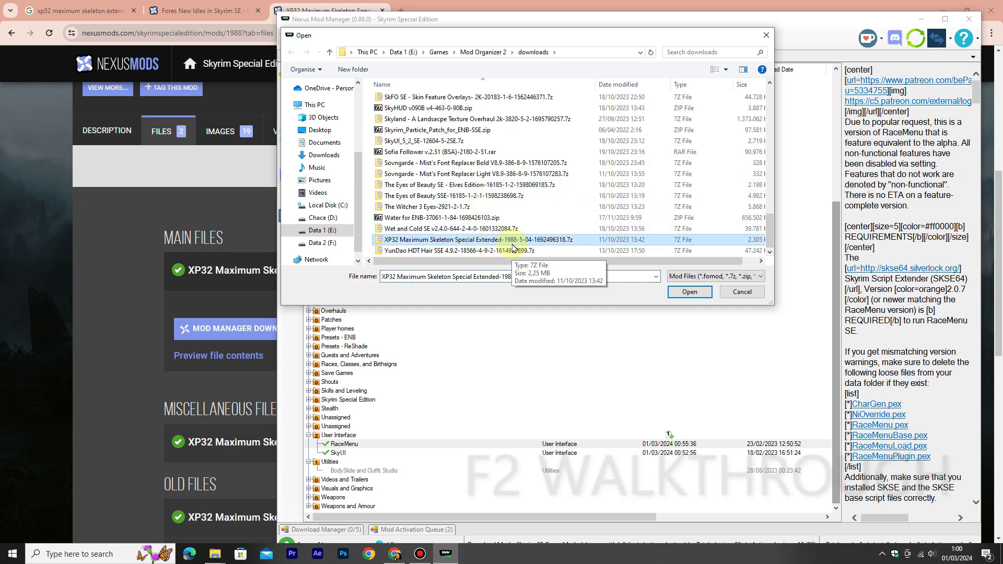
# Switch to Chrome and send the XP32 Maximum Skeleton Special Extended 5.06 main file to Nexus Mod Manager using the slow mod manager download
pyautogui.click(147, 247)
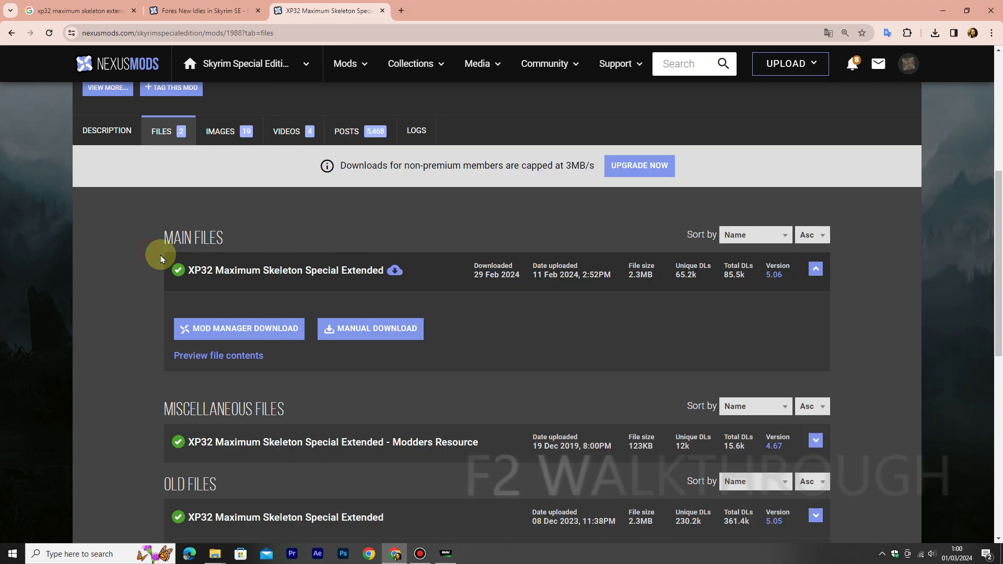
pyautogui.scroll(-3, 357, 293)
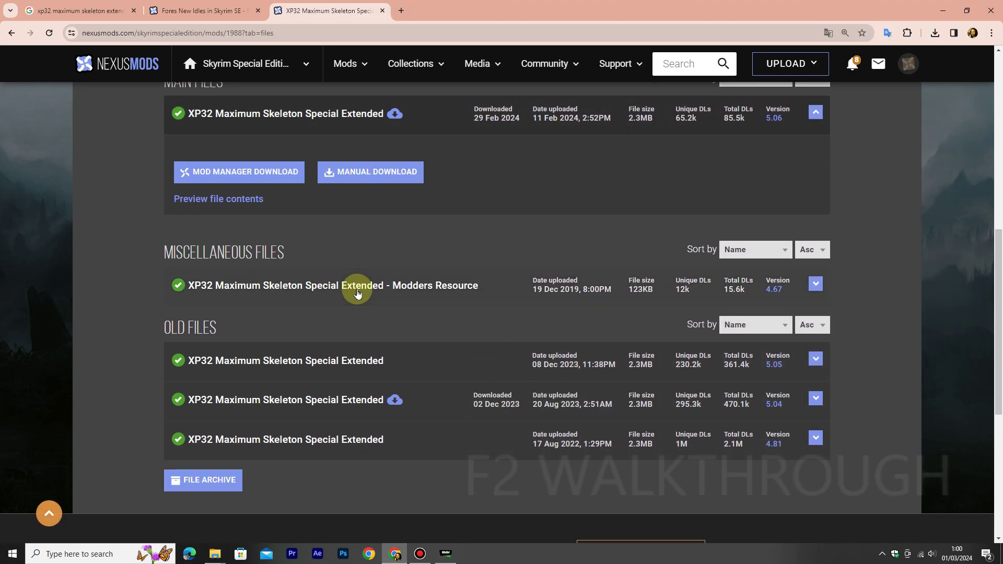
pyautogui.scroll(-2, 357, 293)
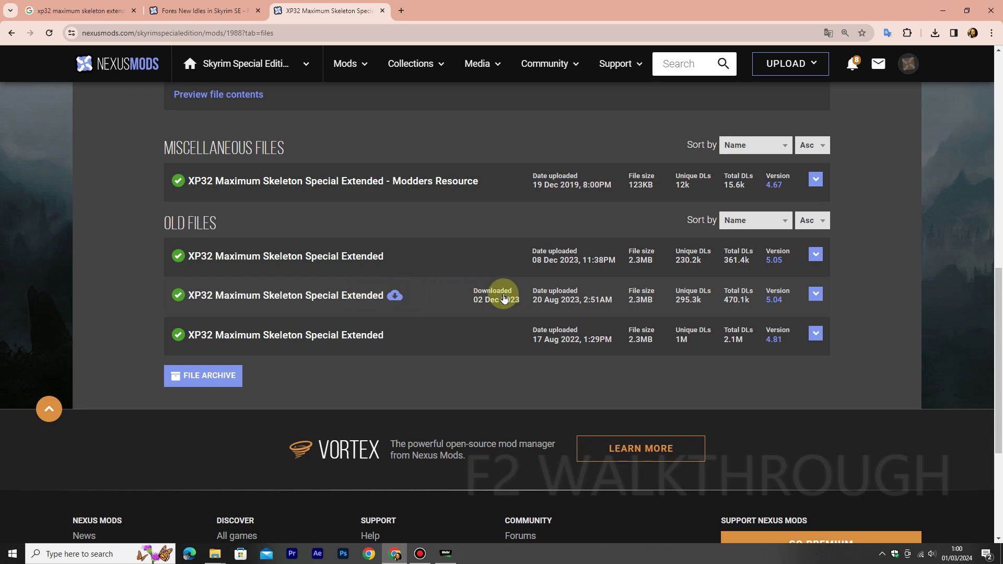
pyautogui.scroll(5, 502, 298)
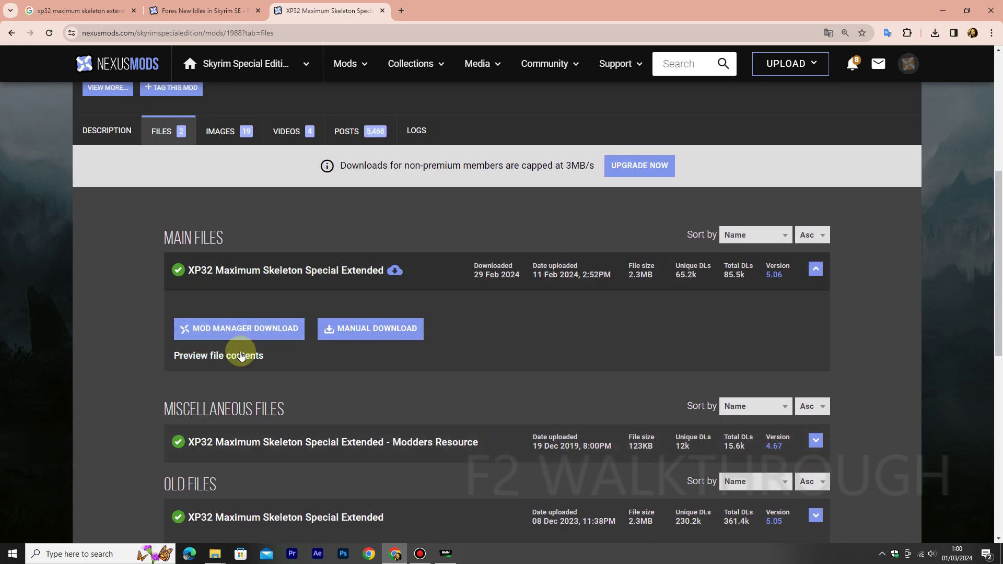
pyautogui.click(251, 331)
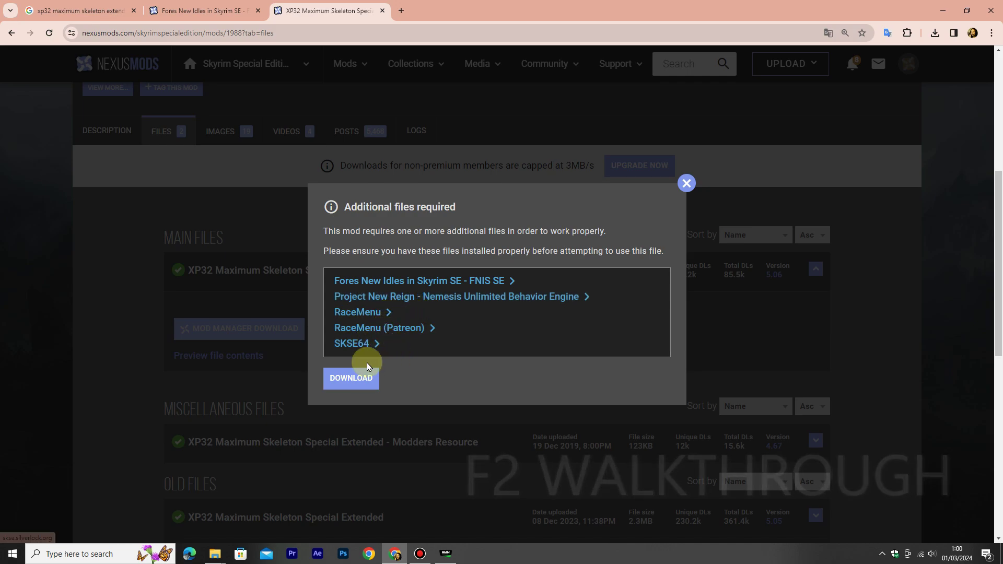
pyautogui.click(359, 379)
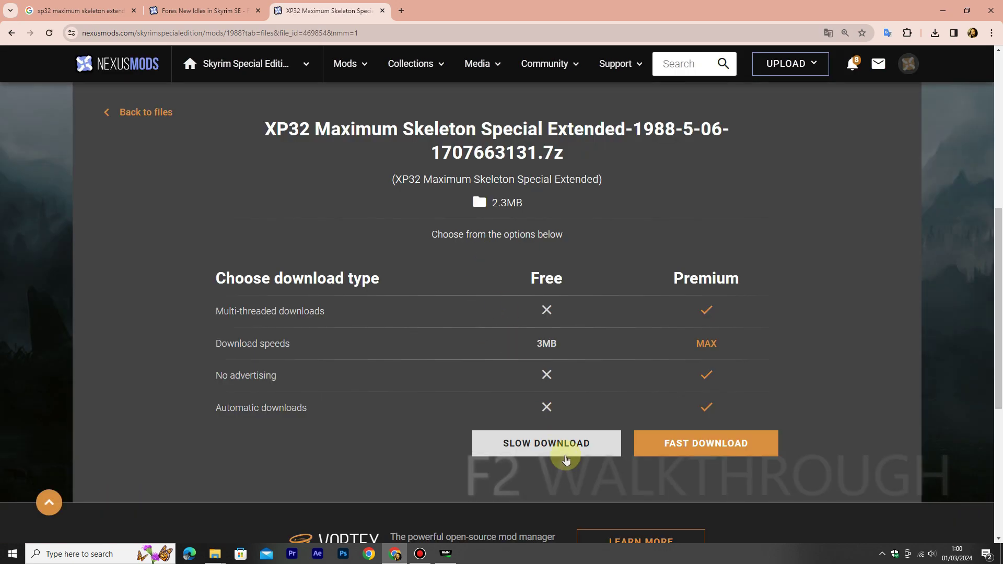
pyautogui.click(565, 457)
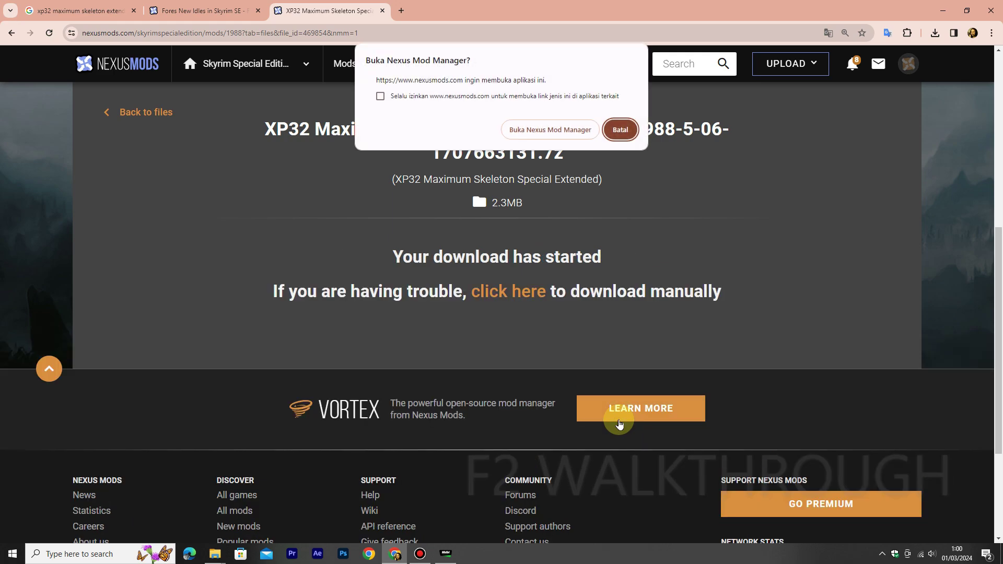
pyautogui.click(533, 129)
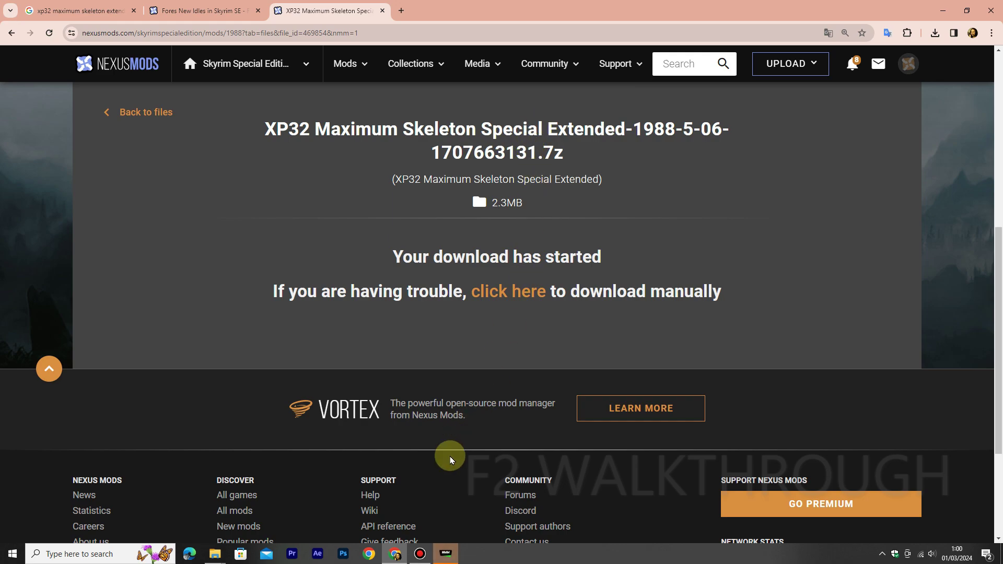
# Switch to Nexus Mod Manager, cancel the pending file selection, and select the XP32 Maximum Skeleton Special Extended mod in the Animation category
pyautogui.click(445, 554)
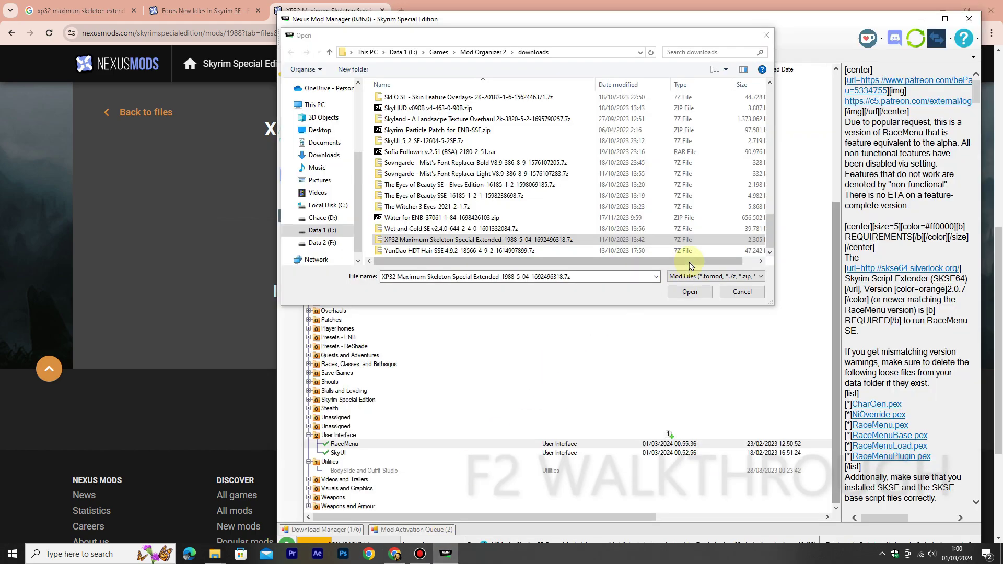
pyautogui.click(738, 293)
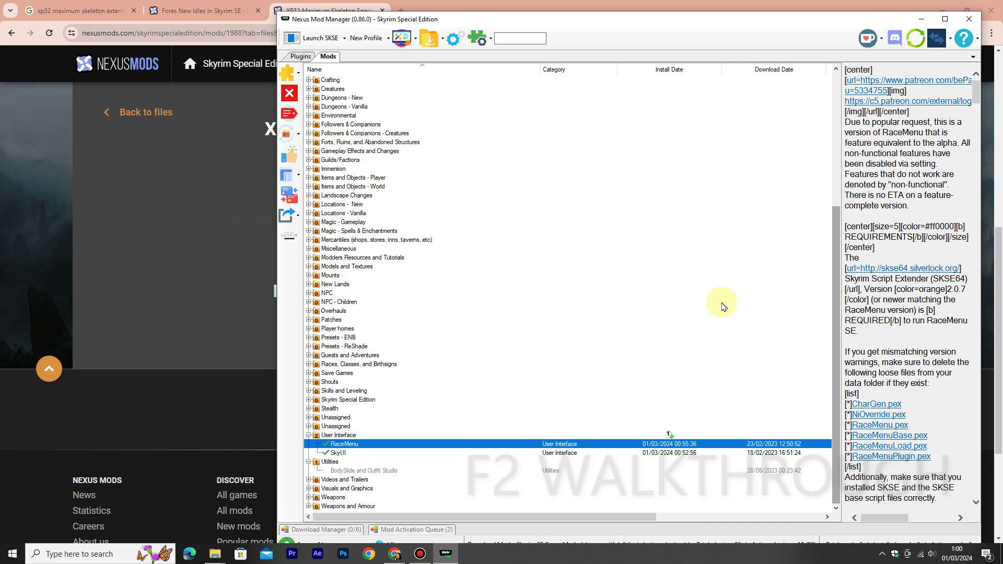
pyautogui.scroll(8, 722, 307)
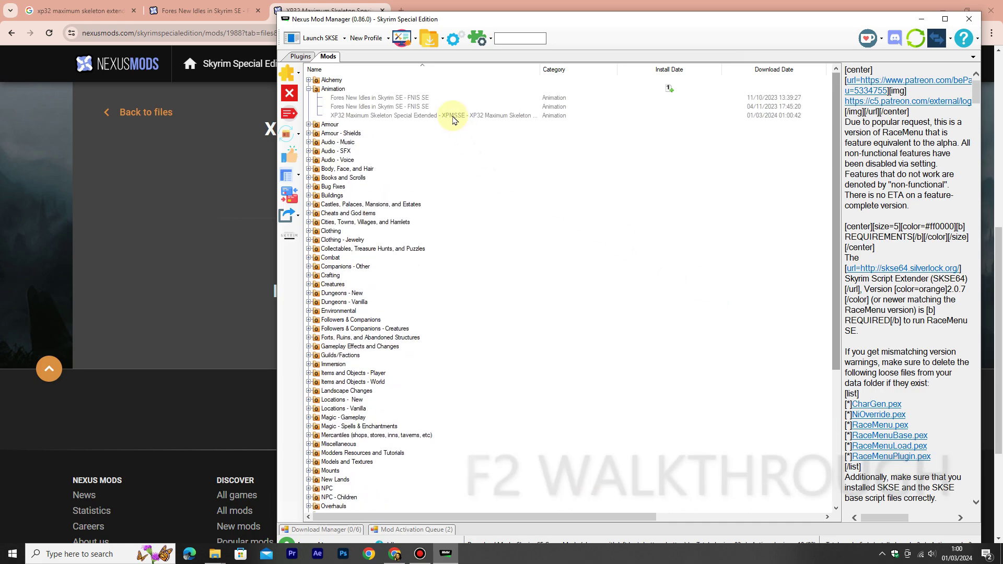
pyautogui.click(452, 116)
# Switch to Chrome and review the Nexus and off-site requirements in the XP32 mod's description, ending on the FNIS page
pyautogui.click(190, 173)
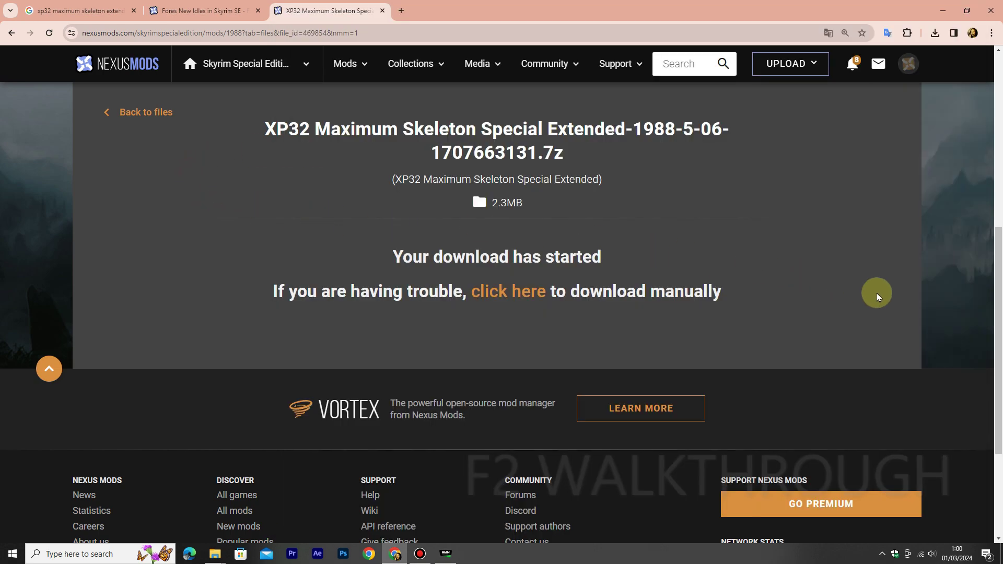
pyautogui.moveTo(998, 267); pyautogui.dragTo(997, 105)
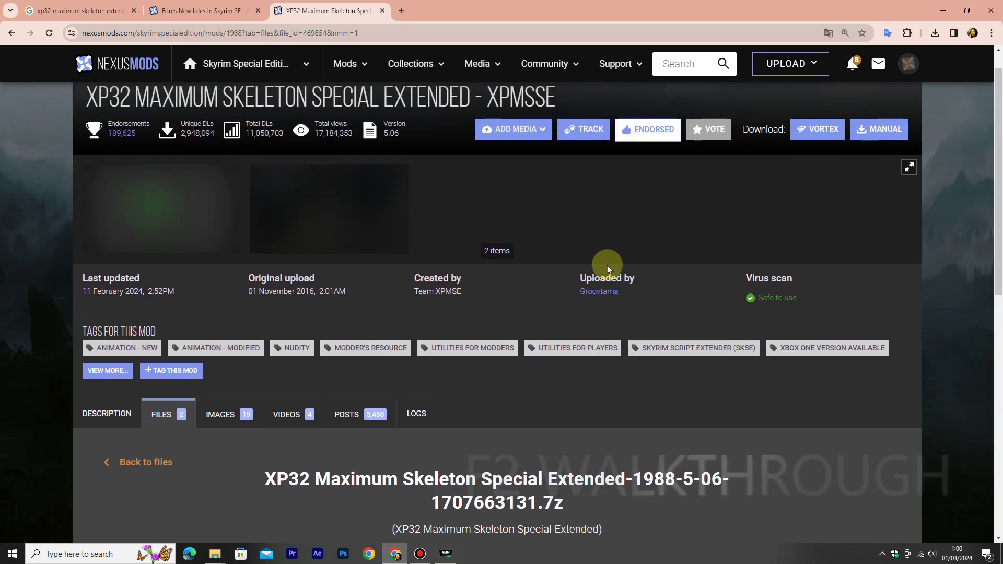
pyautogui.click(128, 411)
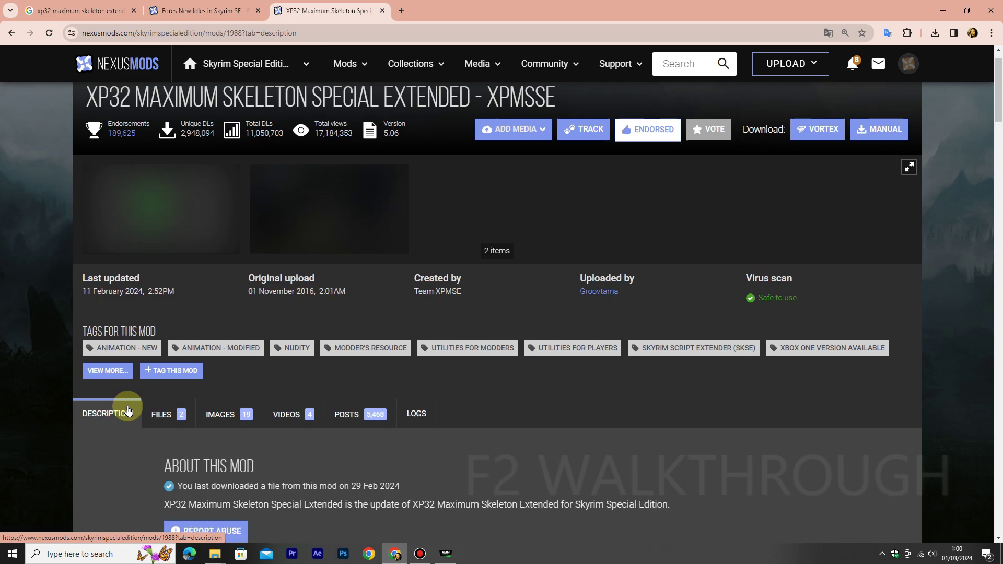
pyautogui.scroll(-5, 128, 411)
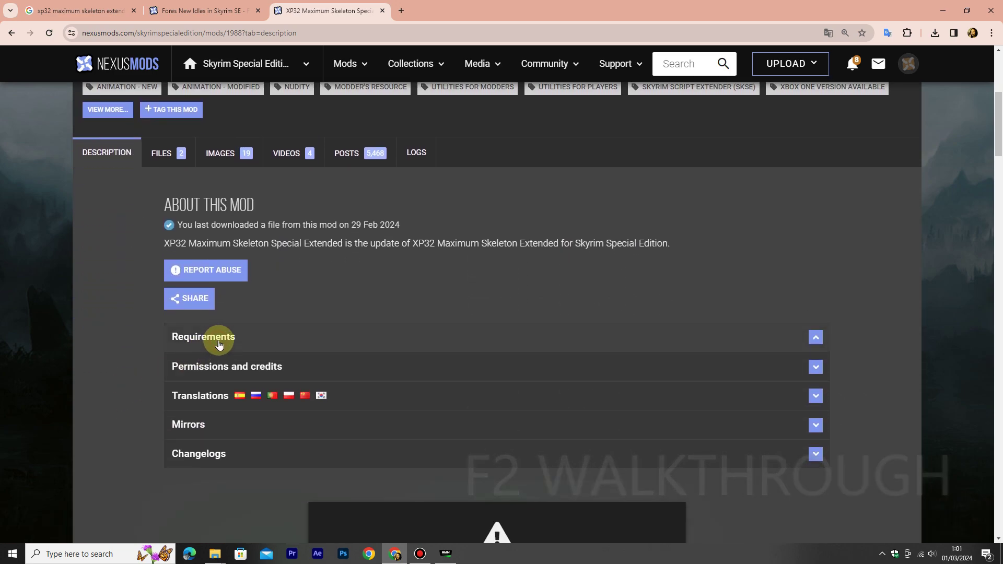
pyautogui.scroll(-2, 229, 337)
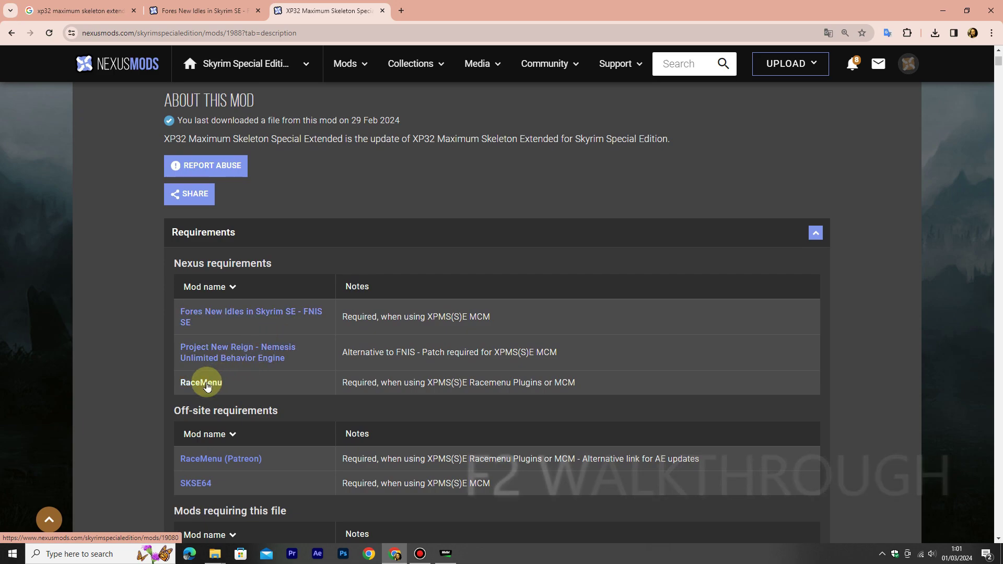
pyautogui.scroll(-1, 217, 463)
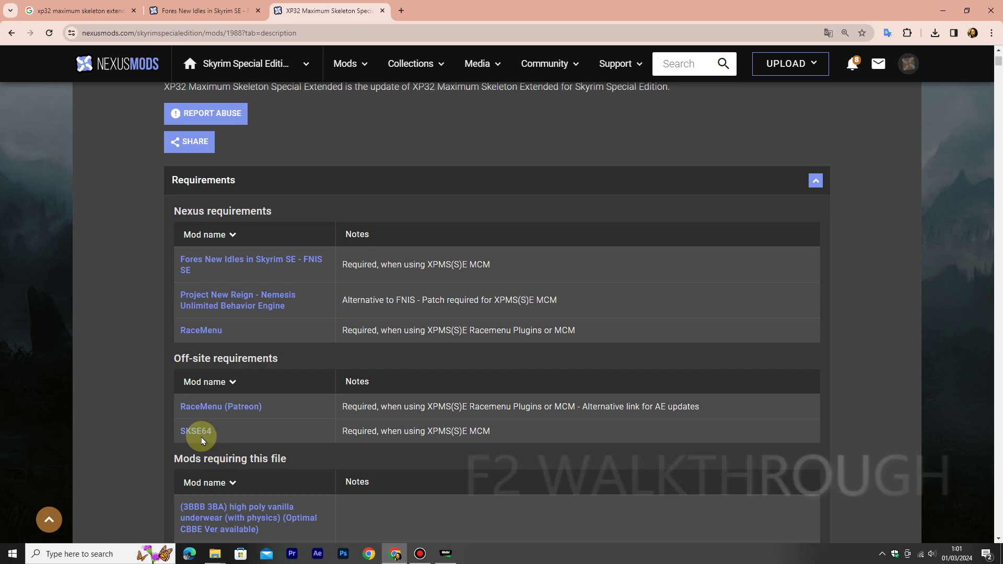
pyautogui.scroll(-1, 198, 425)
pyautogui.scroll(-5, 198, 426)
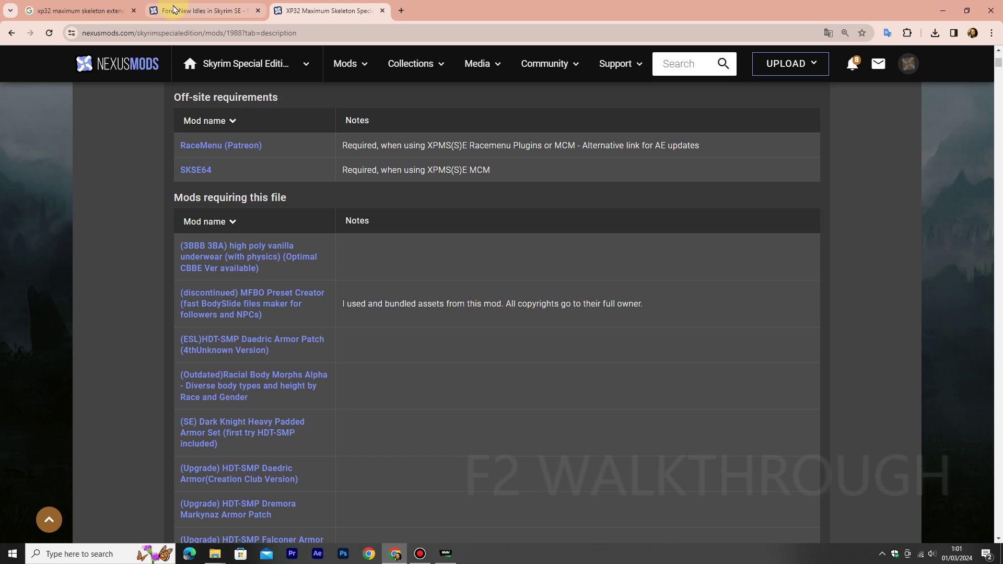
pyautogui.click(173, 9)
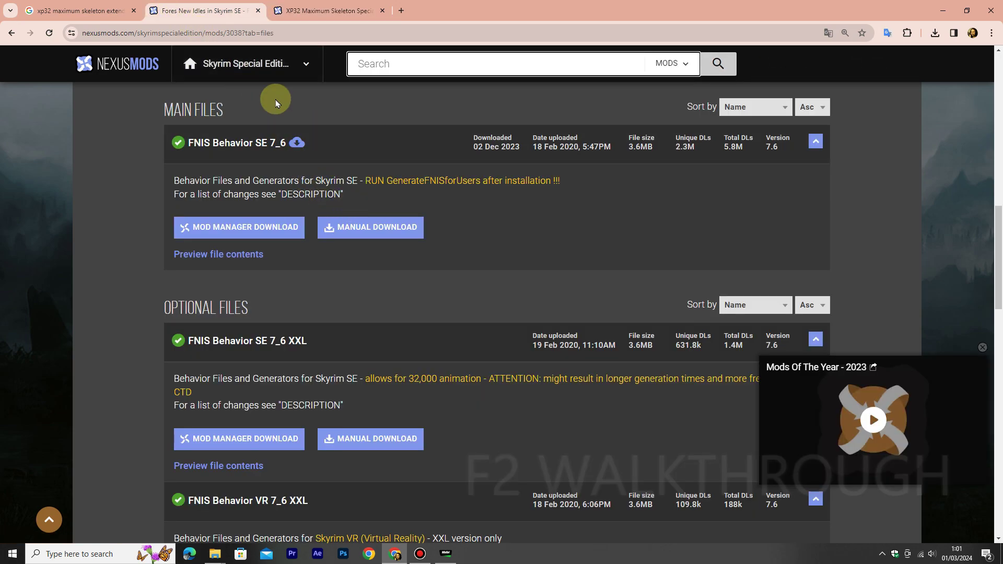
# Switch to Nexus Mod Manager and activate the BodySlide and Outfit Studio mod in the Utilities category
pyautogui.click(448, 557)
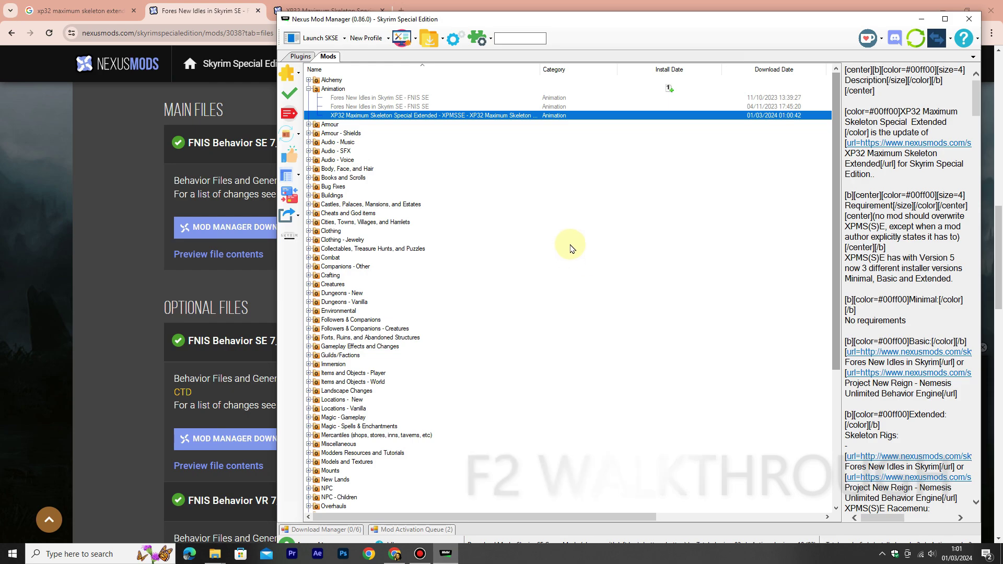
pyautogui.scroll(-6, 564, 251)
pyautogui.scroll(-1, 559, 254)
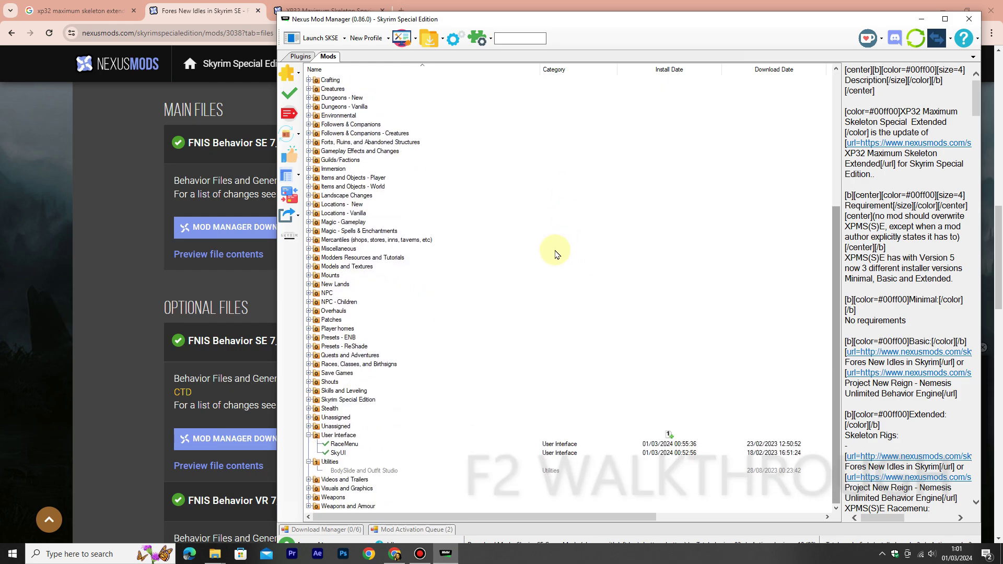
pyautogui.click(366, 470)
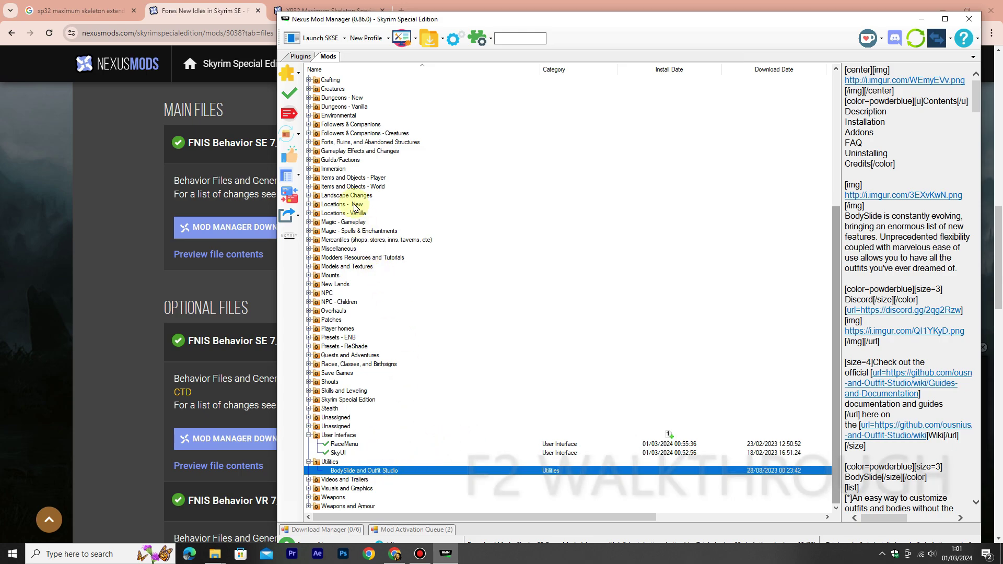
pyautogui.click(290, 95)
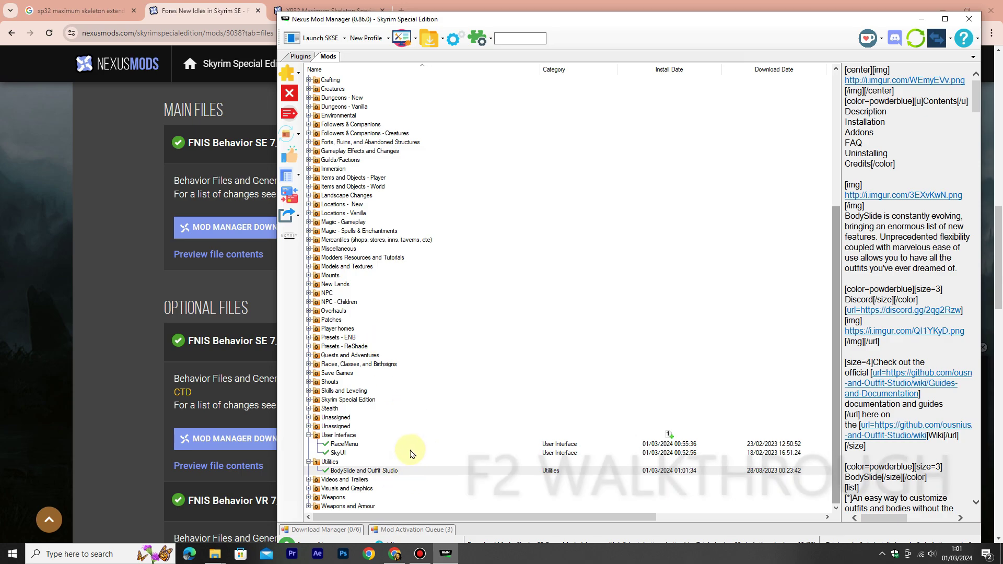
# Install and activate the FNIS Behavior SE 7.6 and FNIS Creature Pack SE 7.6 mods in the Animation category
pyautogui.scroll(8, 427, 447)
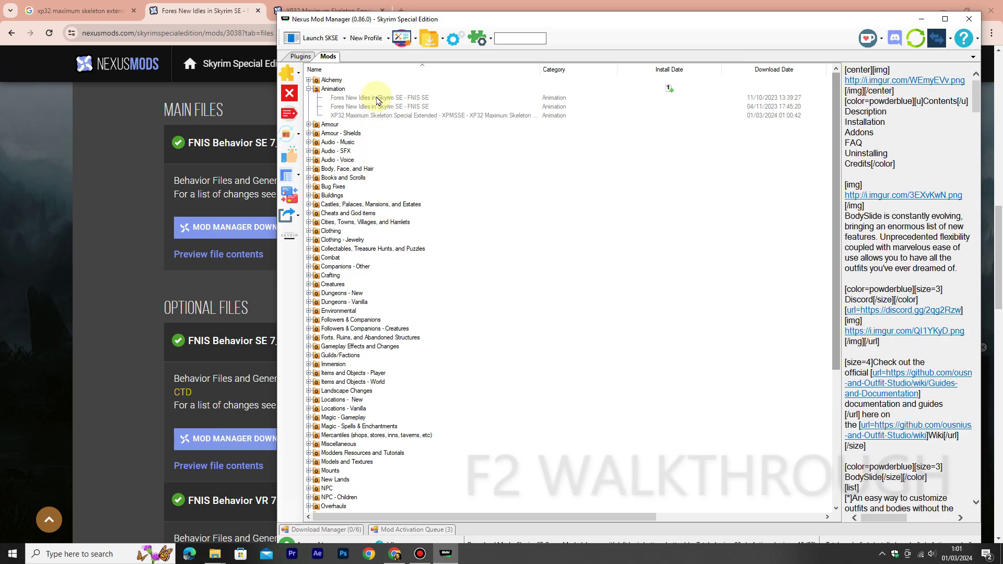
pyautogui.click(377, 99)
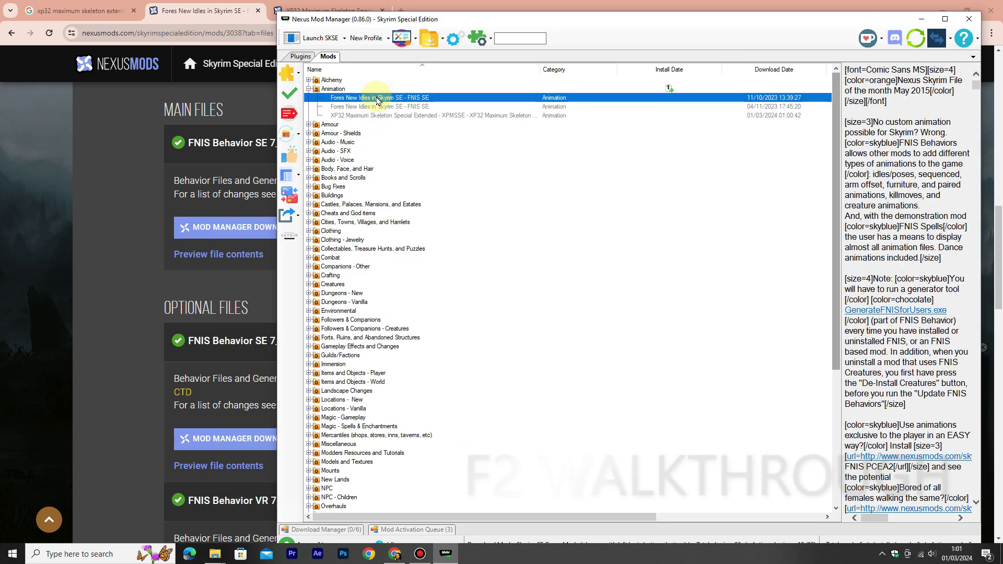
pyautogui.rightClick(378, 98)
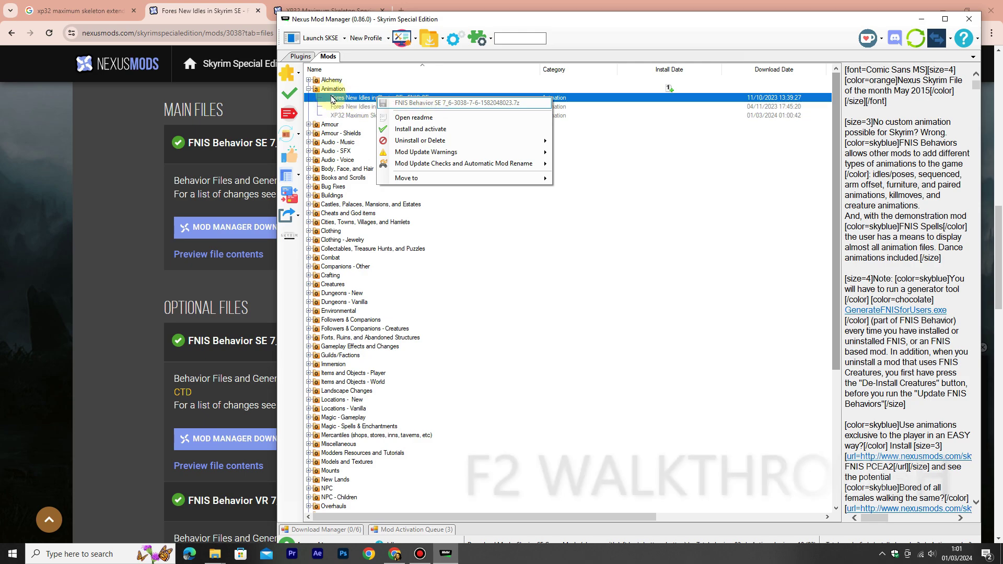
pyautogui.click(292, 95)
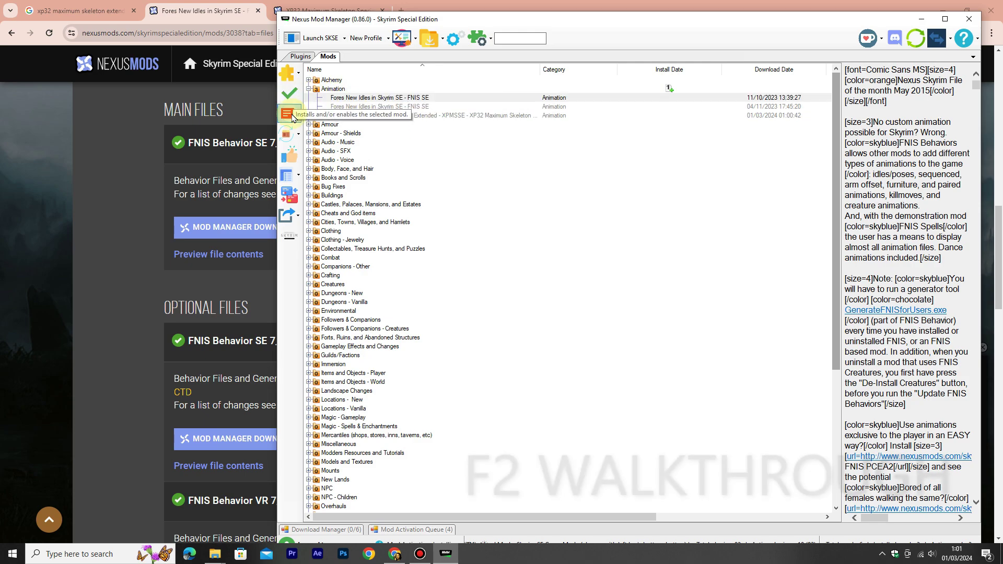
pyautogui.rightClick(382, 108)
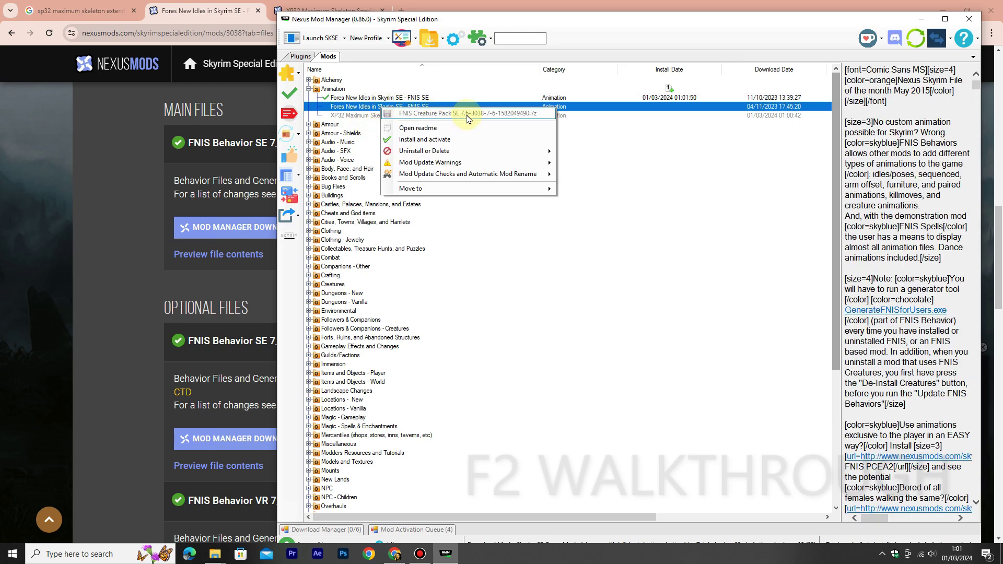
pyautogui.click(289, 94)
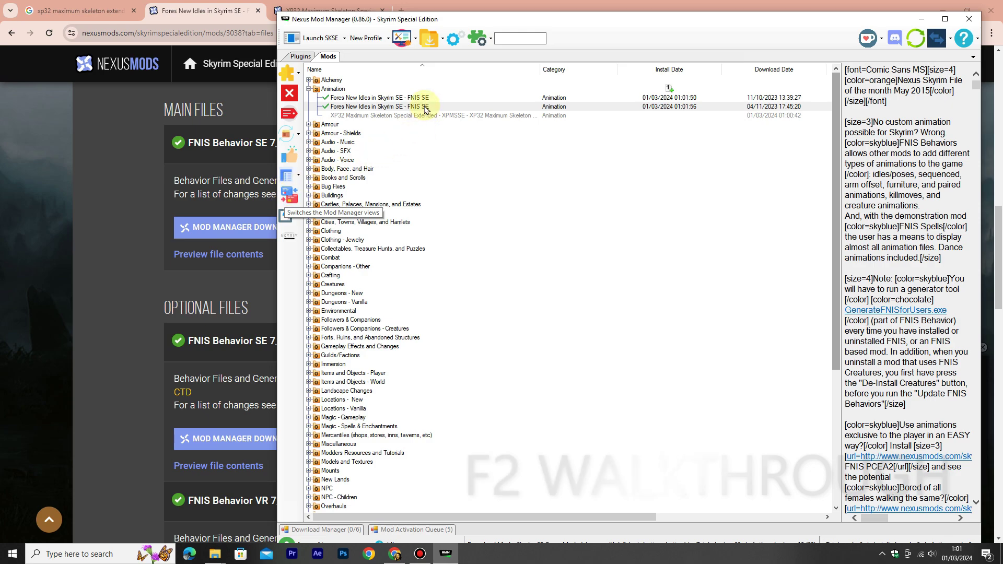
# Open the game's TES - Skyrim - Anniversary Edition folder in File Explorer from the mod manager
pyautogui.scroll(-3, 457, 316)
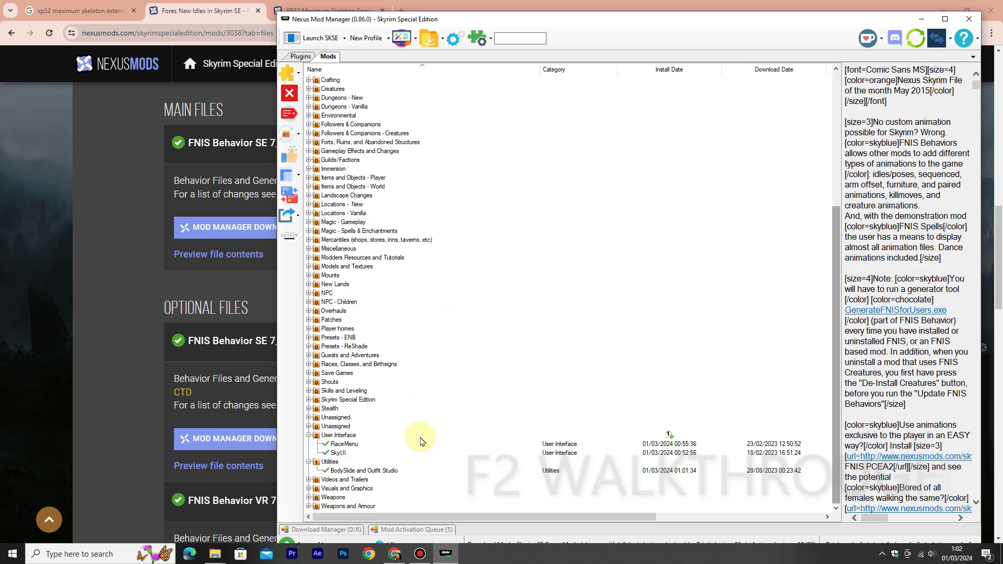
pyautogui.click(434, 40)
pyautogui.click(454, 69)
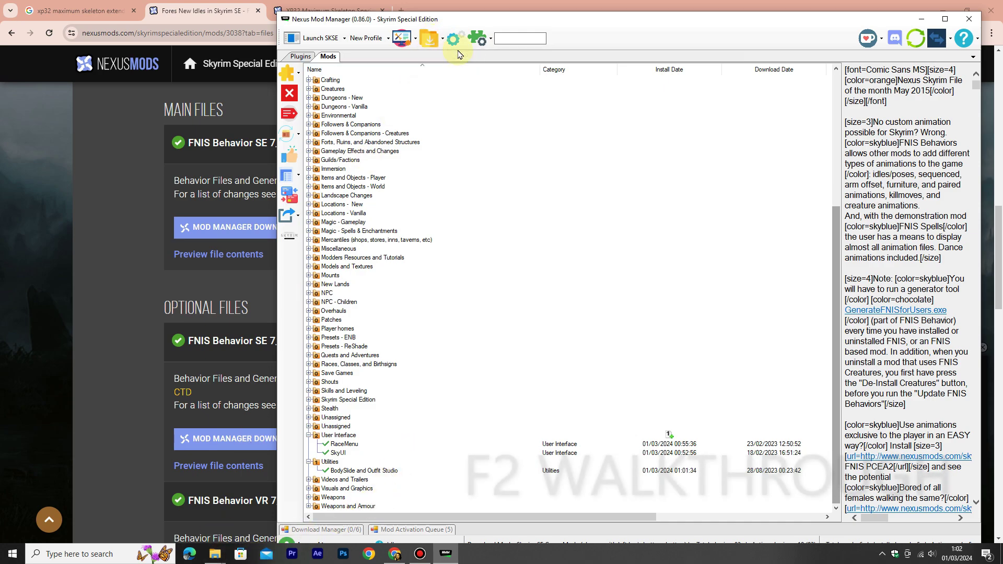
pyautogui.click(427, 38)
pyautogui.click(451, 56)
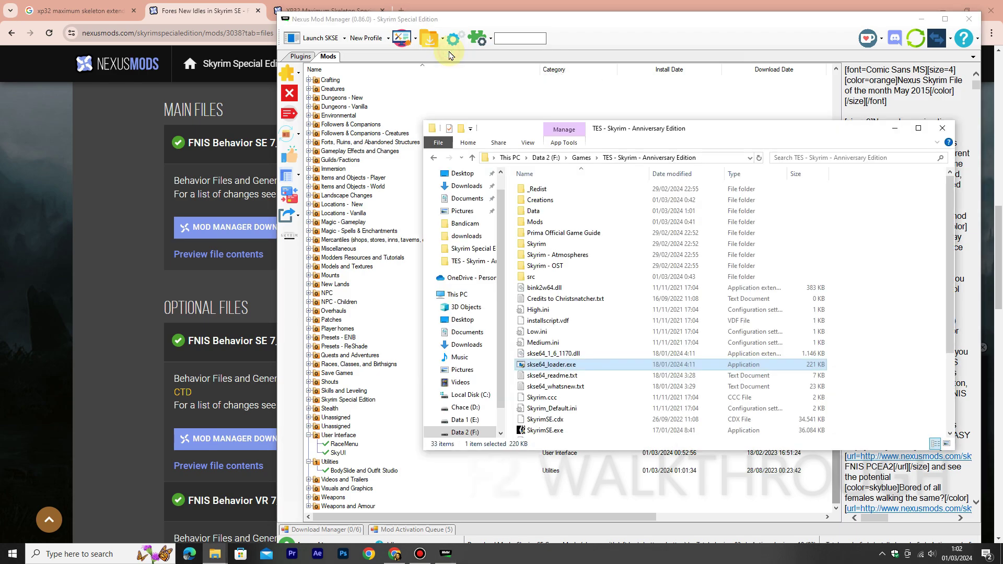
pyautogui.moveTo(727, 138); pyautogui.dragTo(754, 85)
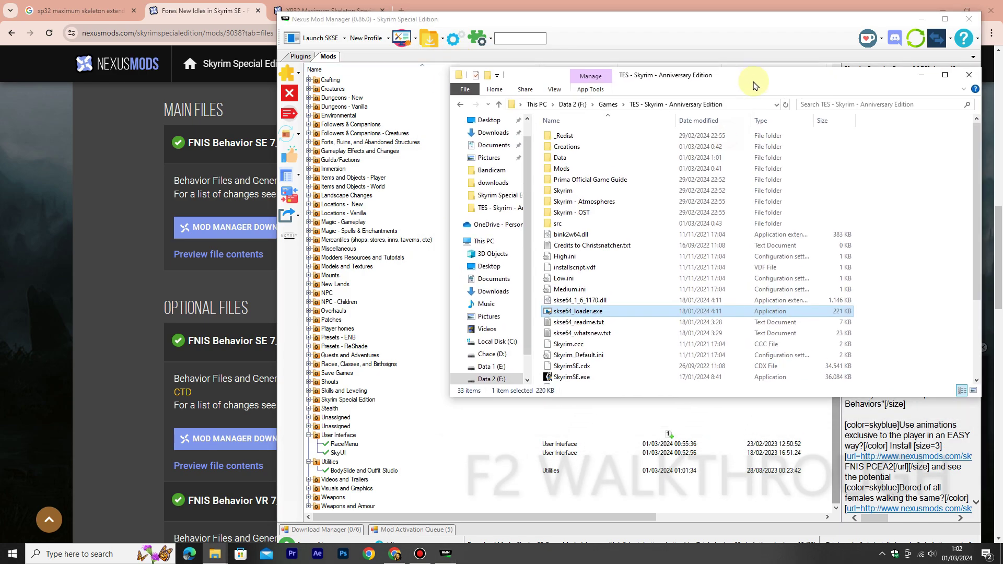
# Refresh the game folder and go to its Data\CalienteTools\BodySlide subfolder
pyautogui.rightClick(880, 269)
pyautogui.click(902, 313)
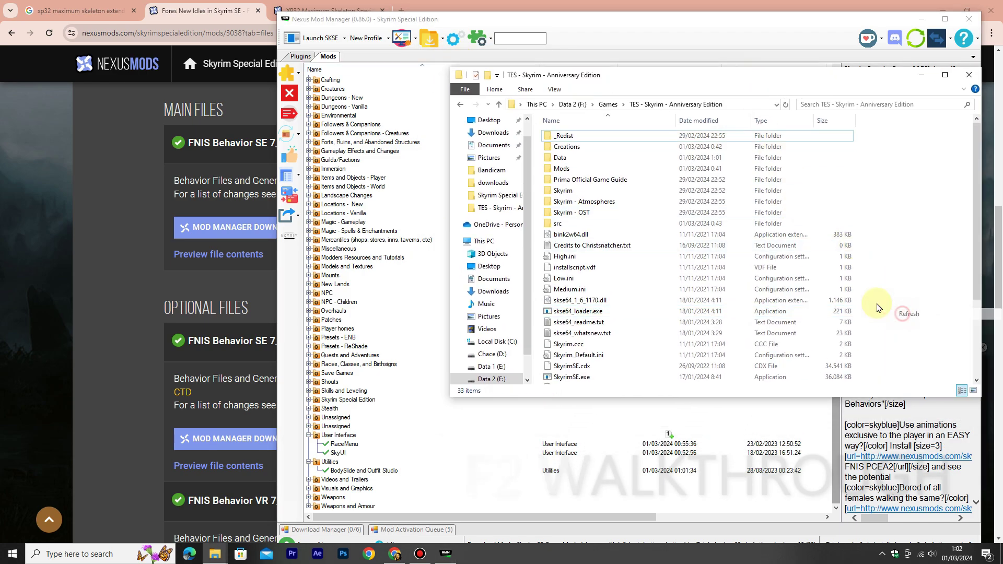
pyautogui.doubleClick(589, 158)
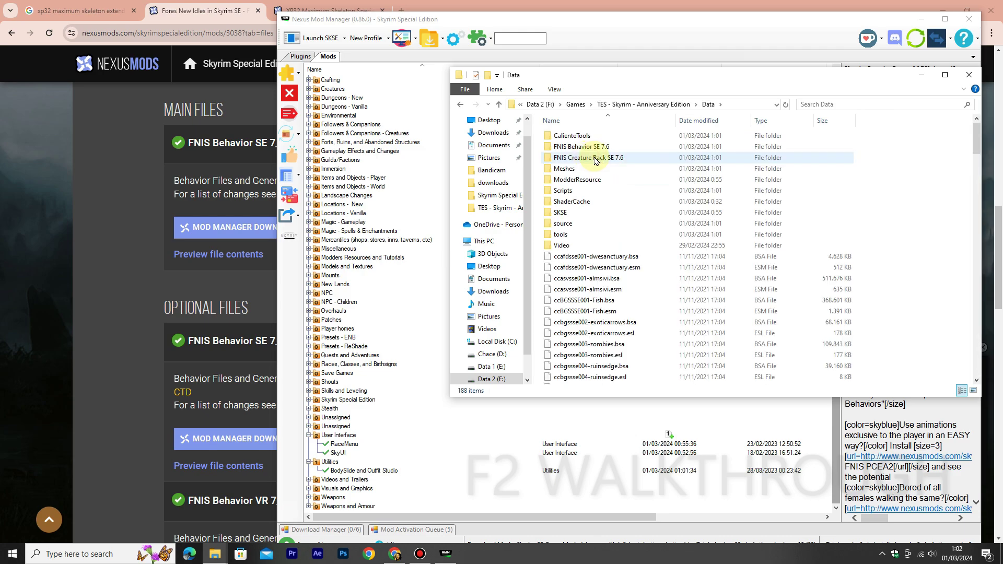
pyautogui.doubleClick(636, 135)
pyautogui.doubleClick(635, 135)
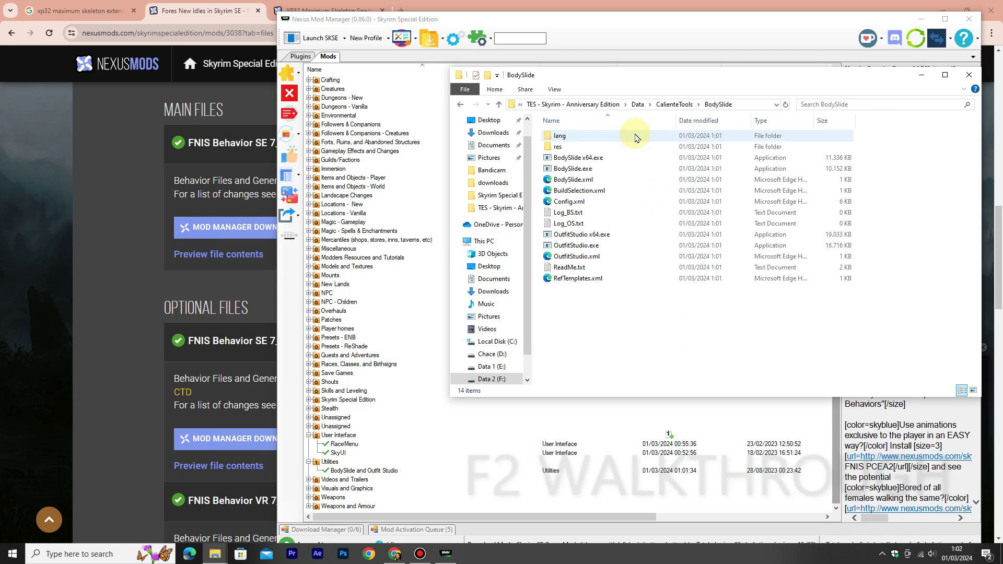
# Run BodySlide x64.exe and choose Skyrim Special Edition as the target game
pyautogui.click(630, 163)
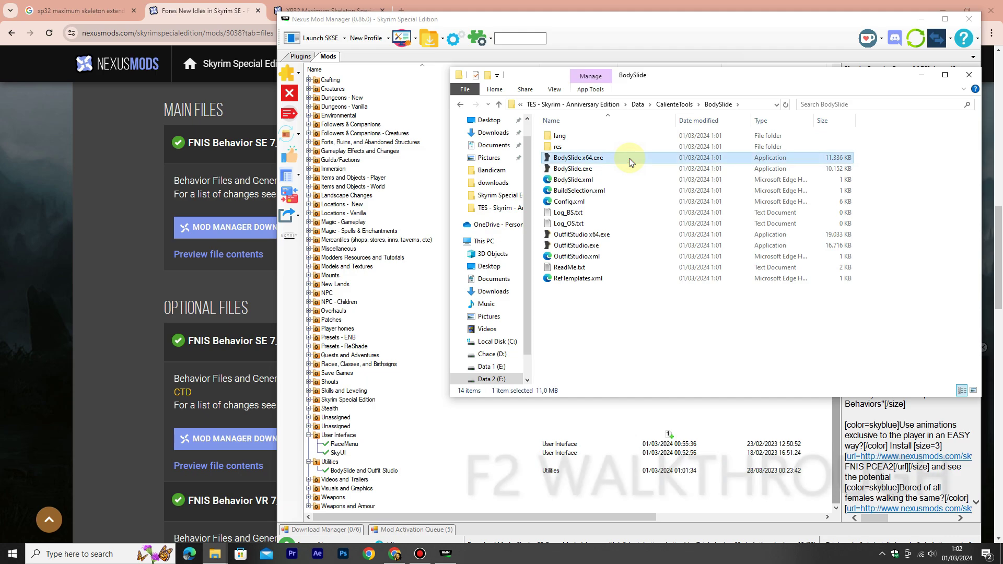
pyautogui.doubleClick(630, 162)
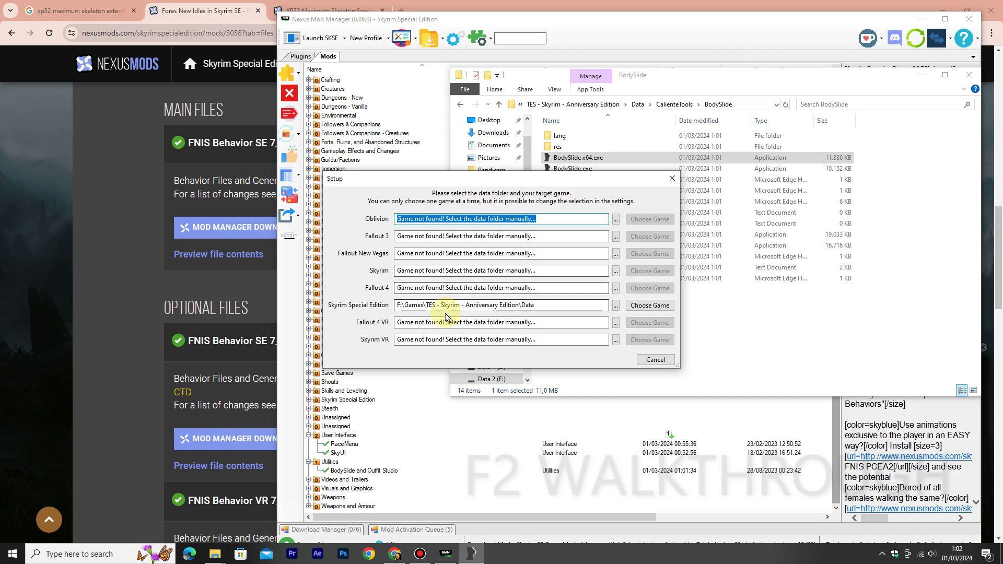
pyautogui.click(663, 306)
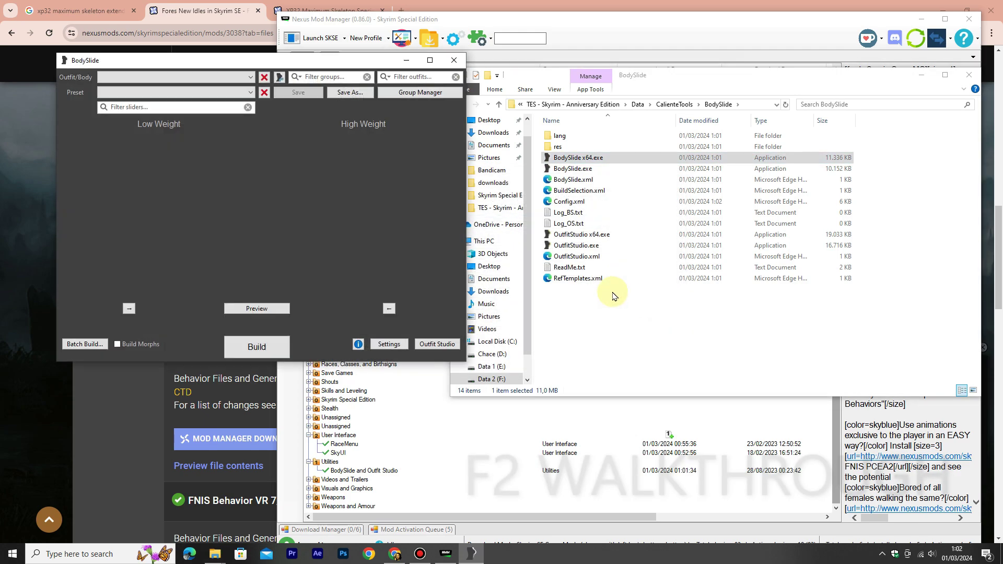
# Check the outfit and preset lists in BodySlide and close it
pyautogui.click(247, 79)
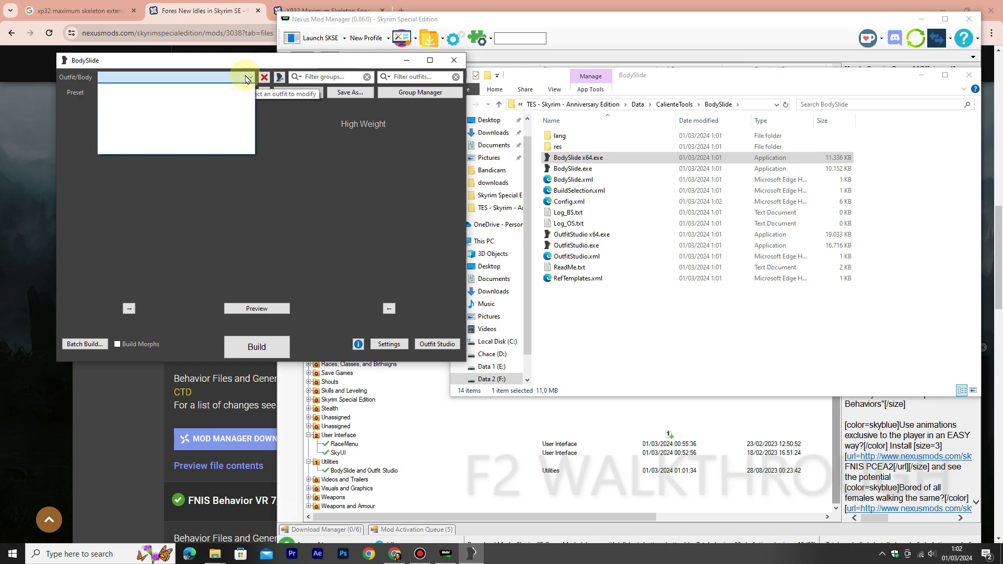
pyautogui.click(247, 78)
pyautogui.click(248, 78)
pyautogui.click(248, 78)
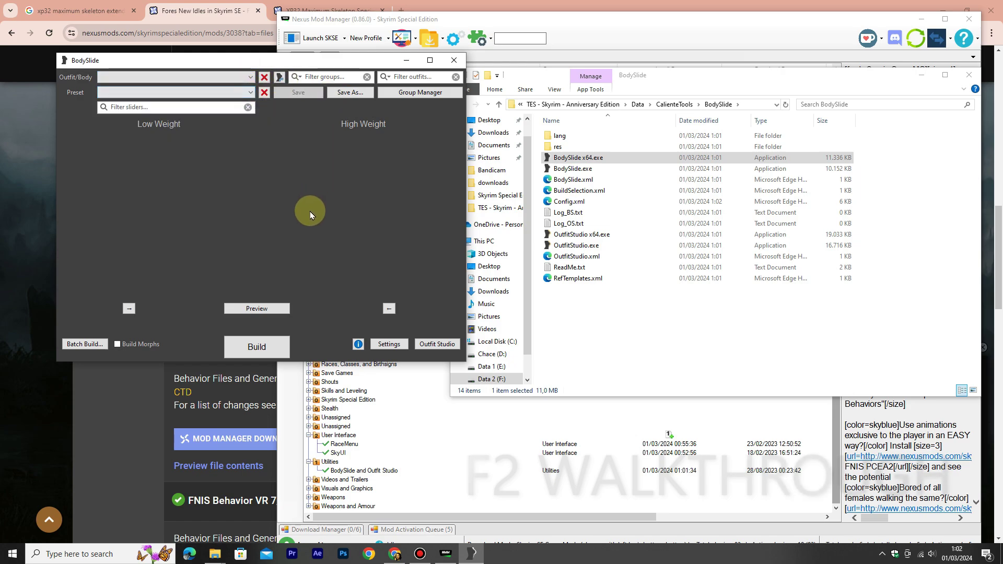
pyautogui.click(453, 60)
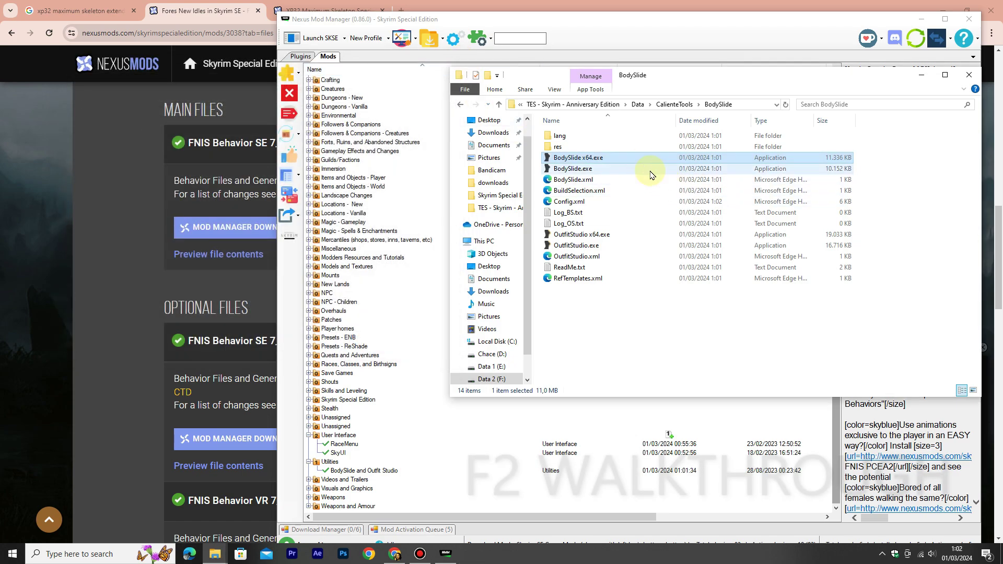
# Go back to the Data folder and open its tools\GenerateFNIS_for_Users subfolder
pyautogui.click(500, 111)
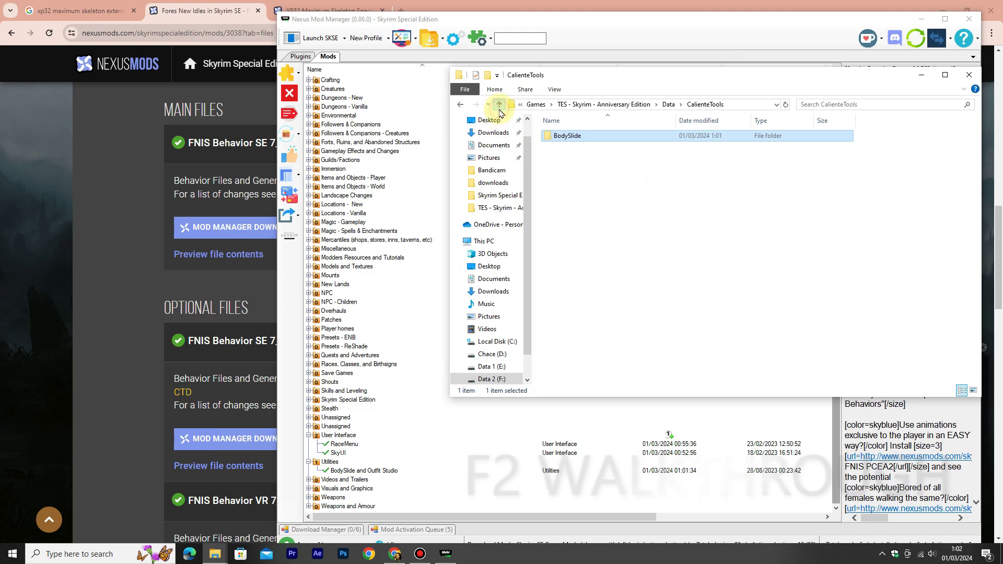
pyautogui.click(500, 104)
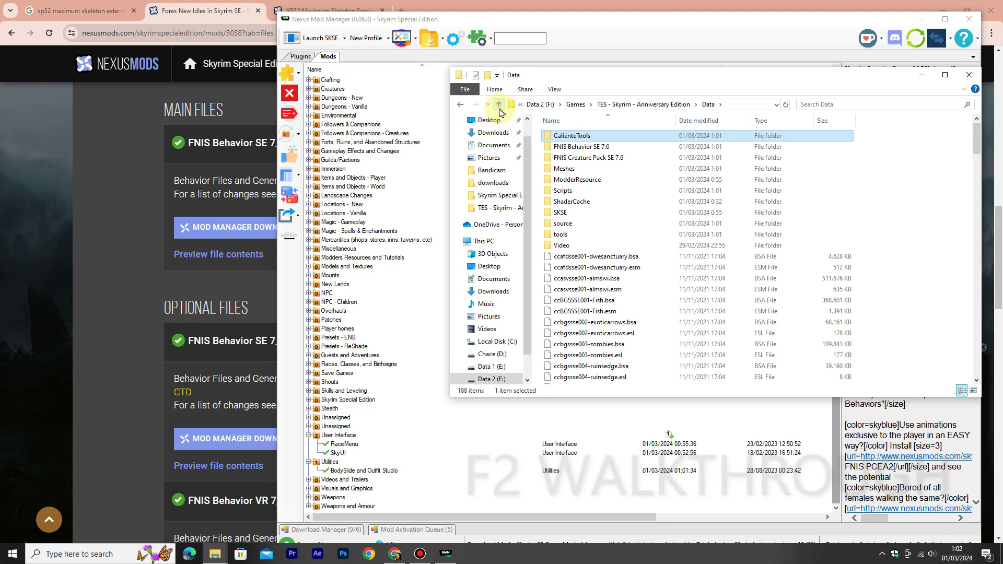
pyautogui.doubleClick(592, 149)
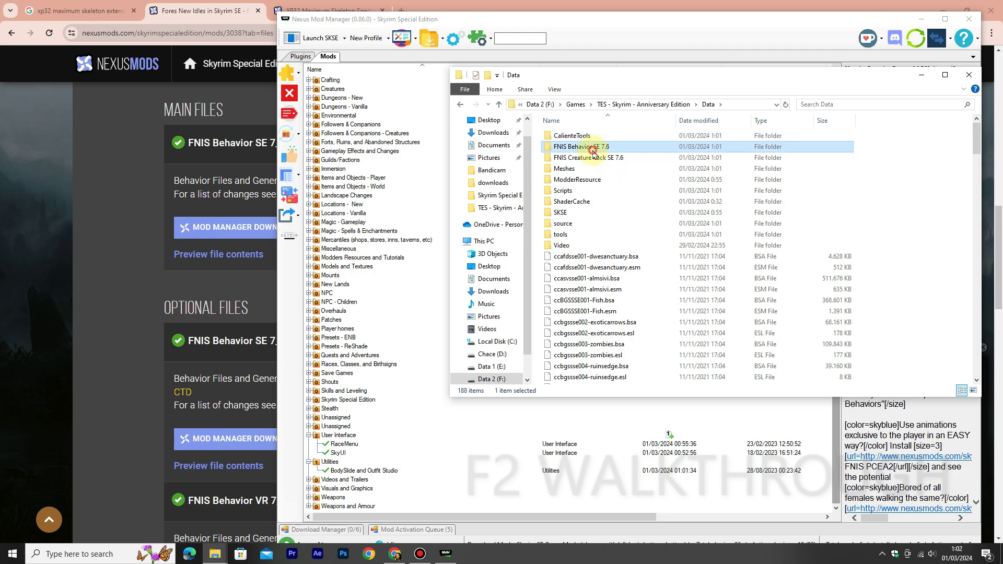
pyautogui.click(500, 106)
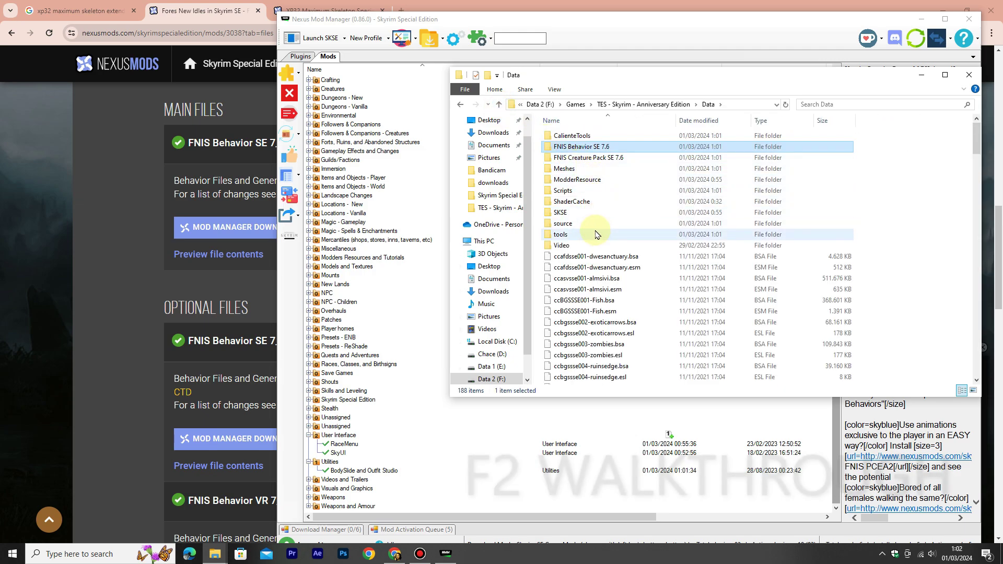
pyautogui.doubleClick(596, 239)
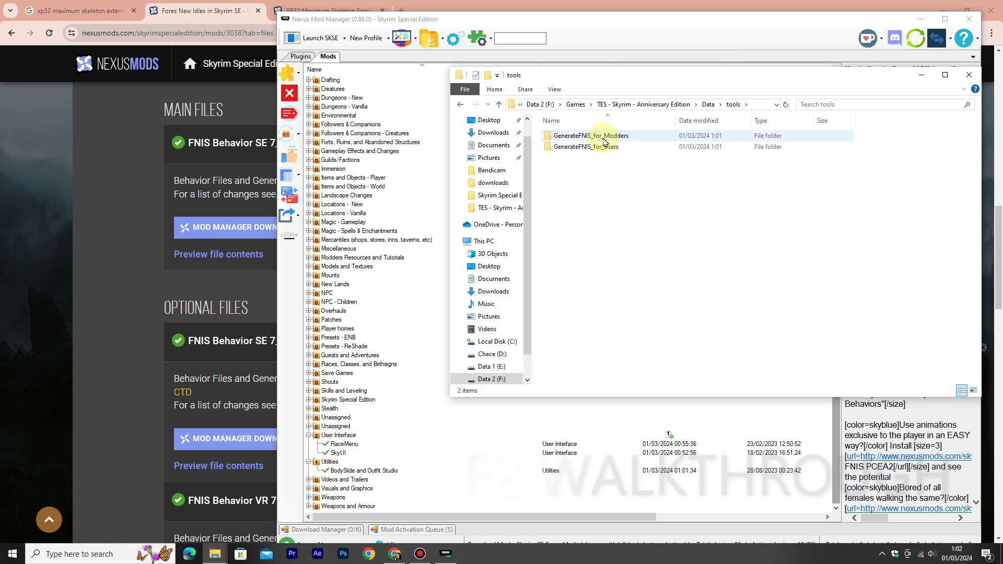
pyautogui.click(603, 137)
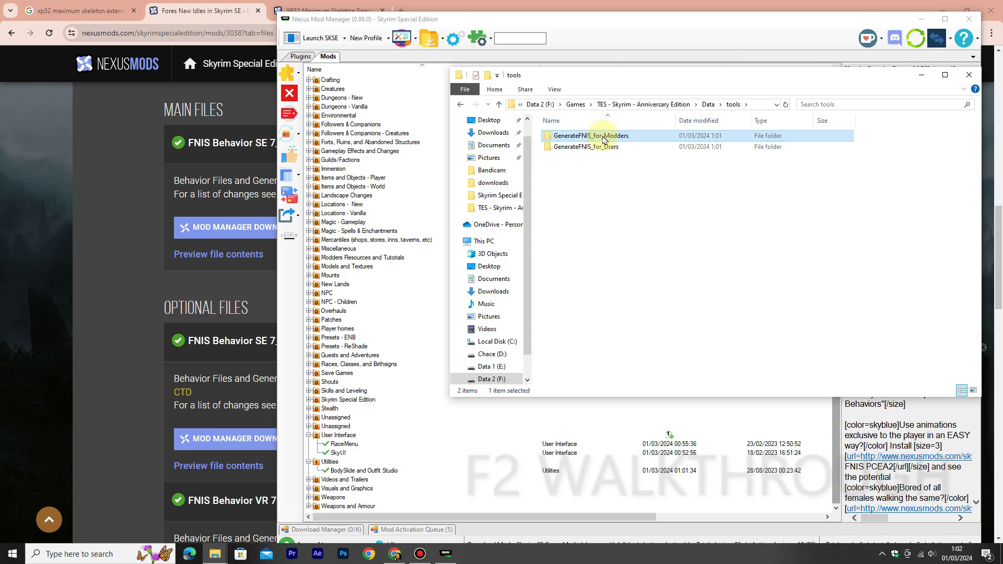
pyautogui.doubleClick(601, 149)
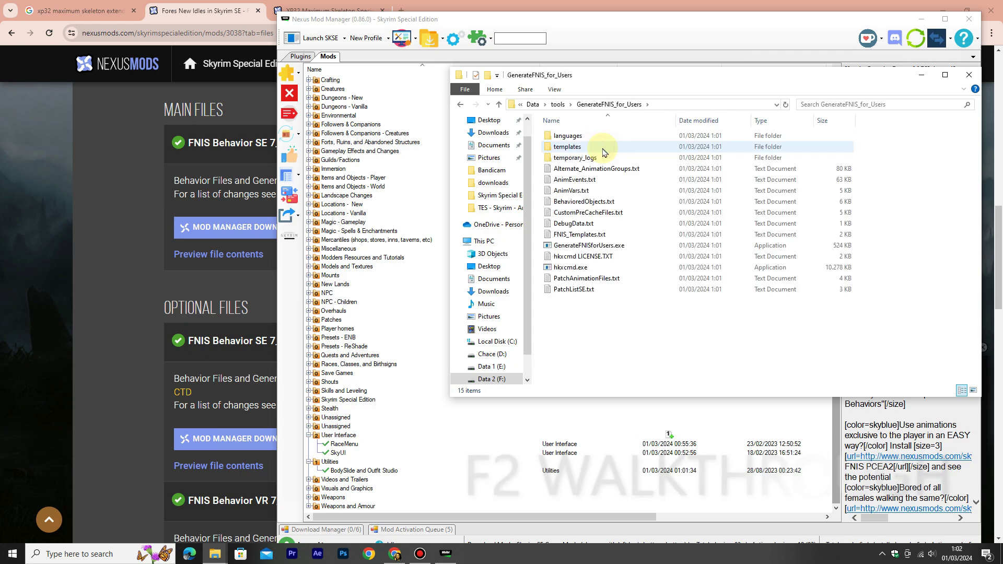
# Run GenerateFNISforUsers.exe, update the FNIS behavior, and close the generator
pyautogui.click(599, 246)
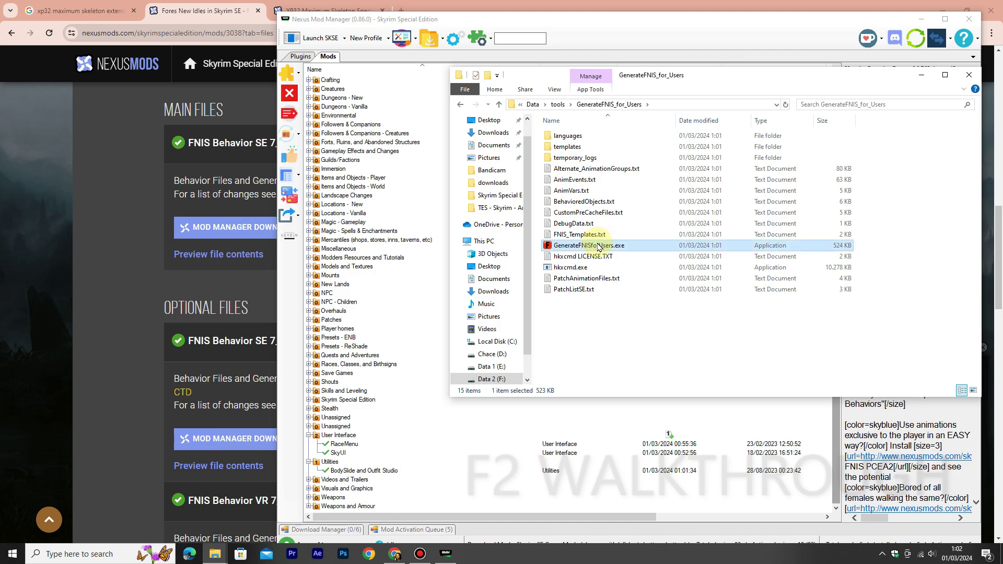
pyautogui.doubleClick(598, 247)
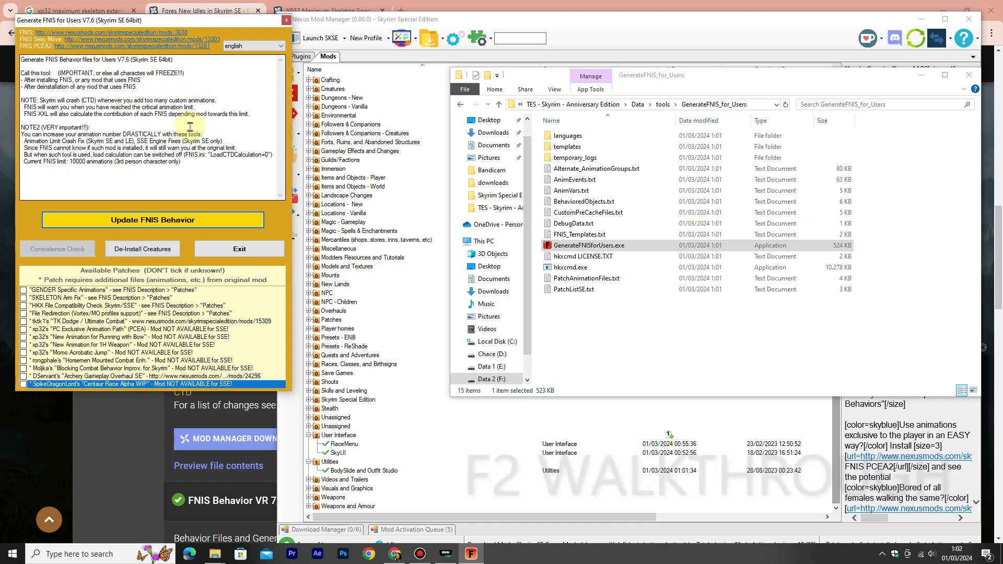
pyautogui.click(134, 220)
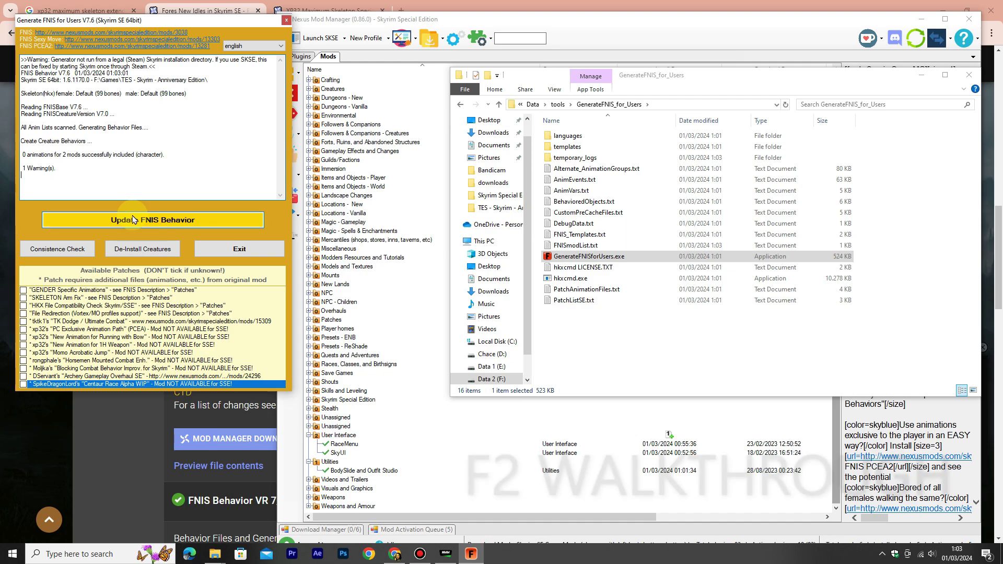
pyautogui.click(286, 20)
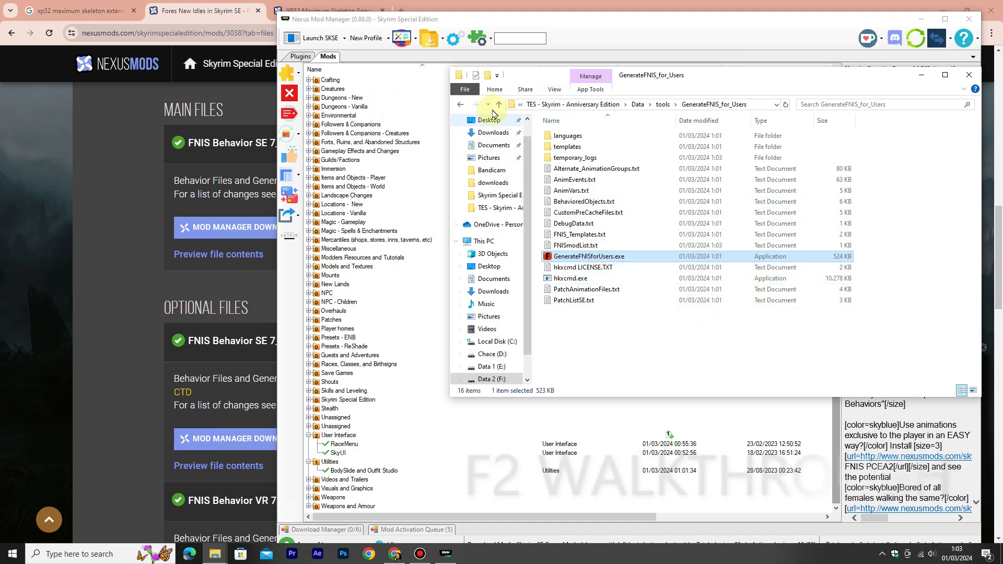
# Switch to Nexus Mod Manager and select the XP32 Maximum Skeleton Special Extended mod in the Animation category
pyautogui.click(554, 24)
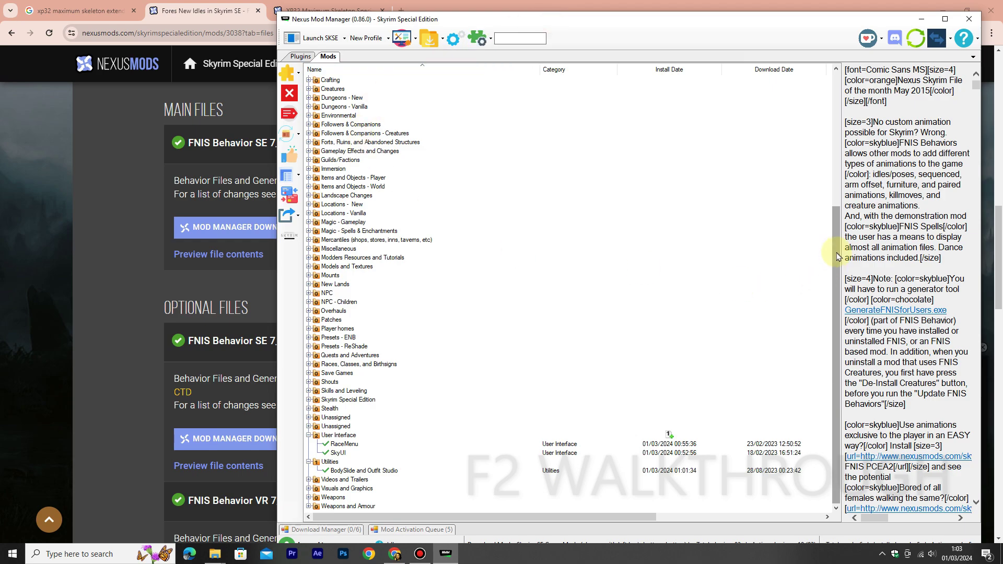
pyautogui.moveTo(837, 256); pyautogui.dragTo(836, 123)
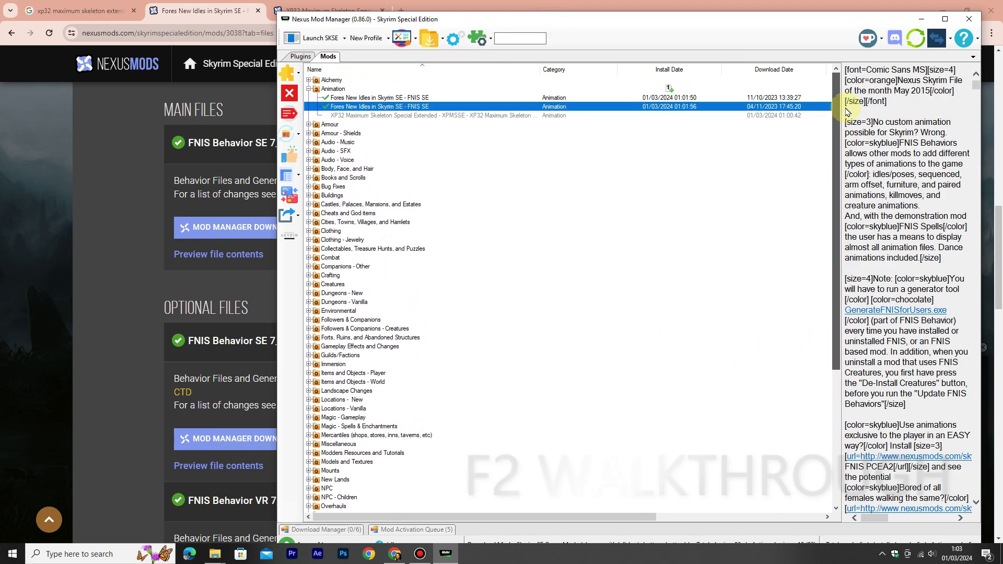
pyautogui.click(468, 116)
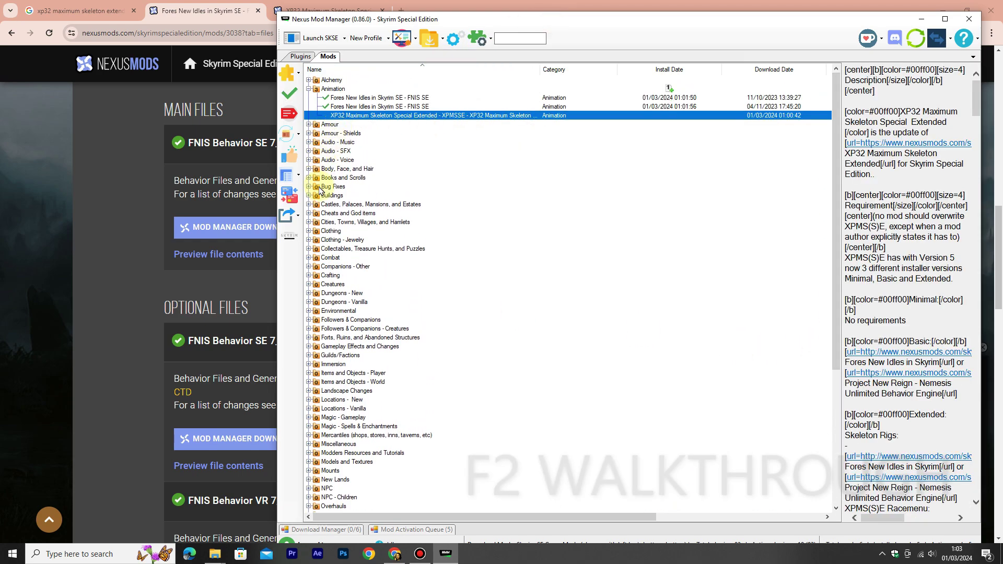
# Switch to the browser's Google results tab and search for "cbbe ae"
pyautogui.click(136, 127)
pyautogui.click(101, 16)
pyautogui.moveTo(293, 78); pyautogui.dragTo(123, 82)
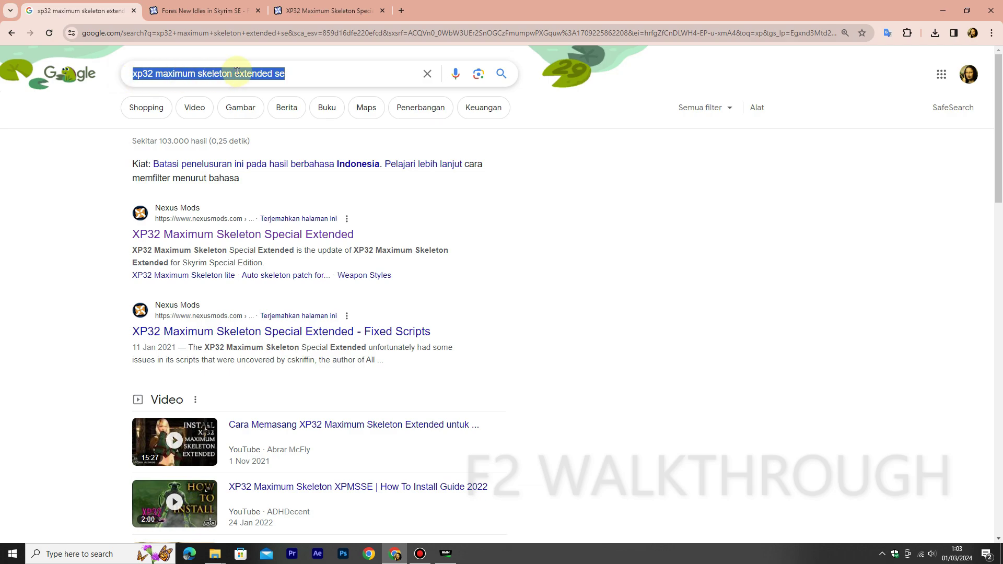
pyautogui.write('cbb')
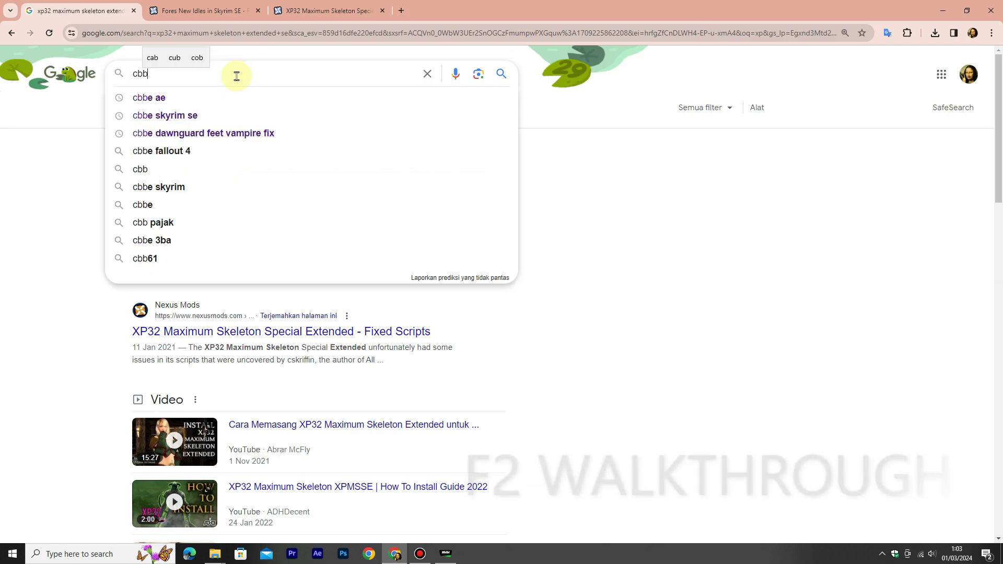
pyautogui.click(219, 102)
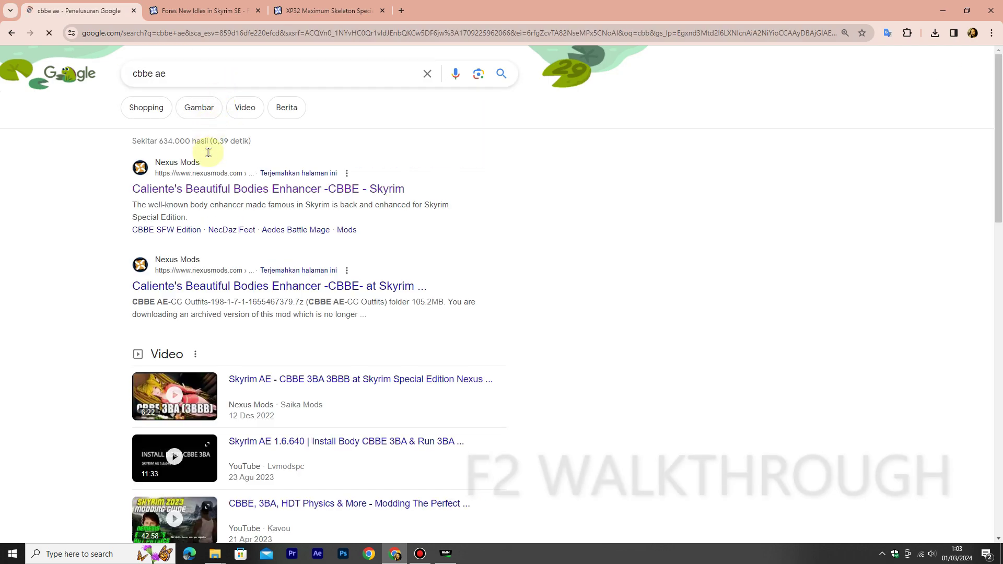
# Open the Caliente's Beautiful Bodies Enhancer -CBBE- result from Nexus Mods in a new tab and switch to it
pyautogui.rightClick(208, 193)
pyautogui.click(230, 201)
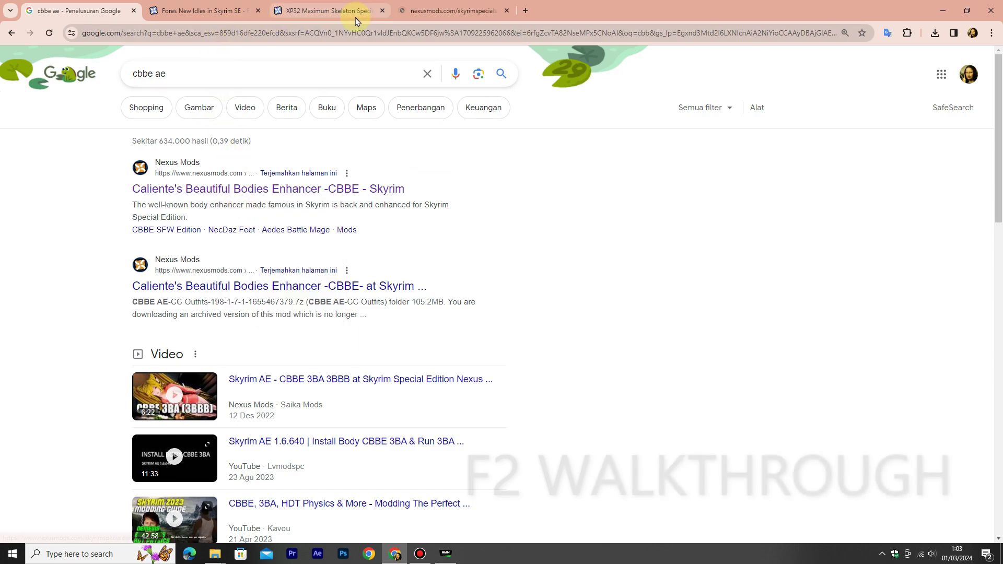
pyautogui.click(430, 16)
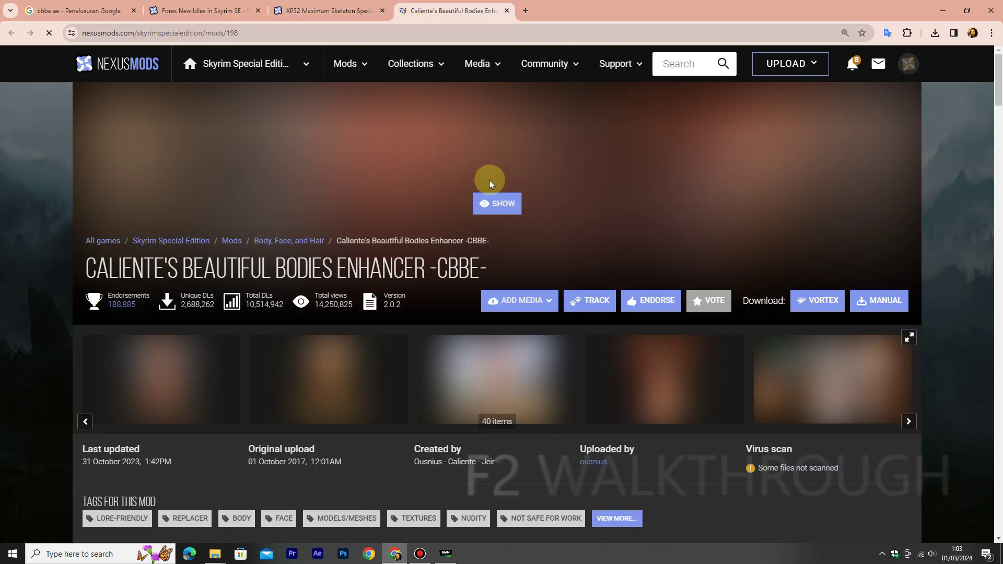
# Check the CBBE mod's requirements, then show its downloadable files and review the main files
pyautogui.scroll(-3, 490, 197)
pyautogui.scroll(-5, 431, 169)
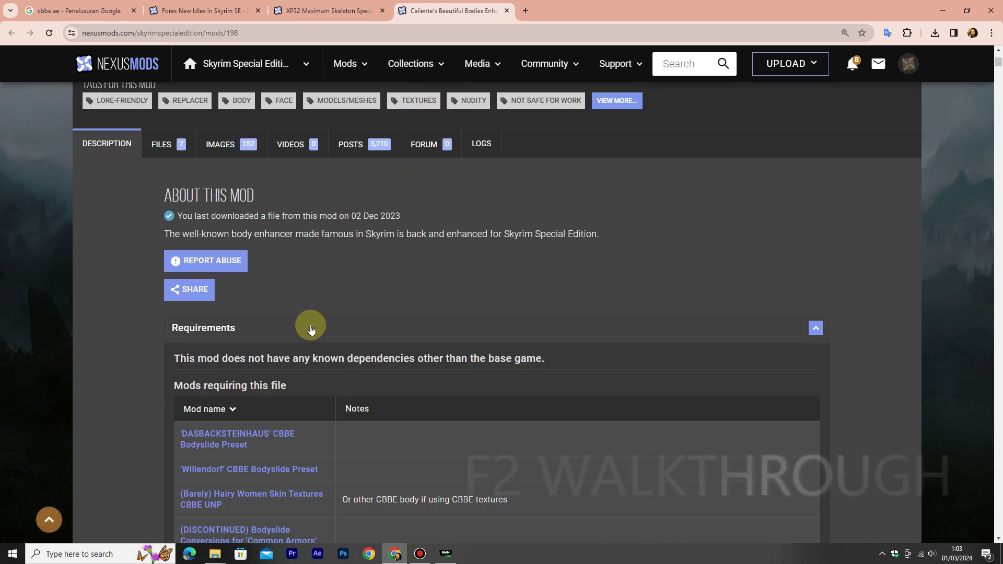
pyautogui.scroll(-2, 312, 327)
pyautogui.scroll(2, 314, 321)
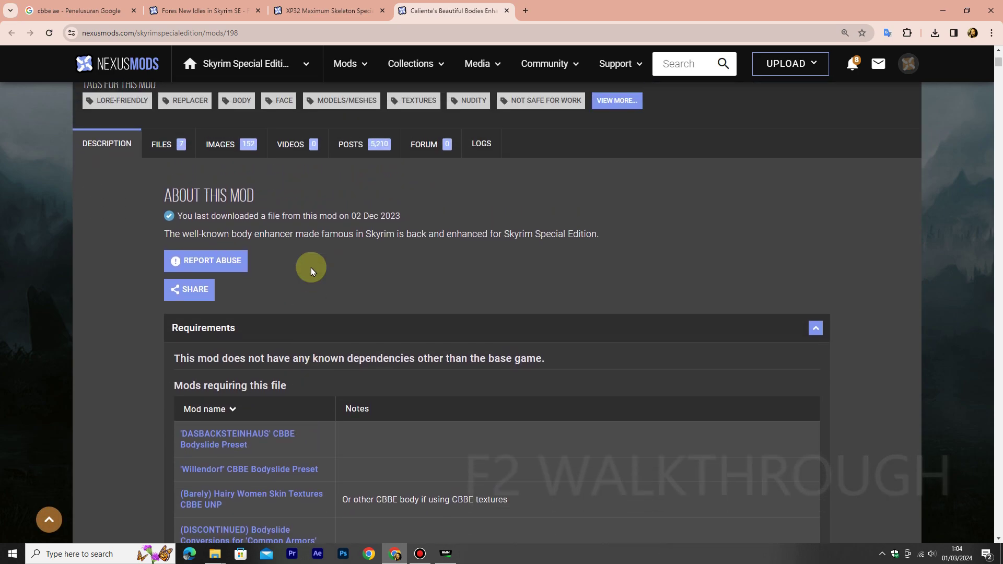
pyautogui.click(315, 322)
pyautogui.click(178, 142)
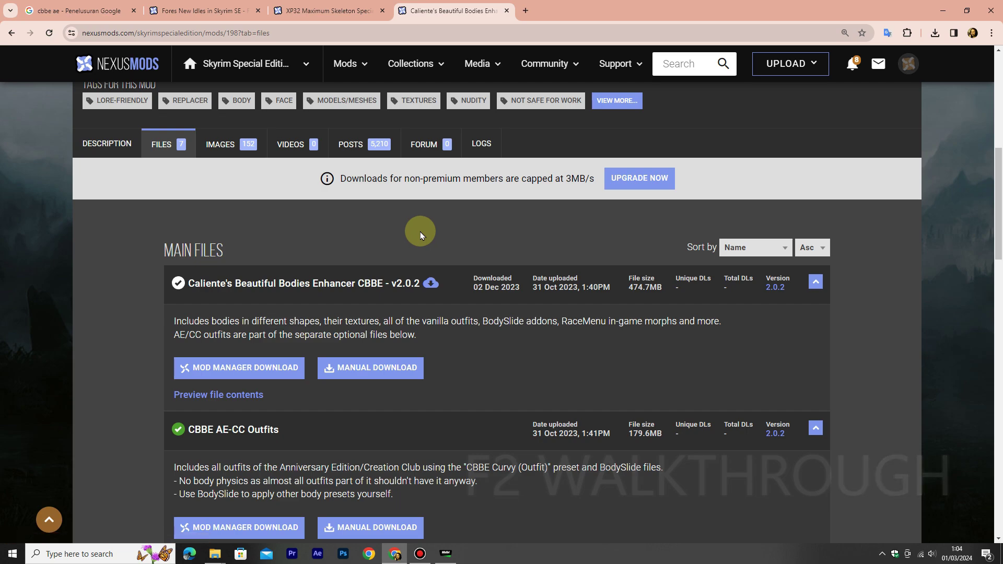
pyautogui.scroll(-2, 415, 230)
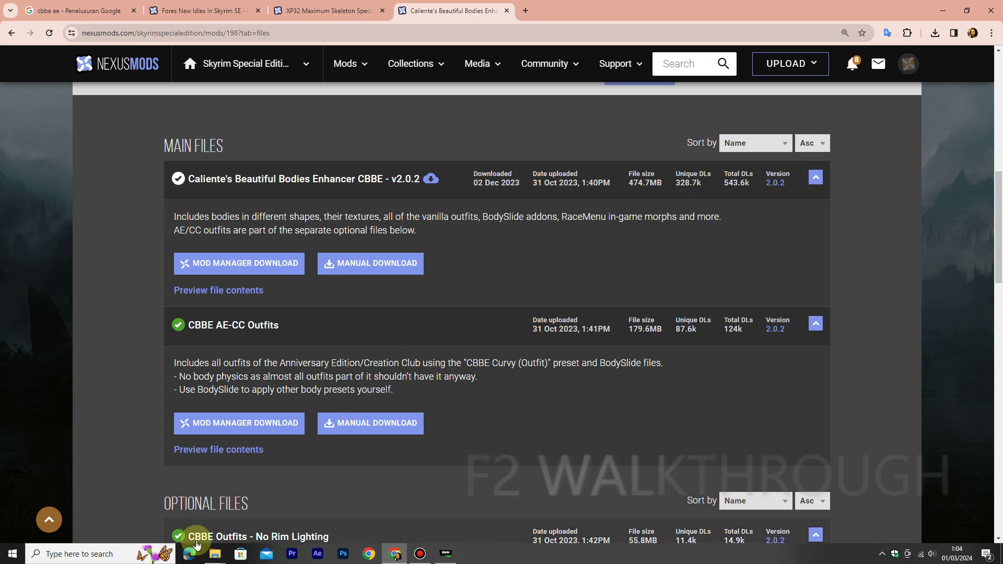
# Switch to the File Explorer window with the Downloads search and go to This PC
pyautogui.moveTo(215, 553)
pyautogui.moveTo(158, 520)
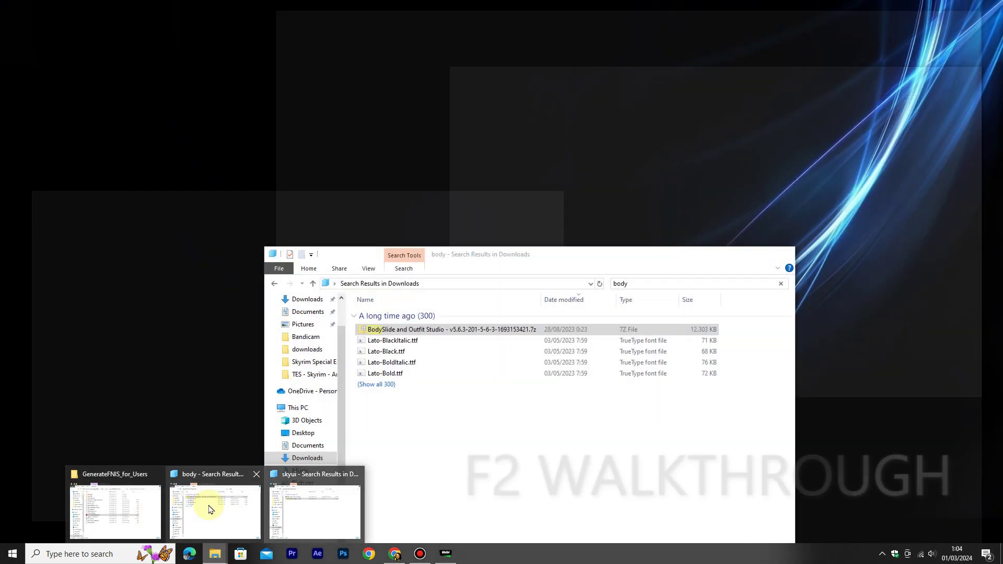
pyautogui.click(206, 510)
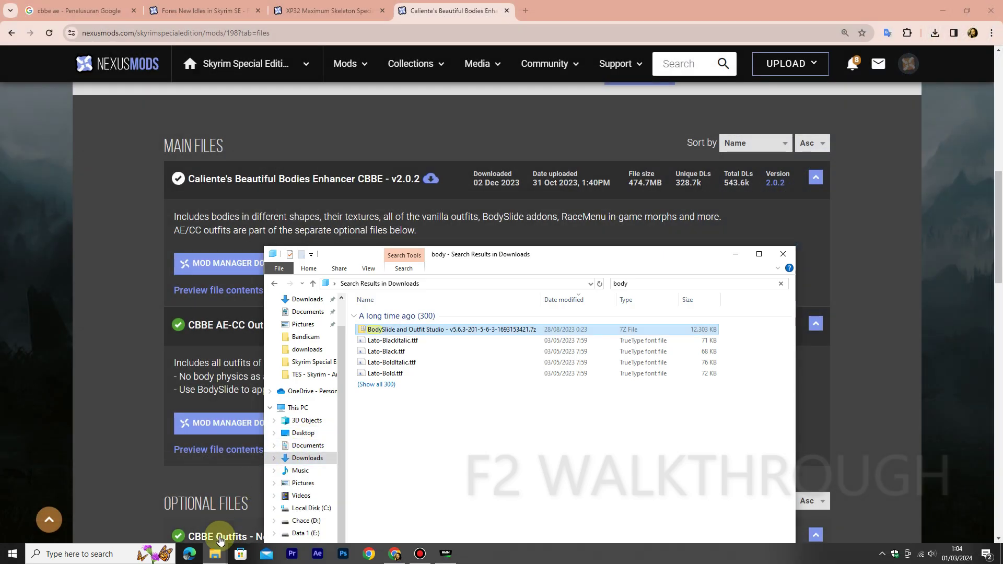
pyautogui.rightClick(302, 408)
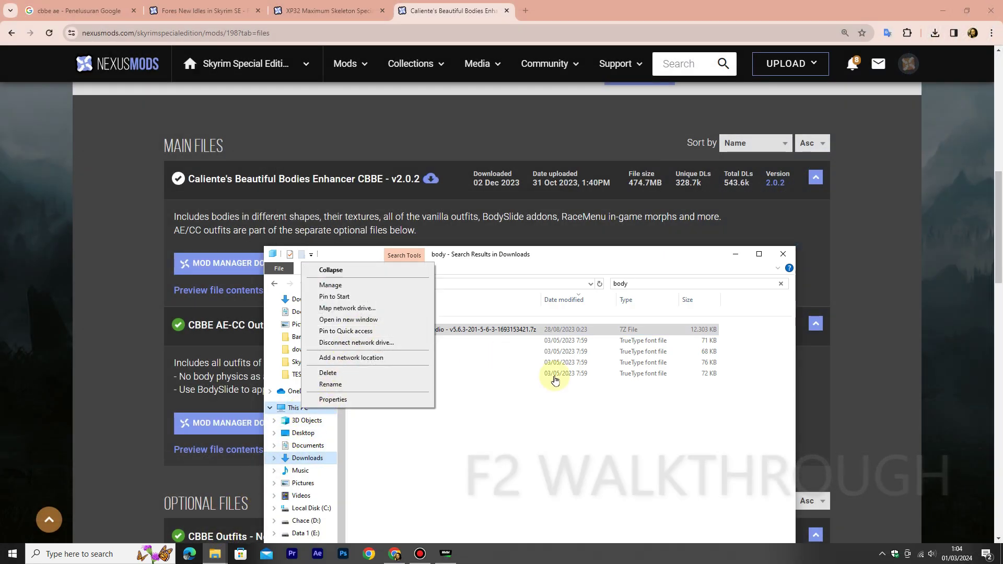
pyautogui.click(566, 394)
pyautogui.click(305, 409)
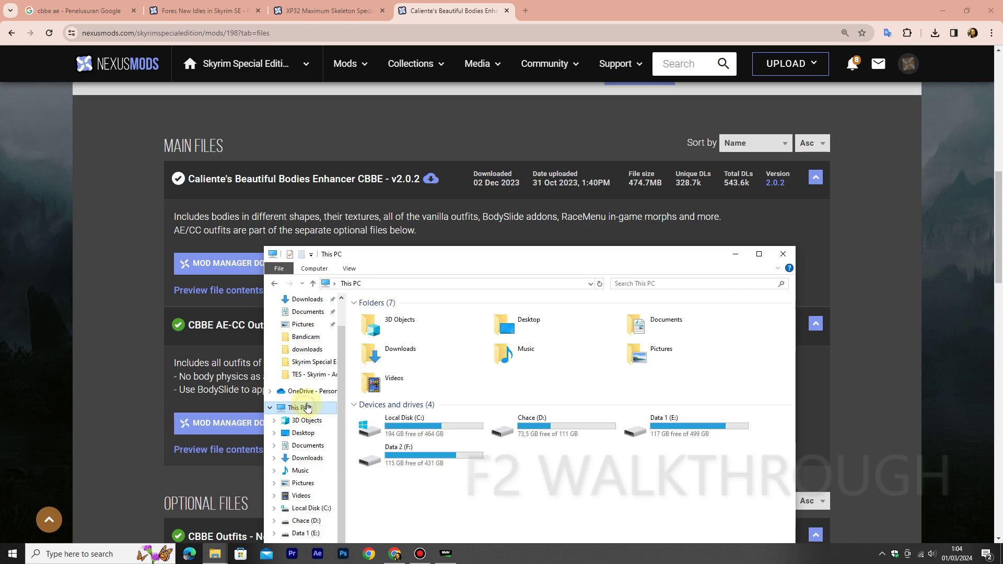
# Look through the Games folder on the Data 2 (F:) drive
pyautogui.doubleClick(447, 450)
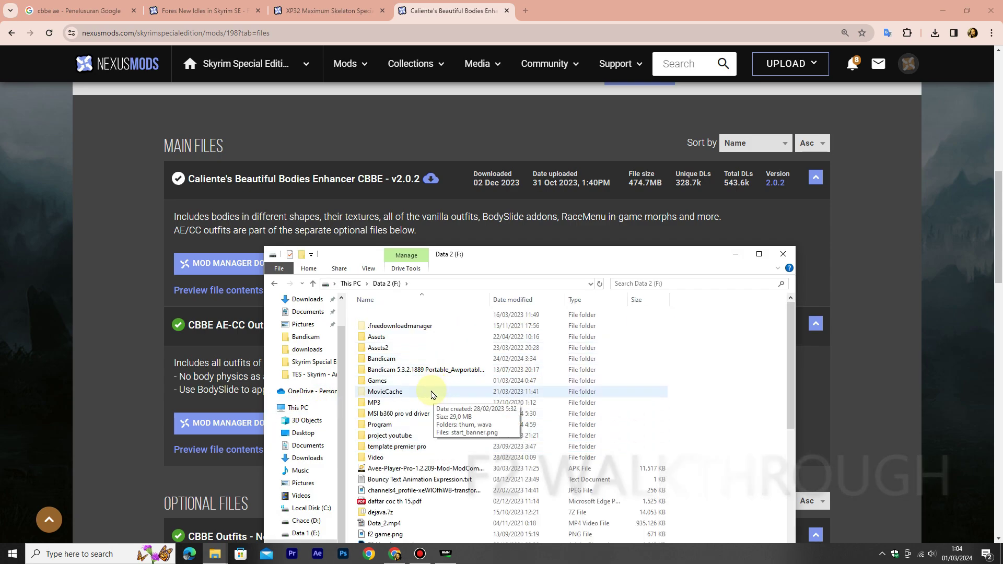
pyautogui.doubleClick(429, 381)
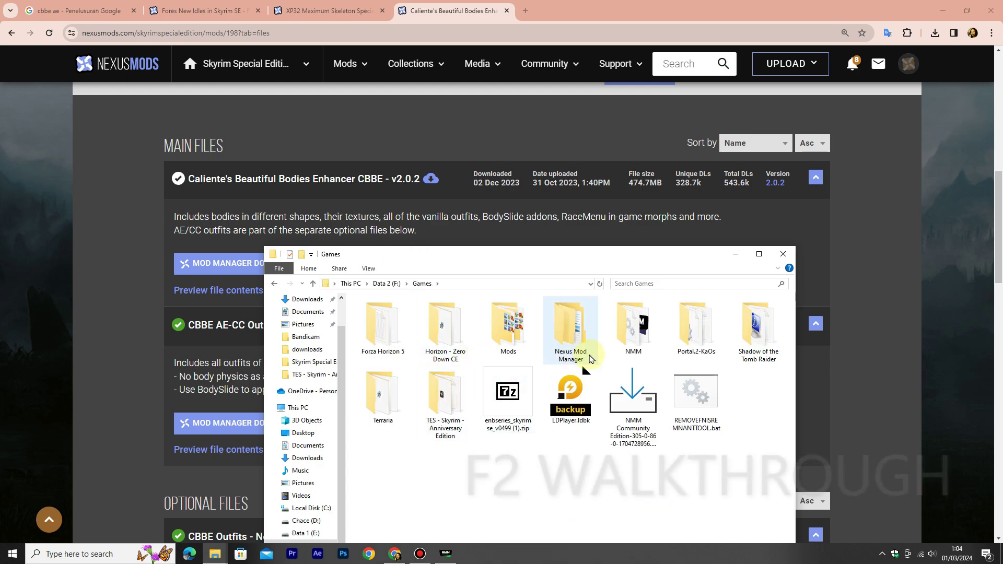
pyautogui.scroll(-1, 295, 449)
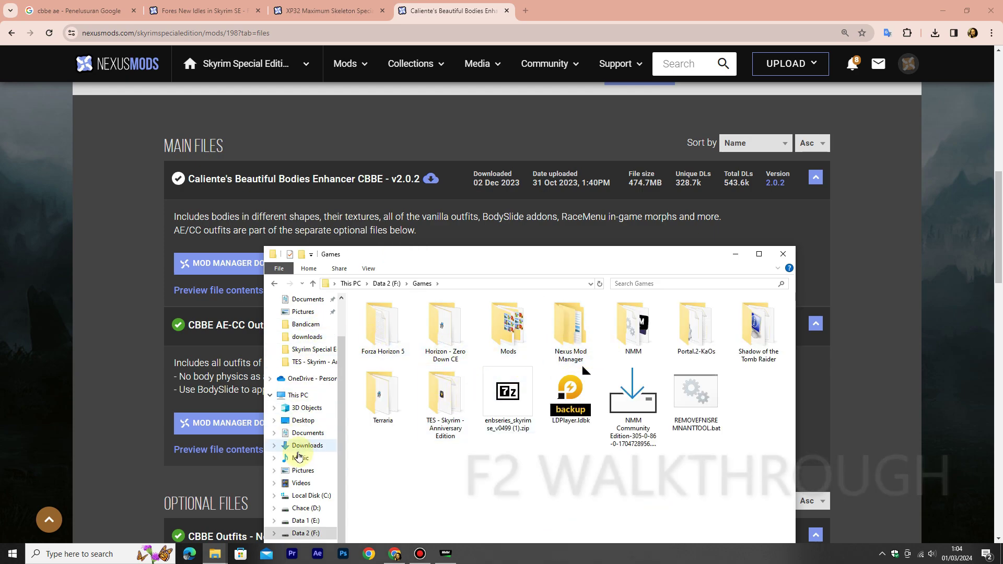
# Open Games\Mod Organizer 2\downloads on the Data 1 (E:) drive and move the window aside to uncover the mod page
pyautogui.click(314, 521)
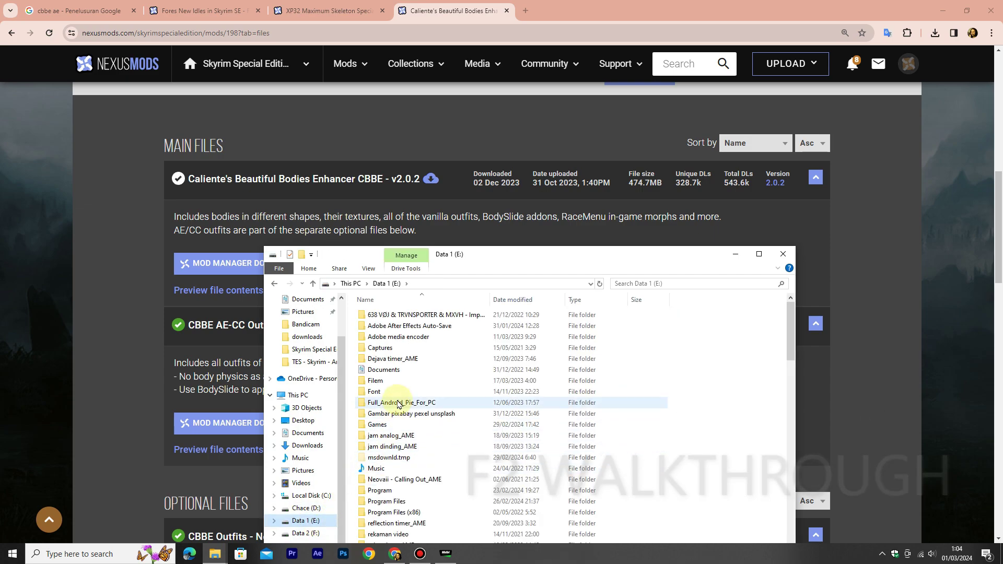
pyautogui.doubleClick(397, 425)
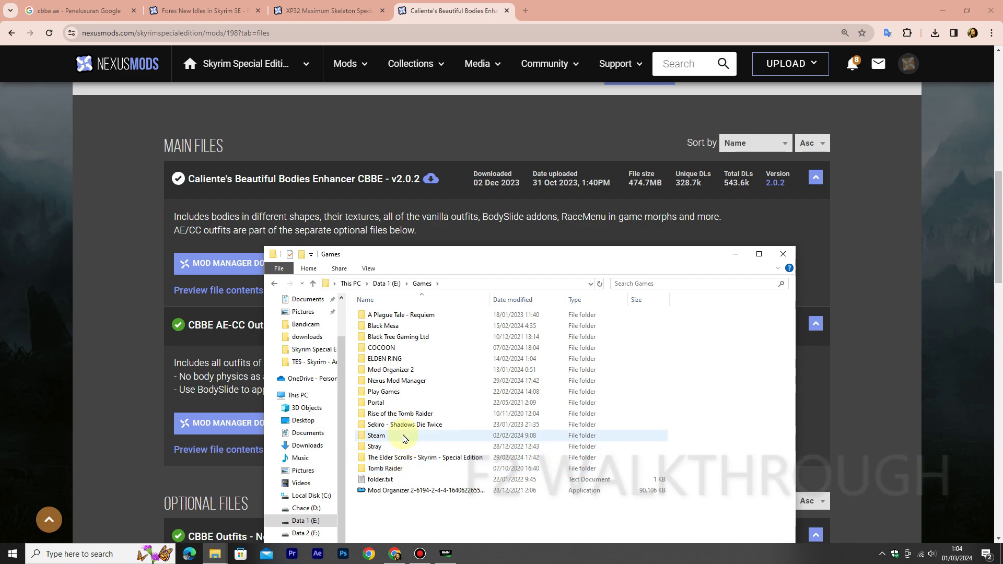
pyautogui.doubleClick(395, 372)
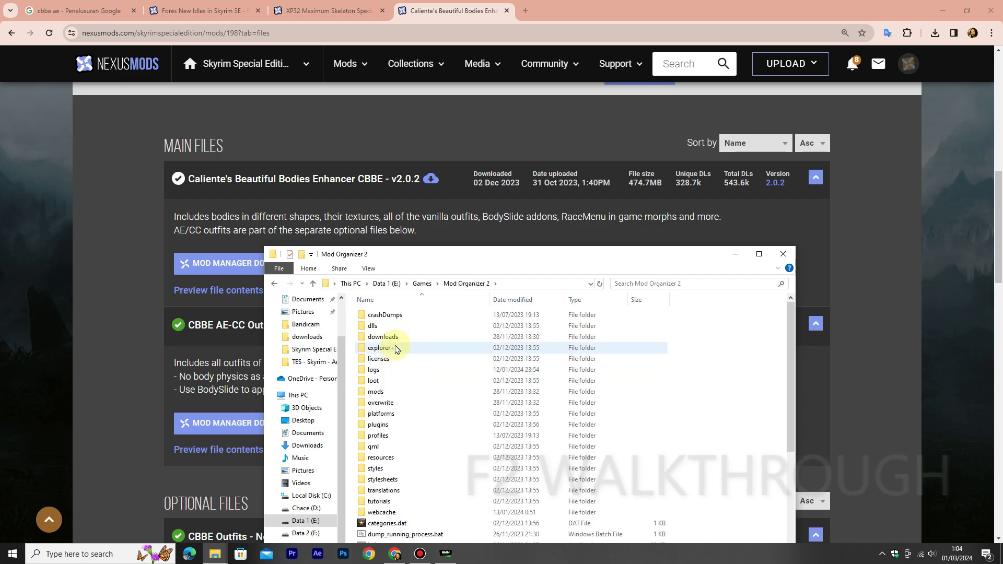
pyautogui.doubleClick(383, 337)
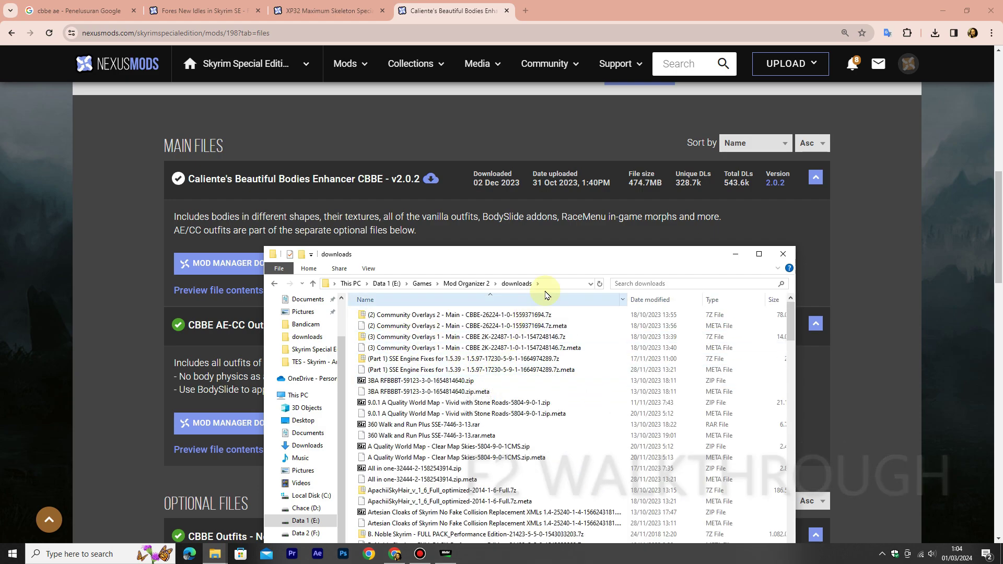
pyautogui.moveTo(570, 259); pyautogui.dragTo(745, 216)
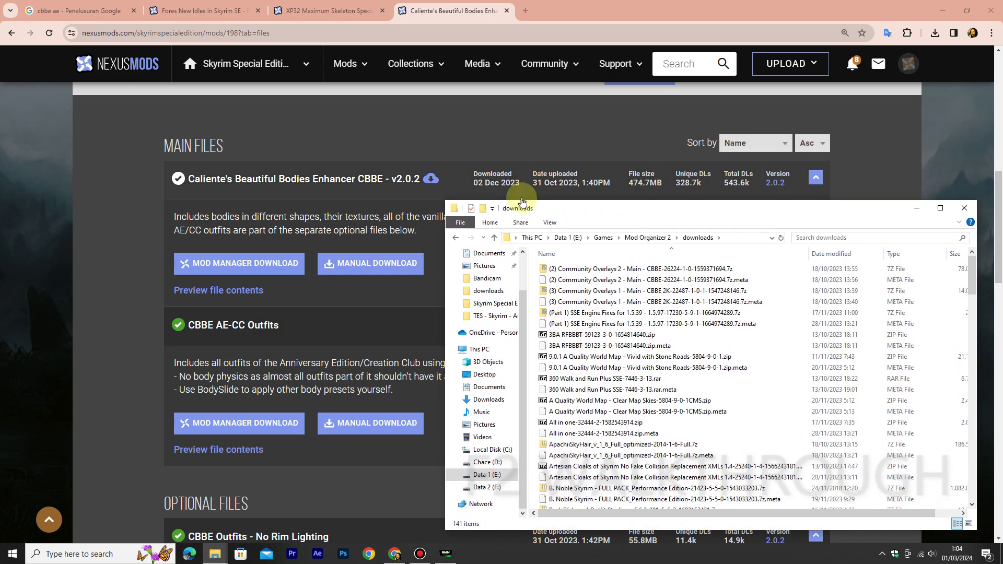
# Locate the Caliente's Beautiful Bodies Enhancer CBBE v2.0.2 archive among the downloads and select it
pyautogui.scroll(-7, 699, 324)
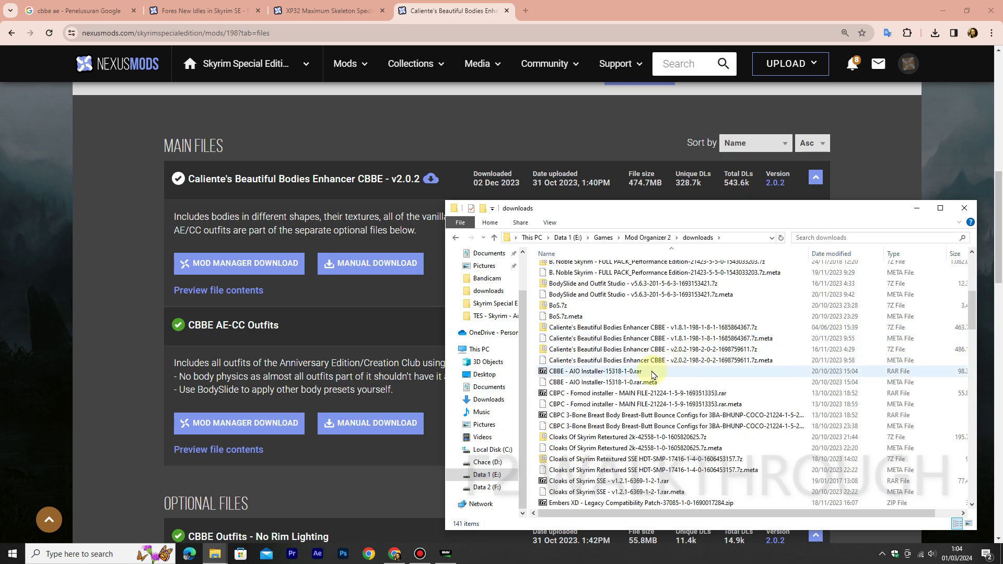
pyautogui.click(652, 373)
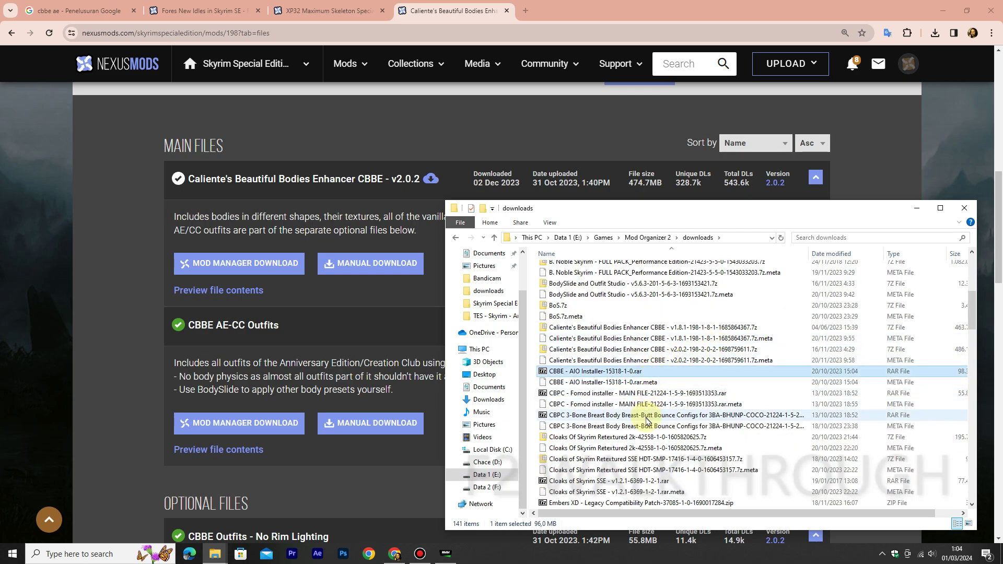
pyautogui.click(649, 331)
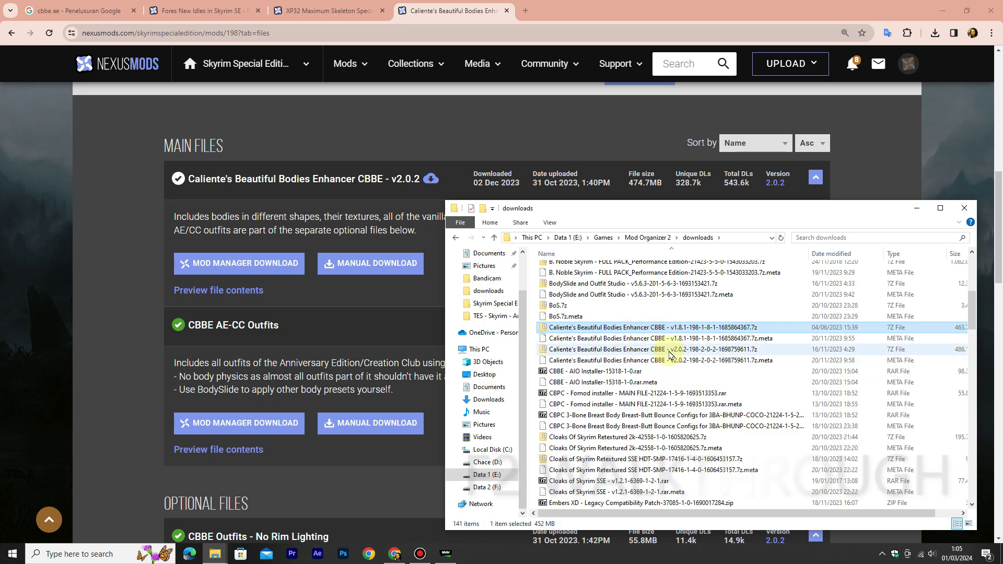
pyautogui.click(670, 351)
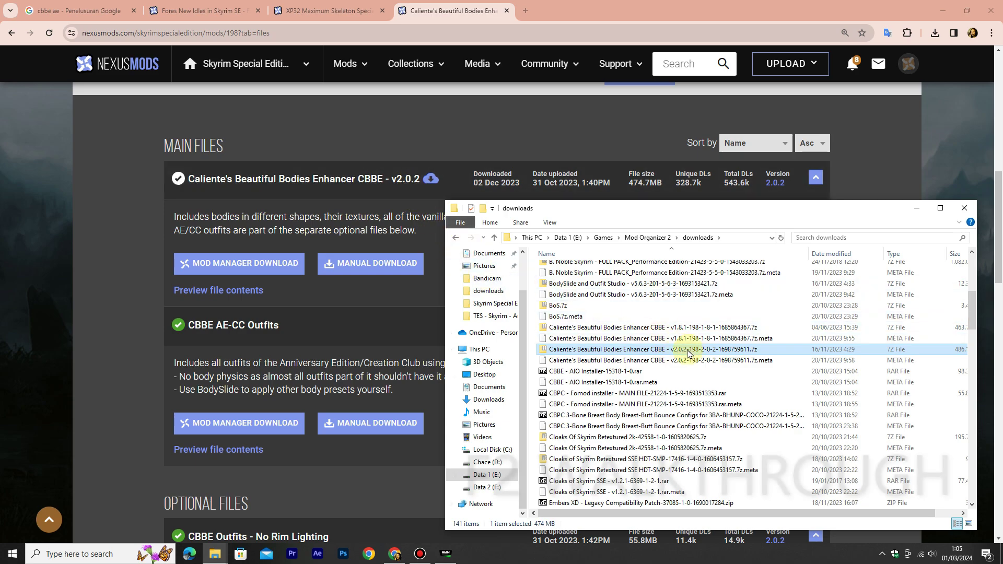
# Switch to Nexus Mod Manager and add the mod from the file "Caliente's Beautiful Bodies Enhancer CBBE - v2.0.2-198-2-0-2-1698759611.7z"
pyautogui.moveTo(688, 354); pyautogui.dragTo(324, 201)
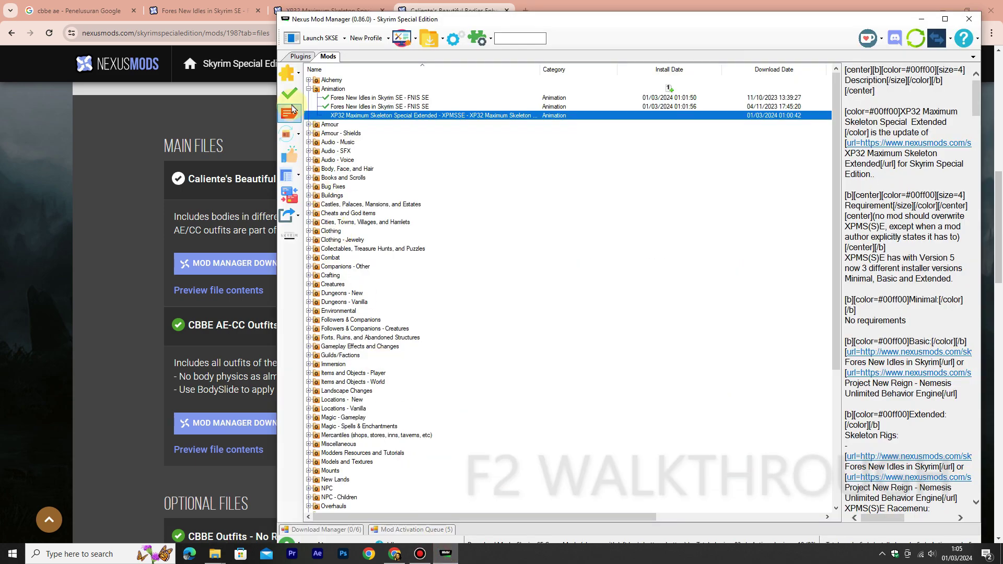
pyautogui.click(298, 73)
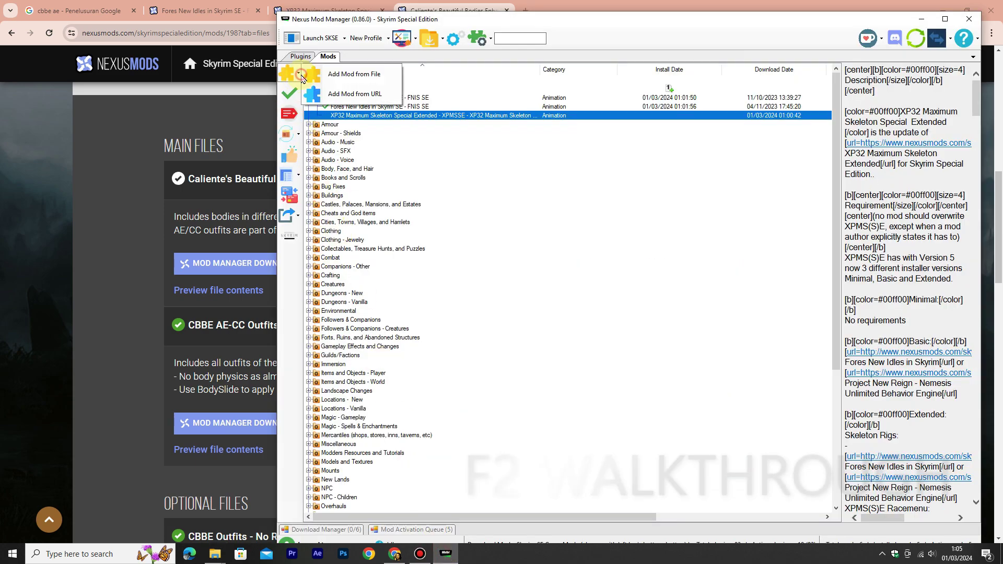
pyautogui.click(335, 73)
pyautogui.scroll(-3, 487, 231)
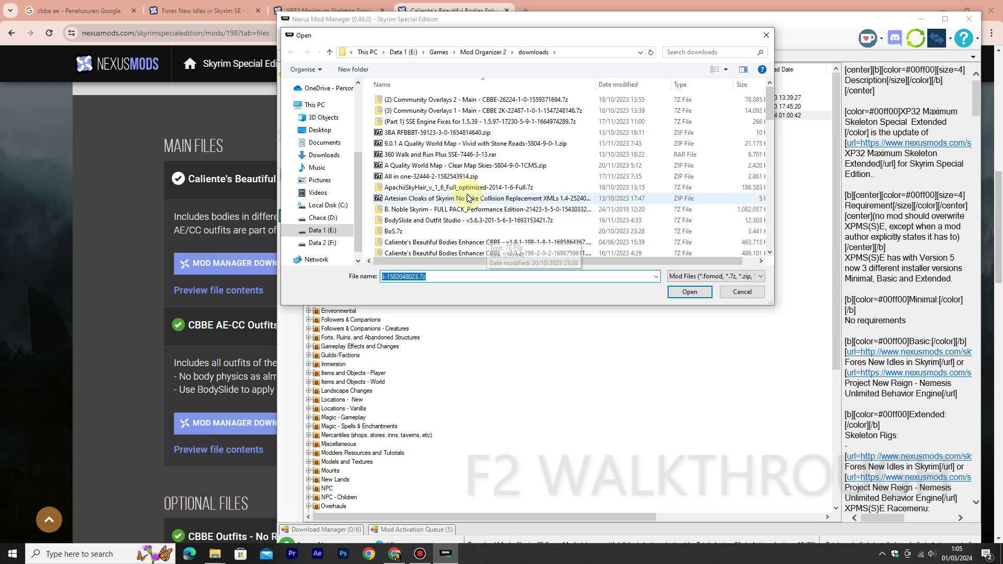
pyautogui.scroll(-10, 455, 151)
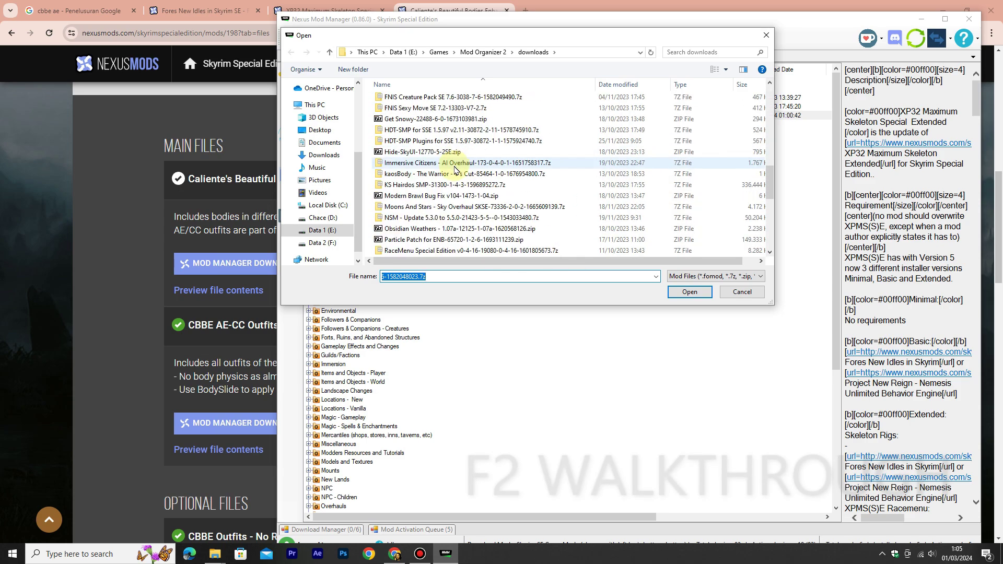
pyautogui.scroll(8, 455, 170)
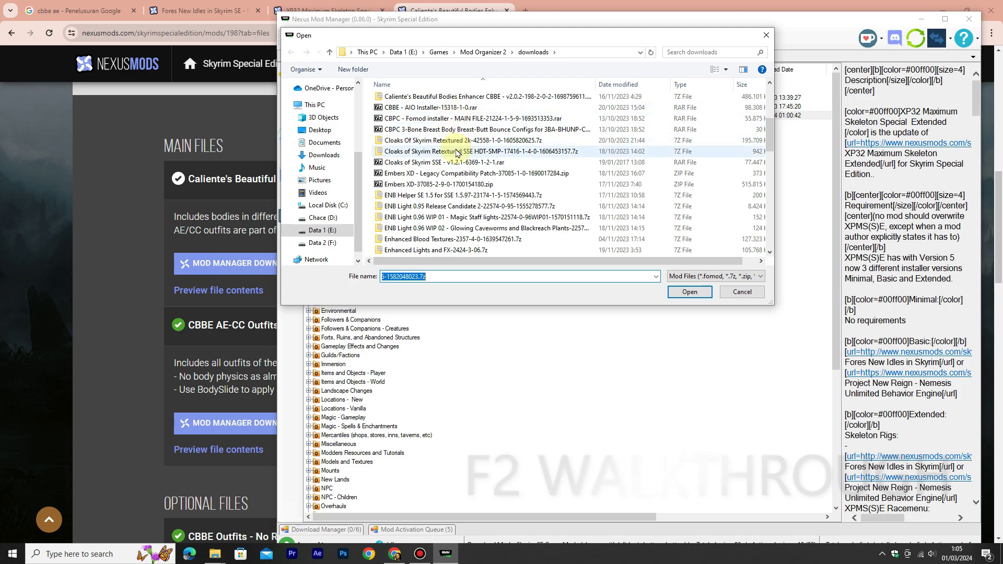
pyautogui.scroll(1, 434, 125)
pyautogui.click(424, 131)
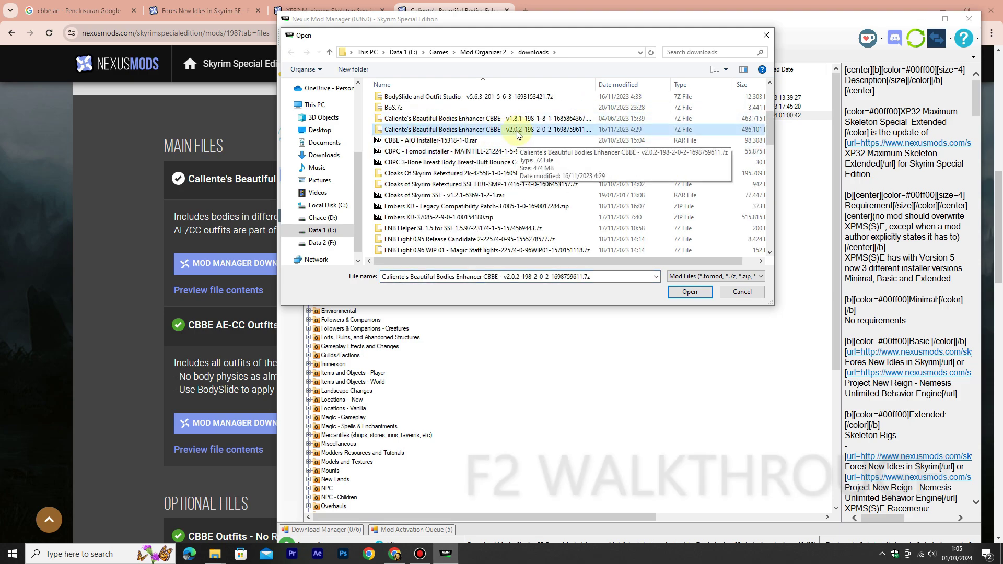
pyautogui.click(689, 291)
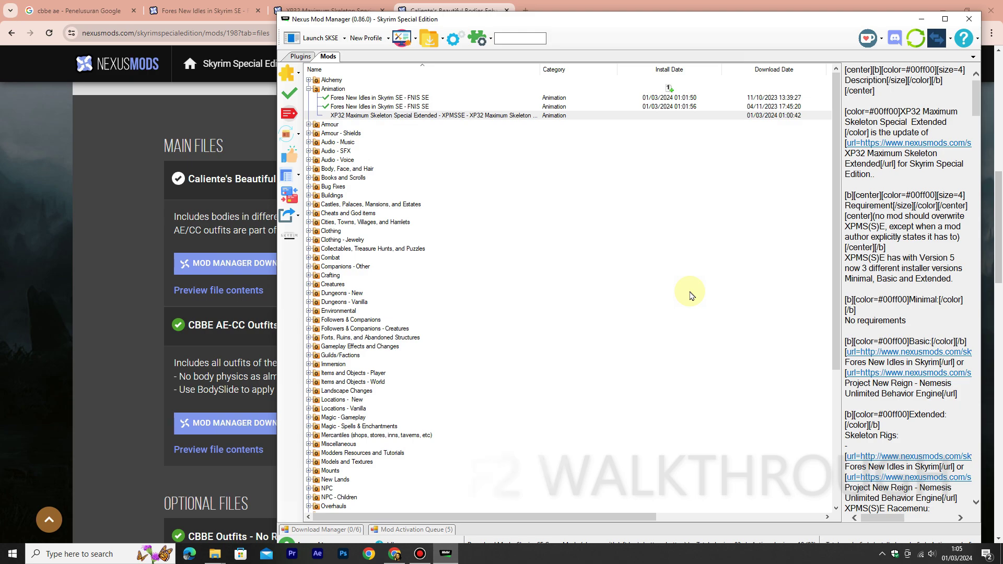
# Expand the Body, Face, and Hair category in the mod list to find the added CBBE mod
pyautogui.scroll(-7, 690, 296)
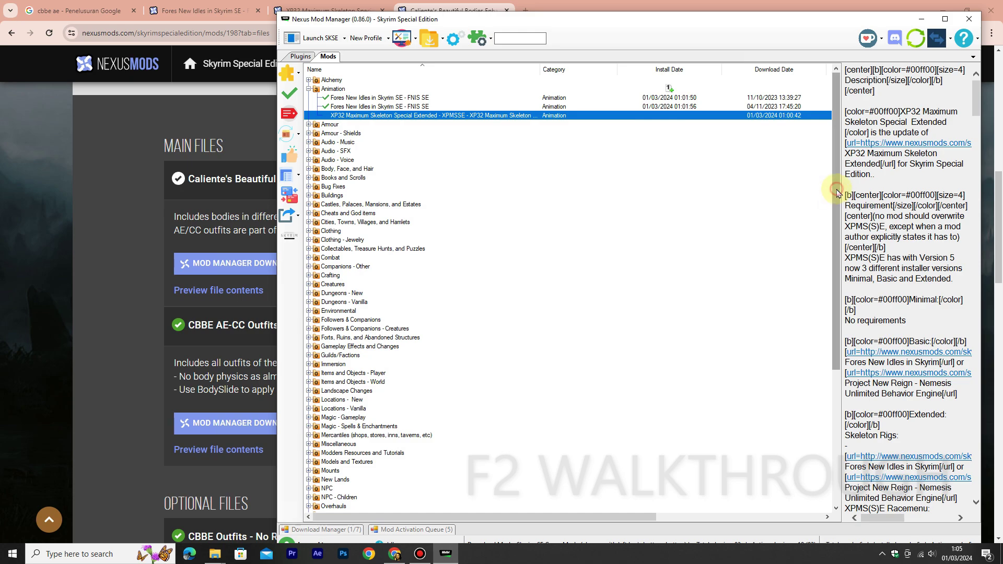
pyautogui.moveTo(837, 192); pyautogui.dragTo(837, 351)
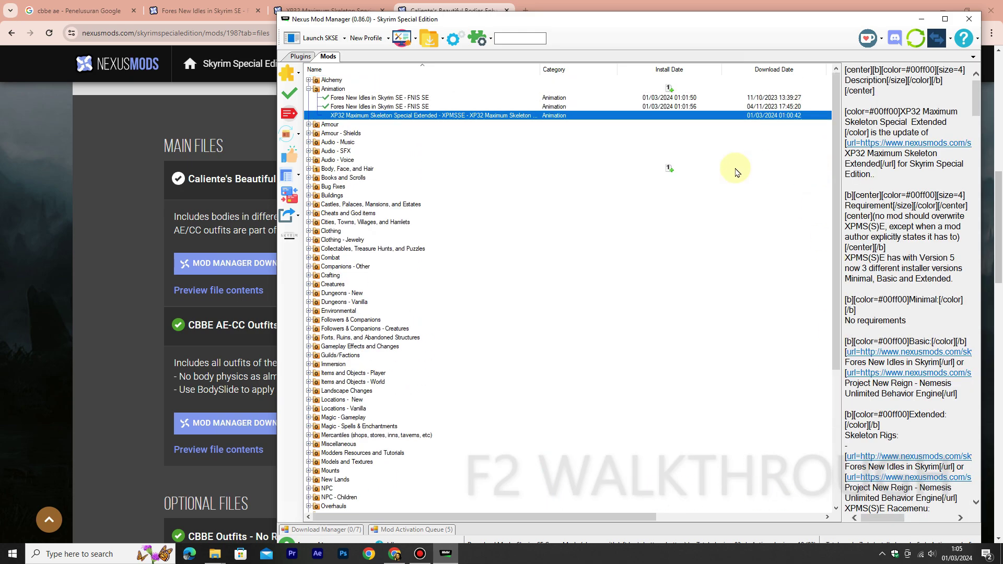
pyautogui.click(308, 169)
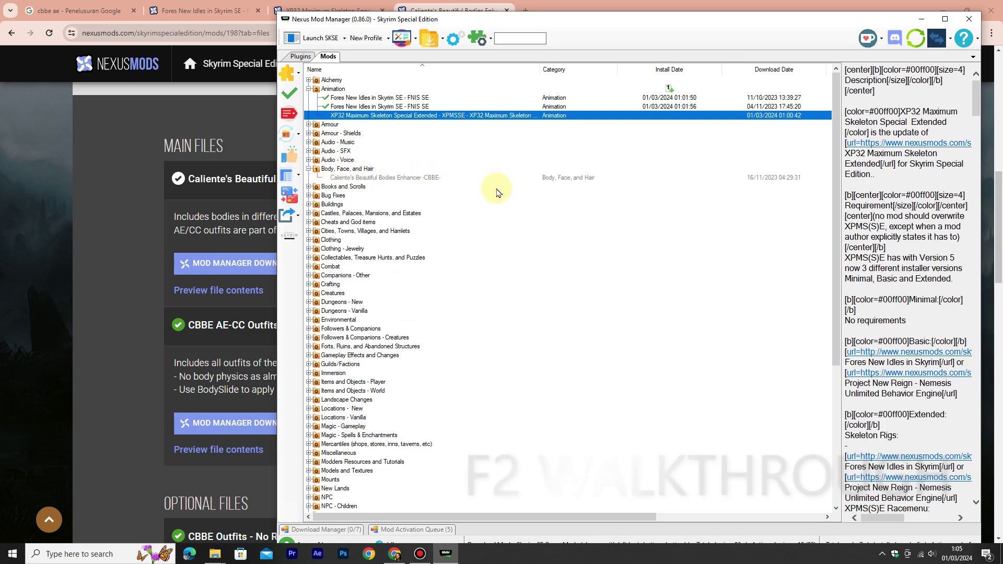
# Select the Caliente's Beautiful Bodies Enhancer -CBBE- mod in Nexus Mod Manager and start its installation
pyautogui.click(141, 269)
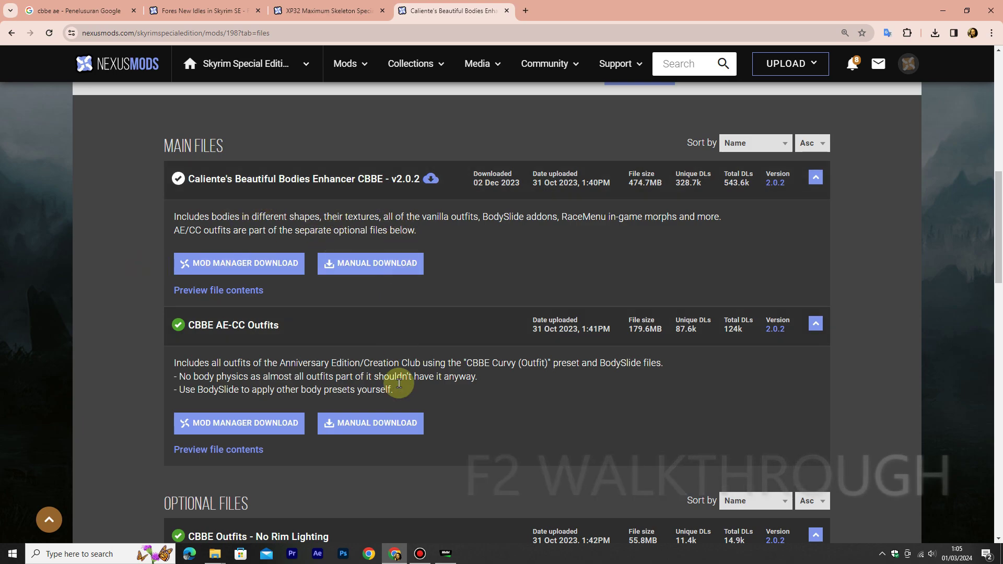
pyautogui.click(444, 554)
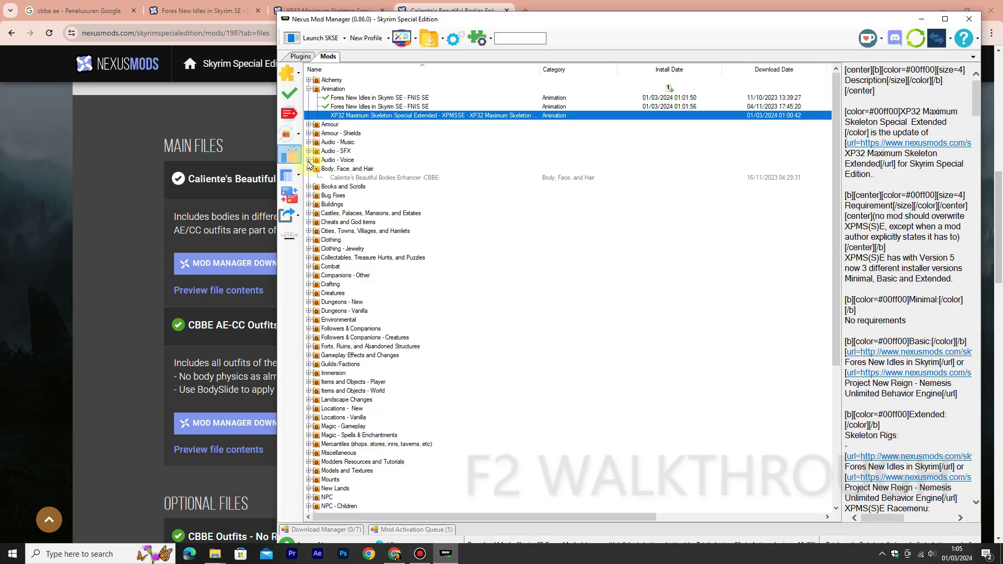
pyautogui.click(375, 178)
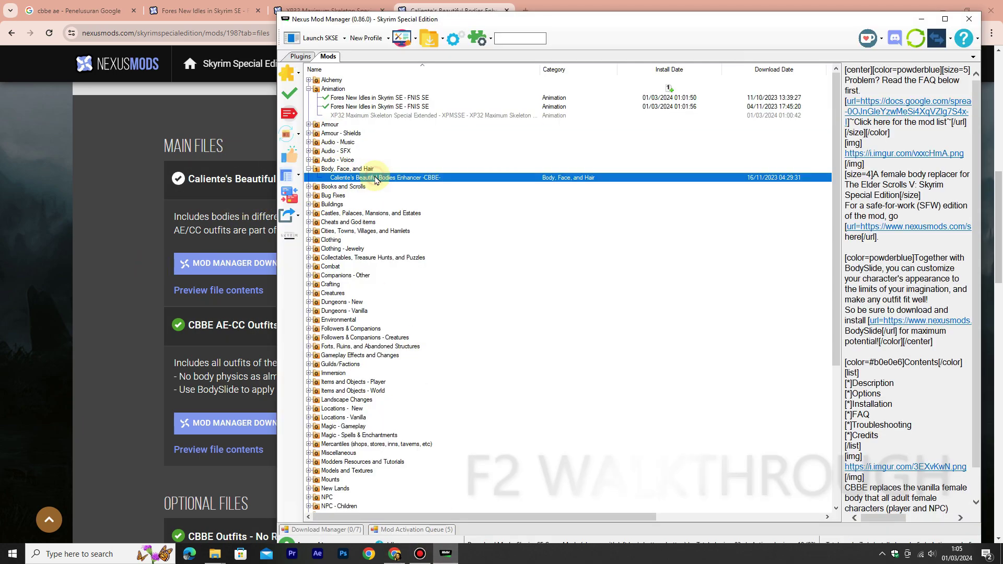
pyautogui.click(290, 97)
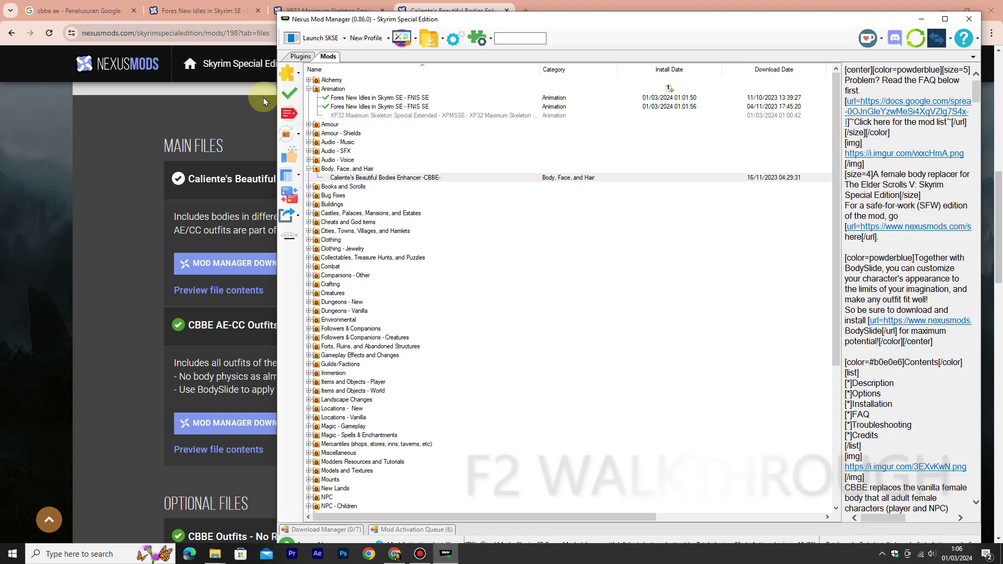
# Switch to the browser and check the Requirements section in the CBBE mod page's description, collapsing it again
pyautogui.click(109, 121)
pyautogui.scroll(3, 125, 167)
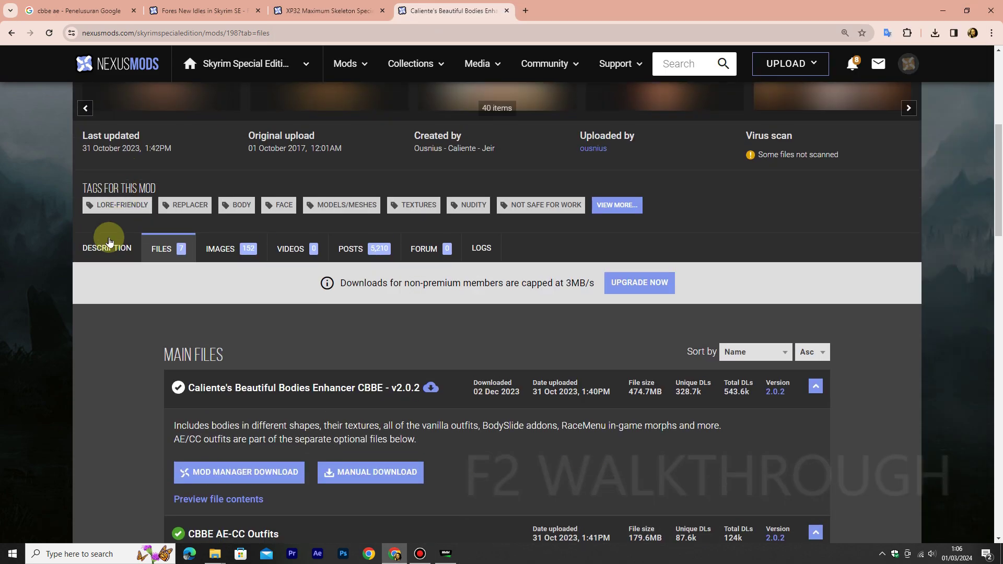
pyautogui.click(107, 241)
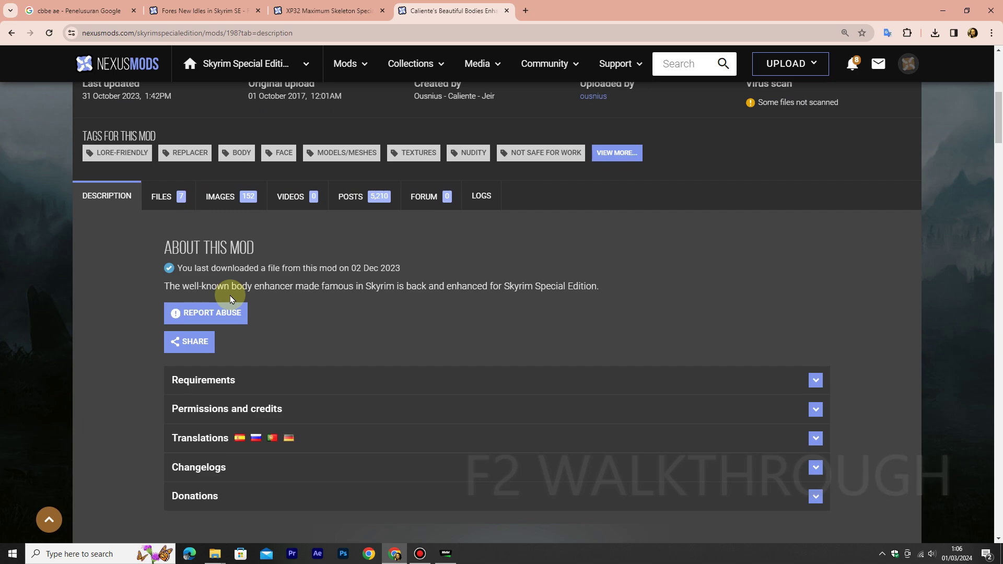
pyautogui.click(233, 324)
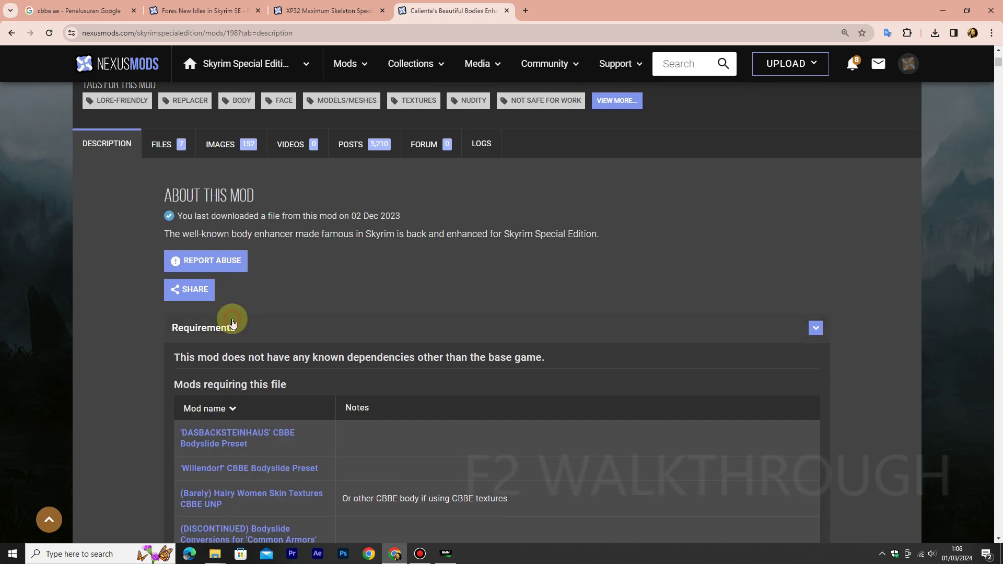
pyautogui.click(233, 324)
# Switch to Nexus Mod Manager and choose the Curvy body shape and the Underwear option in the CBBE installer
pyautogui.click(452, 554)
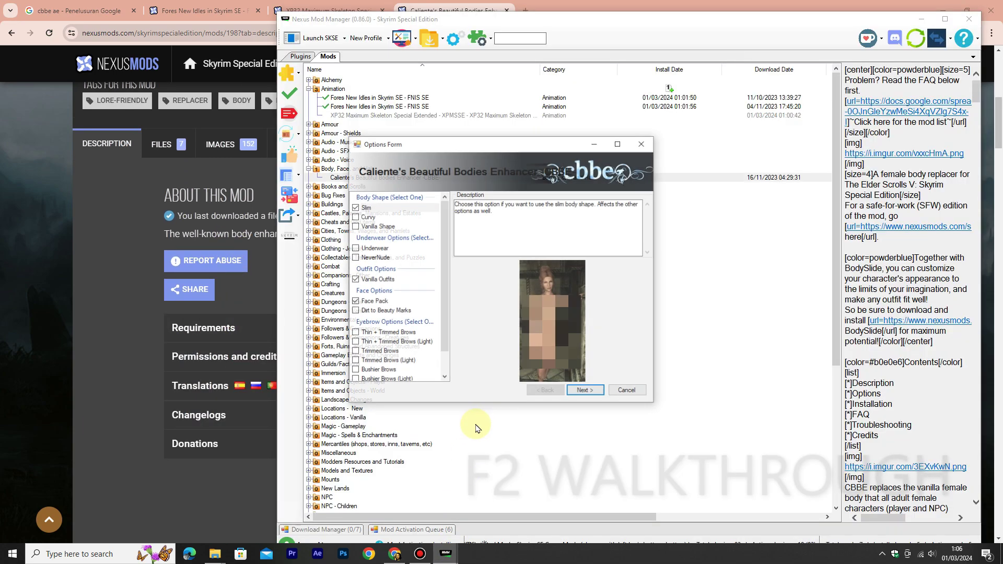
pyautogui.click(358, 217)
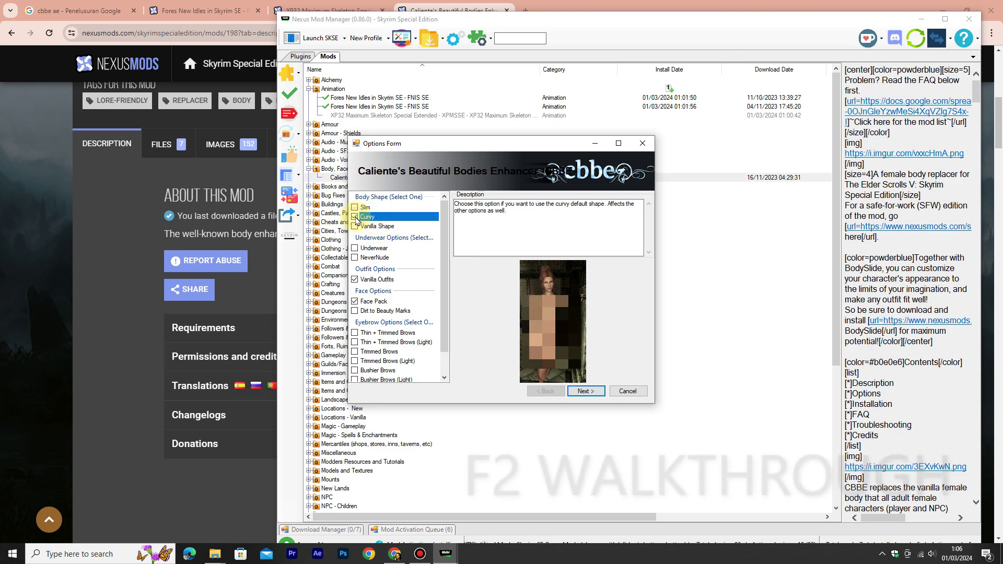
pyautogui.click(359, 249)
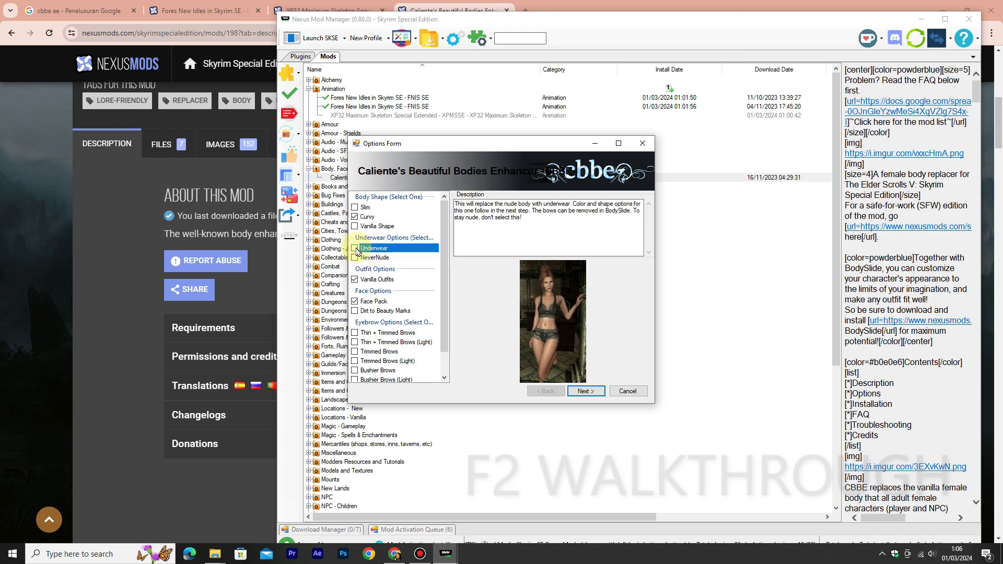
# Enable the Underwear option in the CBBE installer, keeping Face Pack selected, and keep the Normal mesh in Black
pyautogui.scroll(-2, 446, 318)
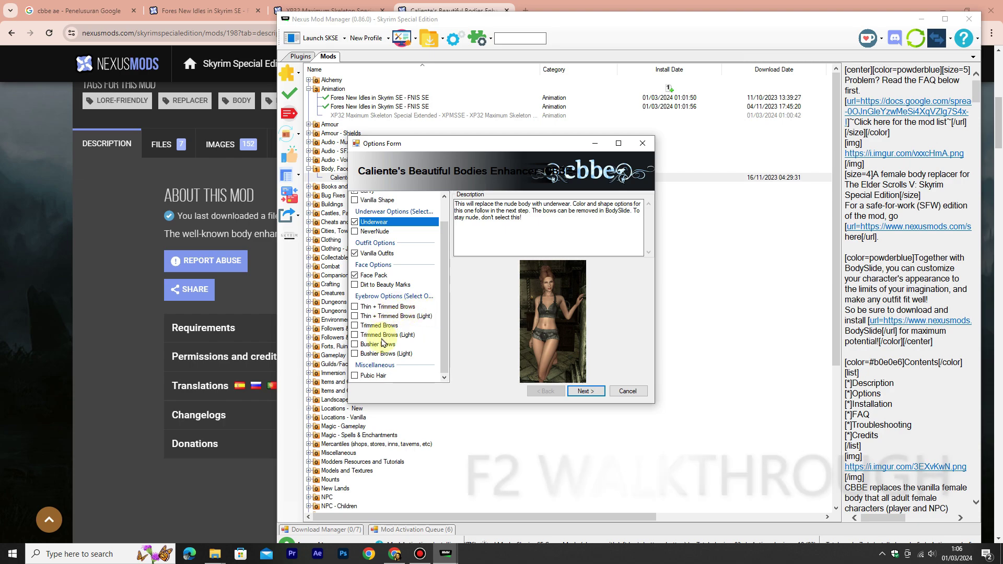
pyautogui.click(389, 277)
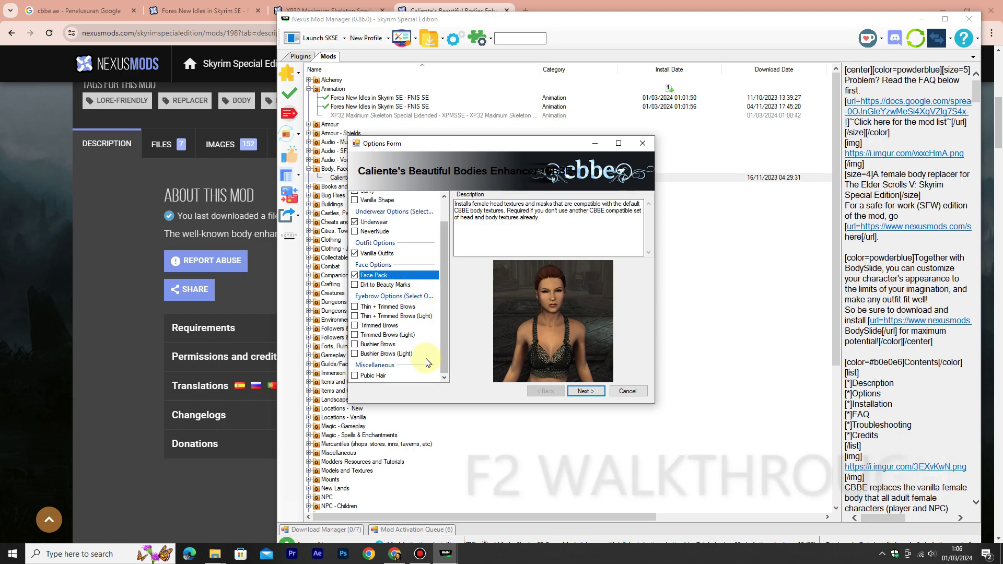
pyautogui.click(585, 392)
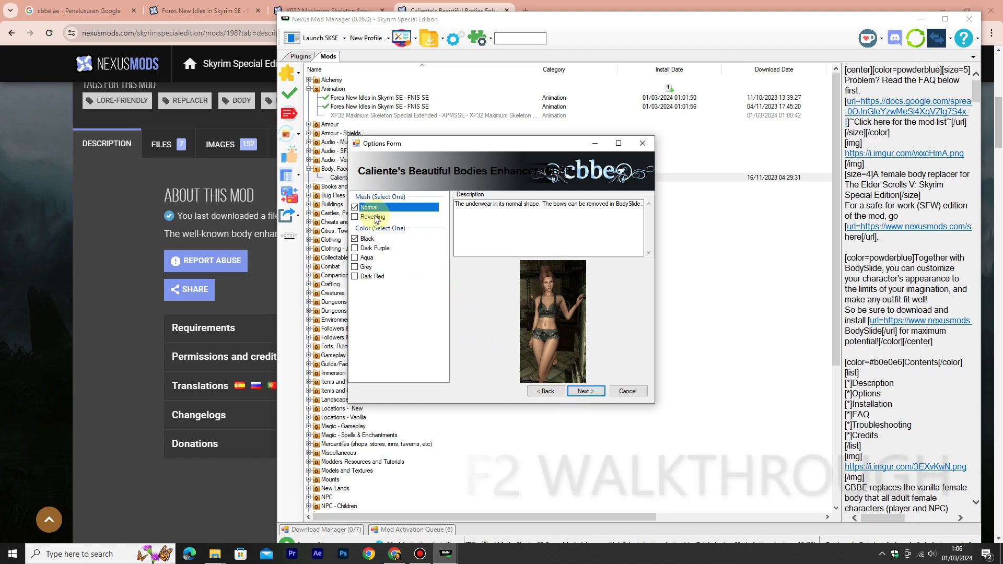
pyautogui.click(373, 218)
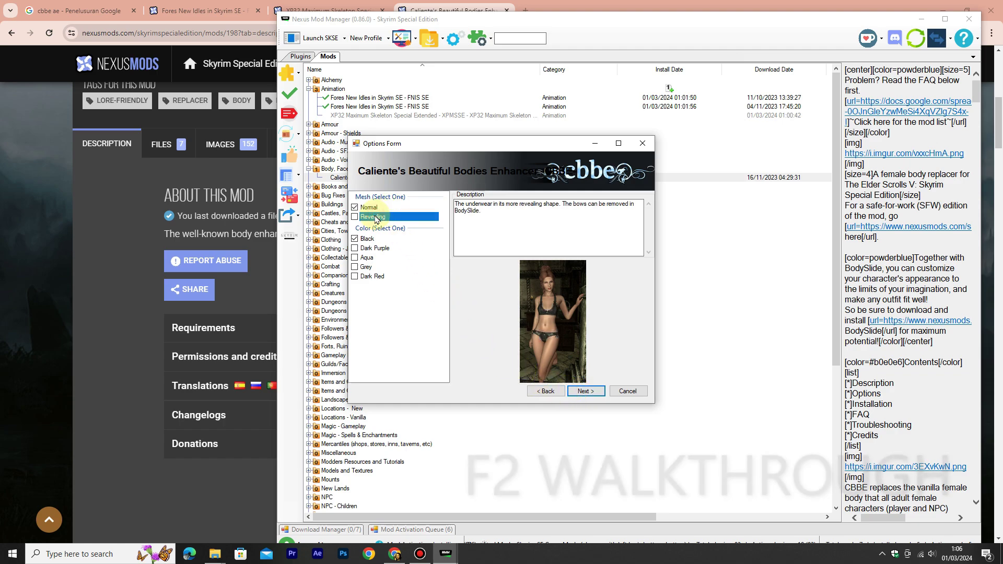
pyautogui.click(375, 241)
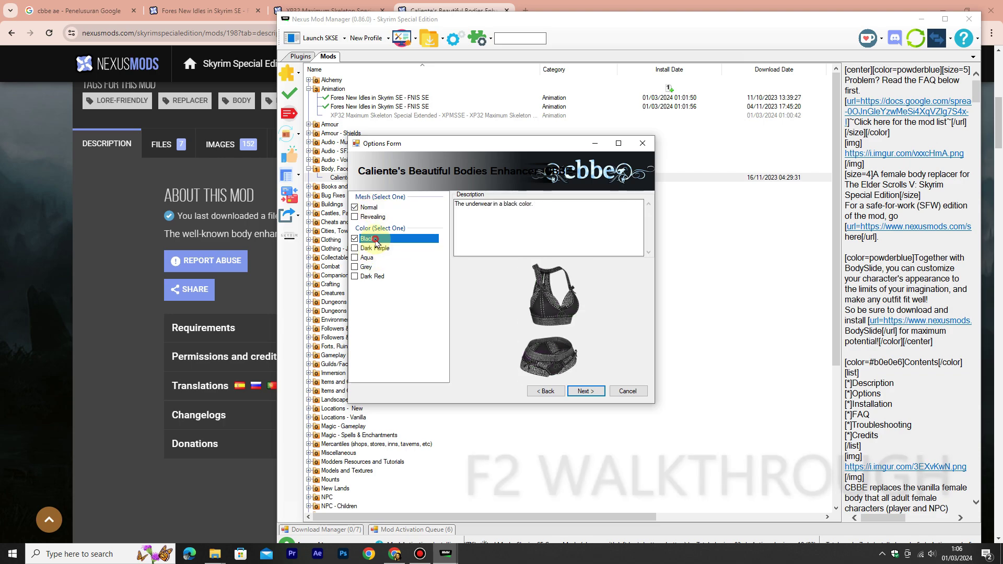
pyautogui.click(581, 391)
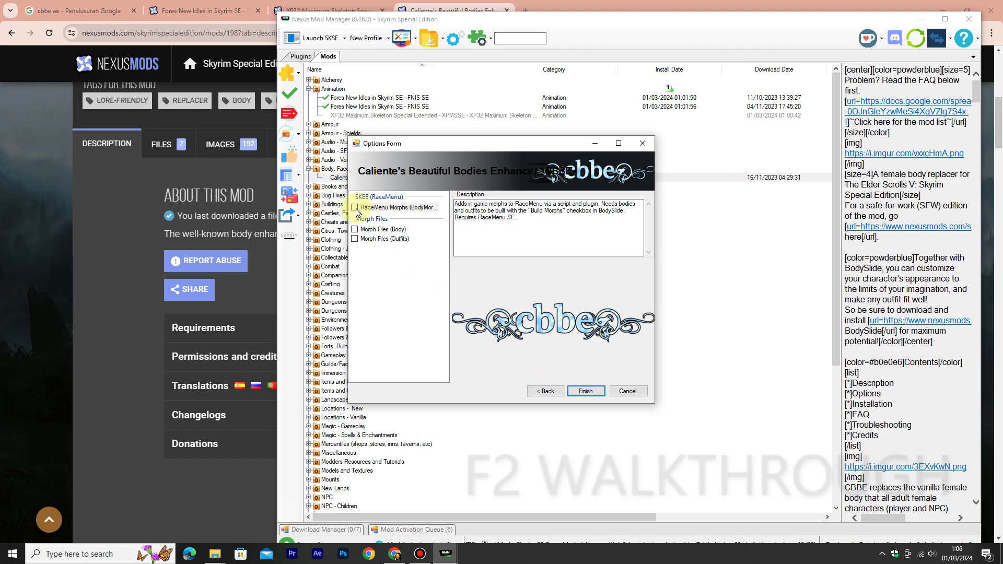
# Enable RaceMenu Morphs, Morph Files (Body) and Morph Files (Outfits), and finish the CBBE installer
pyautogui.click(355, 239)
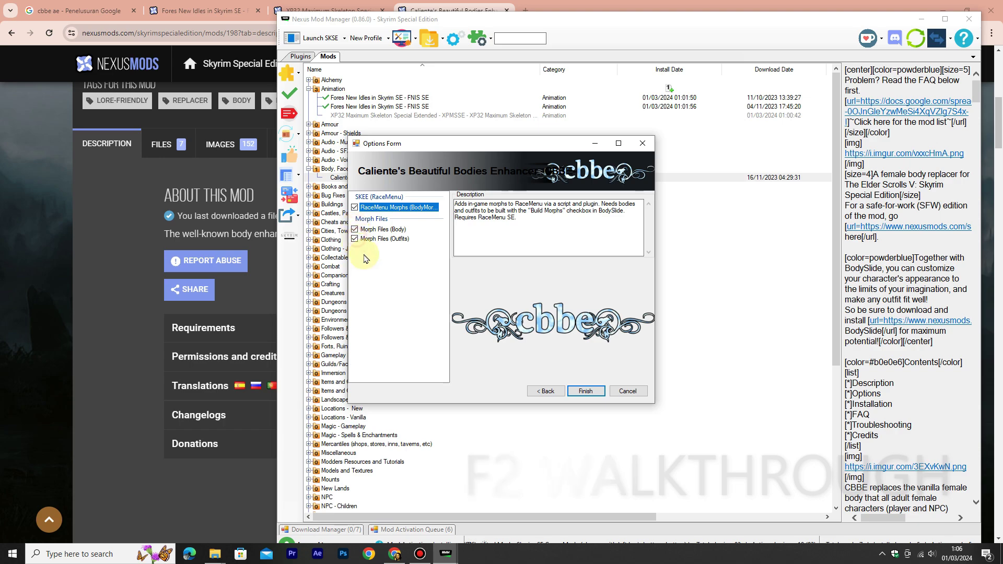
pyautogui.click(586, 393)
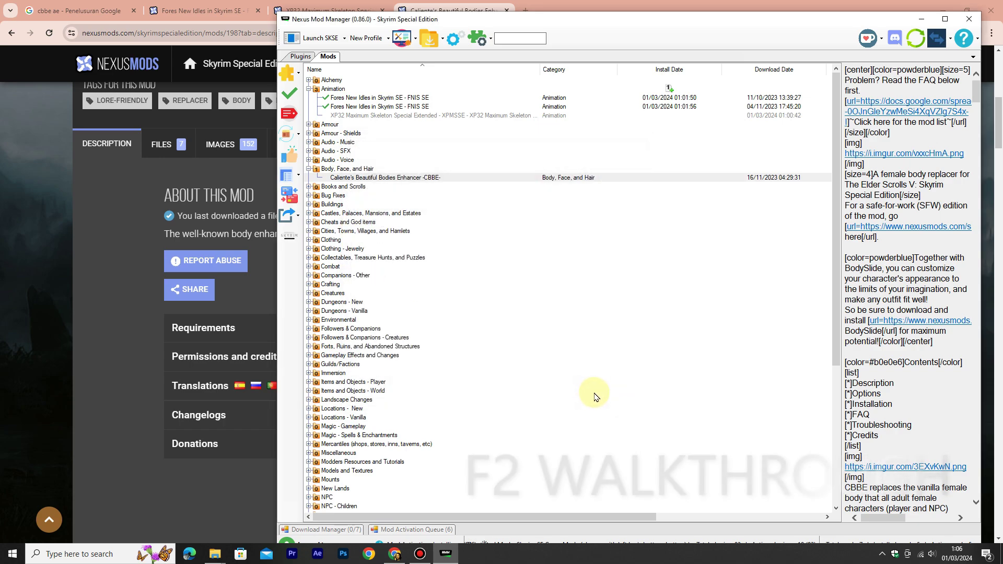
pyautogui.scroll(-8, 598, 332)
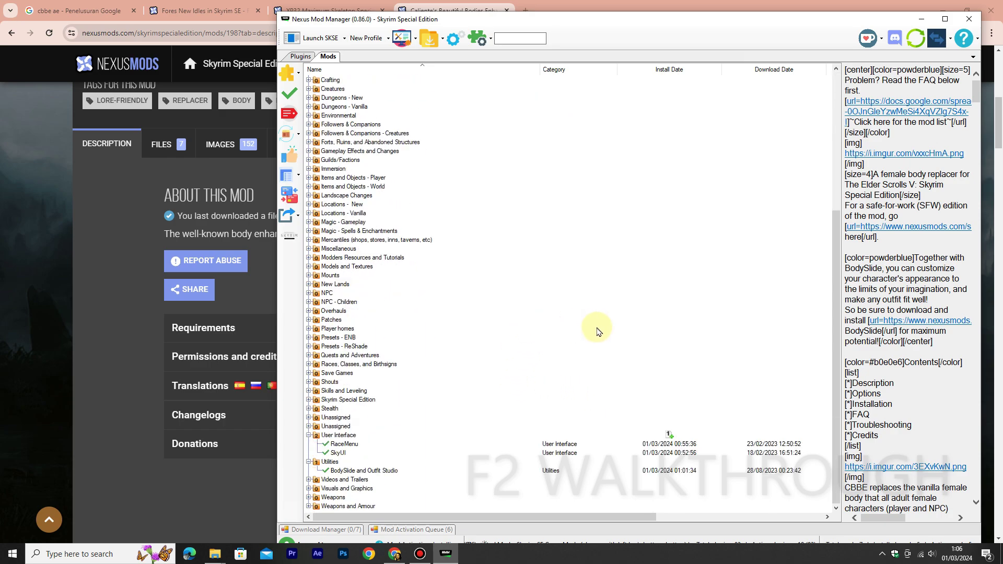
pyautogui.scroll(7, 598, 332)
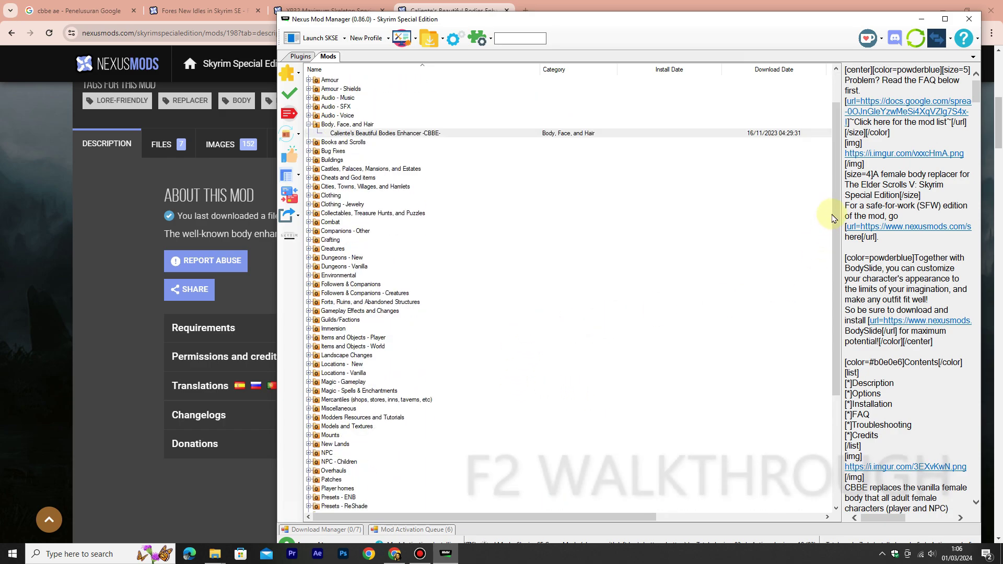
pyautogui.scroll(1, 837, 193)
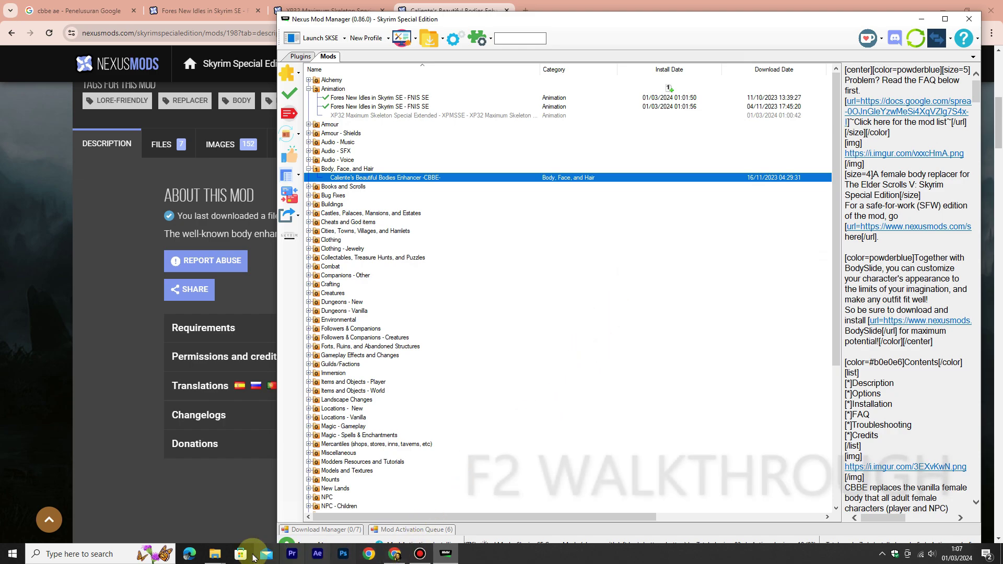
# Switch to File Explorer, go to the CalienteTools\BodySlide folder inside the game's Data folder, and launch BodySlide x64.exe
pyautogui.click(215, 554)
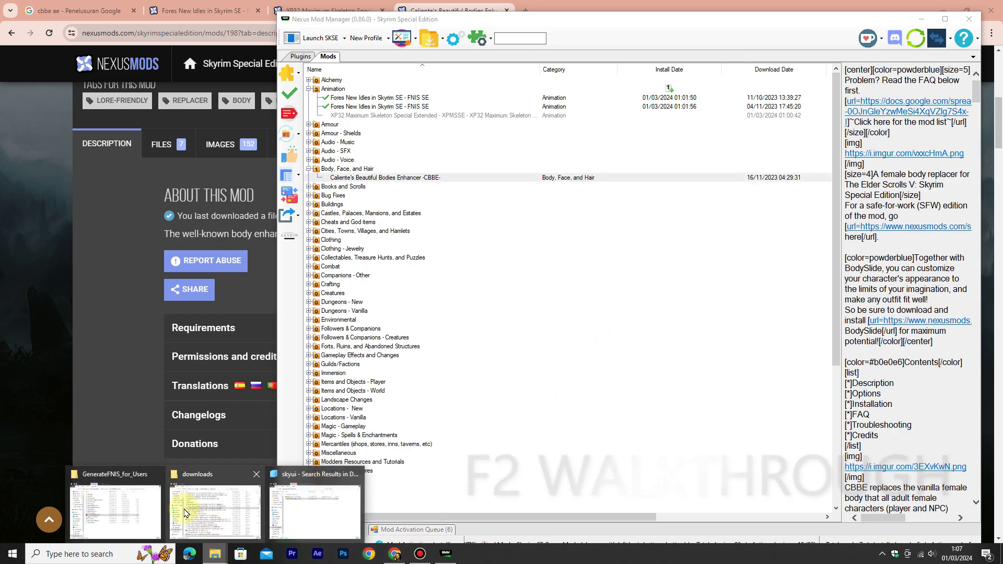
pyautogui.click(122, 509)
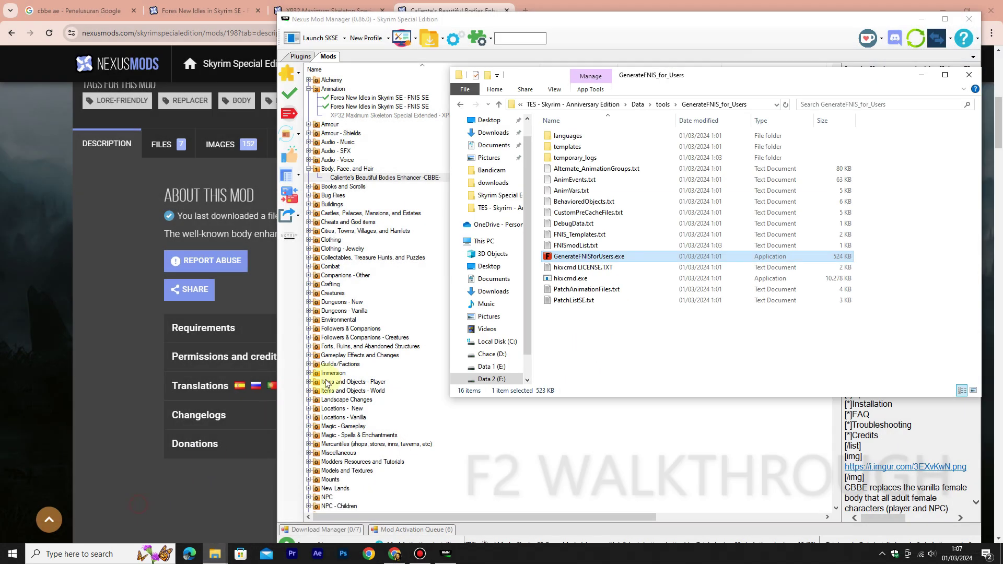
pyautogui.click(499, 105)
pyautogui.click(498, 105)
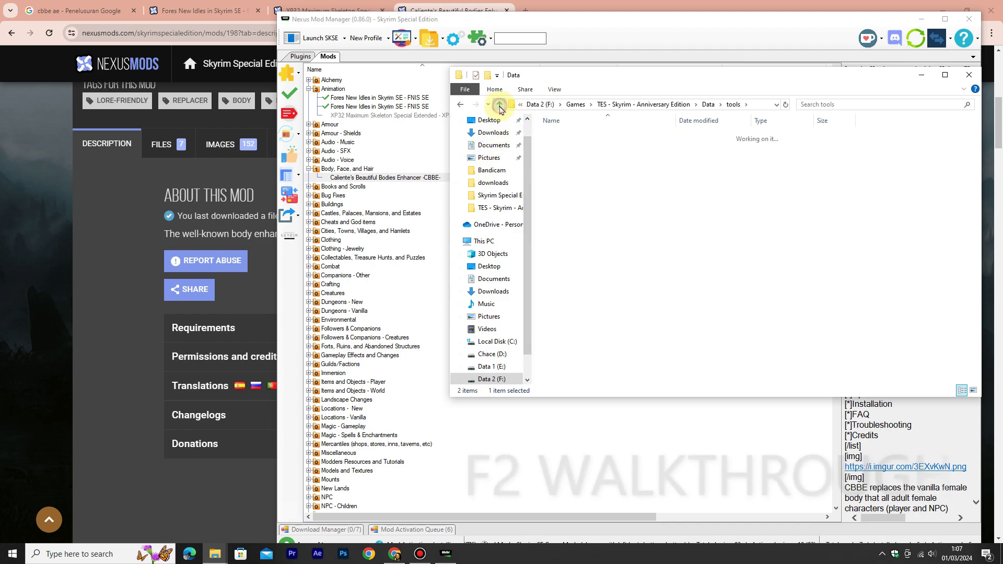
pyautogui.click(617, 138)
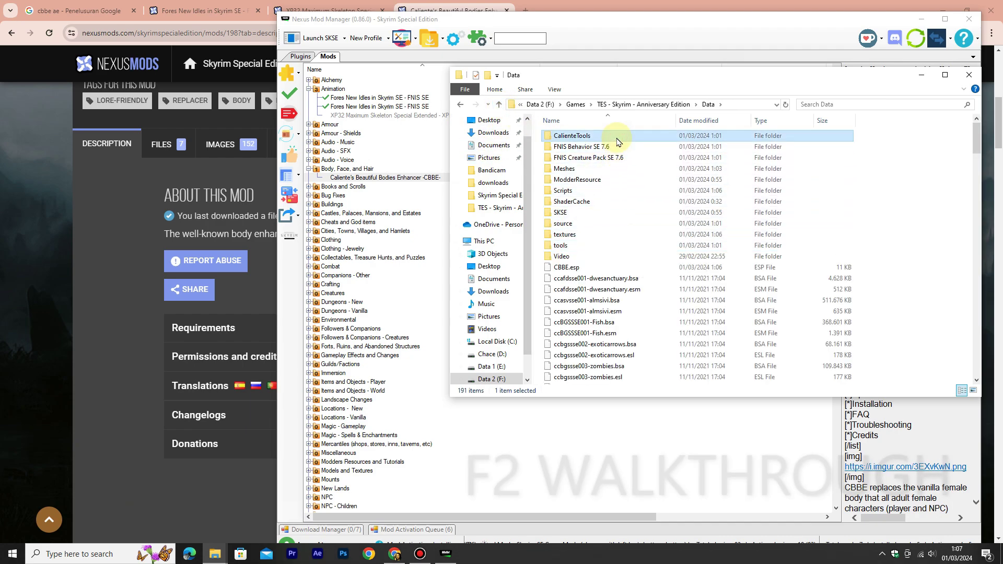
pyautogui.doubleClick(616, 139)
pyautogui.doubleClick(616, 138)
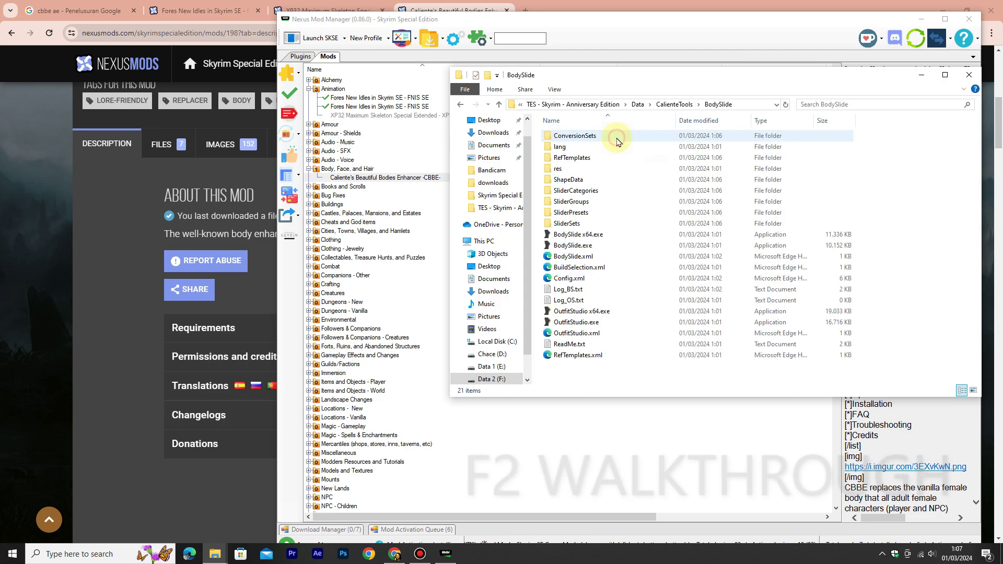
pyautogui.click(602, 236)
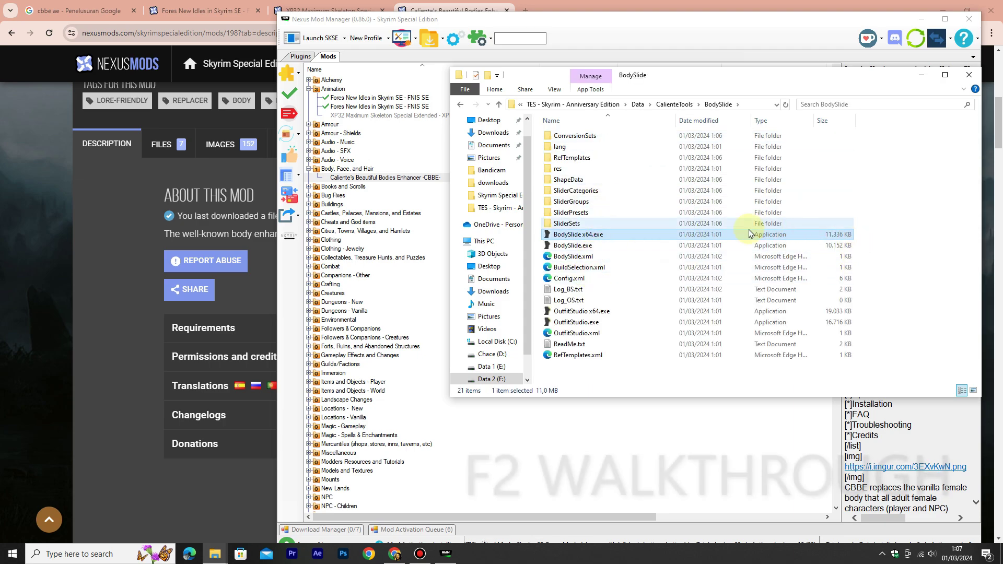
pyautogui.doubleClick(661, 235)
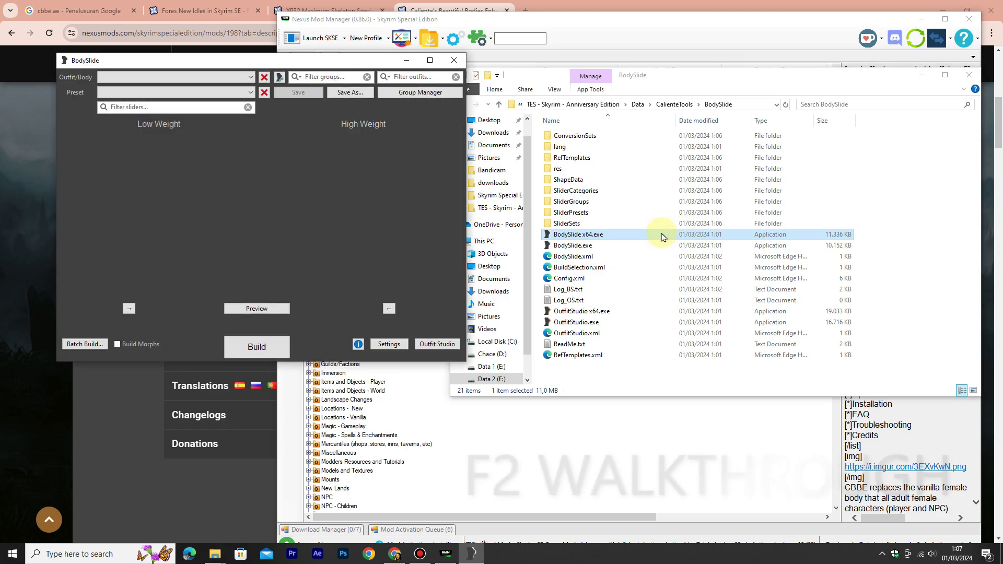
# Choose CBBE Underwear as the outfit/body and CBBE Curvy as the slider preset
pyautogui.click(254, 77)
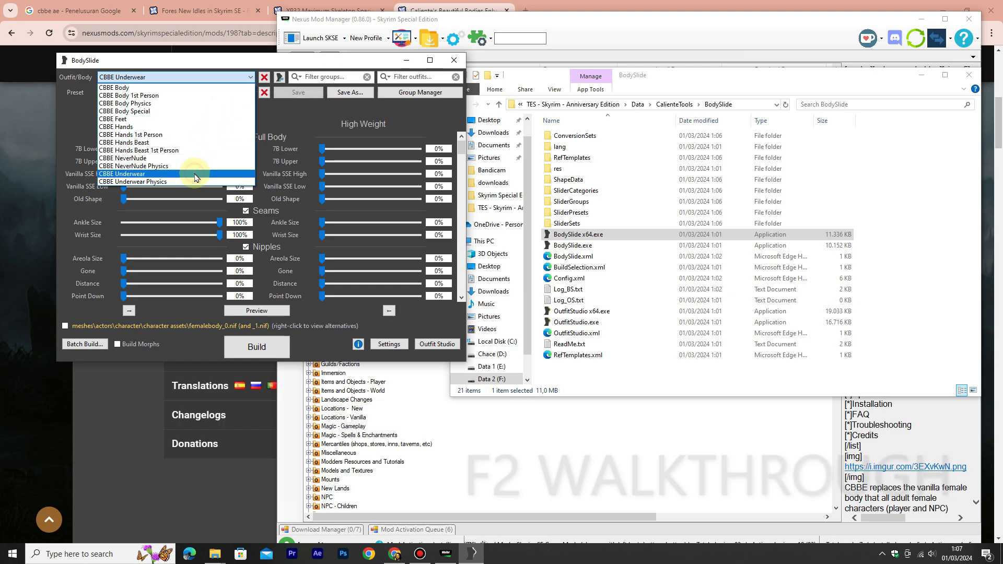
pyautogui.click(196, 174)
pyautogui.click(245, 93)
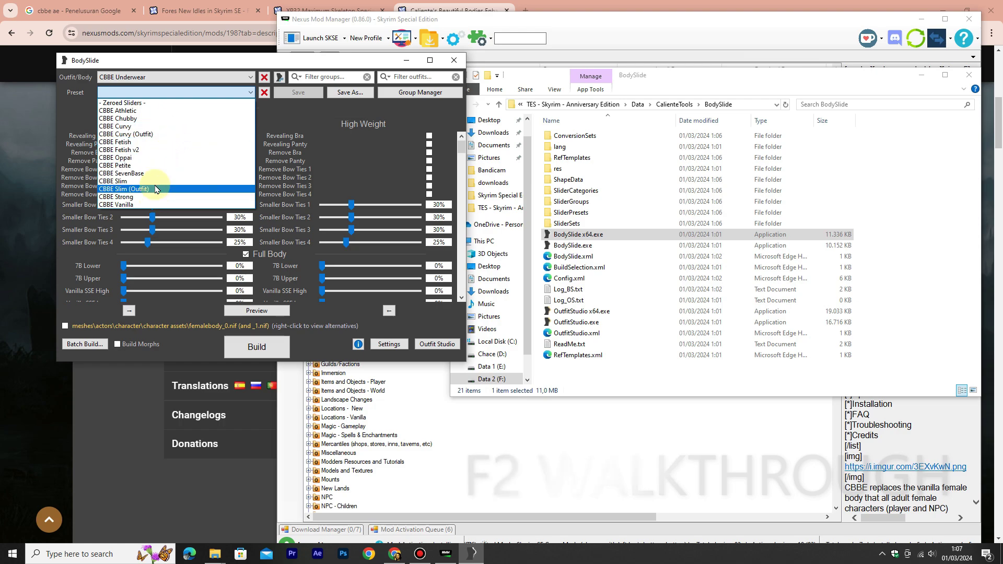
pyautogui.click(164, 126)
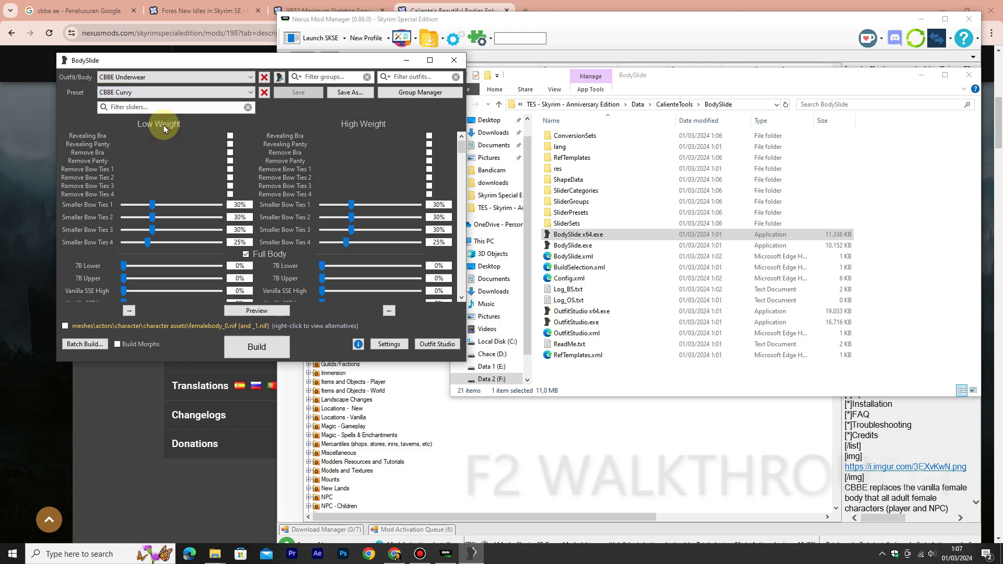
pyautogui.click(236, 93)
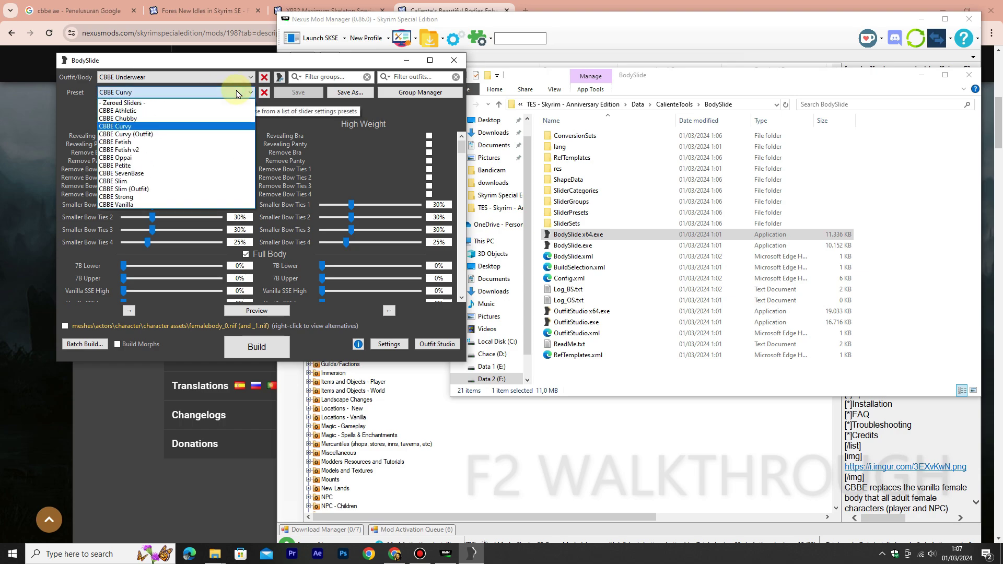
pyautogui.click(237, 93)
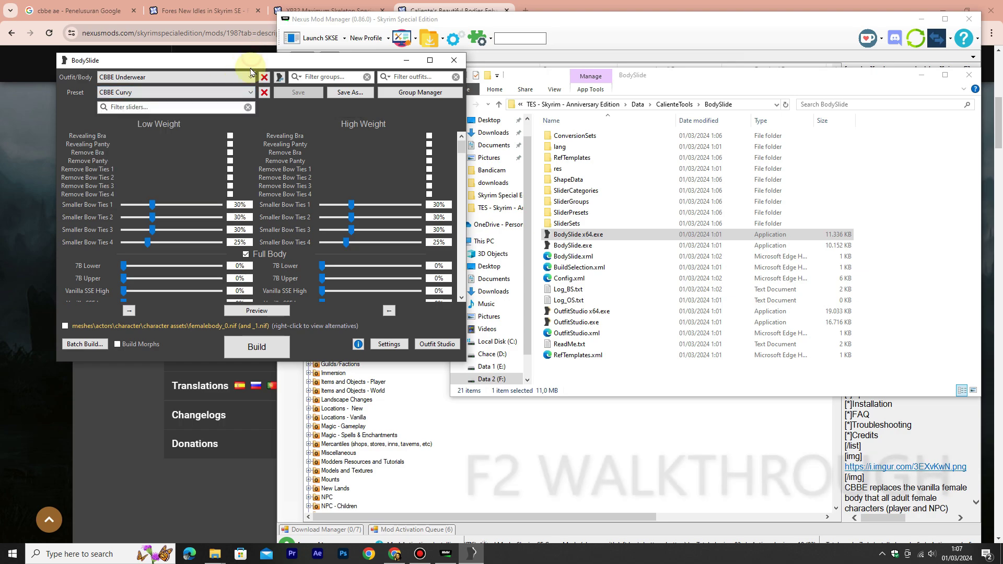
# Preview the body mesh, rotate the model to examine it from several sides, and close the preview
pyautogui.click(254, 313)
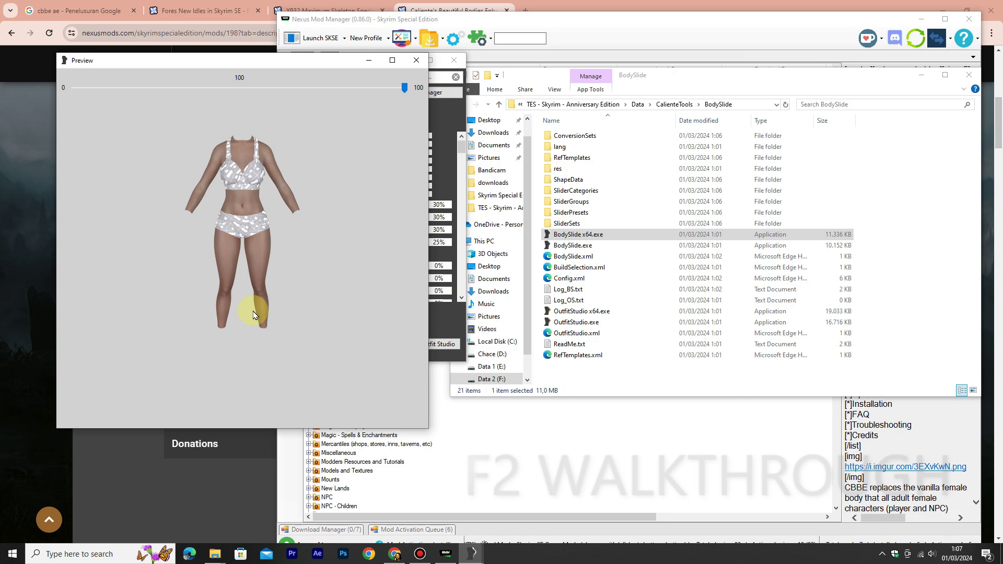
pyautogui.moveTo(274, 282); pyautogui.dragTo(147, 281)
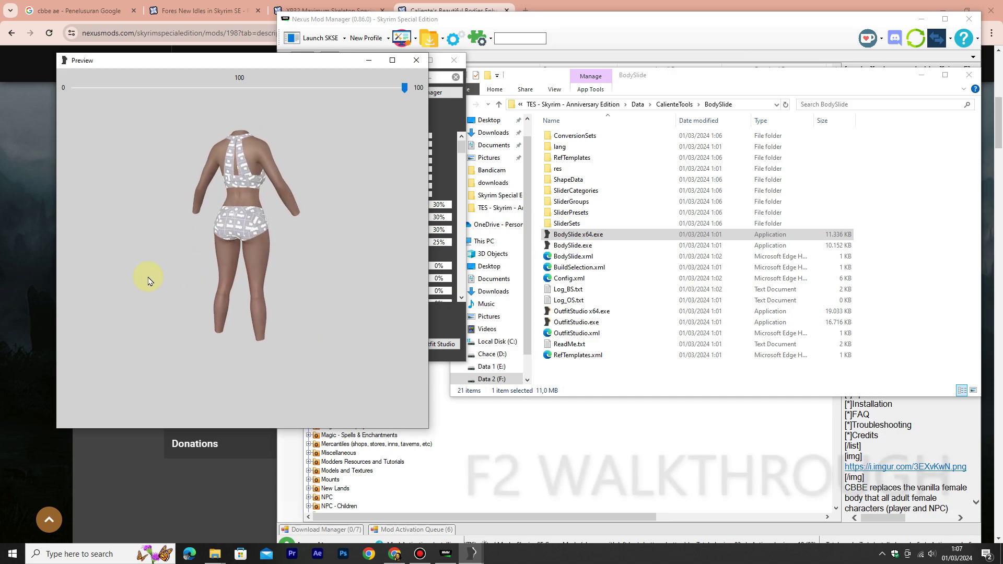
pyautogui.moveTo(228, 260); pyautogui.dragTo(131, 251)
pyautogui.click(415, 61)
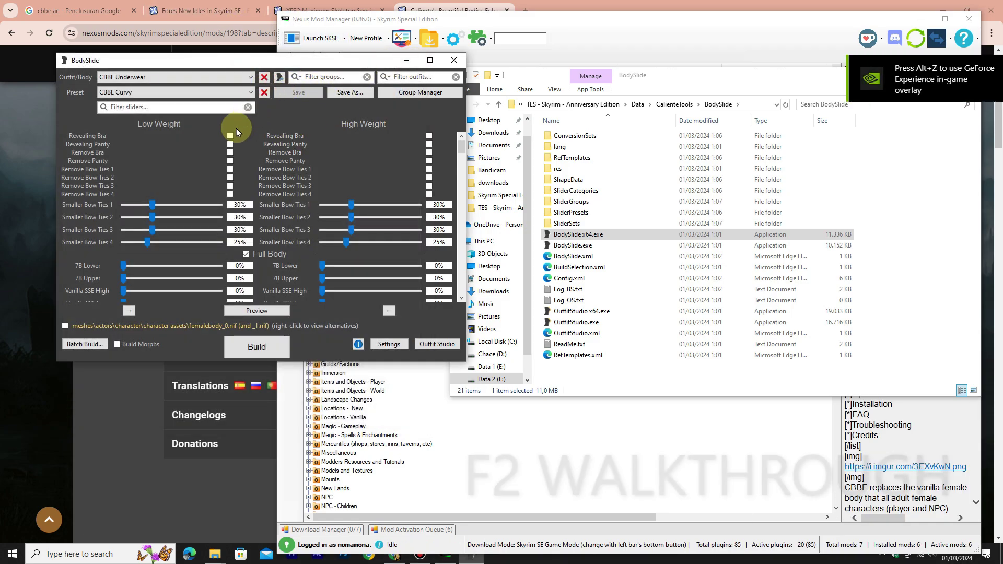
# Set BodySlide's game data path to F:\Games\TES - Skyrim - Anniversary Edition\Data, save the settings, and close BodySlide
pyautogui.click(387, 344)
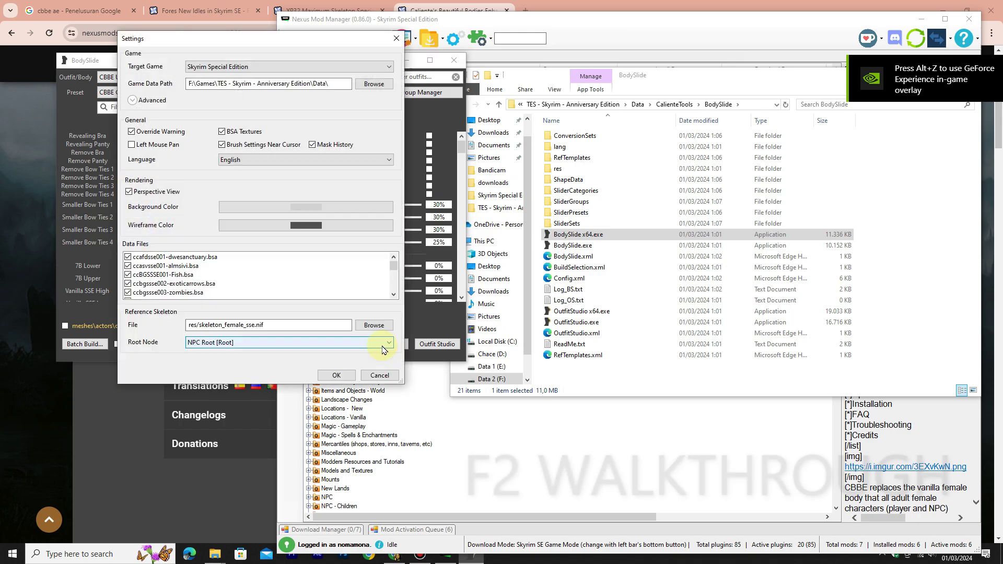
pyautogui.moveTo(247, 38); pyautogui.dragTo(209, 49)
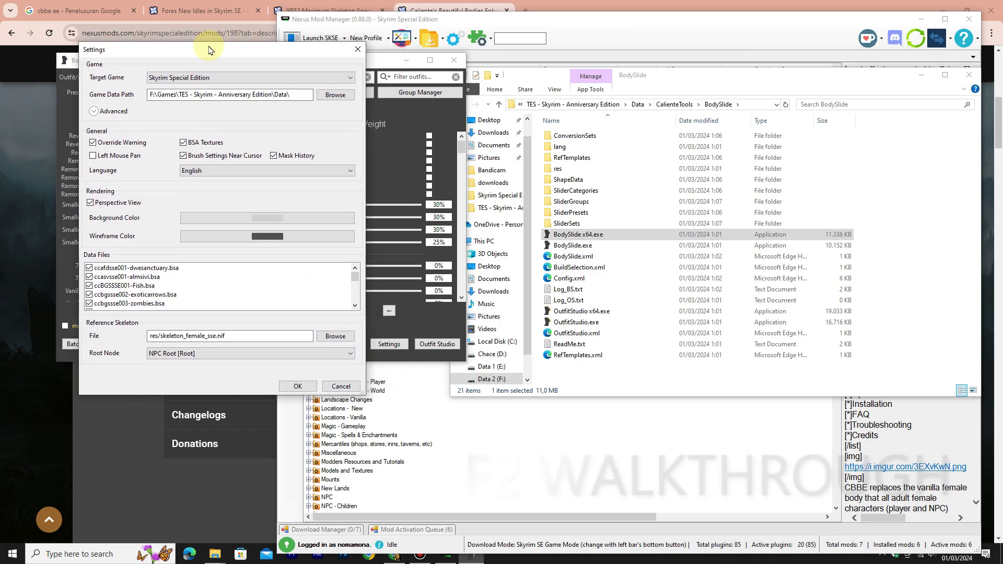
pyautogui.click(297, 95)
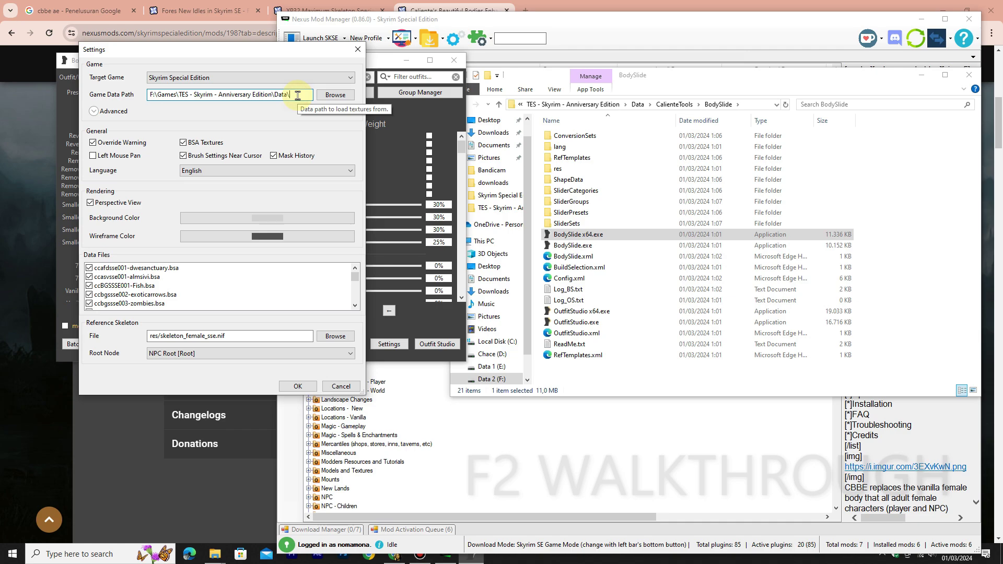
pyautogui.click(330, 96)
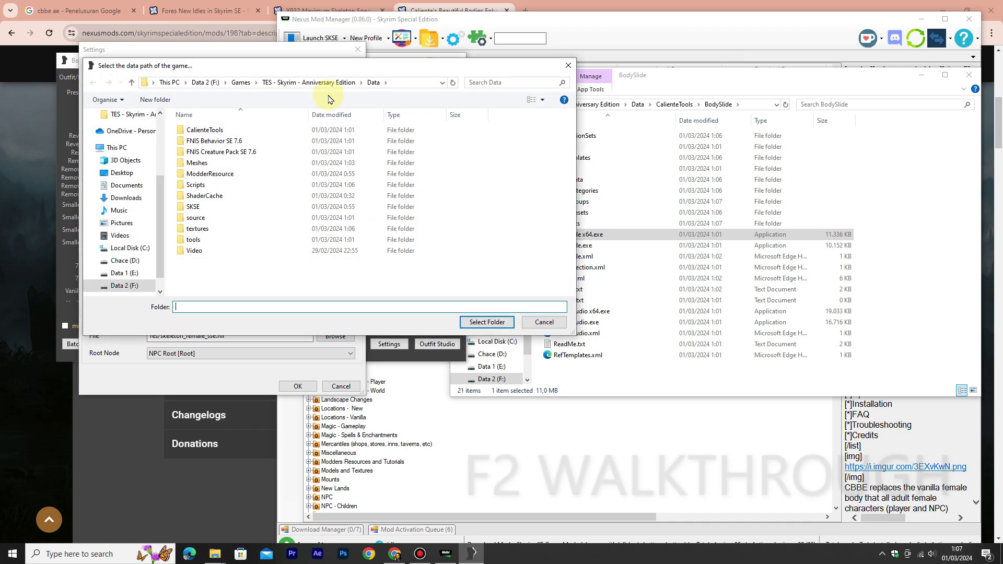
pyautogui.moveTo(344, 66); pyautogui.dragTo(489, 74)
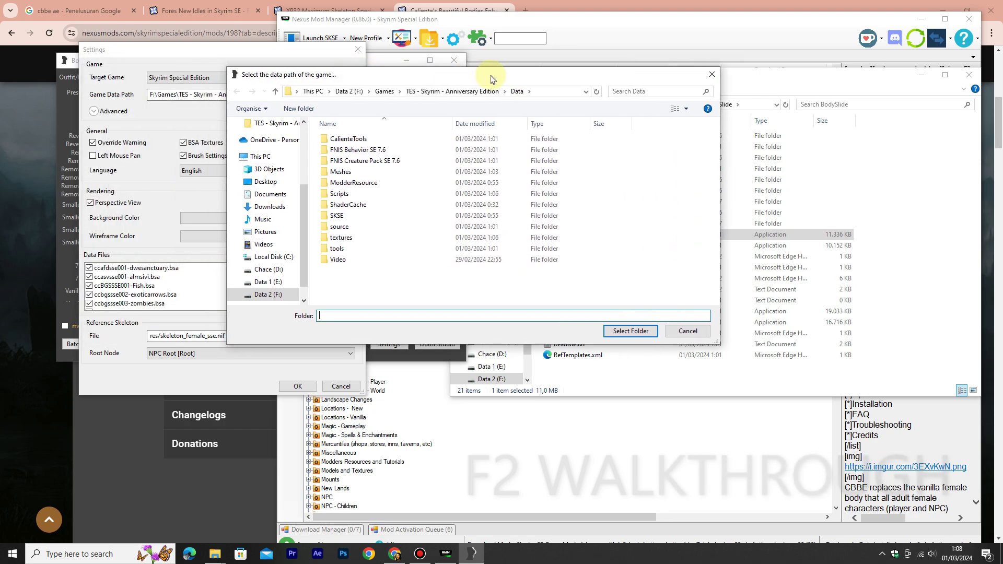
pyautogui.click(427, 93)
pyautogui.click(373, 161)
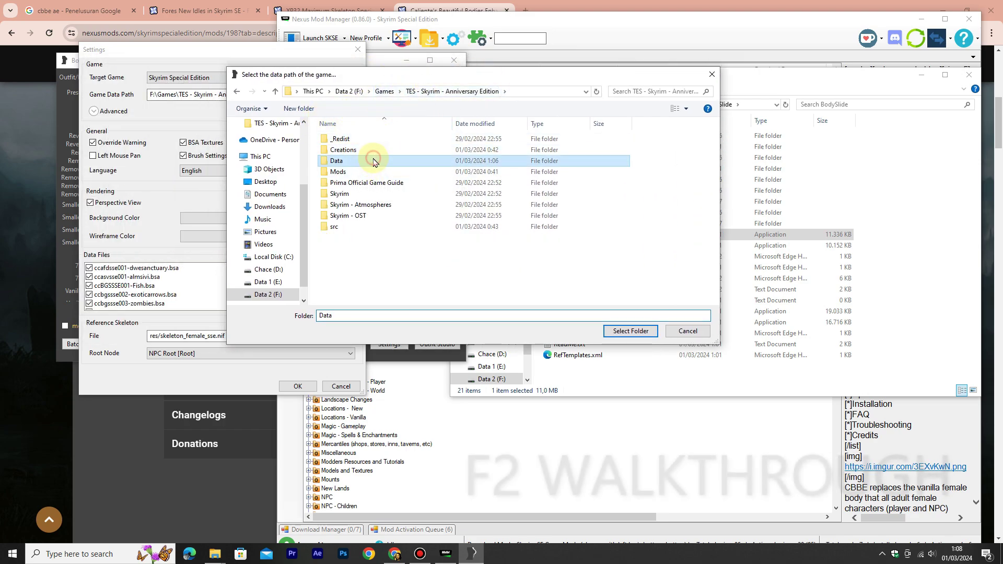
pyautogui.click(630, 331)
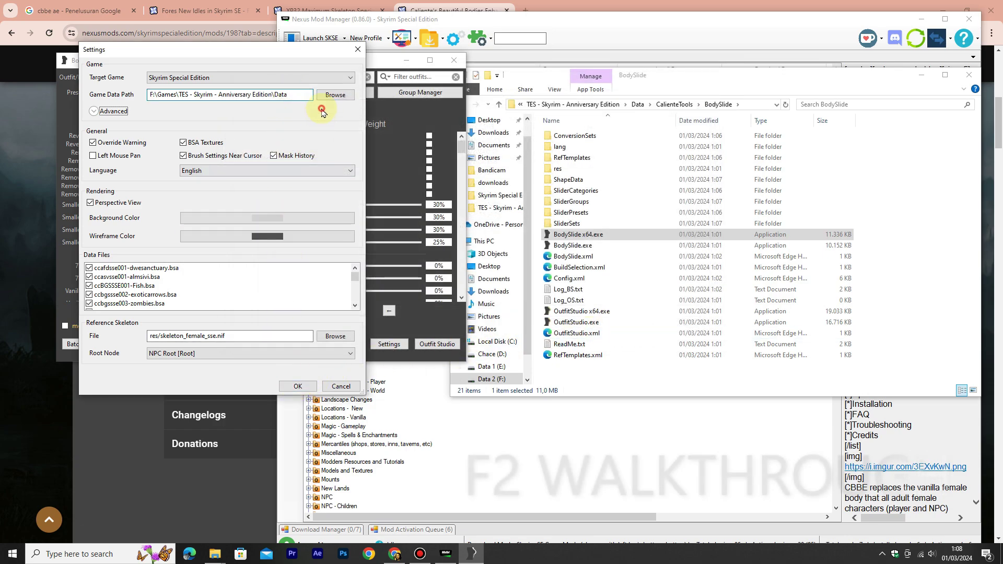
pyautogui.click(293, 387)
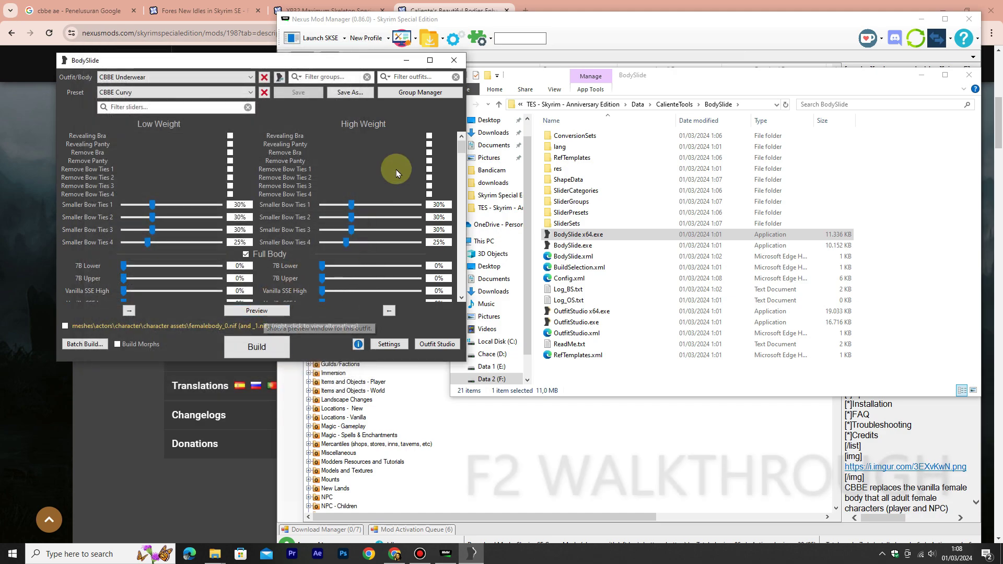
pyautogui.click(454, 59)
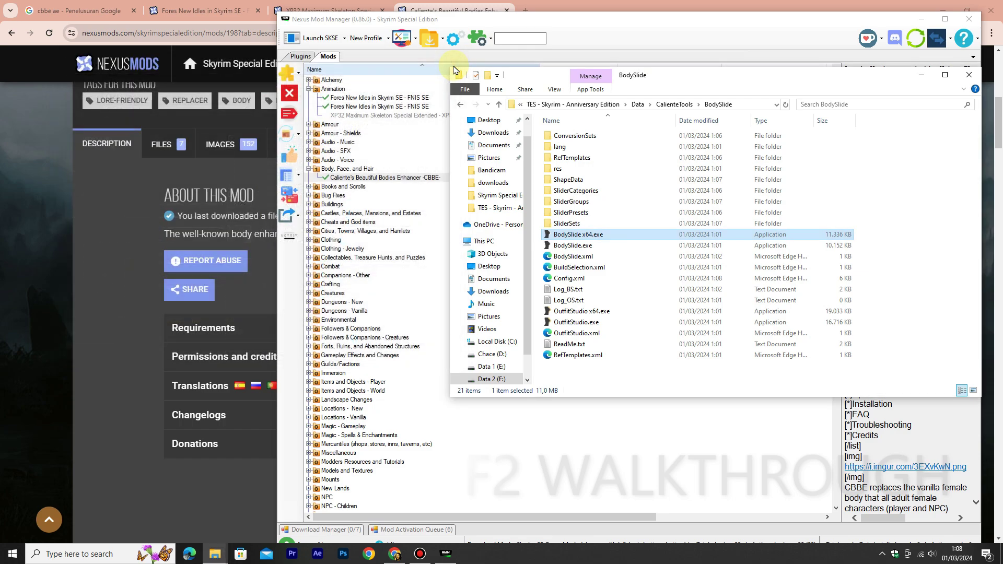
# Relaunch BodySlide x64.exe, preview the CBBE Underwear body with the CBBE Curvy preset up close, and close the preview and BodySlide
pyautogui.click(570, 239)
pyautogui.doubleClick(571, 238)
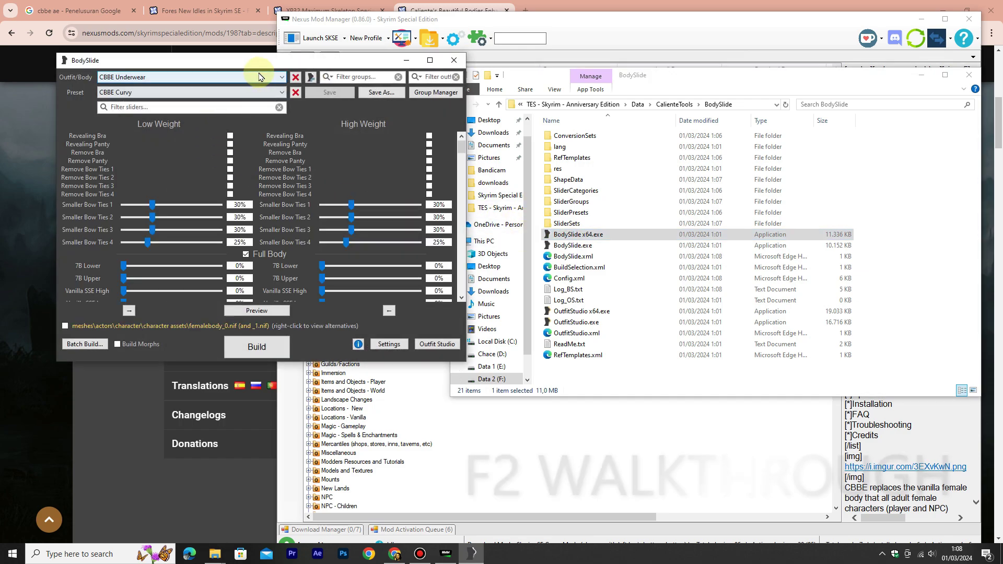
pyautogui.click(246, 312)
pyautogui.moveTo(246, 309); pyautogui.dragTo(292, 277)
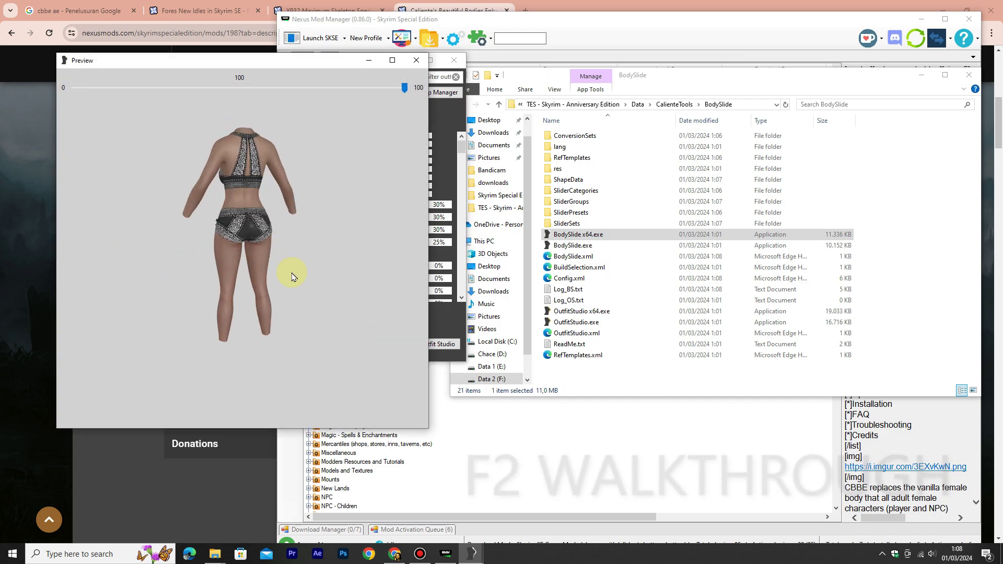
pyautogui.scroll(10, 257, 274)
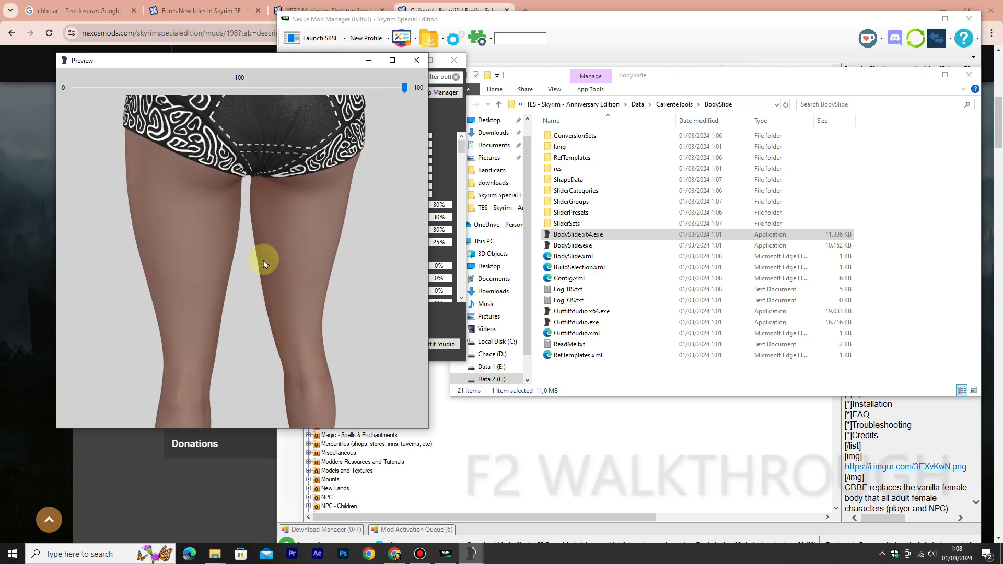
pyautogui.scroll(6, 264, 261)
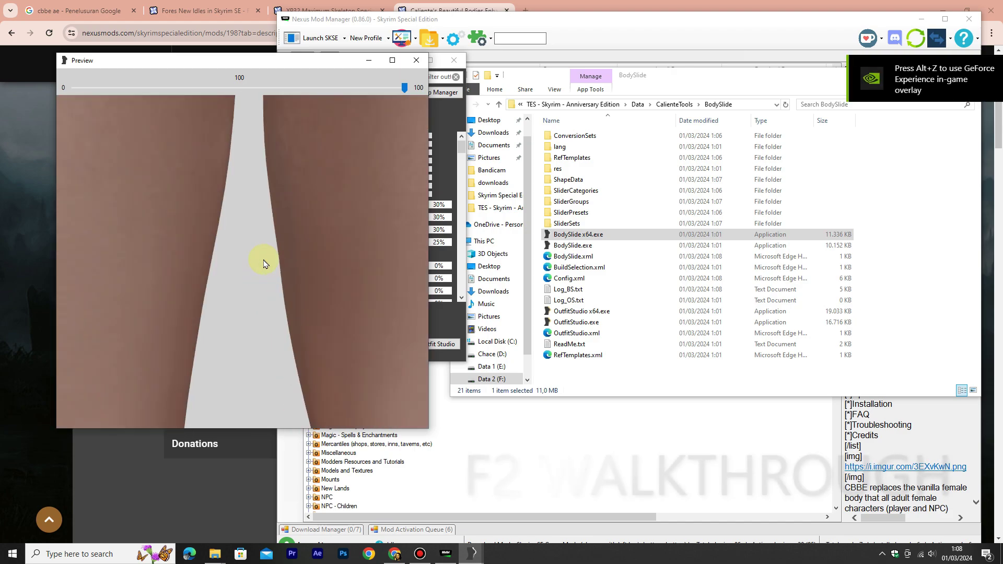
pyautogui.scroll(-5, 263, 264)
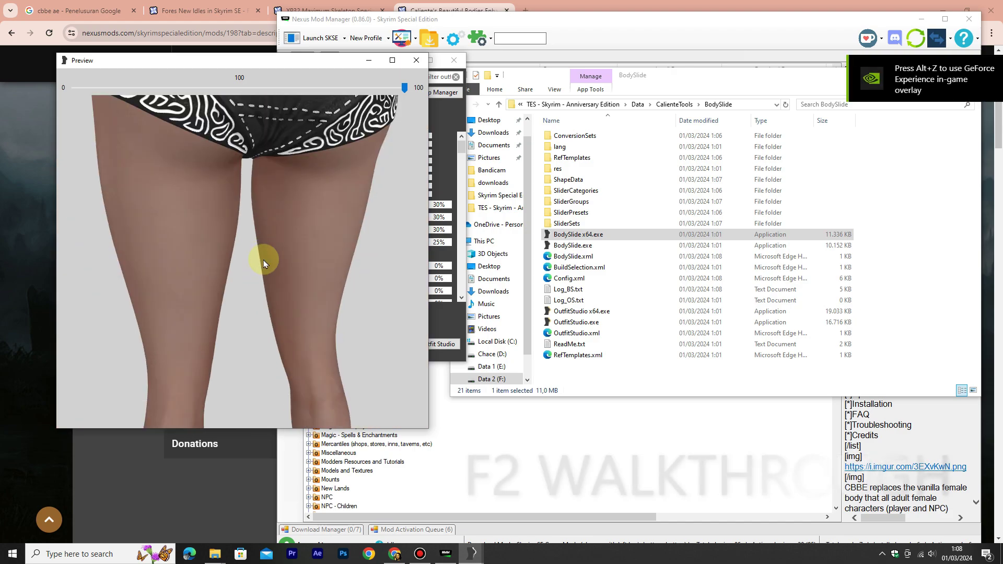
pyautogui.click(416, 60)
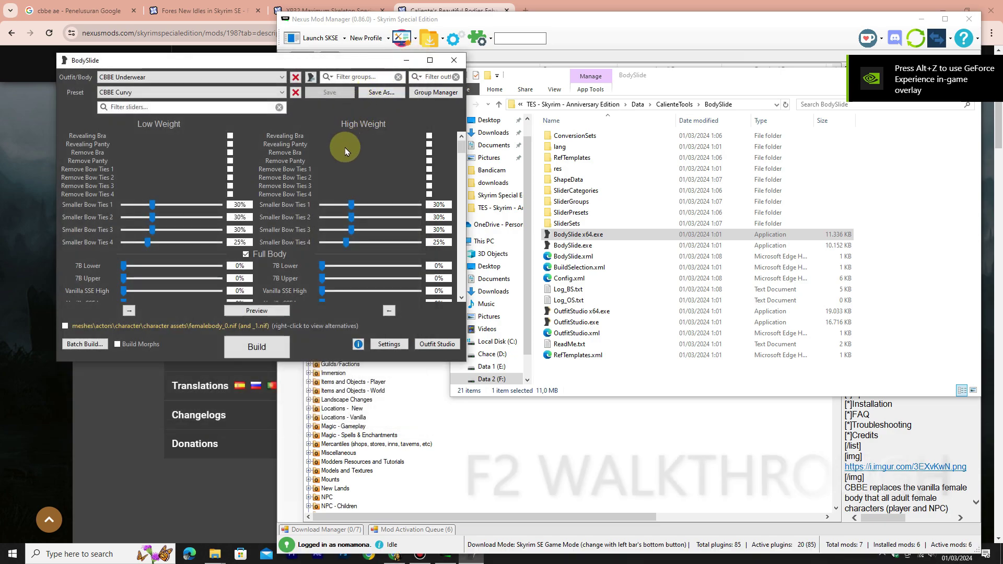
pyautogui.click(459, 63)
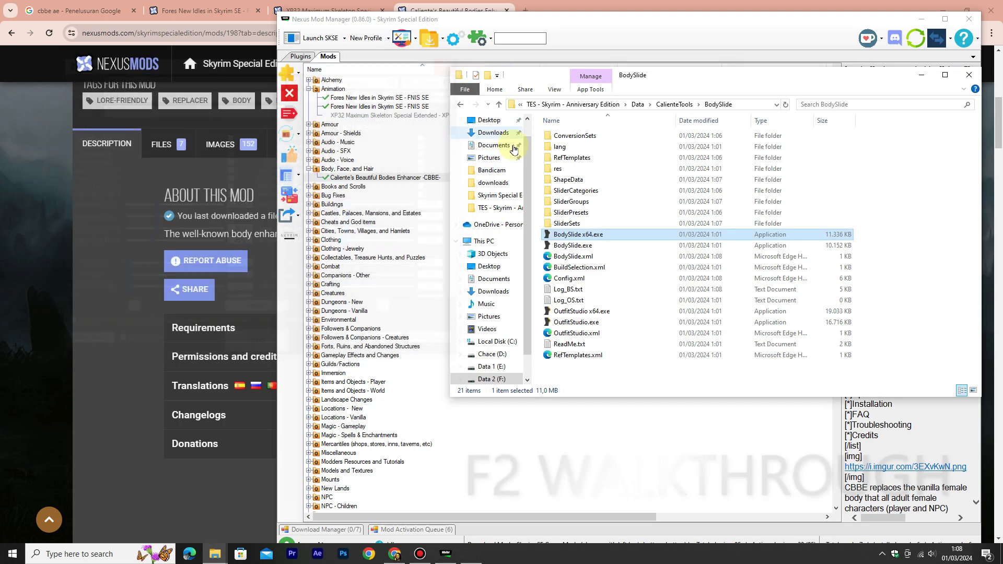
# Switch to the Chrome browser and return to the Google results for "cbbe ae"
pyautogui.click(507, 24)
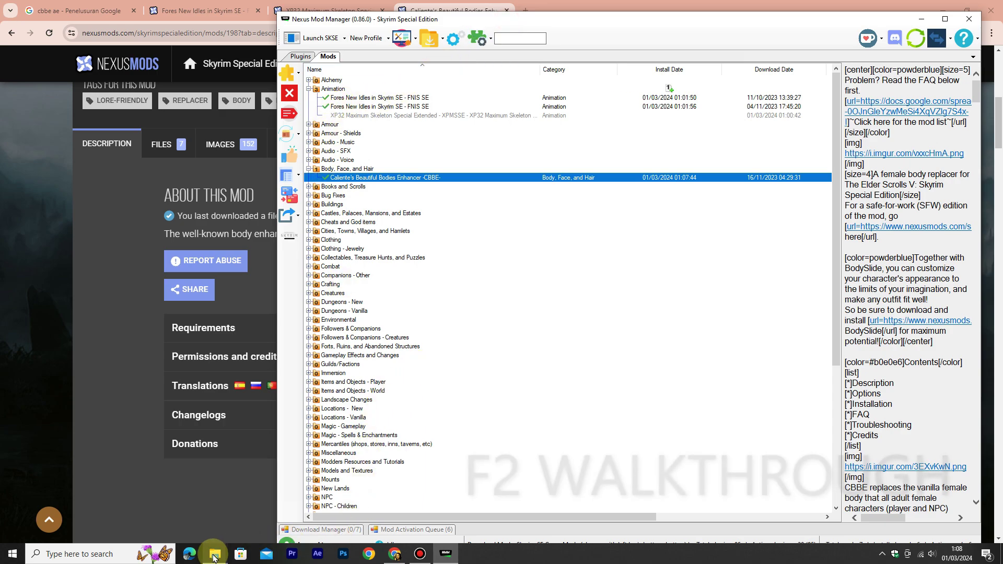
pyautogui.moveTo(214, 558)
pyautogui.click(114, 326)
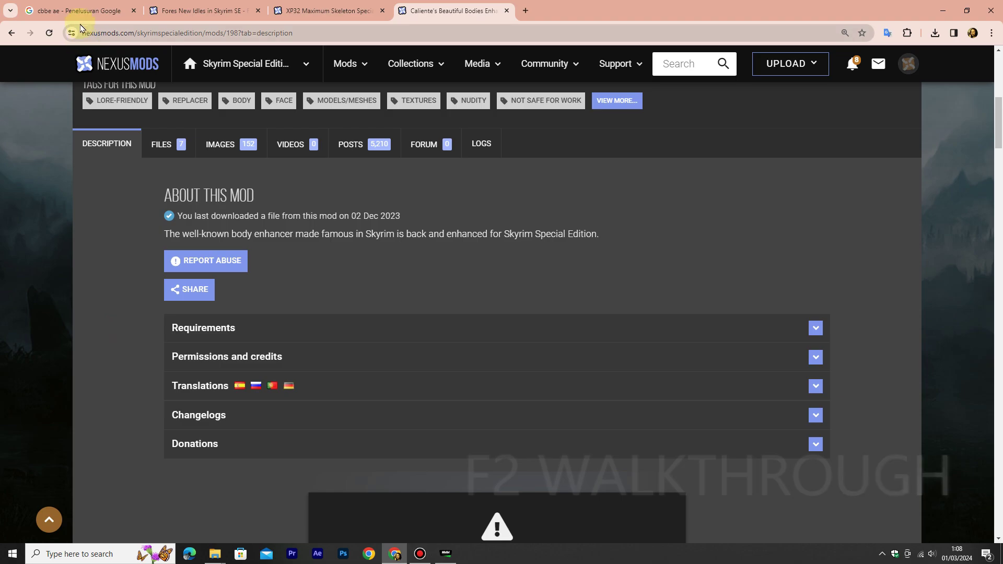
pyautogui.click(81, 11)
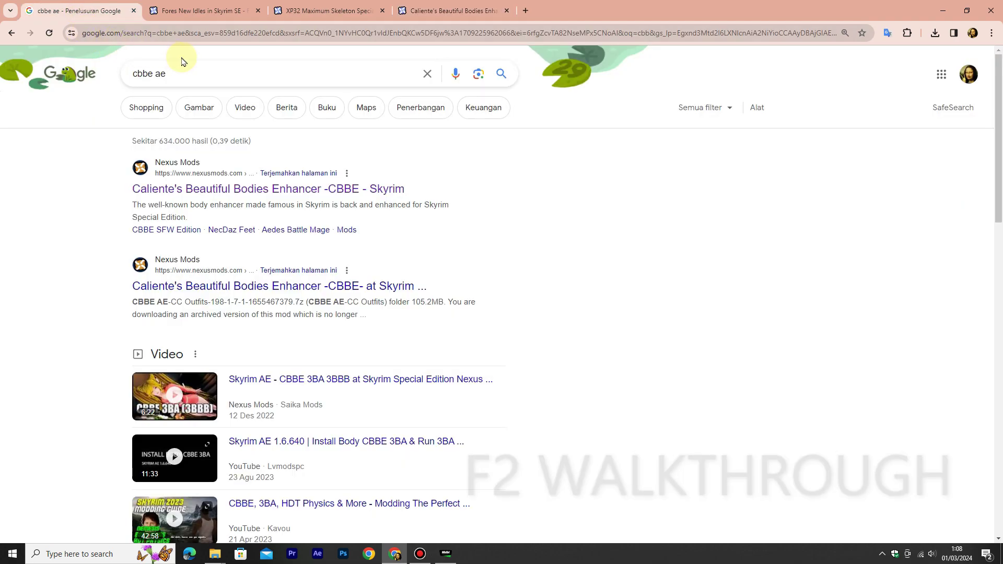
# Switch to the downloads folder in File Explorer and copy "Fair Skin Complexion for CBBE" from the v11.1 archive's file name
pyautogui.moveTo(215, 554)
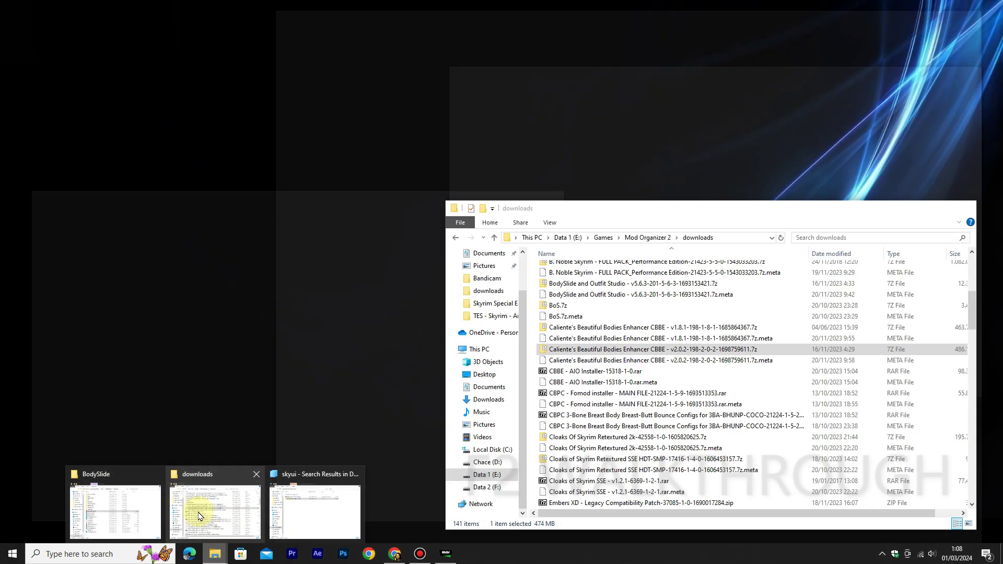
pyautogui.click(199, 517)
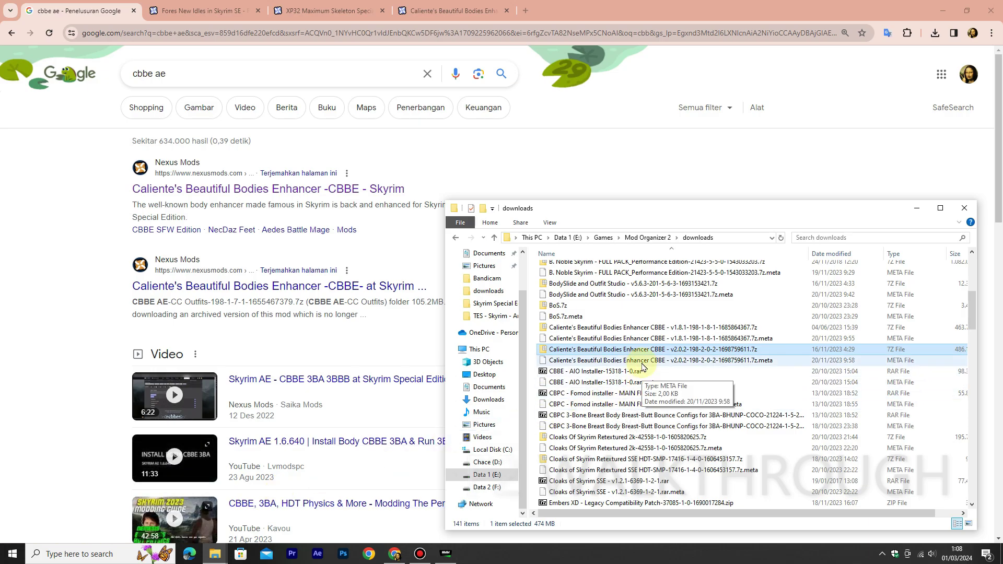
pyautogui.scroll(-10, 643, 366)
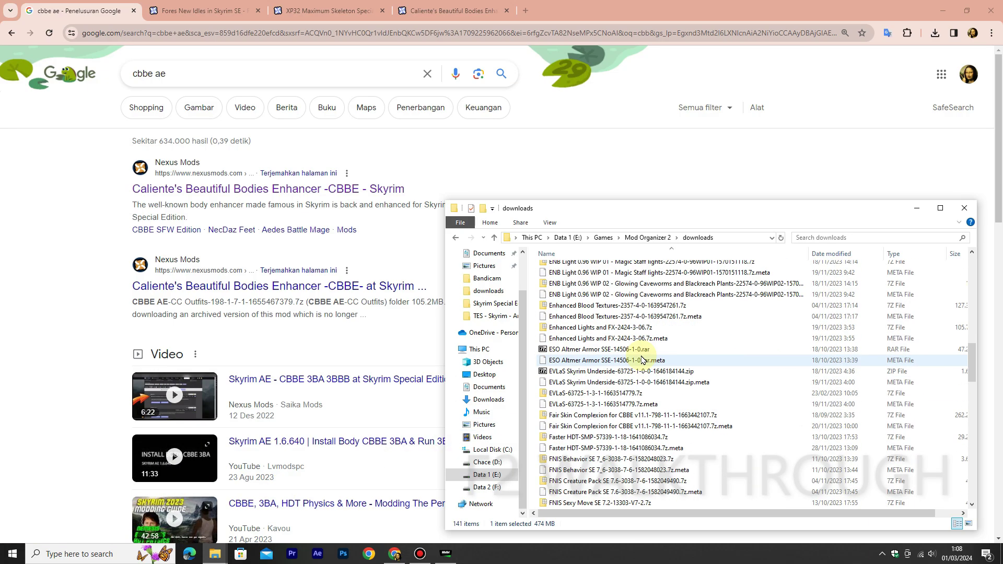
pyautogui.scroll(-4, 643, 360)
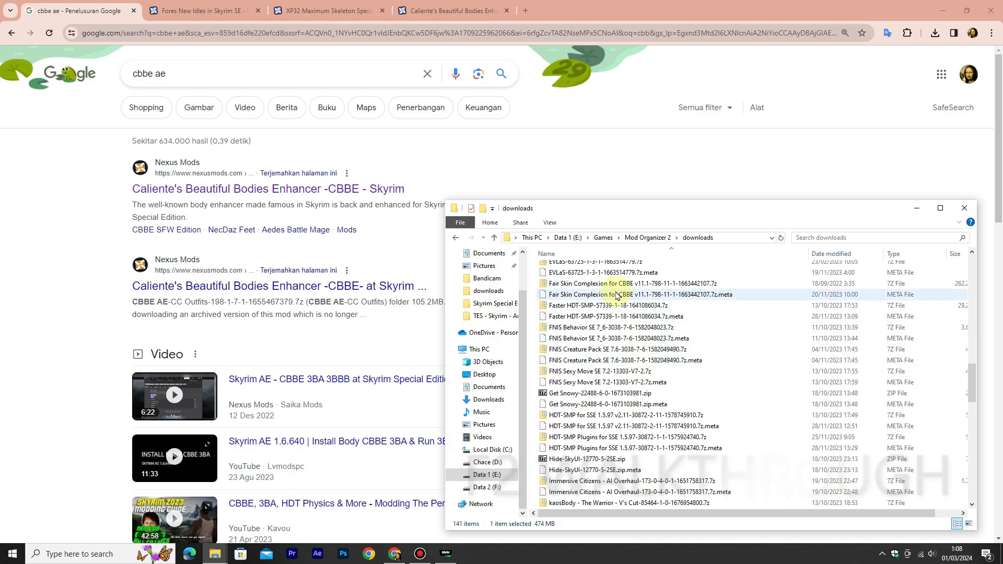
pyautogui.click(592, 287)
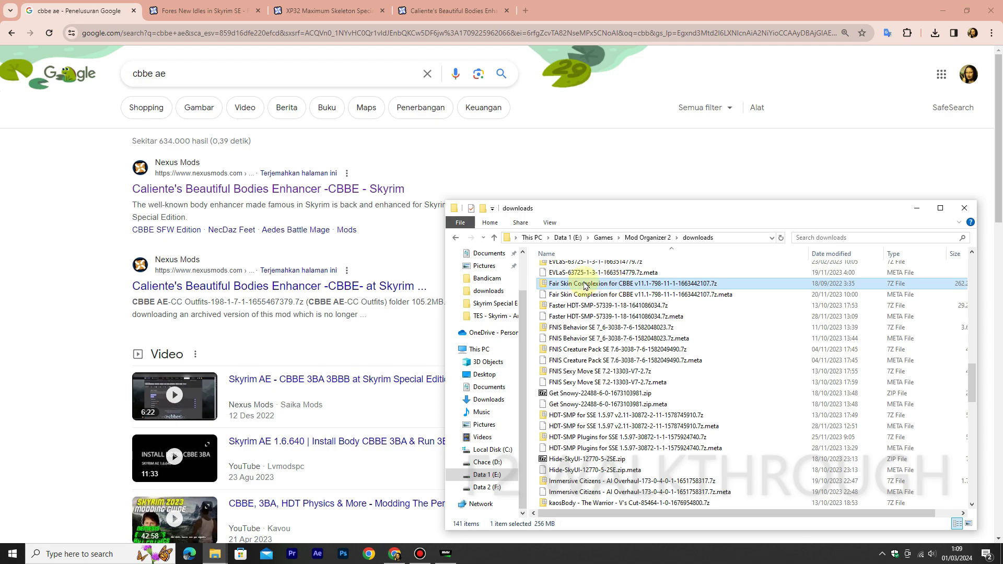
pyautogui.click(585, 285)
pyautogui.click(548, 283)
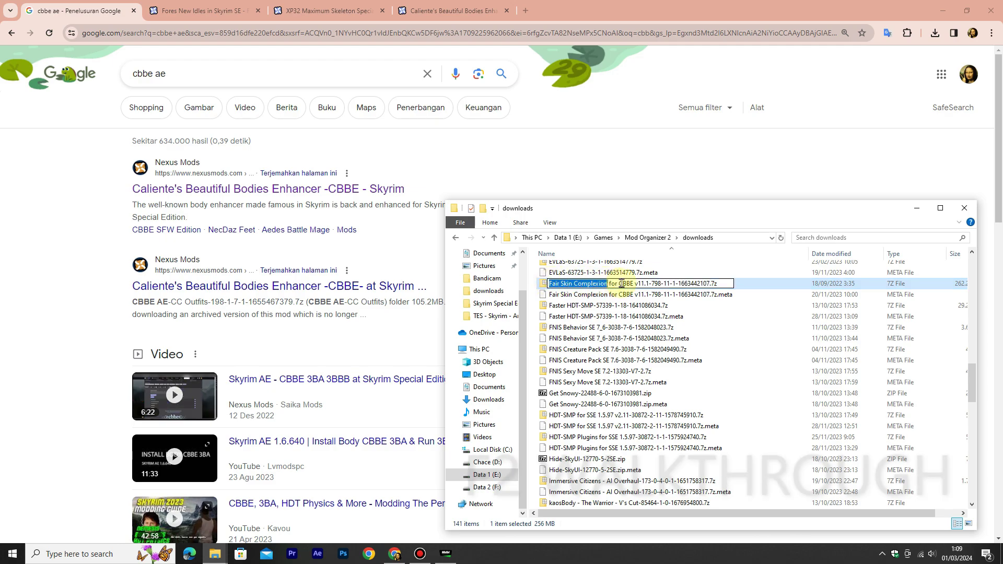
pyautogui.moveTo(620, 283); pyautogui.dragTo(635, 284)
pyautogui.hotkey('ctrl', 'c')
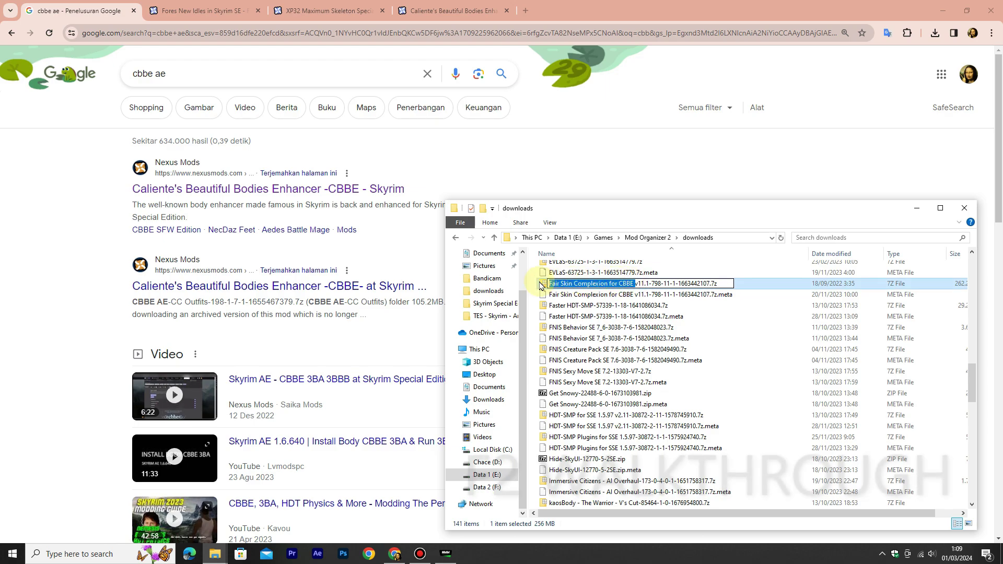
# Search Google for "fair skin complexion for cbbe sse" and open the Nexus Mods Fair Skin Complexion page in a new tab
pyautogui.tripleClick(291, 71)
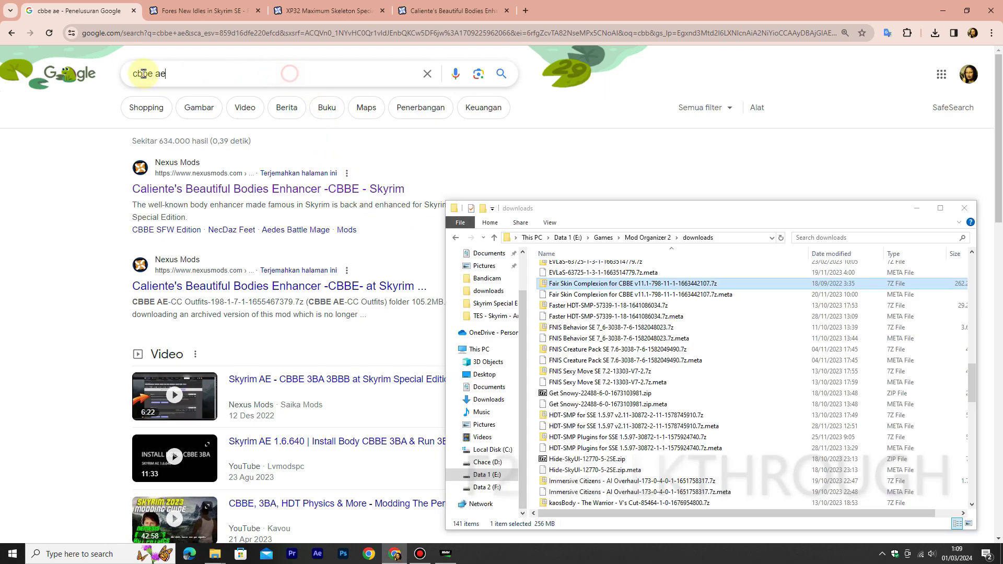
pyautogui.hotkey('ctrl', 'v')
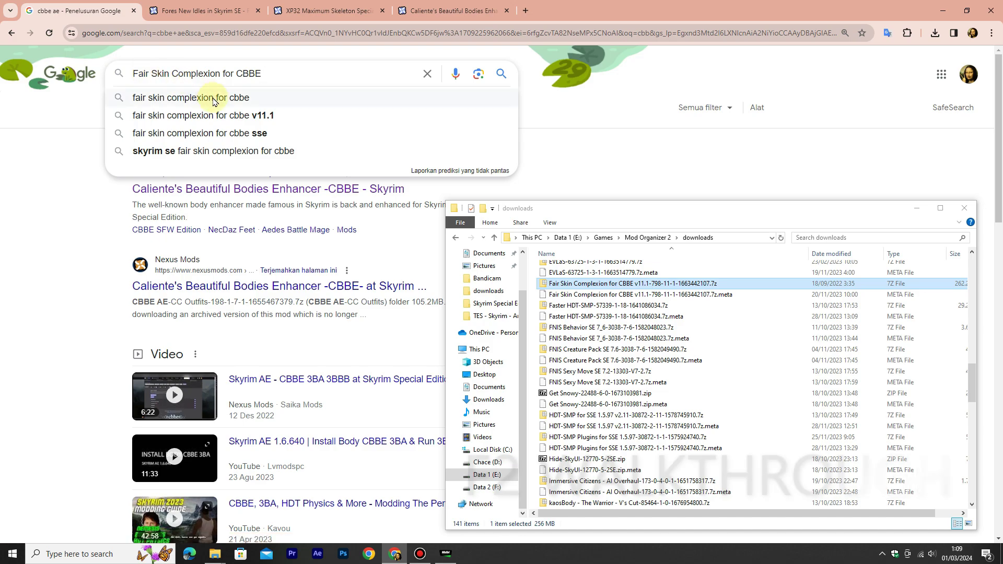
pyautogui.click(219, 130)
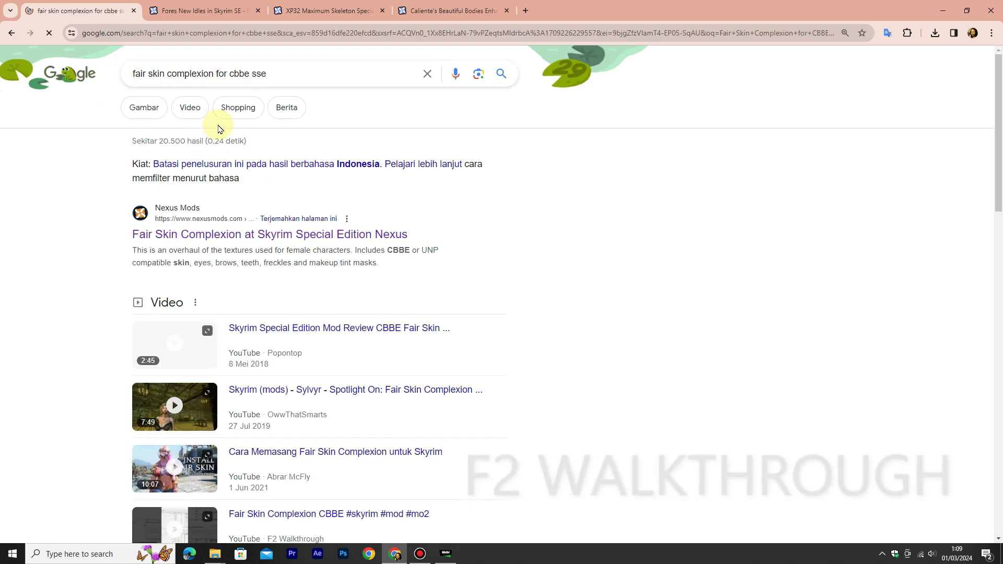
pyautogui.rightClick(241, 232)
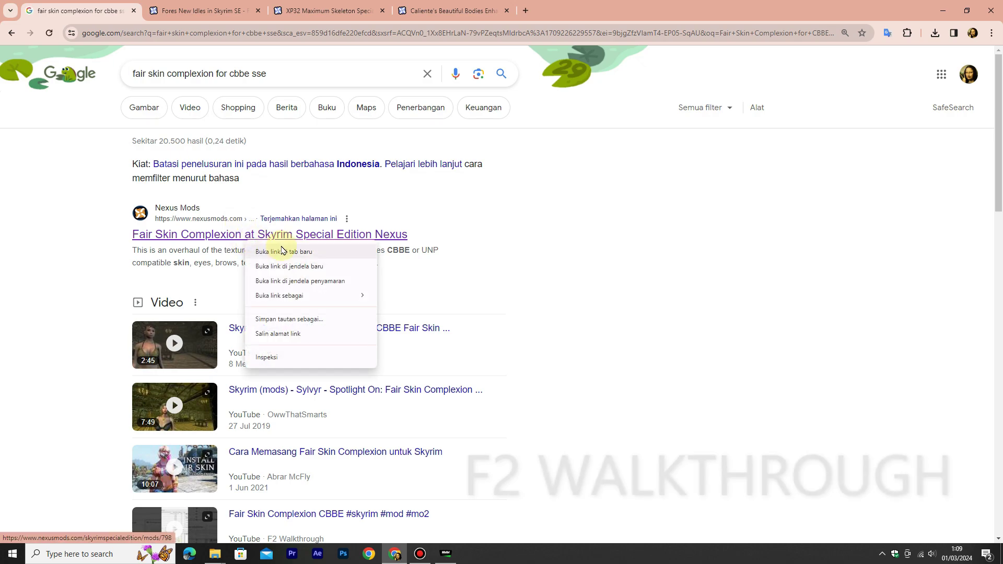
pyautogui.click(256, 254)
pyautogui.click(594, 6)
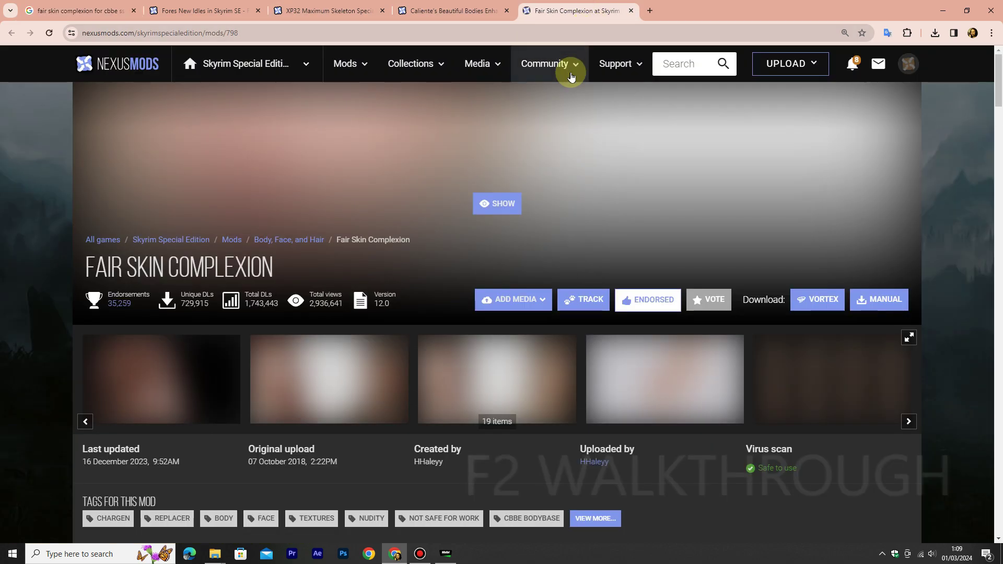
# Look over the Fair Skin Complexion mod page and expand its requirements to check which mods it needs
pyautogui.scroll(-4, 609, 178)
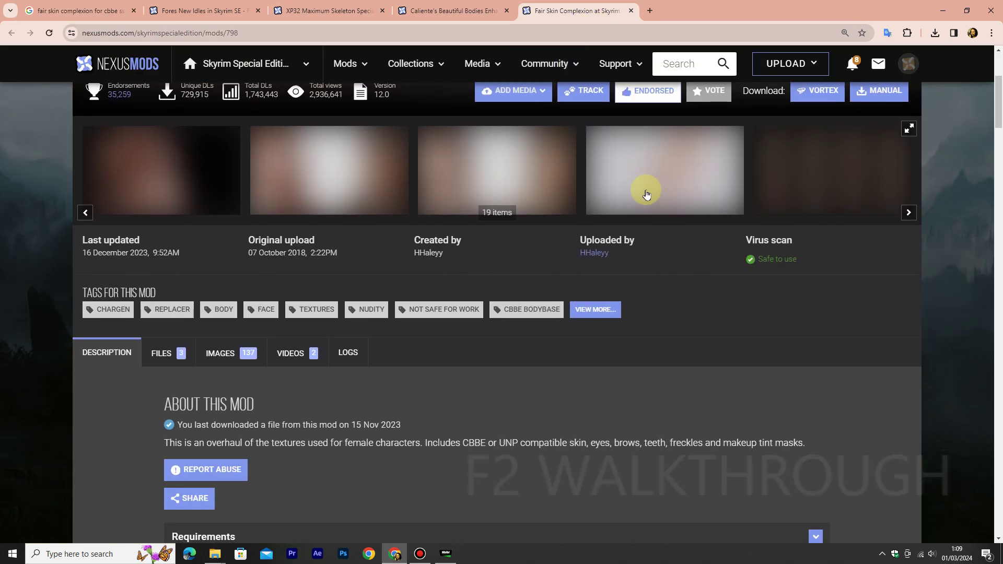
pyautogui.scroll(3, 636, 194)
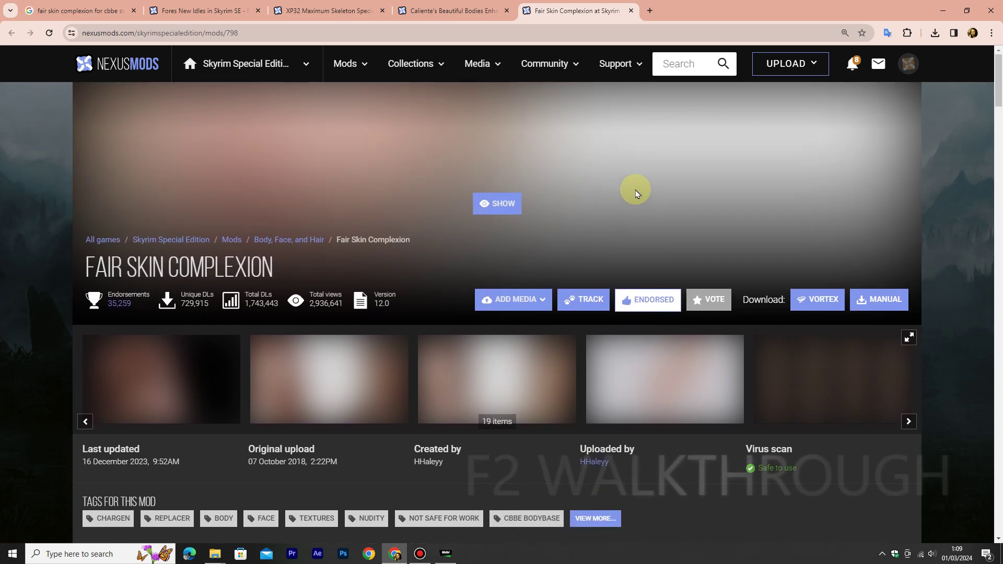
pyautogui.scroll(-6, 634, 190)
pyautogui.scroll(-2, 606, 225)
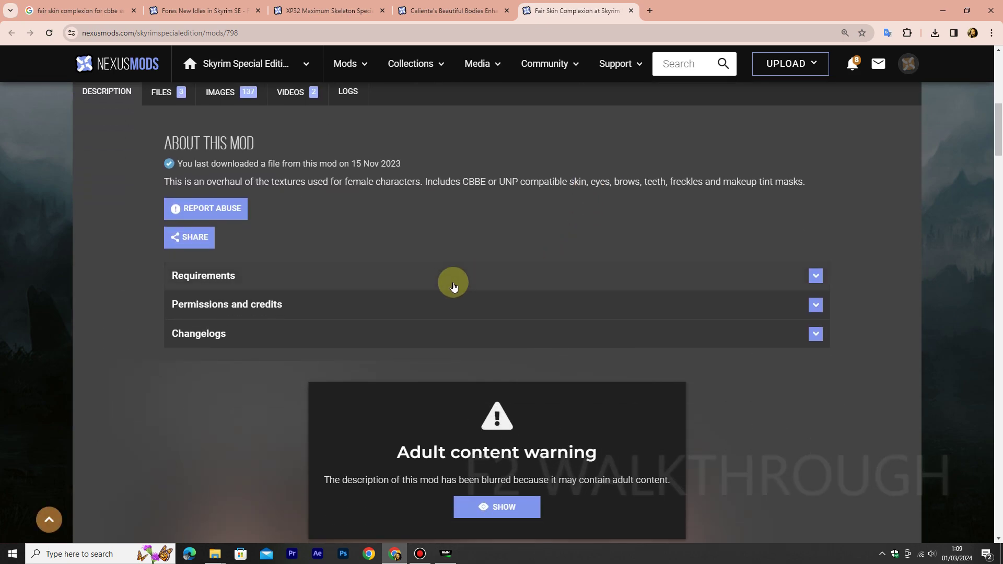
pyautogui.click(443, 275)
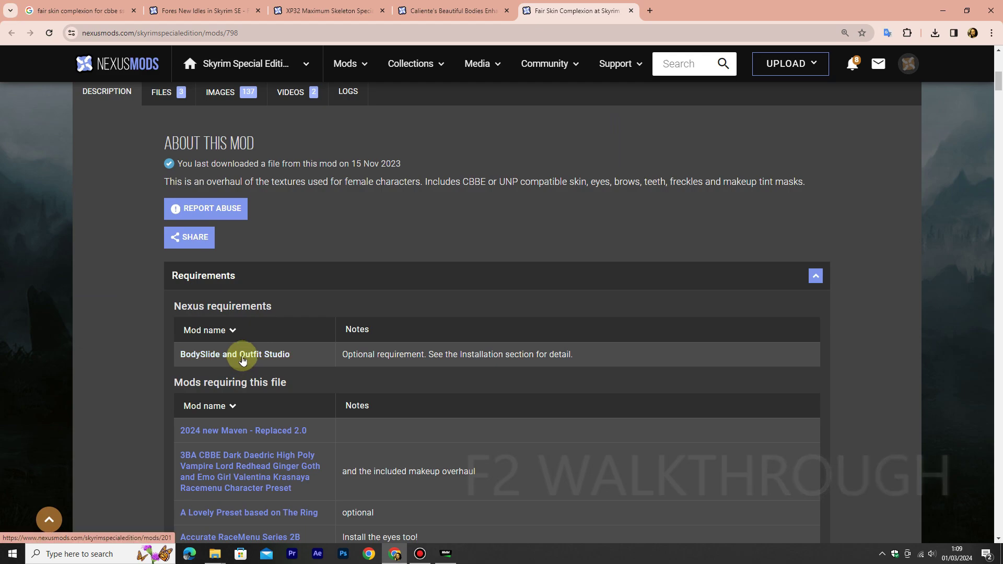
pyautogui.scroll(1, 356, 357)
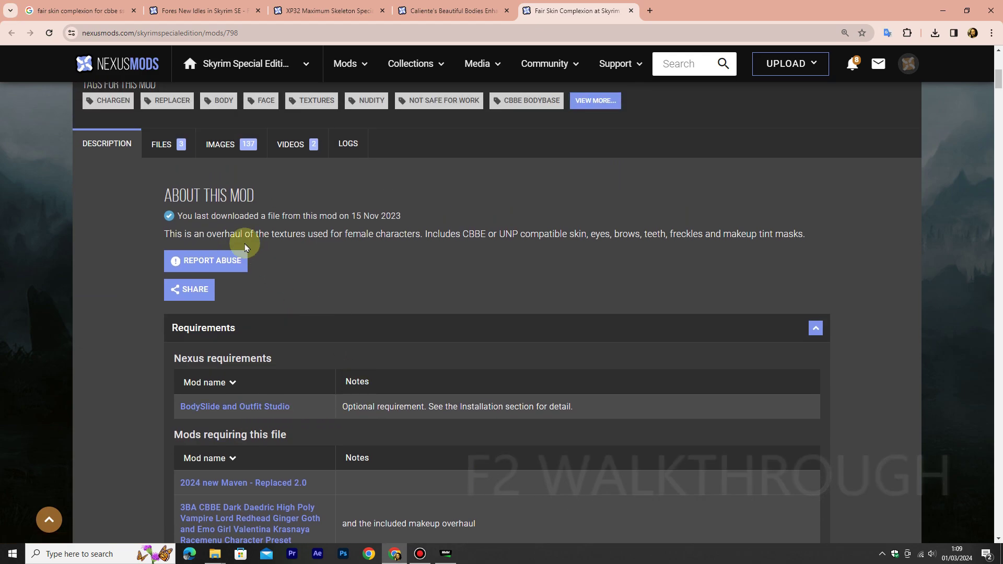
# Open the mod's file list and examine the main download offered for CBBE compatible body meshes
pyautogui.click(163, 144)
pyautogui.scroll(-1, 427, 233)
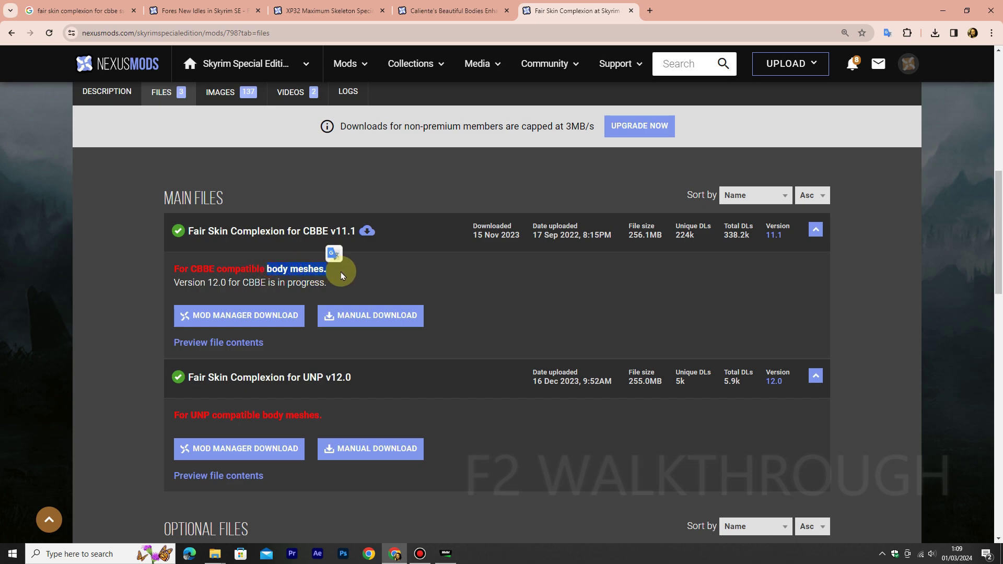
pyautogui.scroll(-1, 343, 276)
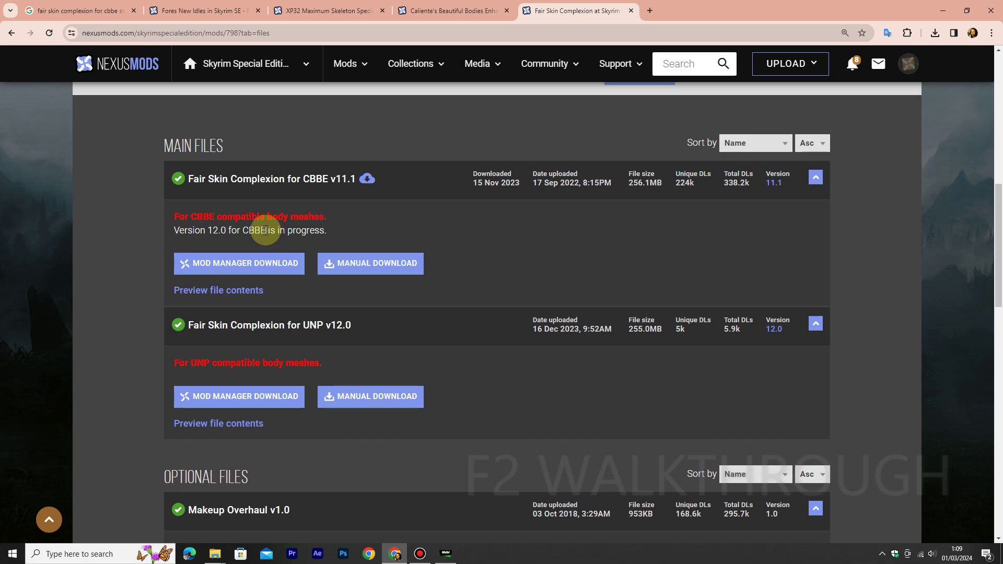
pyautogui.doubleClick(255, 231)
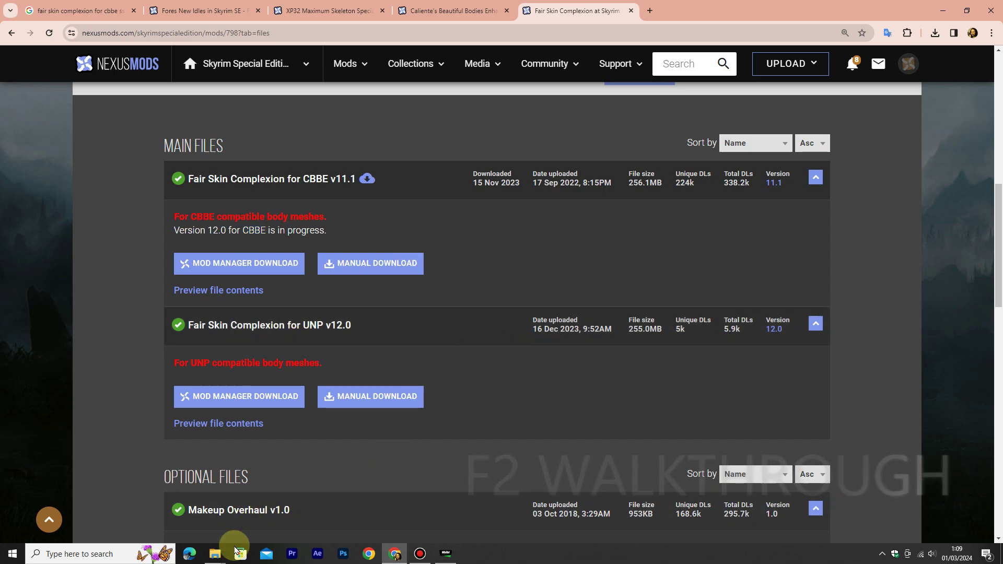
# Bring up the downloads folder in File Explorer to check for the Fair Skin Complexion for CBBE v11.1 archive
pyautogui.moveTo(215, 552)
pyautogui.moveTo(129, 515)
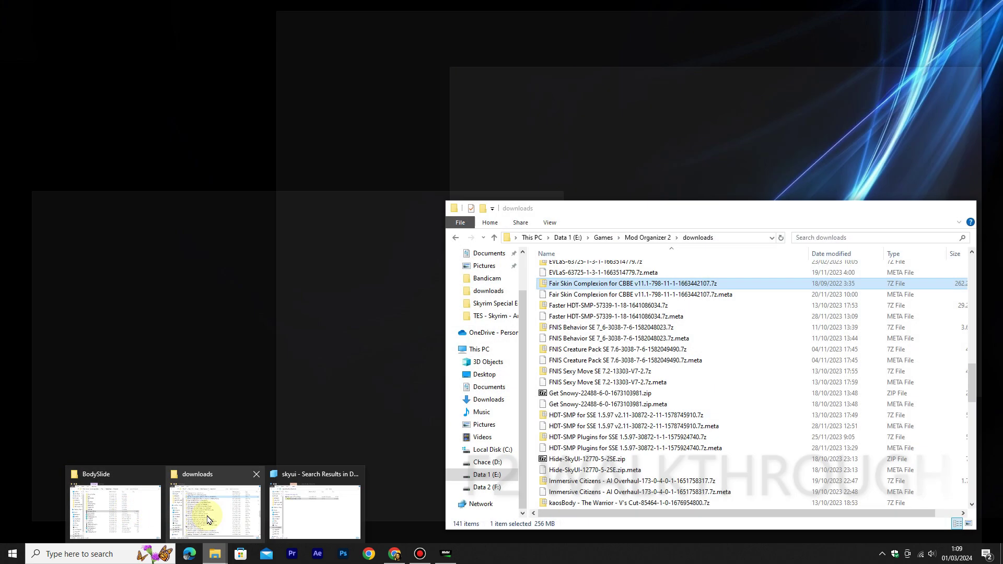
pyautogui.click(204, 515)
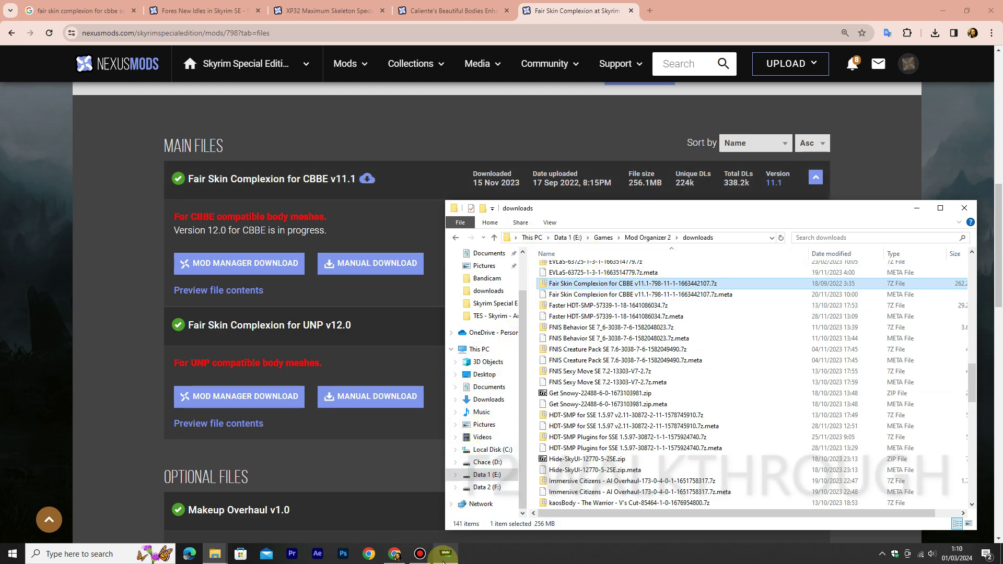
# Switch to Nexus Mod Manager and add the mod archive Fair Skin Complexion for CBBE v11.1-798-11-1-1663442107.7z from the downloads folder
pyautogui.click(444, 557)
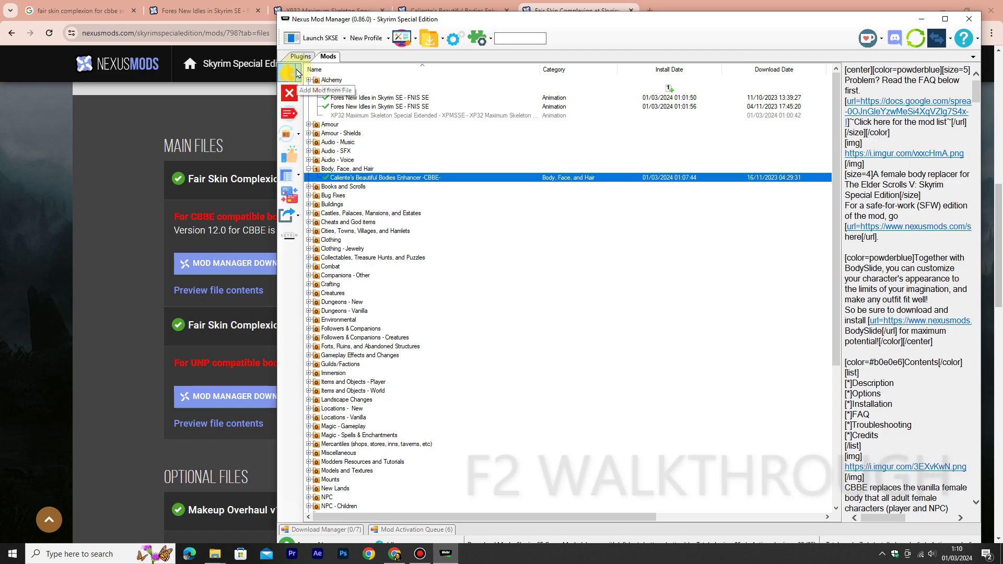
pyautogui.click(301, 73)
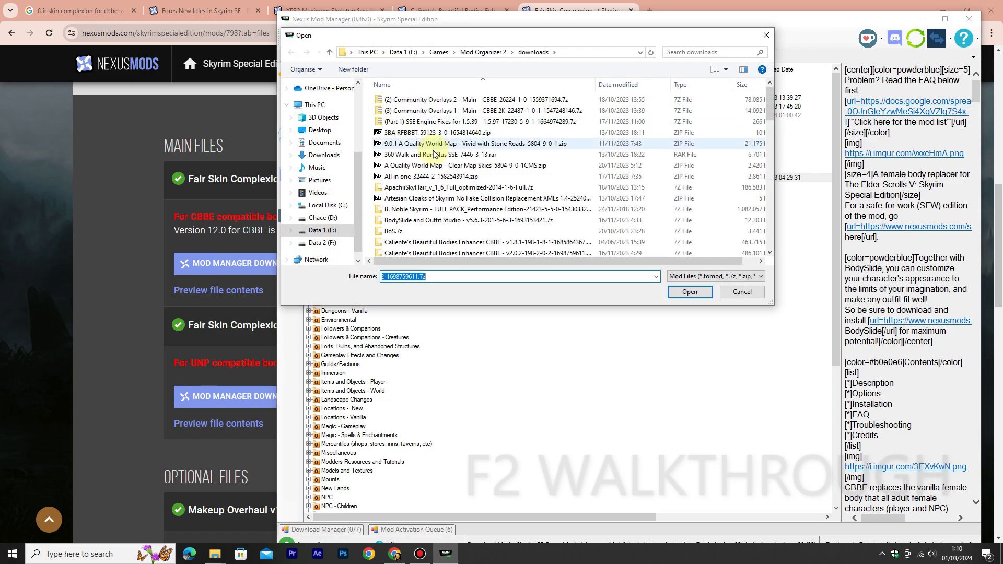
pyautogui.scroll(-4, 490, 223)
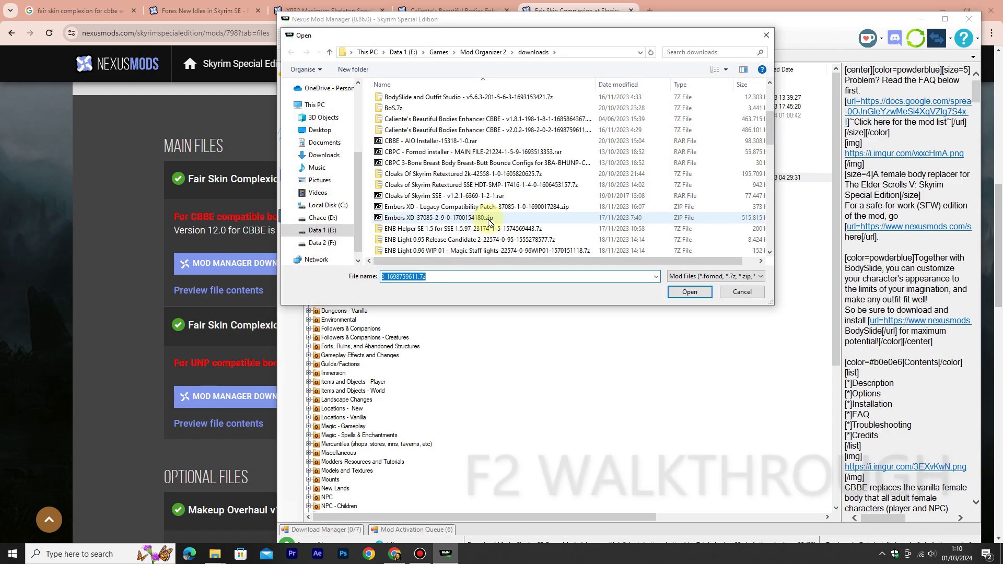
pyautogui.scroll(-4, 490, 222)
pyautogui.click(481, 197)
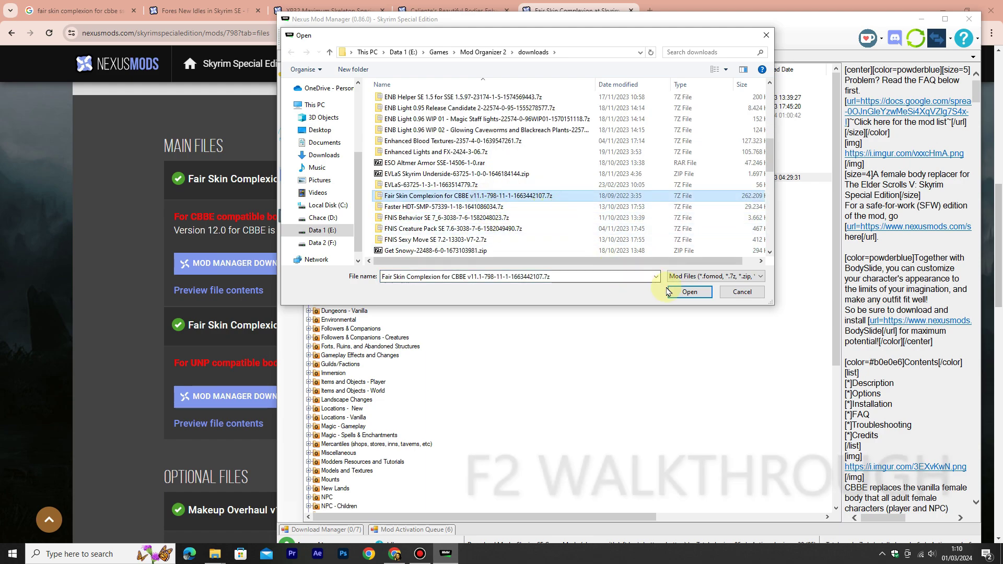
pyautogui.click(688, 291)
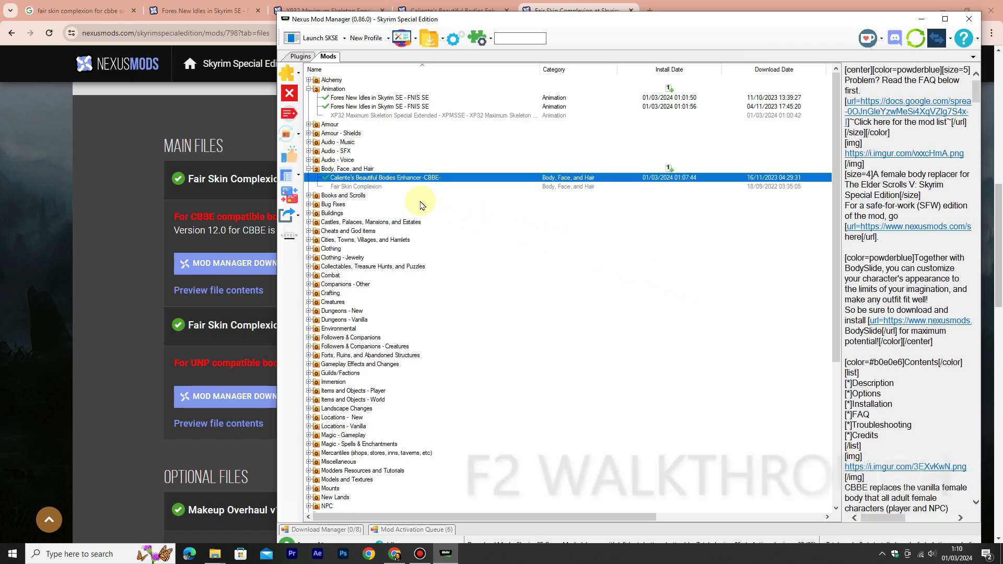
# Start installing Fair Skin Complexion and review the default Curvy, Silky and Subsurface Textures options in its installer
pyautogui.click(376, 187)
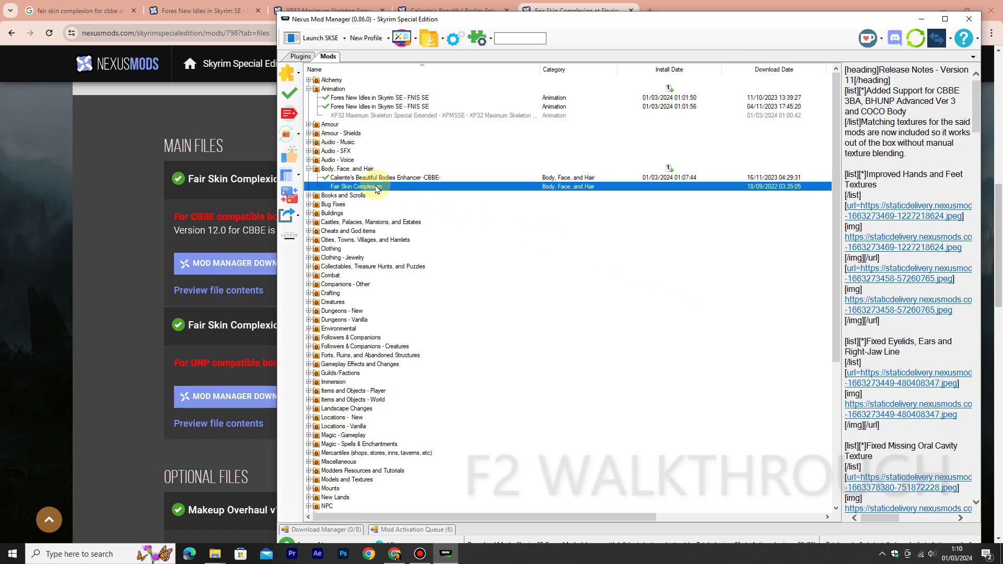
pyautogui.click(292, 100)
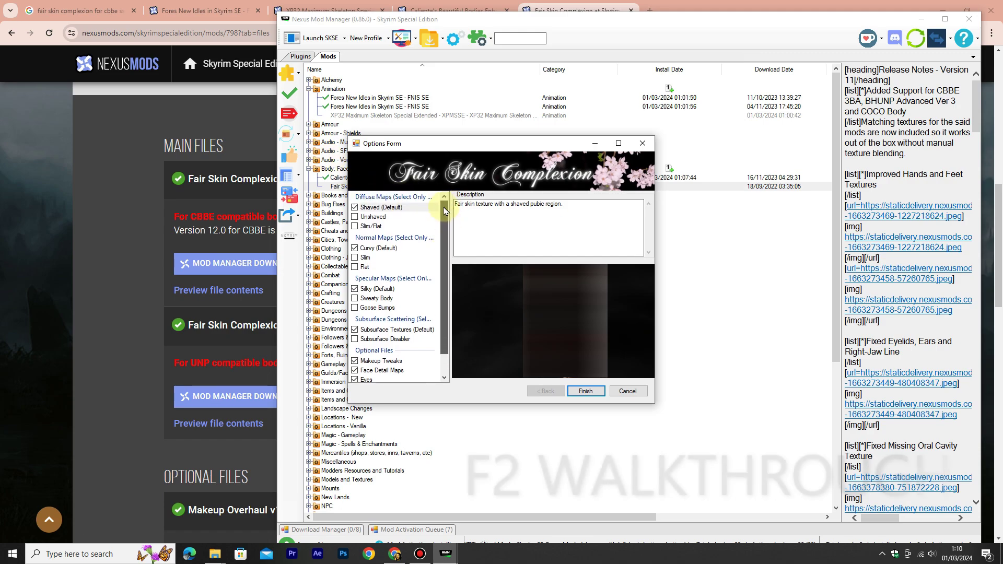
pyautogui.click(383, 249)
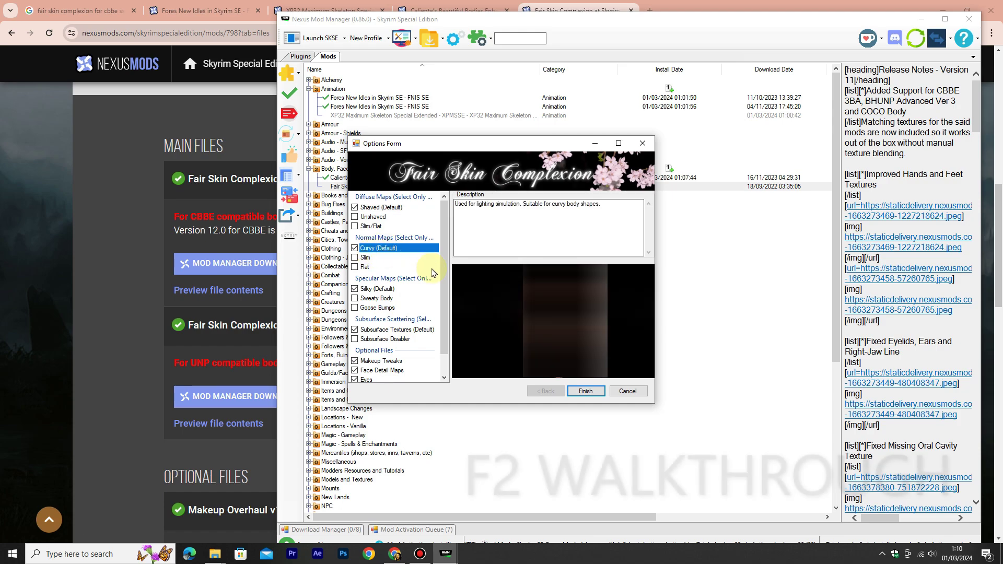
pyautogui.moveTo(444, 280); pyautogui.dragTo(445, 299)
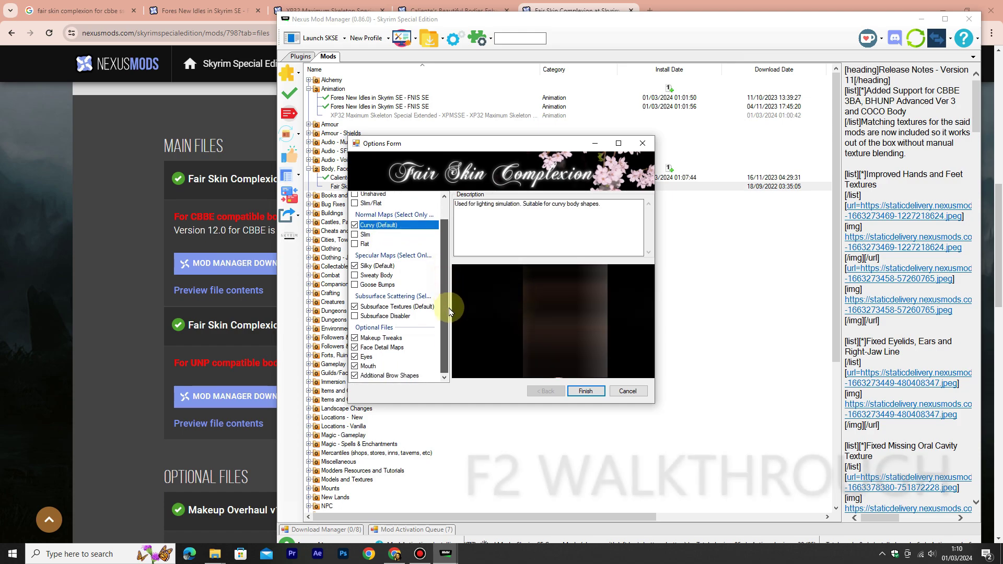
pyautogui.click(391, 267)
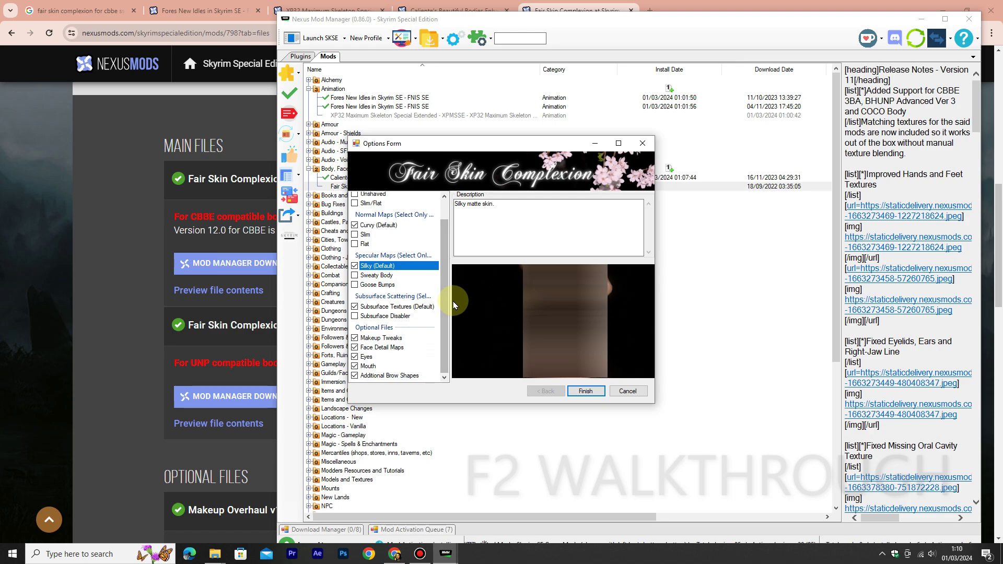
pyautogui.click(433, 308)
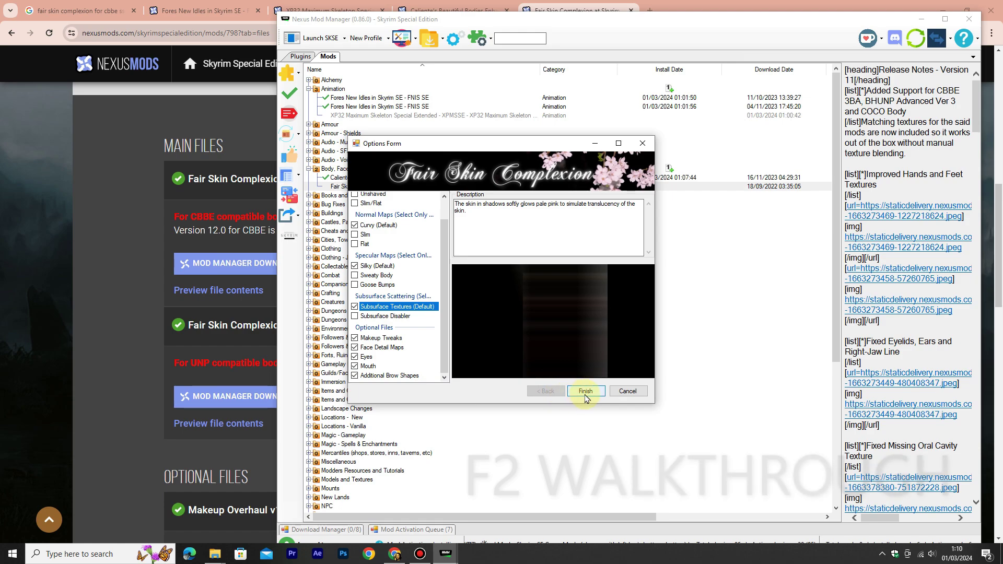
# Compare the descriptions of the alternative diffuse maps and the Sweaty Body, Goose Bumps and Silky specular maps
pyautogui.moveTo(446, 297); pyautogui.dragTo(447, 254)
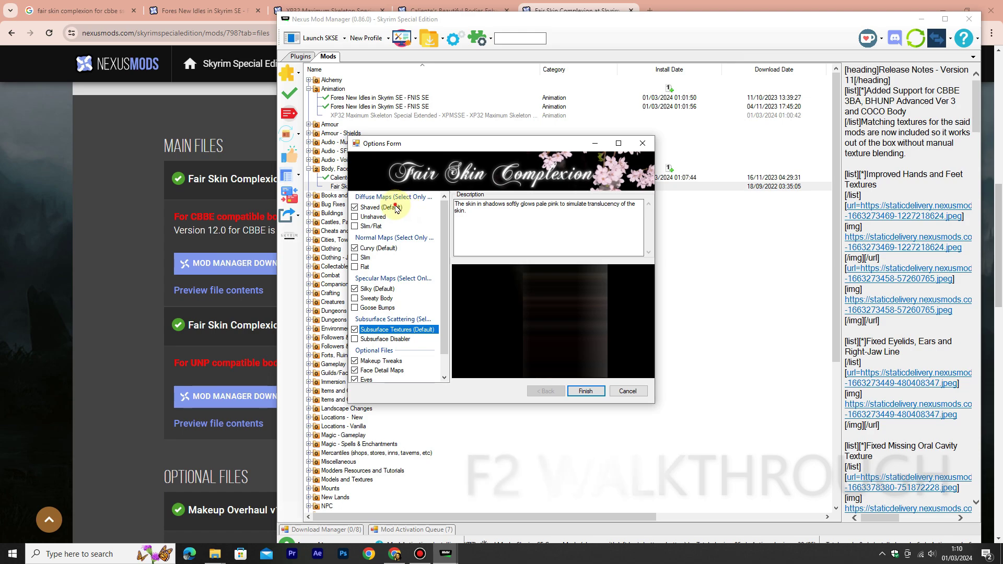
pyautogui.click(381, 218)
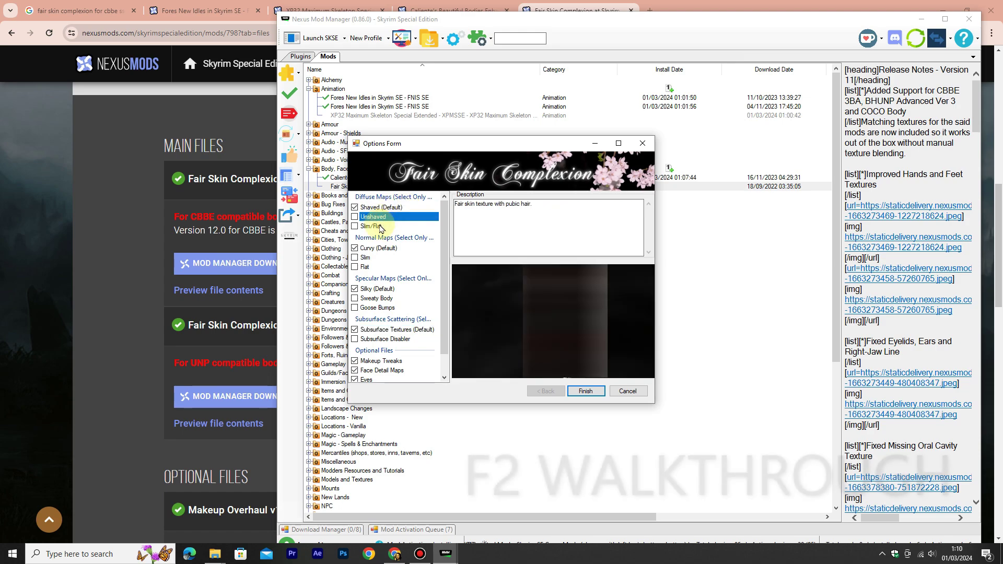
pyautogui.click(380, 227)
pyautogui.moveTo(446, 257); pyautogui.dragTo(447, 282)
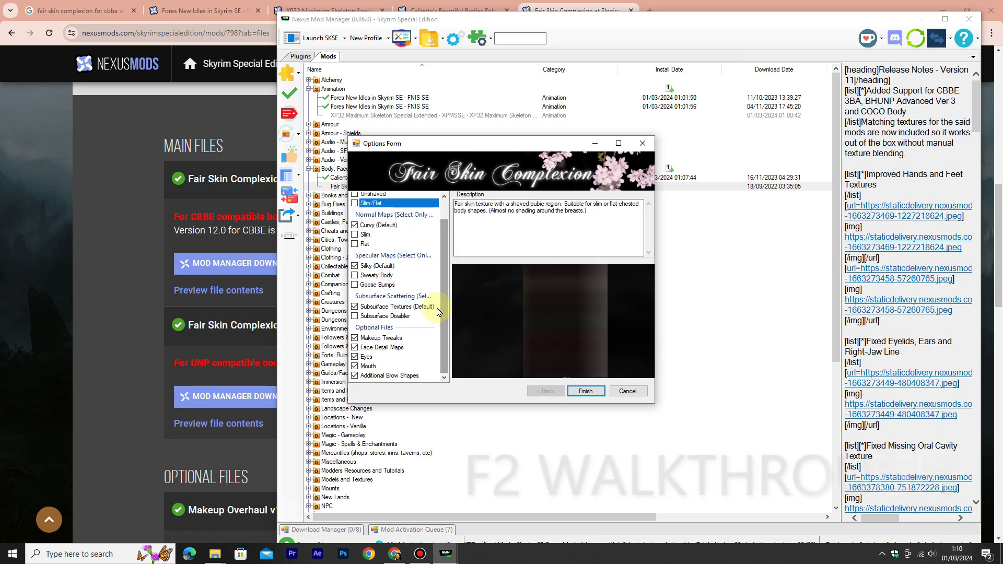
pyautogui.click(383, 277)
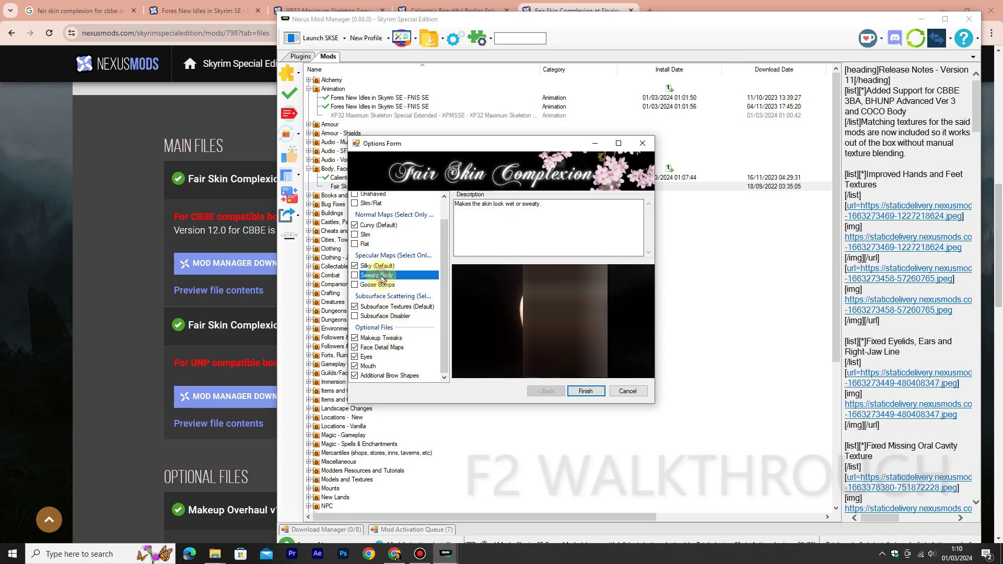
pyautogui.click(385, 287)
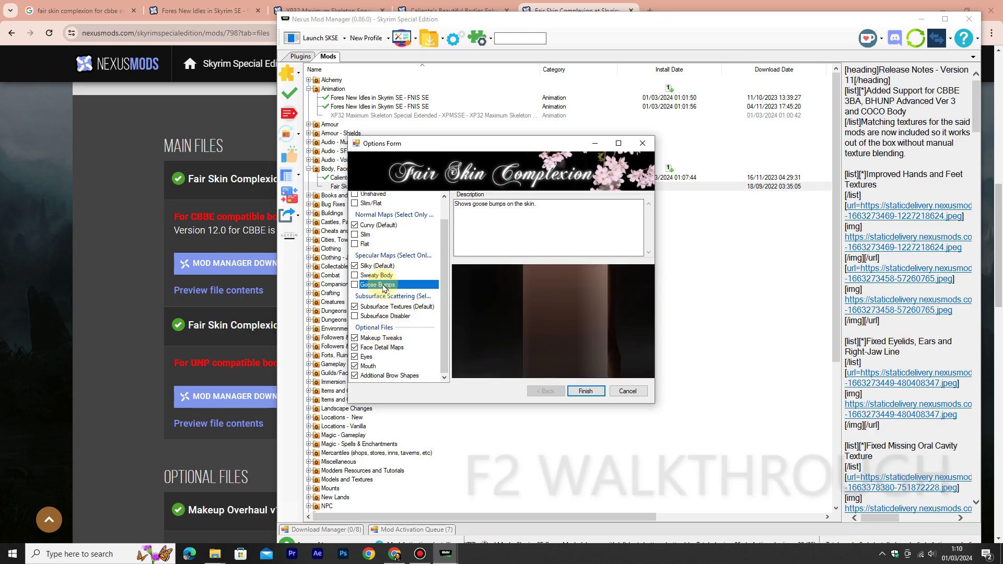
pyautogui.click(380, 268)
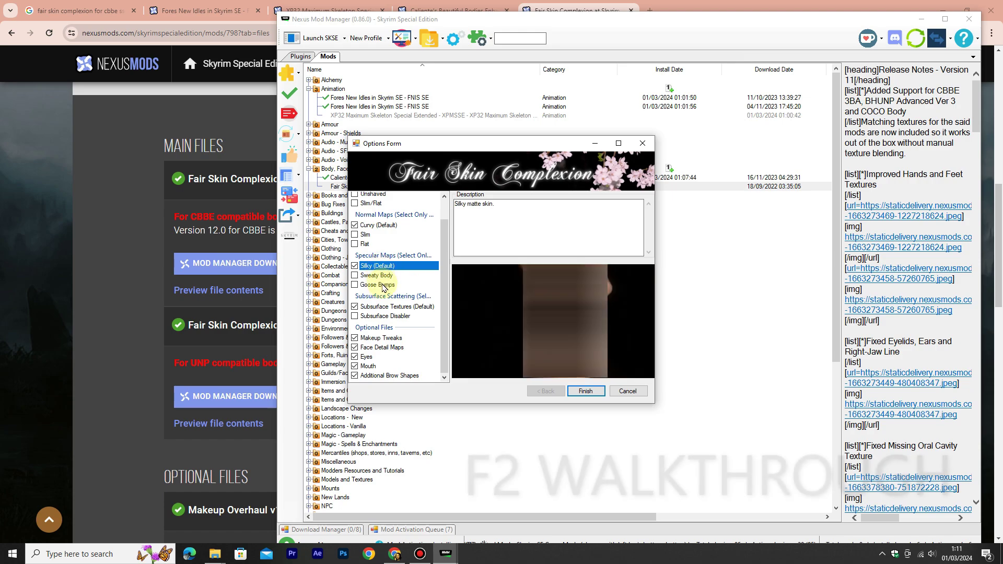
pyautogui.click(384, 287)
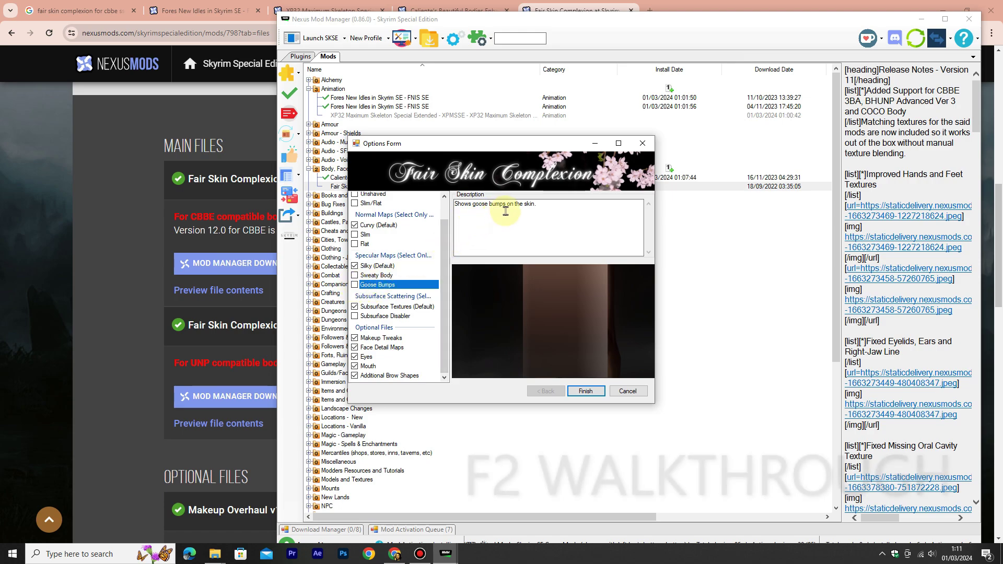
# Try the Goose Bumps specular map in place of Silky (Default) and switch back to Silky
pyautogui.click(354, 285)
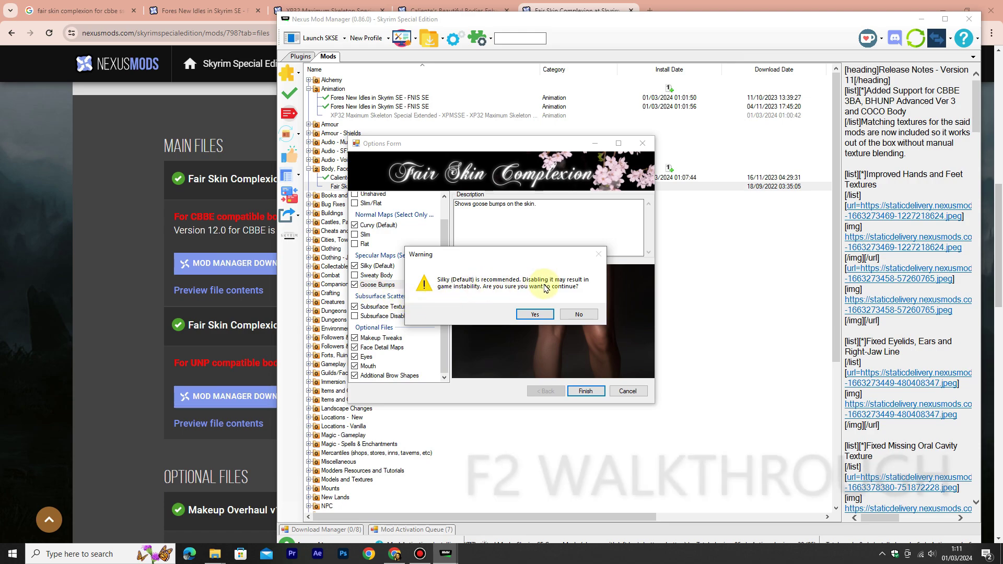
pyautogui.click(538, 314)
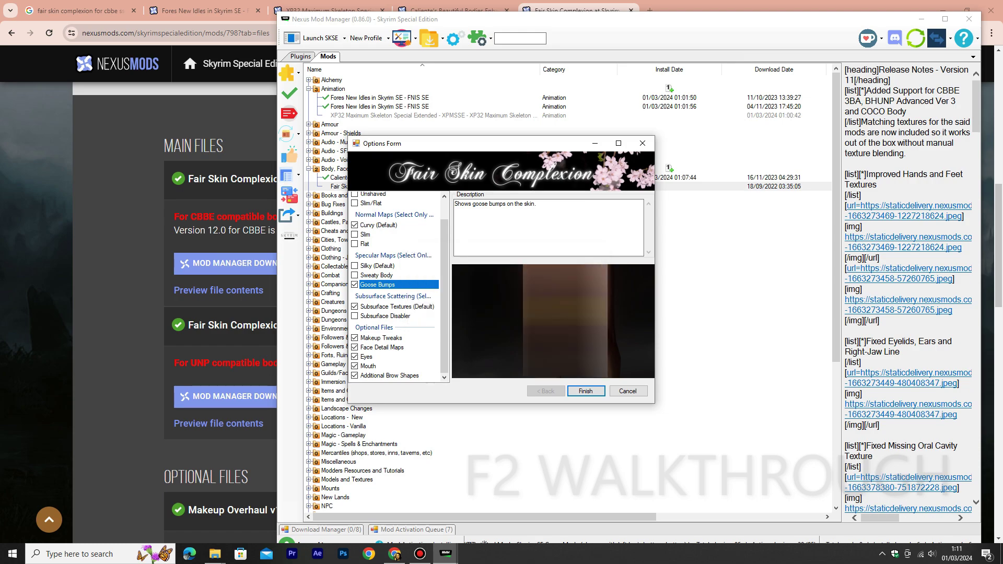
pyautogui.click(399, 268)
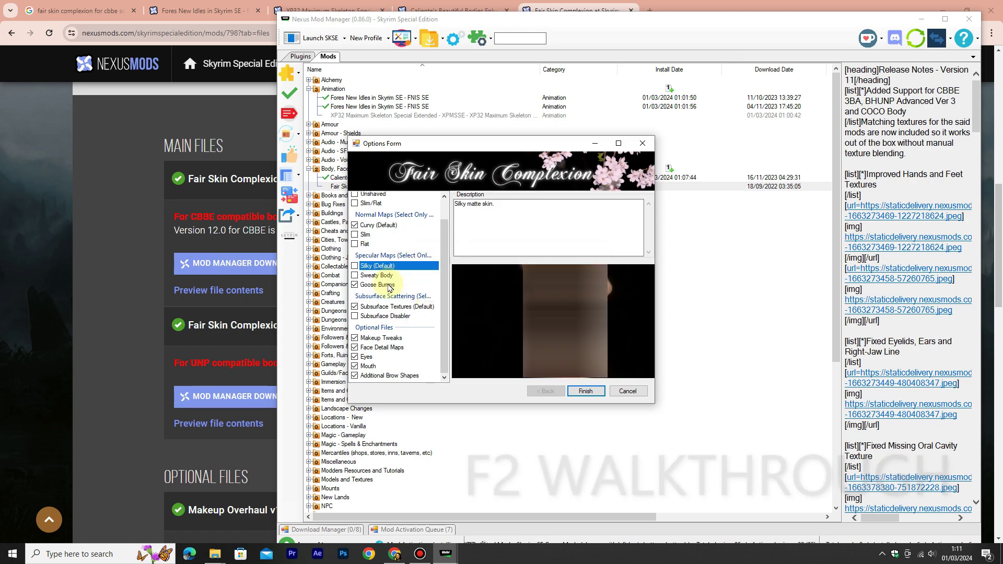
pyautogui.click(356, 284)
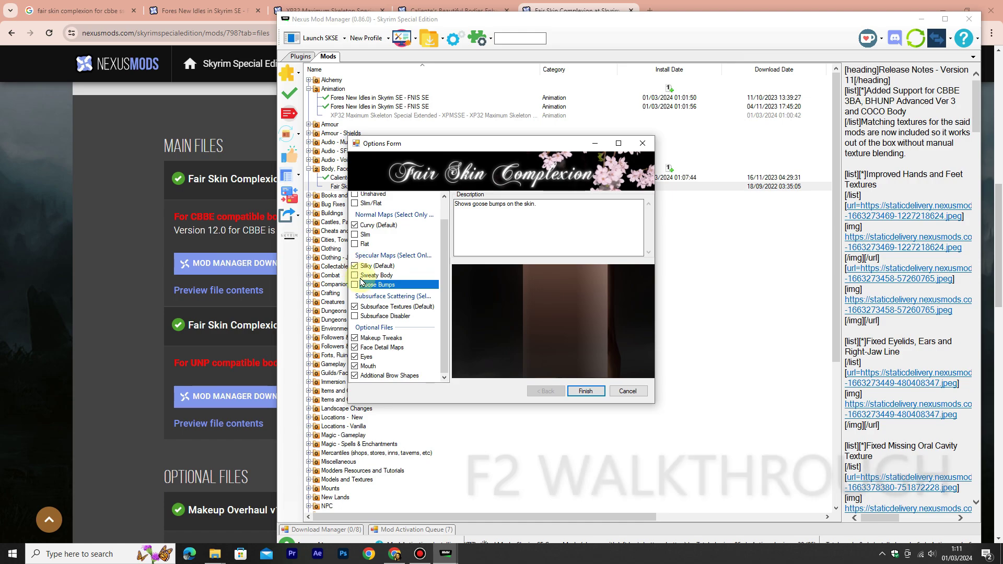
pyautogui.click(357, 286)
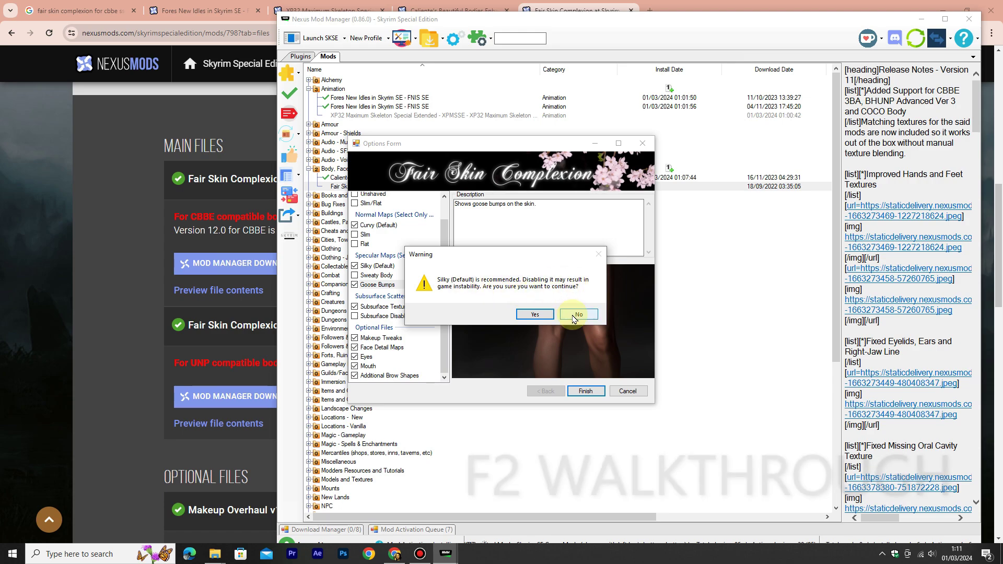
pyautogui.click(535, 314)
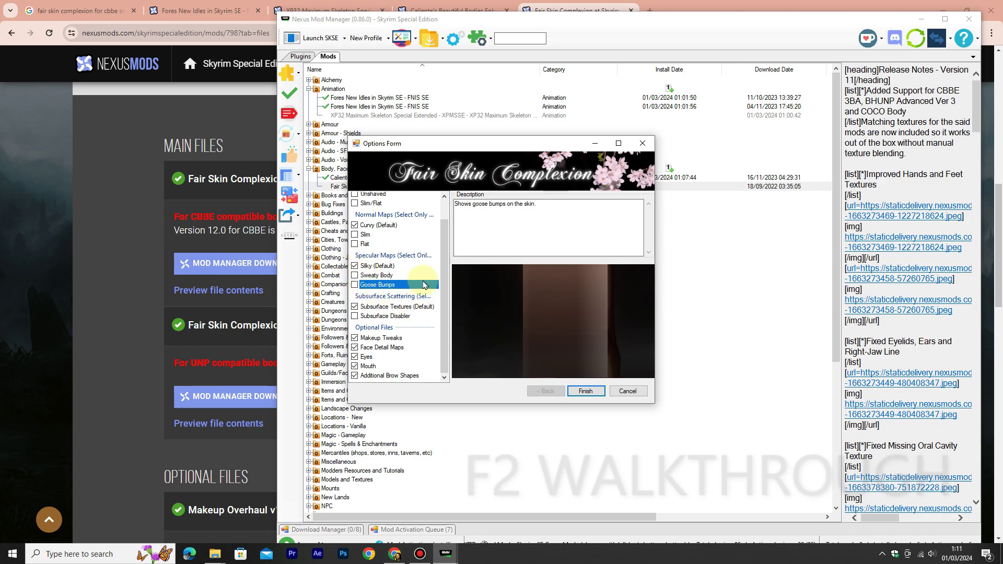
# Finish the Fair Skin Complexion installation with the Silky (Default) specular map, overwriting all conflicting files from the CBBE mod
pyautogui.click(417, 266)
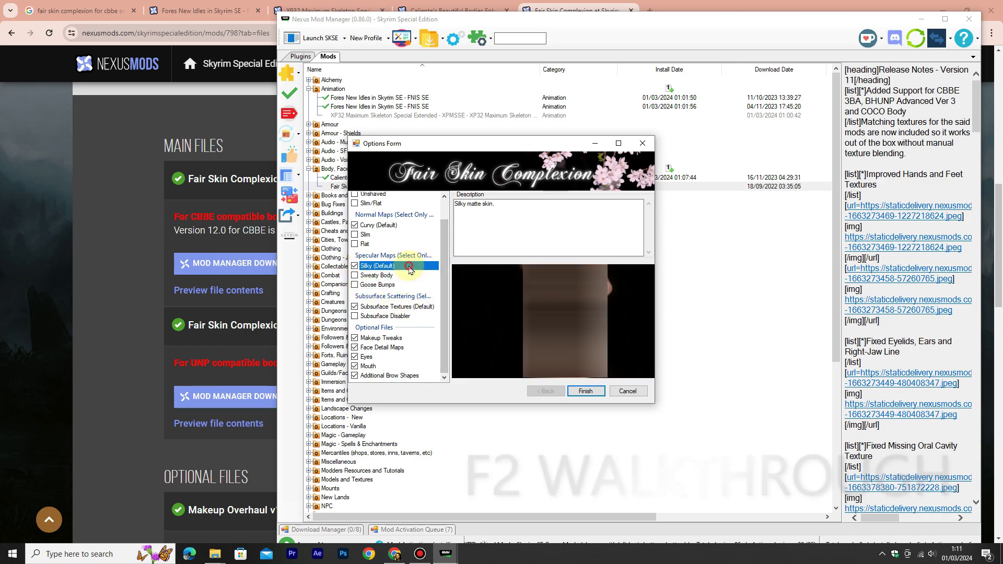
pyautogui.click(584, 392)
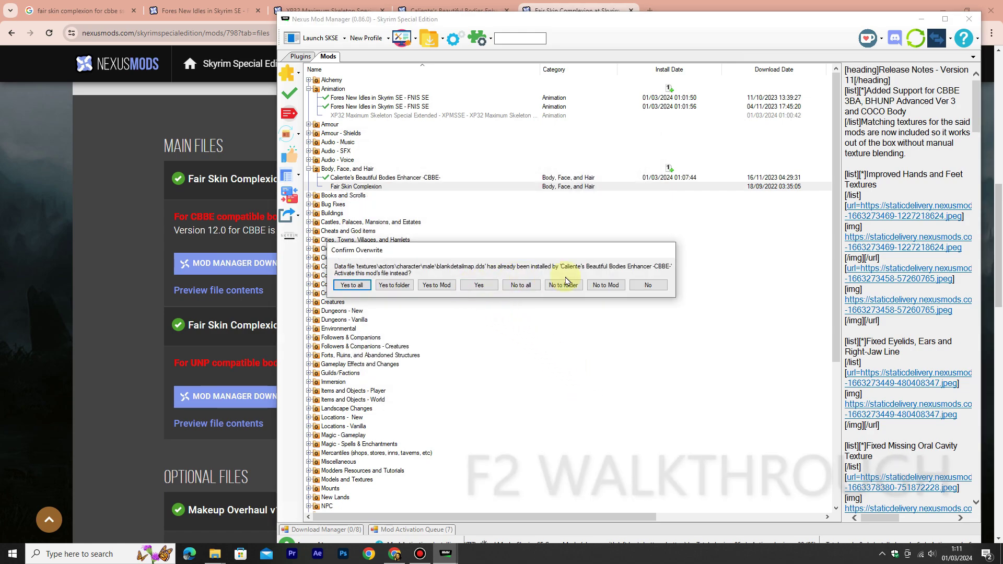
pyautogui.click(352, 286)
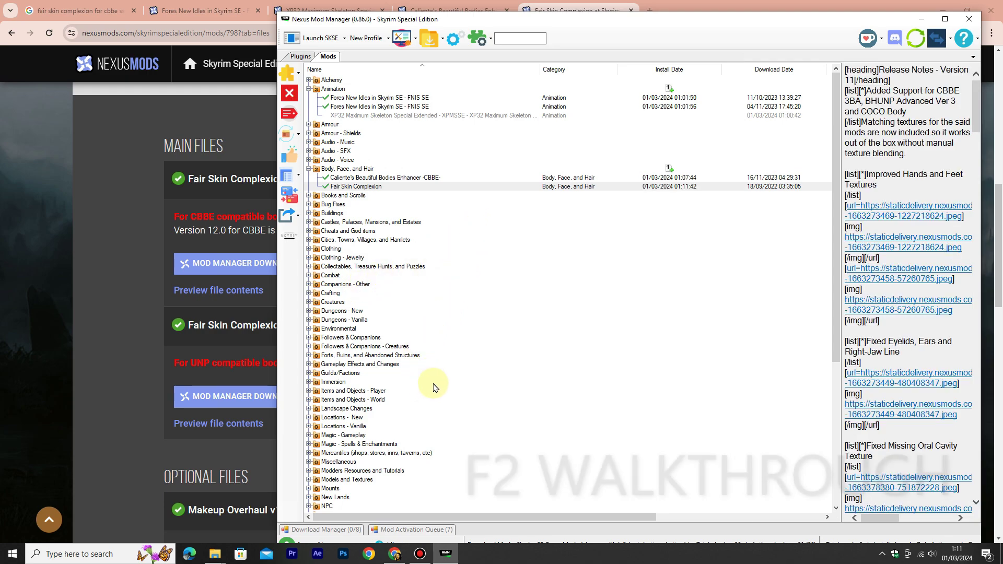
# Look through the Mod Organizer 2 downloads folder in File Explorer for further mods and find the KS Hairdos SMP archive
pyautogui.moveTo(214, 555)
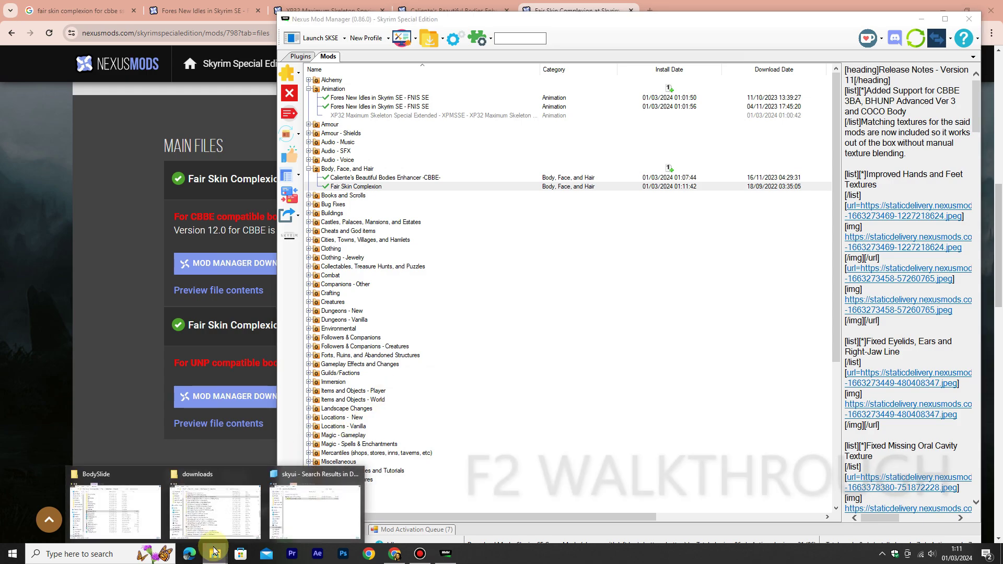
pyautogui.click(224, 517)
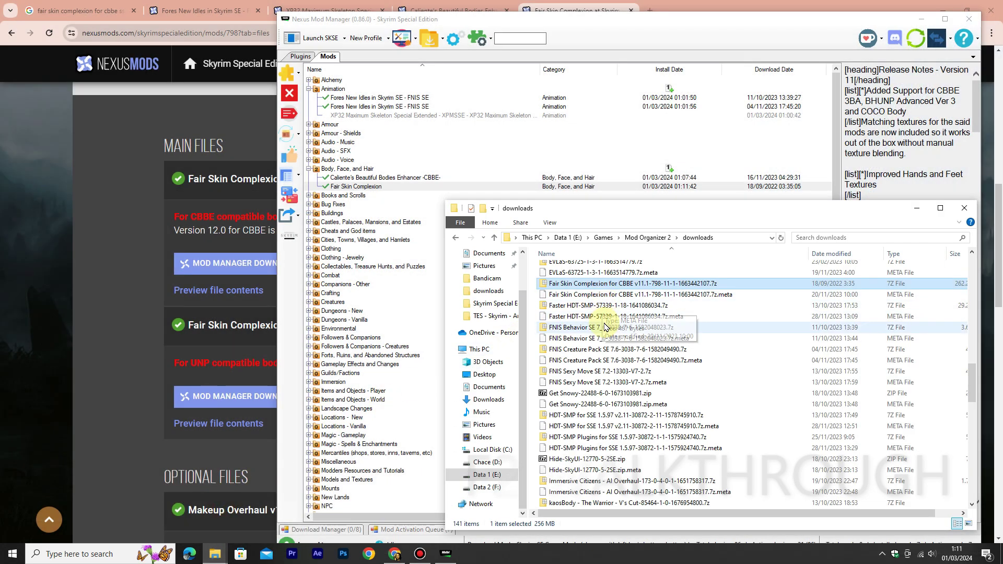
pyautogui.scroll(-2, 602, 334)
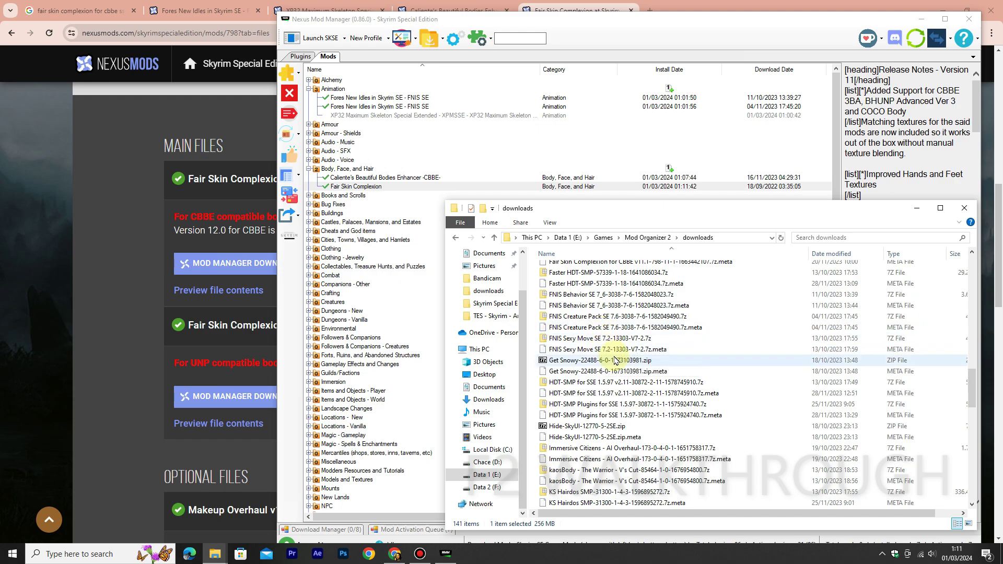
pyautogui.scroll(-2, 617, 366)
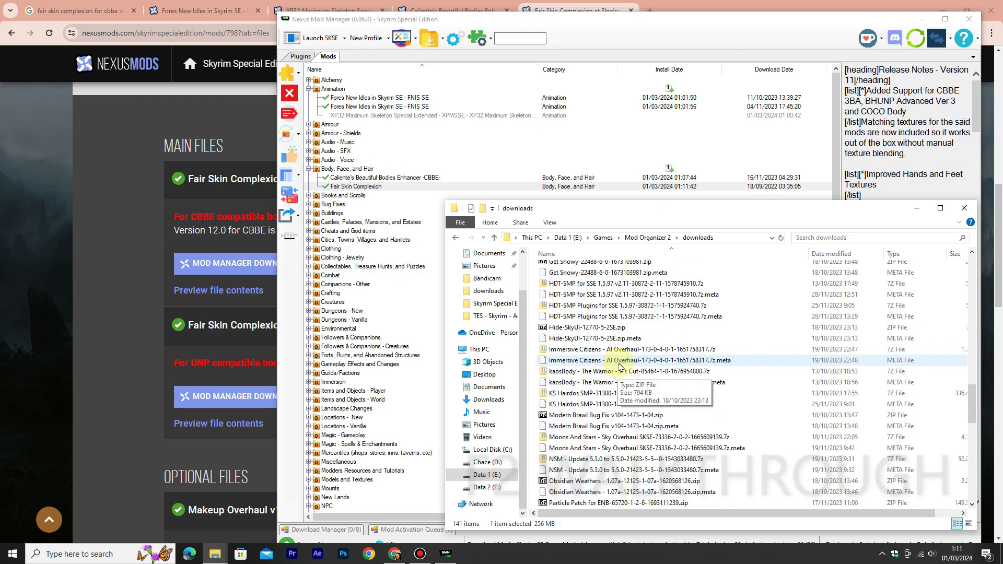
pyautogui.scroll(-1, 643, 397)
pyautogui.scroll(-7, 644, 397)
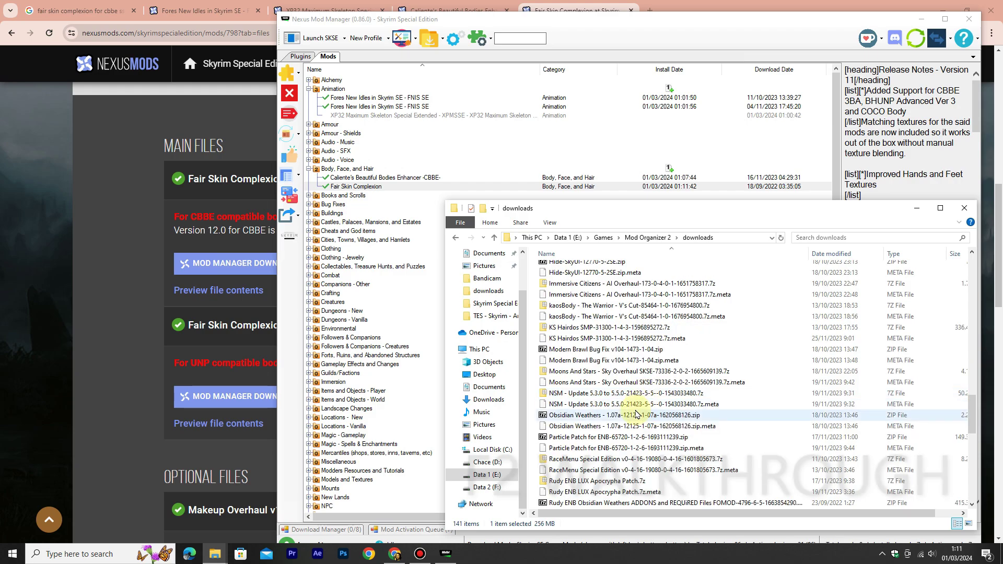
pyautogui.scroll(-4, 636, 416)
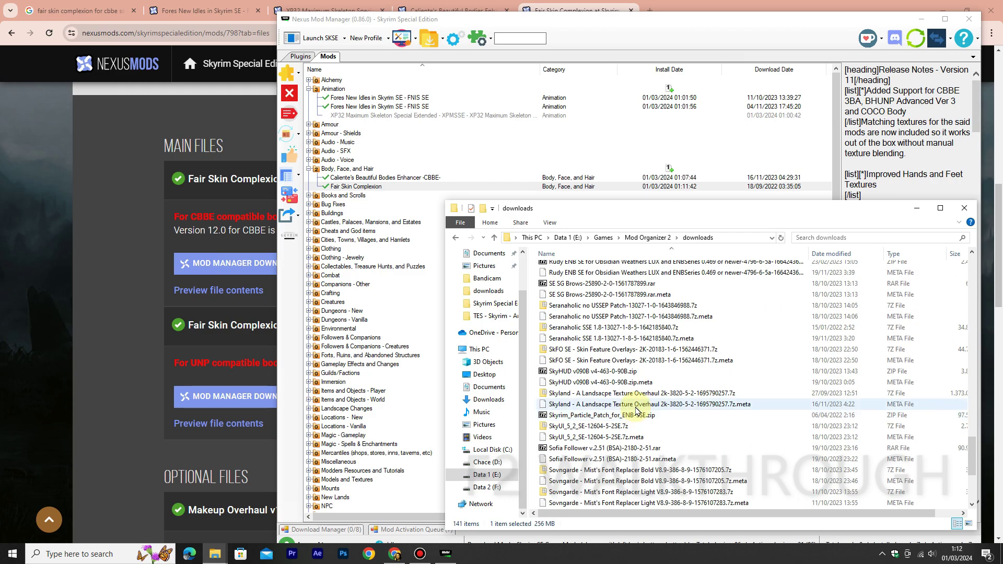
pyautogui.scroll(-3, 632, 413)
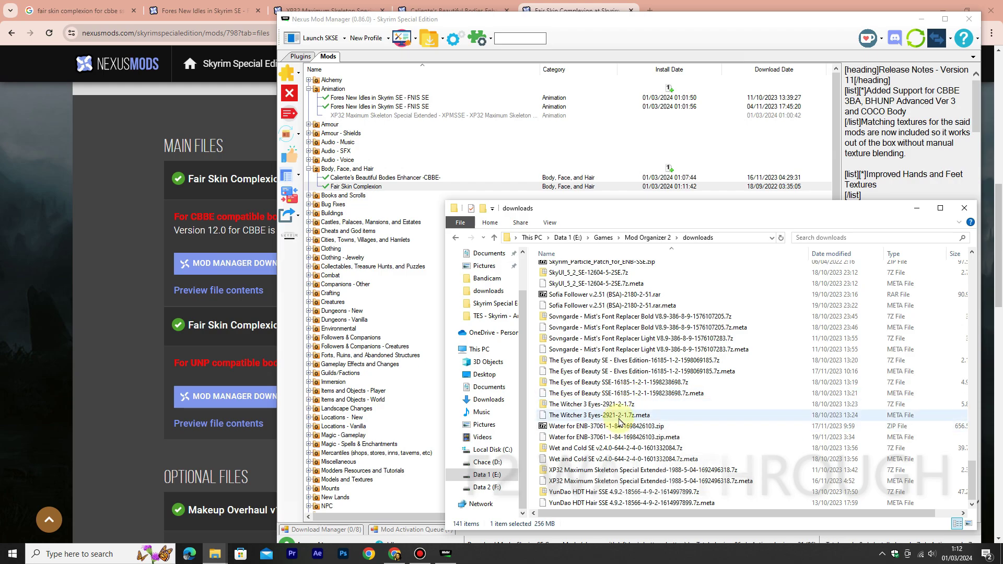
pyautogui.scroll(2, 653, 399)
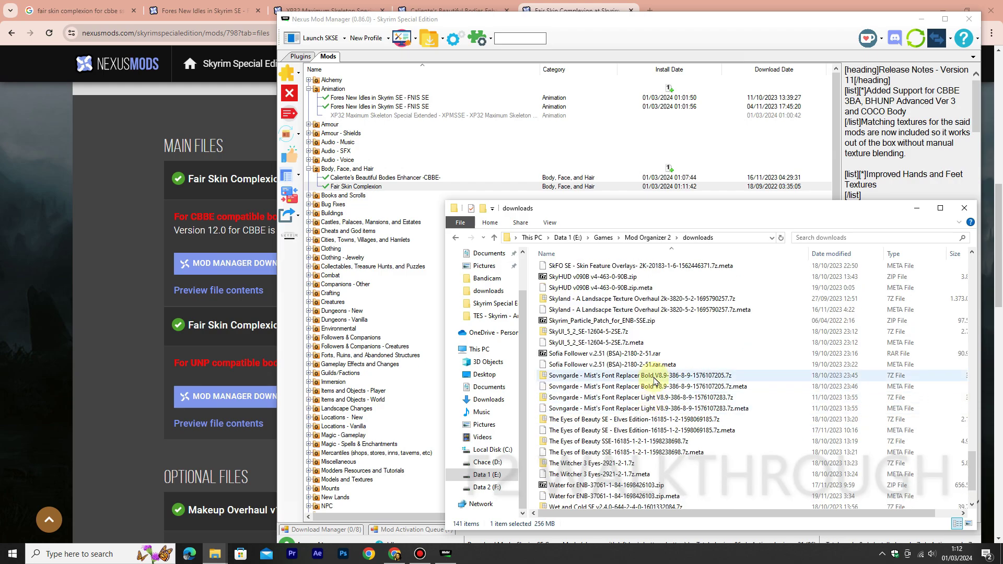
pyautogui.scroll(10, 654, 380)
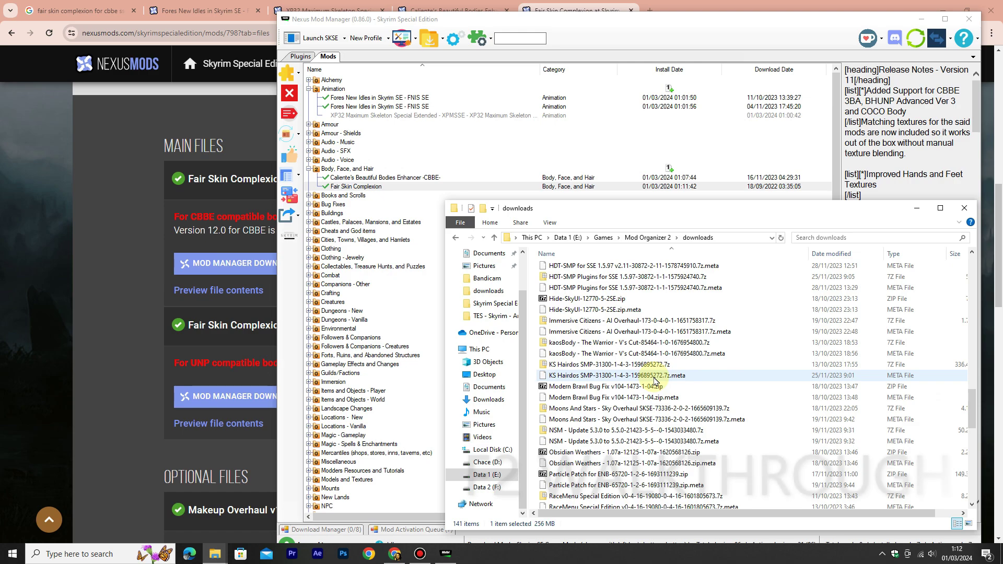
pyautogui.click(640, 364)
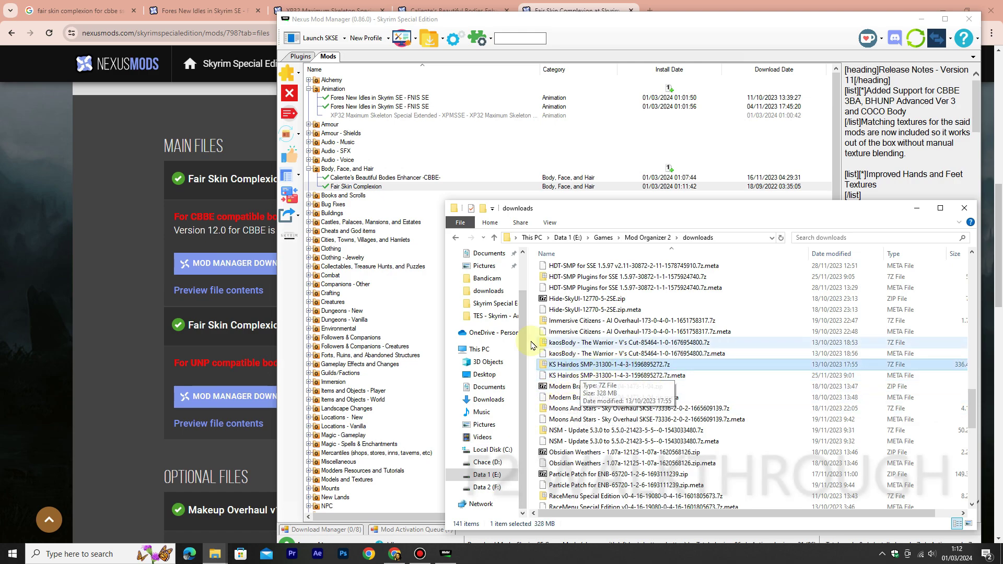
# Return to Nexus Mod Manager and add the mod file KS Hairdos SMP-31300-1-4-3-1596895272.7z from the downloads folder
pyautogui.click(302, 80)
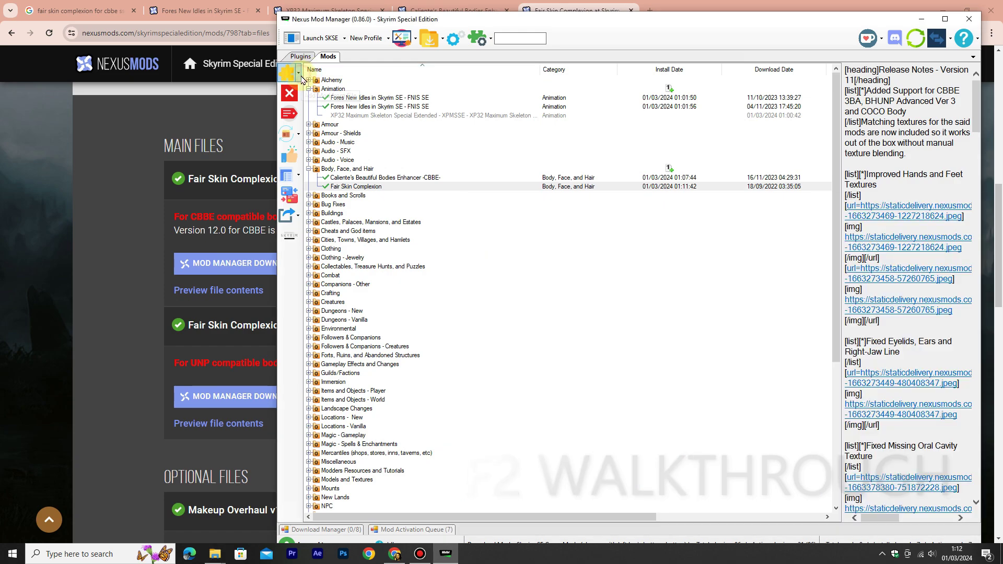
pyautogui.click(299, 78)
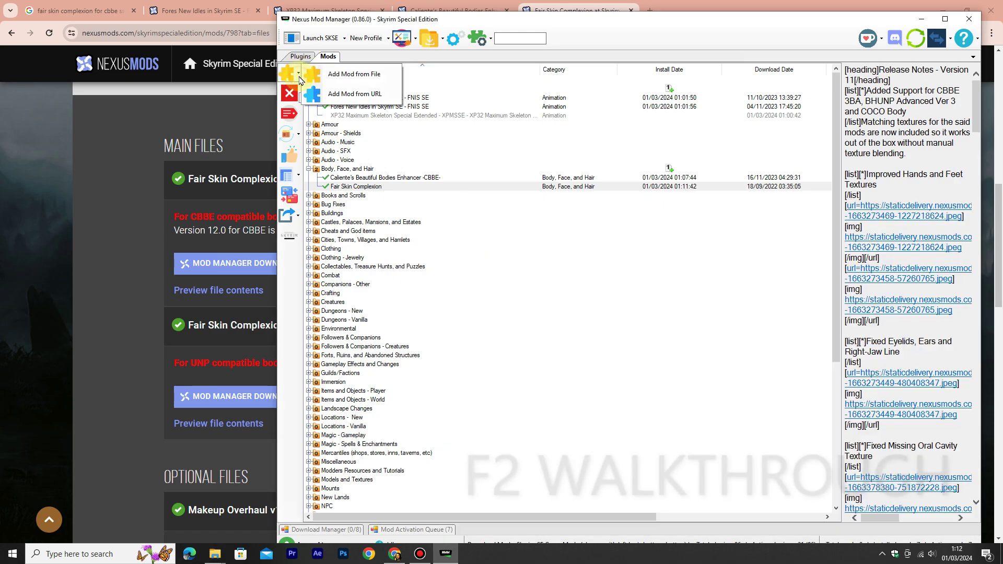
pyautogui.click(329, 69)
pyautogui.scroll(-10, 454, 203)
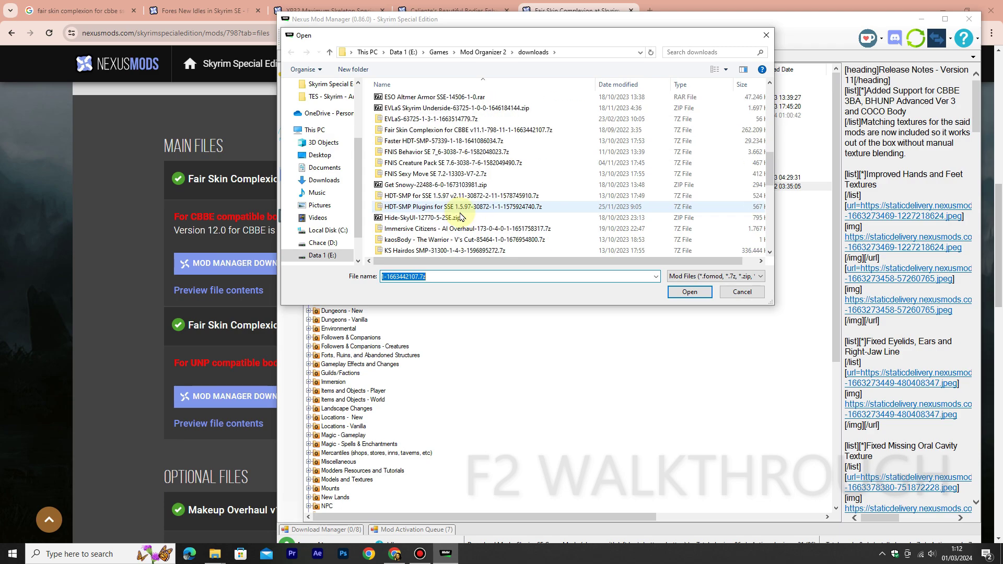
pyautogui.scroll(-2, 461, 217)
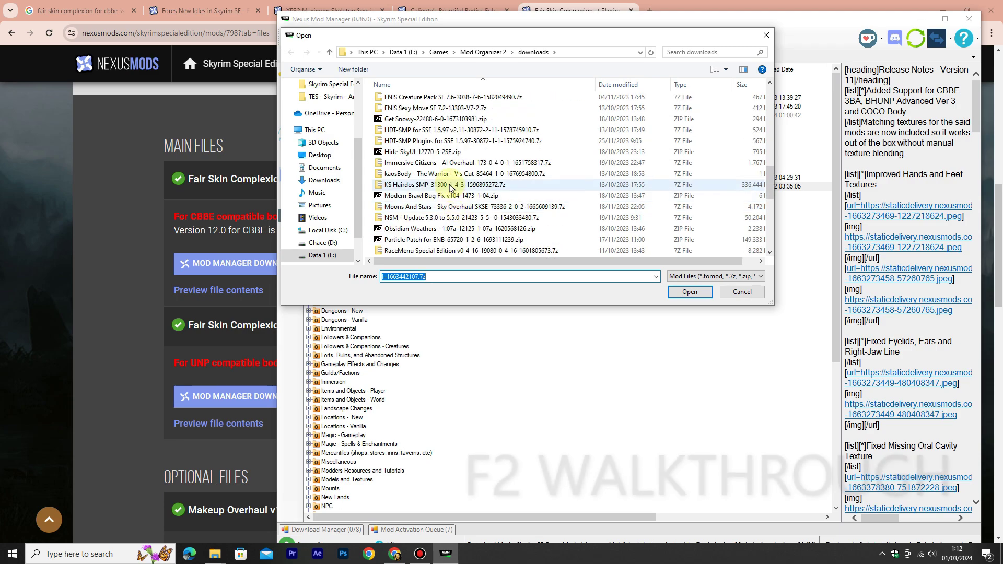
pyautogui.click(449, 185)
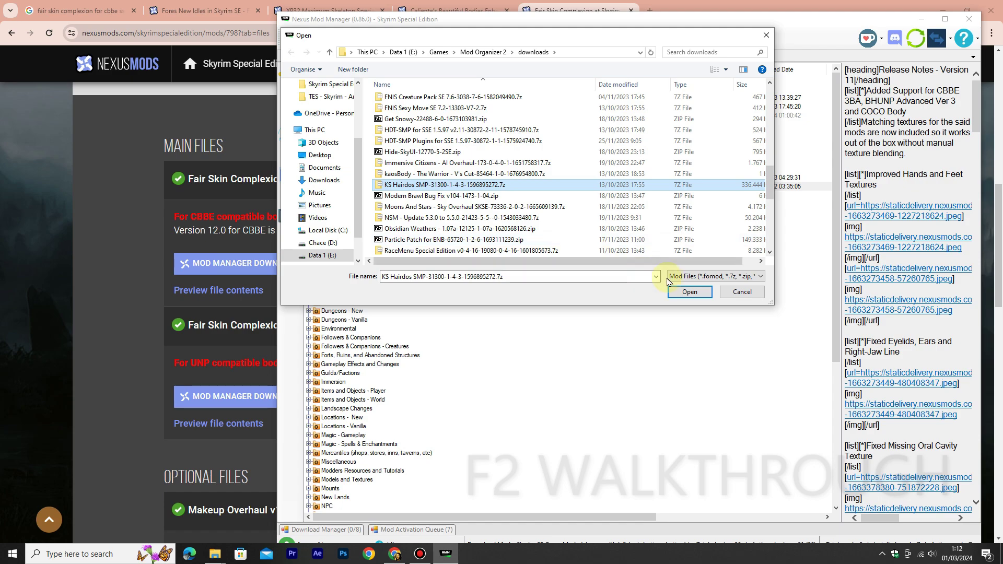
pyautogui.click(688, 292)
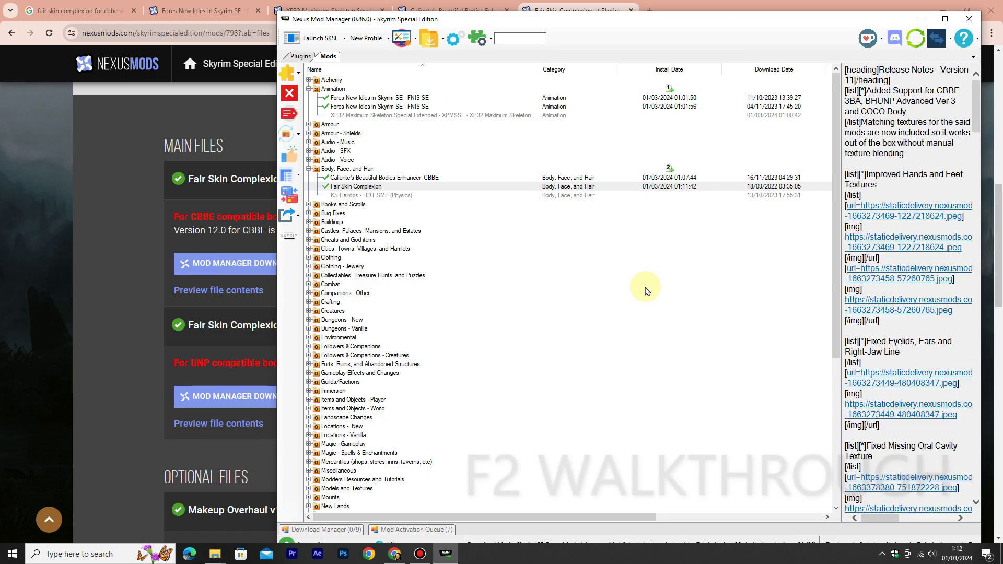
# Install KS Hairdos - HDT SMP (Physics) with the Info option enabled and the optional Wigs left out
pyautogui.click(399, 196)
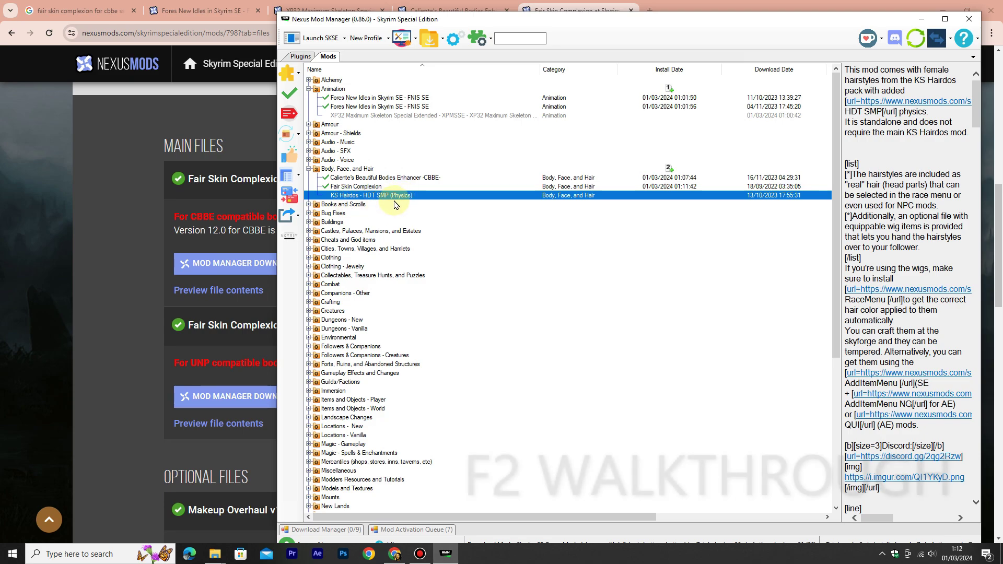
pyautogui.click(300, 99)
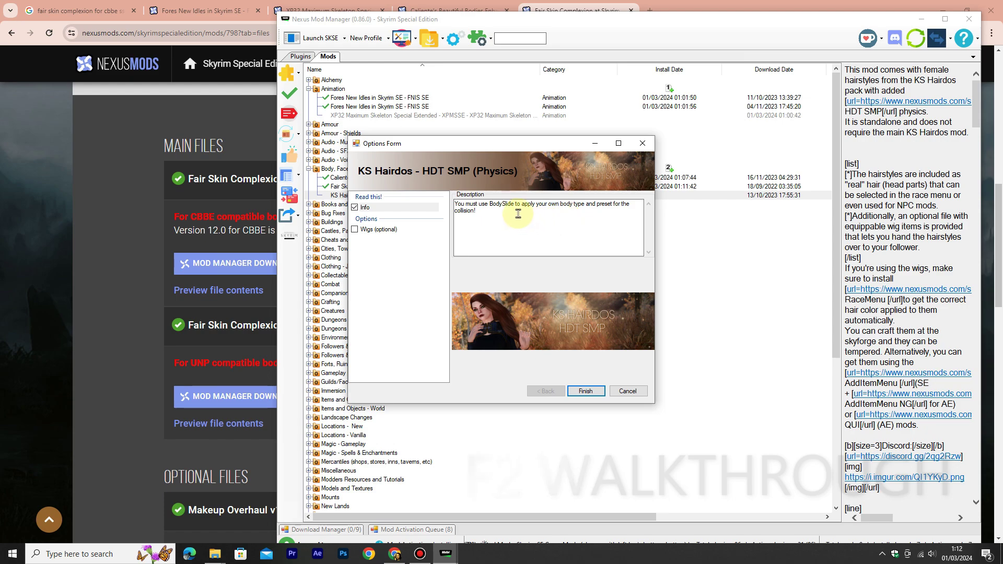
pyautogui.click(389, 208)
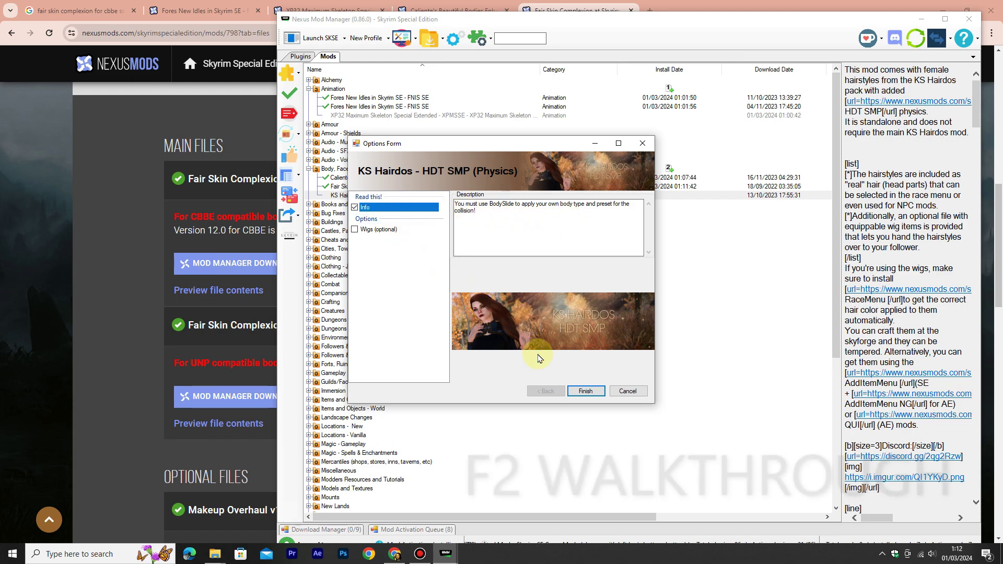
pyautogui.click(582, 392)
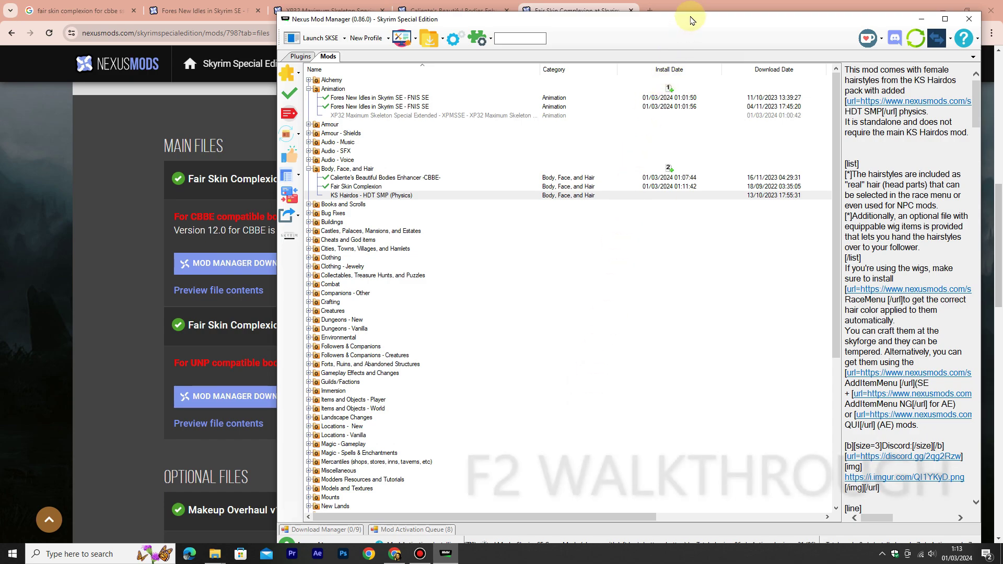
pyautogui.moveTo(690, 14); pyautogui.dragTo(690, 3)
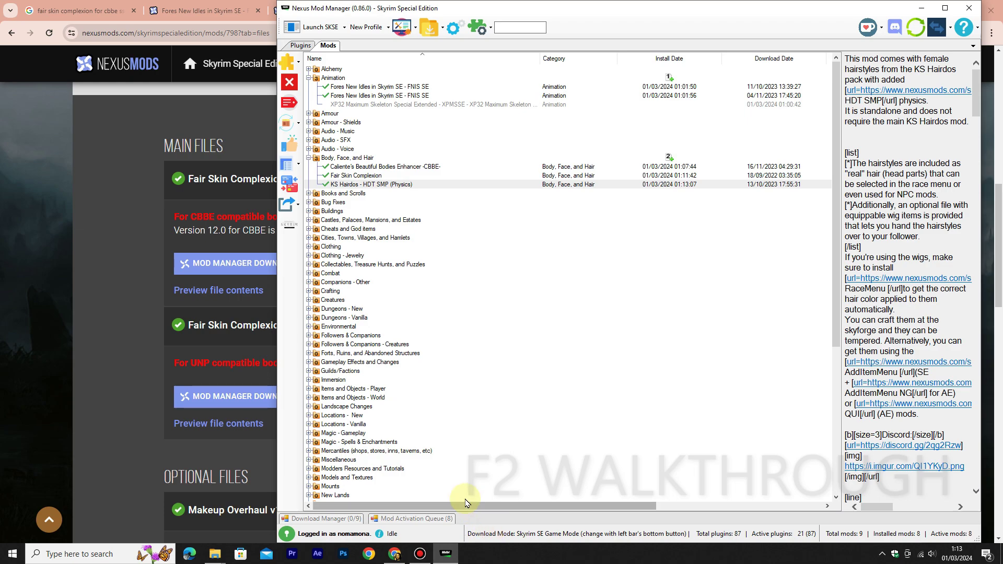
pyautogui.click(397, 105)
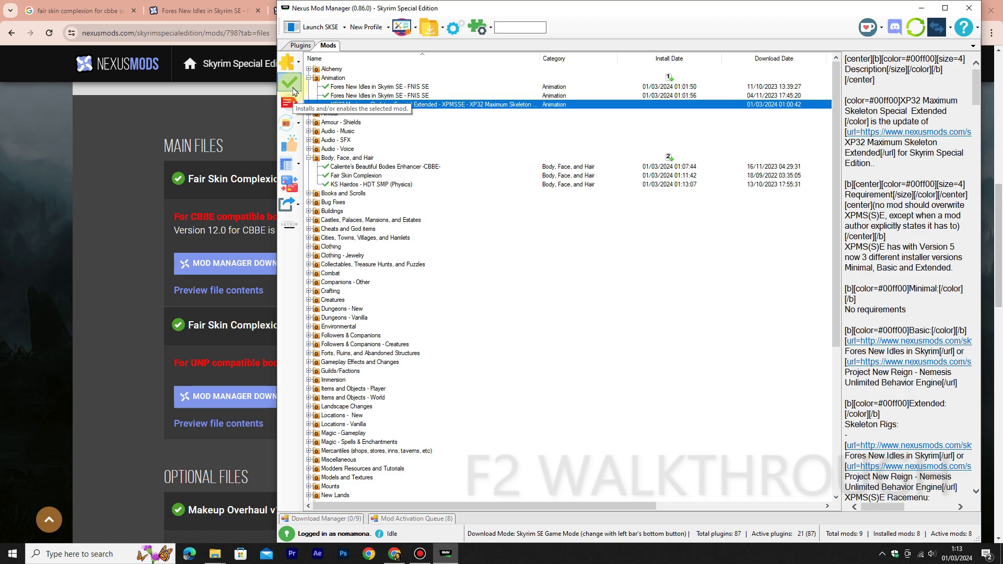
pyautogui.scroll(-8, 446, 148)
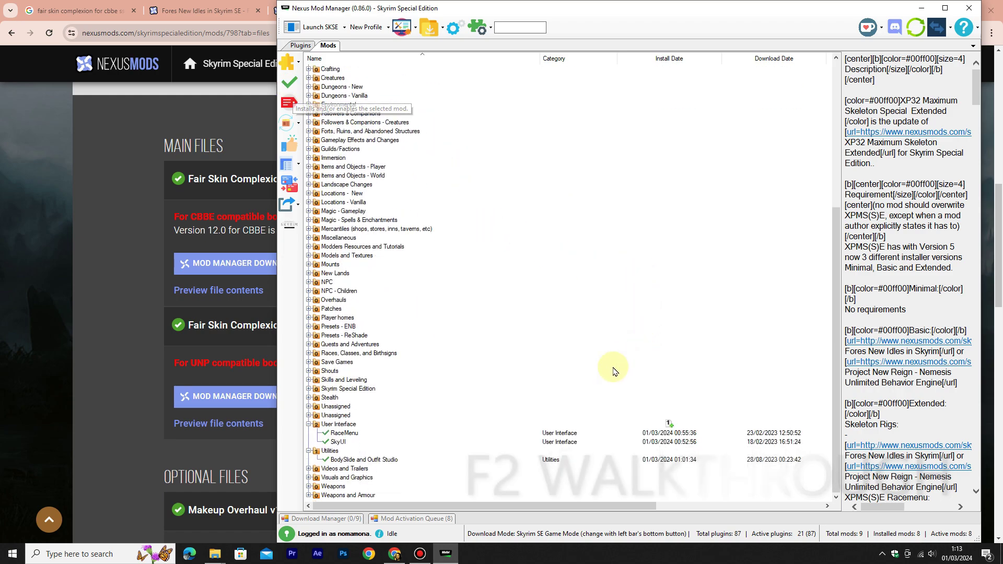
pyautogui.click(366, 433)
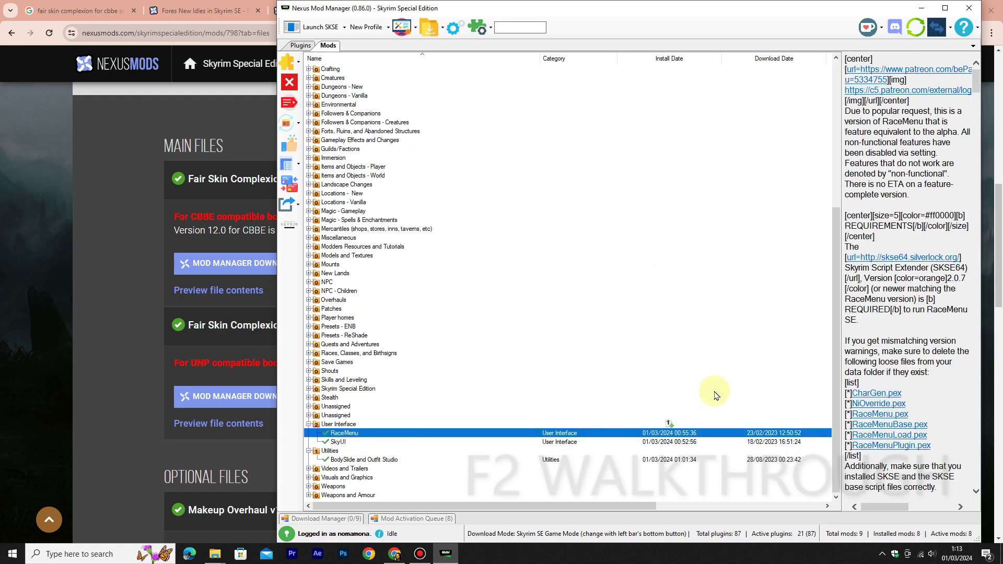
pyautogui.scroll(8, 831, 359)
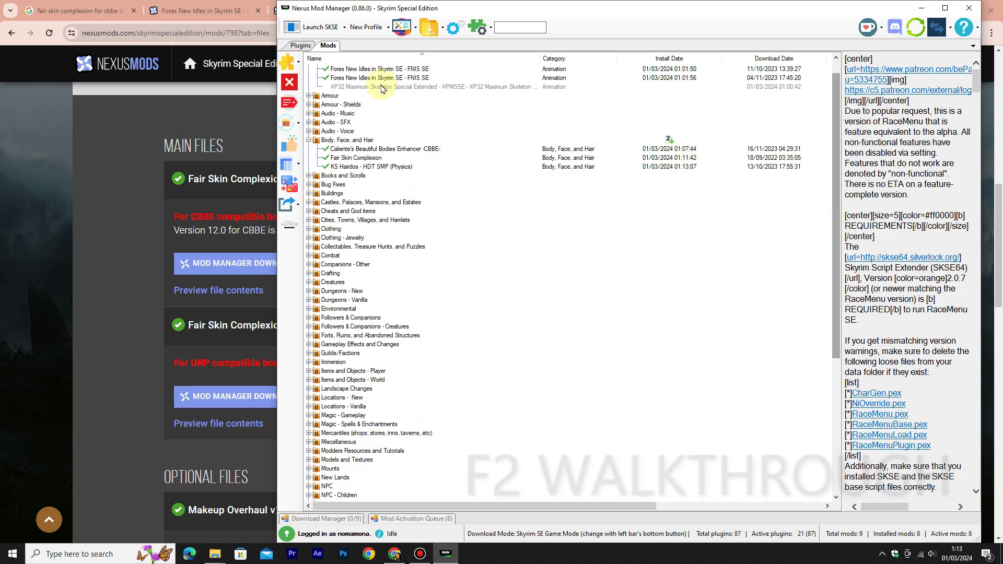
pyautogui.click(381, 87)
pyautogui.click(299, 80)
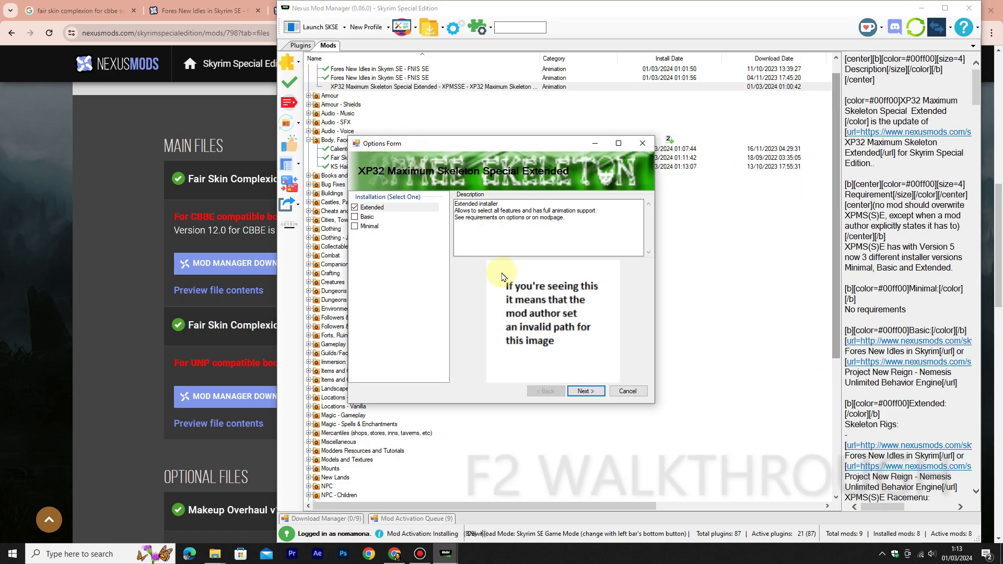
pyautogui.click(627, 391)
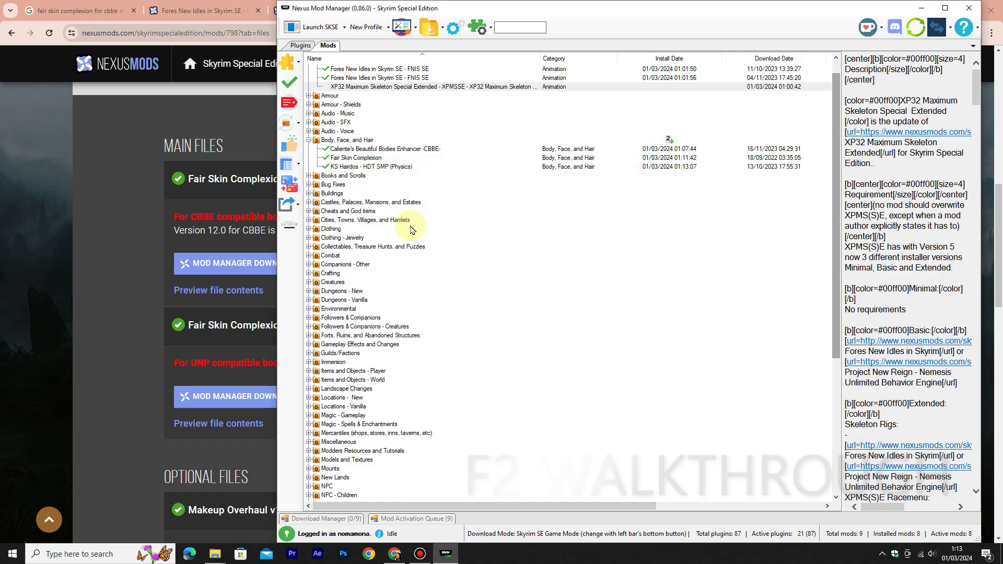
# Add the mod file 360 Walk and Run Plus SSE-7446-3-13.rar from the downloads folder
pyautogui.click(299, 64)
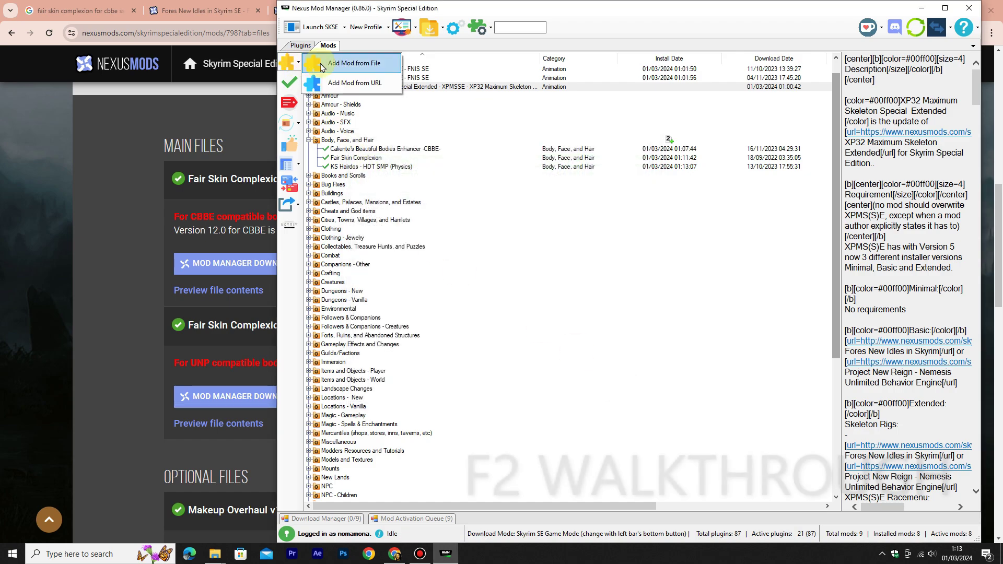
pyautogui.click(322, 67)
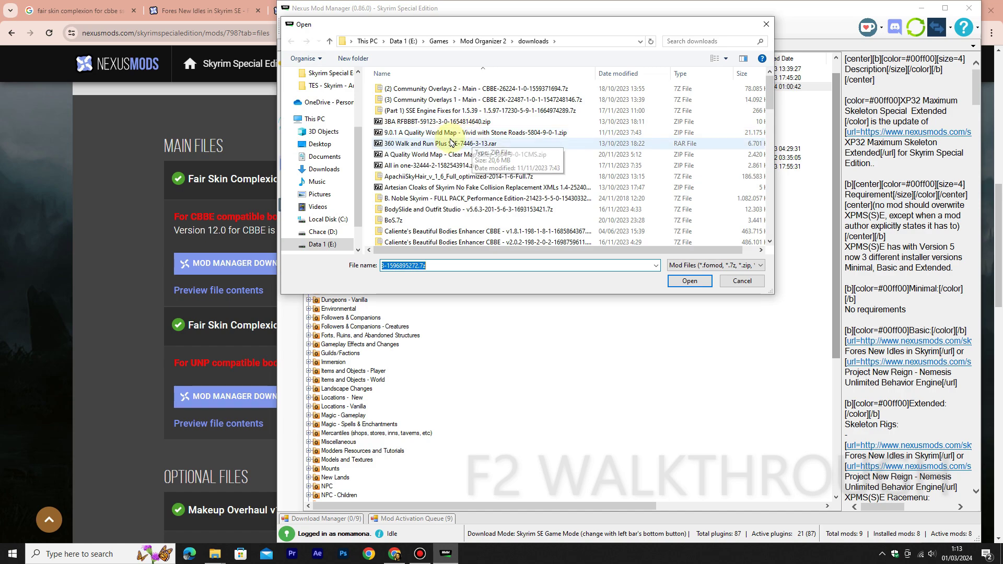
pyautogui.click(429, 143)
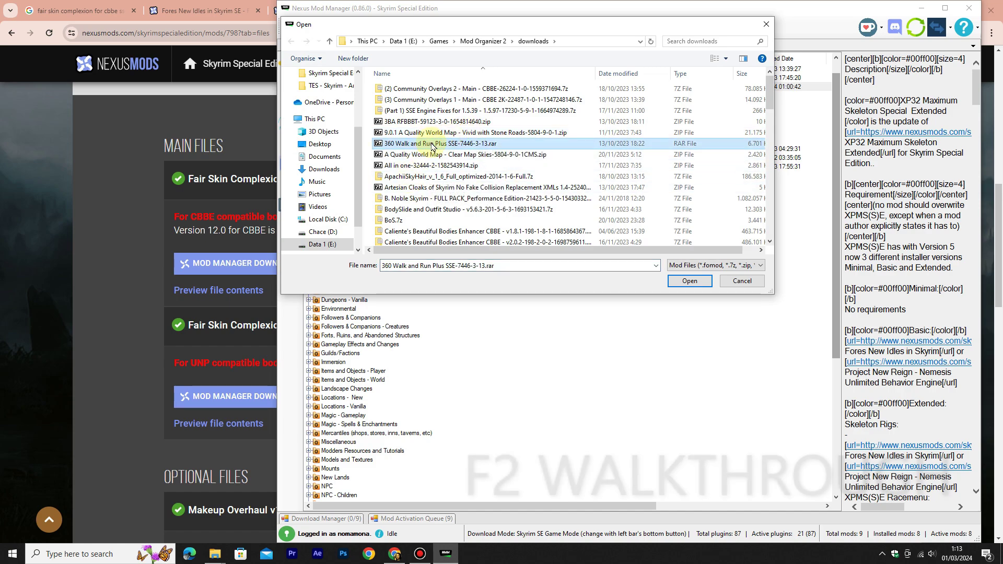
pyautogui.click(689, 281)
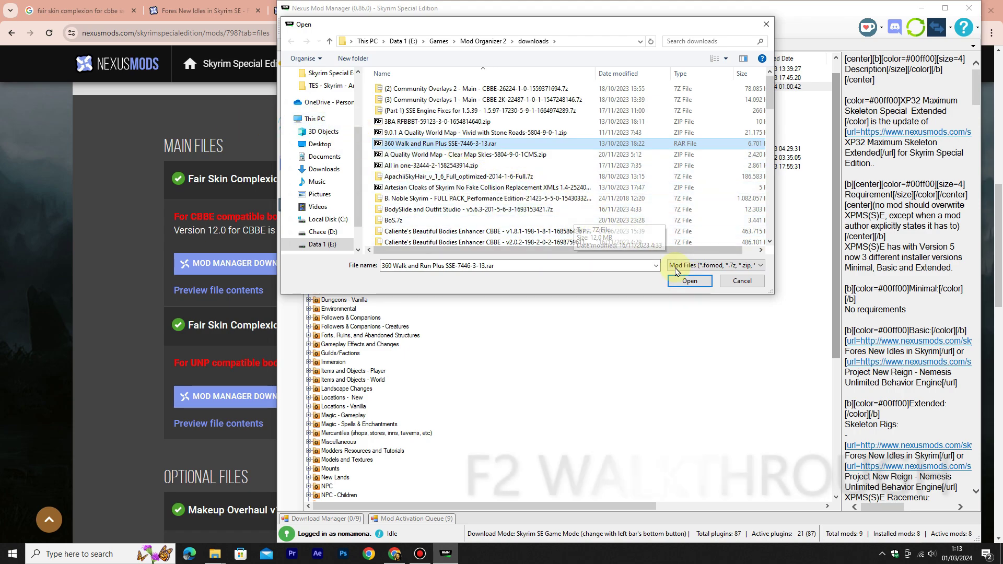
pyautogui.click(686, 282)
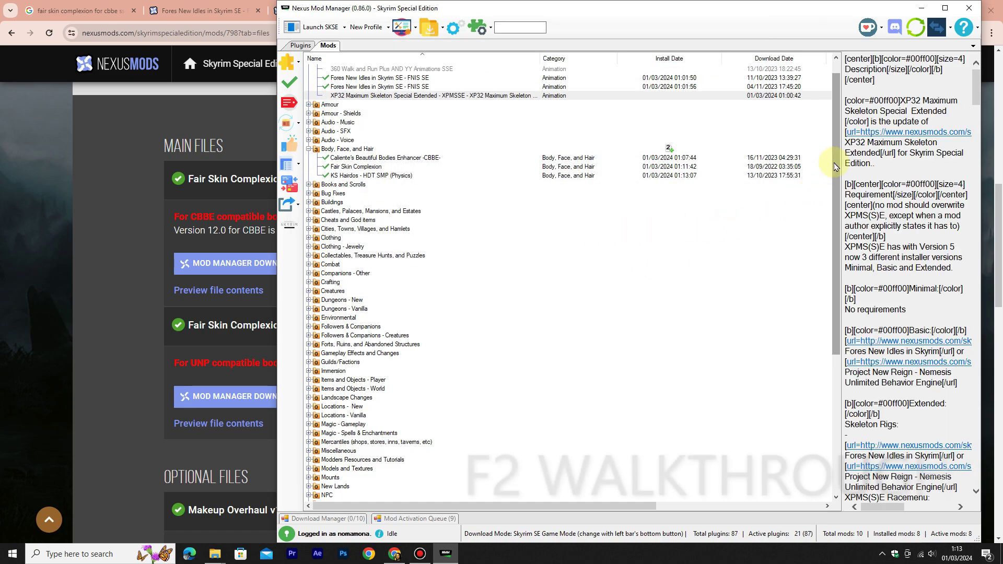
pyautogui.moveTo(836, 155); pyautogui.dragTo(839, 138)
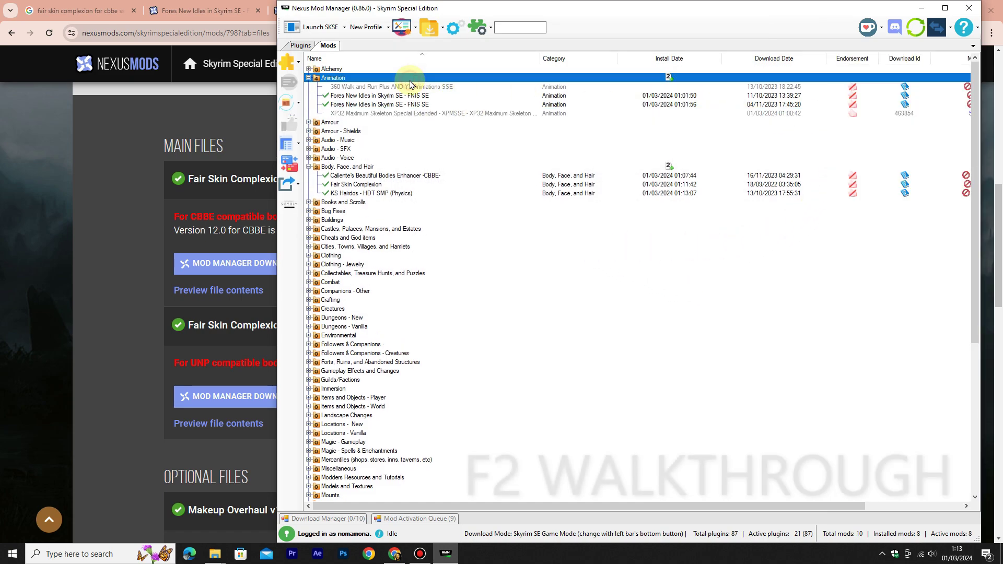
pyautogui.click(410, 87)
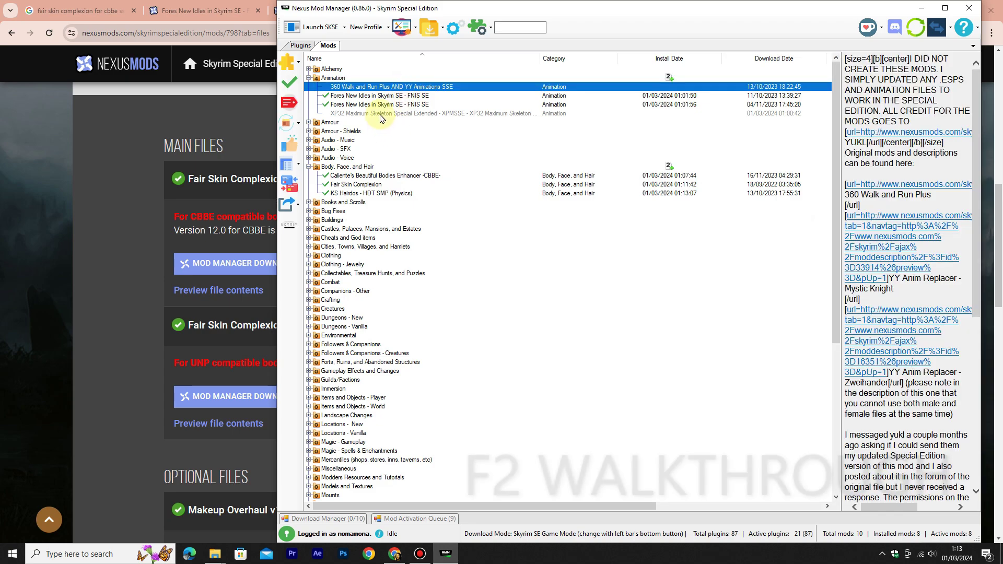
pyautogui.click(380, 114)
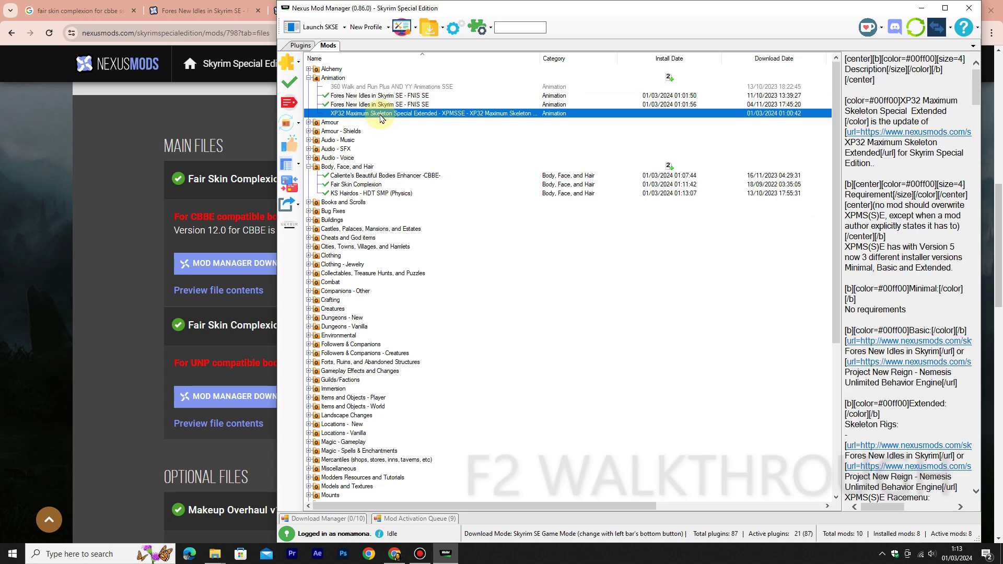
pyautogui.click(368, 87)
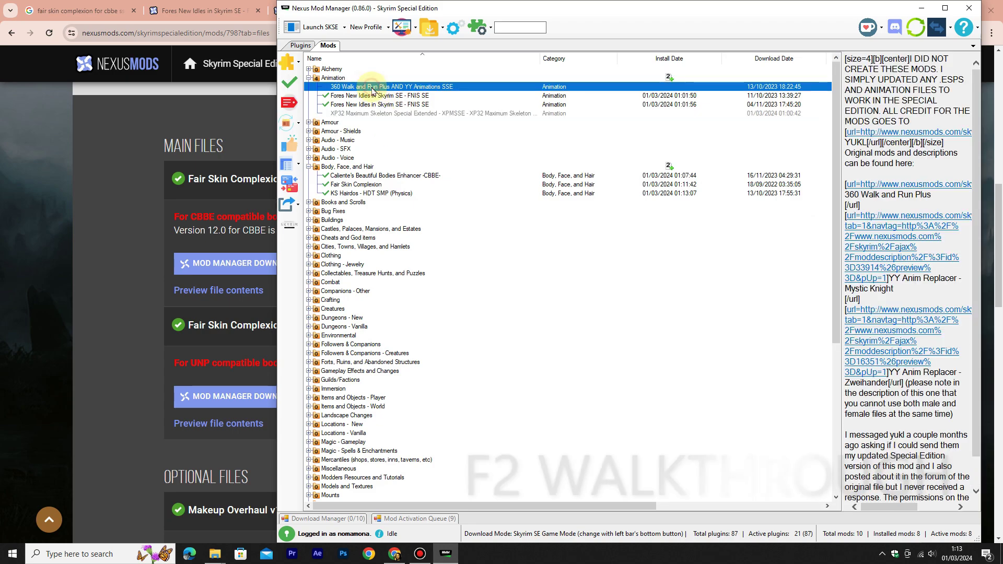
pyautogui.click(290, 85)
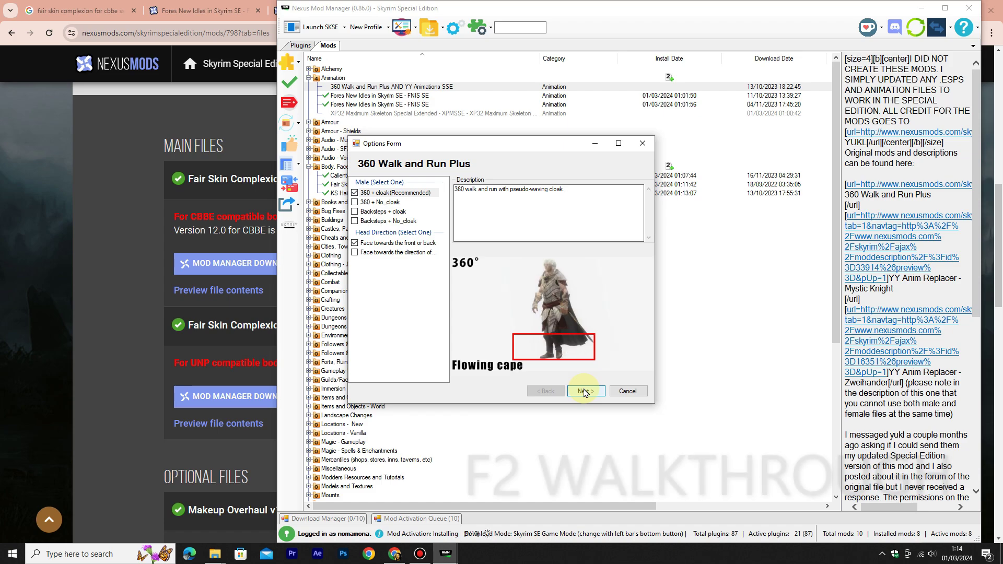
pyautogui.click(416, 244)
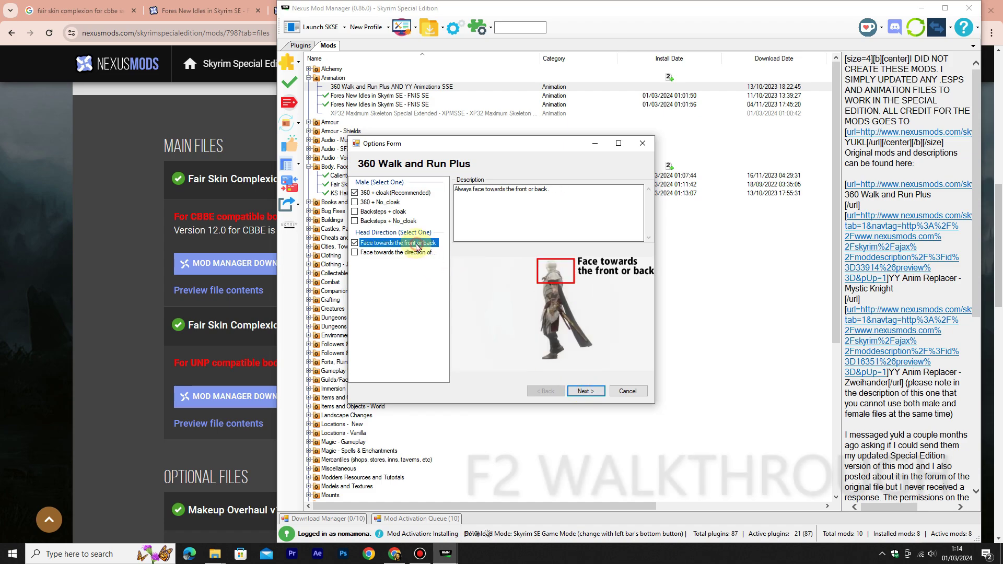
pyautogui.click(582, 391)
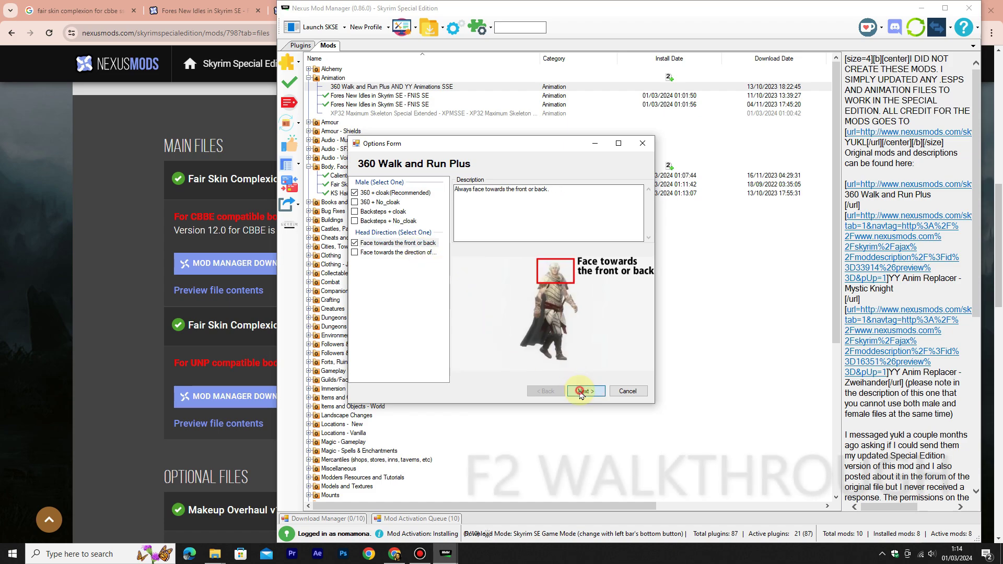
pyautogui.click(373, 284)
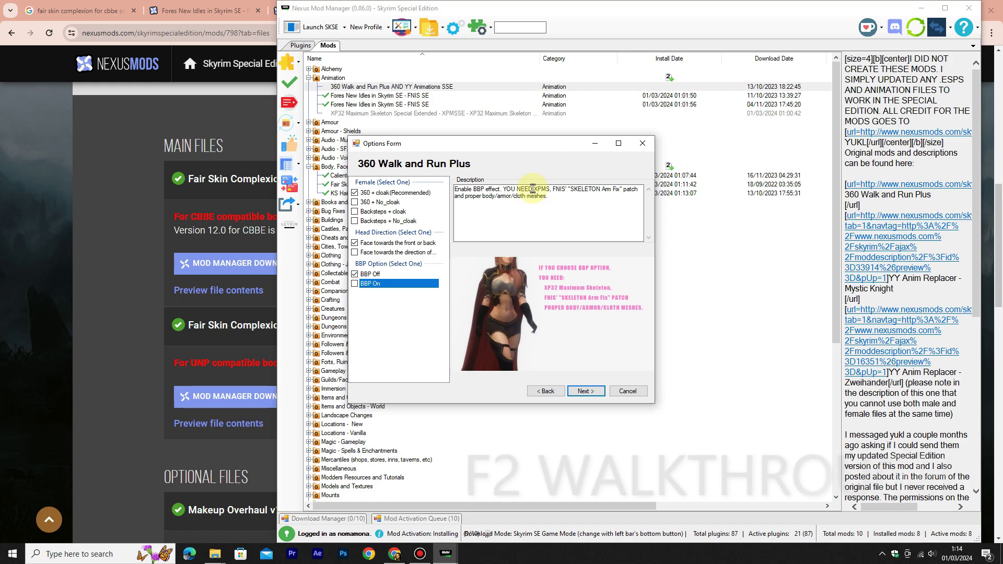
pyautogui.moveTo(531, 189); pyautogui.dragTo(545, 188)
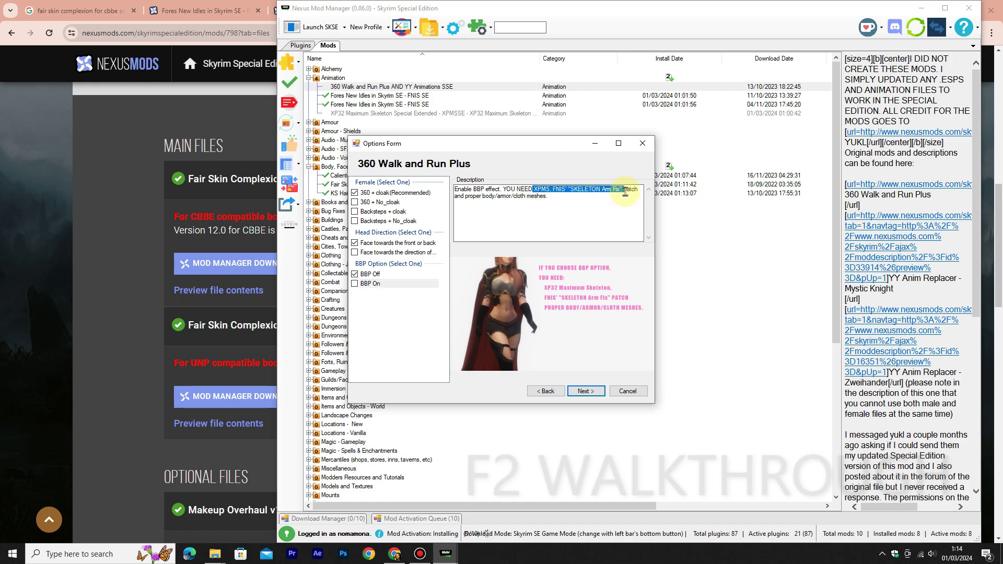
pyautogui.moveTo(639, 192); pyautogui.dragTo(643, 198)
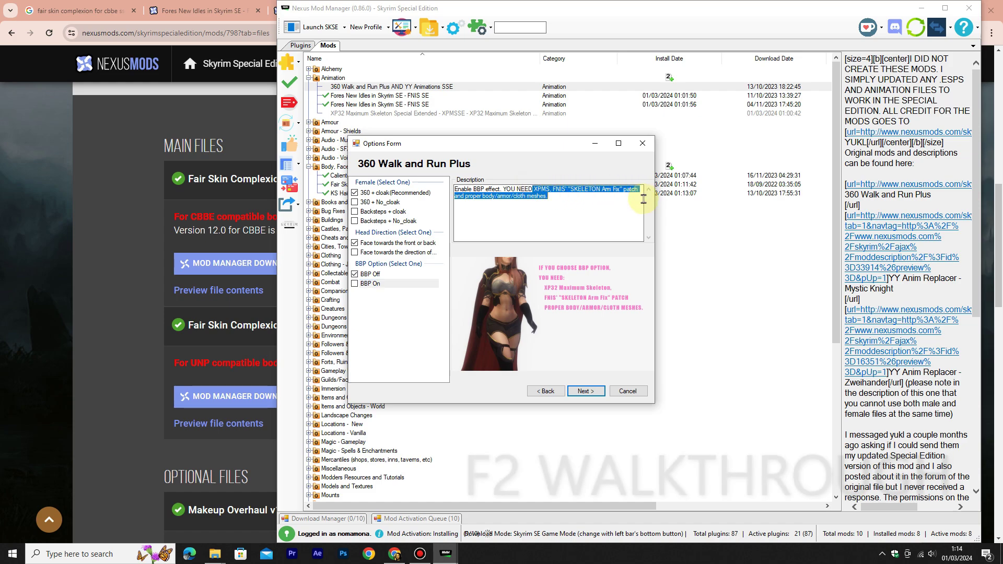
pyautogui.click(627, 391)
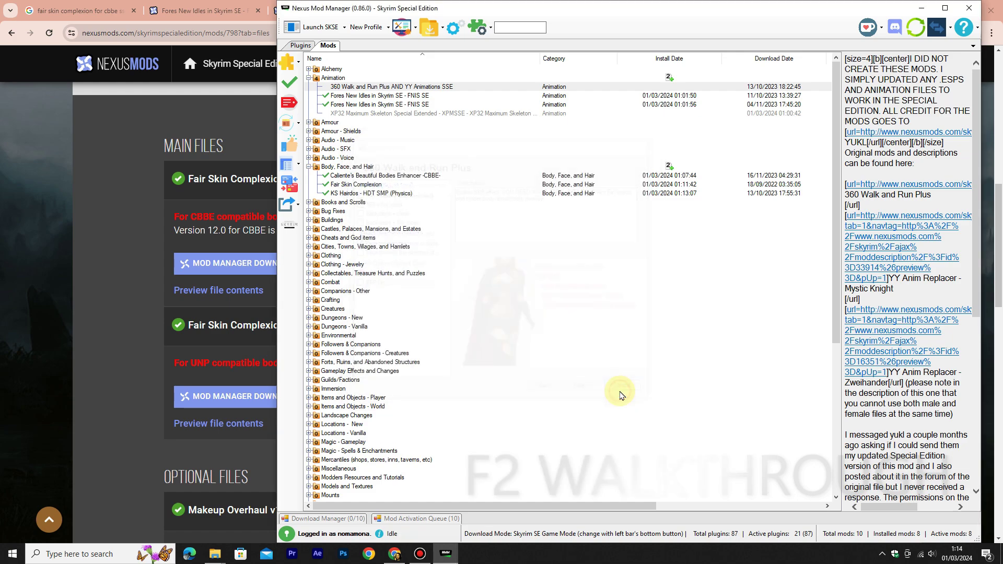
# Start installing XP32 Maximum Skeleton Special Extended with the Extended installation, review the animation rig map options and leave them unselected
pyautogui.click(360, 115)
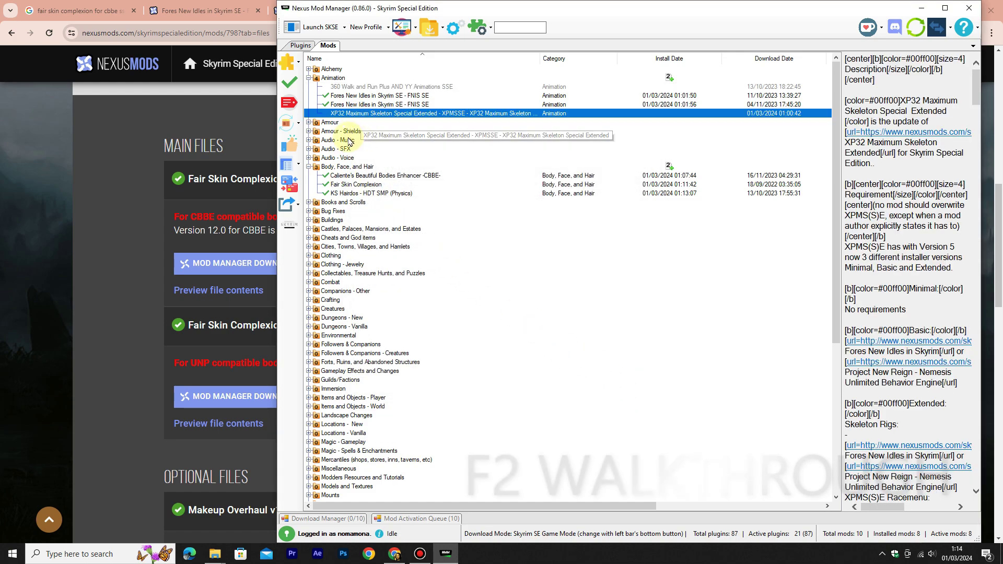
pyautogui.click(289, 82)
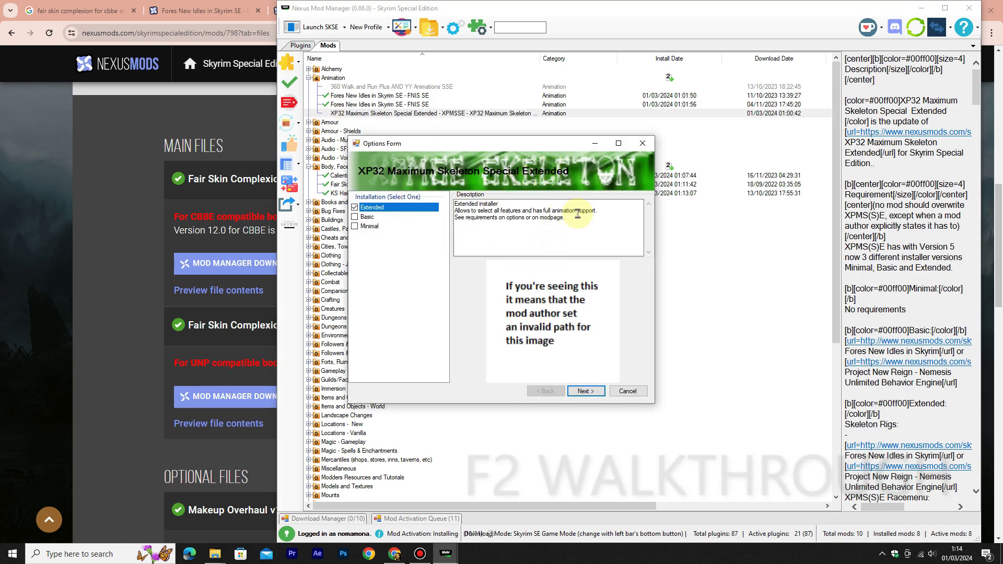
pyautogui.click(593, 392)
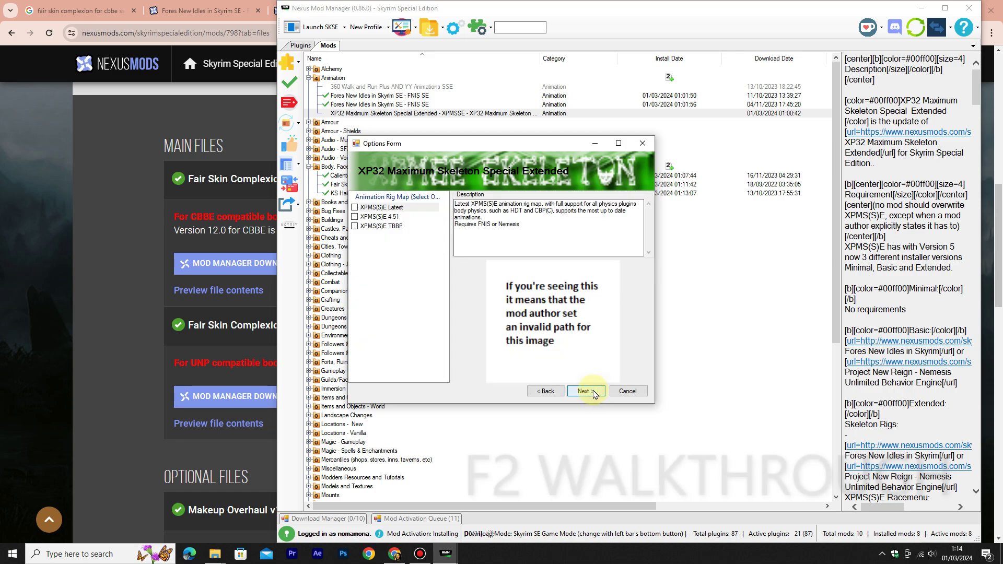
pyautogui.click(394, 207)
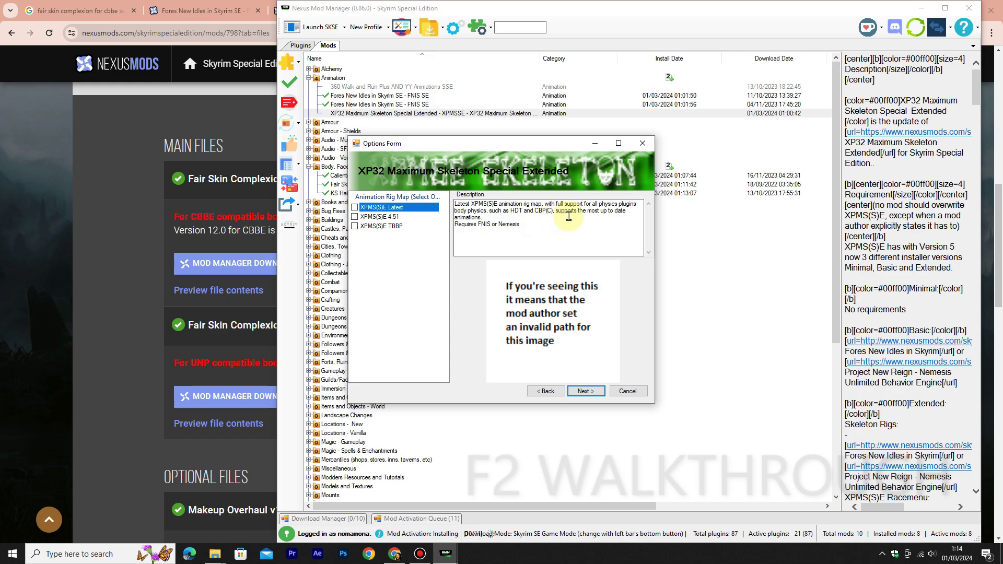
pyautogui.moveTo(575, 214); pyautogui.dragTo(509, 218)
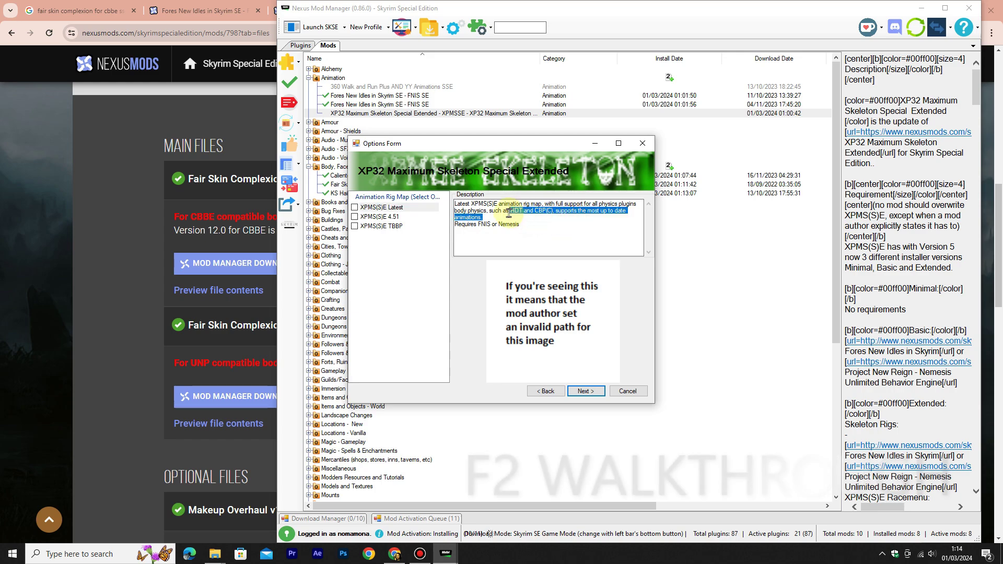
pyautogui.click(396, 226)
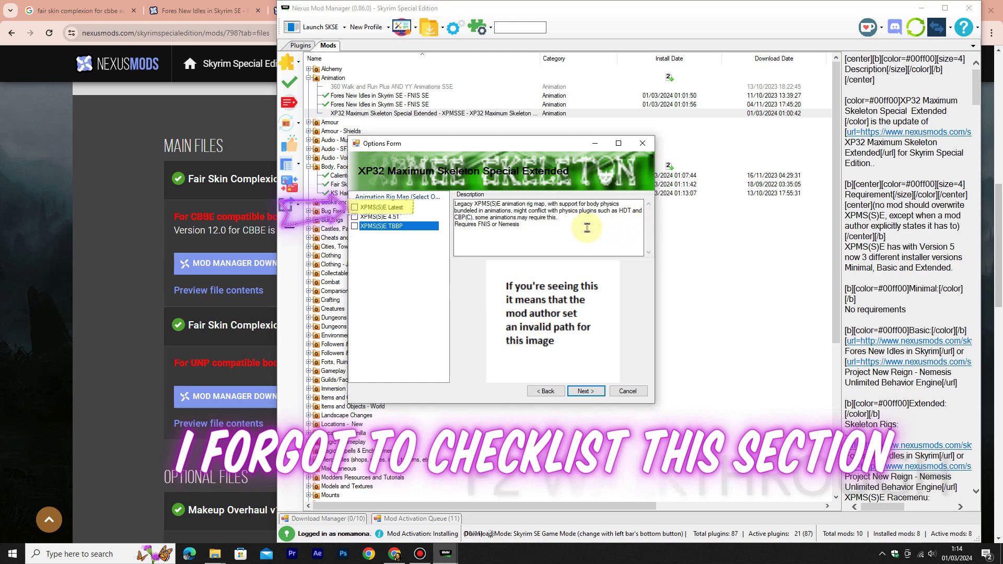
pyautogui.click(402, 209)
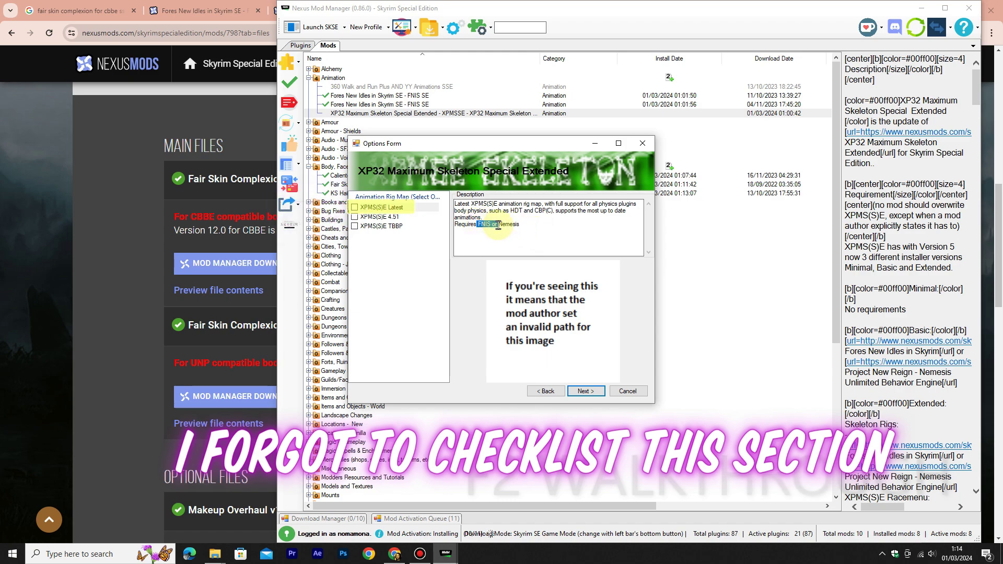
pyautogui.click(577, 391)
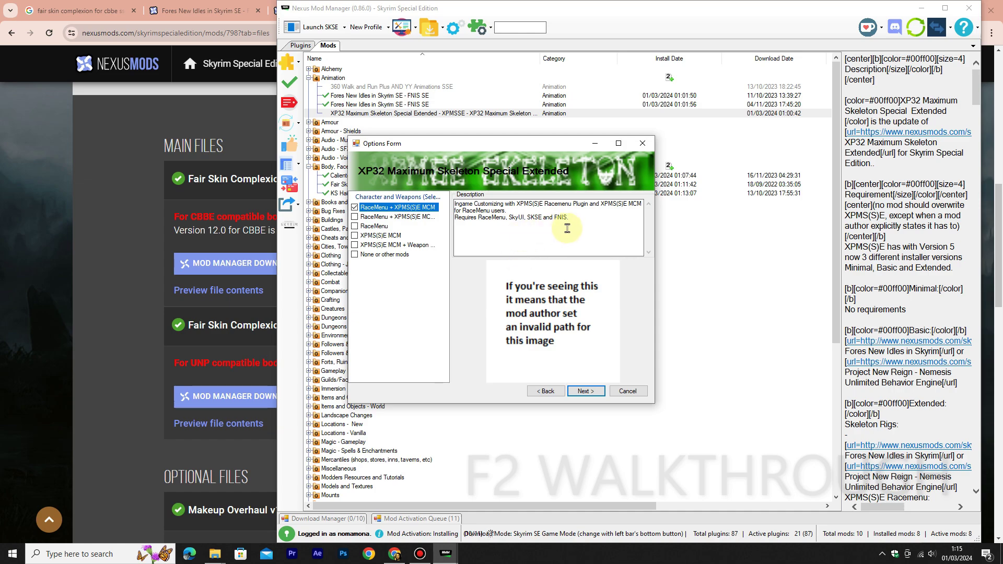
# Finish the XP32 skeleton installation with RaceMenu + XPMS(S)E MCM, leaving out weapon styles, animation replacers and compatibility patches
pyautogui.click(586, 391)
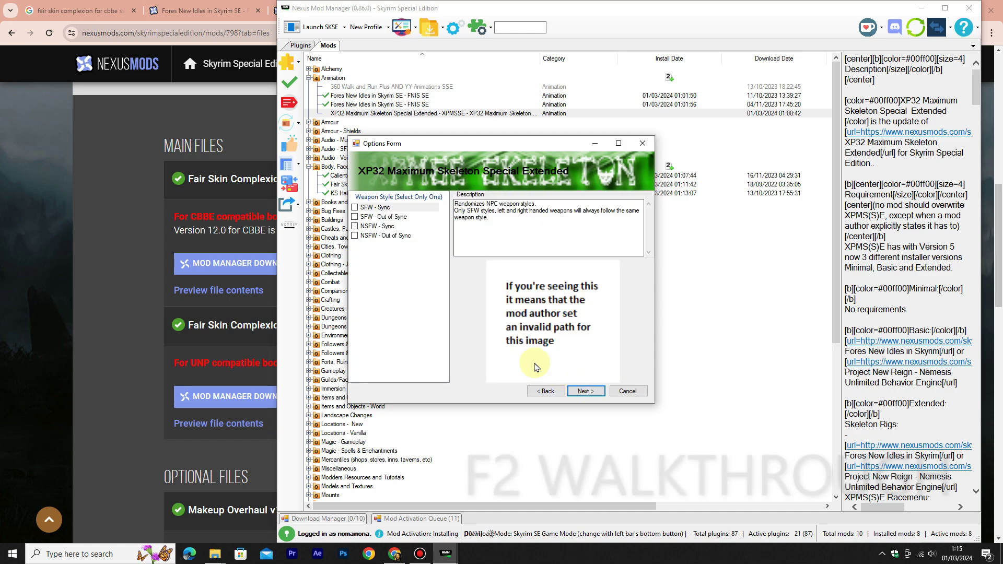
pyautogui.click(580, 390)
pyautogui.scroll(-3, 447, 277)
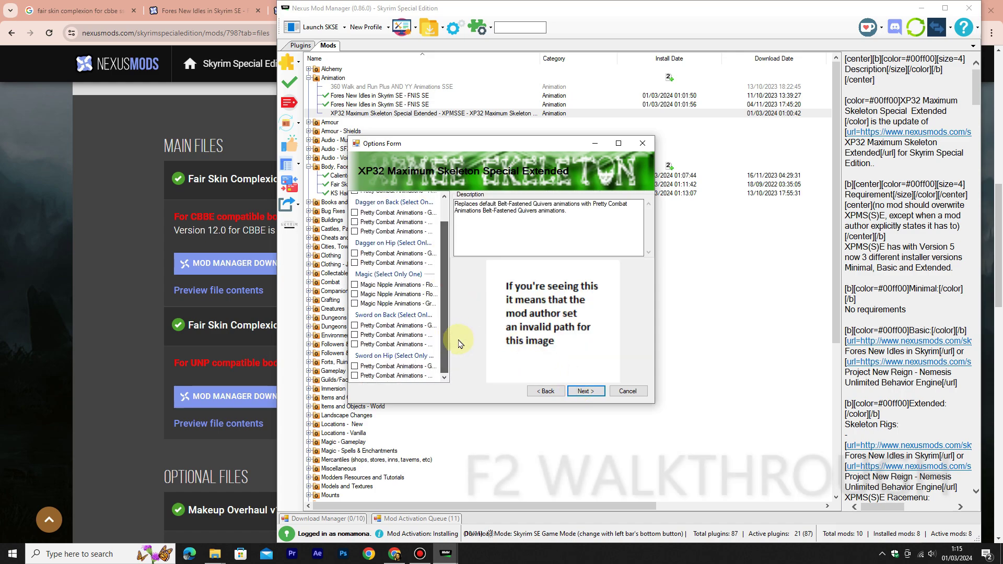
pyautogui.click(574, 393)
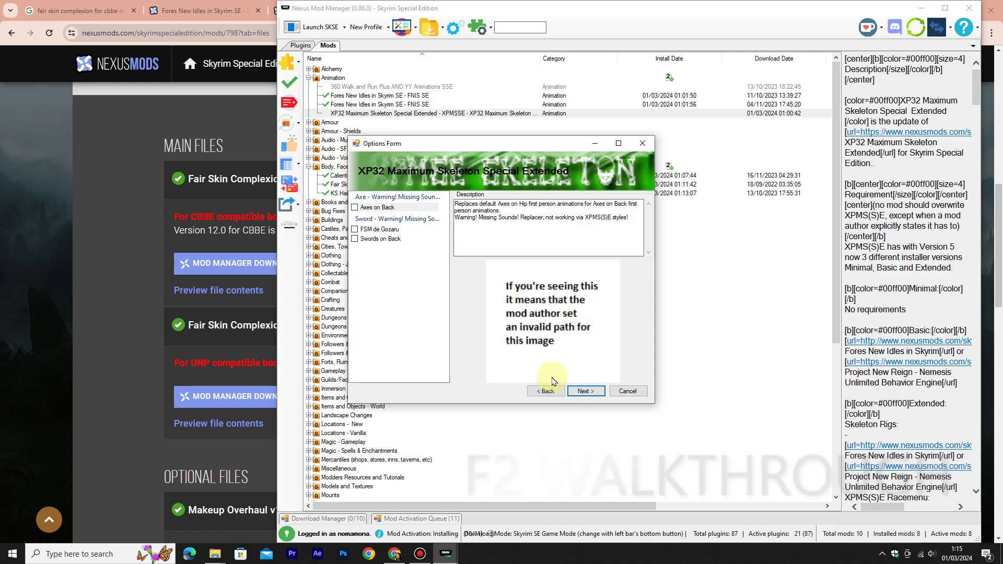
pyautogui.click(586, 392)
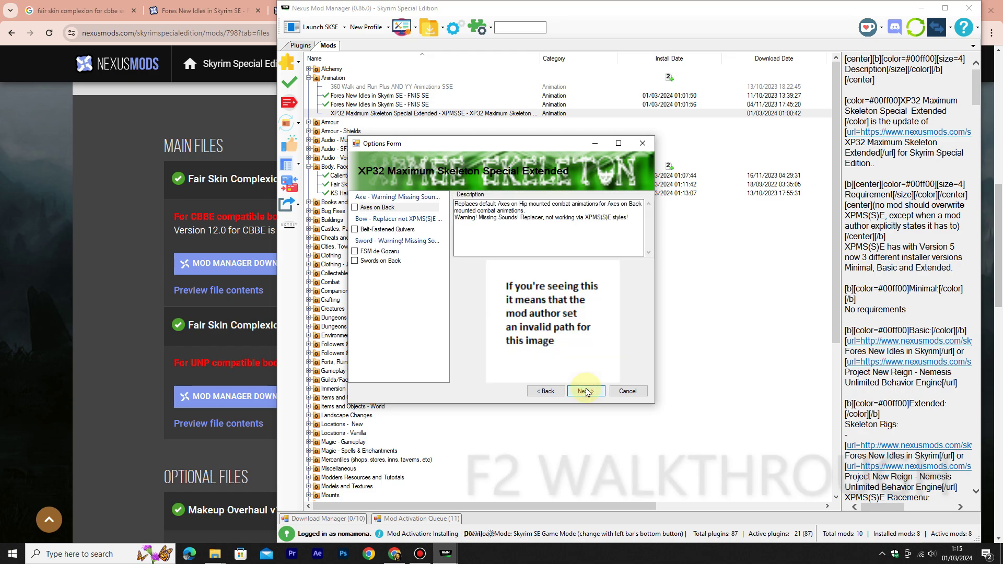
pyautogui.click(585, 392)
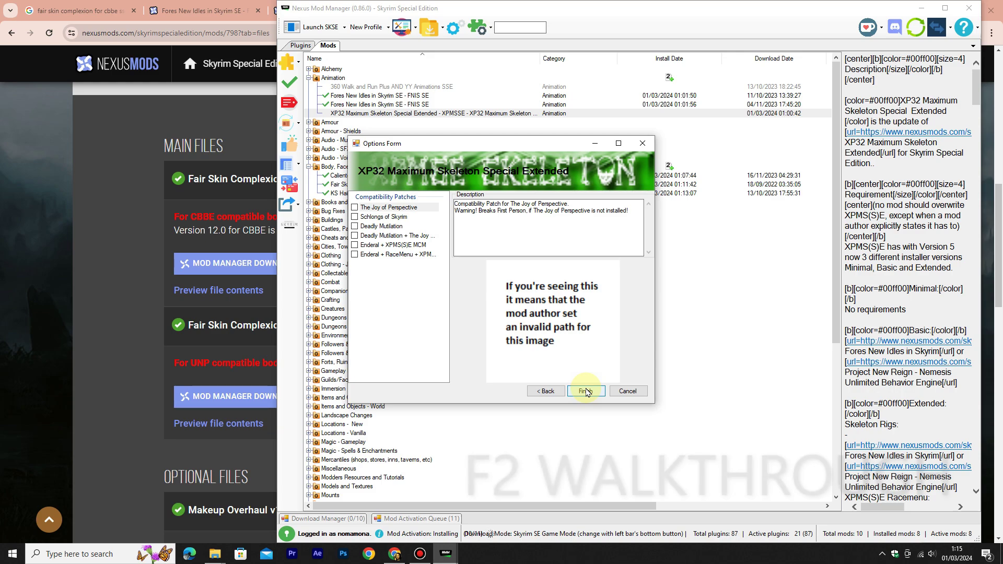
pyautogui.click(585, 392)
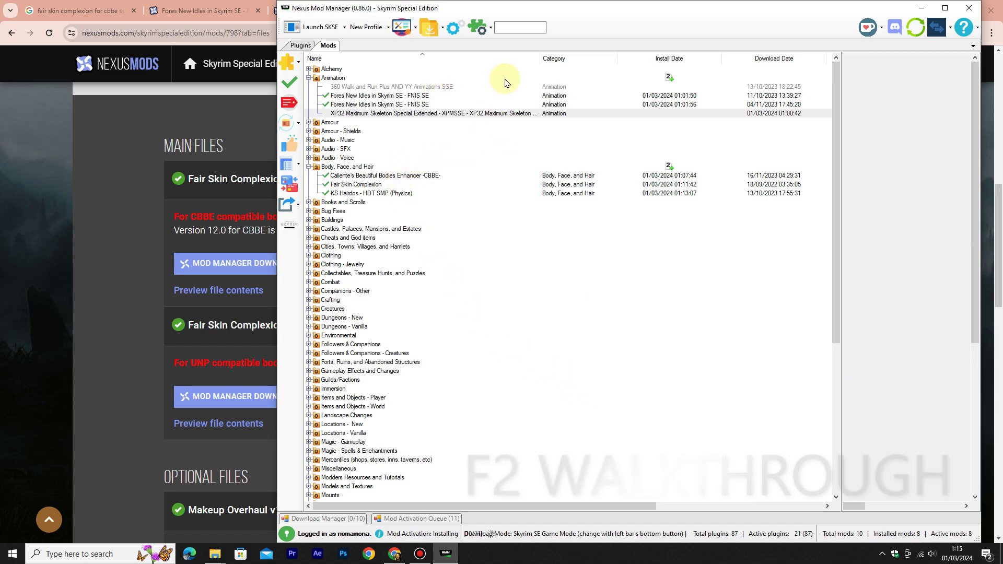
# Install 360 Walk and Run Plus with 360 + cloak, BBP On for females and Vanilla swimming, leaving out the backward run speed patch
pyautogui.doubleClick(397, 87)
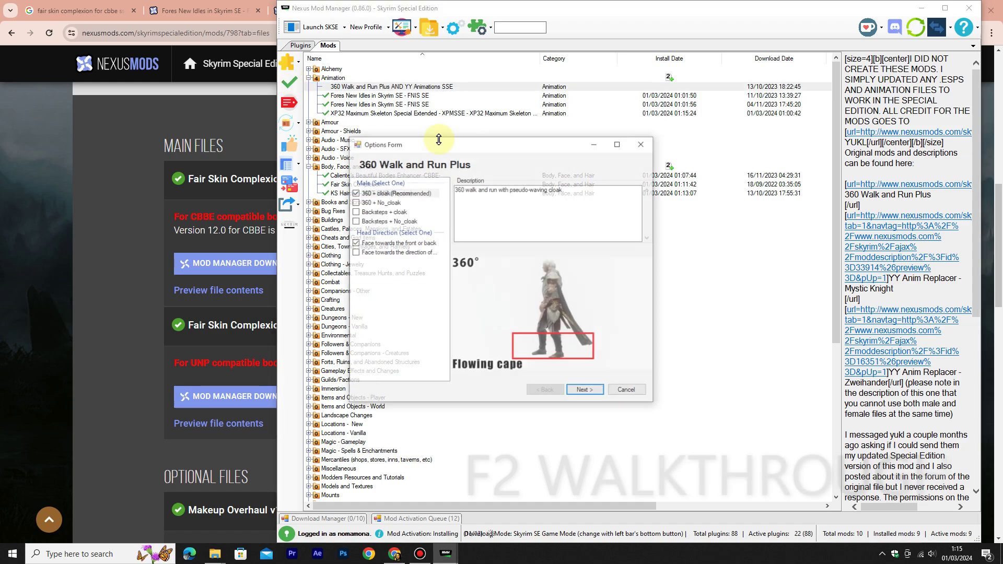
pyautogui.click(585, 392)
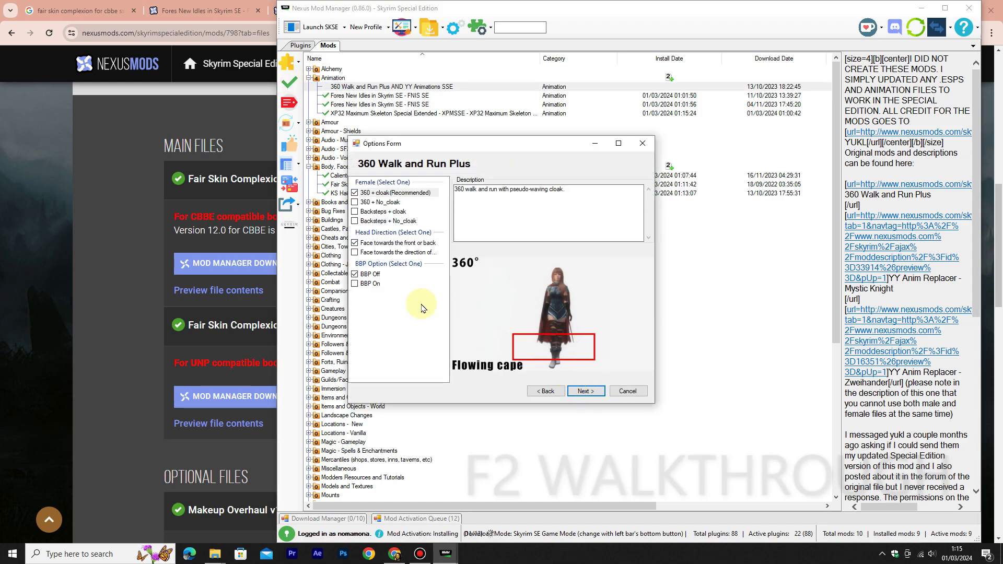
pyautogui.click(358, 286)
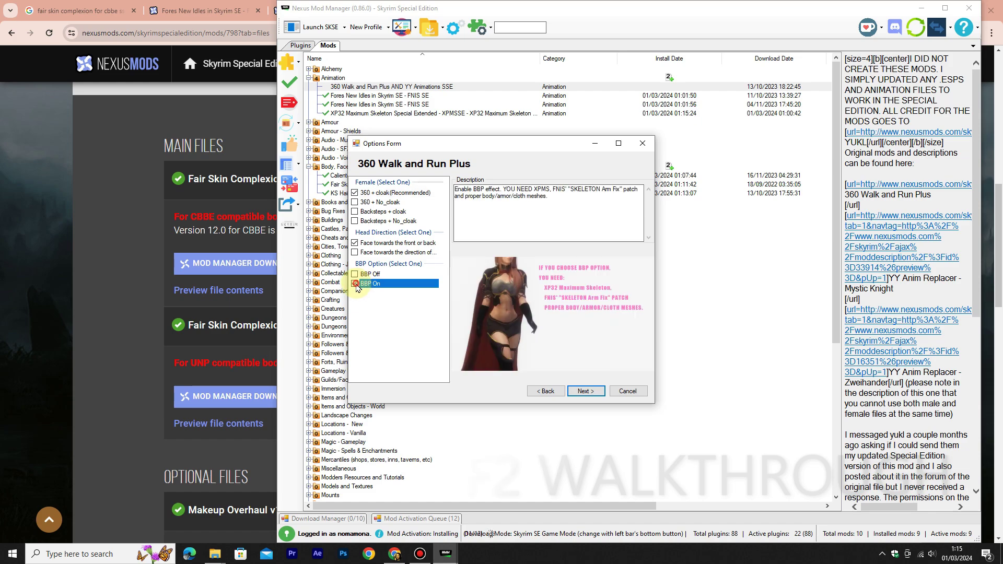
pyautogui.click(425, 194)
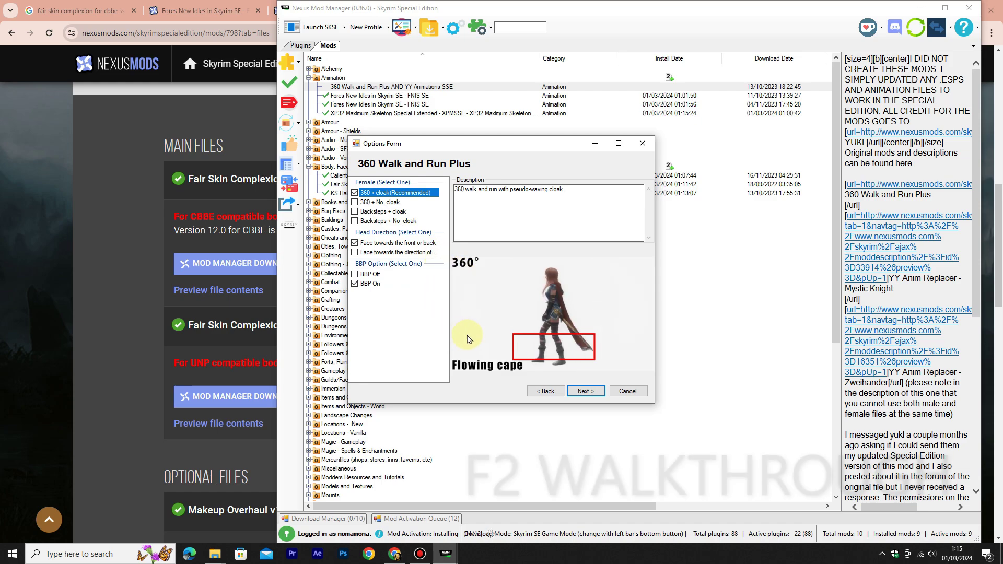
pyautogui.click(576, 392)
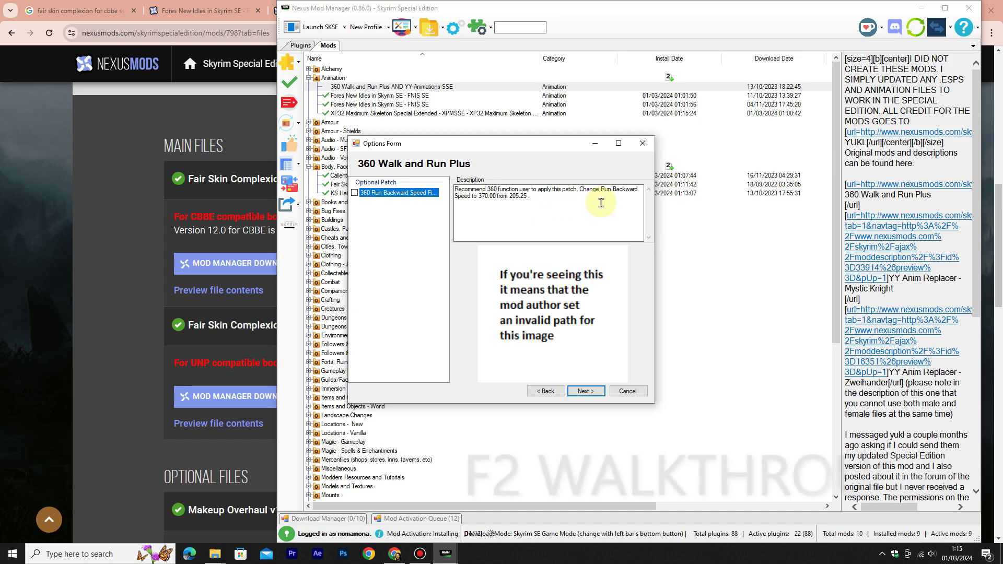
pyautogui.click(586, 391)
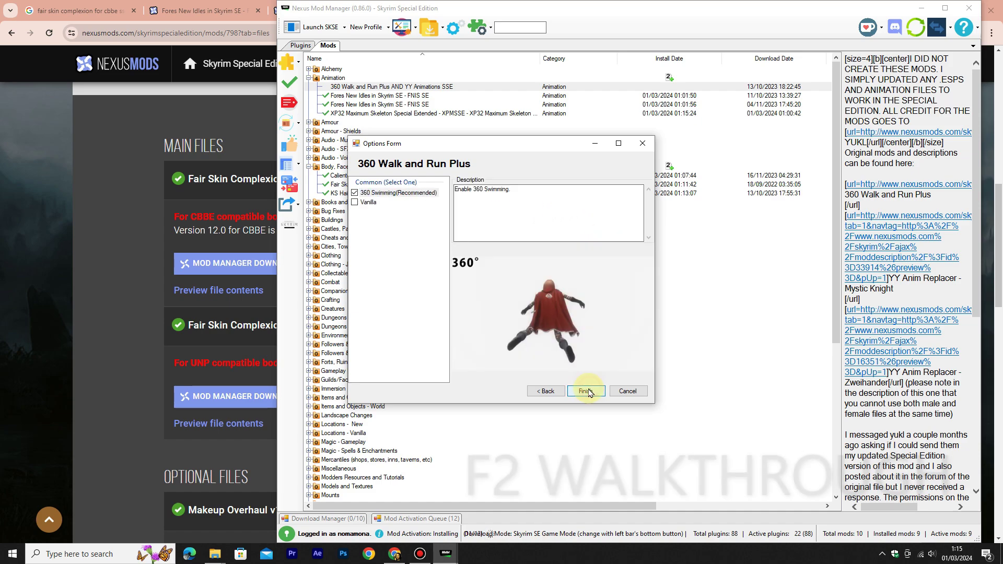
pyautogui.click(371, 204)
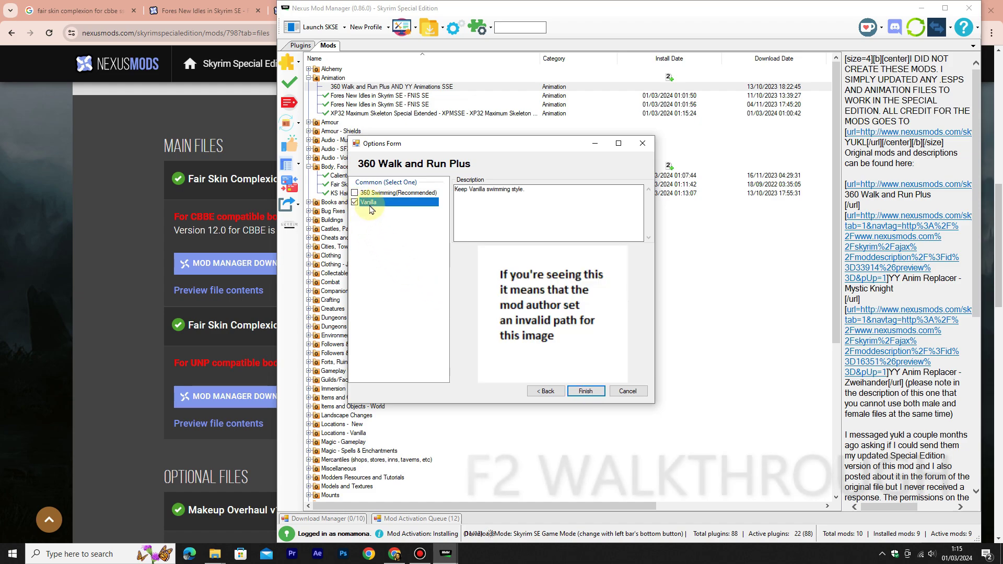
pyautogui.click(586, 392)
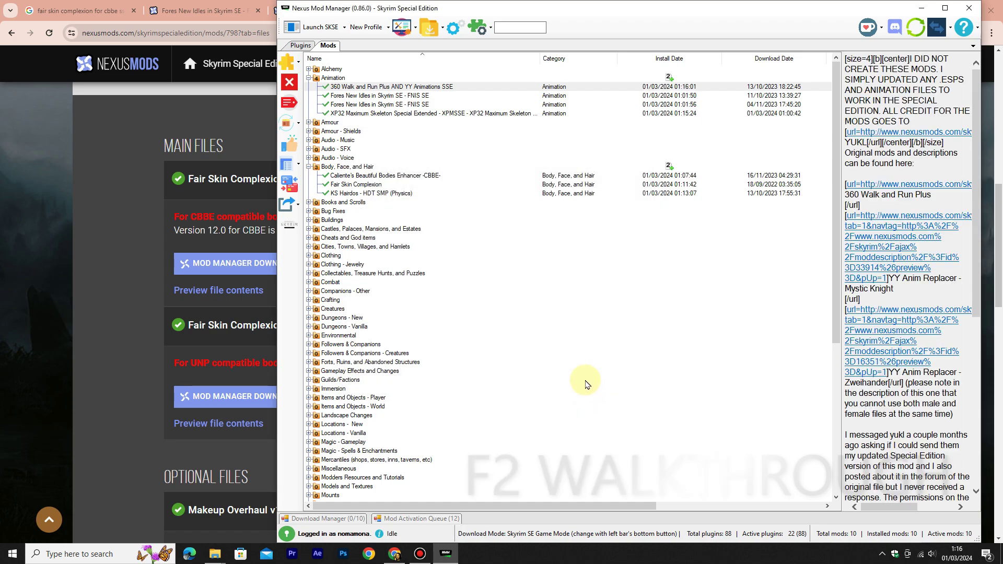
pyautogui.moveTo(838, 178); pyautogui.dragTo(838, 151)
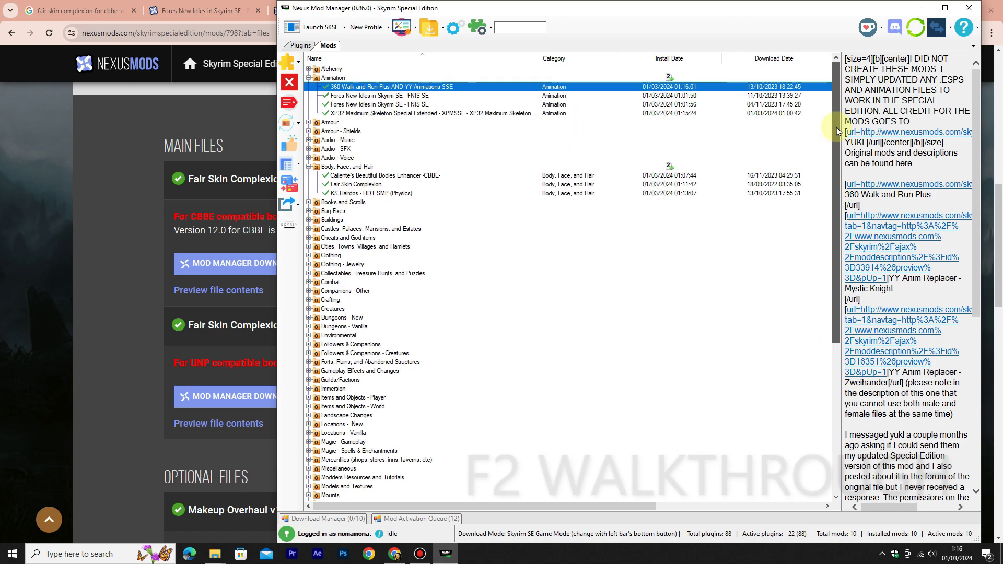
pyautogui.scroll(-9, 558, 286)
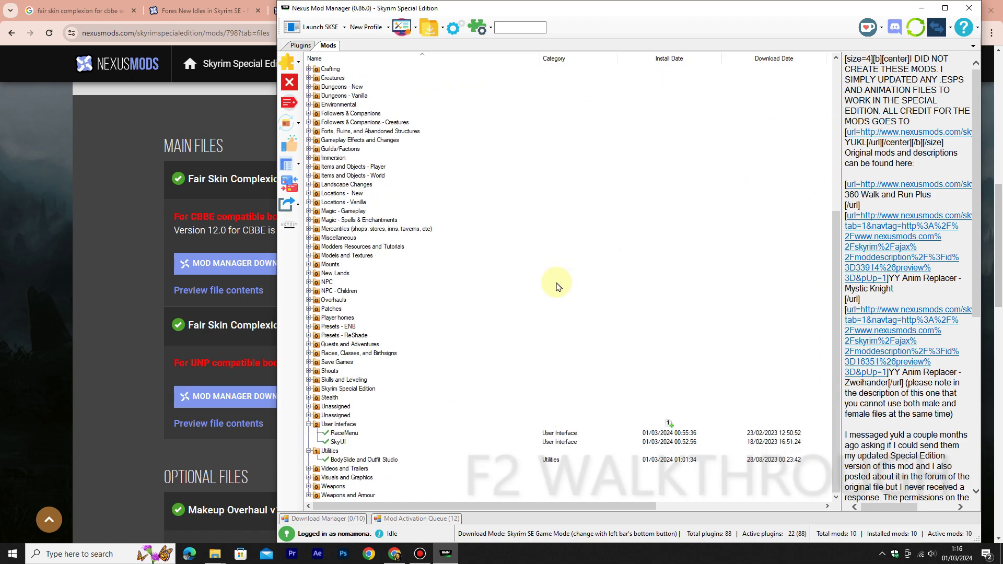
# Launch the game through SKSE and keep Nexus Mod Manager open after launching
pyautogui.scroll(1, 555, 287)
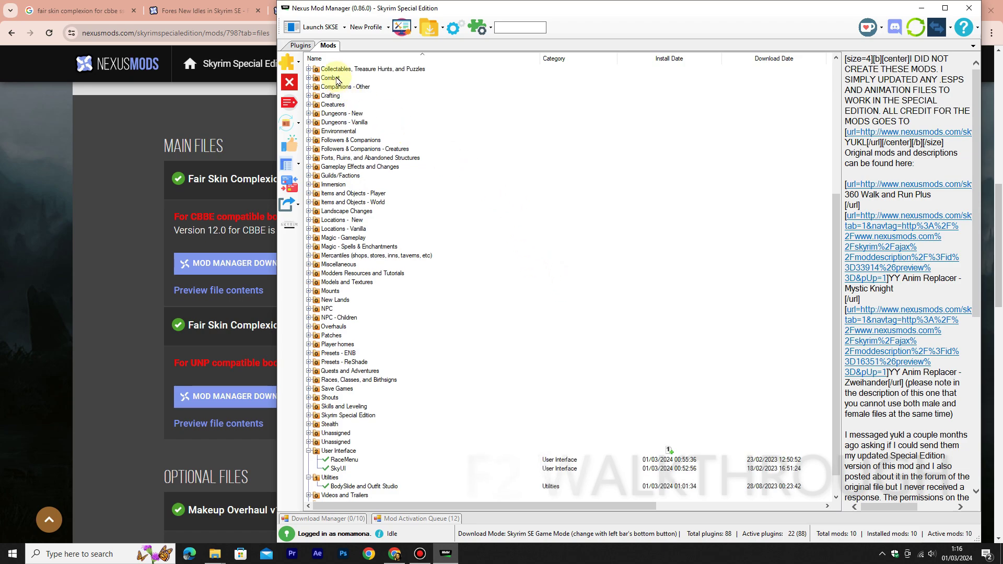
pyautogui.click(345, 27)
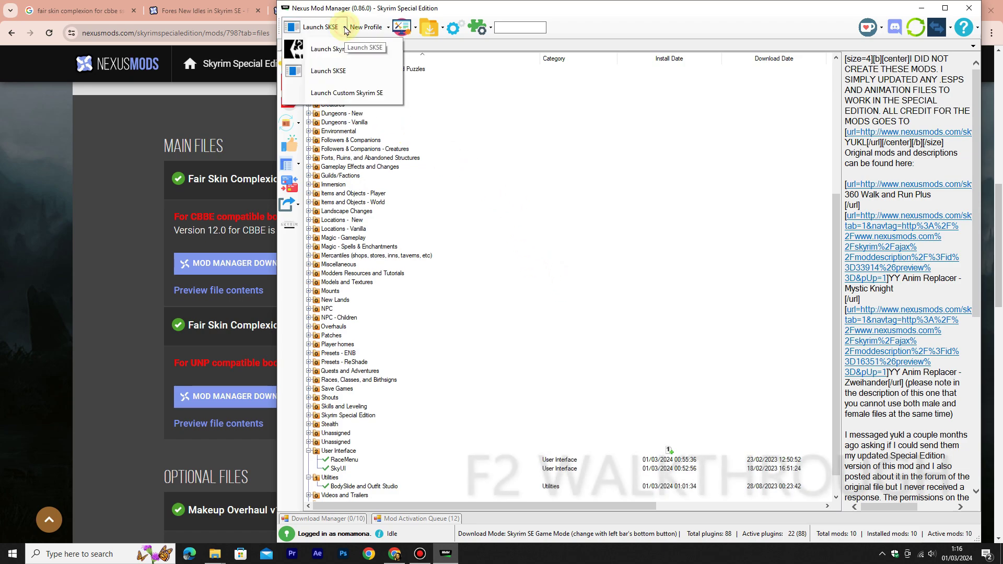
pyautogui.click(335, 72)
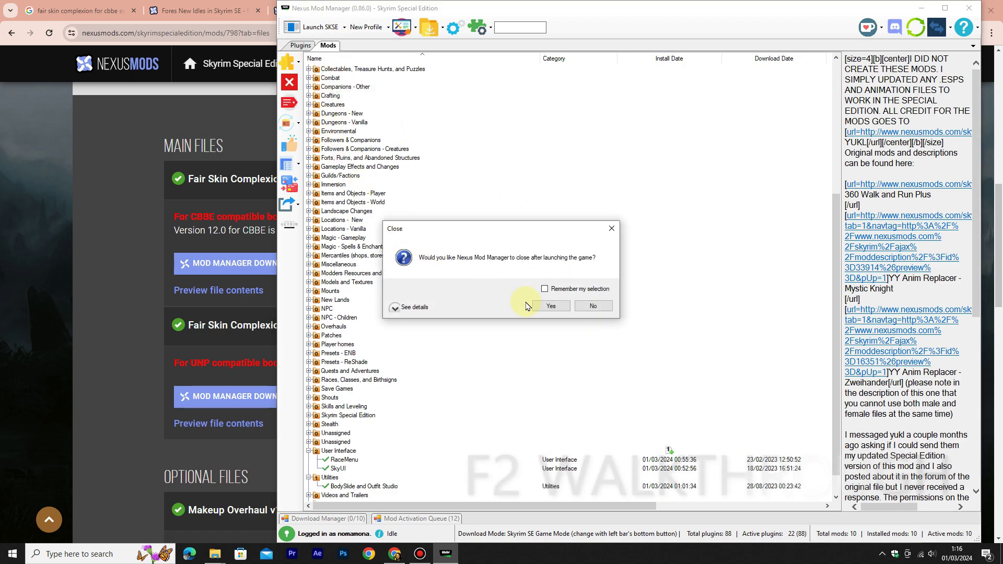
pyautogui.click(593, 306)
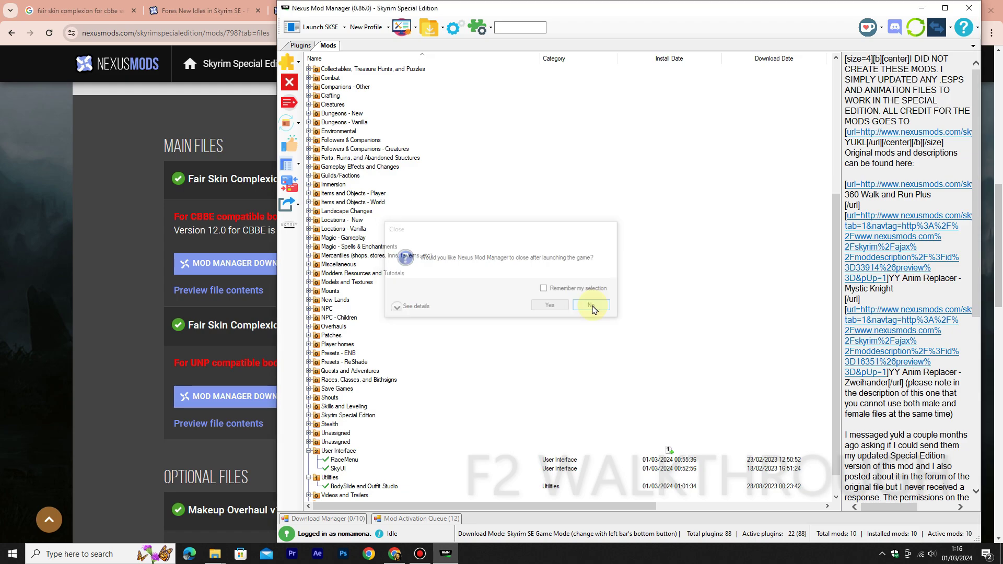
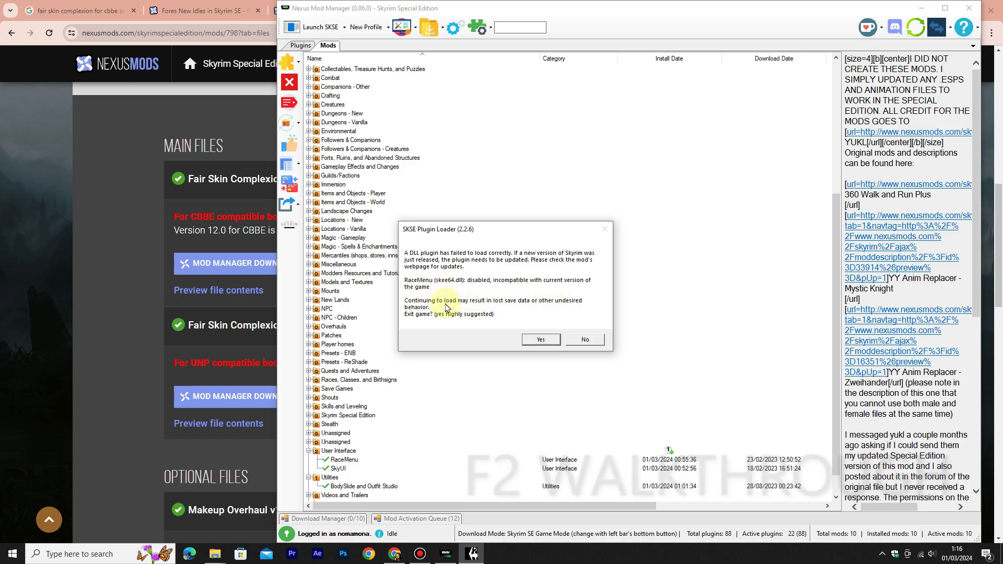
# Switch to the browser, open skse.silverlock.org in a new tab and review the SKSE builds and their matching game versions
pyautogui.click(117, 253)
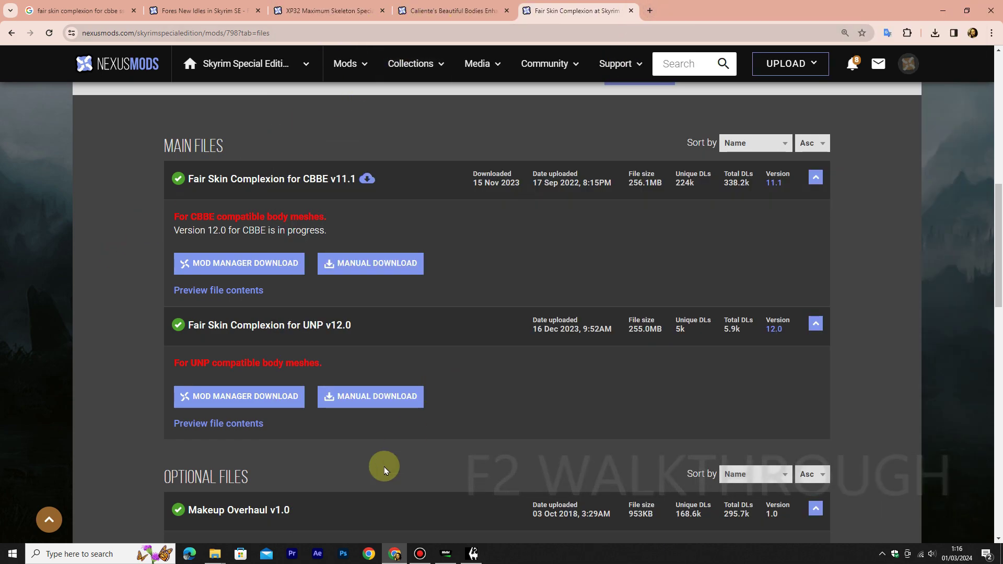
pyautogui.moveTo(214, 552)
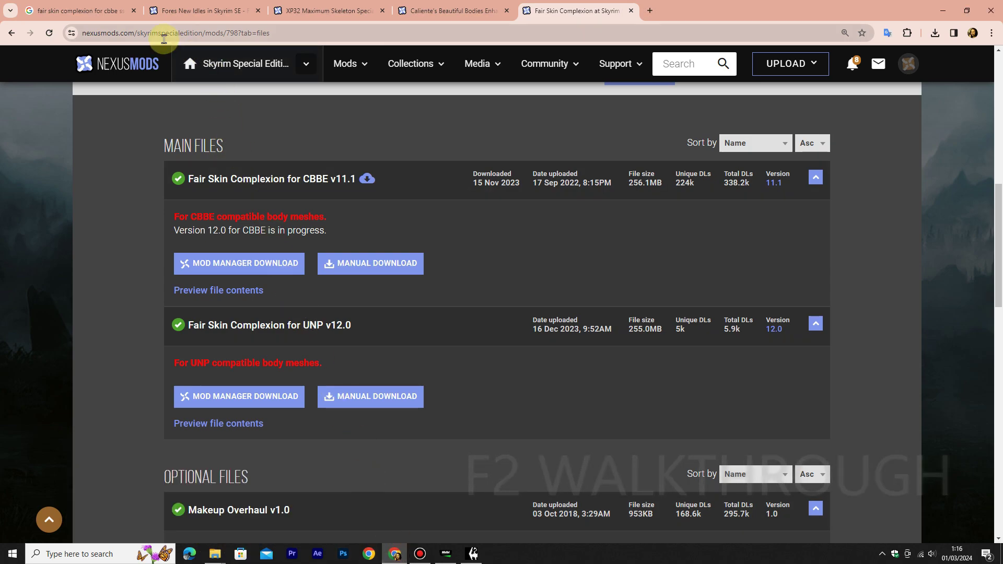
pyautogui.click(650, 11)
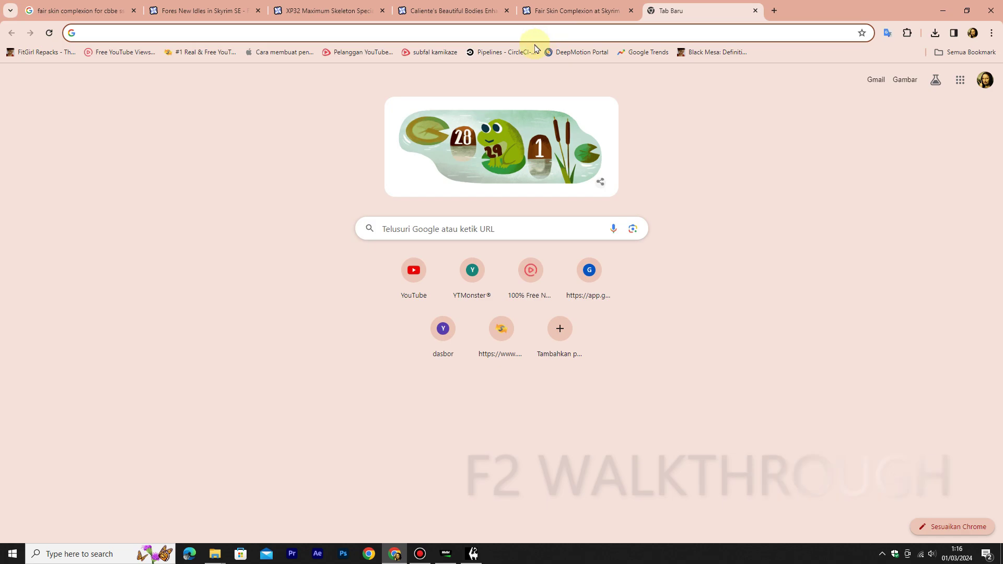
pyautogui.write('skse.silverlock.org')
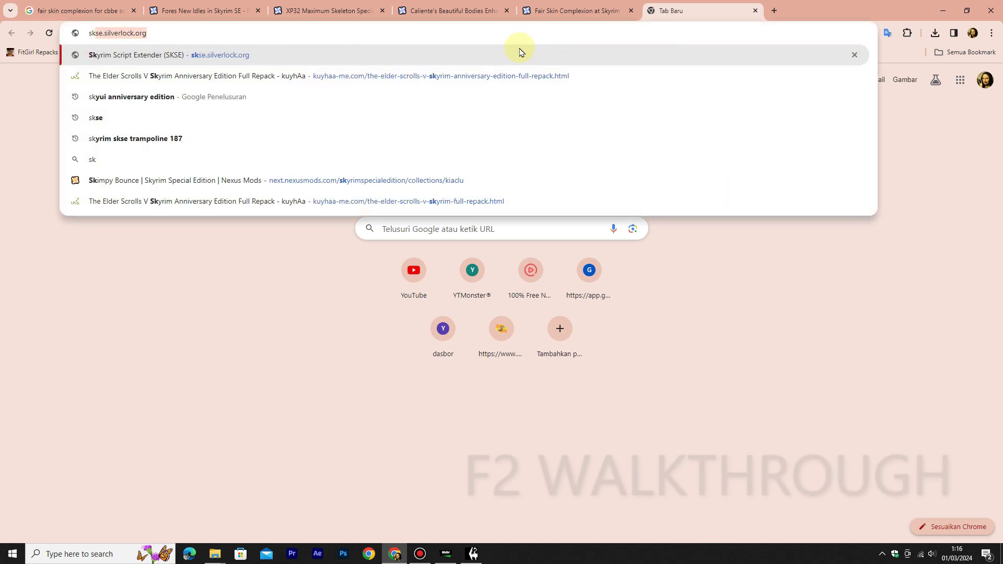
pyautogui.click(329, 58)
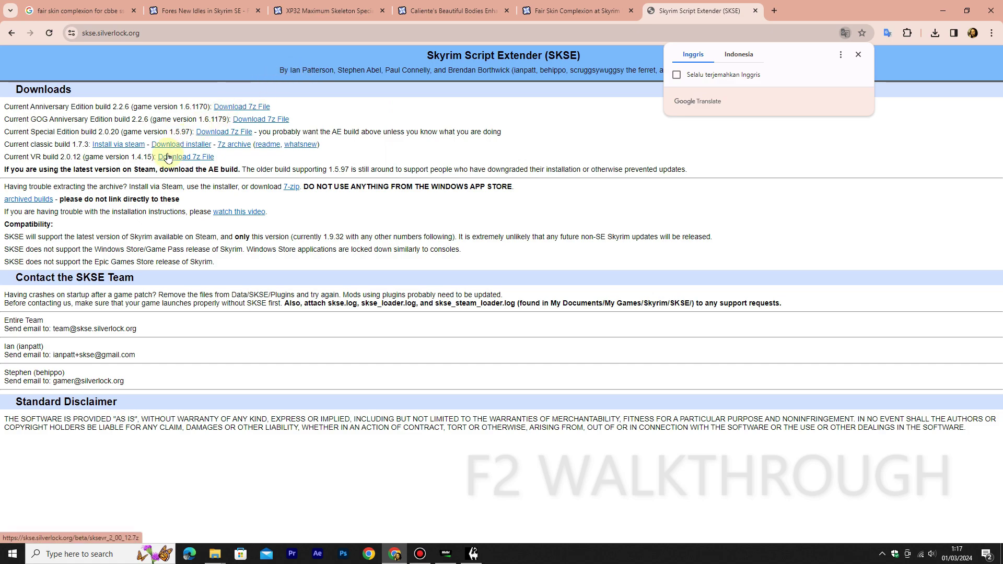
pyautogui.click(224, 131)
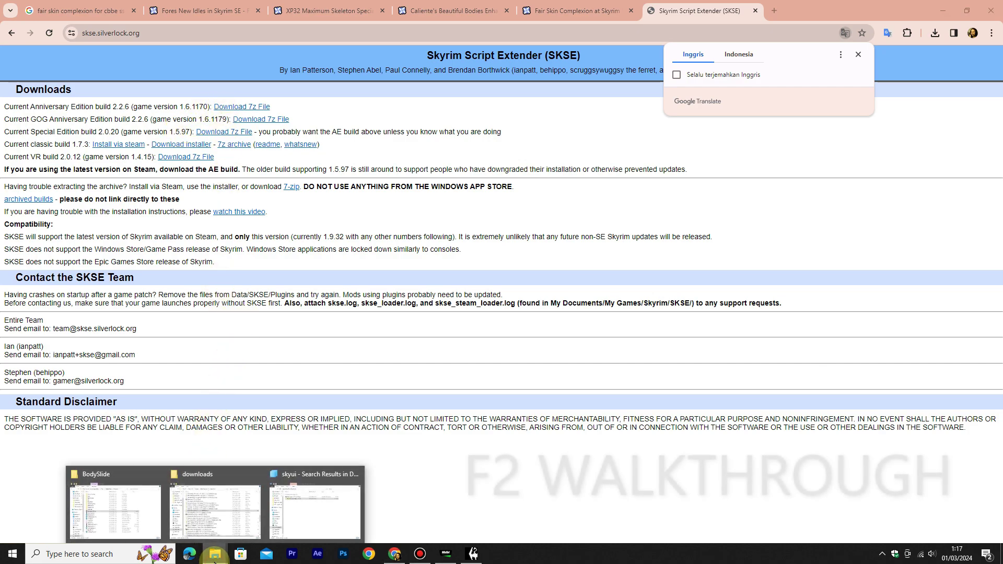
# Exit the game from the SKSE plugin loader dialog and open the TES - Skyrim - Anniversary Edition folder in File Explorer
pyautogui.click(474, 554)
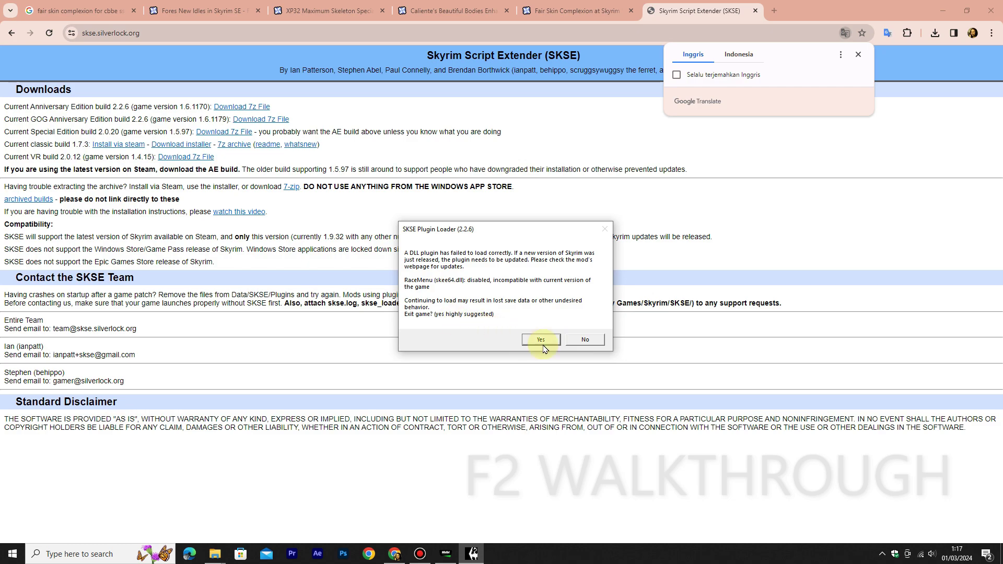
pyautogui.click(541, 340)
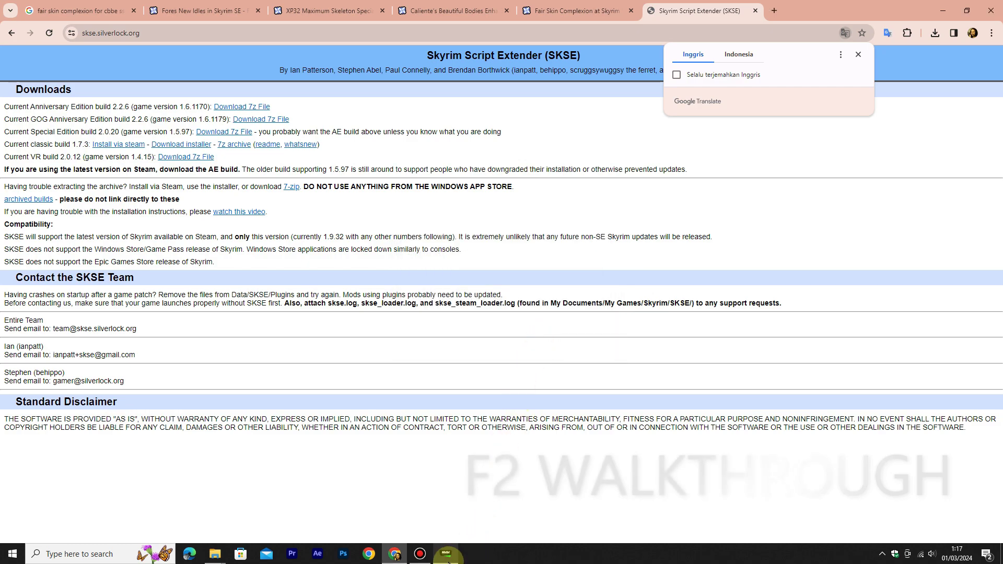
pyautogui.moveTo(215, 553)
pyautogui.click(211, 511)
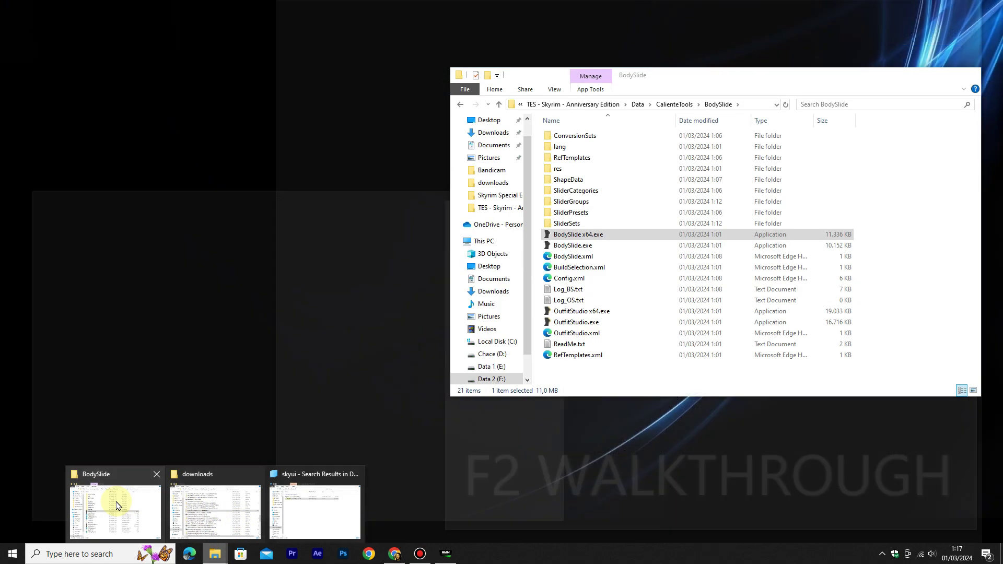
pyautogui.click(116, 505)
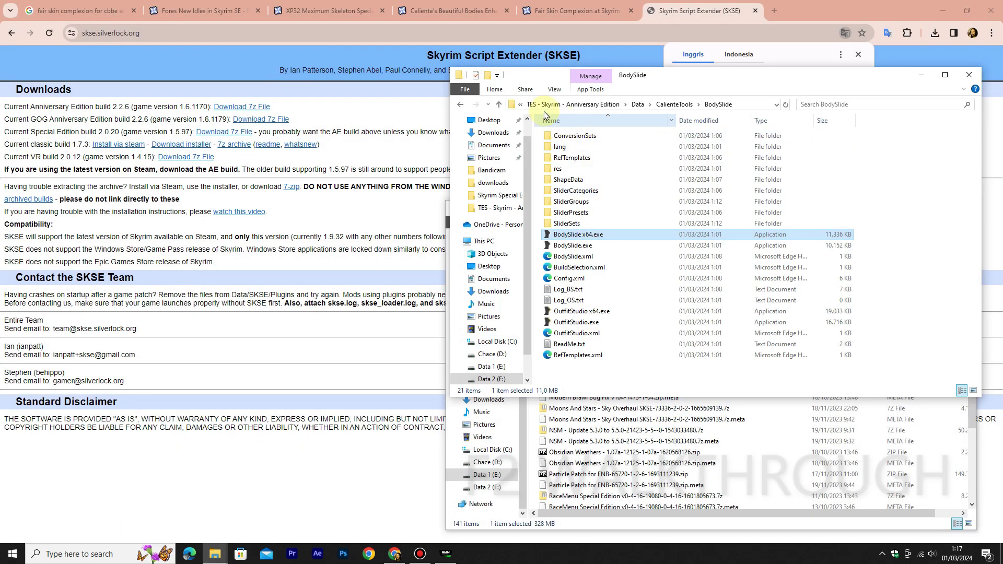
pyautogui.click(544, 106)
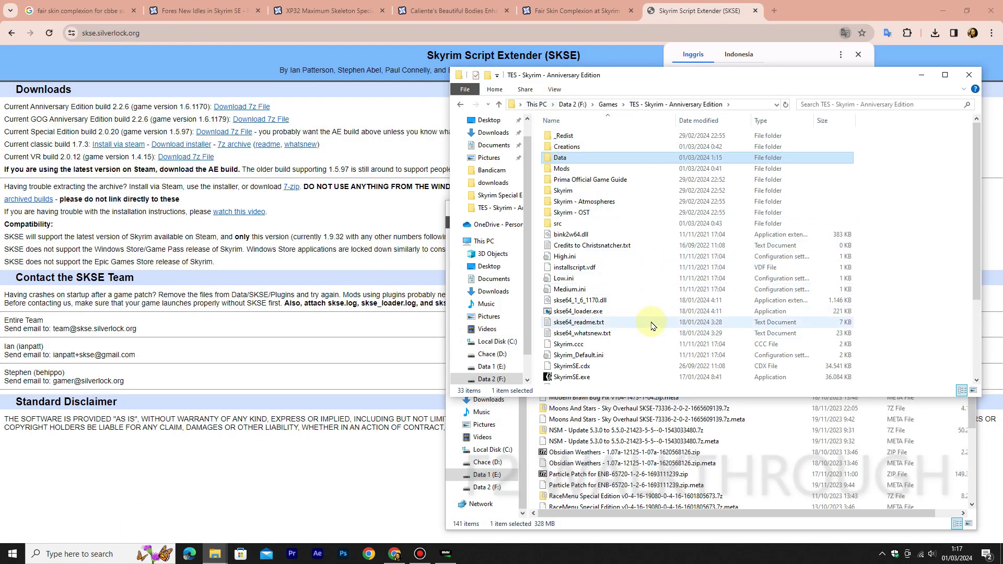
# Check the version details in the file properties of skse64_loader.exe, then close them
pyautogui.click(650, 321)
pyautogui.rightClick(649, 320)
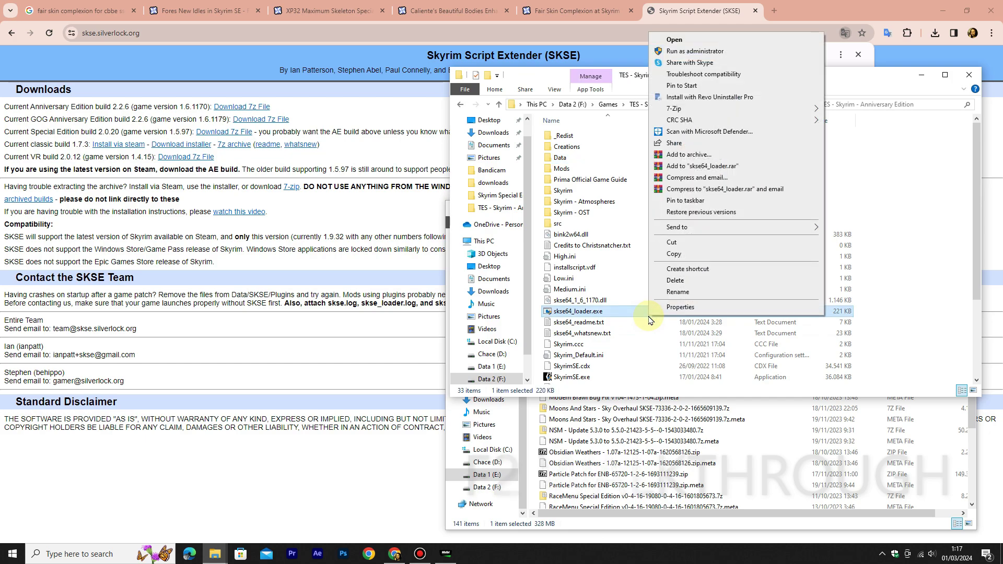
pyautogui.click(679, 424)
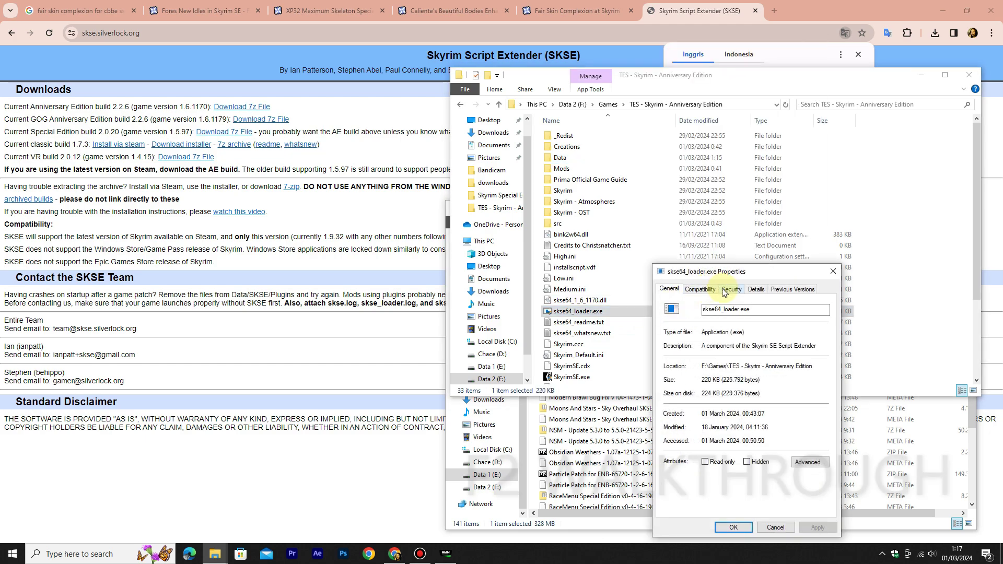
pyautogui.click(756, 289)
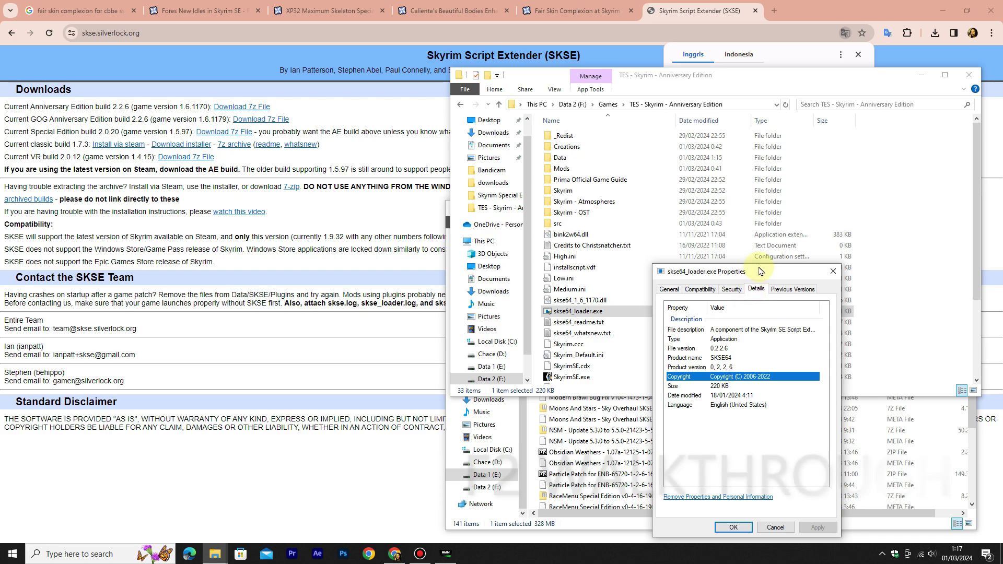
pyautogui.moveTo(759, 270); pyautogui.dragTo(767, 203)
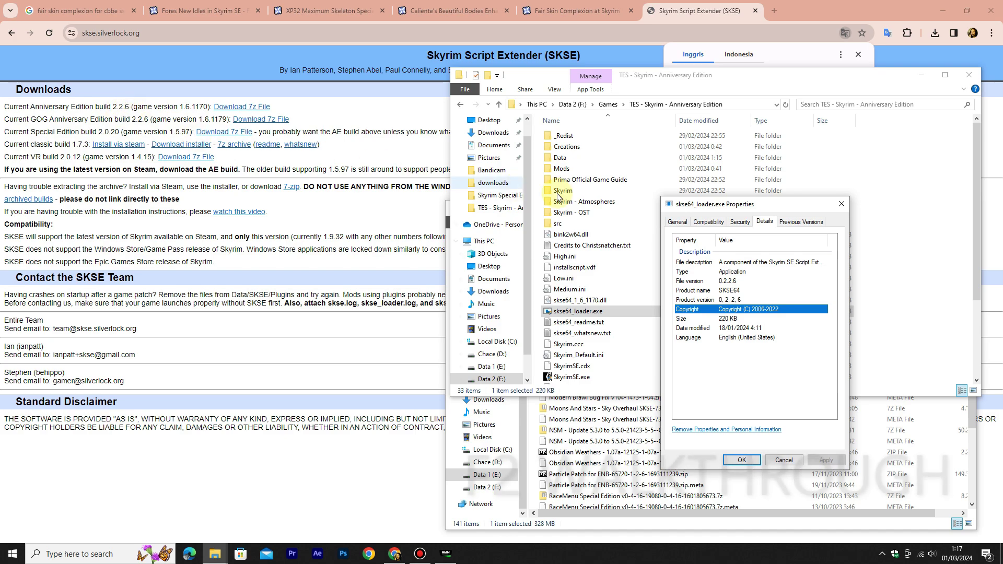
pyautogui.moveTo(759, 207); pyautogui.dragTo(757, 177)
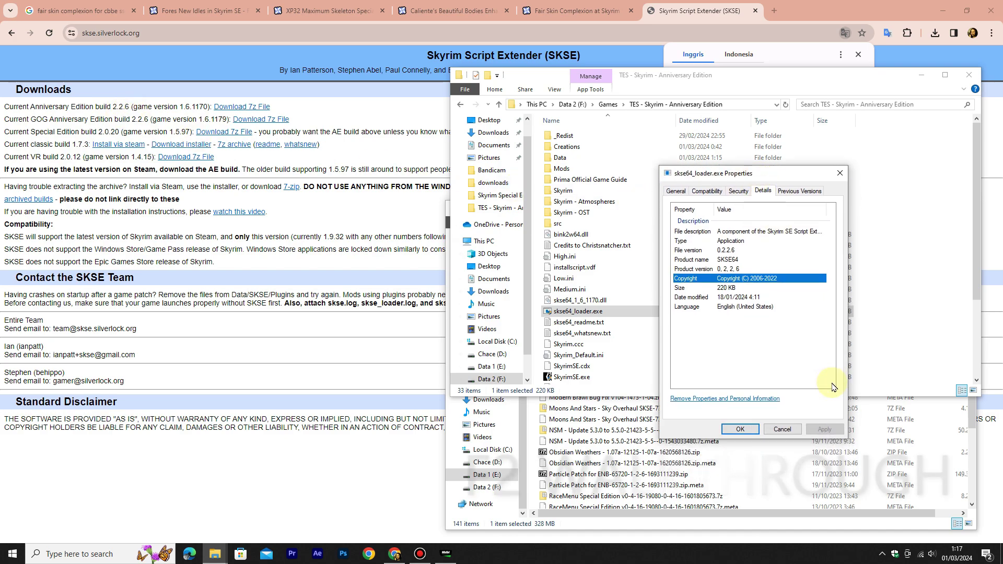
pyautogui.click(742, 429)
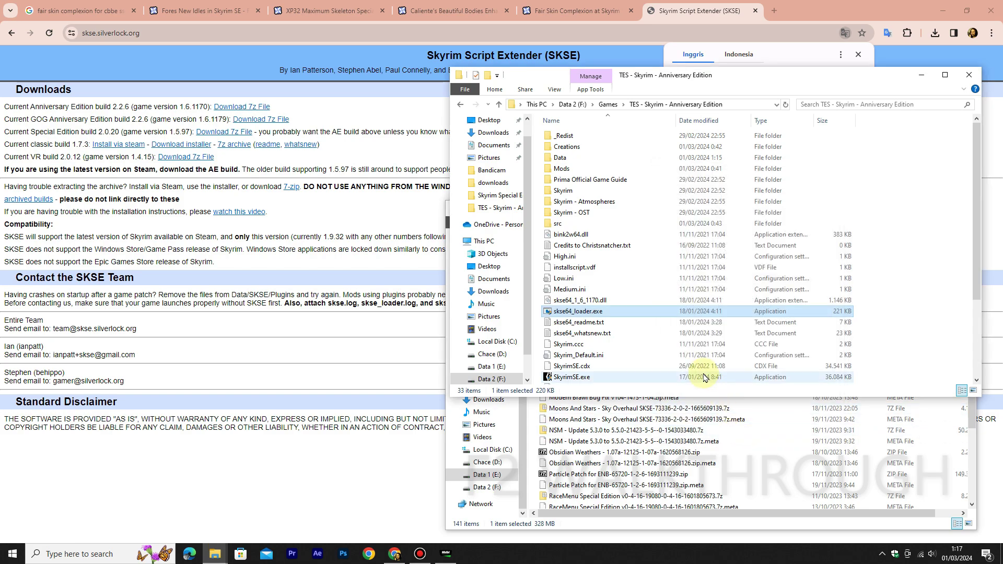
# Open the SKSE folder under Documents, My Games, Skyrim Special Edition in a separate File Explorer window
pyautogui.rightClick(217, 552)
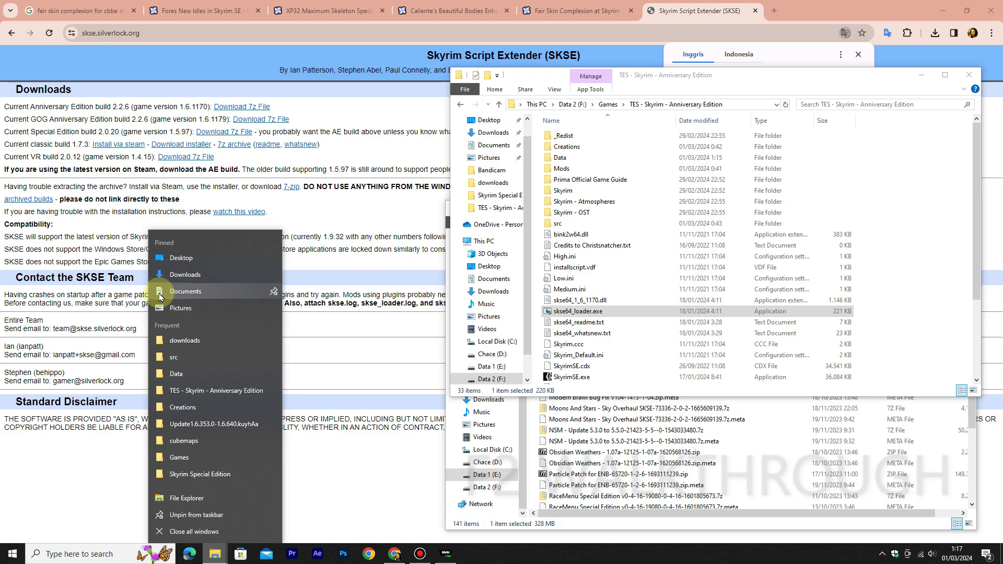
pyautogui.click(160, 297)
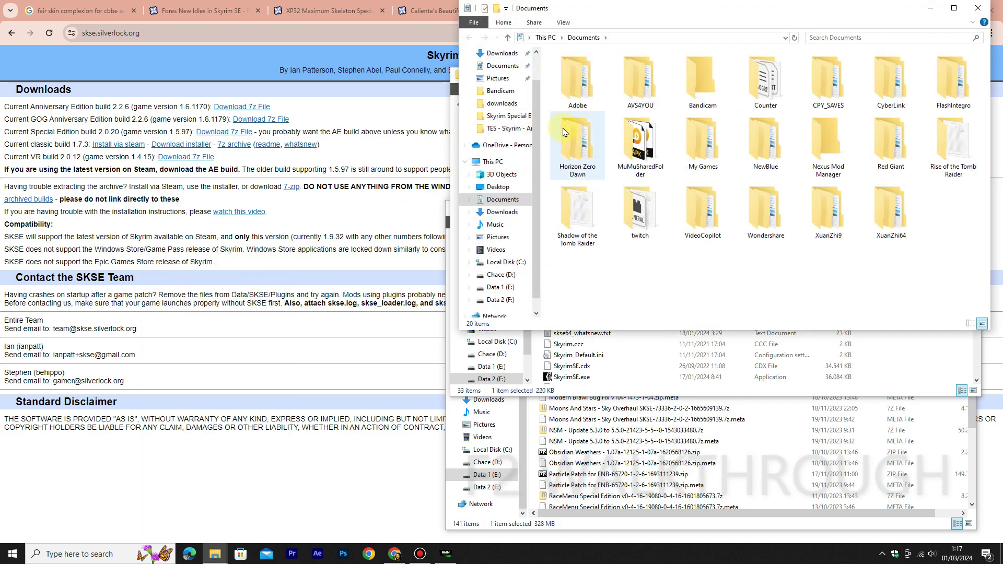
pyautogui.doubleClick(703, 141)
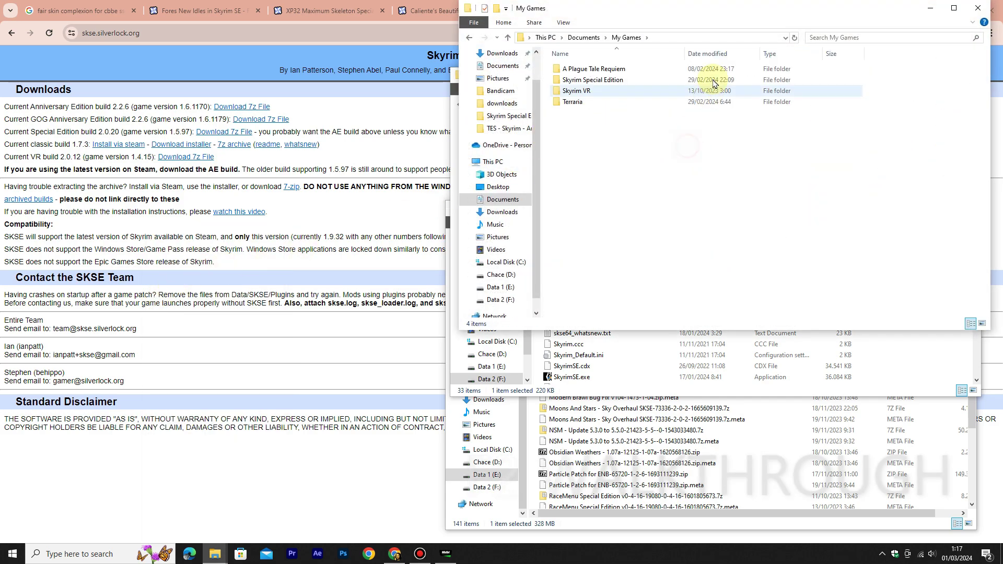
pyautogui.moveTo(709, 11); pyautogui.dragTo(309, 42)
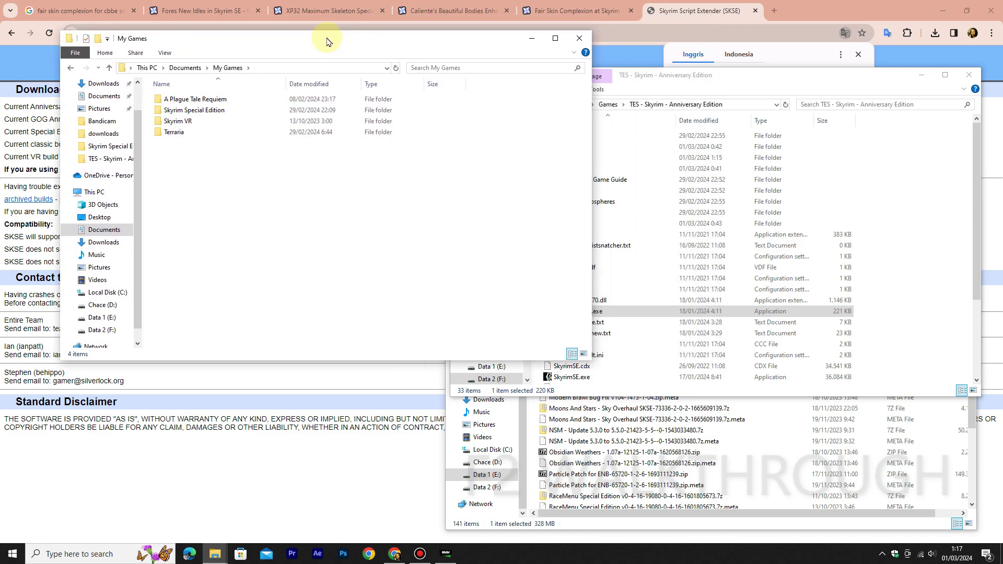
pyautogui.doubleClick(207, 112)
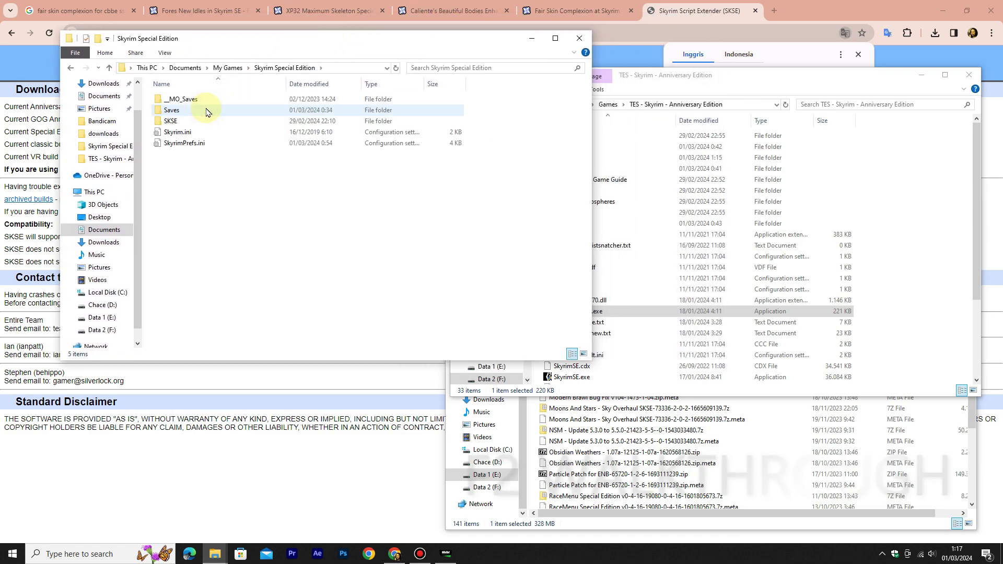
pyautogui.click(201, 132)
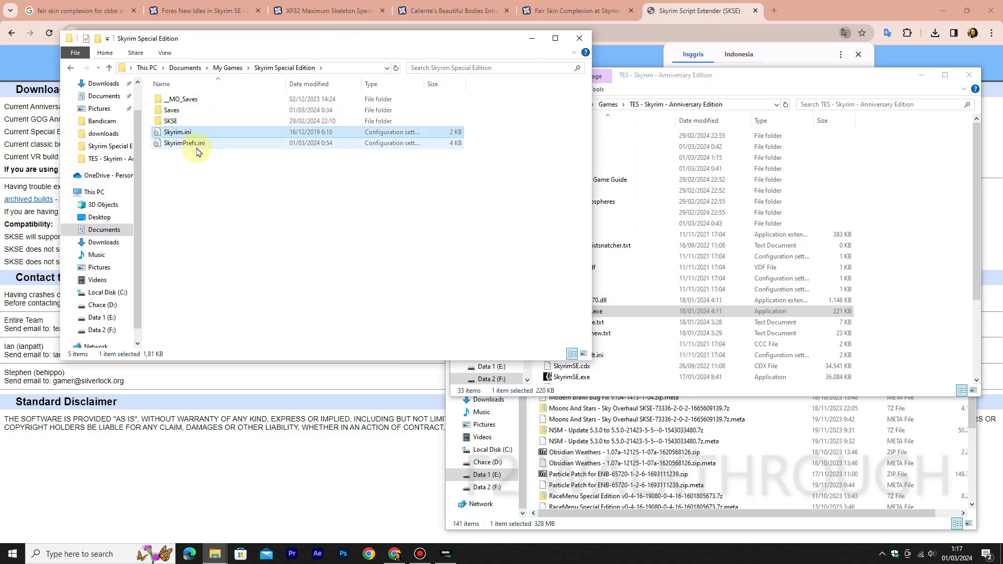
pyautogui.doubleClick(199, 122)
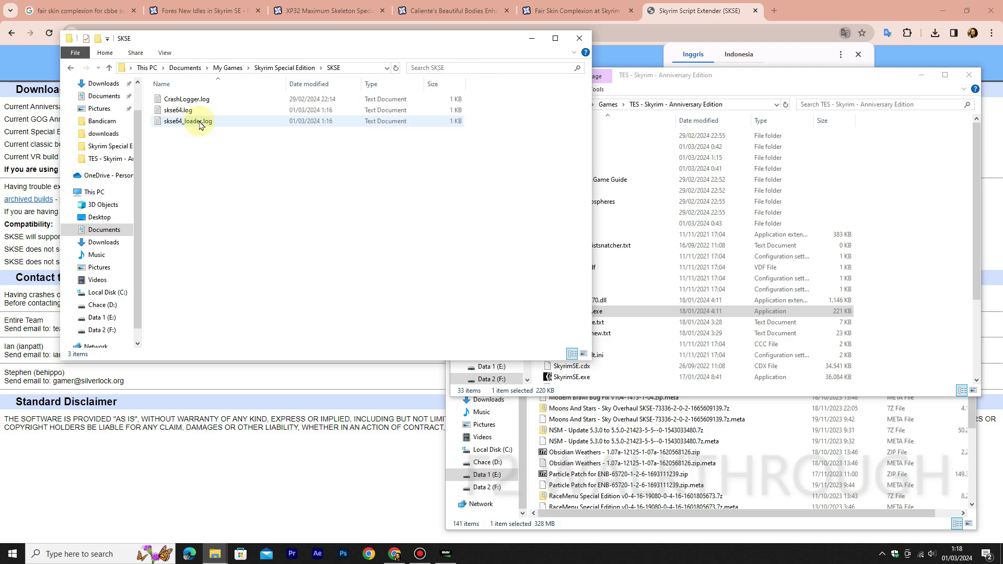
# Delete CrashLogger.log, skse64.log and skse64_loader.log from the SKSE folder and return to the Skyrim Special Edition folder
pyautogui.moveTo(289, 157); pyautogui.dragTo(170, 101)
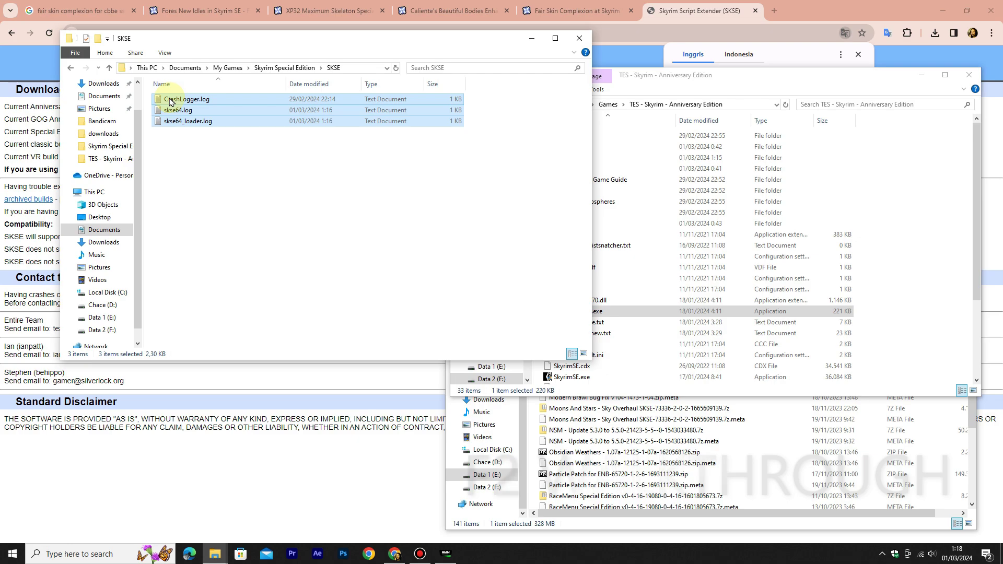
pyautogui.rightClick(170, 101)
pyautogui.click(240, 294)
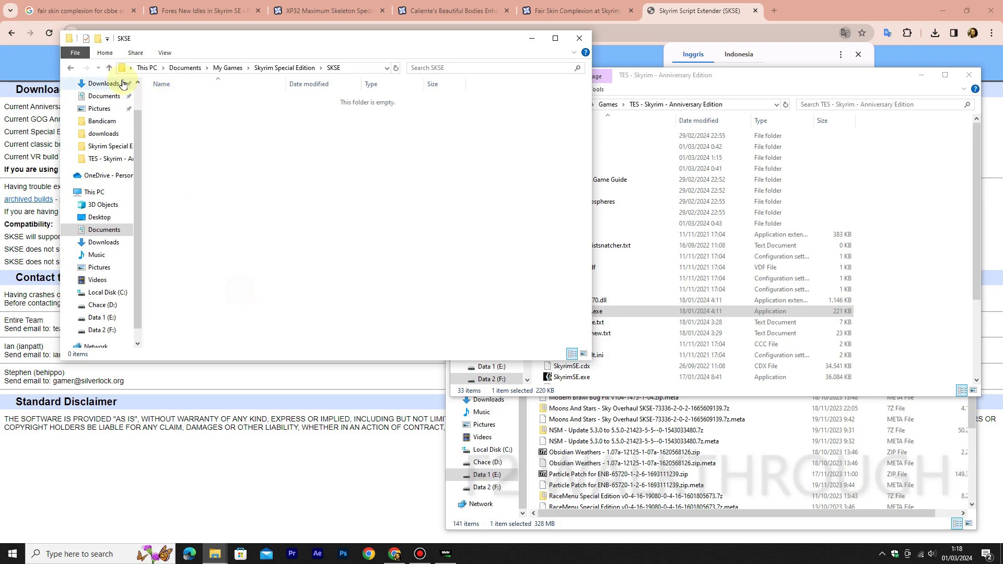
pyautogui.click(113, 68)
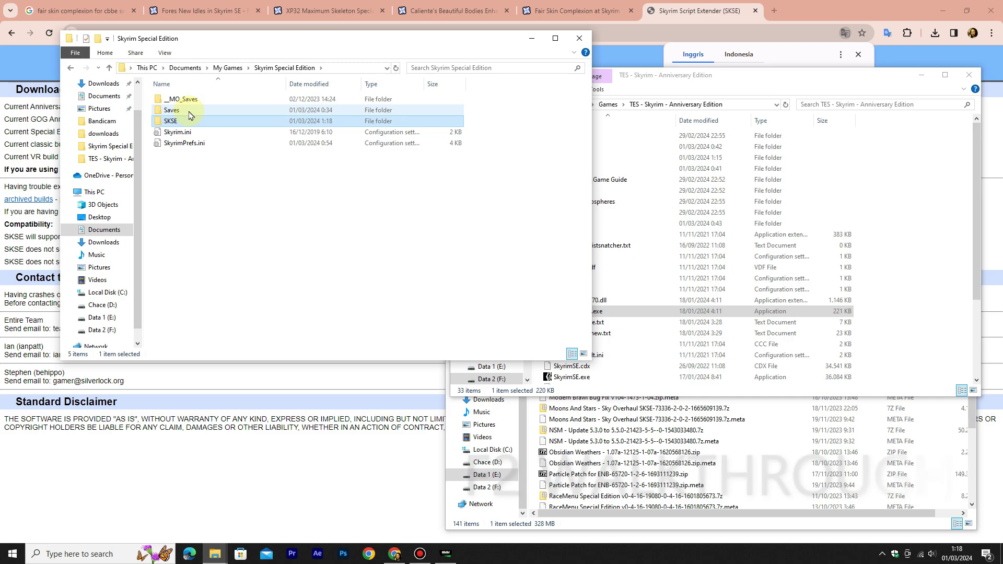
# Run skse64_loader.exe from the TES - Skyrim - Anniversary Edition game folder to test the game launch again
pyautogui.click(904, 268)
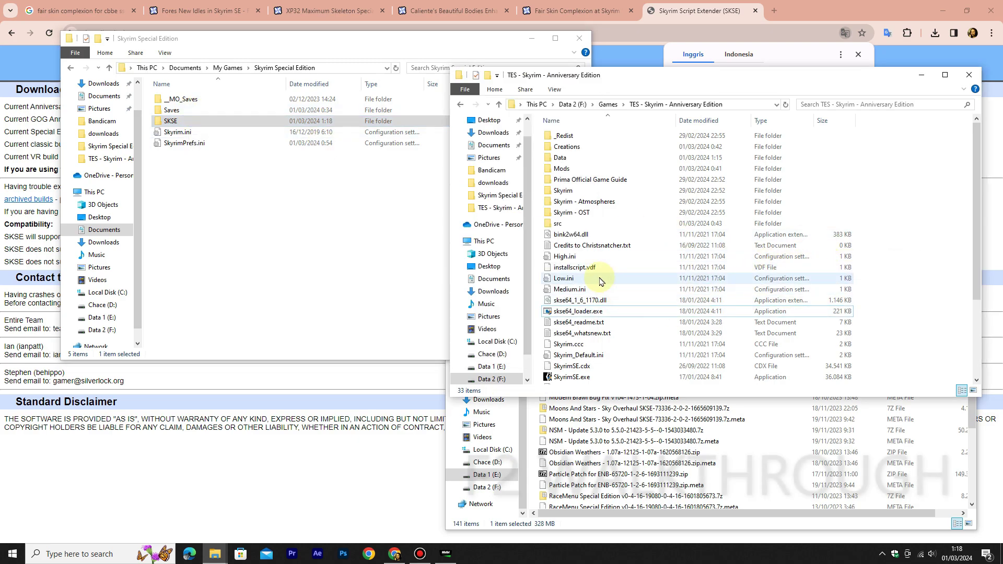
pyautogui.click(613, 316)
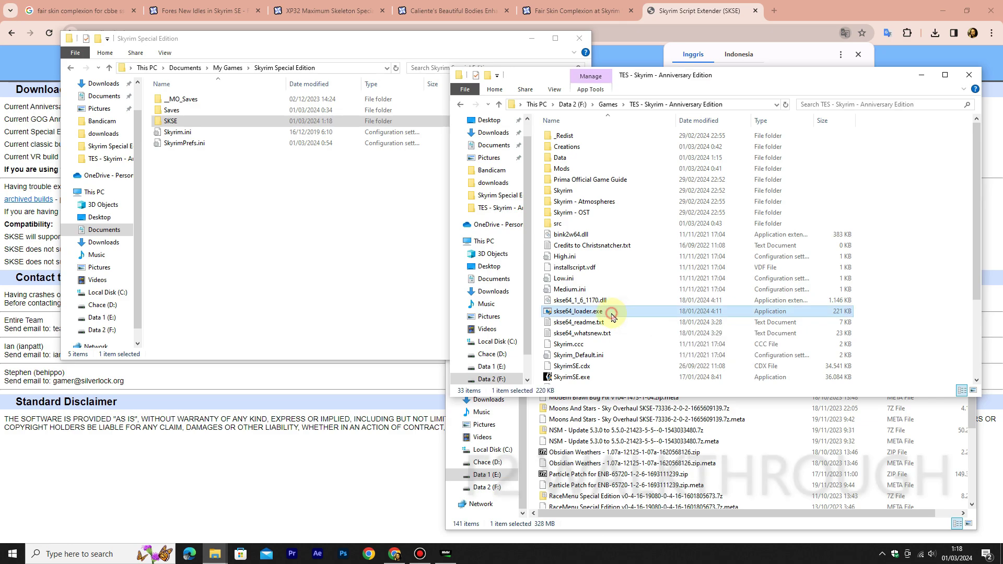
pyautogui.doubleClick(613, 317)
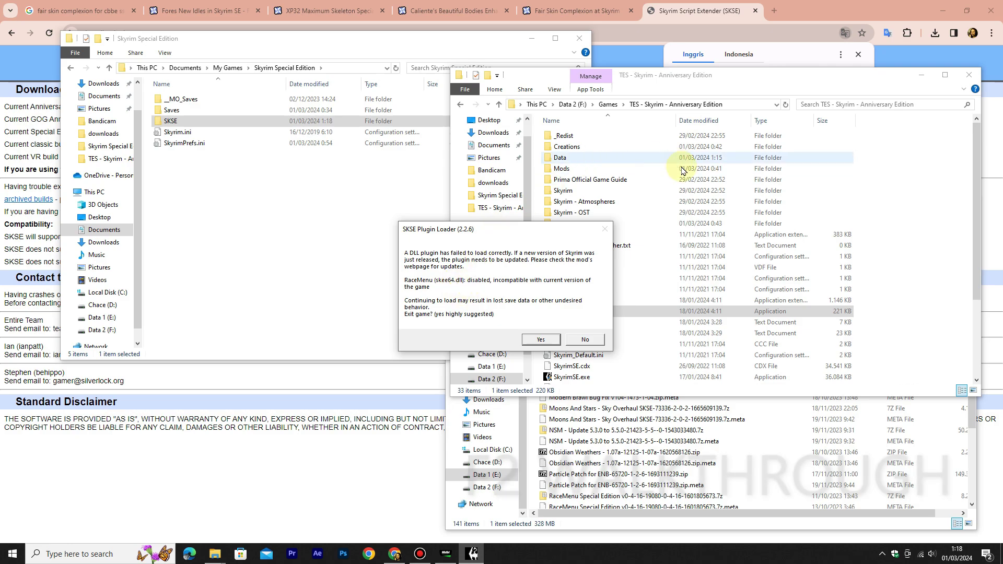
# Search Google for "racemenu skee64.dll disabled", checking the plugin name against the SKSE Plugin Loader error
pyautogui.click(679, 13)
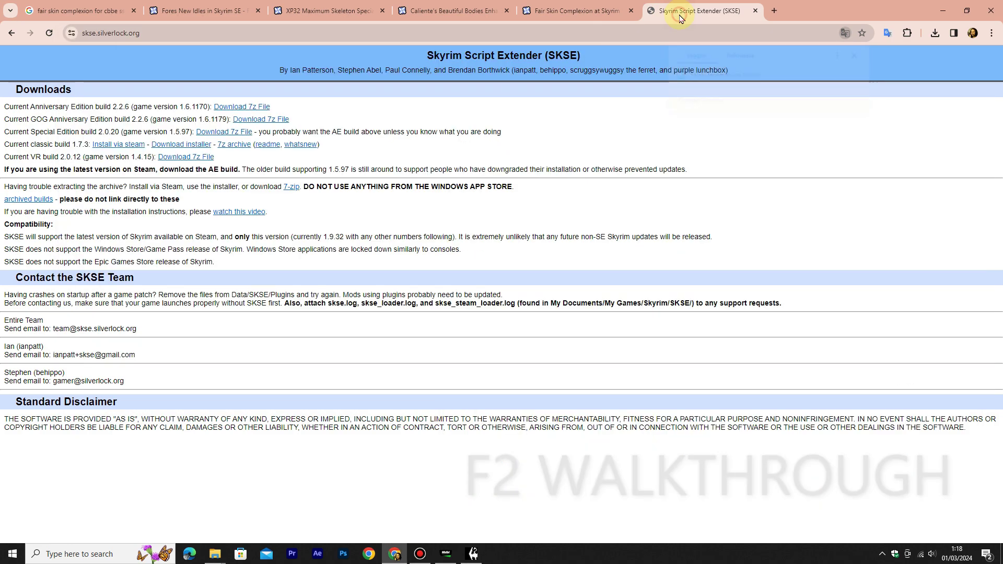
pyautogui.click(113, 17)
pyautogui.moveTo(280, 74); pyautogui.dragTo(148, 65)
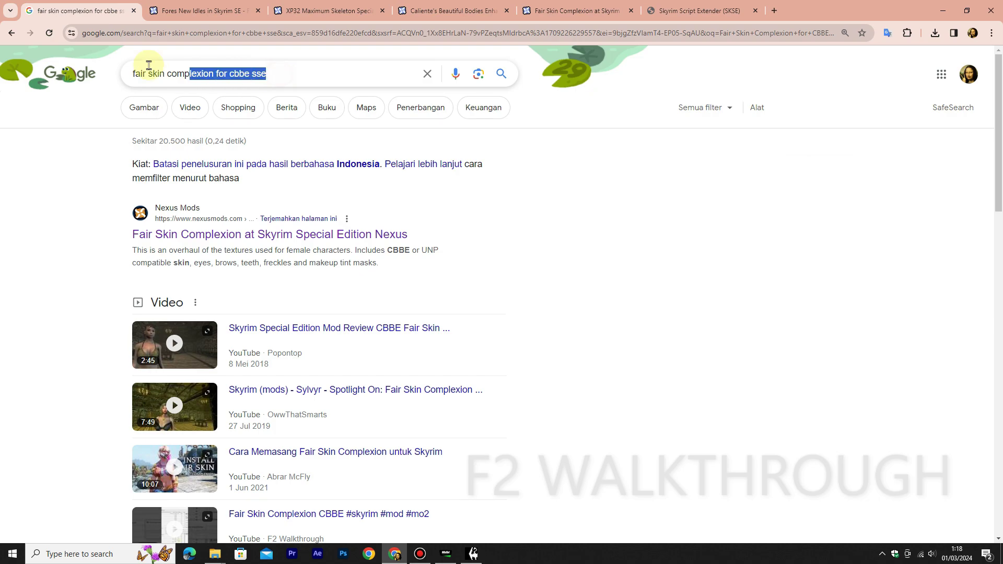
pyautogui.write('ra')
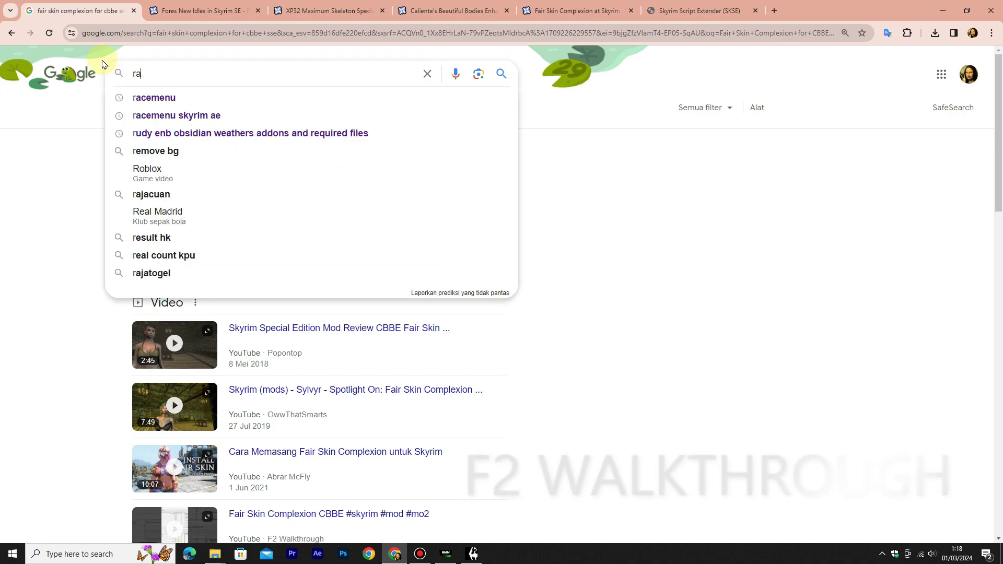
pyautogui.write('ce')
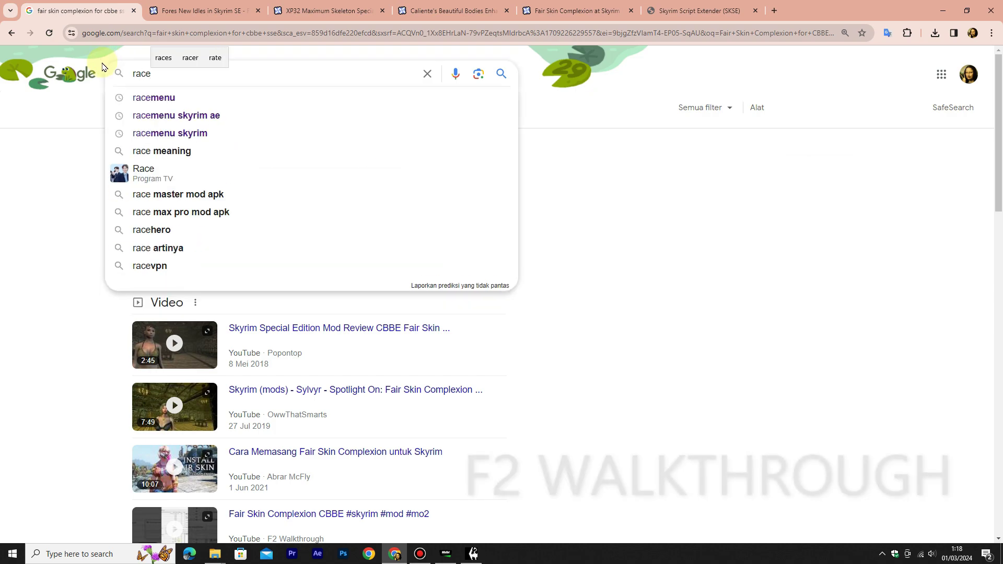
pyautogui.write('m')
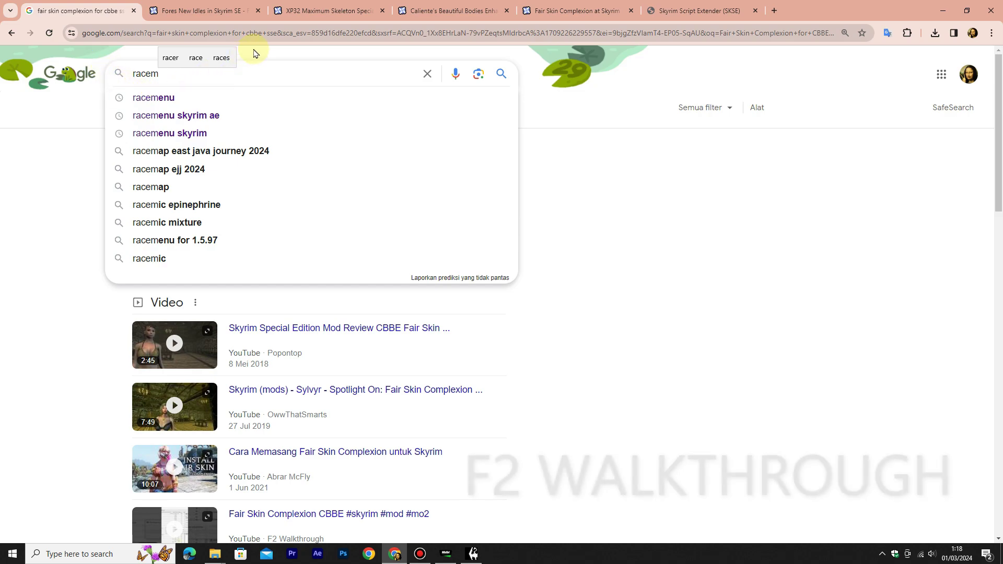
pyautogui.write('enu sk')
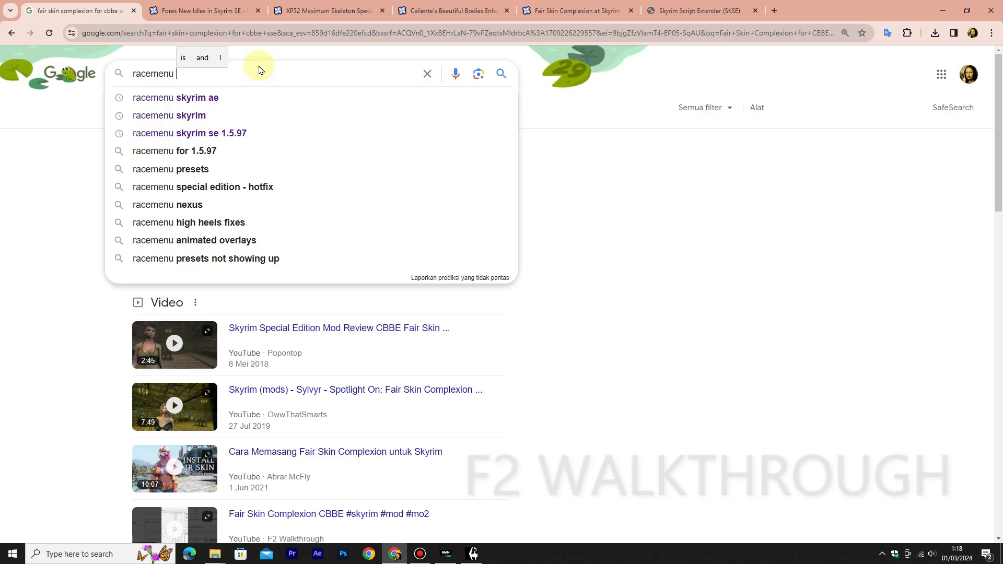
pyautogui.write('s')
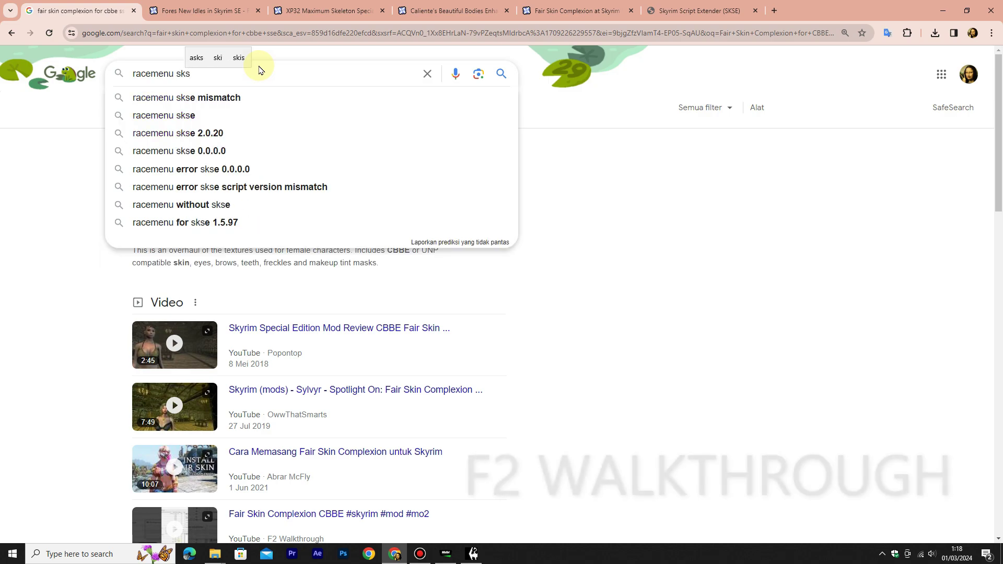
pyautogui.click(479, 548)
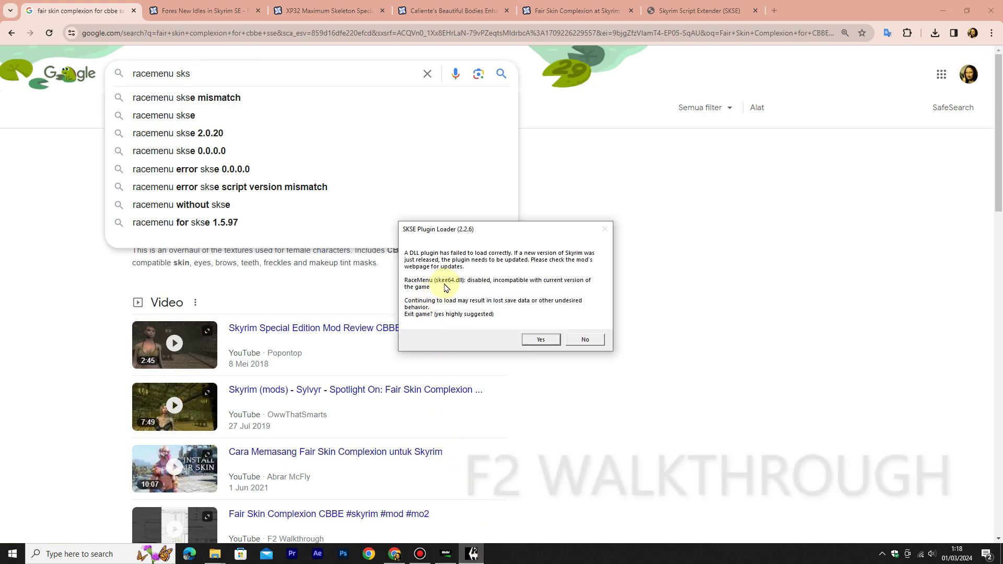
pyautogui.click(193, 74)
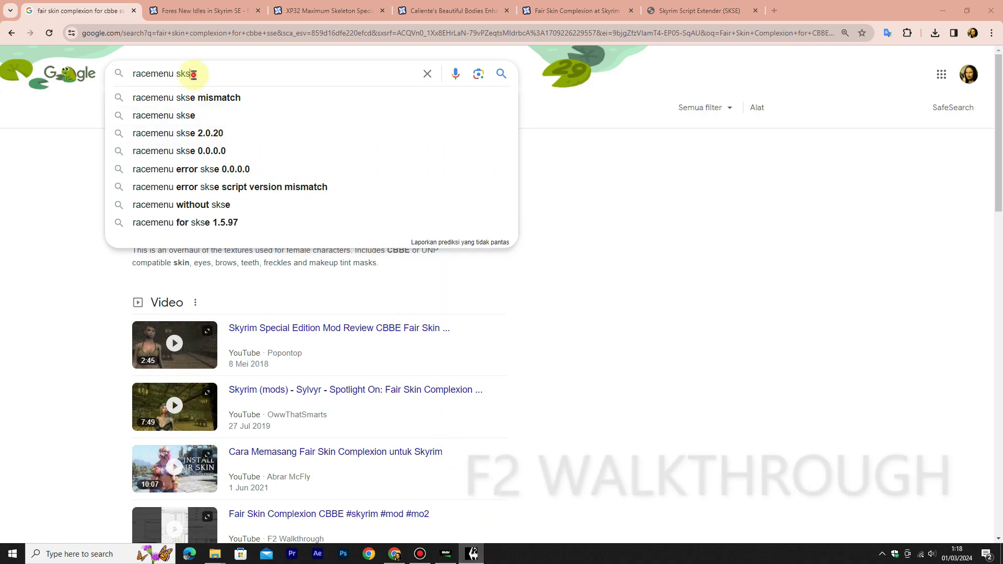
pyautogui.press('BackSpace')
pyautogui.write('ee')
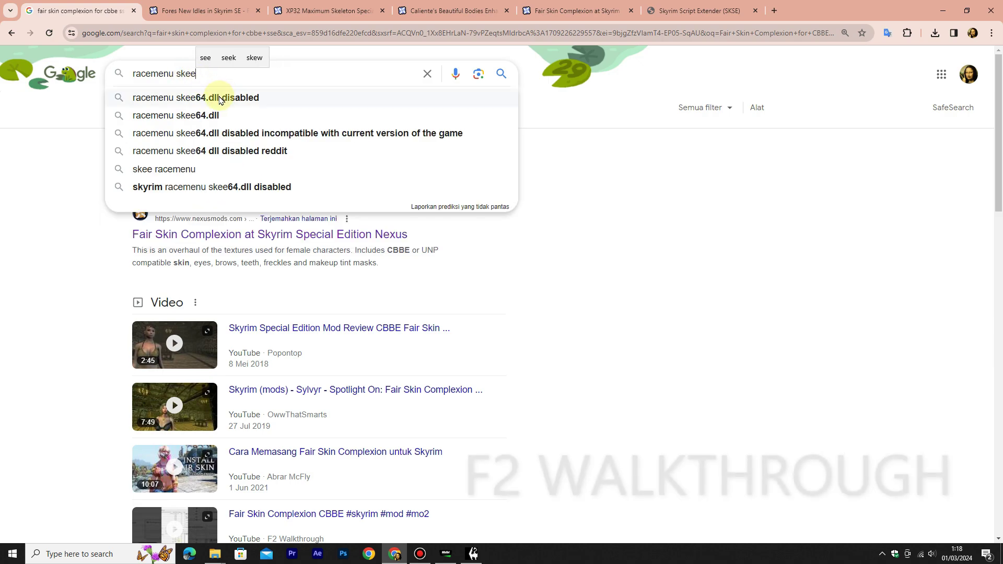
pyautogui.click(220, 99)
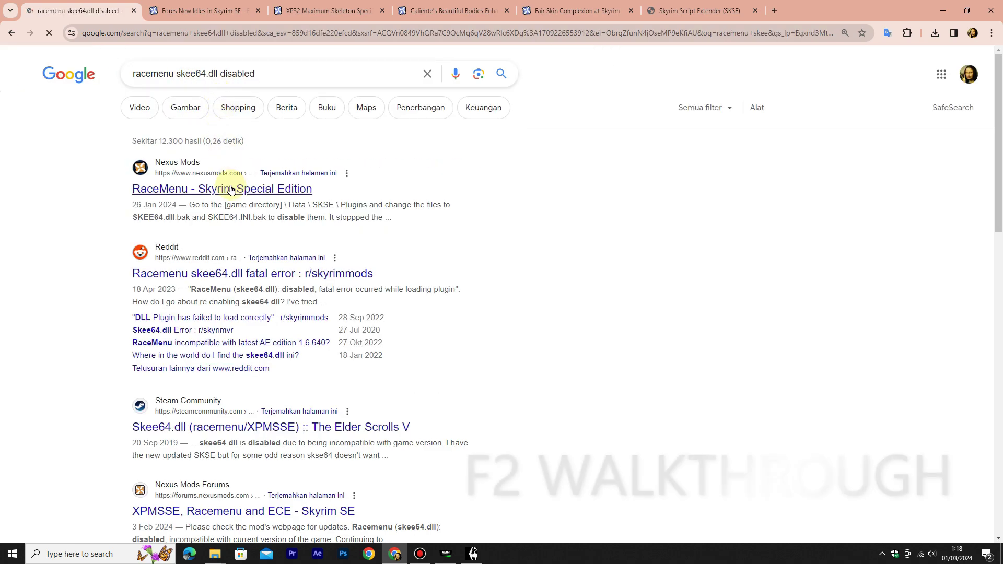
# Open the Nexus Mods result "RaceMenu - Skyrim Special Edition" in a new tab and switch to it
pyautogui.rightClick(230, 189)
pyautogui.click(253, 197)
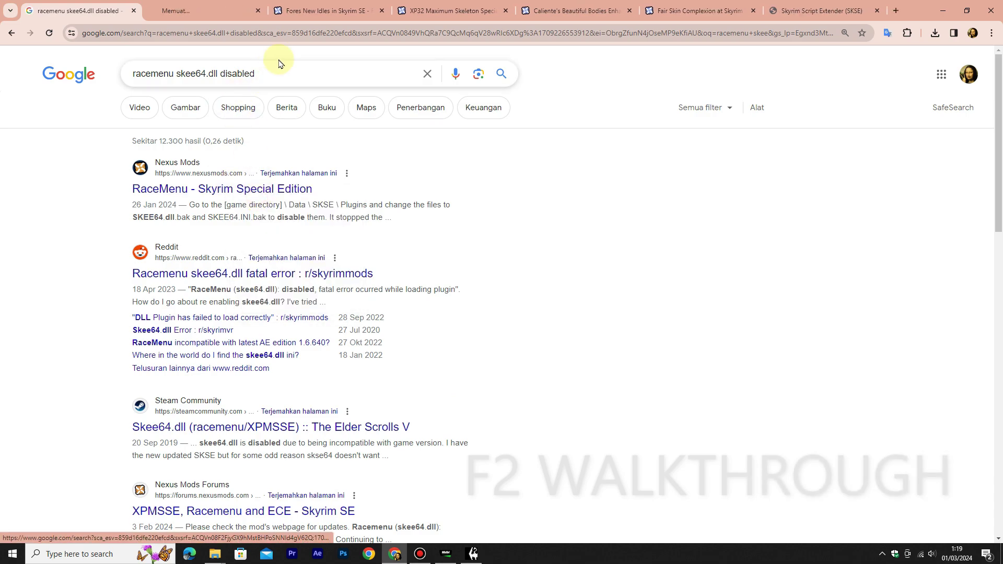
pyautogui.click(199, 20)
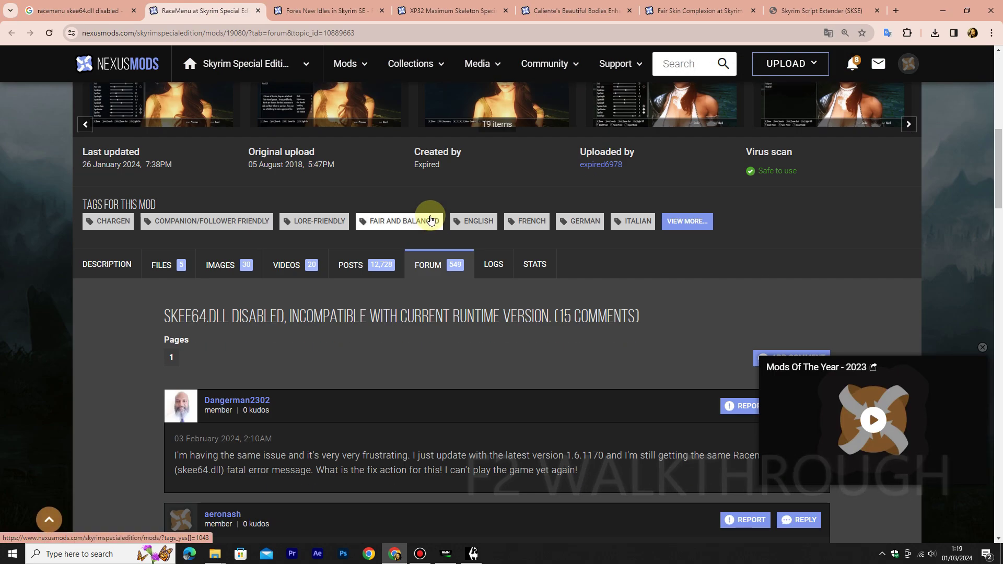
# Read the RaceMenu forum thread on skee64.dll being disabled, checking the comments for a cause or solution
pyautogui.scroll(-3, 408, 334)
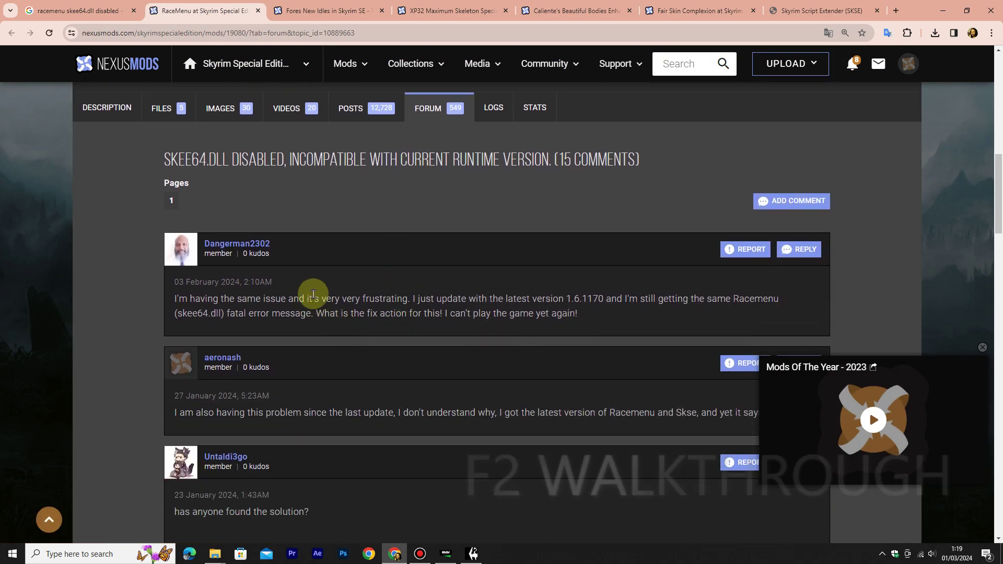
pyautogui.scroll(-1, 336, 298)
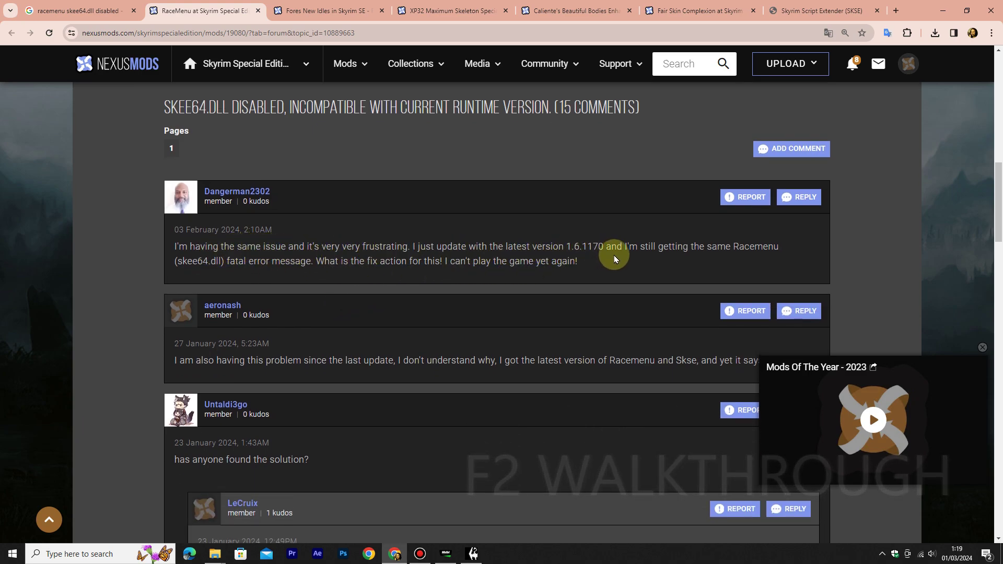
pyautogui.scroll(-1, 426, 263)
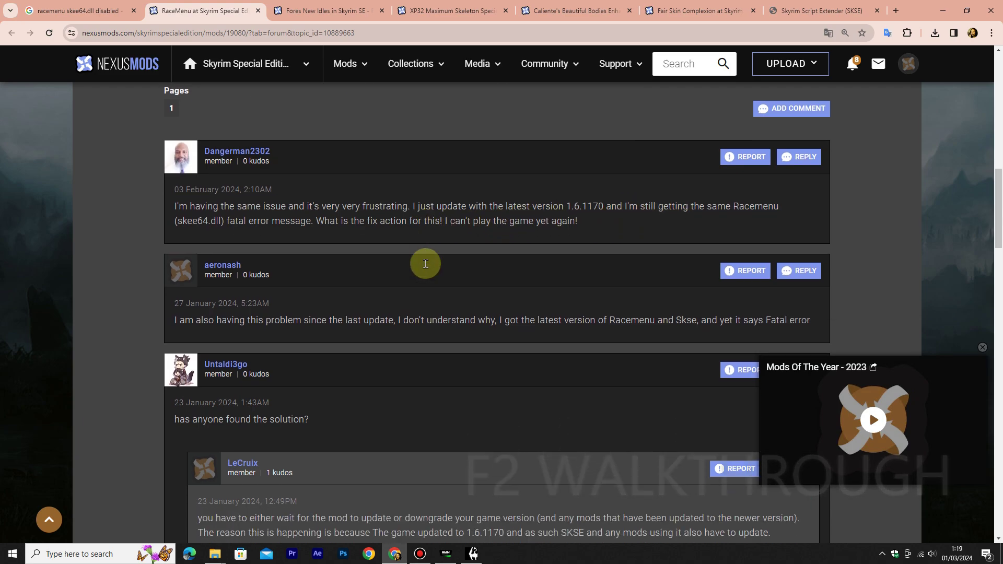
pyautogui.scroll(-3, 426, 264)
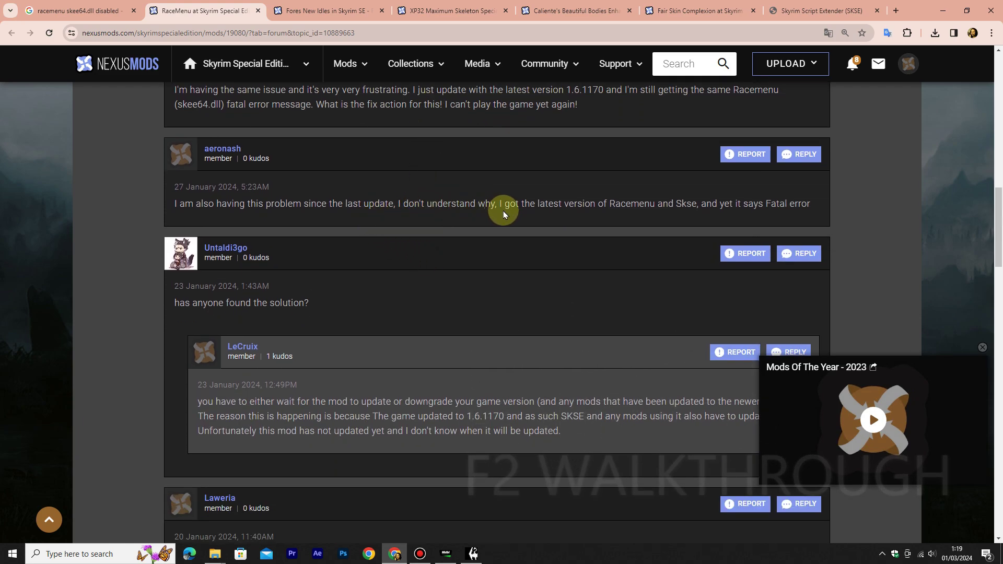
pyautogui.scroll(-2, 622, 224)
pyautogui.scroll(-1, 469, 267)
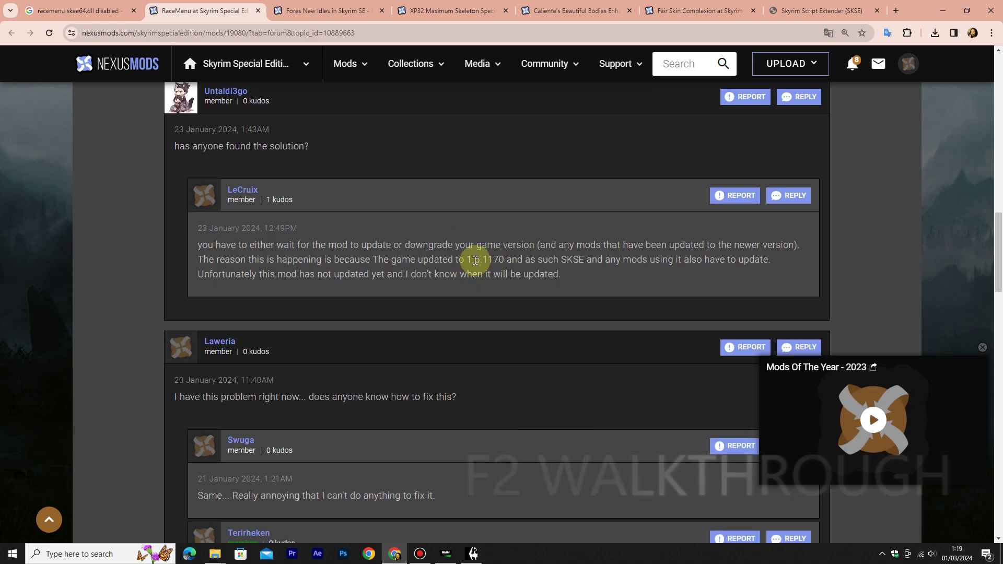
pyautogui.scroll(-4, 580, 262)
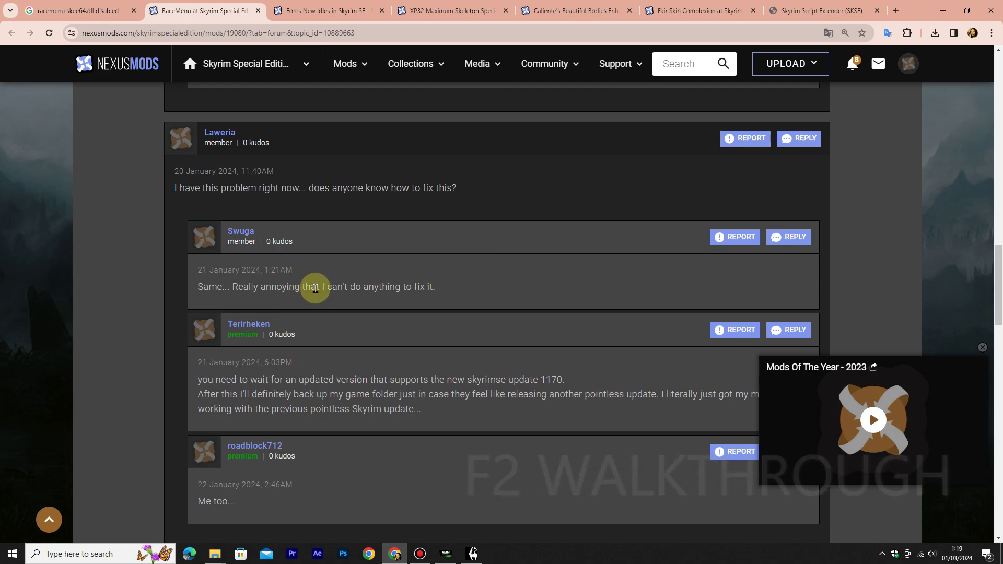
pyautogui.scroll(-2, 380, 305)
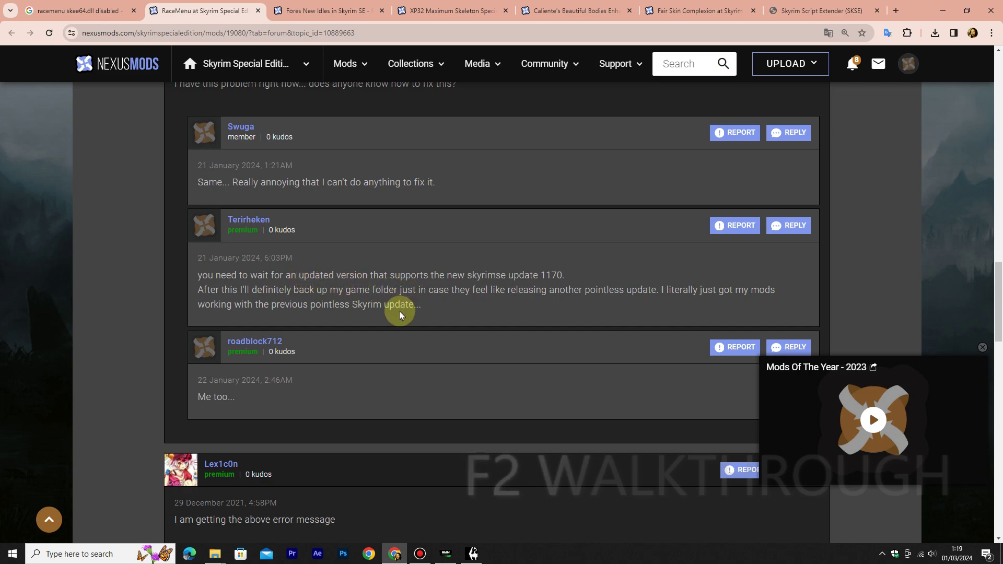
pyautogui.scroll(-1, 337, 295)
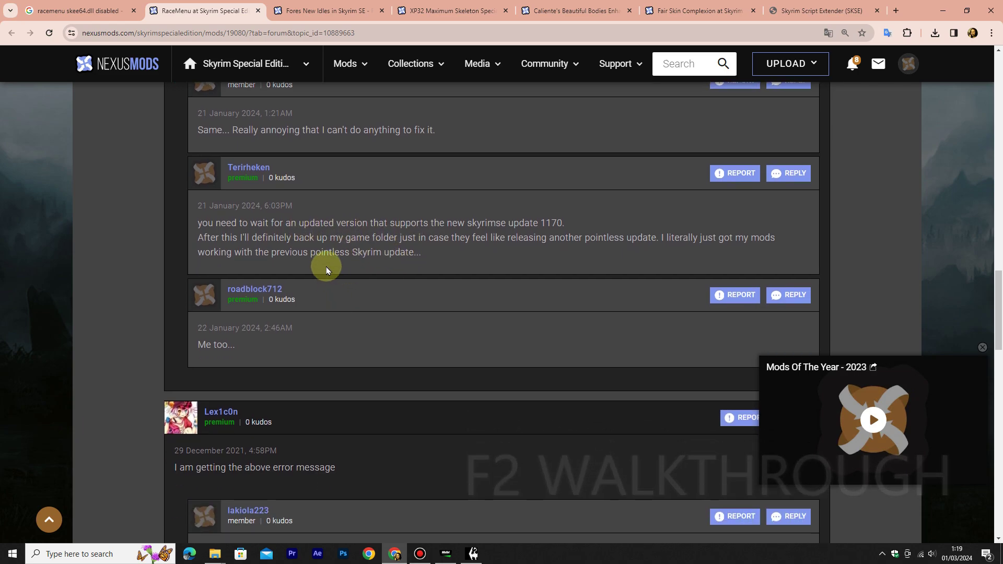
pyautogui.scroll(-2, 454, 259)
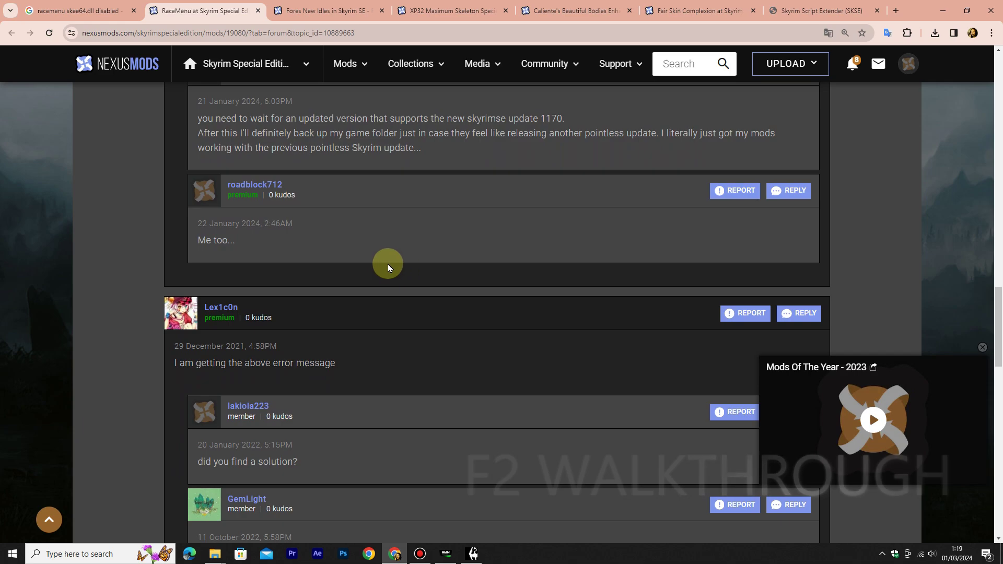
pyautogui.scroll(-3, 363, 265)
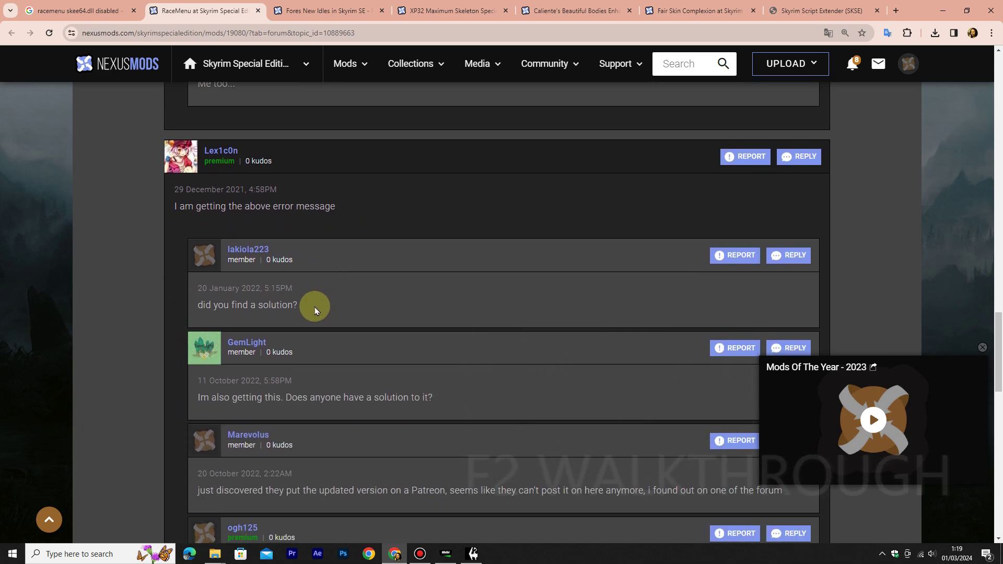
pyautogui.scroll(-1, 311, 308)
pyautogui.scroll(-1, 300, 344)
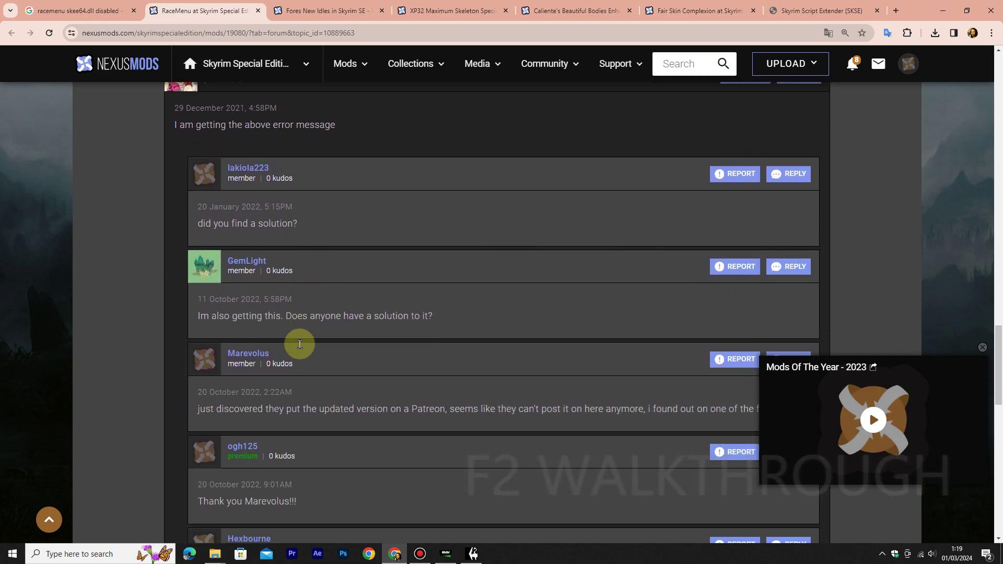
# Highlight the forum reply about the updated RaceMenu version being on Patreon
pyautogui.scroll(-1, 378, 306)
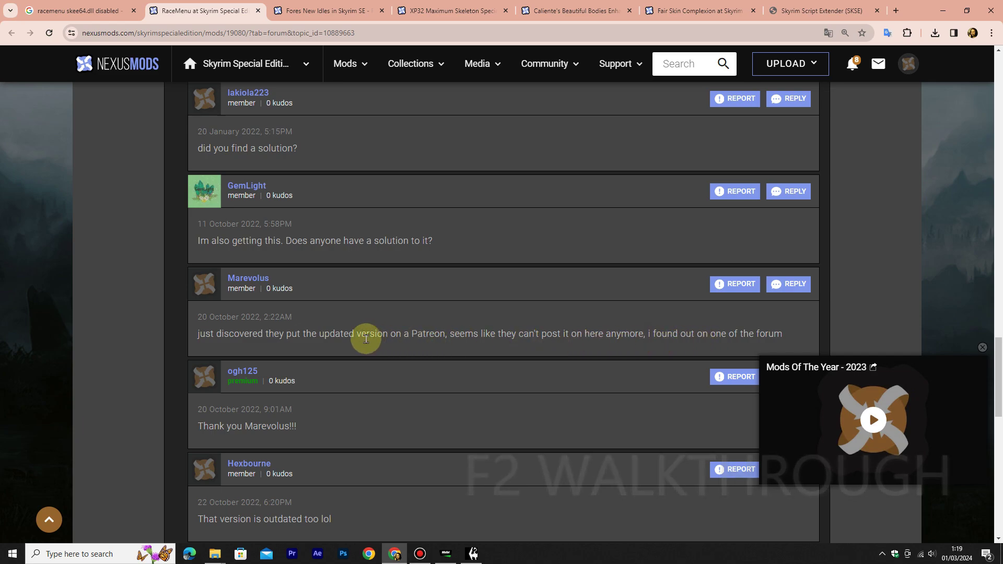
pyautogui.scroll(-1, 350, 339)
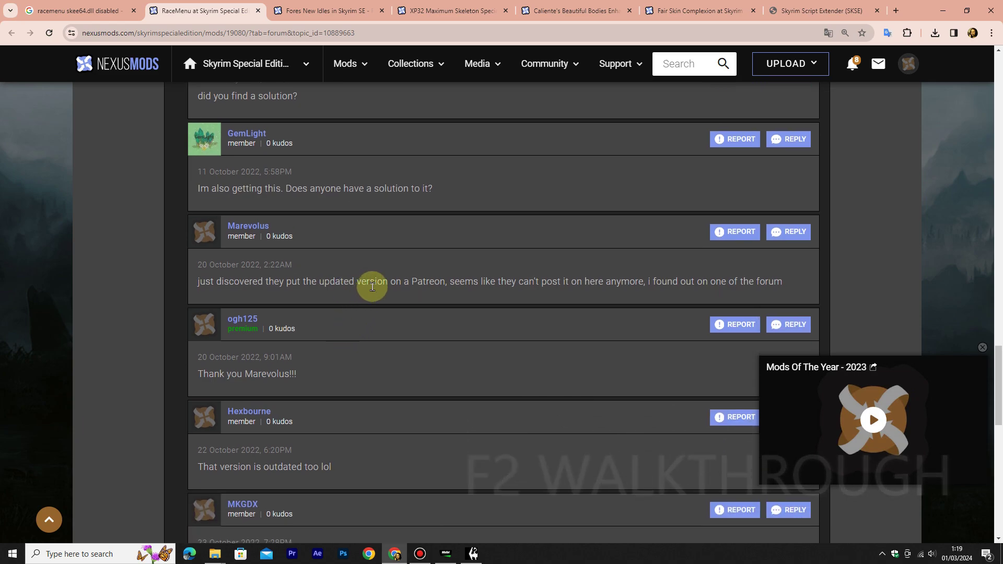
pyautogui.scroll(-1, 366, 312)
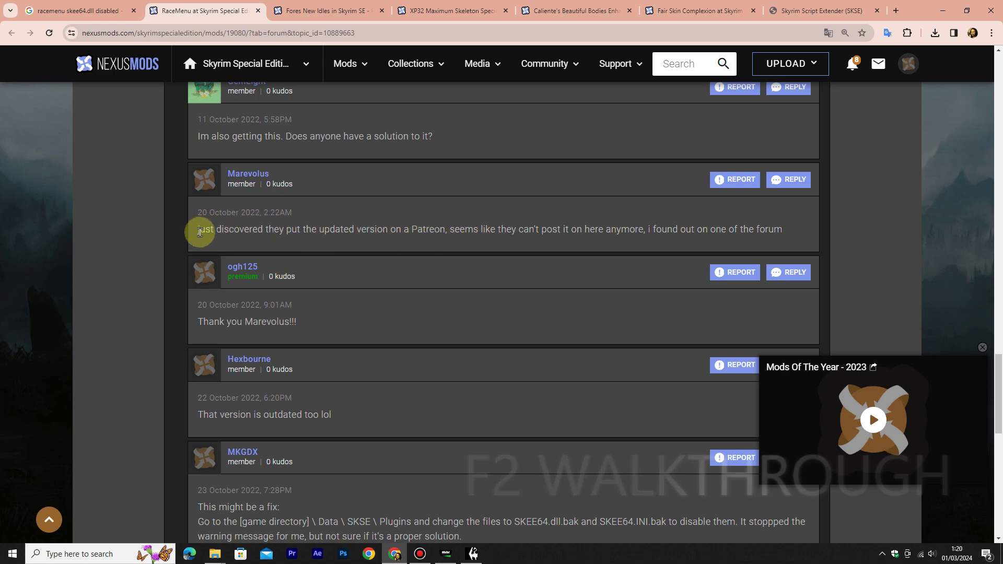
pyautogui.moveTo(197, 230); pyautogui.dragTo(784, 236)
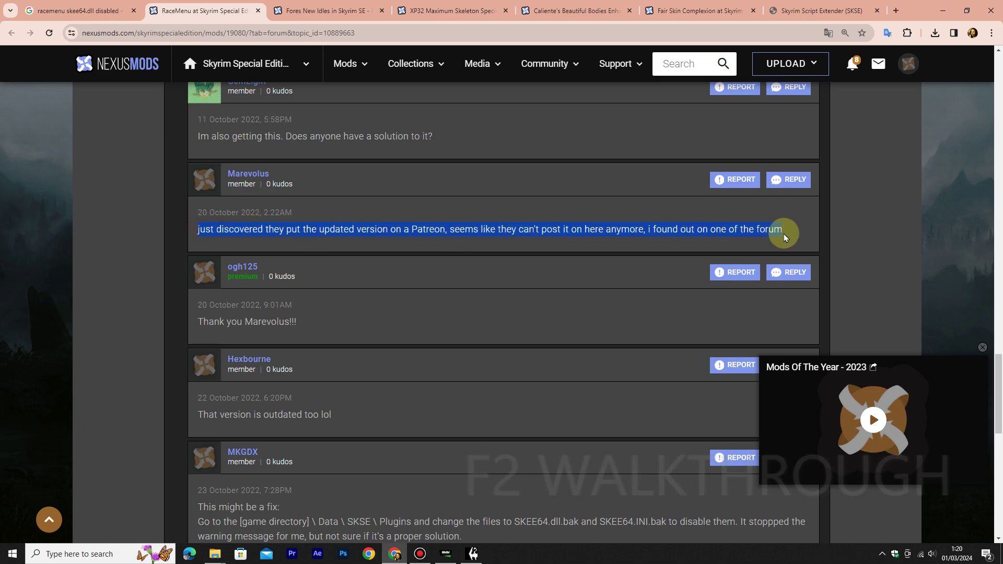
# Read the thread's last reply on a possible fix in Data\SKSE\Plugins, highlighting its text and then clearing the selection
pyautogui.scroll(-2, 468, 310)
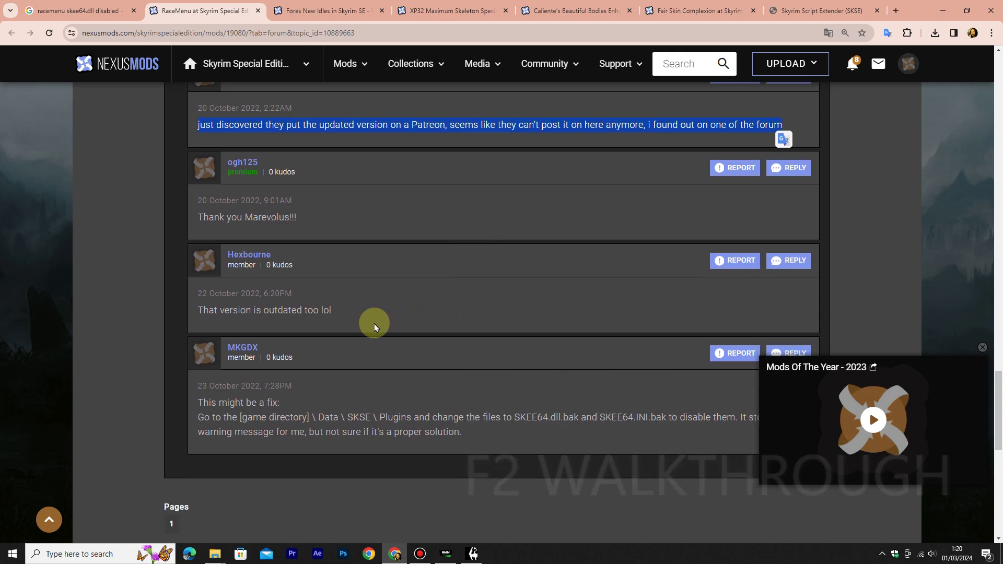
pyautogui.scroll(-1, 374, 326)
pyautogui.scroll(-1, 268, 361)
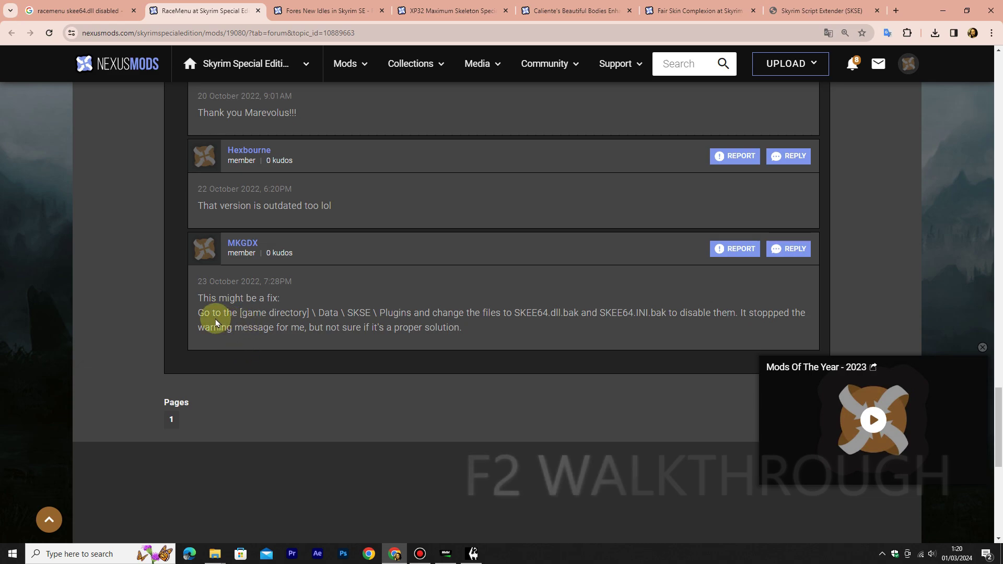
pyautogui.moveTo(199, 299); pyautogui.dragTo(461, 339)
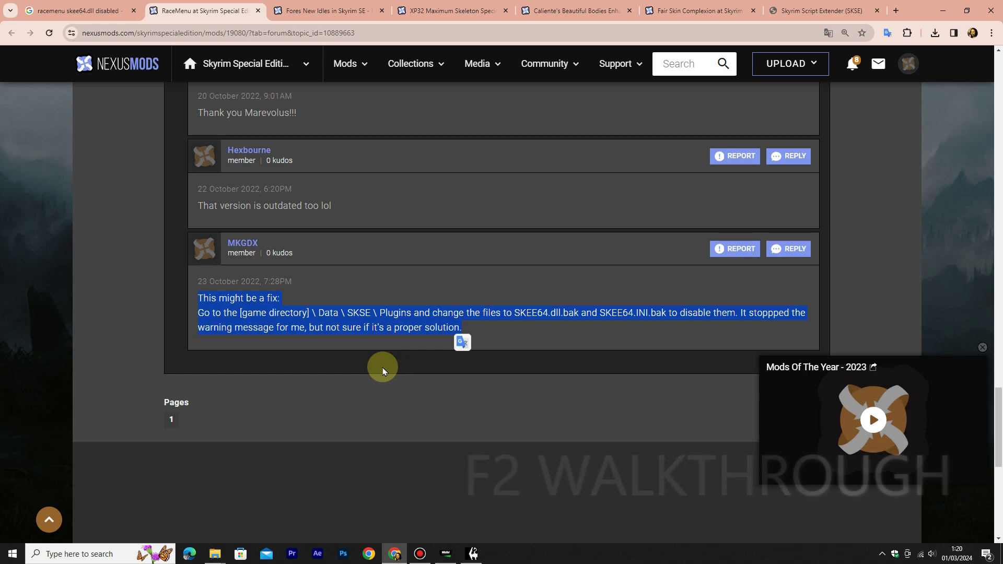
pyautogui.click(540, 334)
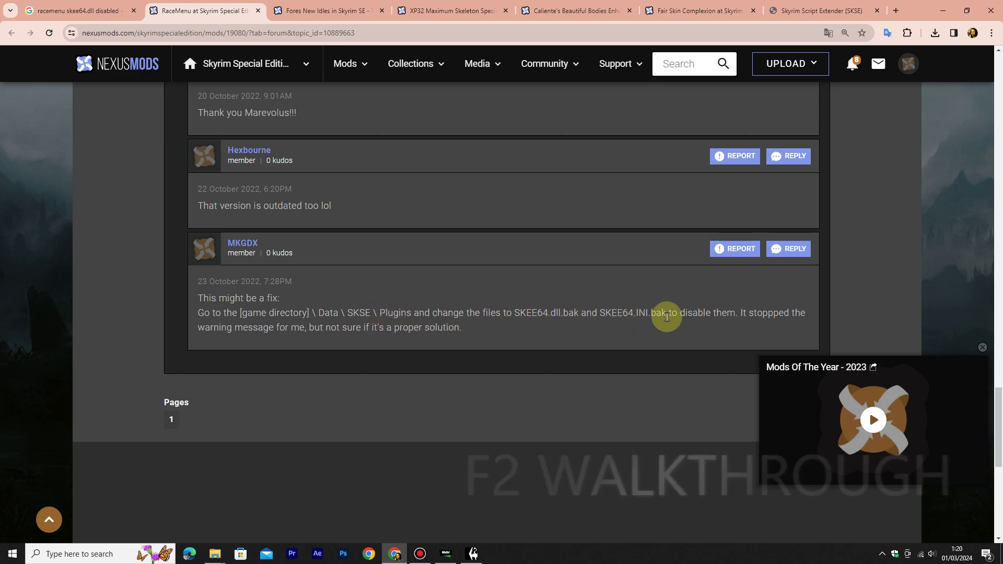
# Return to the SKSE Plugin Loader error and agree to exit the game
pyautogui.click(471, 553)
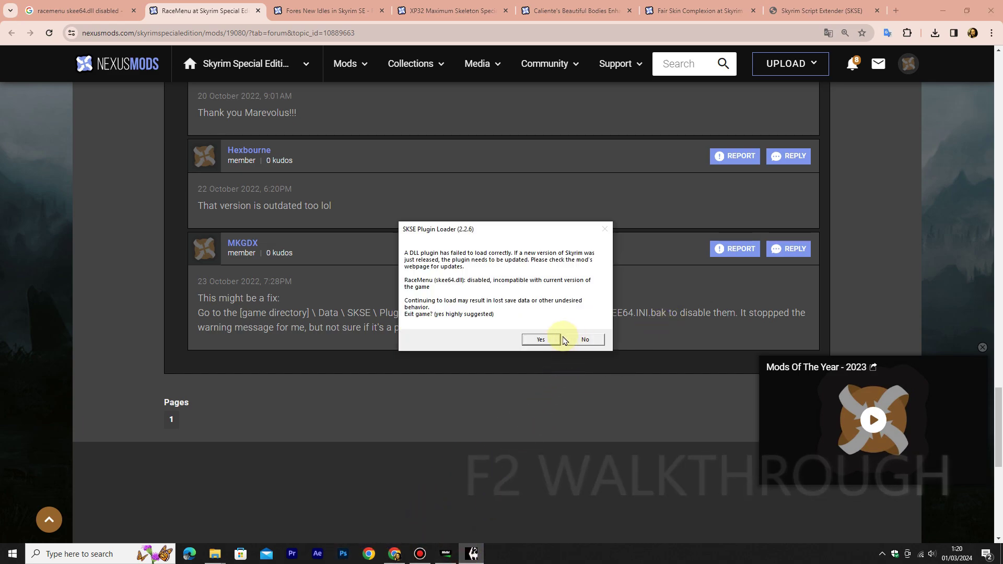
pyautogui.click(530, 345)
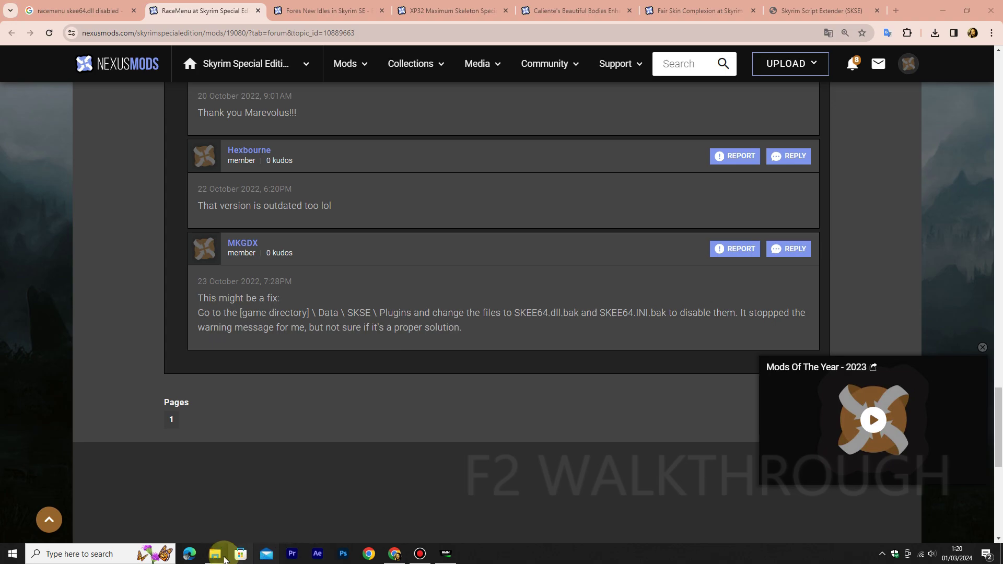
pyautogui.moveTo(215, 554)
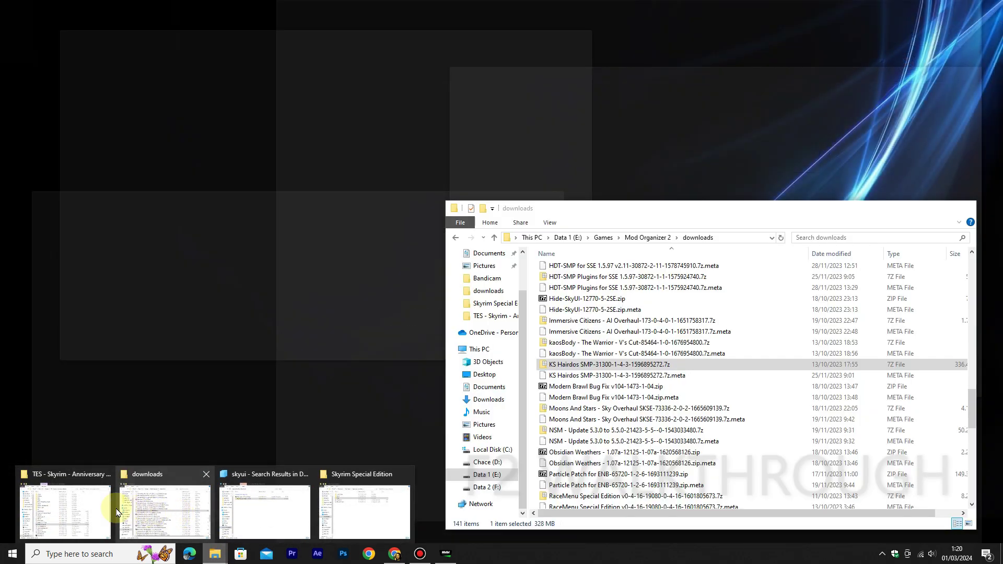
# Open Data\SKSE\Plugins in the TES - Skyrim - Anniversary Edition folder and move its window below the forum's suggested fix
pyautogui.click(66, 512)
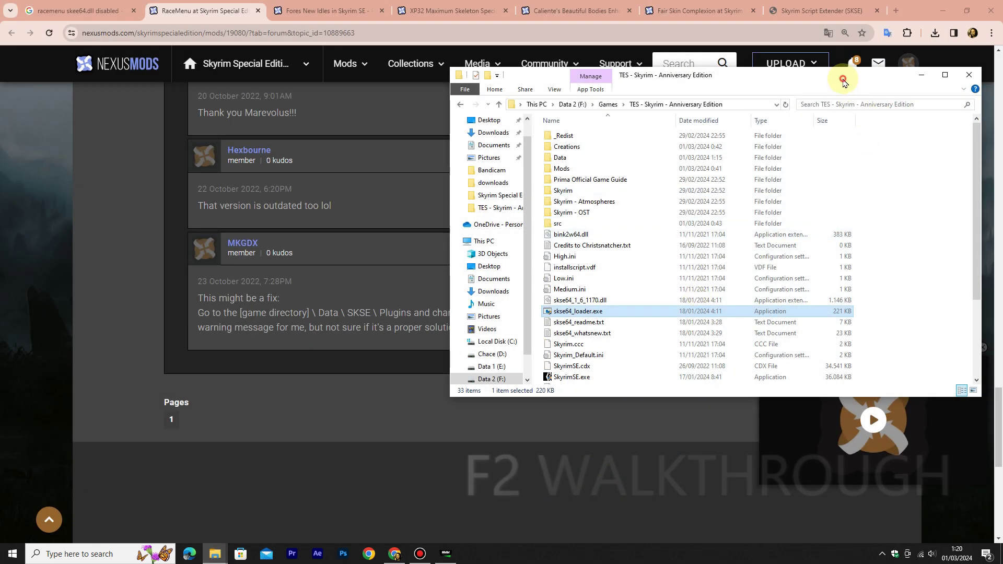
pyautogui.moveTo(843, 80); pyautogui.dragTo(877, 180)
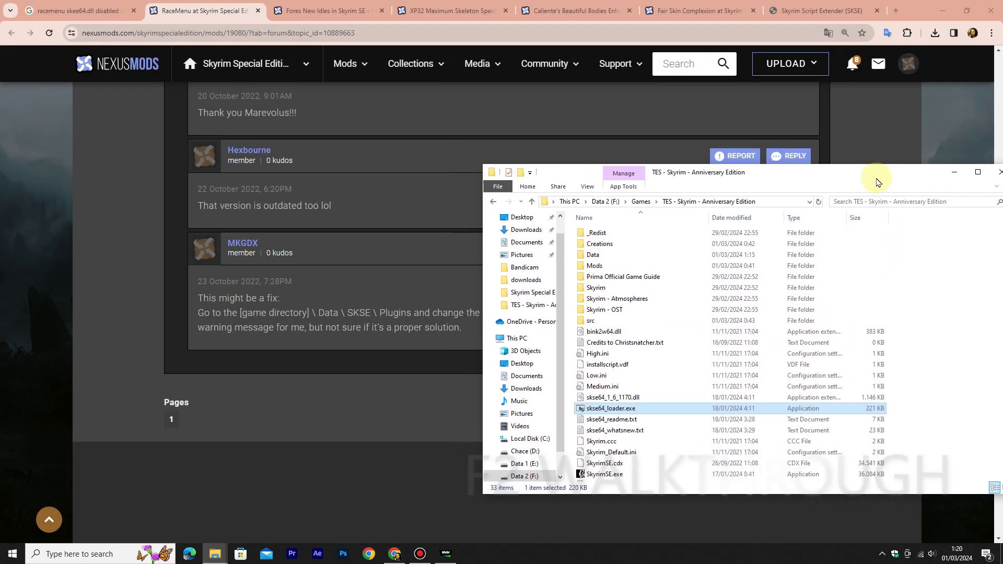
pyautogui.doubleClick(631, 259)
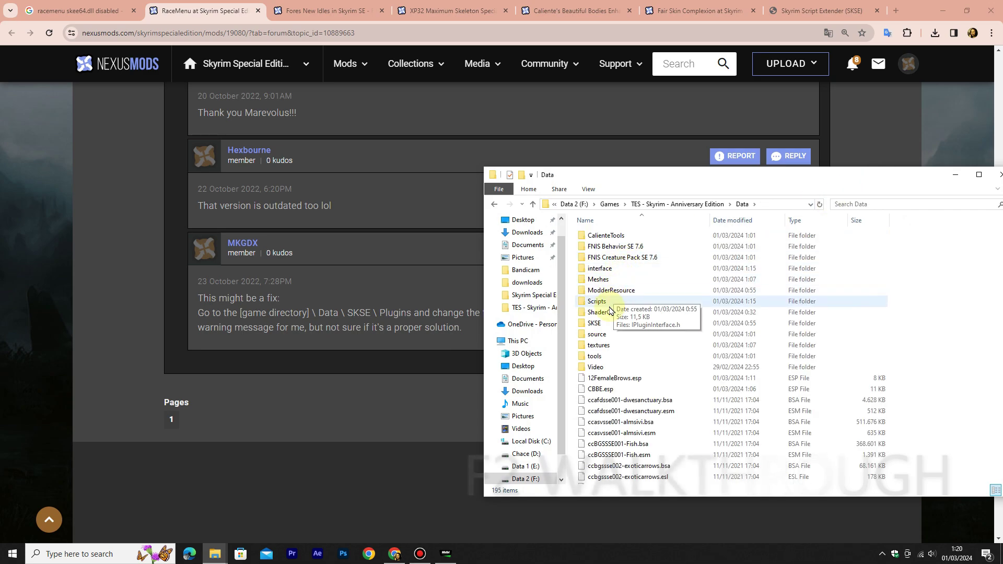
pyautogui.doubleClick(605, 324)
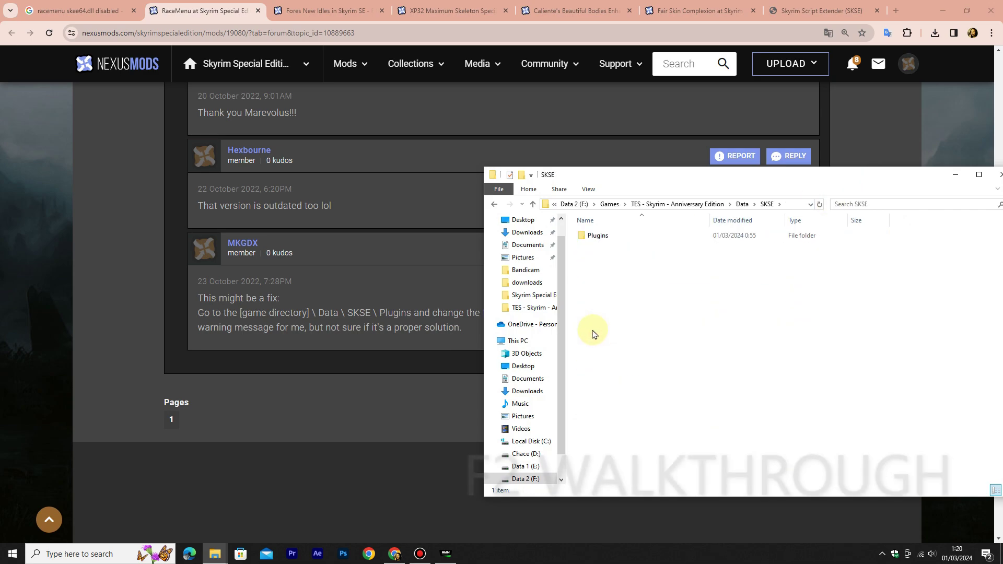
pyautogui.doubleClick(598, 235)
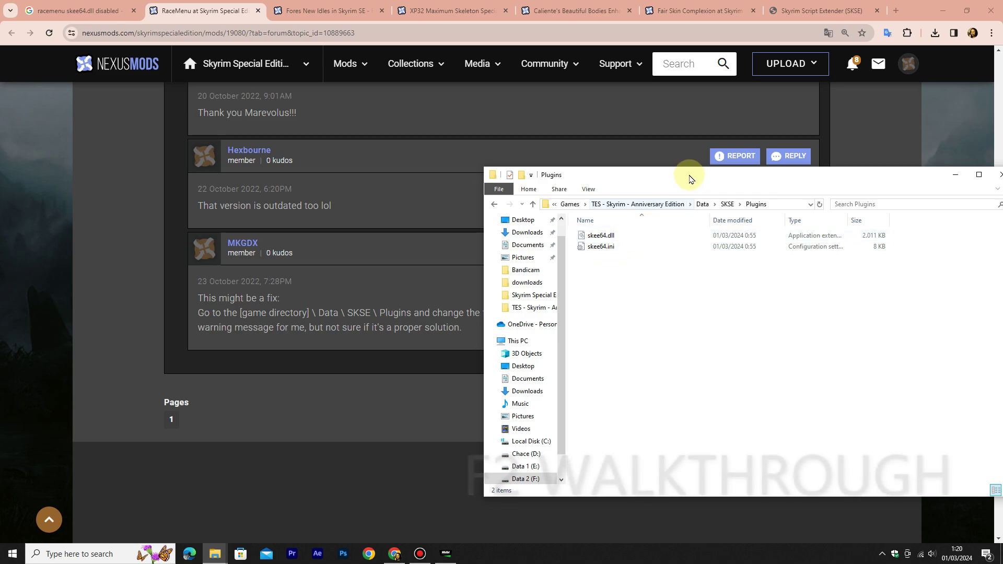
pyautogui.moveTo(690, 177); pyautogui.dragTo(569, 335)
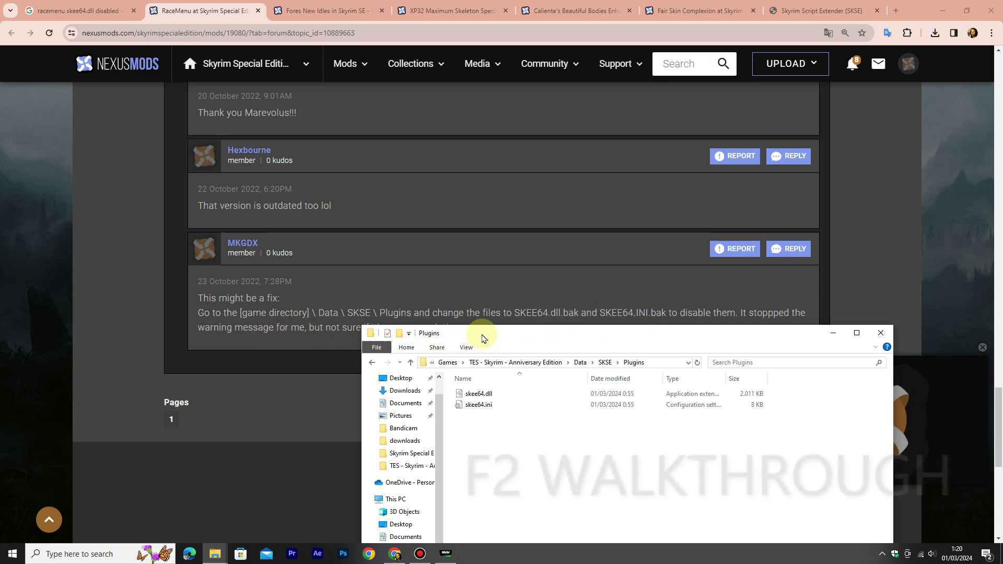
pyautogui.moveTo(482, 338); pyautogui.dragTo(462, 340)
# Rename skee64.dll in the Plugins folder to skee64.dll.bak
pyautogui.click(478, 397)
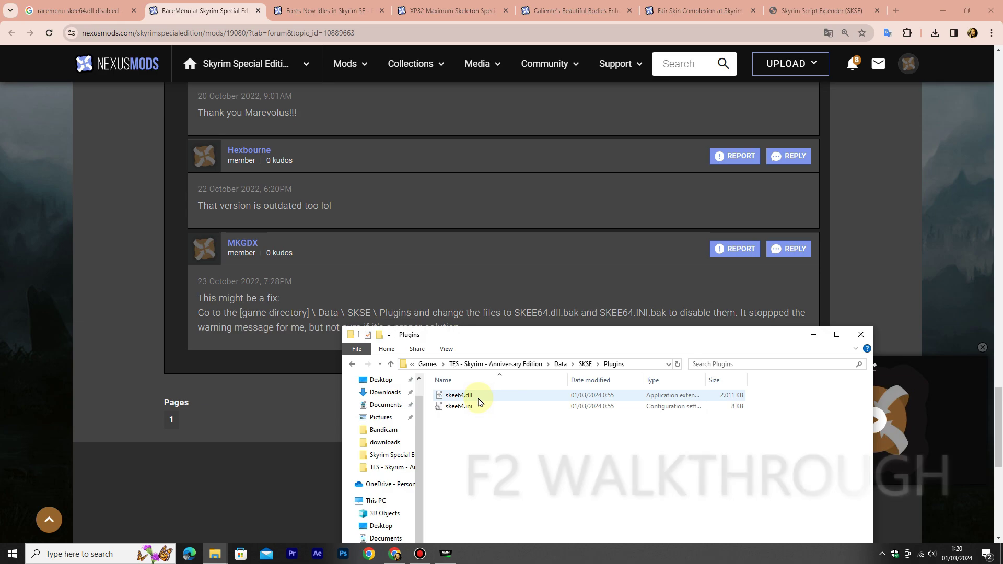
pyautogui.click(478, 398)
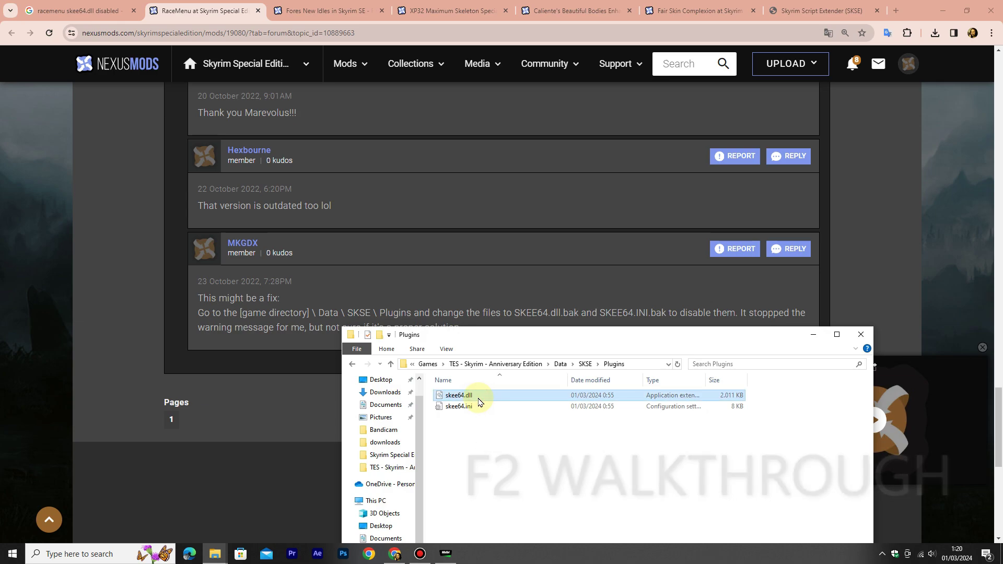
pyautogui.press('F2')
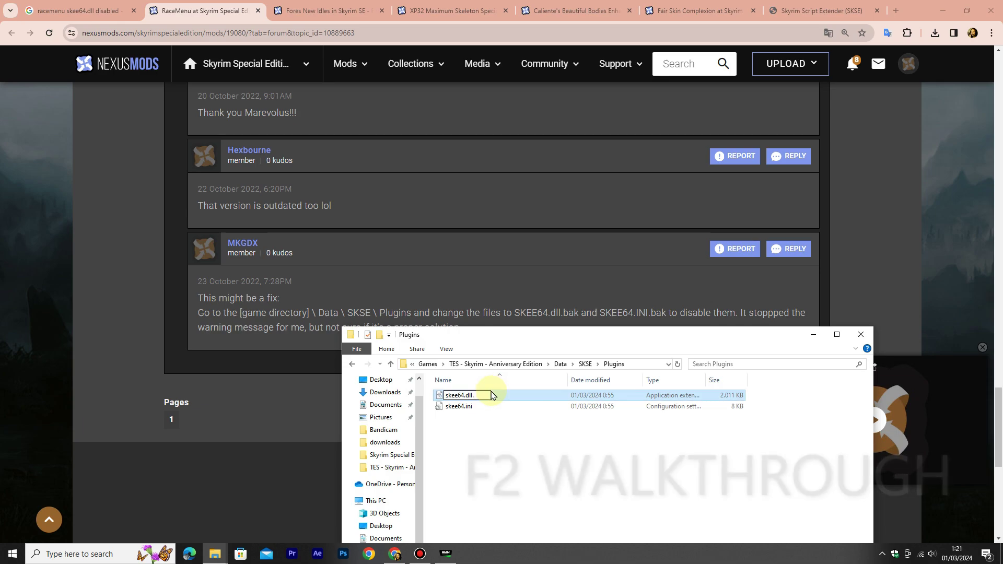
pyautogui.click(488, 420)
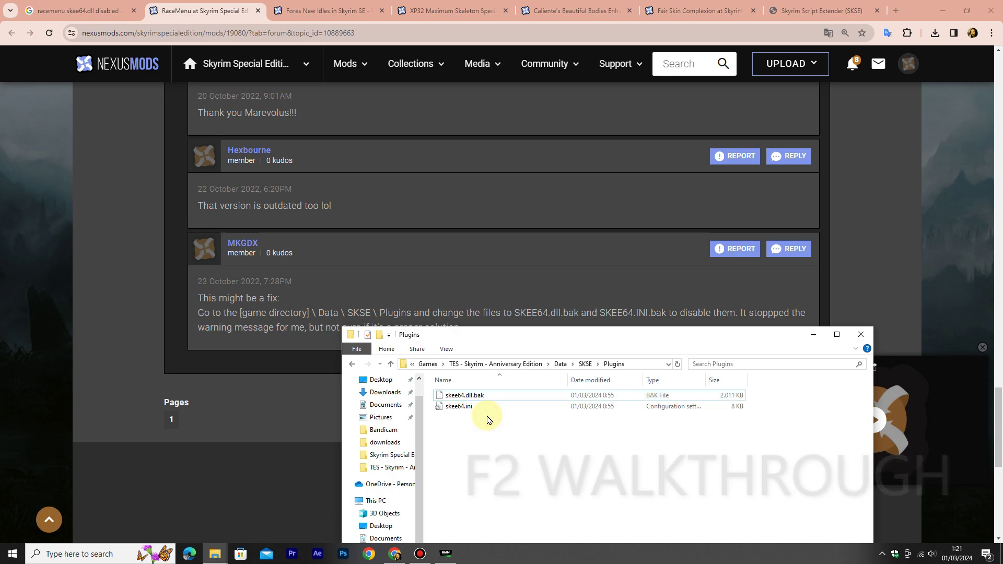
# Rename skee64.ini in the Plugins folder to skee64.ini.bak and accept the extension change
pyautogui.click(476, 409)
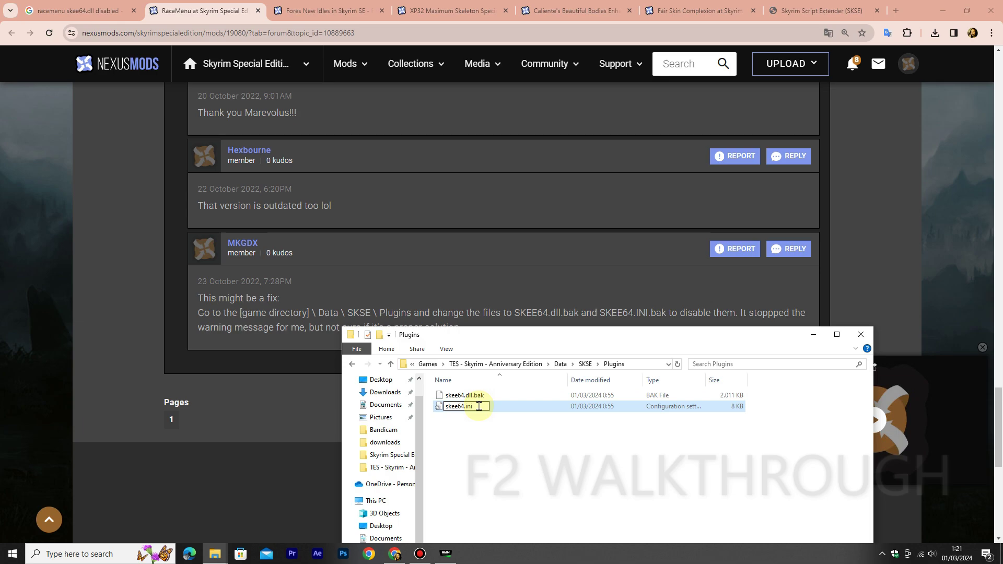
pyautogui.write('bak')
pyautogui.click(506, 435)
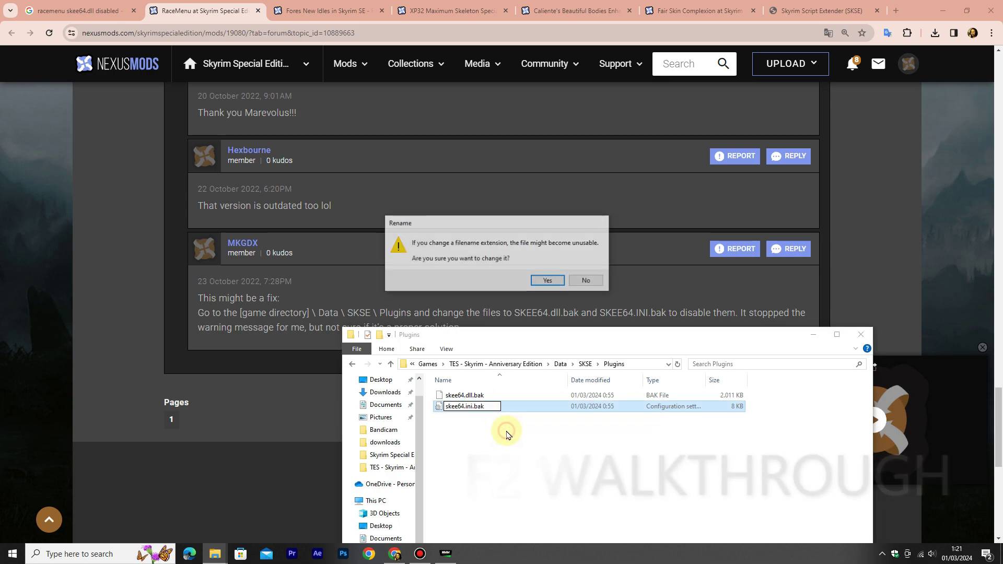
pyautogui.click(539, 284)
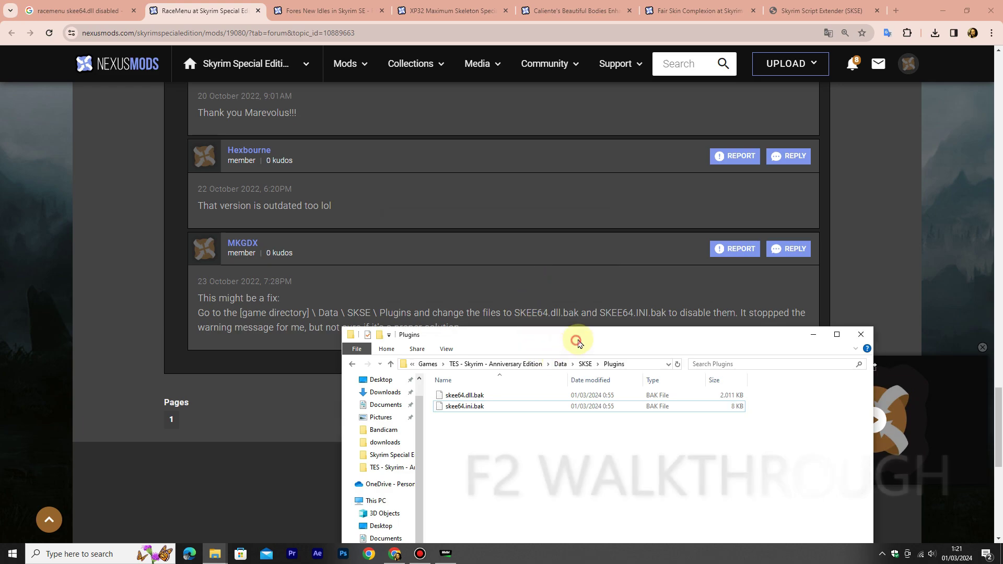
# Return to the main game folder, launch skse64_loader.exe and continue from the last saved game
pyautogui.moveTo(563, 353); pyautogui.dragTo(694, 194)
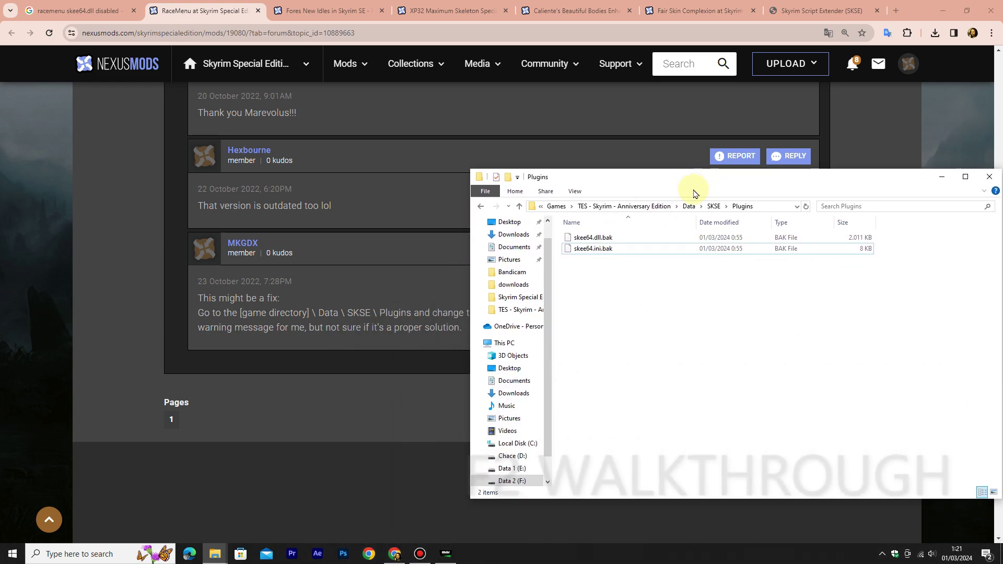
pyautogui.click(519, 206)
pyautogui.click(519, 207)
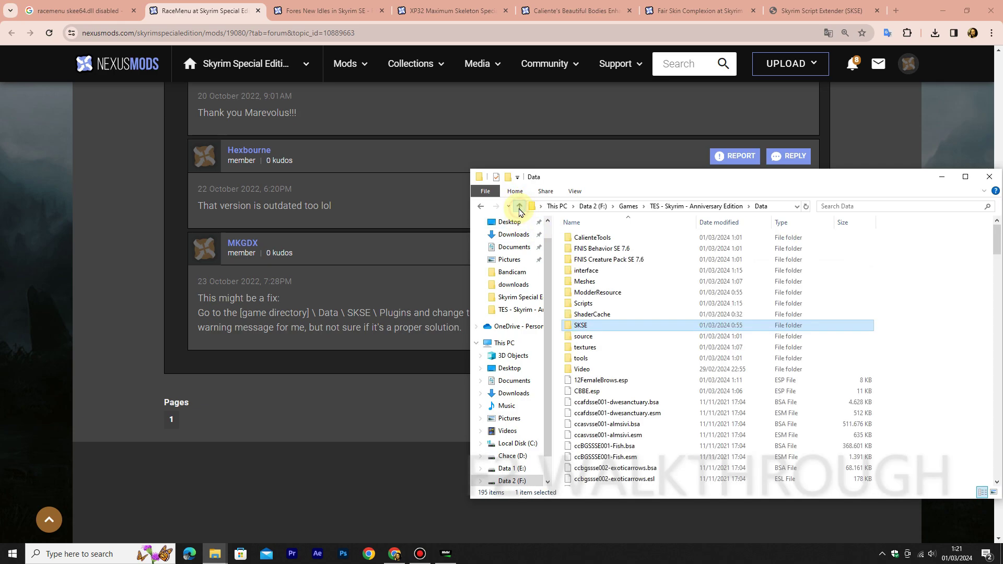
pyautogui.click(520, 209)
pyautogui.scroll(-3, 648, 339)
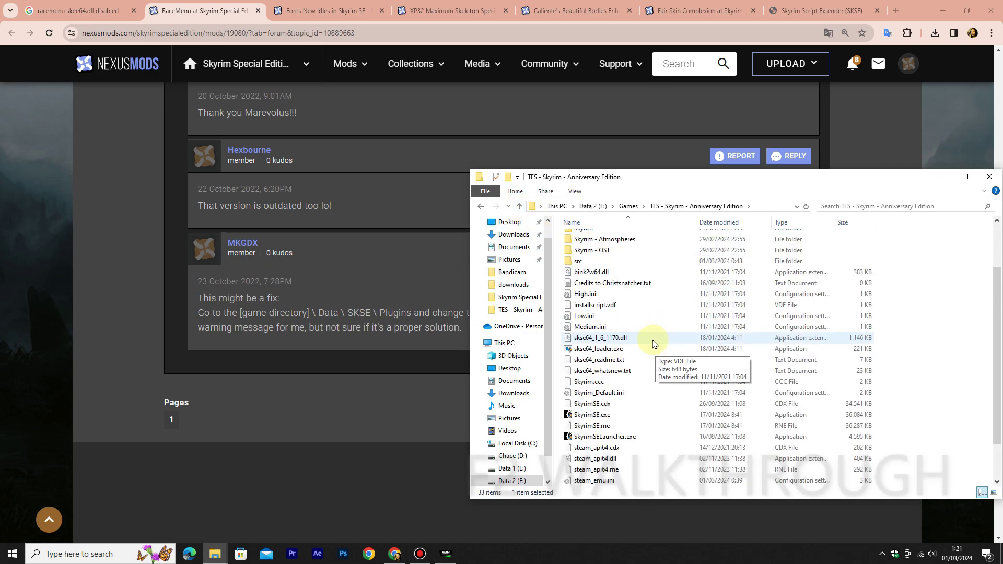
pyautogui.click(640, 348)
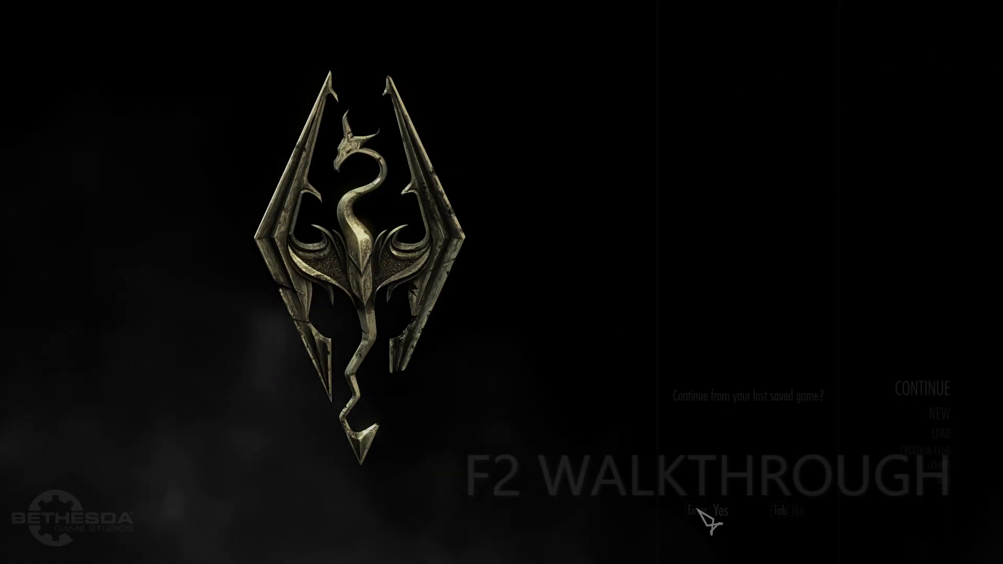
pyautogui.click(700, 511)
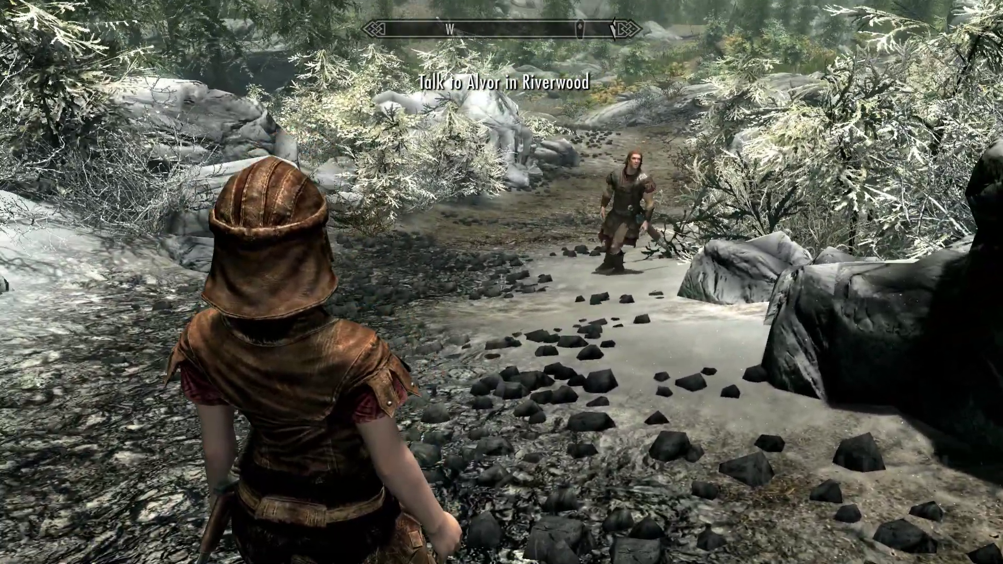
# Unequip the character's helmet, armor and boots in the apparel inventory, then return to the game to view the body
pyautogui.press('Tab')
pyautogui.press('d')
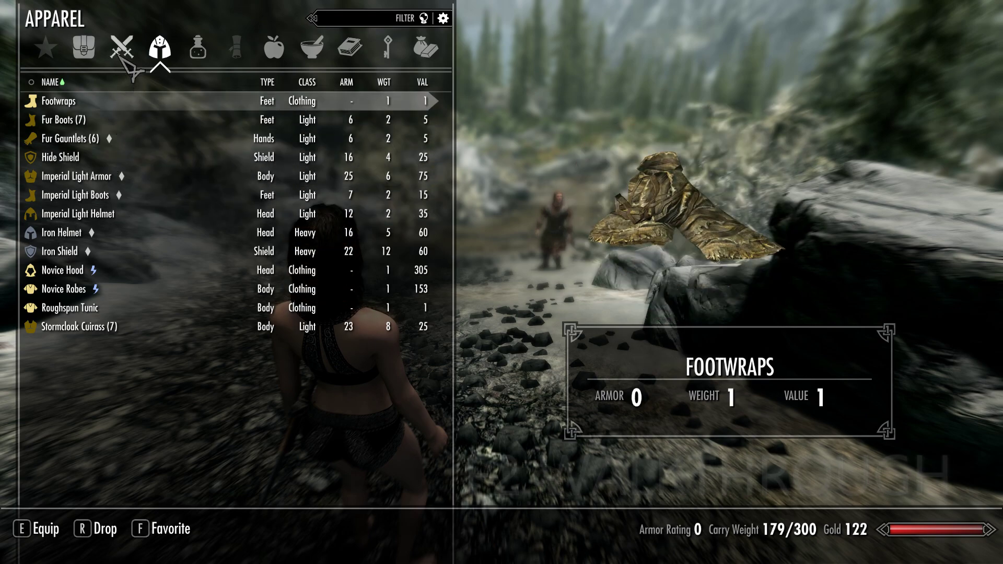
pyautogui.press('Tab')
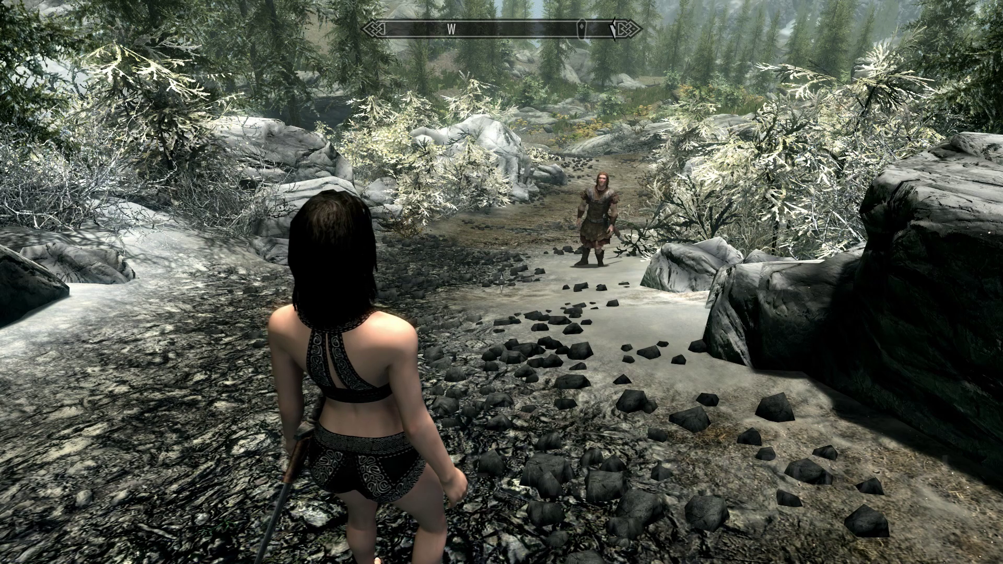
# Open XPMSE in the game's mod configuration and examine its Styles and Information pages for component versions and check results
pyautogui.press('j')
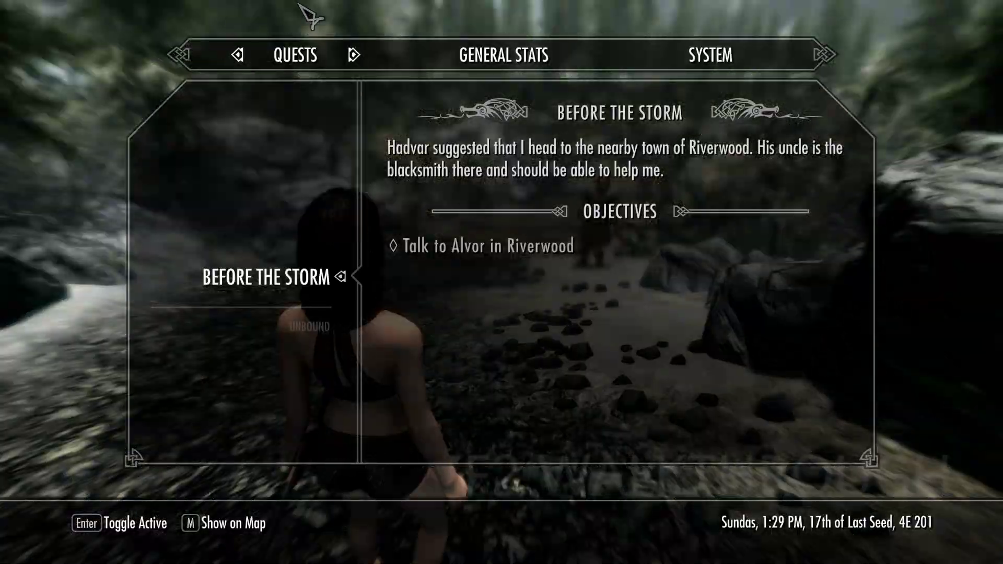
pyautogui.click(661, 46)
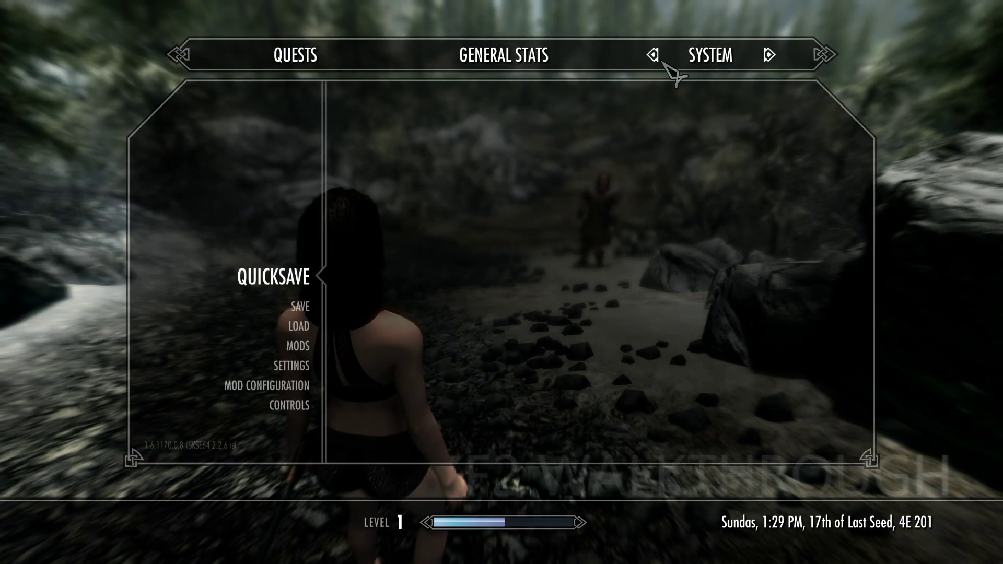
pyautogui.click(282, 387)
pyautogui.click(233, 136)
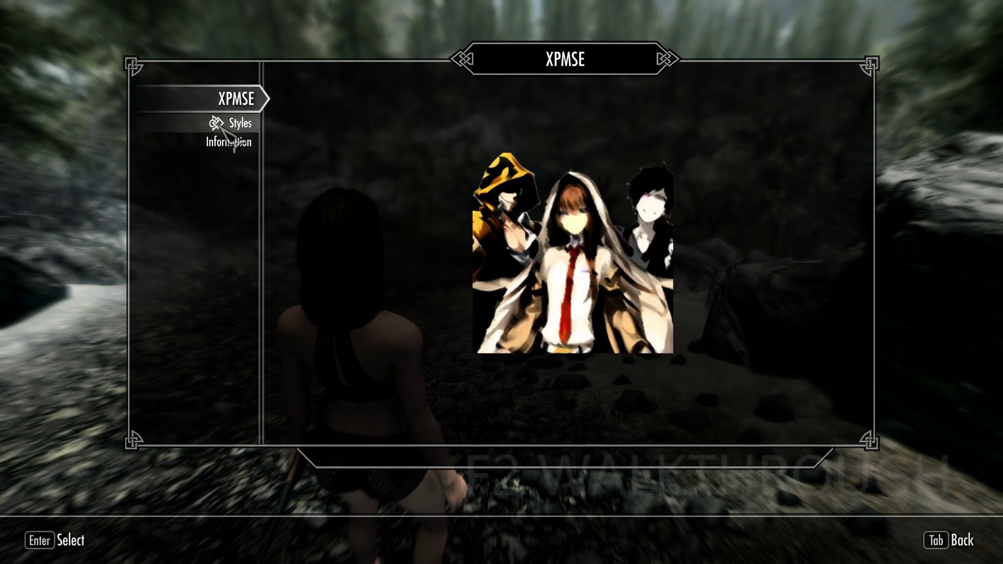
pyautogui.click(220, 127)
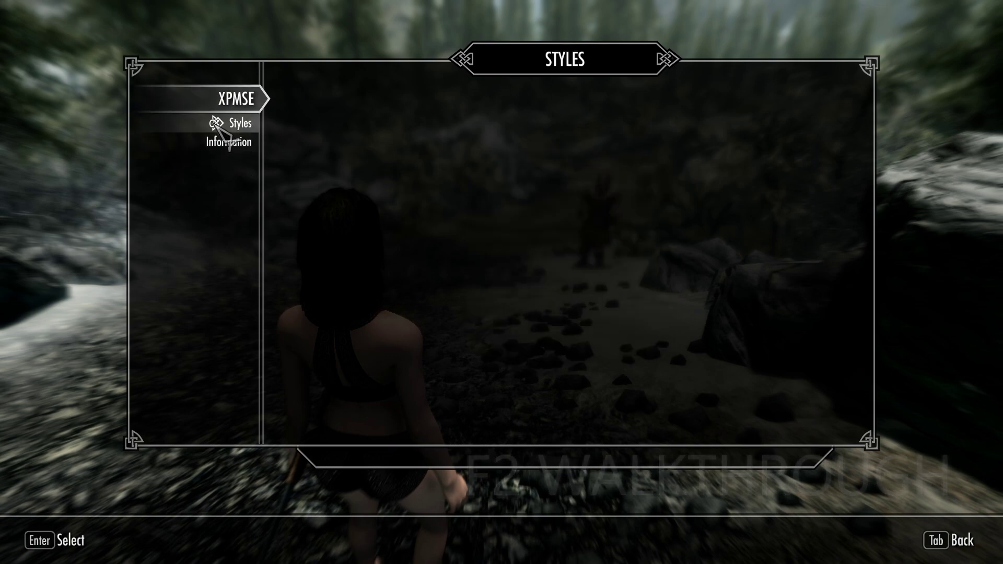
pyautogui.click(209, 142)
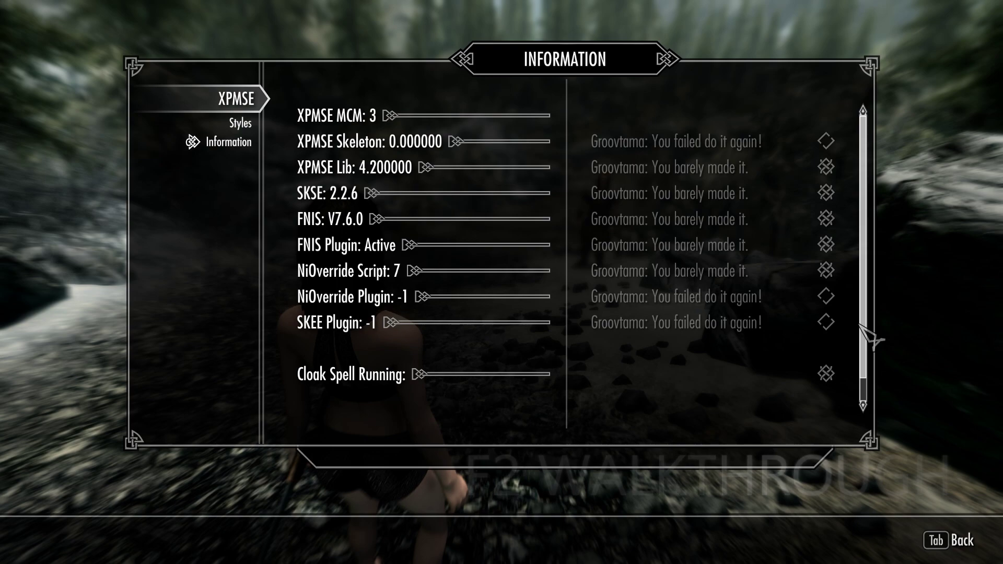
pyautogui.moveTo(865, 340); pyautogui.dragTo(865, 369)
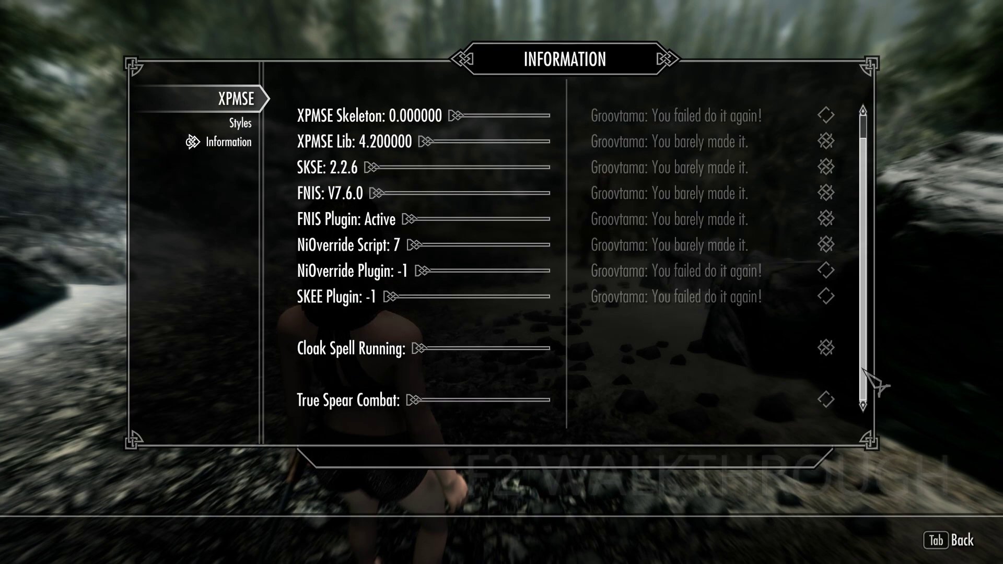
# Leave the mod configuration and quit the game to the desktop, accepting the loss of unsaved progress
pyautogui.press('Tab')
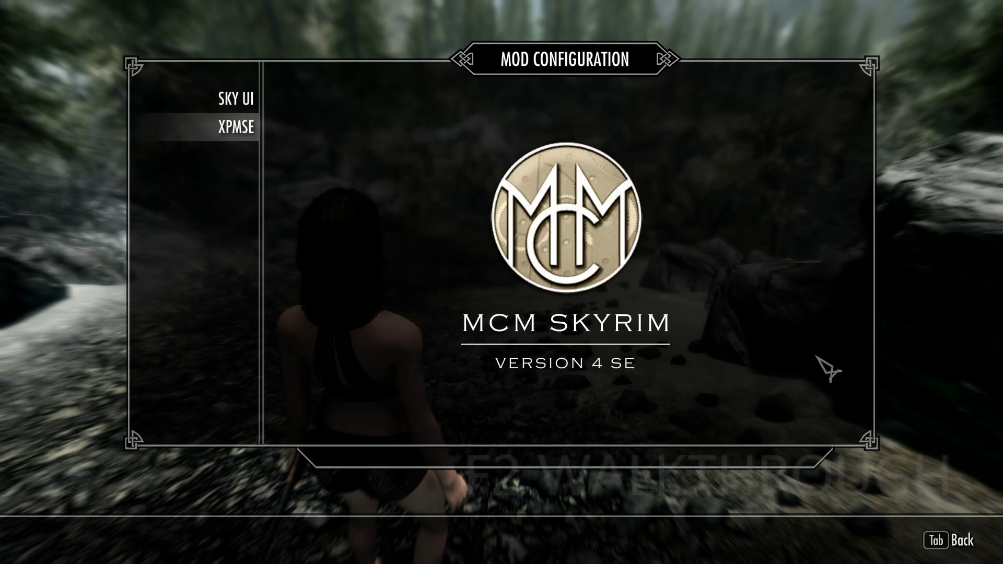
pyautogui.press('Tab')
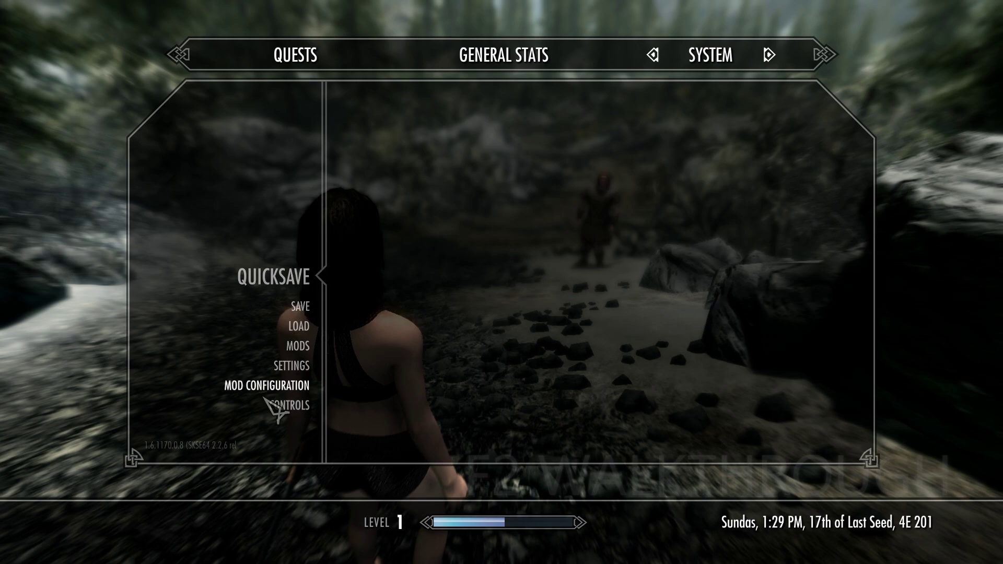
pyautogui.scroll(-3, 291, 410)
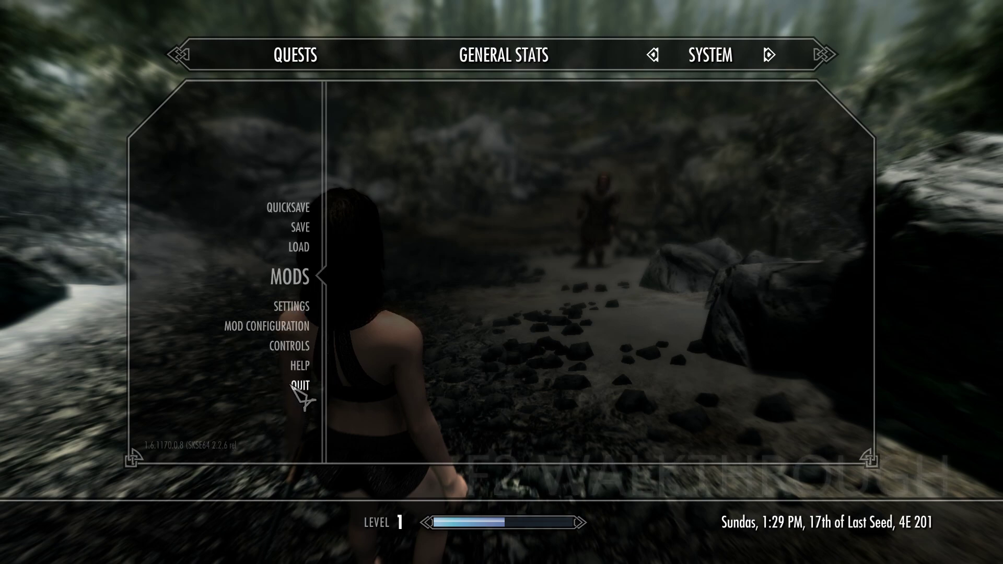
pyautogui.click(293, 387)
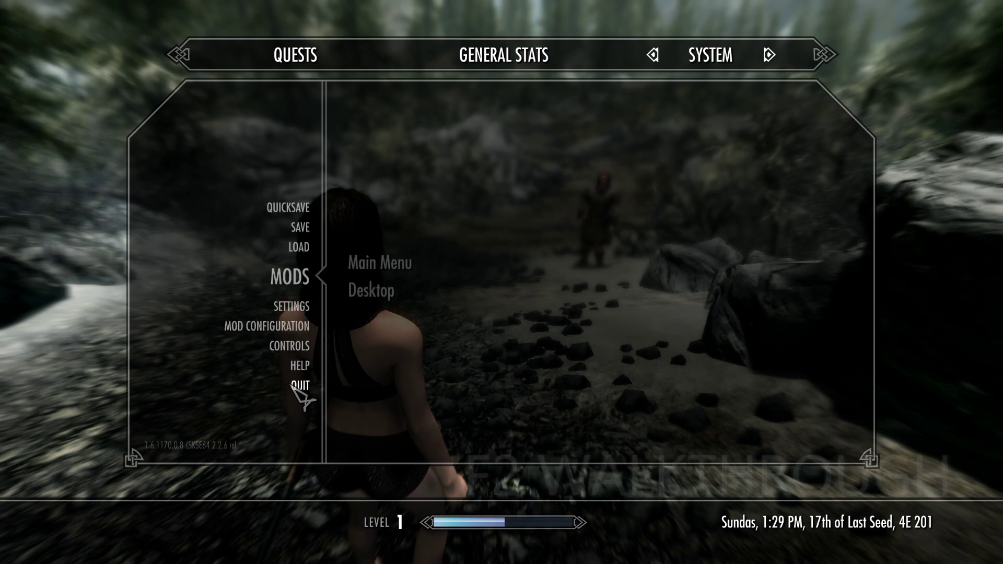
pyautogui.click(379, 297)
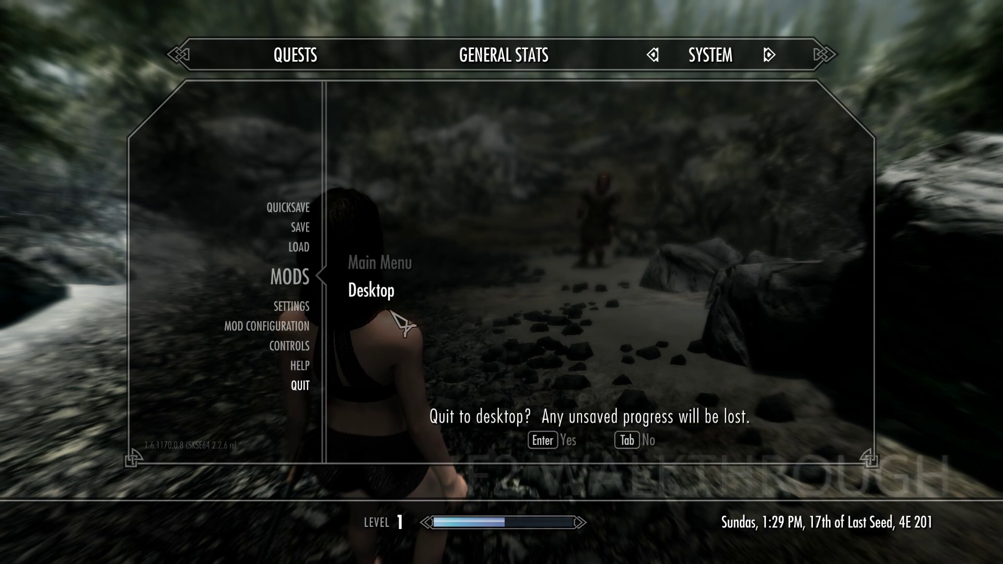
pyautogui.click(571, 448)
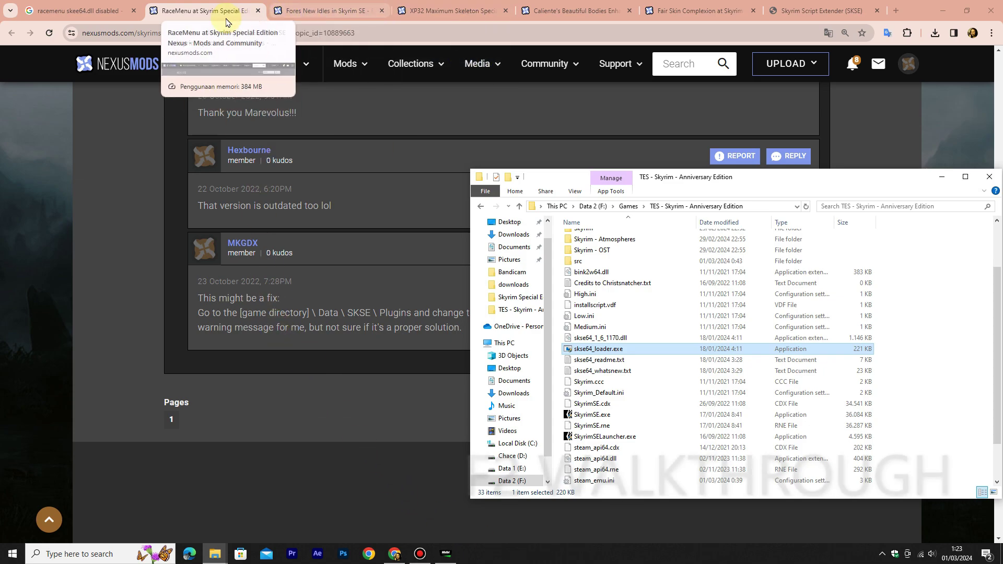
# Switch to the RaceMenu page on Nexus Mods and open its list of downloadable files
pyautogui.click(222, 18)
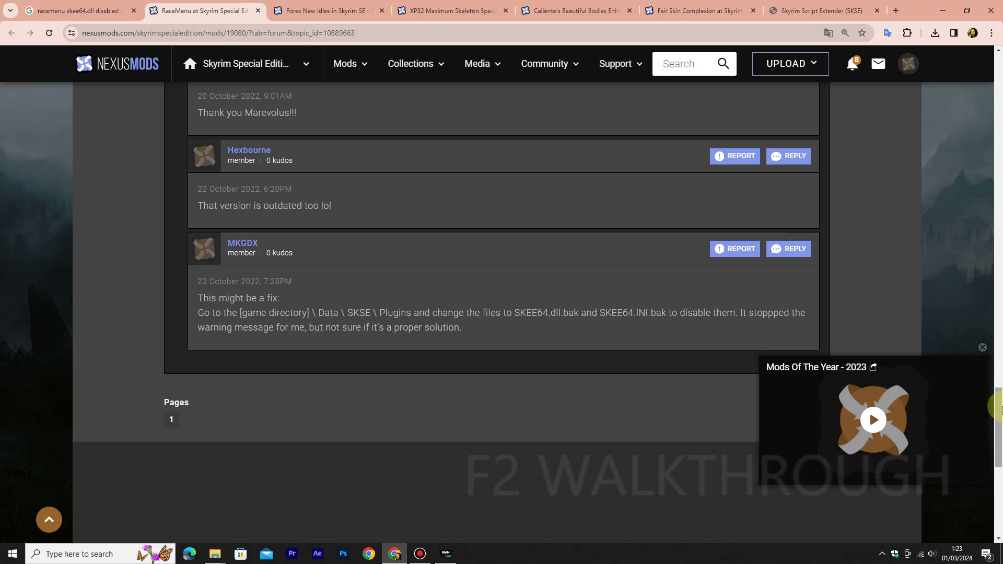
pyautogui.moveTo(998, 413); pyautogui.dragTo(993, 151)
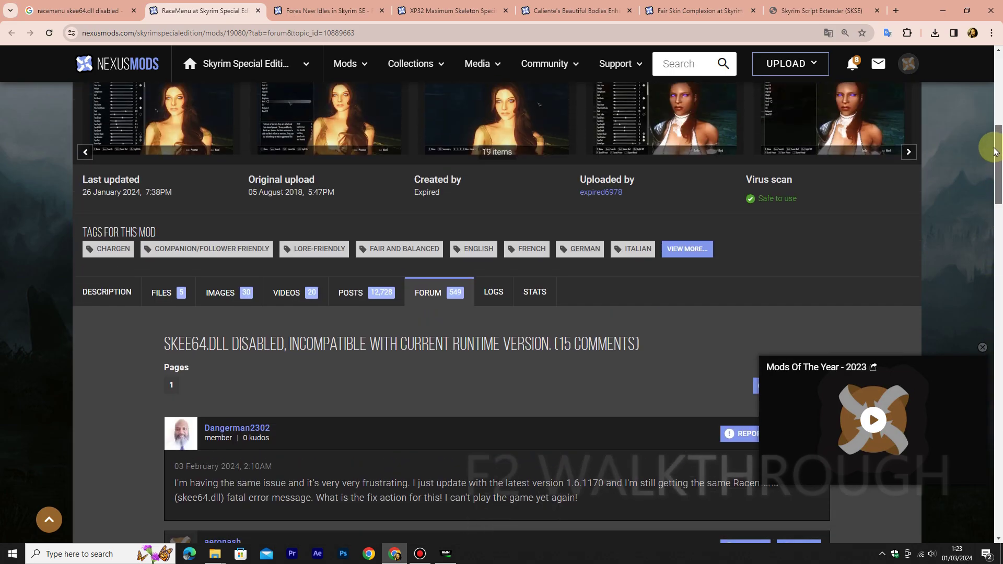
pyautogui.click(156, 298)
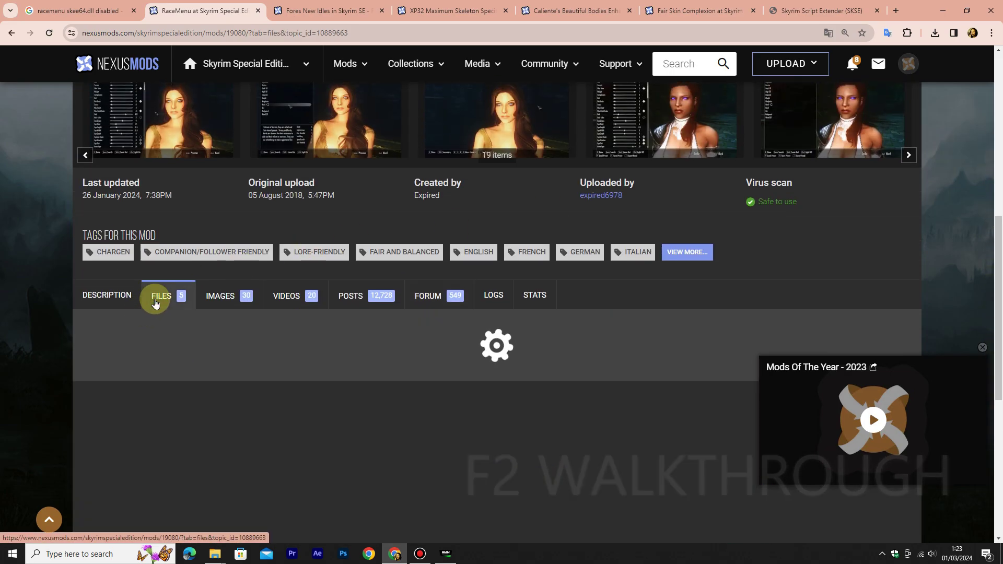
# Manually download the RaceMenu Anniversary Edition v0-4-19-16 main file using the free slow download
pyautogui.scroll(-2, 327, 364)
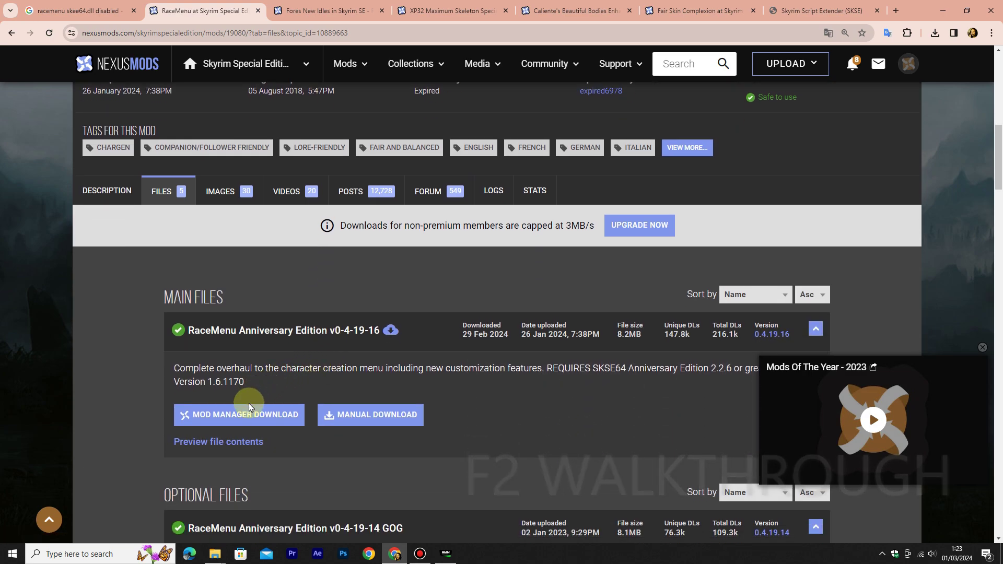
pyautogui.click(365, 416)
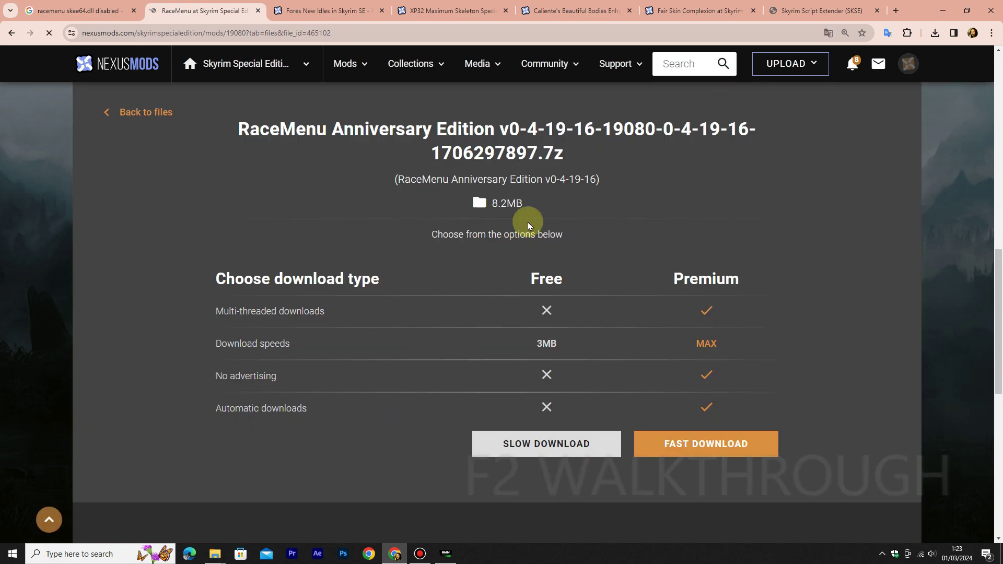
pyautogui.click(553, 443)
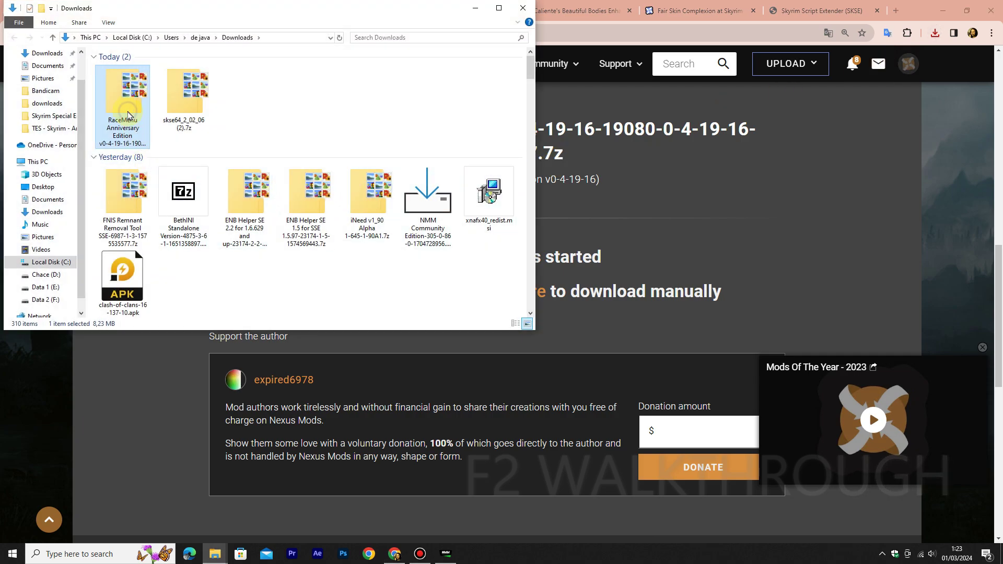
# Cut the downloaded RaceMenu archive and create a folder named Mods download in Games on Data 2 (F:)
pyautogui.rightClick(128, 115)
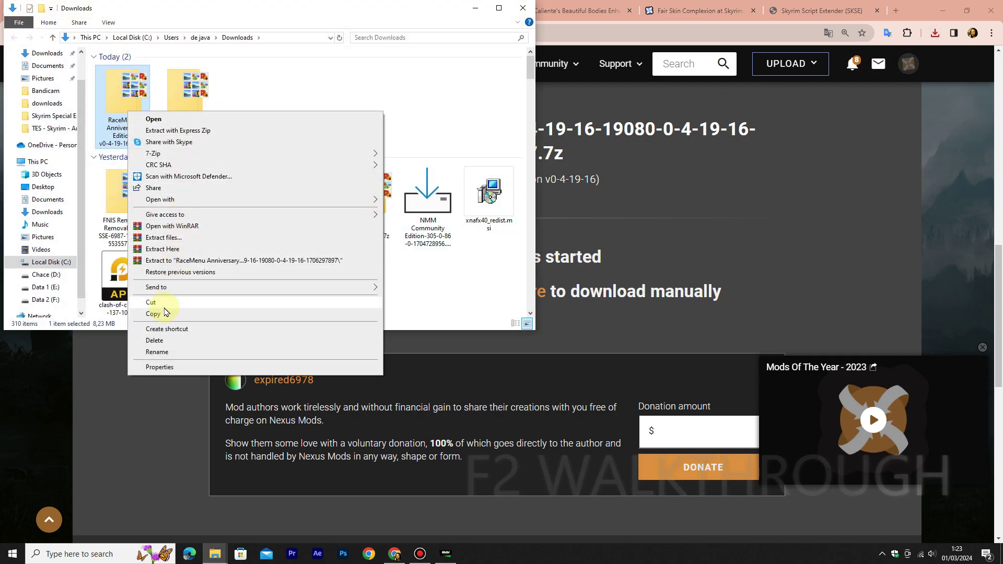
pyautogui.click(165, 307)
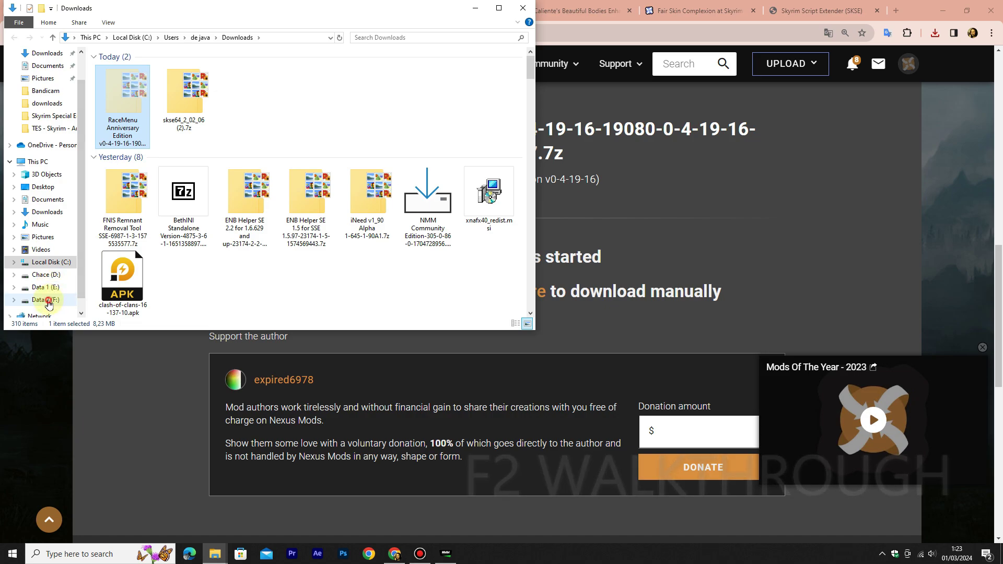
pyautogui.click(48, 300)
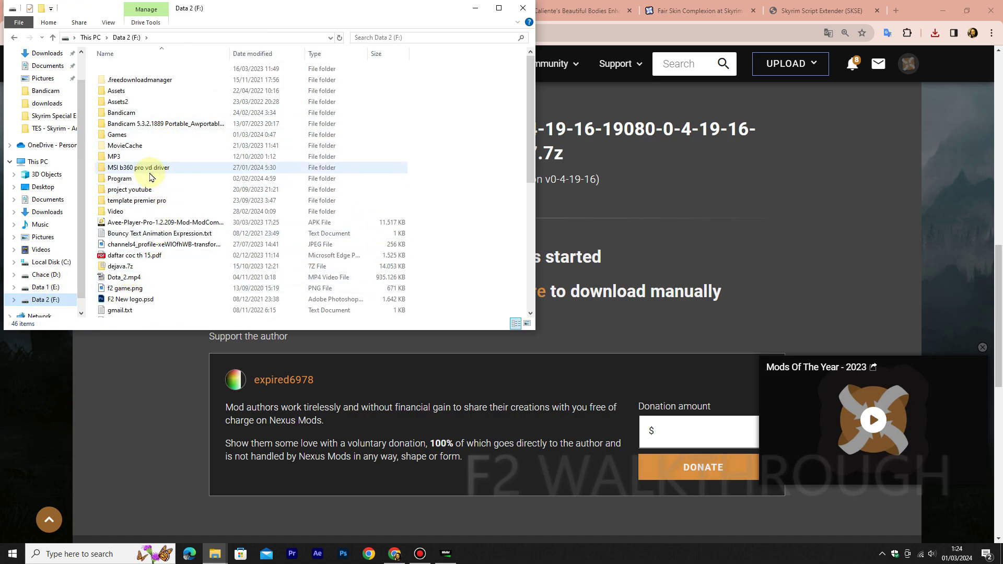
pyautogui.doubleClick(148, 135)
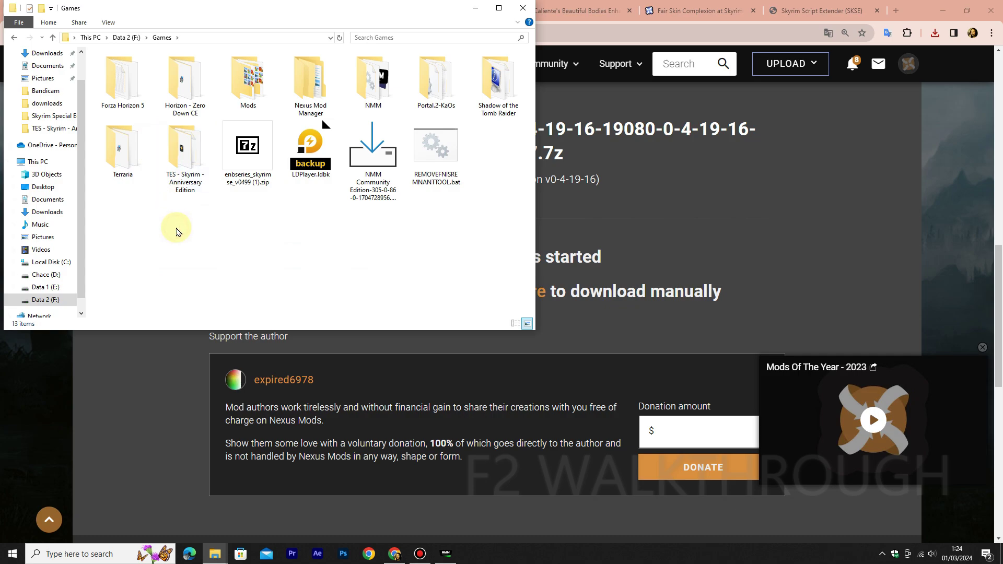
pyautogui.rightClick(177, 232)
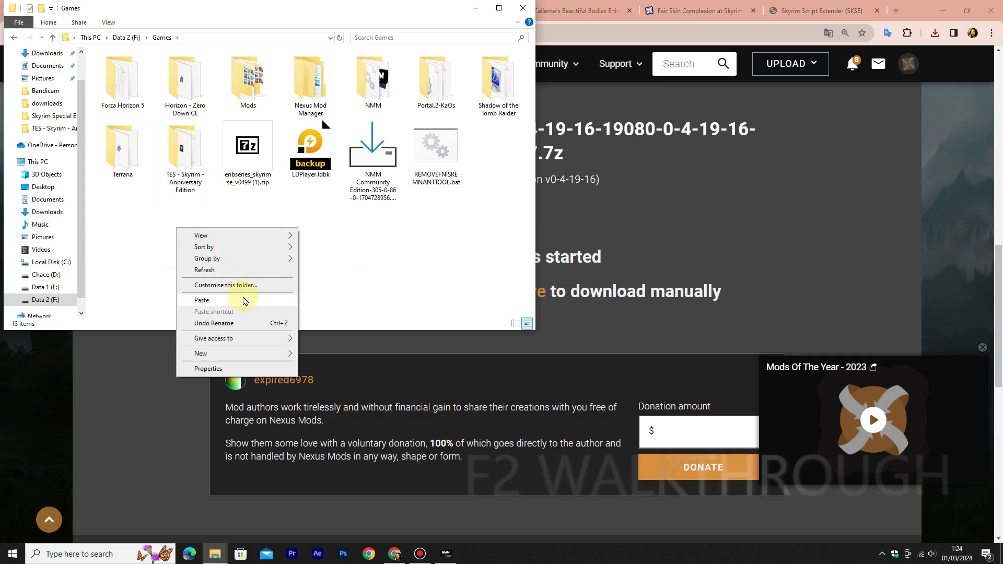
pyautogui.moveTo(262, 357)
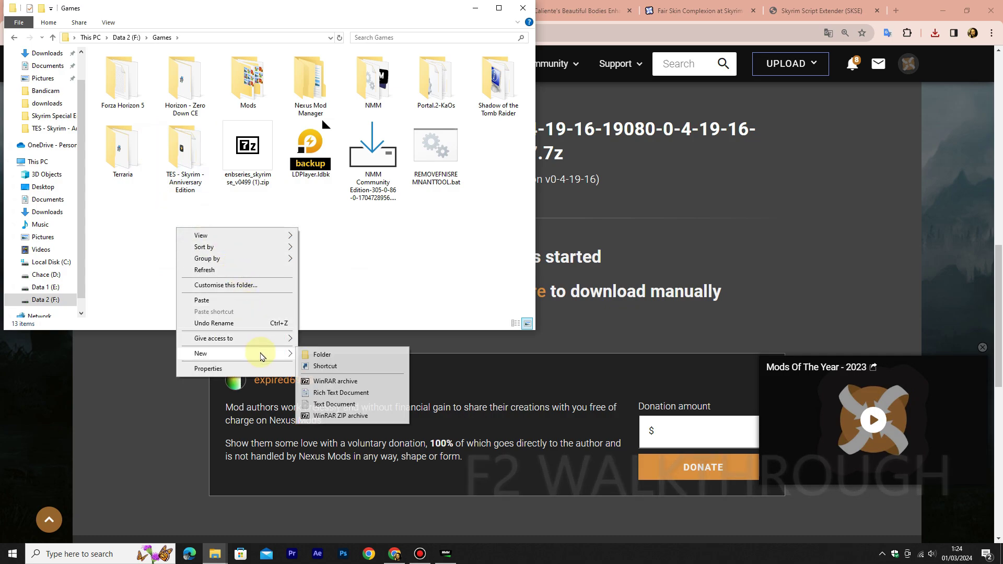
pyautogui.click(322, 354)
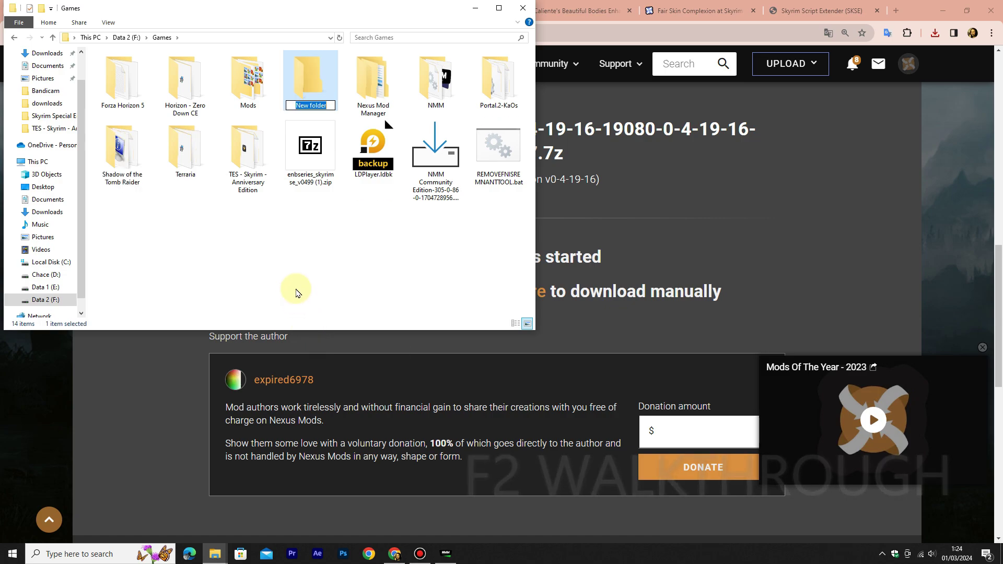
pyautogui.write('Mods download')
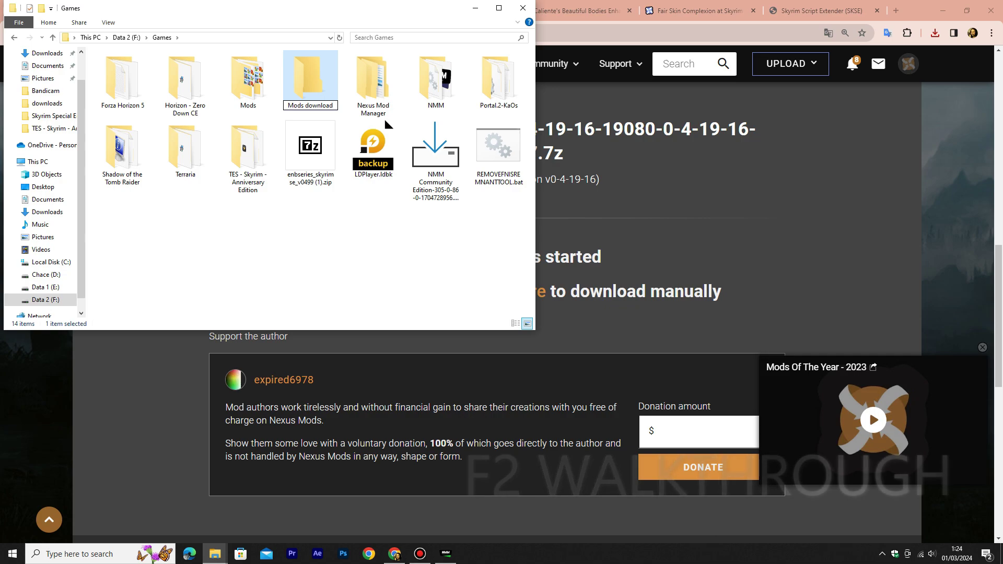
pyautogui.click(229, 291)
# Paste the RaceMenu archive into the Mods download folder and move the folder window aside
pyautogui.doubleClick(298, 86)
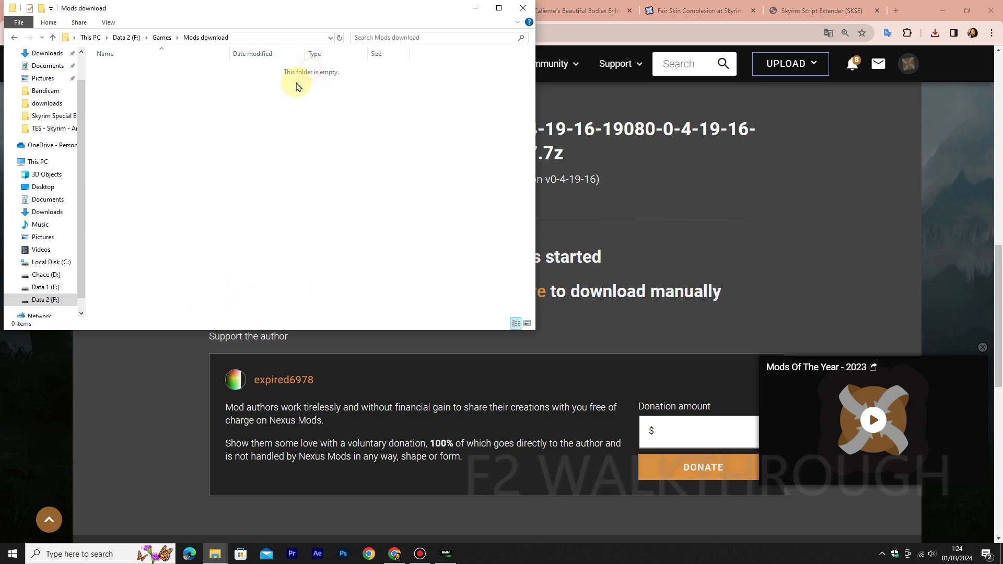
pyautogui.rightClick(267, 102)
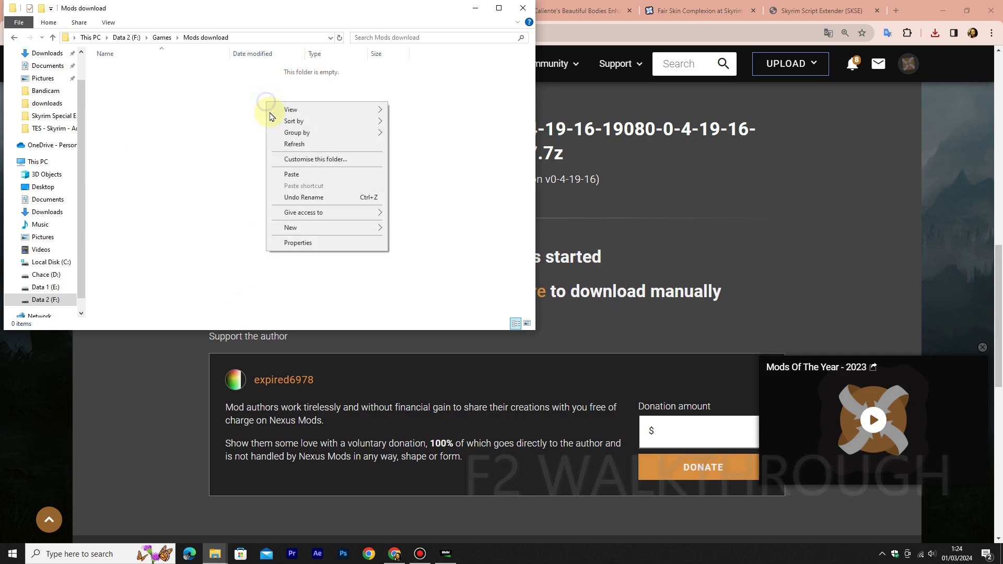
pyautogui.click(296, 177)
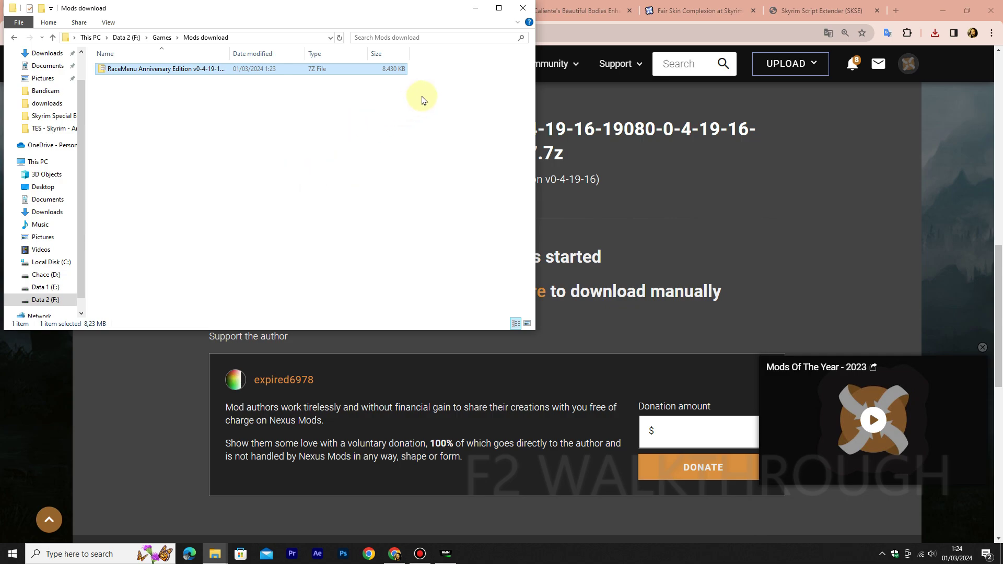
pyautogui.moveTo(330, 10); pyautogui.dragTo(641, 144)
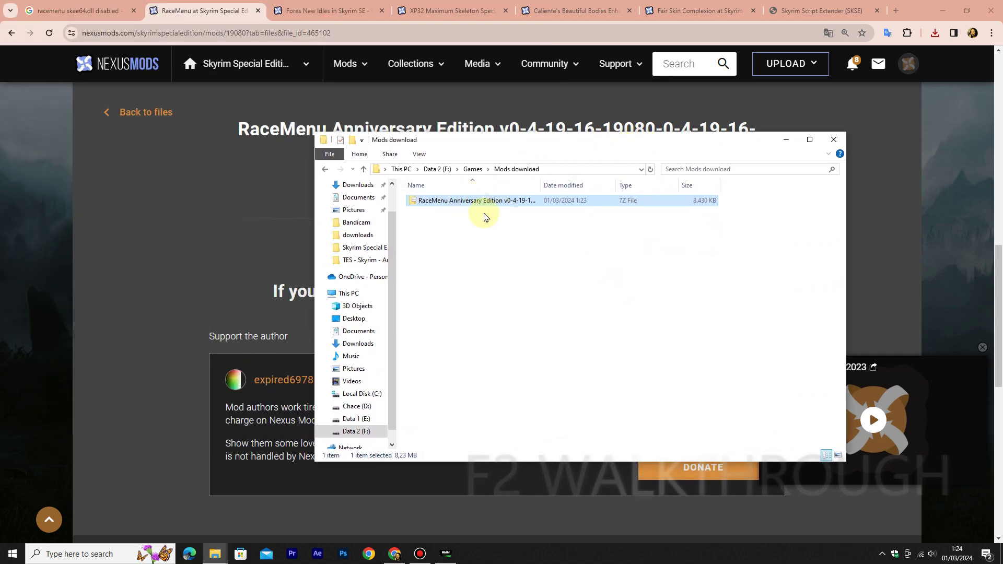
# Switch to Nexus Mod Manager and uninstall the existing RaceMenu mod, permanently deleting its files and archive
pyautogui.click(442, 549)
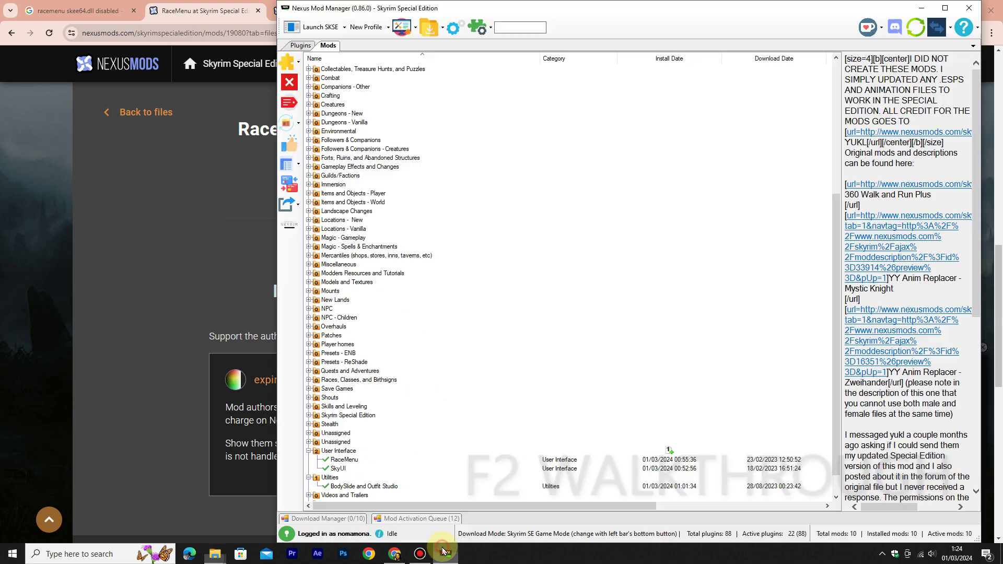
pyautogui.scroll(-1, 387, 455)
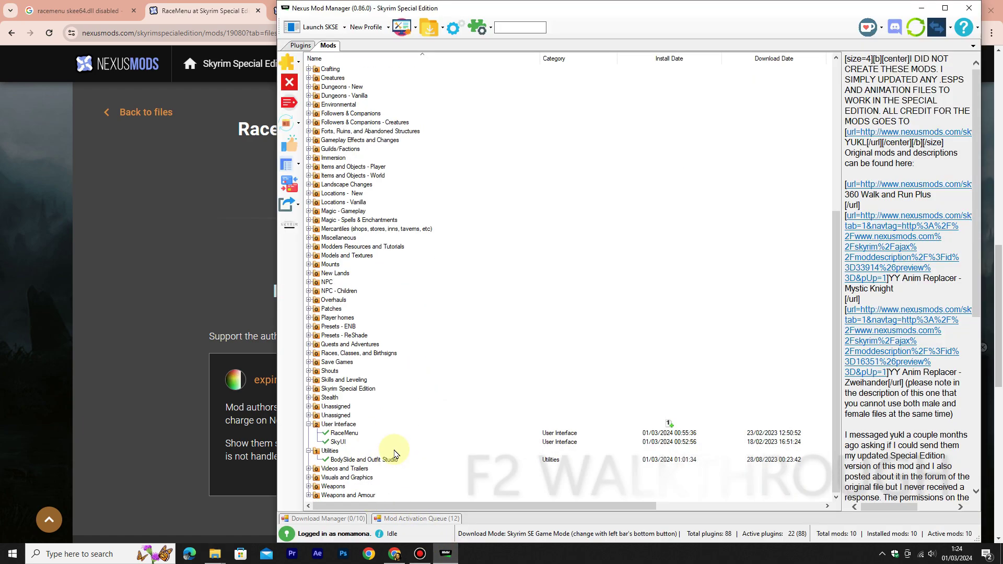
pyautogui.click(349, 434)
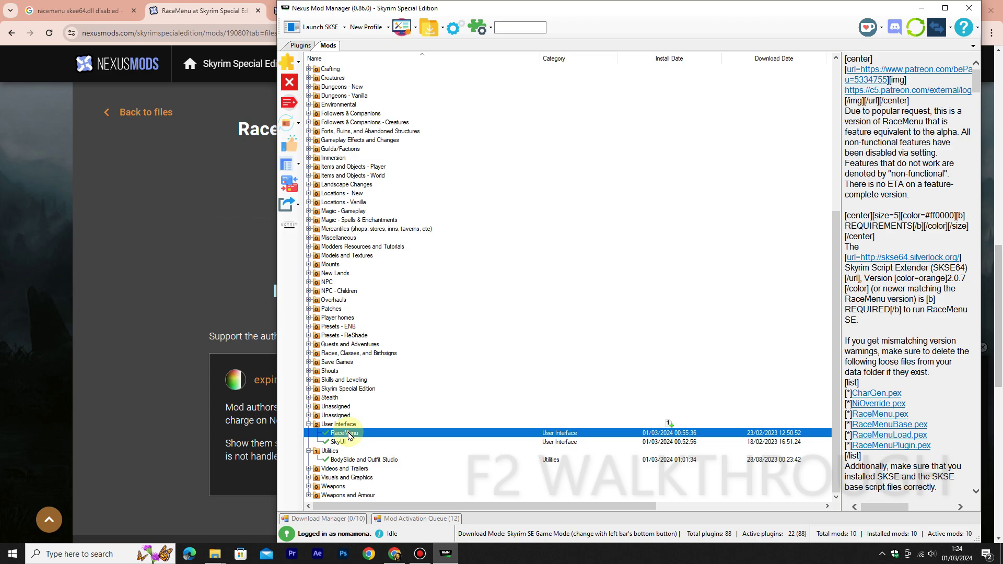
pyautogui.rightClick(349, 434)
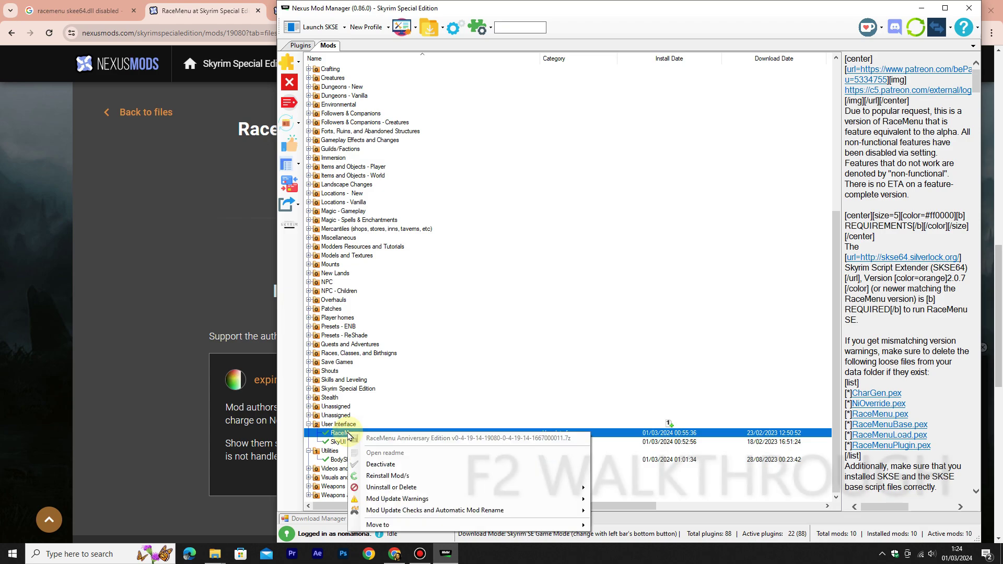
pyautogui.moveTo(413, 487)
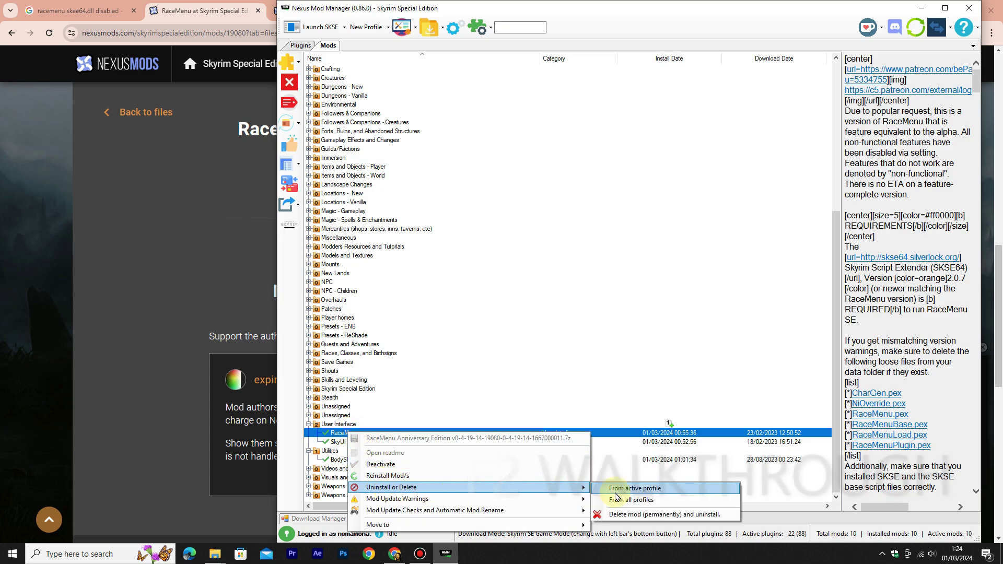
pyautogui.click(619, 516)
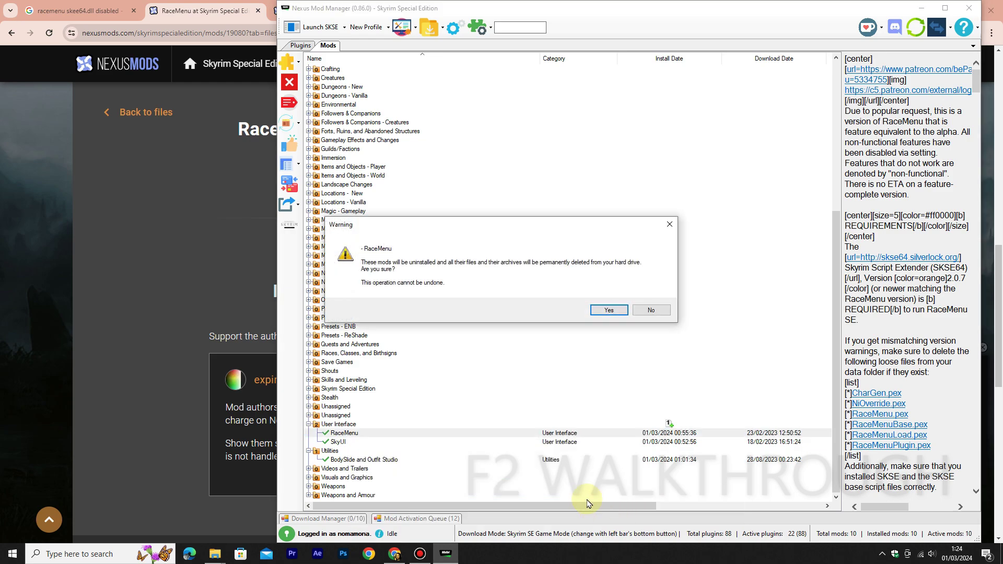
pyautogui.click(608, 312)
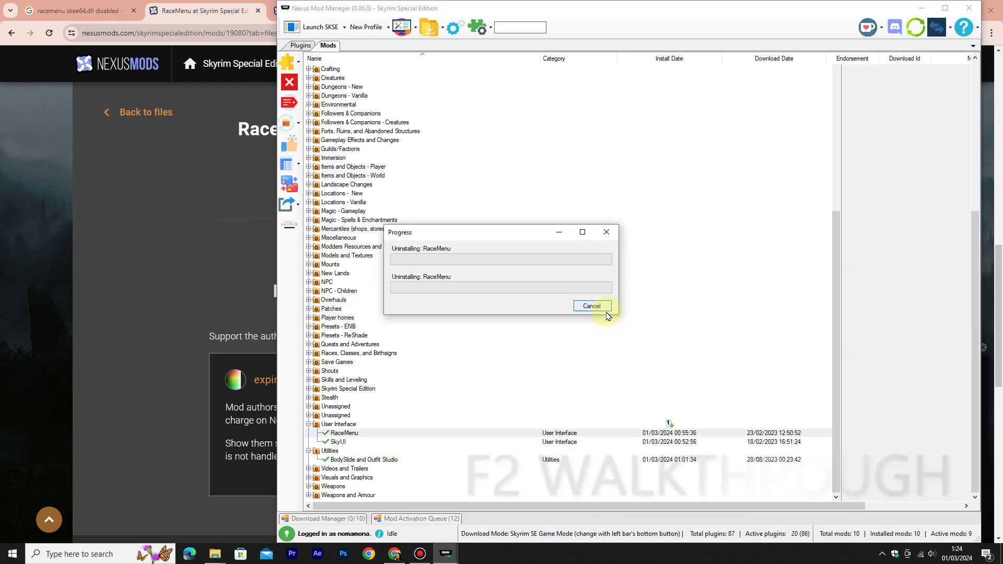
# Add the RaceMenu Anniversary Edition v0-4-19-16 archive from the Mods download folder to the mod list and activate it
pyautogui.click(299, 63)
pyautogui.click(334, 64)
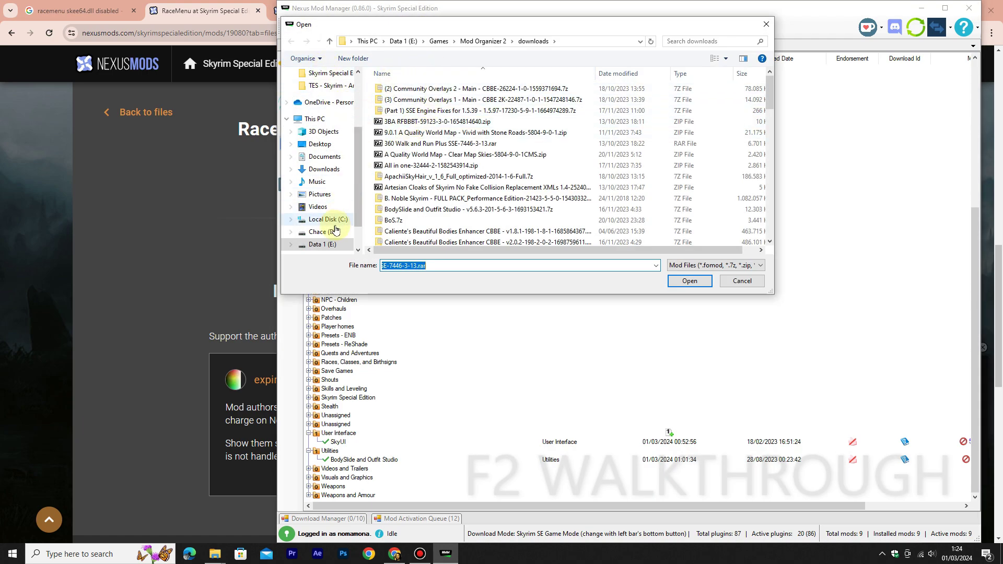
pyautogui.scroll(-1, 335, 230)
pyautogui.click(328, 245)
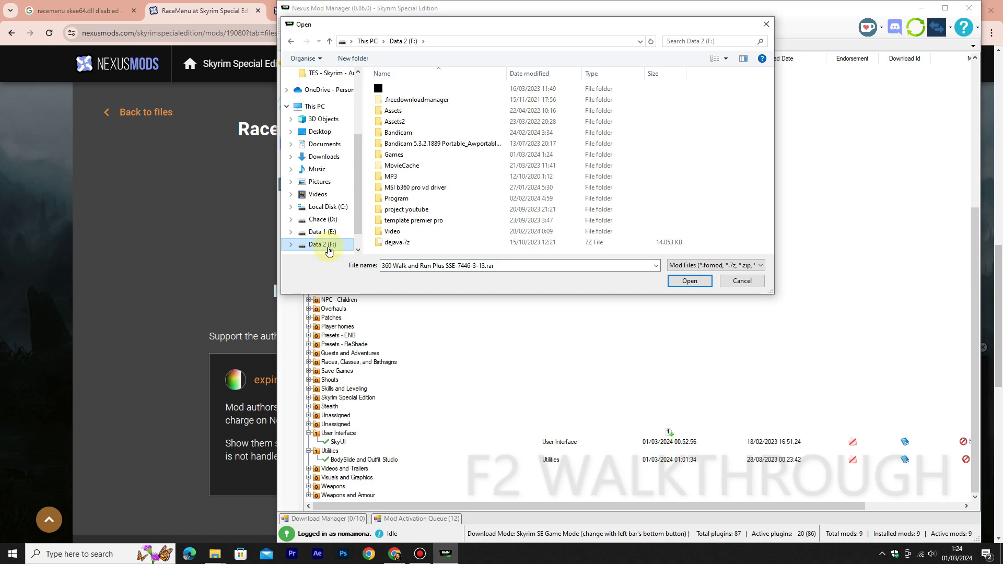
pyautogui.doubleClick(424, 155)
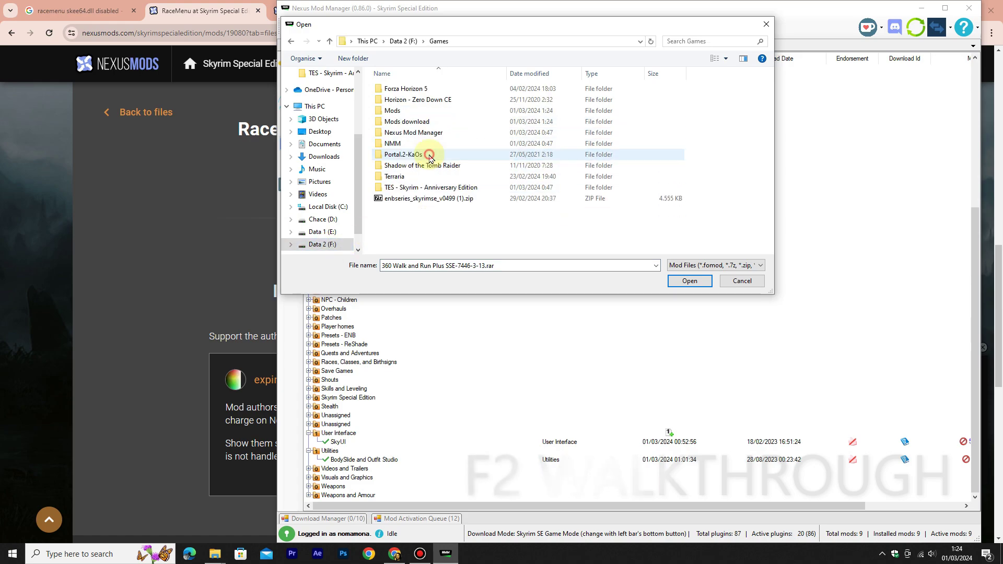
pyautogui.doubleClick(424, 121)
pyautogui.click(441, 90)
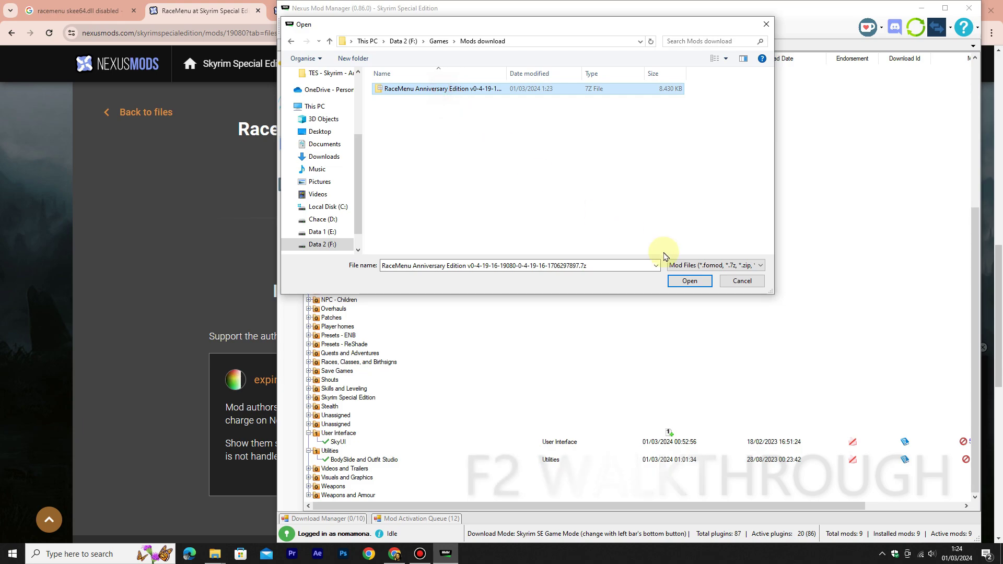
pyautogui.click(690, 281)
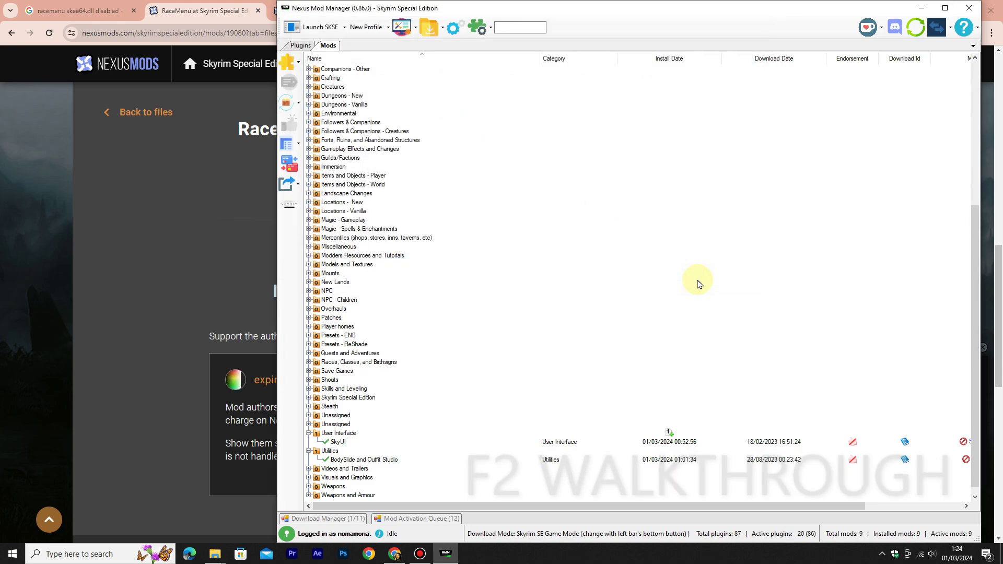
pyautogui.click(344, 444)
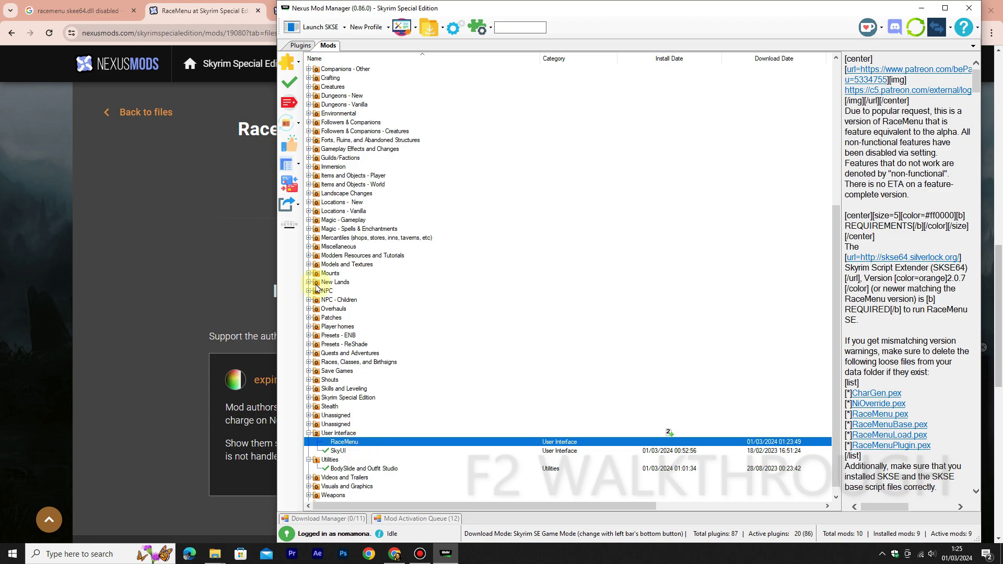
pyautogui.click(290, 84)
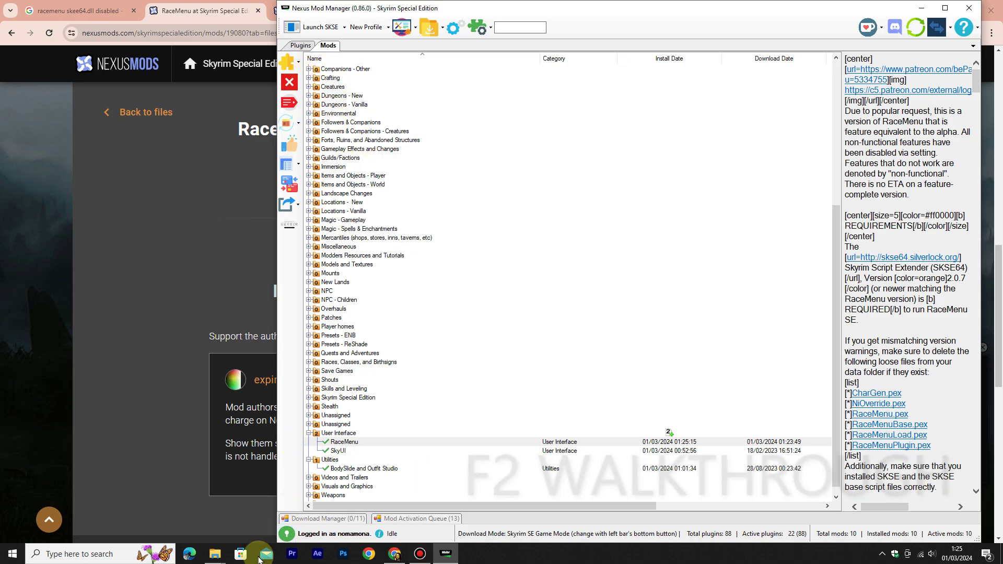
# Switch to the TES - Skyrim - Anniversary Edition folder in File Explorer and open its Data folder
pyautogui.moveTo(208, 561)
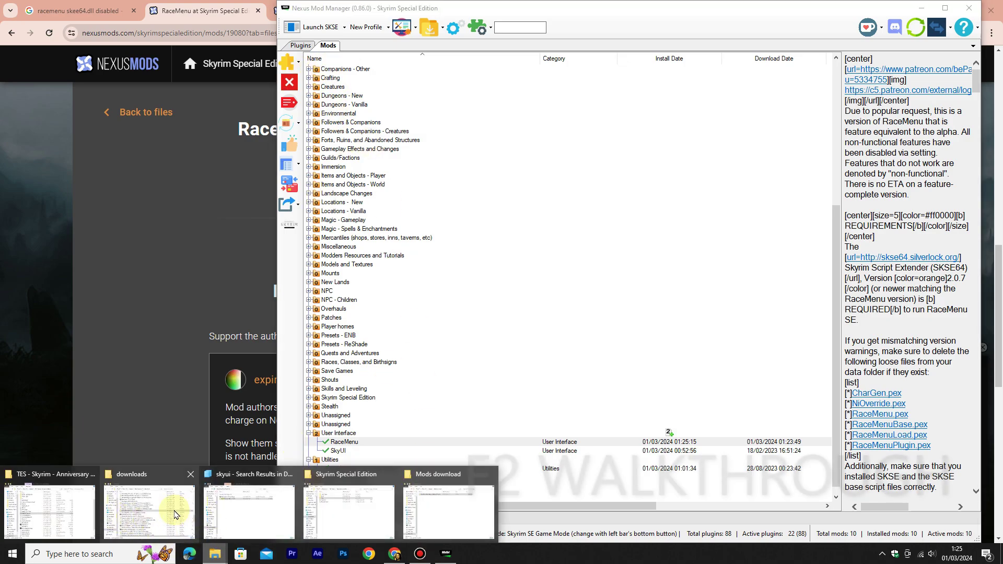
pyautogui.moveTo(120, 506)
pyautogui.moveTo(54, 502)
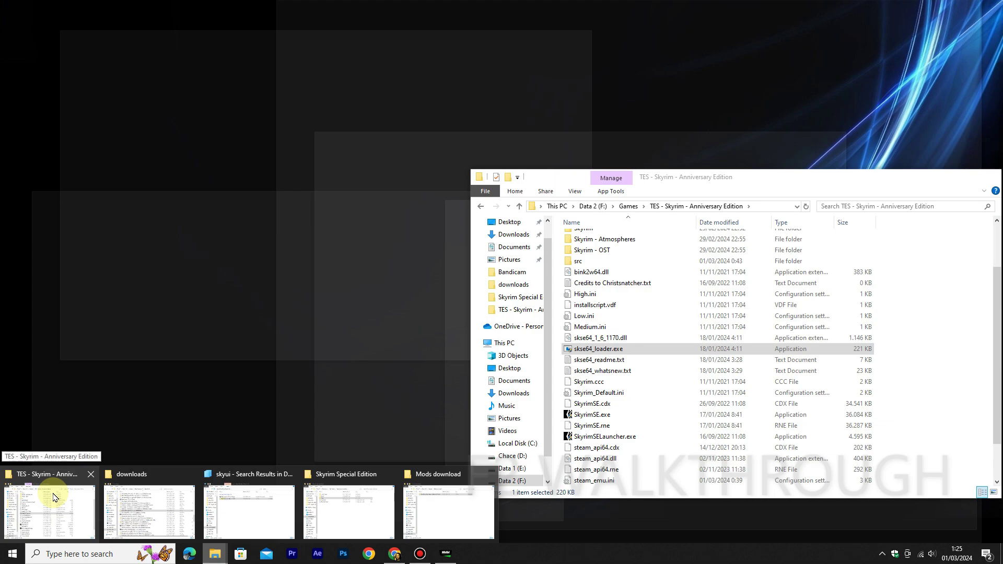
pyautogui.click(55, 496)
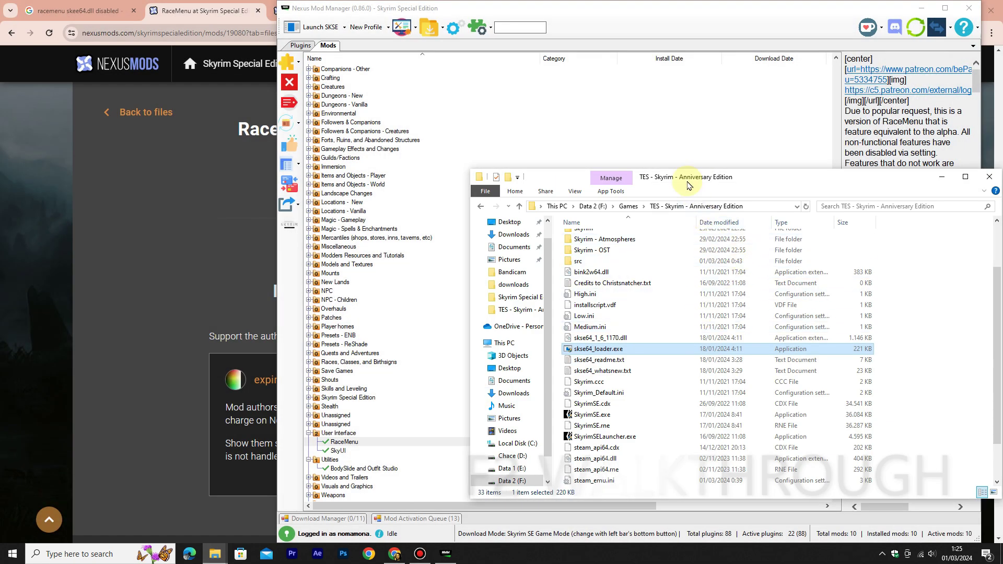
pyautogui.moveTo(683, 181); pyautogui.dragTo(639, 154)
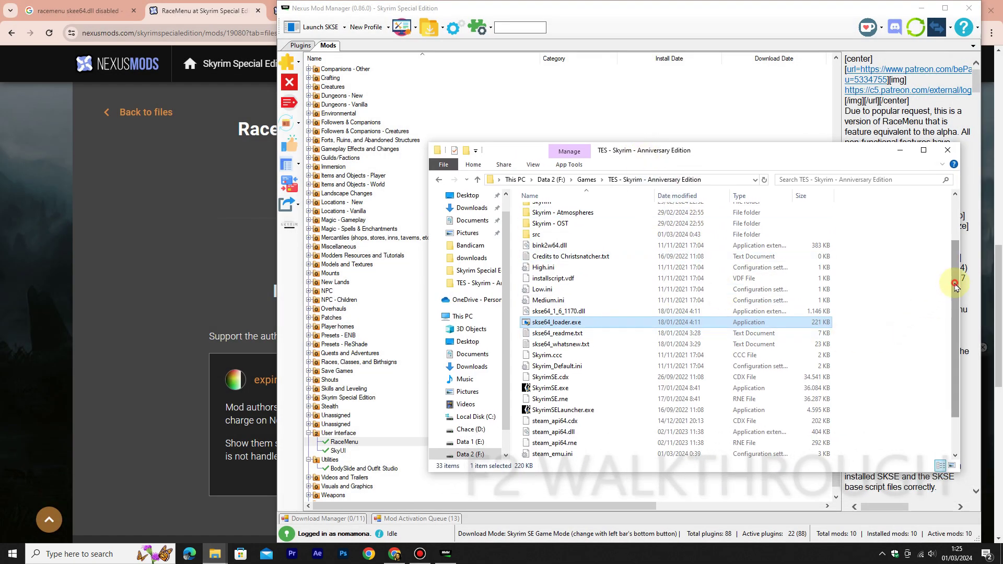
pyautogui.moveTo(956, 287); pyautogui.dragTo(957, 225)
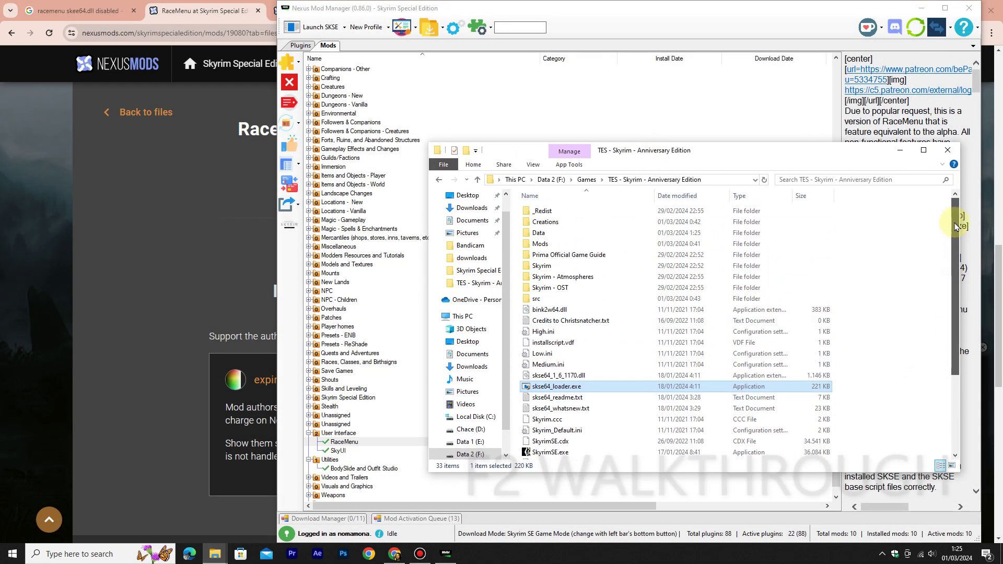
pyautogui.click(654, 236)
pyautogui.doubleClick(654, 238)
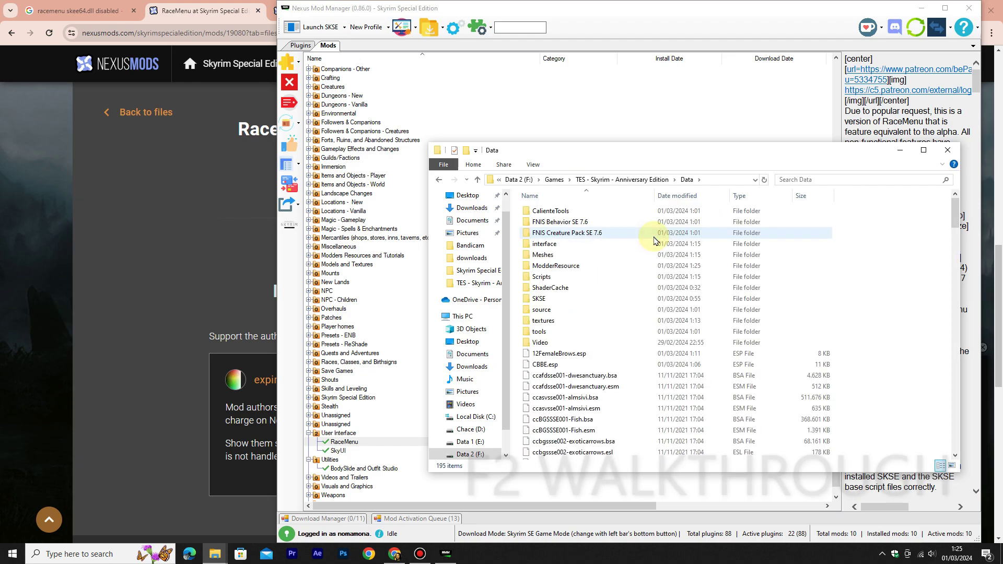
# Launch BodySlide x64.exe from the CalienteTools\BodySlide folder and move its window clear of the screen edge
pyautogui.doubleClick(650, 211)
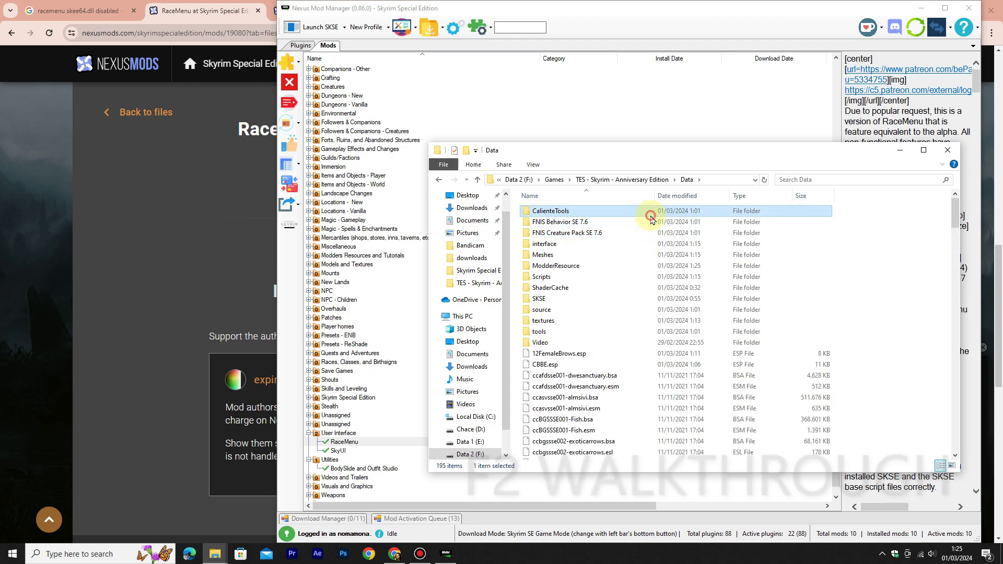
pyautogui.doubleClick(601, 211)
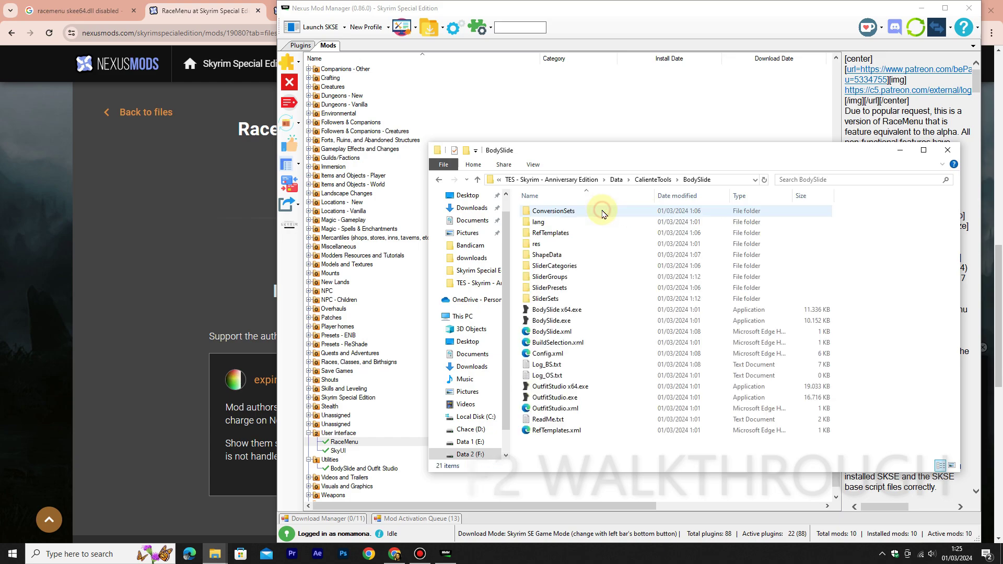
pyautogui.doubleClick(572, 310)
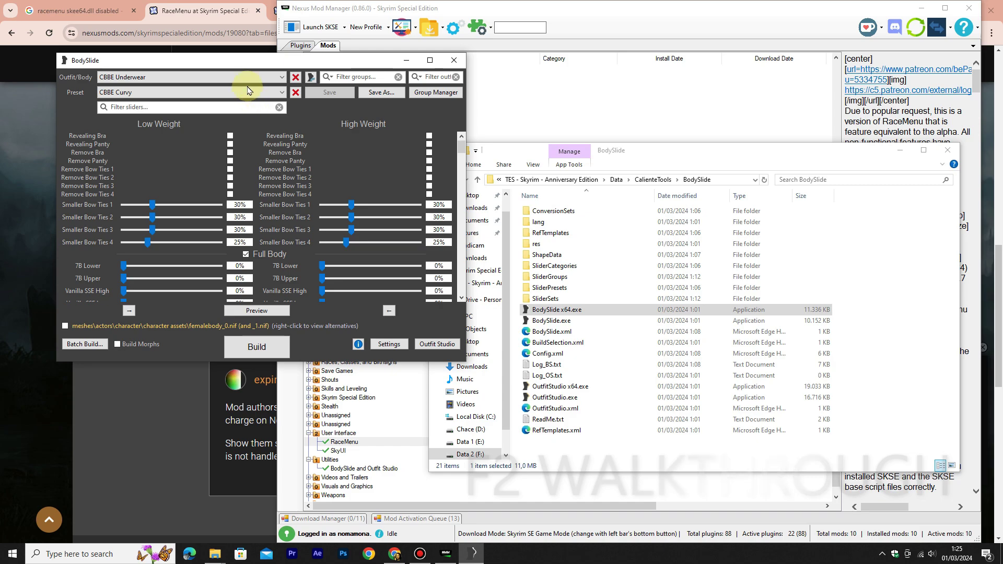
pyautogui.moveTo(248, 63); pyautogui.dragTo(359, 64)
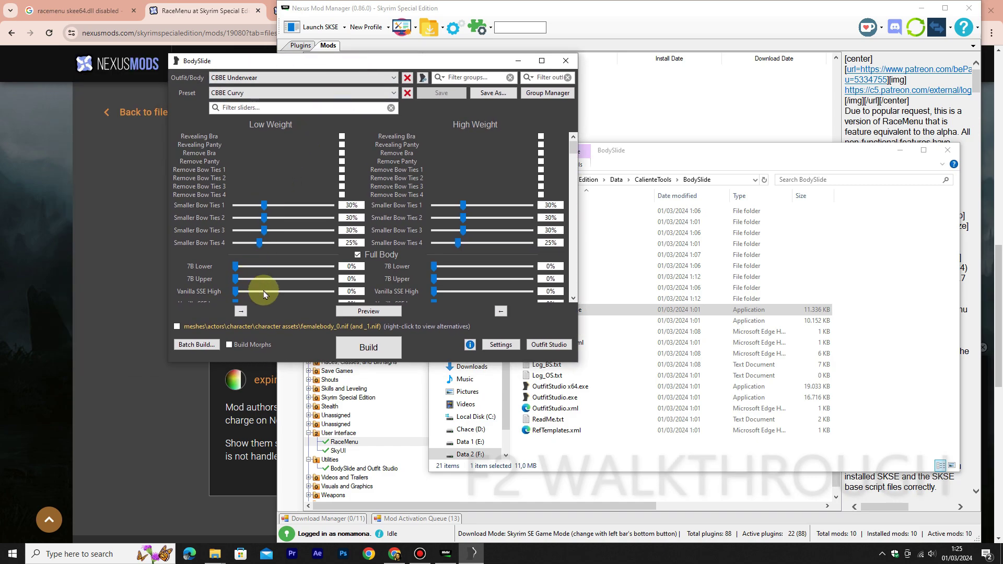
# Preview the CBBE Underwear outfit with the CBBE Curvy preset and arrange the preview and BodySlide windows side by side
pyautogui.click(360, 311)
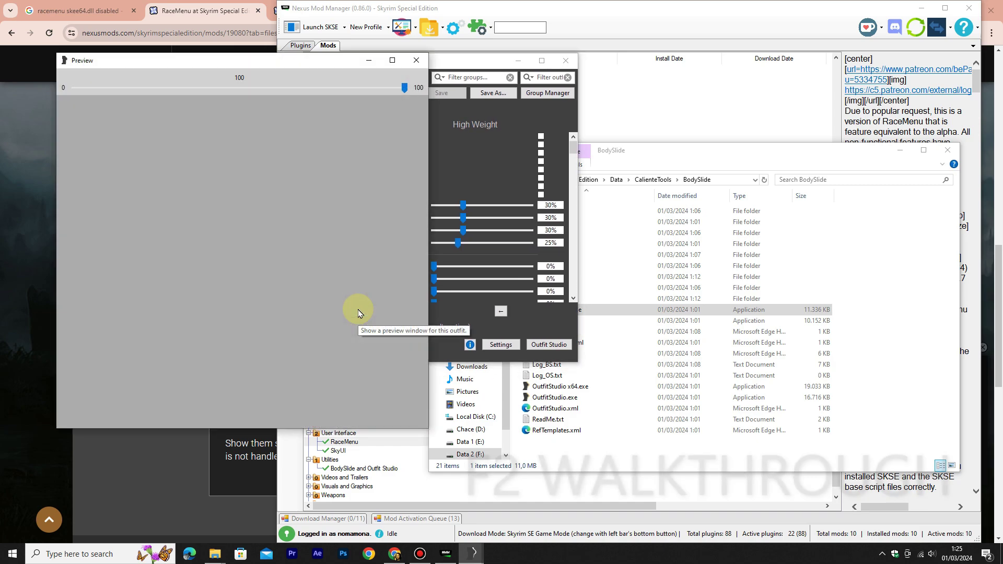
pyautogui.moveTo(329, 280); pyautogui.dragTo(182, 280)
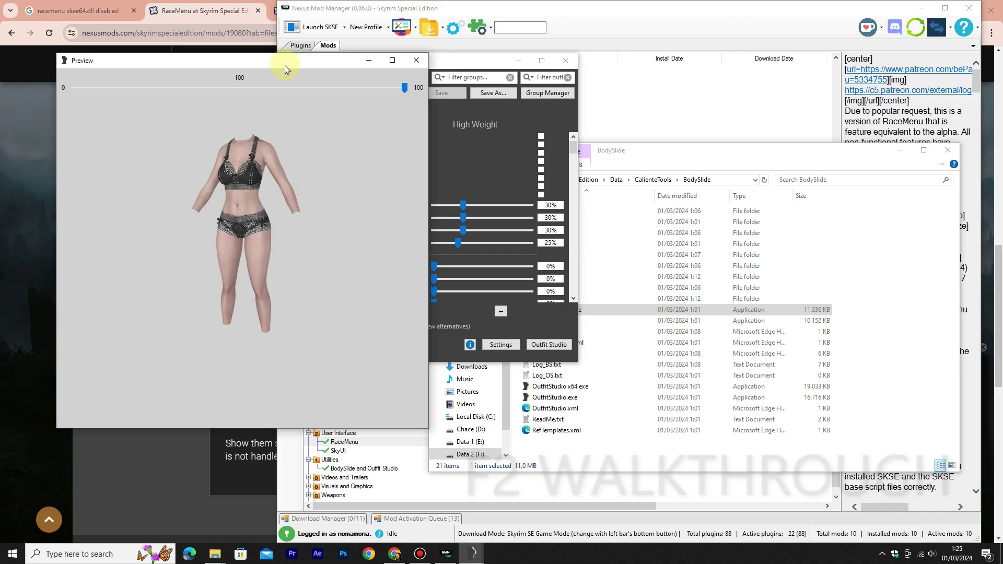
pyautogui.moveTo(285, 66); pyautogui.dragTo(226, 66)
pyautogui.moveTo(447, 55); pyautogui.dragTo(616, 79)
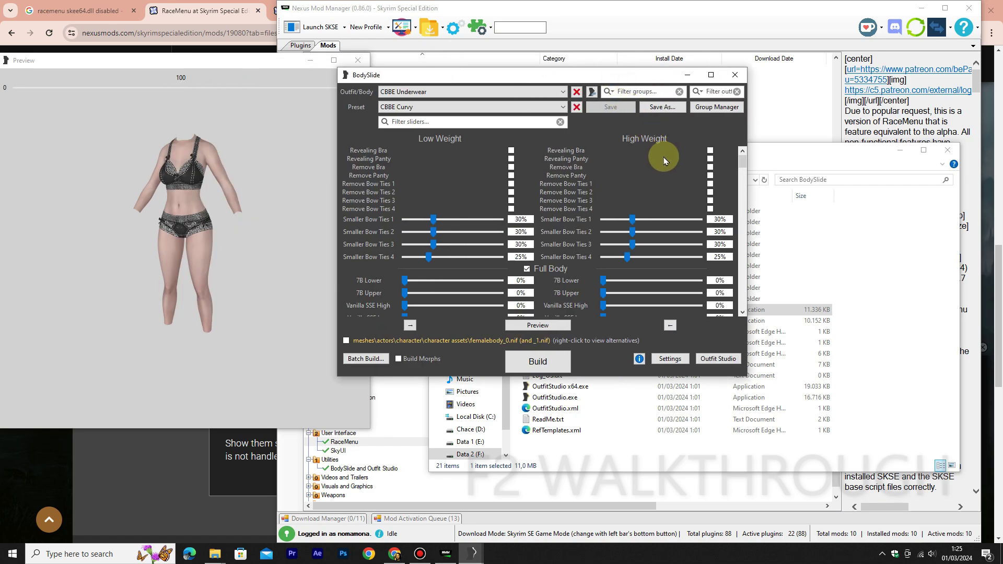
# Enable Revealing Bra for low and high weight, inspect the rotated body model, and close the preview
pyautogui.click(710, 151)
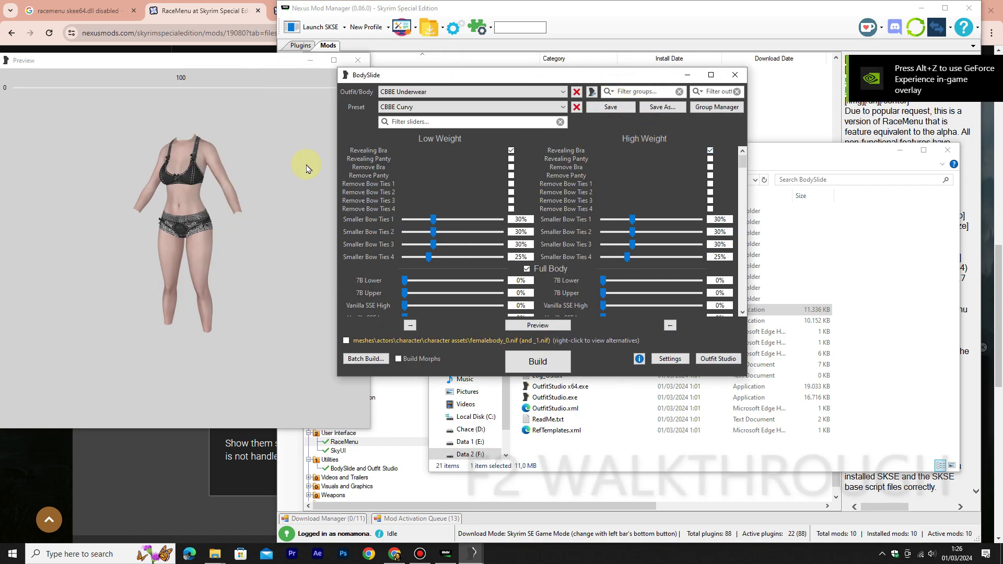
pyautogui.moveTo(233, 200)
pyautogui.mouseDown()
pyautogui.moveTo(258, 197)
pyautogui.moveTo(242, 213)
pyautogui.moveTo(247, 201)
pyautogui.mouseUp()
pyautogui.click(473, 83)
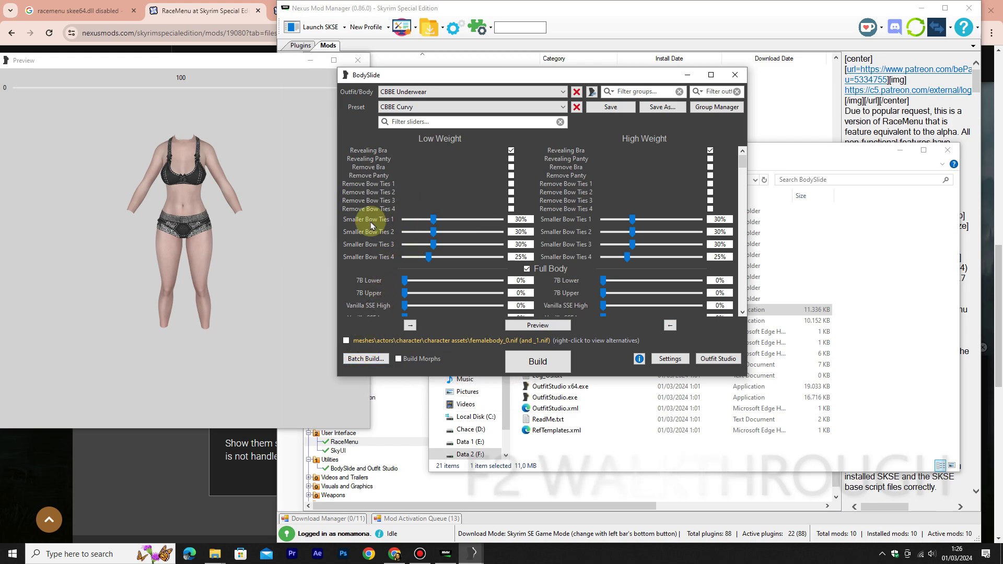
pyautogui.moveTo(246, 232); pyautogui.dragTo(196, 238)
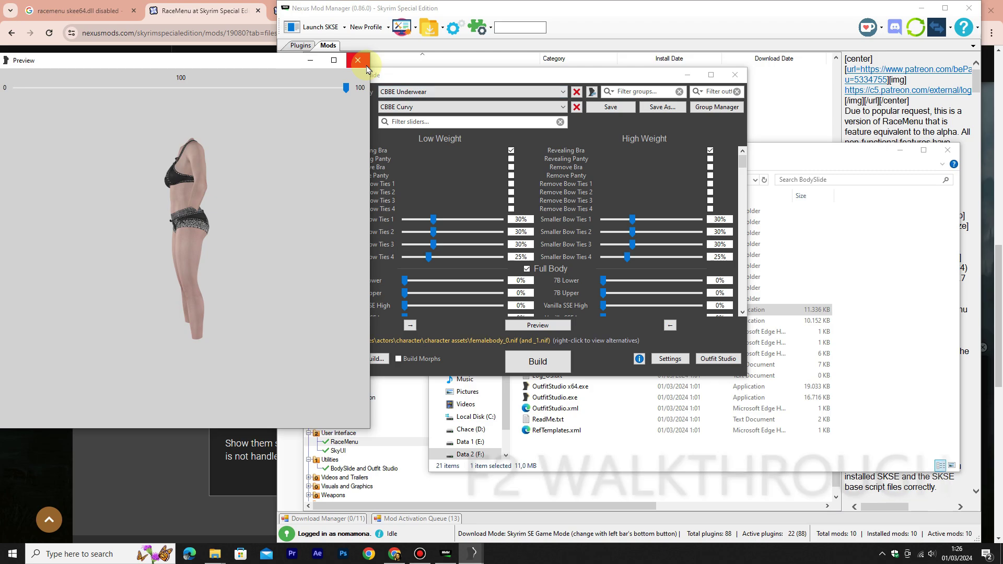
pyautogui.click(358, 60)
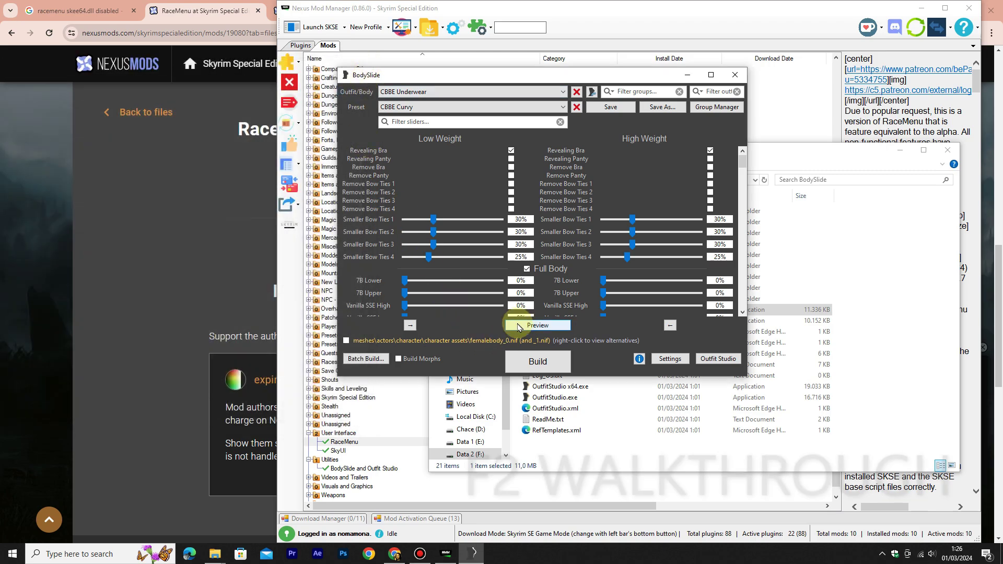
# Start a batch build with the femalebody output and Build Morphs enabled, adding CBBE Underwear Physics to the selected slider sets
pyautogui.click(346, 340)
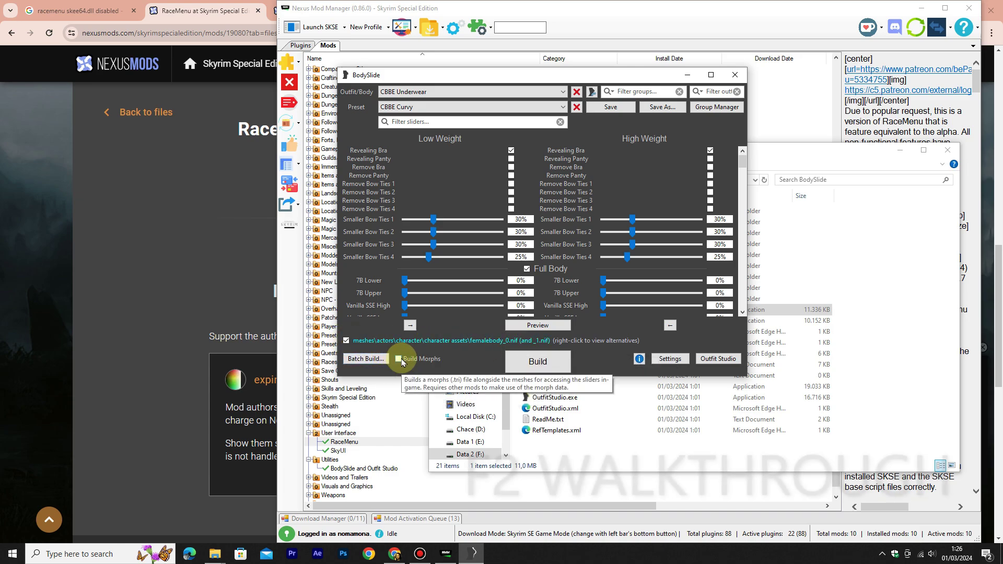
pyautogui.click(362, 358)
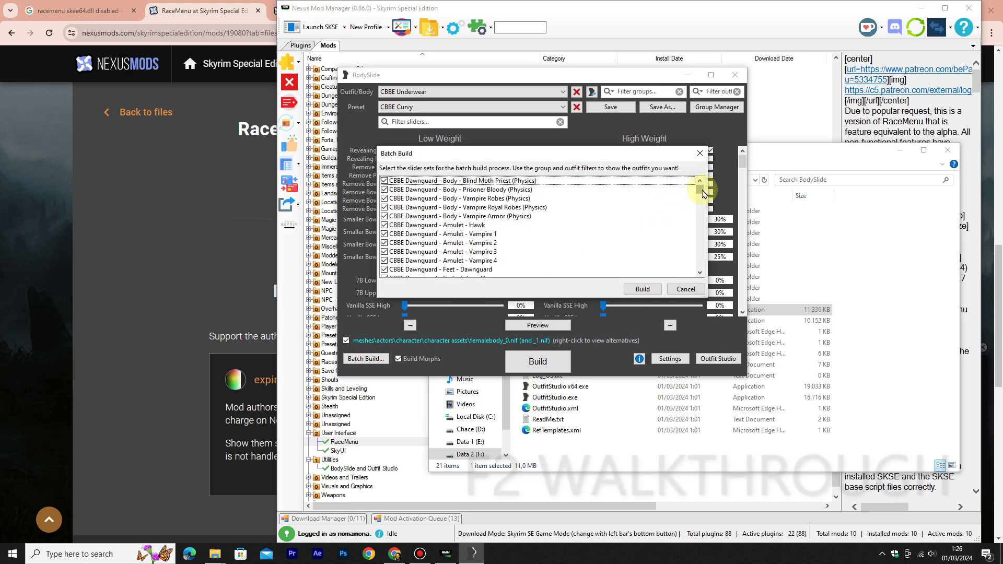
pyautogui.moveTo(703, 194); pyautogui.dragTo(709, 261)
pyautogui.scroll(-1, 601, 259)
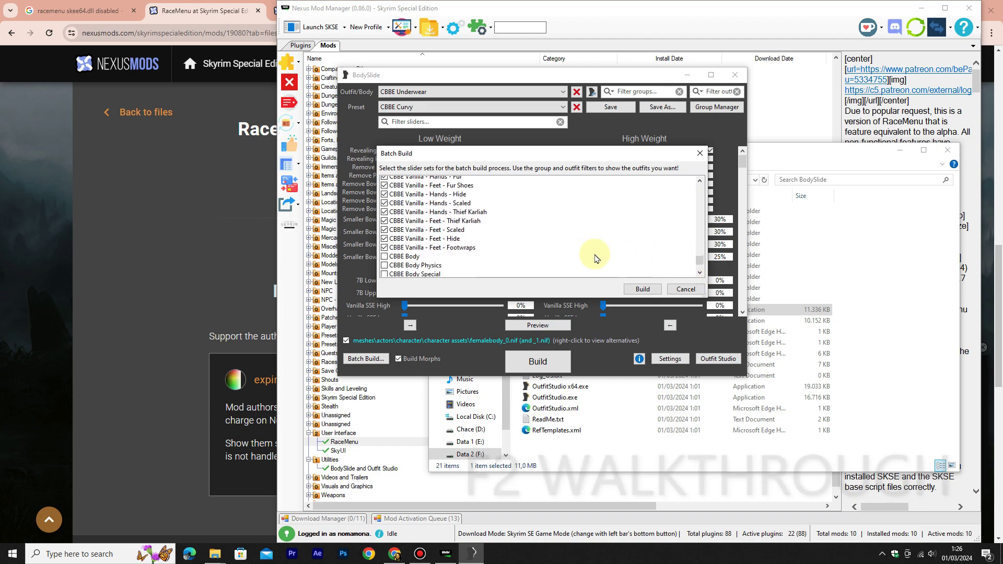
pyautogui.scroll(-2, 456, 257)
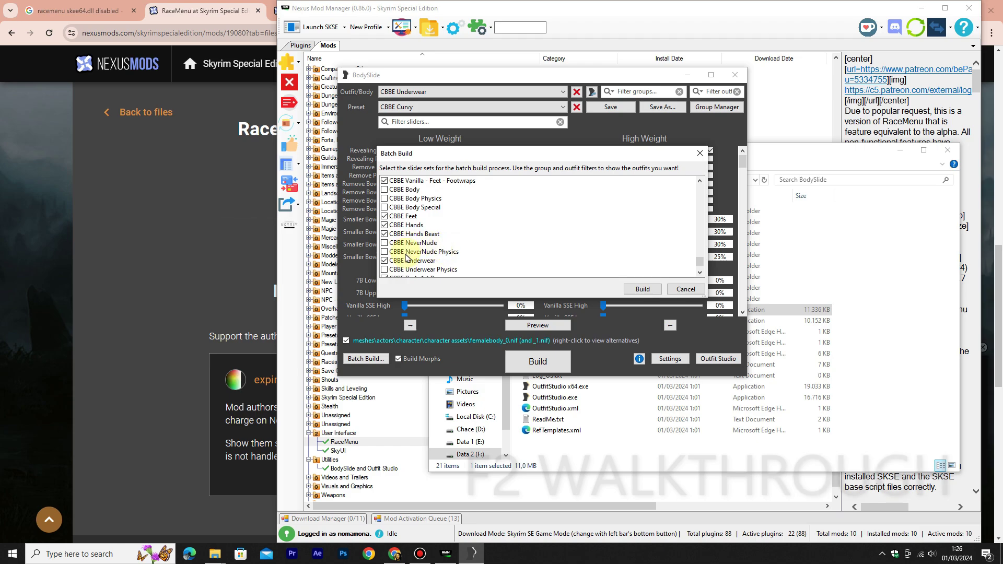
pyautogui.scroll(-1, 408, 257)
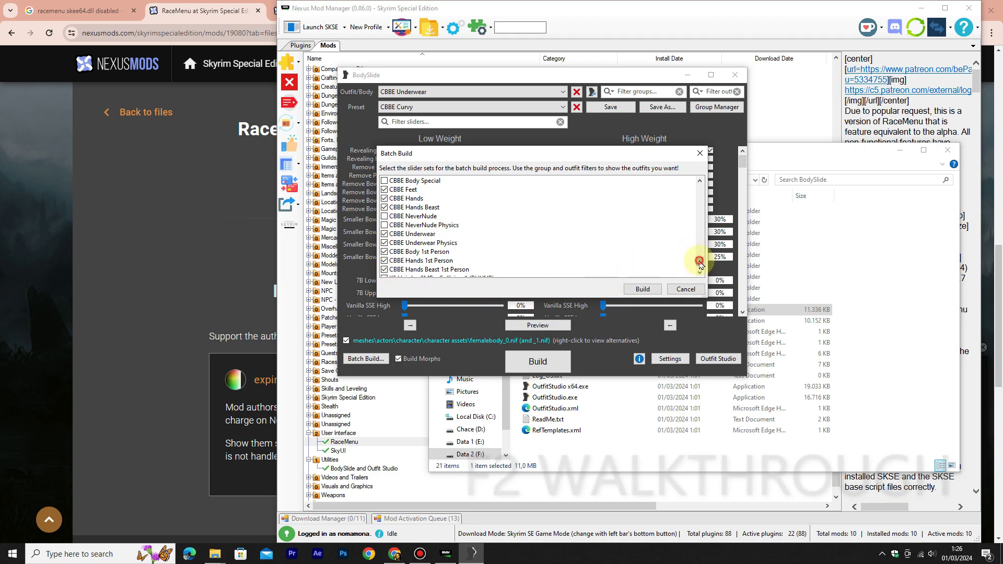
pyautogui.moveTo(700, 264); pyautogui.dragTo(703, 256)
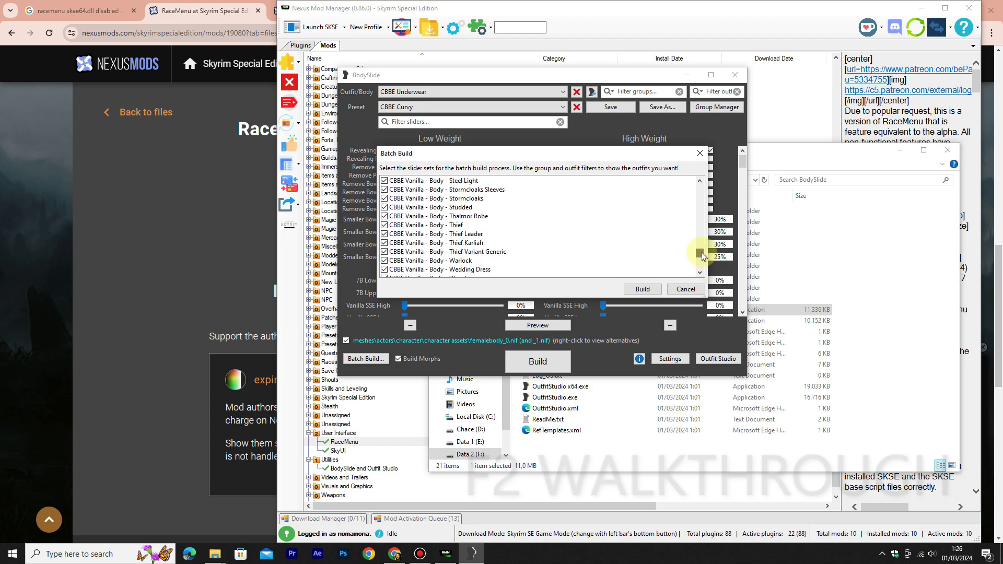
pyautogui.click(635, 290)
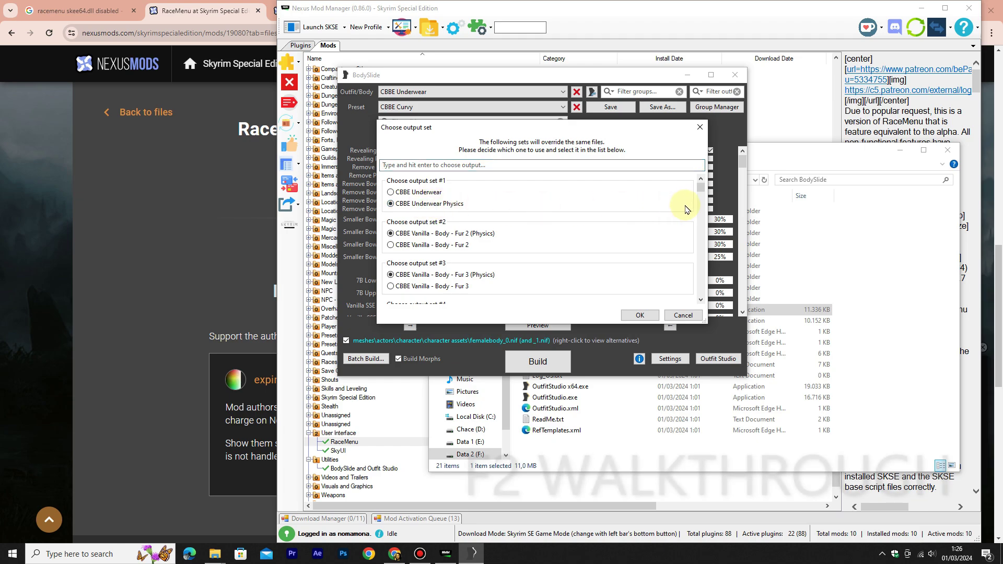
# Choose the CBBE variant for KS Hairdos SMP Collision 1 to 4, complete the batch build, and close BodySlide
pyautogui.moveTo(702, 193); pyautogui.dragTo(724, 302)
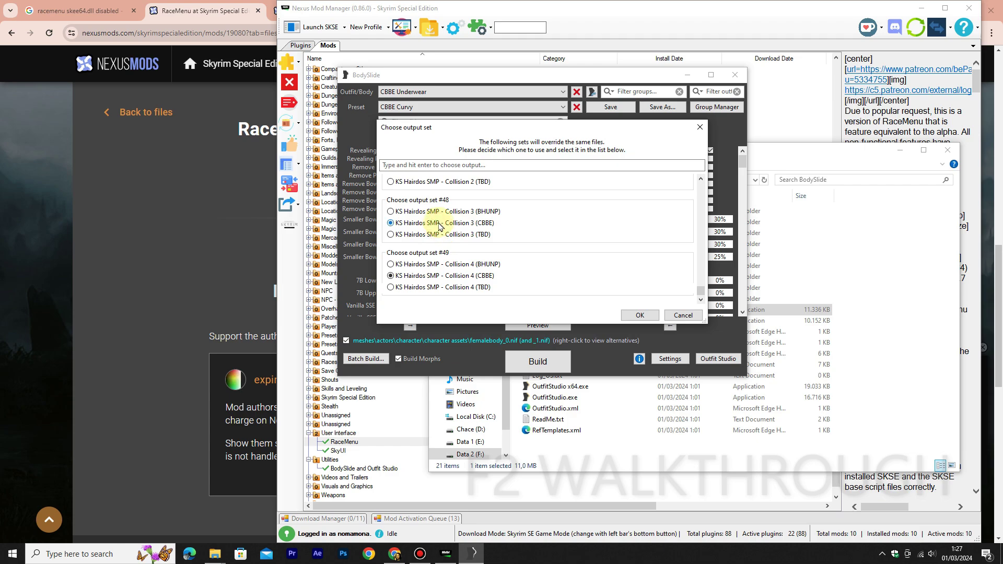
pyautogui.scroll(1, 448, 227)
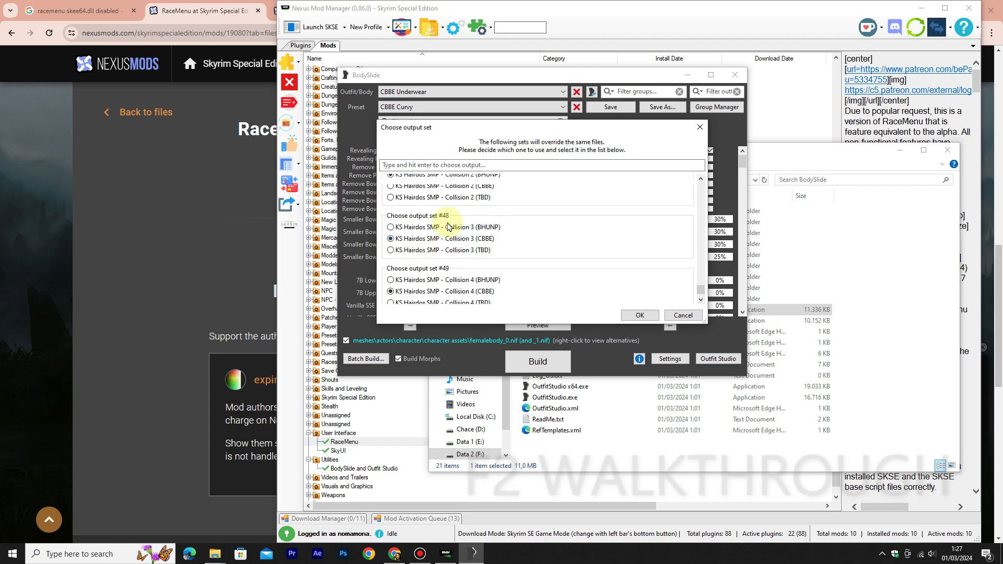
pyautogui.scroll(1, 567, 239)
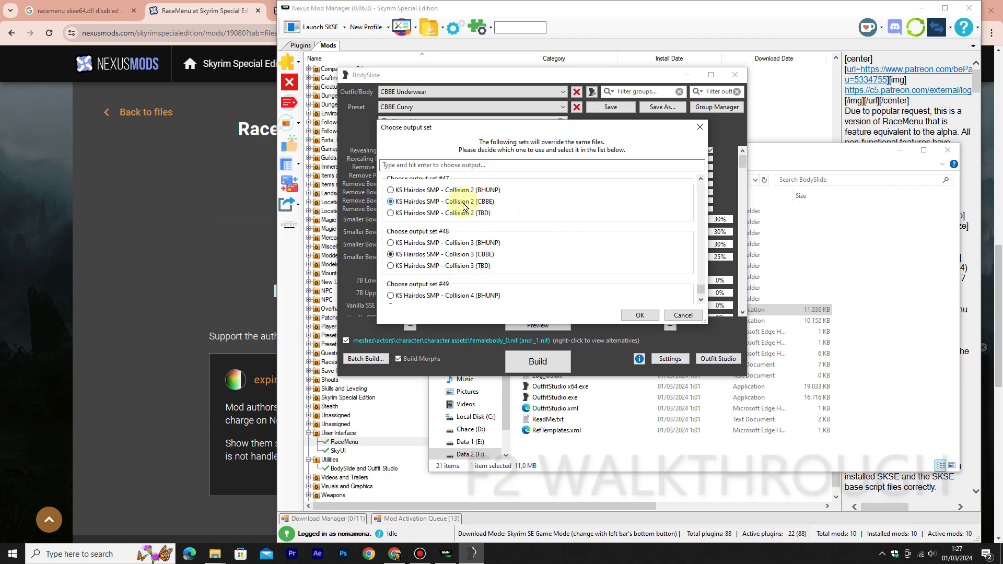
pyautogui.scroll(3, 463, 206)
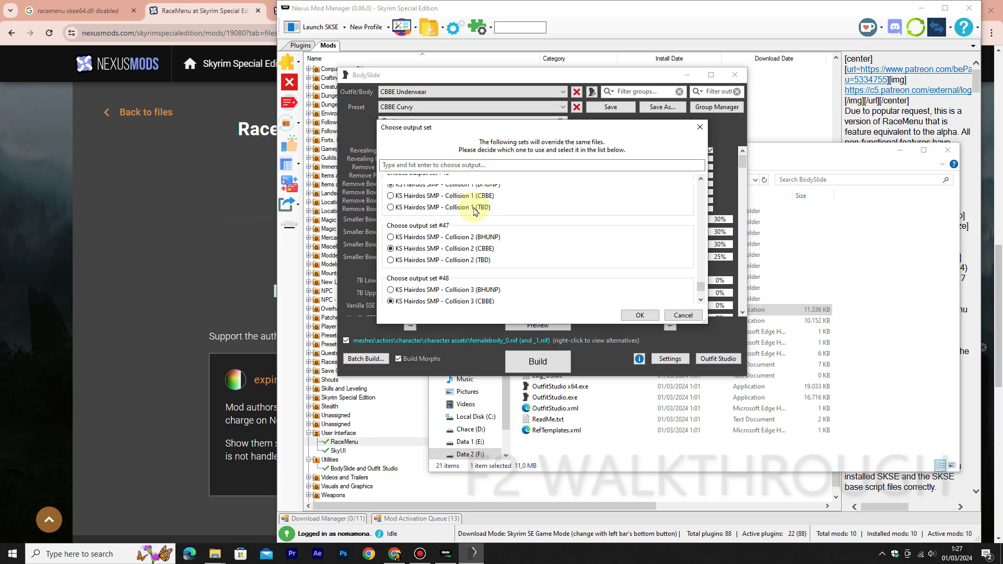
pyautogui.scroll(3, 470, 211)
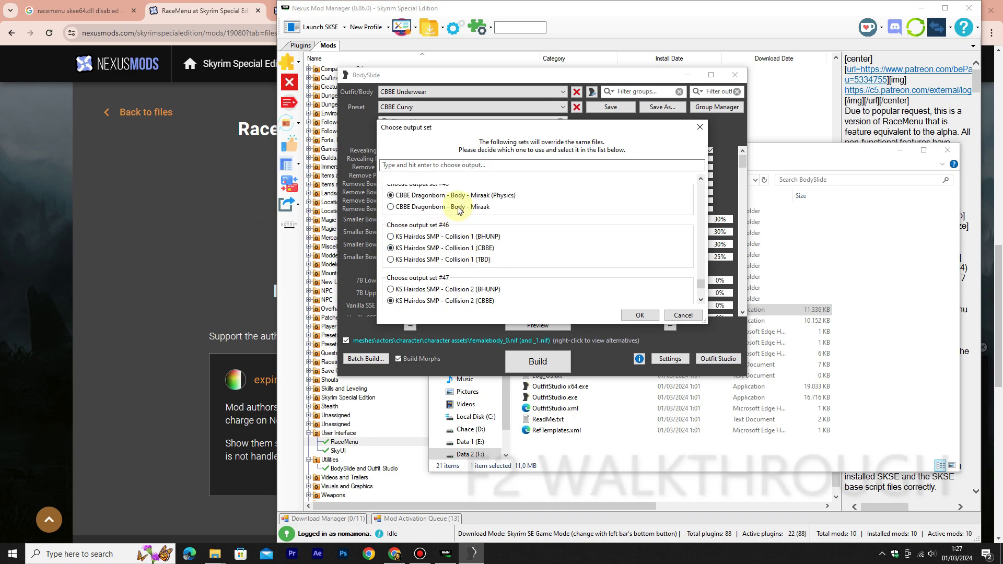
pyautogui.scroll(1, 460, 211)
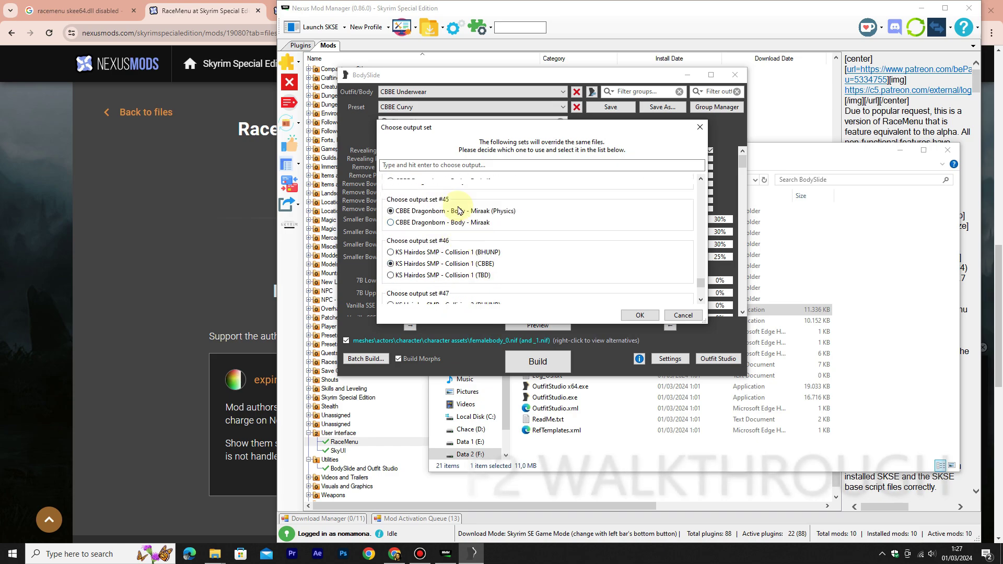
pyautogui.scroll(-9, 459, 210)
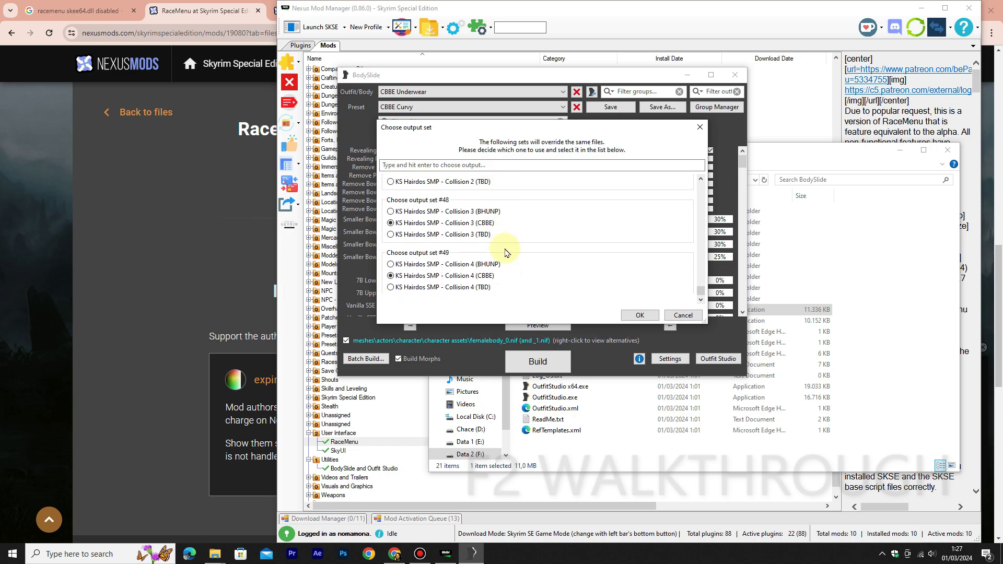
pyautogui.click(641, 316)
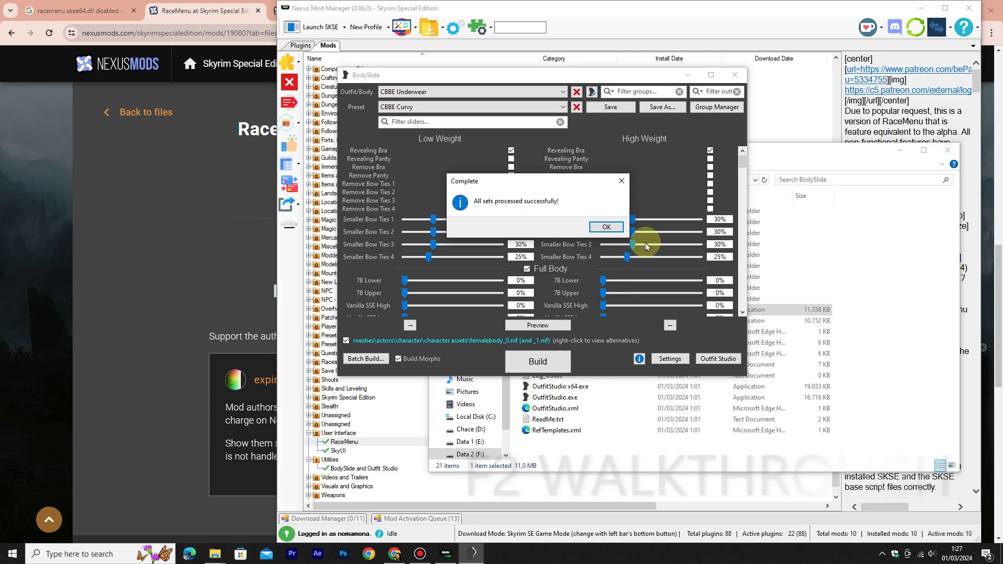
pyautogui.click(606, 227)
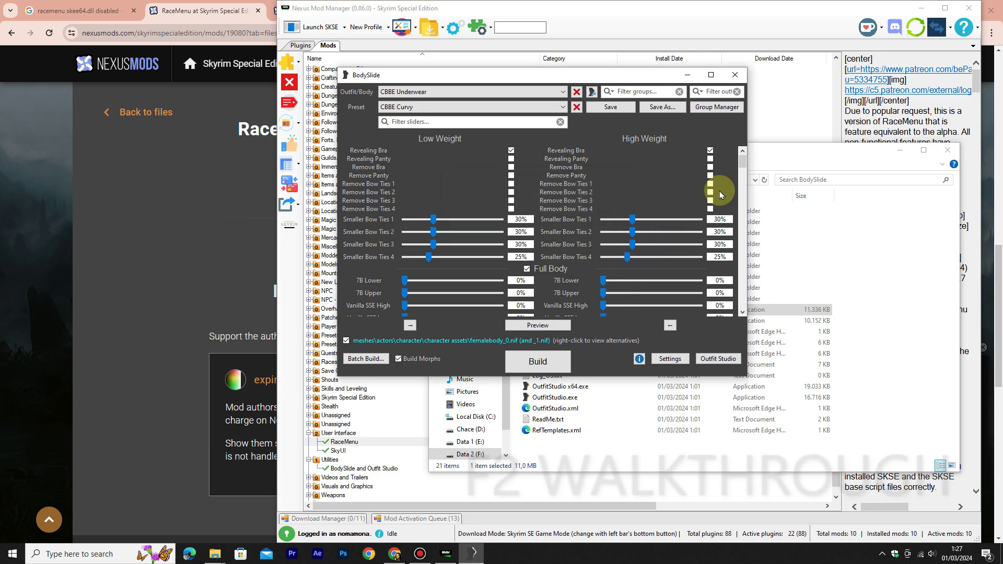
pyautogui.click(736, 76)
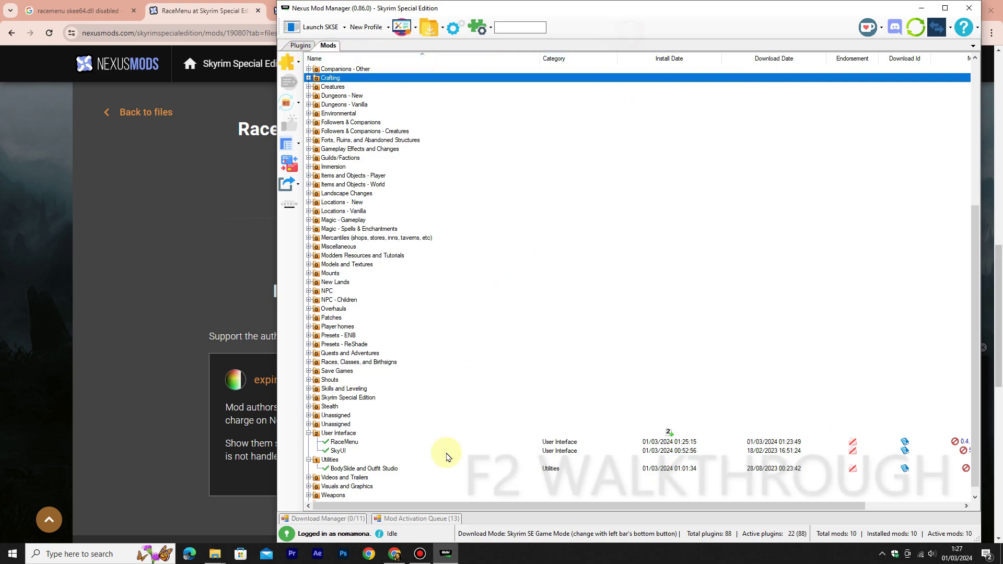
# Switch to File Explorer and launch GenerateFNISforUsers.exe from the Data\tools\GenerateFNIS_for_Users folder
pyautogui.moveTo(222, 559)
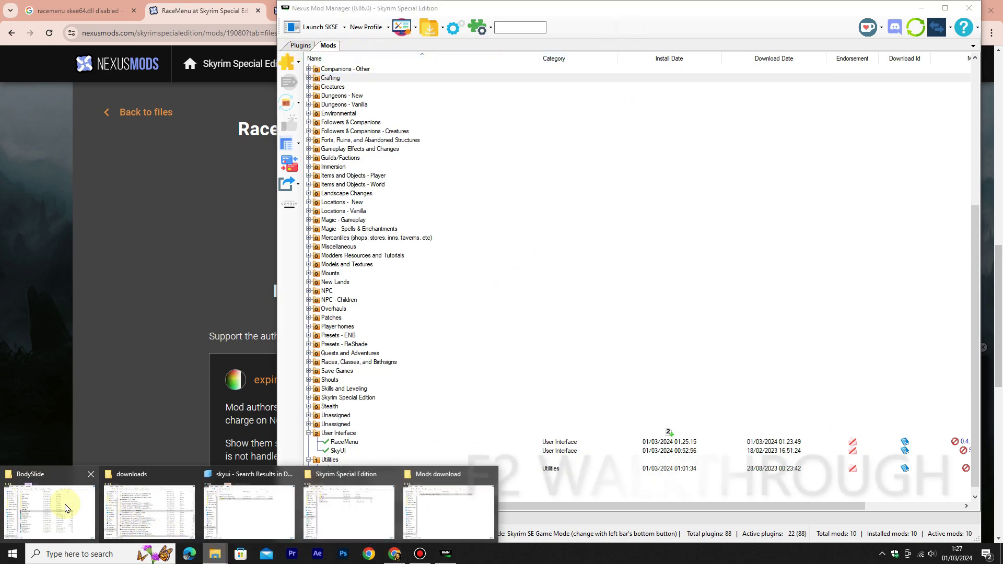
pyautogui.moveTo(123, 506)
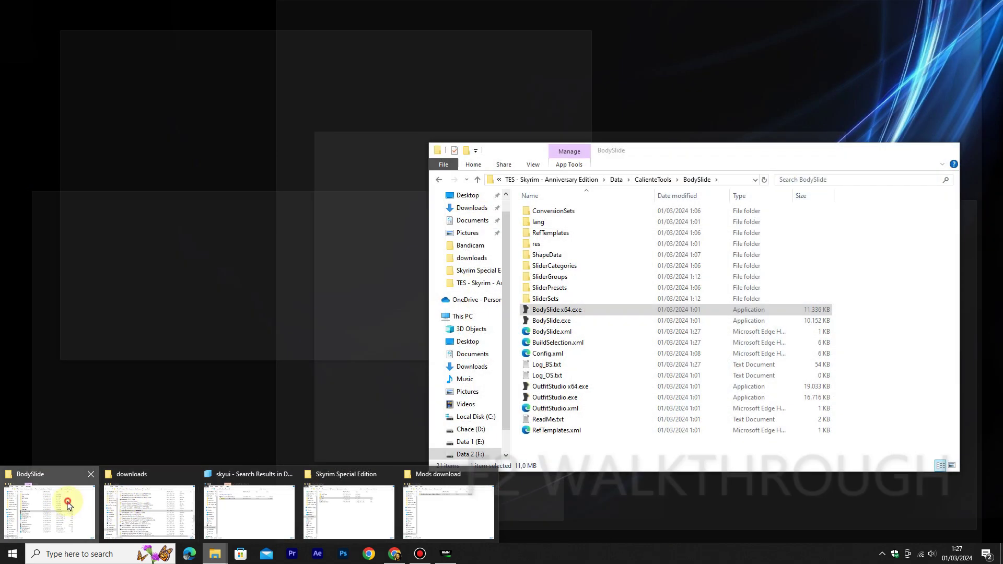
pyautogui.click(67, 504)
pyautogui.click(478, 181)
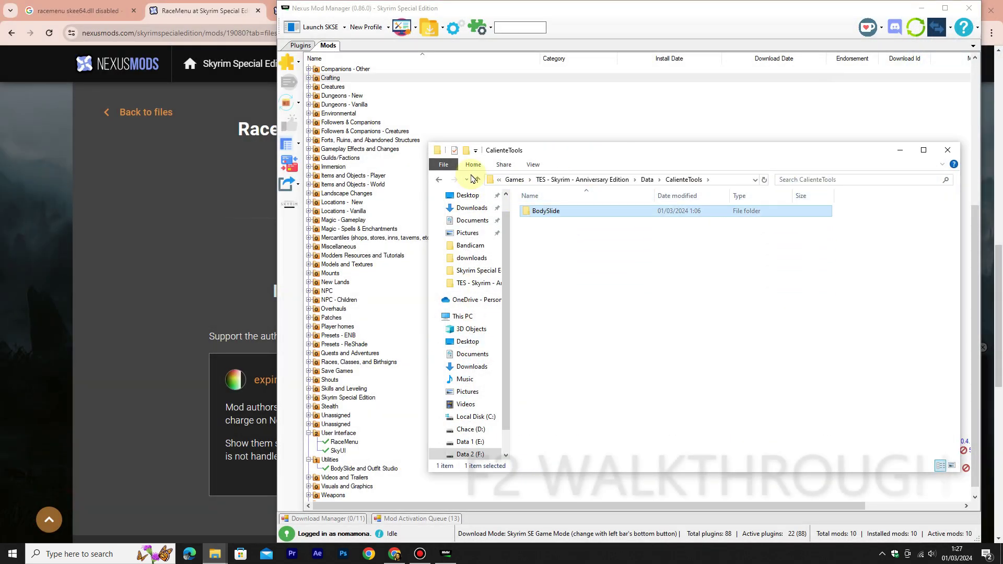
pyautogui.click(478, 180)
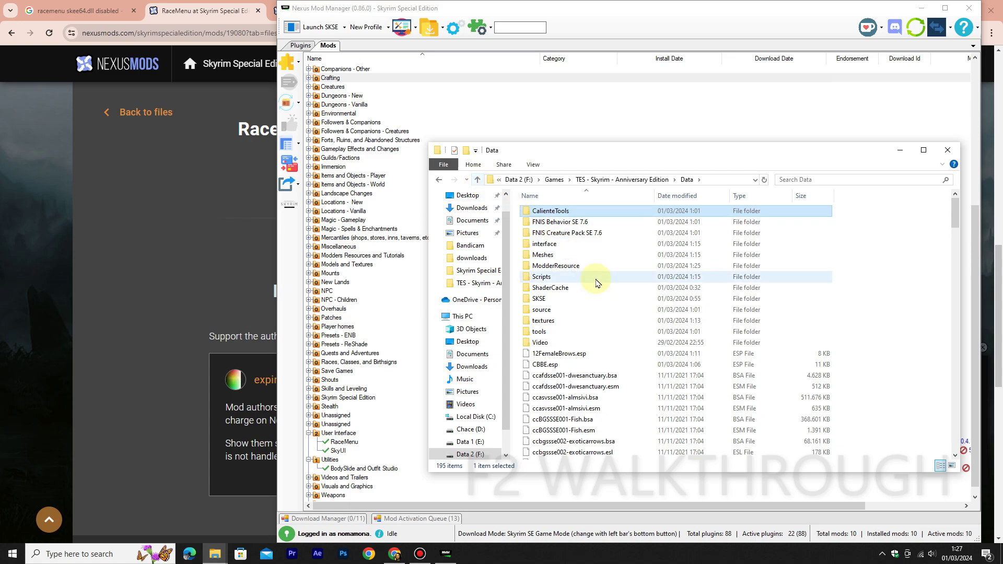
pyautogui.doubleClick(586, 337)
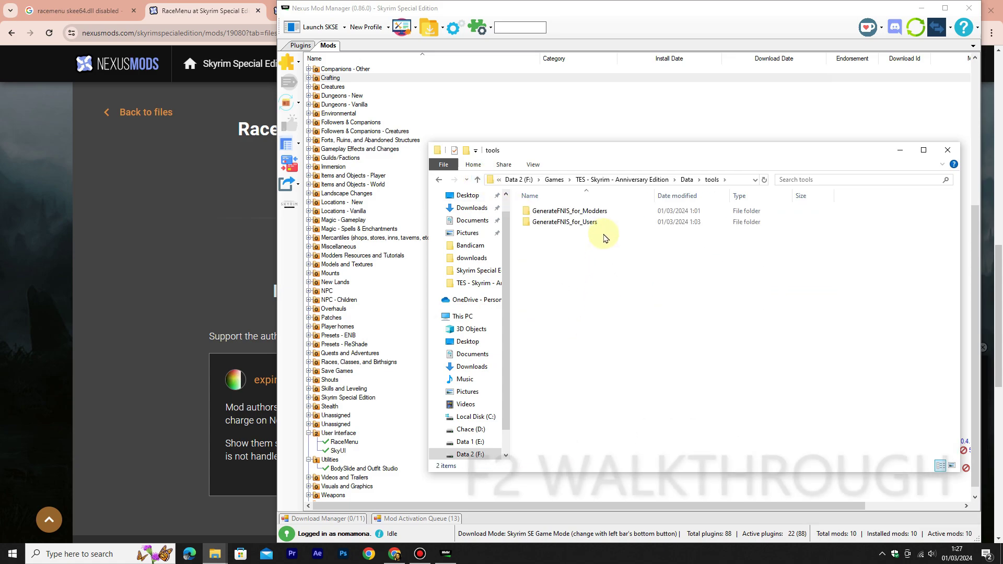
pyautogui.doubleClick(598, 223)
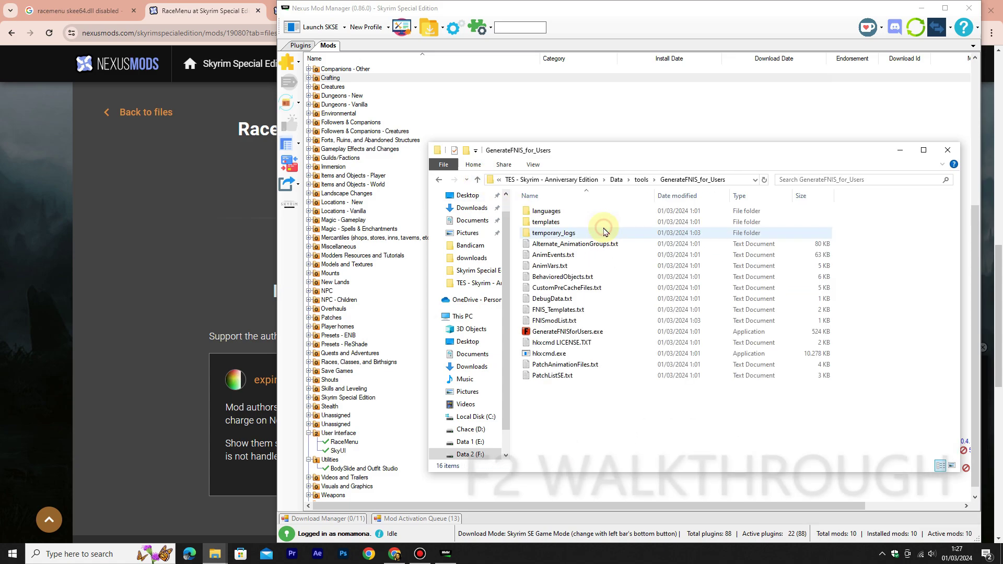
pyautogui.doubleClick(597, 332)
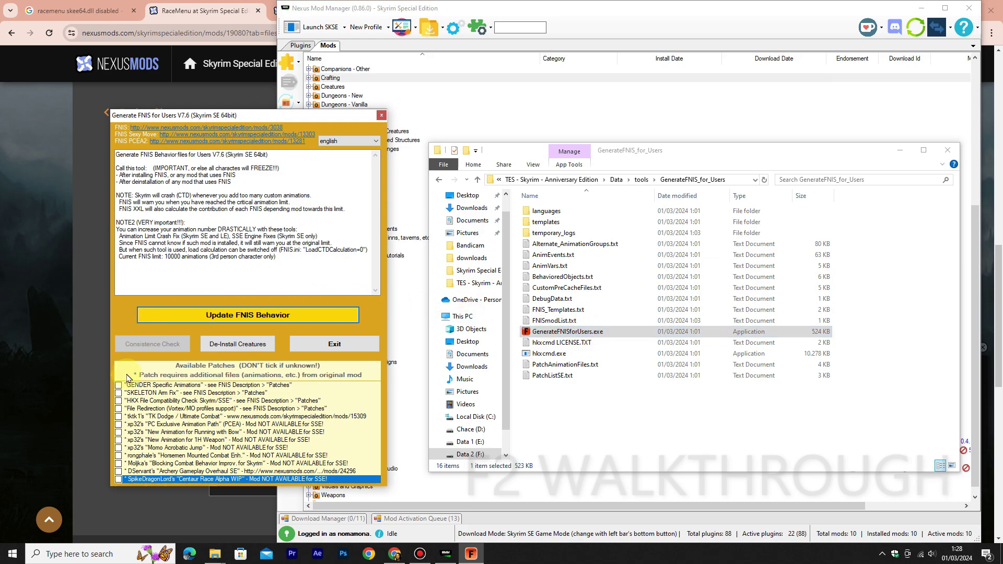
# Enable the GENDER Specific Animations and SKELETON Arm Fix patches, update the FNIS behavior, and close the generator
pyautogui.click(119, 385)
pyautogui.click(118, 393)
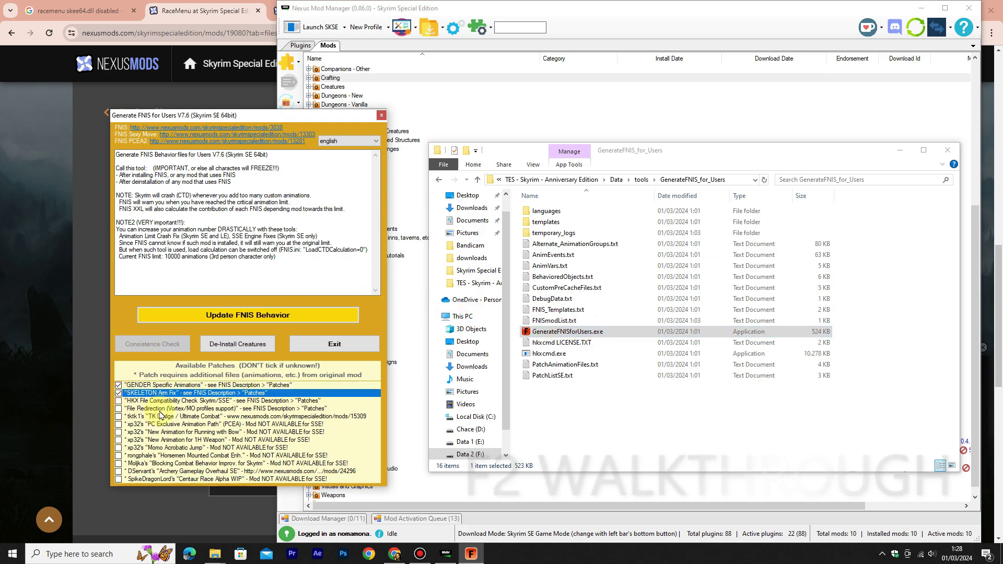
pyautogui.click(267, 318)
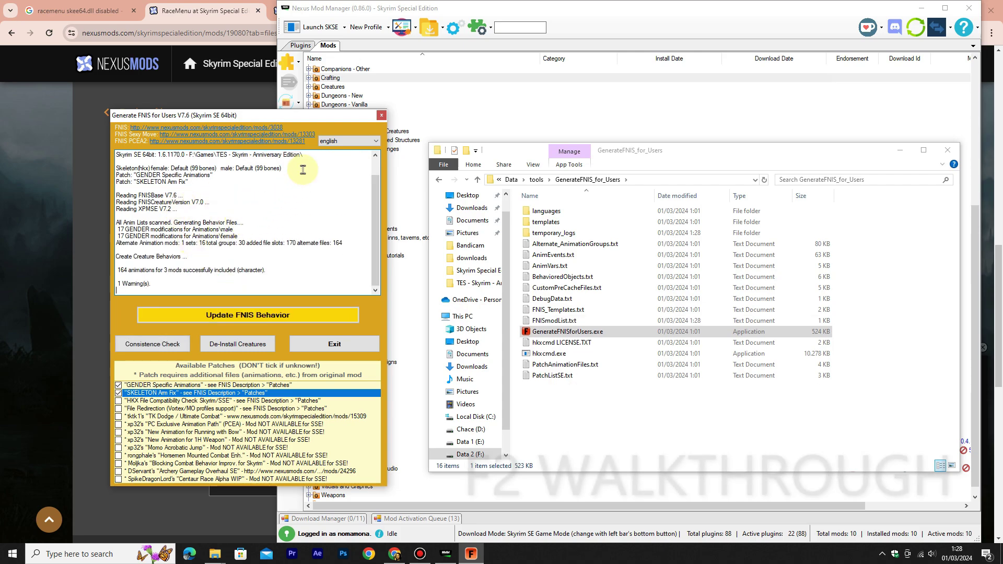
pyautogui.click(383, 115)
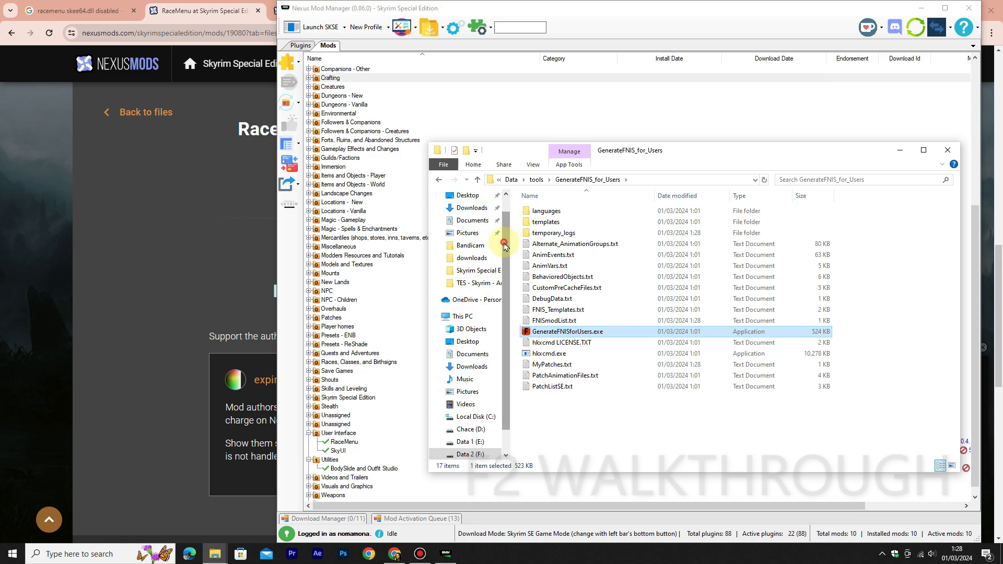
# Go up to the TES - Skyrim - Anniversary Edition folder and launch the game with skse64_loader.exe
pyautogui.scroll(1, 509, 243)
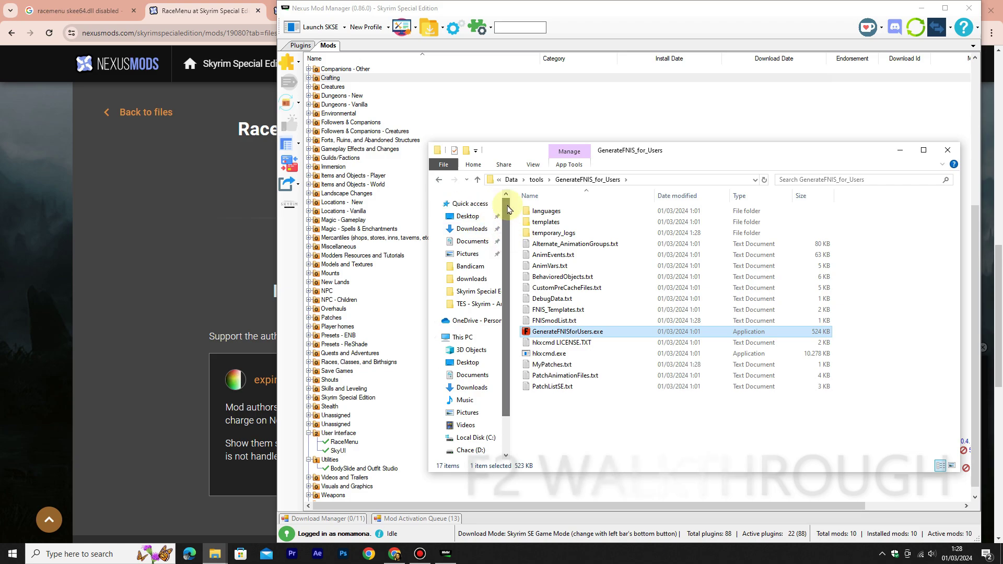
pyautogui.click(517, 181)
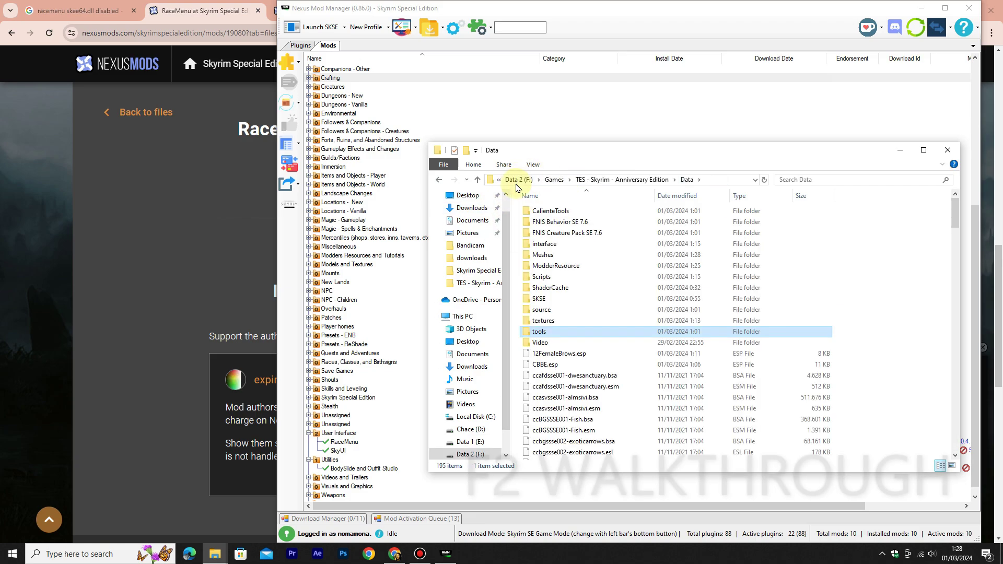
pyautogui.click(614, 180)
pyautogui.scroll(-1, 853, 319)
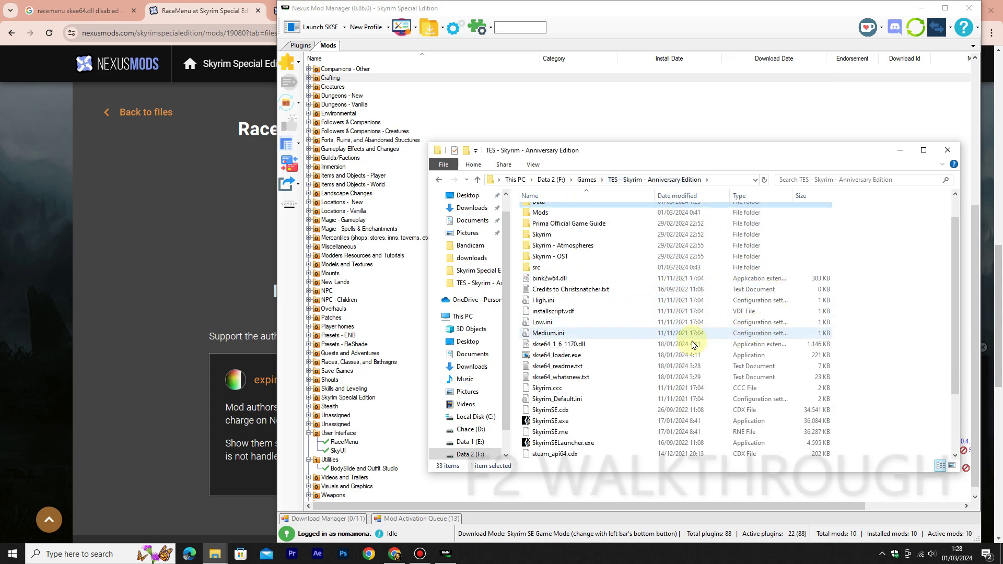
pyautogui.doubleClick(686, 357)
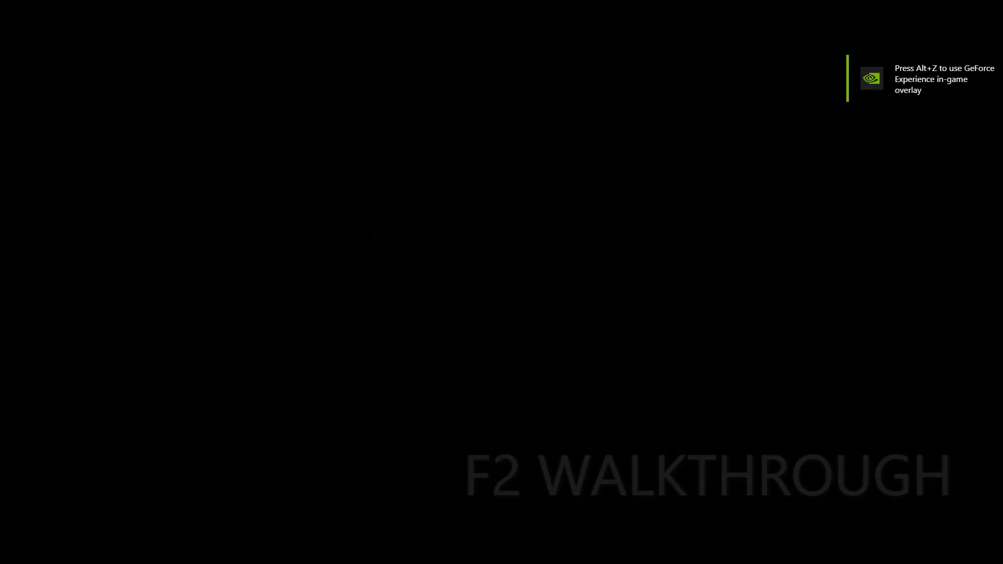
# Continue from the last saved game and agree to load it with mods enabled
pyautogui.click(904, 389)
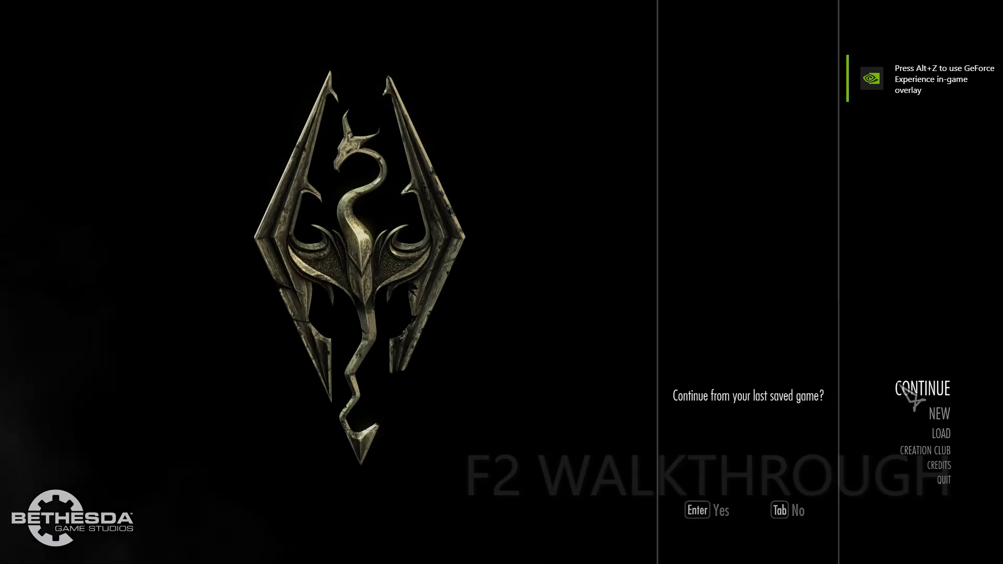
pyautogui.click(712, 506)
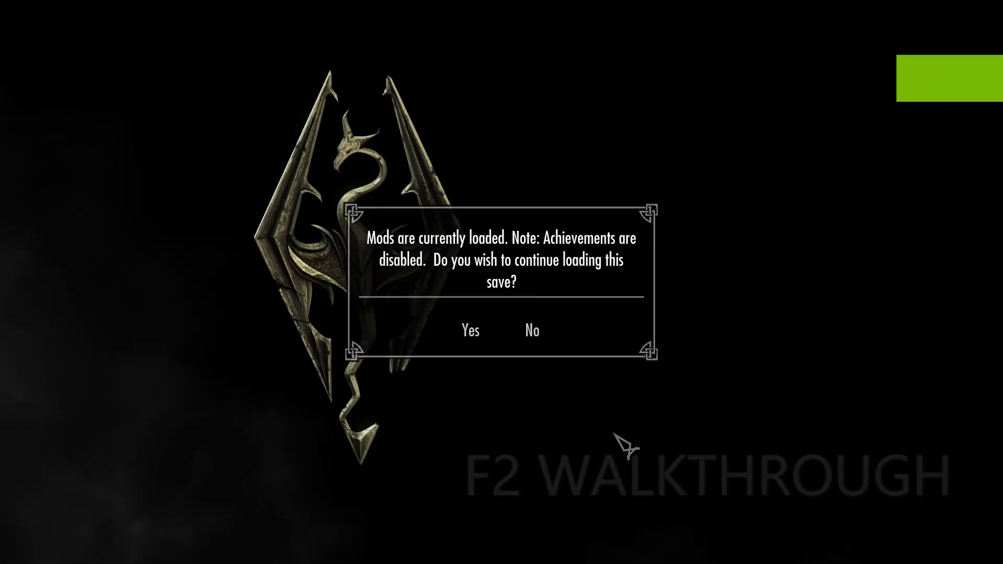
pyautogui.click(464, 330)
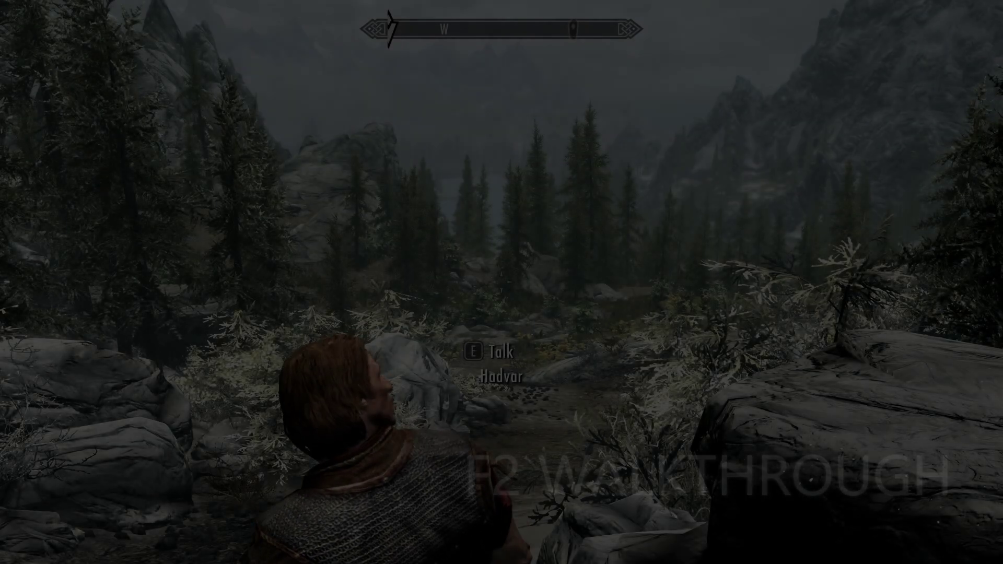
# Close the apparel inventory and inspect the character's modded body, hair and underwear in the game world
pyautogui.press('w')
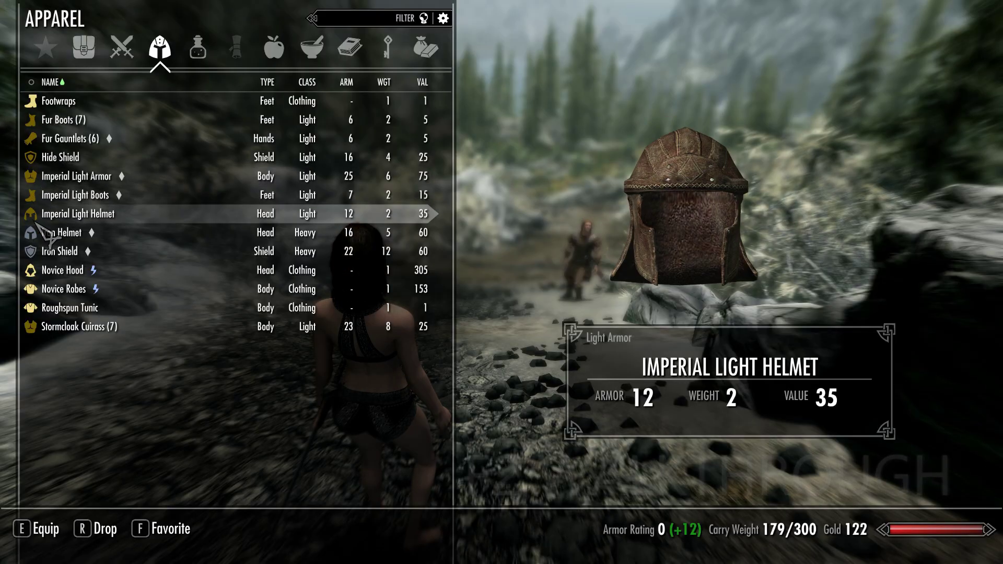
pyautogui.press('Tab')
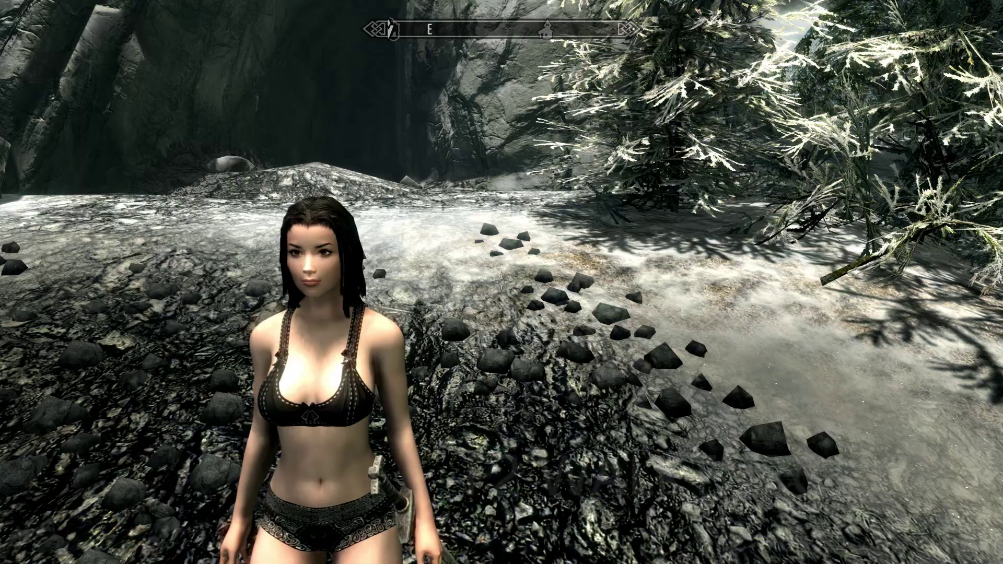
pyautogui.press('ctrl')
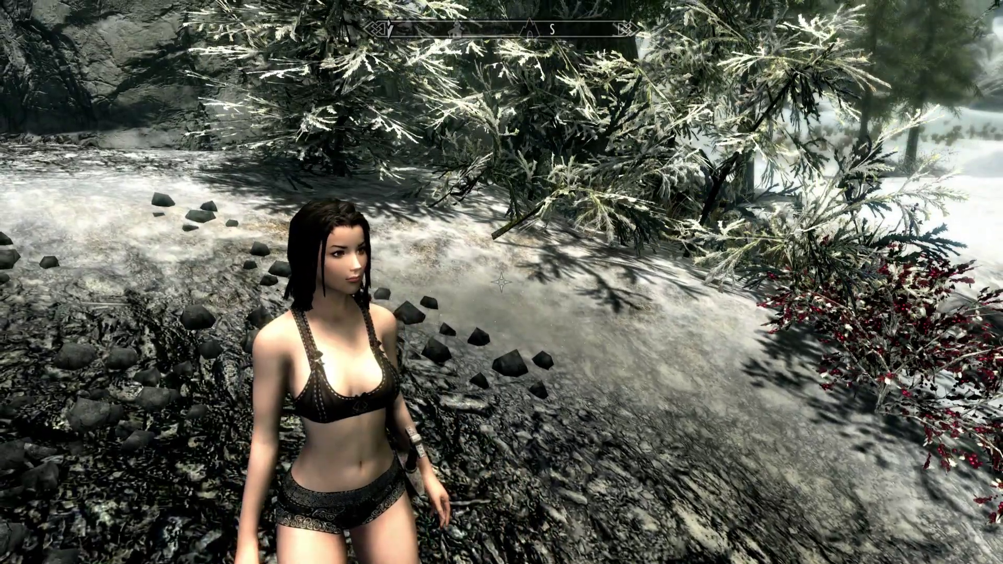
# Open the Information page of XPMSE in the in-game mod configuration
pyautogui.press('j')
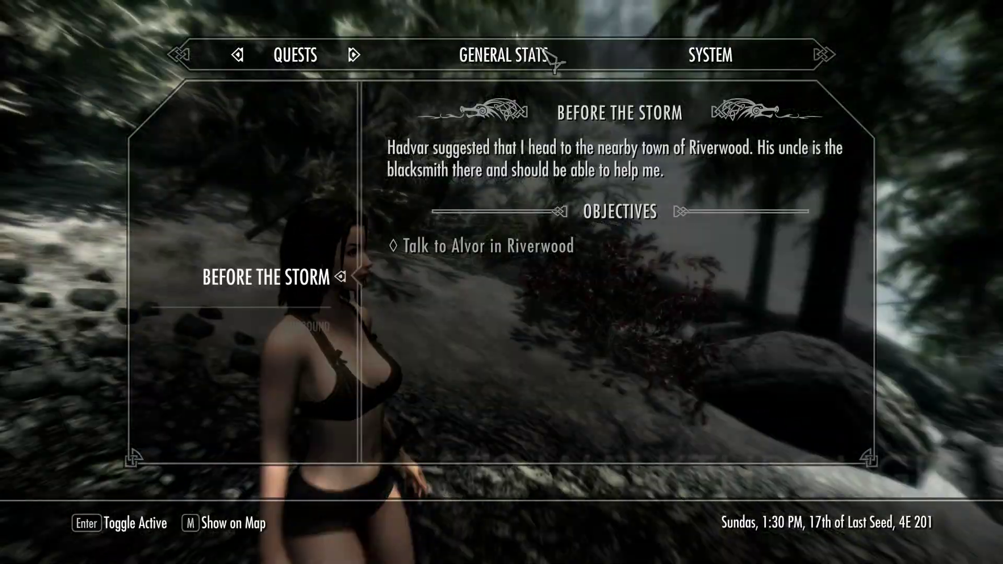
pyautogui.press('Left')
pyautogui.click(299, 387)
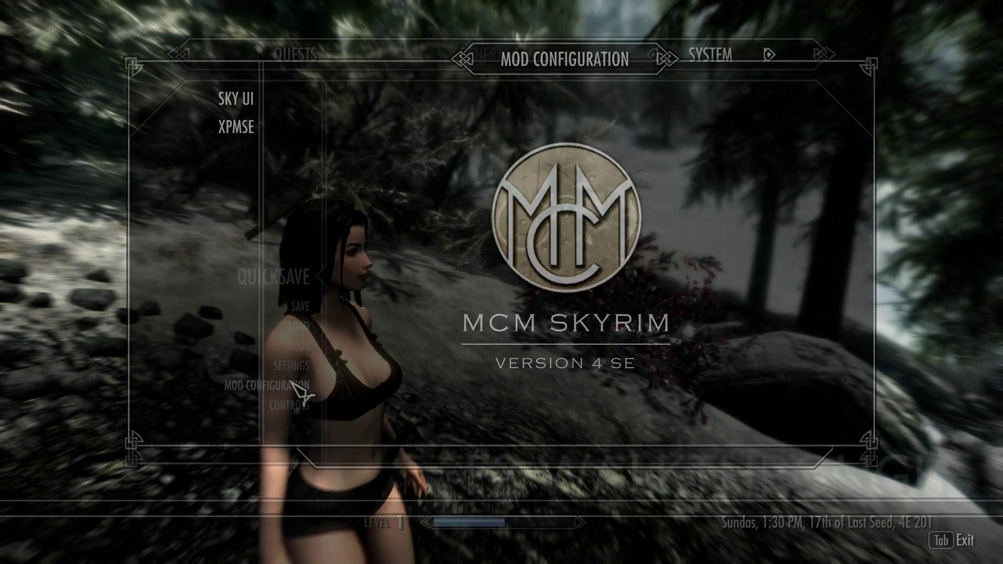
pyautogui.click(239, 128)
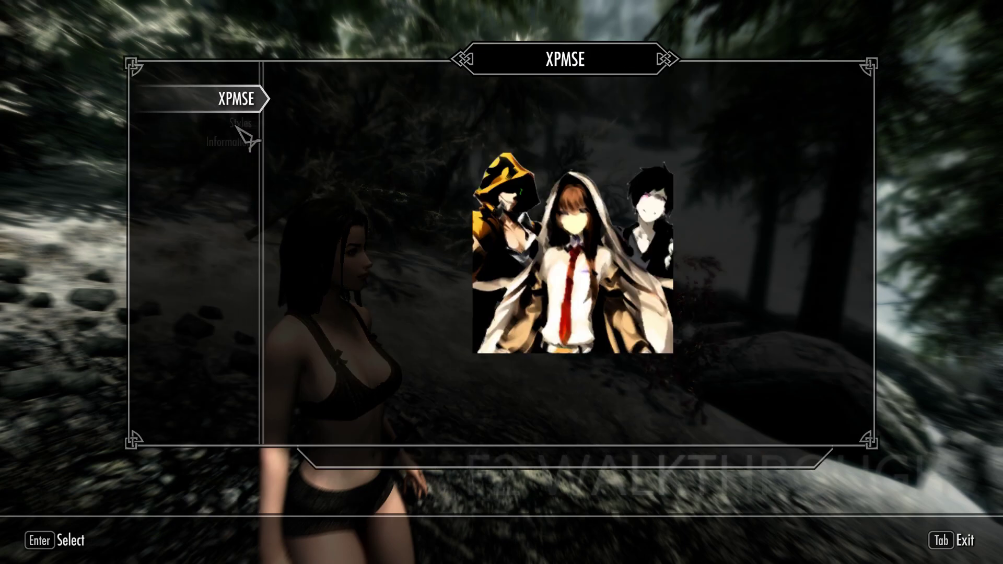
pyautogui.click(227, 142)
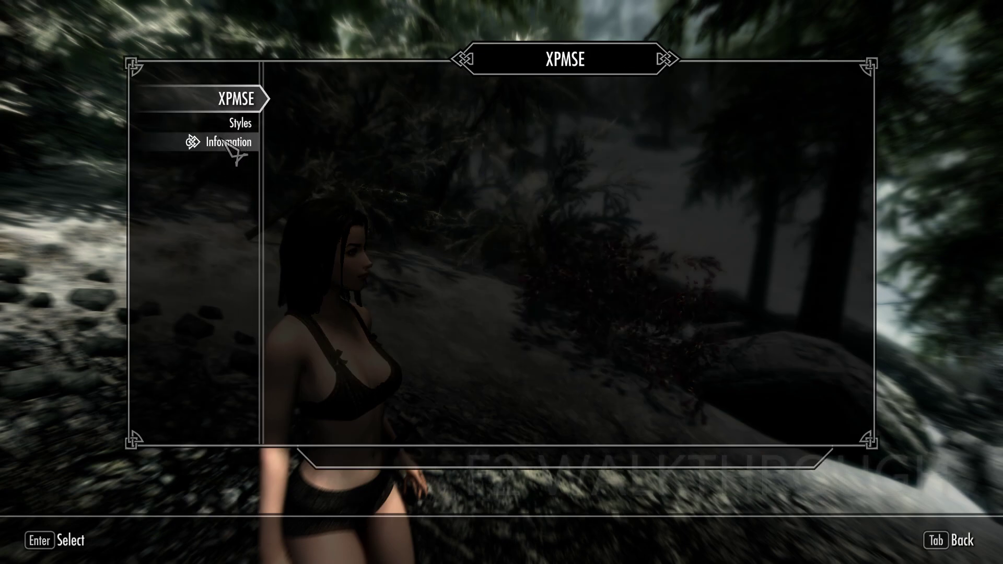
# Review the XPMSE skeleton, SKSE, FNIS, NiOverride and SKEE plugin entries, and open the Styles page
pyautogui.scroll(-1, 705, 298)
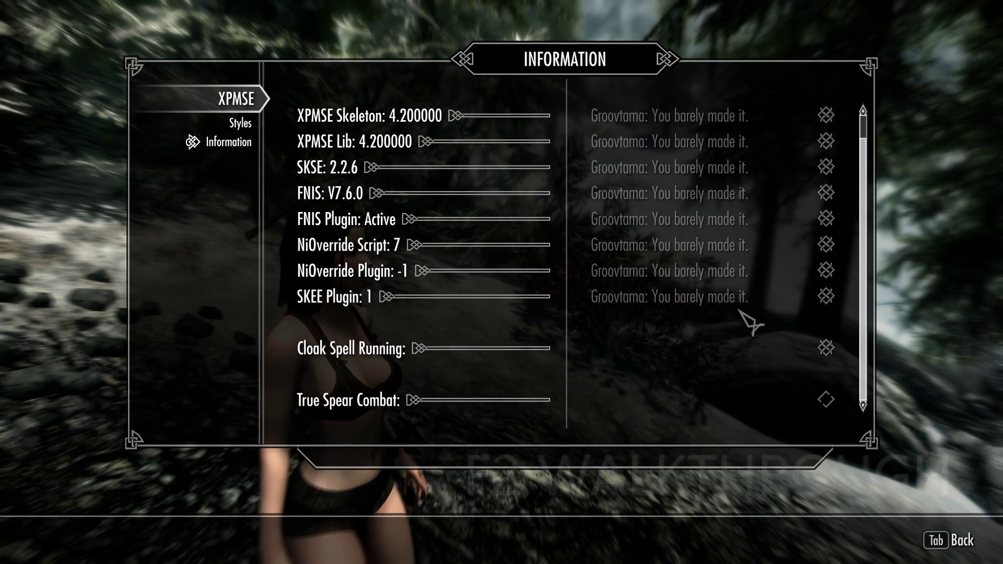
pyautogui.scroll(1, 760, 222)
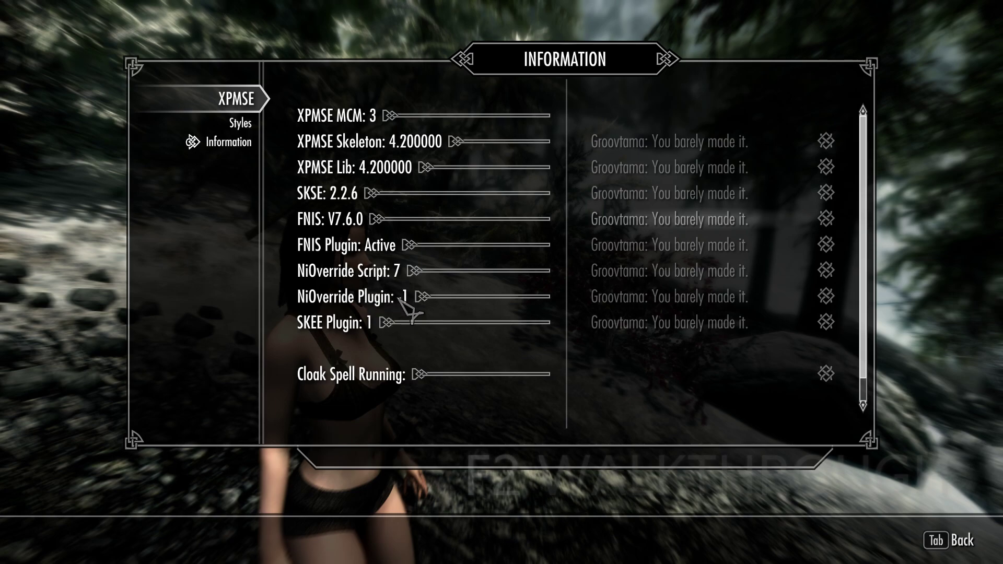
pyautogui.scroll(-1, 384, 297)
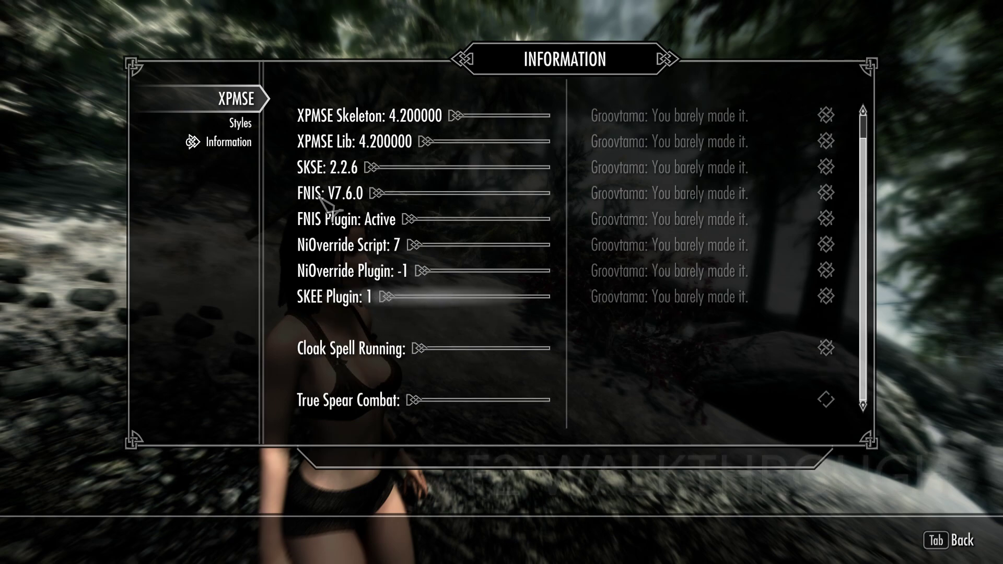
pyautogui.click(250, 131)
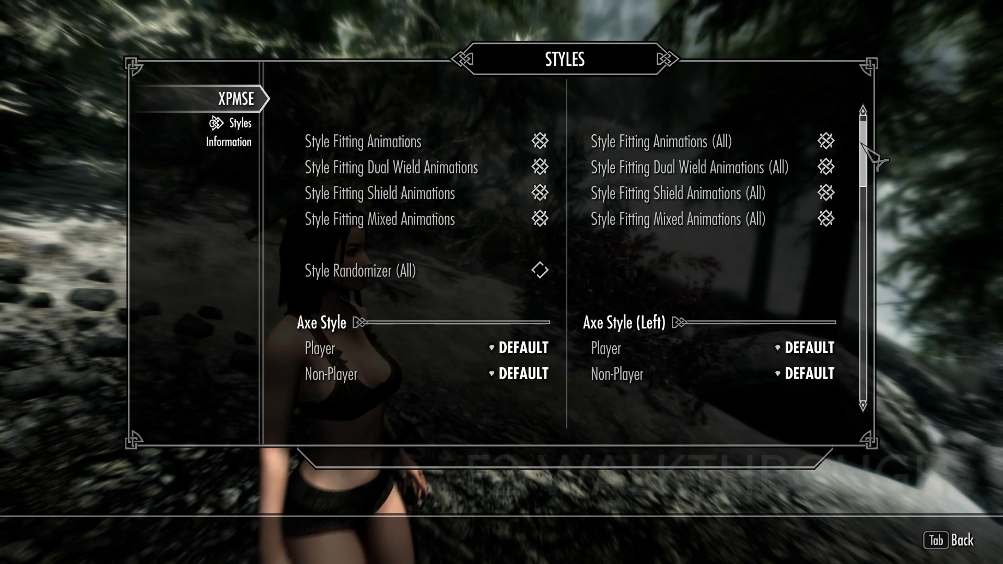
# Set the Player and Non-Player options of Dagger Style to Dagger on Back Hip
pyautogui.moveTo(863, 151); pyautogui.dragTo(831, 248)
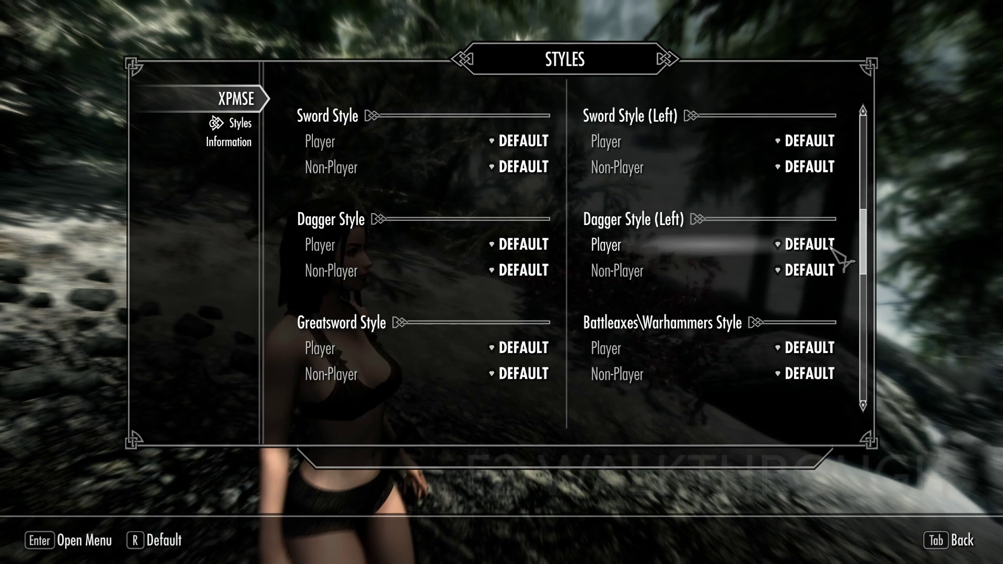
pyautogui.click(523, 245)
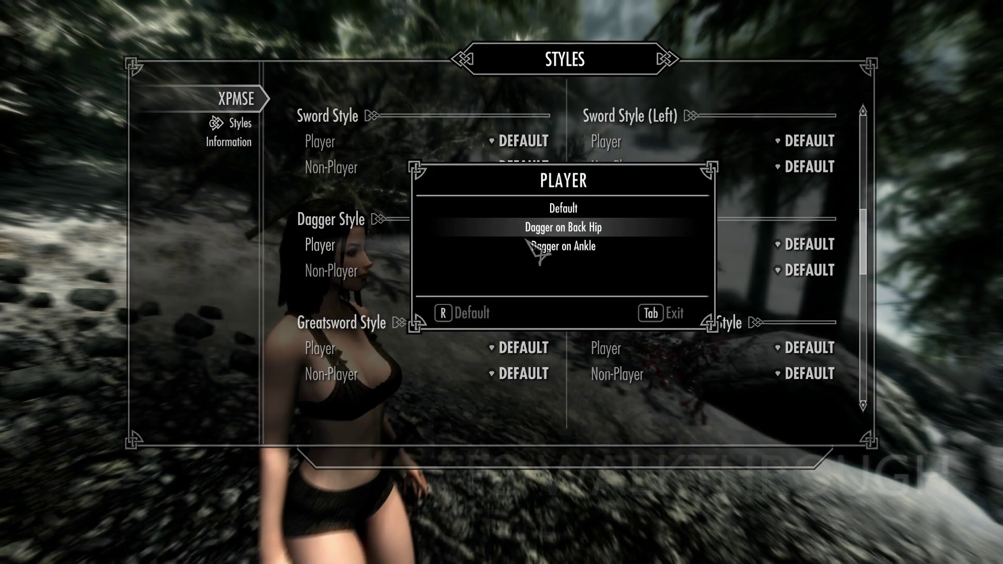
pyautogui.click(640, 302)
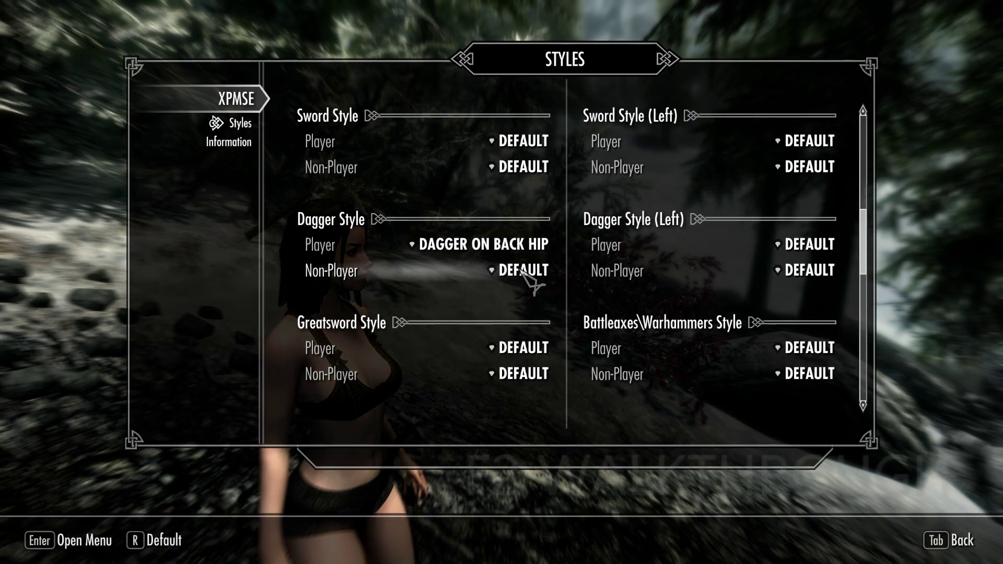
pyautogui.click(532, 269)
pyautogui.click(544, 227)
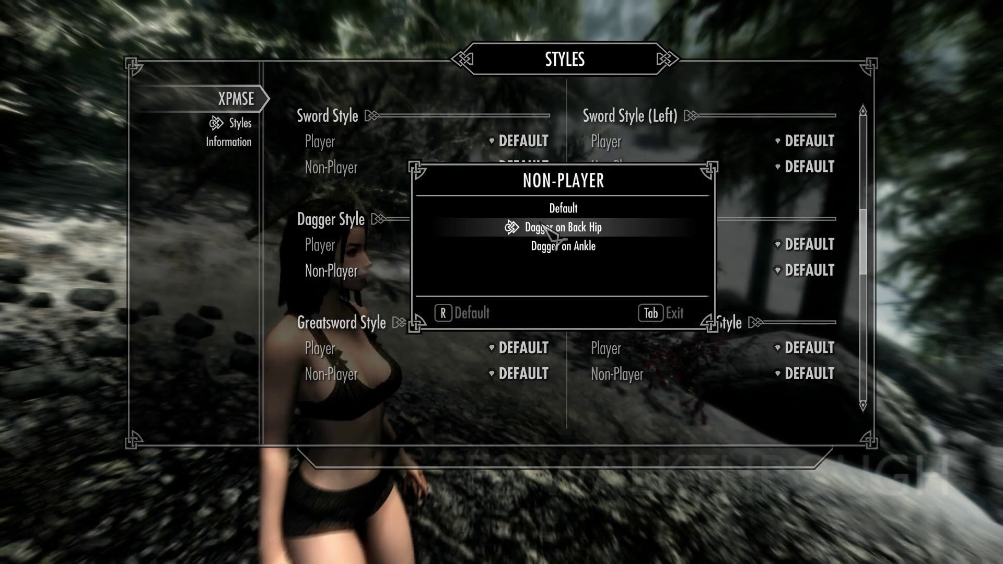
pyautogui.click(661, 313)
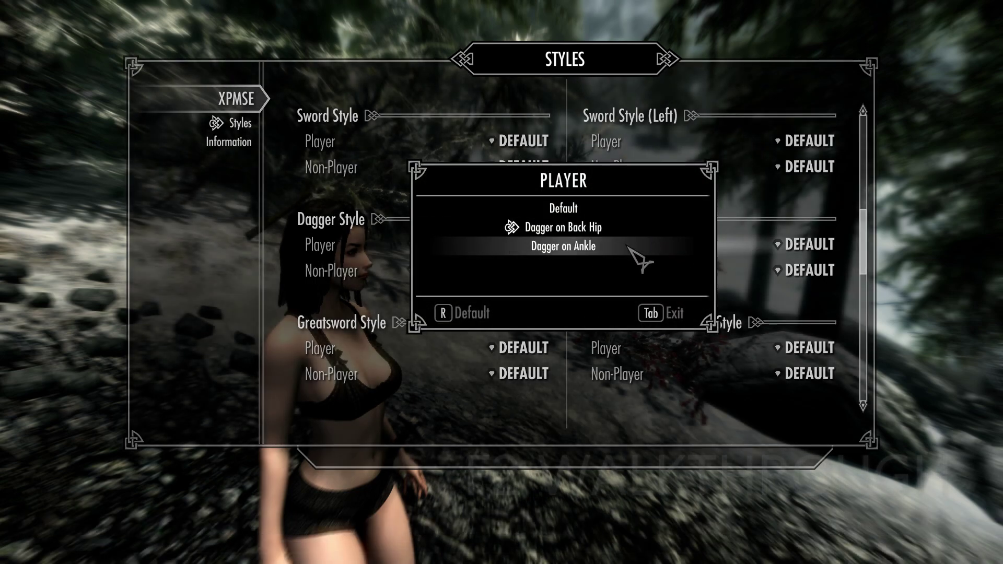
# Set the Player and Non-Player options of Dagger Style (Left) to Dagger on Back Hip
pyautogui.press('Tab')
pyautogui.click(760, 274)
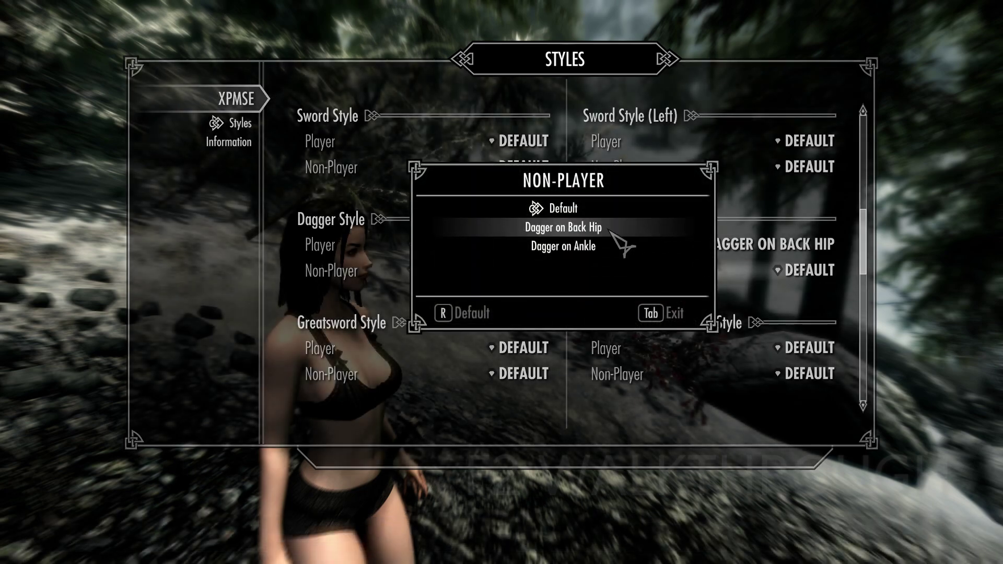
pyautogui.press('Tab')
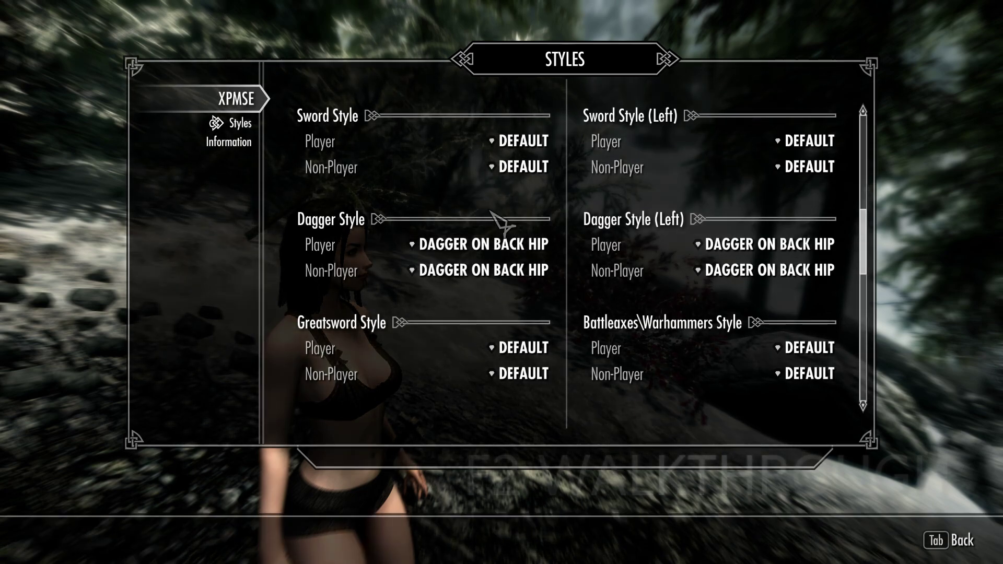
# Set the Player and Non-Player options of Sword Style to Sword on Back (SWP)
pyautogui.click(497, 143)
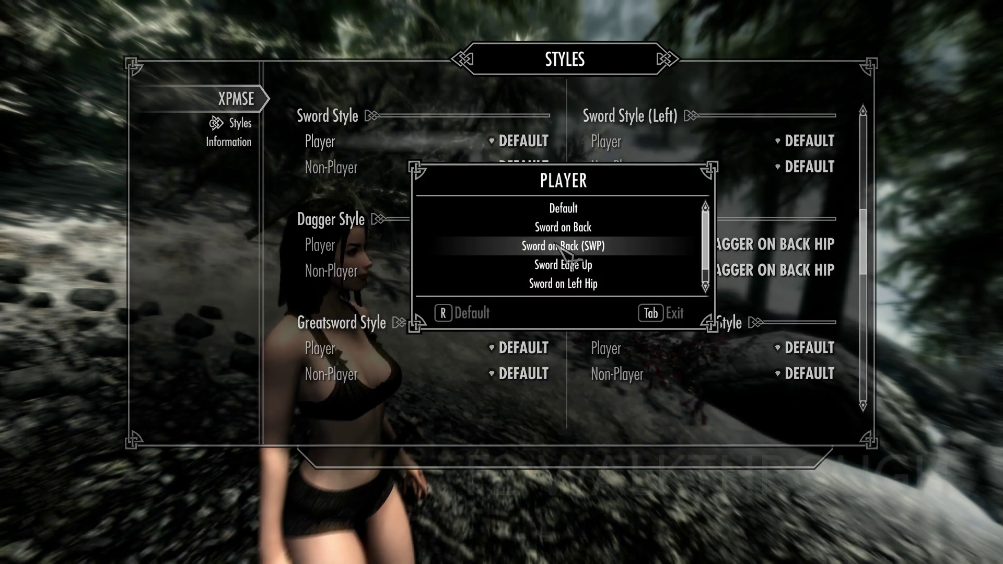
pyautogui.click(655, 318)
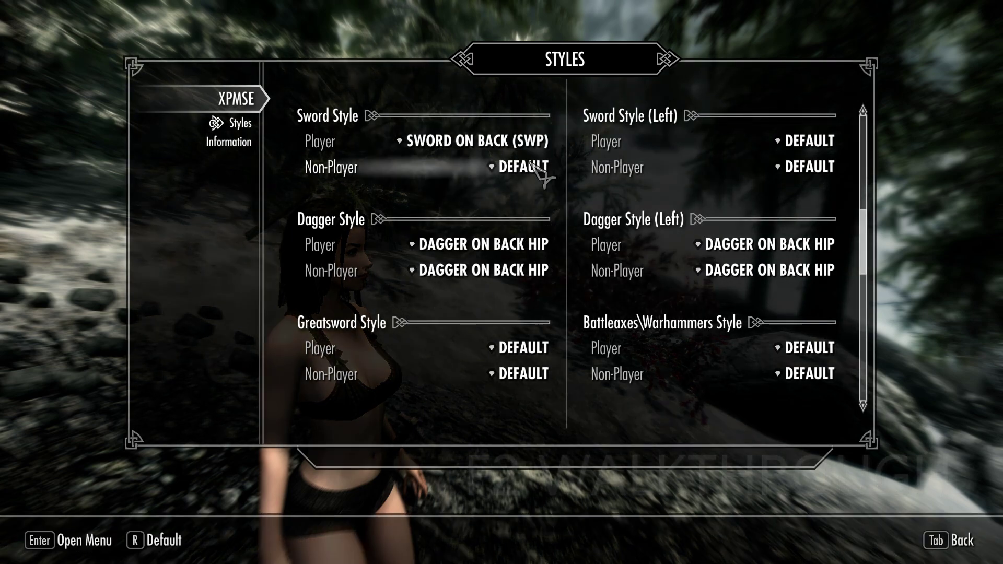
pyautogui.click(522, 168)
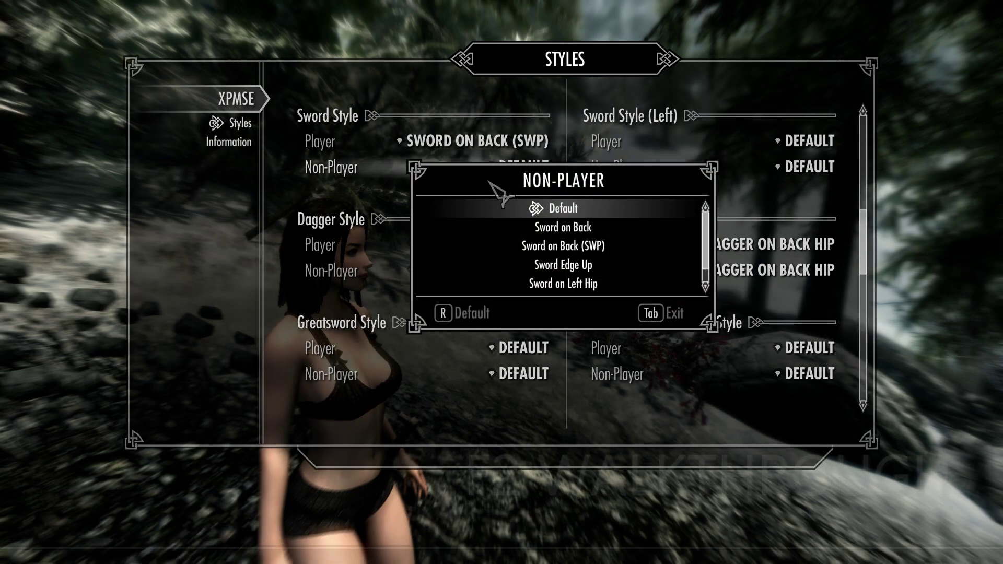
pyautogui.click(657, 318)
# Set the Player and Non-Player options of Sword Style (Left) to Sword on Back (SWP)
pyautogui.click(780, 144)
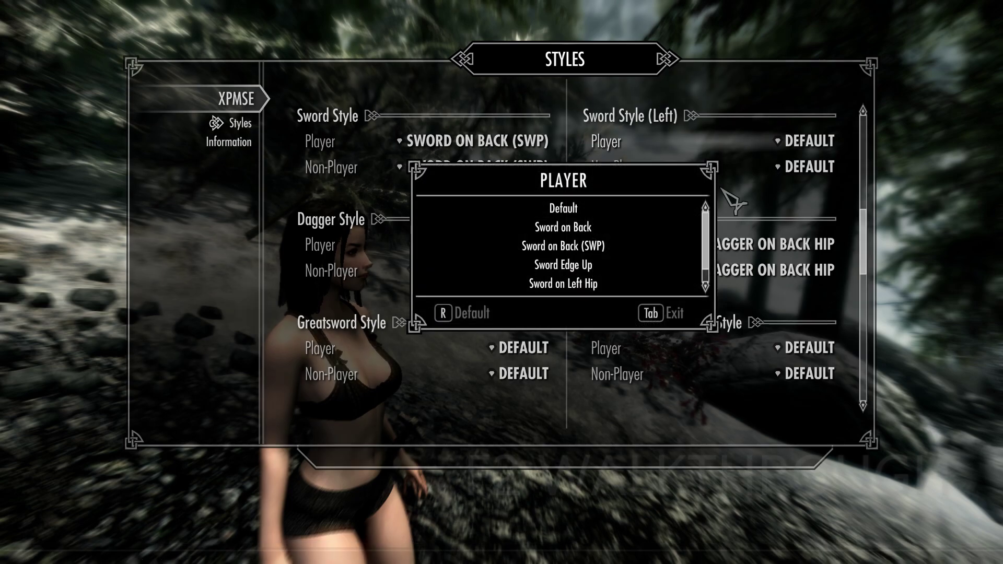
pyautogui.click(658, 312)
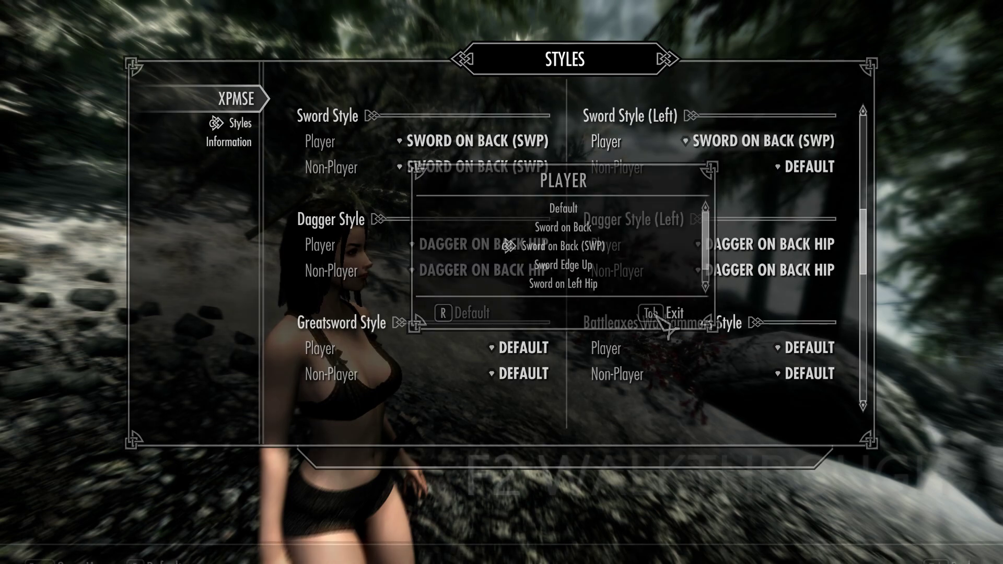
pyautogui.click(674, 169)
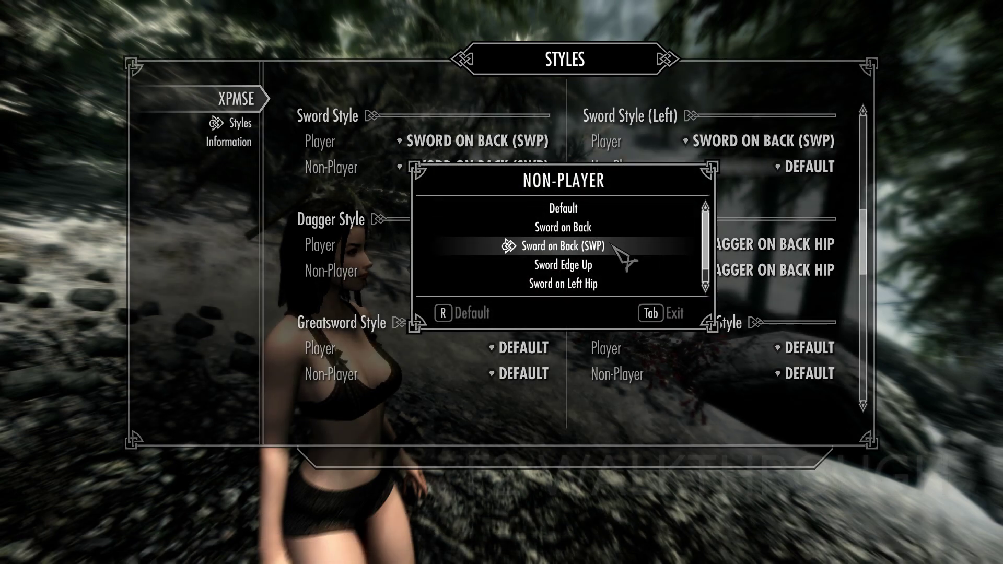
pyautogui.click(650, 314)
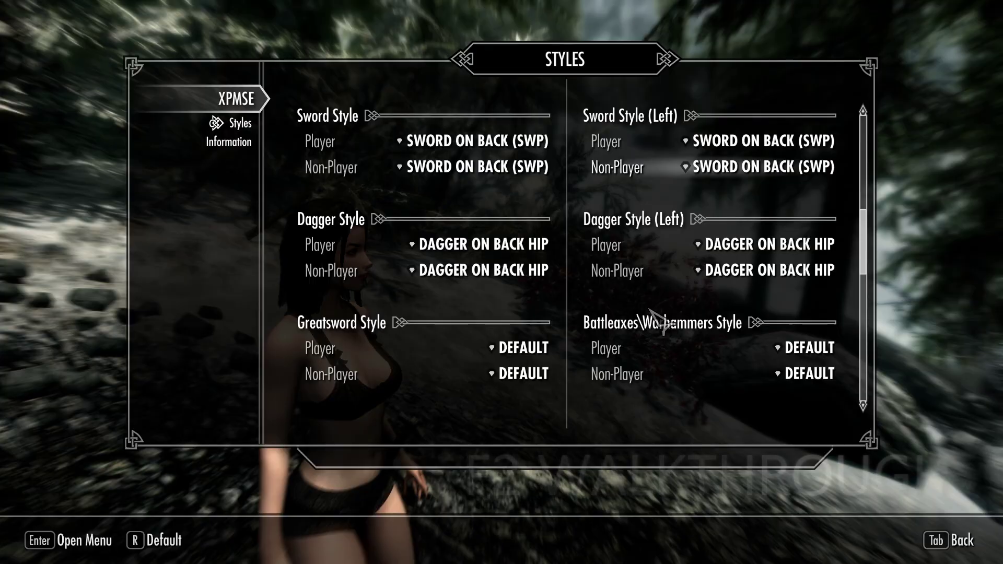
# Return to the game from the mod configuration and ready the character's weapon to check the sword placement on the back
pyautogui.press('Tab')
pyautogui.press('Tab')
pyautogui.press('Tab')
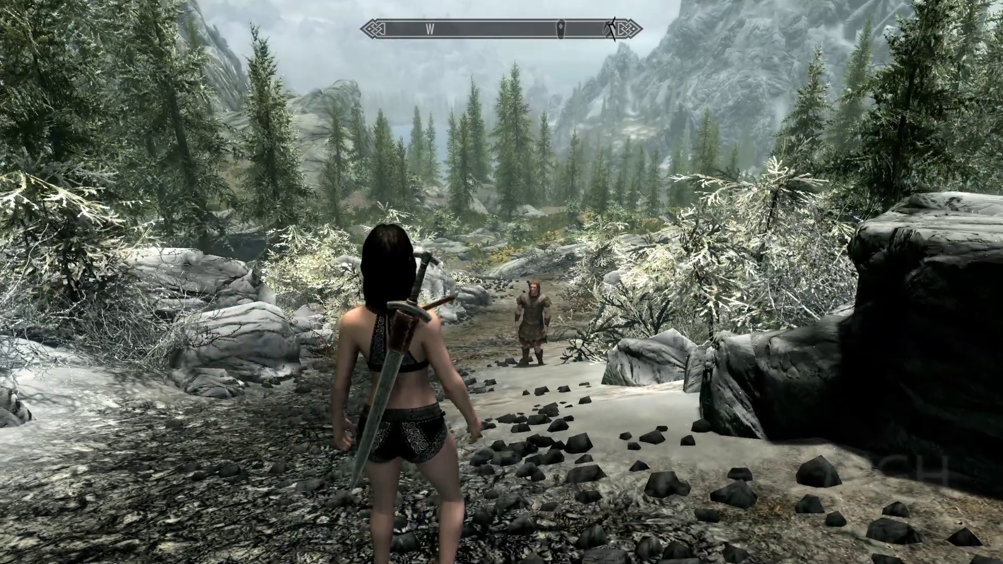
pyautogui.press('r')
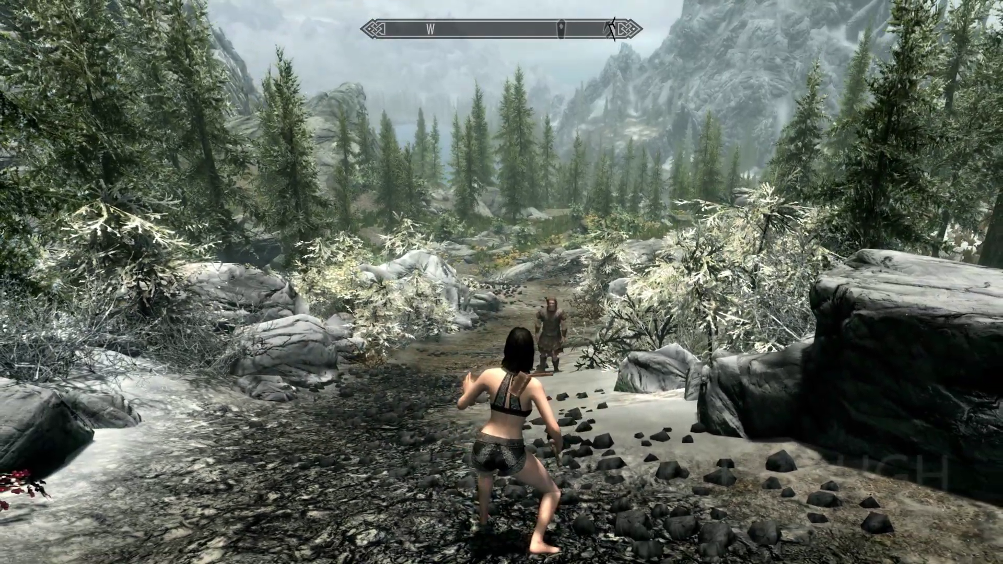
# Equip an Iron Sword in each hand from the weapons inventory and draw both swords in the game
pyautogui.press('Tab')
pyautogui.click(627, 287)
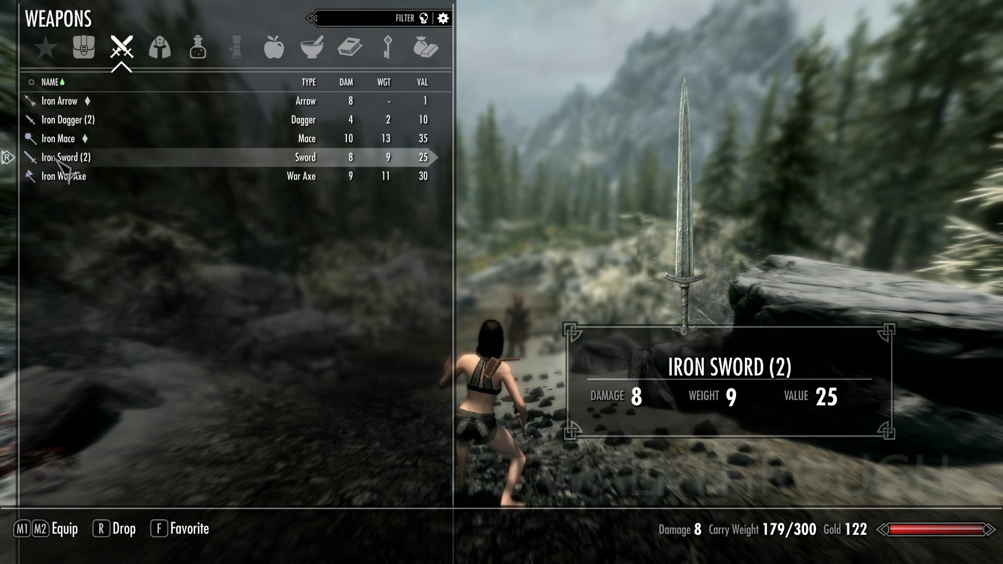
pyautogui.press('Tab')
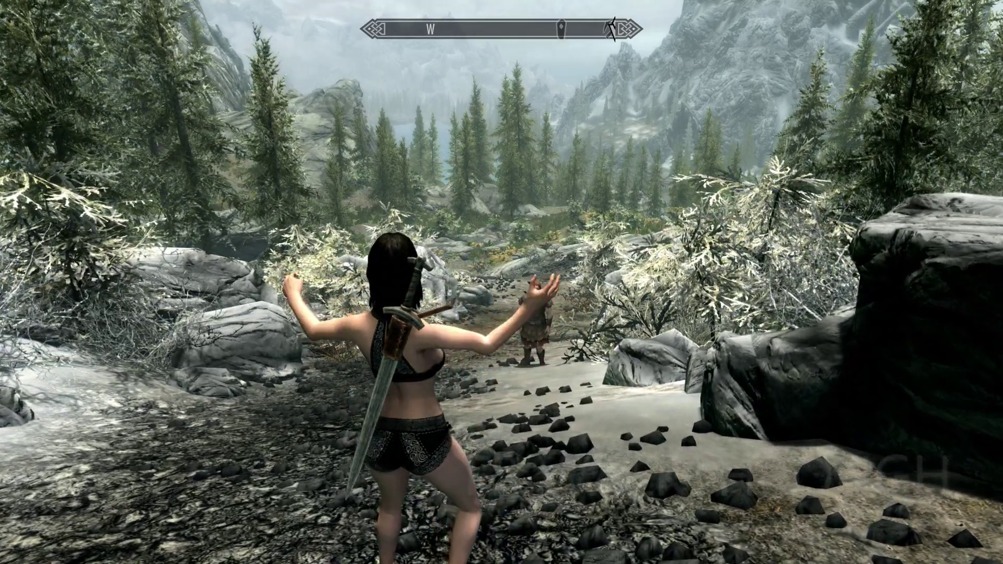
pyautogui.press('r')
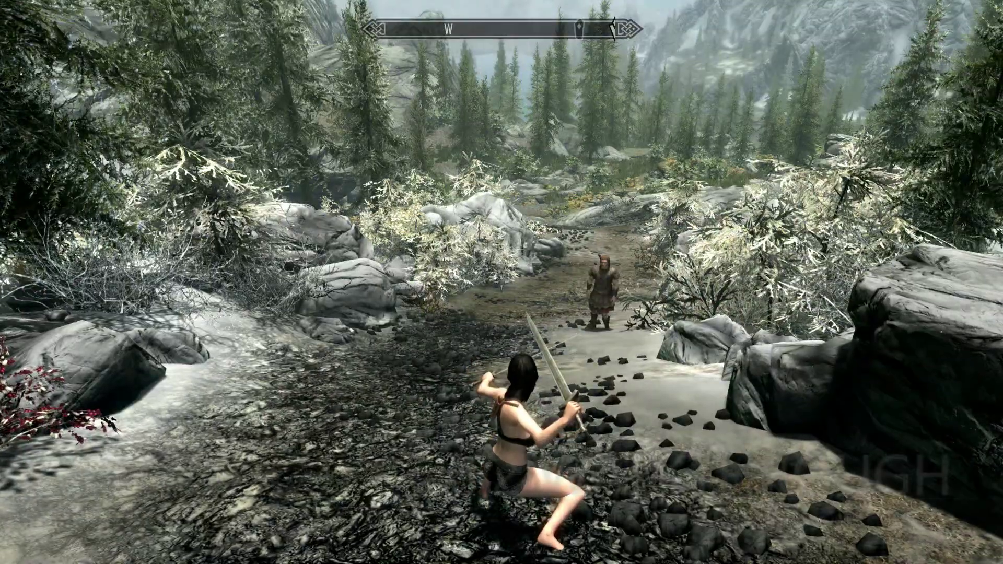
# Equip an Iron Dagger in each hand from the weapons inventory and sheathe both daggers in the game
pyautogui.press('Tab')
pyautogui.press('d')
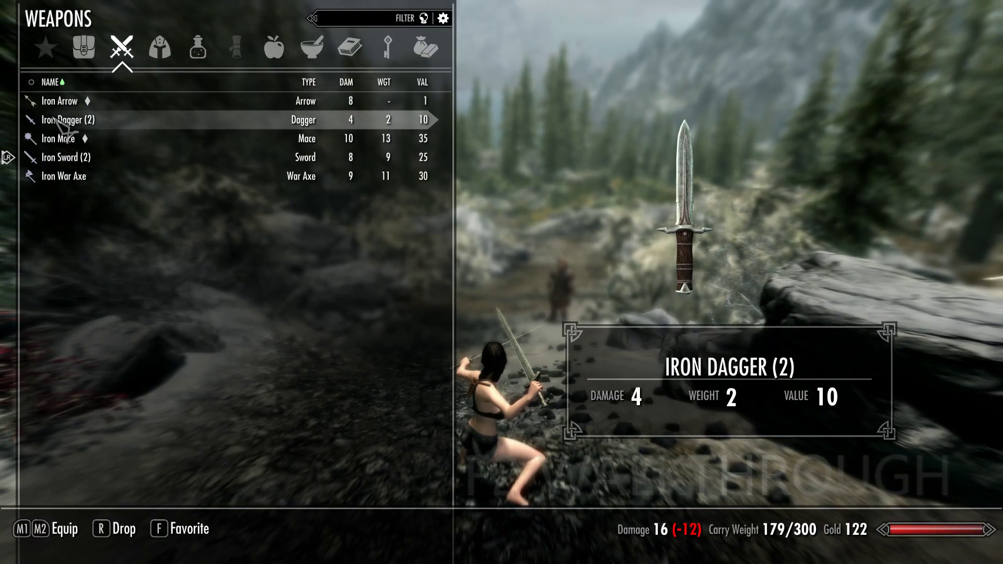
pyautogui.press('Tab')
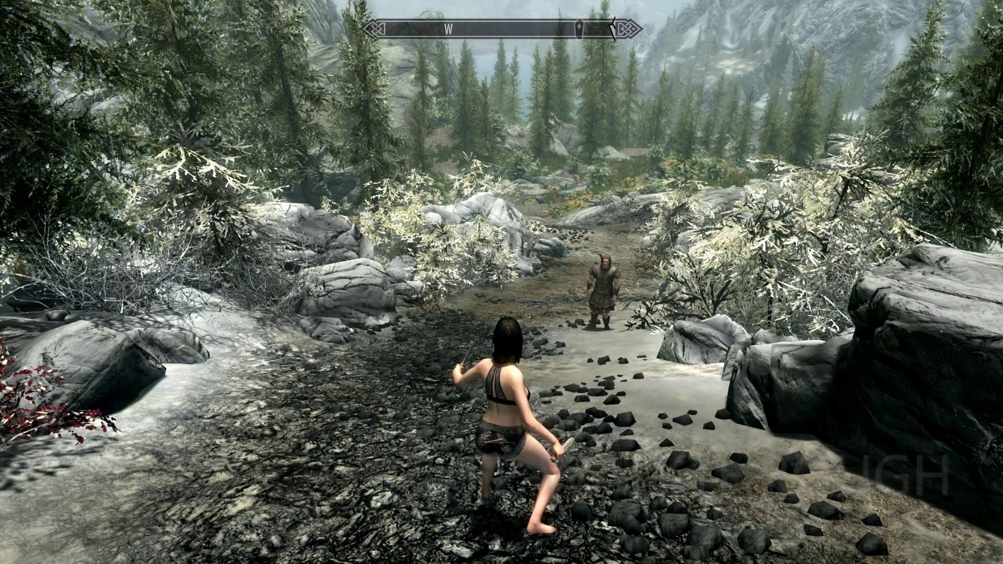
pyautogui.press('r')
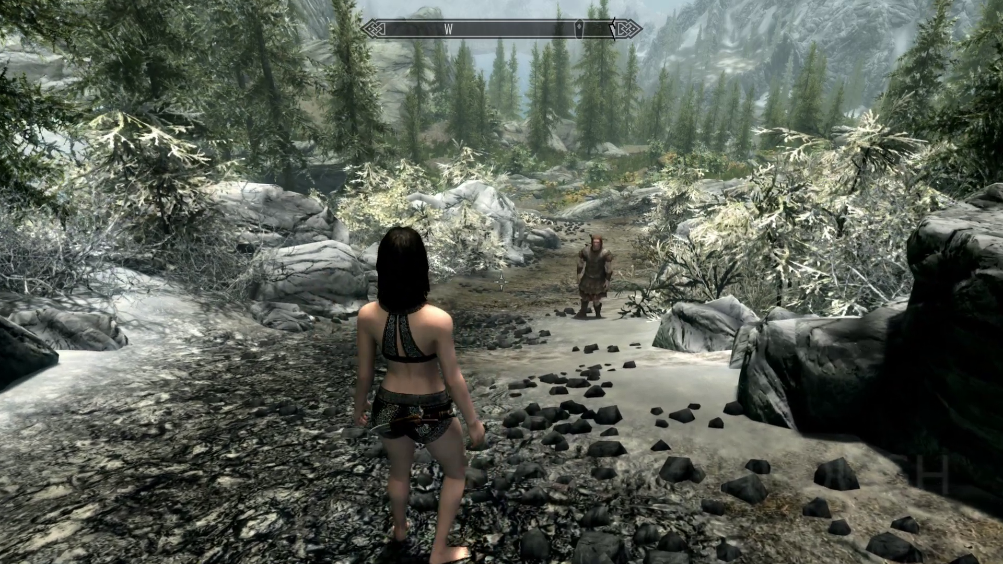
# Draw and sheathe the two daggers repeatedly to examine how they sit on the character's back hip
pyautogui.press('Tab')
pyautogui.press('Tab')
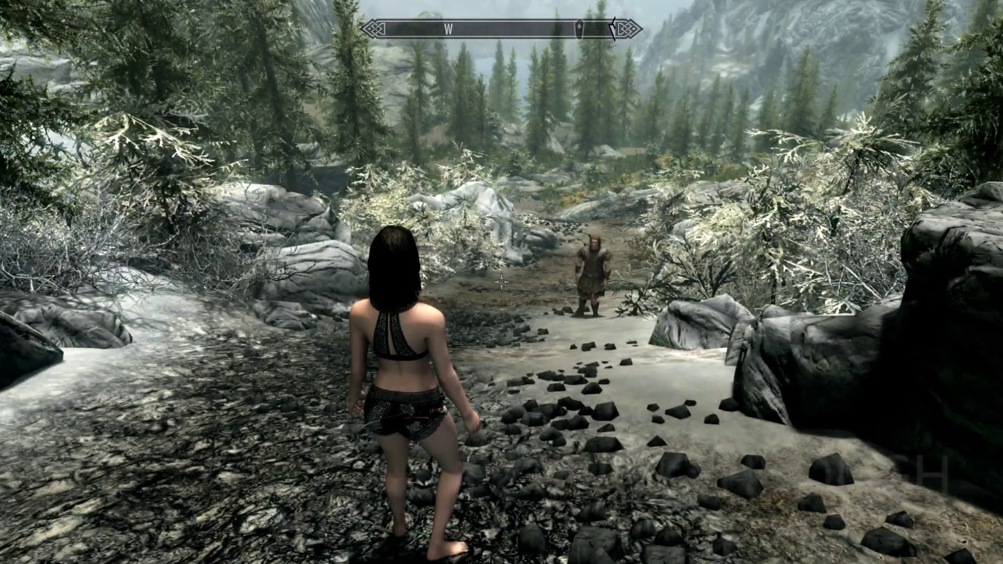
pyautogui.press('w')
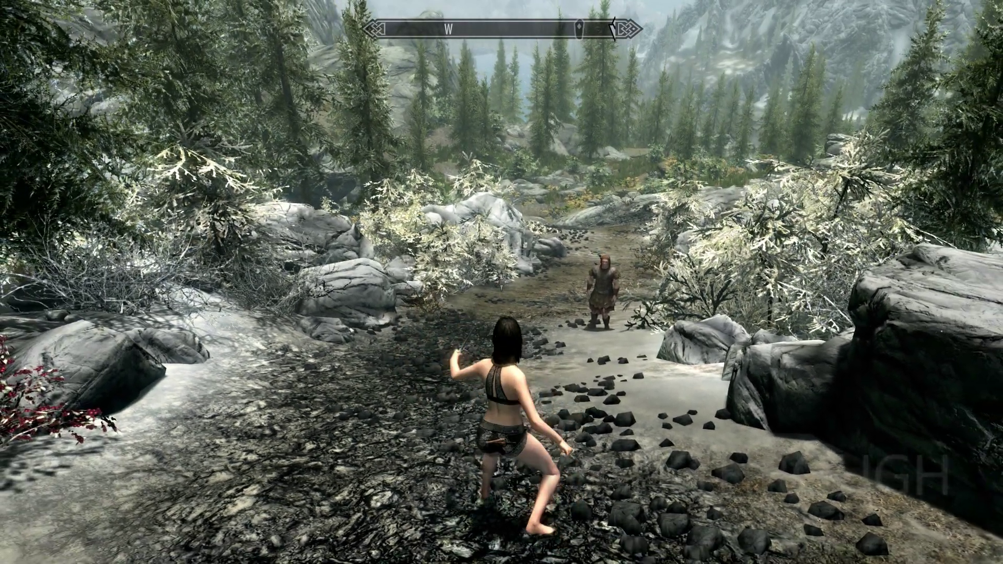
pyautogui.press('w')
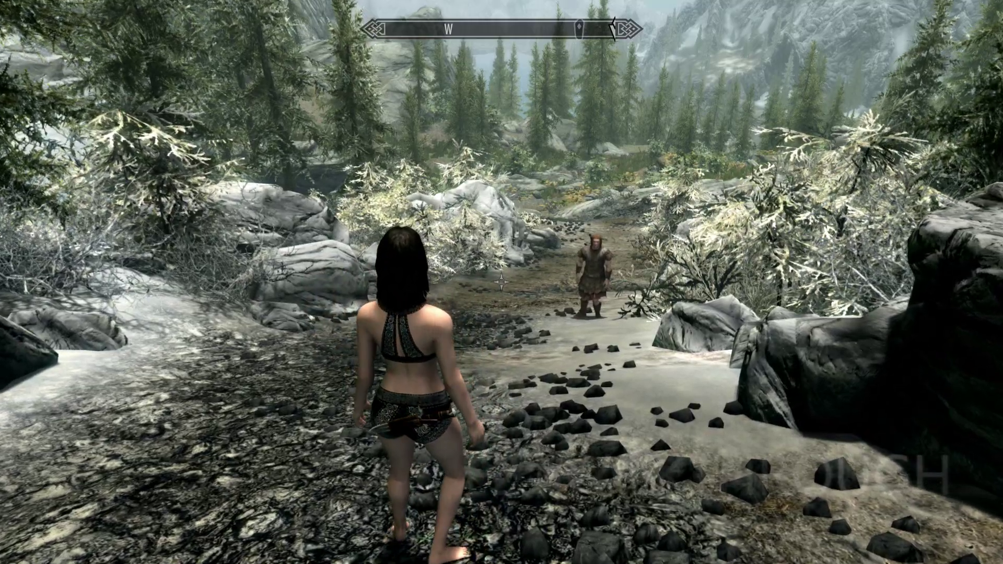
pyautogui.press('a')
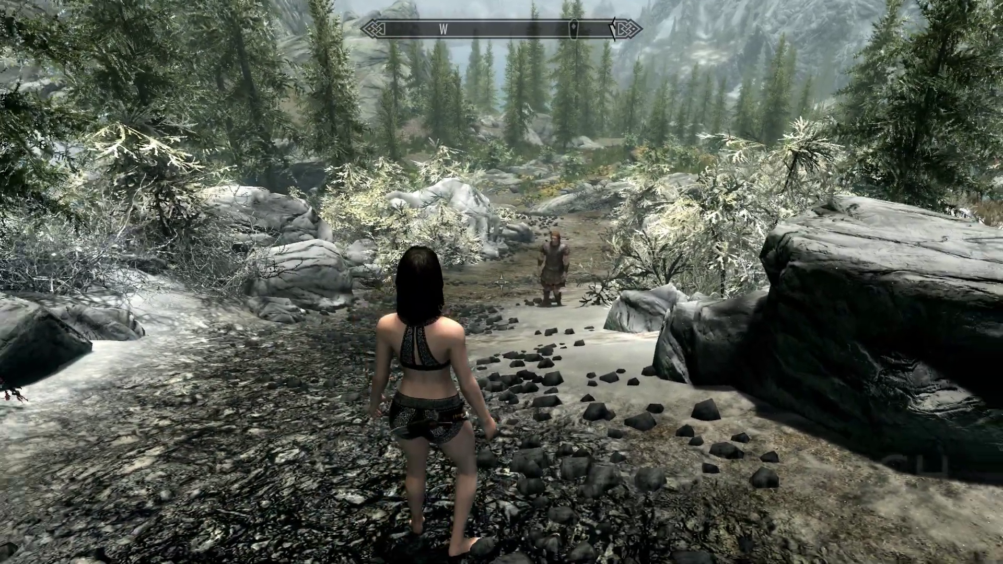
pyautogui.press('r')
# Reopen the Styles page of XPMSE in the game's mod configuration
pyautogui.press('Tab')
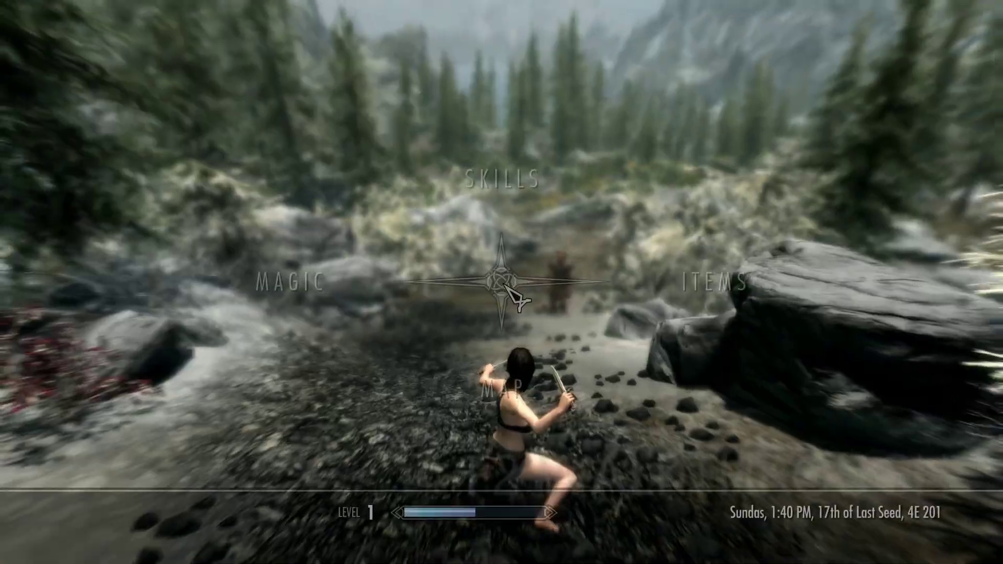
pyautogui.press('Tab')
pyautogui.press('j')
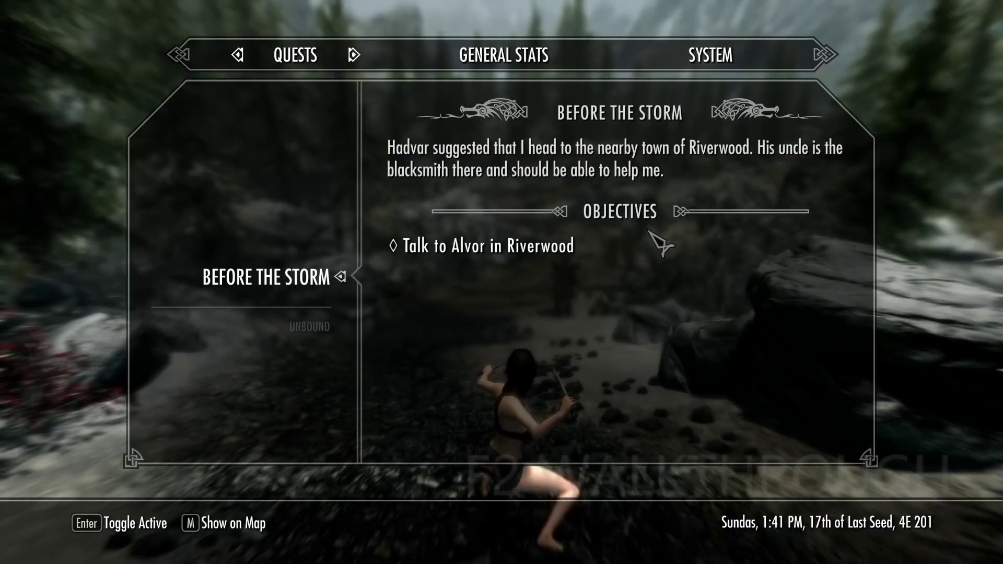
pyautogui.press('Left')
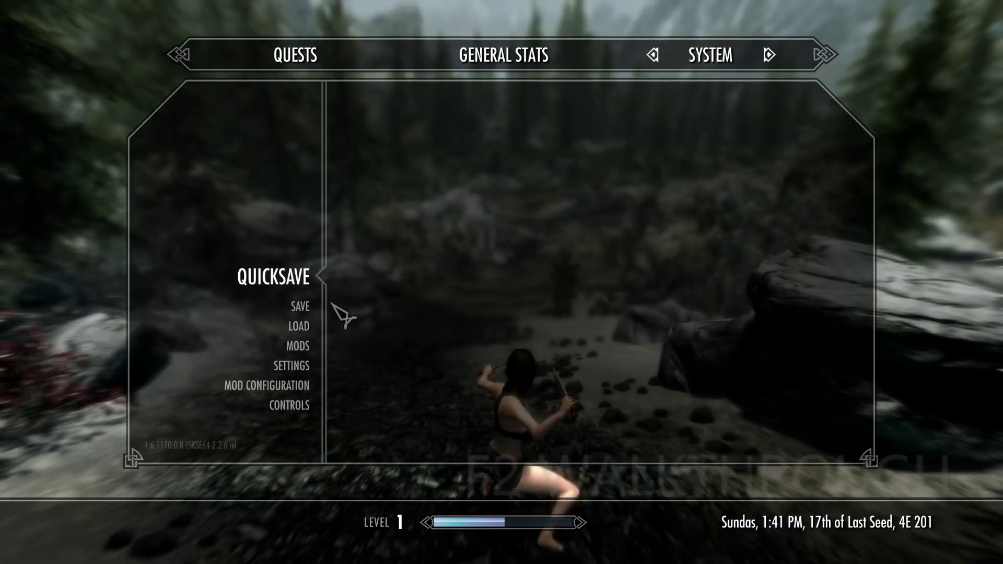
pyautogui.click(277, 386)
pyautogui.click(243, 137)
pyautogui.click(243, 140)
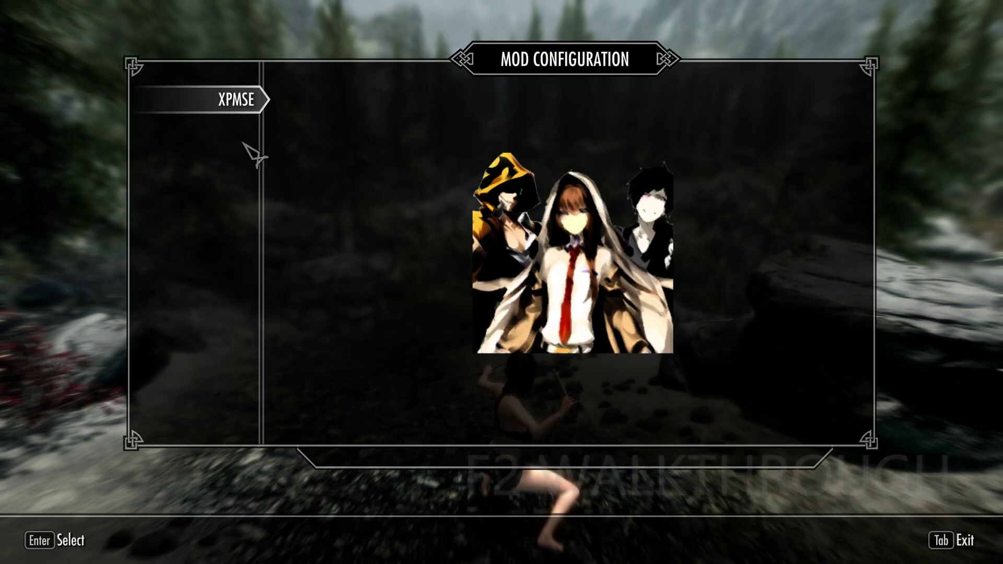
pyautogui.click(242, 139)
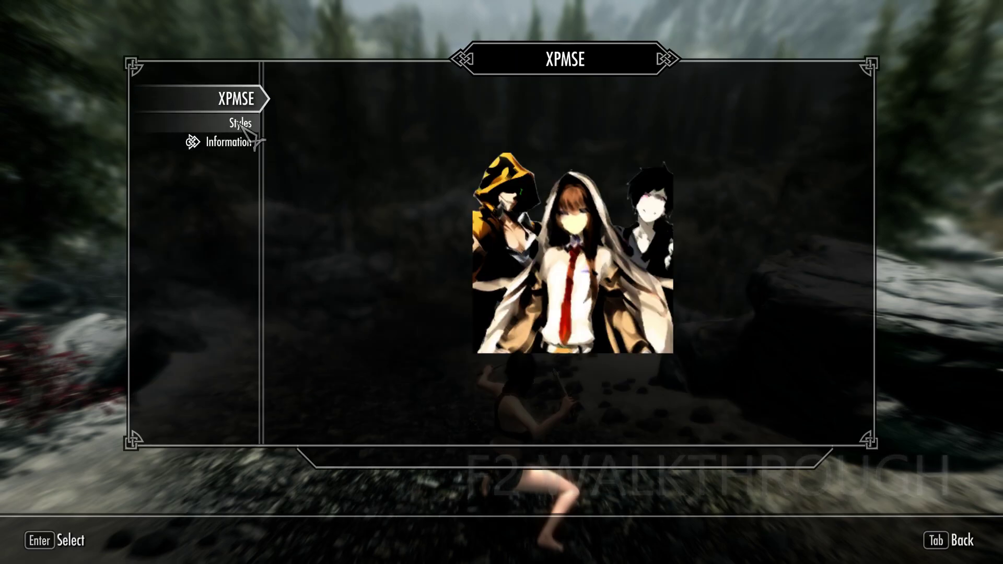
pyautogui.click(240, 123)
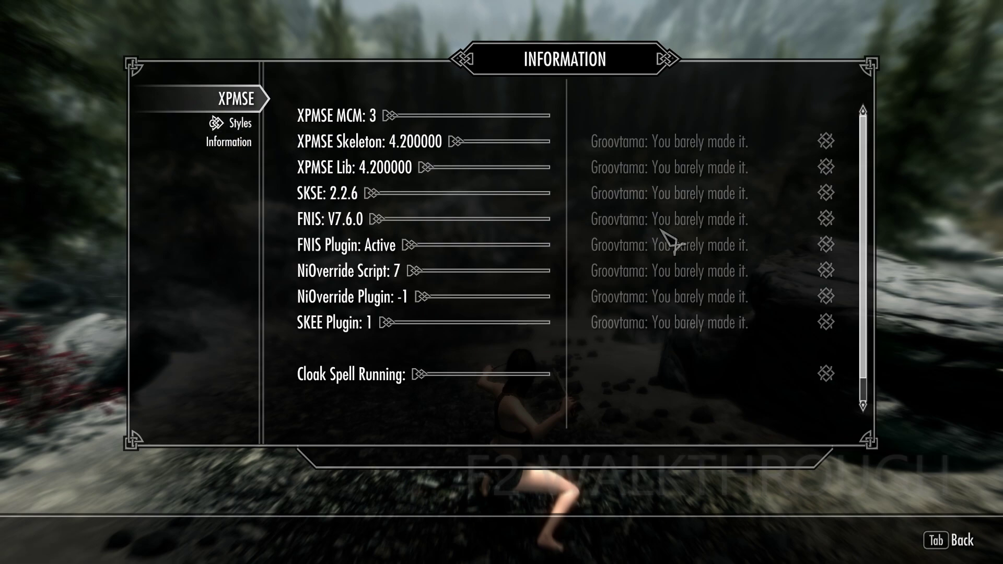
# Review the player's dagger style options for both hands on the Styles page without changing them, and return to the game
pyautogui.scroll(-5, 700, 261)
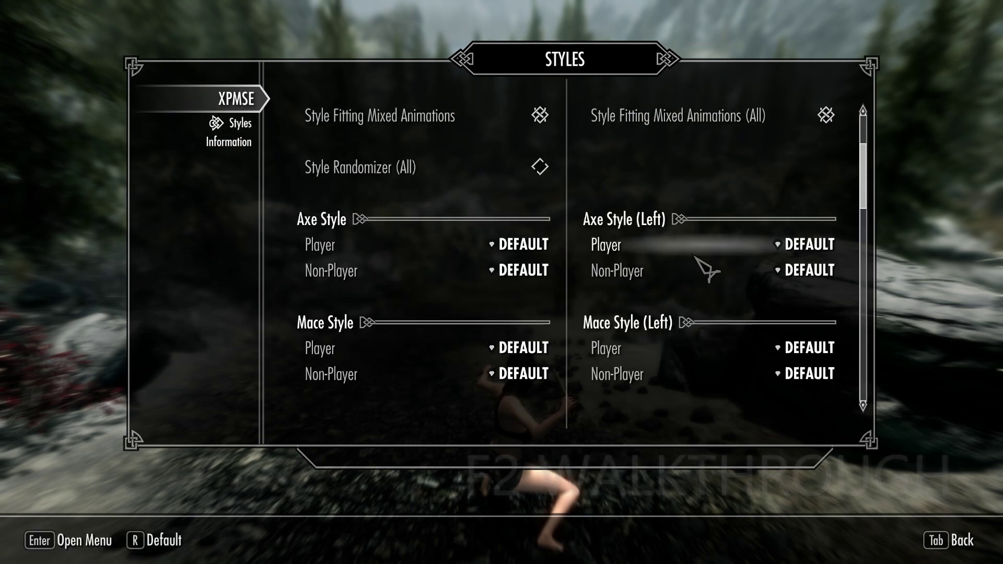
pyautogui.scroll(-2, 695, 256)
pyautogui.scroll(-4, 696, 261)
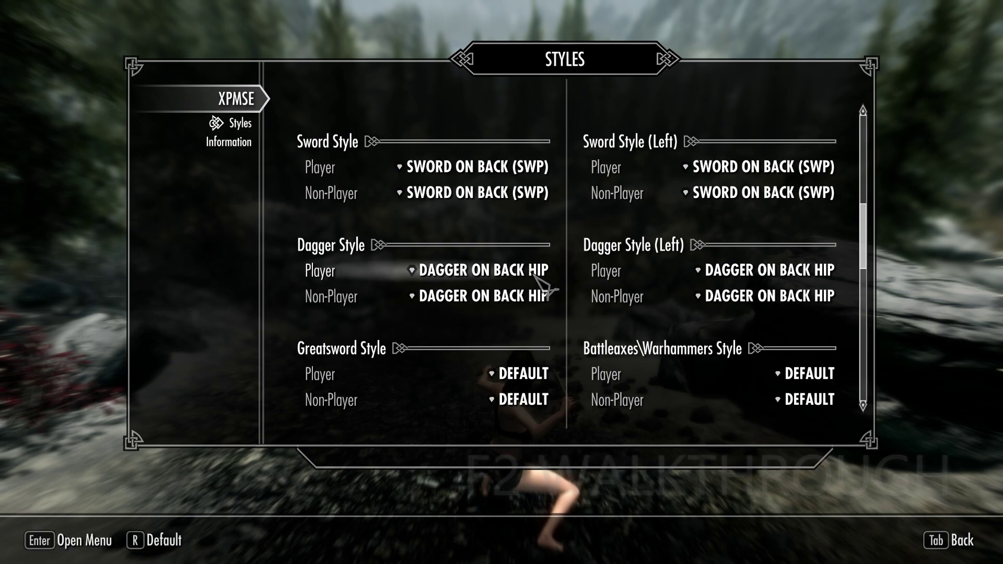
pyautogui.click(522, 270)
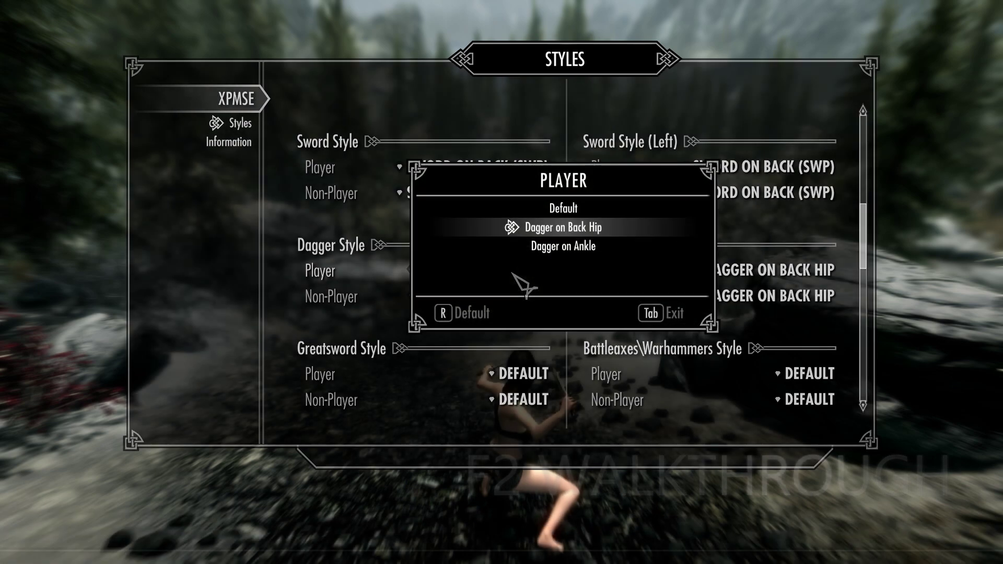
pyautogui.click(675, 316)
pyautogui.click(716, 276)
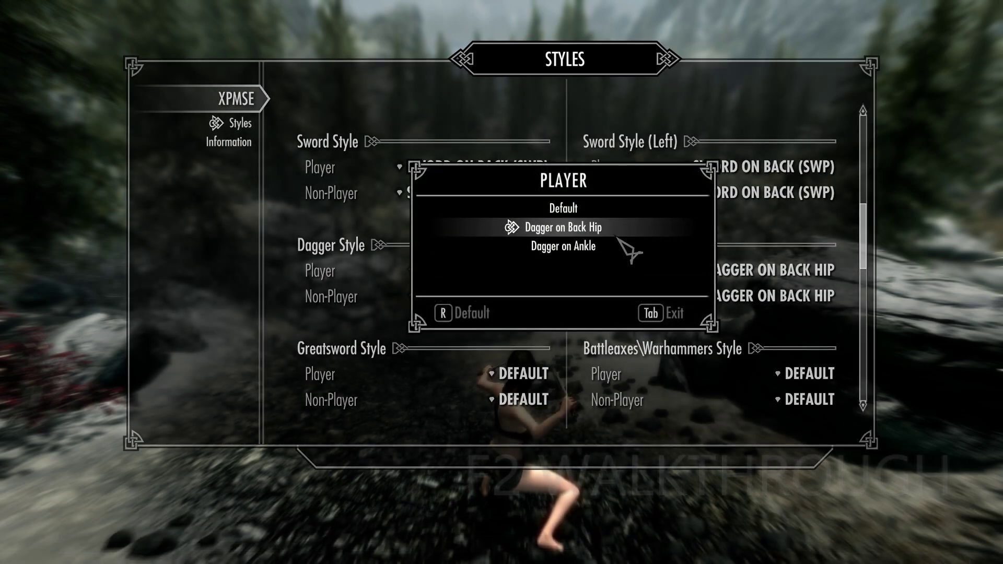
pyautogui.click(669, 311)
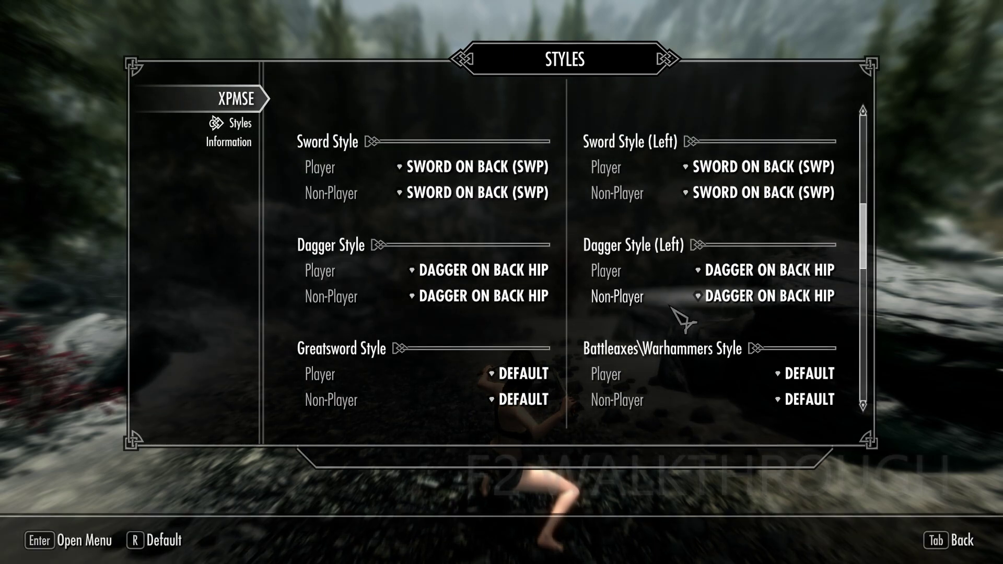
pyautogui.press('Tab')
pyautogui.press('Tab')
pyautogui.press('Tab')
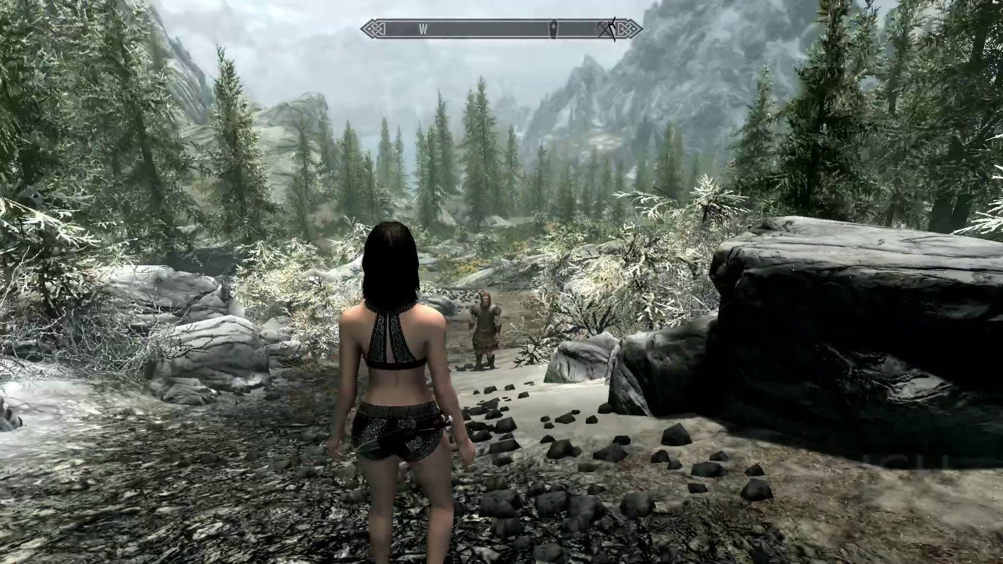
# Save the game to a new save slot
pyautogui.press('j')
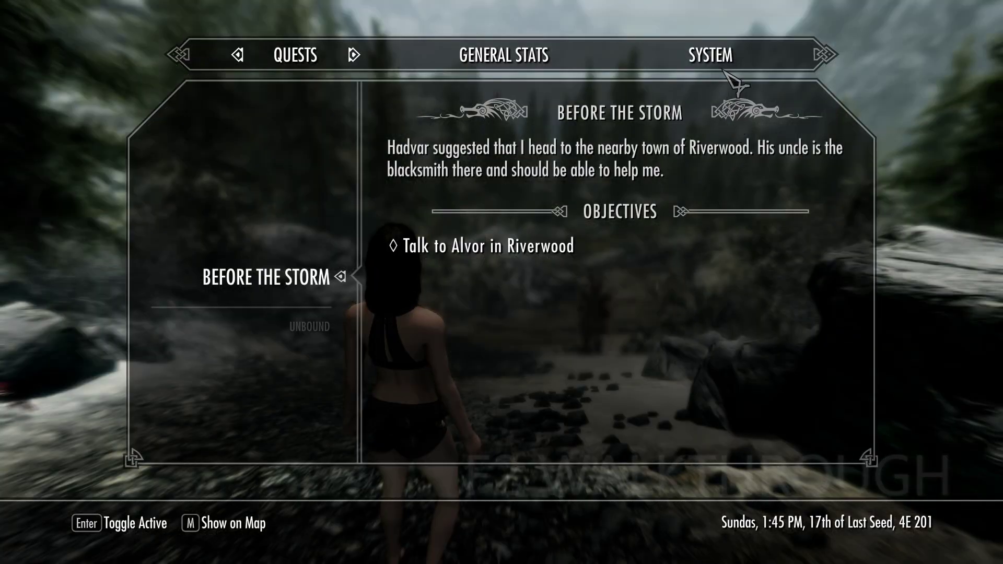
pyautogui.click(724, 72)
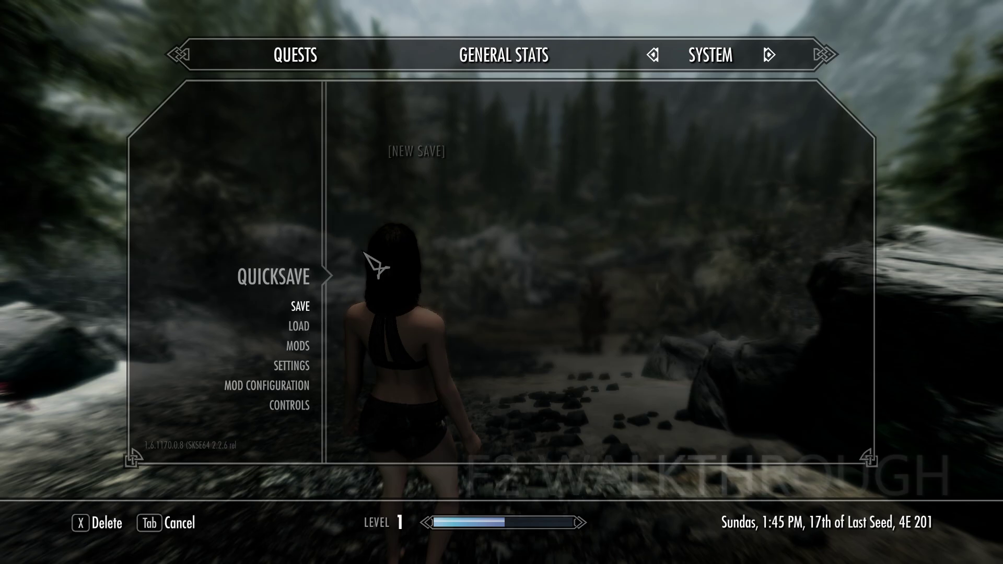
pyautogui.click(412, 157)
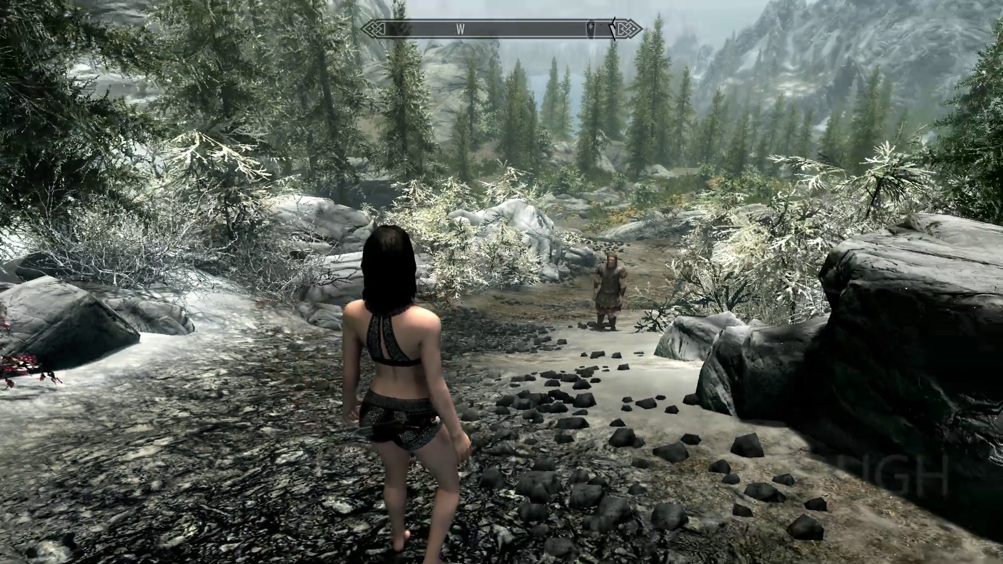
# Open the RaceMenu character editor by running the showracemenu command in the game console
pyautogui.press('`')
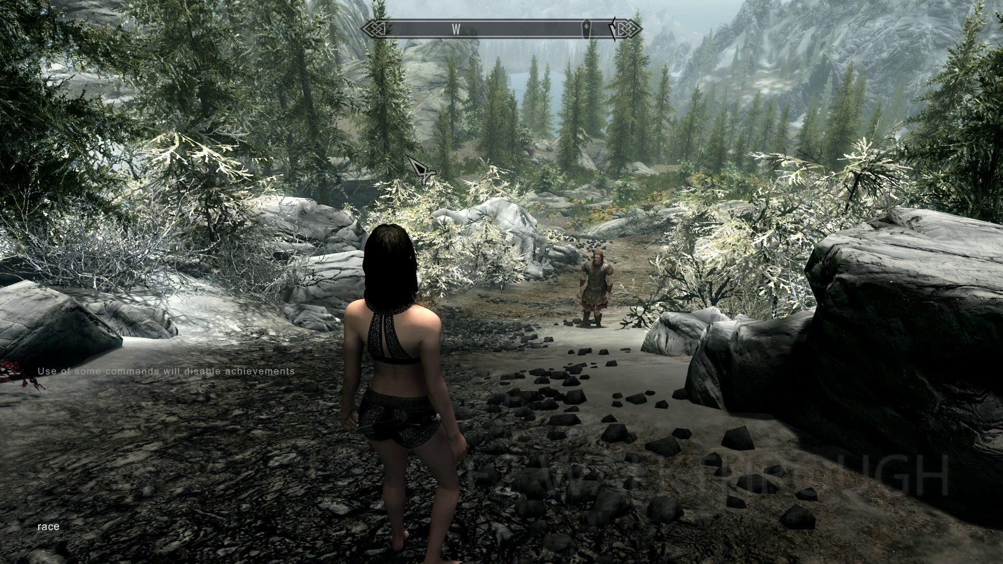
pyautogui.write('racemenu')
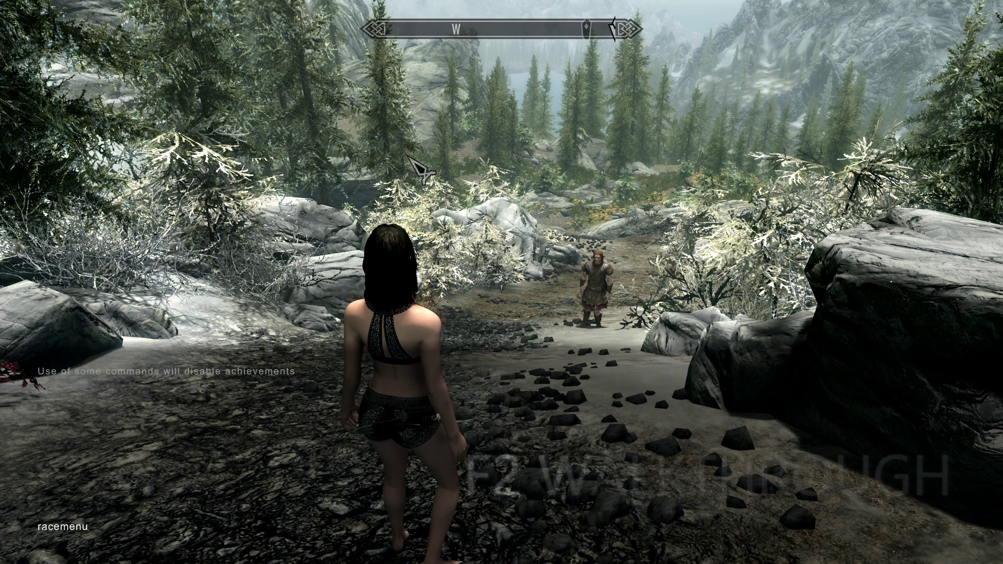
pyautogui.write('sh')
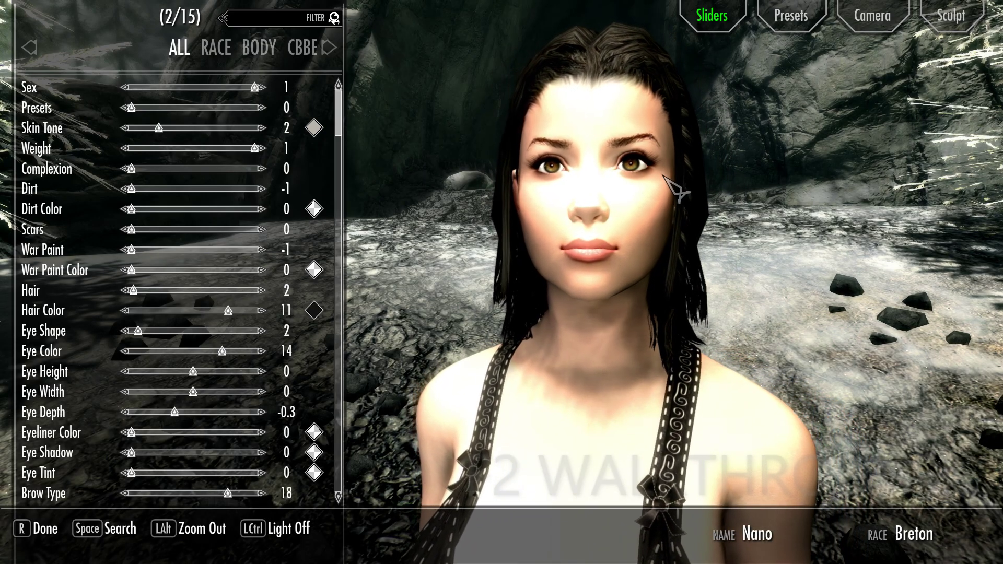
# Browse the available hairstyles in the character editor's Hair category, stepping through at least to style 18
pyautogui.click(272, 50)
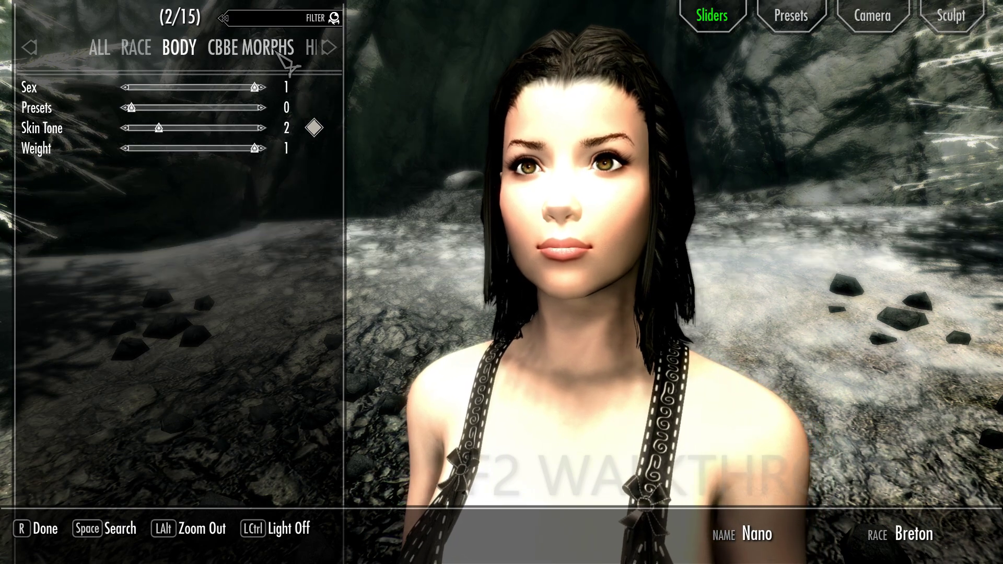
pyautogui.click(278, 52)
pyautogui.click(277, 52)
pyautogui.click(277, 52)
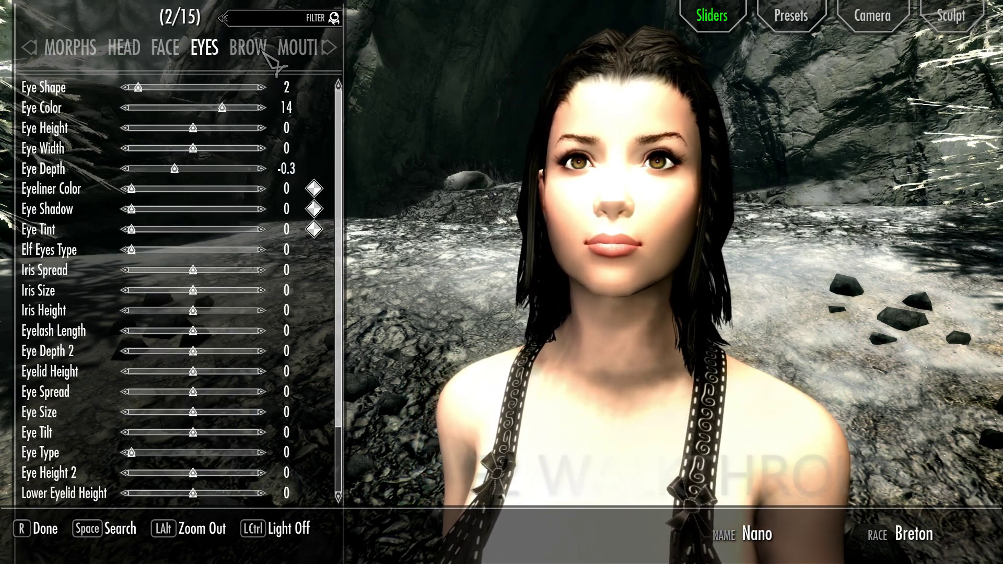
pyautogui.click(275, 52)
pyautogui.click(229, 52)
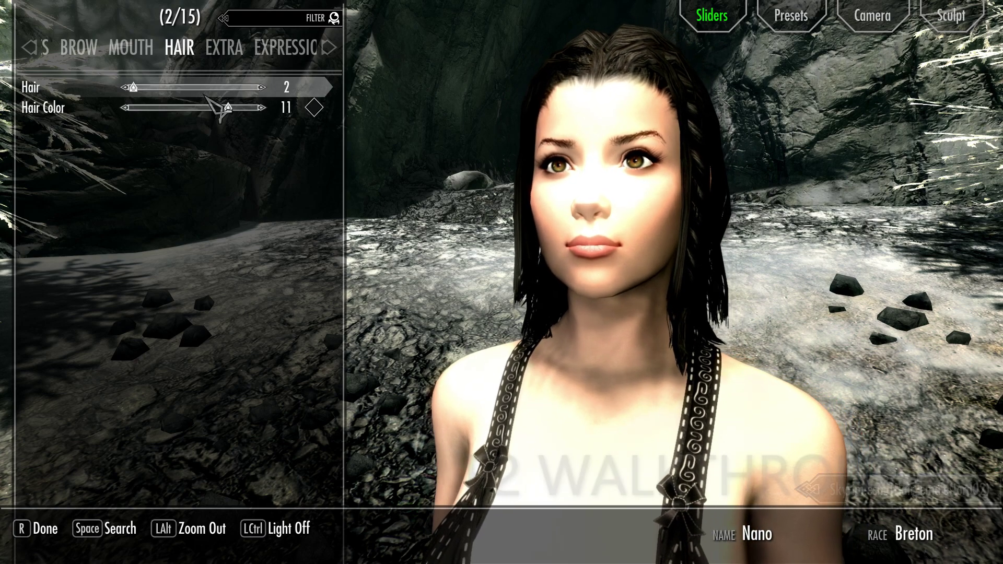
pyautogui.press('Right')
pyautogui.press('Right')
pyautogui.press('Right')
pyautogui.press('Right')
pyautogui.press('Right')
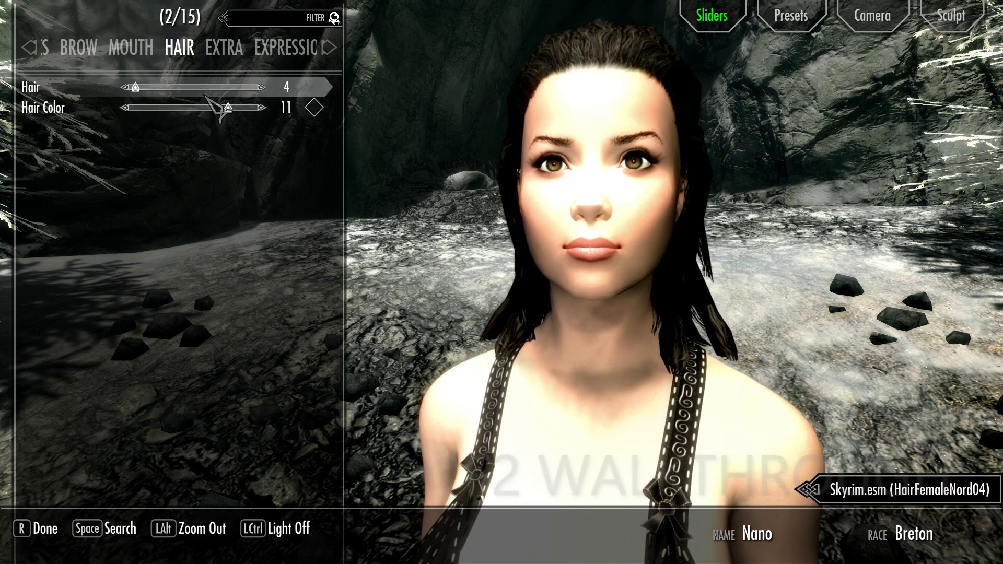
pyautogui.press('Right')
pyautogui.press('Right')
pyautogui.press('Right')
pyautogui.press('Right')
pyautogui.press('Right')
pyautogui.press('Right')
pyautogui.press('Right')
pyautogui.press('Right')
pyautogui.press('Right')
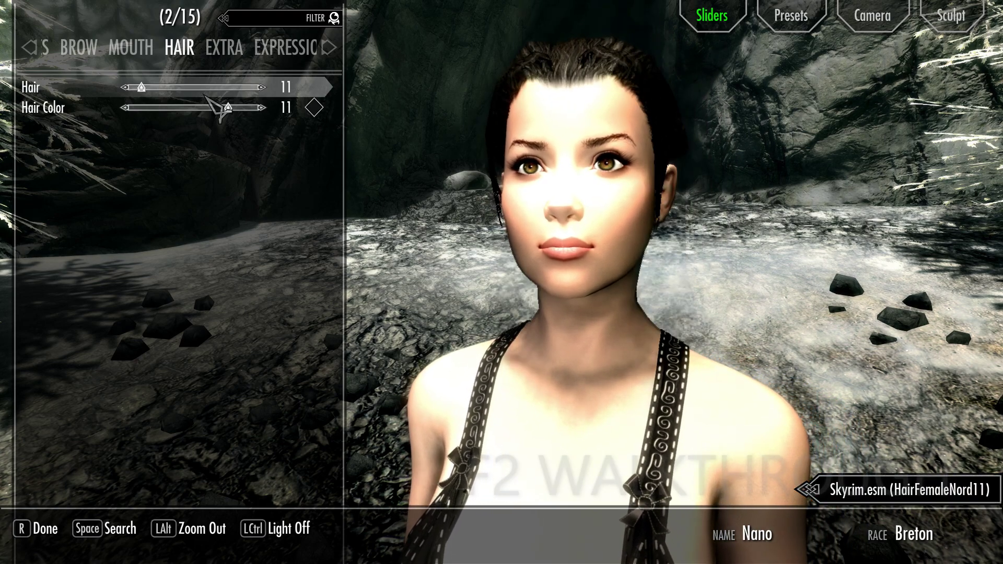
pyautogui.press('Right')
pyautogui.press('Right')
pyautogui.press('Right')
pyautogui.press('Right')
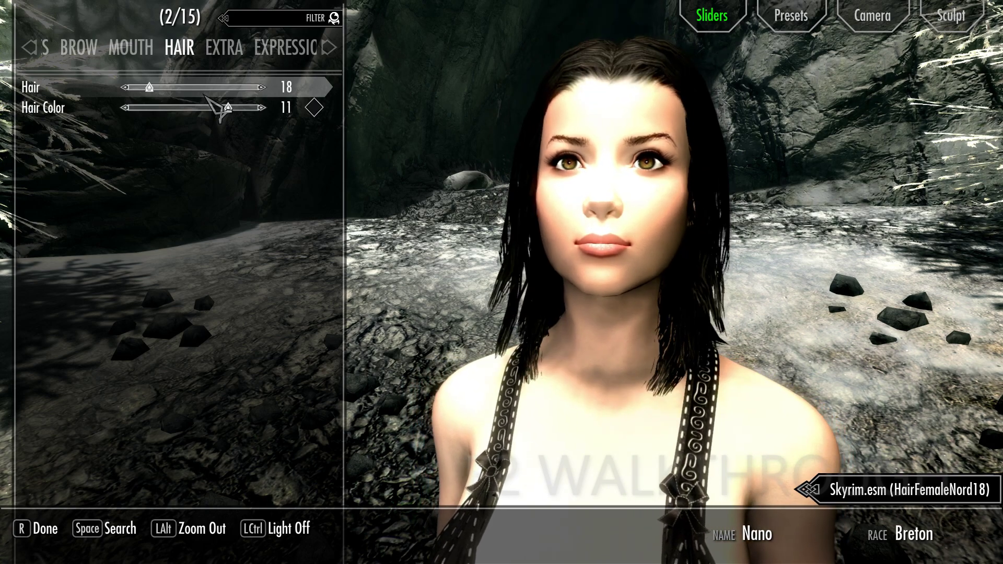
pyautogui.press('Right')
pyautogui.press('Right')
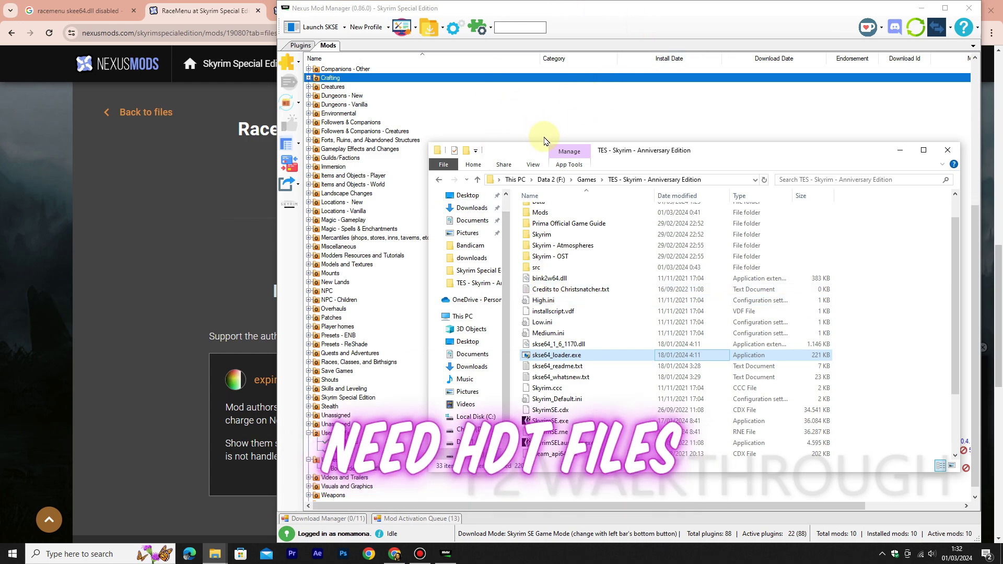
# Bring up the Mod Organizer 2 downloads folder in File Explorer and arrange its window beside the game folder's window
pyautogui.moveTo(677, 159); pyautogui.dragTo(626, 162)
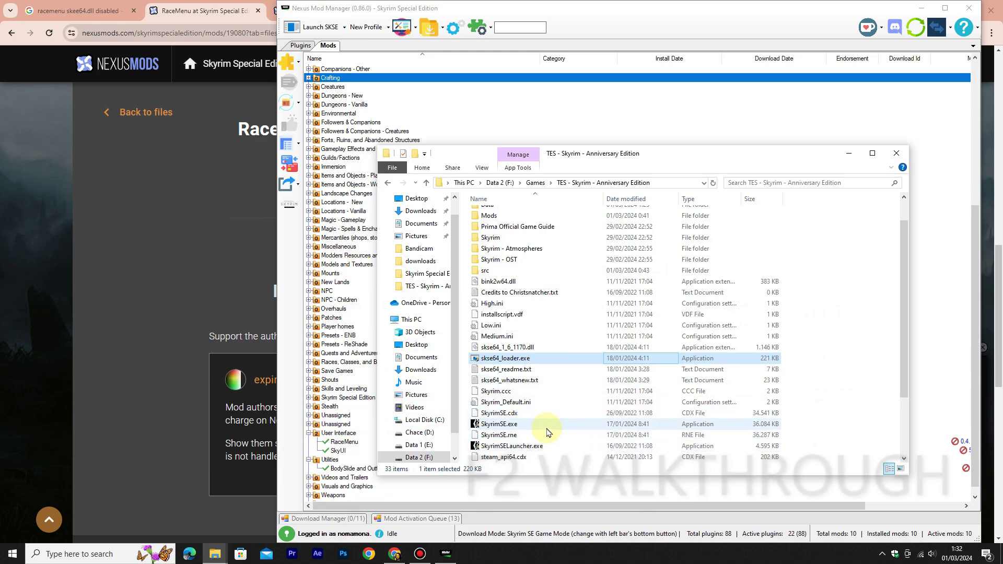
pyautogui.moveTo(214, 558)
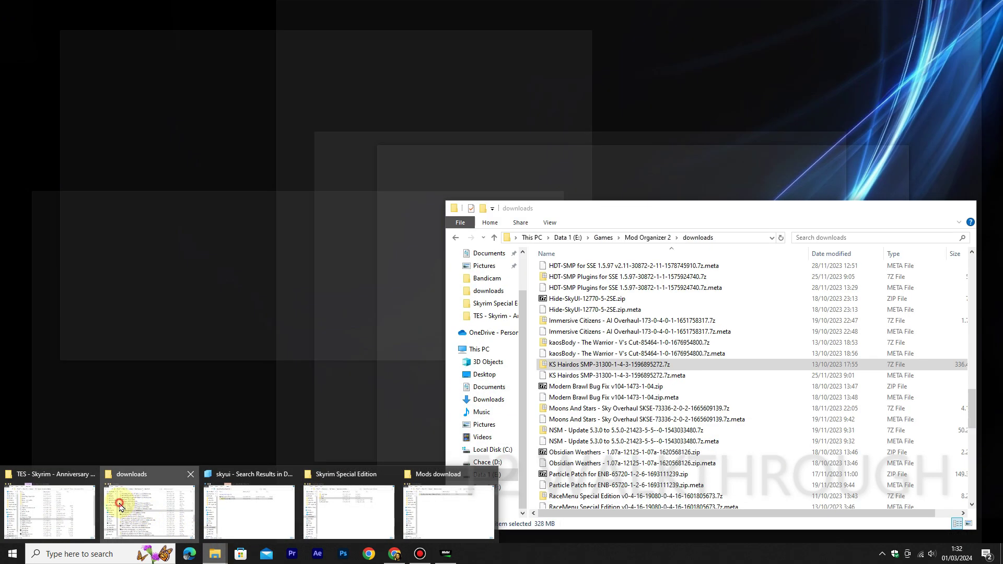
pyautogui.click(120, 506)
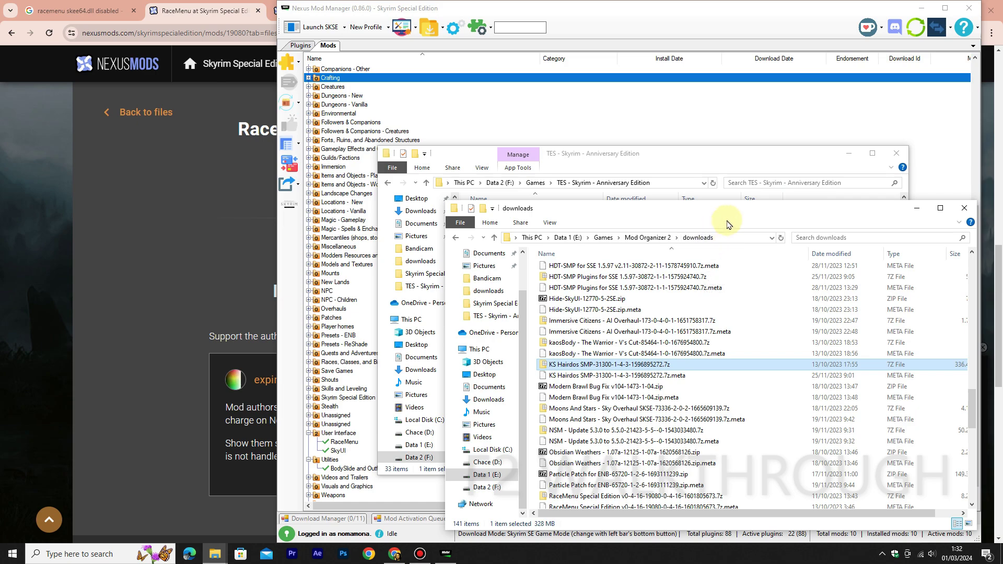
pyautogui.moveTo(733, 214); pyautogui.dragTo(754, 174)
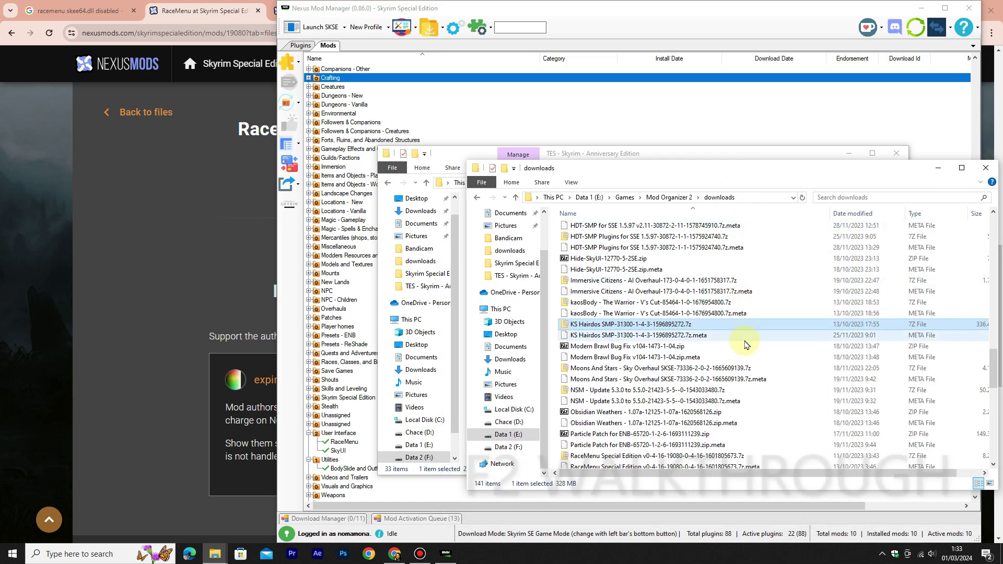
# Look through the mod archives in the downloads folder for the HDT and body physics files
pyautogui.scroll(-2, 745, 342)
pyautogui.scroll(-2, 745, 342)
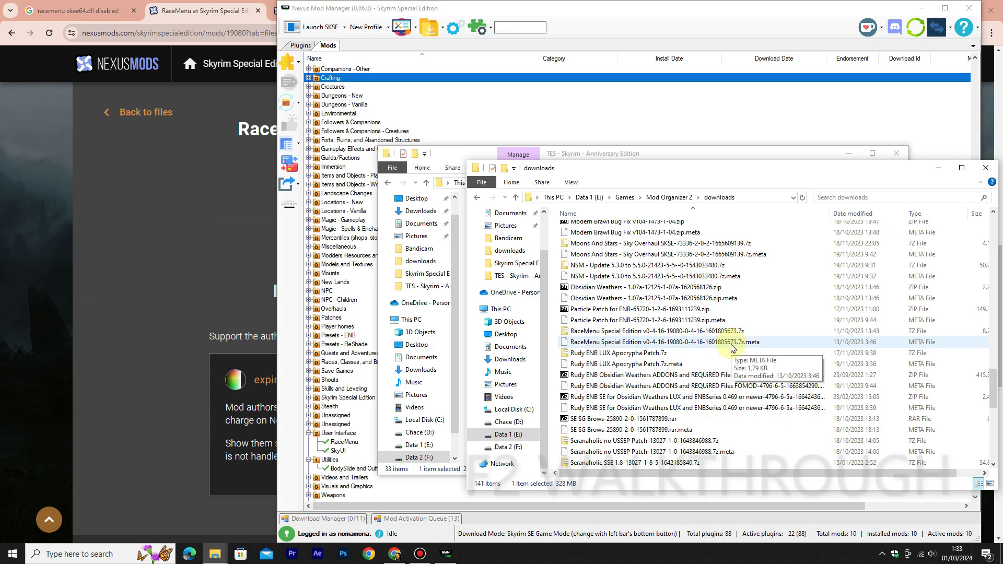
pyautogui.scroll(-8, 733, 347)
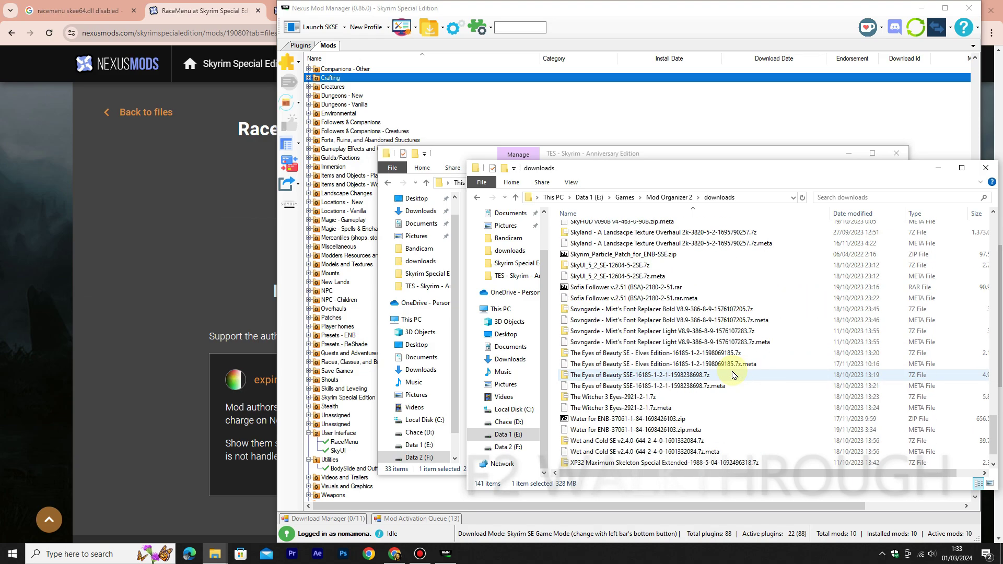
pyautogui.scroll(-1, 733, 375)
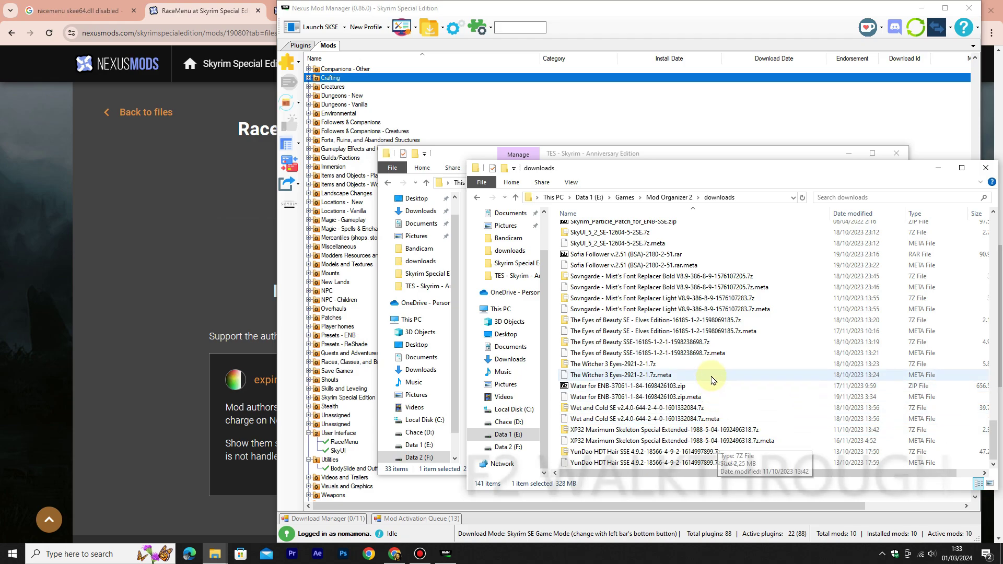
pyautogui.scroll(2, 713, 380)
pyautogui.scroll(7, 713, 380)
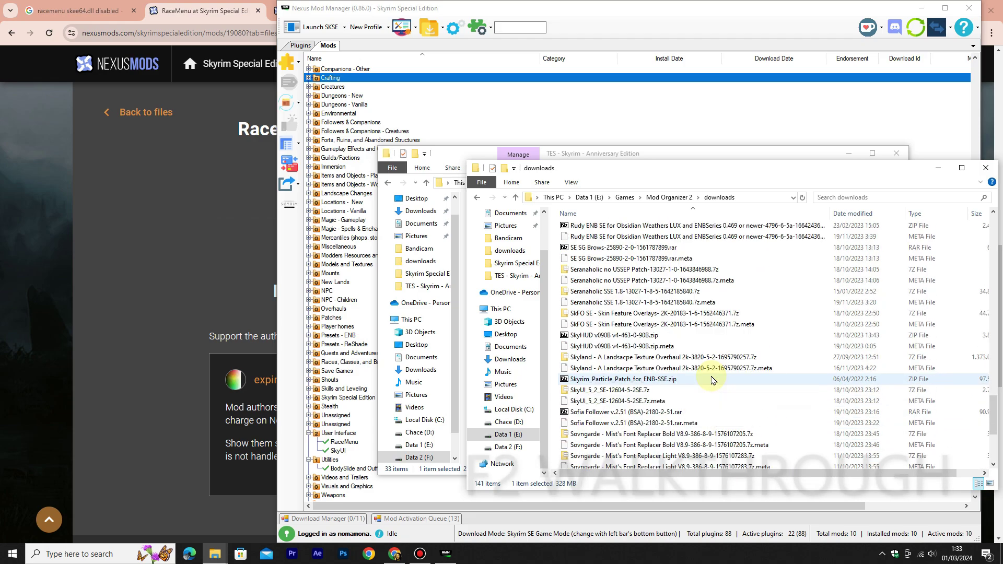
pyautogui.scroll(7, 712, 380)
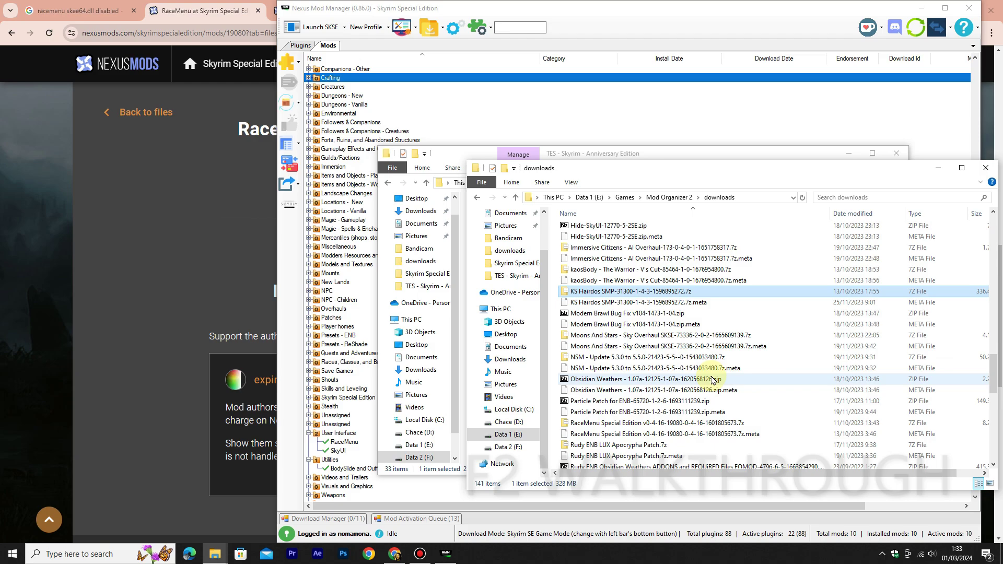
pyautogui.scroll(7, 713, 377)
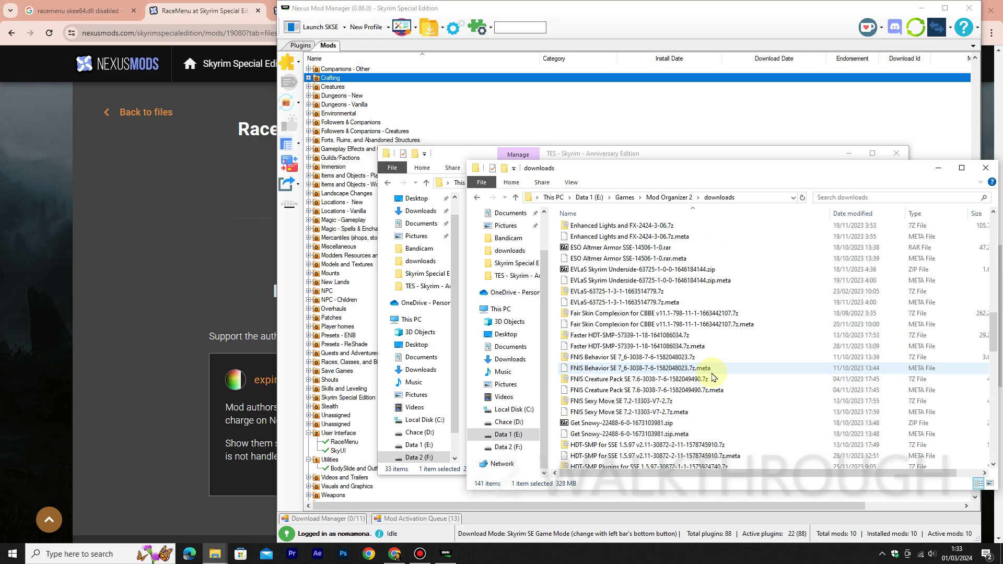
pyautogui.scroll(6, 679, 345)
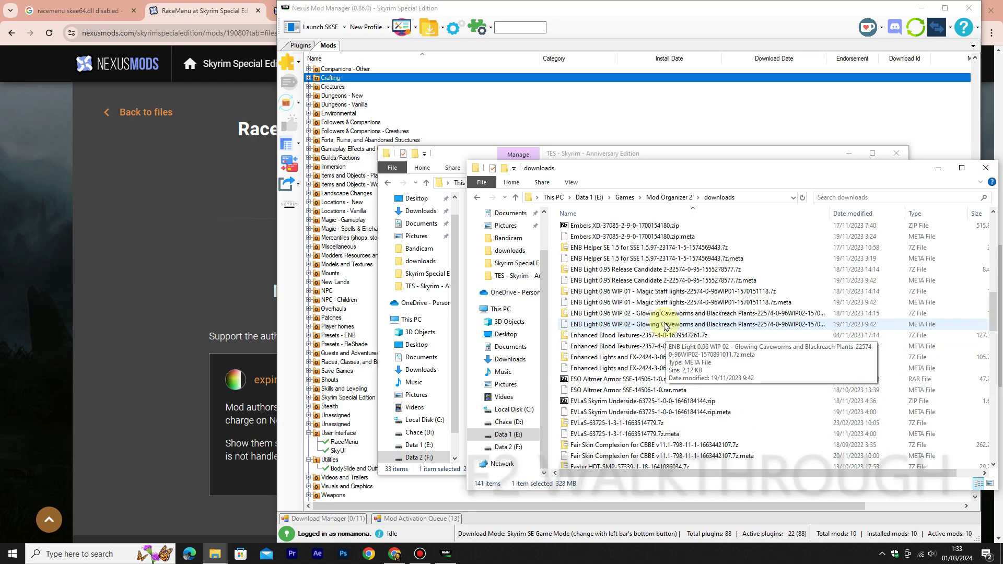
pyautogui.scroll(2, 653, 316)
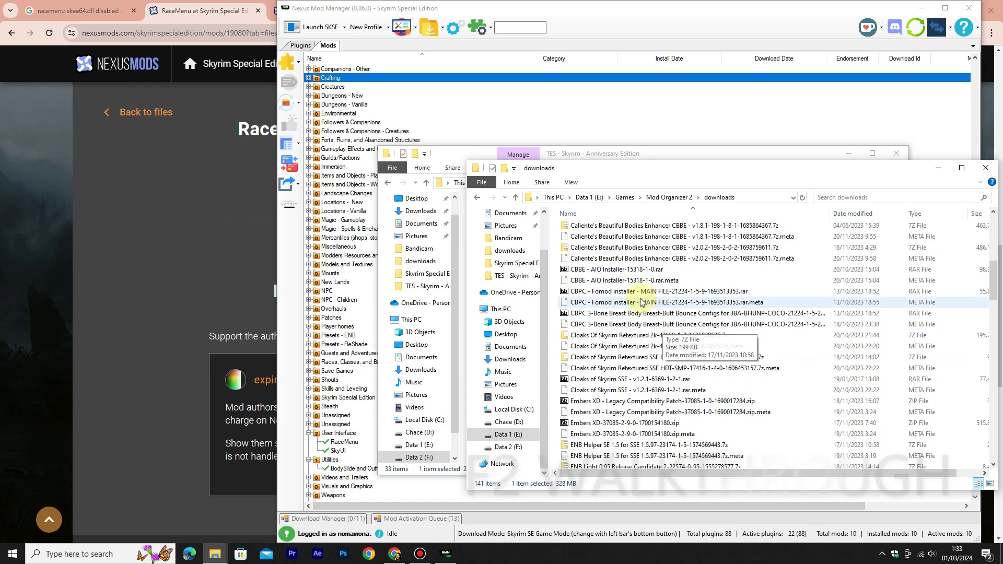
# Copy "CBPC 3-Bone Breast Body Breast-Butt Bounce" from the archive's file name and switch to the Google search page in Chrome
pyautogui.click(610, 315)
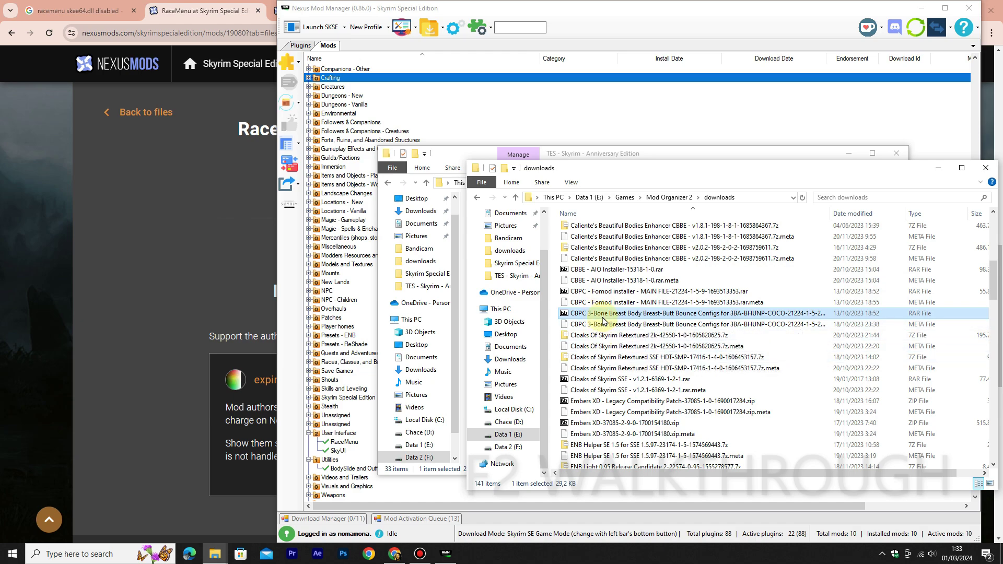
pyautogui.press('F2')
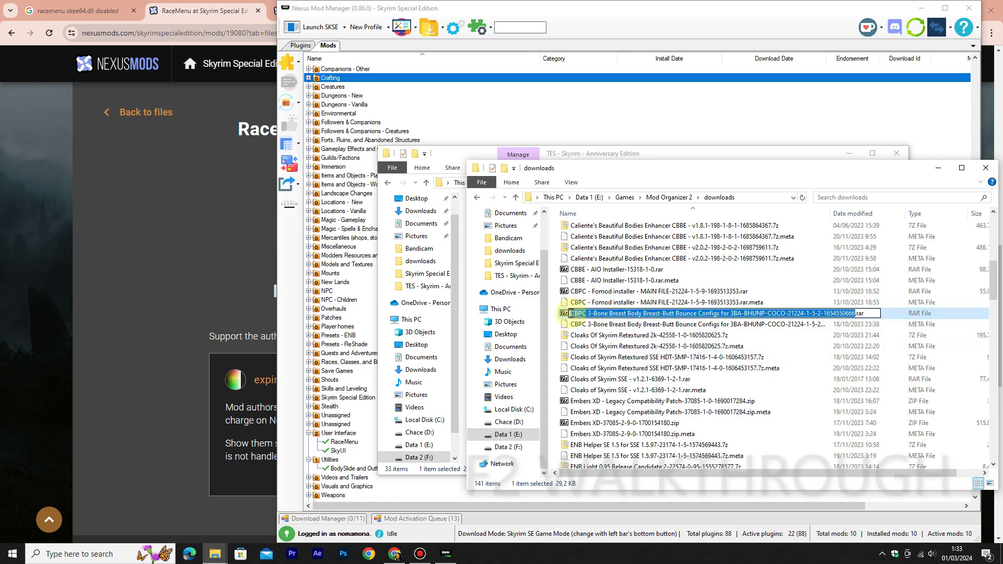
pyautogui.click(570, 313)
pyautogui.moveTo(679, 317); pyautogui.dragTo(696, 317)
pyautogui.hotkey('ctrl', 'c')
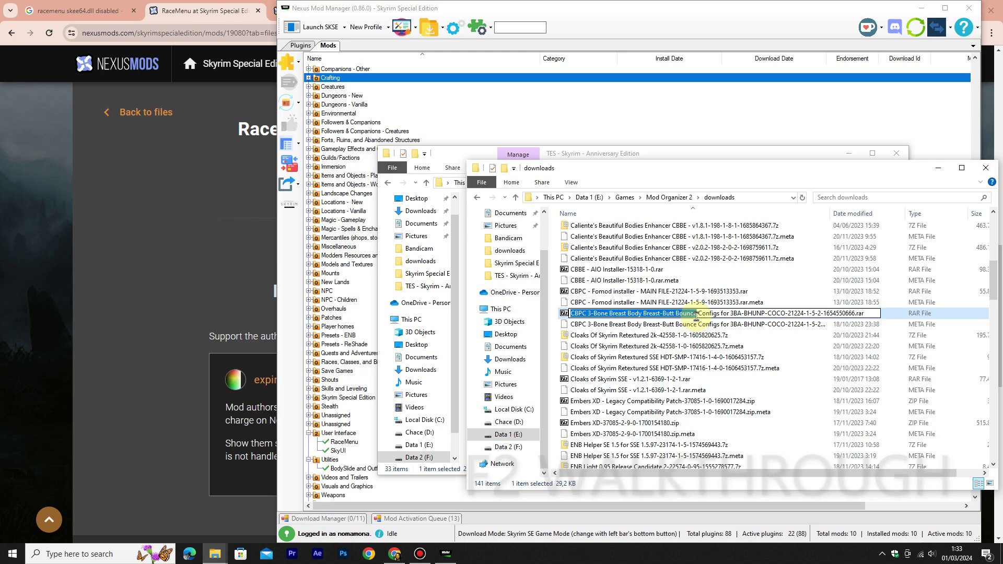
pyautogui.click(91, 11)
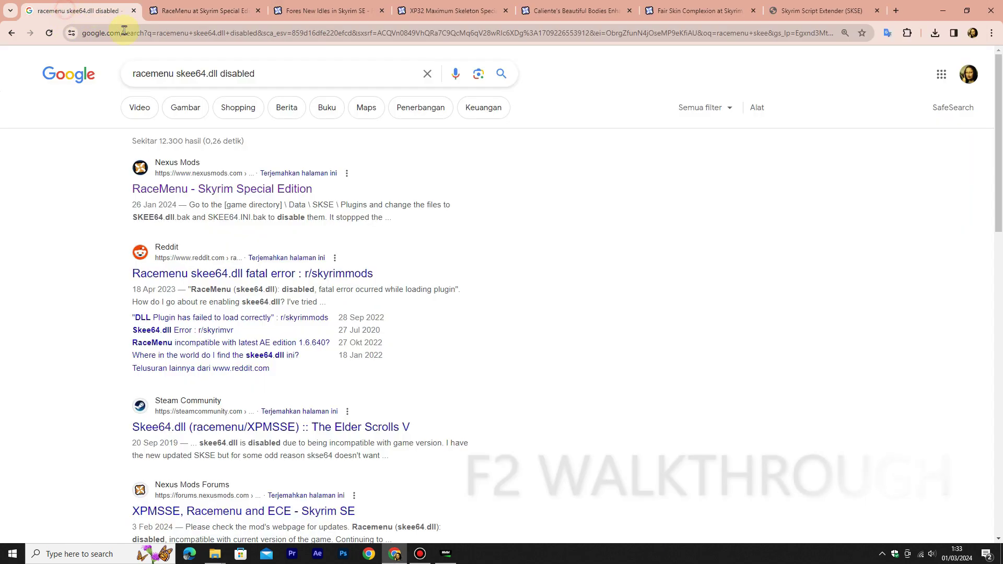
# Search Google for "CBPC 3-Bone Breast Body Breast-Butt Bounce" in place of the previous query
pyautogui.moveTo(263, 73); pyautogui.dragTo(46, 72)
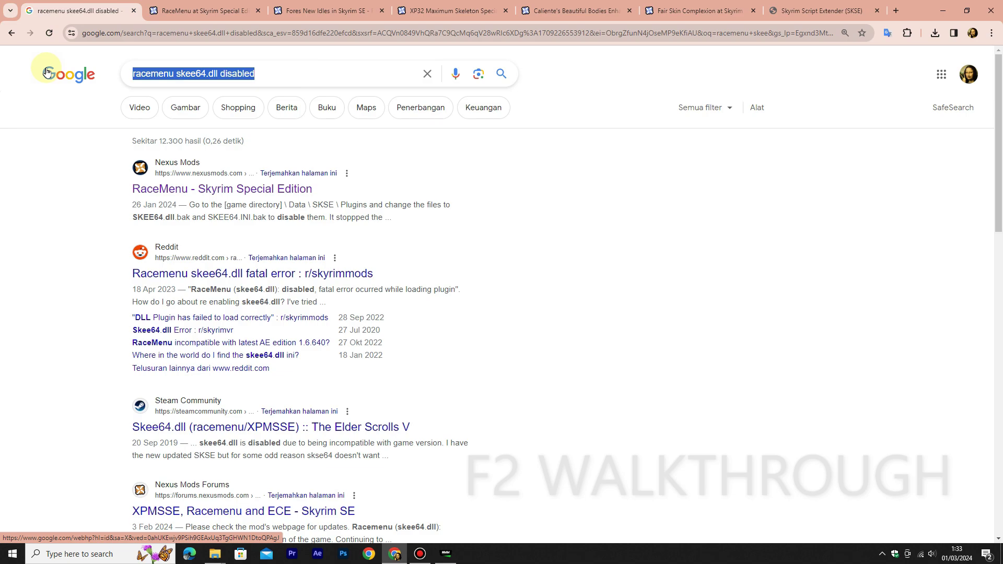
pyautogui.hotkey('ctrl', 'v')
pyautogui.click(500, 74)
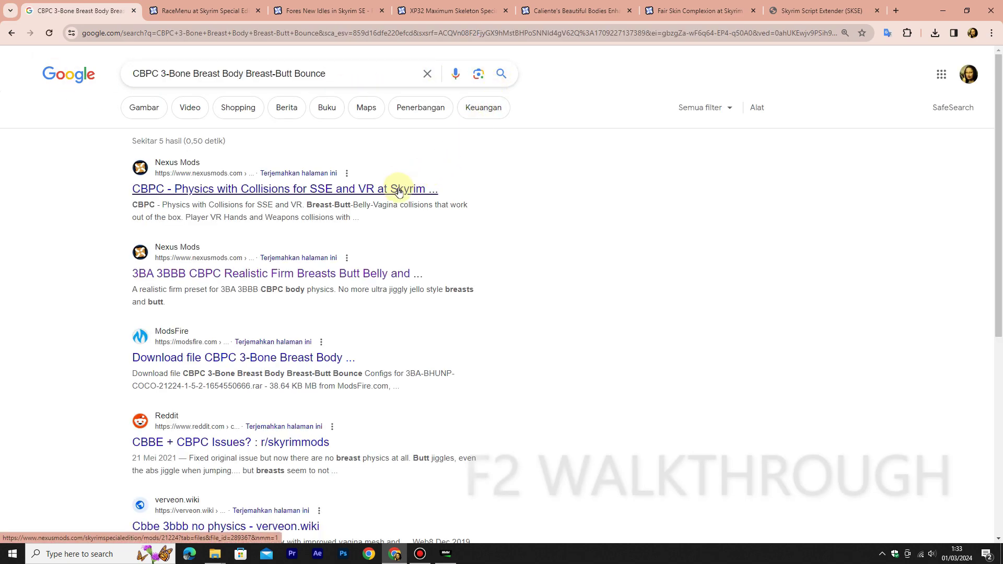
pyautogui.rightClick(413, 191)
pyautogui.click(470, 197)
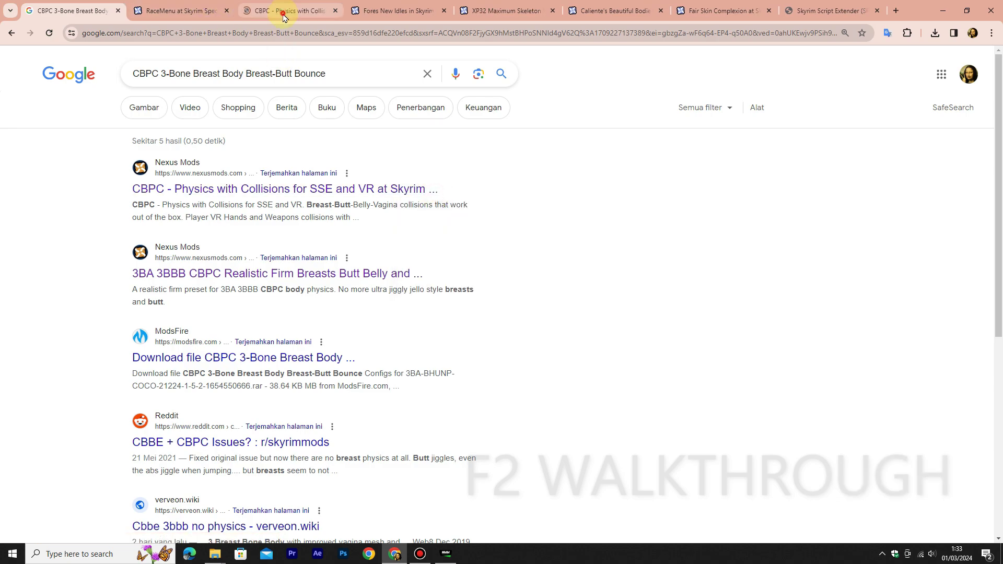
pyautogui.click(282, 14)
pyautogui.moveTo(285, 10); pyautogui.dragTo(176, 22)
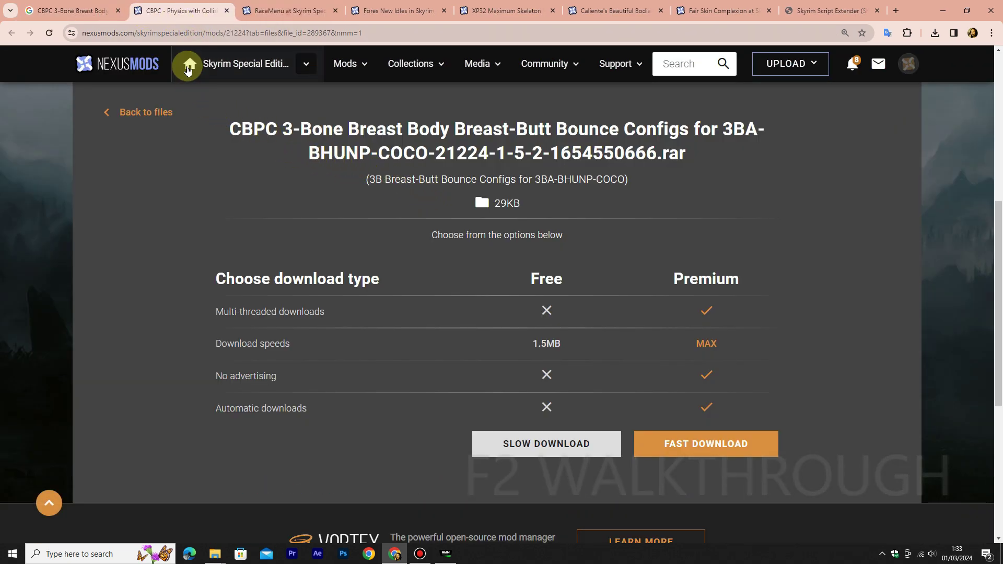
pyautogui.click(226, 11)
pyautogui.click(73, 10)
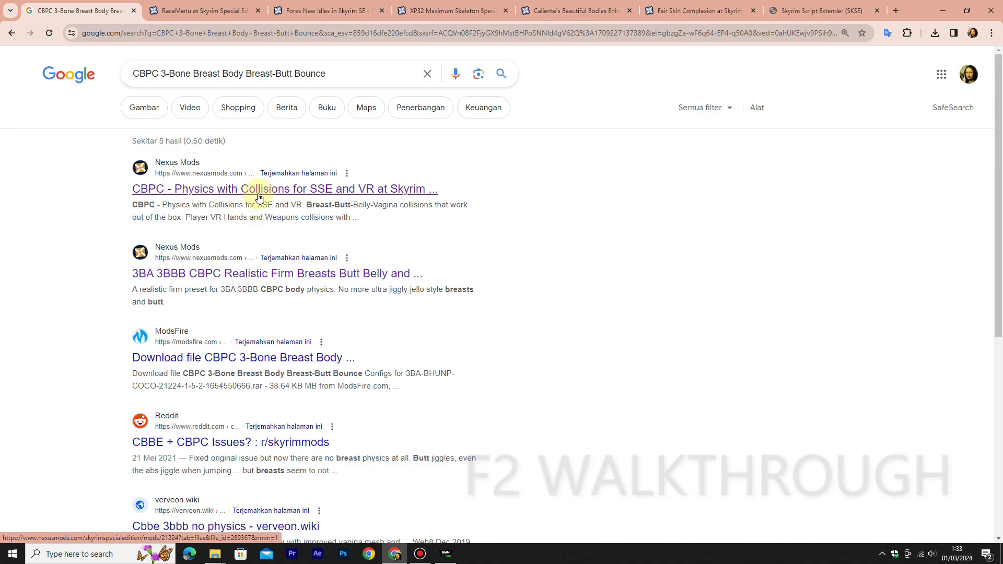
# Open the "CBPC - Physics with Collisions for SSE and VR" result in a new tab and go to the mod's files list
pyautogui.rightClick(258, 196)
pyautogui.click(269, 205)
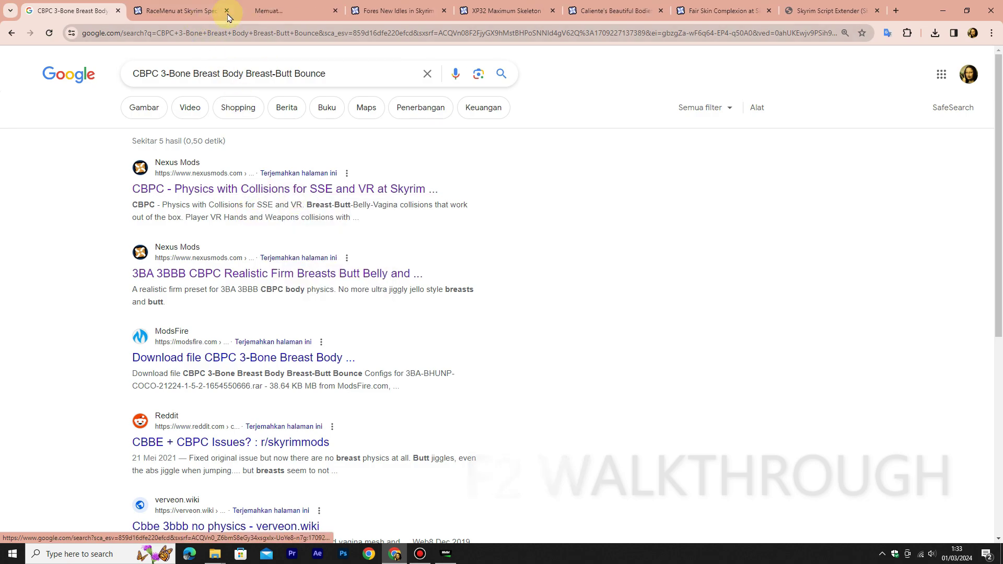
pyautogui.click(271, 14)
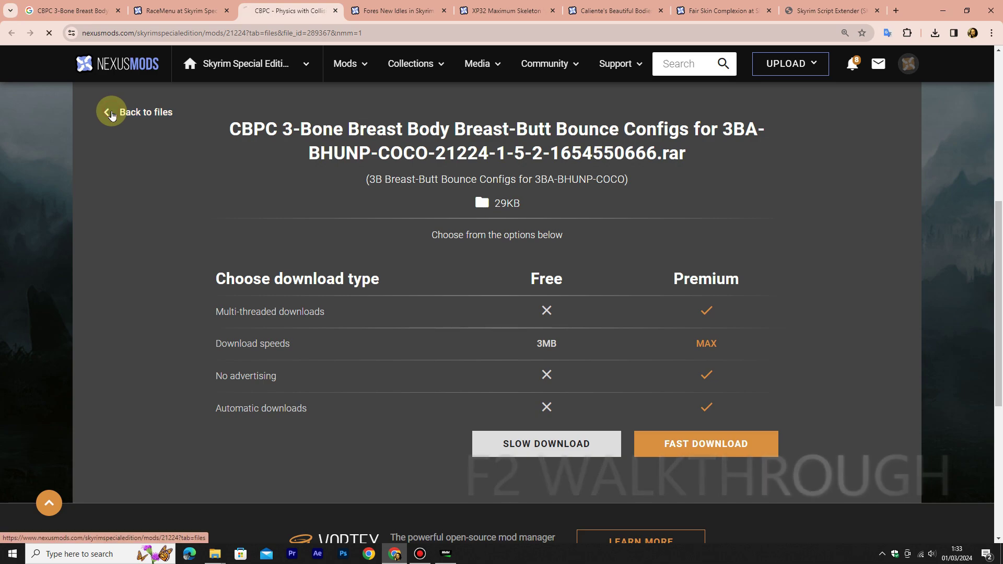
pyautogui.click(125, 118)
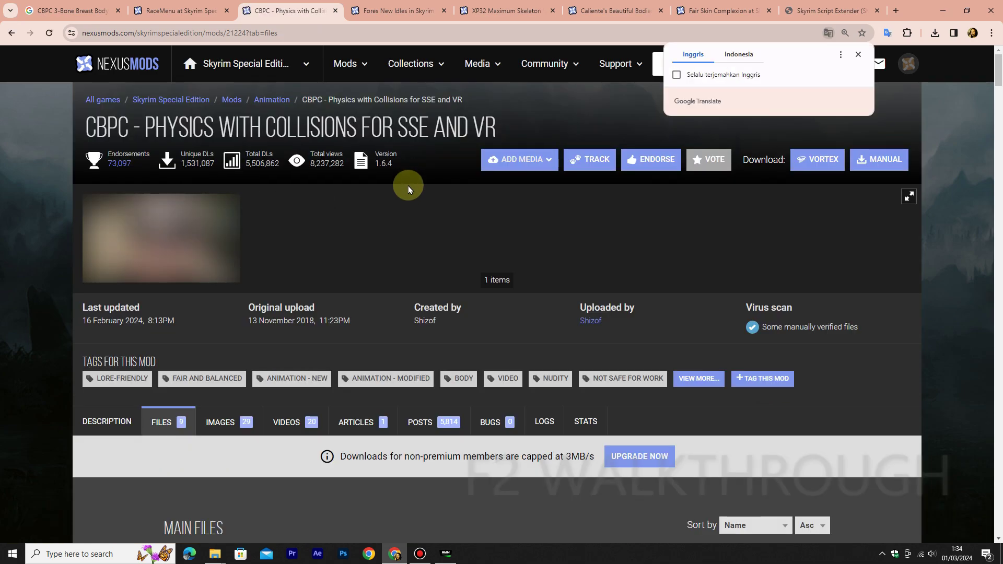
# Read the notes of "CBPC - Fomod installer - MAIN FILE" and download it manually with the slow download option
pyautogui.scroll(-5, 184, 189)
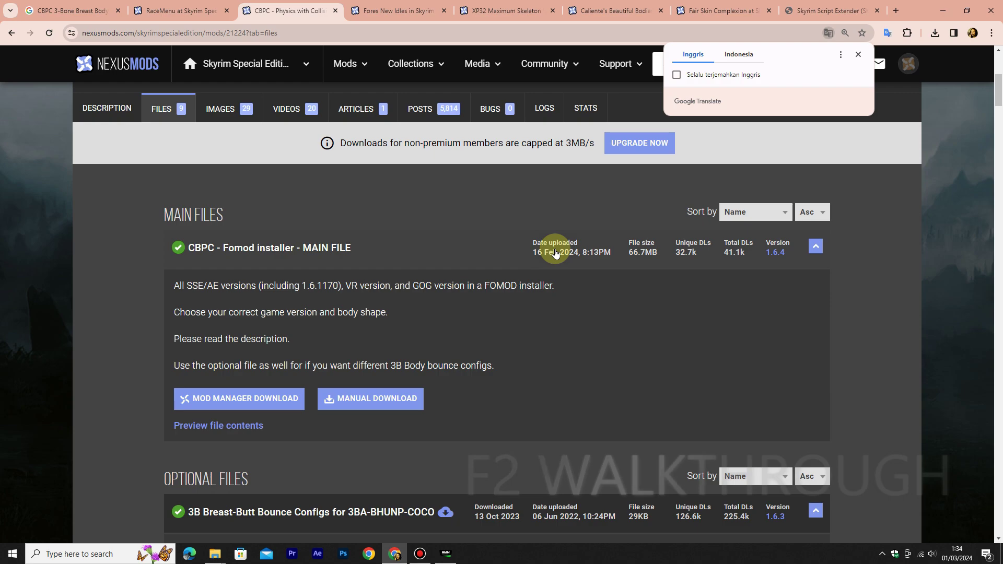
pyautogui.scroll(-1, 334, 303)
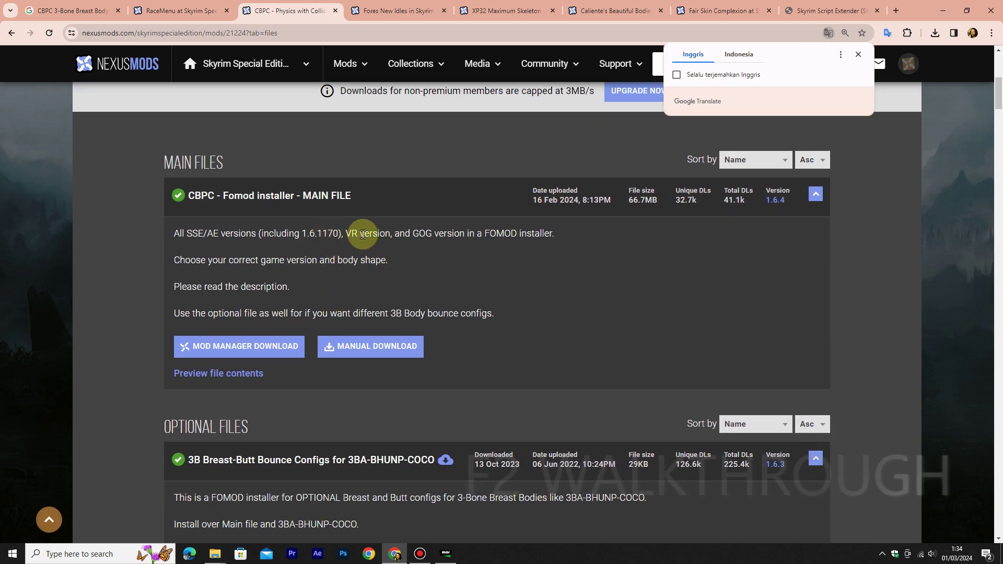
pyautogui.click(366, 233)
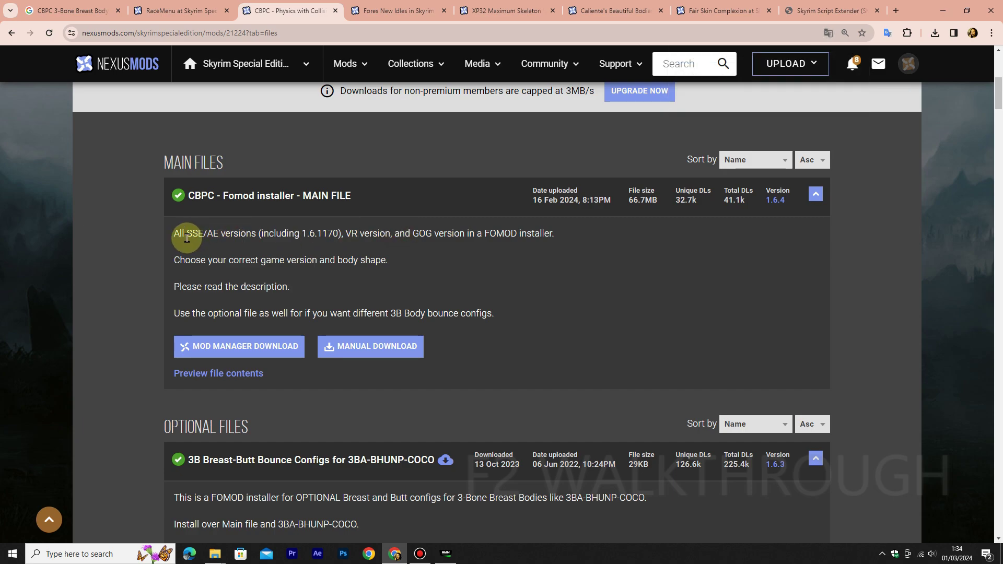
pyautogui.moveTo(177, 235); pyautogui.dragTo(359, 235)
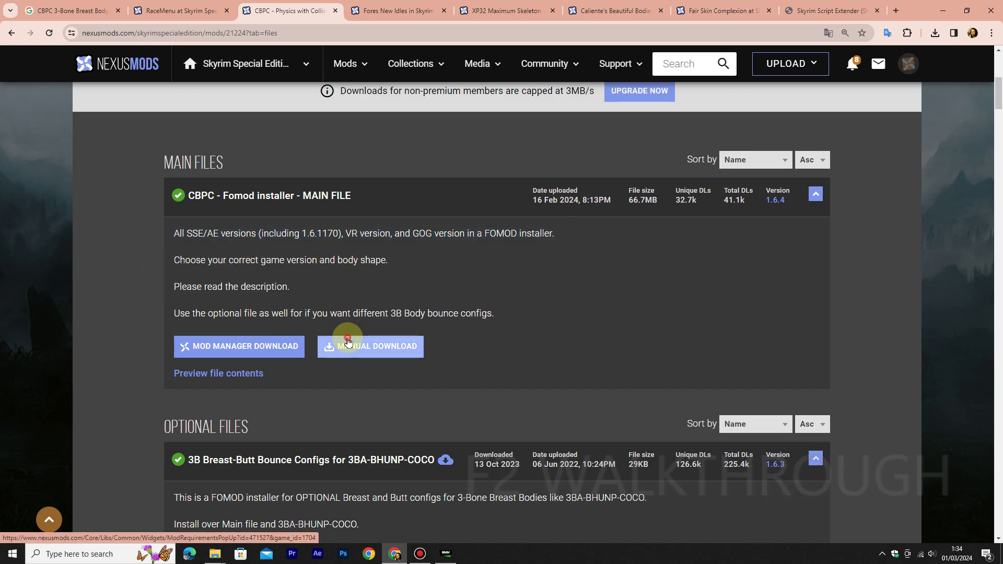
pyautogui.click(337, 346)
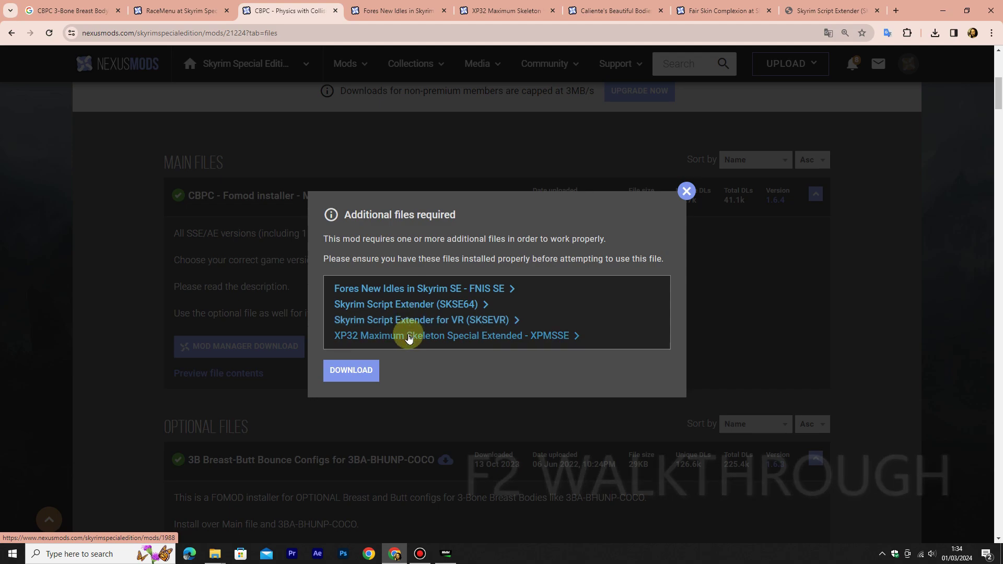
pyautogui.click(353, 369)
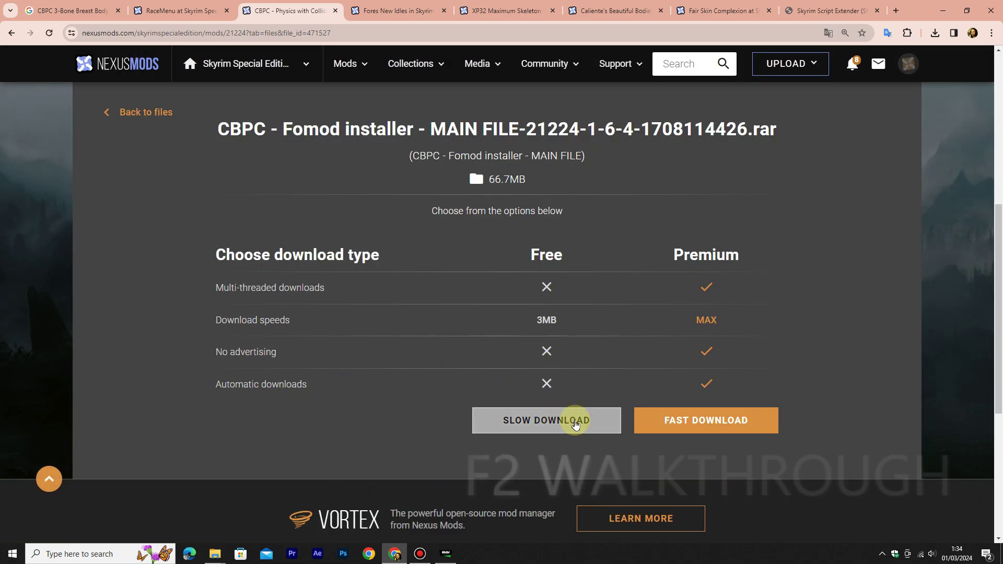
pyautogui.click(575, 423)
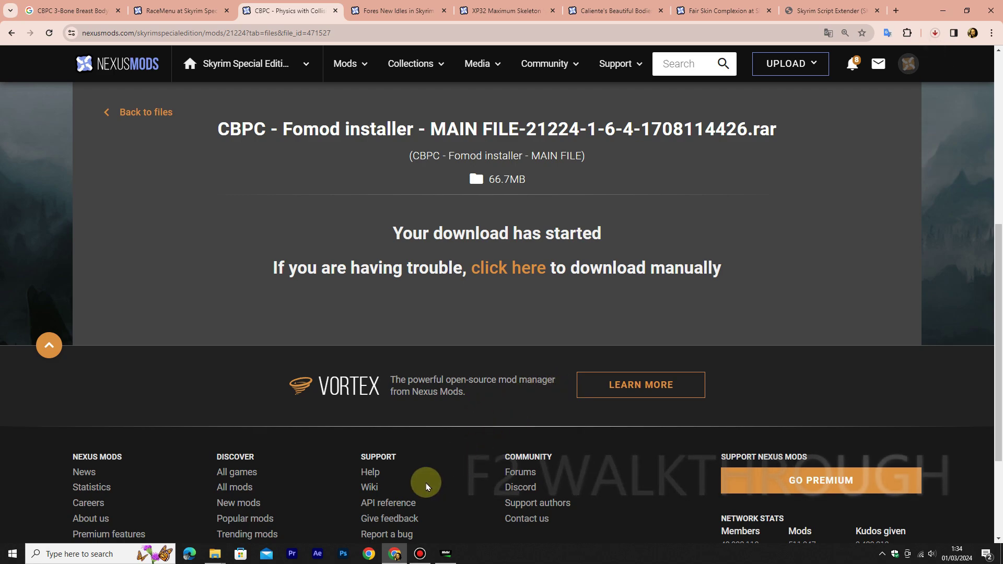
# Bring up the Mod Organizer 2 downloads folder over the browser and widen its Name column to show the full archive names
pyautogui.moveTo(219, 557)
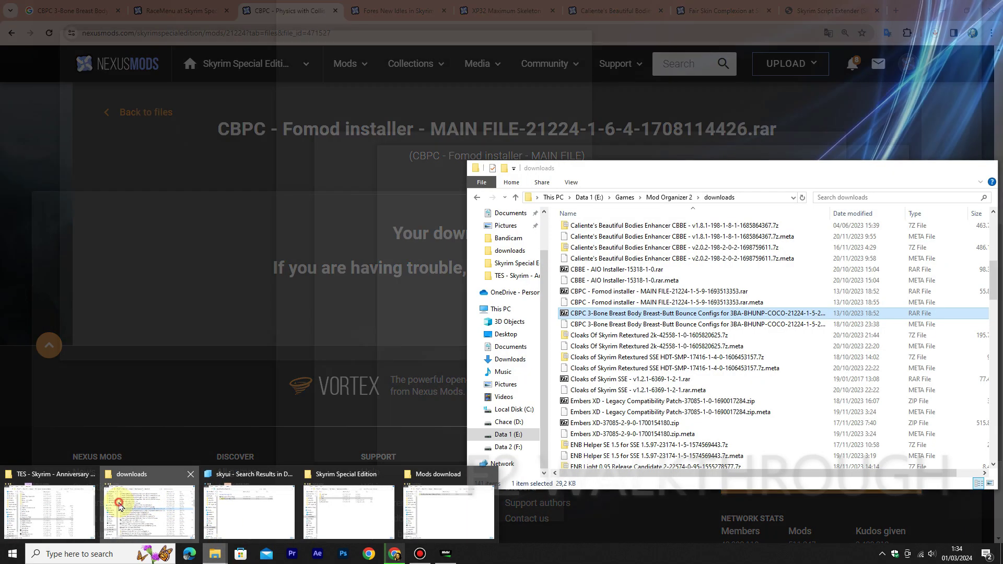
pyautogui.click(119, 506)
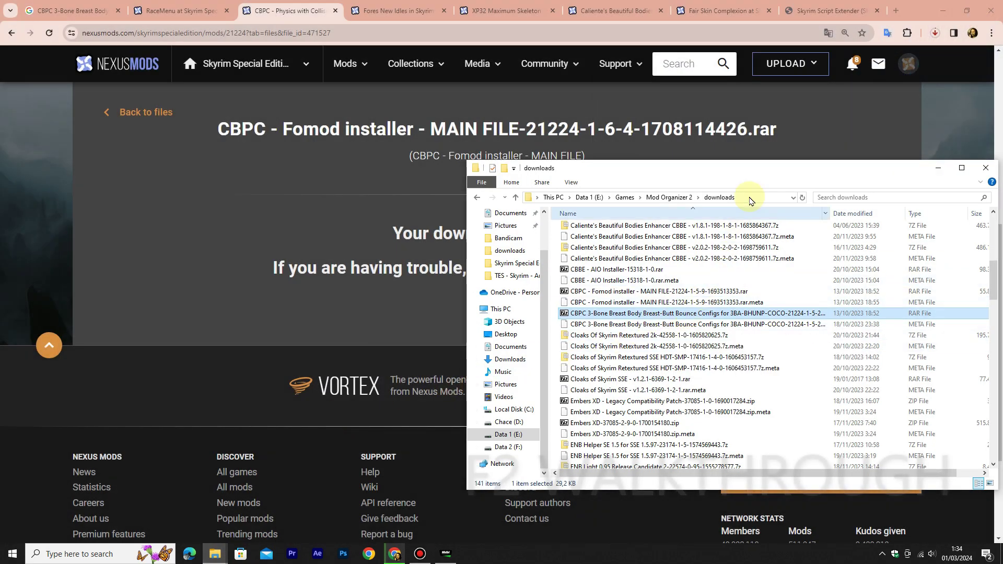
pyautogui.moveTo(757, 171); pyautogui.dragTo(642, 220)
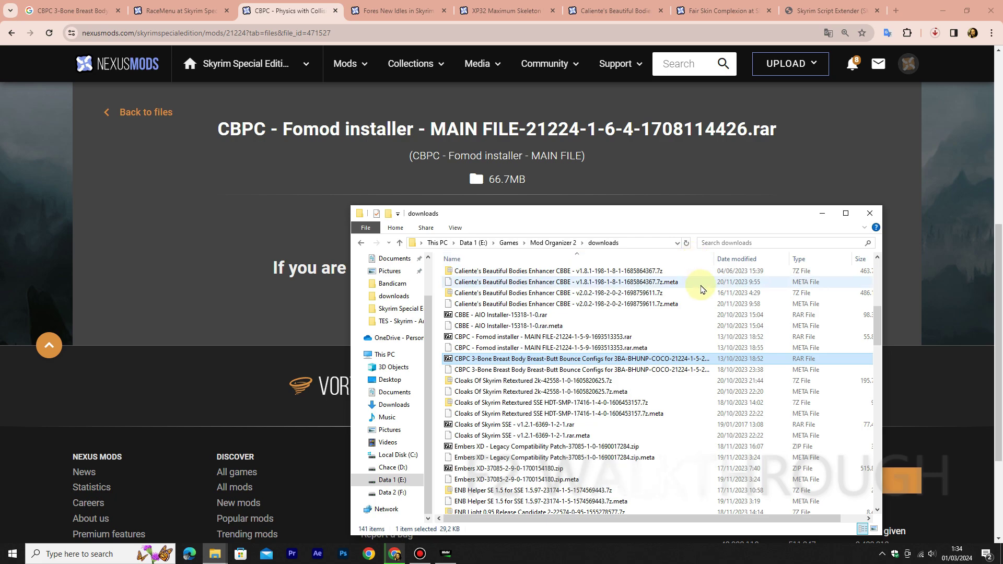
pyautogui.moveTo(713, 257); pyautogui.dragTo(764, 262)
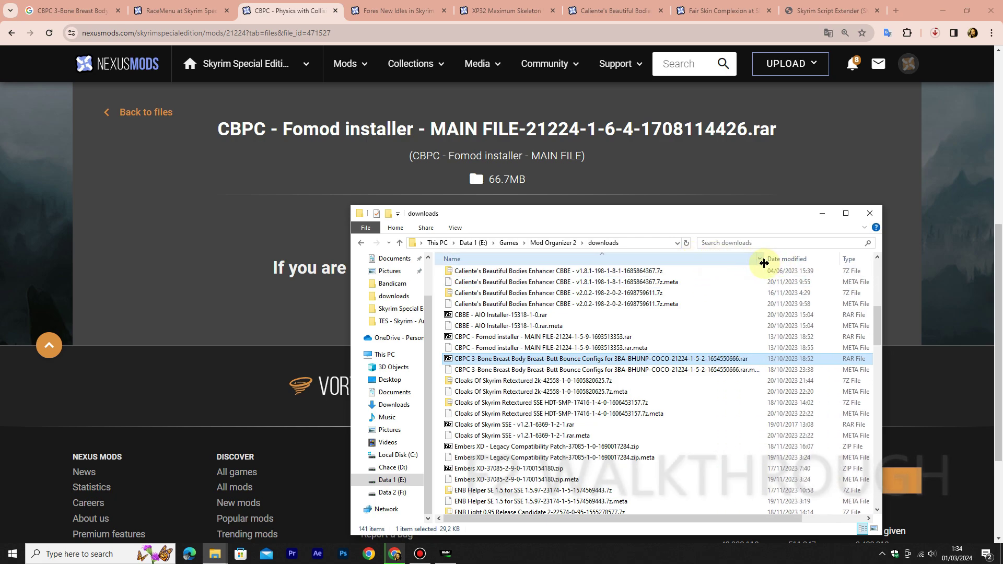
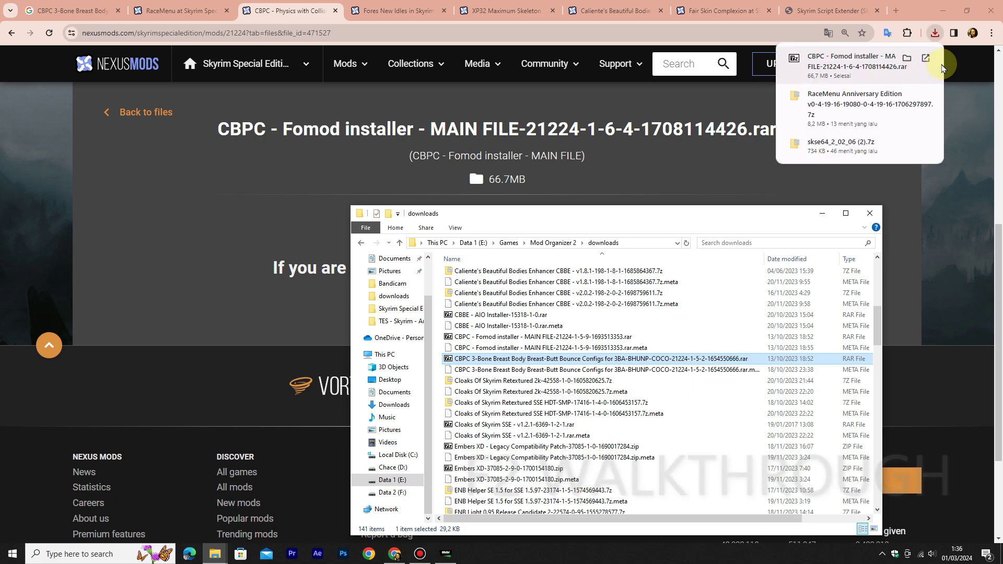
# Show the downloaded CBPC Fomod installer archive in its folder, cut it and close that folder window
pyautogui.click(907, 57)
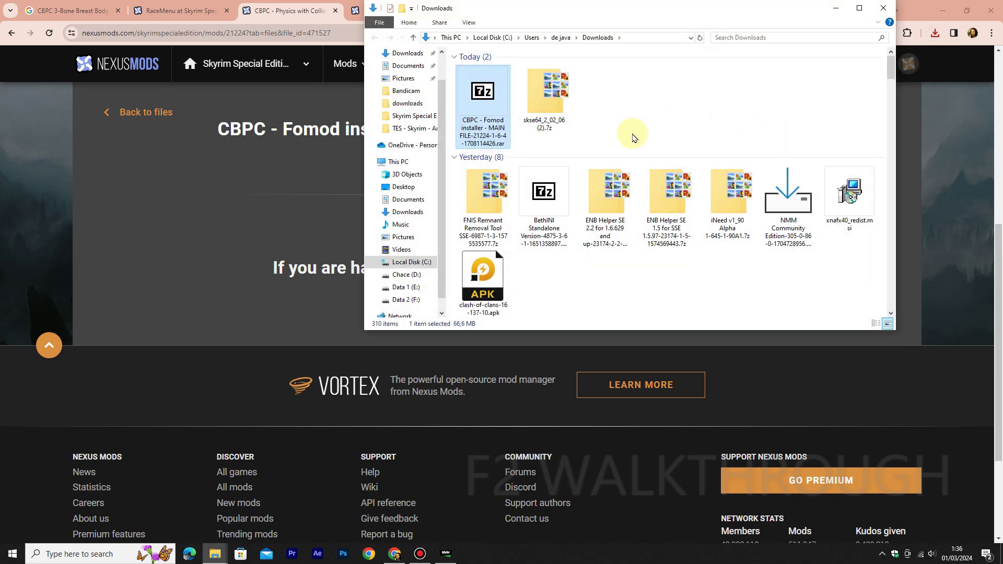
pyautogui.rightClick(484, 109)
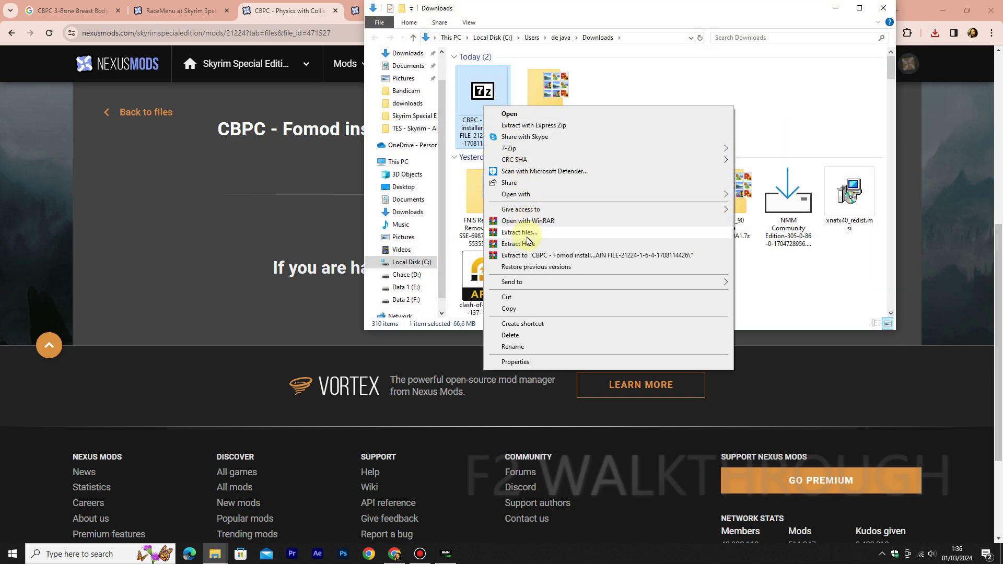
pyautogui.click(522, 297)
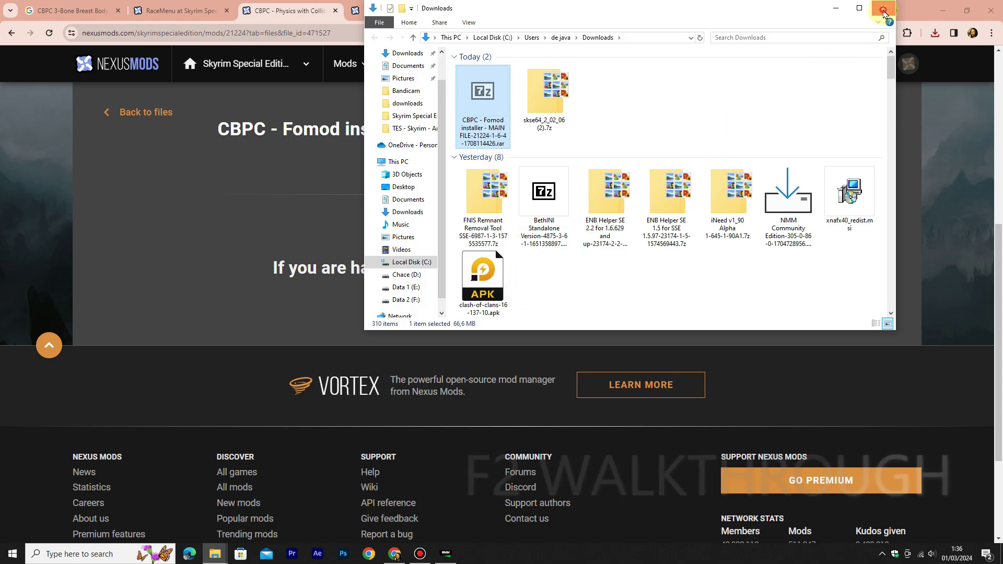
pyautogui.click(883, 13)
# Paste the CBPC Fomod installer archive into the "Mods download" folder and refresh the folder view
pyautogui.moveTo(213, 558)
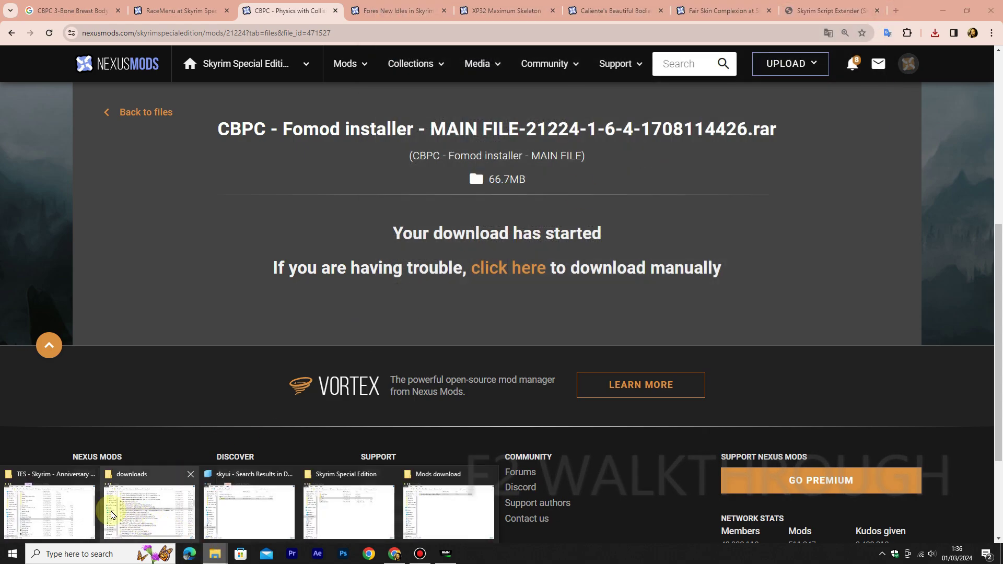
pyautogui.moveTo(101, 517)
pyautogui.moveTo(232, 508)
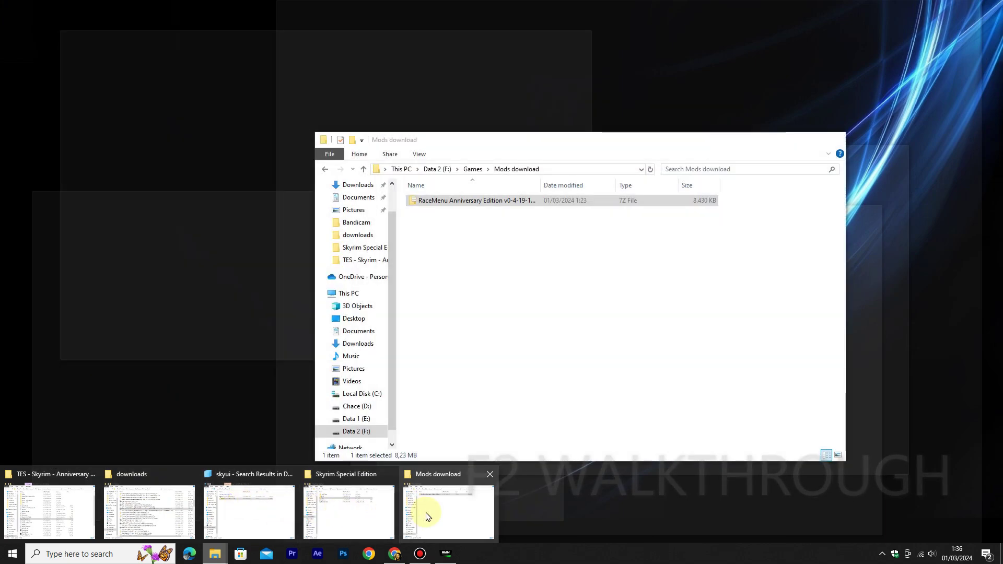
pyautogui.click(427, 514)
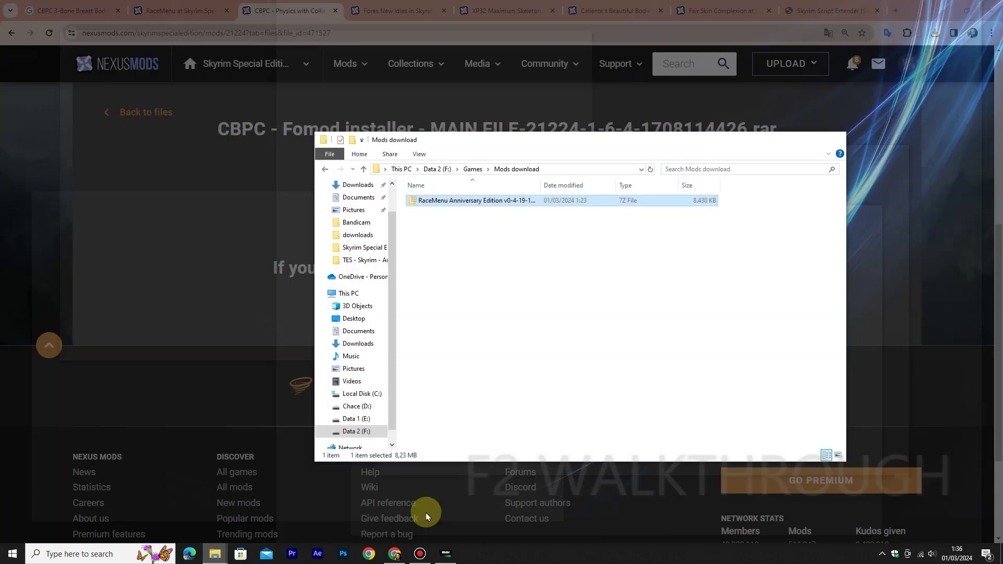
pyautogui.rightClick(492, 285)
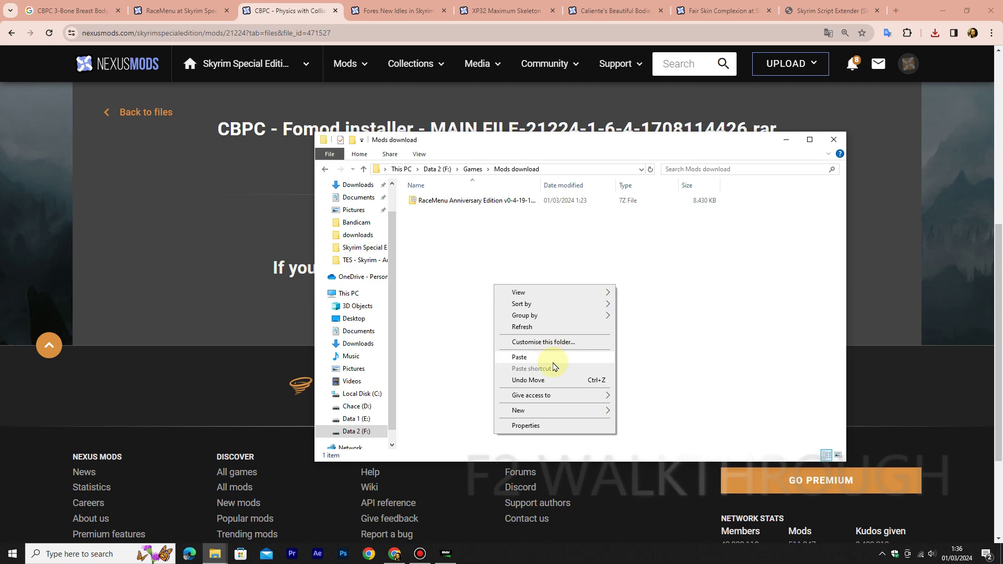
pyautogui.click(554, 359)
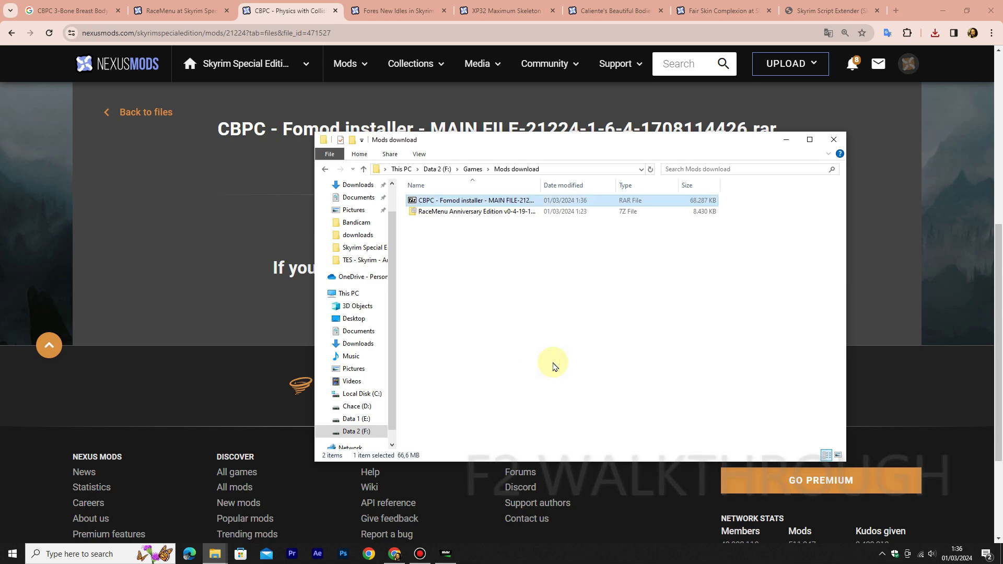
pyautogui.rightClick(555, 365)
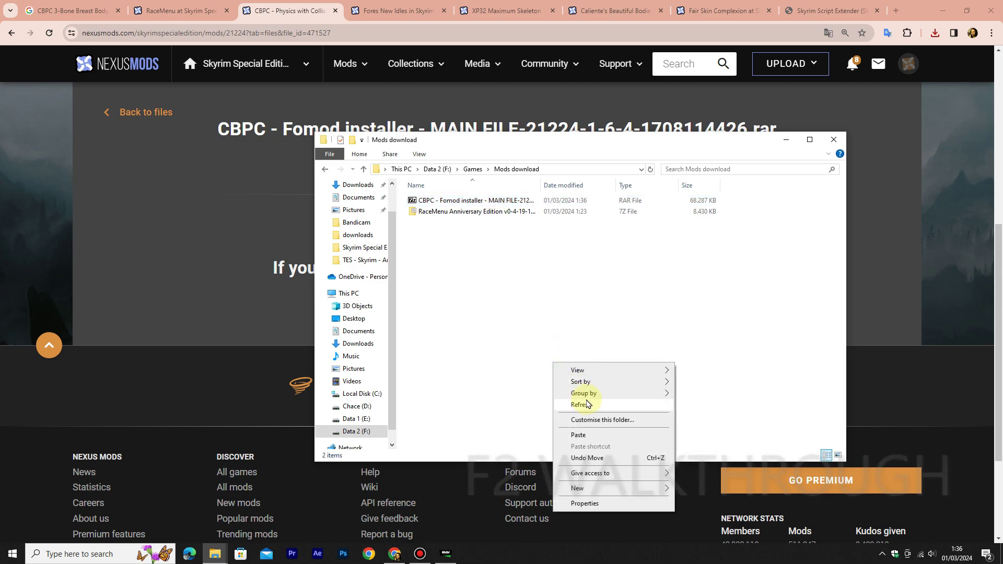
pyautogui.click(587, 405)
# Return to the CBPC page in Chrome and check the Requirements section on its description page
pyautogui.click(439, 556)
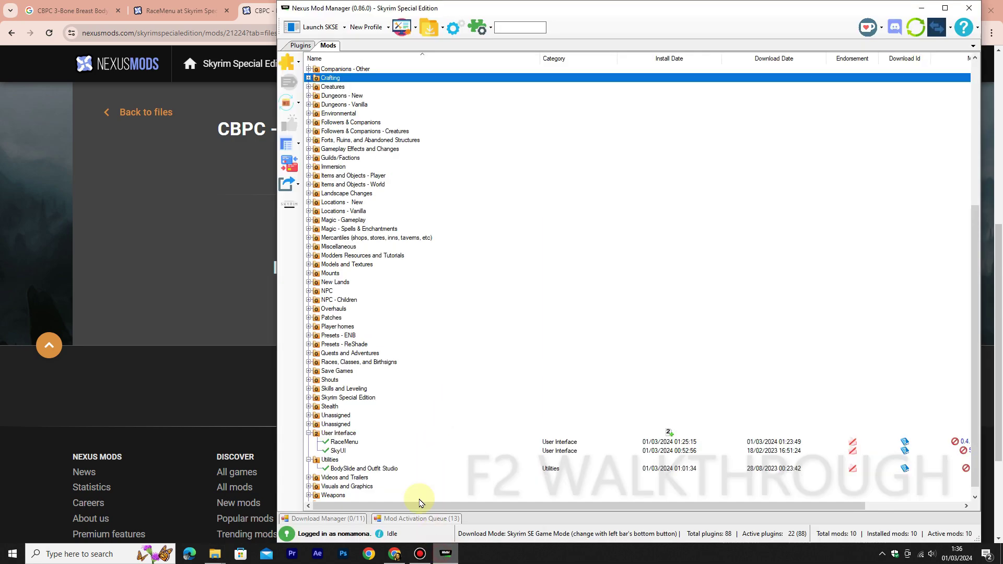
pyautogui.click(171, 171)
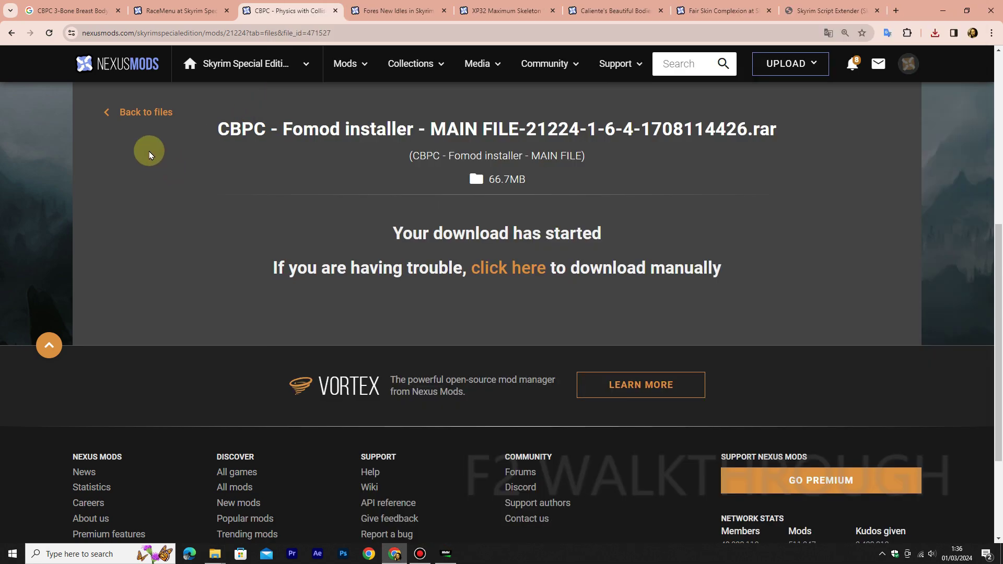
pyautogui.scroll(2, 149, 172)
pyautogui.scroll(2, 148, 180)
pyautogui.click(107, 220)
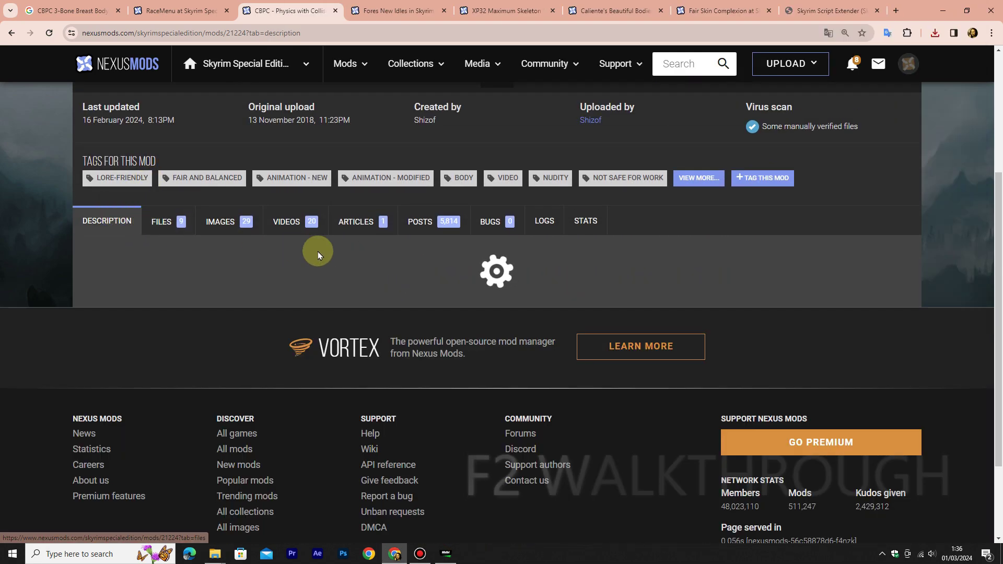
pyautogui.scroll(-5, 318, 252)
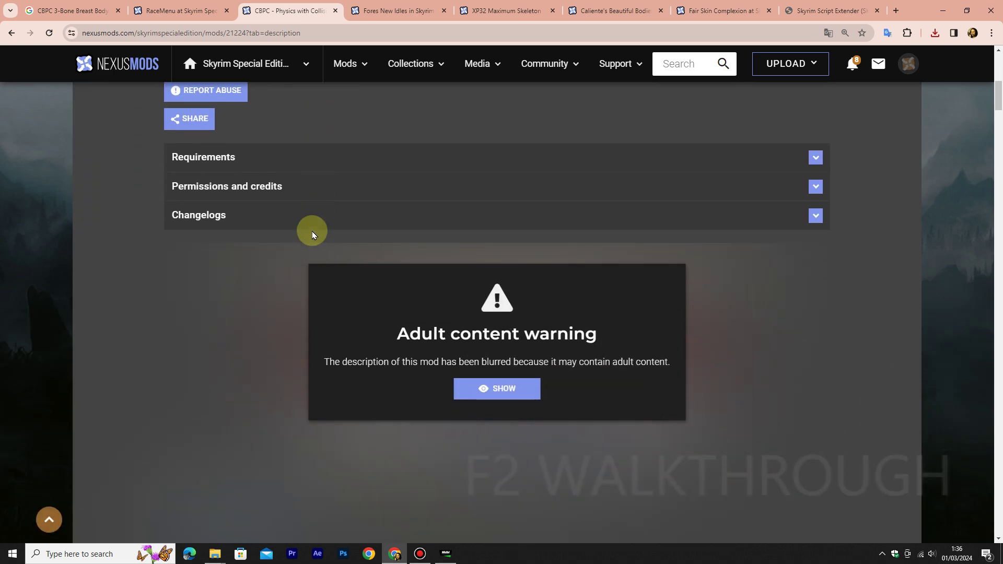
pyautogui.click(293, 162)
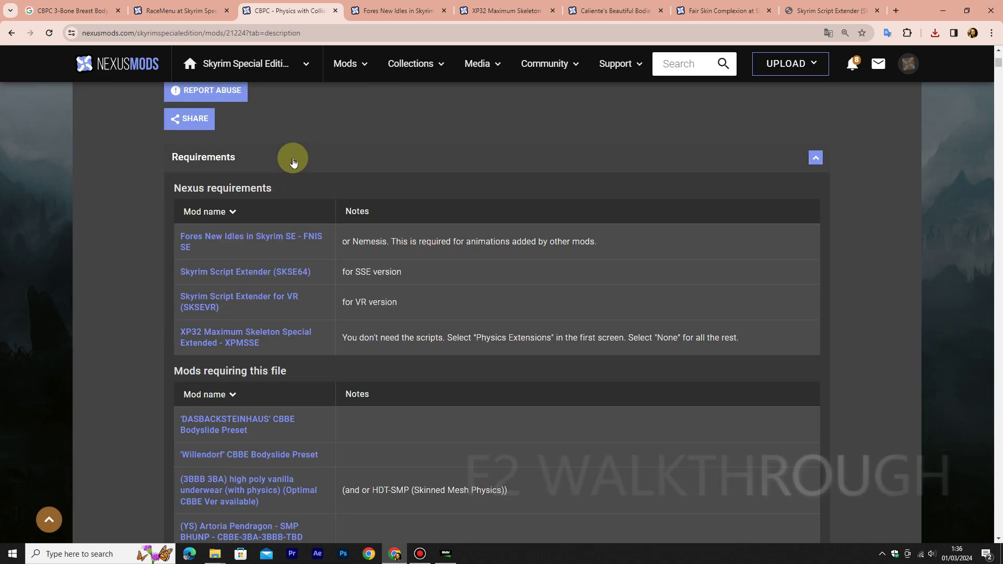
pyautogui.click(294, 162)
pyautogui.scroll(-3, 259, 277)
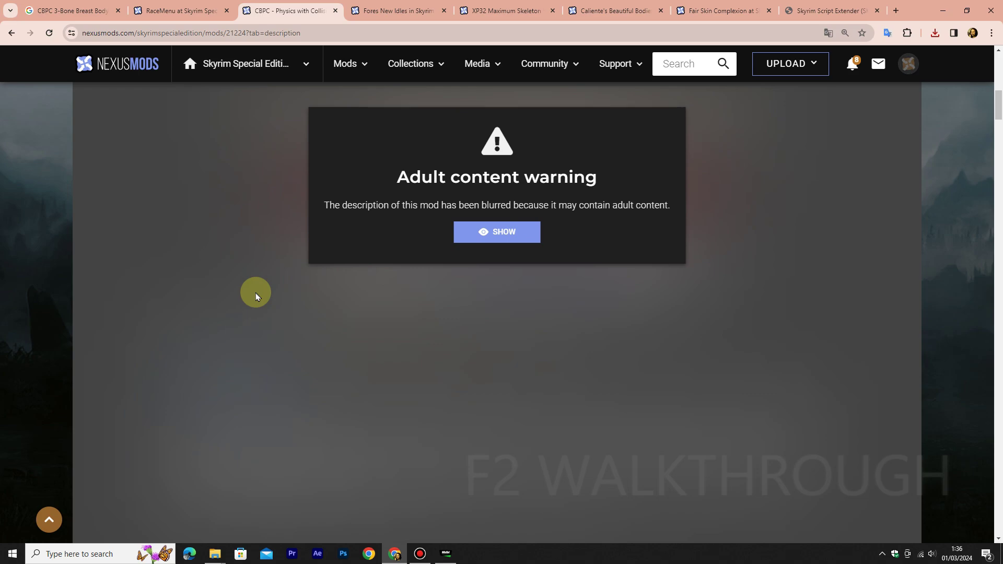
# Reveal the blurred CBPC description and highlight the notice about cracked versions of the game
pyautogui.click(504, 232)
pyautogui.scroll(-1, 504, 232)
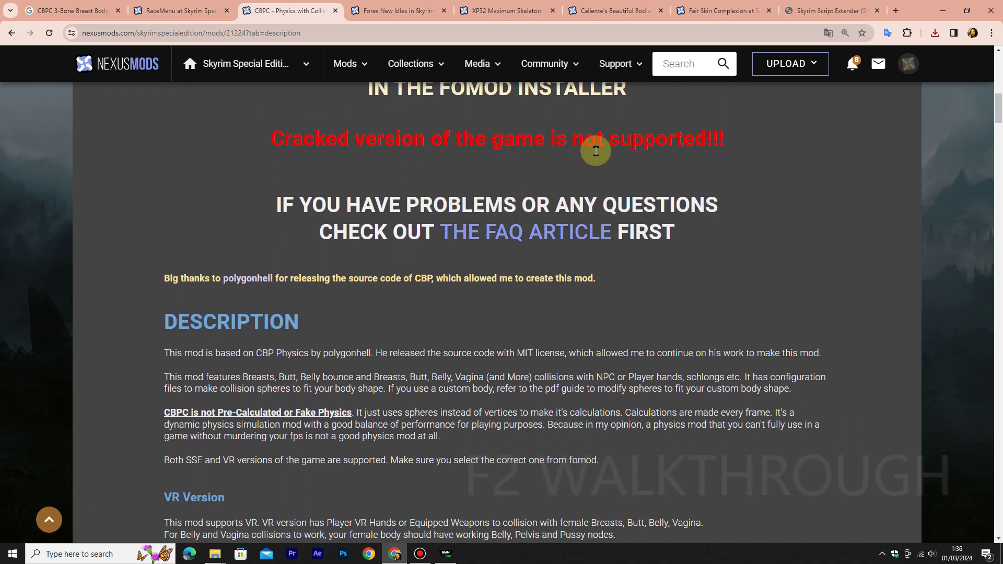
pyautogui.scroll(2, 577, 217)
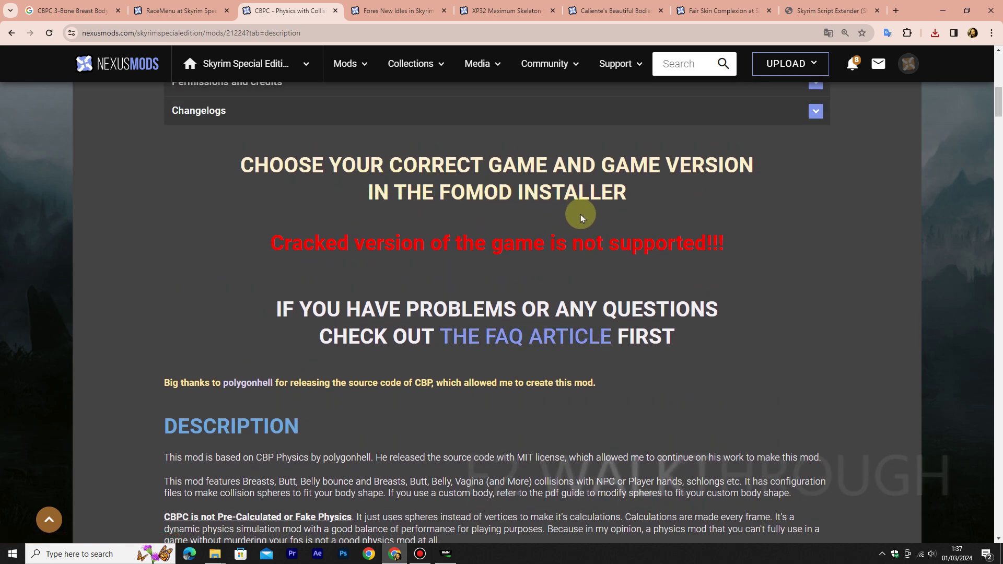
pyautogui.moveTo(272, 243); pyautogui.dragTo(724, 252)
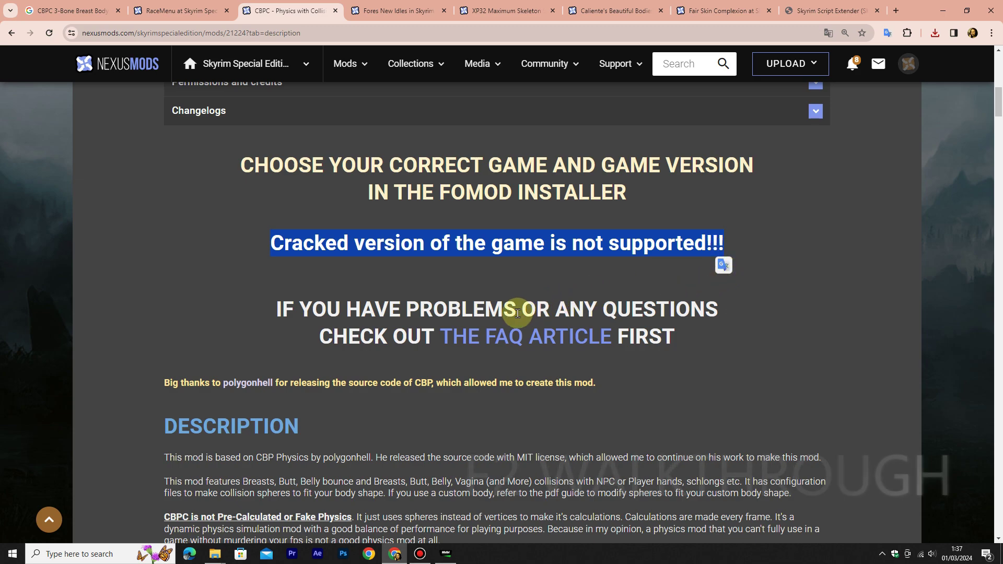
# Read the Requirements list in the CBPC description, highlighting the XPMSSE note and checking the compatible body options
pyautogui.scroll(-5, 517, 313)
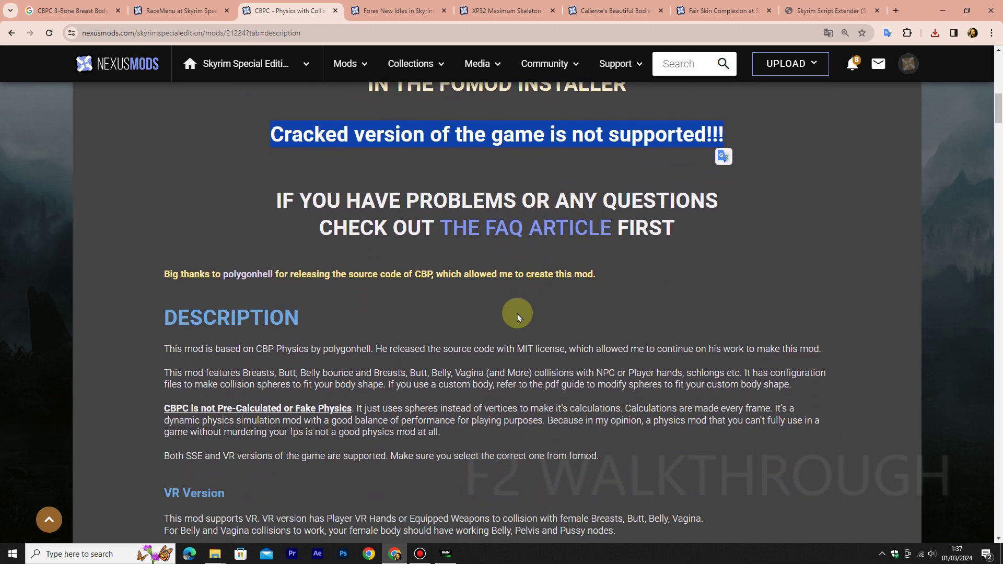
pyautogui.scroll(-1, 517, 313)
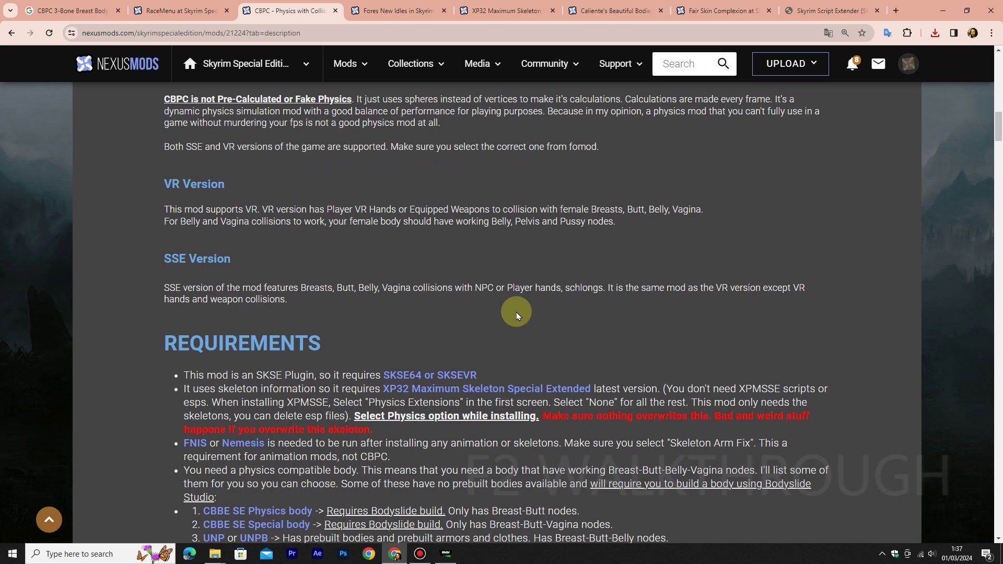
pyautogui.scroll(-2, 516, 312)
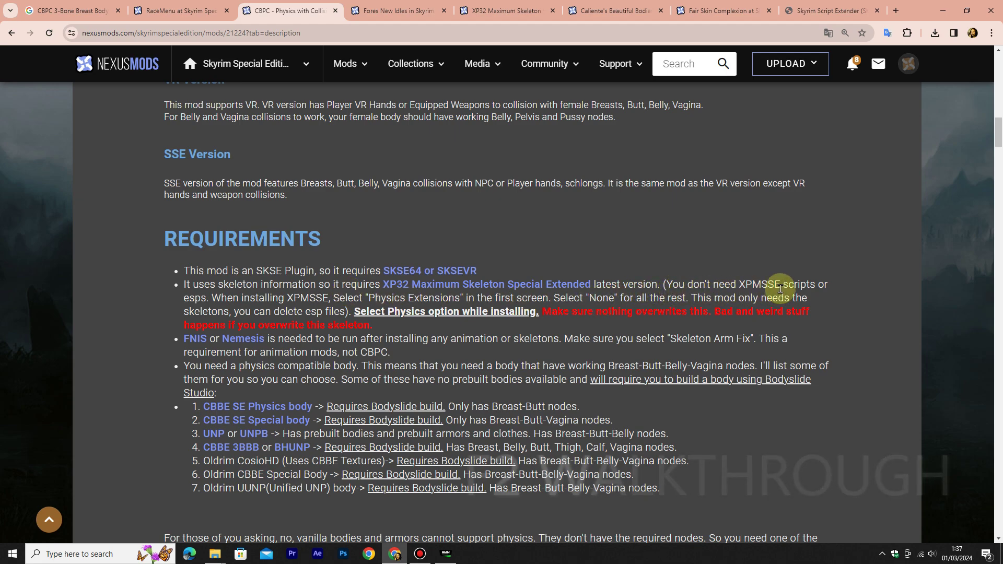
pyautogui.moveTo(780, 285); pyautogui.dragTo(666, 286)
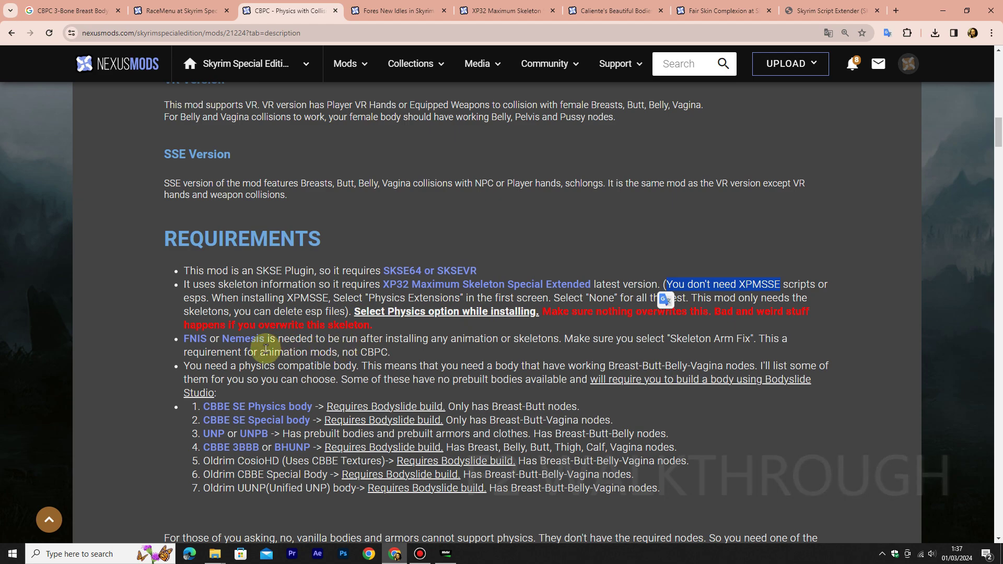
pyautogui.scroll(-1, 335, 349)
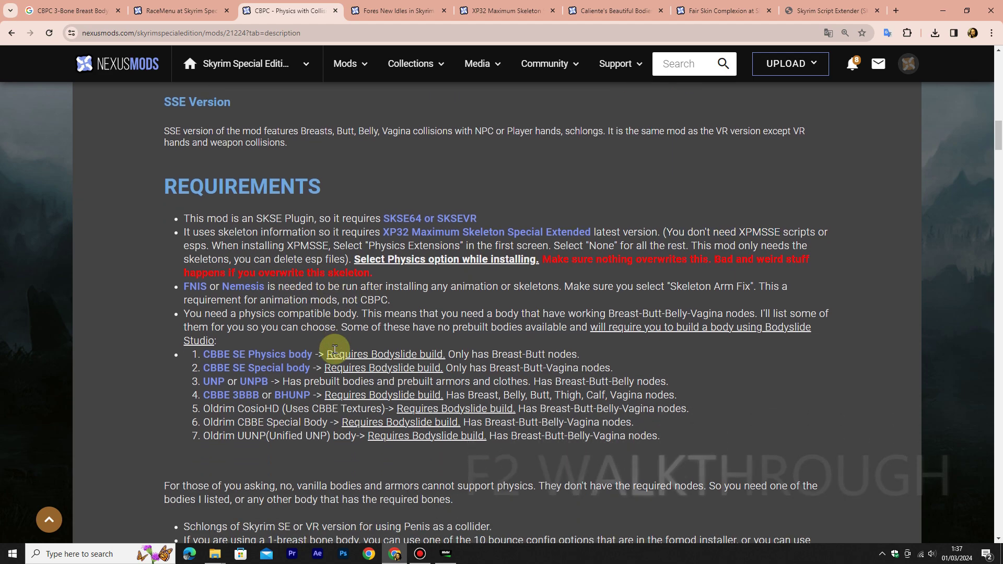
pyautogui.scroll(-1, 331, 351)
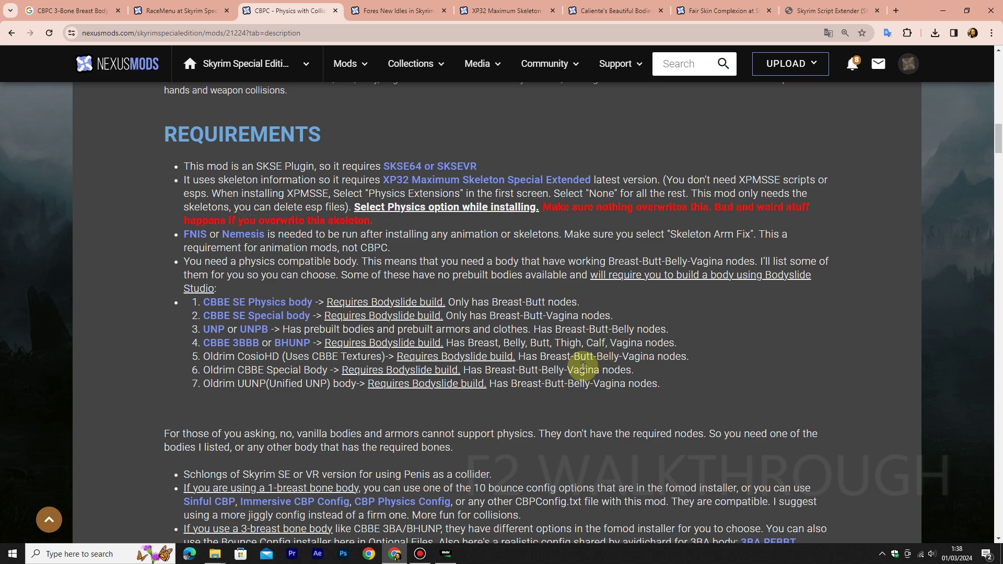
pyautogui.scroll(-1, 583, 367)
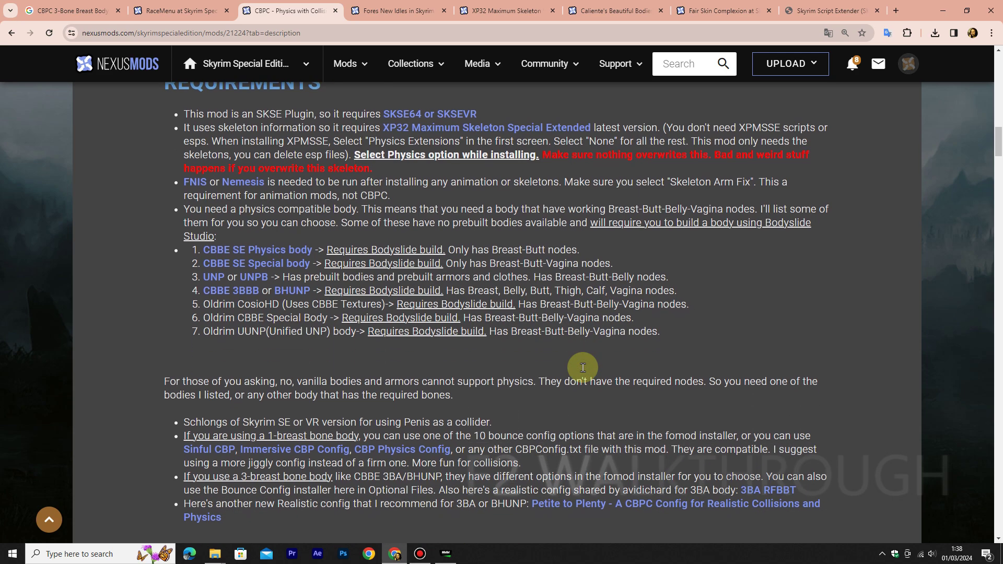
# Switch to Nexus Mod Manager and add the CBPC Fomod installer archive from the "Mods download" folder
pyautogui.click(450, 550)
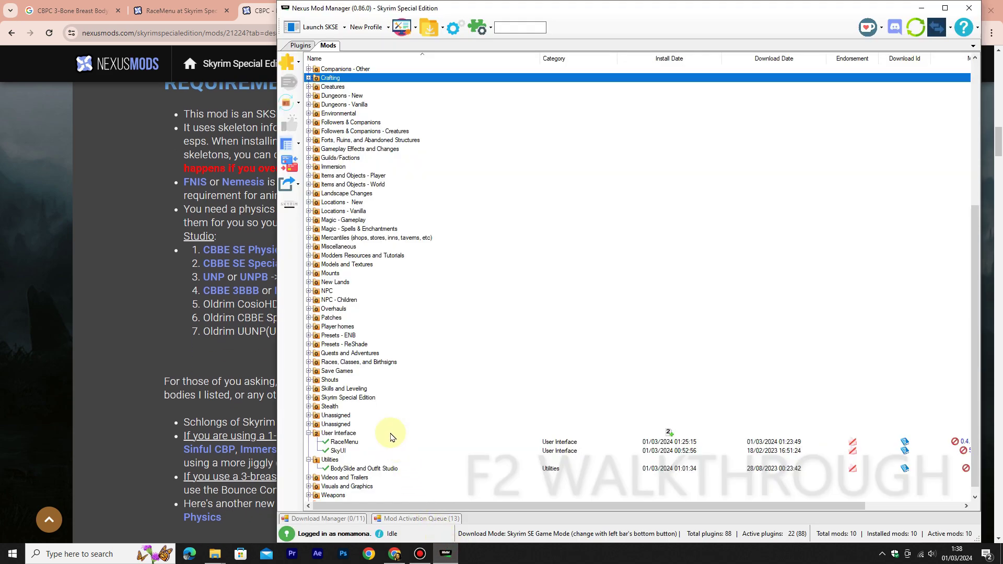
pyautogui.click(297, 62)
pyautogui.click(350, 62)
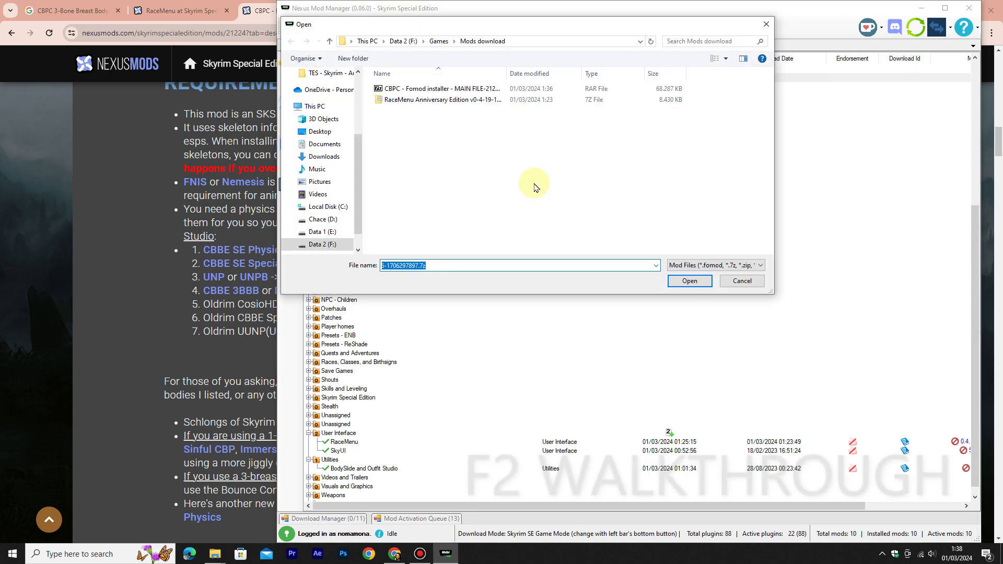
pyautogui.click(477, 89)
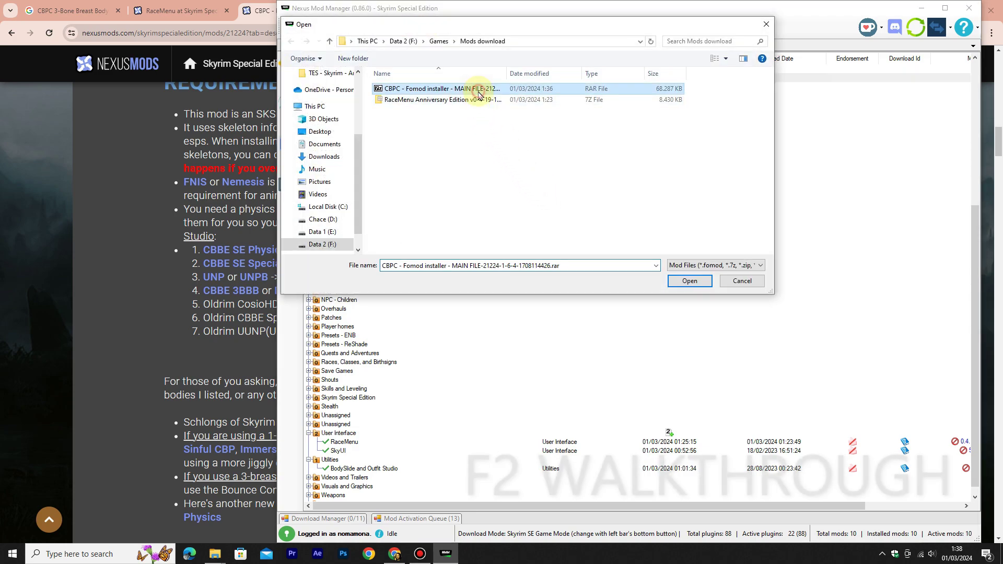
pyautogui.click(689, 281)
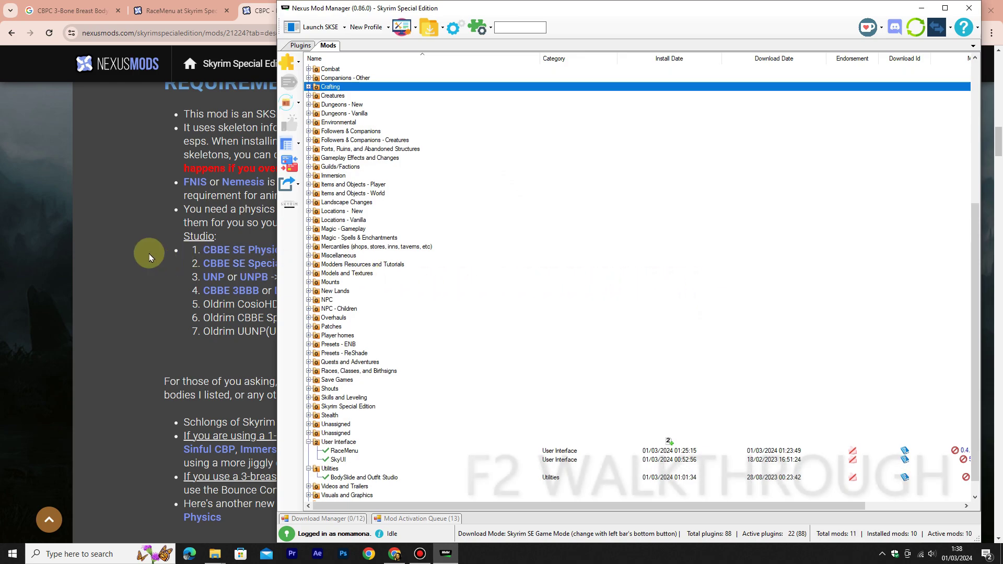
# Find the newly added "CBPC - Physics with Collisions for SSE and VR" mod in the Animation category and select it
pyautogui.scroll(-1, 493, 314)
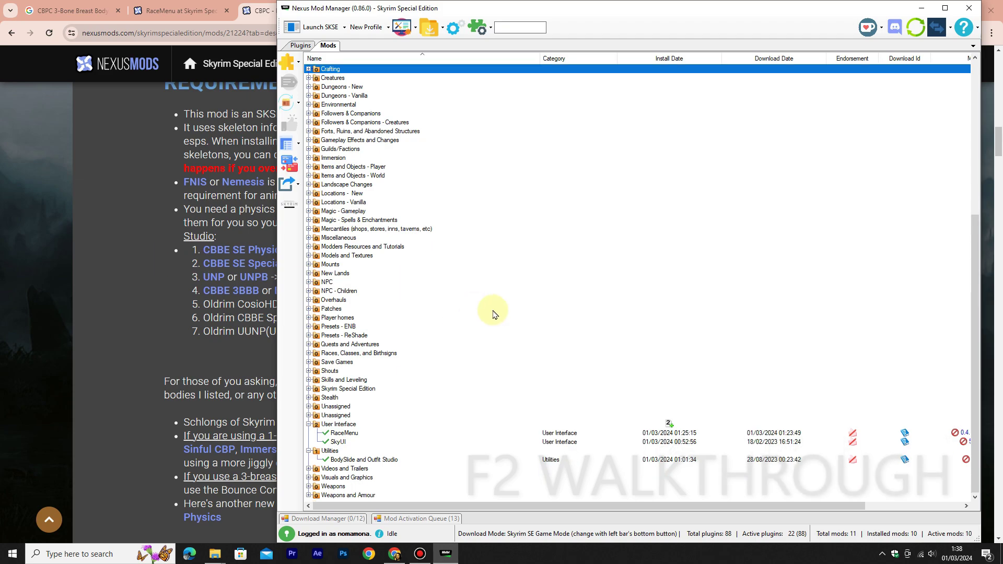
pyautogui.scroll(3, 492, 313)
pyautogui.scroll(5, 491, 305)
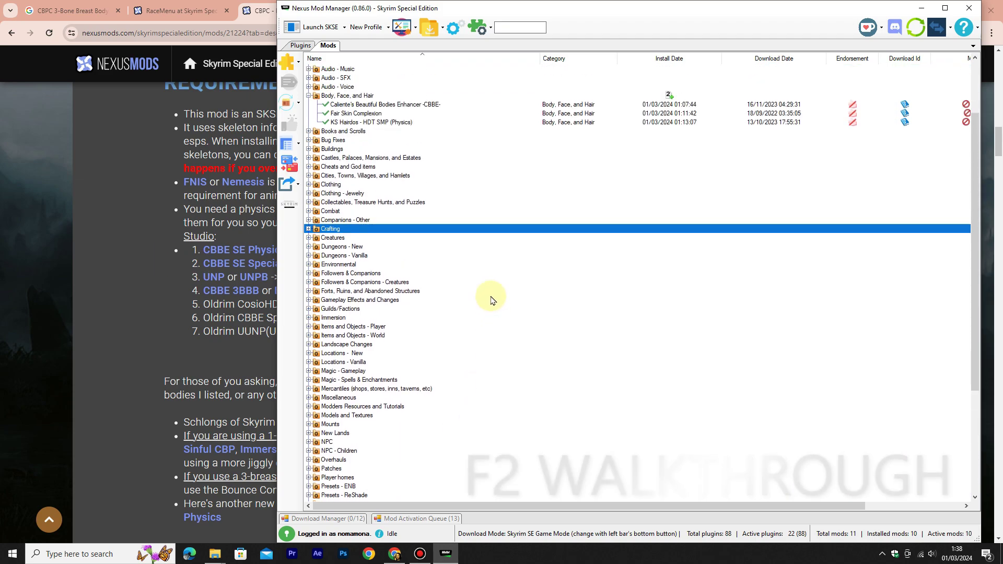
pyautogui.scroll(1, 491, 300)
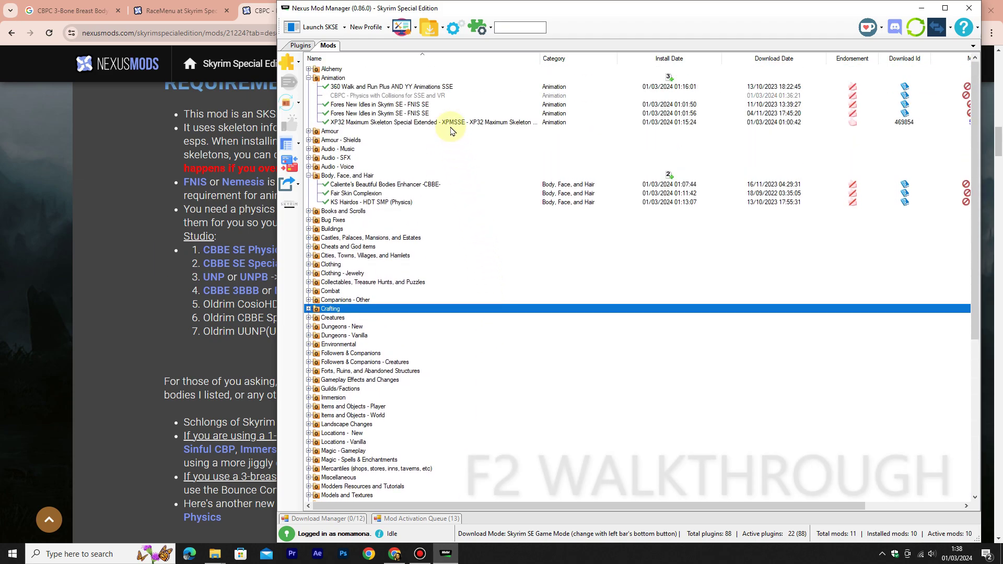
pyautogui.click(441, 97)
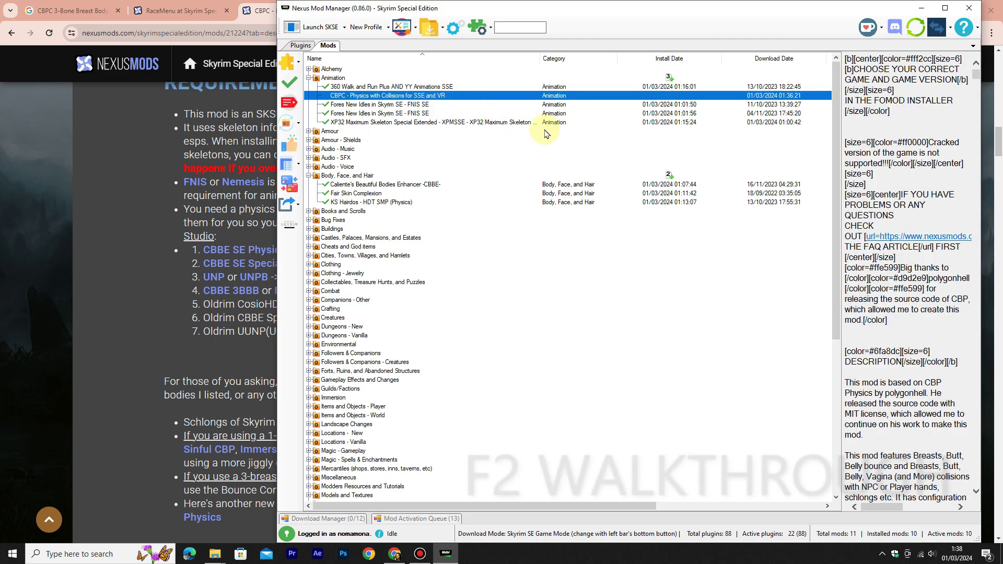
# Recheck the game version notice in the CBPC description in Chrome and return to Nexus Mod Manager
pyautogui.click(125, 165)
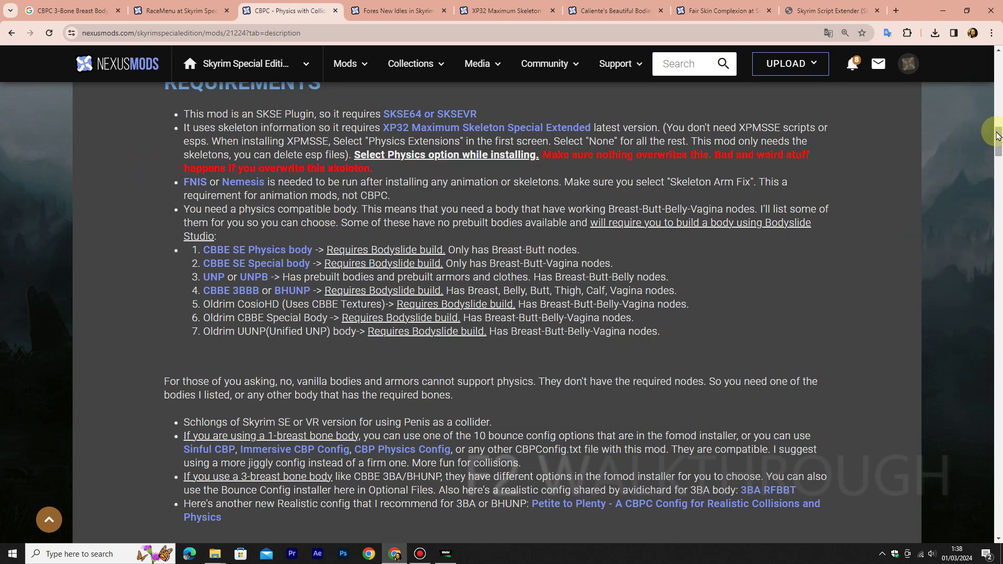
pyautogui.moveTo(997, 137); pyautogui.dragTo(998, 94)
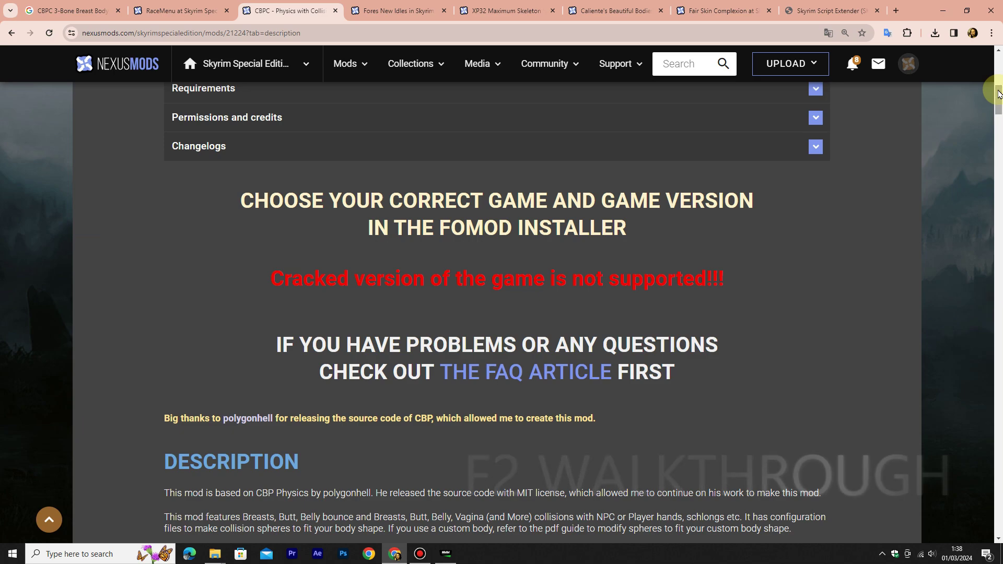
pyautogui.click(446, 555)
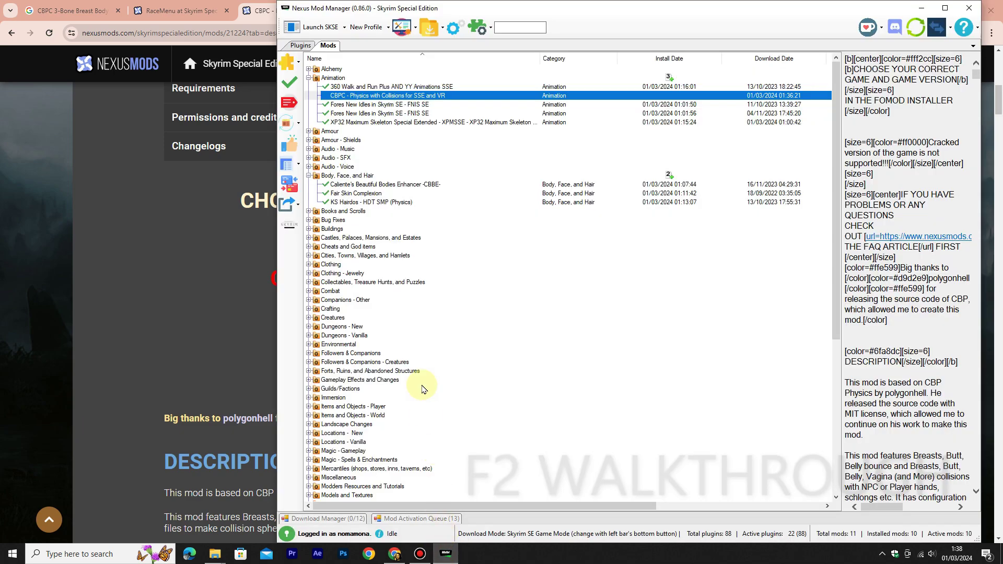
# Start installing the CBPC mod, choosing Skyrim Special Edition as the game and SSE 1.6.1170 as the version
pyautogui.click(292, 83)
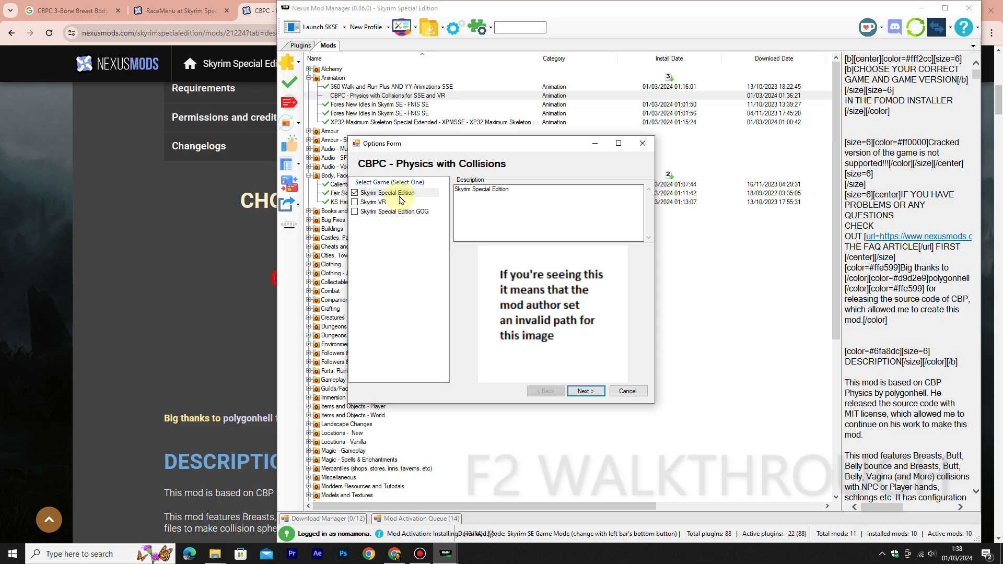
pyautogui.click(401, 196)
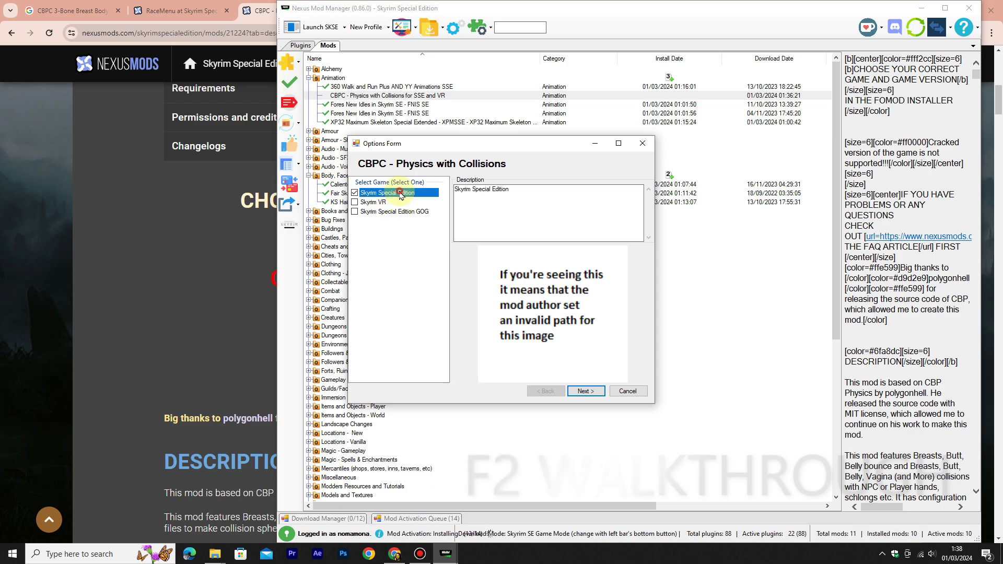
pyautogui.click(585, 392)
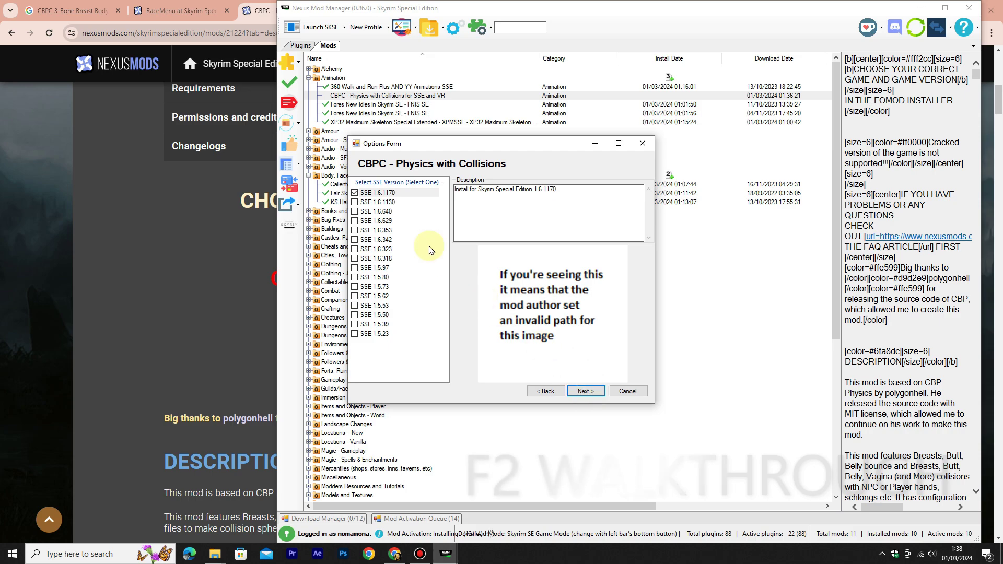
pyautogui.click(397, 195)
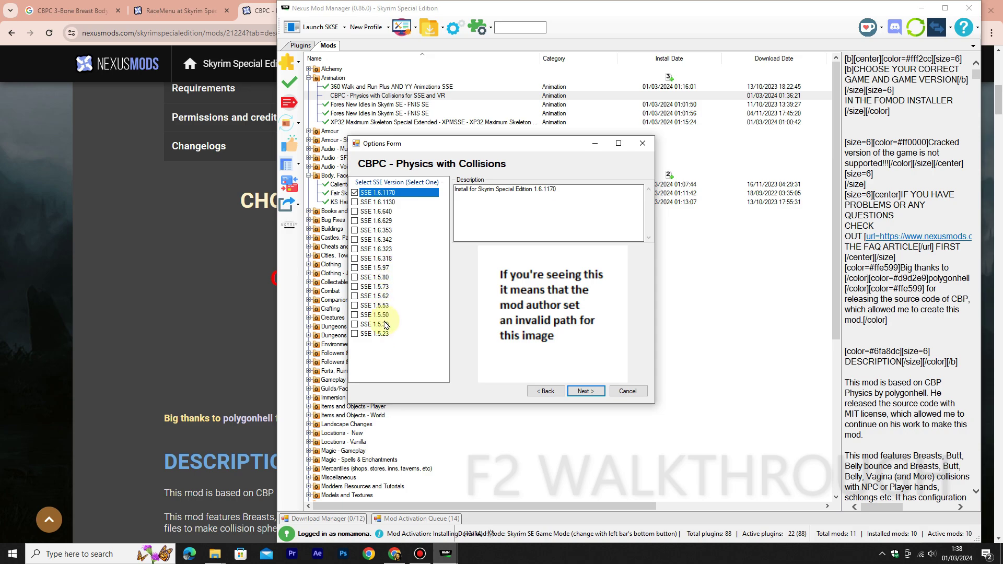
pyautogui.click(581, 393)
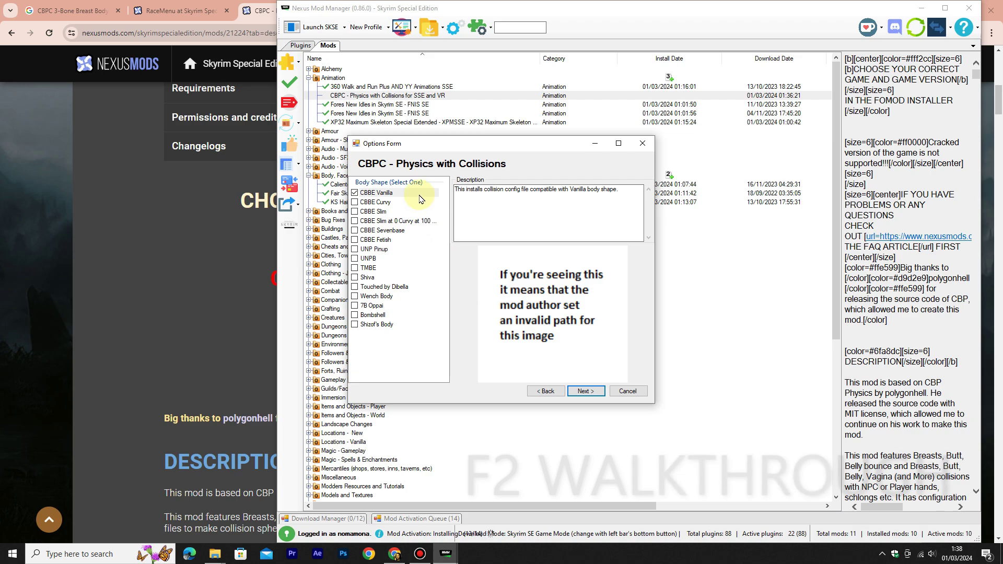
# Choose the CBBE Curvy body shape and level 8 as the 1-breast-bone bounce config
pyautogui.click(402, 203)
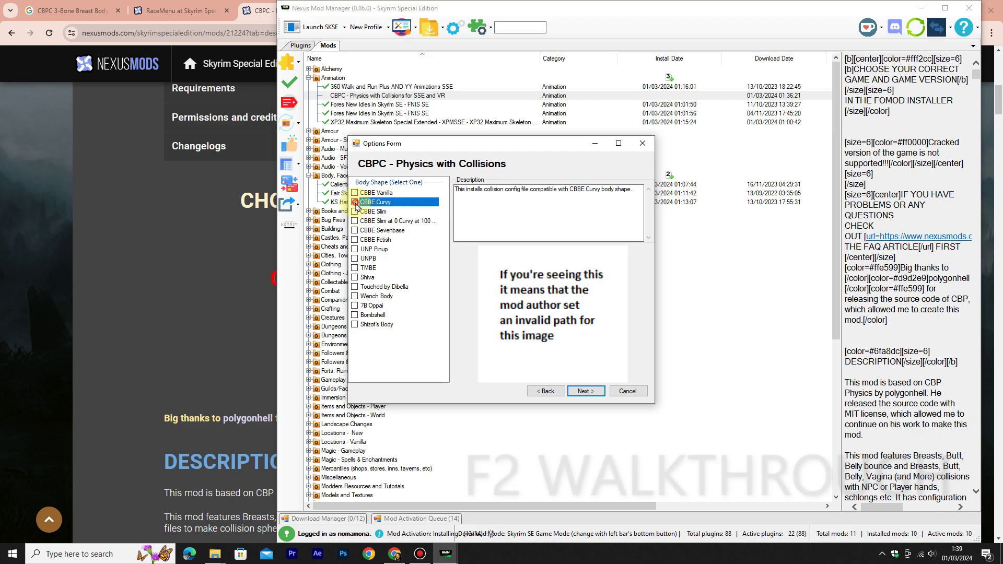
pyautogui.click(356, 202)
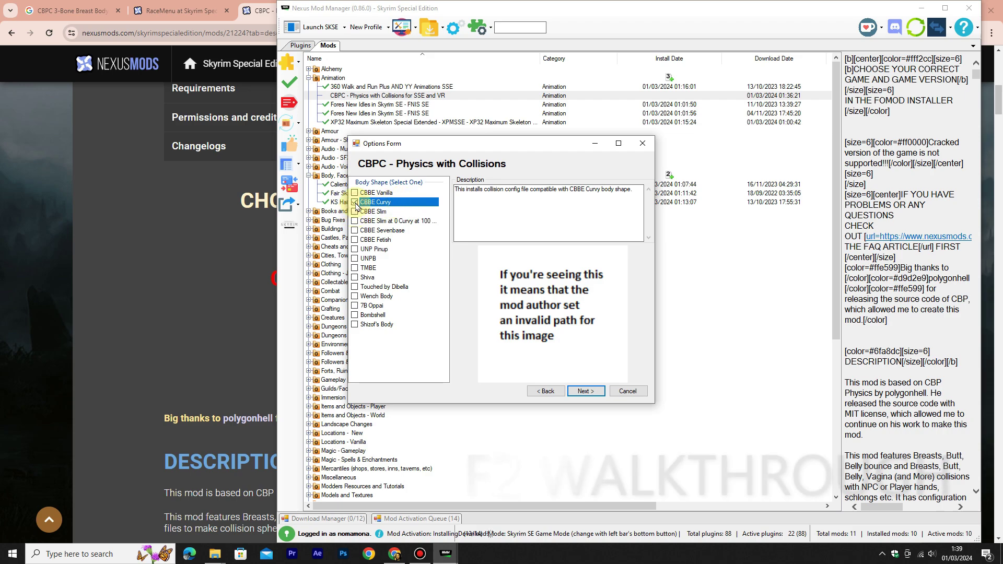
pyautogui.click(584, 392)
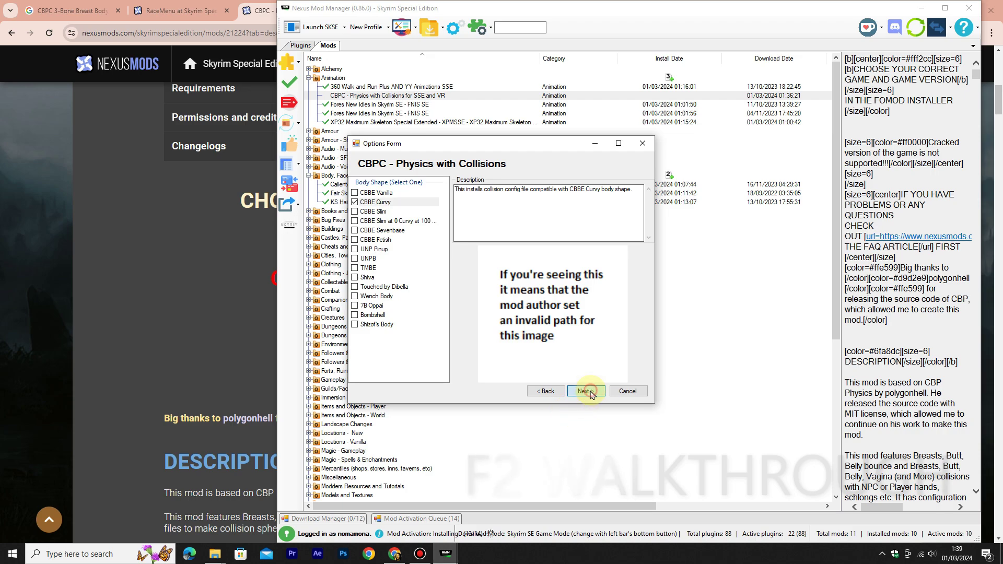
pyautogui.click(591, 393)
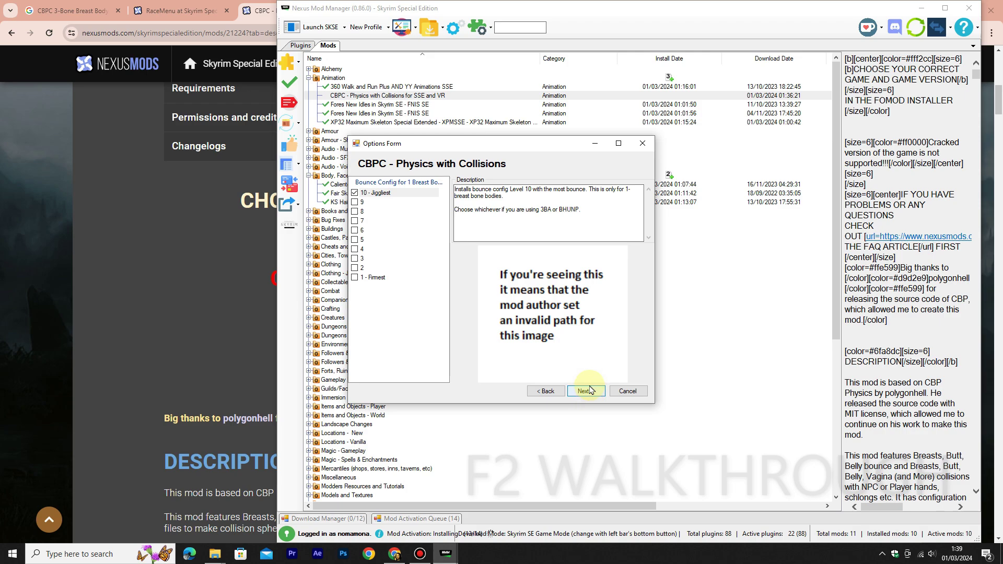
pyautogui.click(360, 214)
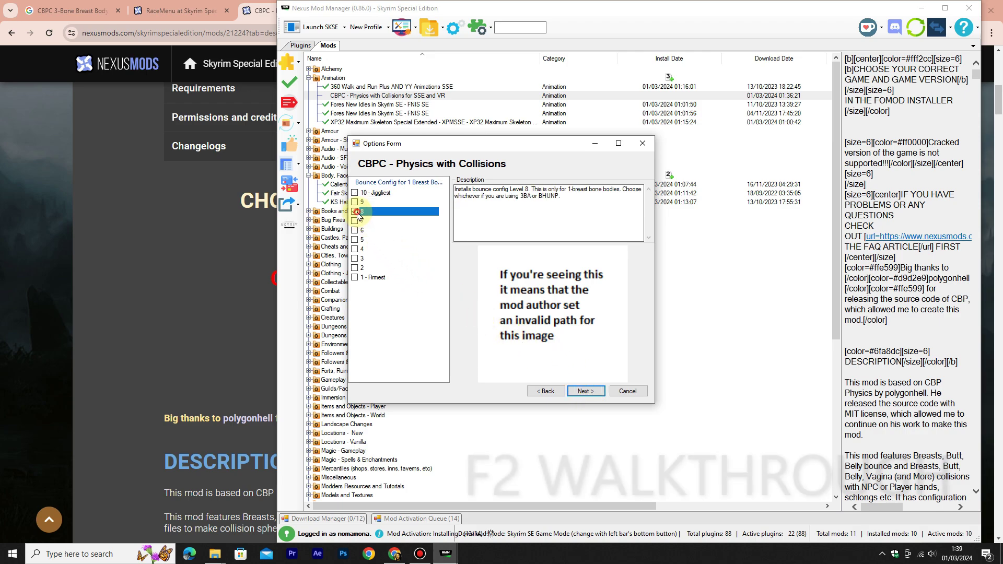
pyautogui.click(586, 392)
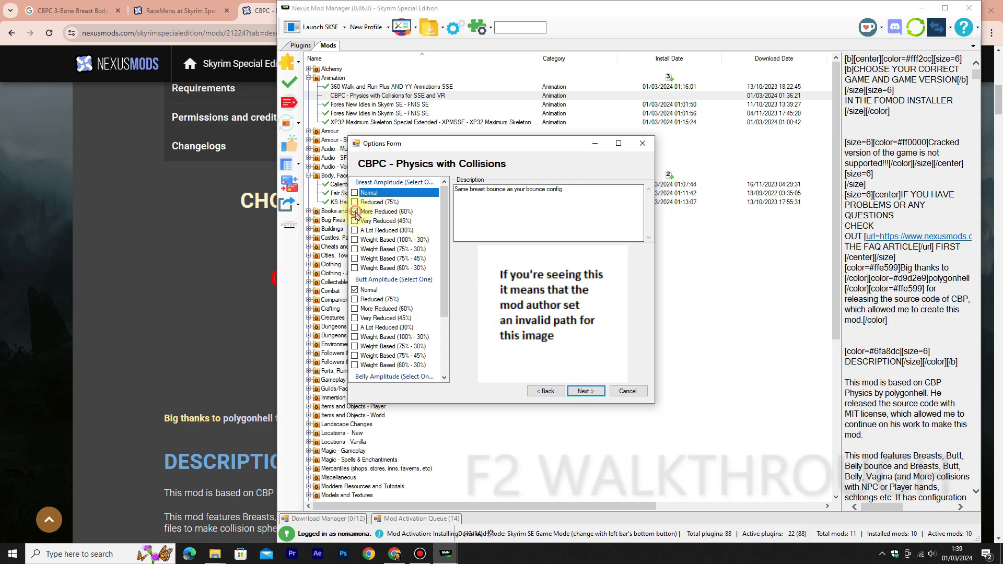
# Set both the breast amplitude and the butt amplitude to More Reduced (60%)
pyautogui.click(376, 214)
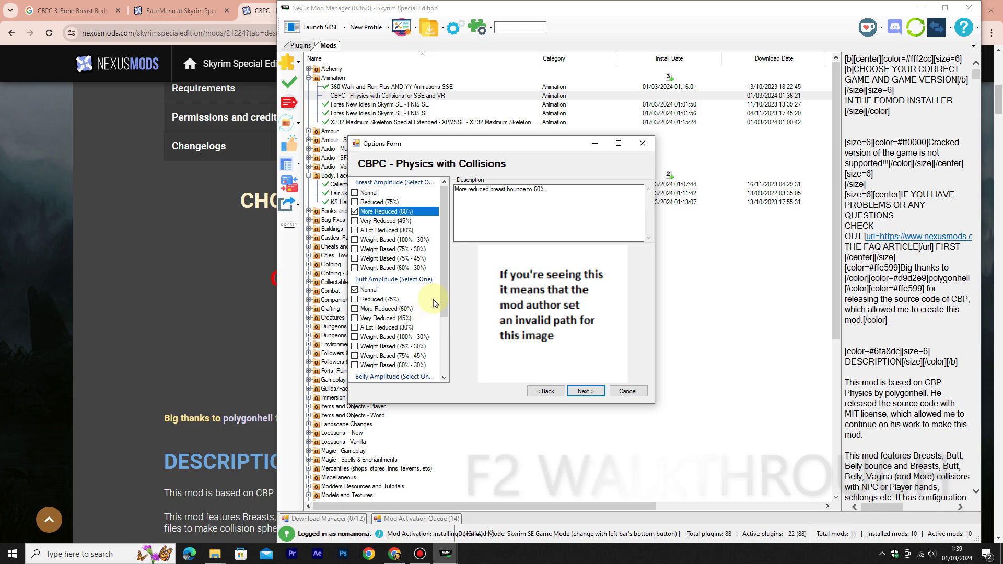
pyautogui.scroll(-2, 444, 319)
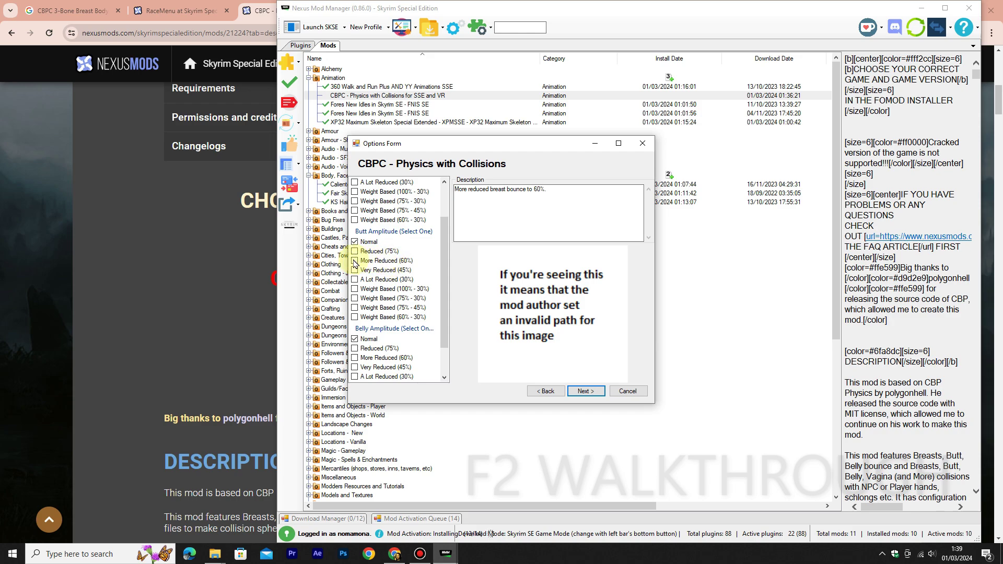
pyautogui.click(370, 262)
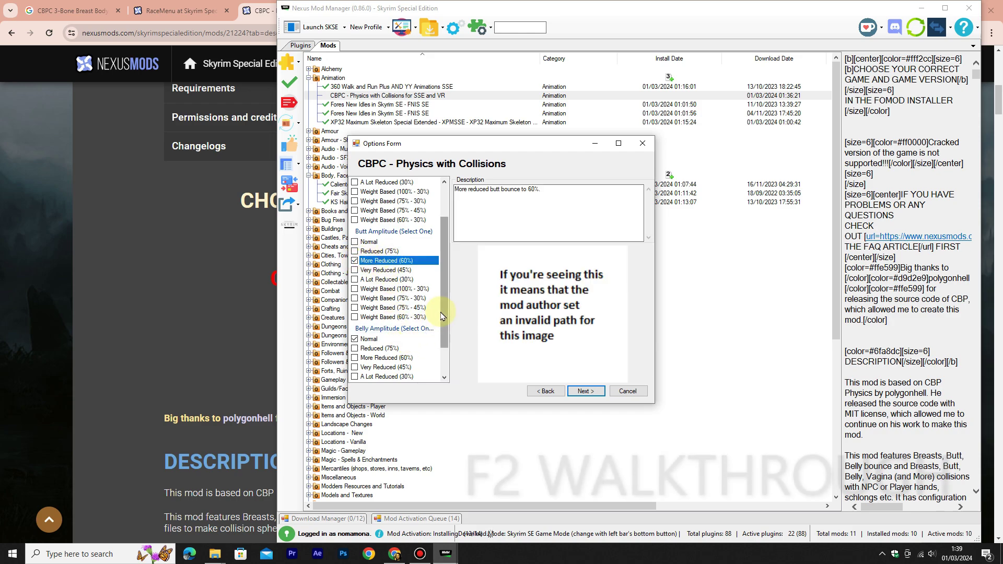
# Set the belly amplitude to More Reduced (60%), enable Install Gravity Config and finish the CBPC installation
pyautogui.scroll(-2, 442, 316)
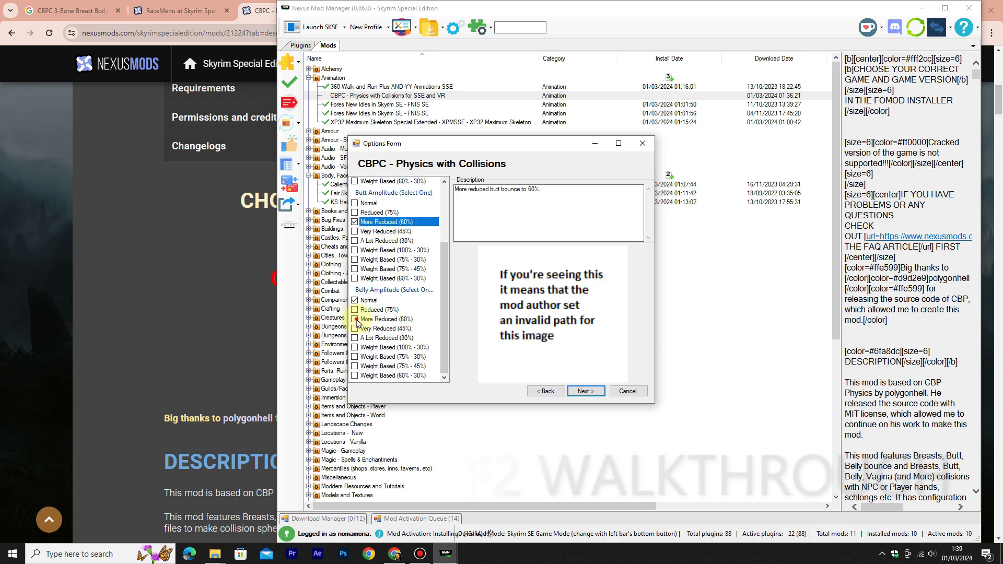
pyautogui.click(357, 320)
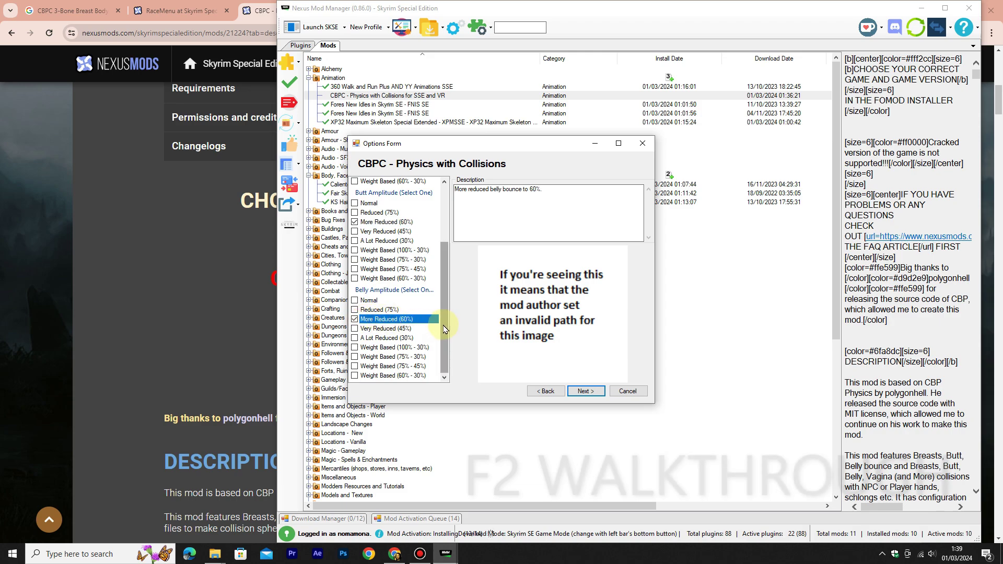
pyautogui.click(585, 393)
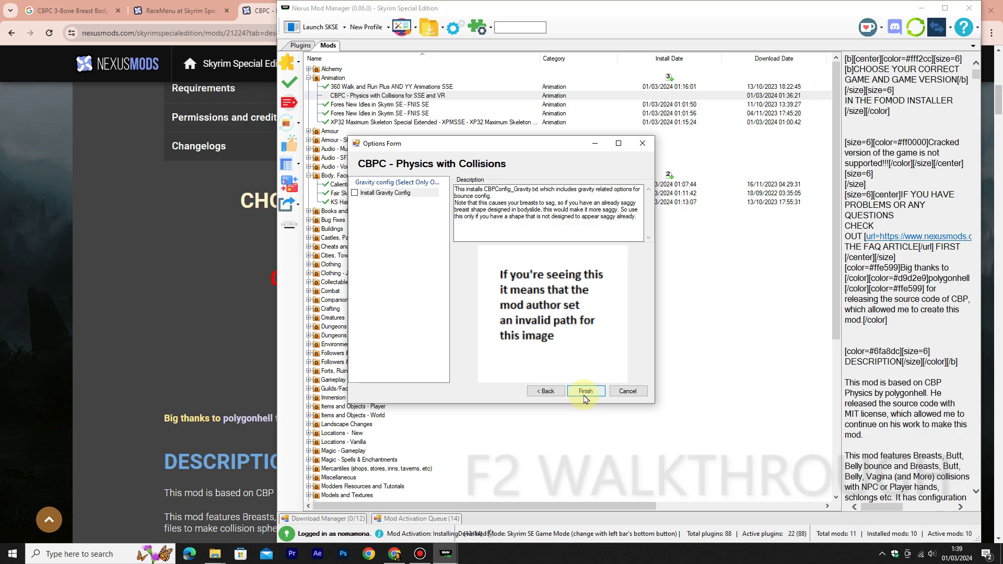
pyautogui.click(394, 193)
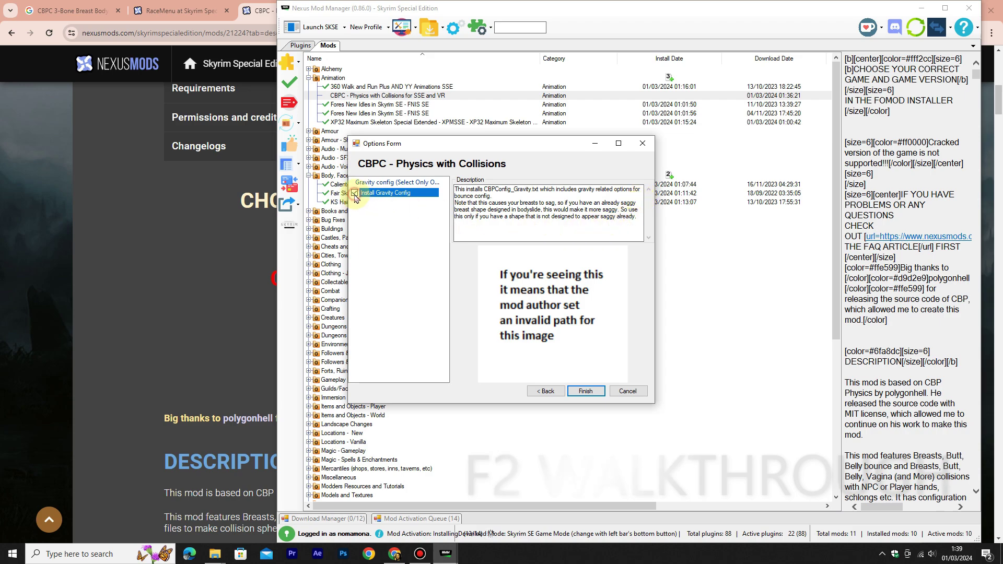
pyautogui.click(583, 391)
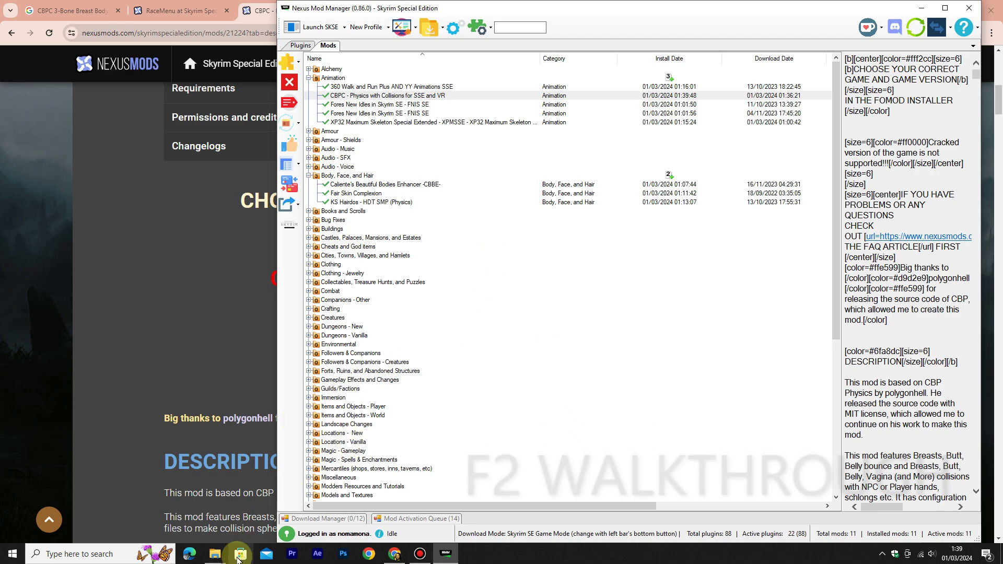
# Switch to the TES - Skyrim - Anniversary Edition folder in File Explorer and open Data's tools subfolder in a new window
pyautogui.moveTo(216, 555)
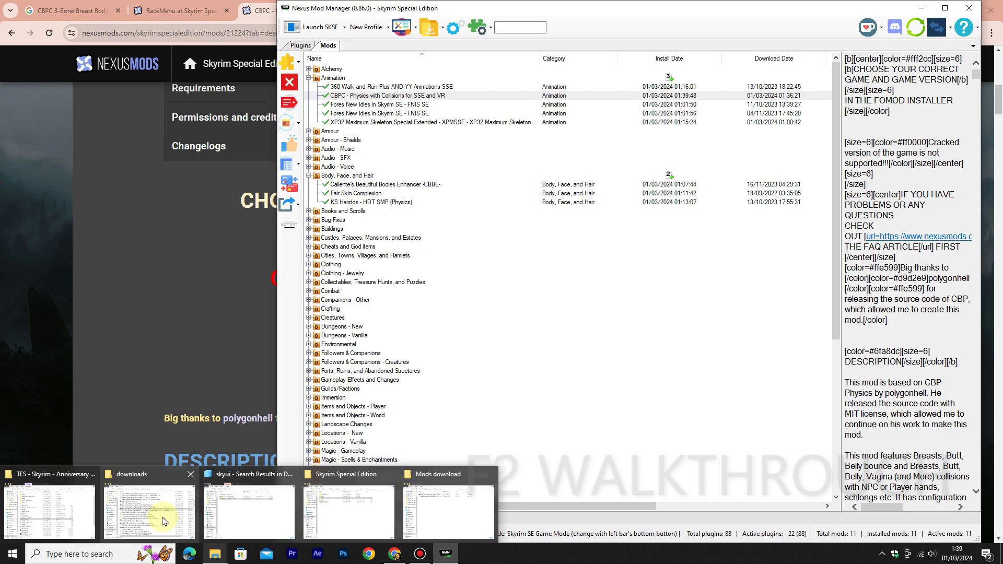
pyautogui.moveTo(172, 516)
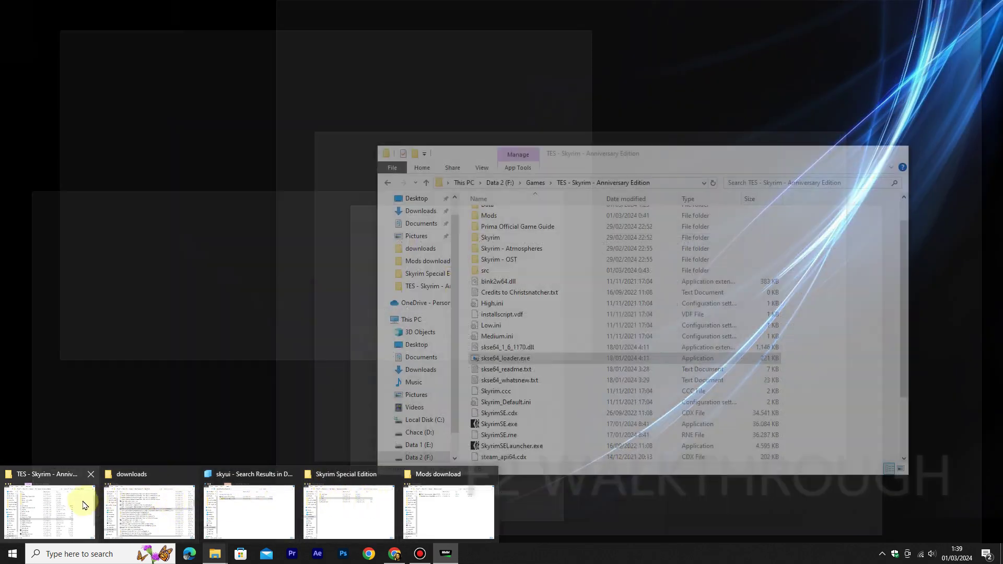
pyautogui.click(67, 504)
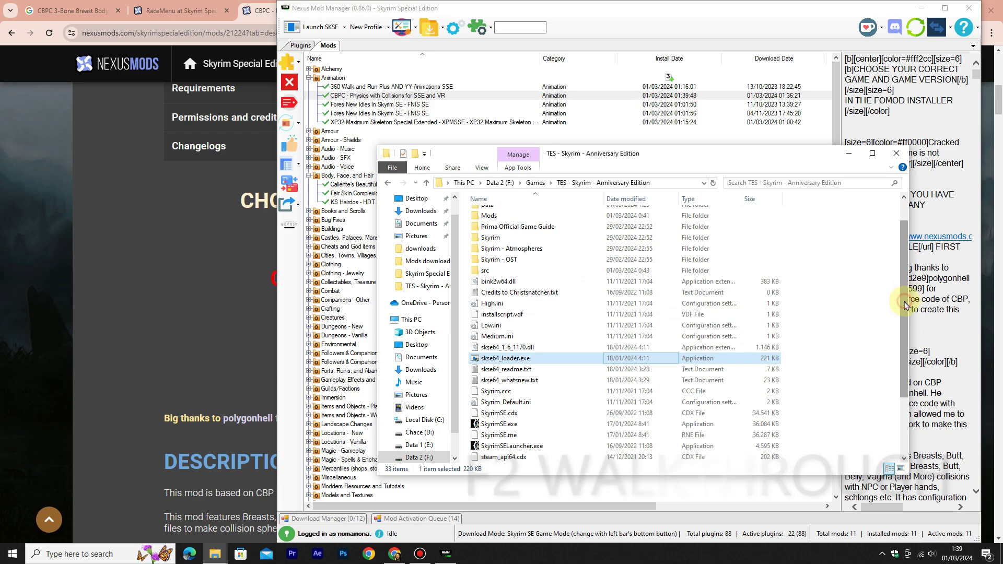
pyautogui.scroll(1, 835, 282)
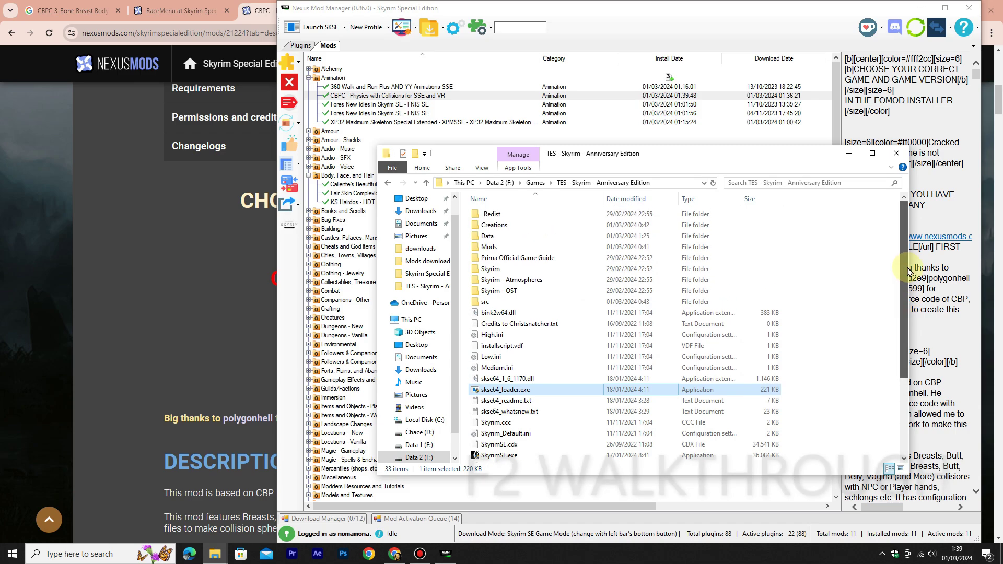
pyautogui.doubleClick(584, 237)
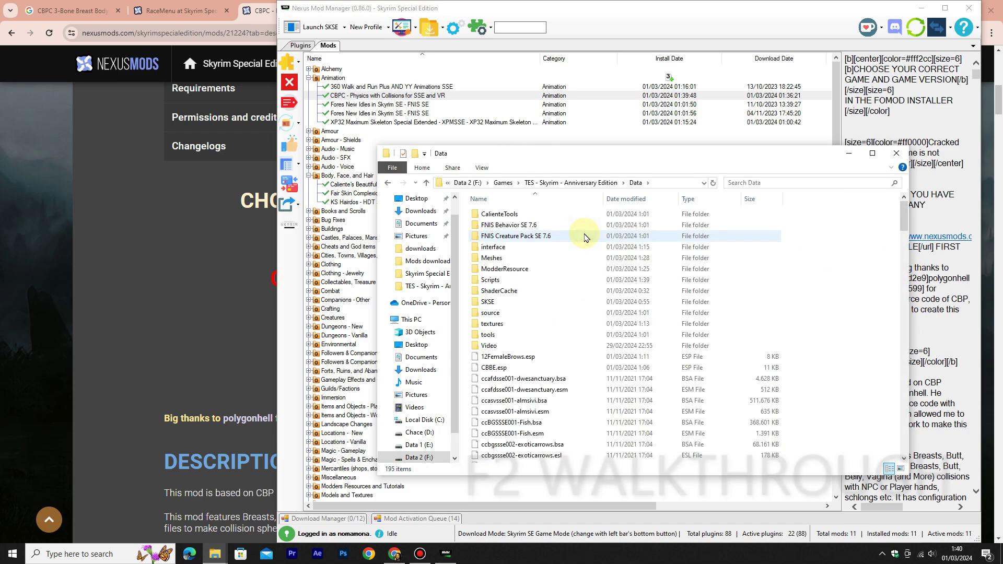
pyautogui.rightClick(539, 336)
pyautogui.click(519, 337)
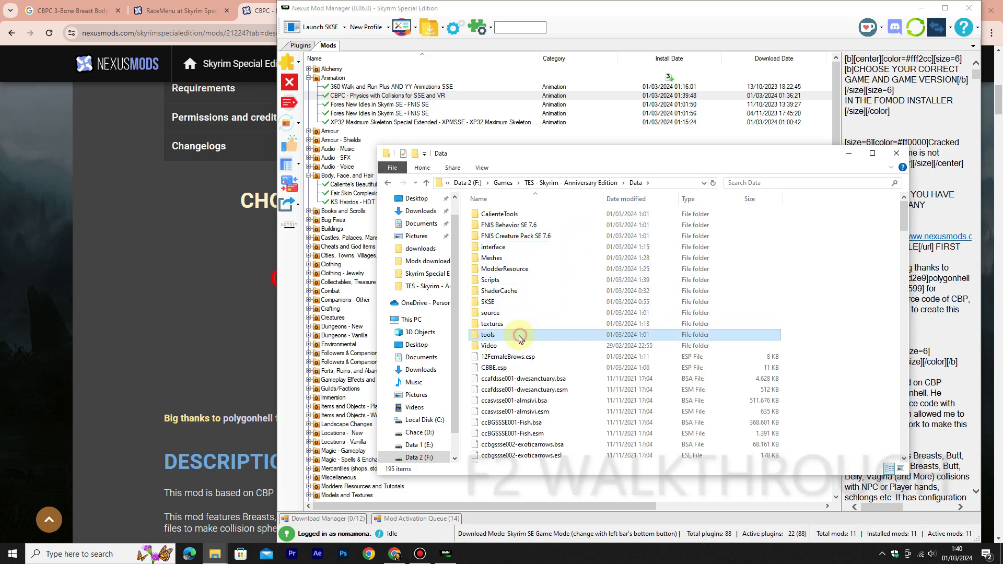
pyautogui.rightClick(519, 337)
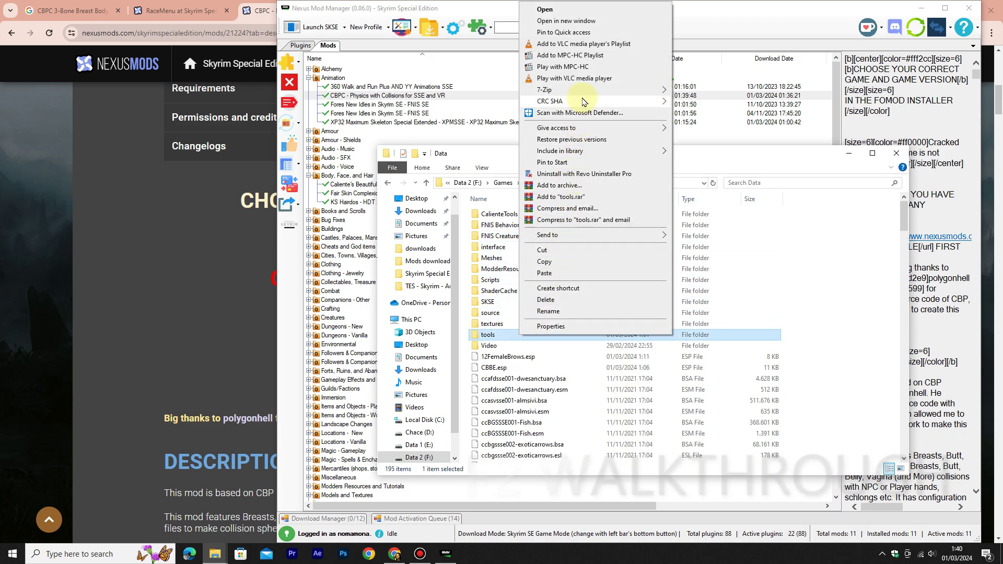
pyautogui.click(579, 21)
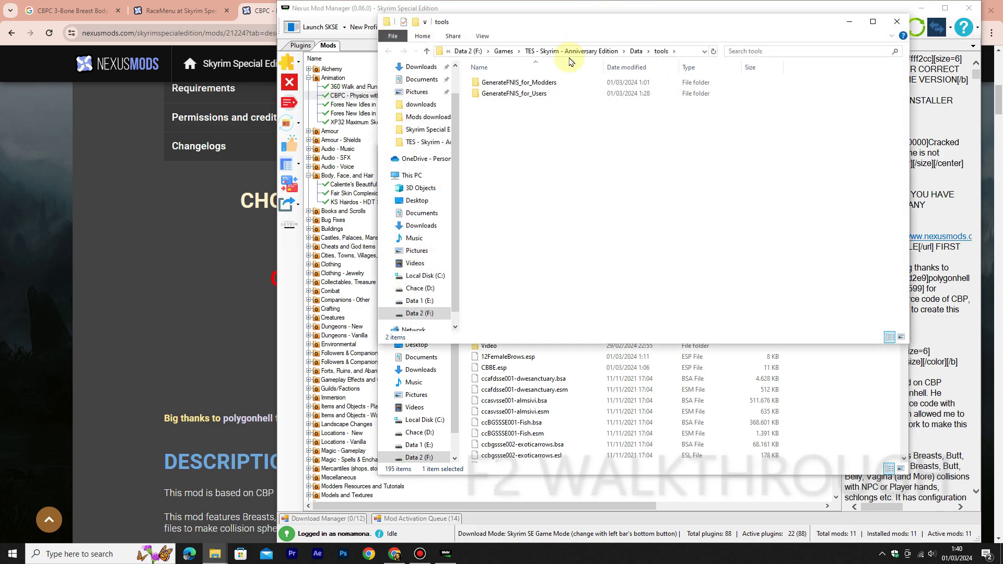
# Move the tools and Data windows apart and return the Data window to the TES - Skyrim - Anniversary Edition folder
pyautogui.moveTo(584, 28); pyautogui.dragTo(678, 50)
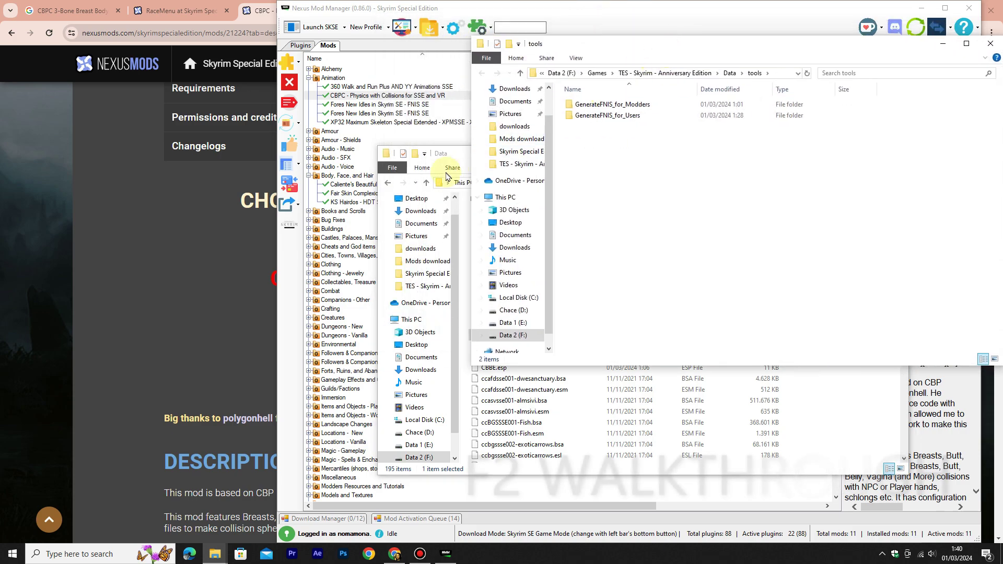
pyautogui.click(462, 153)
pyautogui.moveTo(514, 157); pyautogui.dragTo(318, 162)
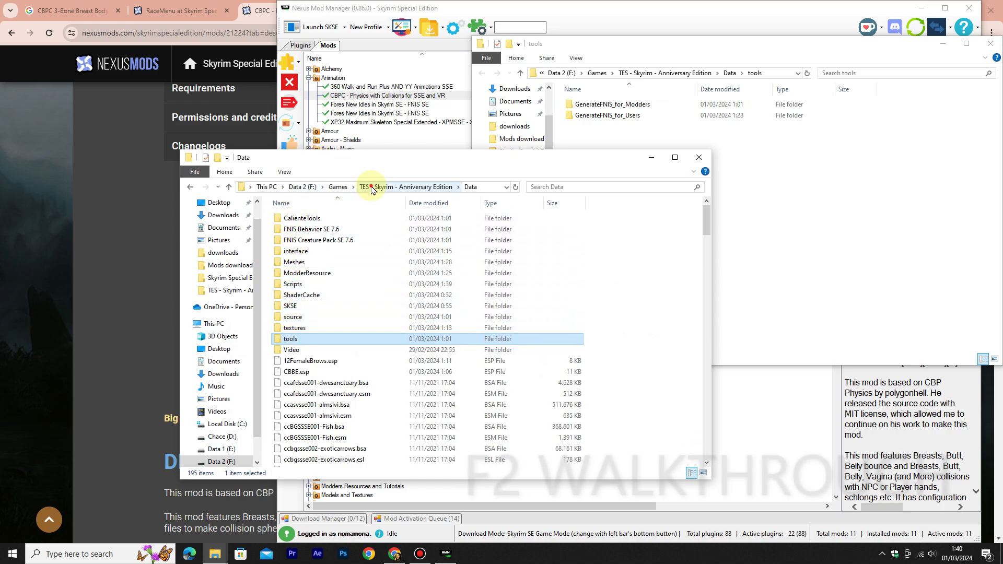
pyautogui.click(405, 187)
pyautogui.click(761, 240)
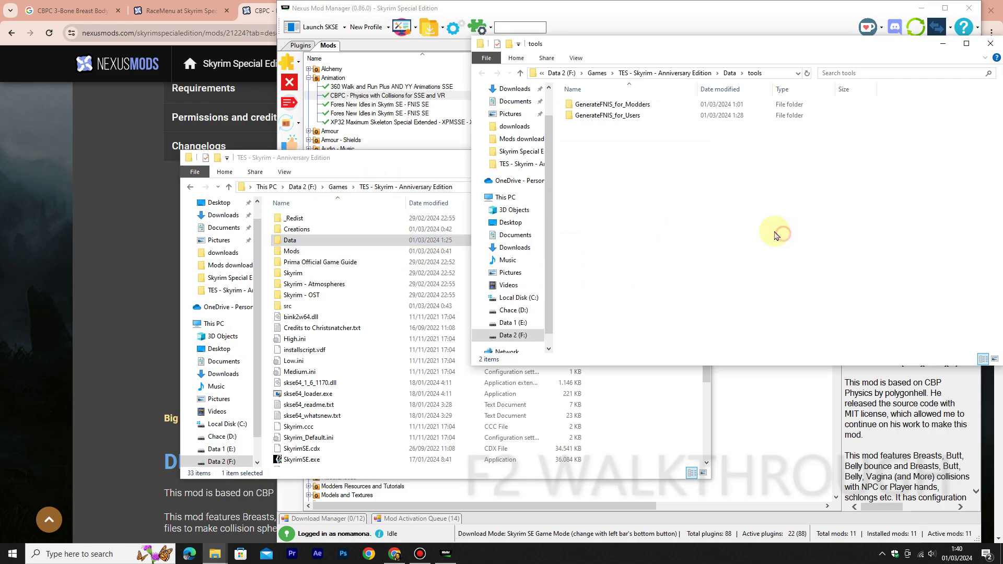
# Run GenerateFNISforUsers.exe from GenerateFNIS_for_Users and update the FNIS behavior with the HKX File Compatibility Check patch enabled, closing the tool when done
pyautogui.doubleClick(624, 115)
pyautogui.click(605, 227)
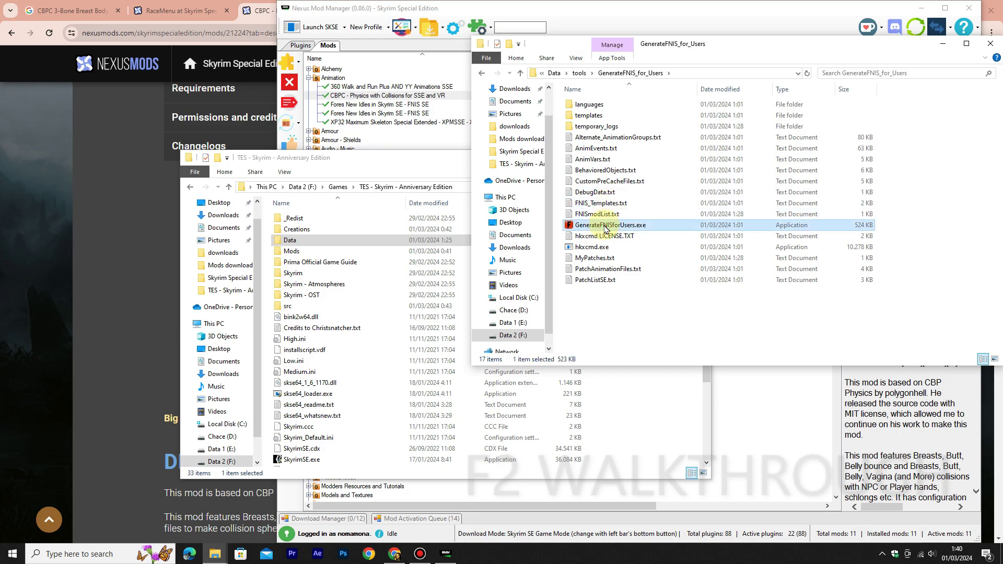
pyautogui.doubleClick(605, 227)
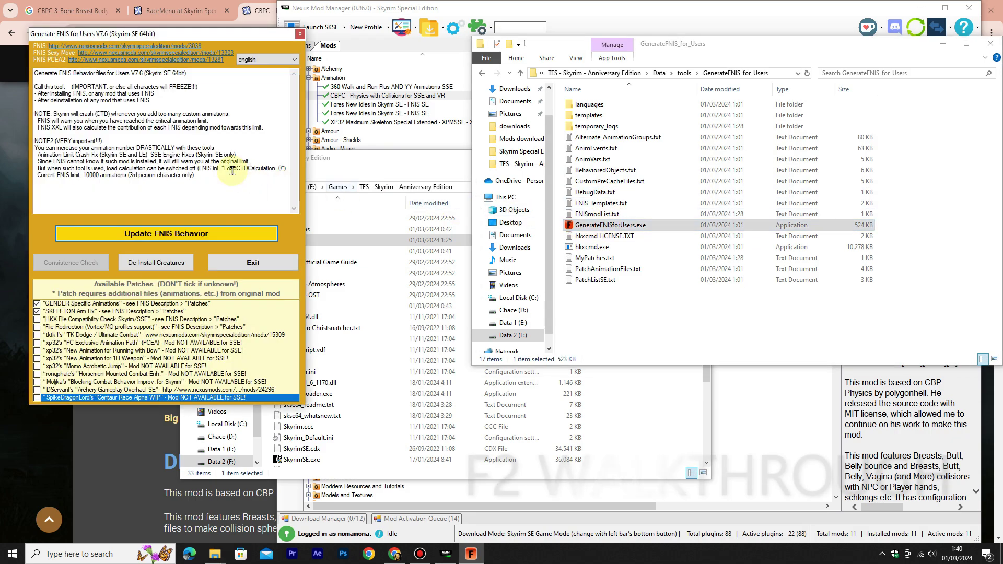
pyautogui.click(69, 320)
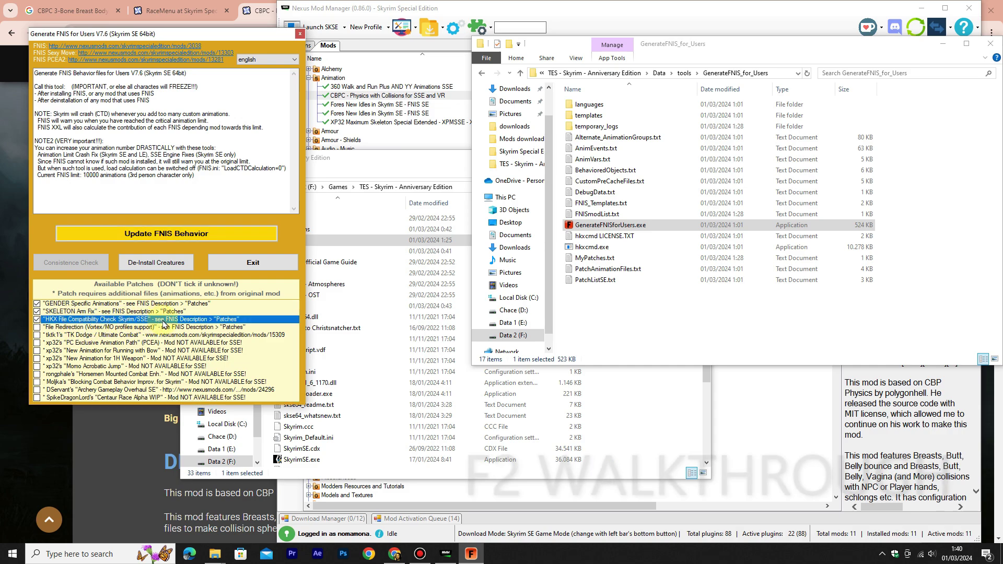
pyautogui.click(168, 231)
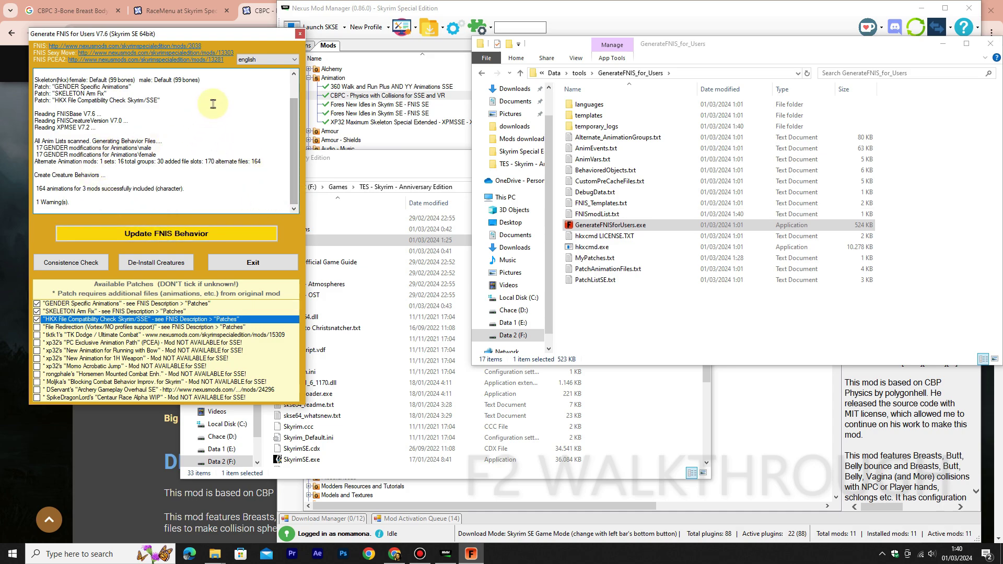
pyautogui.click(299, 34)
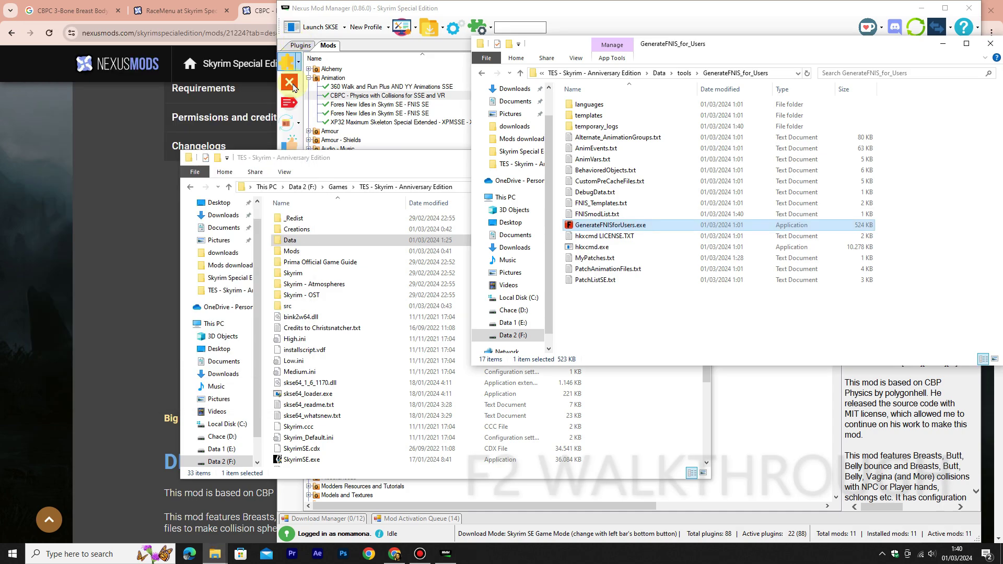
# Launch the game with skse64_loader.exe from the game folder and continue from the last saved game
pyautogui.click(364, 168)
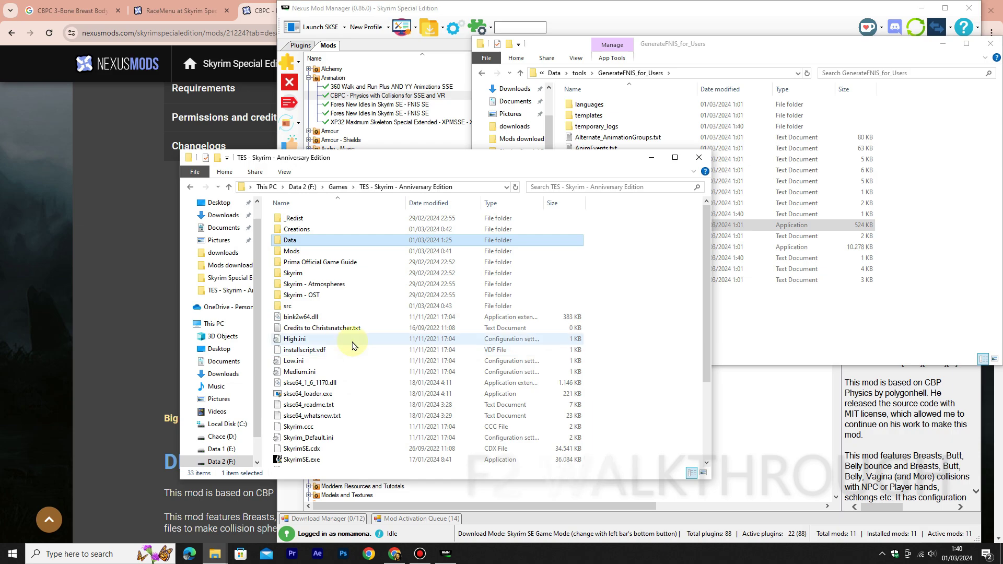
pyautogui.scroll(-2, 352, 345)
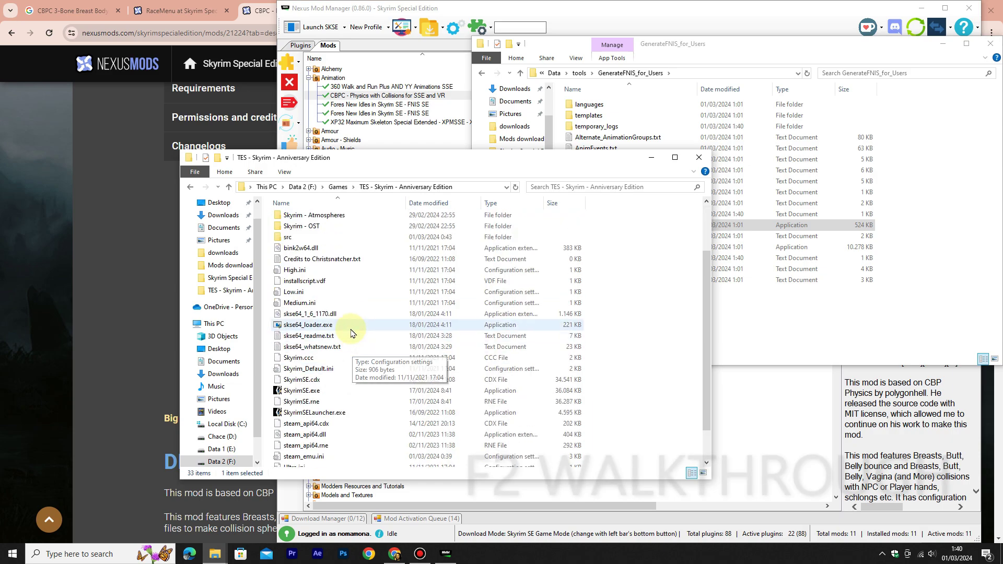
pyautogui.click(351, 329)
pyautogui.click(351, 331)
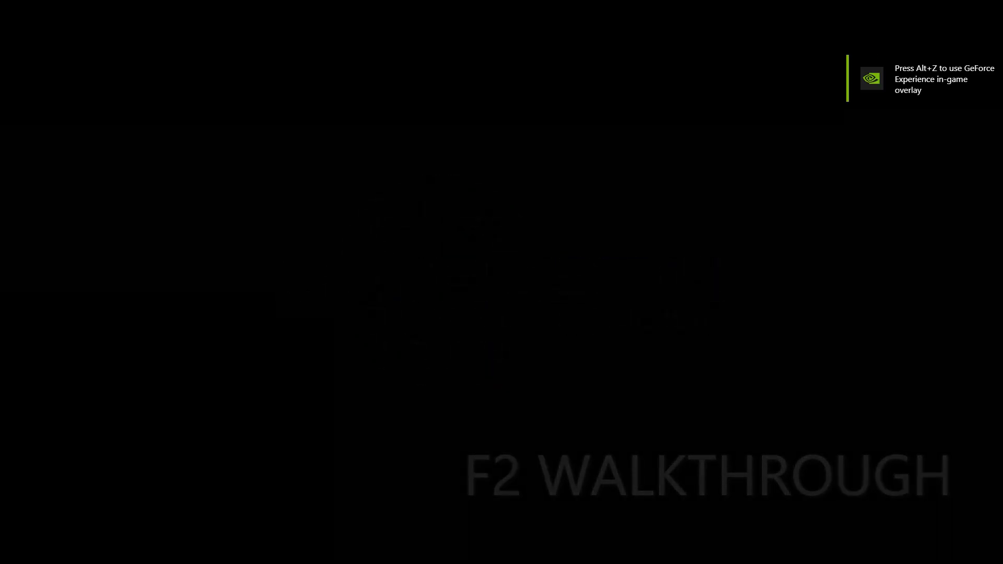
pyautogui.press('Return')
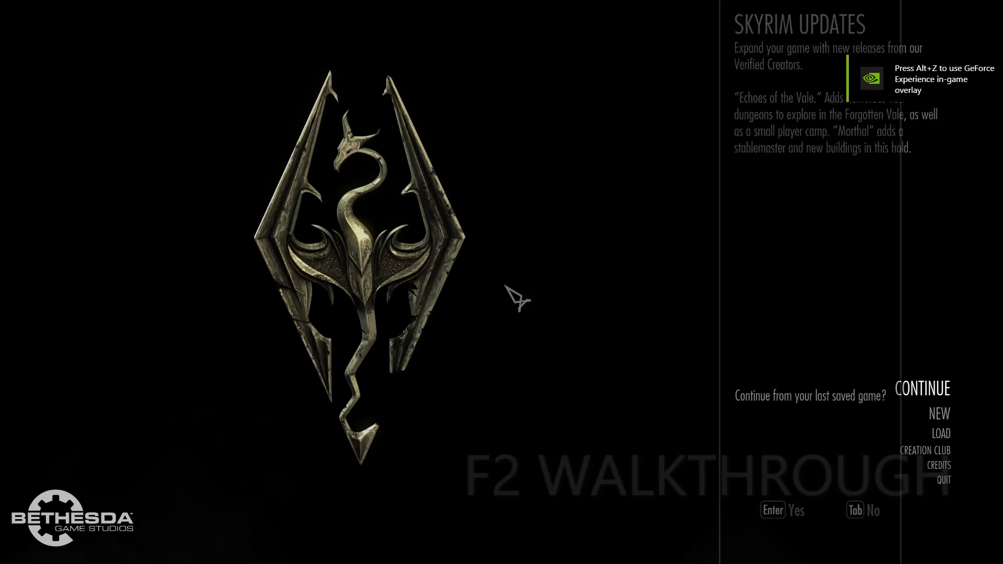
pyautogui.press('Return')
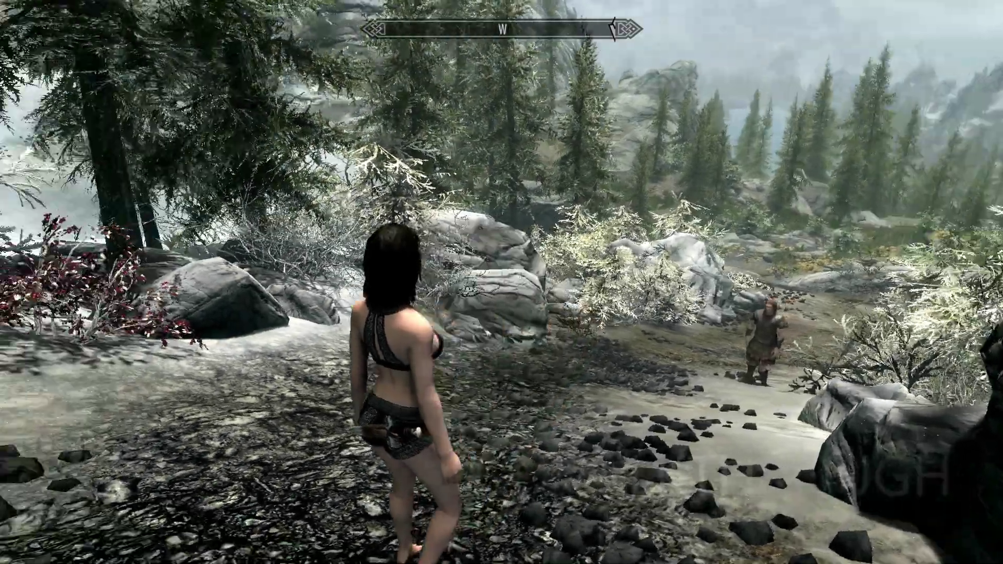
# Orbit around the character in game and repeatedly crouch and stand to check the body physics
pyautogui.moveTo(502, 282)
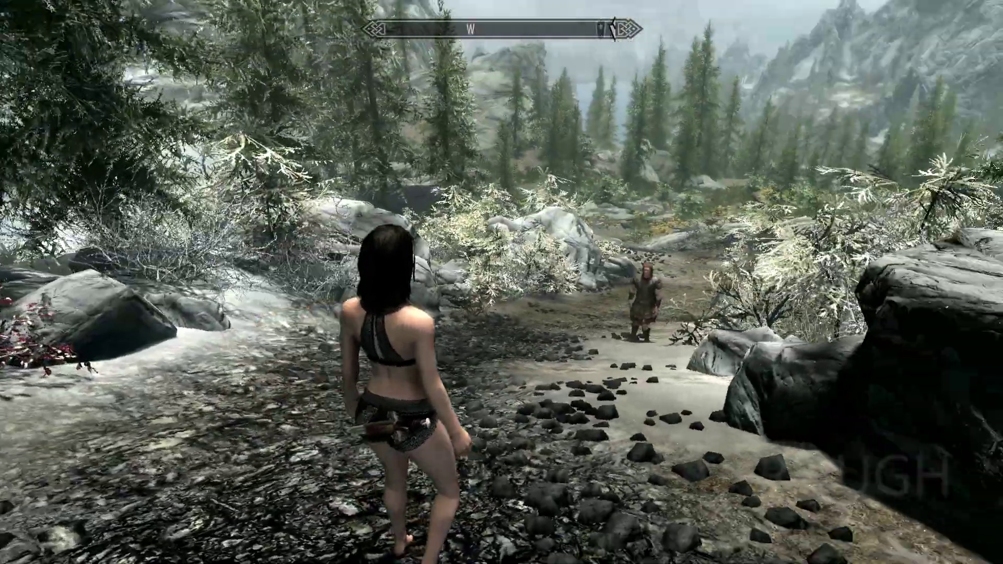
pyautogui.press('r')
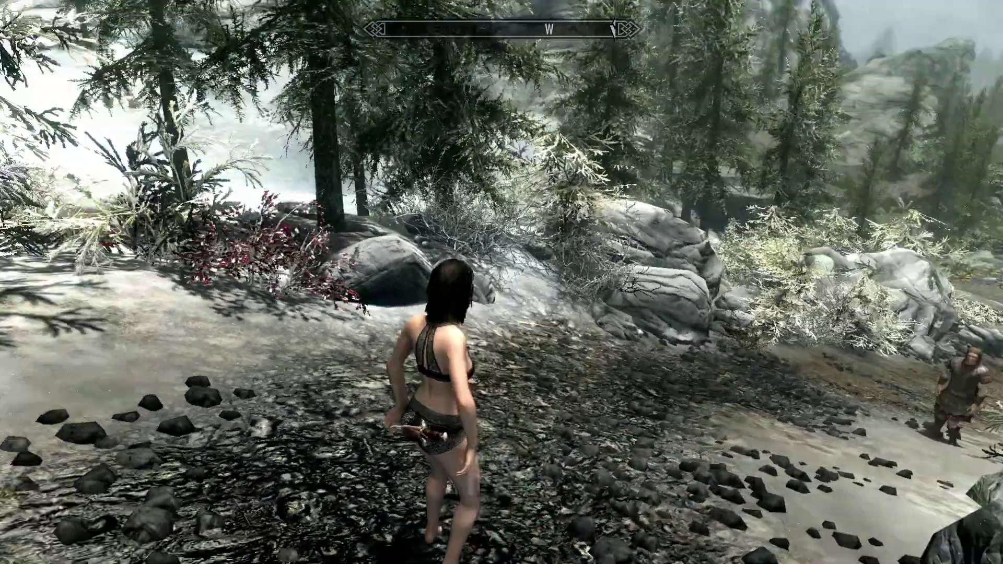
pyautogui.press('ctrl')
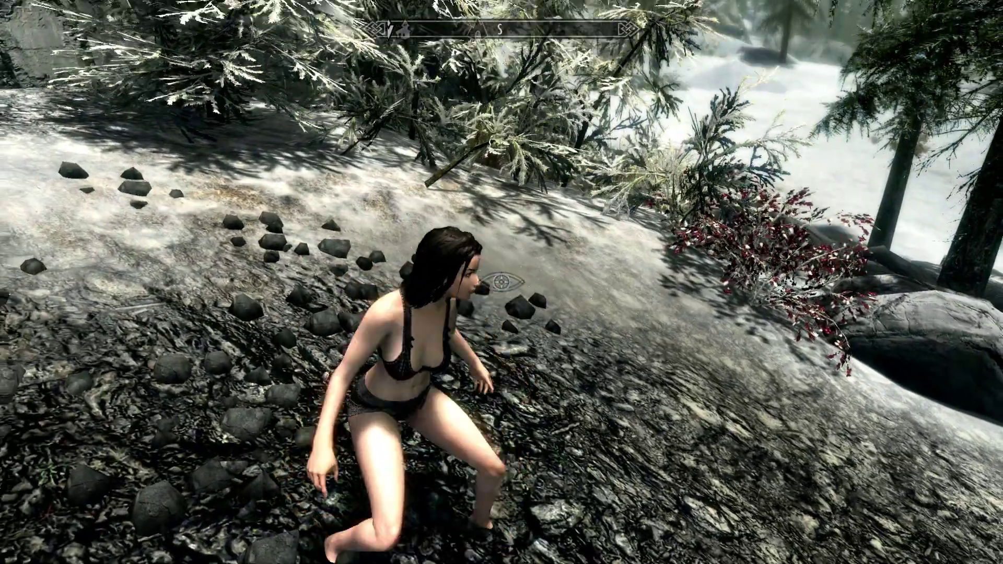
pyautogui.press('ctrl')
pyautogui.press('ctrl')
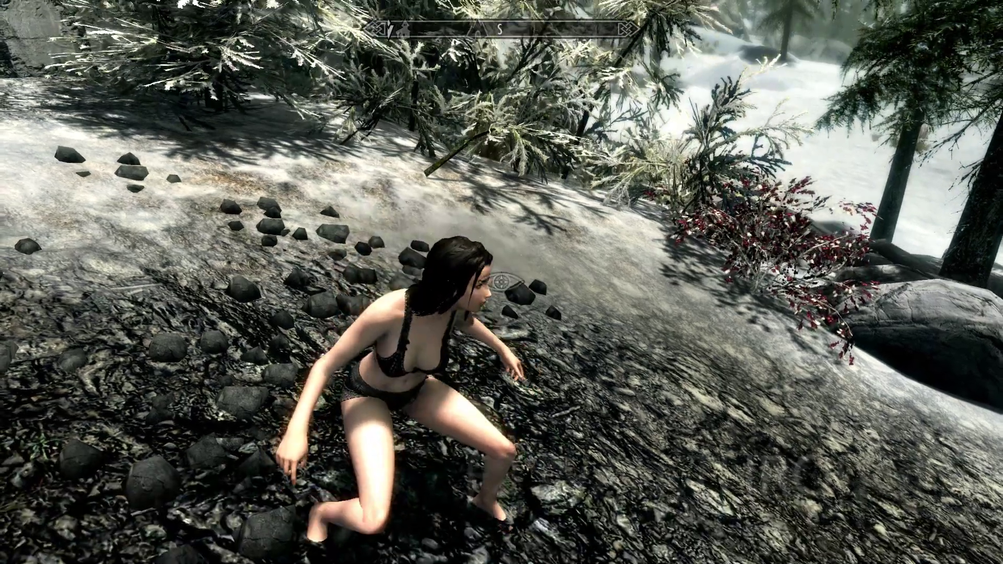
pyautogui.press('ctrl')
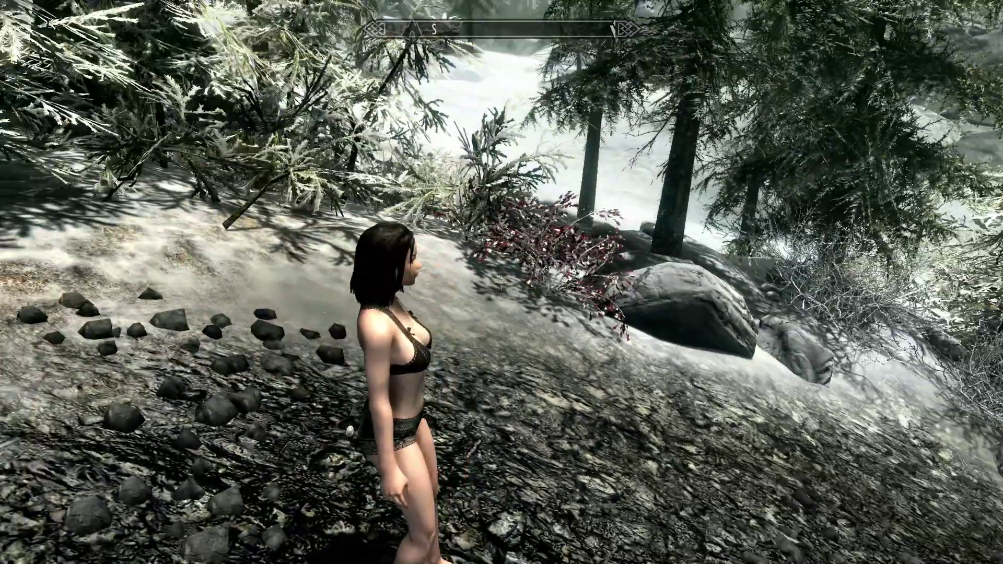
# Open the character editor with the console command showracemenu and browse the slider categories from CBBE Morphs through Face to Hair
pyautogui.press('`')
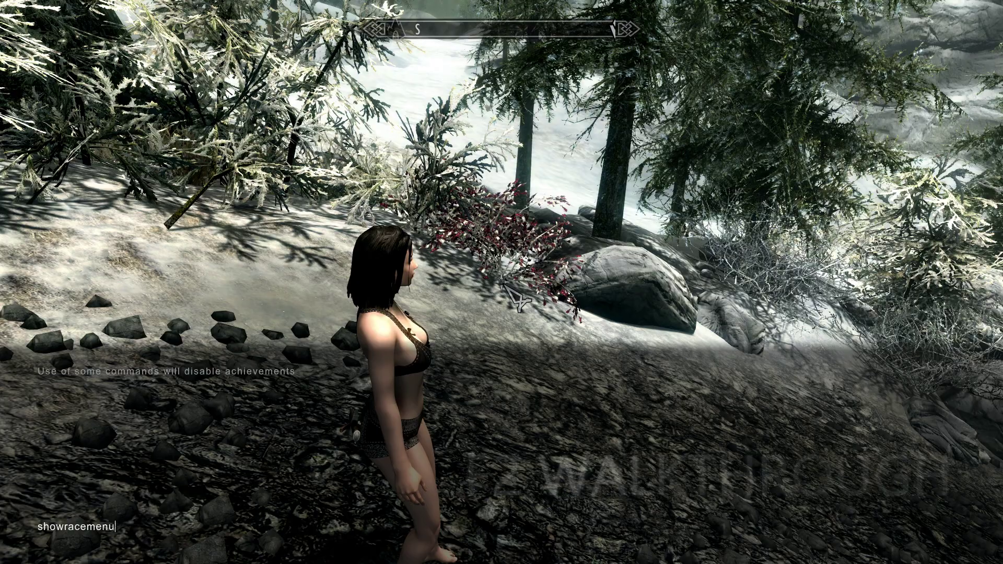
pyautogui.write('showracemenu')
pyautogui.press('Return')
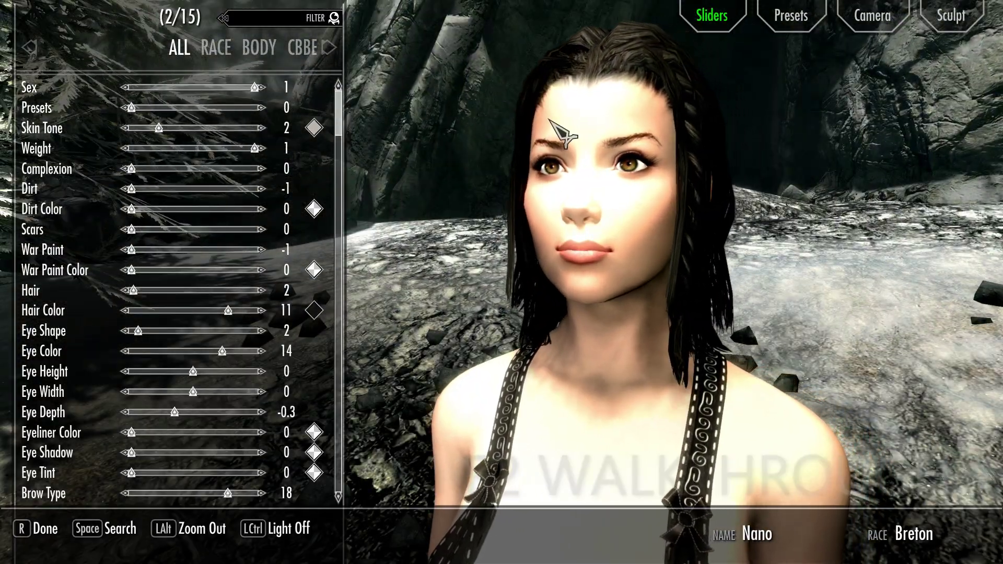
pyautogui.click(274, 53)
pyautogui.click(275, 54)
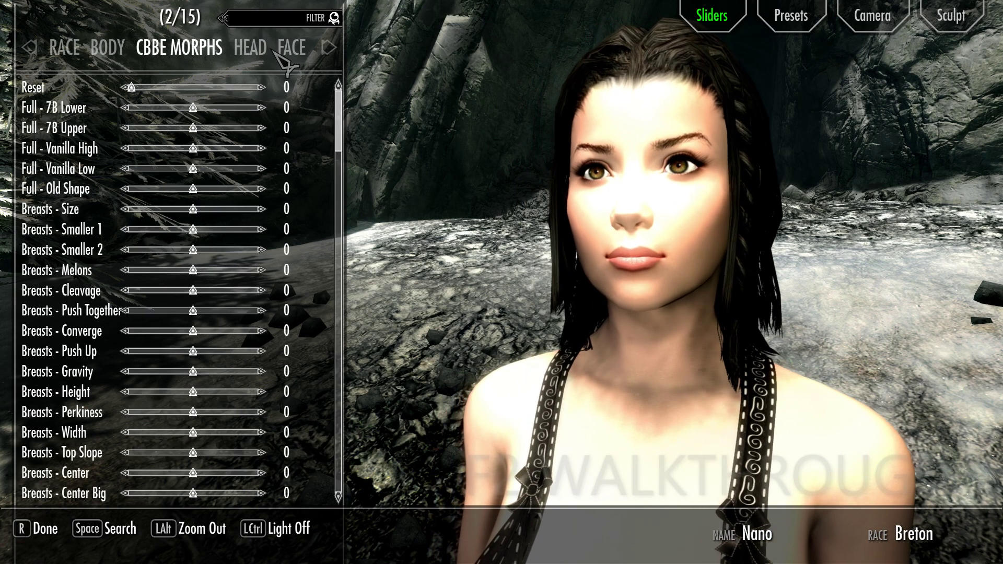
pyautogui.click(282, 52)
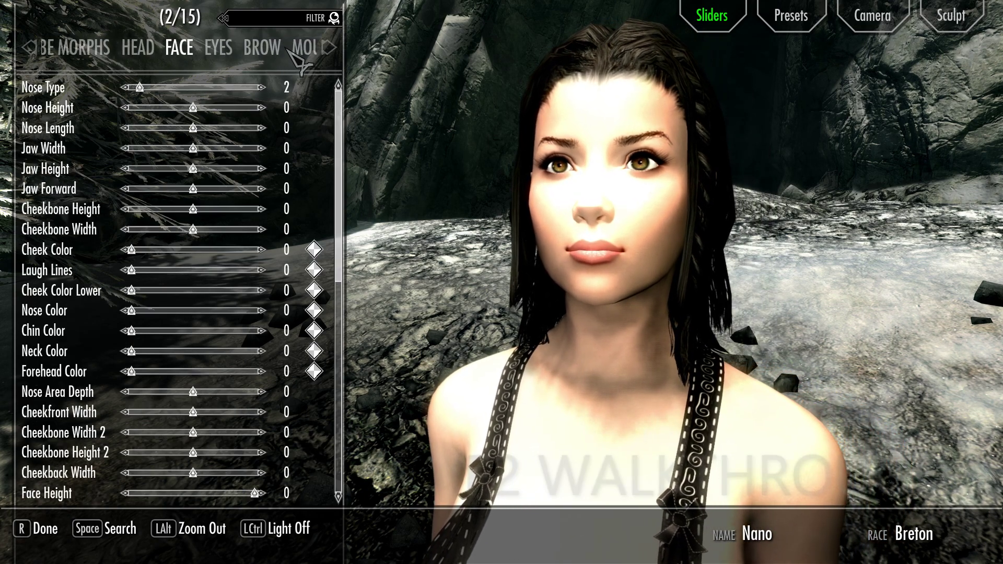
pyautogui.click(267, 52)
pyautogui.click(276, 52)
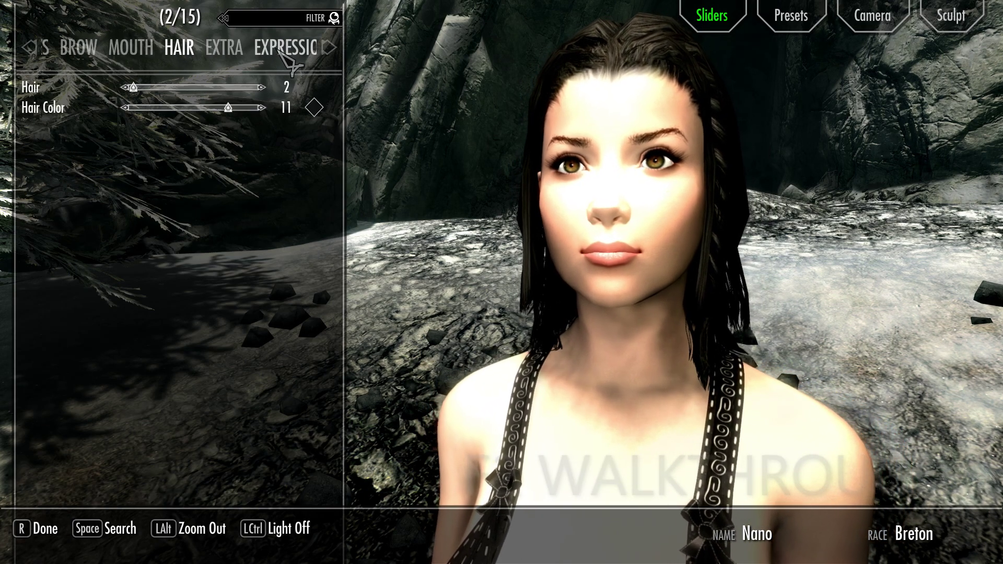
# Preview successive hairstyles on the character by advancing the Hair slider past style 17
pyautogui.press('Right')
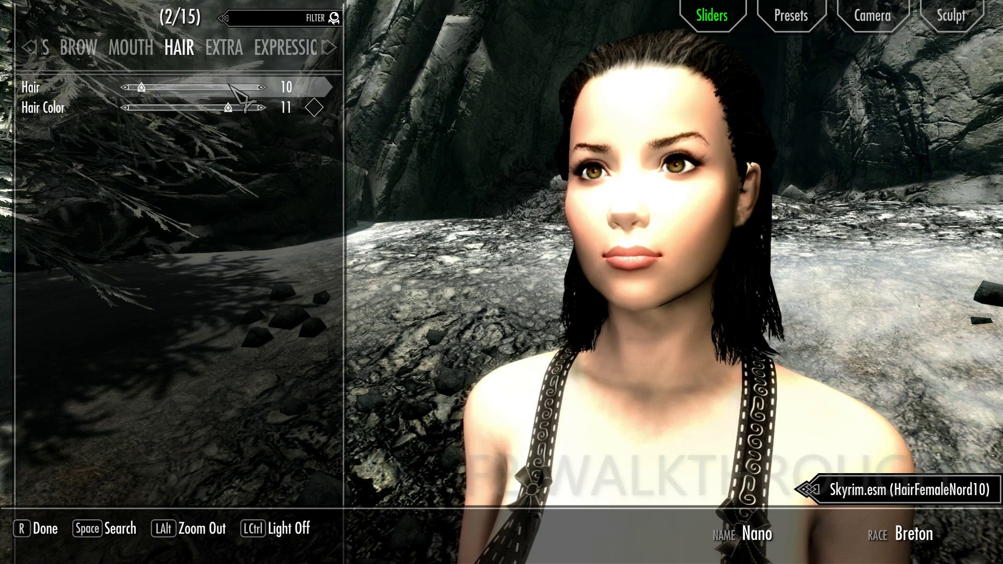
pyautogui.press('Right')
pyautogui.press('Right')
pyautogui.press('Right')
pyautogui.press('Right')
pyautogui.press('Right')
pyautogui.press('Right')
pyautogui.press('Right')
pyautogui.press('Right')
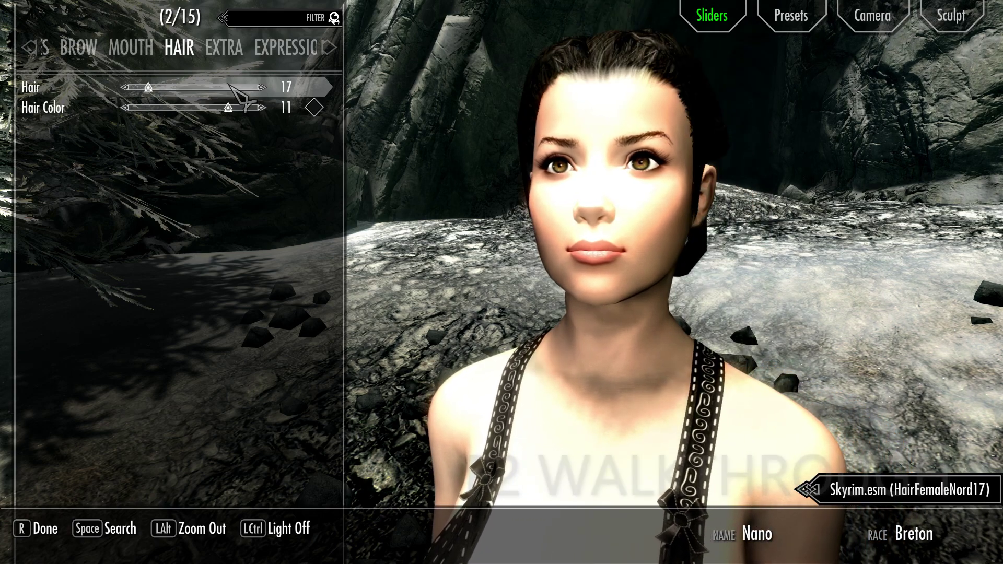
pyautogui.press('Right')
pyautogui.press('Right')
pyautogui.press('Right')
pyautogui.press('Right')
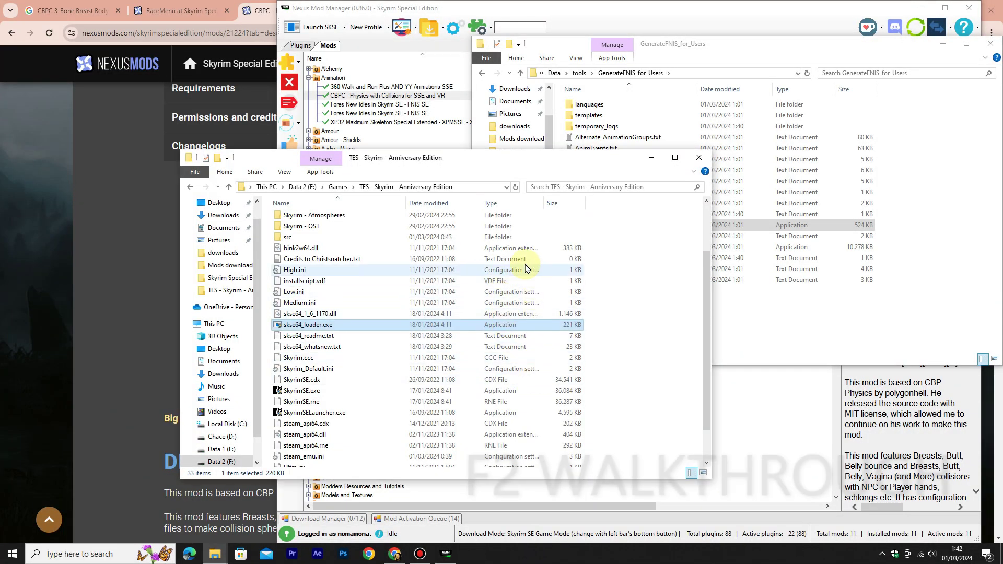
# Switch to Nexus Mod Manager, start adding a mod from a file and browse to Games > Mod Organizer 2 > downloads on Data 1 (E:)
pyautogui.click(672, 55)
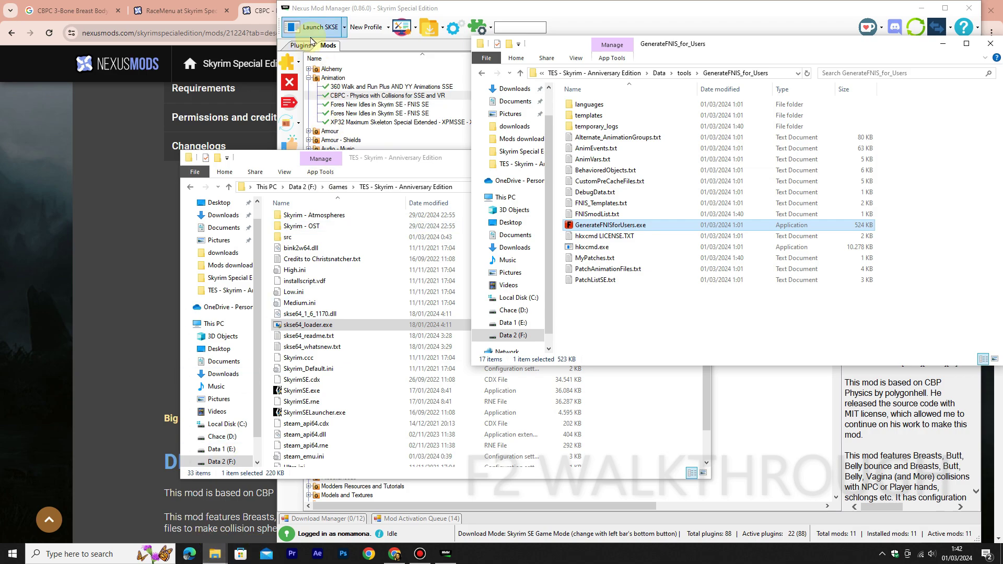
pyautogui.click(287, 63)
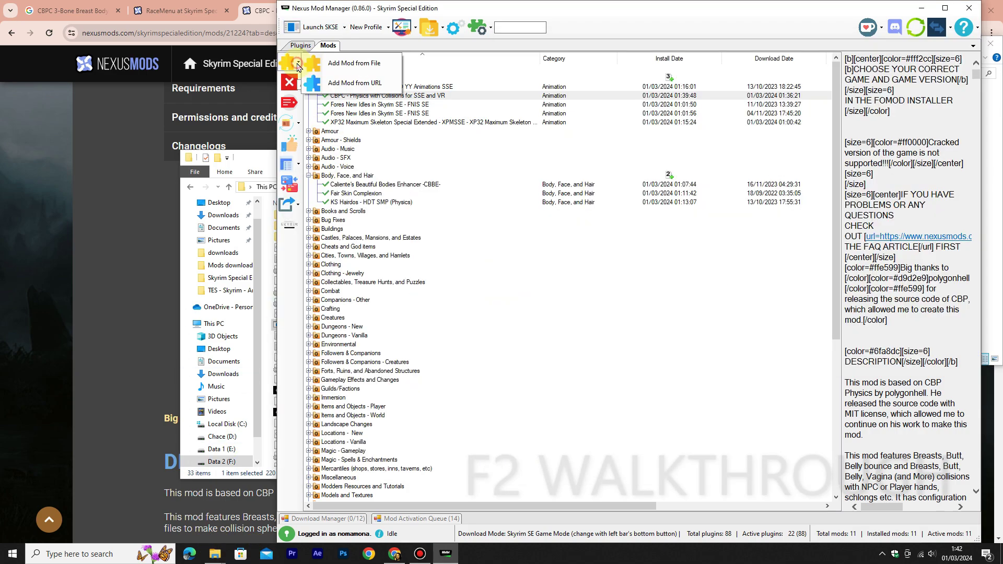
pyautogui.click(318, 66)
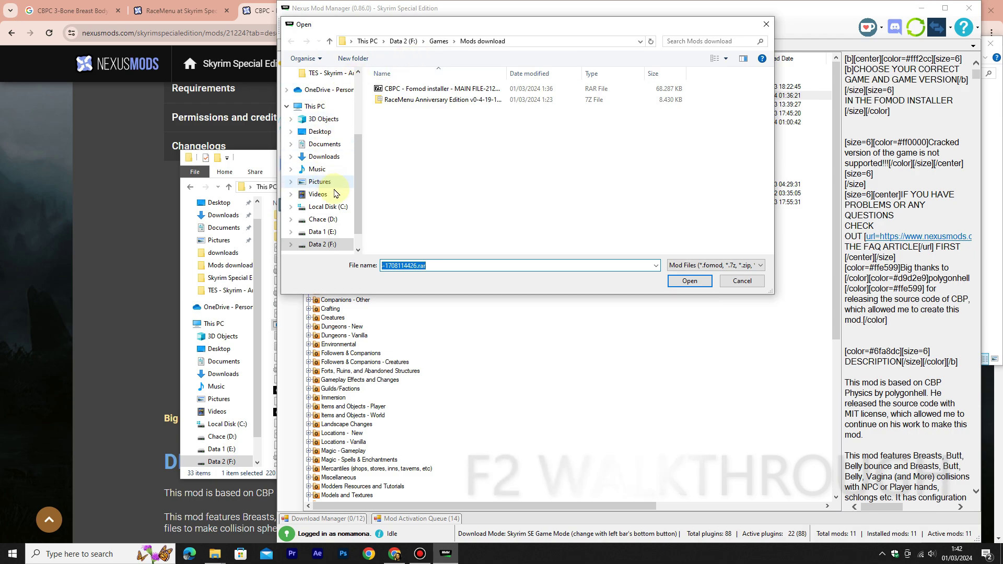
pyautogui.click(323, 232)
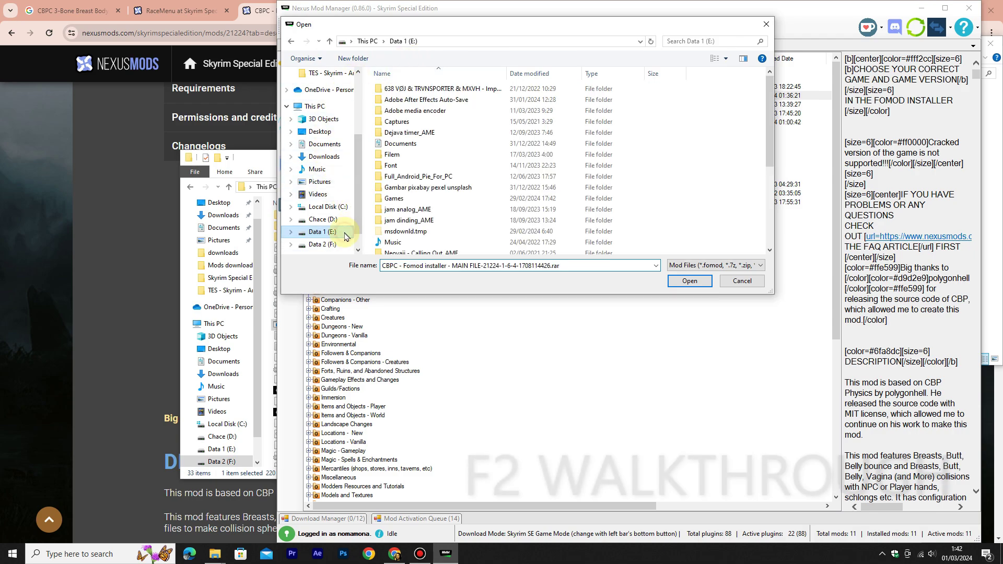
pyautogui.doubleClick(395, 198)
pyautogui.doubleClick(410, 143)
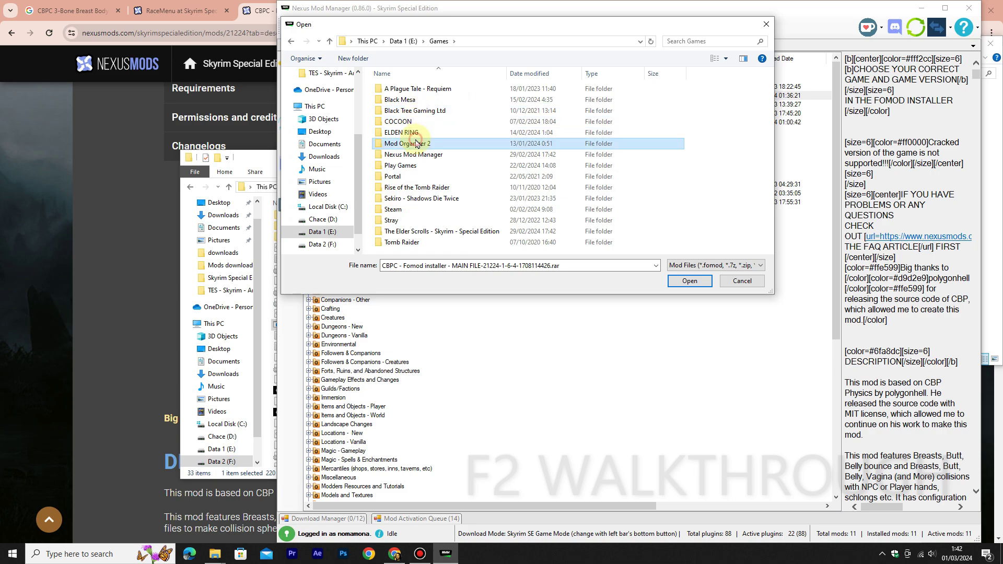
pyautogui.click(429, 111)
pyautogui.doubleClick(428, 112)
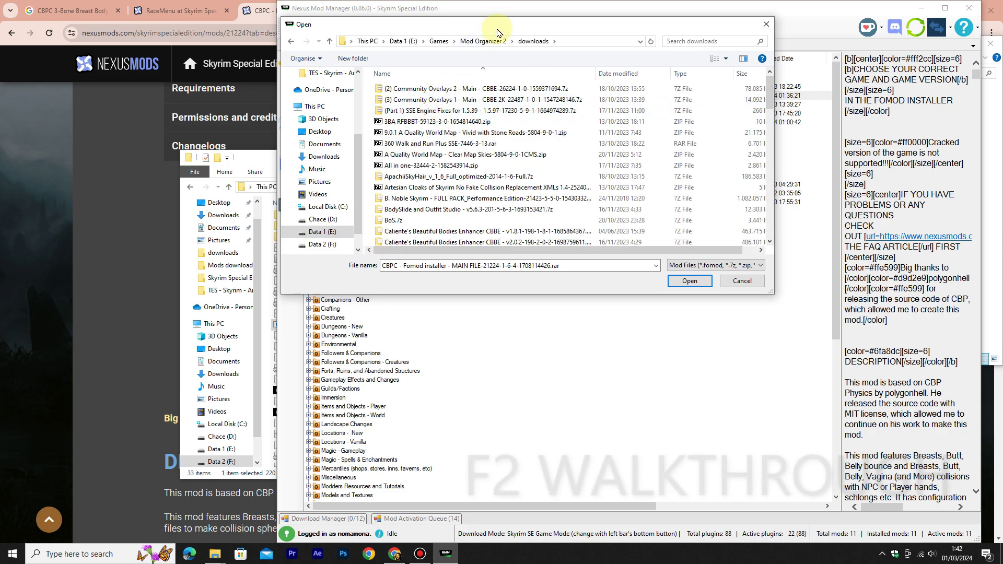
# Move the Open dialog aside and look for the CBPC 3-Bone Breast Body Breast-Butt Bounce Configs archive in the downloads folder
pyautogui.moveTo(497, 30); pyautogui.dragTo(391, 35)
pyautogui.scroll(-1, 402, 120)
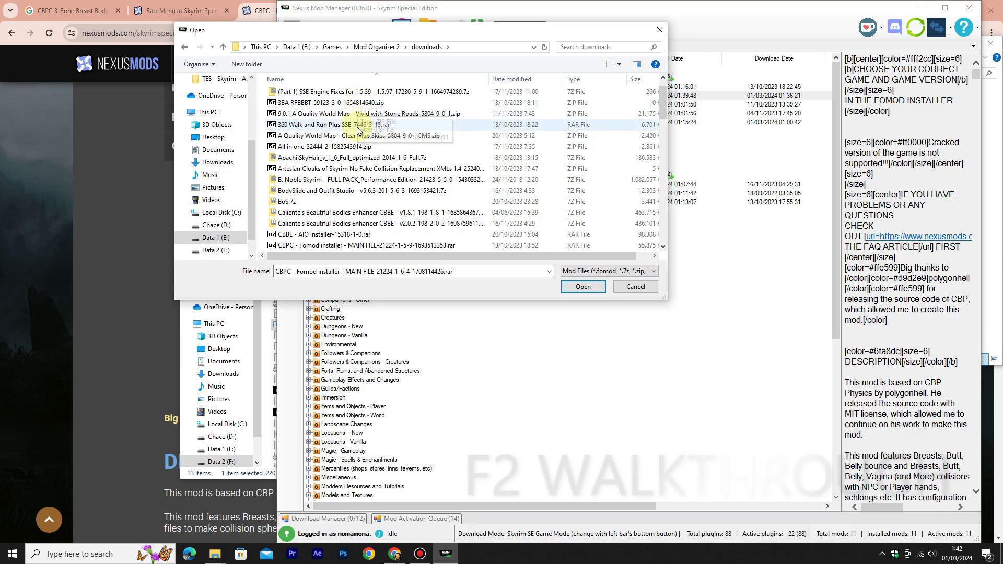
pyautogui.scroll(-2, 359, 130)
pyautogui.scroll(-1, 358, 130)
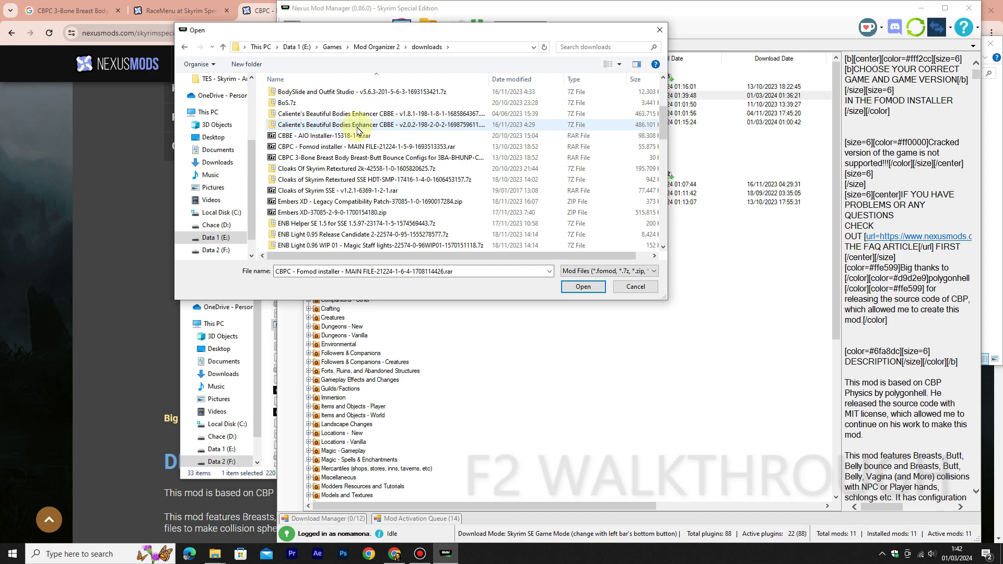
pyautogui.scroll(-1, 358, 131)
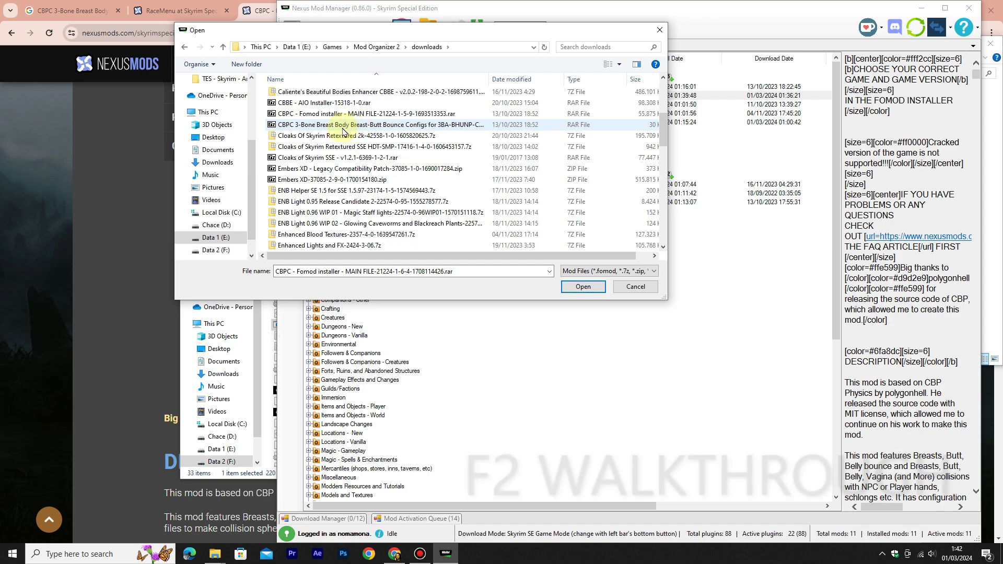
# Switch to Chrome and review the About This Mod section of the CBPC page, highlighting the word SSE
pyautogui.click(99, 134)
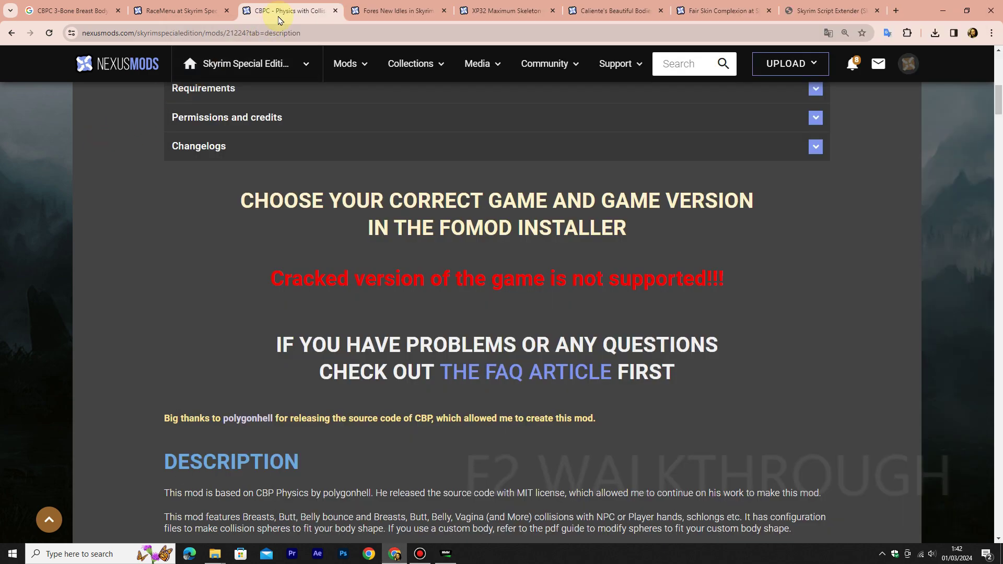
pyautogui.scroll(-3, 321, 168)
pyautogui.scroll(6, 322, 168)
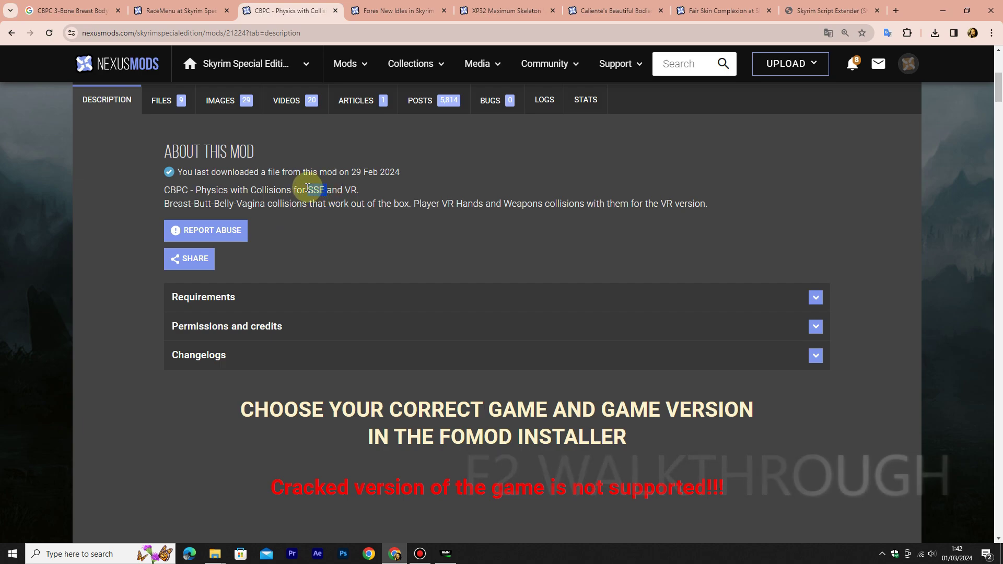
pyautogui.doubleClick(316, 189)
pyautogui.scroll(1, 309, 198)
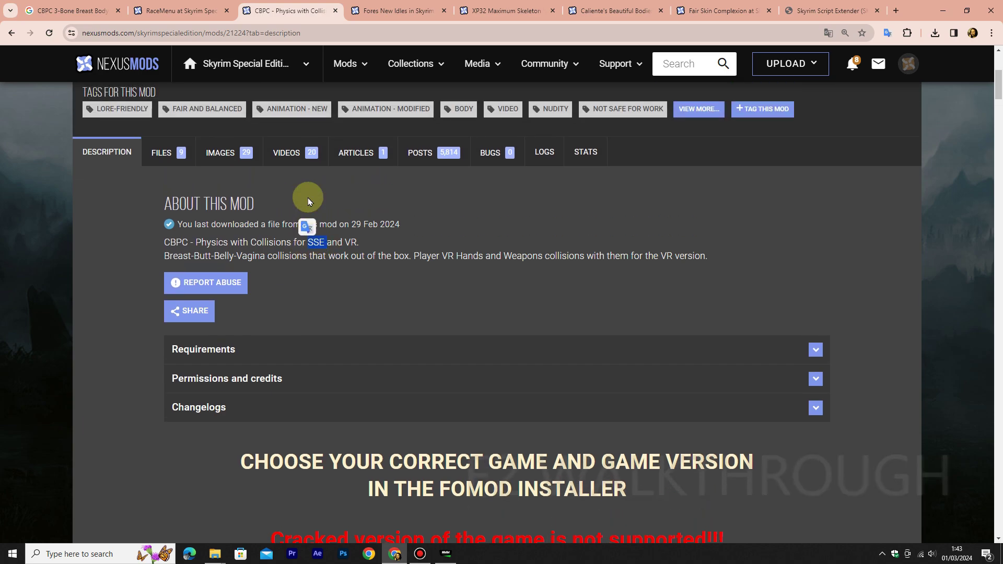
pyautogui.scroll(1, 304, 198)
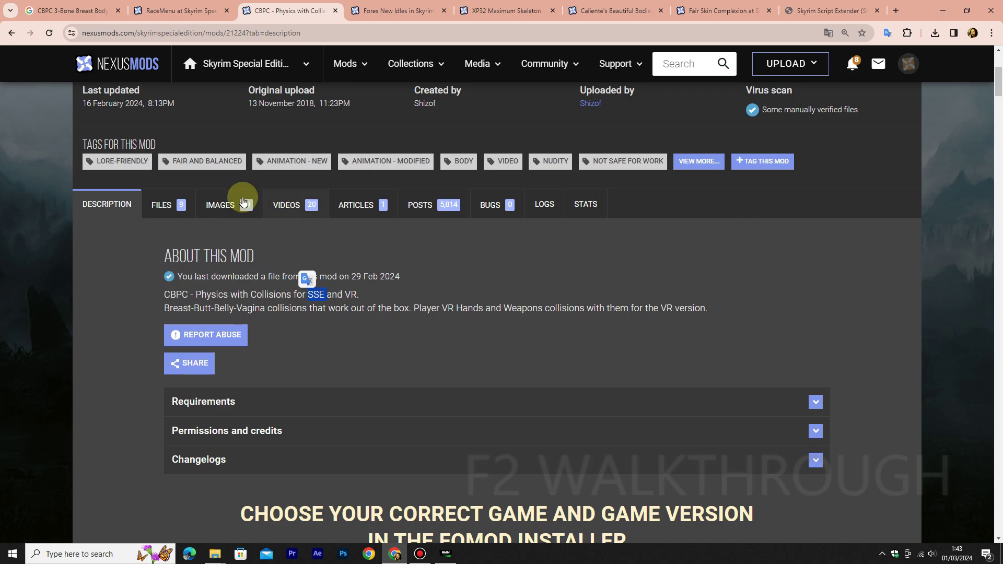
# Check the main files offered on the CBPC mod page and return to its description
pyautogui.click(179, 205)
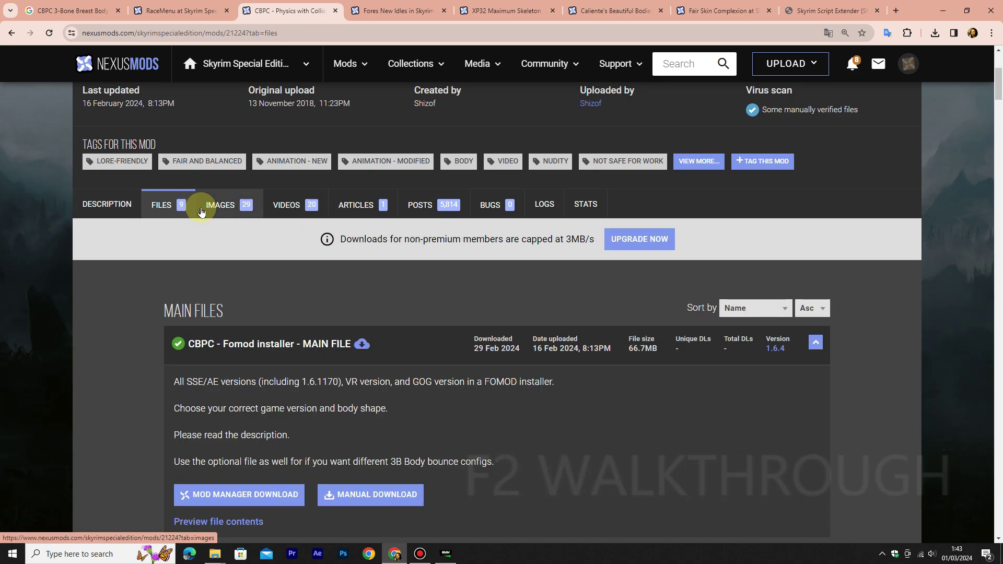
pyautogui.scroll(-3, 200, 207)
pyautogui.scroll(3, 201, 204)
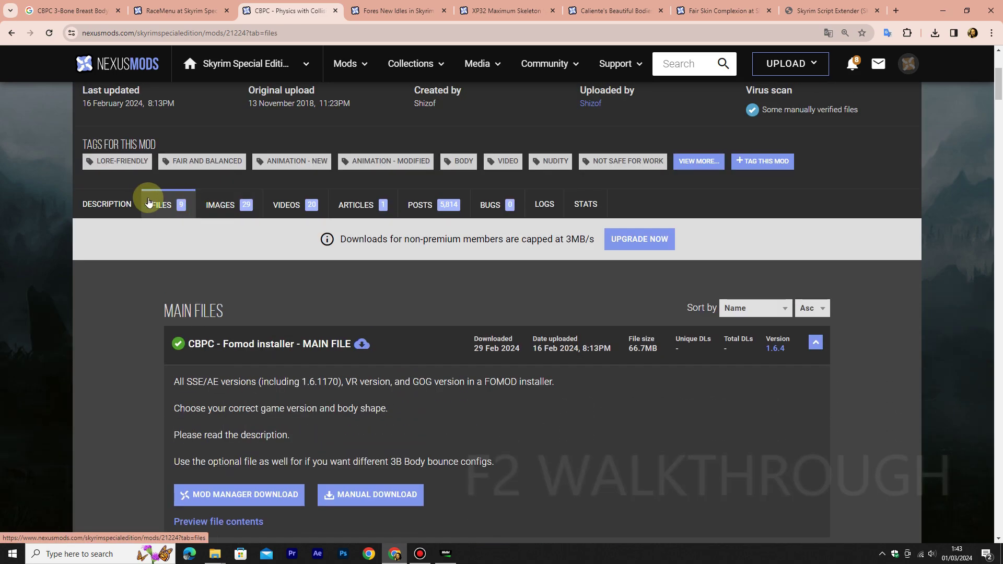
pyautogui.click(131, 204)
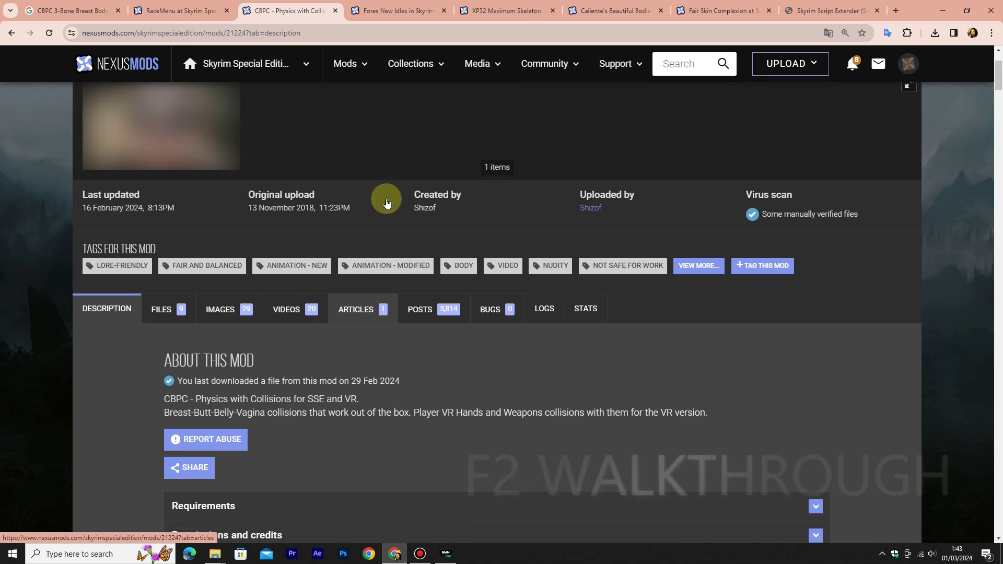
pyautogui.scroll(1, 374, 195)
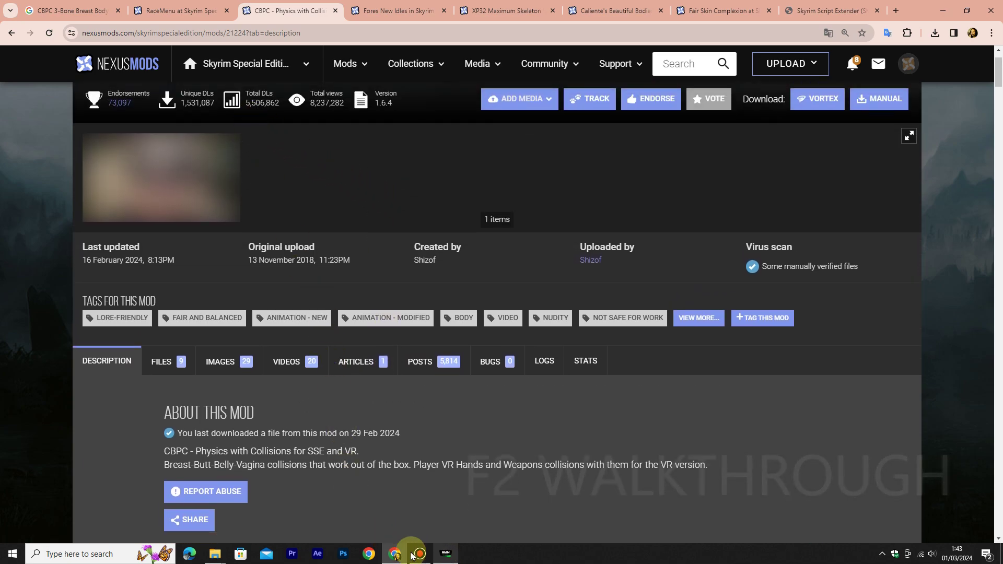
# Switch to the downloads folder in File Explorer and compare the CBPC Fomod installer with the CBPC 3-Bone Breast Body Breast-Butt Bounce Configs archive
pyautogui.moveTo(214, 555)
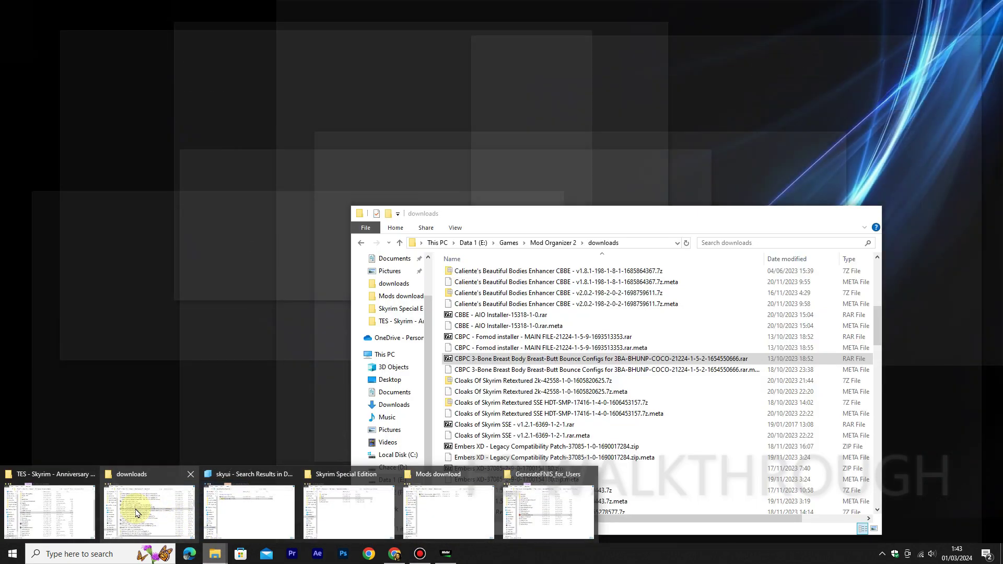
pyautogui.click(136, 512)
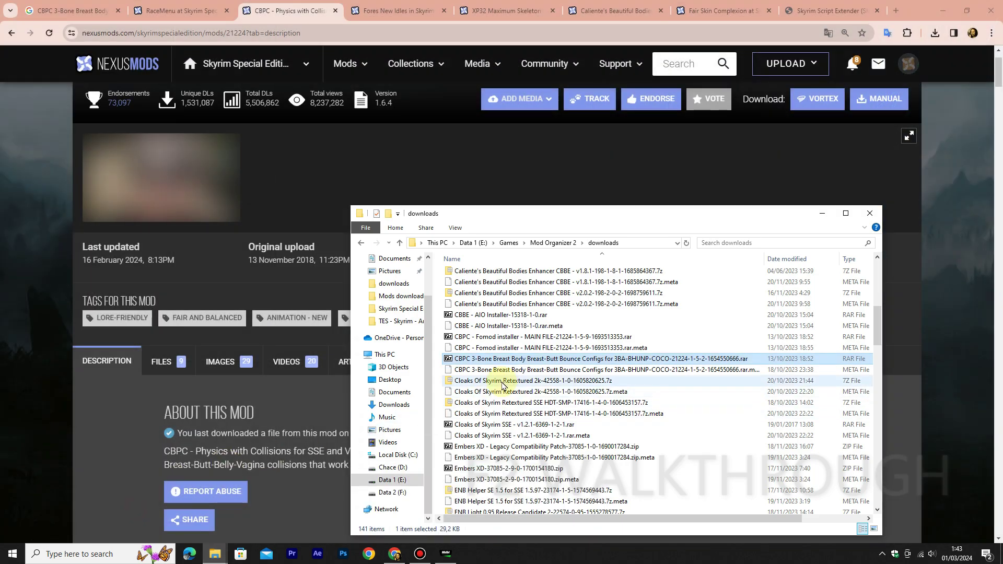
pyautogui.click(514, 370)
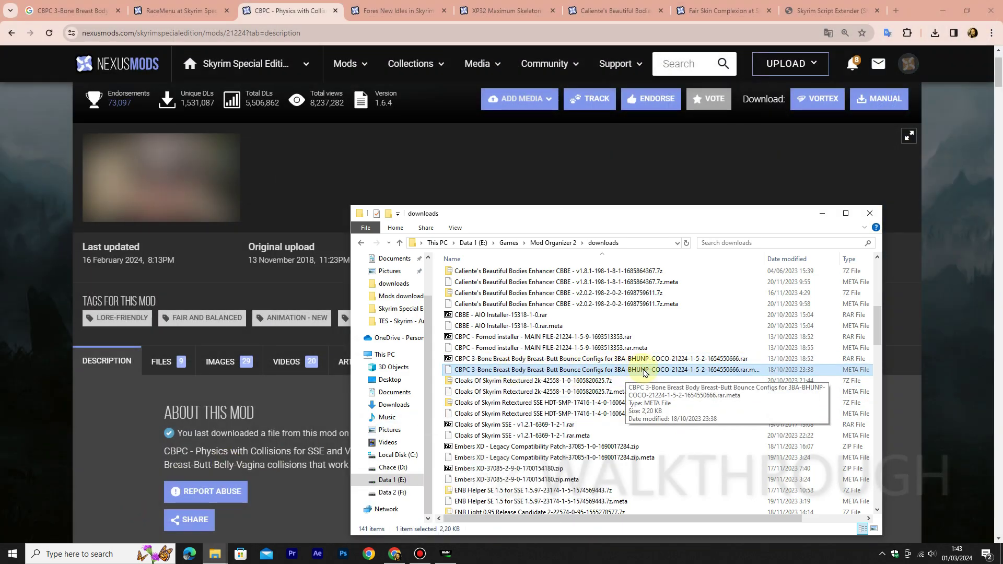
pyautogui.click(581, 338)
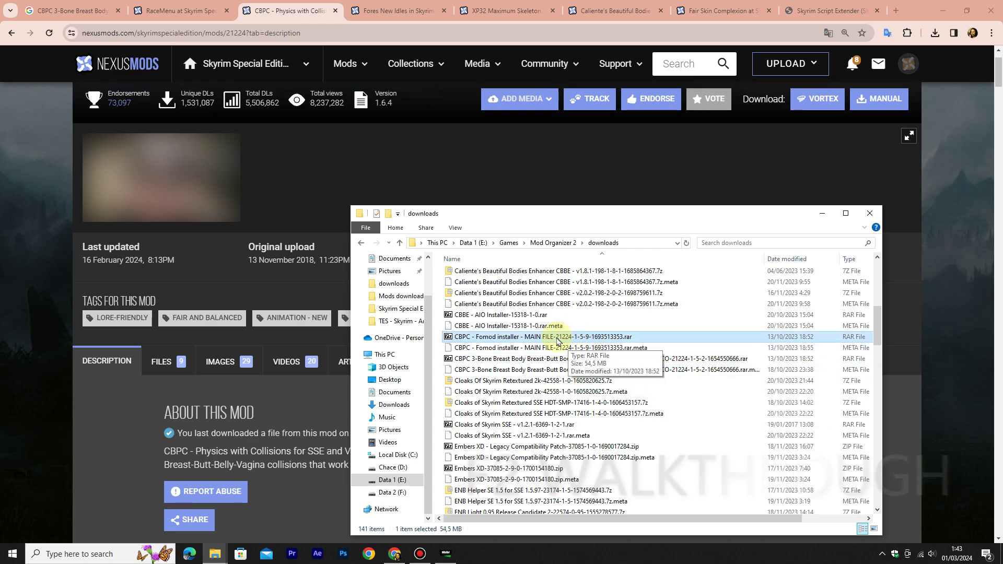
pyautogui.click(528, 359)
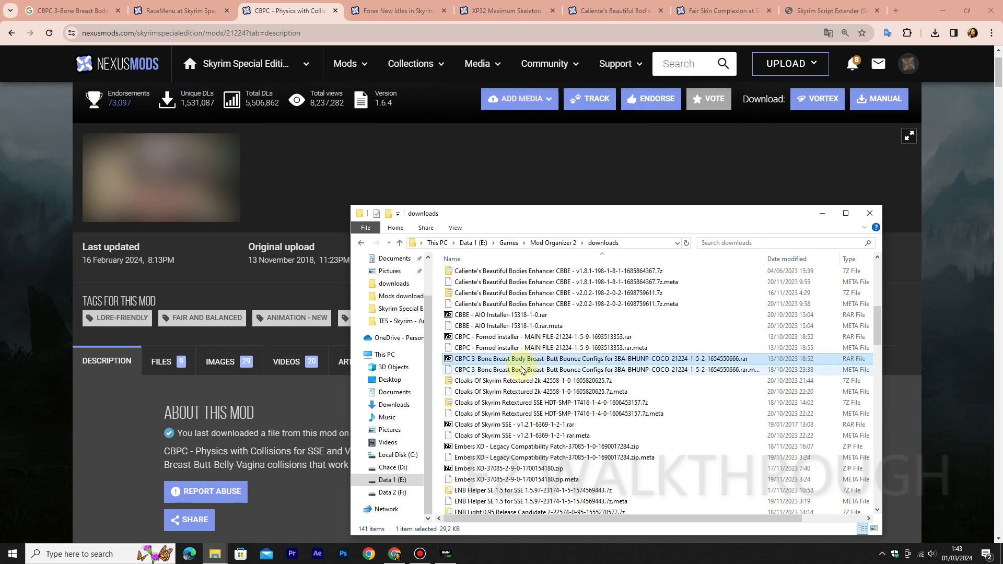
# Locate and select the HDT-SMP for SSE 1.5.97 v2.11 archive in the downloads folder
pyautogui.scroll(-4, 525, 400)
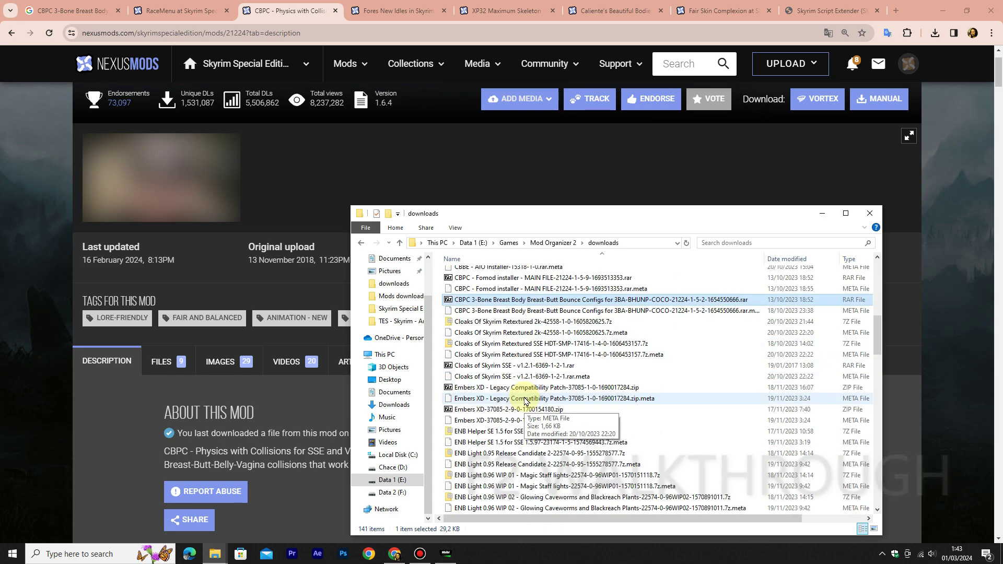
pyautogui.scroll(-5, 525, 401)
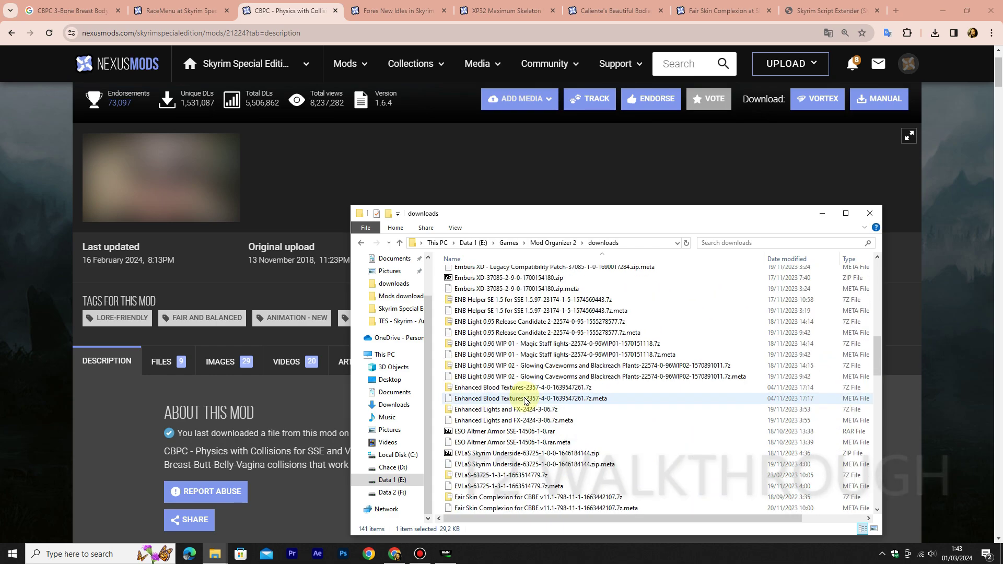
pyautogui.scroll(-4, 525, 401)
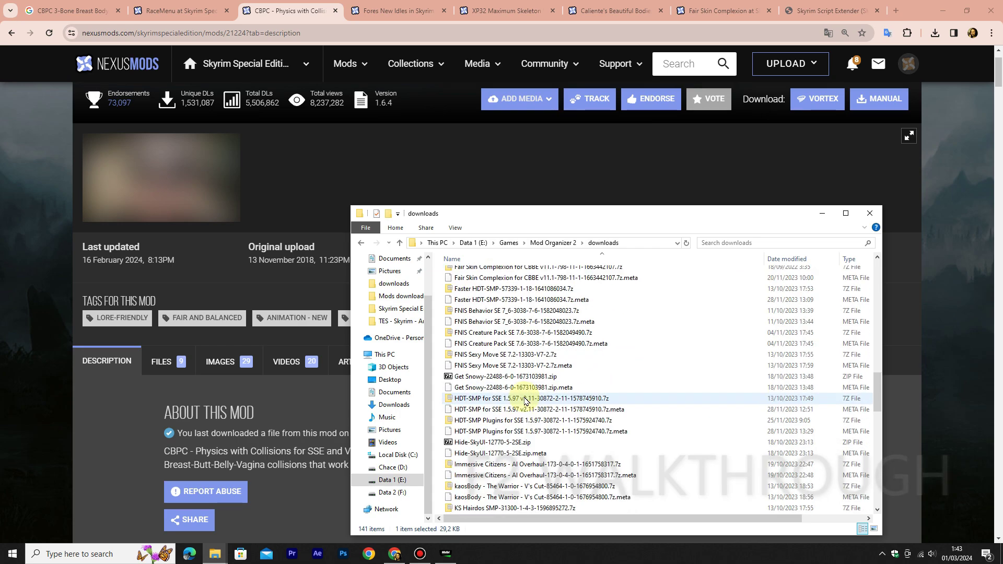
pyautogui.click(524, 398)
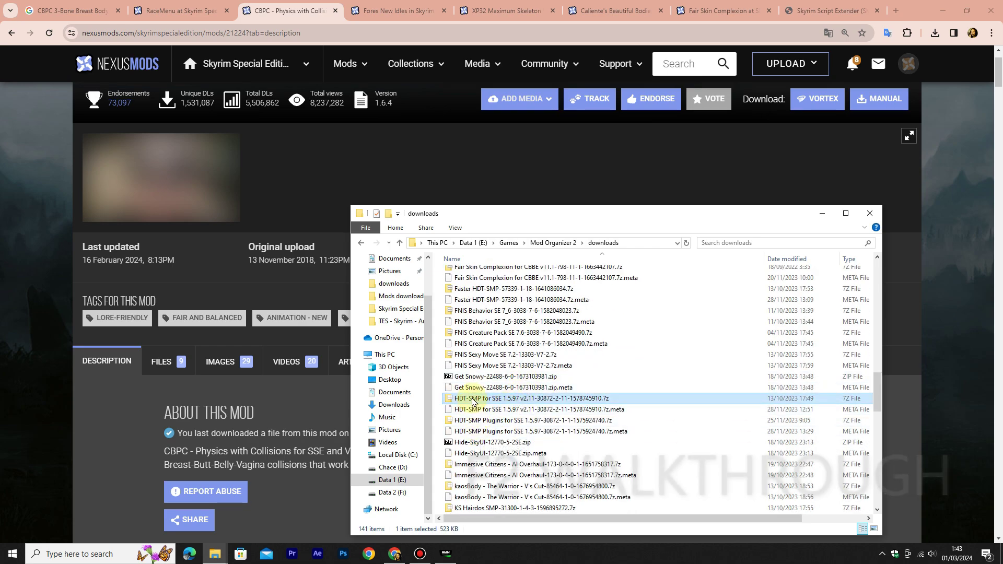
pyautogui.click(472, 399)
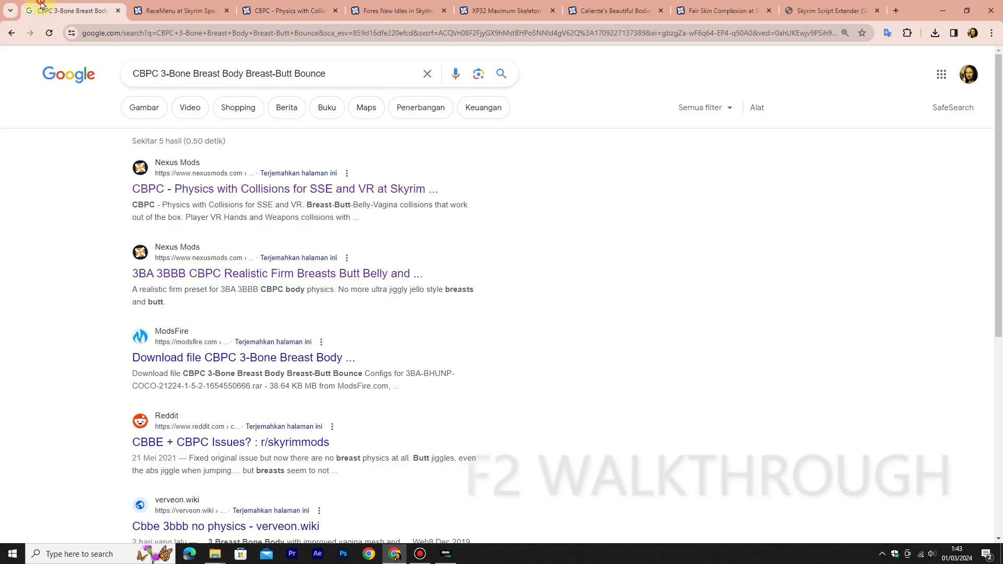
# Search Google for hdt-smp racemenu hairs and wigs
pyautogui.click(73, 10)
pyautogui.moveTo(325, 76); pyautogui.dragTo(117, 80)
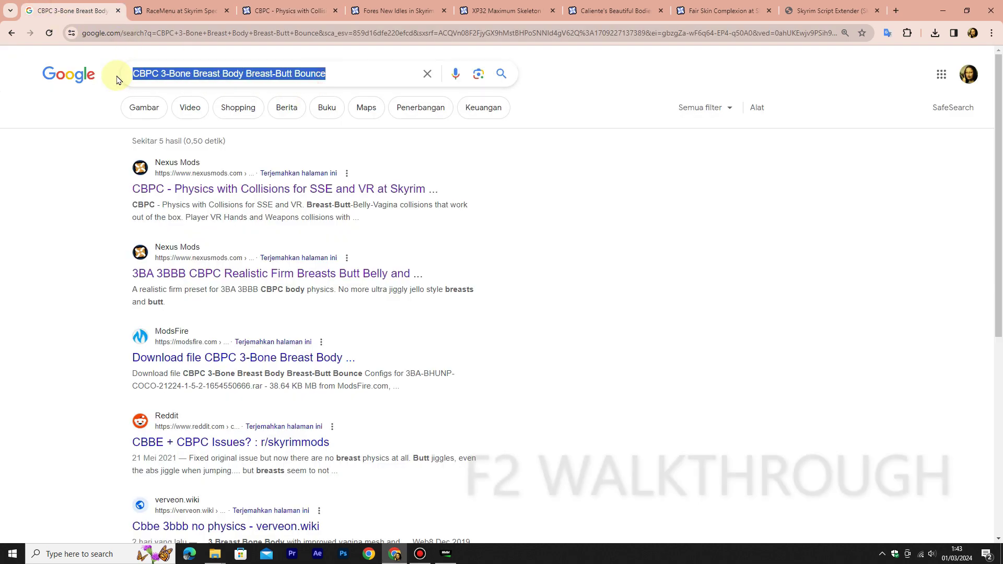
pyautogui.write('HDT-SMP')
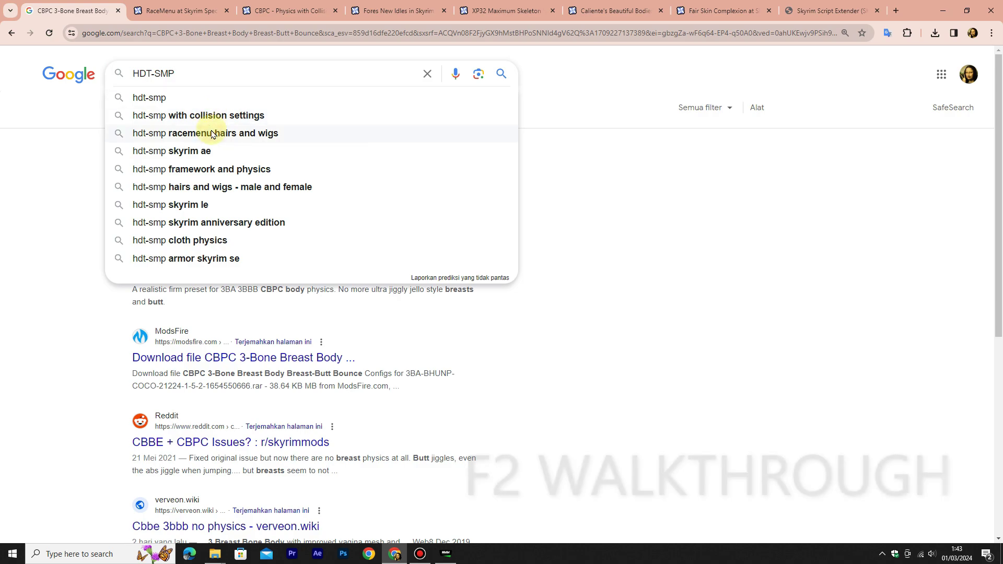
pyautogui.click(213, 134)
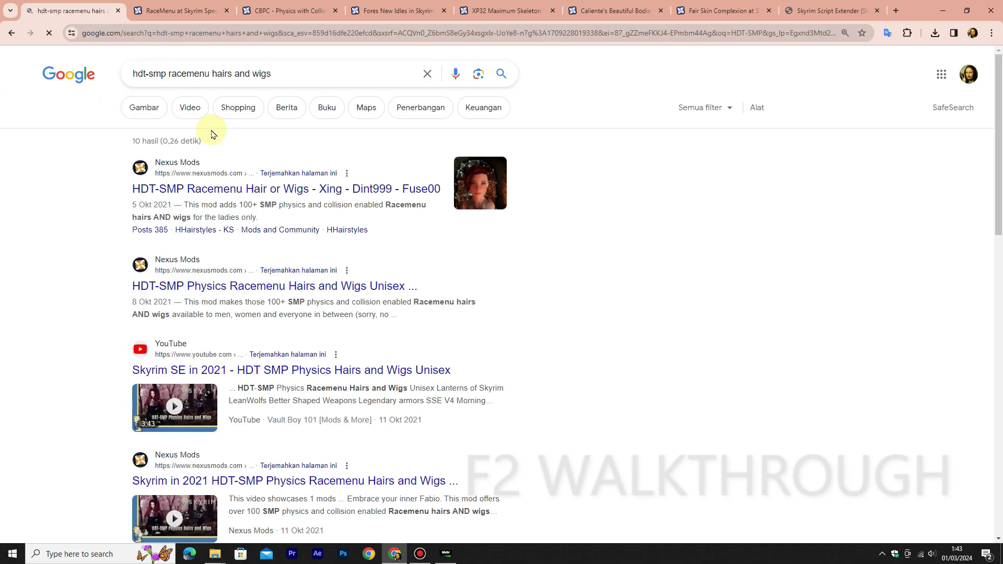
# Open the HDT-SMP Racemenu Hair or Wigs - Xing - Dint999 - Fuse00 search result in a new tab and switch to it
pyautogui.rightClick(229, 190)
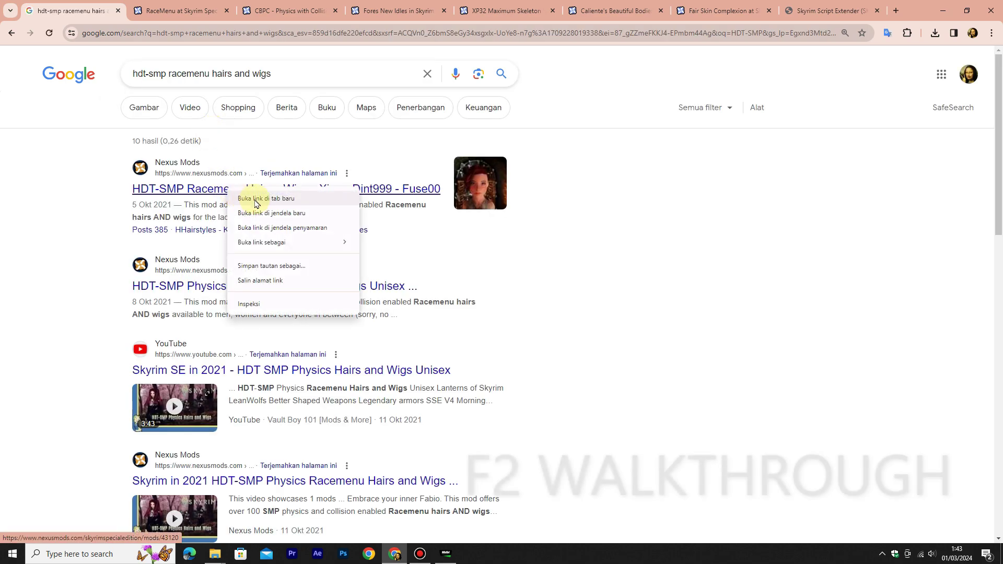
pyautogui.click(256, 200)
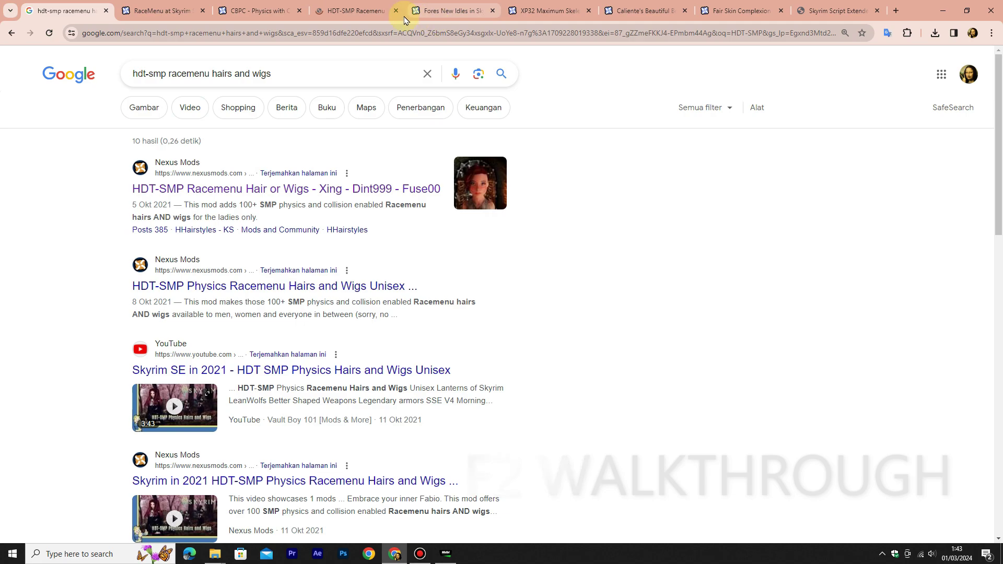
pyautogui.click(380, 13)
# Review the HDT-SMP Racemenu hair mod's overview, requirements and description through the Changes from the original section
pyautogui.scroll(-5, 509, 182)
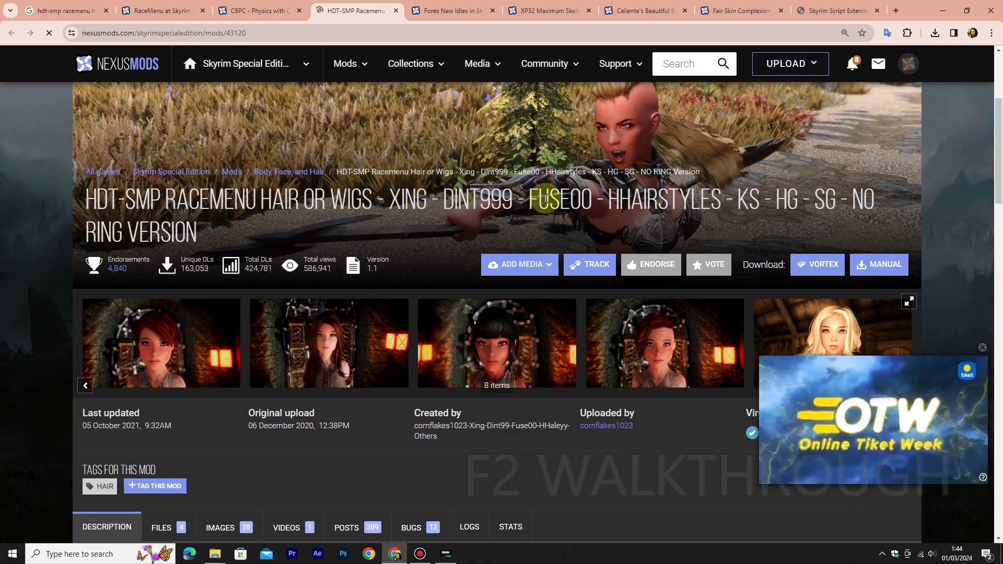
pyautogui.scroll(-1, 547, 206)
pyautogui.scroll(-3, 441, 212)
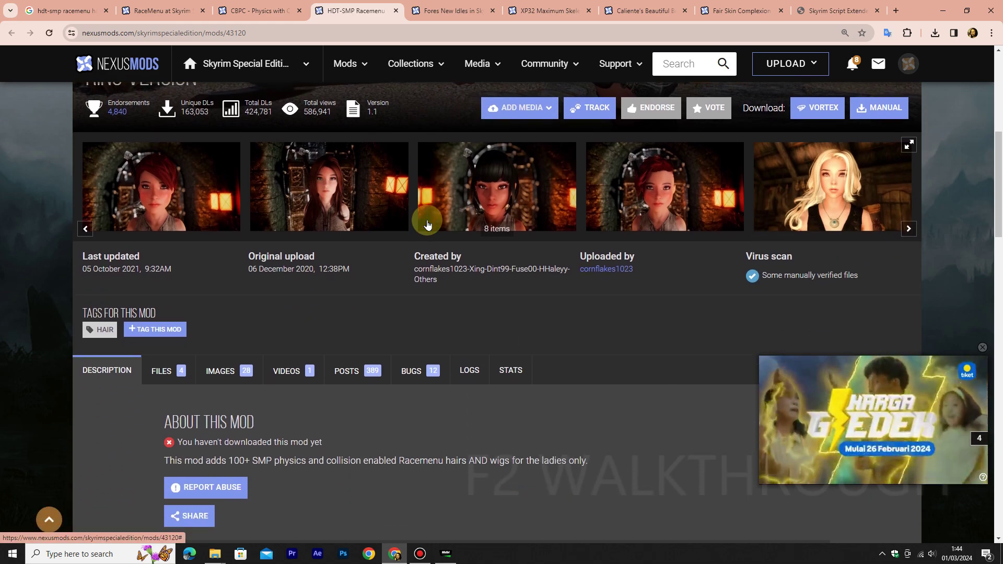
pyautogui.scroll(2, 390, 226)
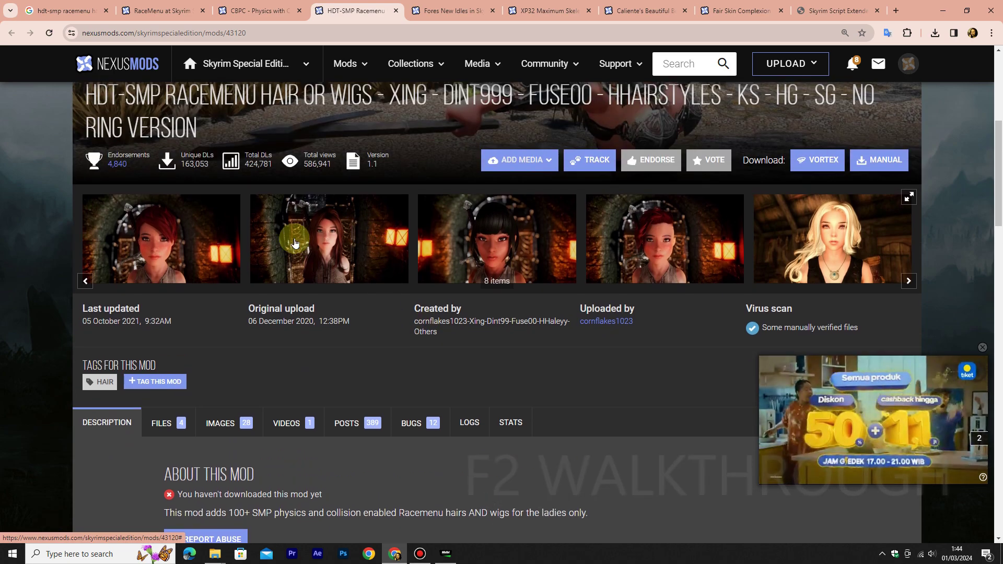
pyautogui.scroll(-3, 243, 290)
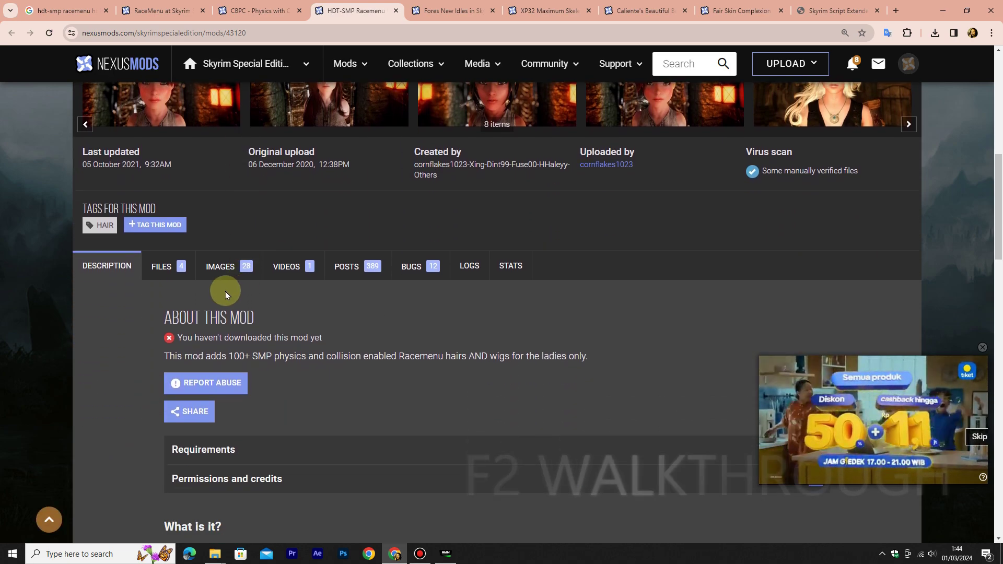
pyautogui.scroll(-3, 188, 317)
pyautogui.click(280, 294)
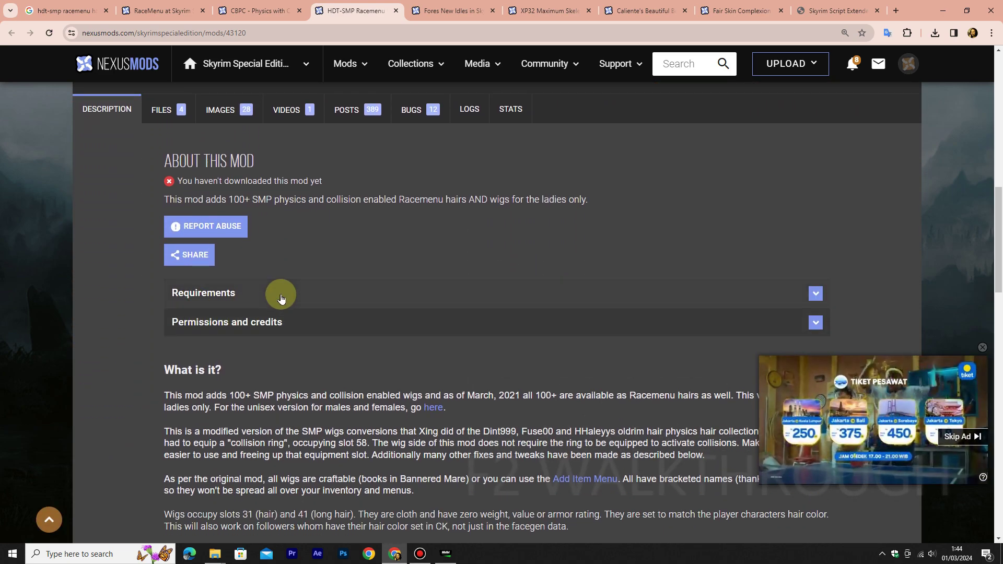
pyautogui.click(287, 292)
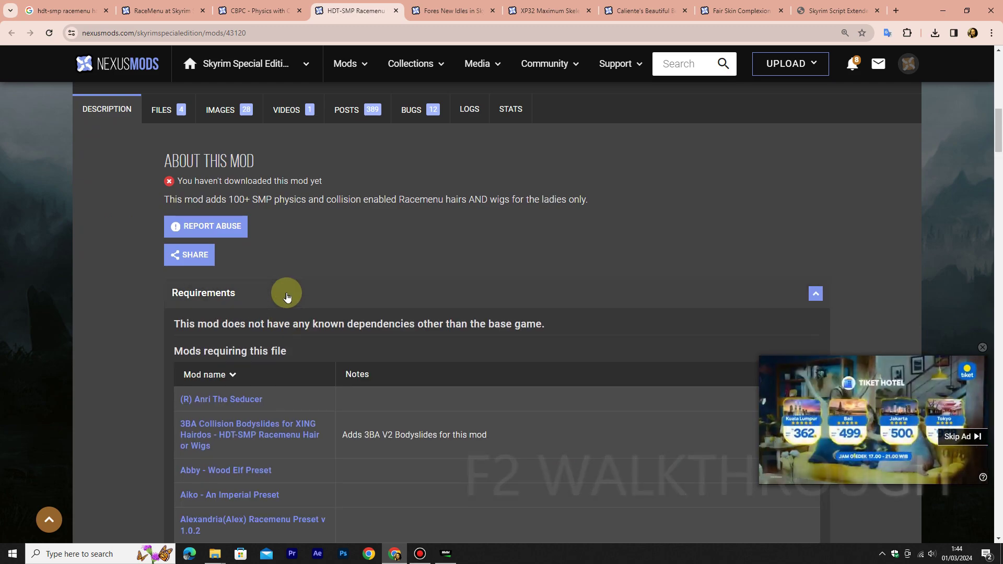
pyautogui.scroll(-2, 287, 297)
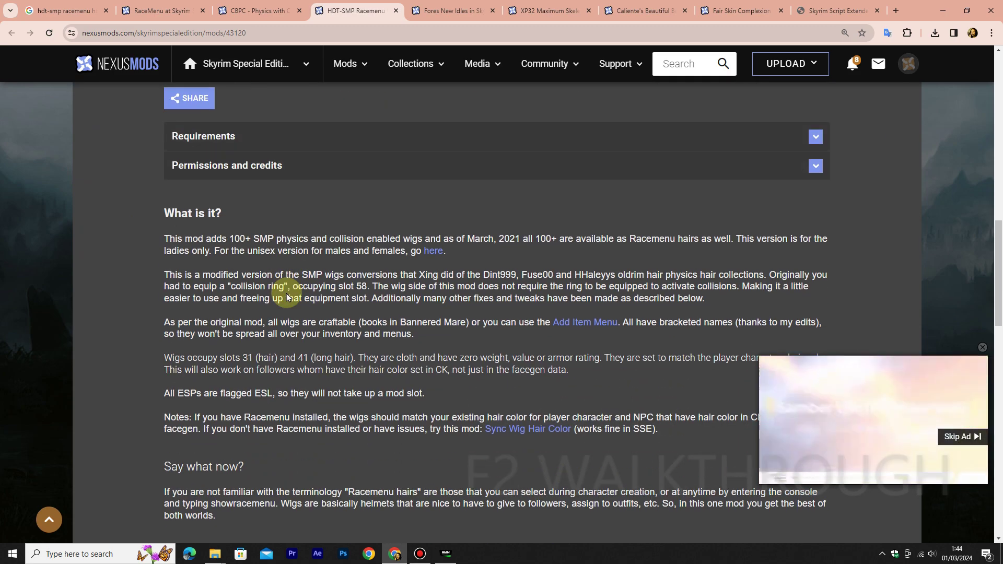
pyautogui.scroll(-1, 287, 295)
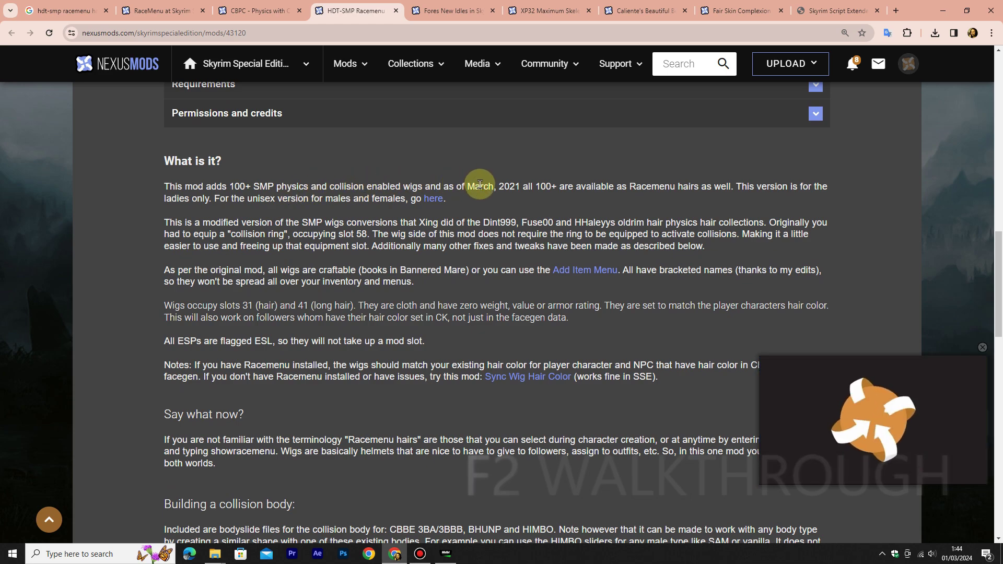
pyautogui.scroll(-5, 418, 213)
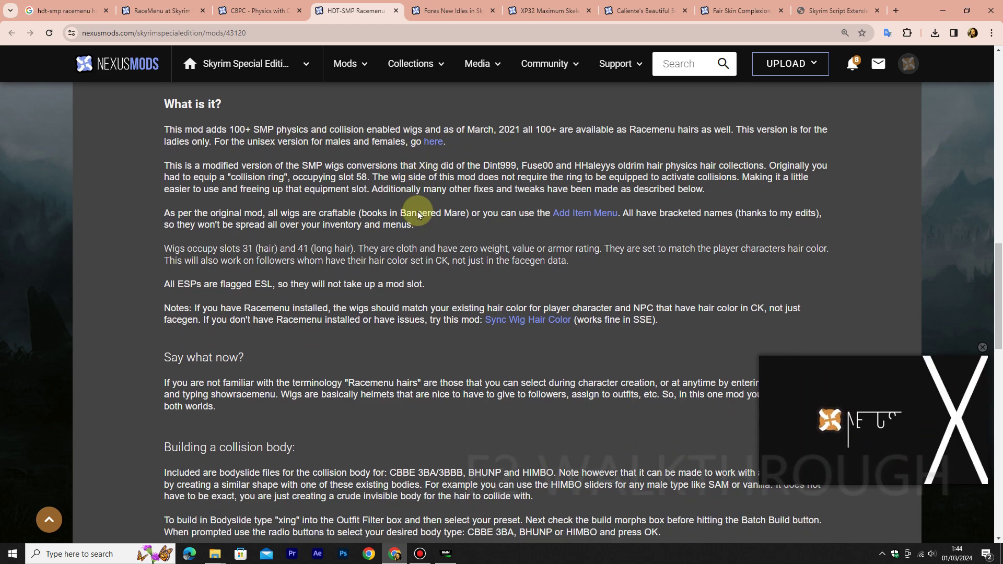
pyautogui.scroll(-5, 415, 214)
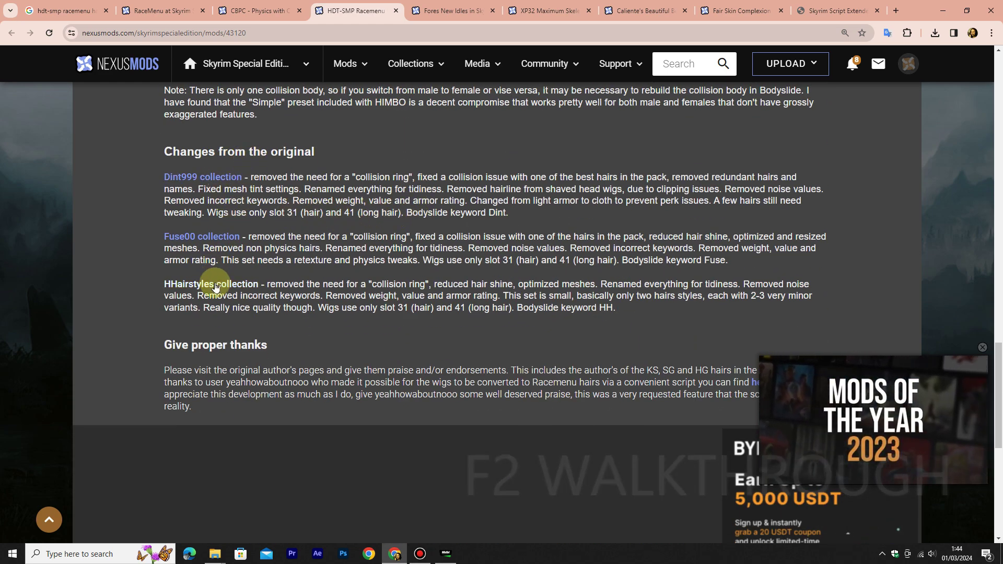
pyautogui.moveTo(998, 382); pyautogui.dragTo(998, 222)
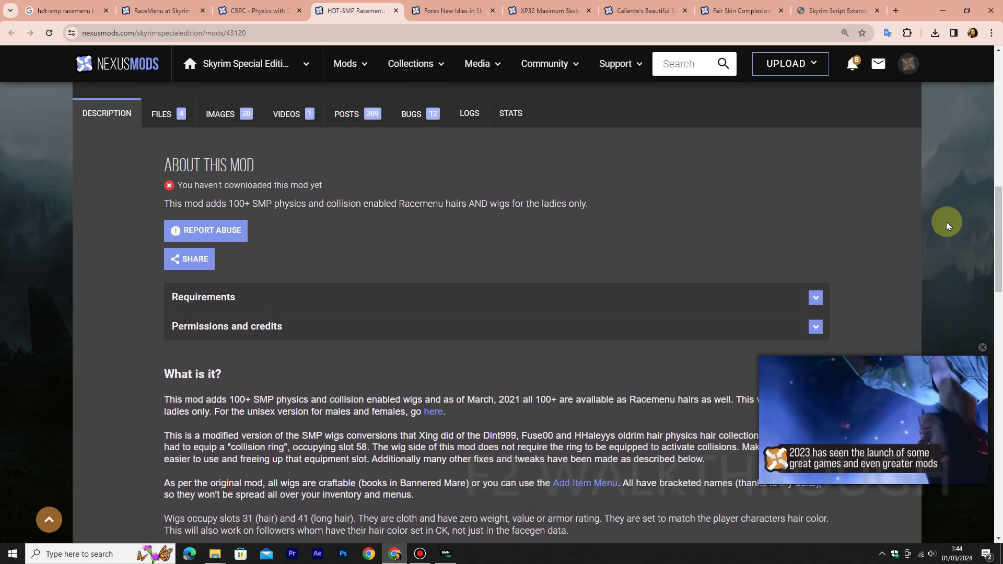
# From the mods requiring this file, open 3BA Collision Bodyslides for XING Hairdos in a new tab and switch to it
pyautogui.click(450, 293)
pyautogui.scroll(-3, 401, 320)
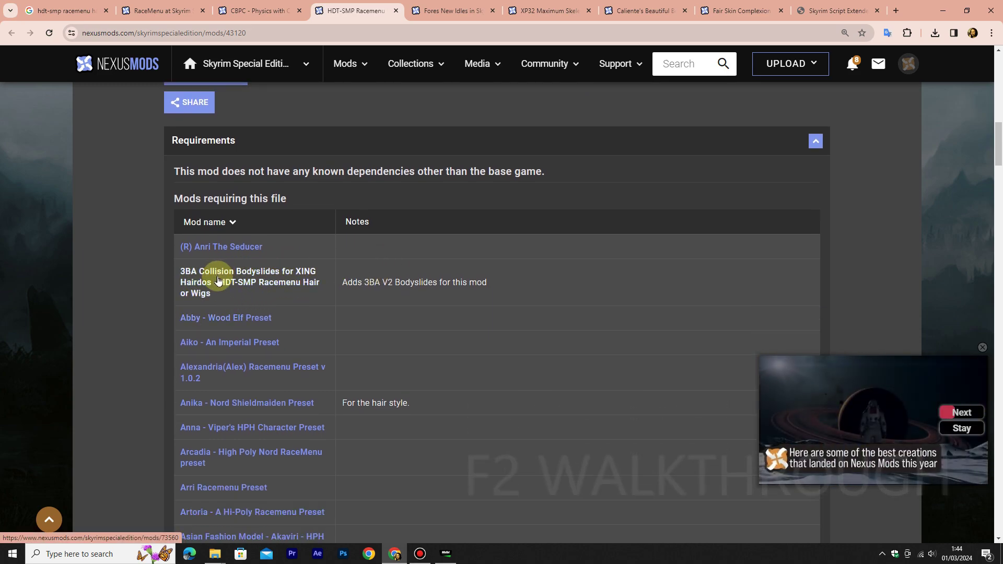
pyautogui.rightClick(261, 282)
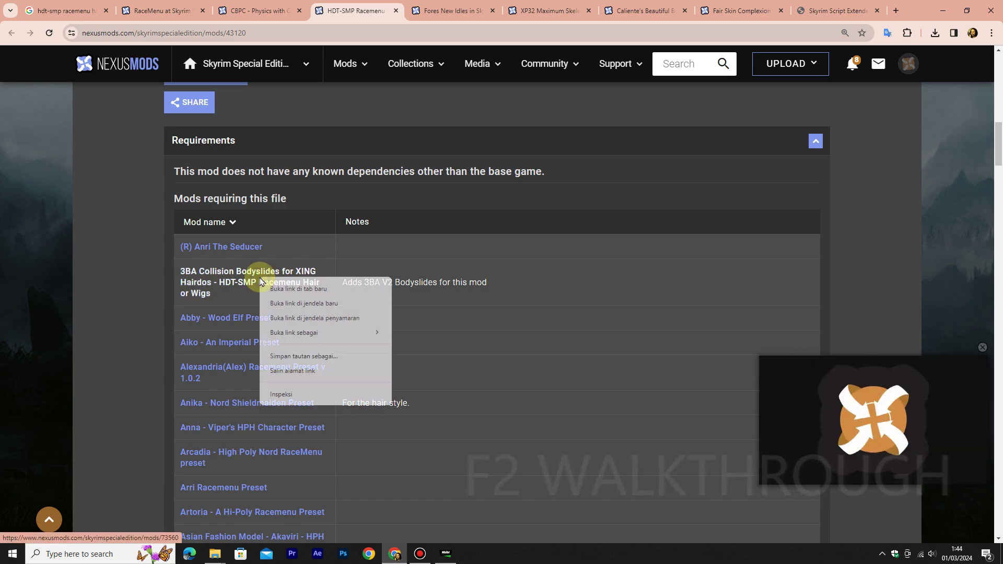
pyautogui.click(299, 288)
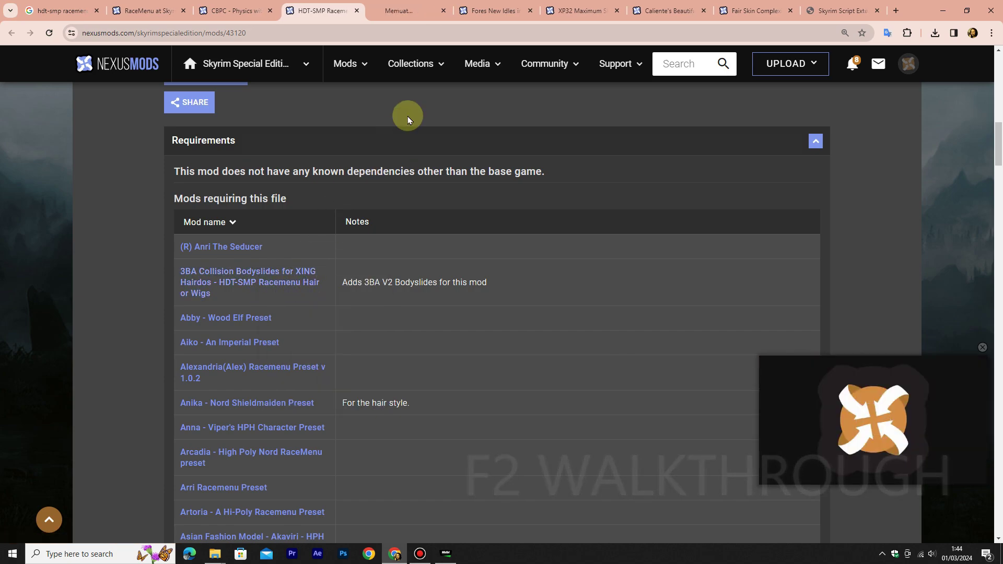
pyautogui.click(427, 11)
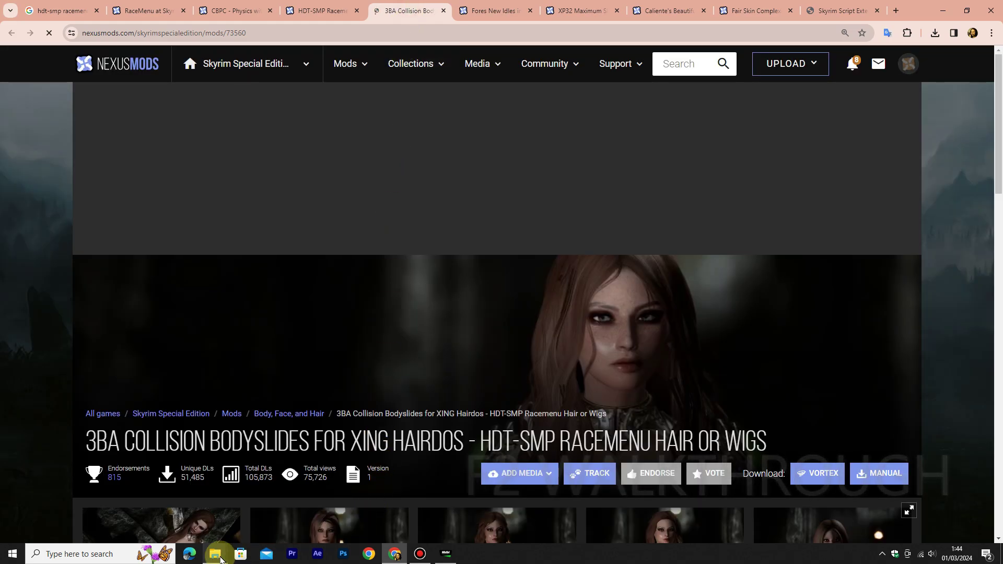
# Read the About This Mod section of the 3BA Collision Bodyslides page and expand its requirements
pyautogui.scroll(-6, 438, 391)
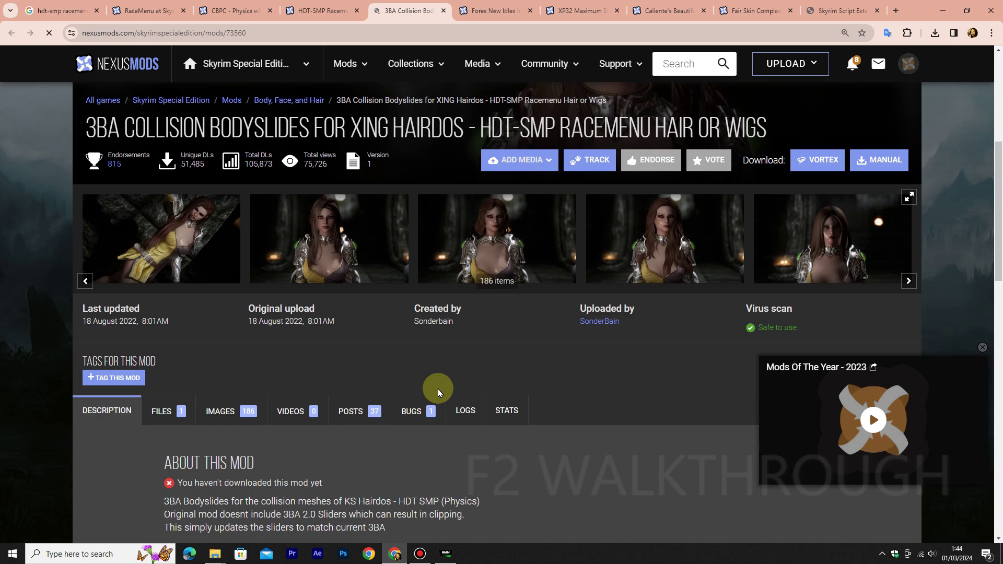
pyautogui.scroll(-1, 438, 392)
pyautogui.scroll(-2, 433, 391)
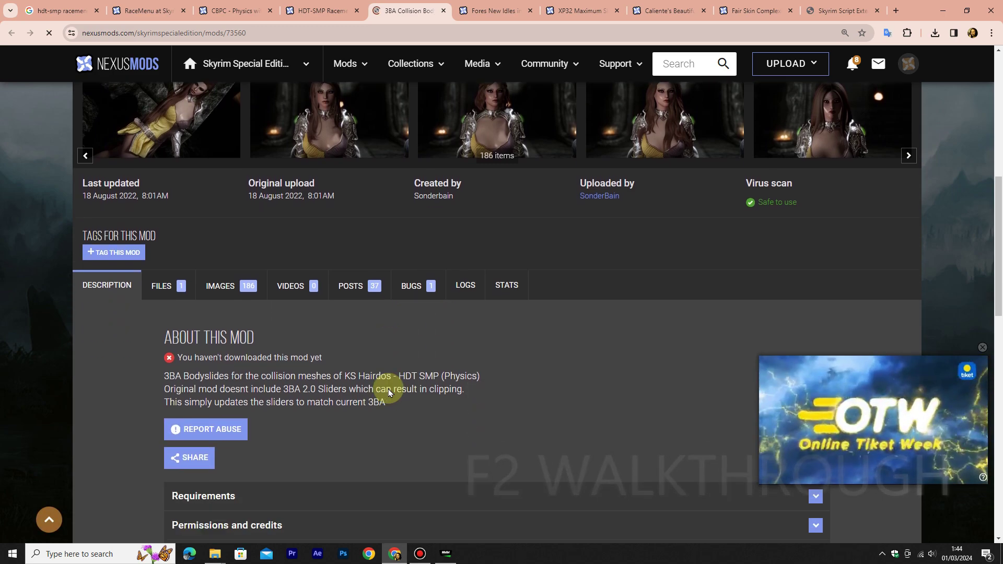
pyautogui.scroll(-2, 387, 388)
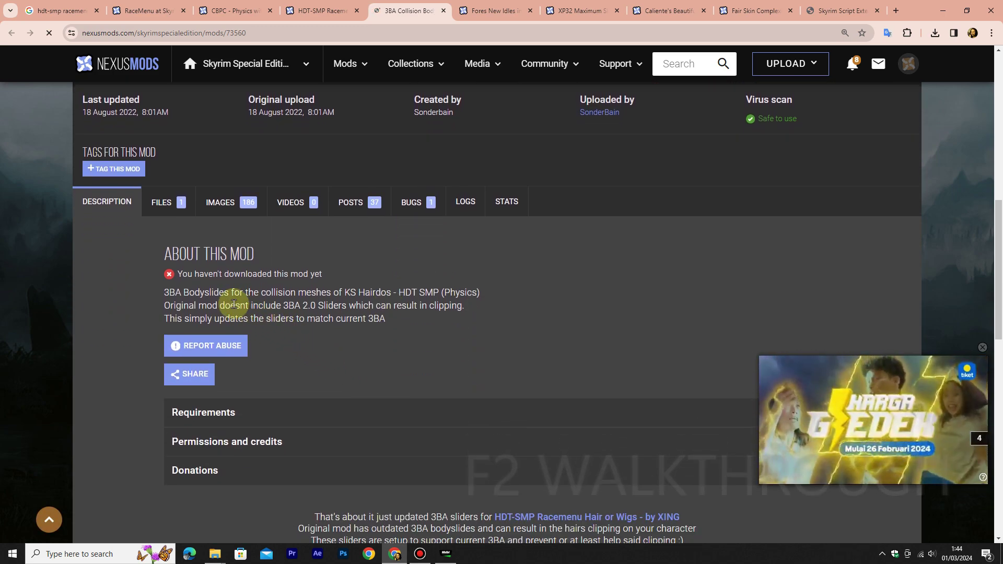
pyautogui.click(292, 407)
pyautogui.scroll(-2, 305, 400)
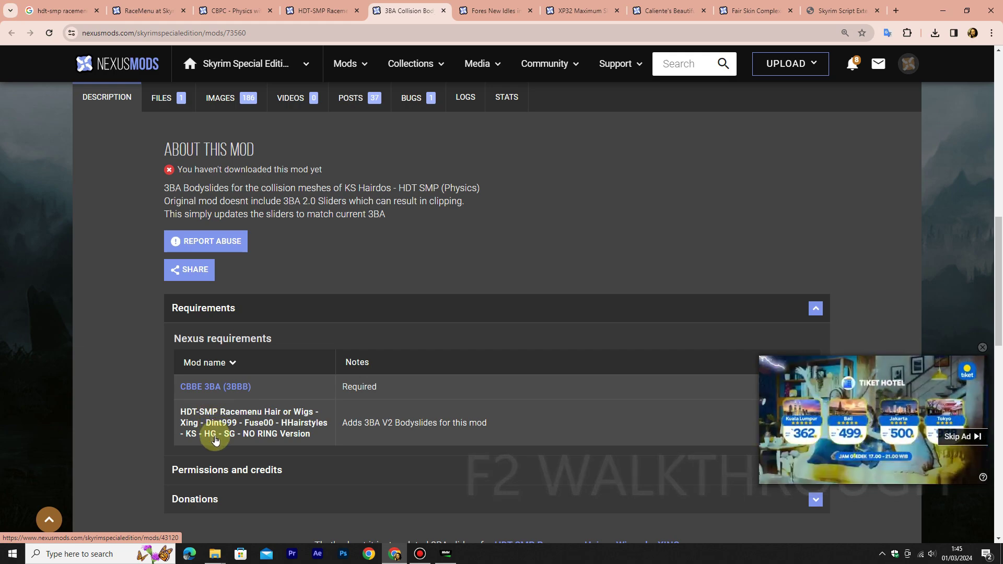
# Open the required CBBE 3BA (3BBB) mod in a new tab and switch to it
pyautogui.rightClick(228, 387)
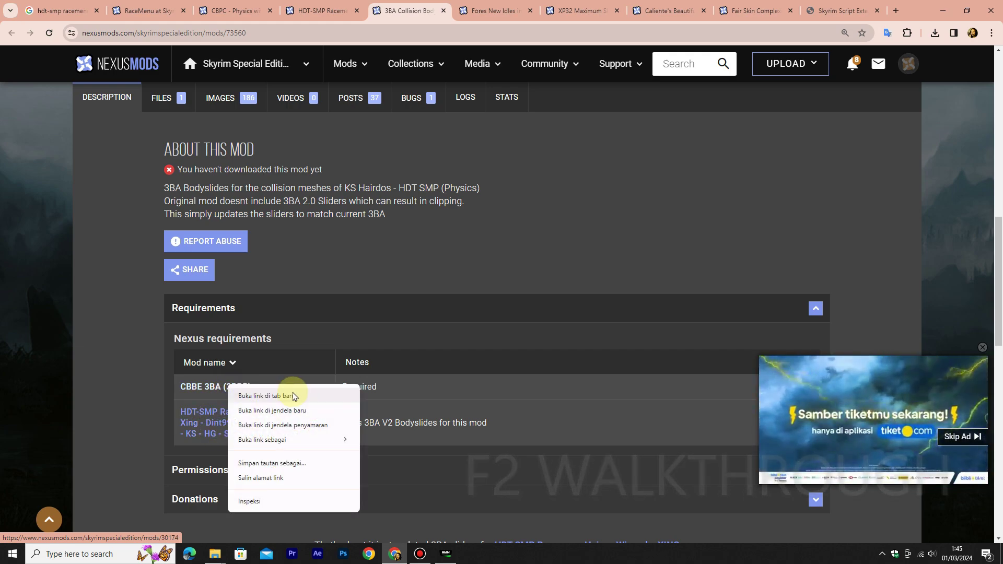
pyautogui.click(294, 396)
pyautogui.click(463, 11)
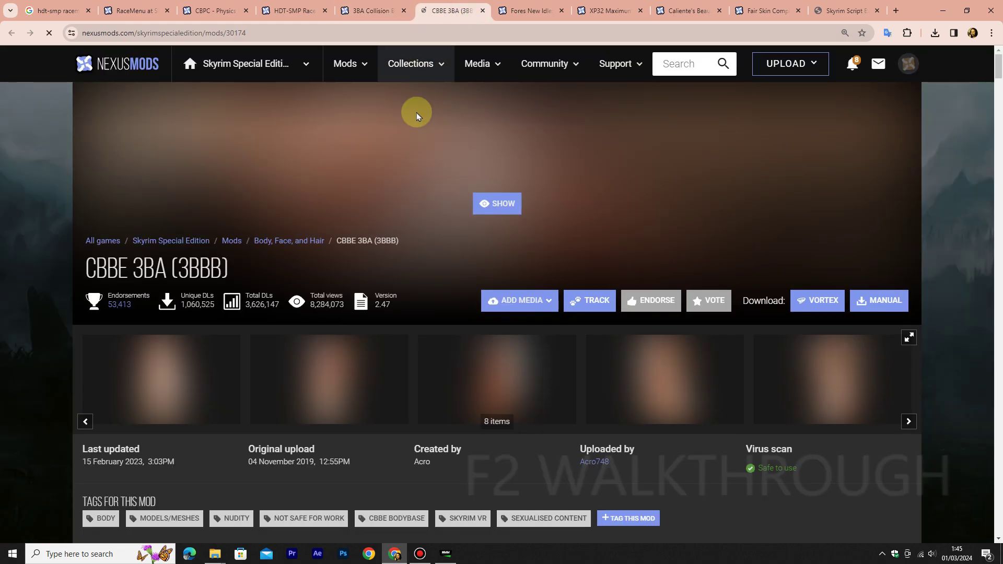
# Review the CBBE 3BA (3BBB) description and expand its requirements to check the listed Nexus mods
pyautogui.scroll(-3, 381, 229)
pyautogui.scroll(-4, 378, 224)
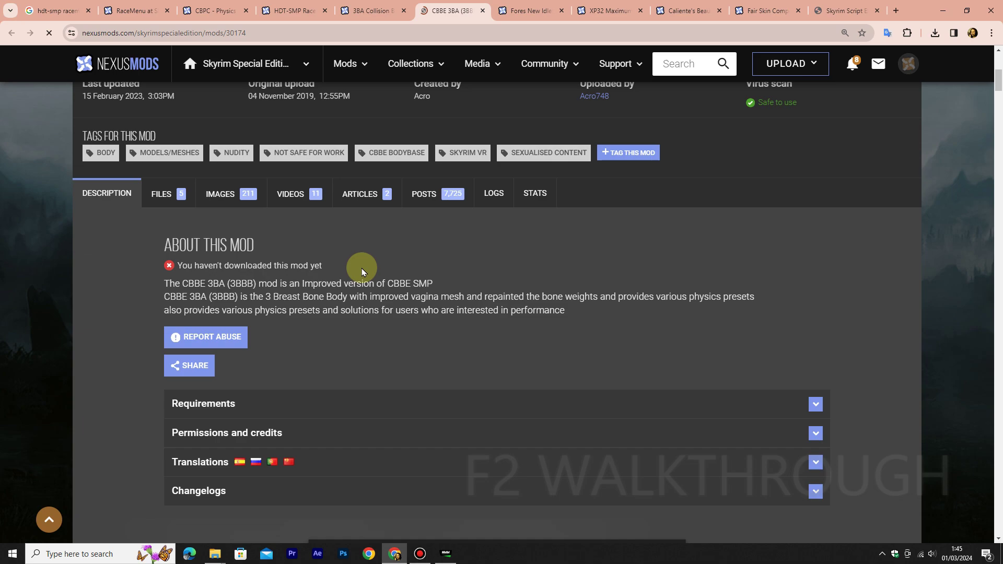
pyautogui.click(264, 402)
pyautogui.scroll(-2, 376, 356)
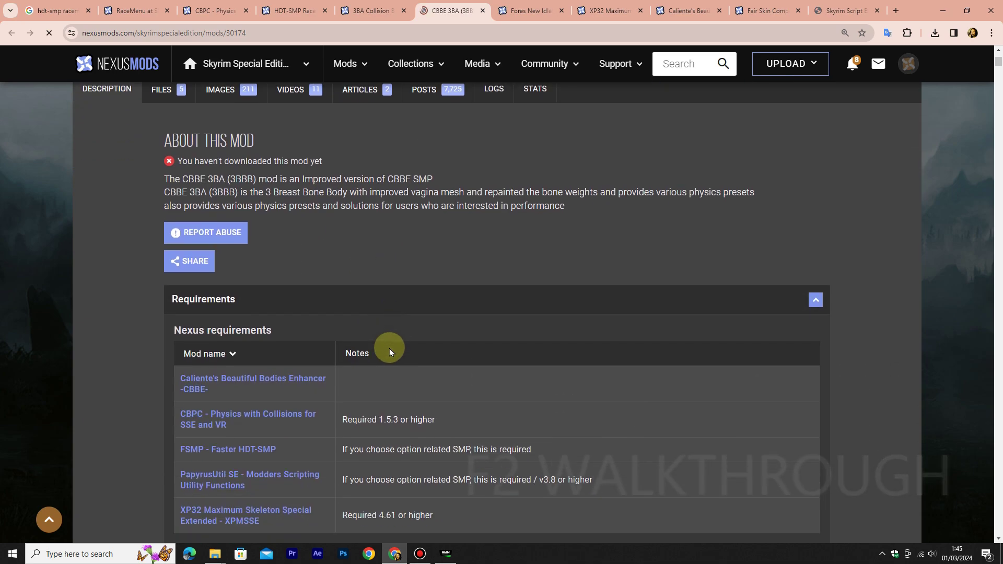
pyautogui.scroll(-2, 390, 348)
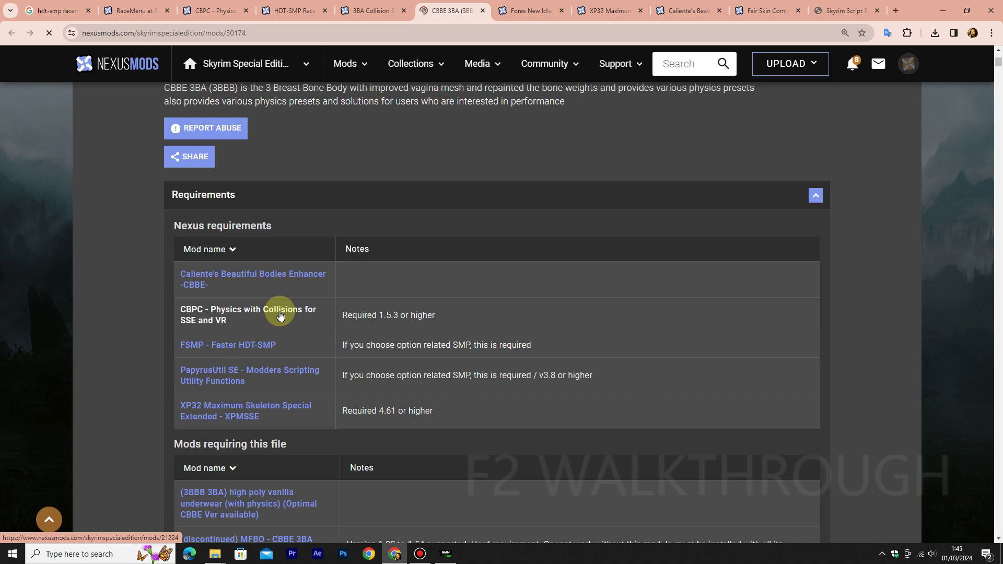
pyautogui.scroll(-1, 280, 315)
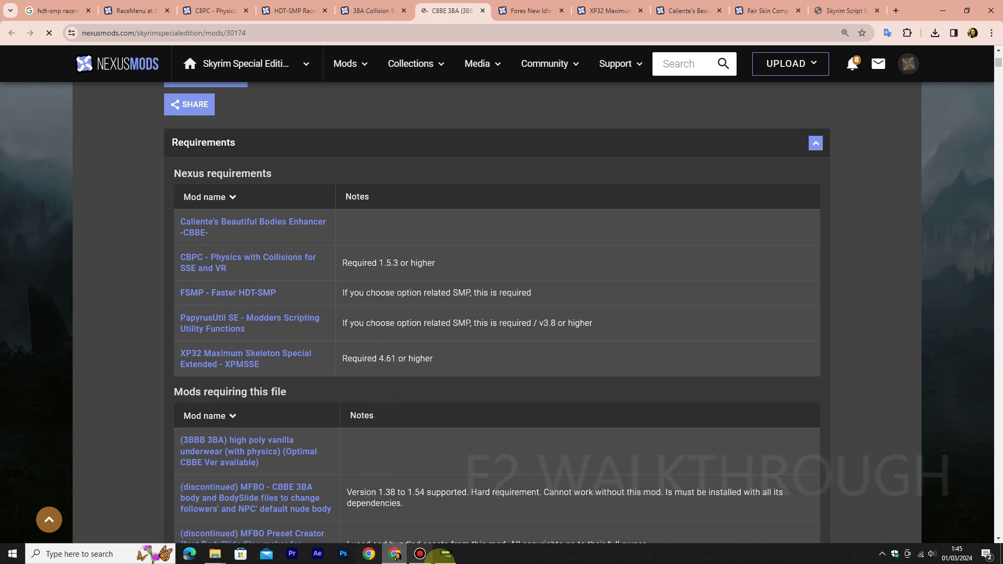
# Switch to Nexus Mod Manager and look through the downloads folder for the required physics archives
pyautogui.click(456, 559)
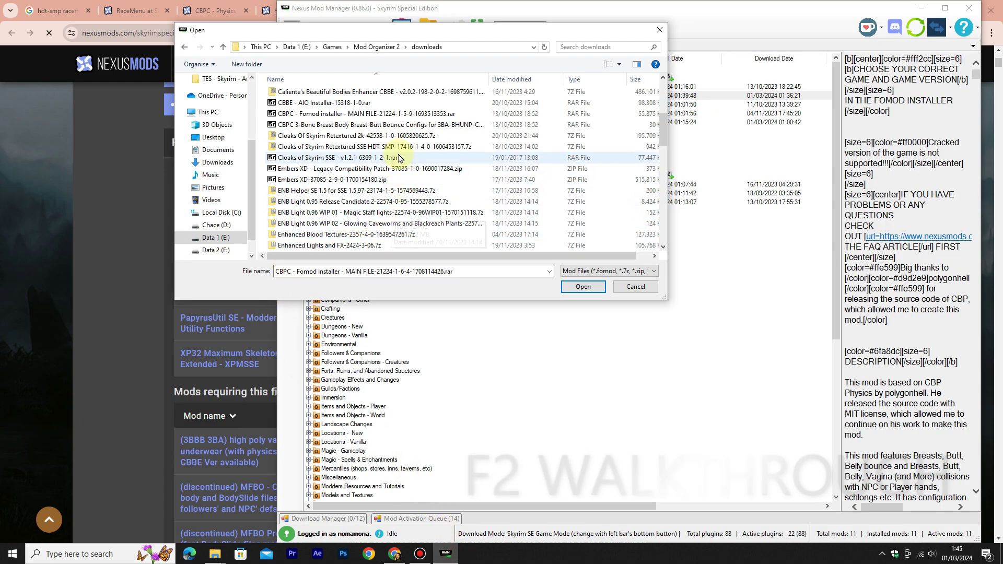
pyautogui.scroll(-3, 400, 158)
pyautogui.scroll(3, 400, 158)
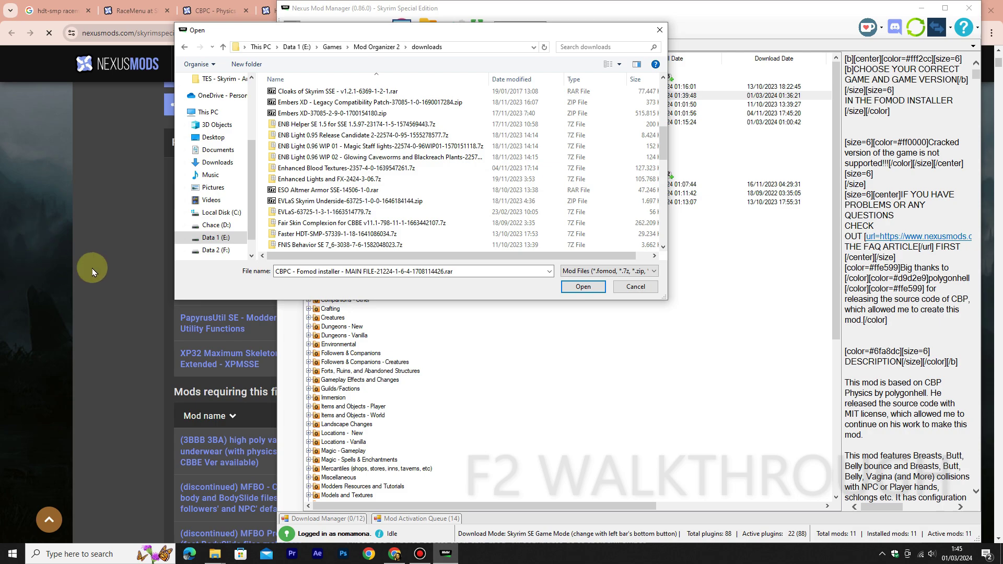
# Return to Chrome, open the required FSMP - Faster HDT-SMP mod in a new tab and view its overview
pyautogui.click(111, 260)
pyautogui.rightClick(262, 292)
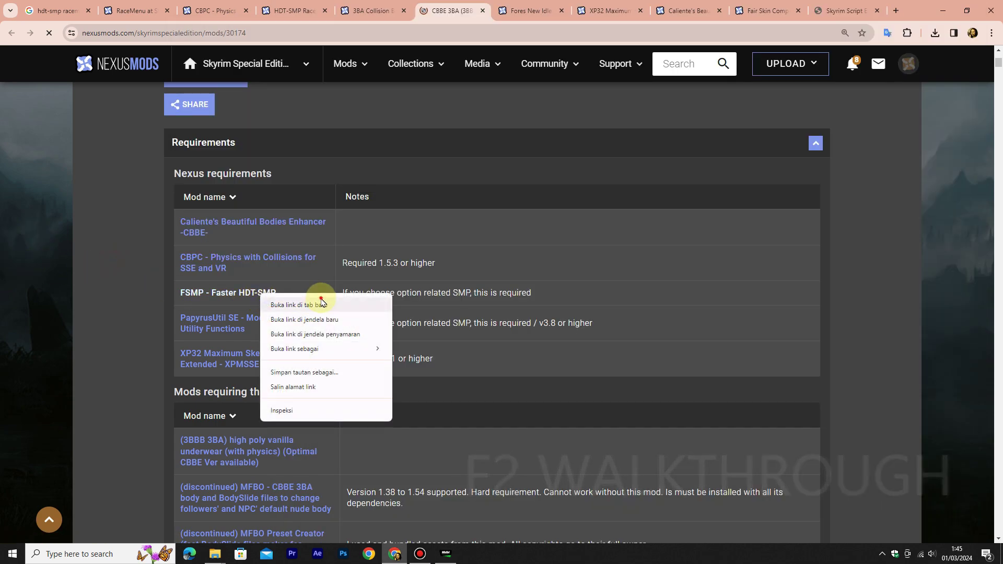
pyautogui.click(295, 302)
pyautogui.click(487, 15)
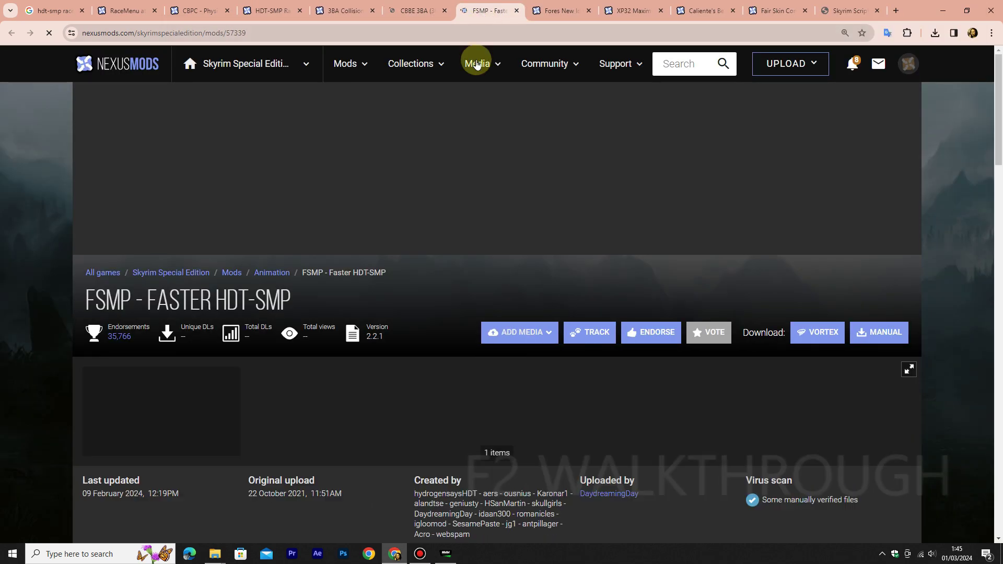
pyautogui.scroll(-5, 449, 199)
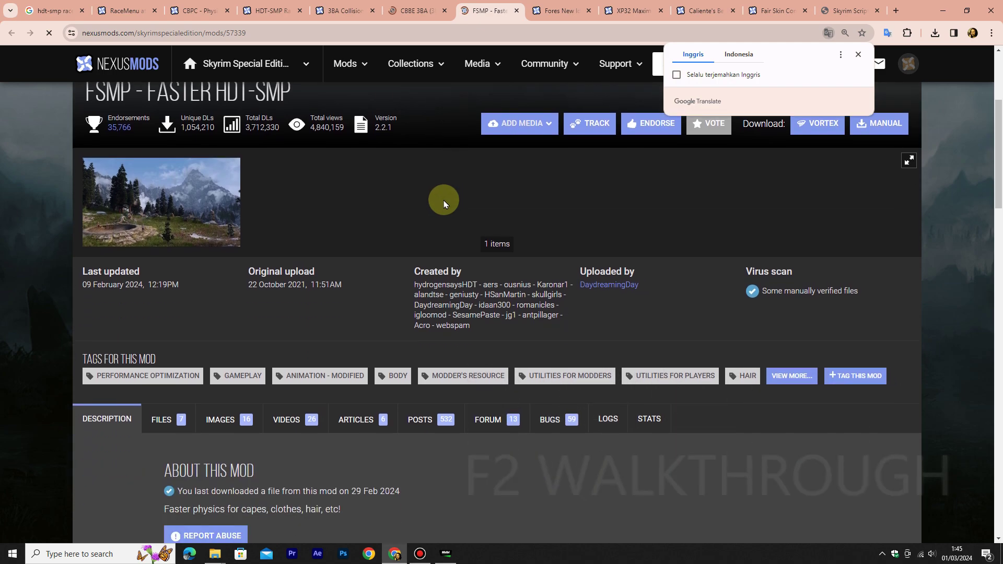
# Expand the requirements of FSMP - Faster HDT-SMP to check its listed Nexus mods, and view the mod's available files
pyautogui.scroll(-2, 410, 218)
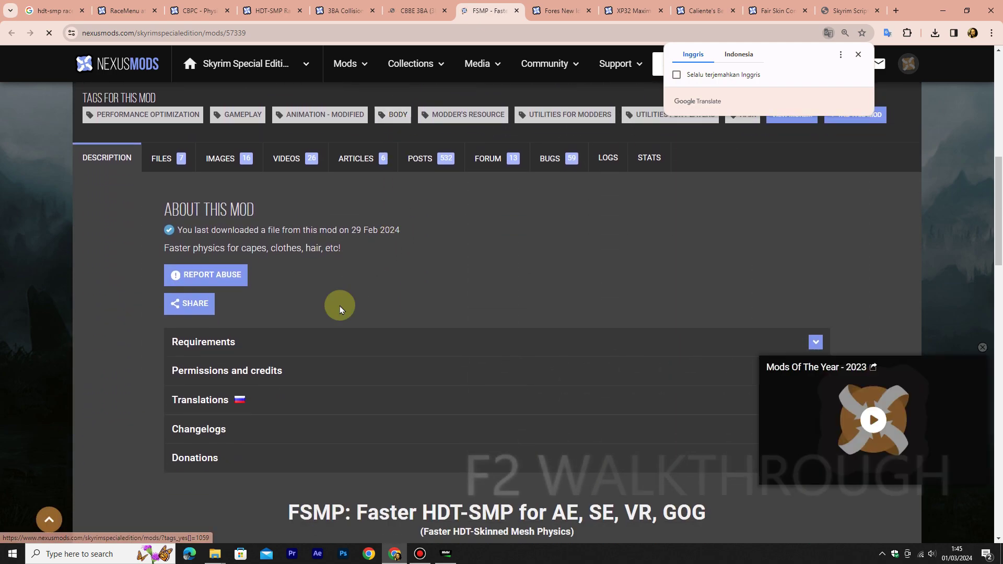
pyautogui.click(329, 340)
pyautogui.scroll(-4, 356, 316)
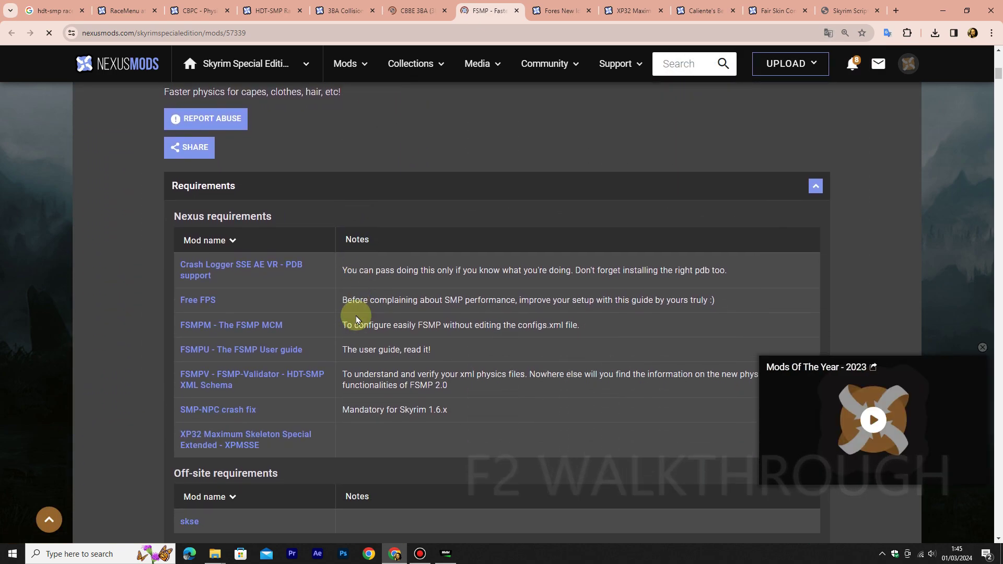
pyautogui.scroll(4, 355, 312)
pyautogui.scroll(2, 356, 311)
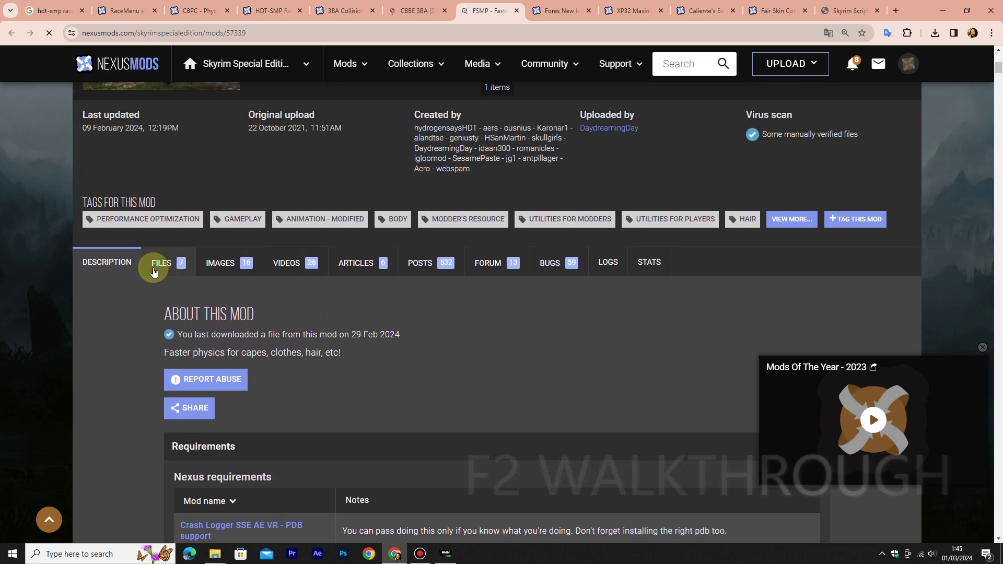
pyautogui.click(159, 262)
pyautogui.scroll(-2, 312, 278)
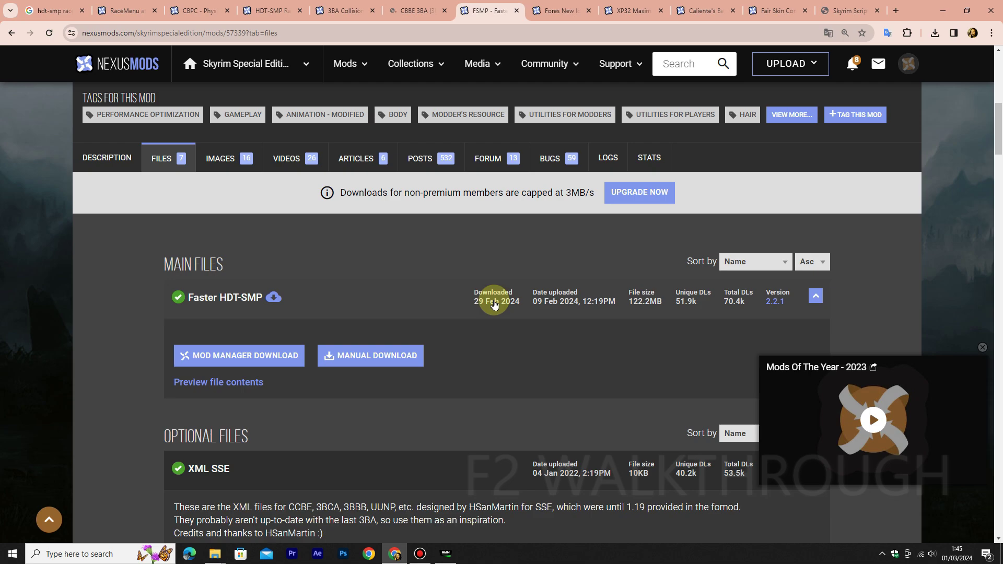
pyautogui.scroll(-1, 494, 304)
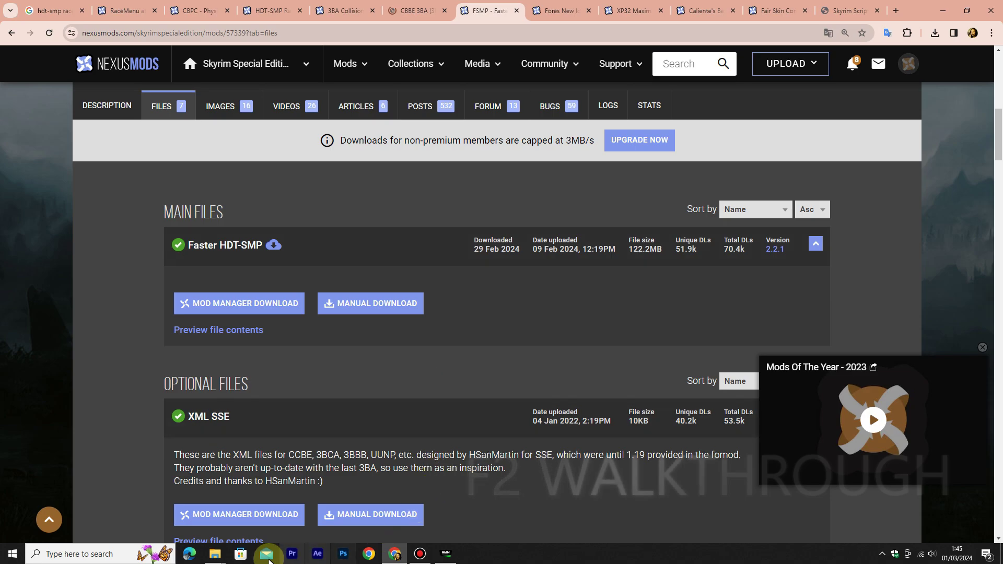
# Switch to the Mod Organizer 2 downloads folder in File Explorer and compare the Faster HDT-SMP archive with the main file on Nexus
pyautogui.moveTo(218, 554)
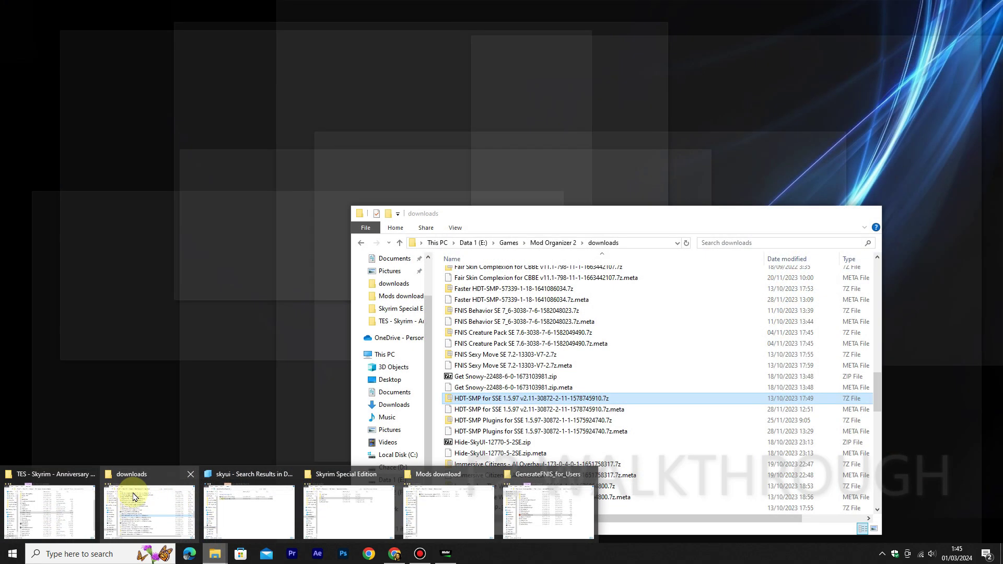
pyautogui.click(133, 496)
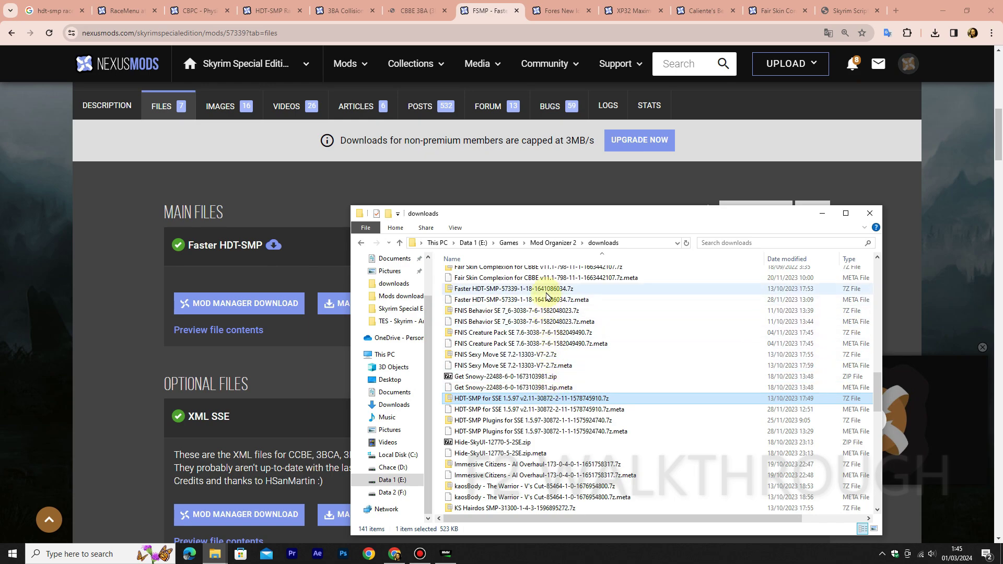
pyautogui.click(523, 289)
pyautogui.moveTo(586, 217); pyautogui.dragTo(540, 303)
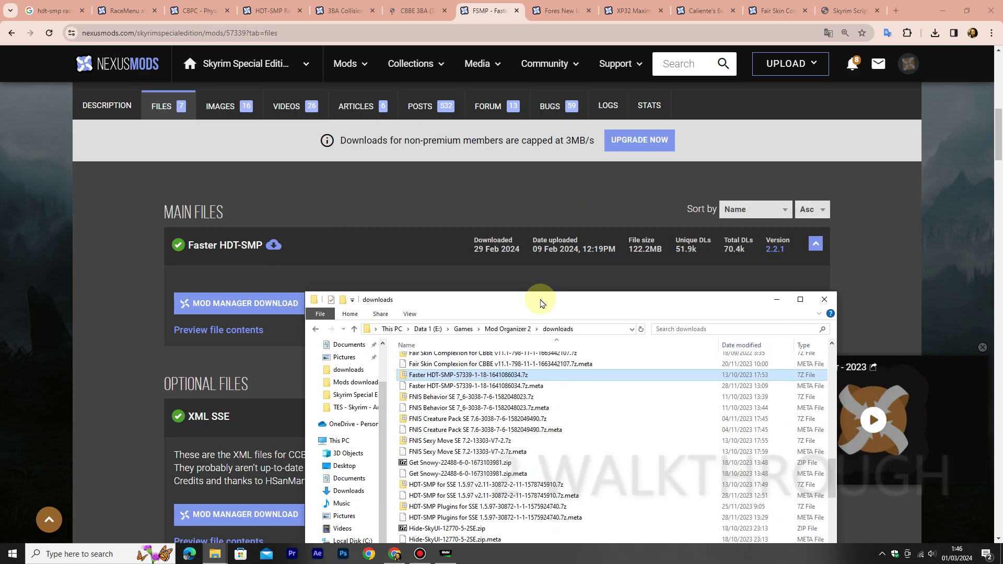
pyautogui.moveTo(541, 303); pyautogui.dragTo(537, 328)
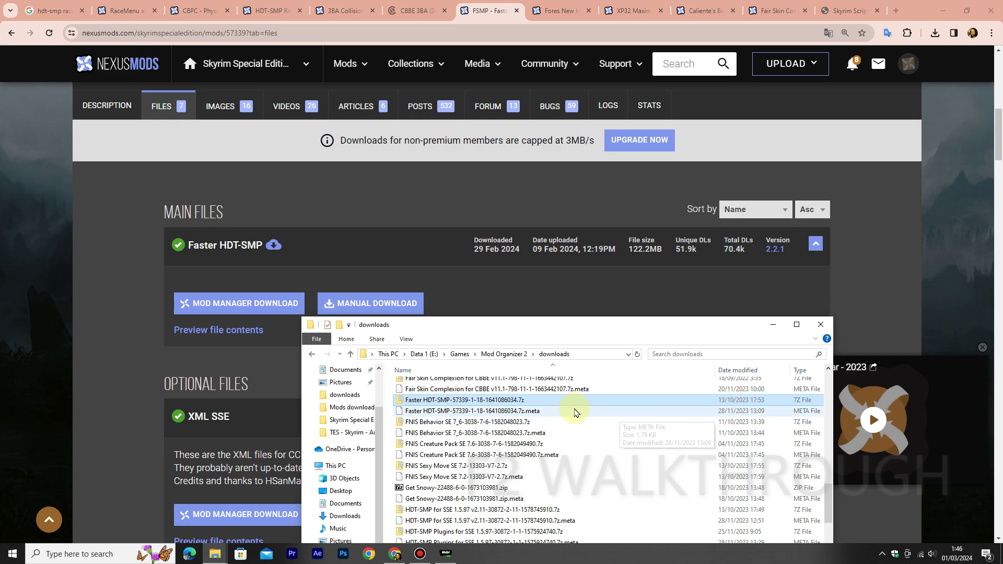
# Back in Chrome, request the manual download of Faster HDT-SMP and open the required Crash Logger SSE AE VR - PDB support in a new tab
pyautogui.click(135, 278)
pyautogui.click(353, 302)
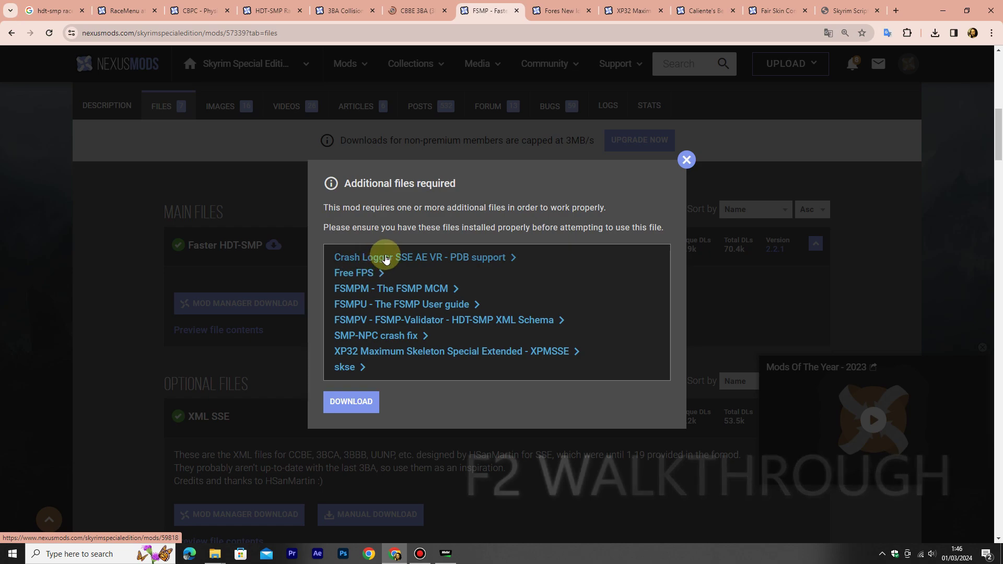
pyautogui.rightClick(385, 259)
pyautogui.click(437, 262)
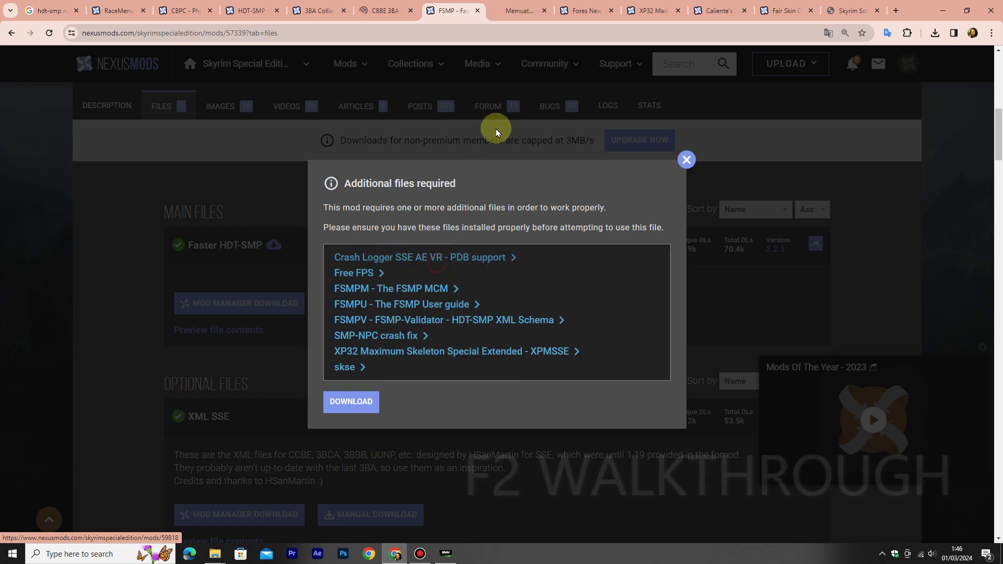
pyautogui.click(515, 18)
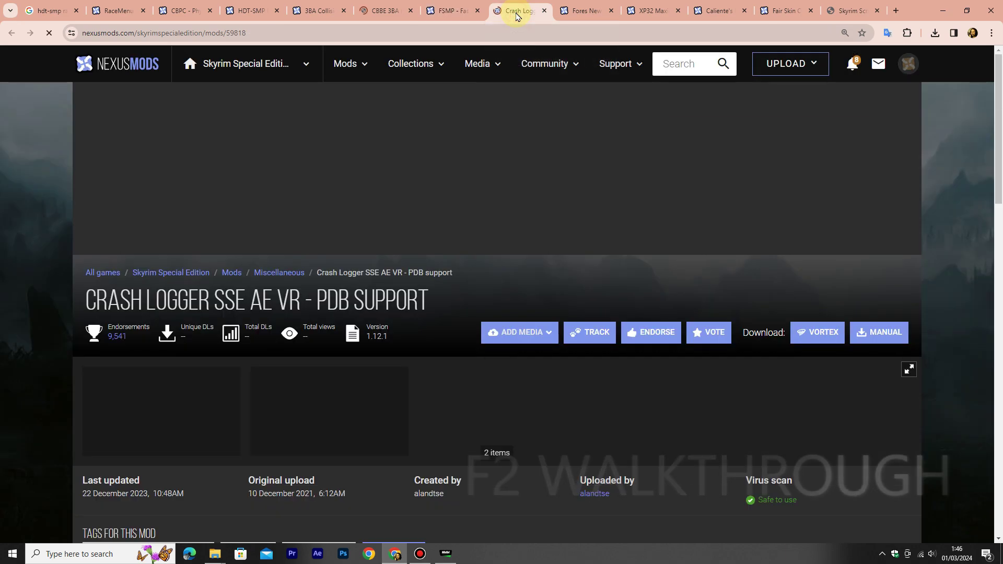
# Review the Crash Logger SSE AE VR description and expand its requirements to check the Nexus and off-site entries
pyautogui.scroll(-3, 372, 278)
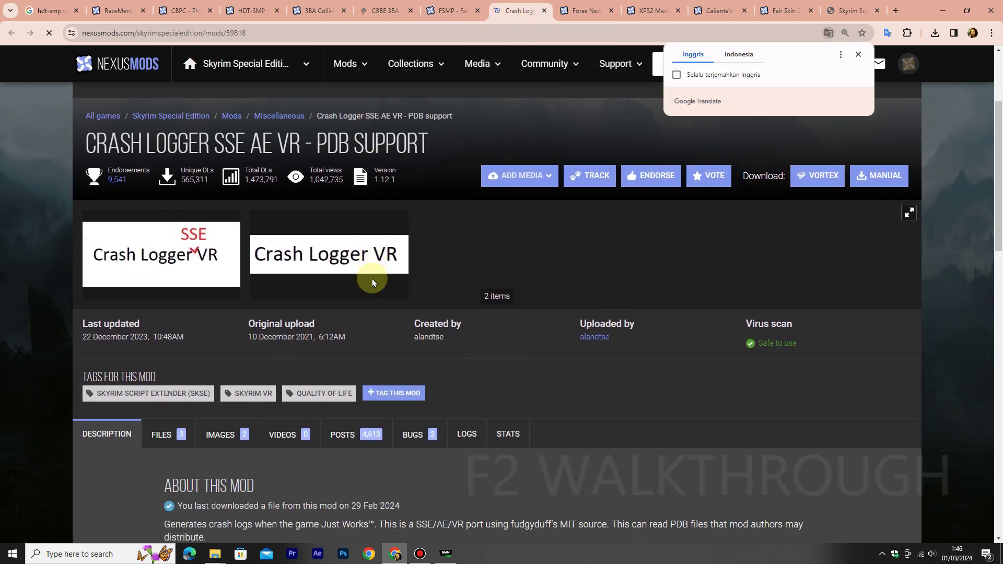
pyautogui.scroll(-3, 372, 282)
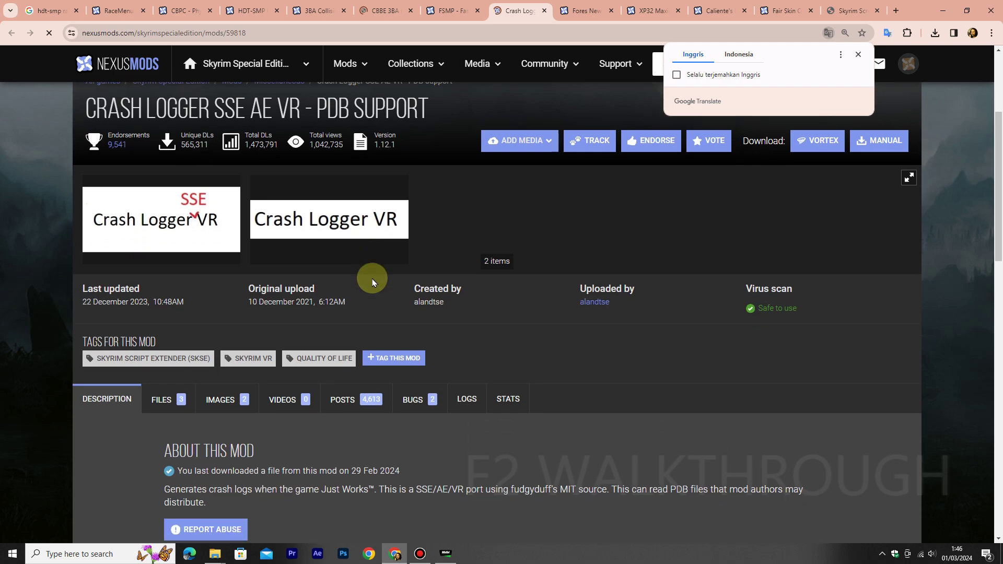
pyautogui.scroll(-1, 372, 282)
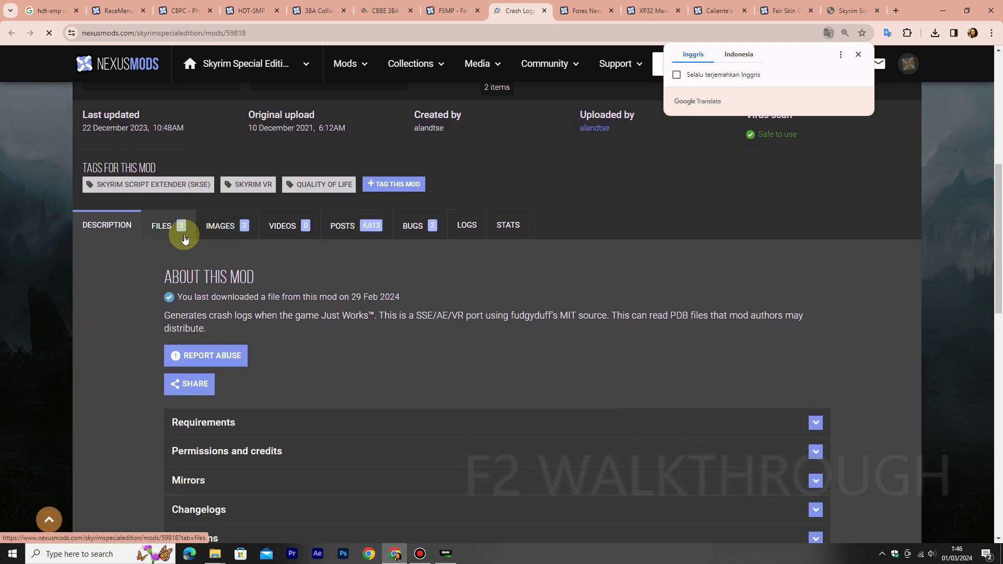
pyautogui.click(207, 417)
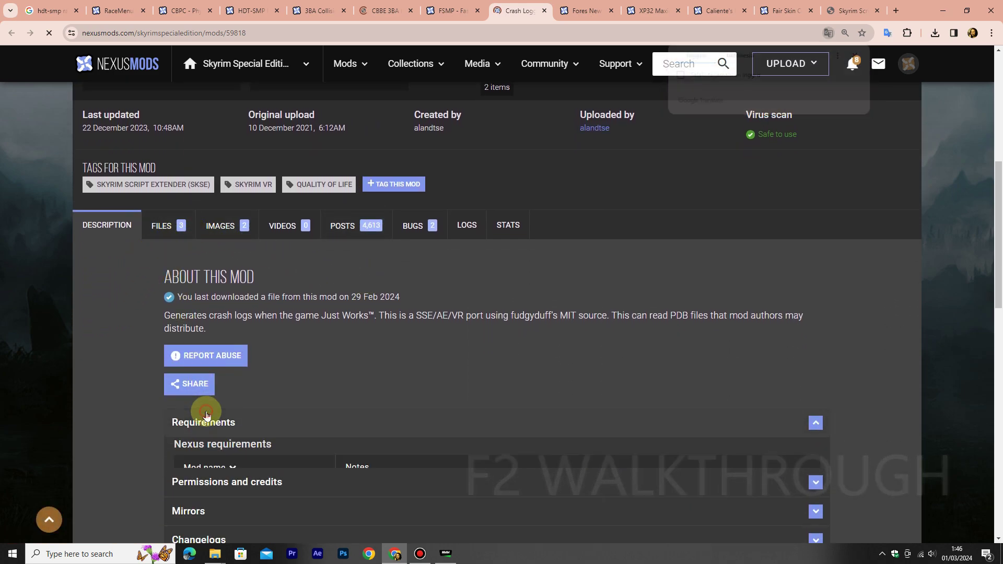
pyautogui.scroll(-2, 208, 415)
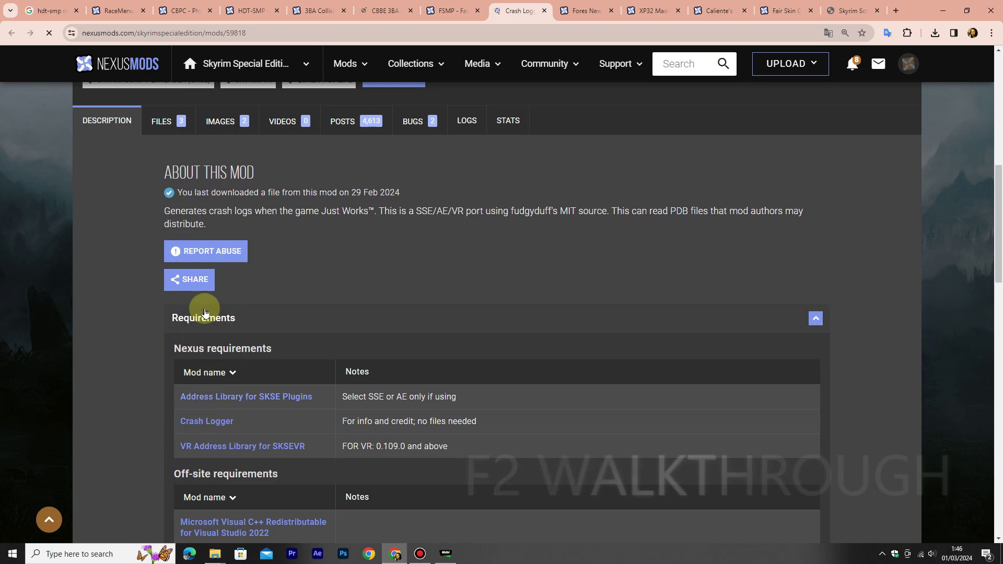
# Download the CrashLogger main file manually from the mod's files using the free slow download
pyautogui.click(166, 124)
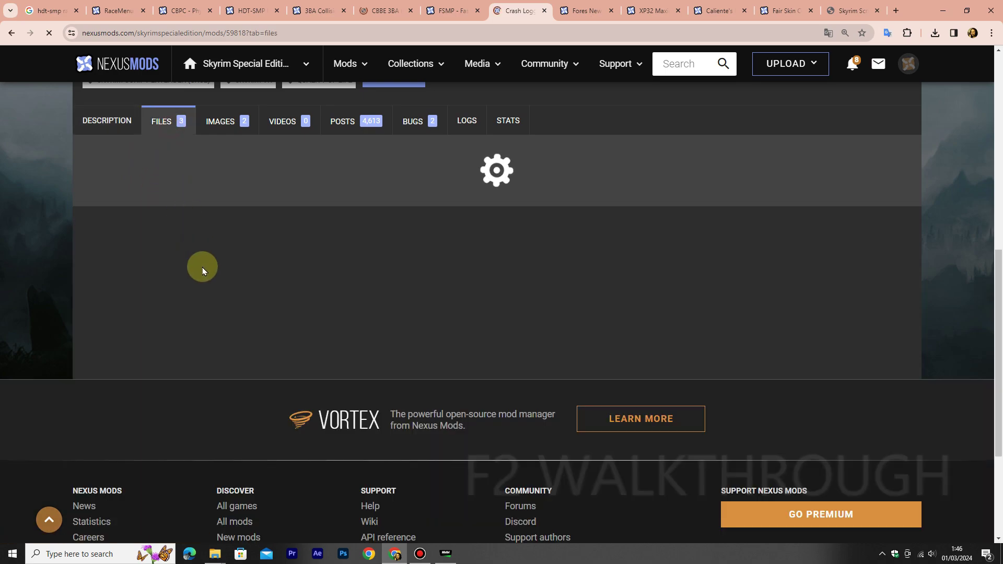
pyautogui.scroll(-1, 205, 269)
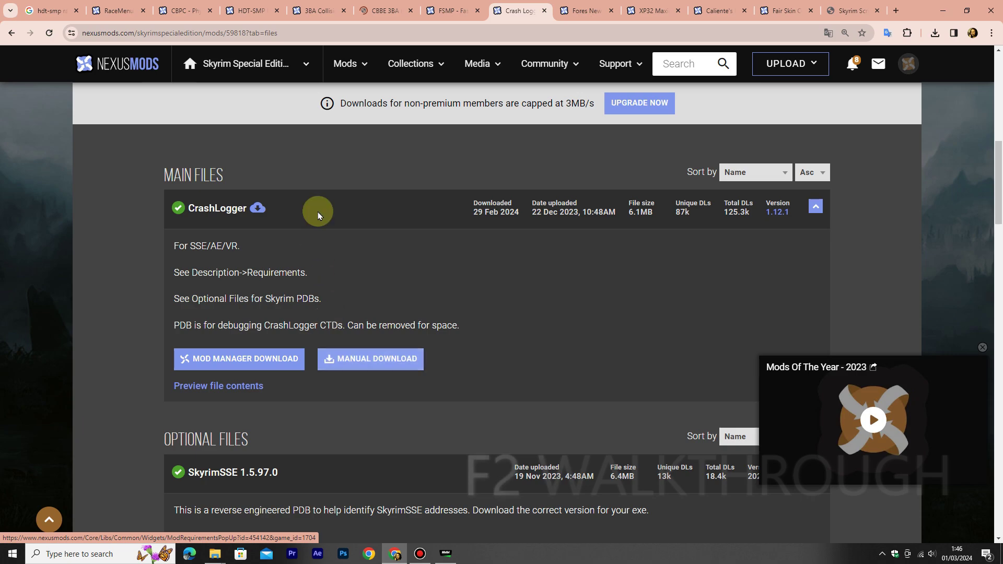
pyautogui.click(438, 16)
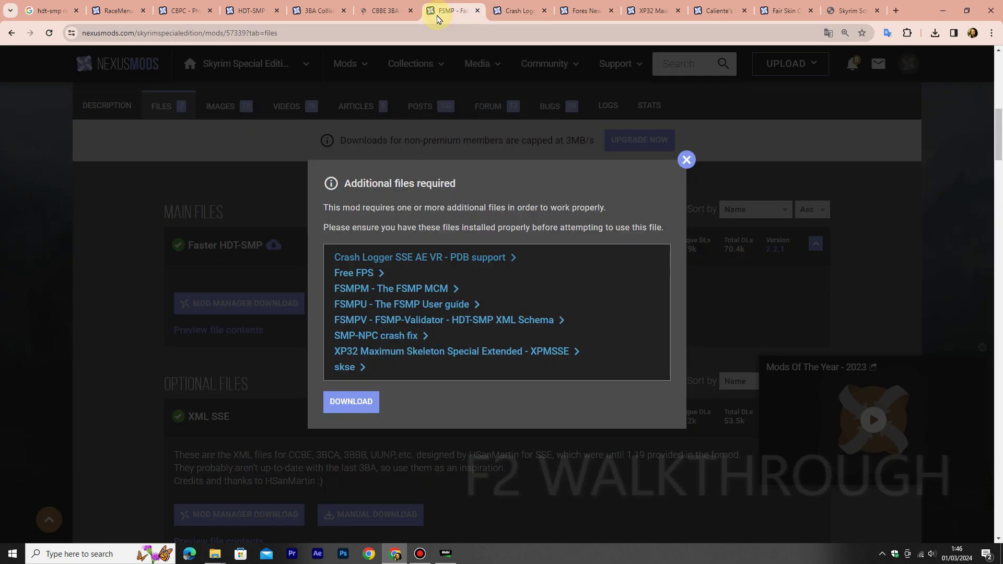
pyautogui.click(510, 10)
pyautogui.click(337, 360)
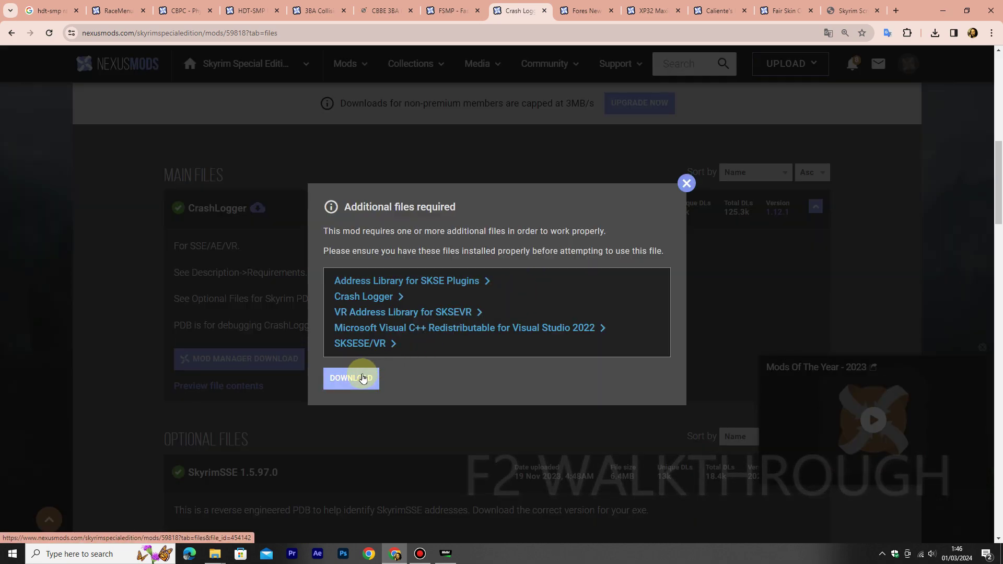
pyautogui.click(363, 378)
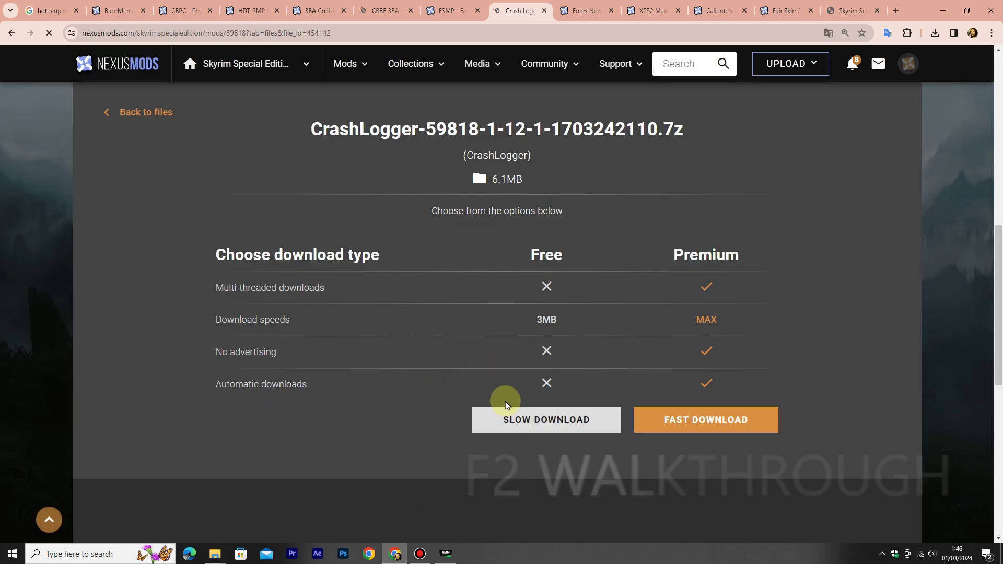
pyautogui.click(517, 430)
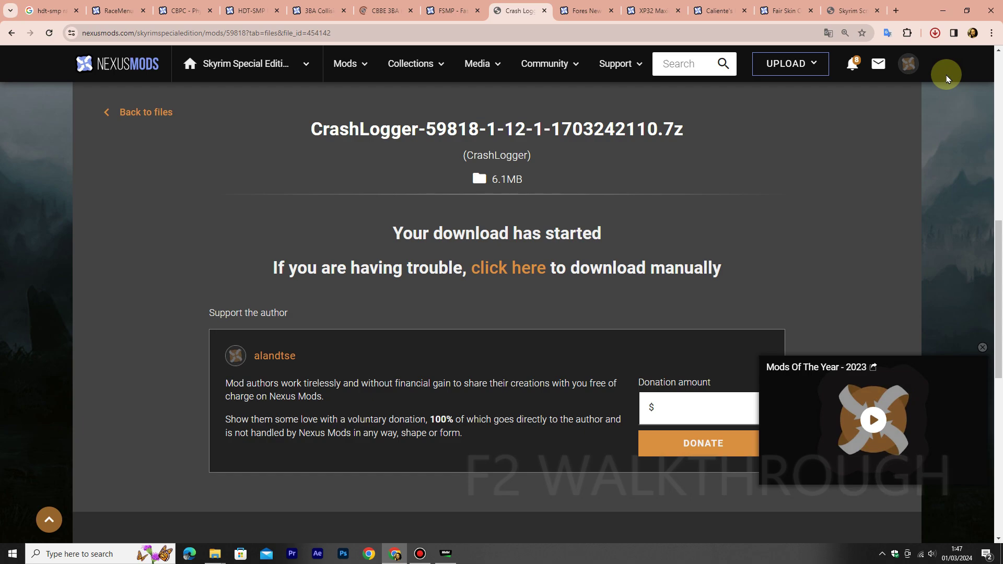
# Move the CrashLogger archive from the Downloads folder to the Mods download folder on drive F, and close the Downloads window
pyautogui.click(909, 58)
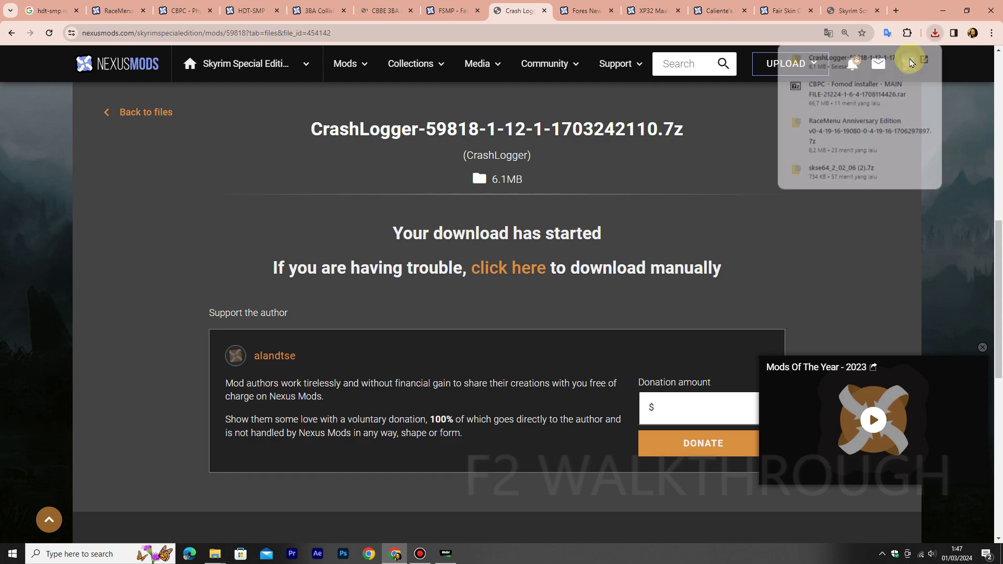
pyautogui.rightClick(448, 110)
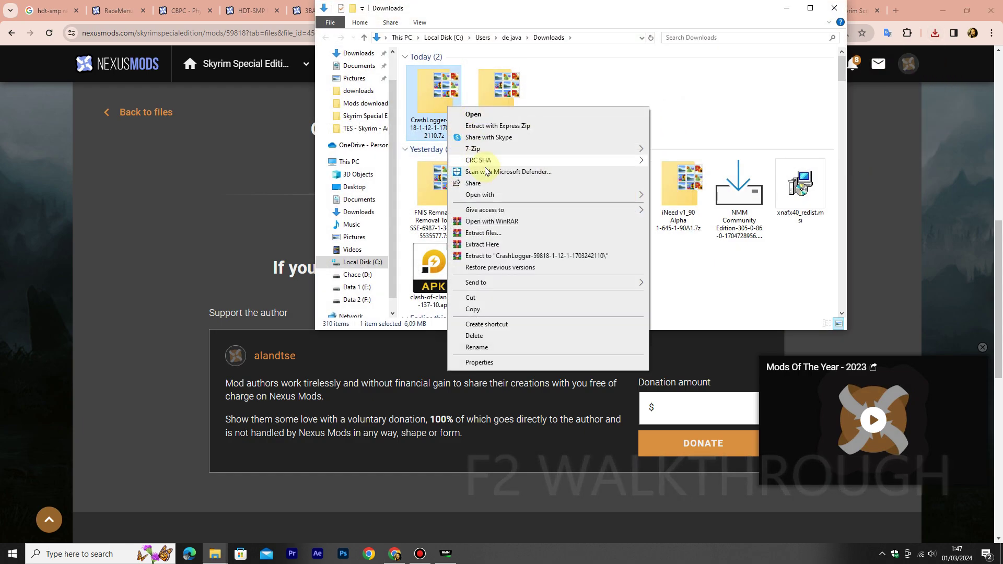
pyautogui.click(502, 298)
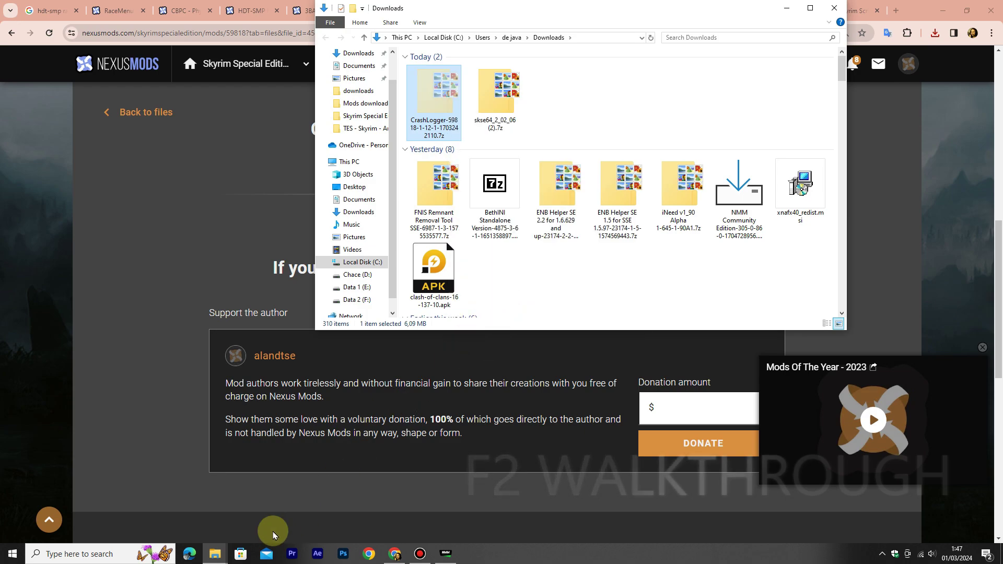
pyautogui.moveTo(216, 558)
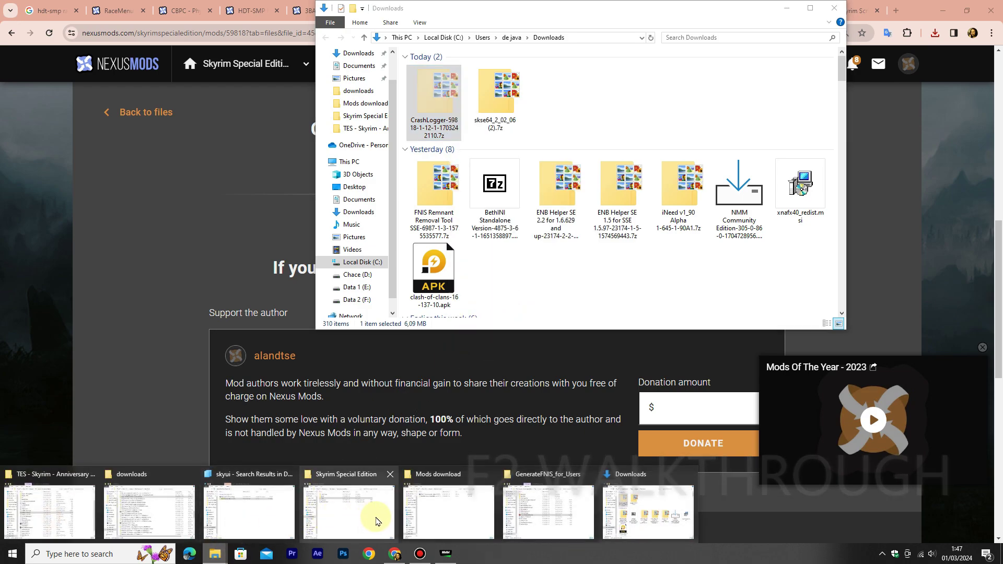
pyautogui.click(444, 515)
pyautogui.rightClick(551, 284)
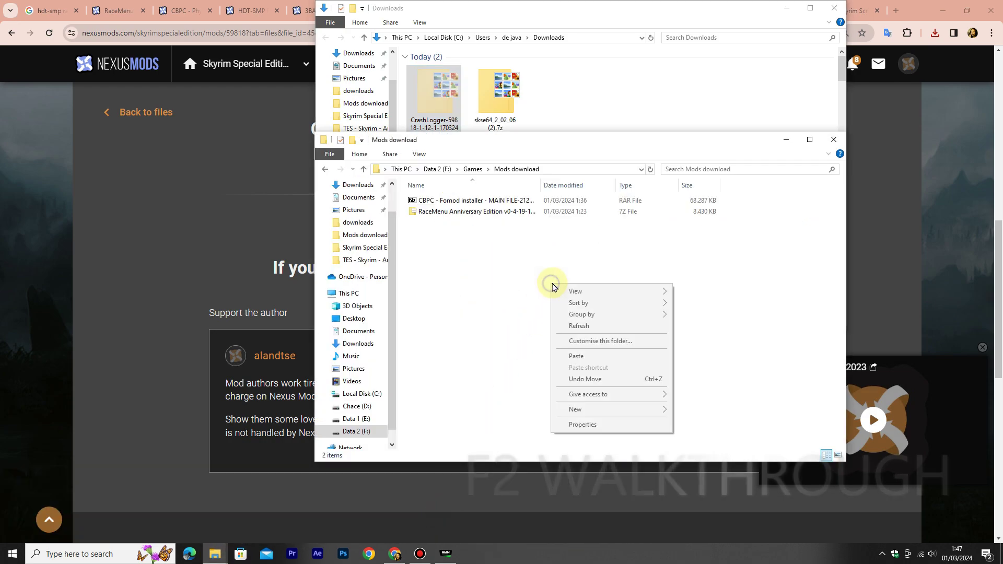
pyautogui.click(602, 354)
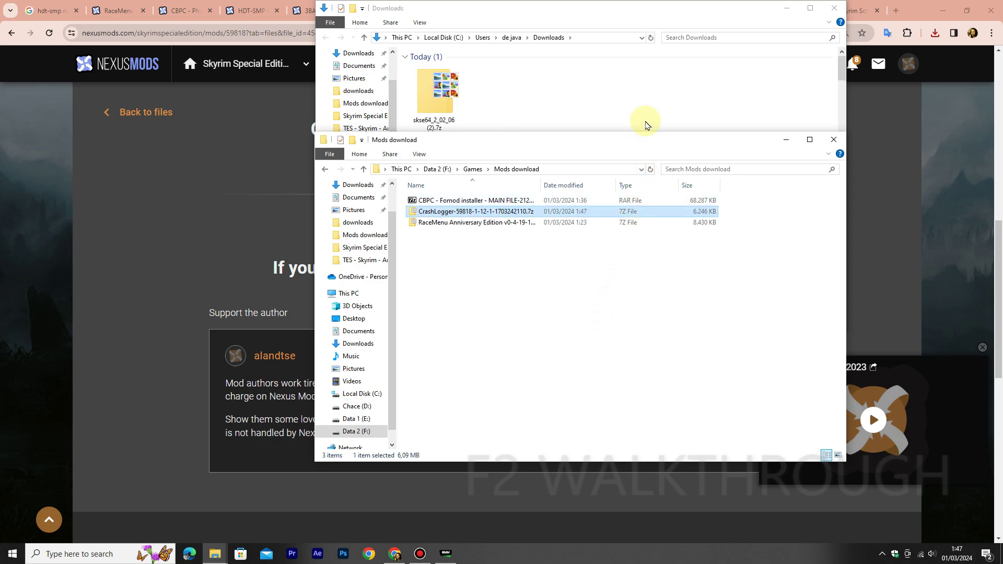
pyautogui.click(832, 9)
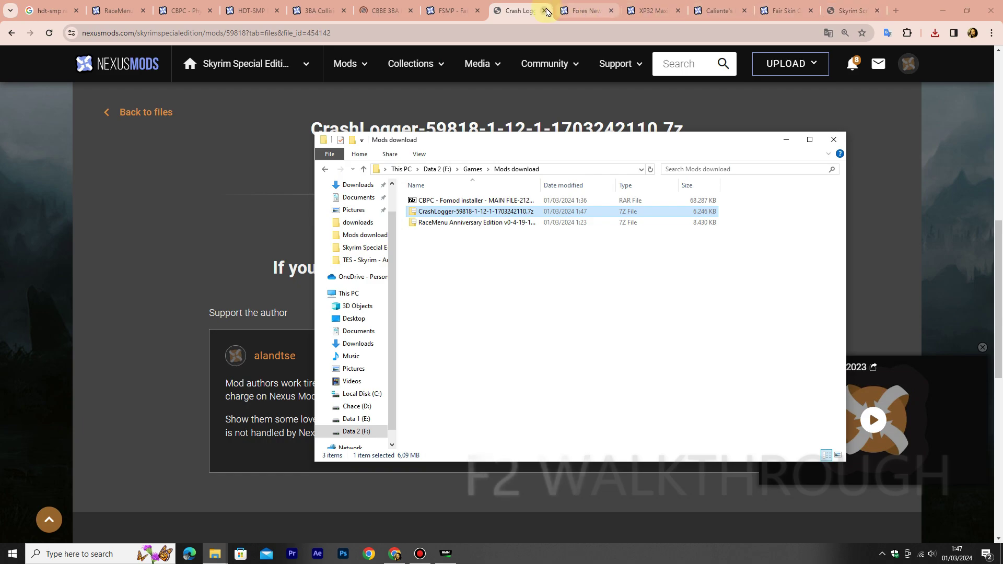
# Return to the FSMP required files list in Chrome, open the Free FPS mod in a new tab and switch to it
pyautogui.click(517, 11)
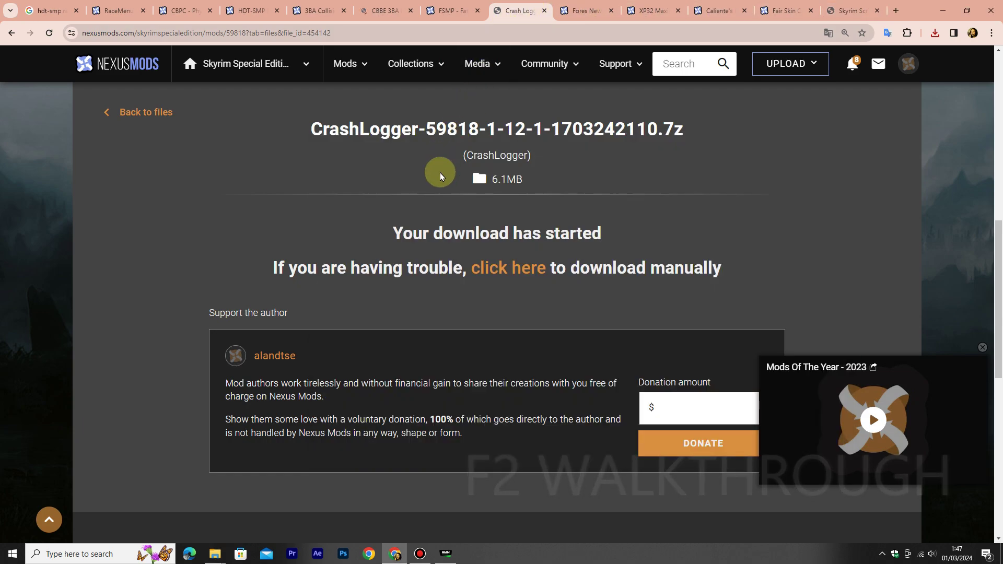
pyautogui.scroll(2, 440, 172)
pyautogui.click(449, 10)
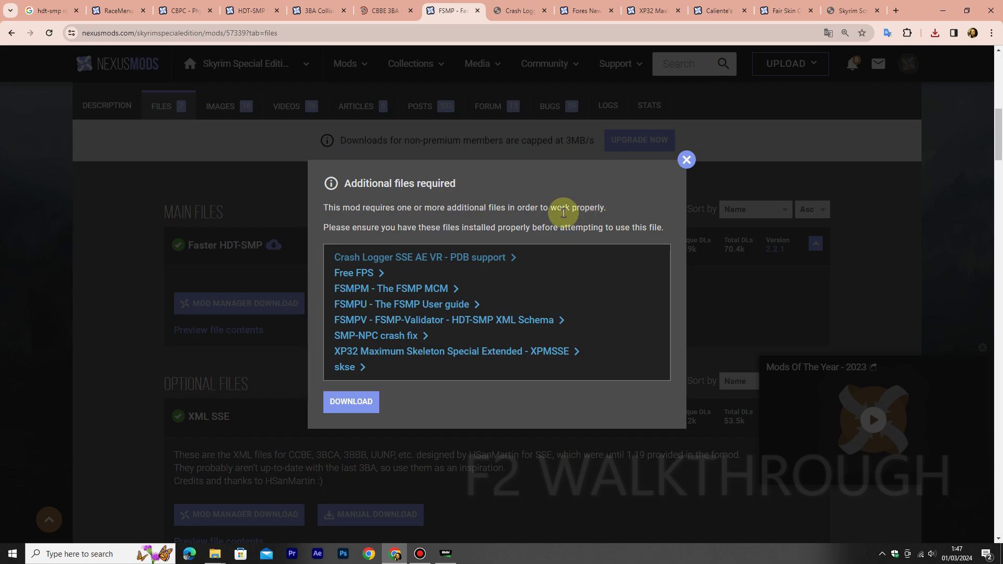
pyautogui.rightClick(341, 278)
pyautogui.click(384, 285)
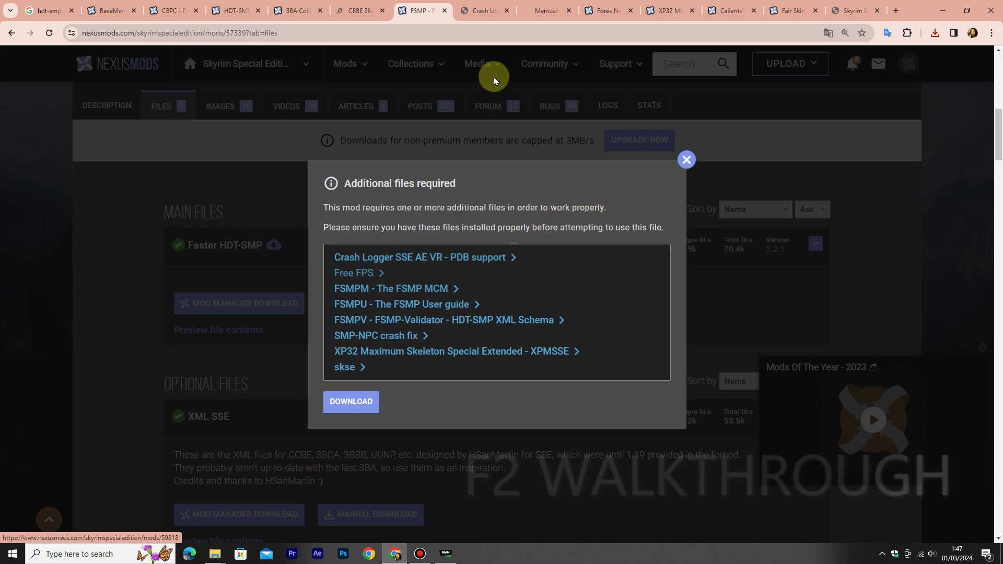
pyautogui.click(486, 12)
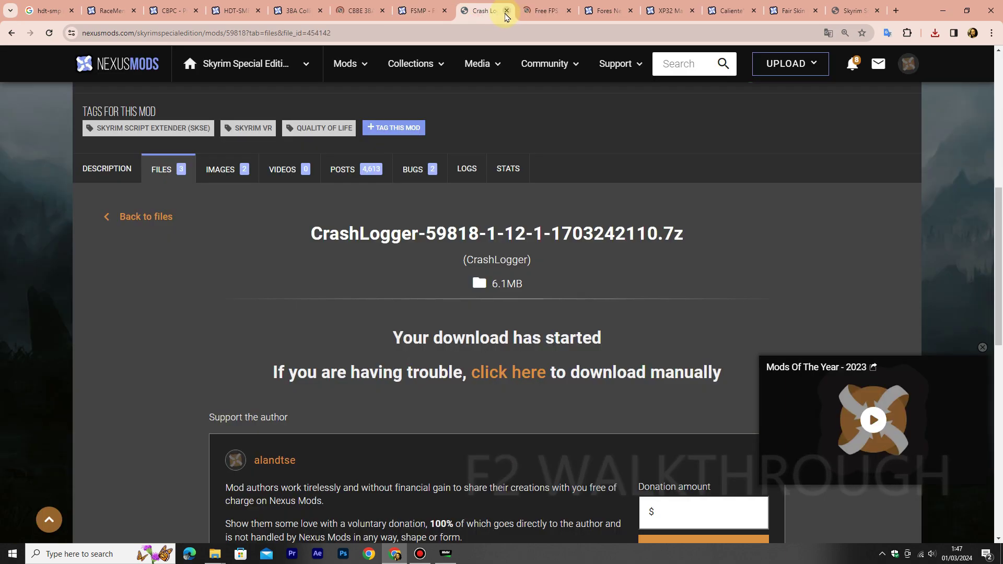
pyautogui.click(542, 13)
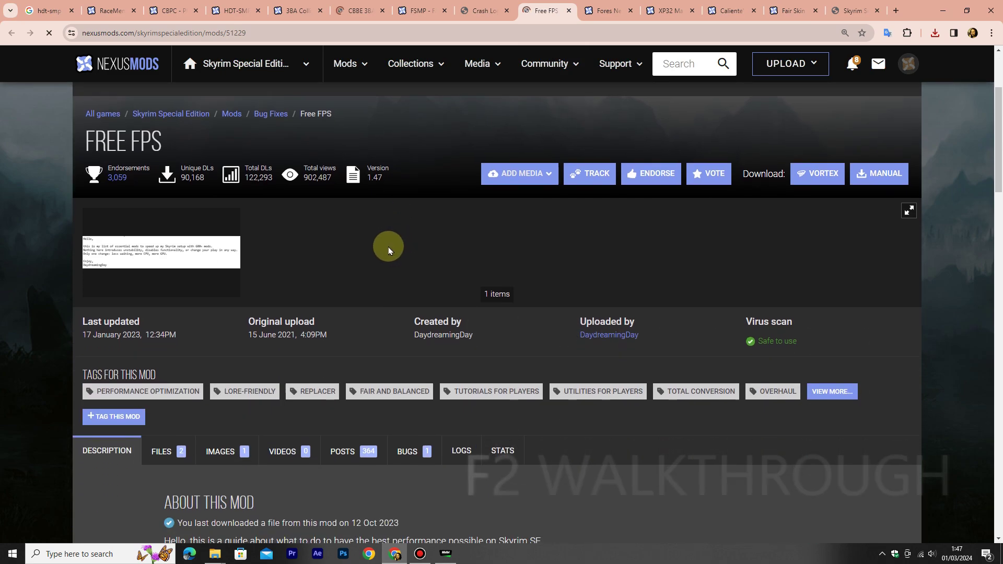
# Review the Free FPS mod page and check the main file in its list of files
pyautogui.scroll(-2, 387, 246)
pyautogui.scroll(-2, 208, 289)
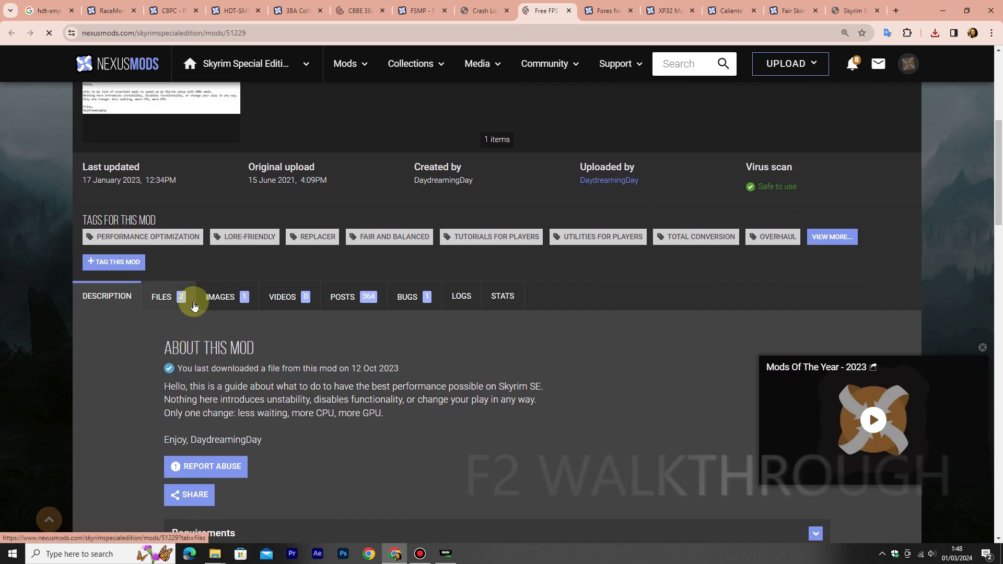
pyautogui.click(189, 306)
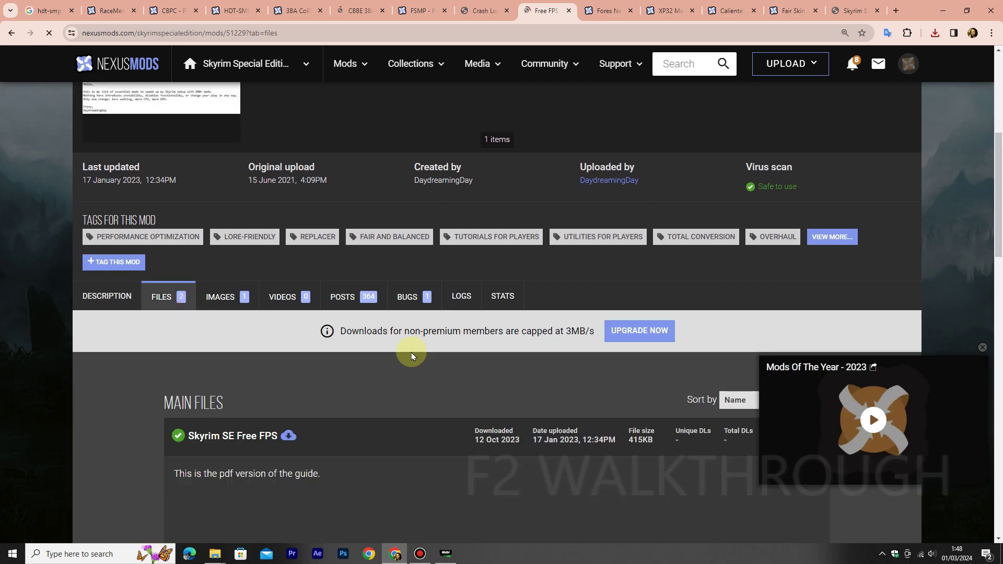
pyautogui.scroll(-1, 412, 352)
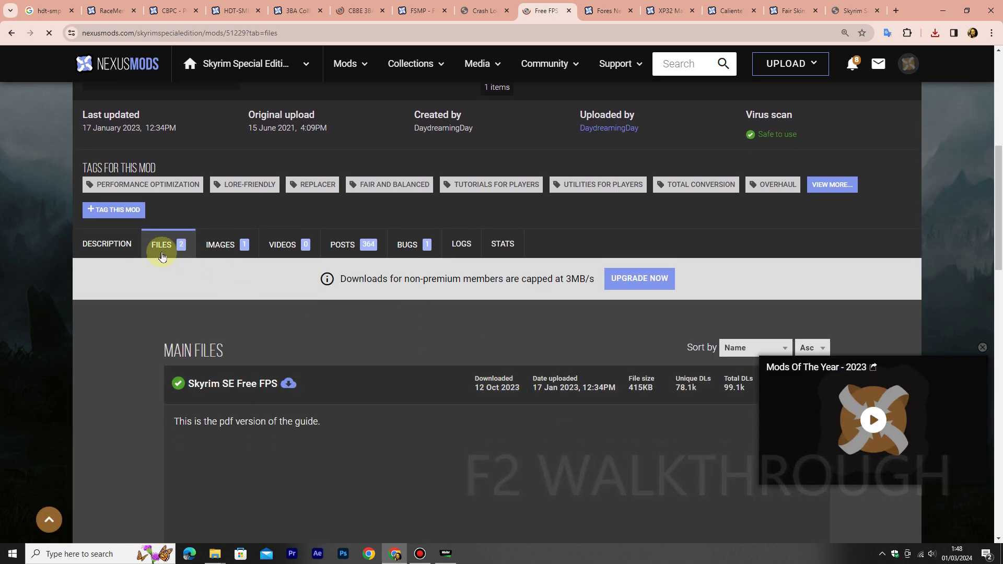
# Expand the requirements in the Free FPS description and look through the recommended Nexus mods
pyautogui.click(116, 246)
pyautogui.scroll(-2, 330, 312)
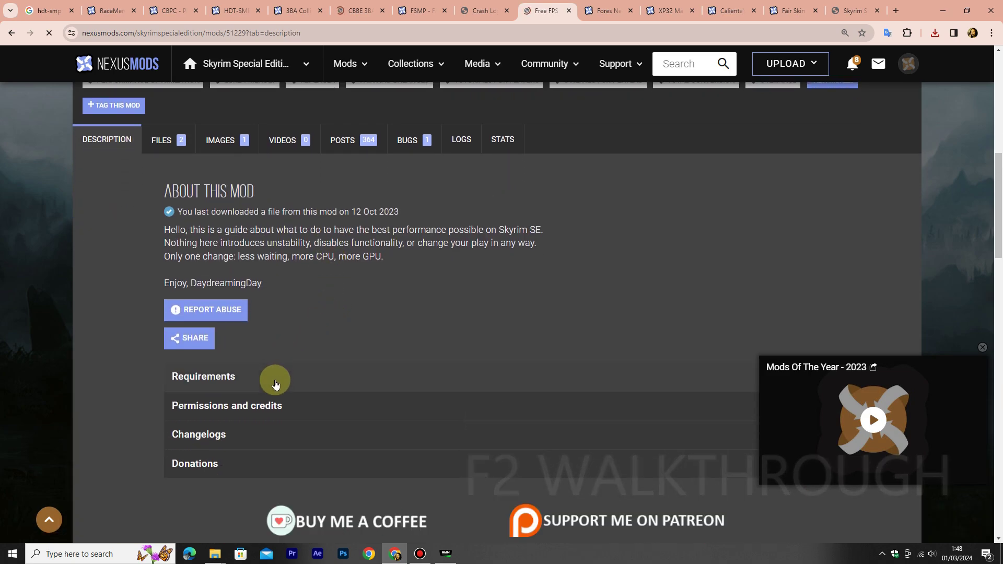
pyautogui.click(275, 384)
pyautogui.scroll(-2, 285, 389)
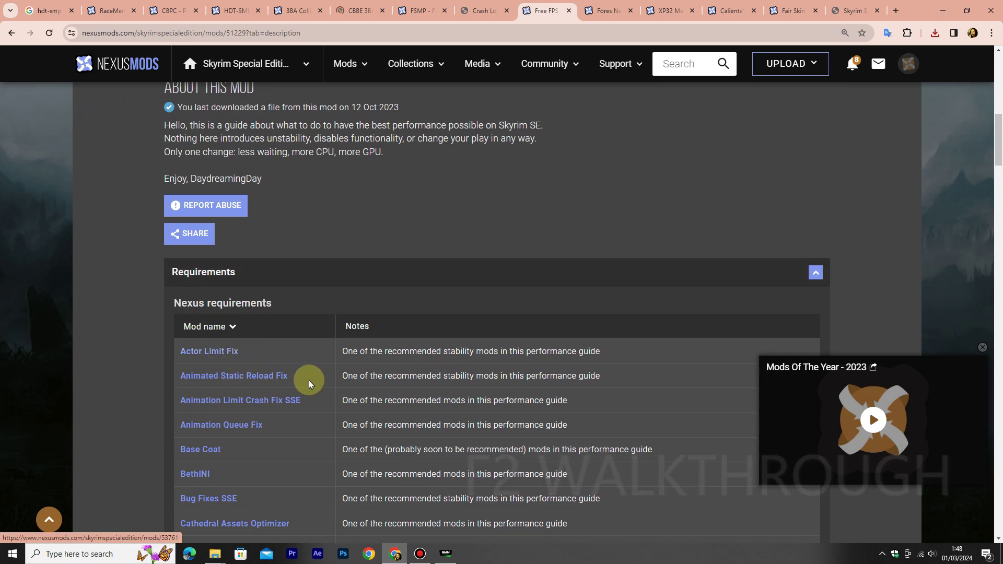
pyautogui.scroll(-1, 315, 380)
pyautogui.scroll(-2, 301, 356)
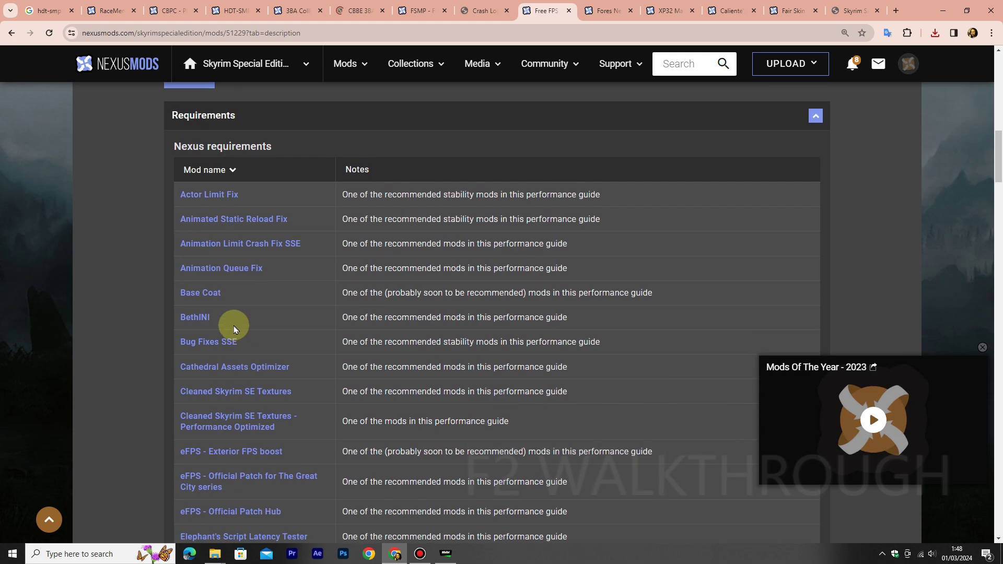
pyautogui.scroll(-2, 235, 326)
pyautogui.scroll(-2, 285, 300)
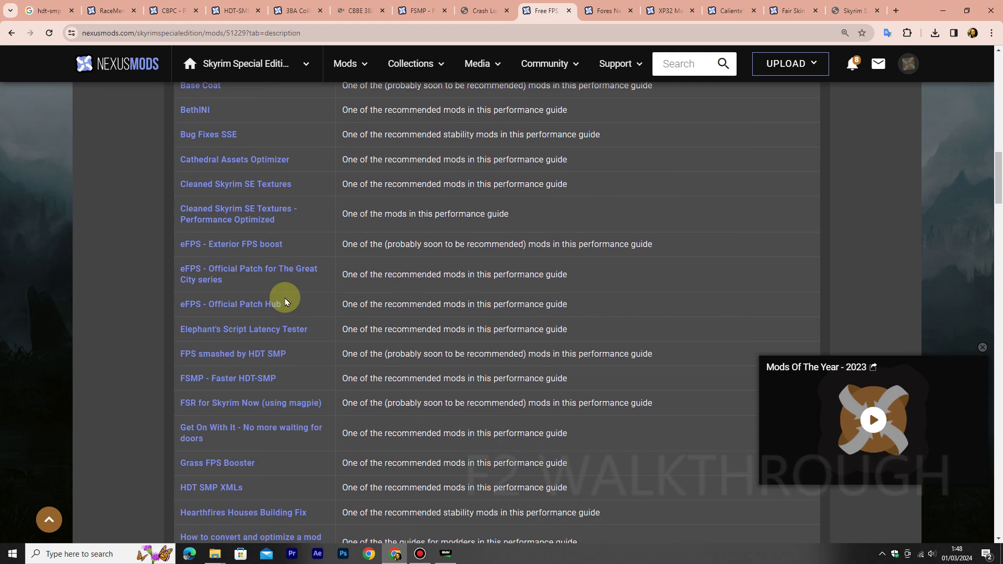
pyautogui.scroll(2, 295, 298)
# Return to the Free FPS files list and examine the Skyrim SE Free FPS main file
pyautogui.moveTo(997, 152); pyautogui.dragTo(996, 91)
pyautogui.scroll(-3, 341, 329)
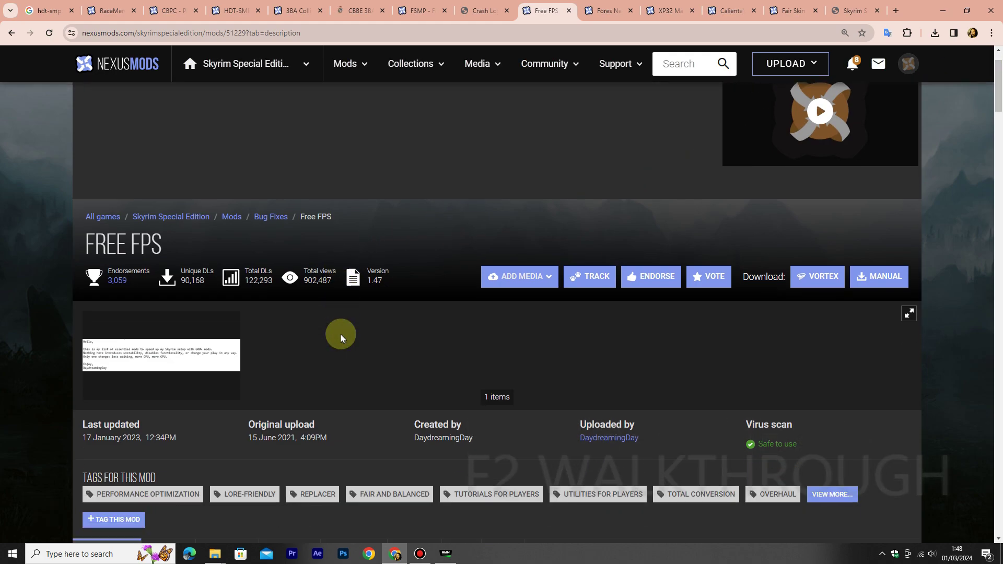
pyautogui.click(170, 451)
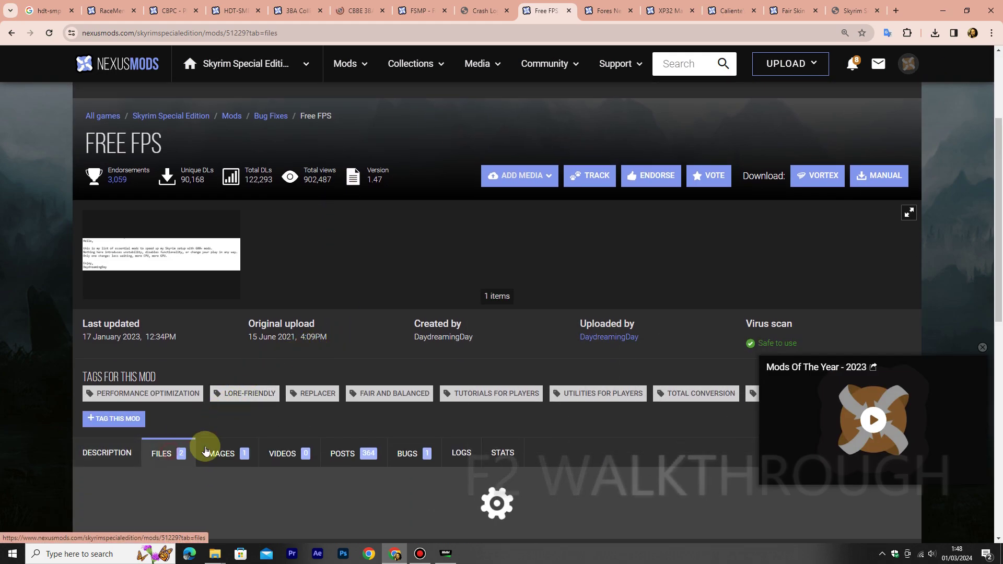
pyautogui.scroll(-5, 325, 408)
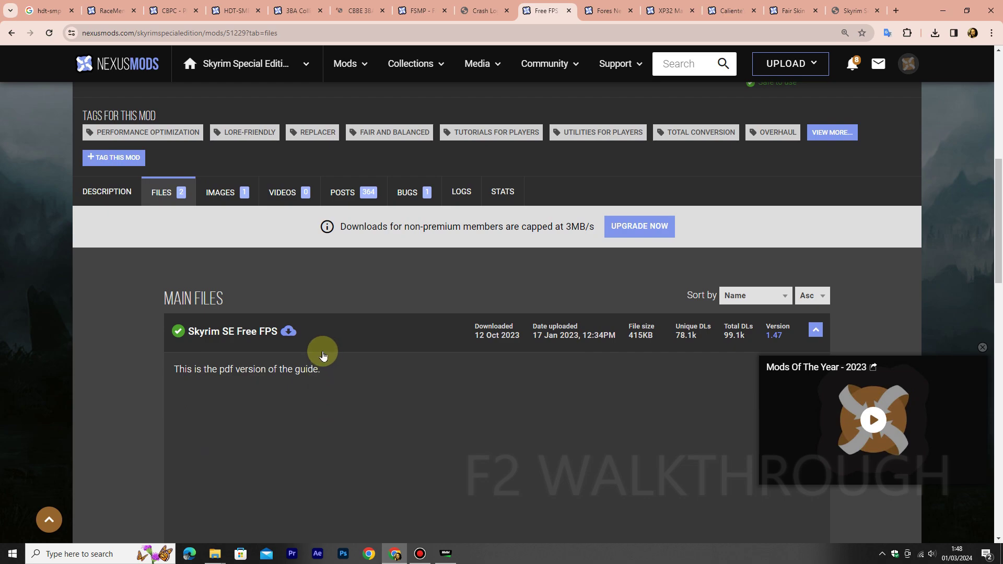
# Look through the Mod Organizer 2 downloads folder on drive E for an existing Free FPS archive
pyautogui.click(204, 558)
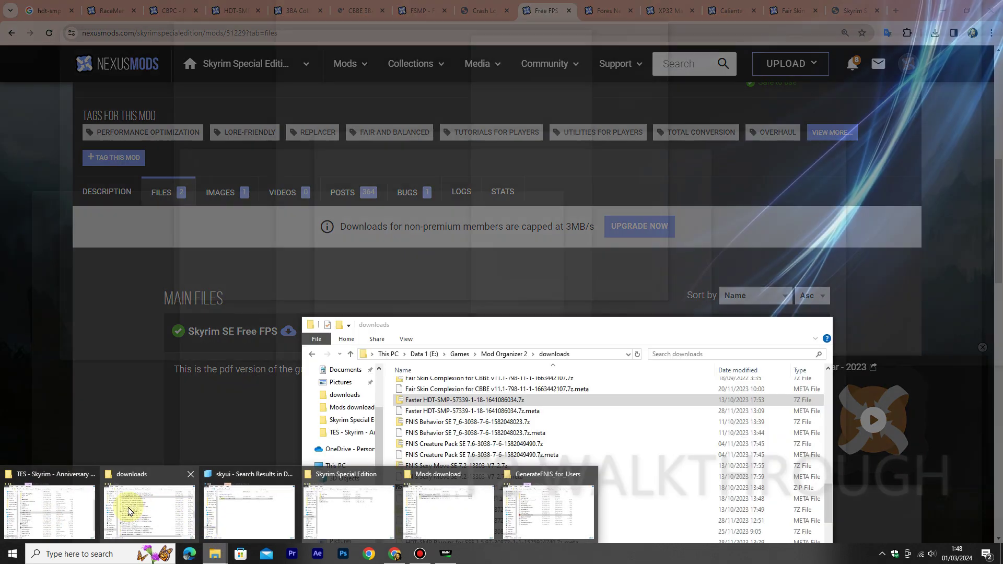
pyautogui.click(129, 510)
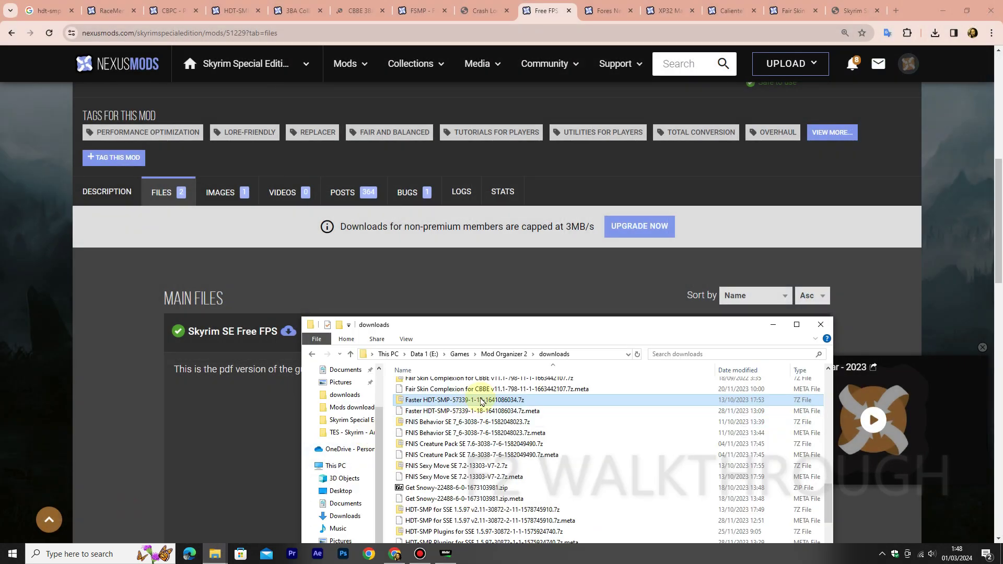
pyautogui.moveTo(635, 324); pyautogui.dragTo(746, 221)
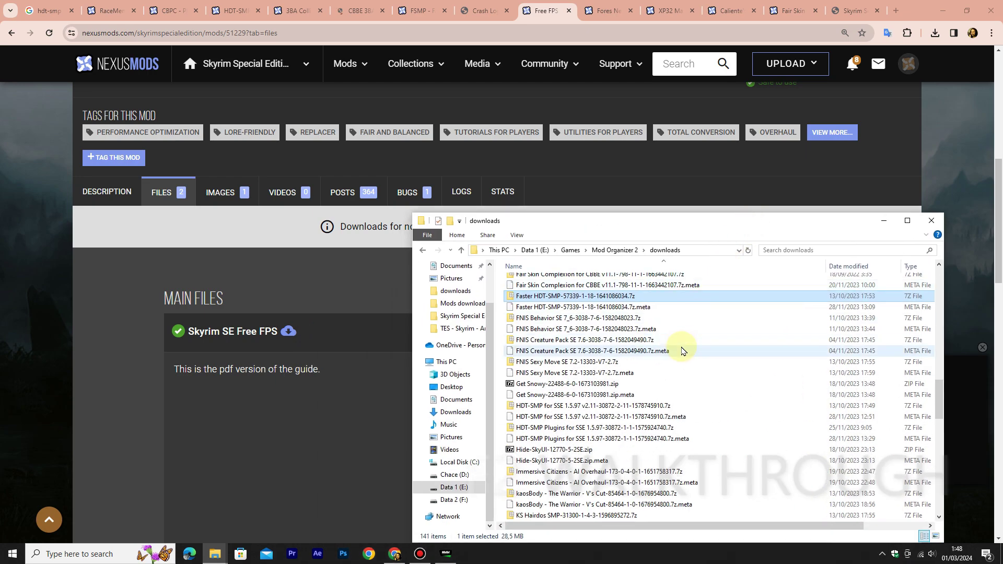
pyautogui.scroll(4, 681, 350)
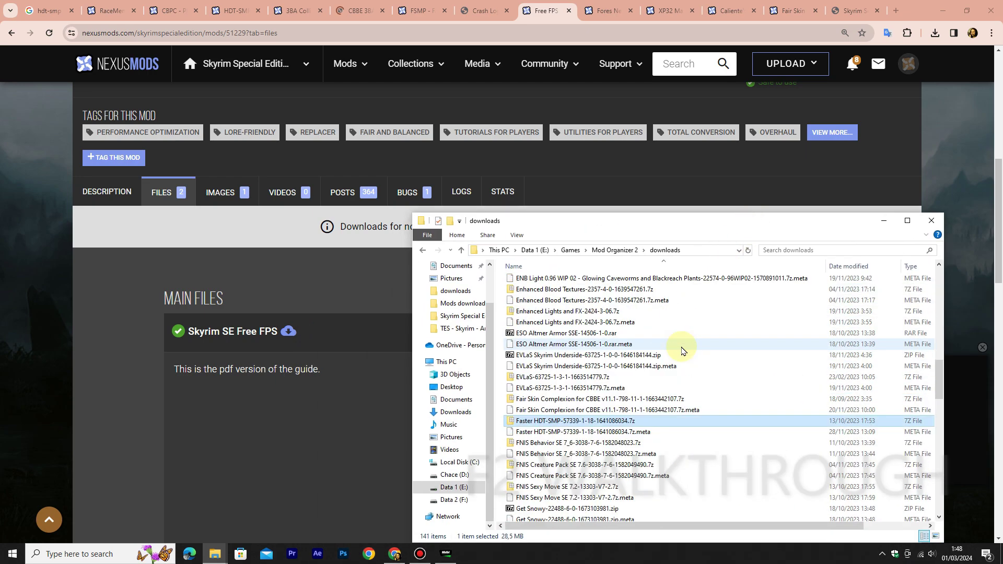
pyautogui.scroll(2, 682, 351)
pyautogui.scroll(-3, 681, 350)
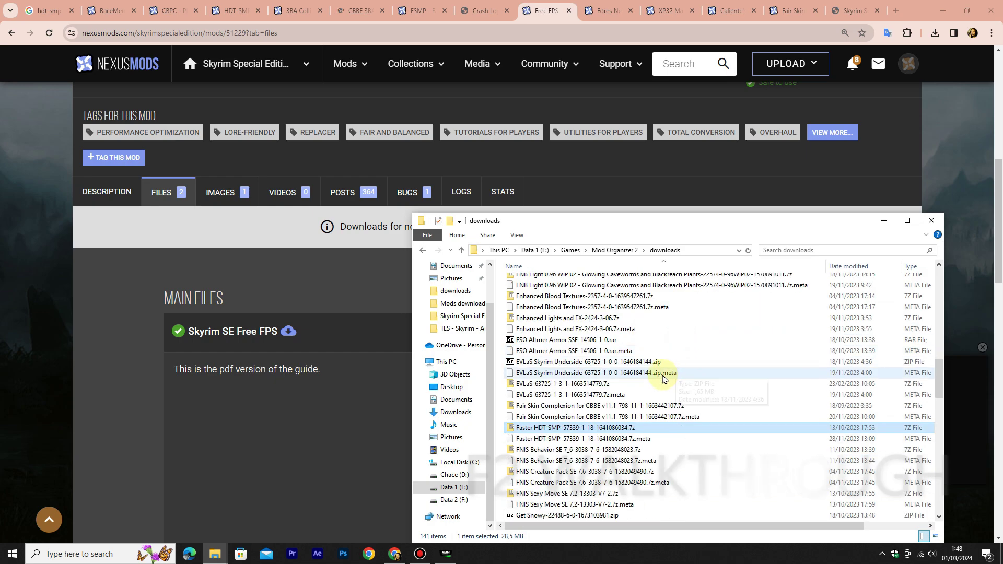
# Open the Windows Downloads folder in a new window, search it for "free", and clear the search
pyautogui.click(214, 556)
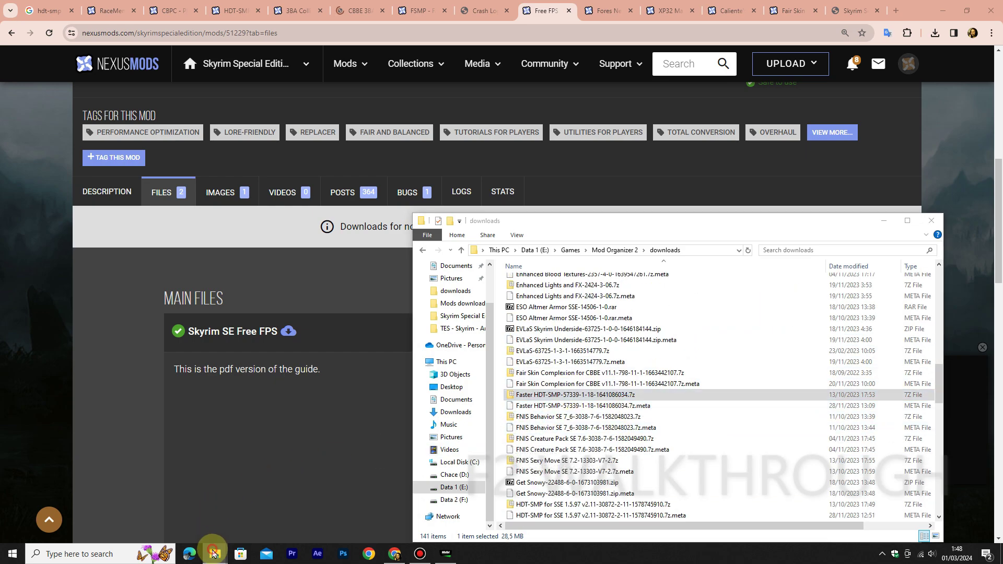
pyautogui.moveTo(215, 557); pyautogui.dragTo(215, 526)
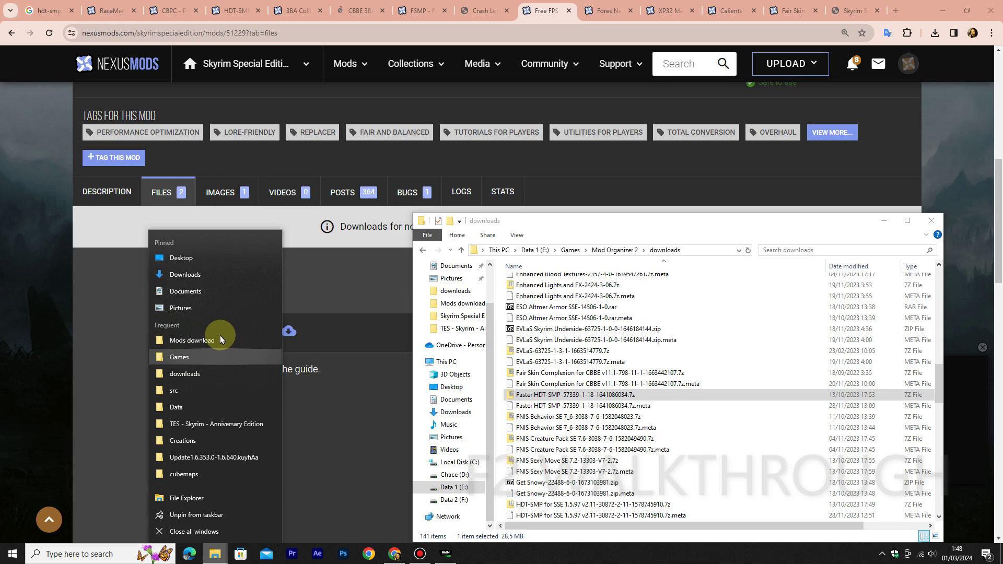
pyautogui.click(412, 187)
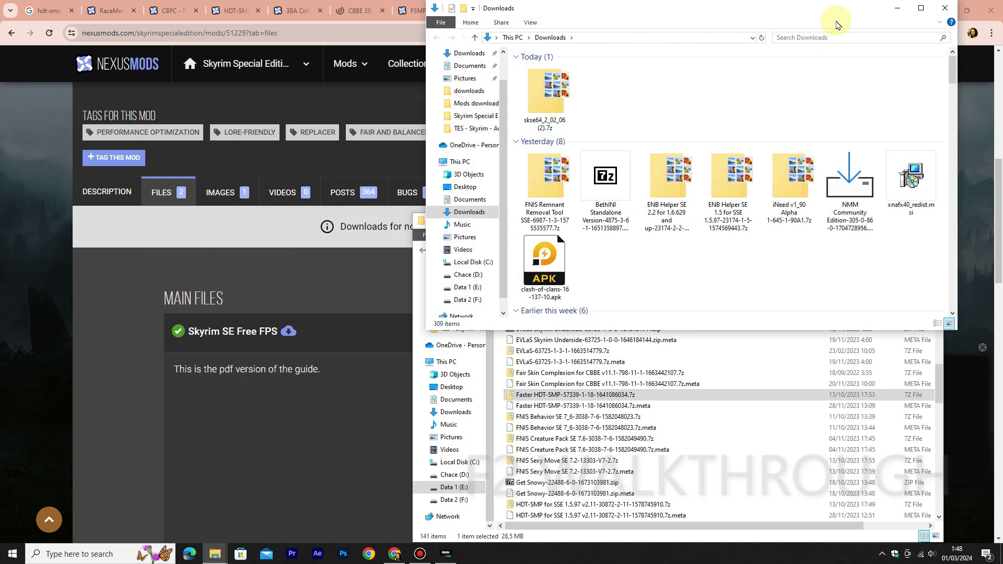
pyautogui.click(841, 35)
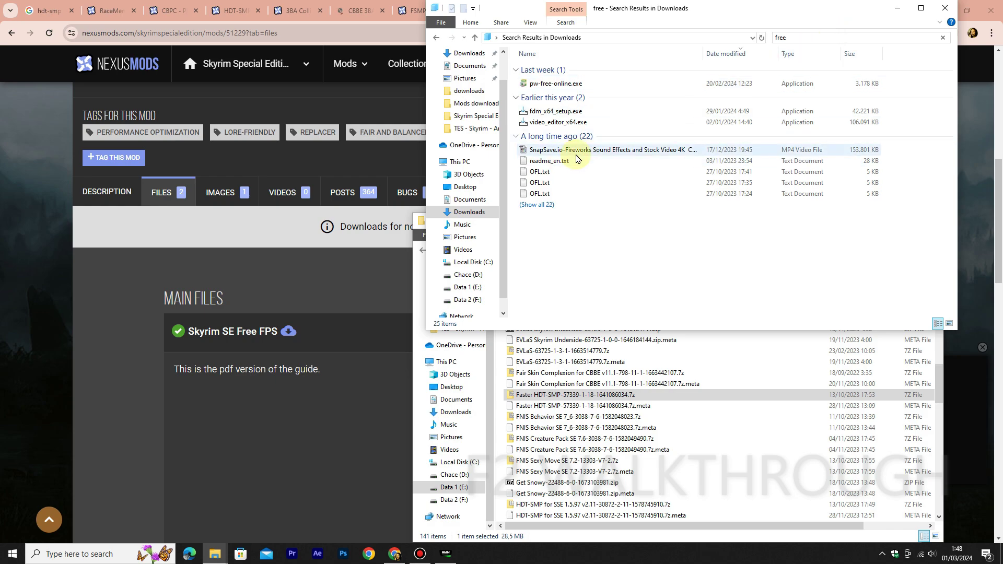
pyautogui.press('BackSpace')
pyautogui.press('BackSpace')
pyautogui.press('BackSpace')
pyautogui.press('BackSpace')
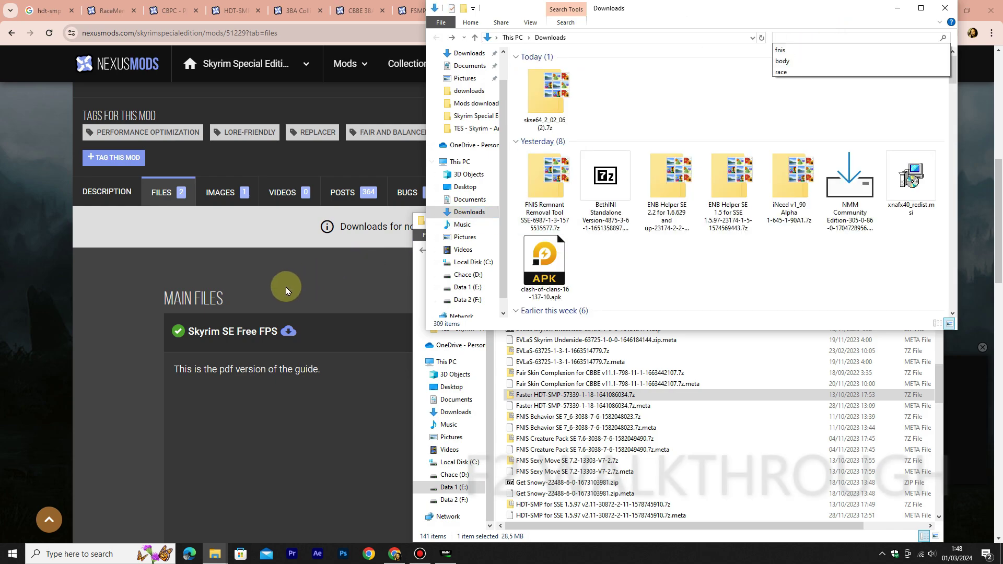
# Switch back to the Free FPS page in Chrome and recheck its main file and description
pyautogui.click(178, 270)
pyautogui.scroll(-3, 340, 318)
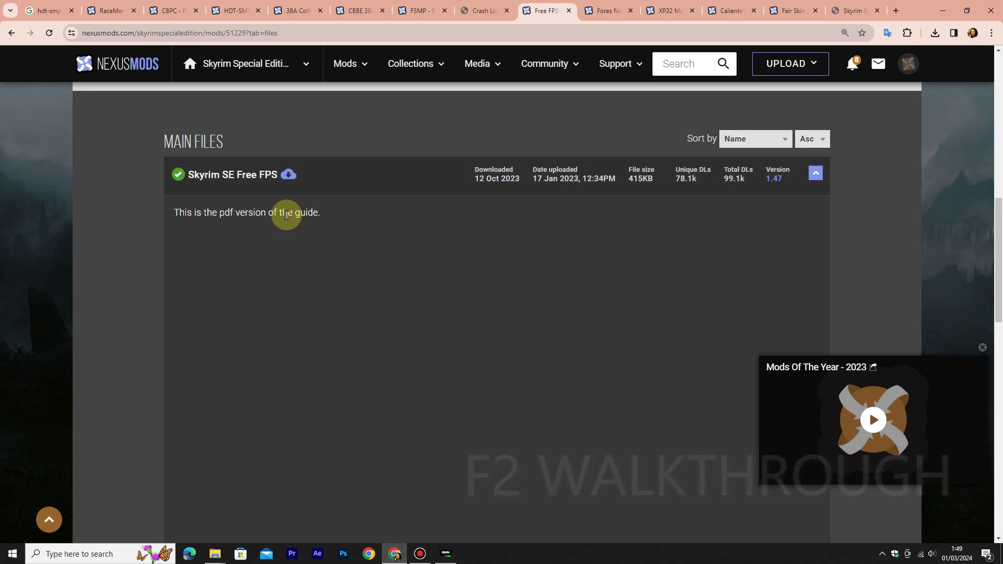
pyautogui.scroll(2, 323, 235)
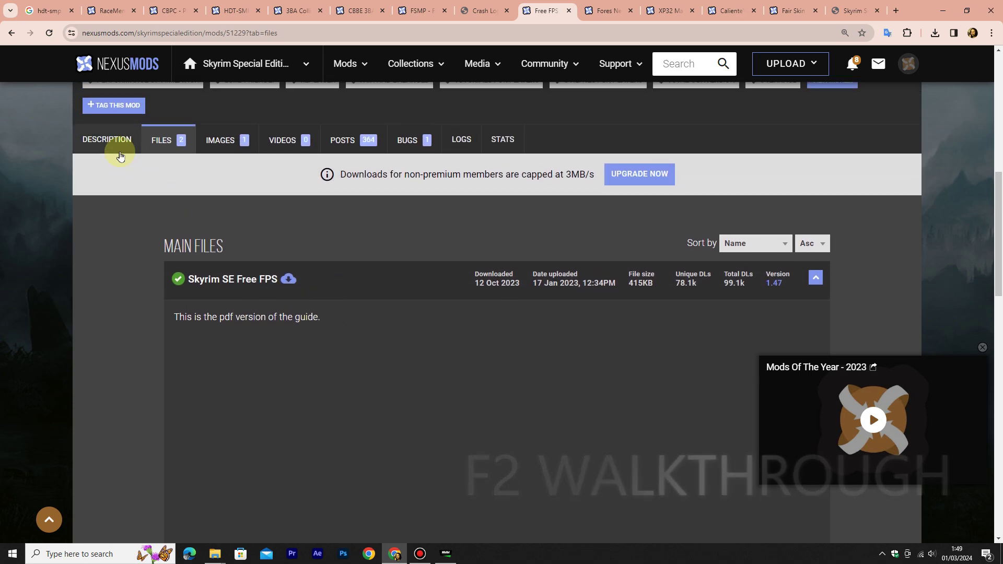
pyautogui.click(112, 141)
pyautogui.scroll(-2, 392, 230)
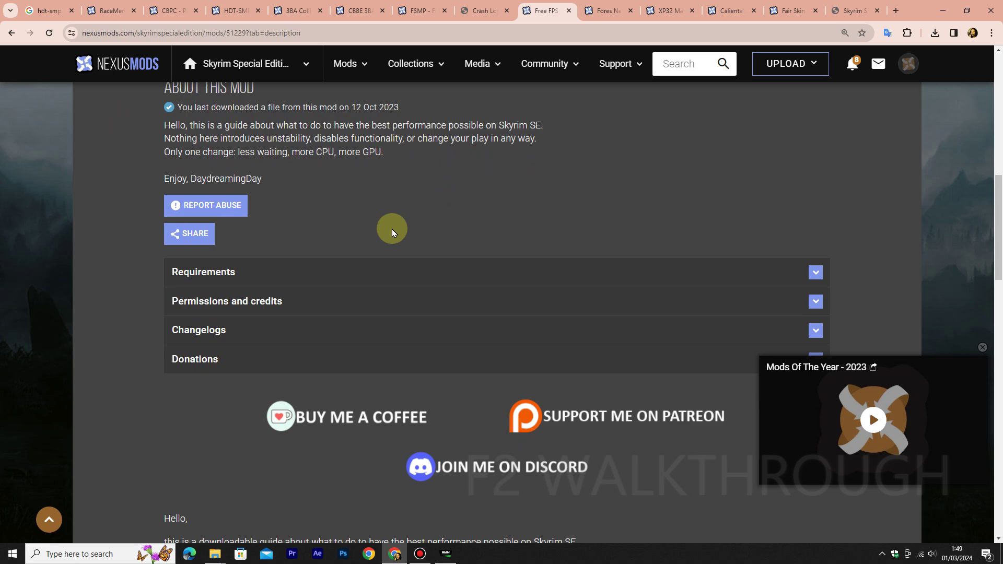
pyautogui.scroll(-1, 392, 229)
pyautogui.scroll(1, 392, 228)
pyautogui.scroll(4, 392, 228)
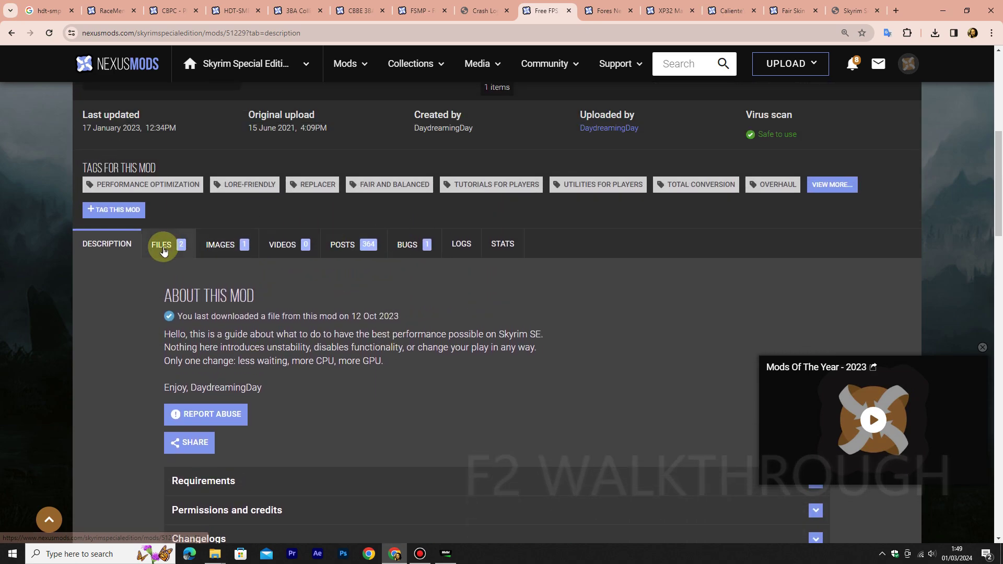
# Download the Skyrim SE Free FPS main file manually from the mod's files using the free slow download
pyautogui.click(163, 247)
pyautogui.scroll(-5, 396, 282)
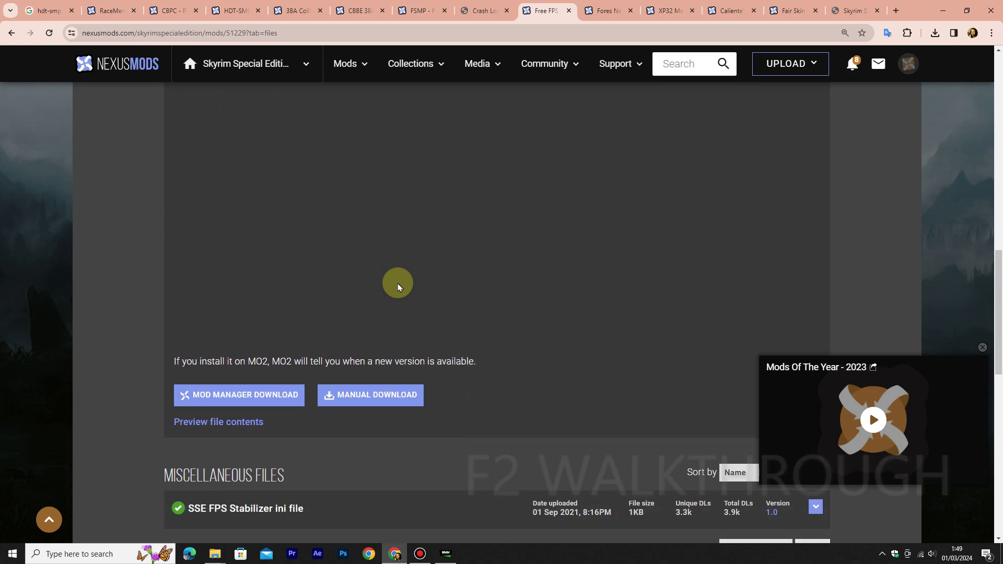
pyautogui.scroll(-1, 397, 286)
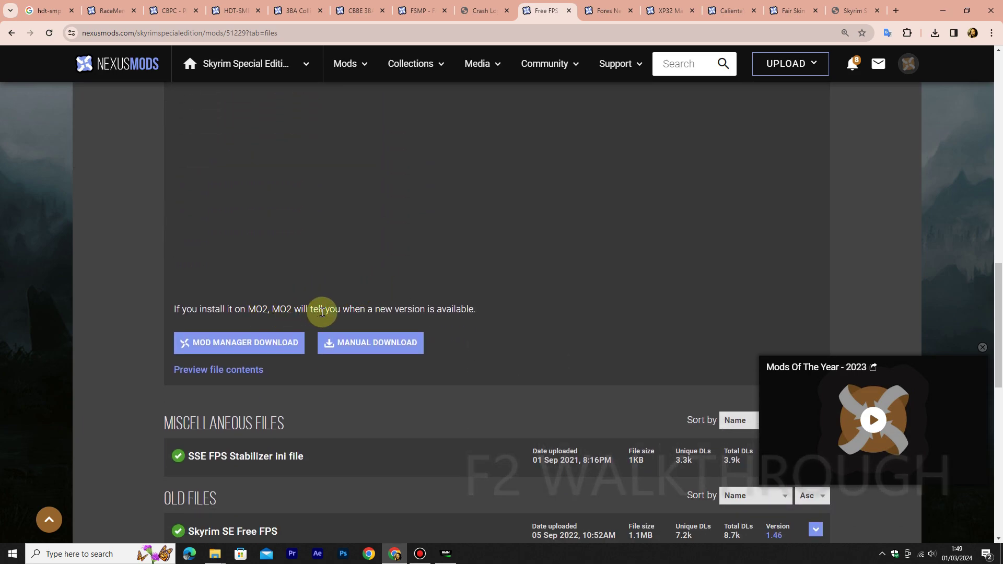
pyautogui.click(391, 341)
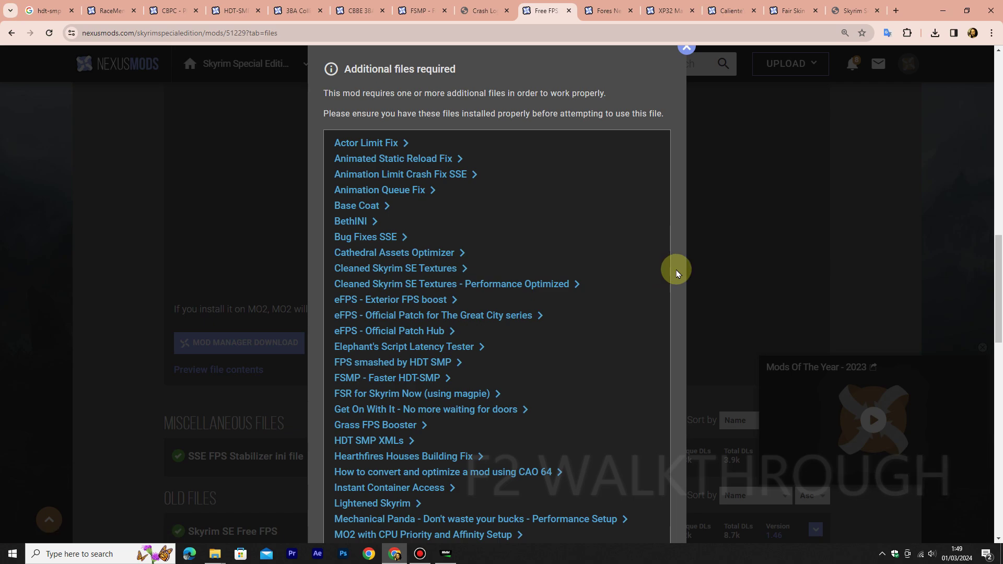
pyautogui.scroll(-3, 677, 271)
pyautogui.scroll(-10, 679, 274)
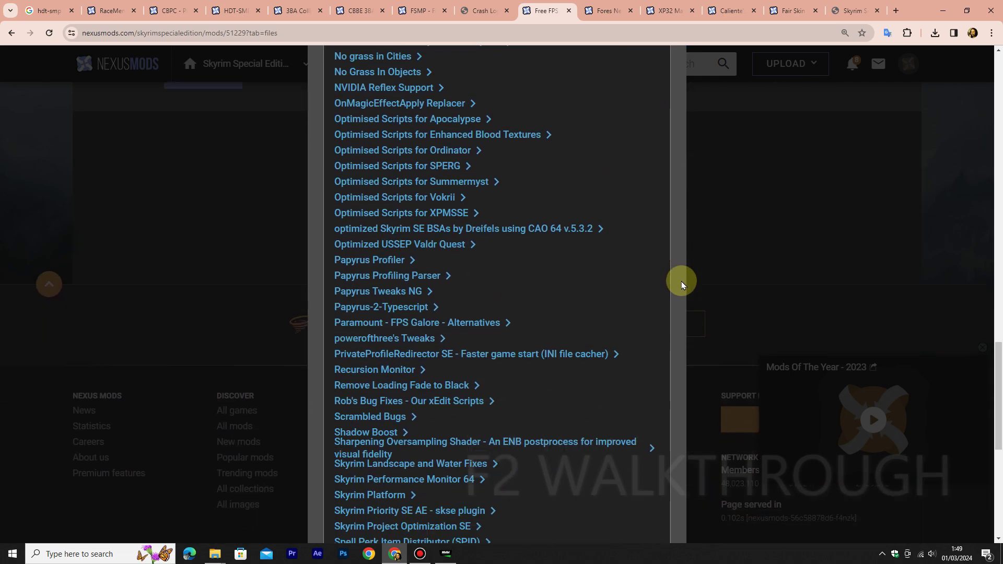
pyautogui.scroll(-5, 681, 284)
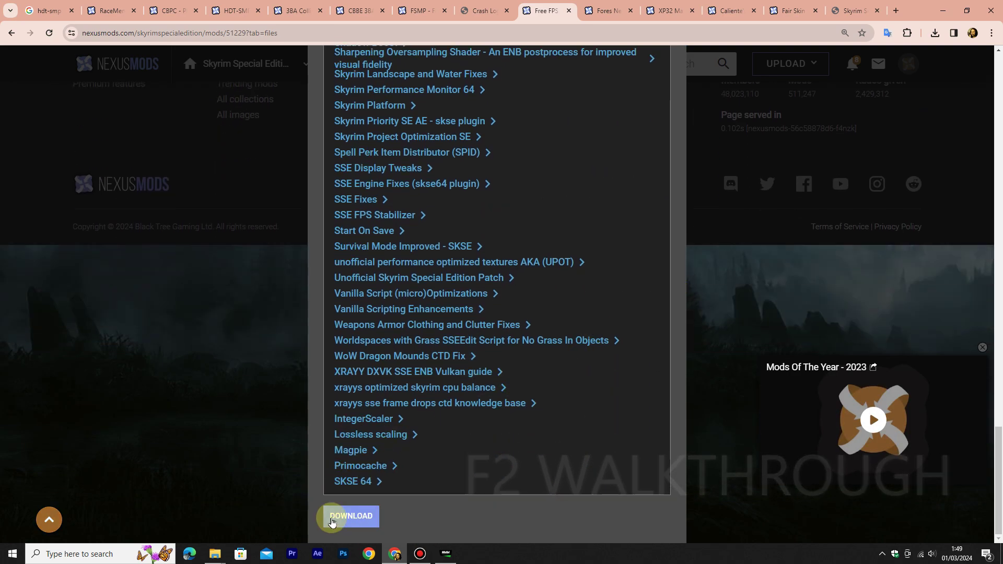
pyautogui.click(338, 516)
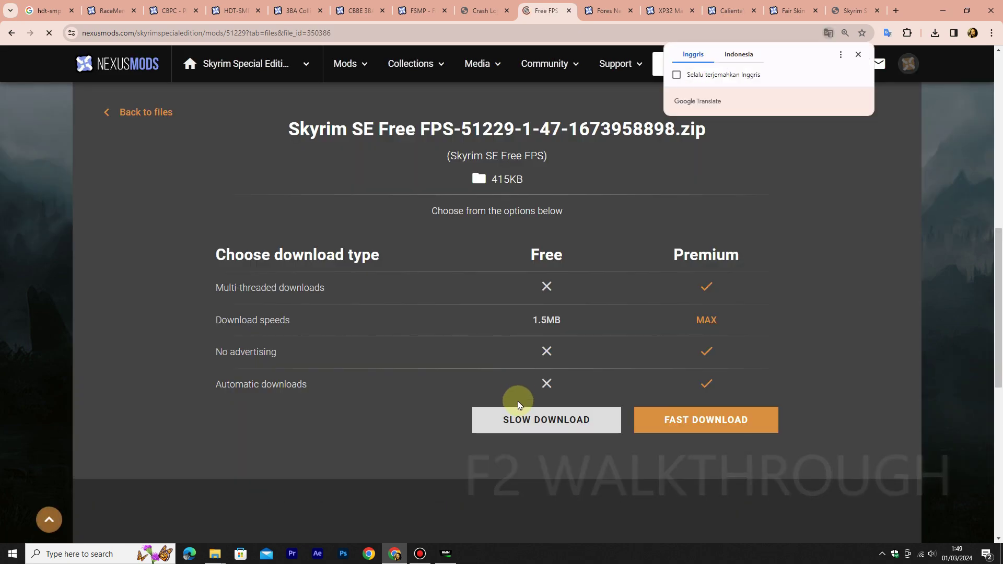
pyautogui.click(519, 418)
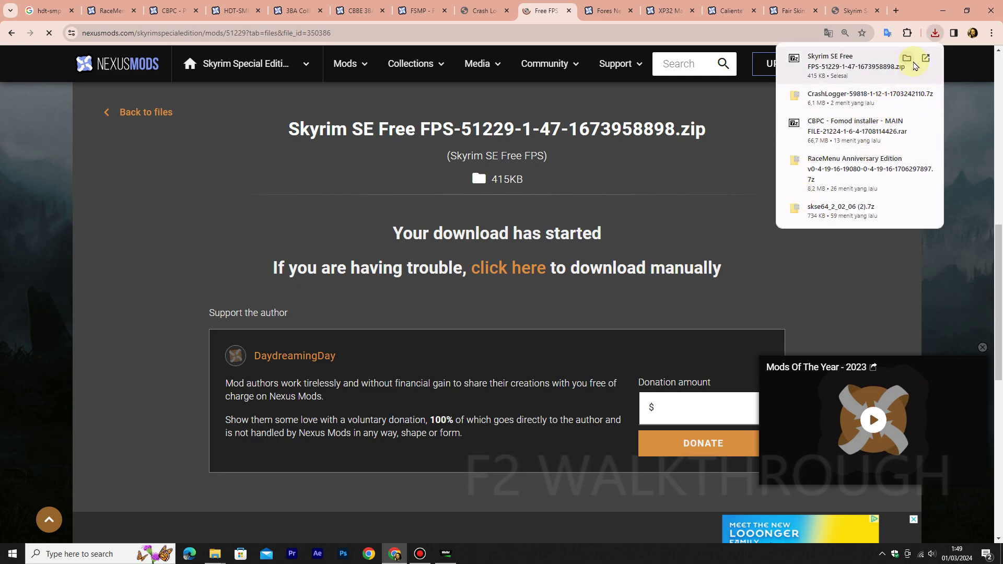
# Move the downloaded Skyrim SE Free FPS archive from the Downloads folder into the Mods download folder under Games on drive F
pyautogui.click(906, 60)
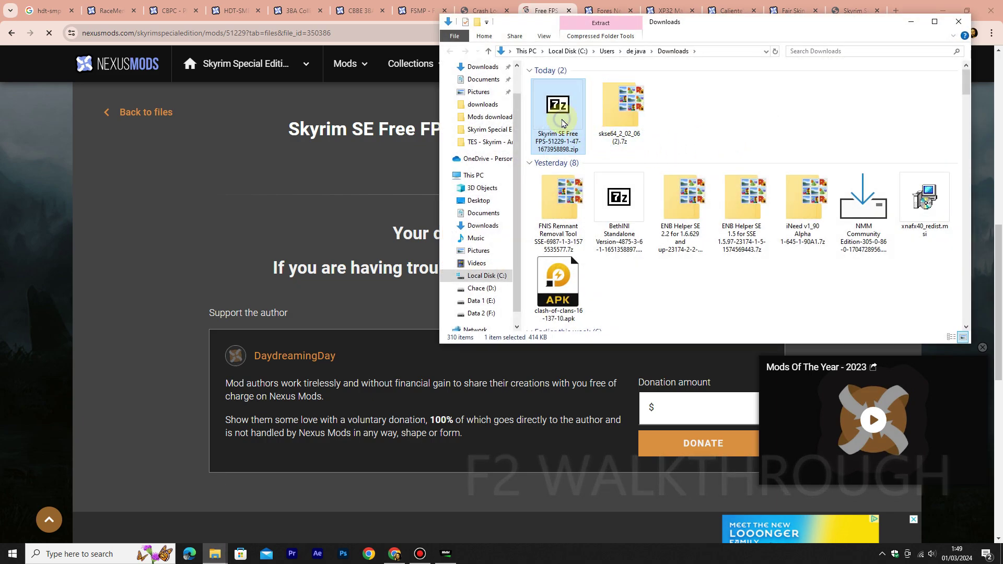
pyautogui.rightClick(563, 121)
pyautogui.click(605, 300)
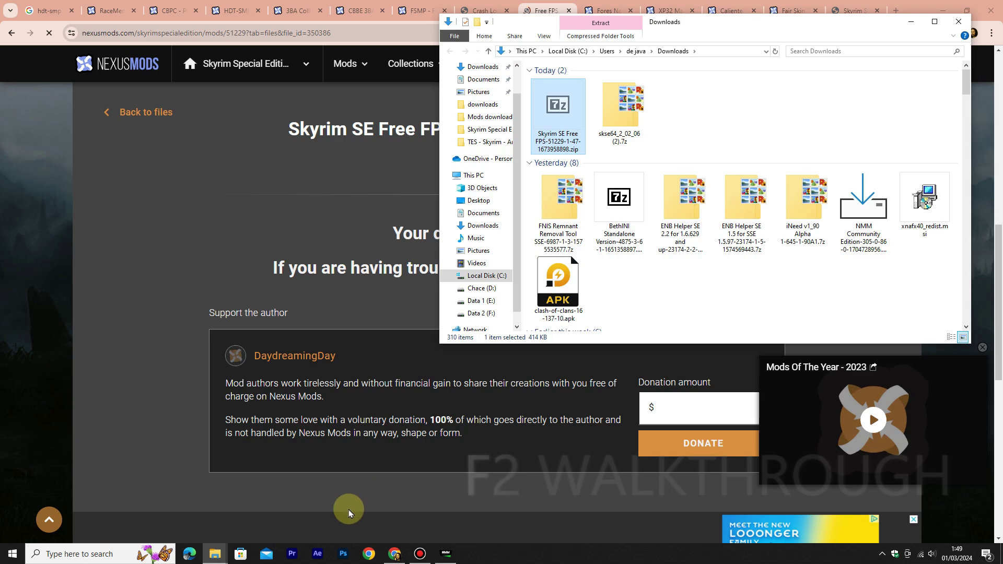
pyautogui.moveTo(214, 553)
pyautogui.moveTo(183, 533)
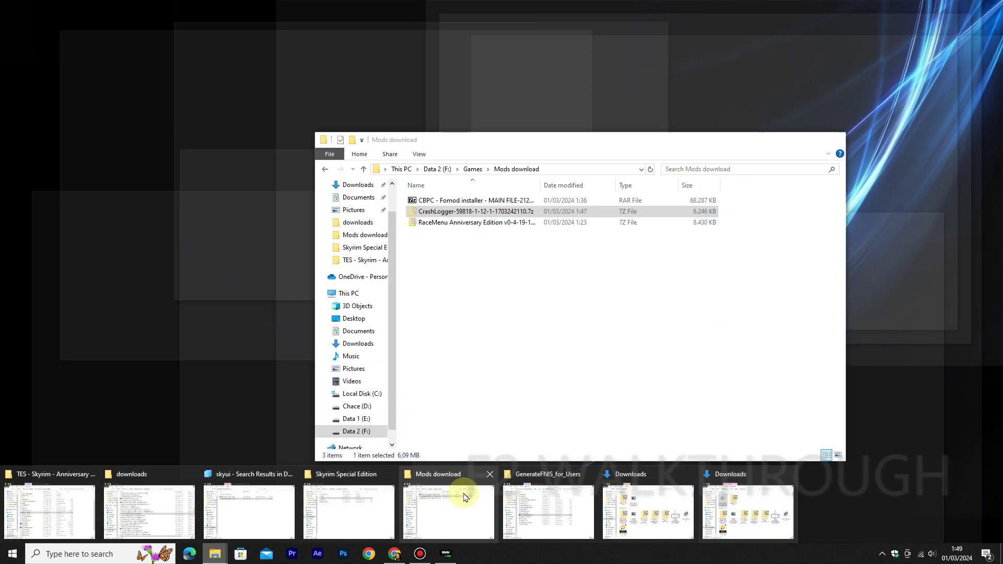
pyautogui.click(462, 501)
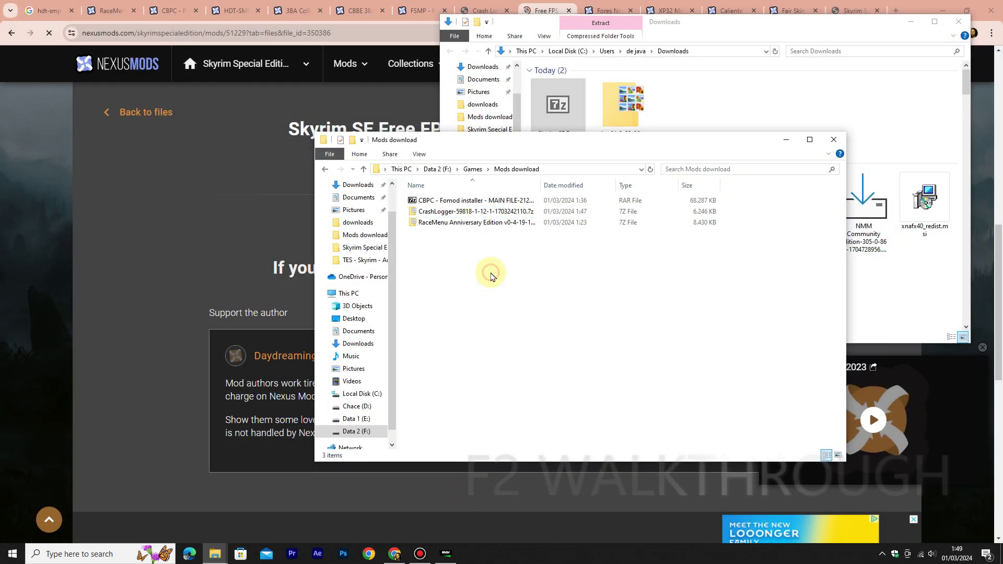
pyautogui.rightClick(491, 275)
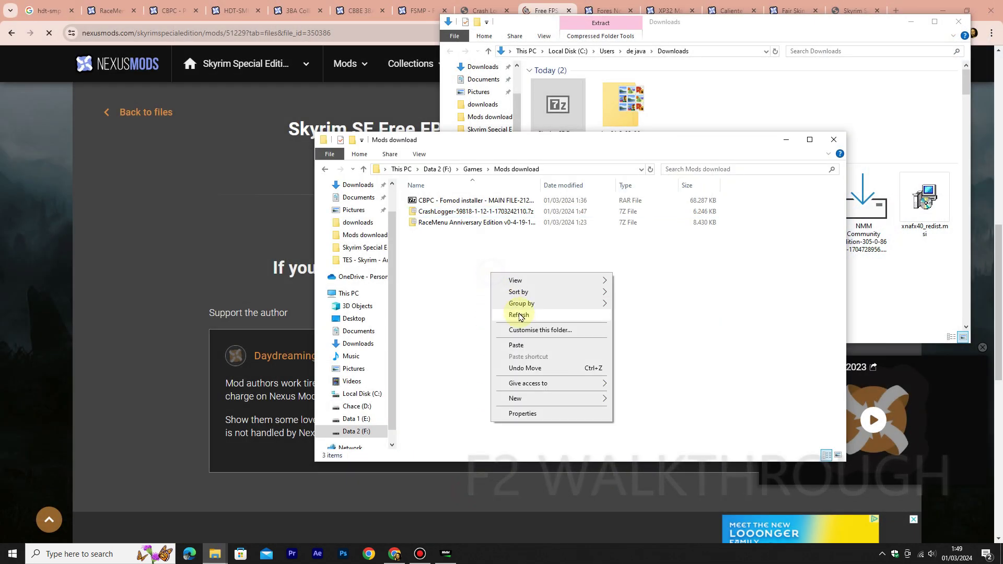
pyautogui.click(518, 345)
pyautogui.click(237, 179)
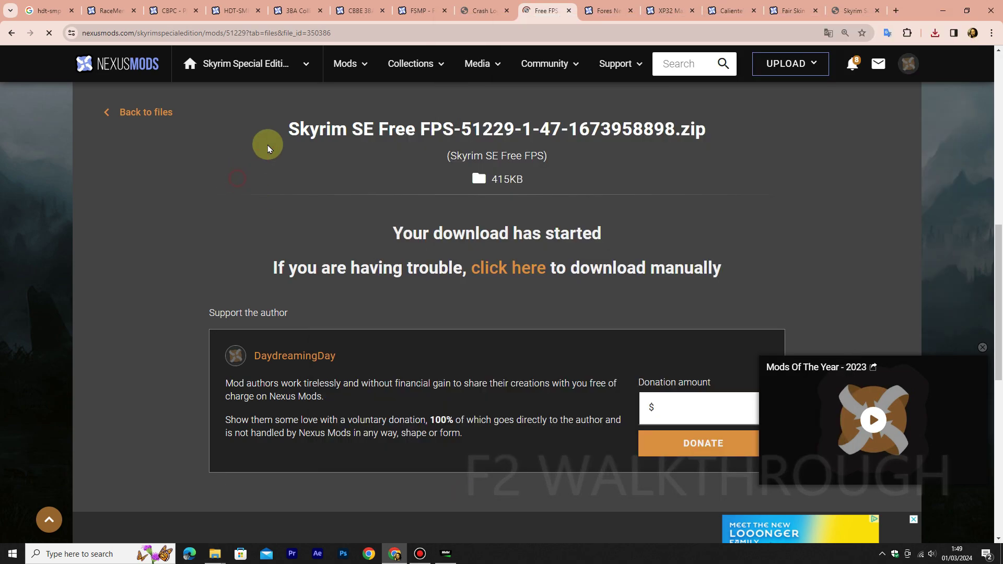
# Close the finished Free FPS and Crash Logger download pages in Chrome
pyautogui.click(568, 11)
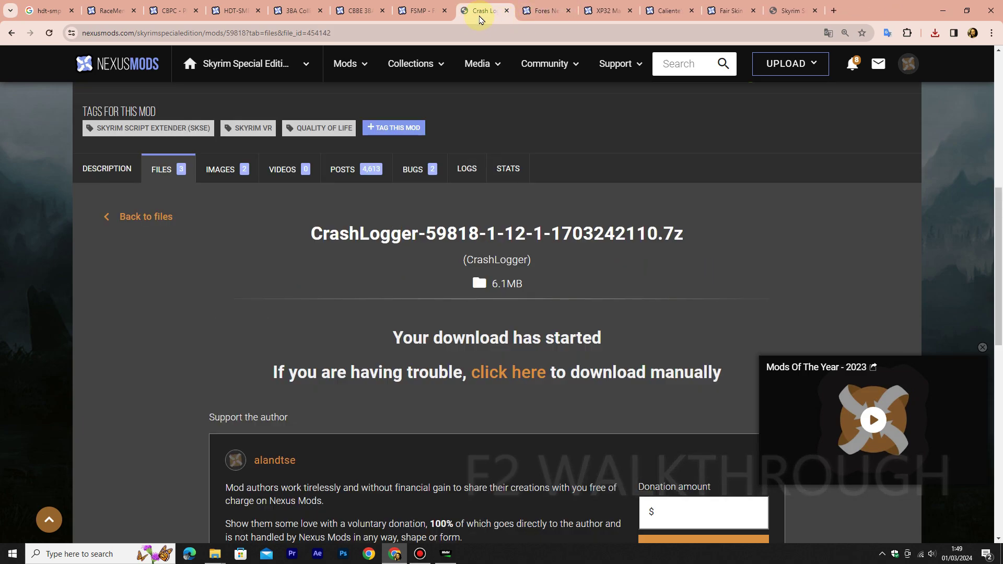
pyautogui.click(479, 20)
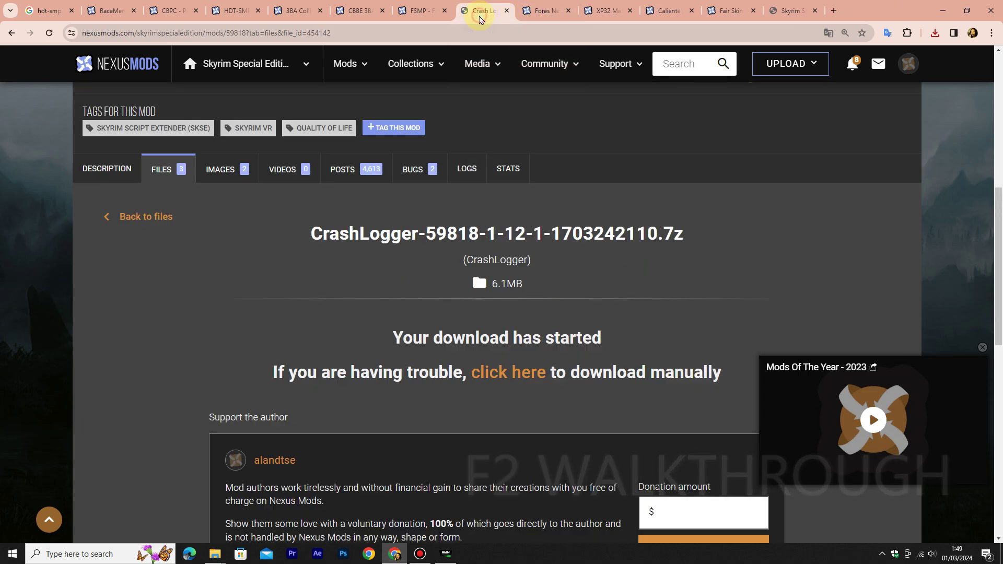
pyautogui.click(506, 11)
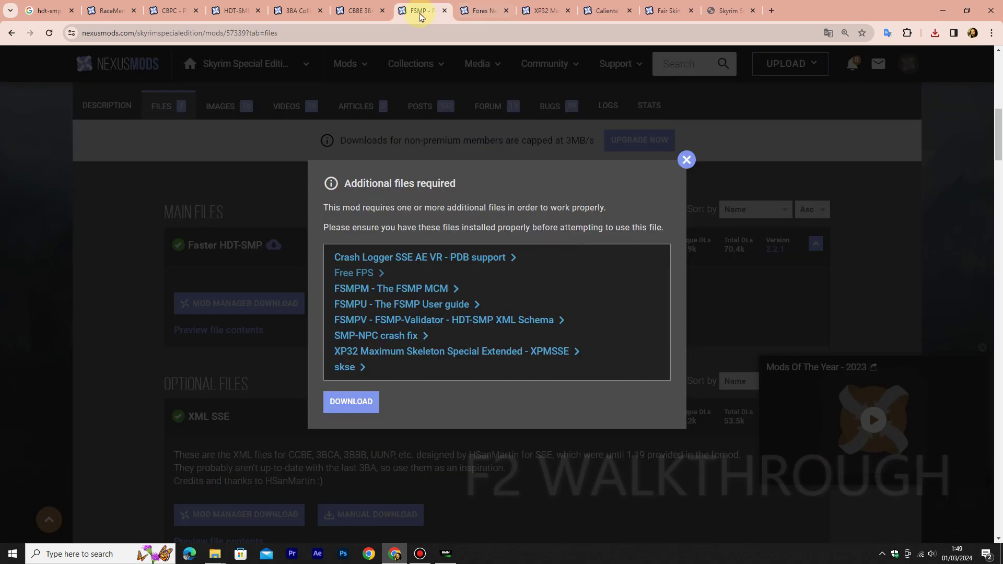
# Open the FSMPM - The FSMP MCM requirement of Faster HDT-SMP in a new browser tab and switch to it
pyautogui.rightClick(375, 290)
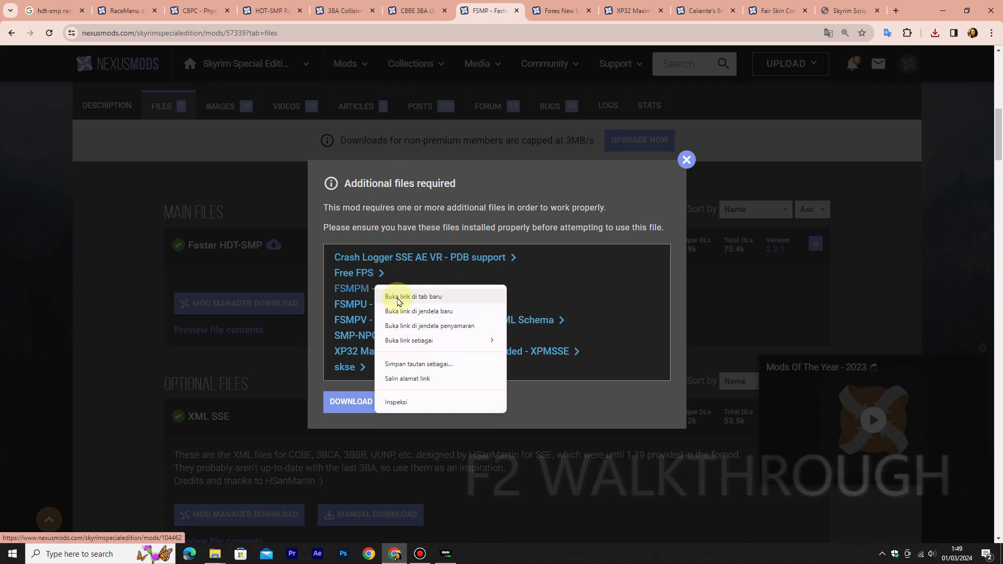
pyautogui.click(407, 297)
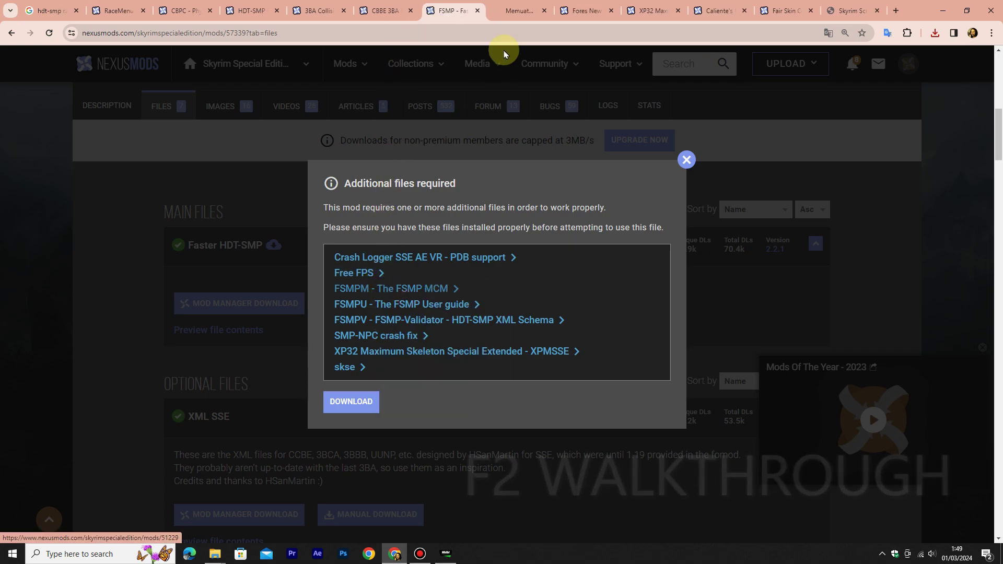
pyautogui.click(511, 11)
# Read the FSMPM mod's description and expand its requirements to examine which Nexus mods it depends on
pyautogui.scroll(-2, 493, 186)
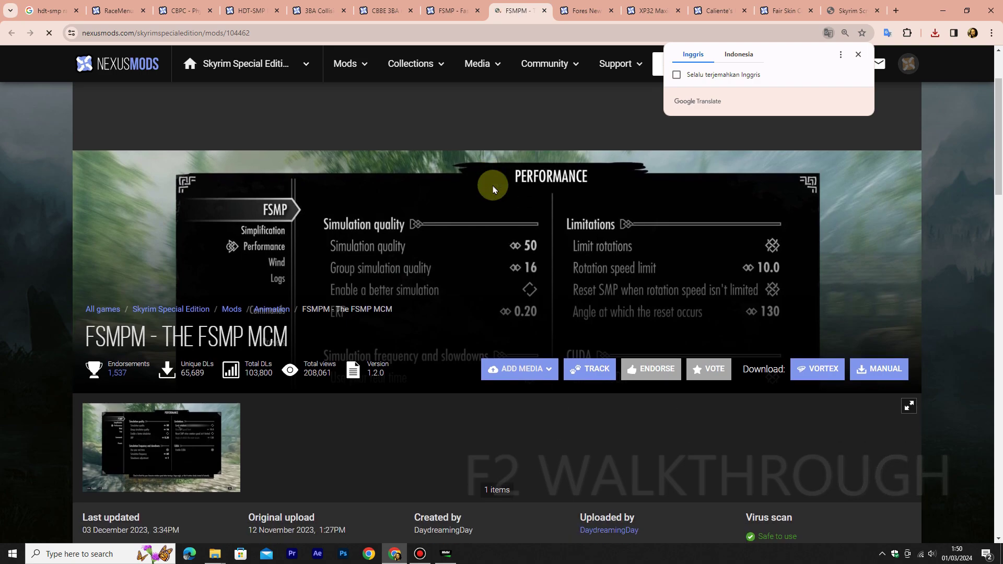
pyautogui.scroll(-3, 493, 189)
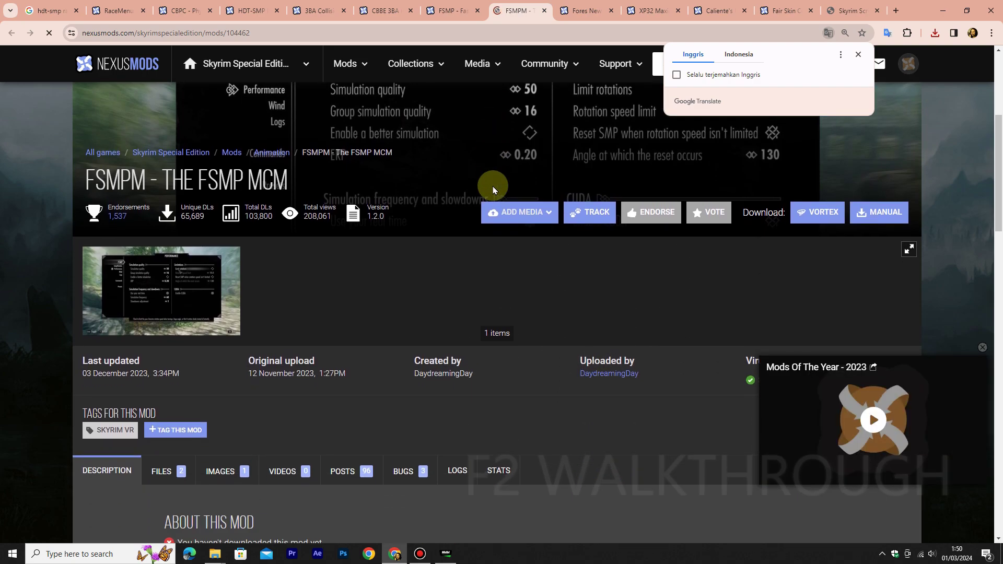
pyautogui.scroll(-2, 468, 203)
pyautogui.scroll(-4, 291, 268)
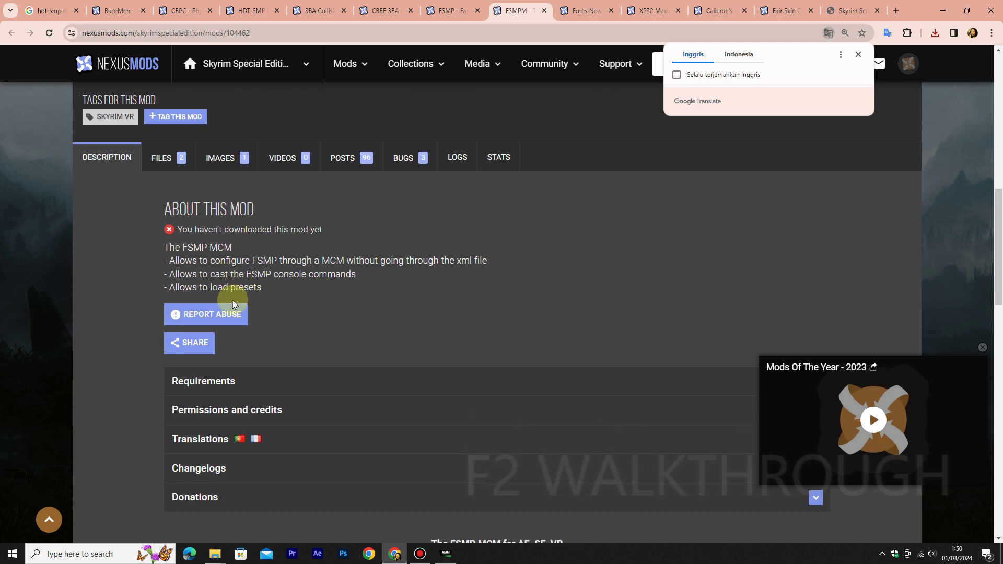
pyautogui.click(246, 383)
pyautogui.scroll(-2, 313, 360)
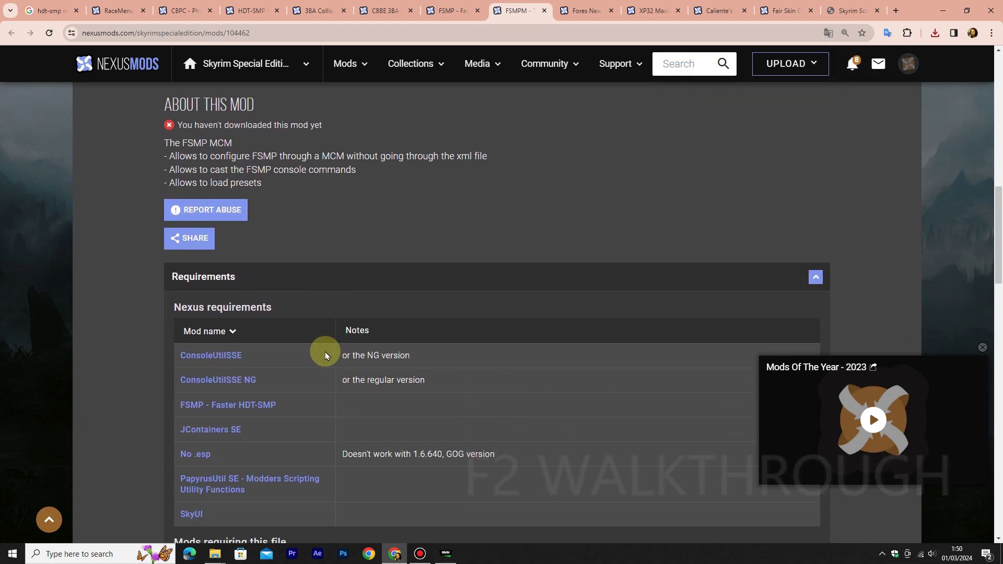
pyautogui.scroll(-1, 321, 354)
pyautogui.scroll(-1, 267, 408)
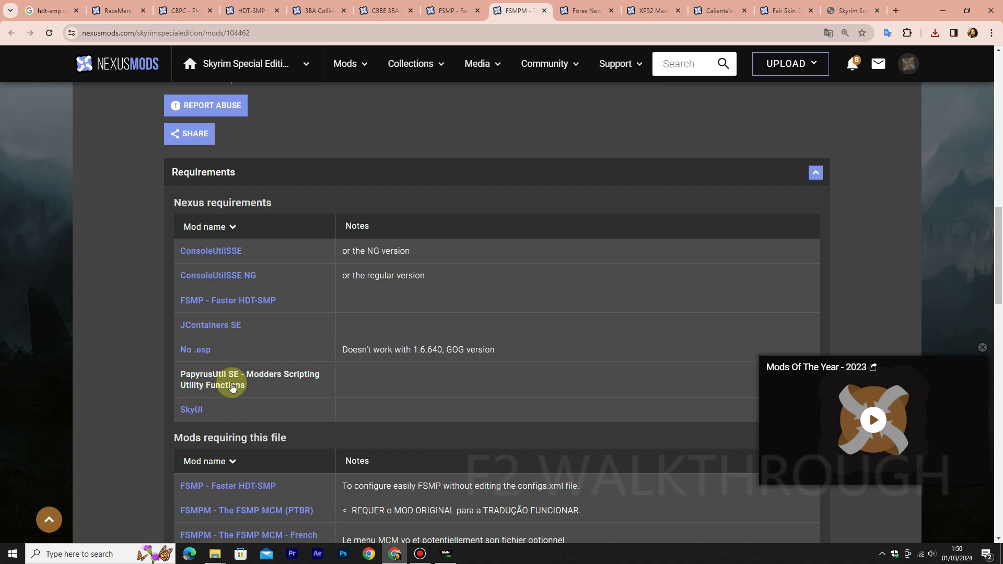
pyautogui.scroll(4, 324, 342)
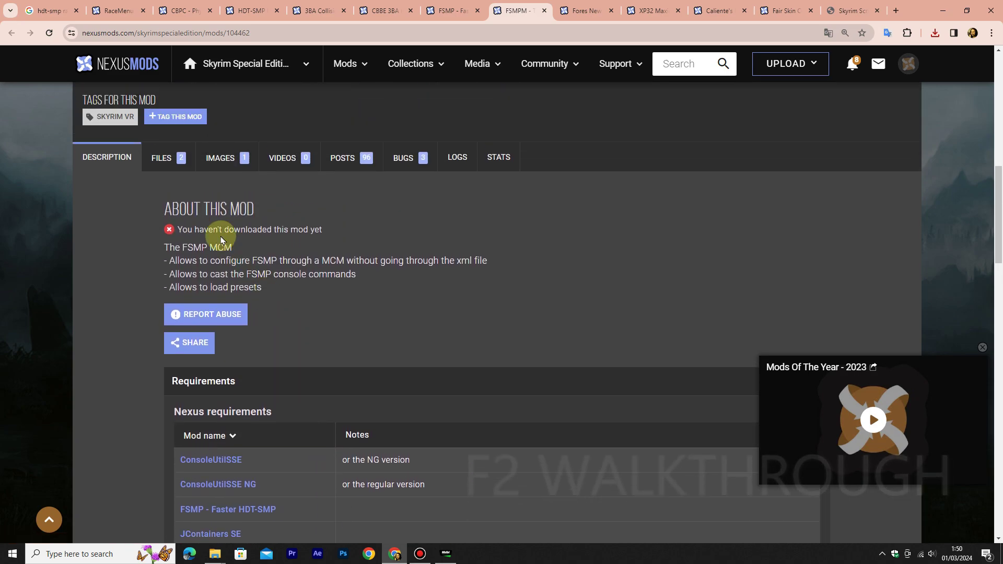
# Download the FSMPM - The FSMP MCM main file manually from the mod's files using the free slow download
pyautogui.click(170, 163)
pyautogui.scroll(-2, 374, 268)
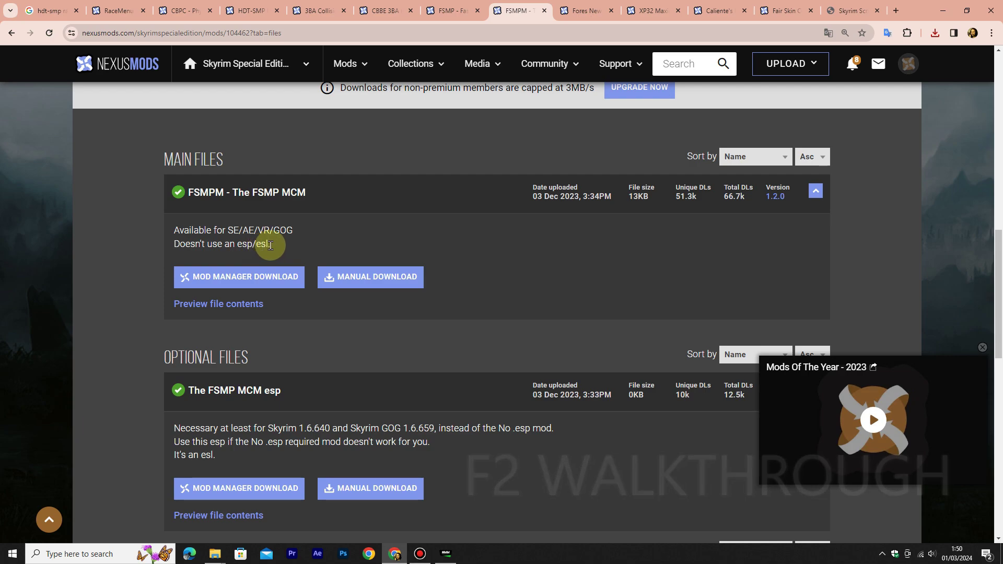
pyautogui.click(354, 275)
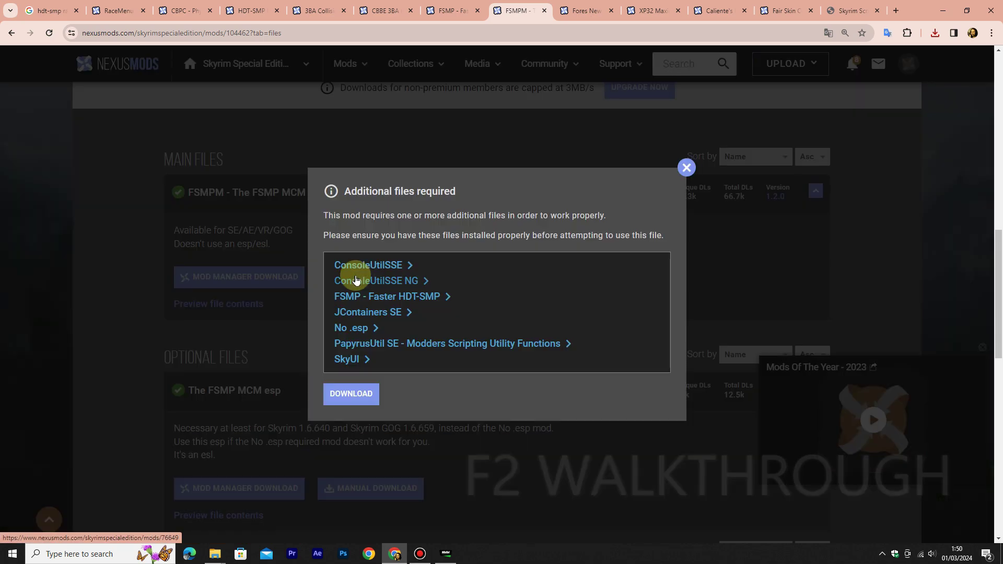
pyautogui.click(354, 392)
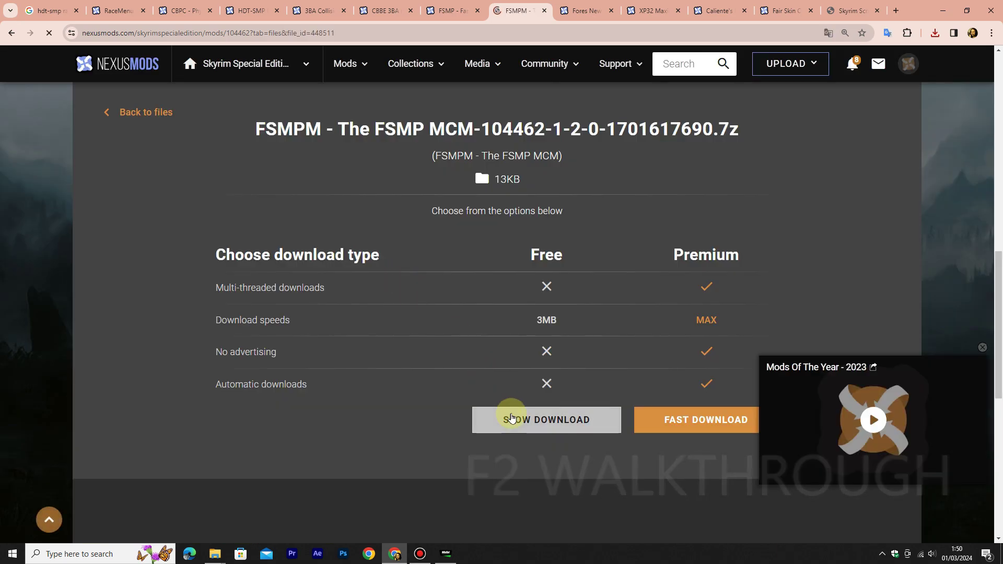
pyautogui.click(511, 417)
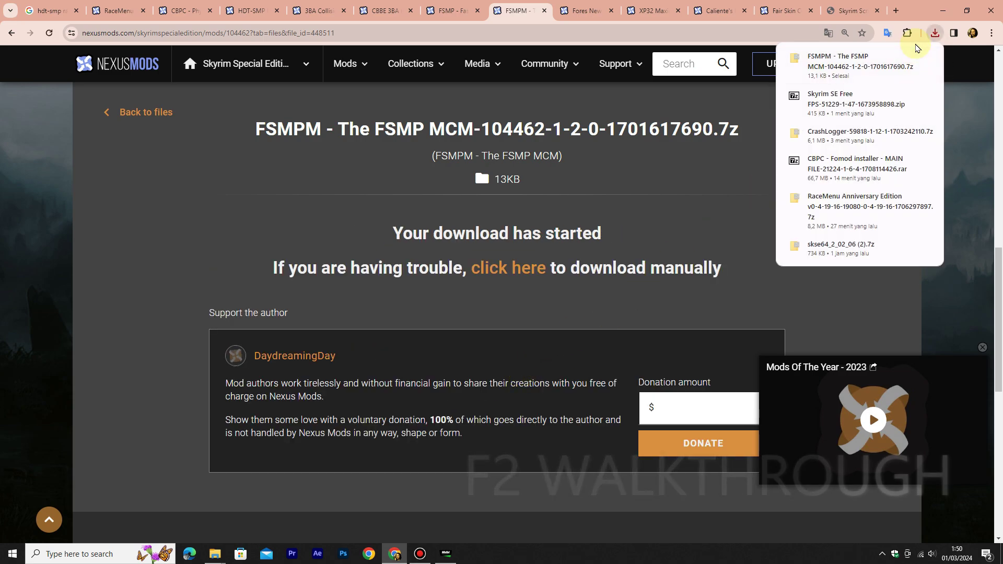
# Move the downloaded FSMPM - The FSMP MCM archive from the Downloads folder into the Mods download folder
pyautogui.click(907, 58)
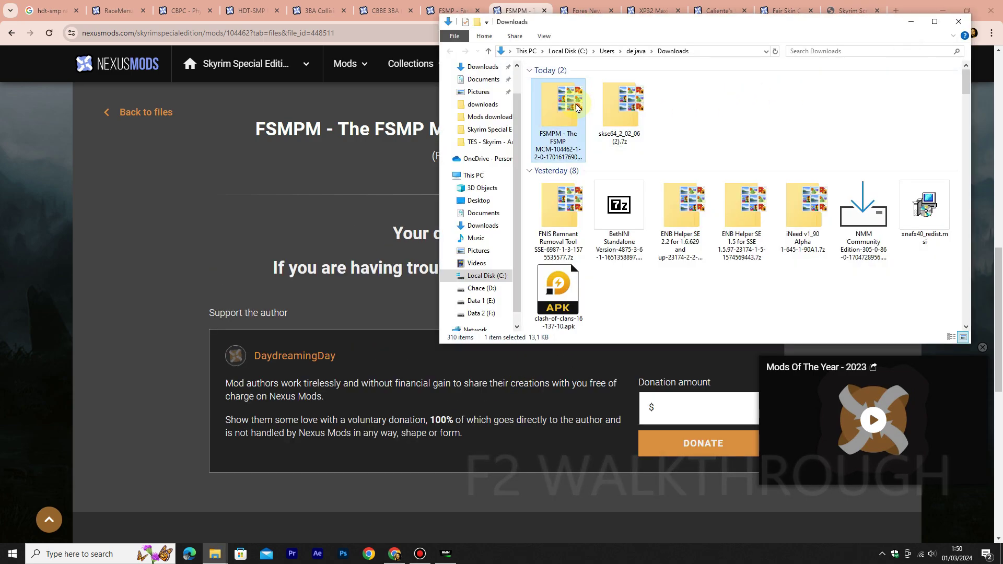
pyautogui.rightClick(576, 110)
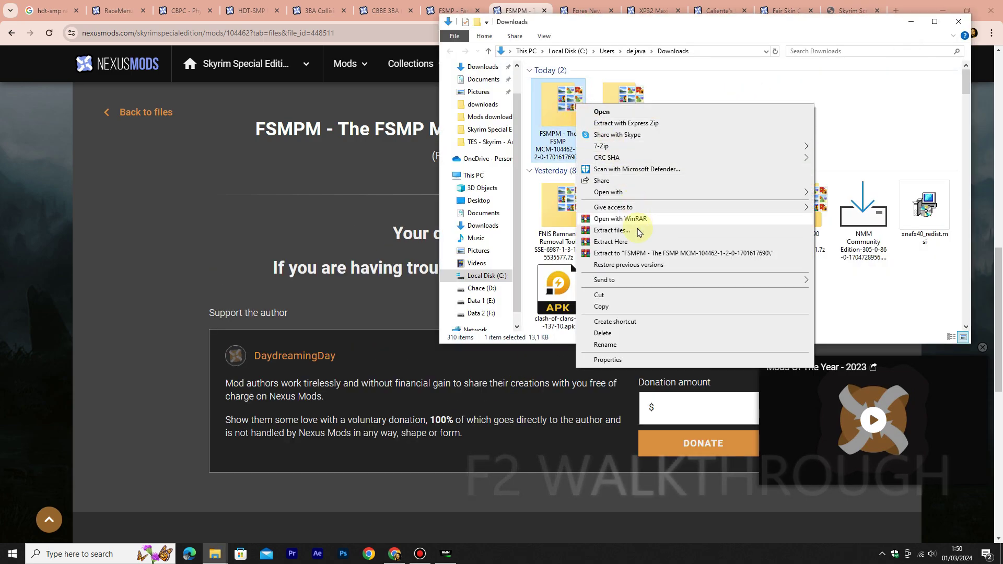
pyautogui.click(640, 296)
pyautogui.click(957, 22)
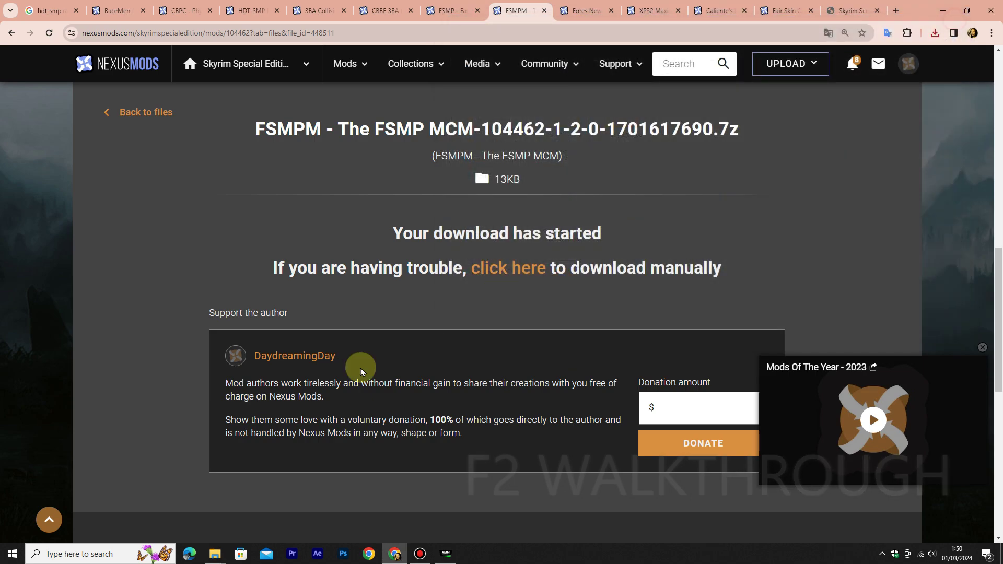
pyautogui.click(215, 554)
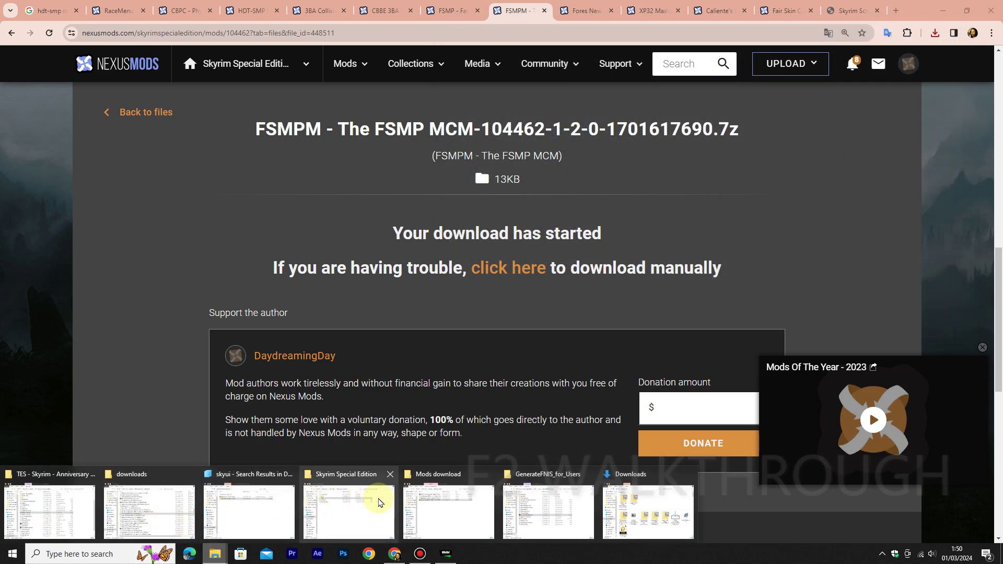
pyautogui.click(441, 497)
pyautogui.rightClick(486, 318)
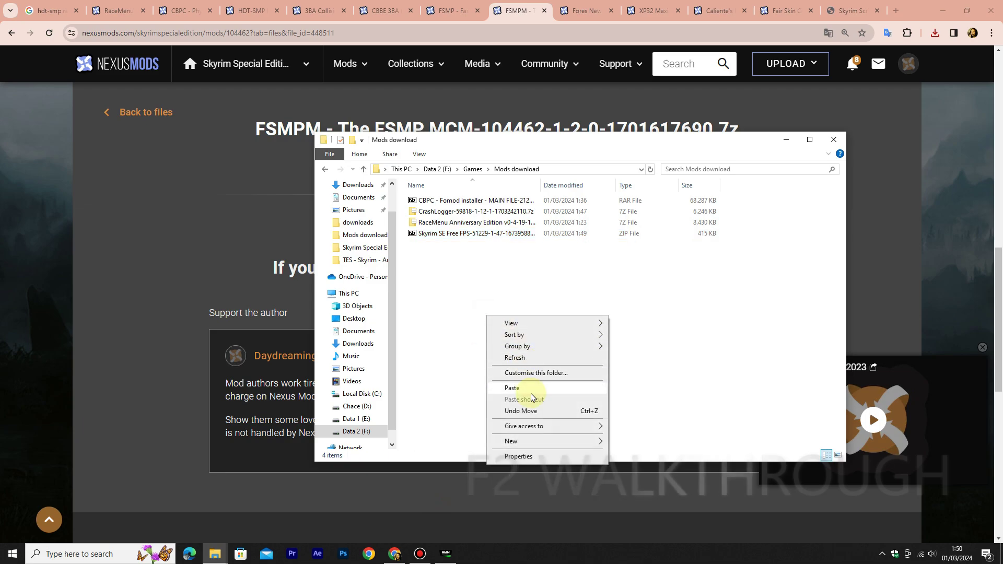
pyautogui.click(510, 384)
pyautogui.click(234, 219)
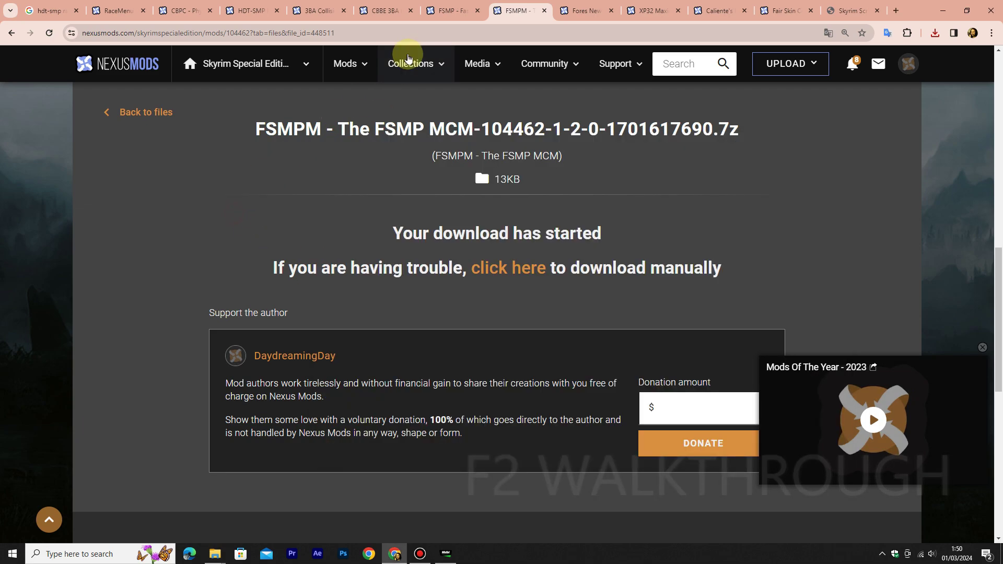
# Check the FSMPU - The FSMP User guide requirement in a new tab, closing the FSMPM download page and the FSMPU page
pyautogui.click(445, 7)
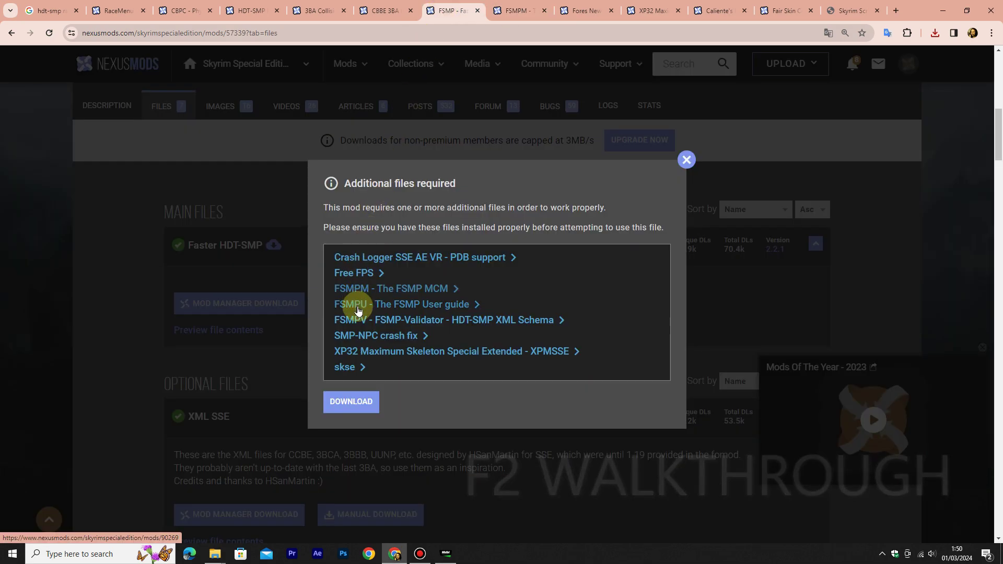
pyautogui.rightClick(439, 309)
pyautogui.click(467, 318)
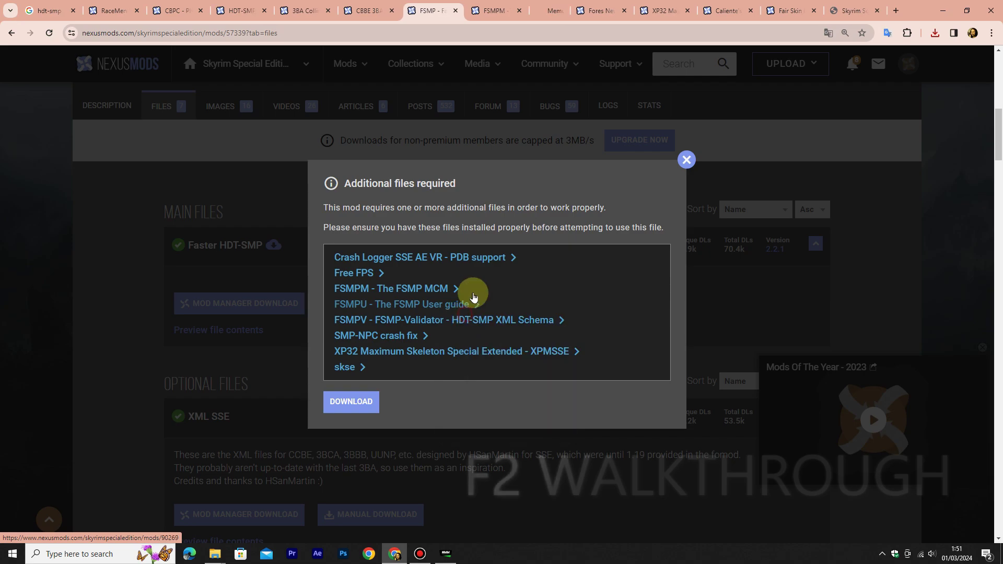
pyautogui.click(489, 14)
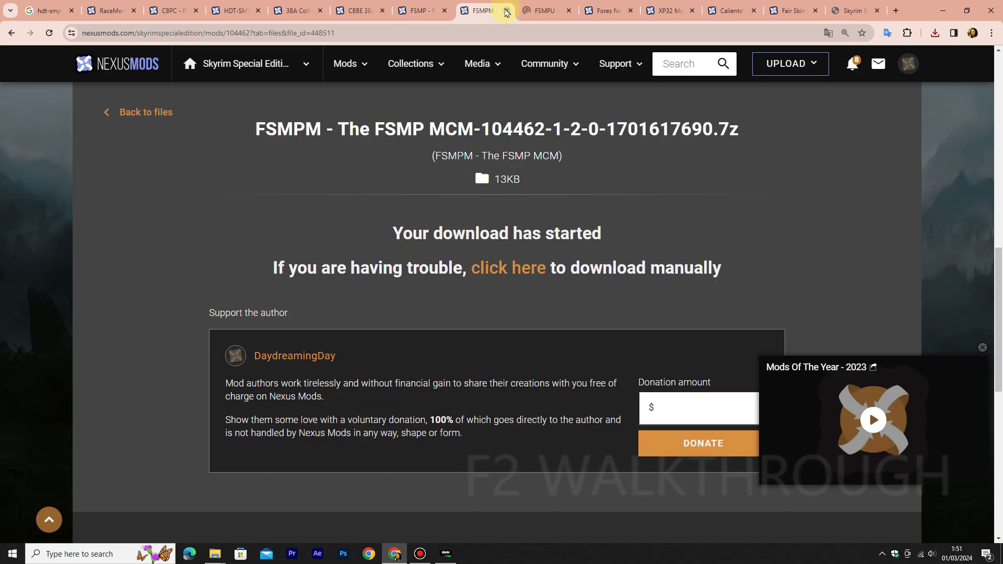
pyautogui.click(507, 10)
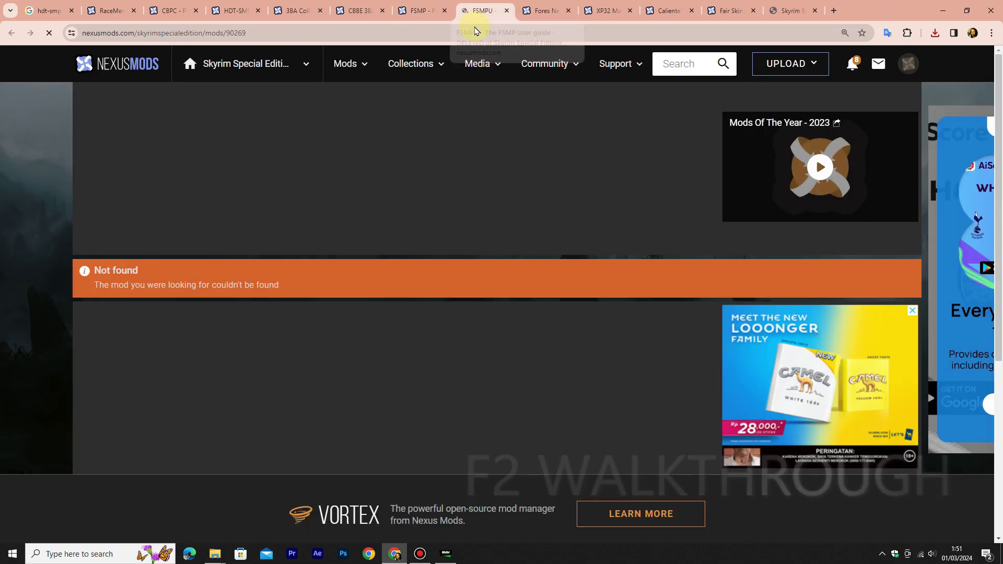
pyautogui.scroll(-1, 452, 221)
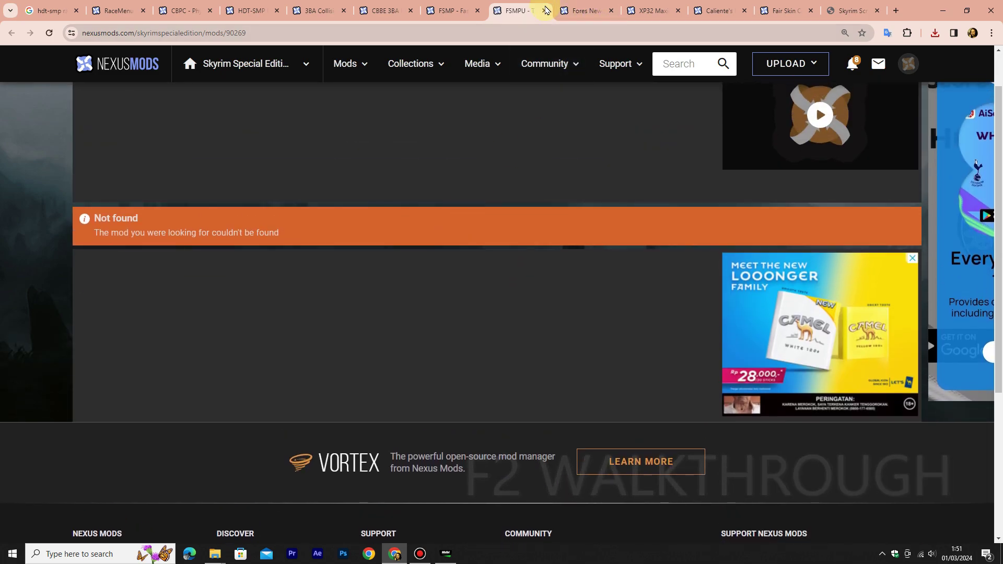
pyautogui.click(543, 12)
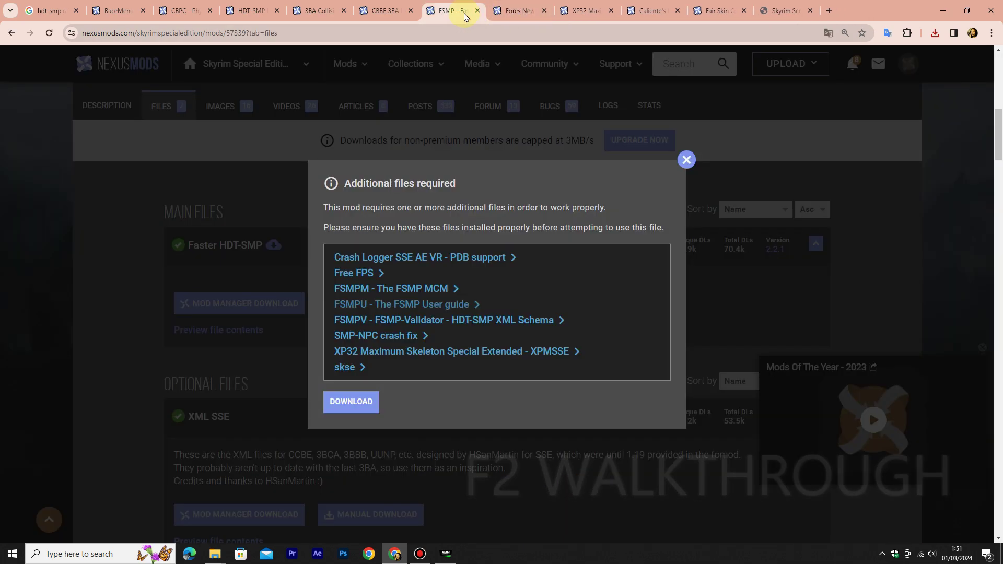
# Open the FSMPV - FSMP-Validator - HDT-SMP XML Schema requirement in a new browser tab and view its mod page
pyautogui.rightClick(406, 324)
pyautogui.click(437, 333)
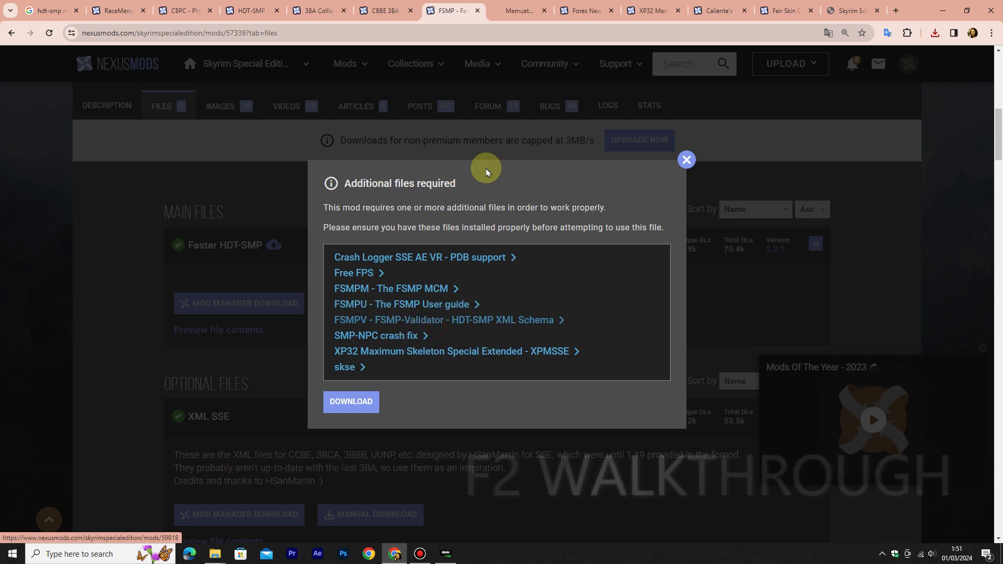
pyautogui.click(517, 6)
pyautogui.scroll(-3, 463, 198)
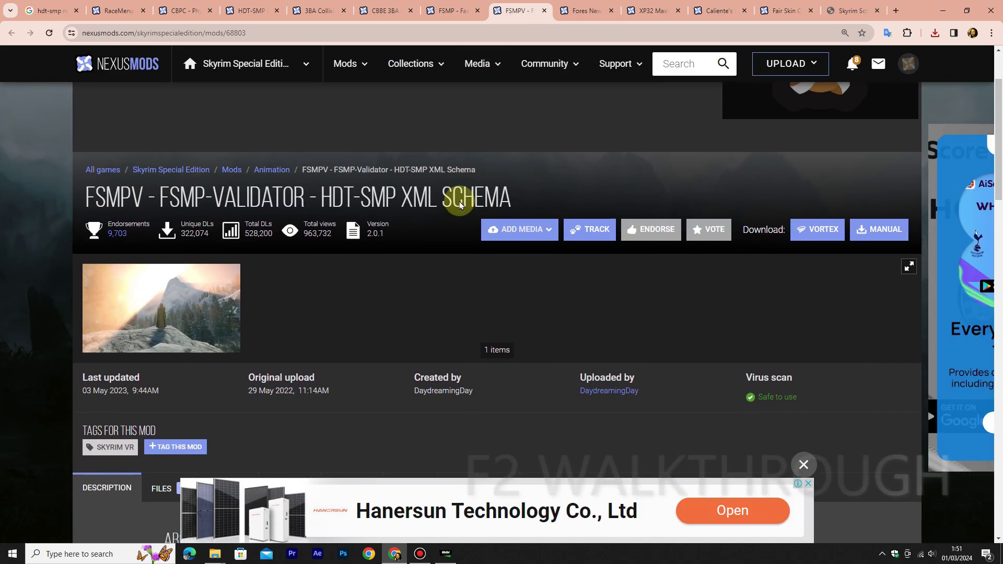
# Check the FSMPV mod's requirements and download its FSMPV 2.0.1 main file manually using the free slow download
pyautogui.scroll(-4, 333, 207)
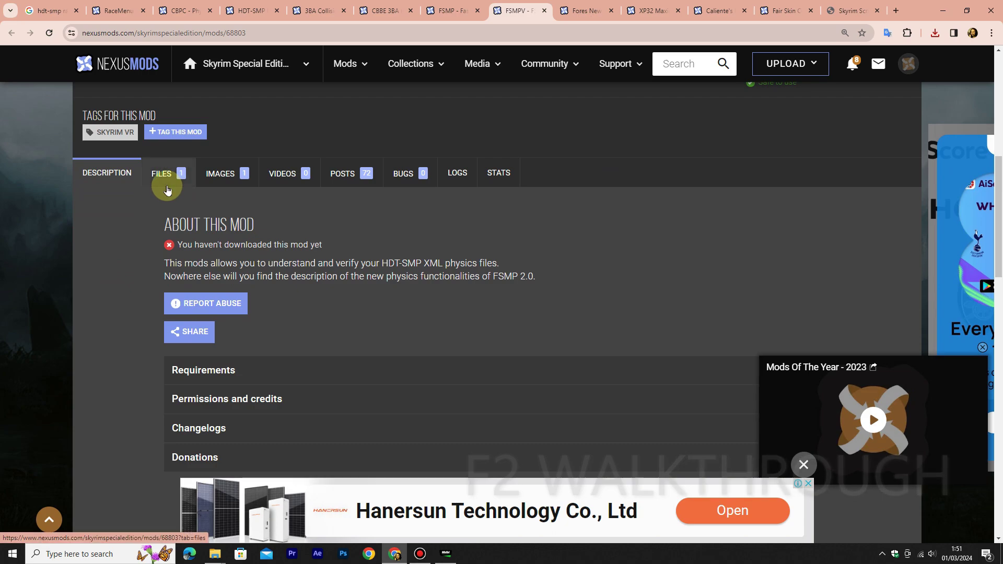
pyautogui.click(281, 372)
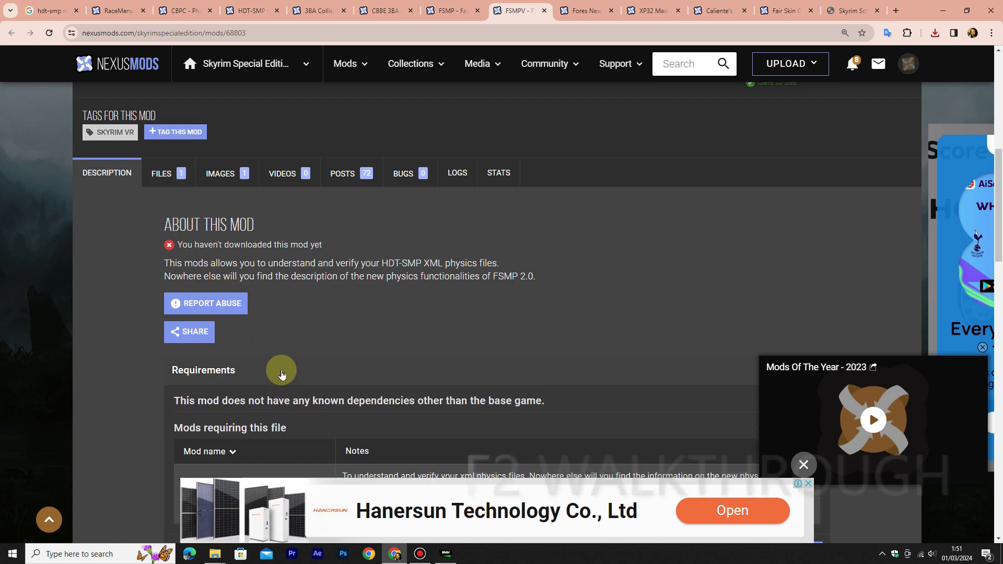
pyautogui.click(281, 372)
pyautogui.click(177, 174)
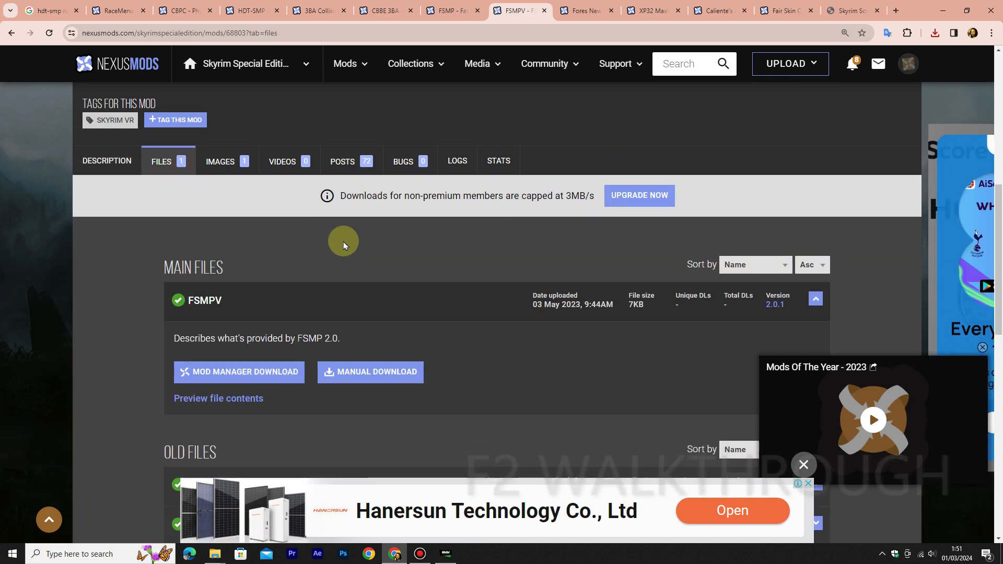
pyautogui.scroll(-2, 344, 241)
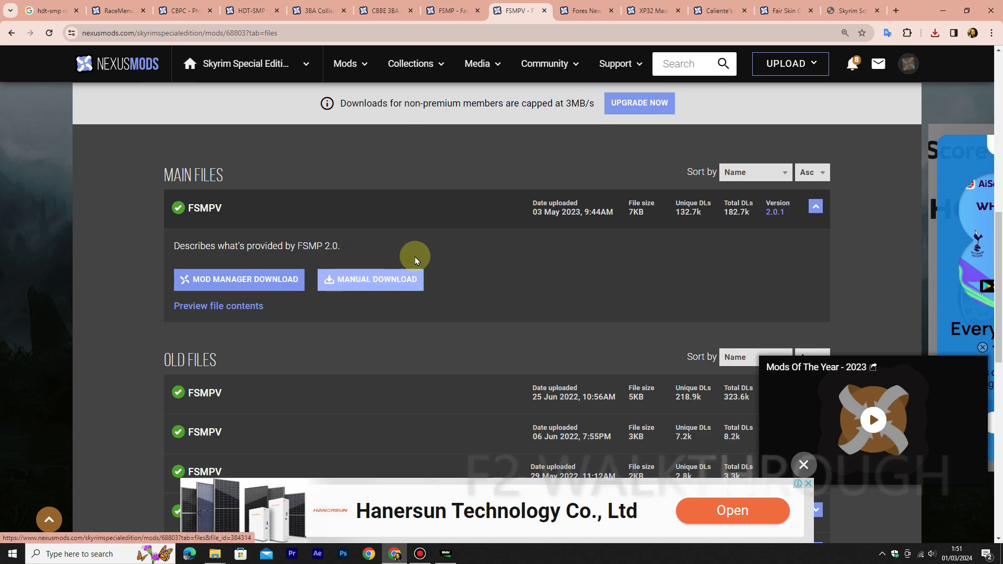
pyautogui.click(387, 286)
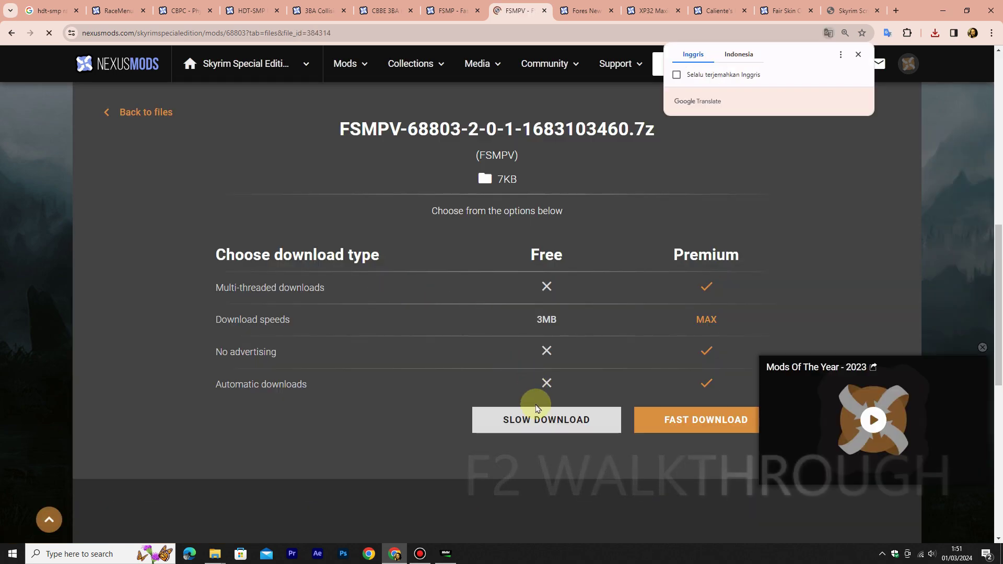
pyautogui.click(541, 418)
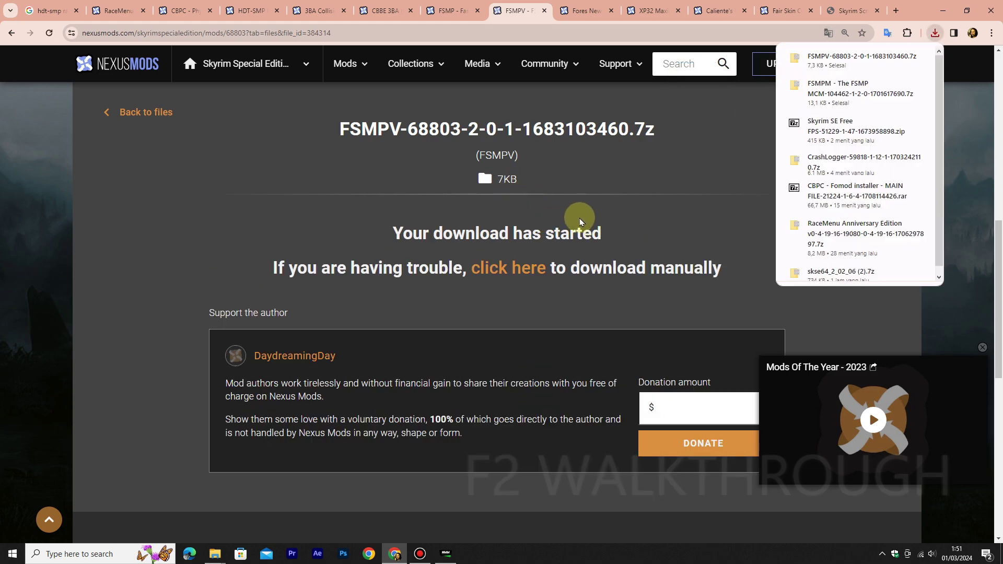
# Move the downloaded FSMPV-68803 archive from the Downloads folder into the Mods download folder and return to the browser
pyautogui.click(897, 57)
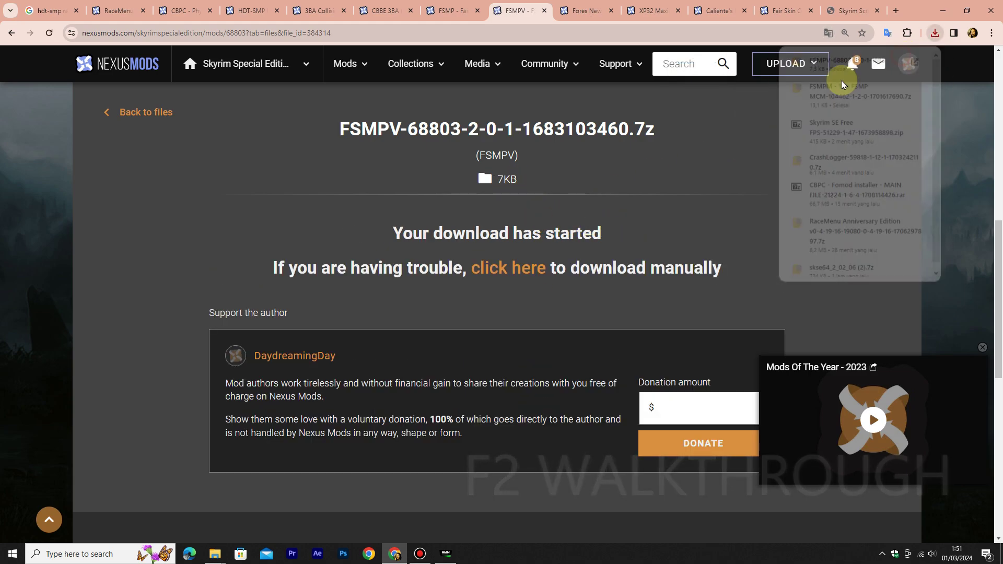
pyautogui.rightClick(563, 138)
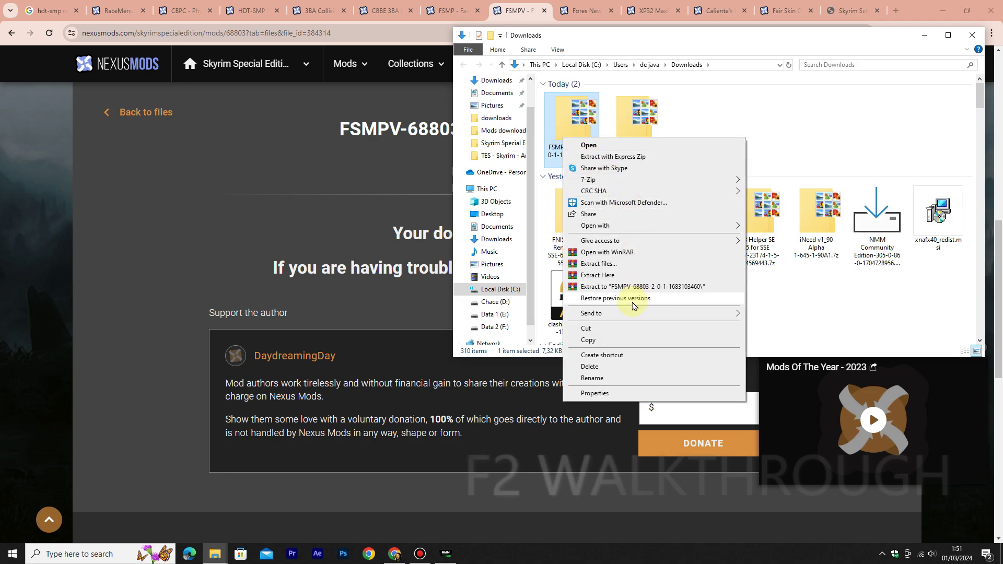
pyautogui.click(631, 331)
pyautogui.click(971, 36)
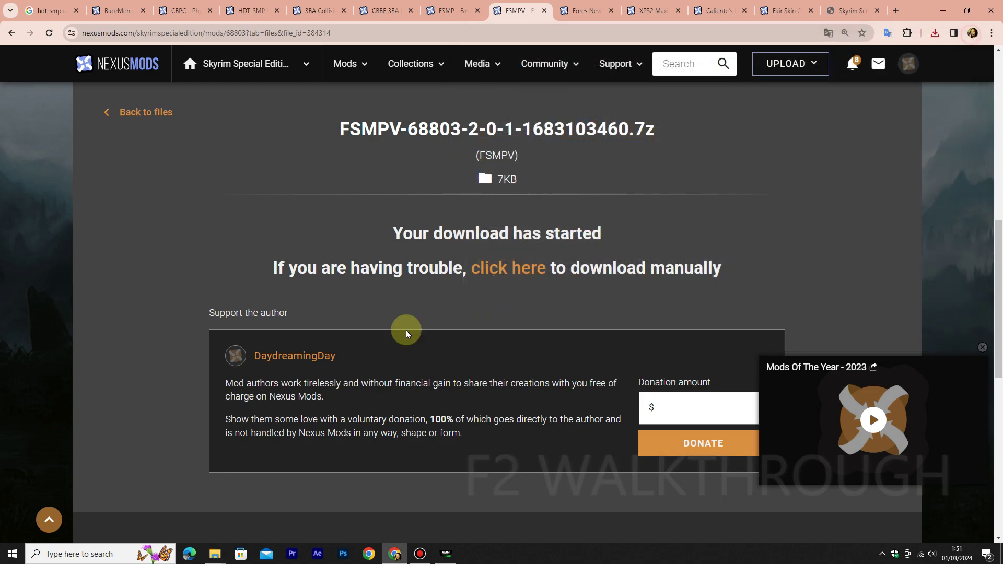
pyautogui.click(215, 554)
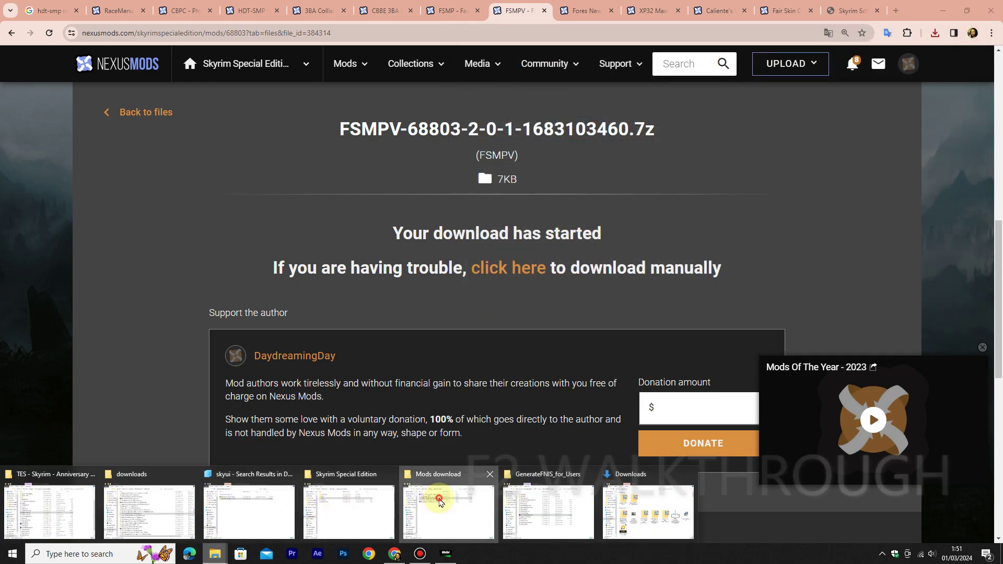
pyautogui.click(448, 504)
pyautogui.rightClick(506, 328)
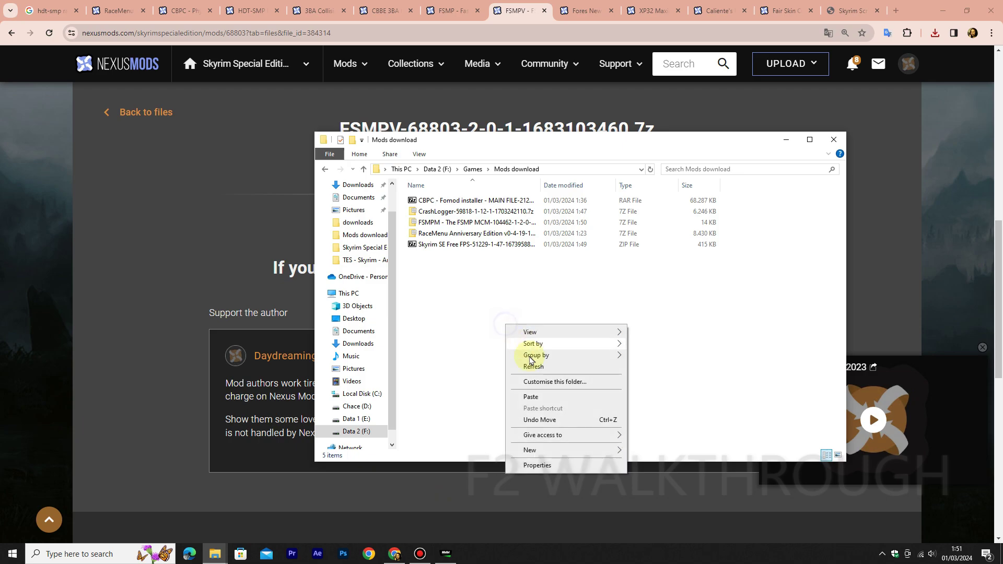
pyautogui.click(547, 400)
pyautogui.click(258, 205)
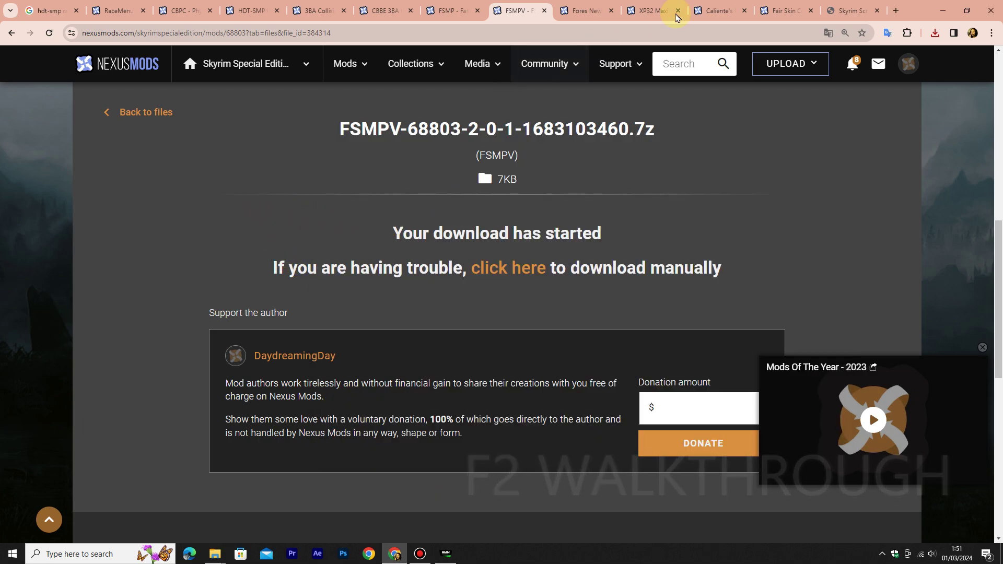
# Close the FSMPV page and open the SMP-NPC crash fix requirement in a new browser tab to view its mod page
pyautogui.click(544, 11)
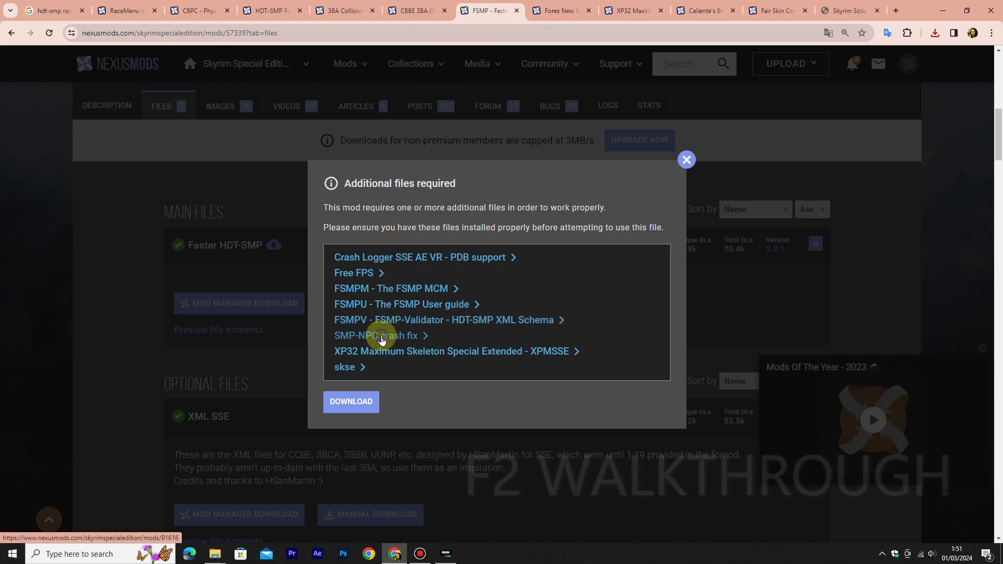
pyautogui.rightClick(382, 339)
pyautogui.click(421, 347)
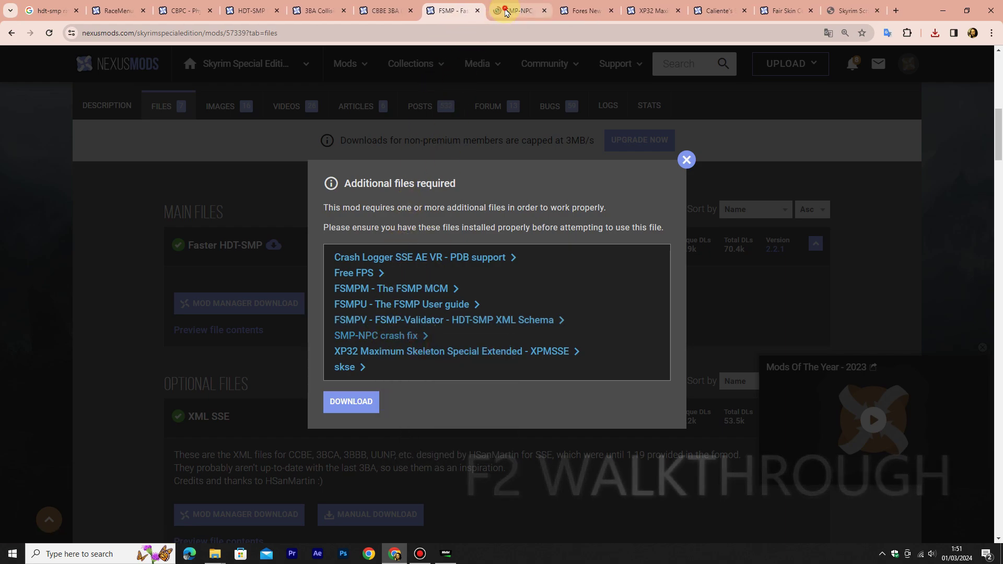
pyautogui.click(517, 11)
pyautogui.scroll(-6, 533, 202)
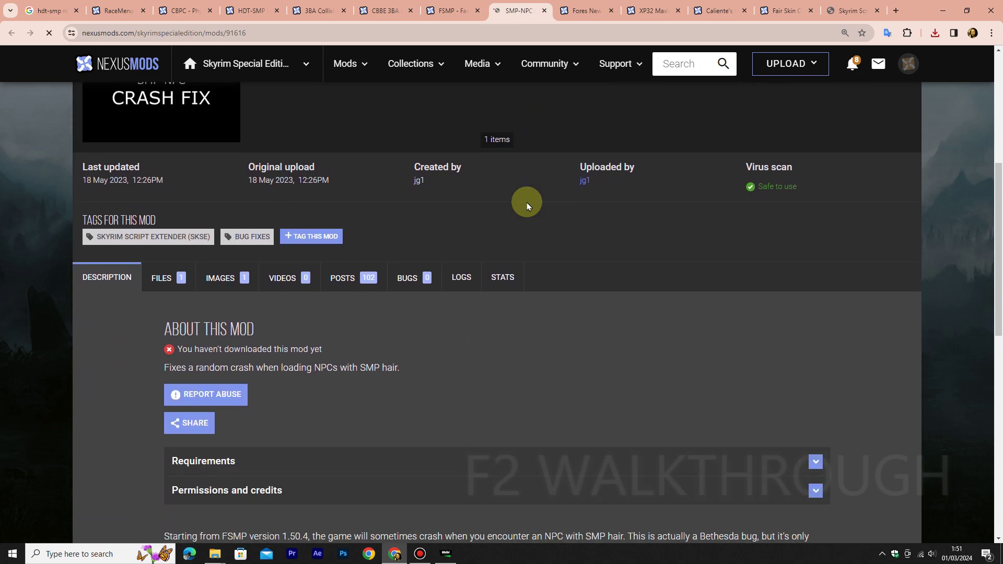
pyautogui.scroll(2, 450, 216)
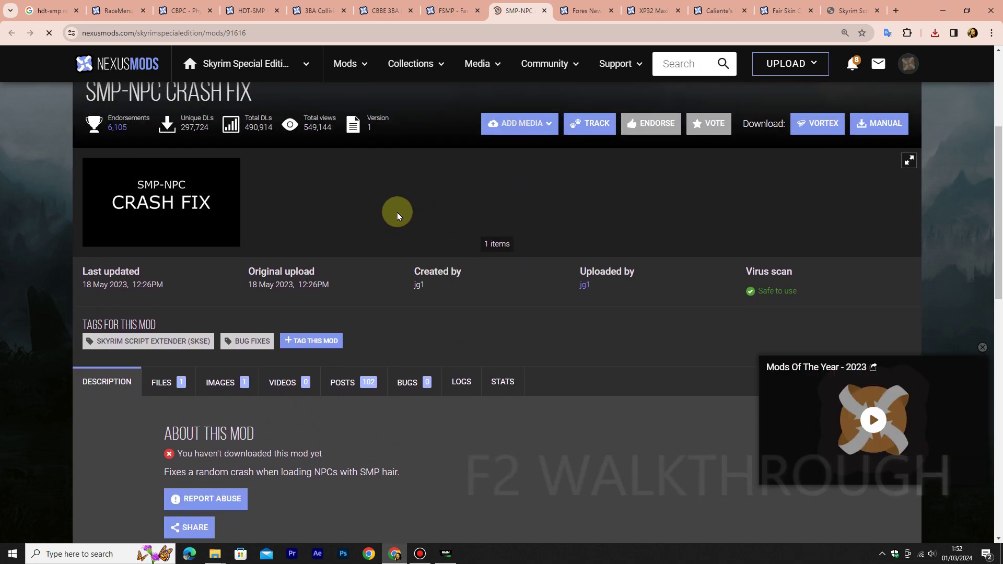
# Download the SMP-NPC crash fix main file manually from the mod's files using the free slow download
pyautogui.click(154, 398)
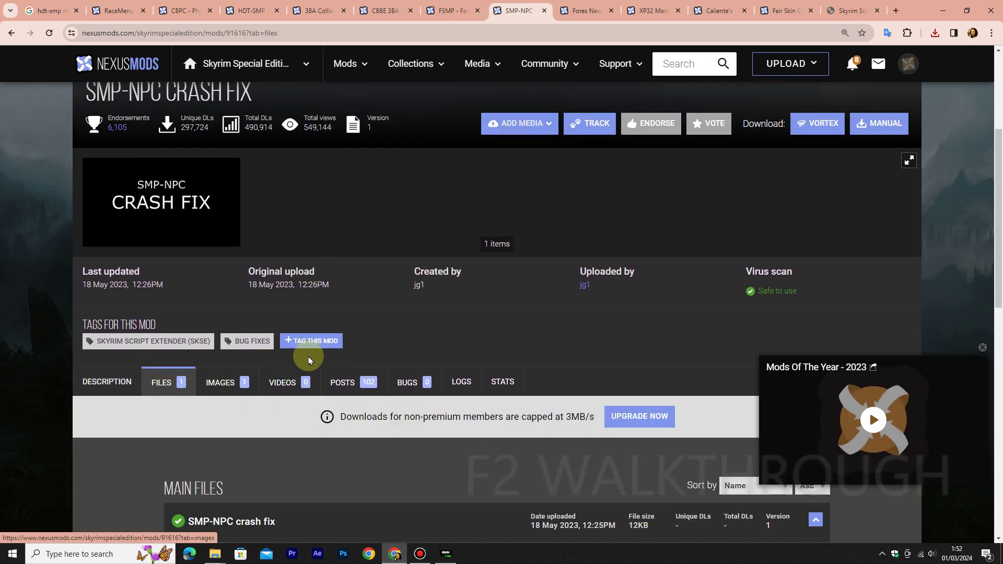
pyautogui.scroll(-4, 308, 352)
pyautogui.scroll(-1, 280, 334)
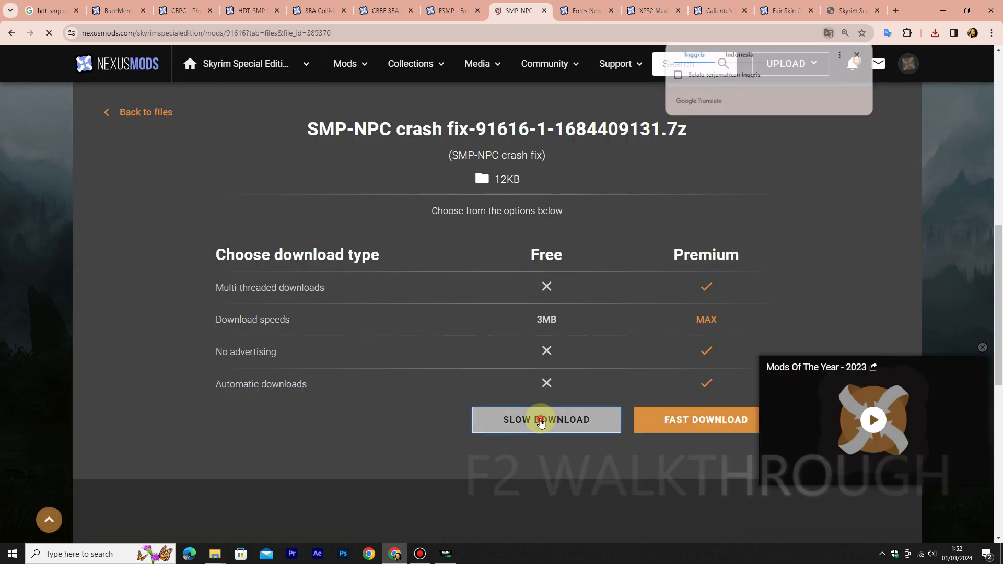
# Download the SMP-NPC crash fix archive with the free slow option and move it from Downloads into the Mods download folder
pyautogui.click(537, 418)
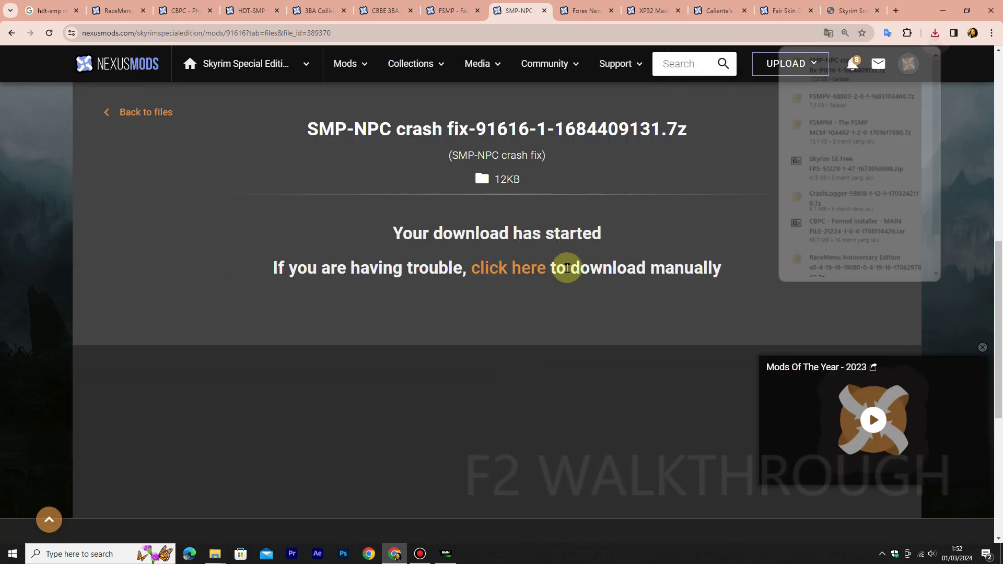
pyautogui.click(899, 58)
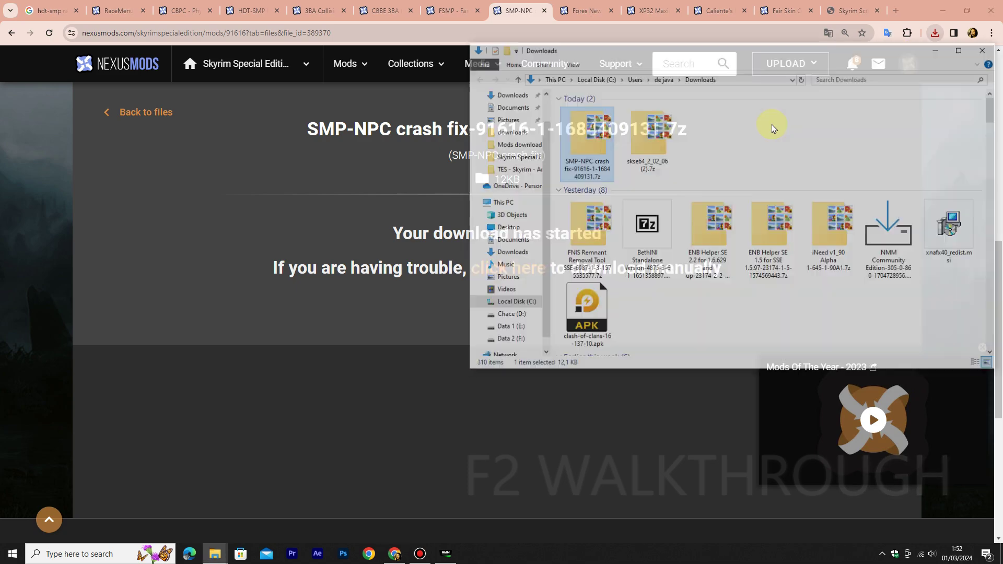
pyautogui.rightClick(583, 143)
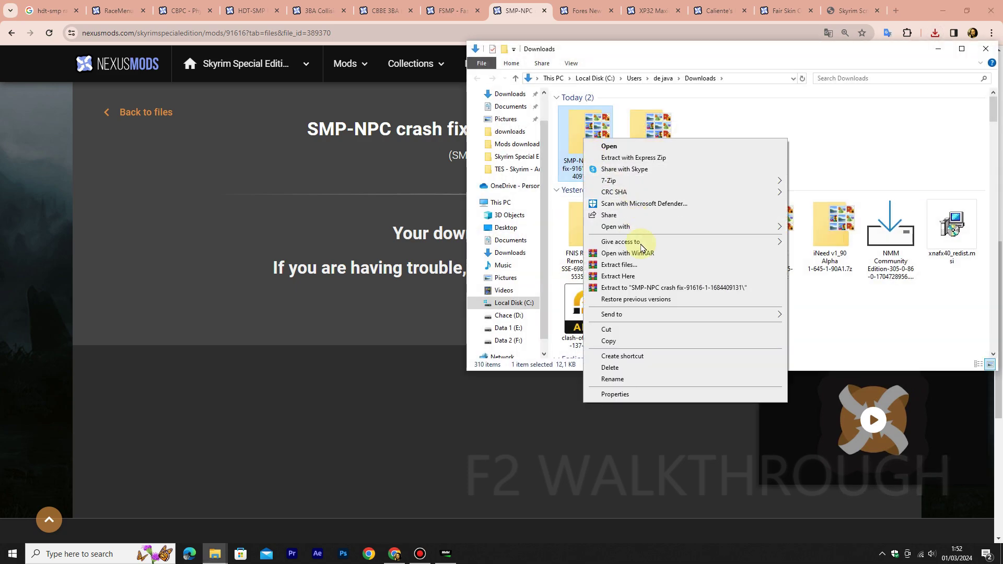
pyautogui.click(638, 330)
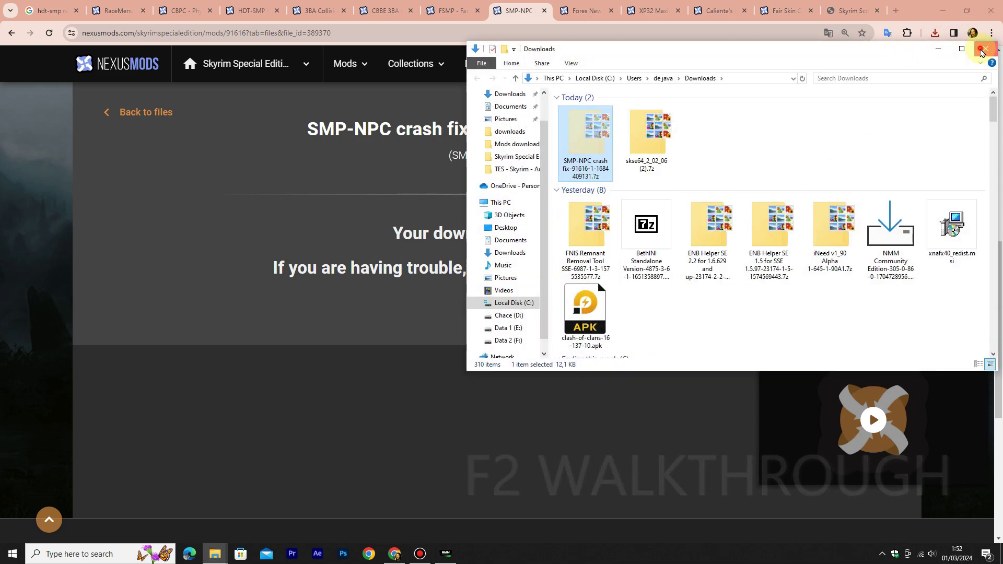
pyautogui.click(982, 50)
pyautogui.moveTo(214, 557)
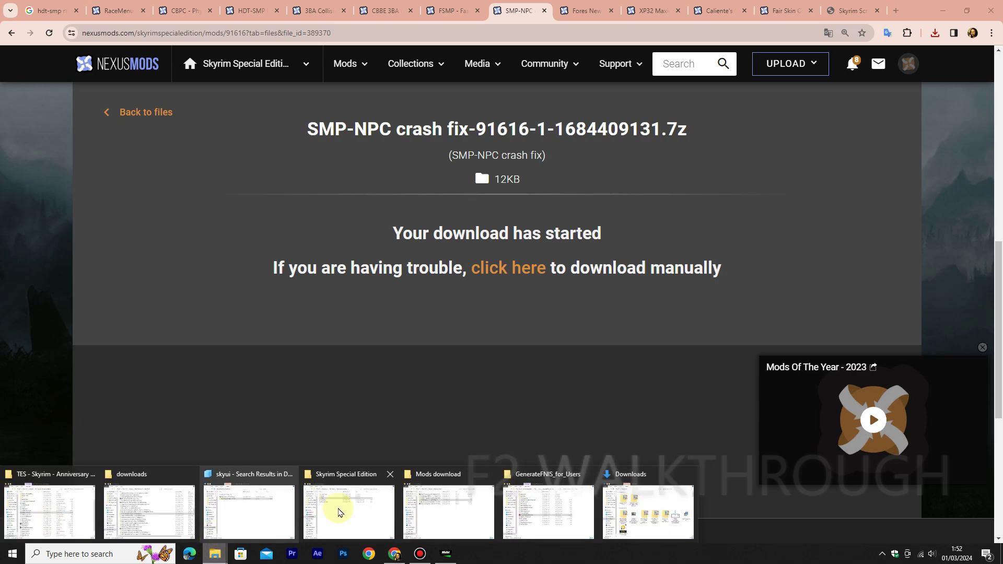
pyautogui.click(411, 493)
pyautogui.rightClick(485, 327)
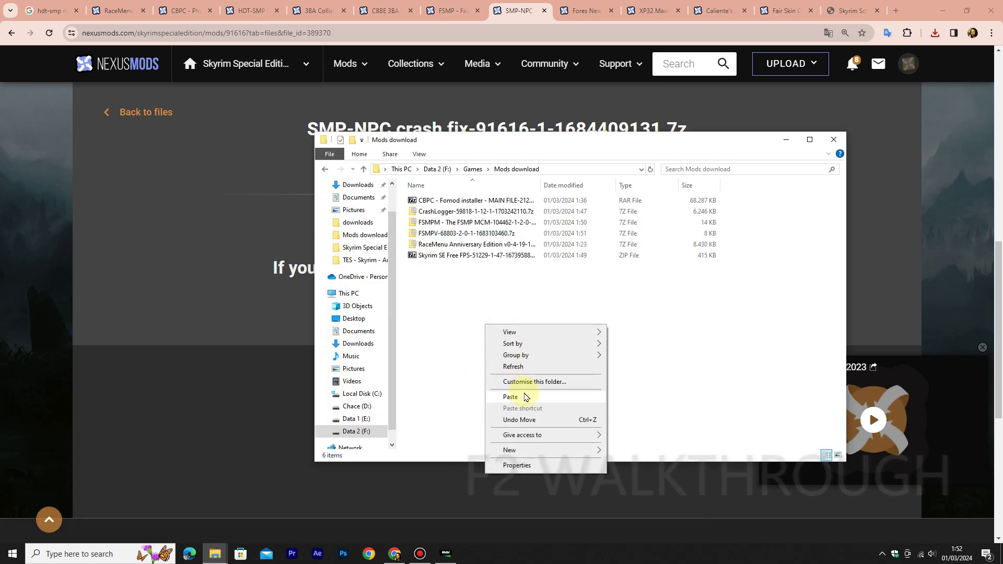
pyautogui.click(524, 397)
# Close the SMP-NPC crash fix page and start the free slow manual download of the Faster HDT-SMP main file
pyautogui.click(223, 227)
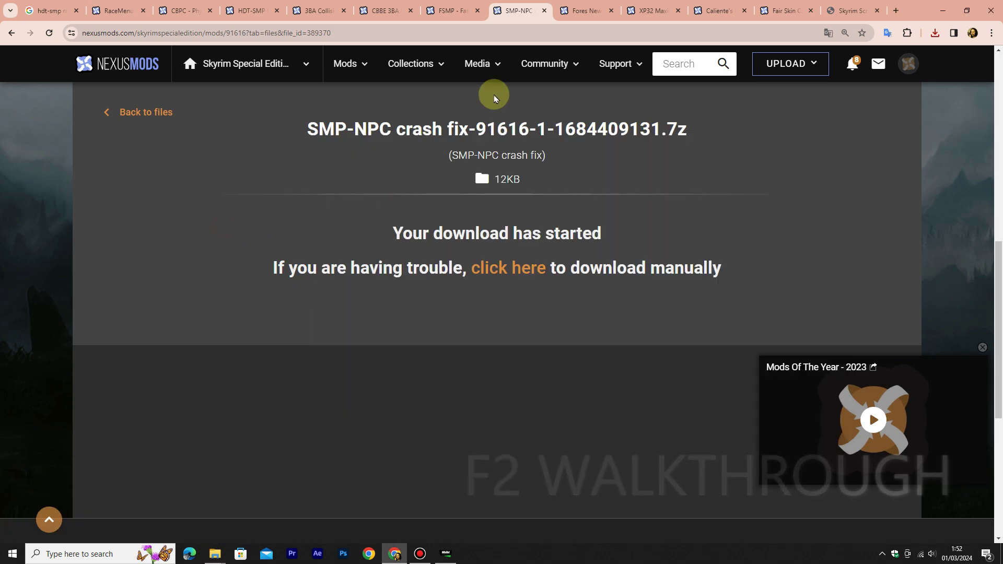
pyautogui.click(543, 10)
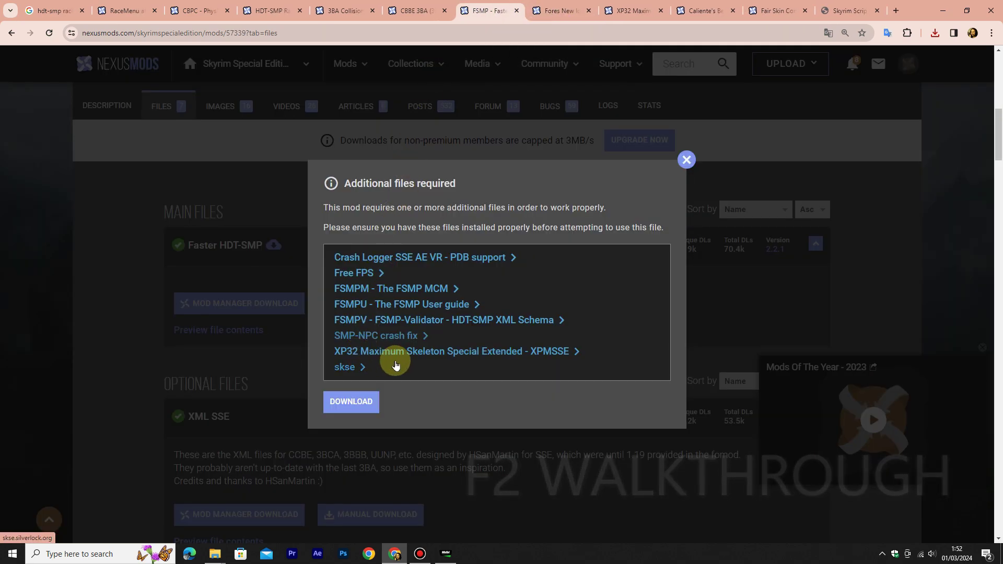
pyautogui.click(686, 160)
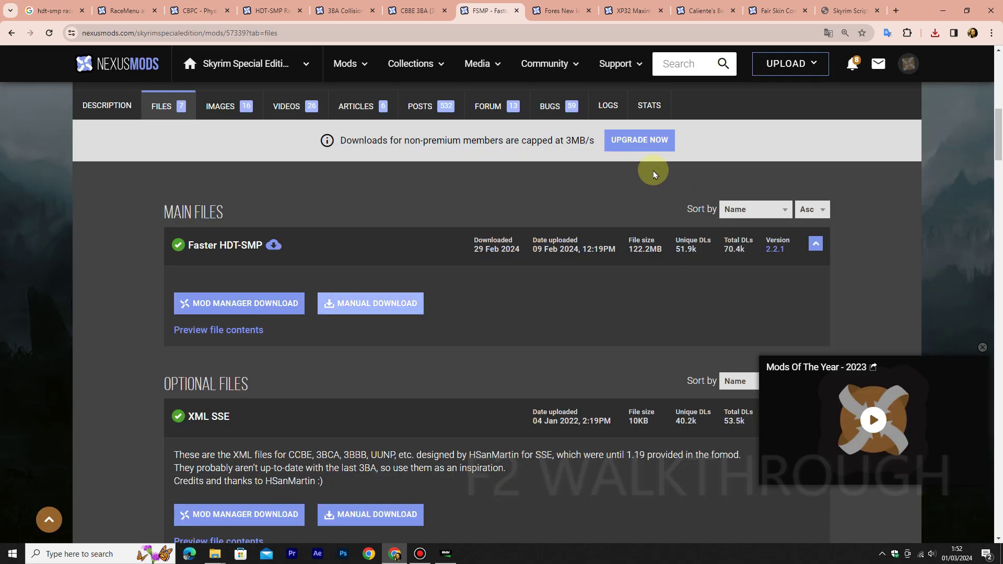
pyautogui.click(370, 298)
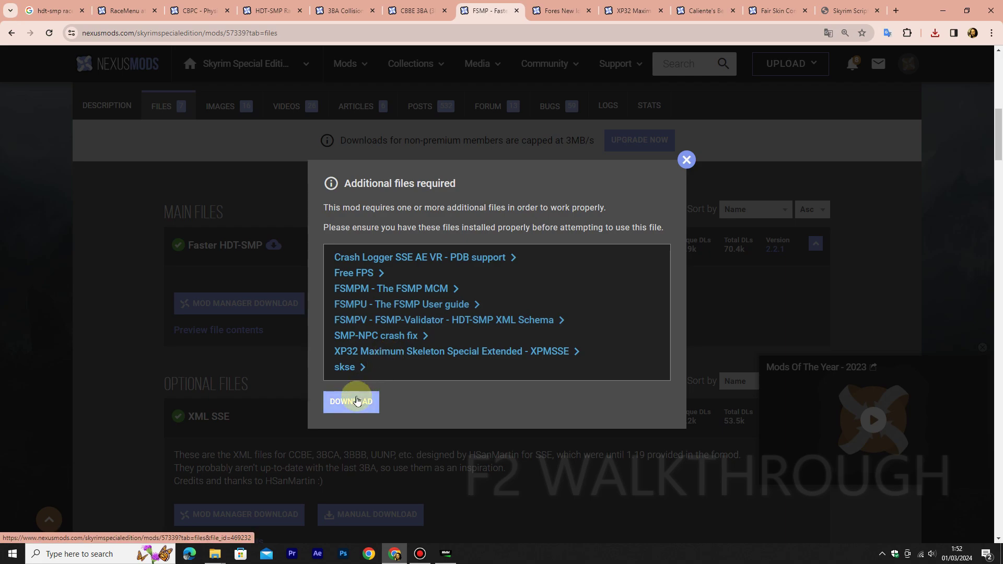
pyautogui.click(358, 401)
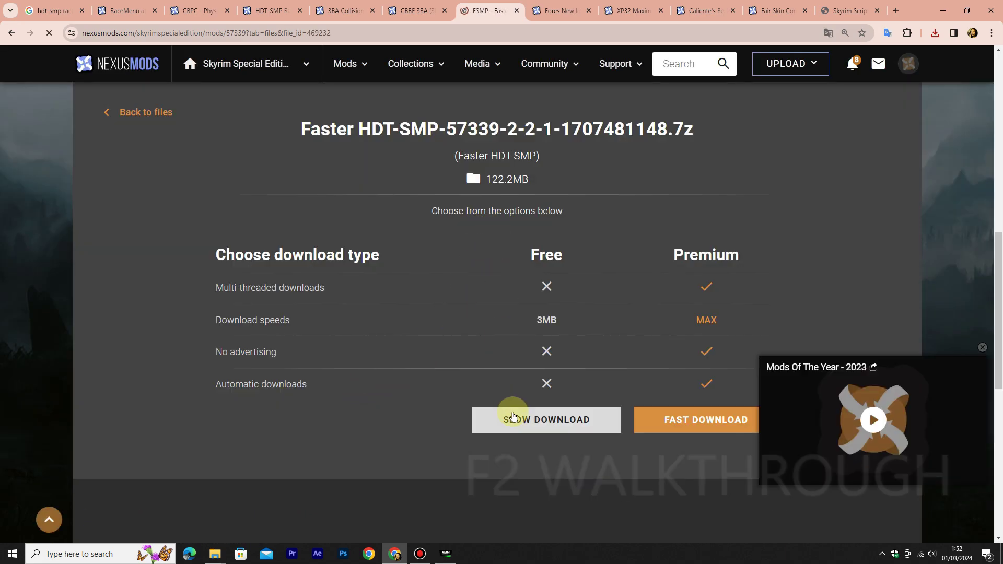
pyautogui.click(513, 415)
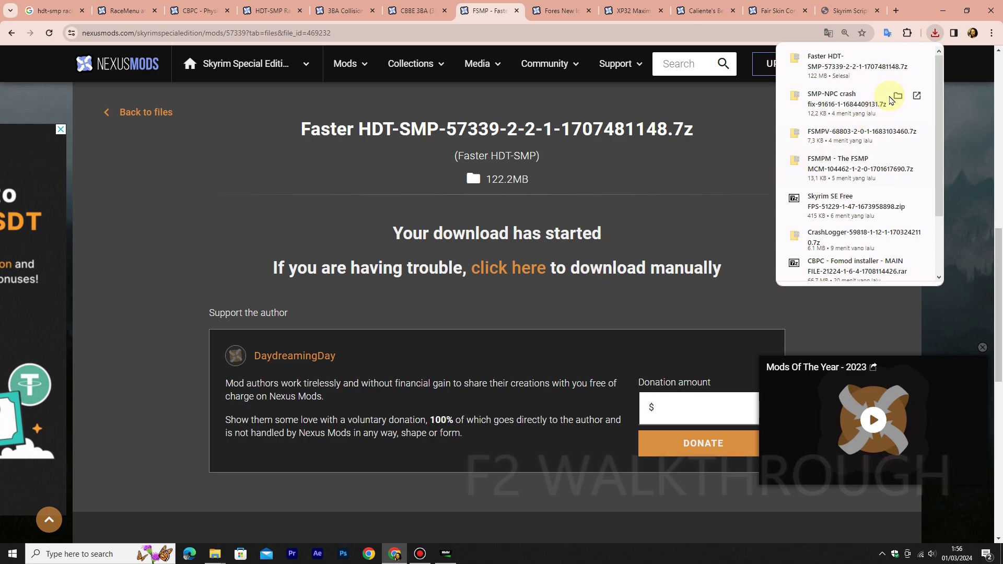
# Move the downloaded Faster HDT-SMP archive from Downloads into the Mods download folder
pyautogui.click(898, 58)
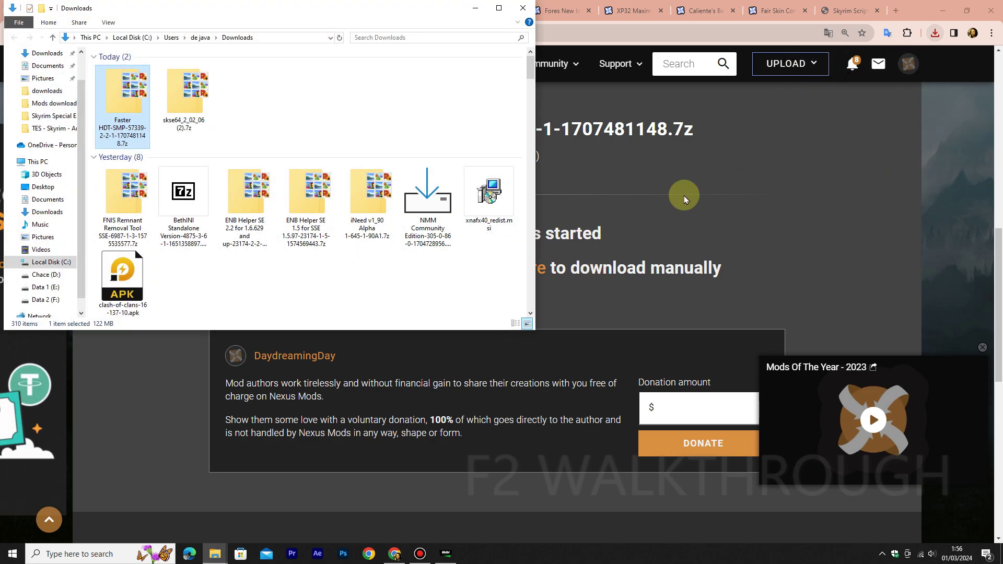
pyautogui.rightClick(124, 122)
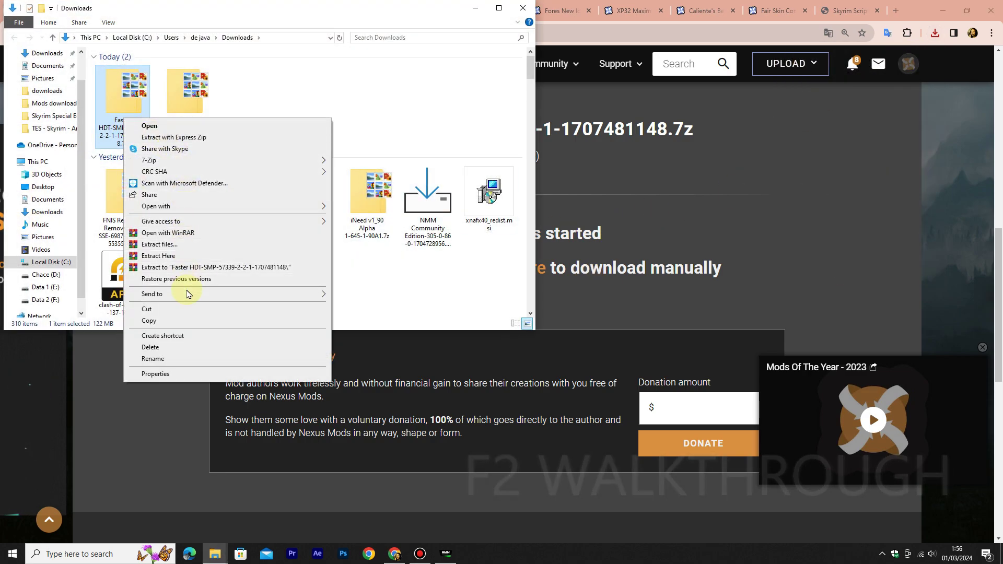
pyautogui.click(186, 310)
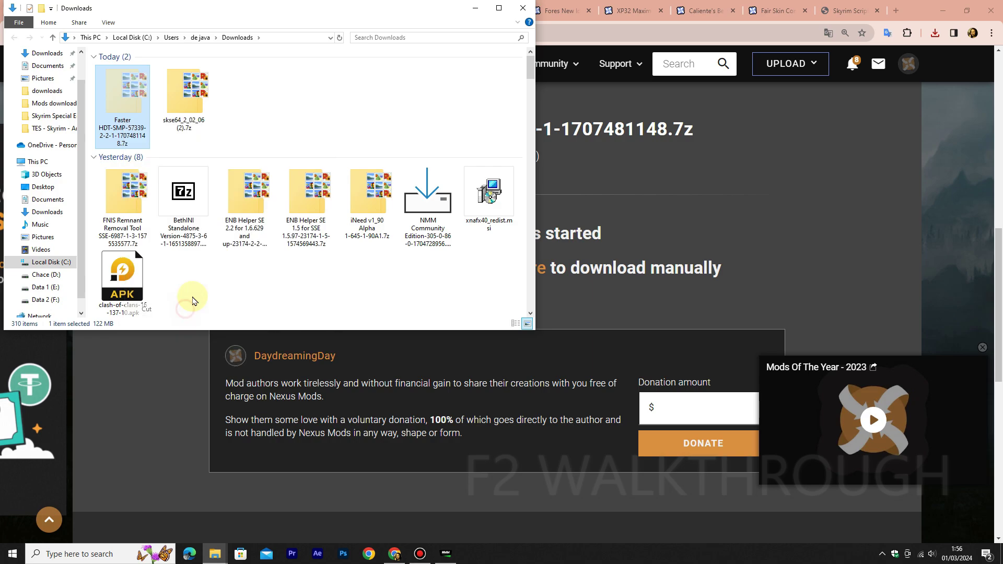
pyautogui.click(522, 8)
pyautogui.moveTo(215, 553)
pyautogui.click(448, 501)
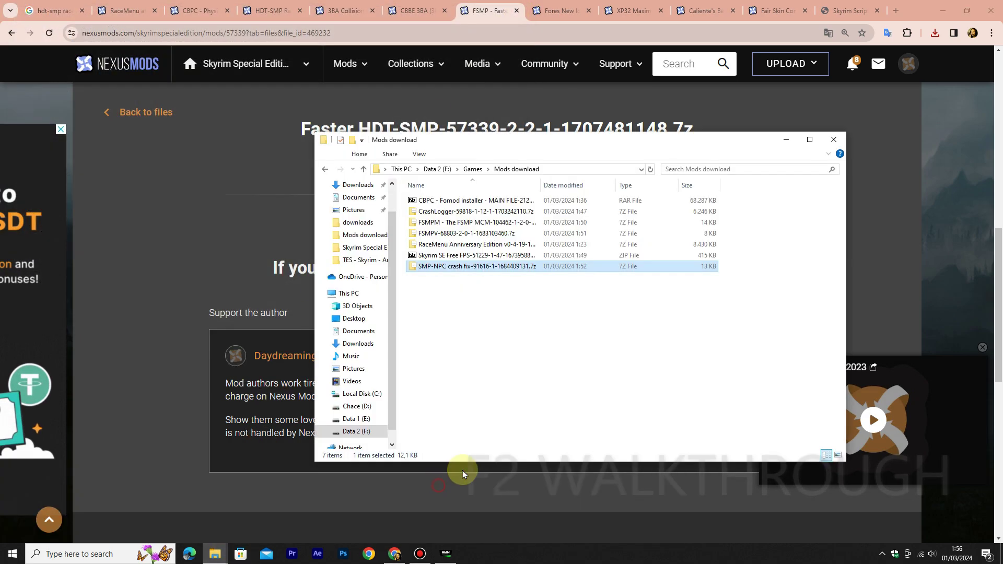
pyautogui.rightClick(610, 342)
pyautogui.click(636, 414)
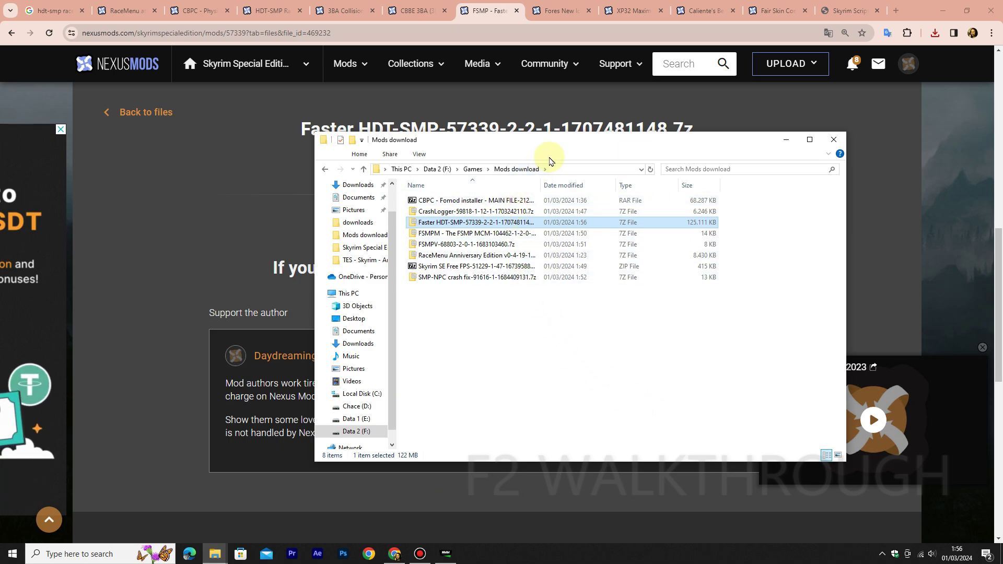
pyautogui.moveTo(570, 147); pyautogui.dragTo(633, 146)
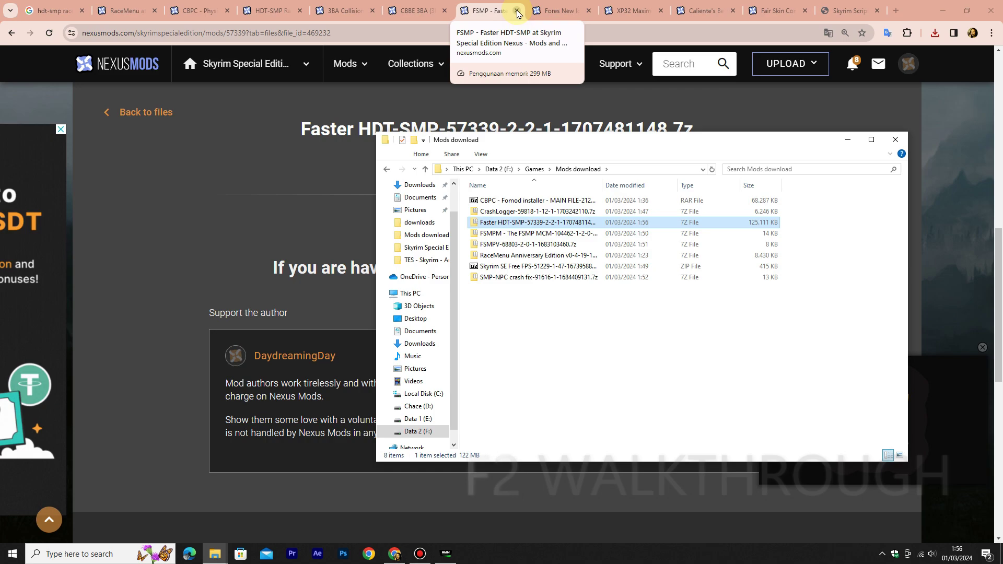
# Close the FSMP page and search Google for "address library for skse plugins"
pyautogui.click(518, 12)
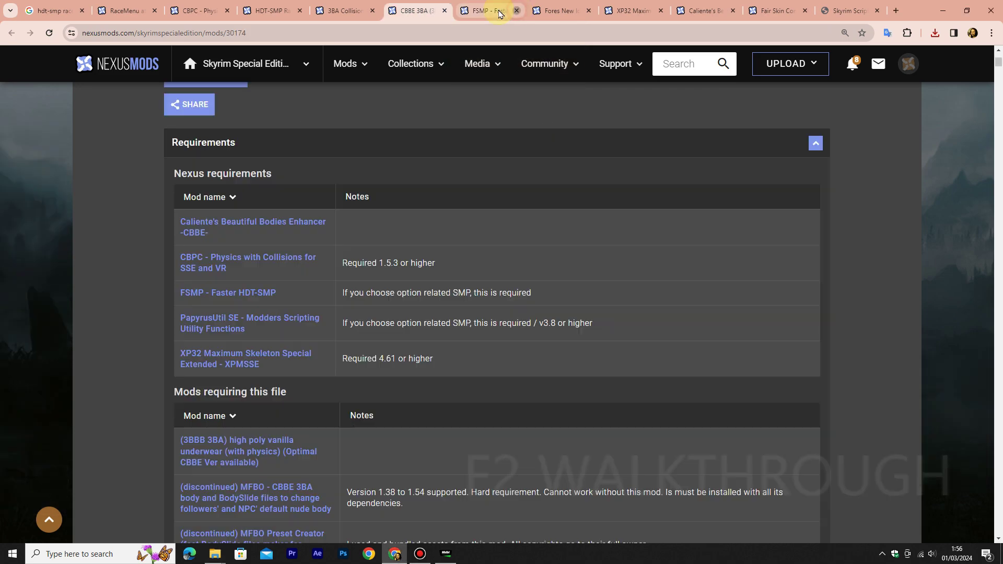
pyautogui.click(62, 13)
pyautogui.moveTo(275, 74); pyautogui.dragTo(130, 73)
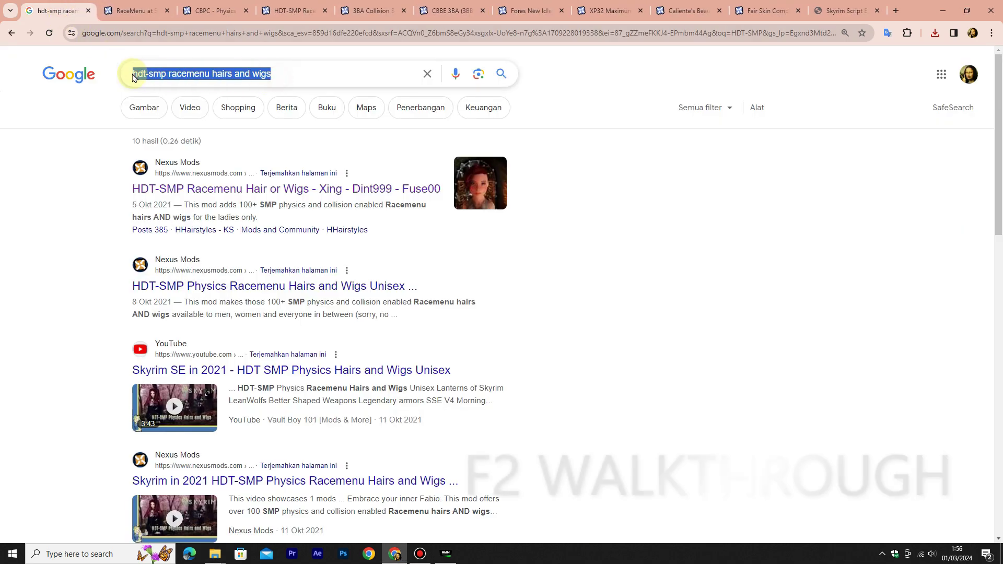
pyautogui.write('ad')
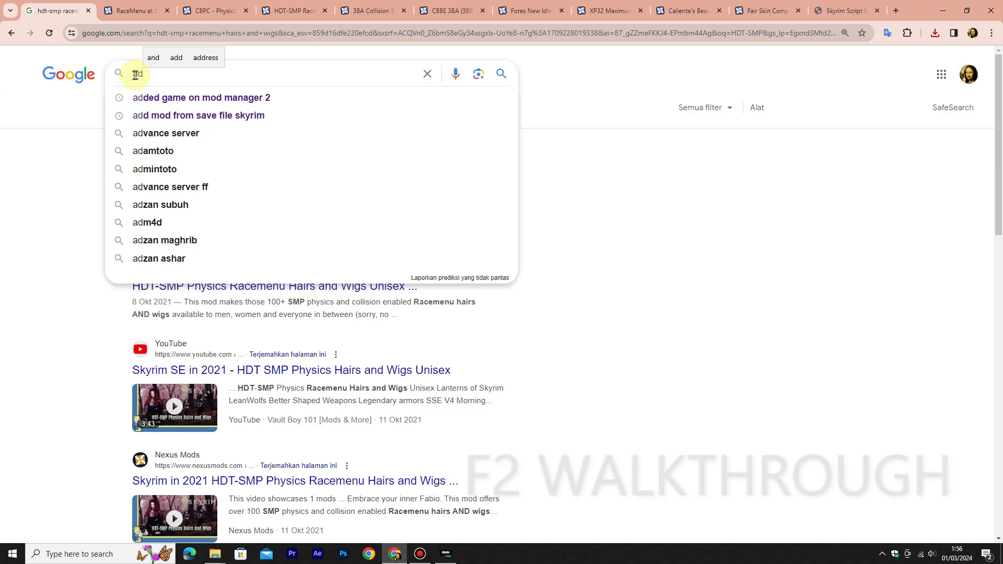
pyautogui.write('dres')
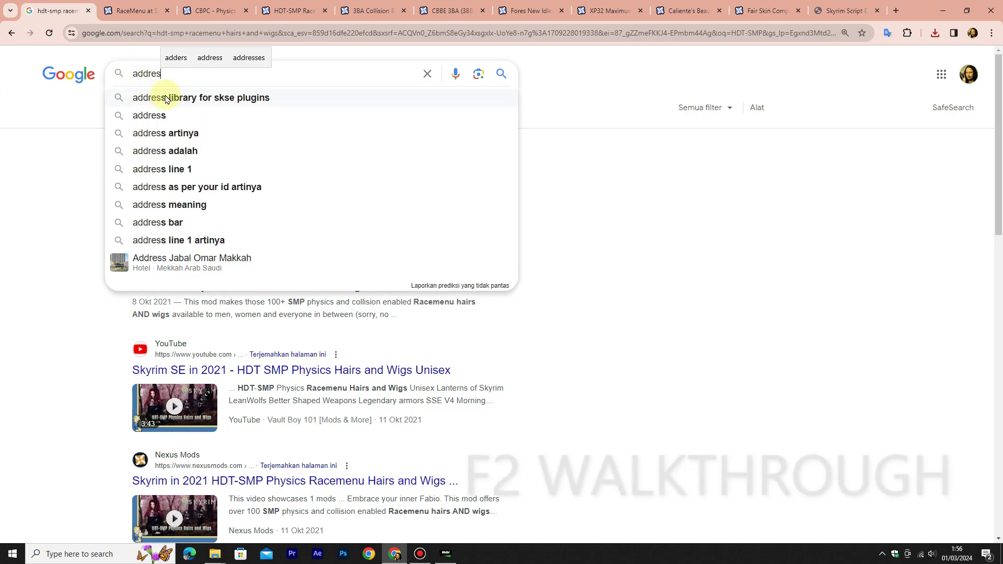
pyautogui.click(166, 98)
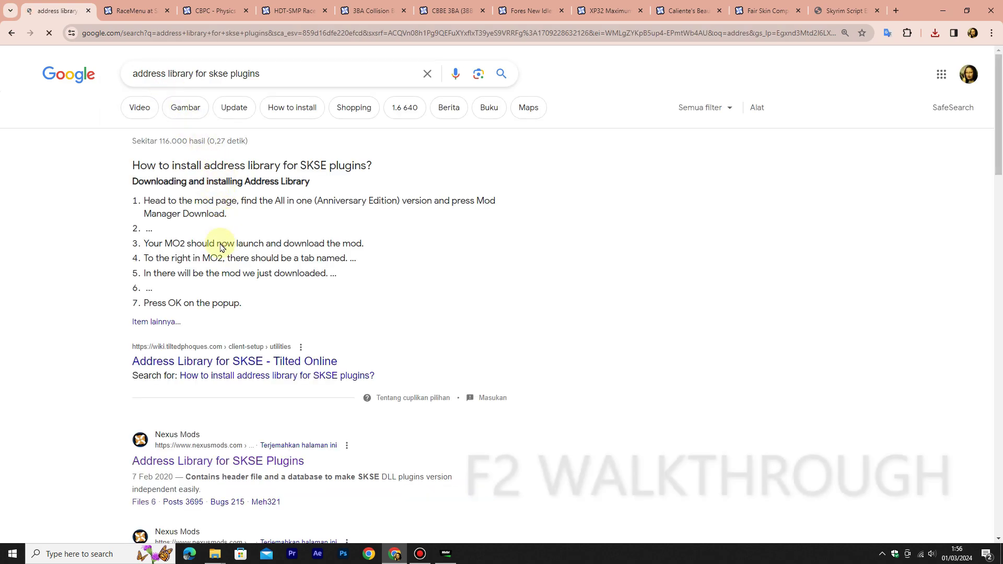
# Open the Nexus Mods result Address Library for SKSE Plugins in a new tab and show the mod's files
pyautogui.scroll(-1, 237, 407)
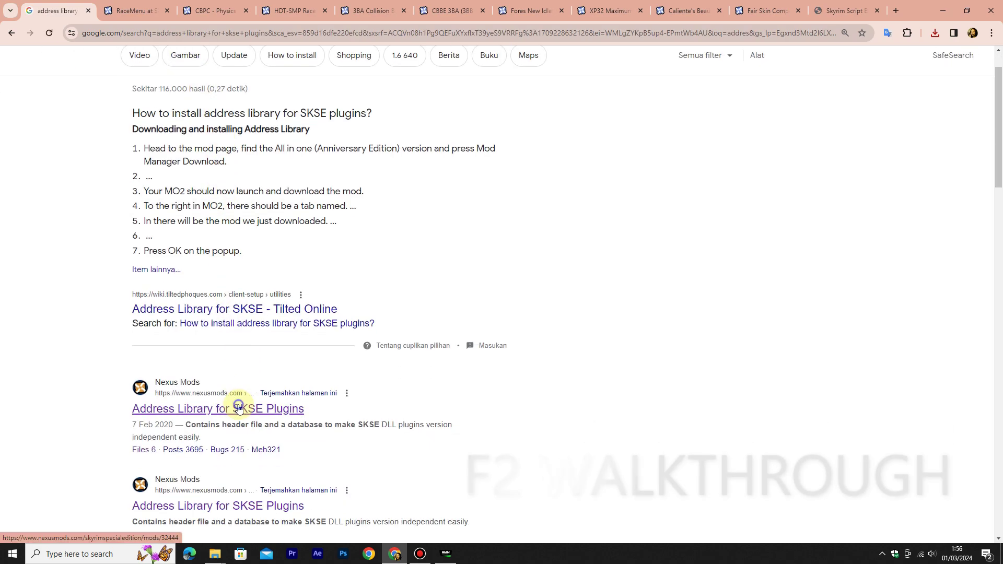
pyautogui.rightClick(238, 408)
pyautogui.click(338, 298)
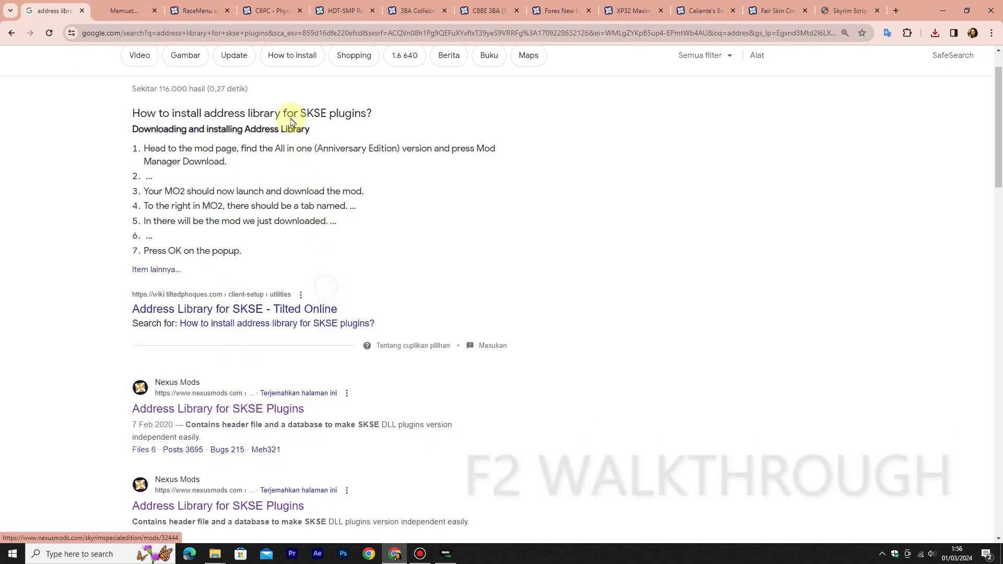
pyautogui.click(128, 10)
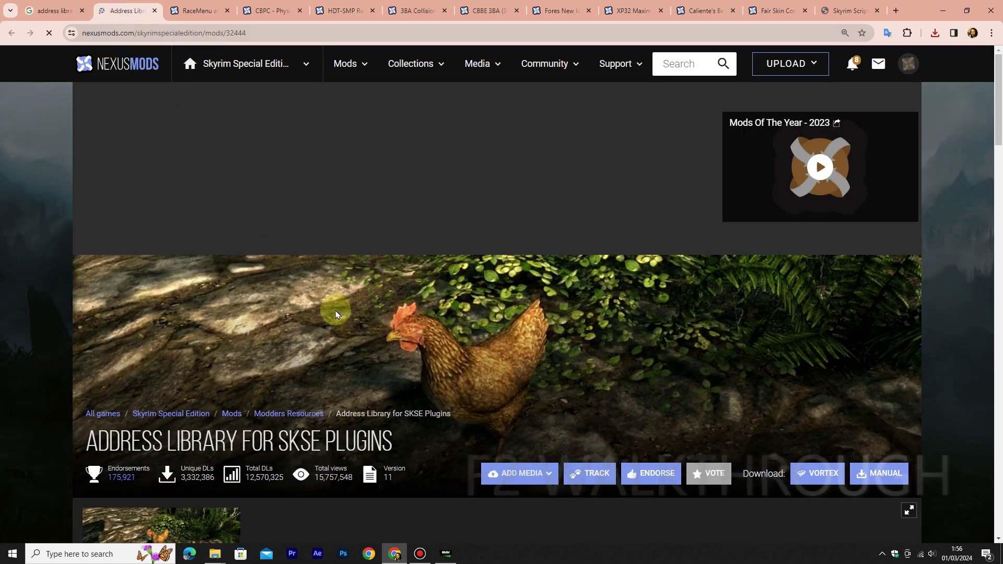
pyautogui.scroll(-3, 336, 313)
pyautogui.scroll(-5, 337, 317)
pyautogui.click(163, 317)
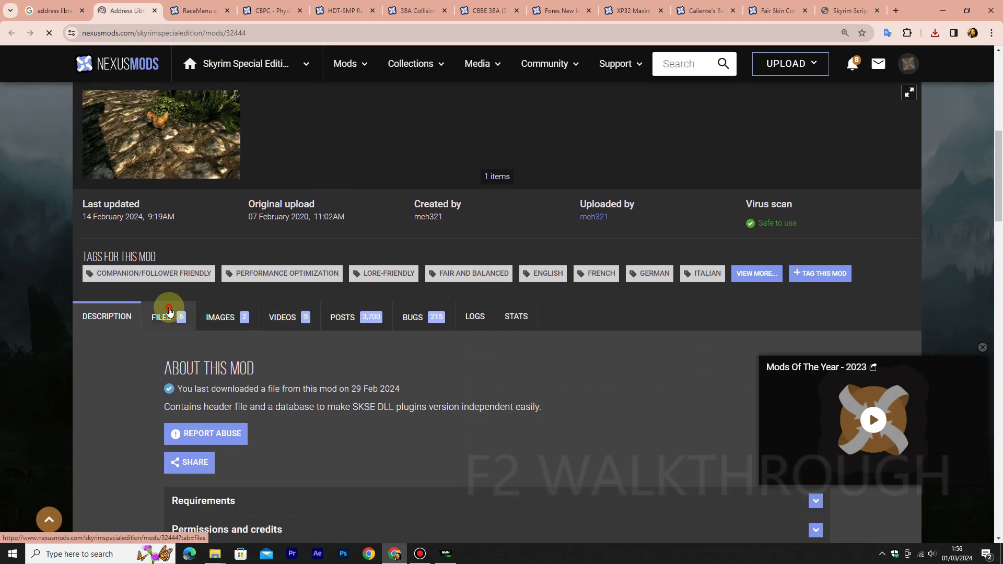
# Manually download the All in one Address Library (Anniversary Edition) main file for game version 1.6.x with the free slow option
pyautogui.scroll(-3, 418, 342)
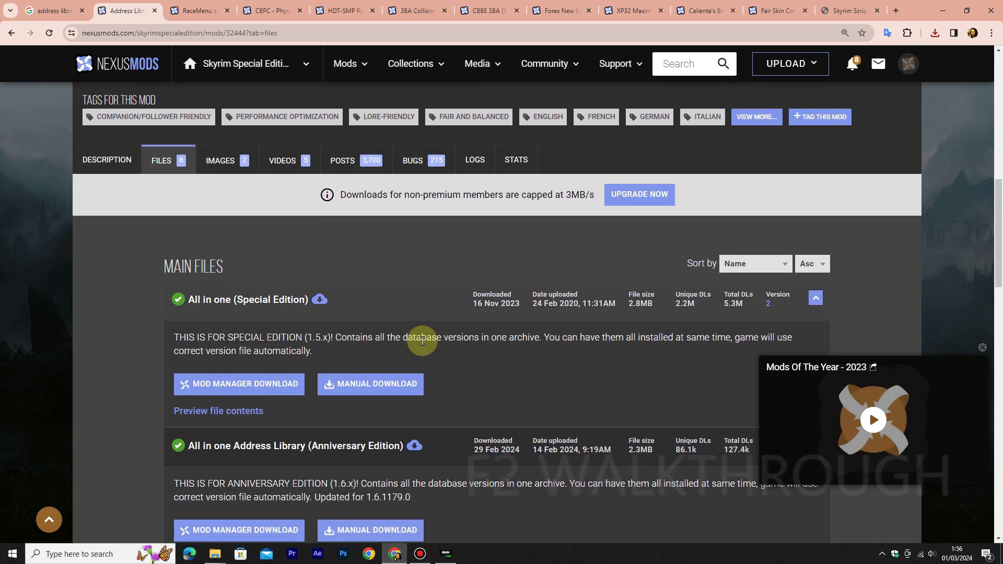
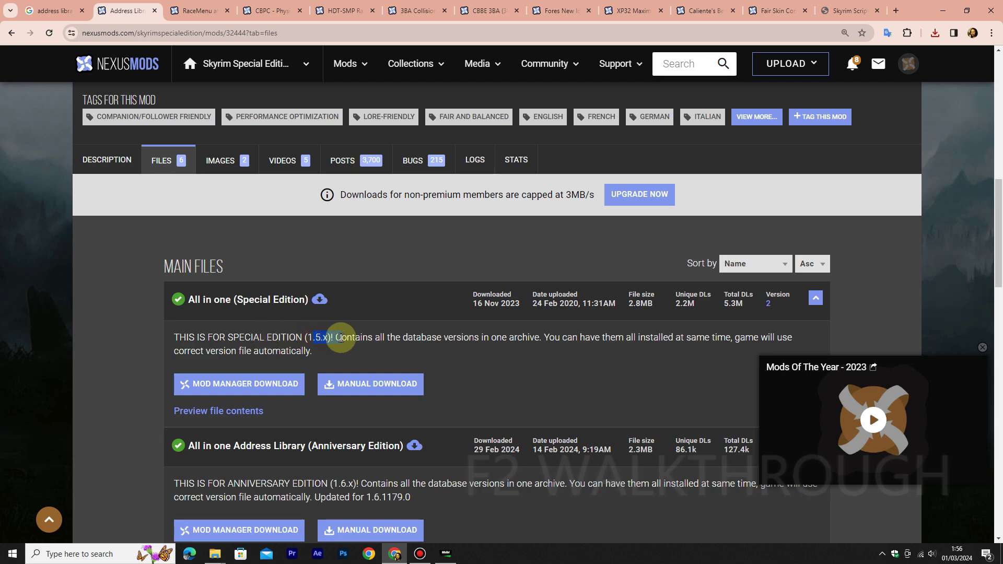
pyautogui.moveTo(306, 338); pyautogui.dragTo(333, 340)
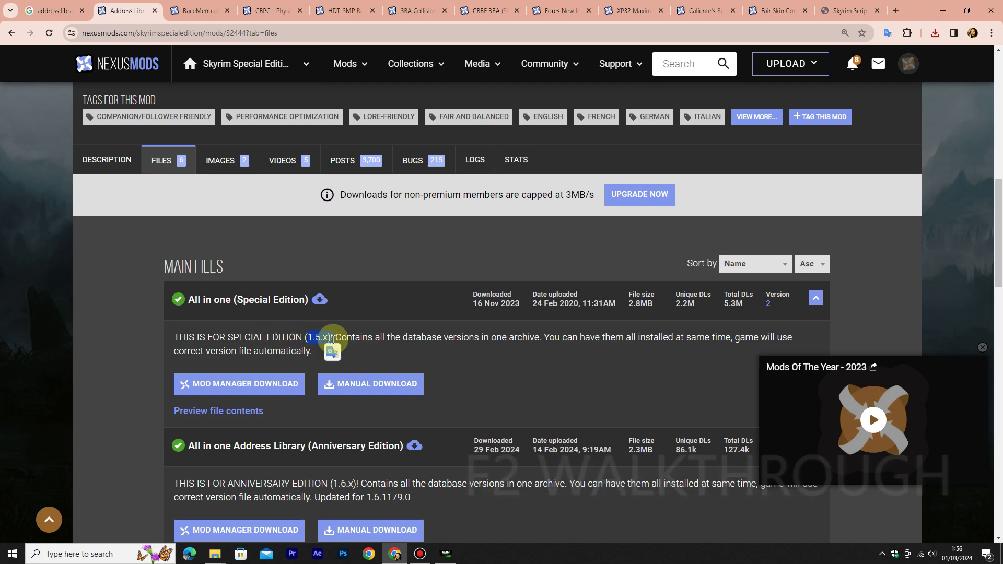
pyautogui.scroll(-2, 340, 350)
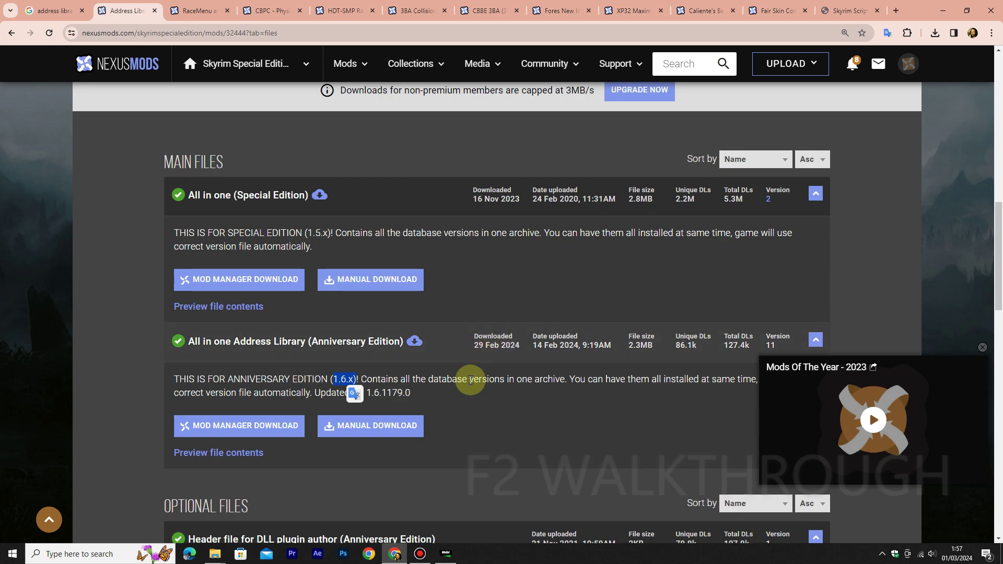
pyautogui.click(392, 423)
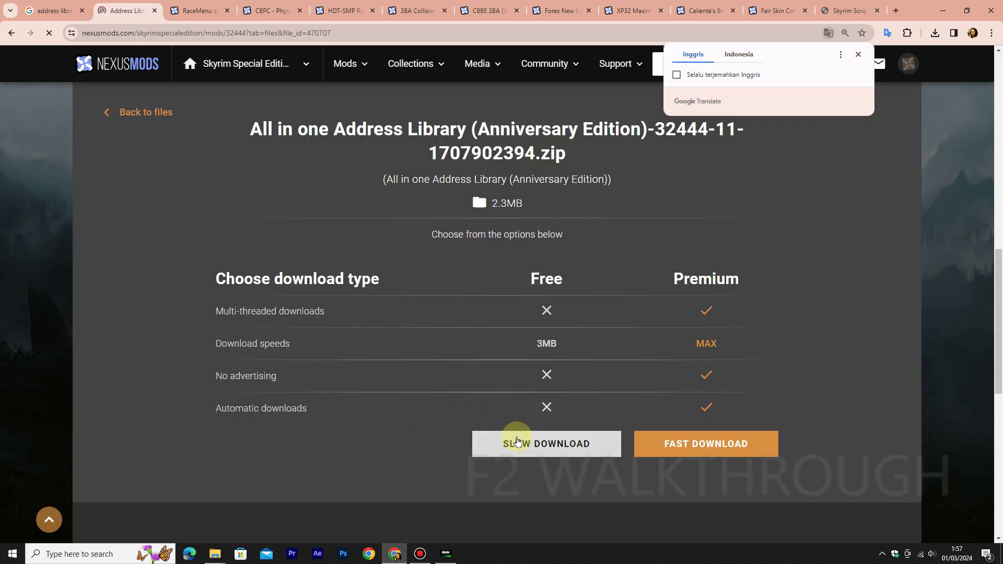
pyautogui.click(517, 443)
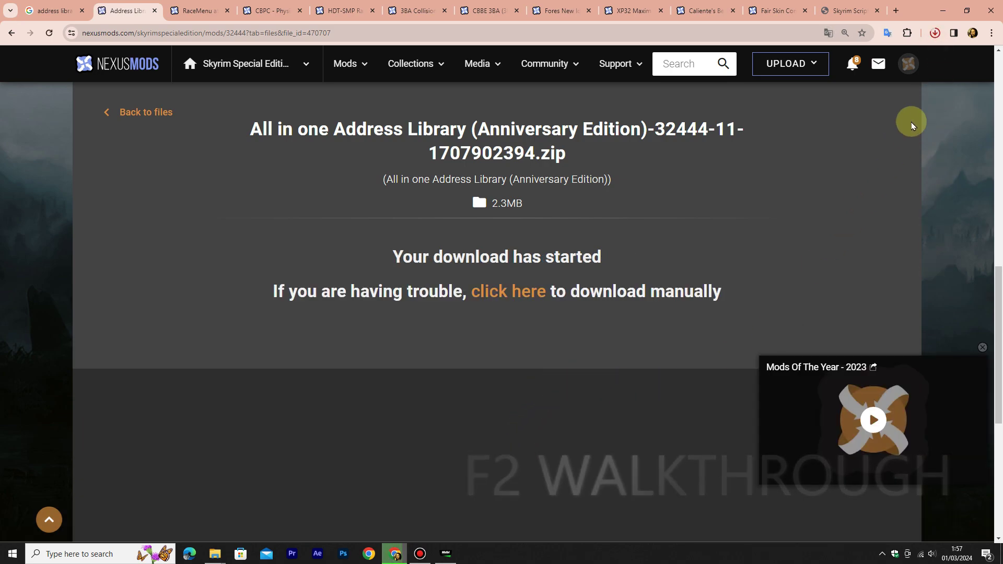
# Move the downloaded All in one Address Library (Anniversary Edition) archive from Downloads into the Mods download folder
pyautogui.click(935, 33)
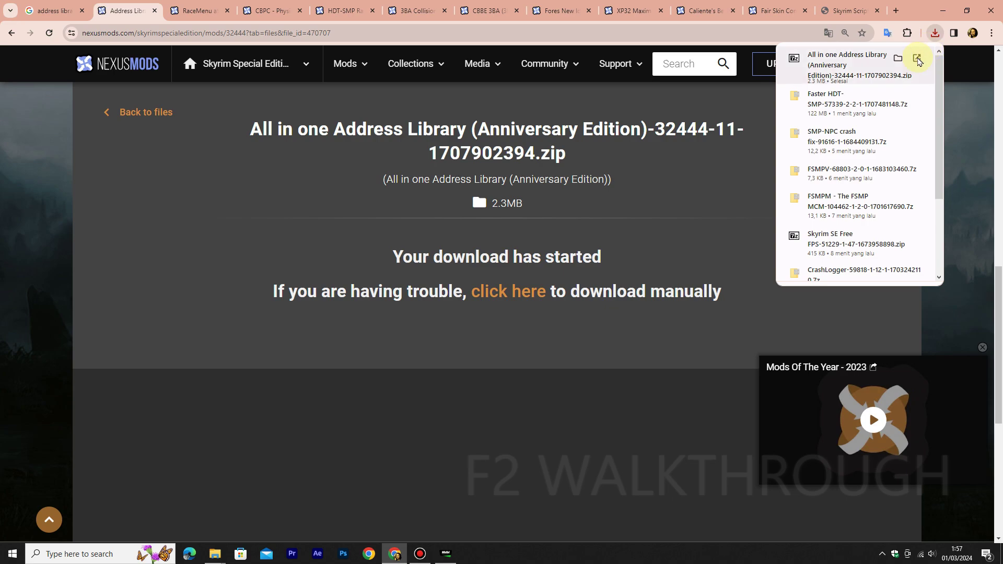
pyautogui.click(897, 59)
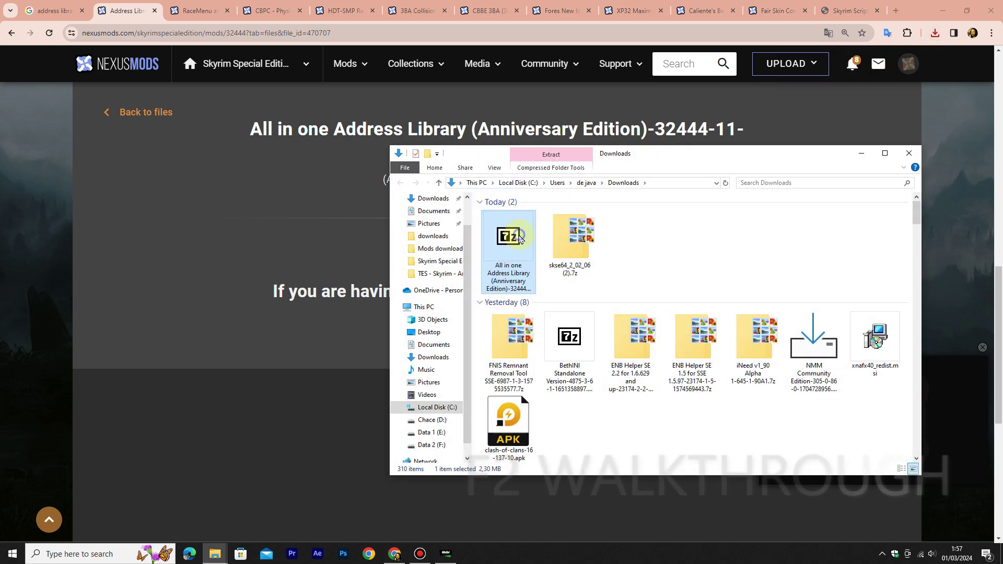
pyautogui.rightClick(520, 237)
pyautogui.click(542, 414)
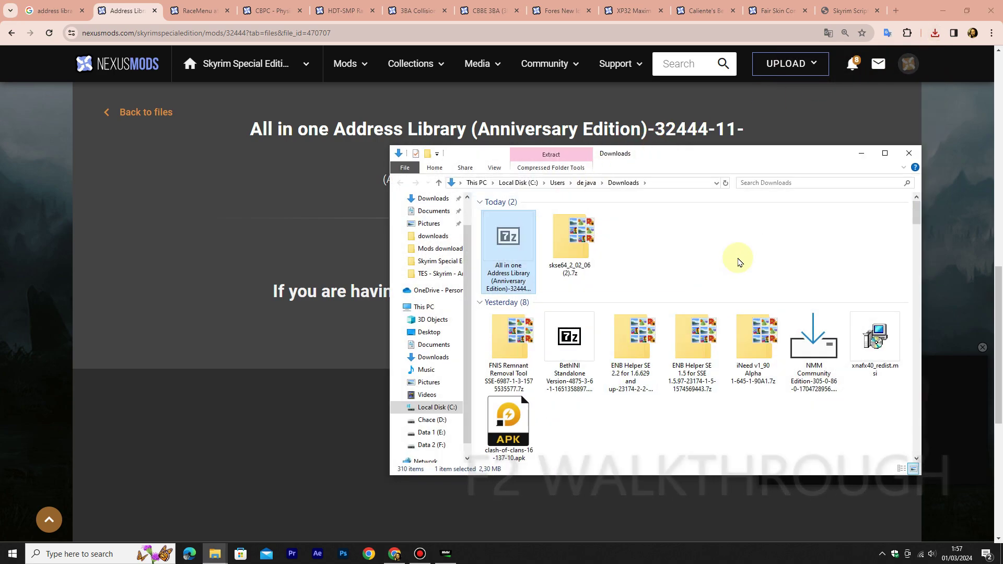
pyautogui.click(282, 497)
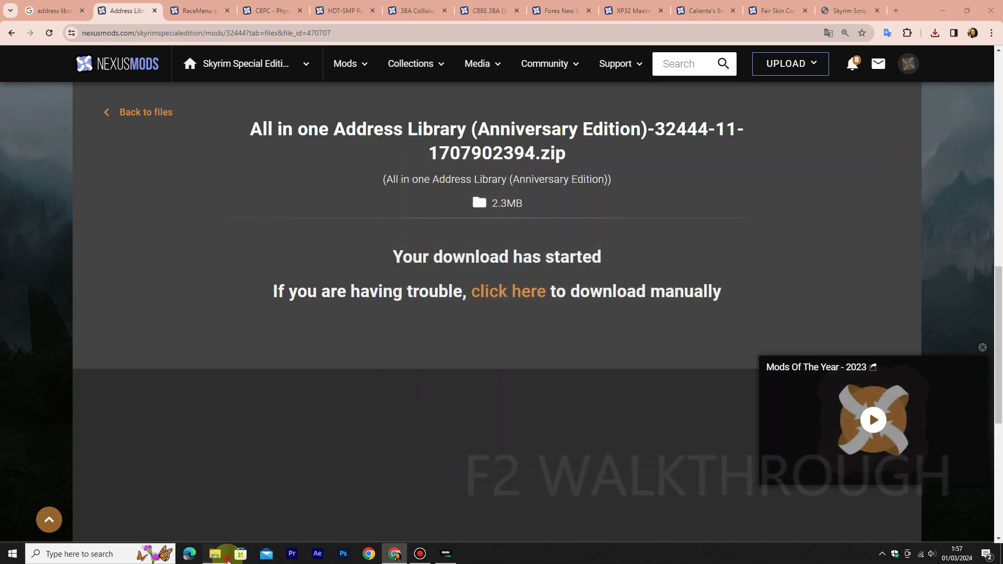
pyautogui.moveTo(215, 554)
pyautogui.click(413, 510)
pyautogui.rightClick(612, 337)
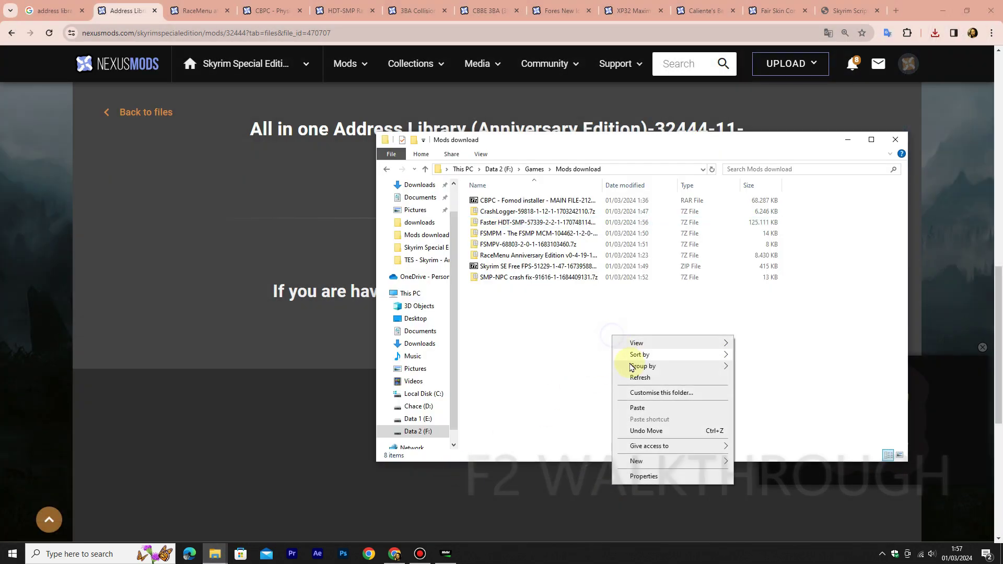
pyautogui.click(643, 407)
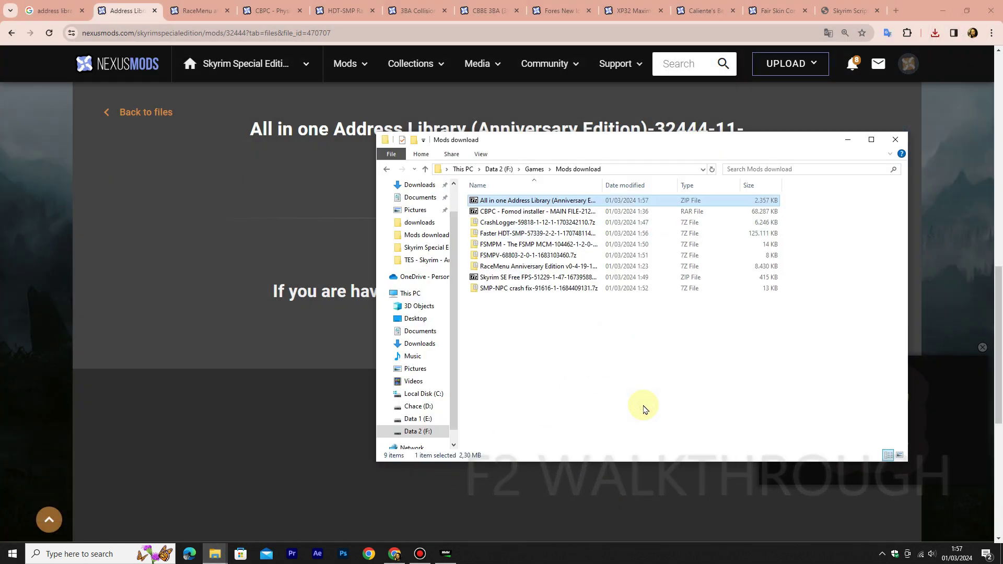
pyautogui.click(614, 366)
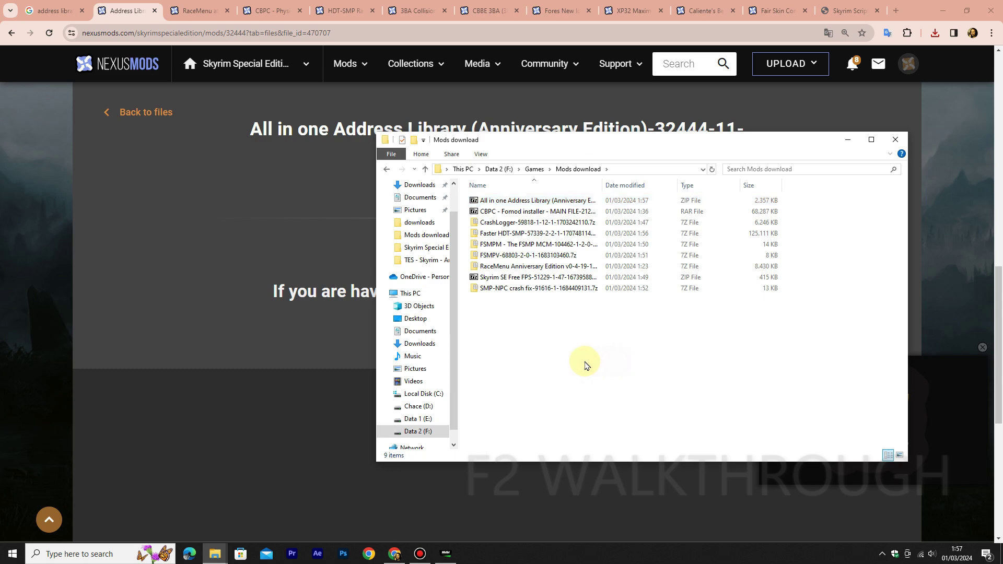
# Switch to Nexus Mod Manager and browse for mod files to add in Games > Mods download on Data 2 (F:)
pyautogui.click(446, 553)
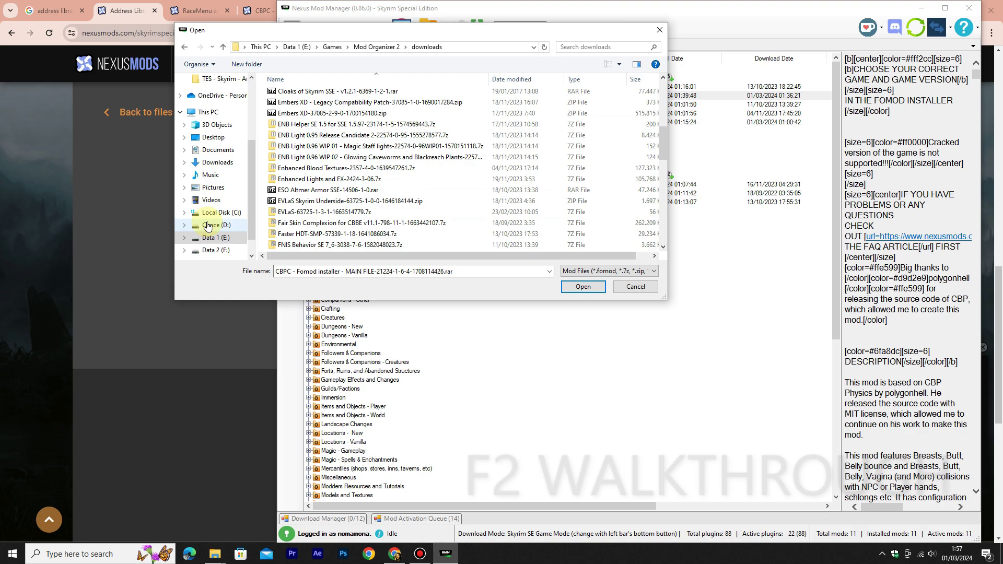
pyautogui.click(213, 250)
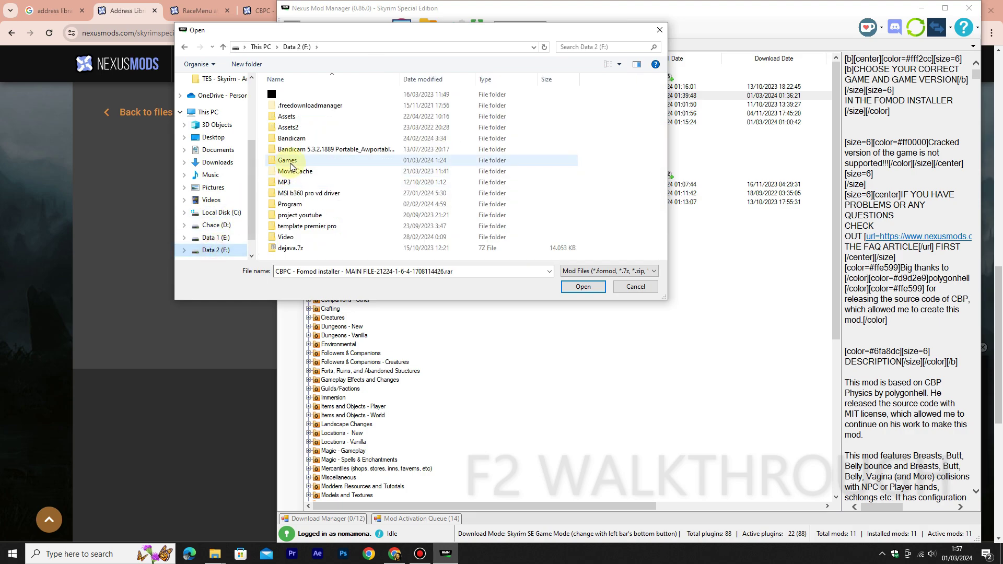
pyautogui.click(294, 163)
pyautogui.doubleClick(294, 163)
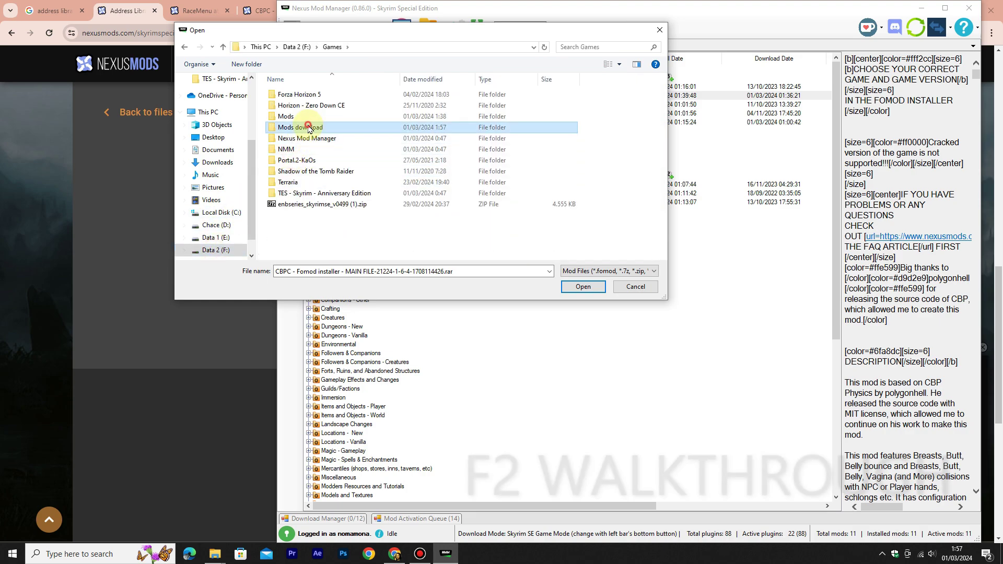
pyautogui.doubleClick(292, 127)
pyautogui.moveTo(376, 37); pyautogui.dragTo(306, 41)
# Add the Address Library, SMP-NPC crash fix, Skyrim SE Free FPS, FSMPV, FSMPM, Faster HDT-SMP and CrashLogger archives to the mod list
pyautogui.click(264, 99)
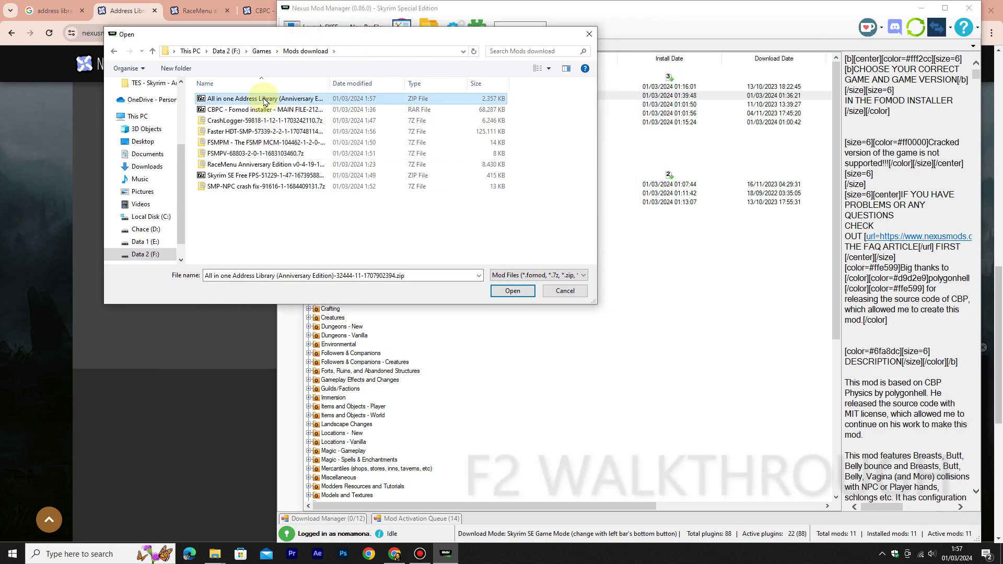
pyautogui.keyDown('ctrl'); pyautogui.click(251, 187); pyautogui.keyUp('ctrl')
pyautogui.keyDown('ctrl'); pyautogui.click(250, 176); pyautogui.keyUp('ctrl')
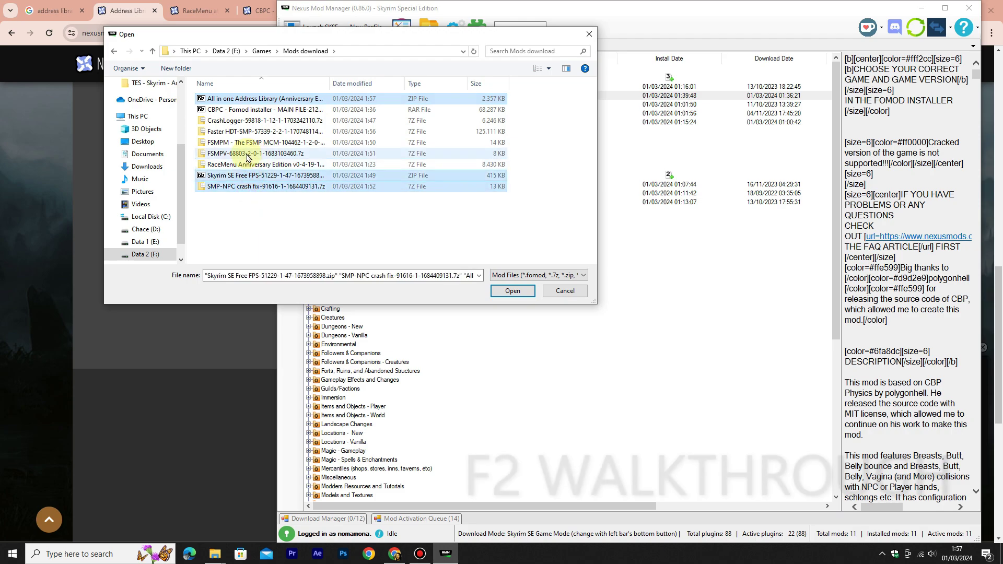
pyautogui.keyDown('ctrl'); pyautogui.click(247, 154); pyautogui.keyUp('ctrl')
pyautogui.keyDown('ctrl'); pyautogui.click(249, 142); pyautogui.keyUp('ctrl')
pyautogui.keyDown('ctrl'); pyautogui.click(250, 131); pyautogui.keyUp('ctrl')
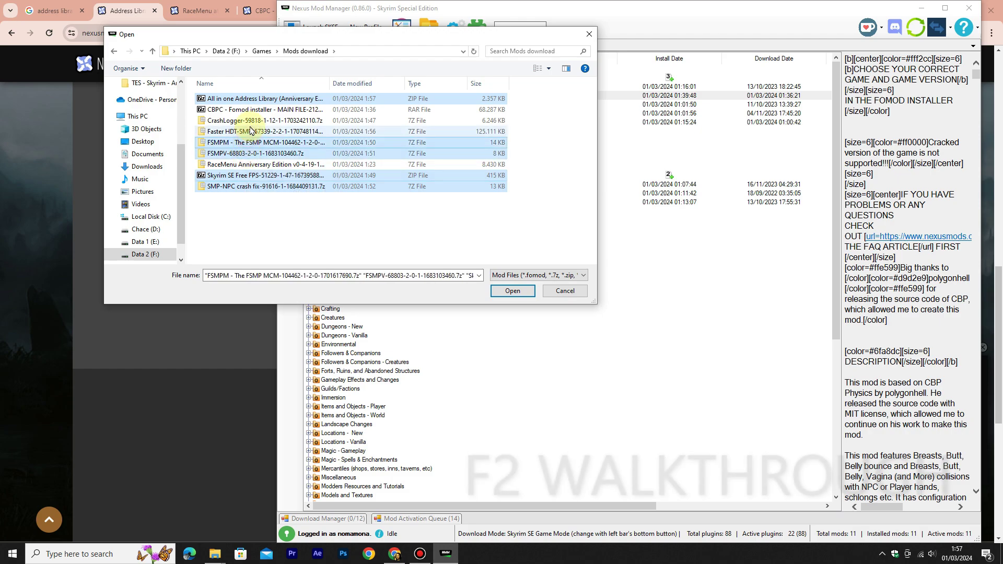
pyautogui.keyDown('ctrl'); pyautogui.click(252, 120); pyautogui.keyUp('ctrl')
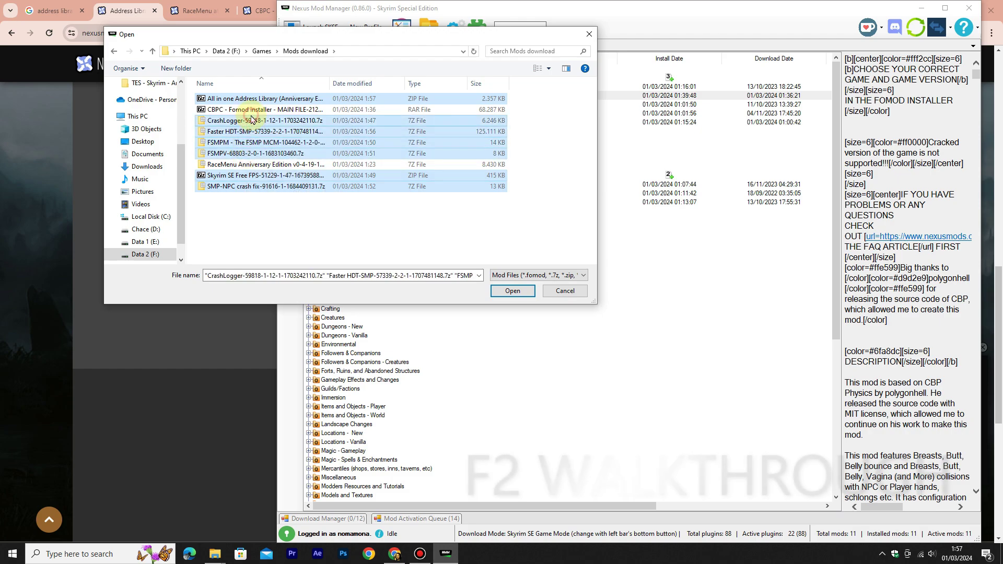
pyautogui.click(503, 291)
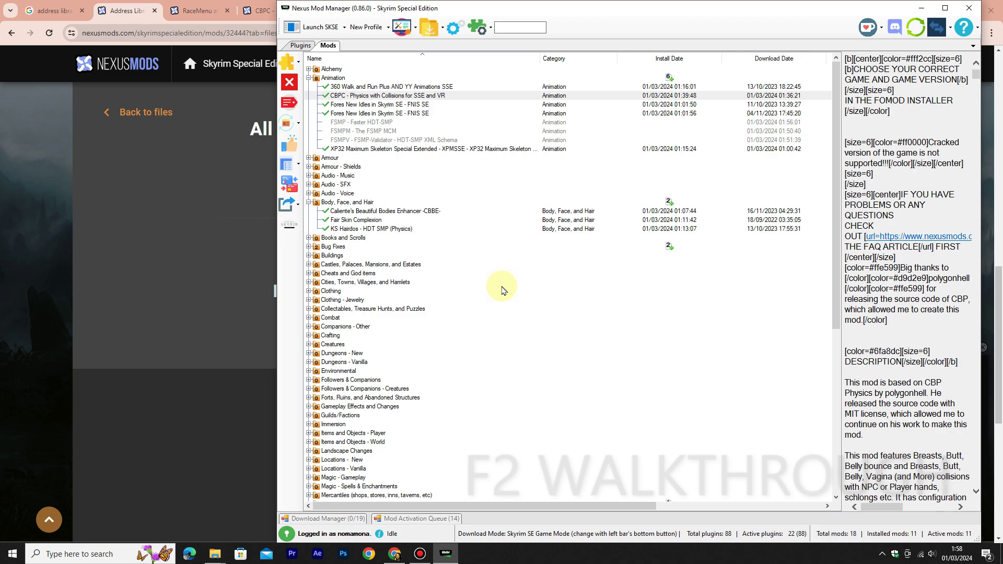
pyautogui.scroll(-10, 501, 290)
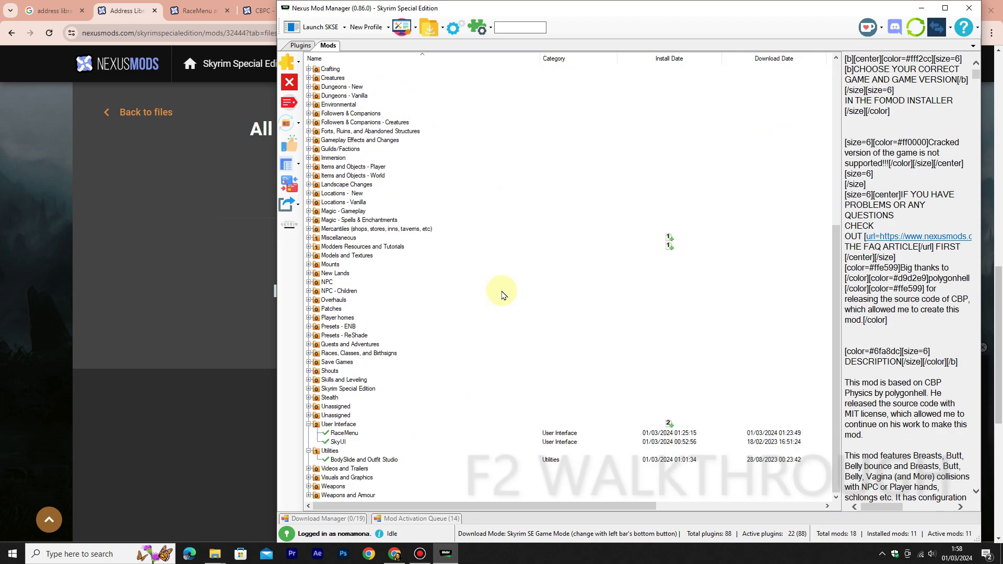
pyautogui.scroll(10, 504, 305)
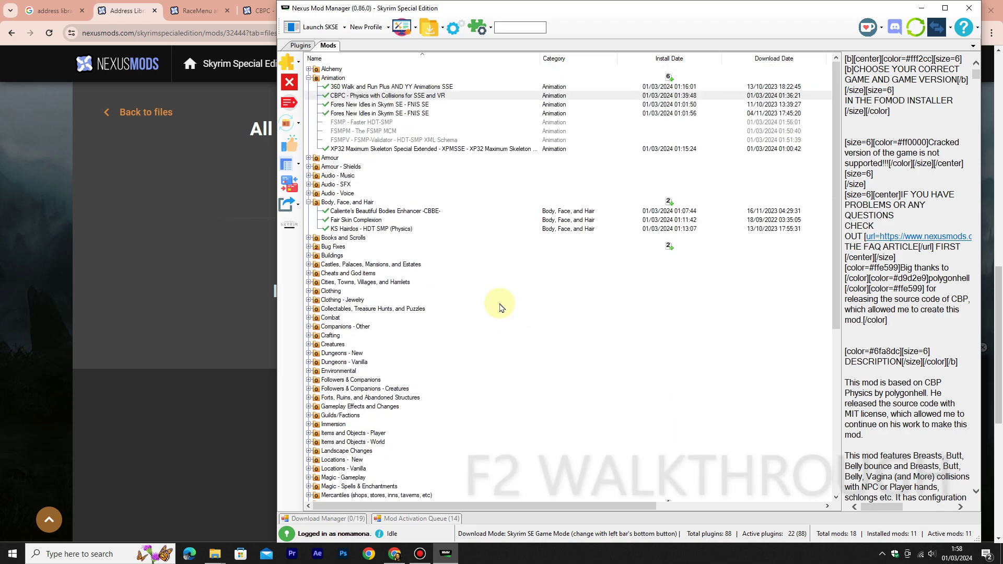
# Bring up the Mods download folder and narrow both windows so the archives sit beside the Nexus Mod Manager mod list
pyautogui.moveTo(224, 559)
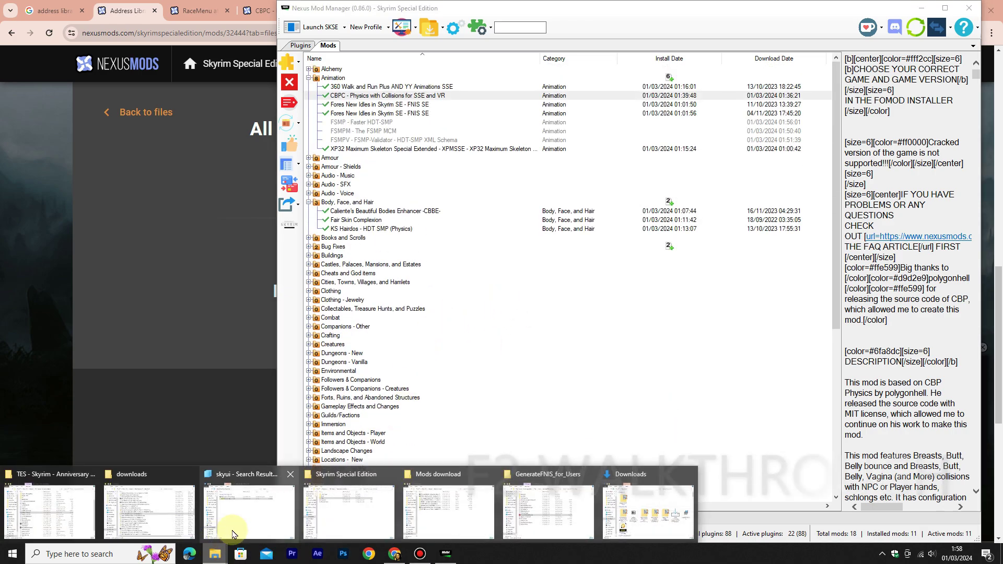
pyautogui.click(396, 497)
pyautogui.moveTo(589, 138); pyautogui.dragTo(286, 145)
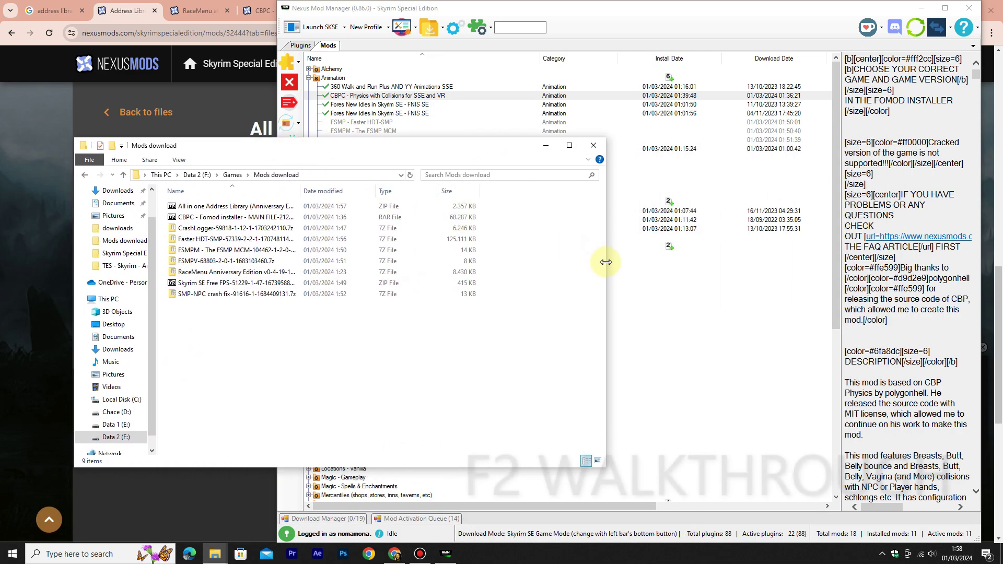
pyautogui.moveTo(606, 262); pyautogui.dragTo(497, 266)
pyautogui.moveTo(274, 146); pyautogui.dragTo(232, 145)
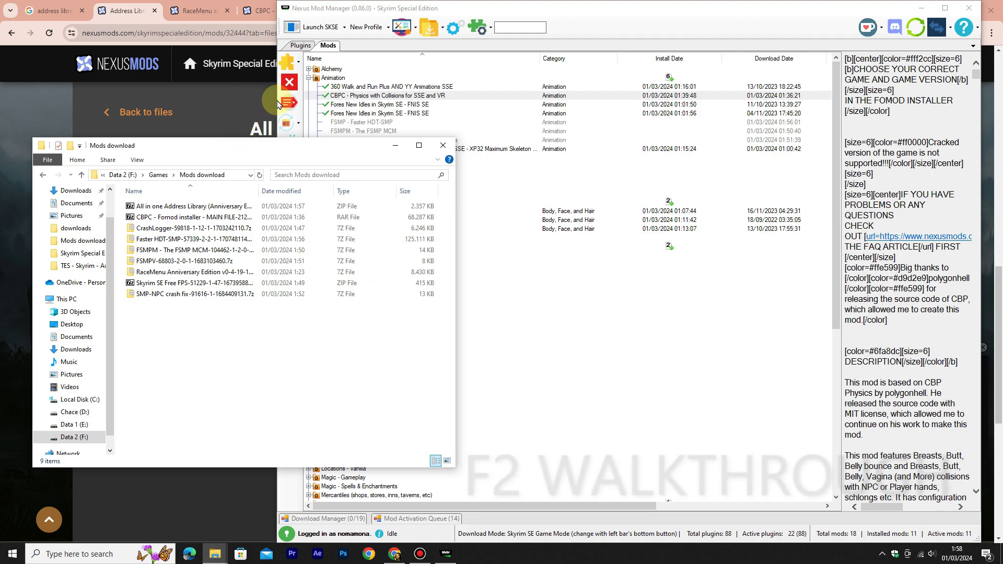
pyautogui.moveTo(276, 100); pyautogui.dragTo(379, 106)
# Expand the Bug Fixes, Miscellaneous, and Modders Resources and Tutorials categories in the mod list to show the newly added mods
pyautogui.click(220, 211)
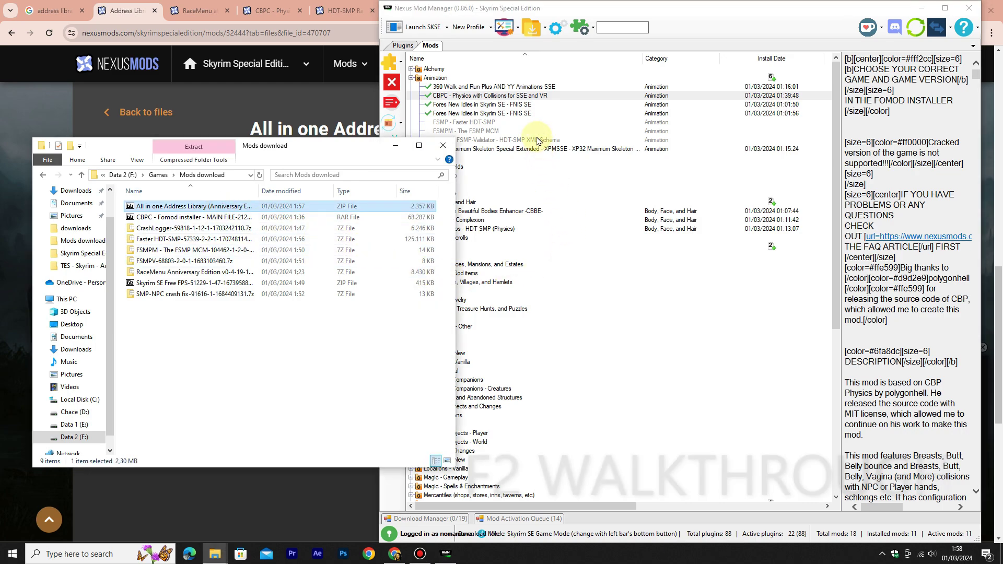
pyautogui.click(835, 243)
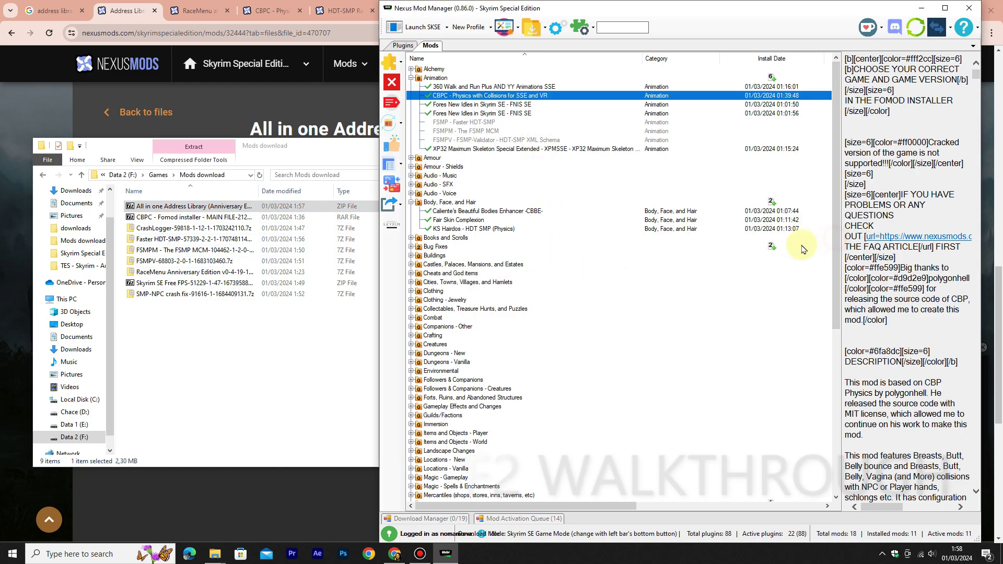
pyautogui.click(411, 247)
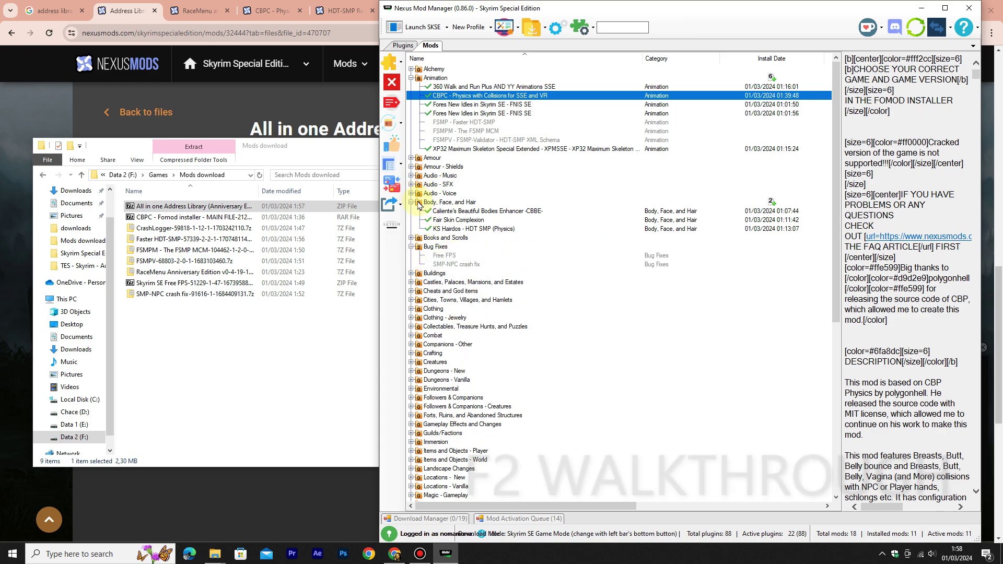
pyautogui.scroll(-7, 487, 276)
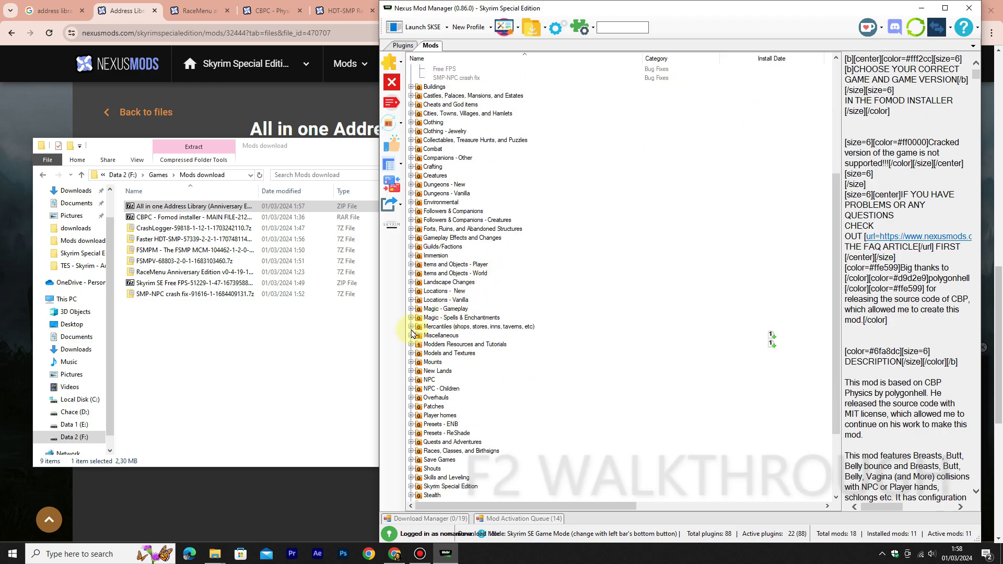
pyautogui.click(411, 336)
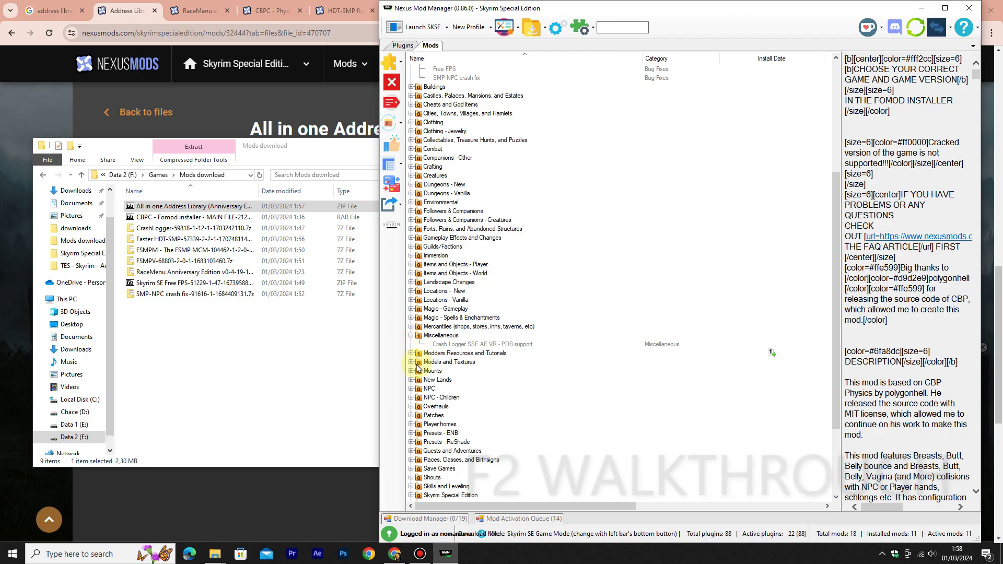
pyautogui.click(411, 353)
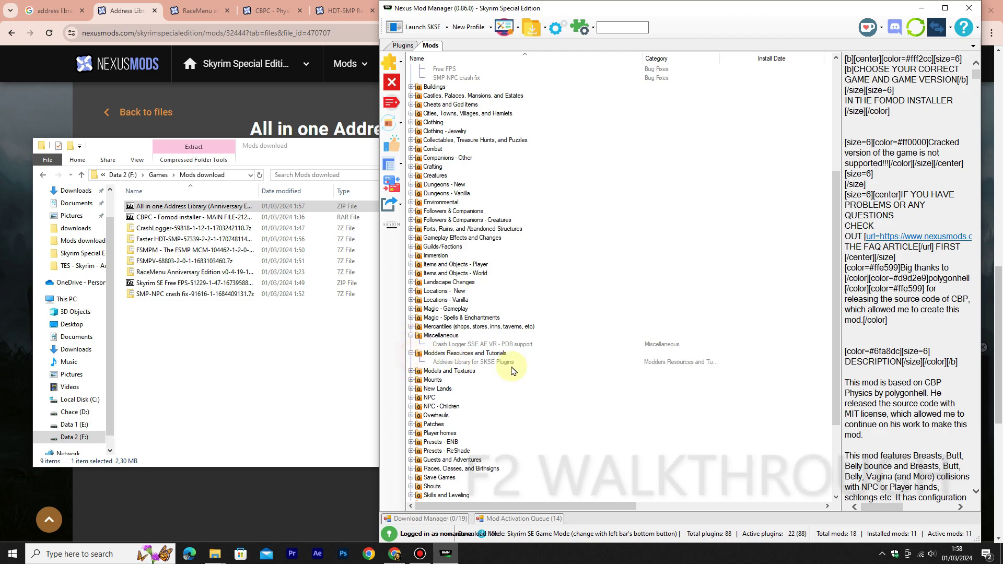
pyautogui.scroll(-3, 562, 379)
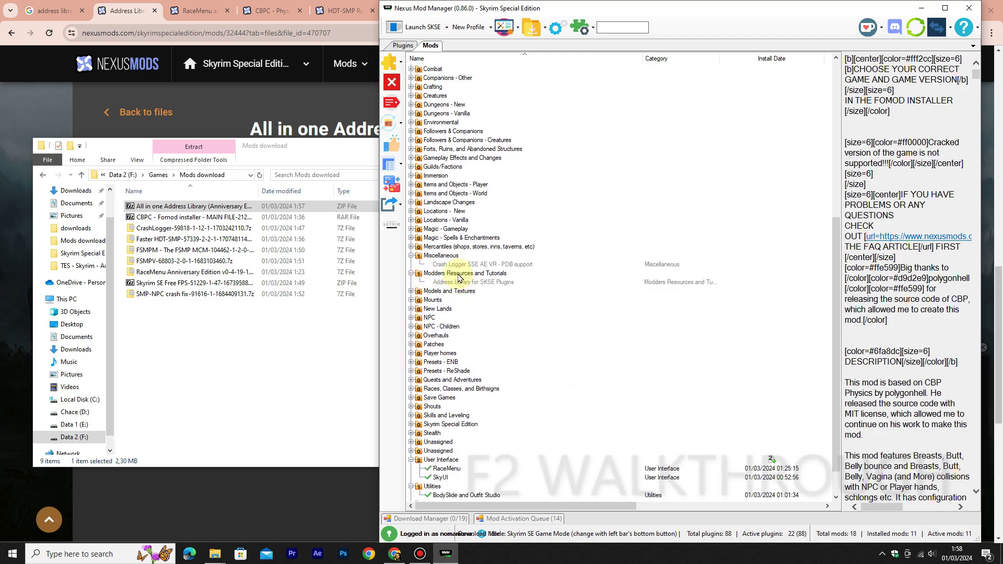
# Install and activate the Address Library for SKSE Plugins mod and check the plugin list
pyautogui.click(500, 282)
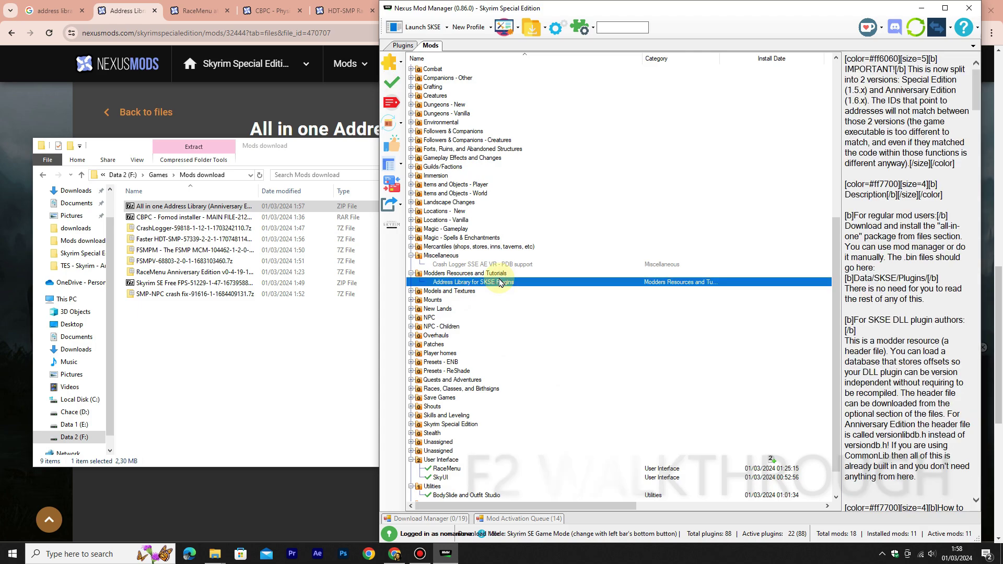
pyautogui.click(392, 84)
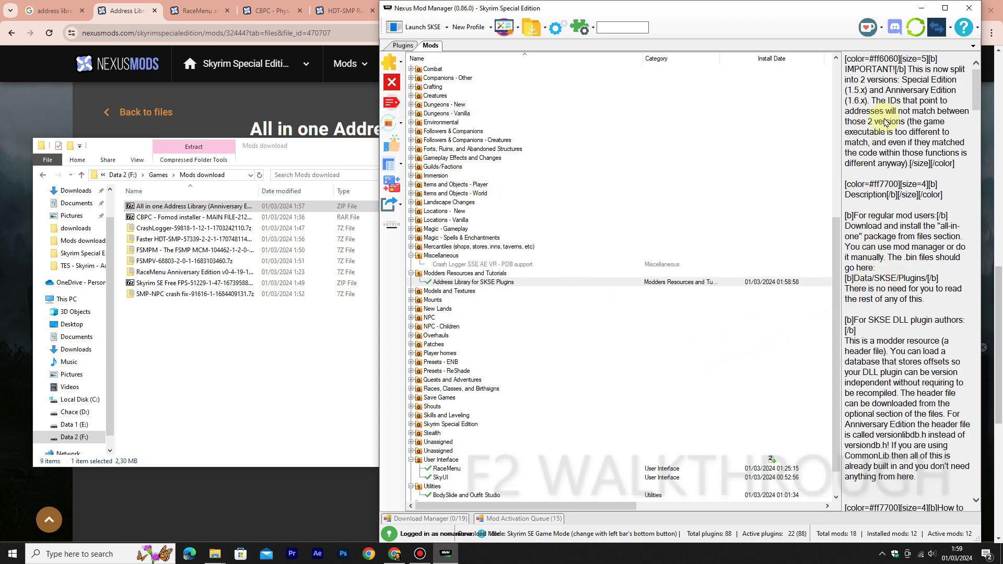
pyautogui.scroll(-2, 764, 417)
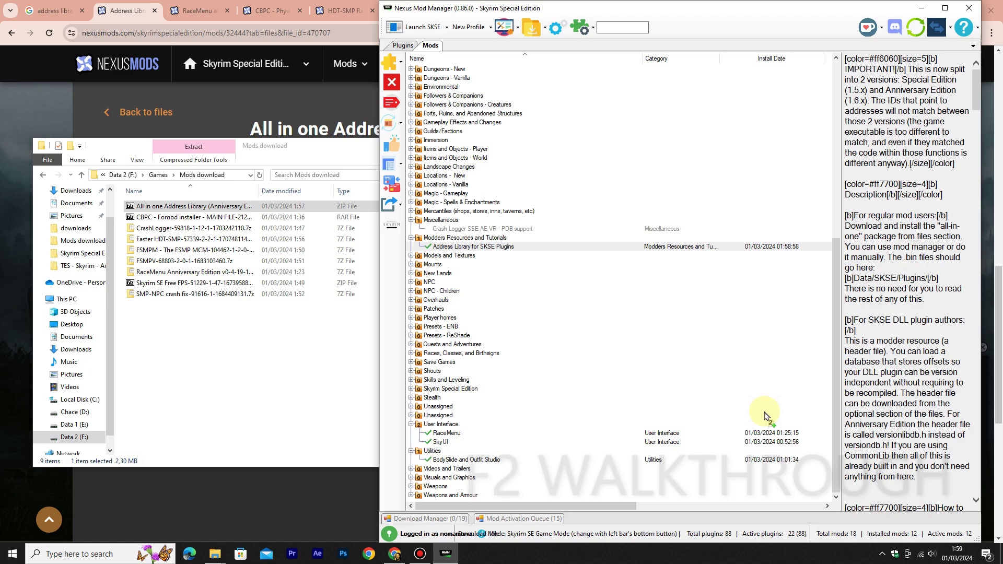
pyautogui.click(403, 45)
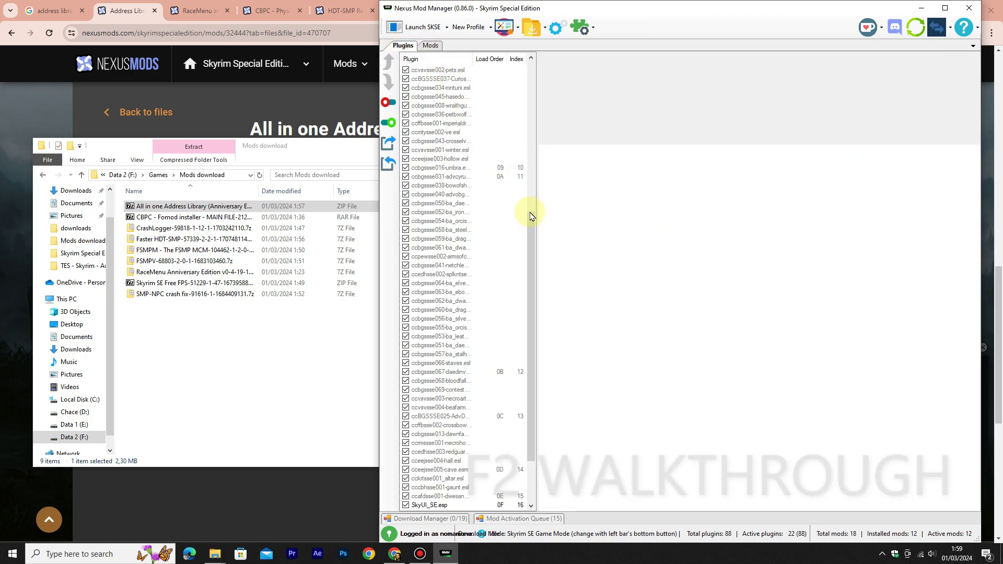
pyautogui.moveTo(532, 246); pyautogui.dragTo(542, 131)
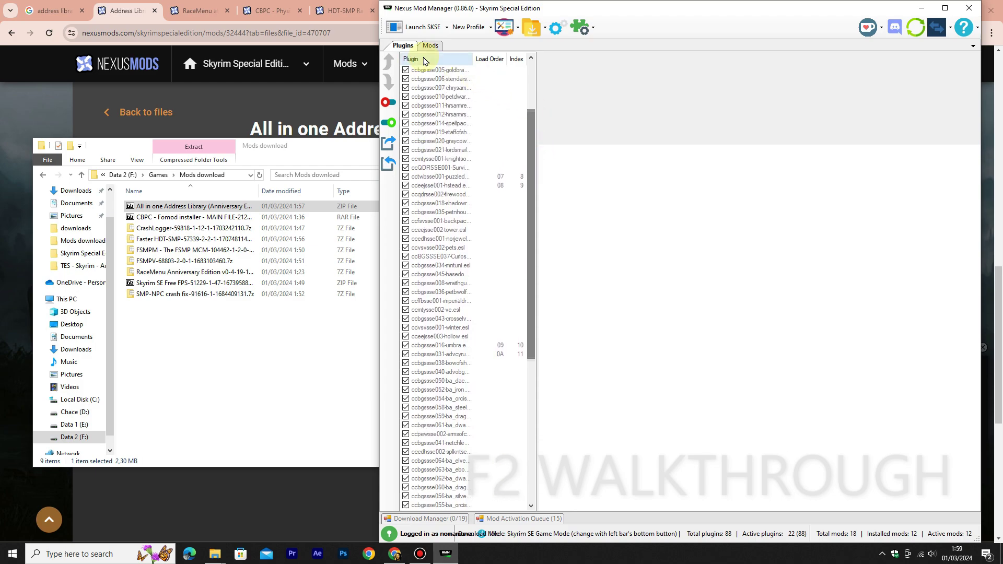
pyautogui.click(428, 45)
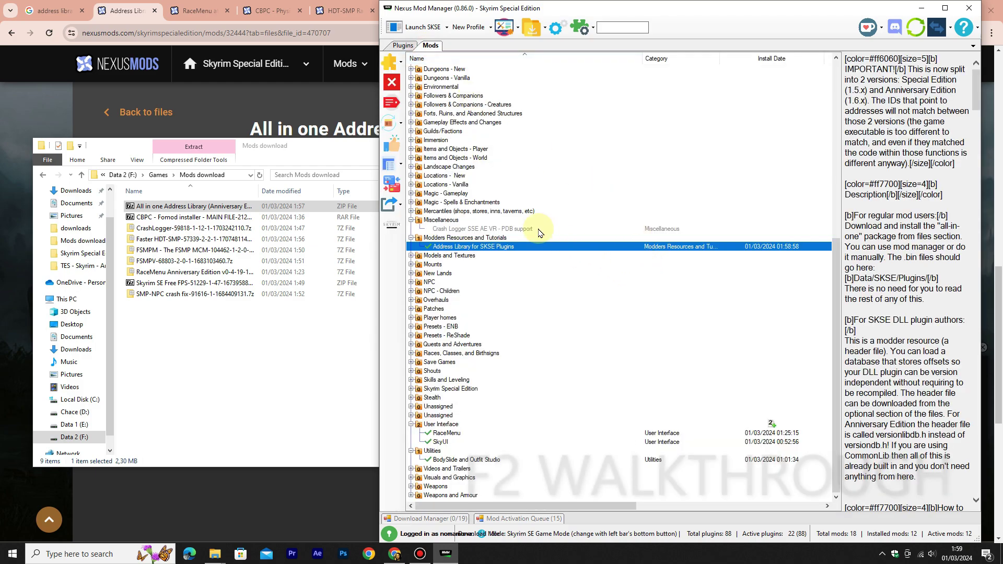
# Install and activate the Crash Logger SSE AE VR - PDB support mod in the Miscellaneous category
pyautogui.click(539, 230)
pyautogui.click(203, 230)
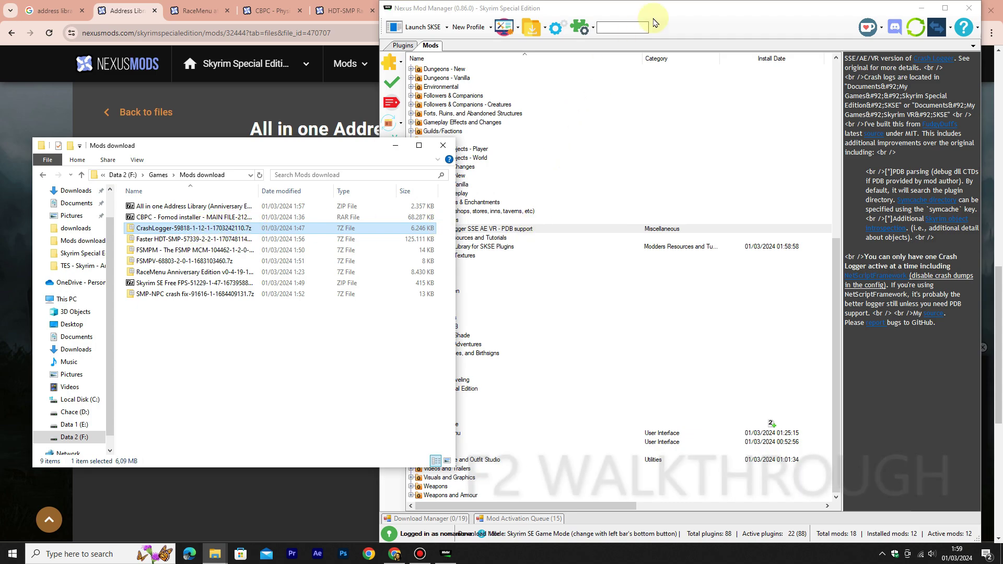
pyautogui.click(670, 10)
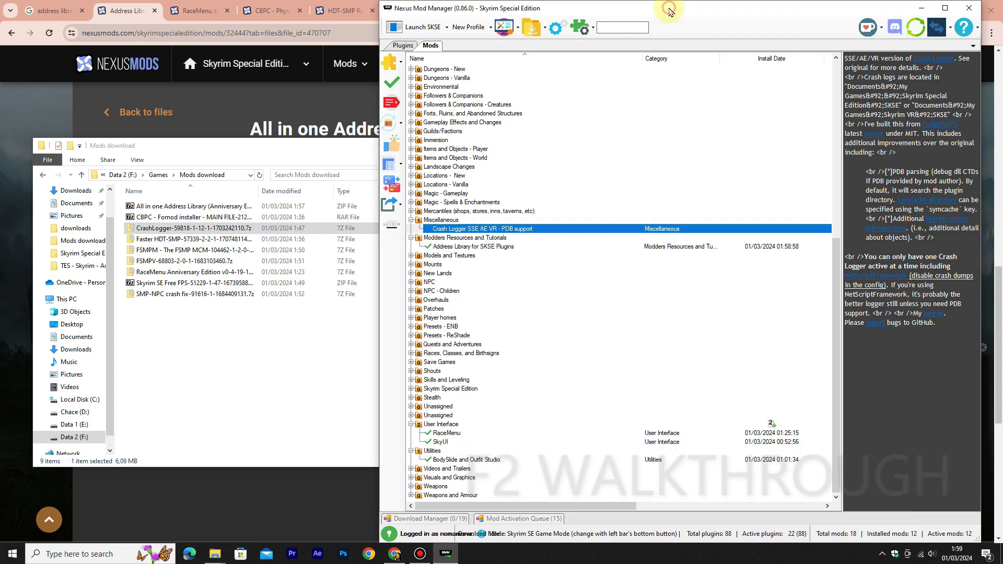
pyautogui.click(391, 87)
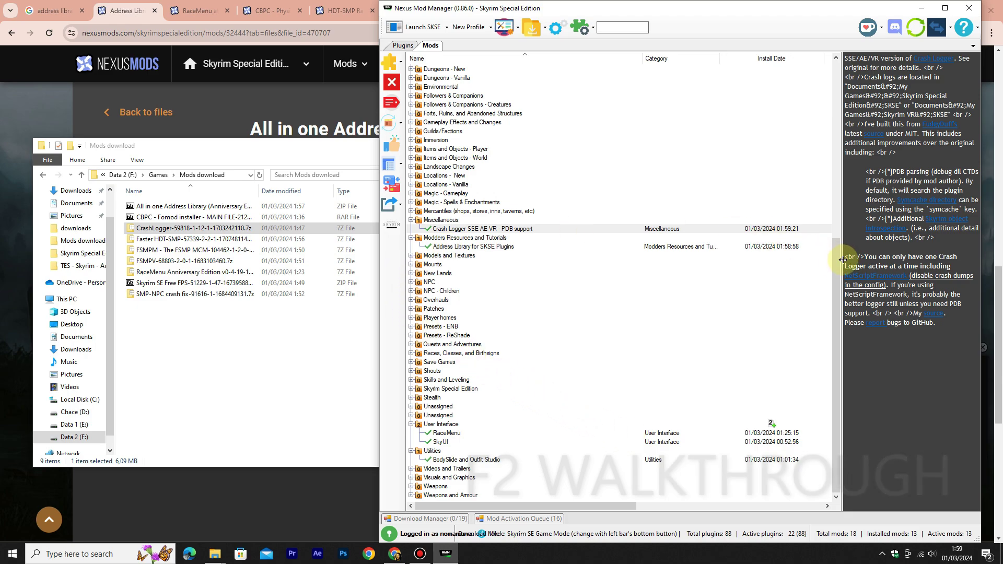
# Install and activate the FSMPM - The FSMP MCM mod in the Animation category
pyautogui.moveTo(843, 260); pyautogui.dragTo(846, 135)
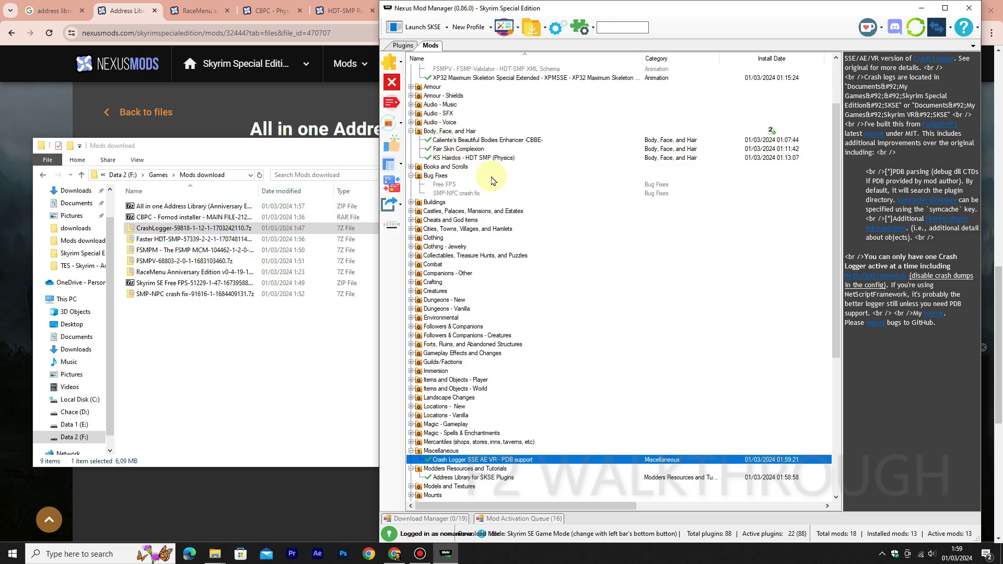
pyautogui.scroll(2, 491, 181)
pyautogui.click(481, 113)
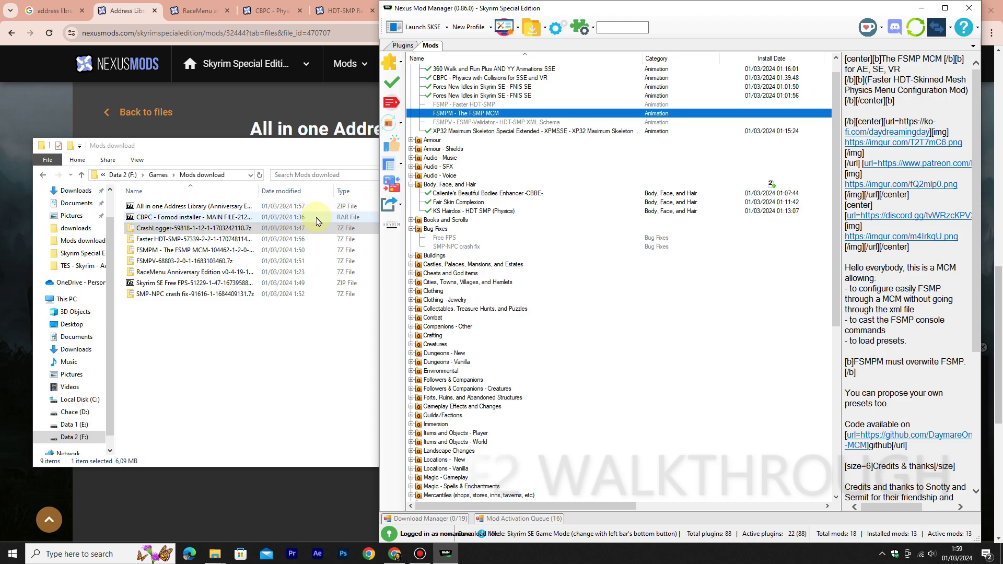
pyautogui.click(392, 90)
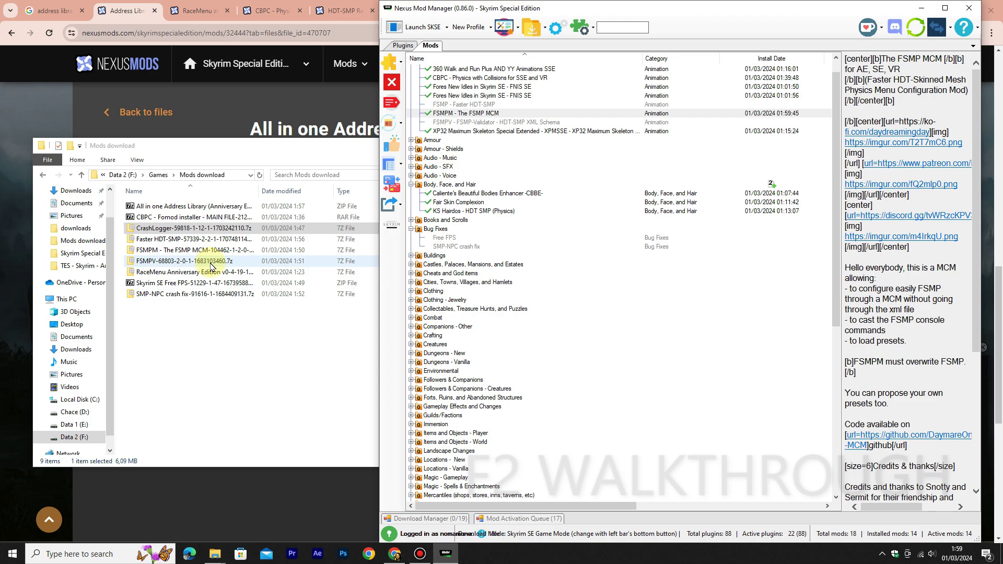
# Install and activate the FSMPV - FSMP-Validator - HDT-SMP XML Schema mod, letting it overwrite all conflicting files
pyautogui.click(486, 123)
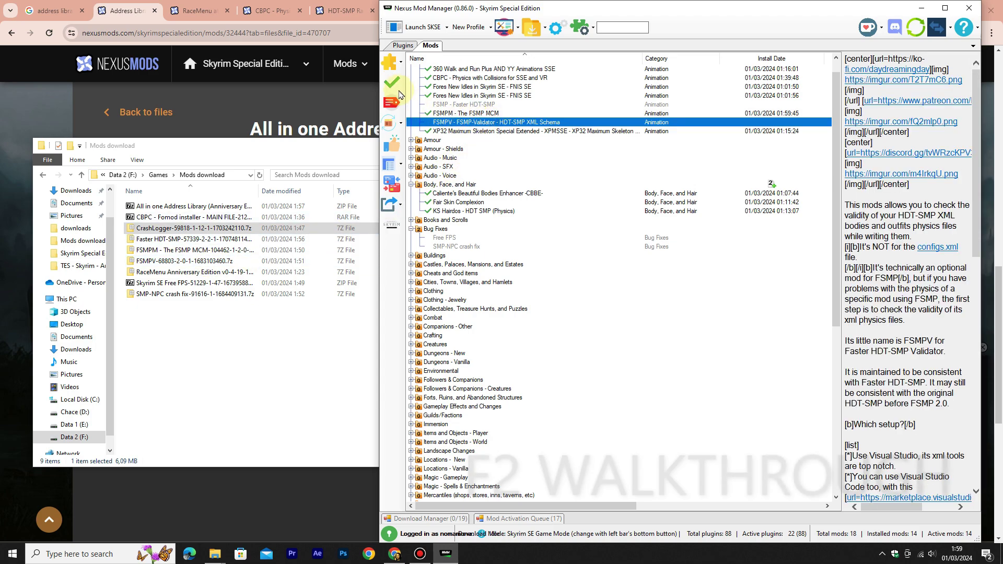
pyautogui.click(399, 92)
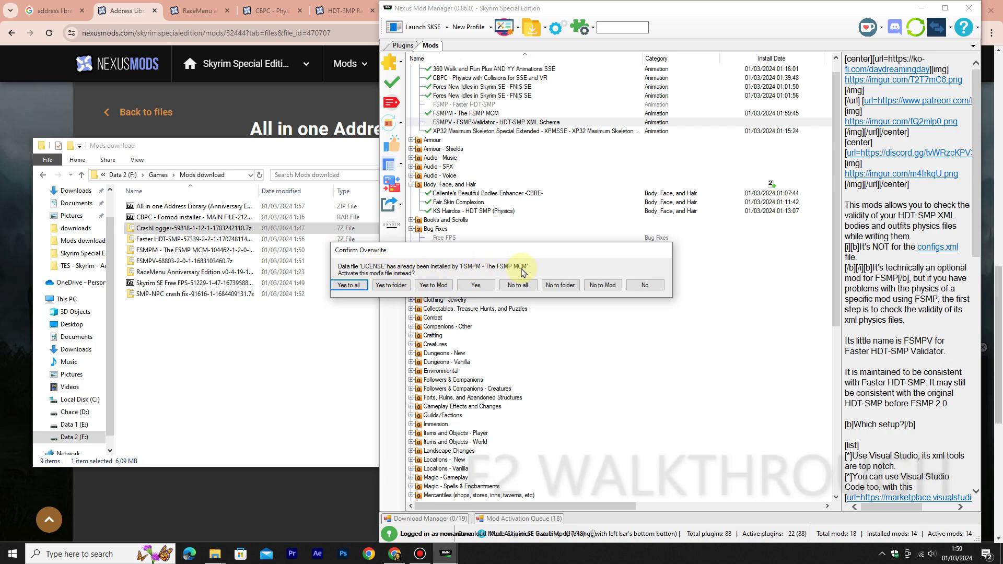
pyautogui.click(347, 285)
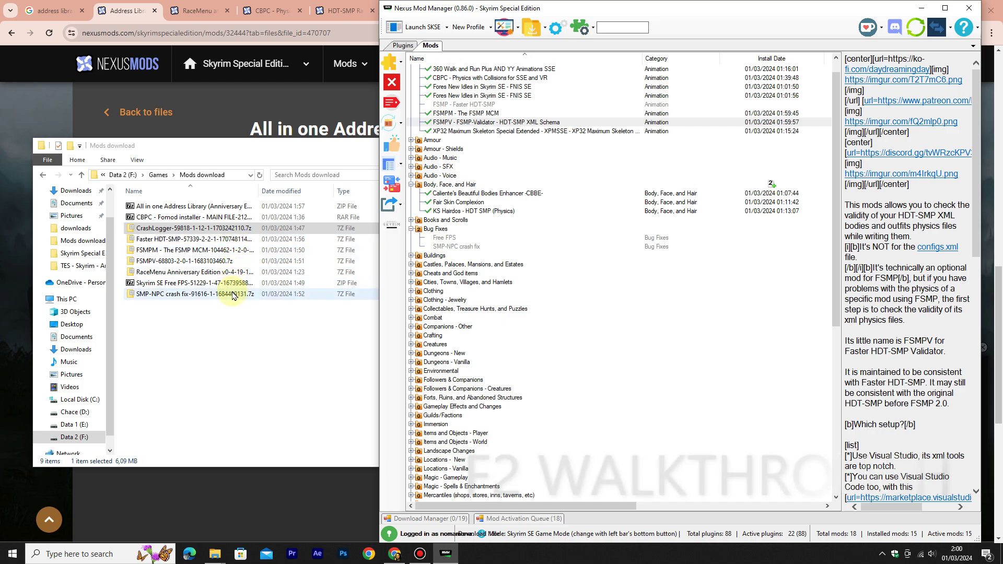
# Activate the SMP-NPC crash fix mod and try to activate Free FPS, both in the Bug Fixes category
pyautogui.click(458, 248)
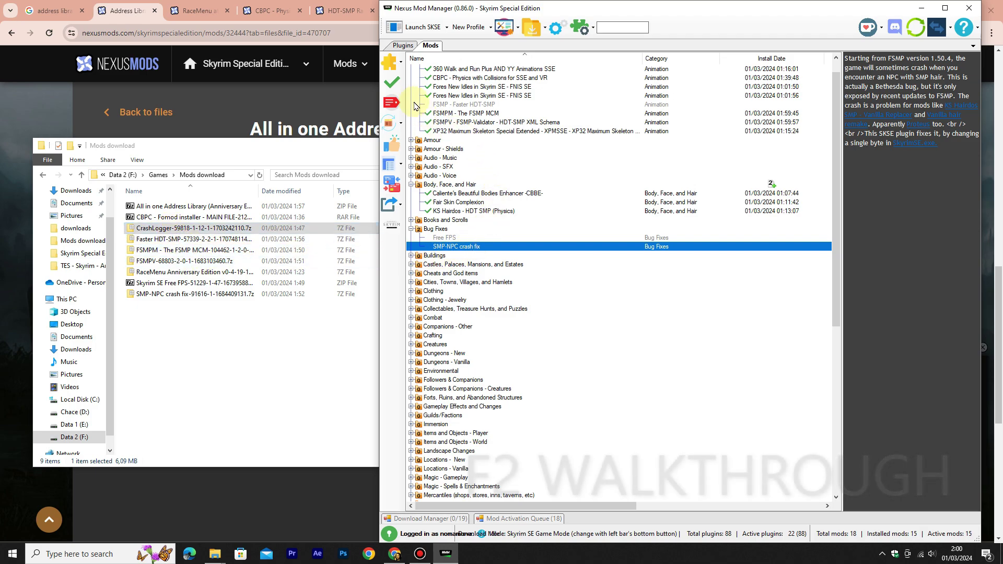
pyautogui.click(400, 87)
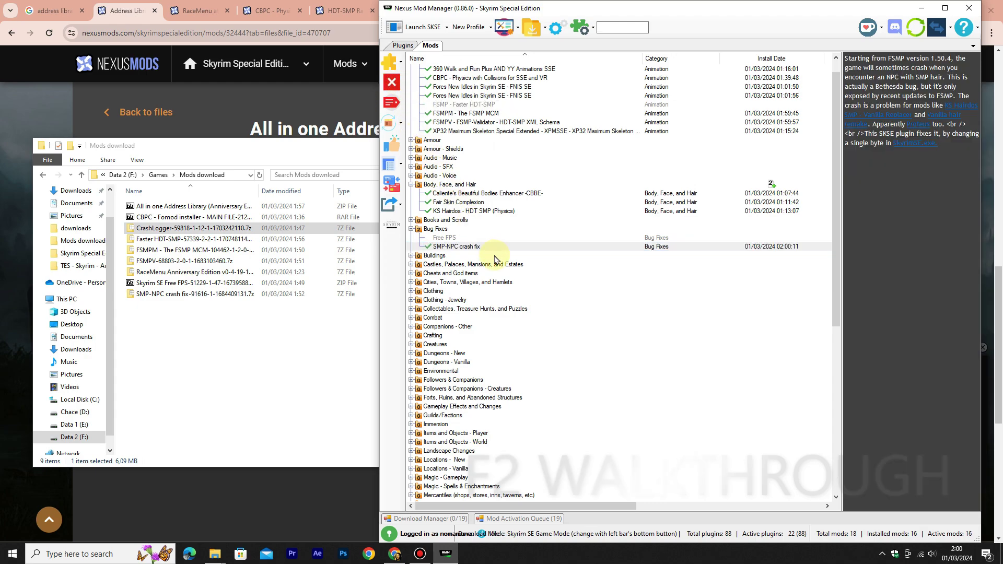
pyautogui.click(465, 239)
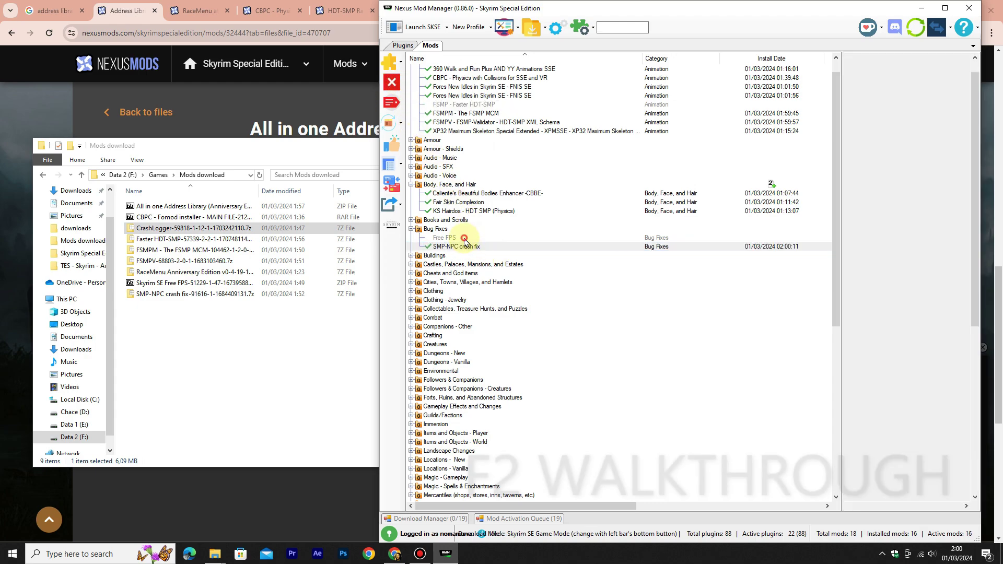
pyautogui.click(390, 88)
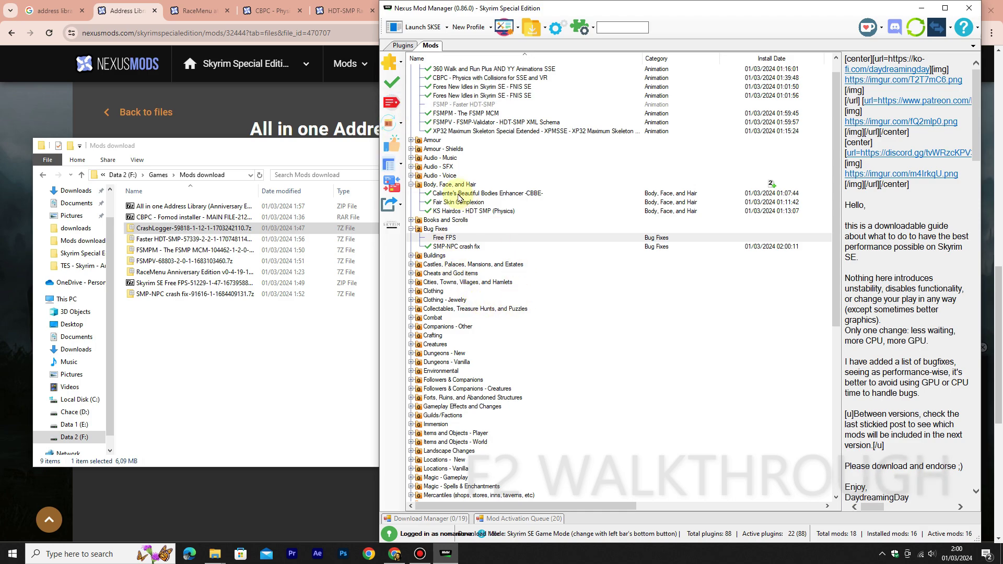
# Try once more to activate the Free FPS mod in the Bug Fixes category
pyautogui.click(488, 106)
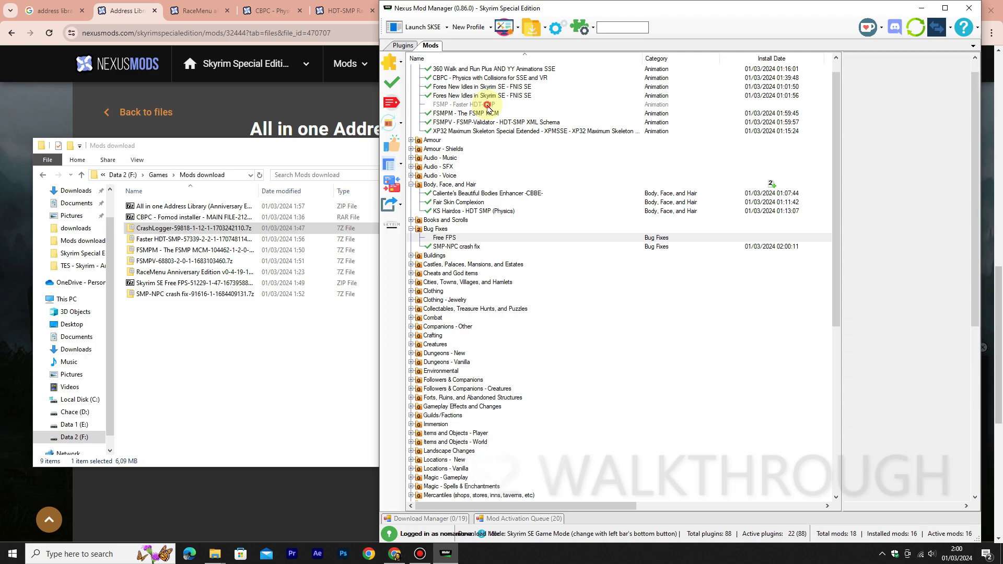
pyautogui.click(445, 239)
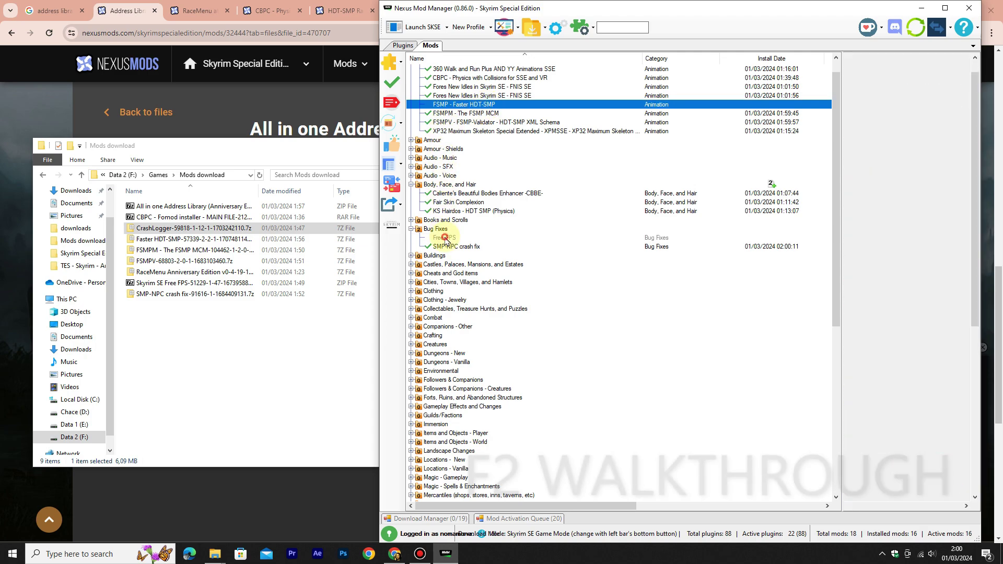
pyautogui.click(391, 87)
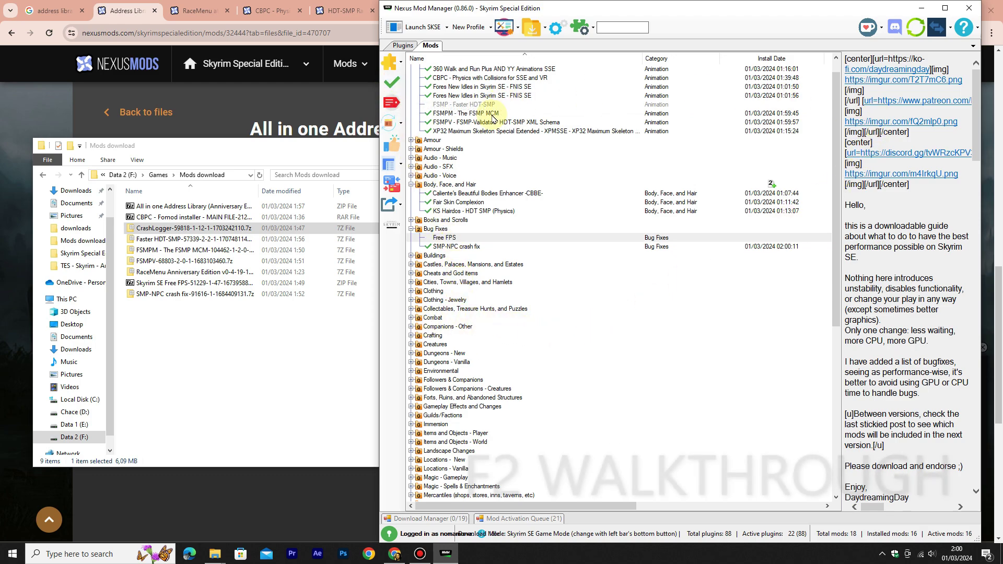
pyautogui.click(483, 96)
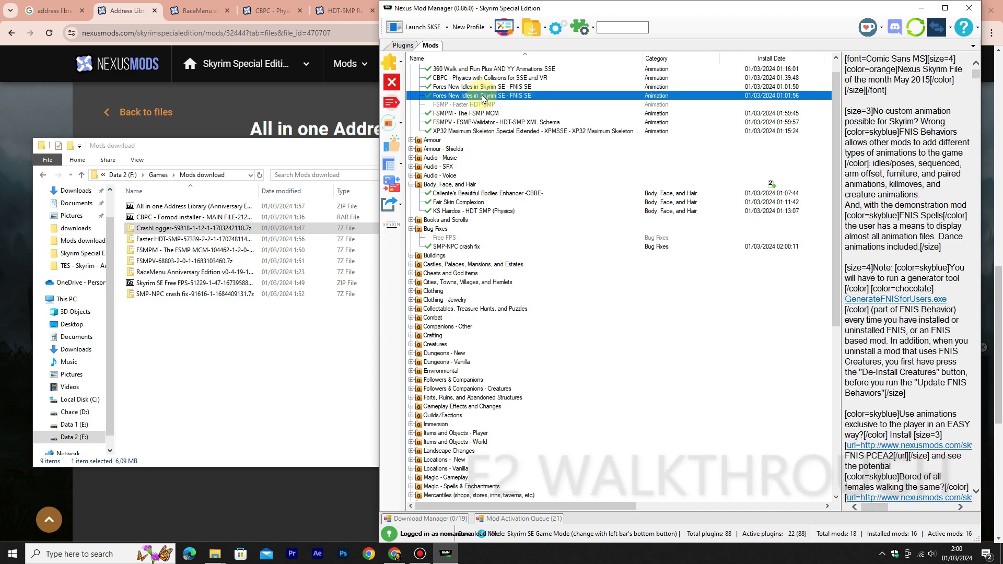
# Close Nexus Mod Manager and switch to the File Explorer window of the Skyrim install, going up to the Games folder
pyautogui.click(968, 8)
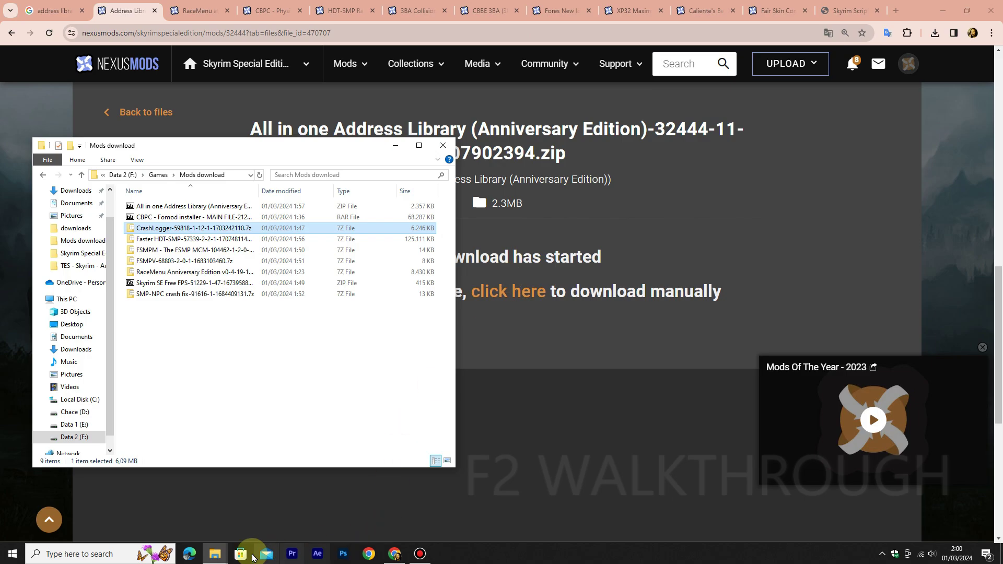
pyautogui.click(215, 553)
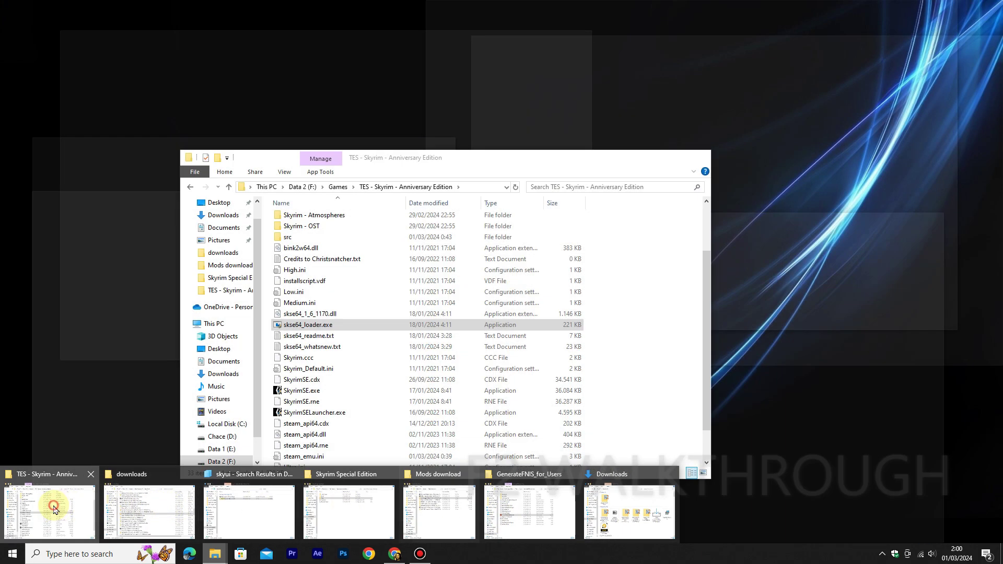
pyautogui.click(50, 509)
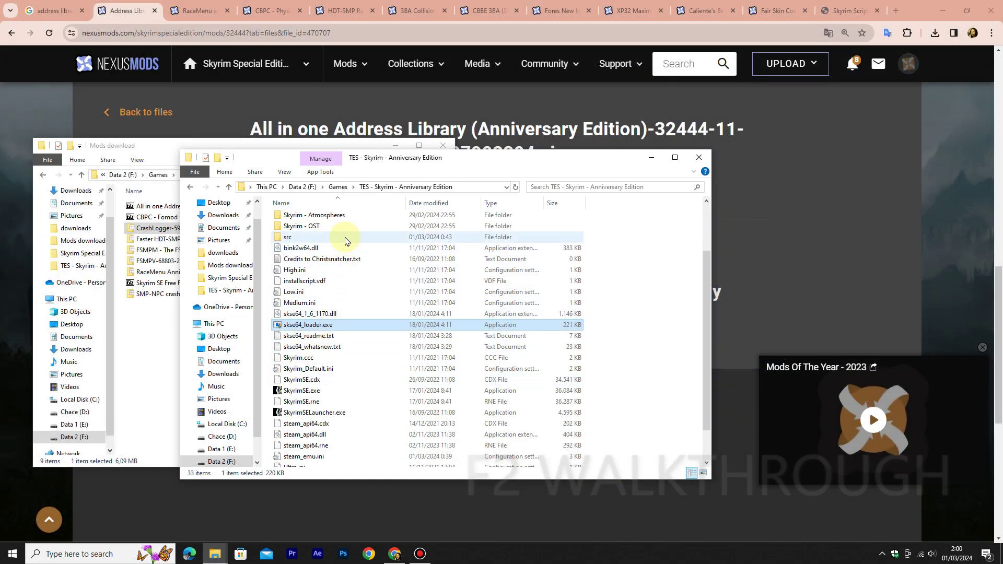
pyautogui.click(347, 188)
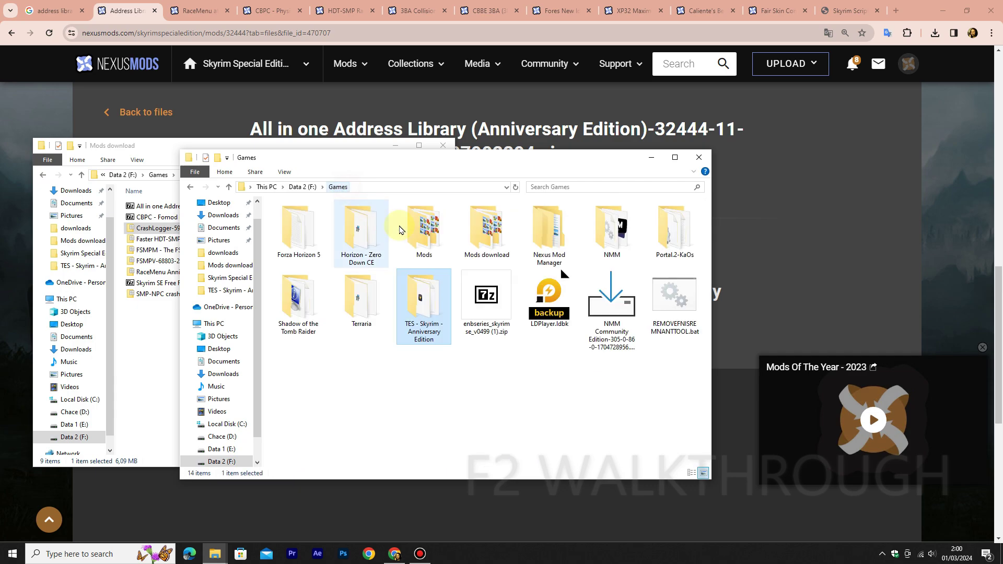
# Open the NMM folder inside Games and locate the NexusClient.exe application
pyautogui.click(543, 246)
pyautogui.doubleClick(542, 246)
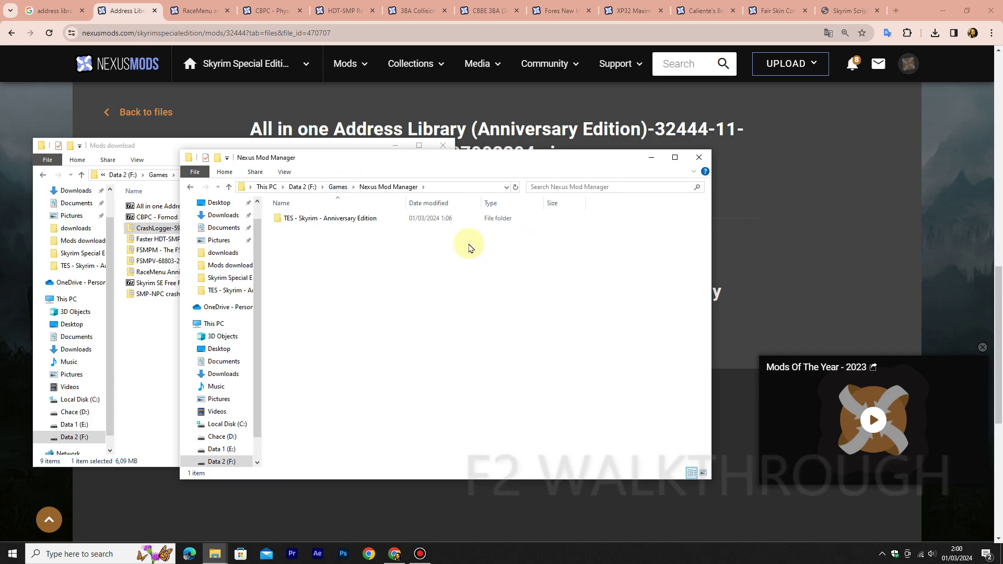
pyautogui.click(229, 187)
pyautogui.doubleClick(612, 230)
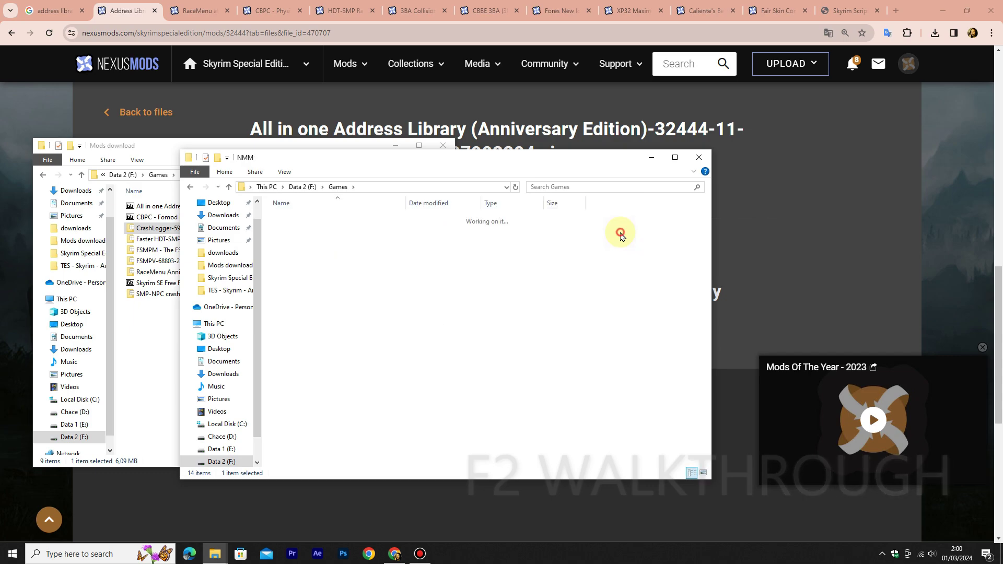
pyautogui.scroll(-6, 462, 308)
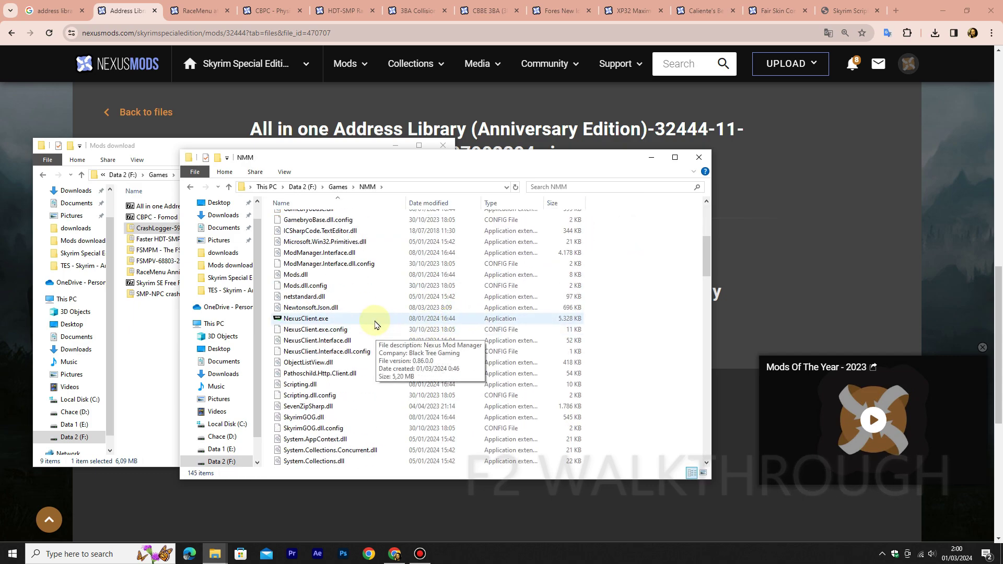
# Relaunch Nexus Mod Manager in Skyrim Special Edition mode from NexusClient.exe
pyautogui.click(375, 320)
pyautogui.rightClick(375, 322)
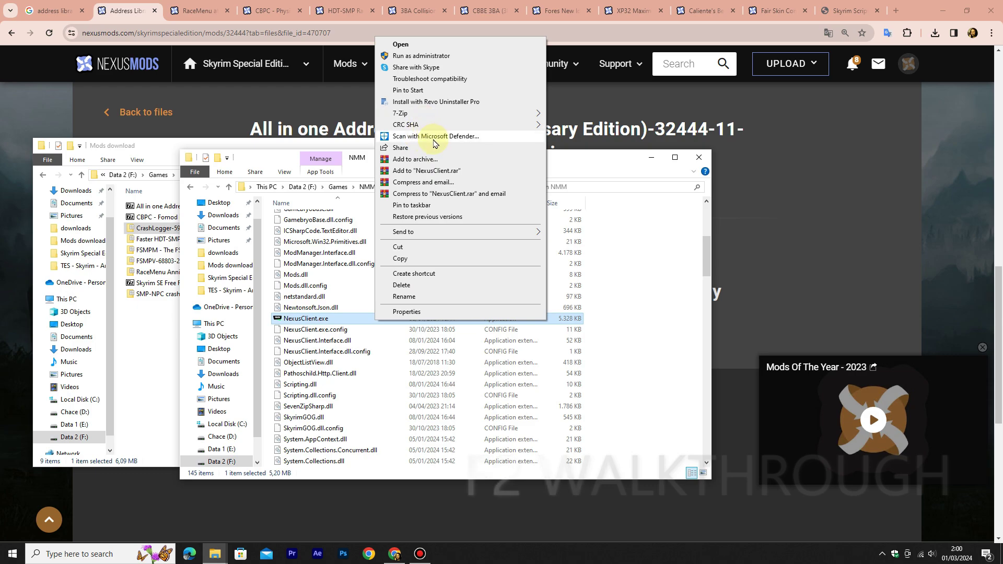
pyautogui.moveTo(465, 115)
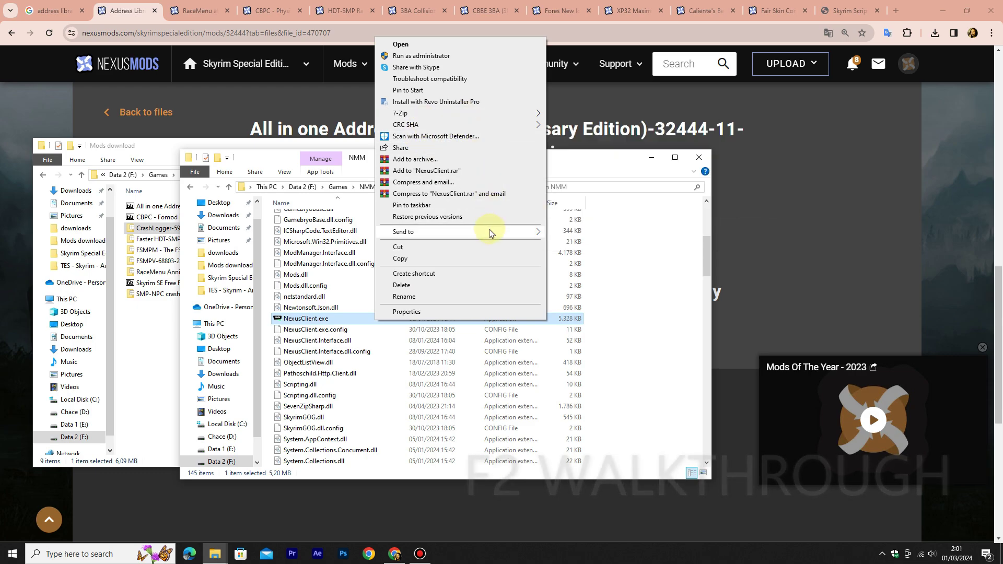
pyautogui.moveTo(529, 231)
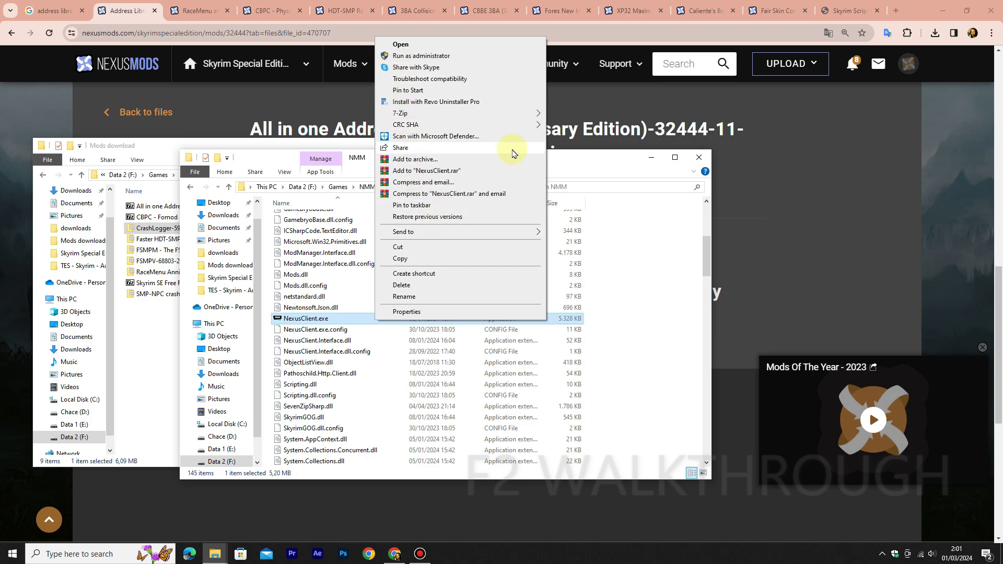
pyautogui.click(597, 157)
pyautogui.doubleClick(281, 320)
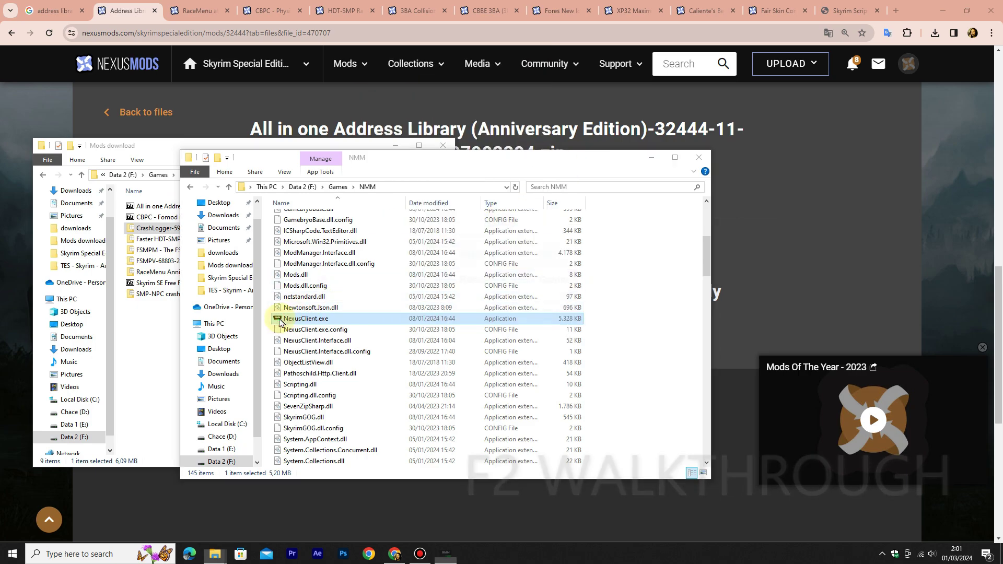
pyautogui.click(559, 318)
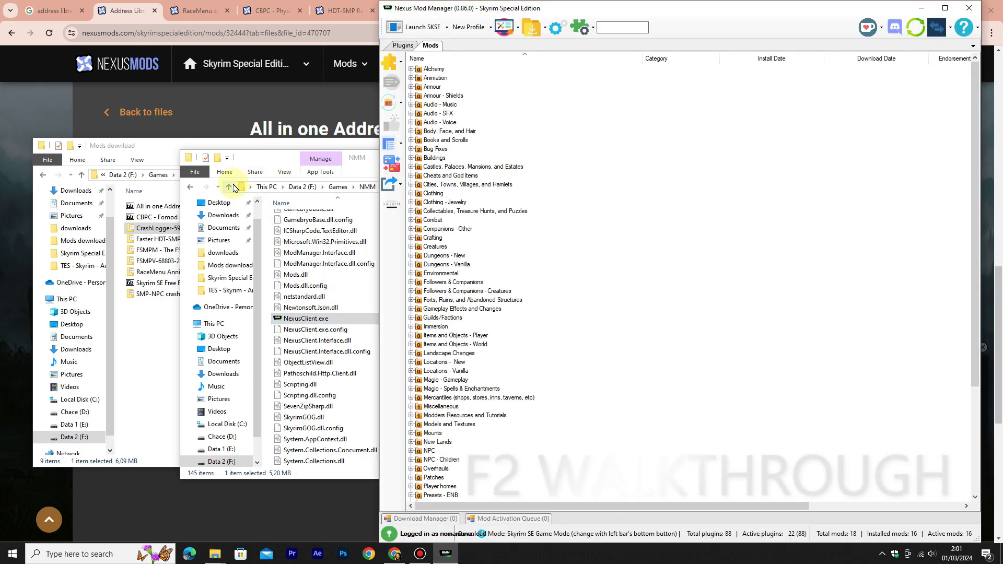
# Open the TES - Skyrim - Anniversary Edition folder in Games and move its window beside the Nexus Mod Manager mod list
pyautogui.click(229, 187)
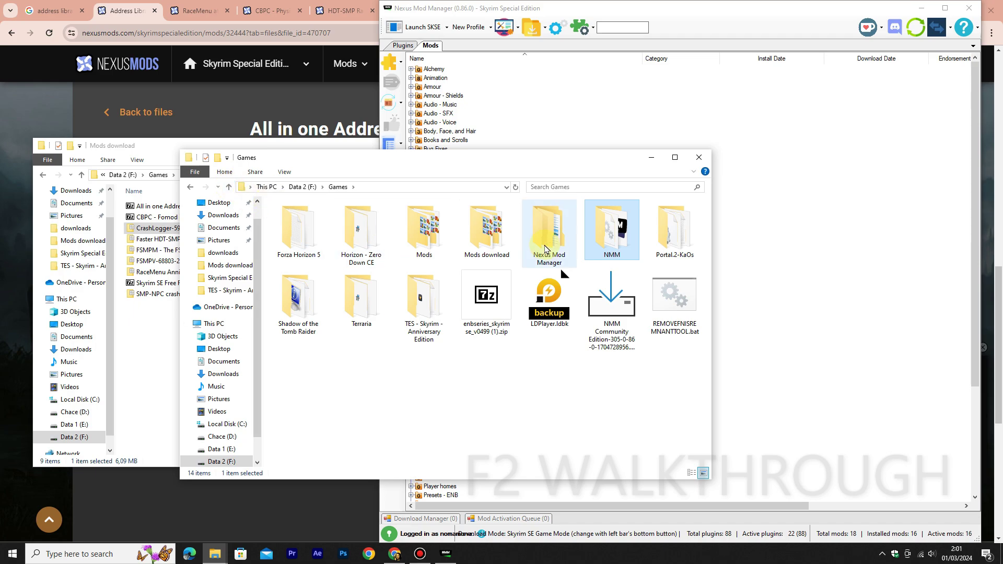
pyautogui.doubleClick(418, 320)
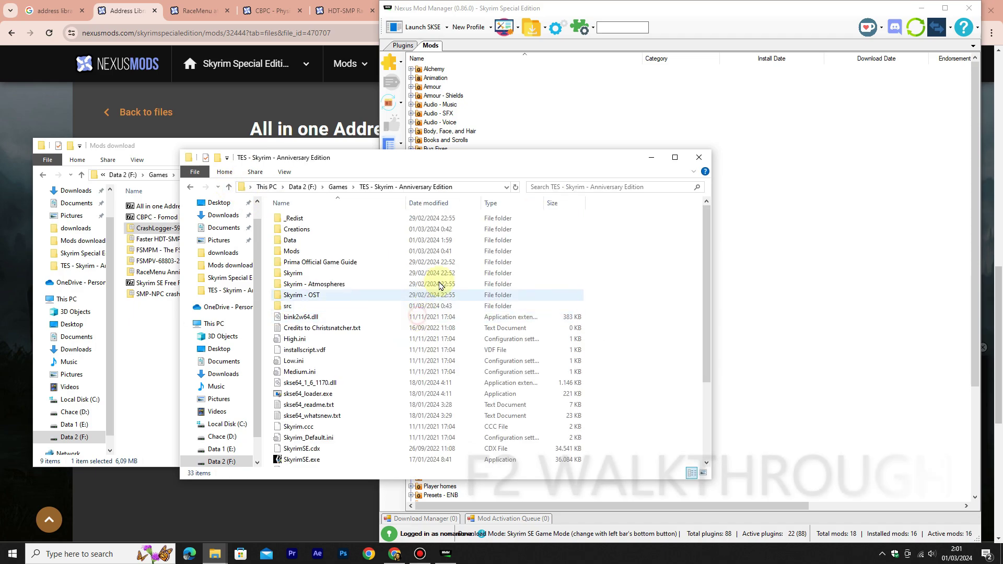
pyautogui.moveTo(537, 162); pyautogui.dragTo(520, 165)
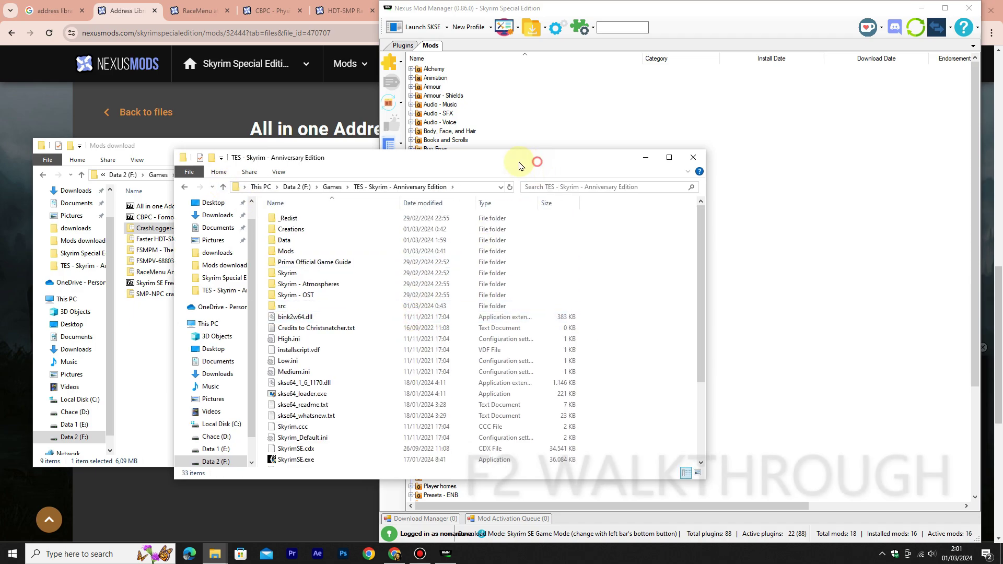
# Return to Nexus Mod Manager and expand the Body, Face, and Hair category to review its installed mods
pyautogui.click(674, 10)
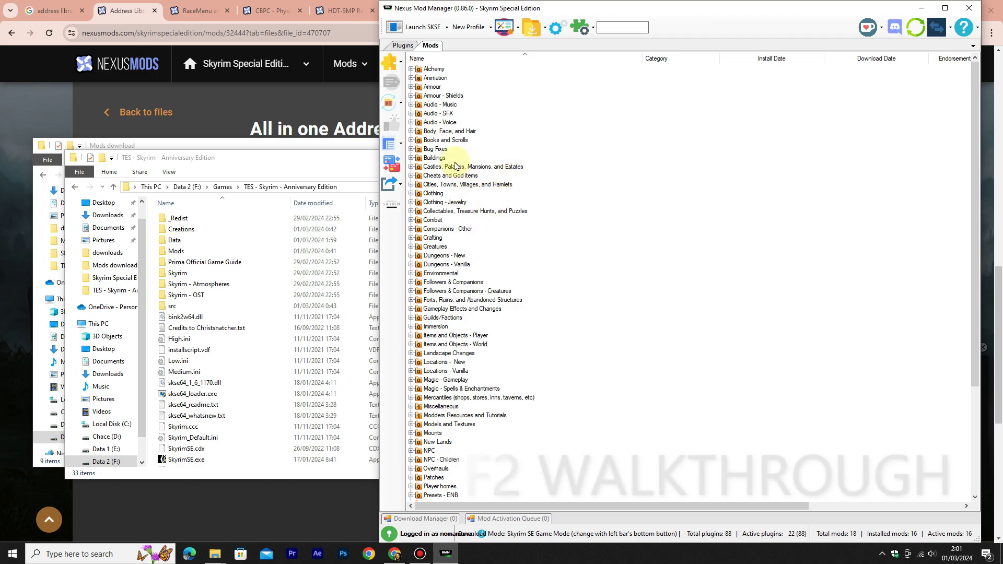
pyautogui.click(411, 131)
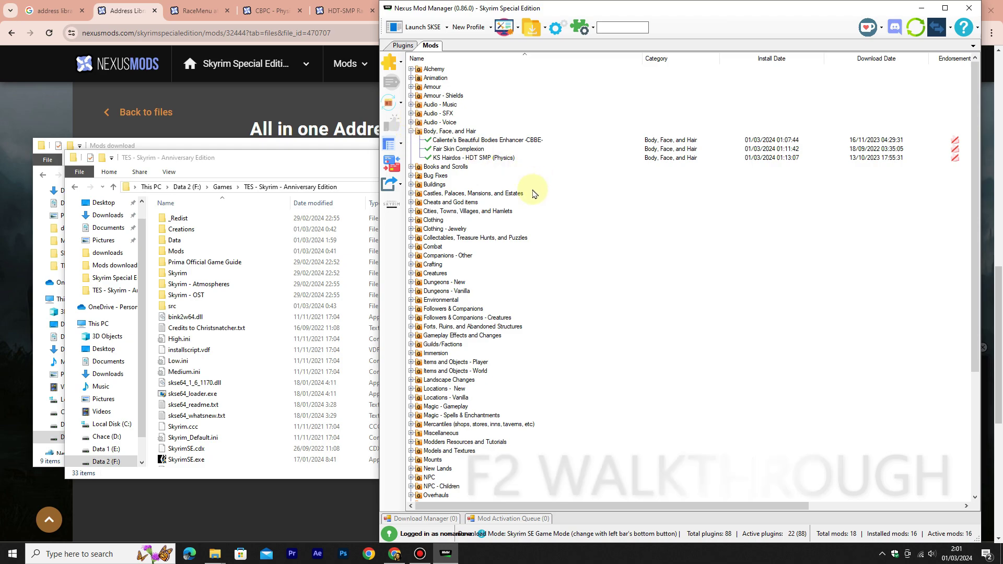
pyautogui.scroll(-2, 528, 207)
pyautogui.scroll(-1, 527, 208)
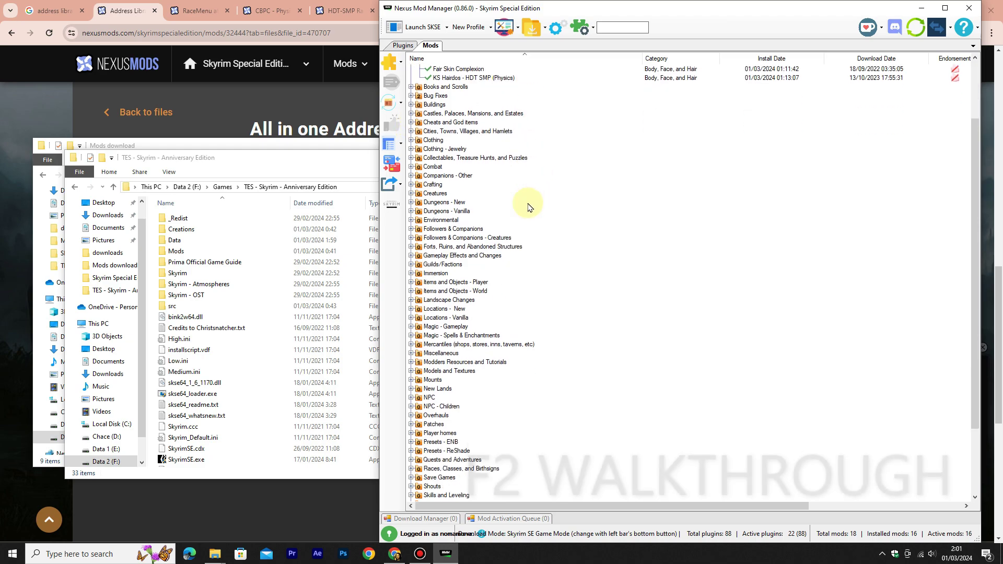
# Expand the Bug Fixes category in the mod list and try to activate the Free FPS mod
pyautogui.scroll(1, 528, 207)
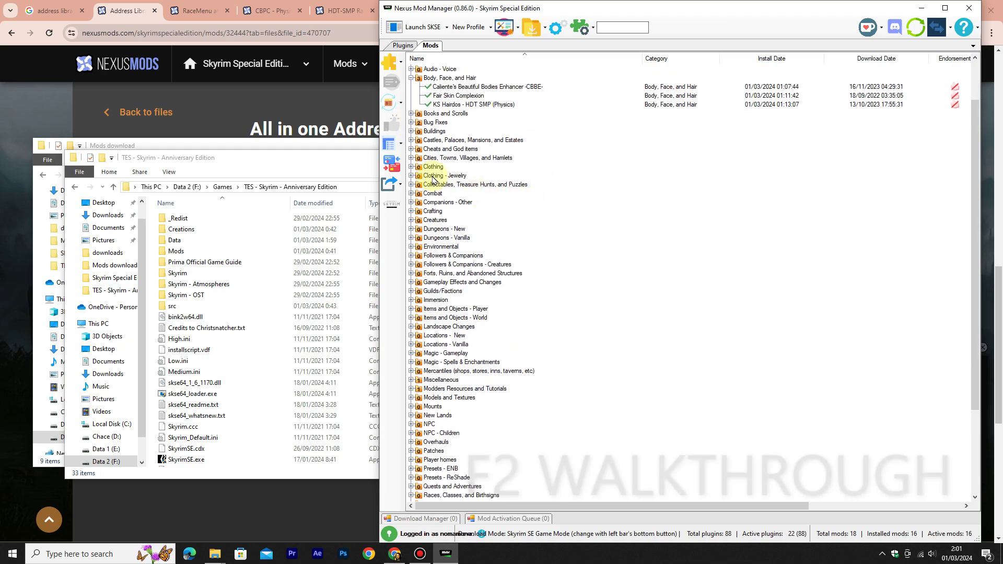
pyautogui.click(411, 123)
pyautogui.doubleClick(456, 133)
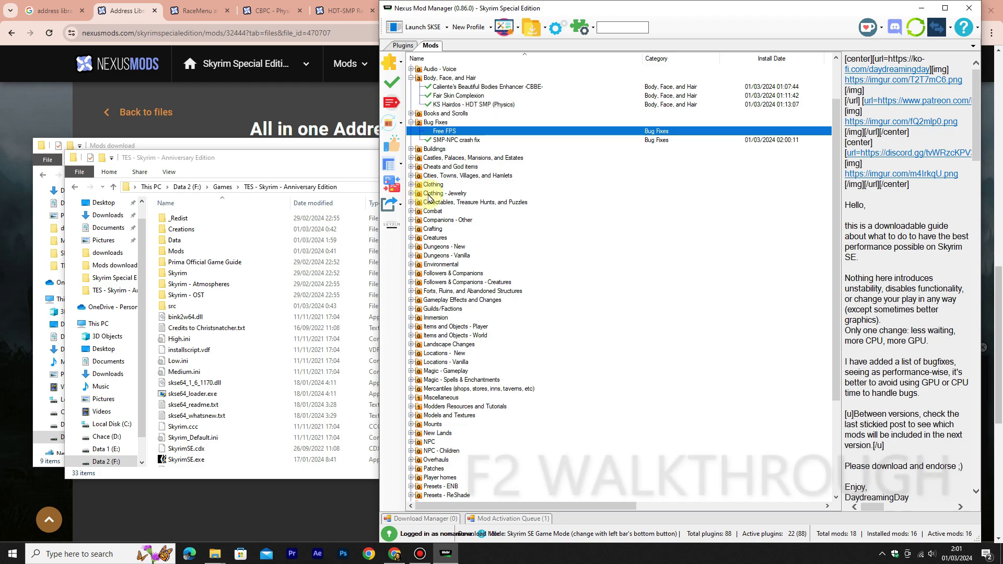
pyautogui.moveTo(837, 172); pyautogui.dragTo(837, 134)
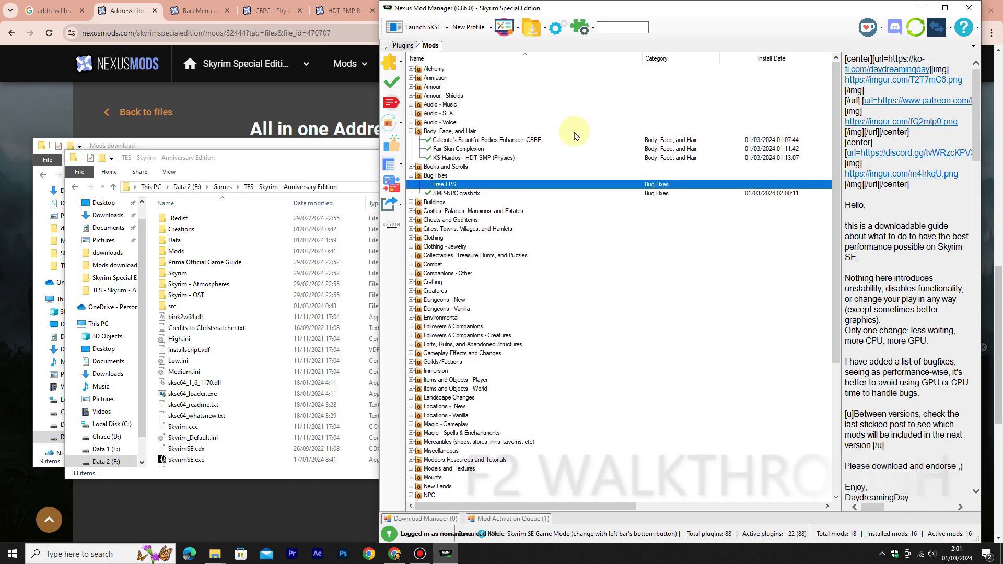
pyautogui.click(559, 139)
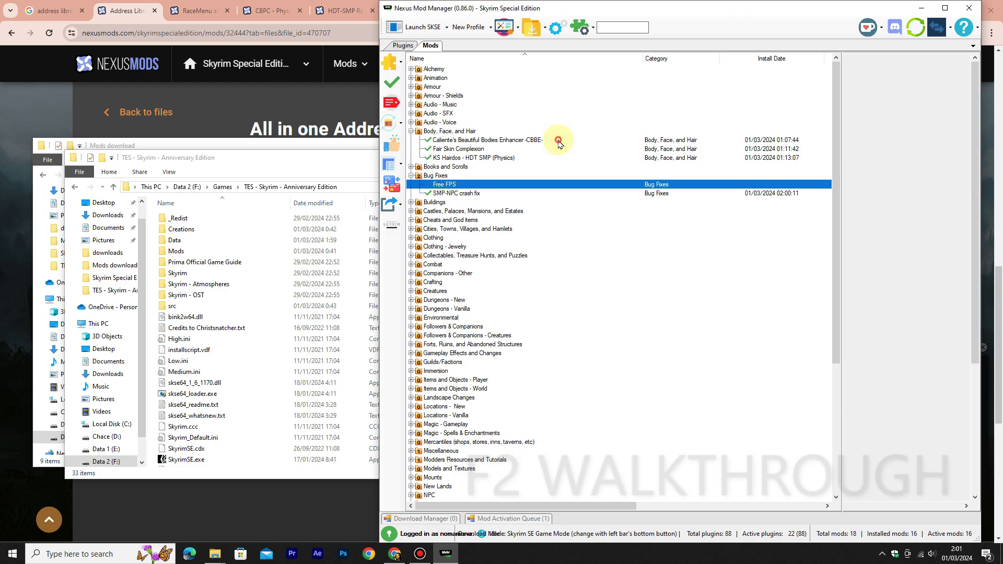
pyautogui.click(439, 184)
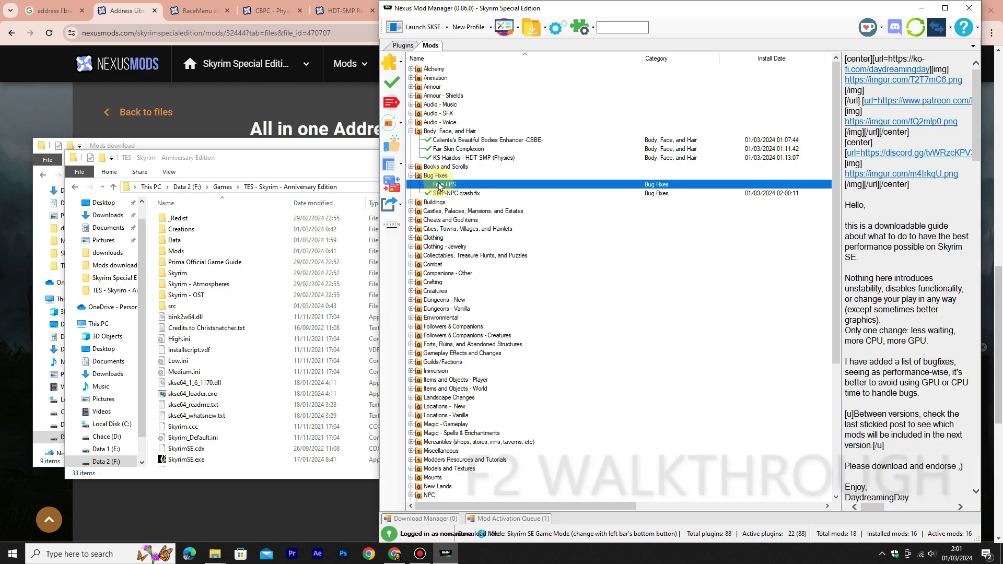
# Move the TES - Skyrim - Anniversary Edition window aside and bring the Mods download folder forward to view its archives
pyautogui.click(298, 171)
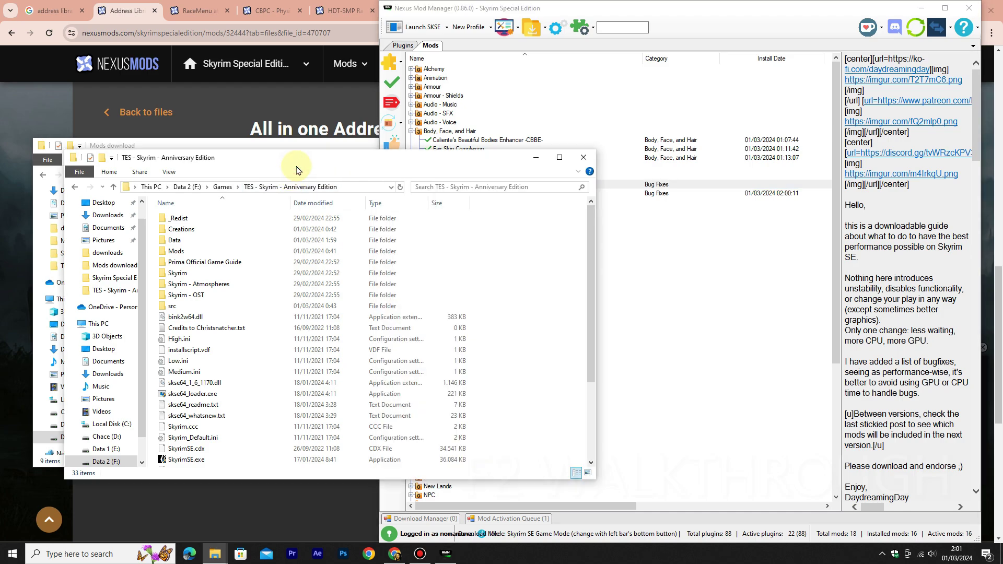
pyautogui.moveTo(297, 168); pyautogui.dragTo(447, 166)
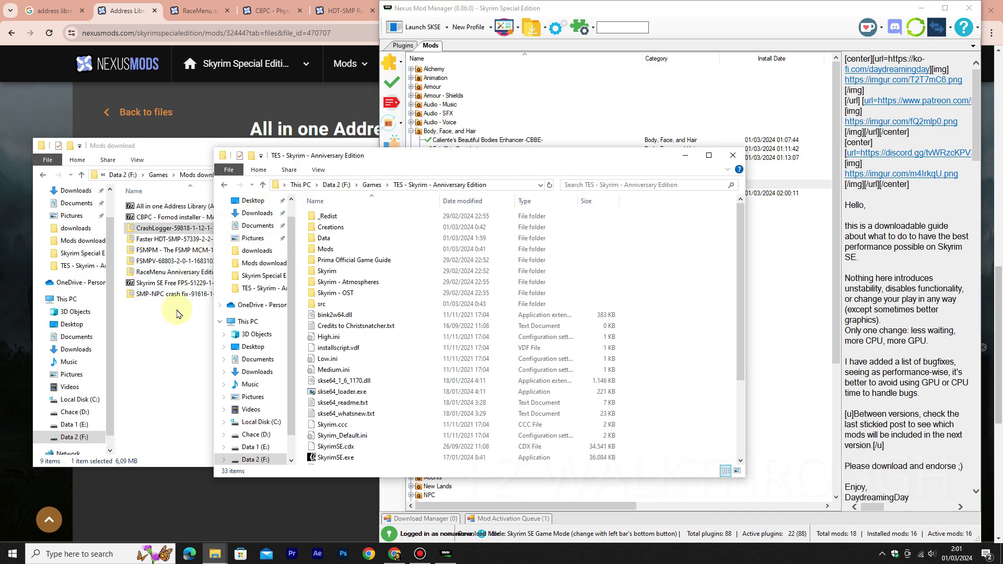
pyautogui.moveTo(420, 158); pyautogui.dragTo(456, 233)
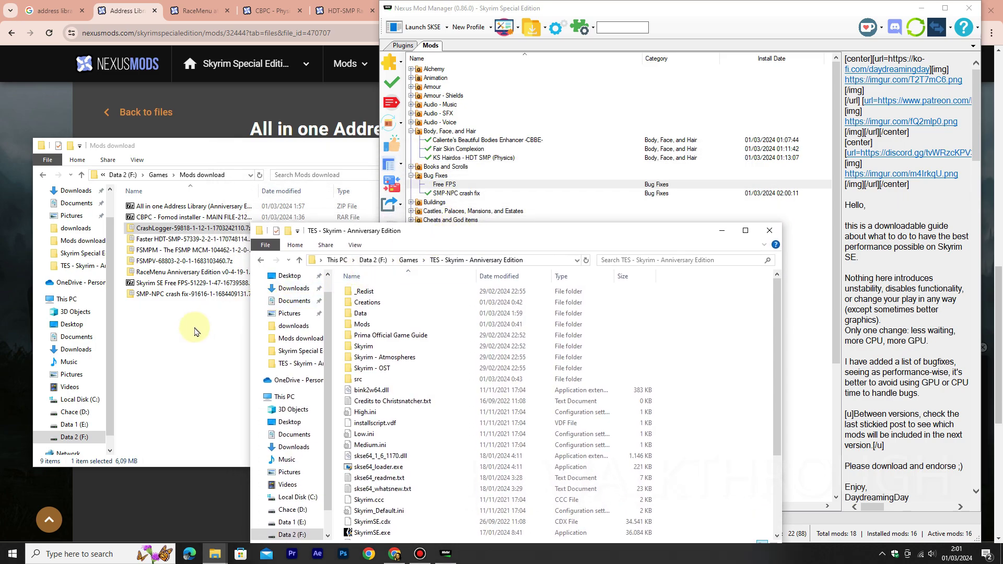
pyautogui.click(184, 312)
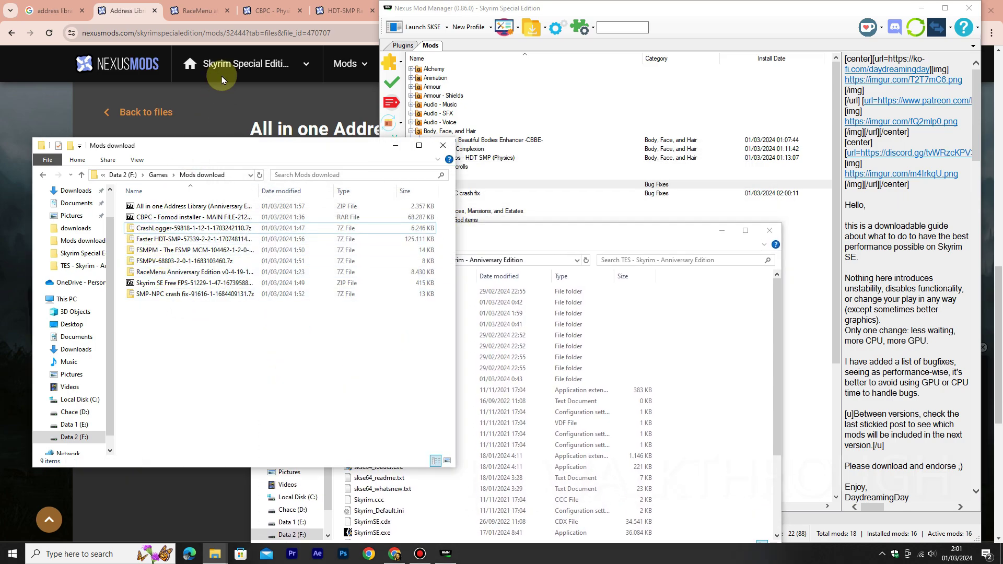
# Switch to the browser and search Google for "free fps mod skyrim" in place of the Skyrim Script Extender page
pyautogui.click(207, 19)
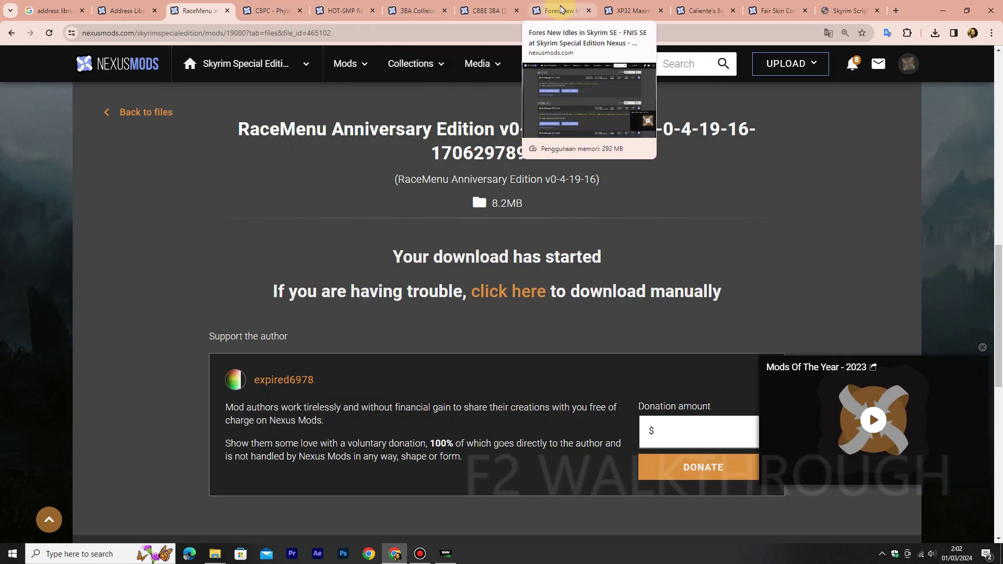
pyautogui.click(831, 15)
pyautogui.click(279, 34)
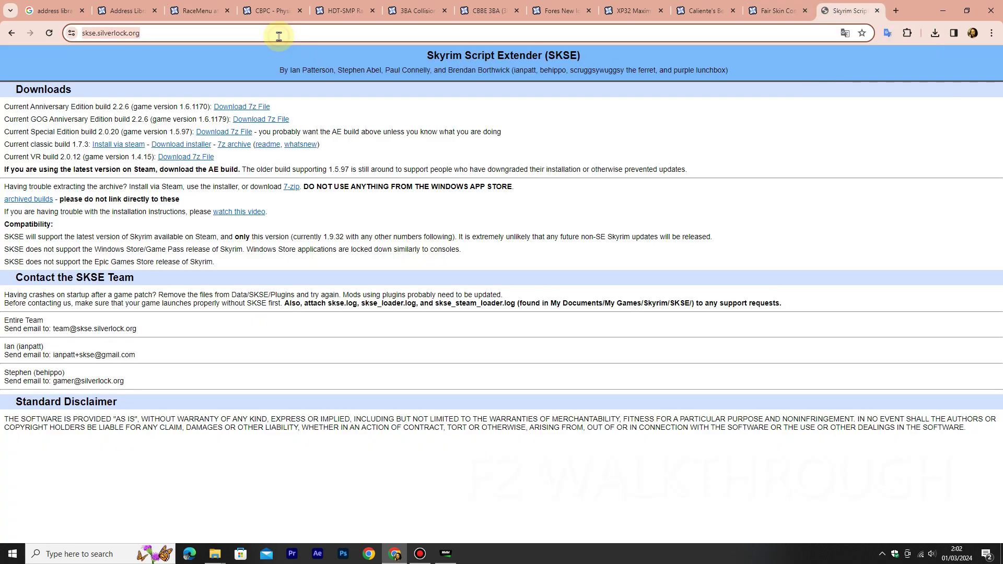
pyautogui.write('free')
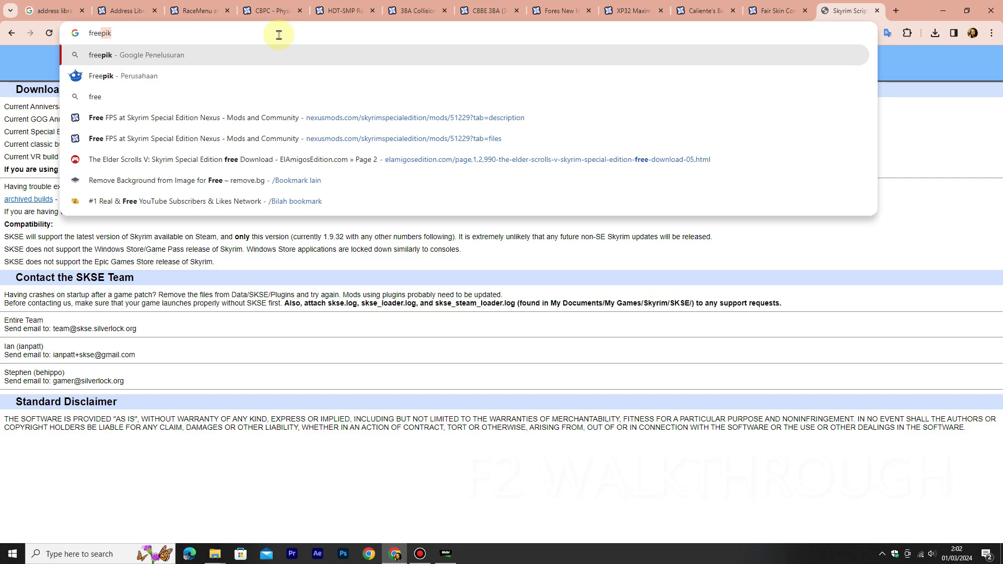
pyautogui.write(' fp')
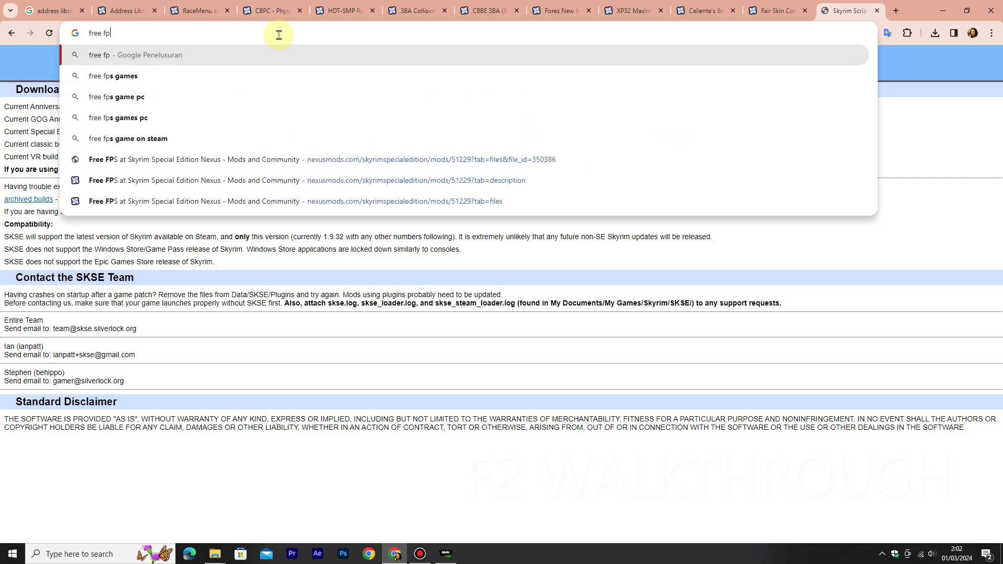
pyautogui.write('s mod')
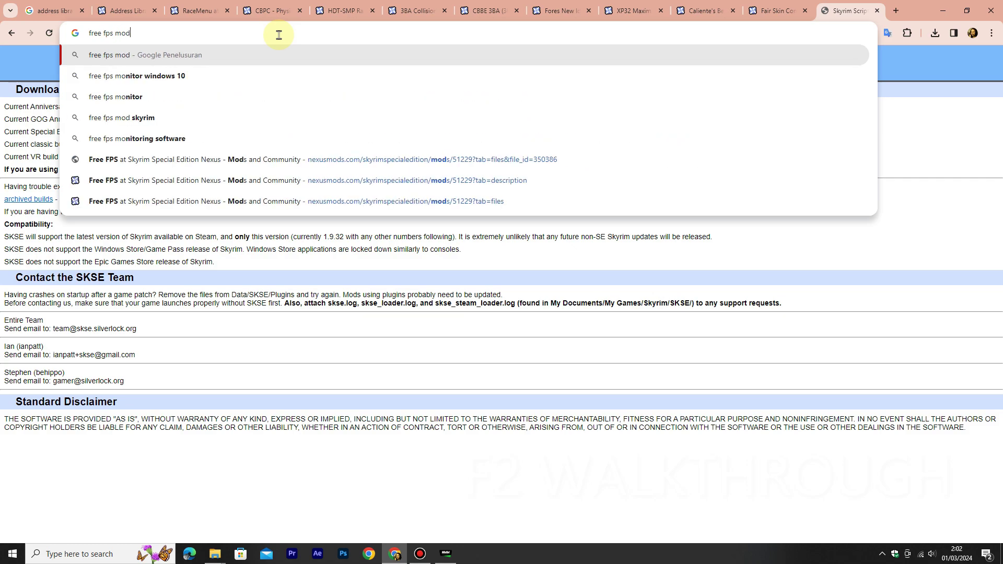
pyautogui.click(257, 75)
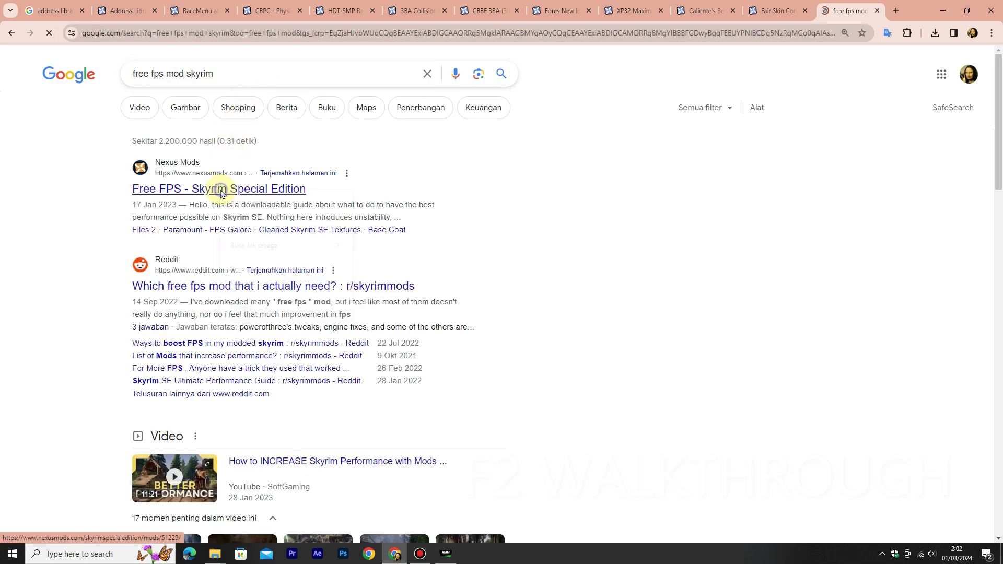
# Open the Nexus Mods result for Free FPS in a new tab and review the mod's description
pyautogui.rightClick(220, 189)
pyautogui.click(246, 202)
pyautogui.click(849, 11)
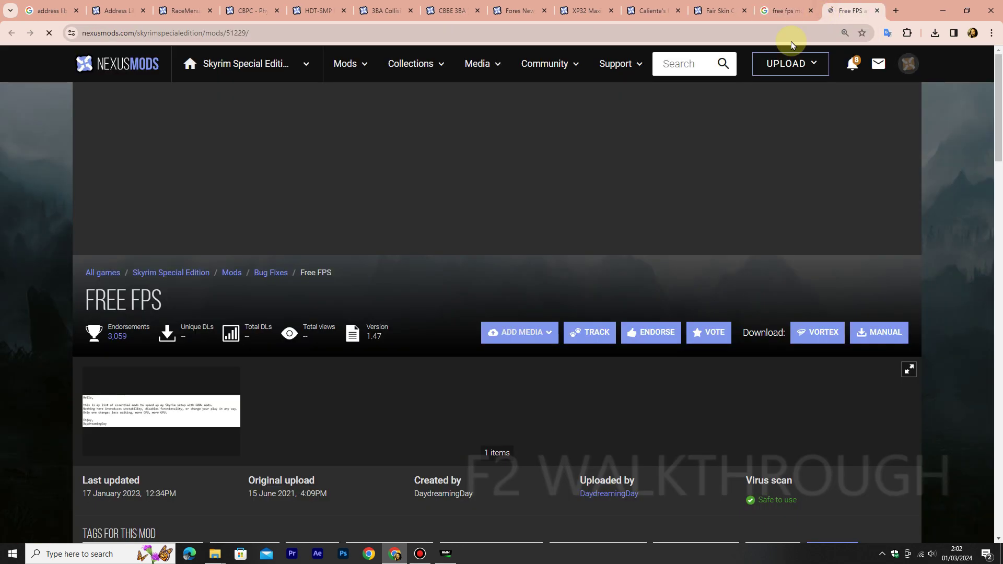
pyautogui.scroll(-8, 582, 188)
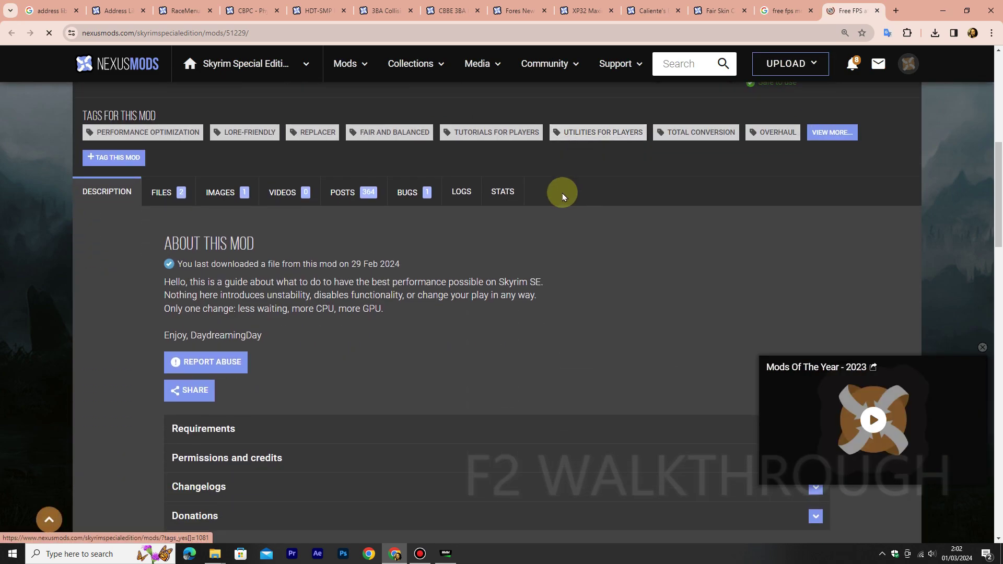
pyautogui.scroll(-2, 540, 189)
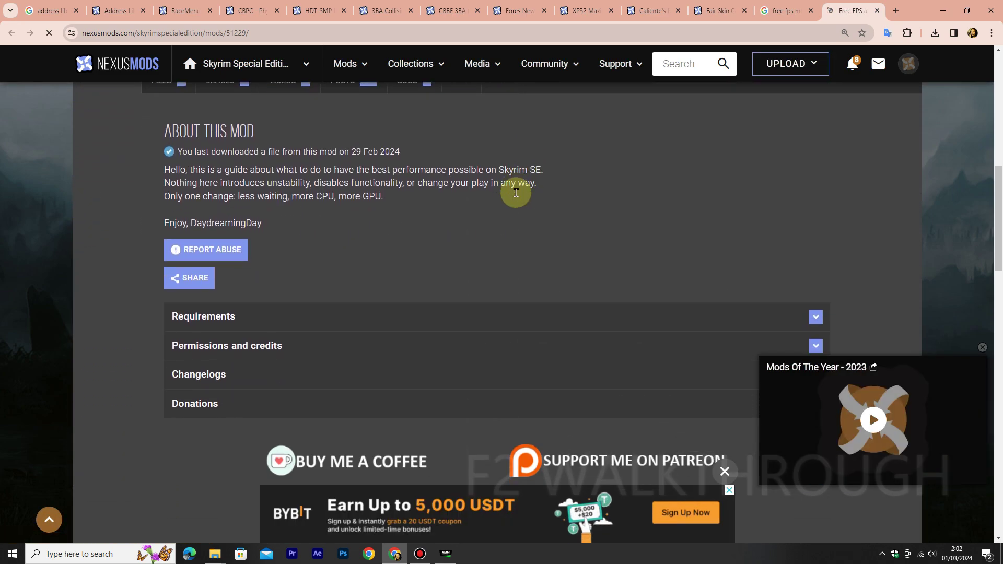
pyautogui.scroll(-2, 445, 216)
pyautogui.scroll(3, 427, 205)
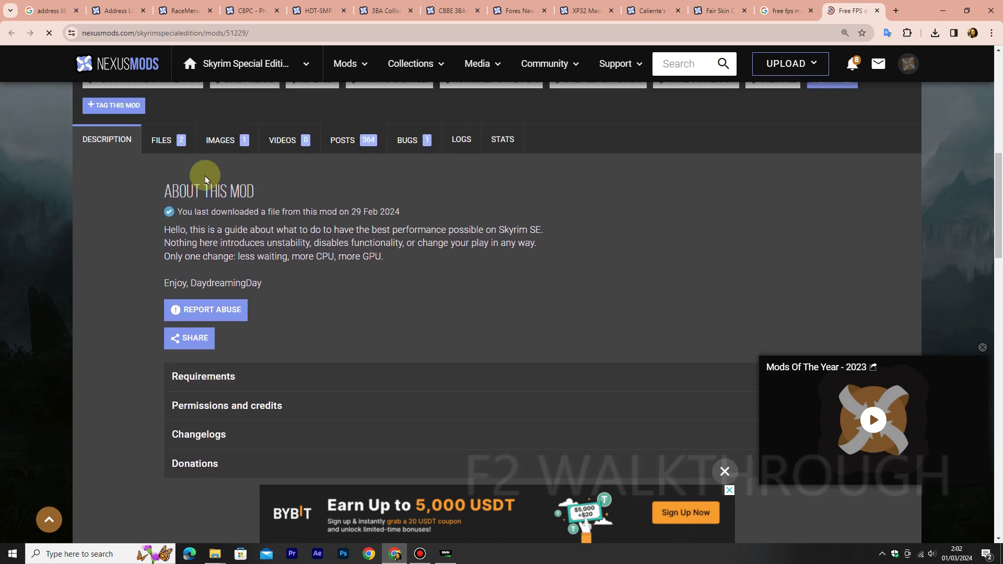
# Open the Free FPS mod's file list and read the notes for the Skyrim SE Free FPS main file
pyautogui.click(161, 138)
pyautogui.scroll(-2, 383, 215)
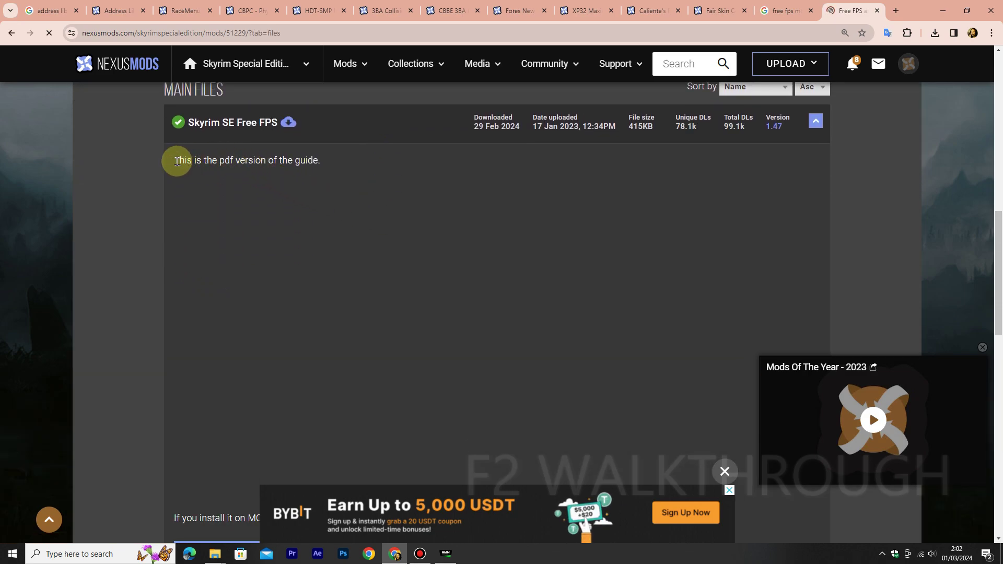
pyautogui.moveTo(177, 161); pyautogui.dragTo(346, 157)
pyautogui.click(416, 179)
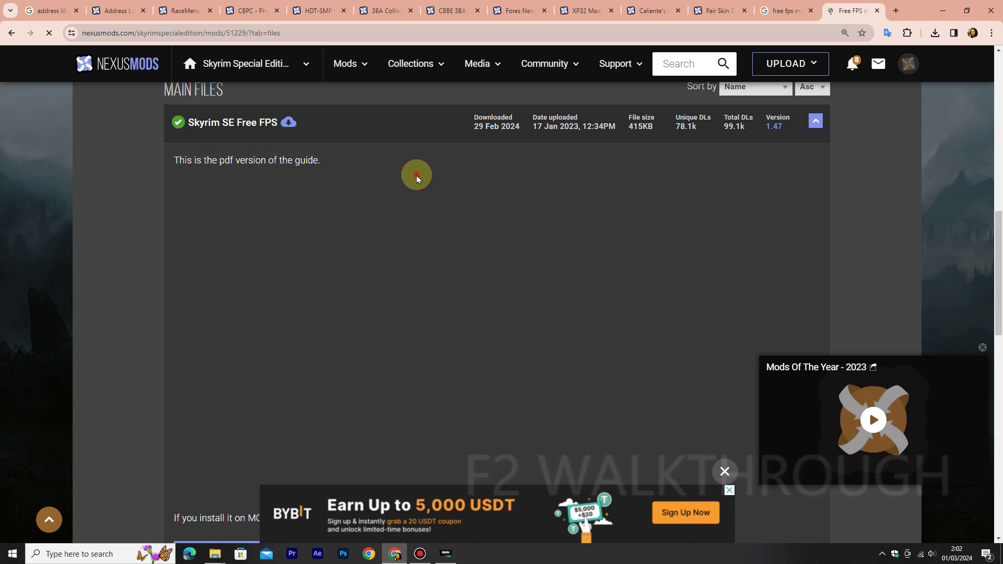
pyautogui.scroll(-3, 417, 176)
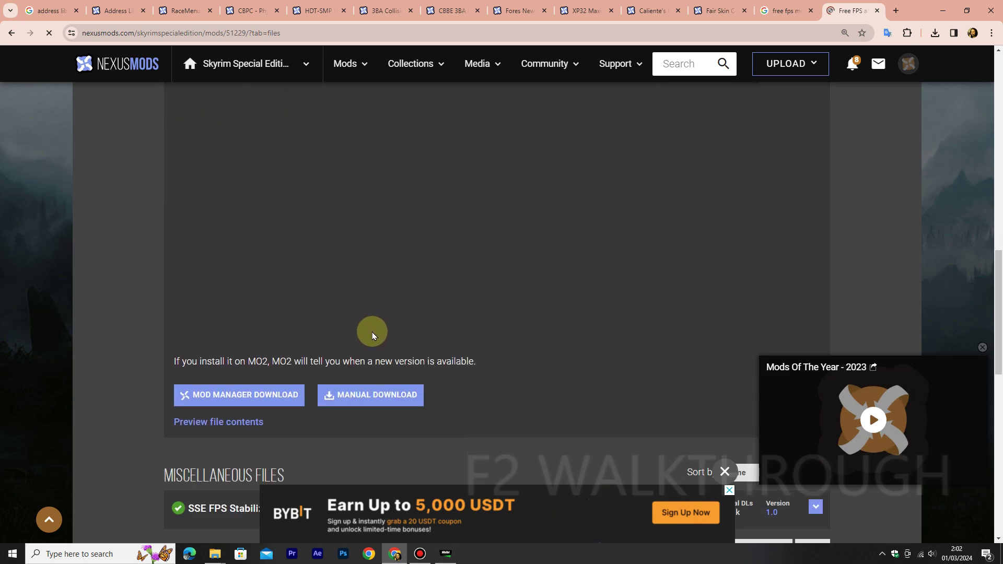
pyautogui.moveTo(215, 553)
pyautogui.moveTo(243, 527)
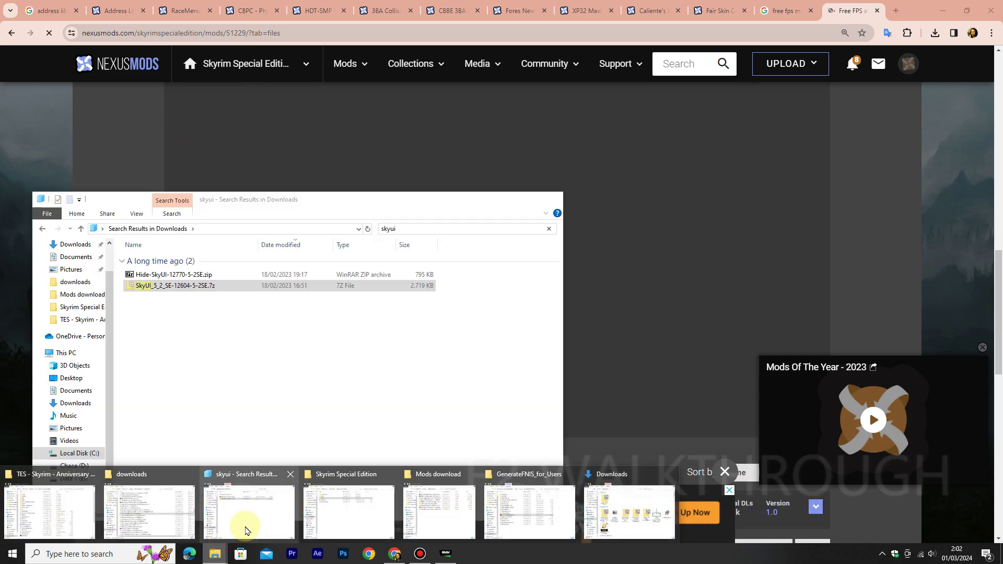
pyautogui.moveTo(357, 494)
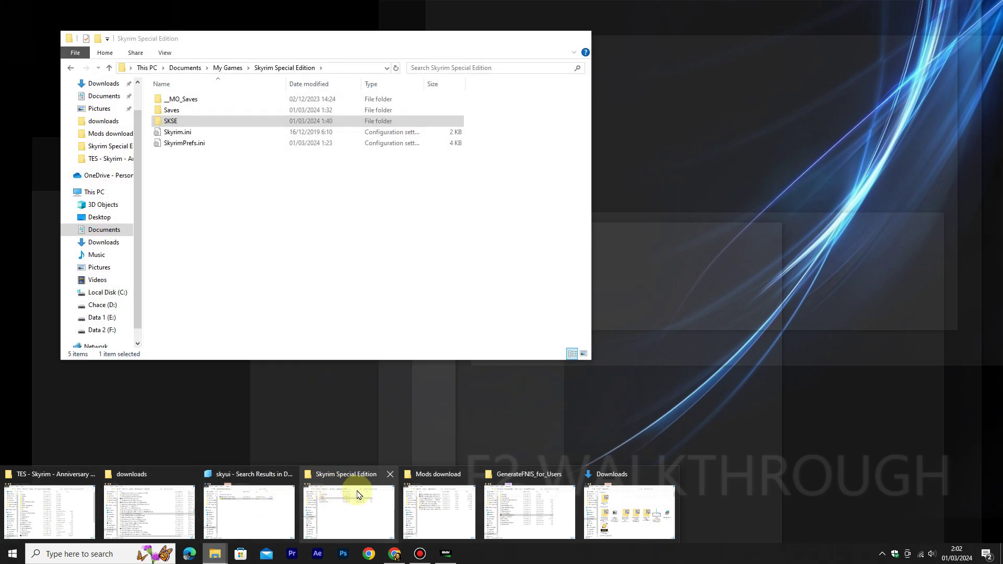
pyautogui.moveTo(437, 496)
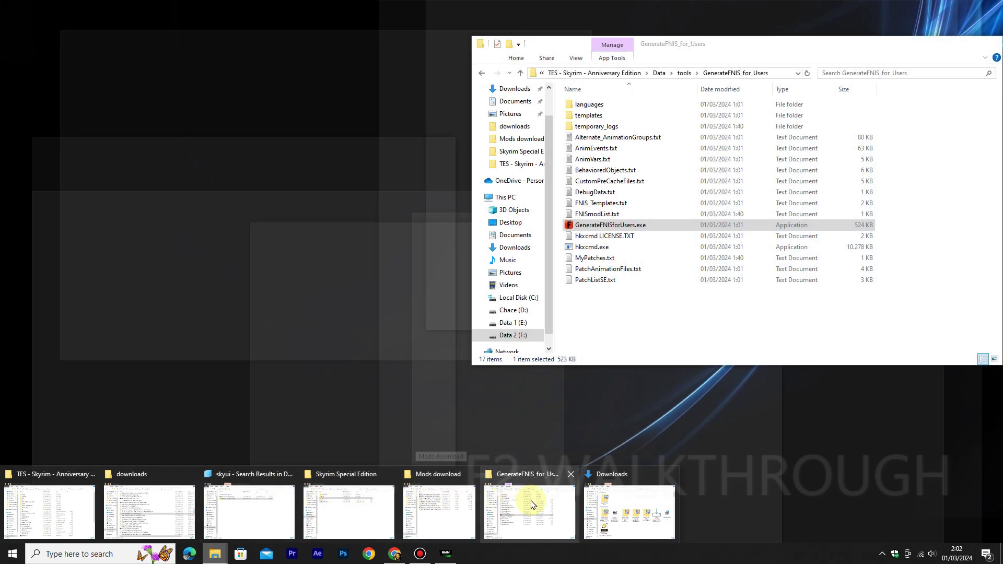
pyautogui.click(543, 501)
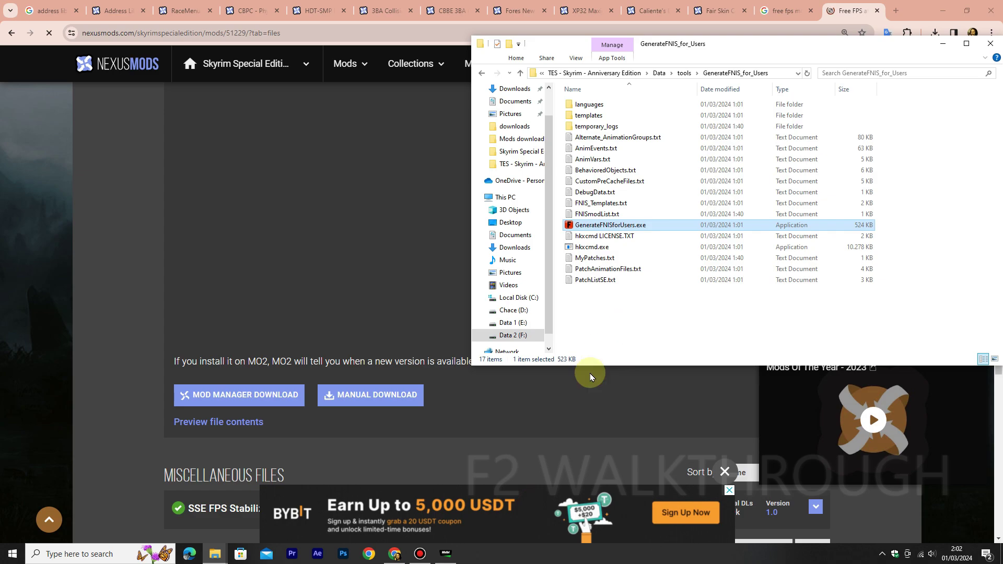
# Switch to Nexus Mod Manager and start activating FSMP - Faster HDT-SMP from the Animation category
pyautogui.click(446, 553)
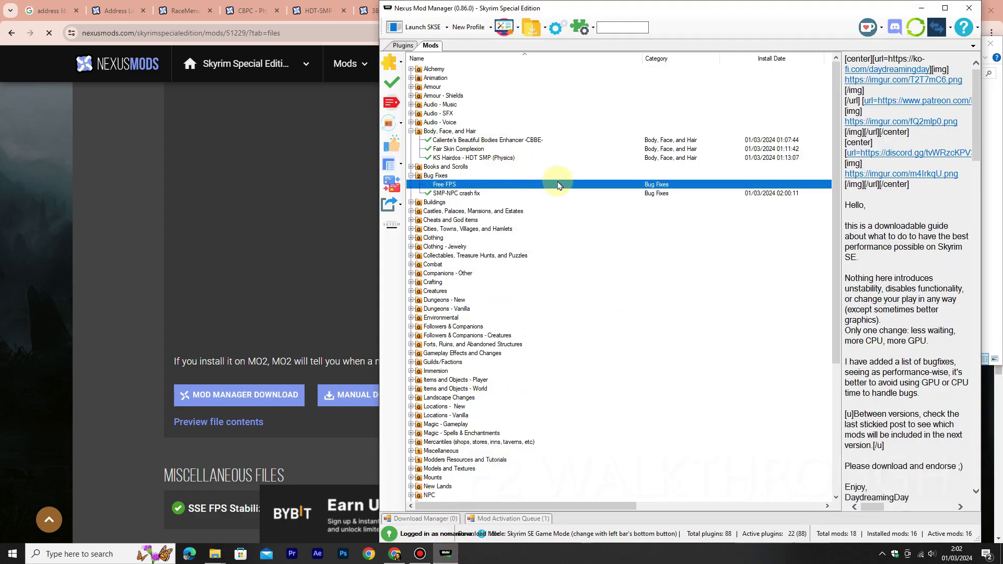
pyautogui.click(411, 78)
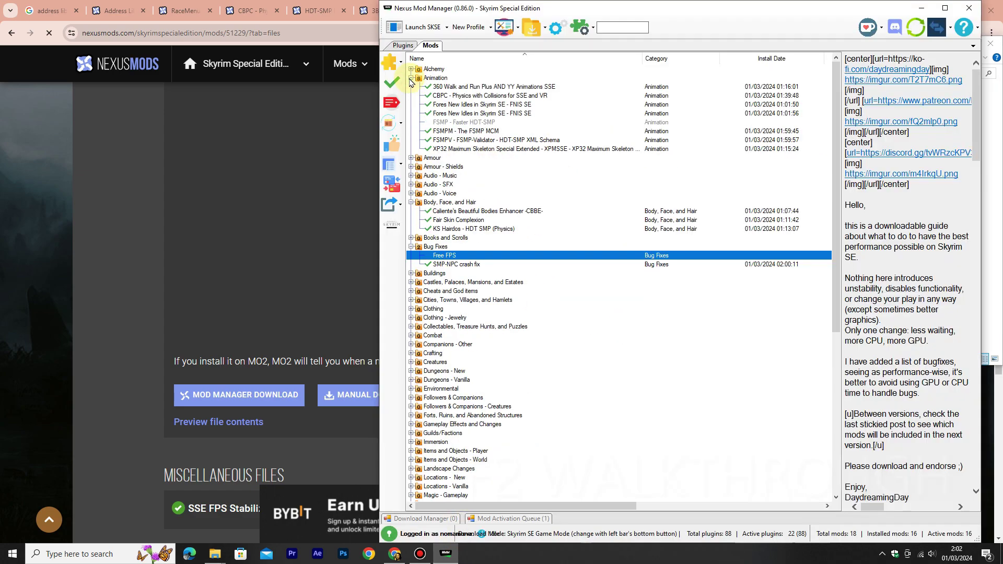
pyautogui.click(461, 123)
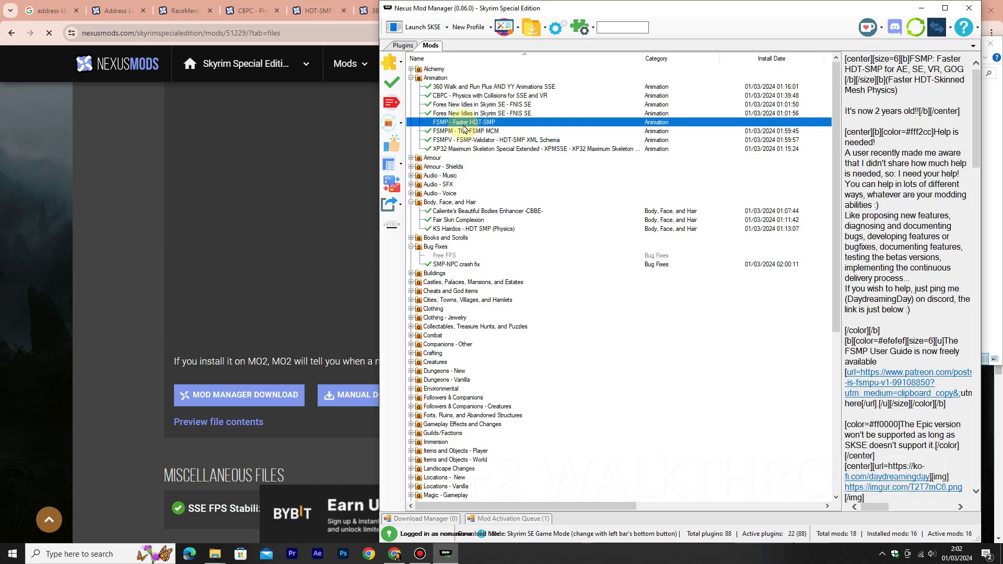
pyautogui.click(392, 82)
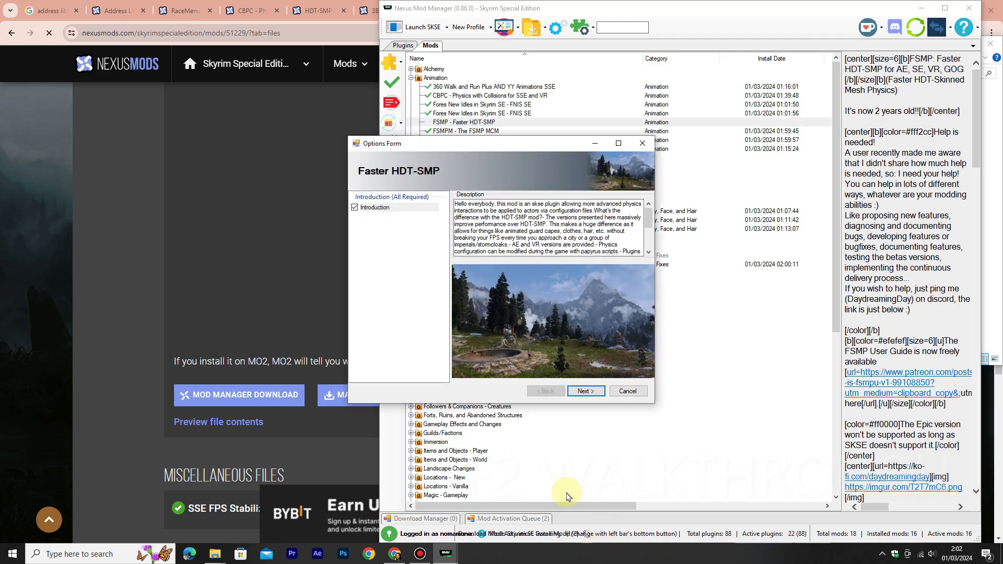
# In the Faster HDT-SMP installer, decline the VR option and choose 1.6.1170 as the Skyrim version, accepting the compatibility warning
pyautogui.click(585, 392)
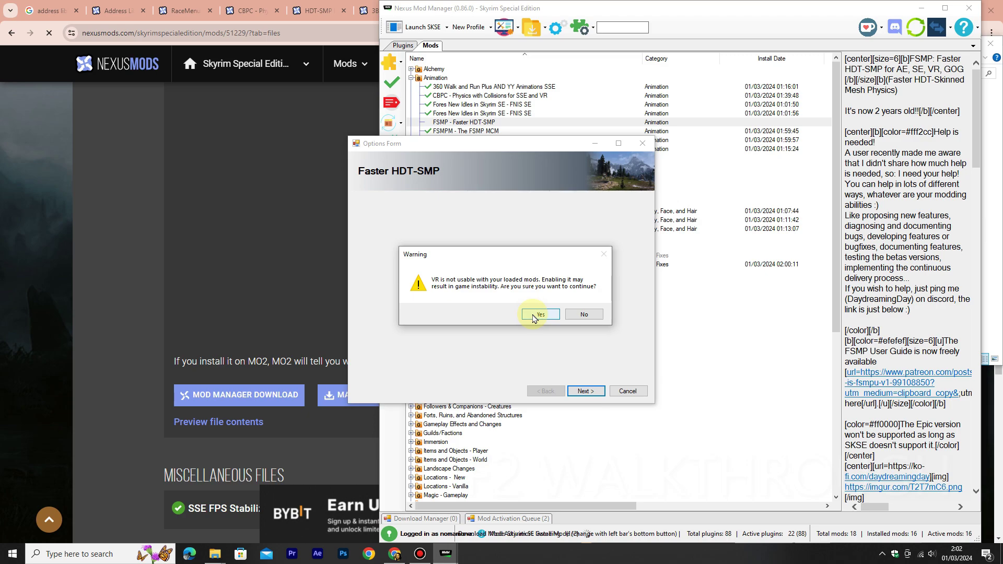
pyautogui.click(572, 314)
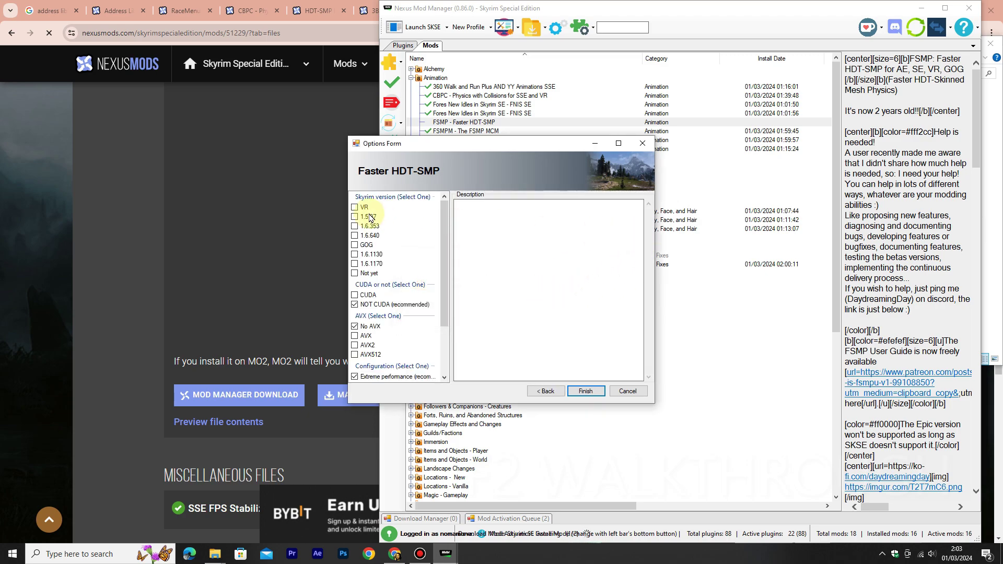
pyautogui.click(370, 264)
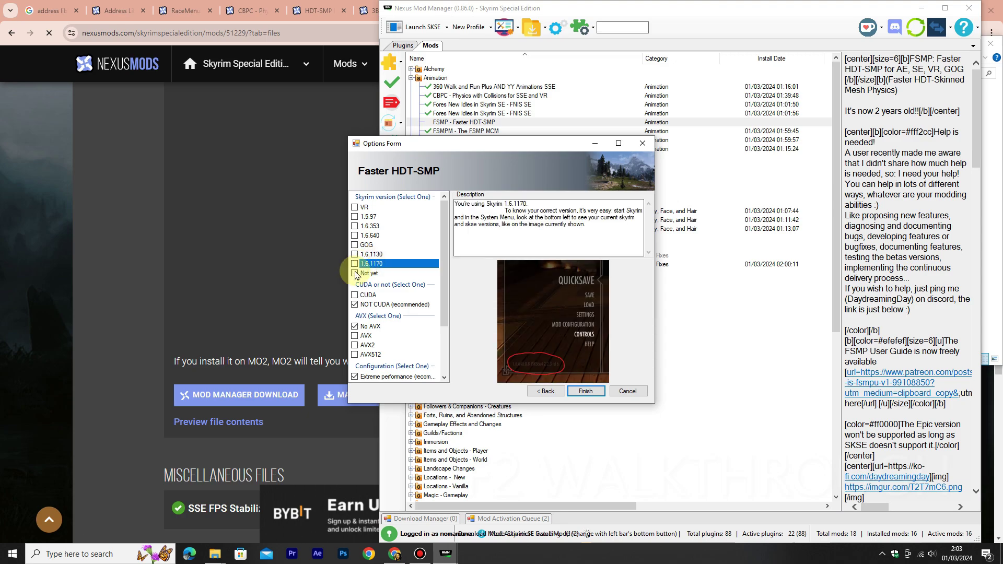
pyautogui.click(355, 264)
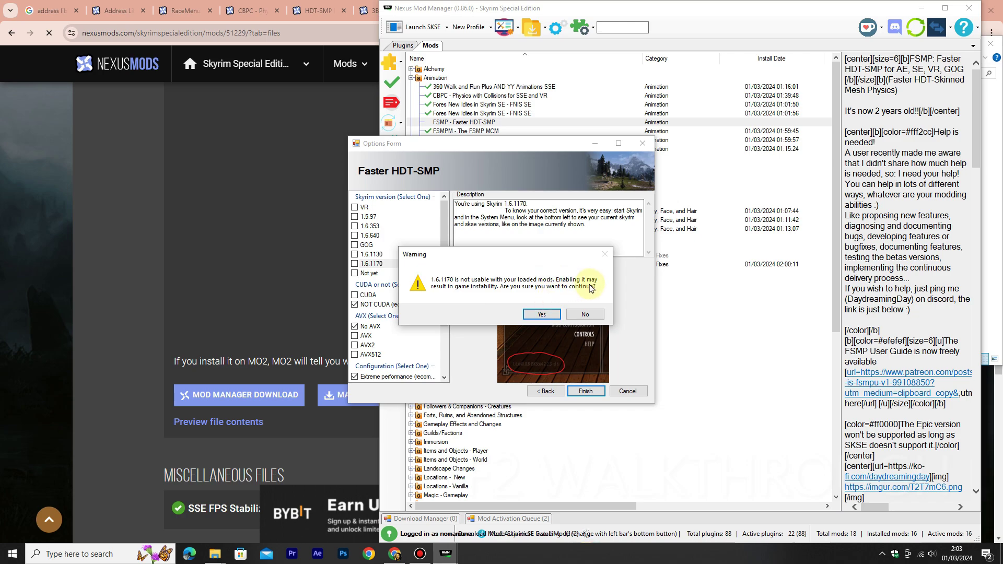
pyautogui.click(554, 314)
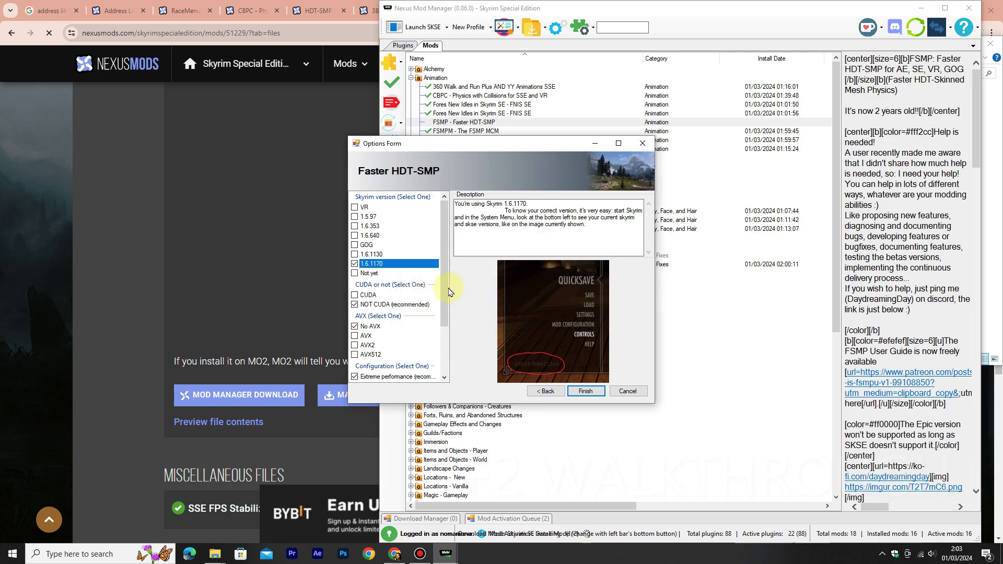
# Finish the Faster HDT-SMP installer with NOT CUDA (recommended) selected, letting it overwrite all files already installed by other mods
pyautogui.moveTo(444, 282); pyautogui.dragTo(456, 340)
pyautogui.click(416, 236)
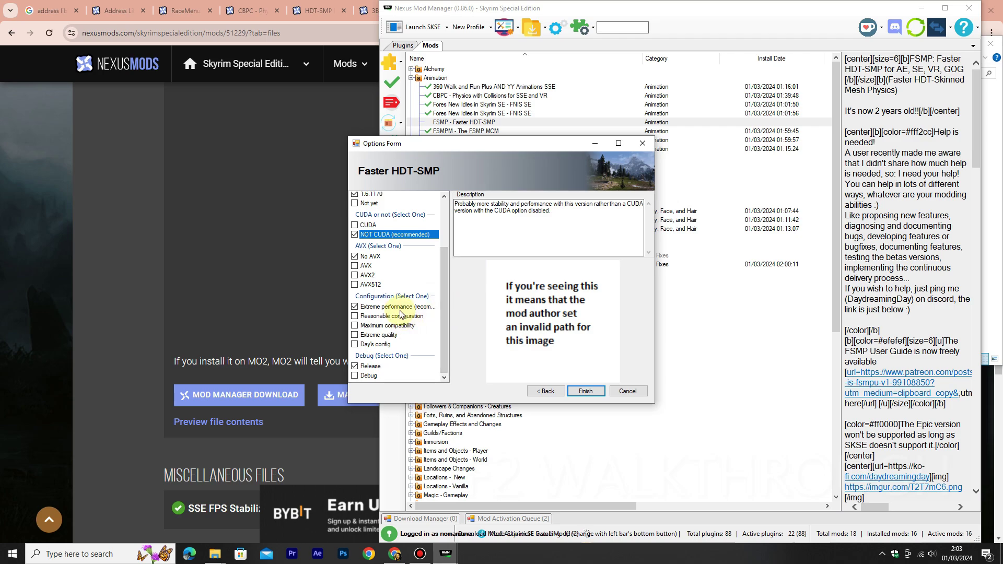
pyautogui.click(588, 391)
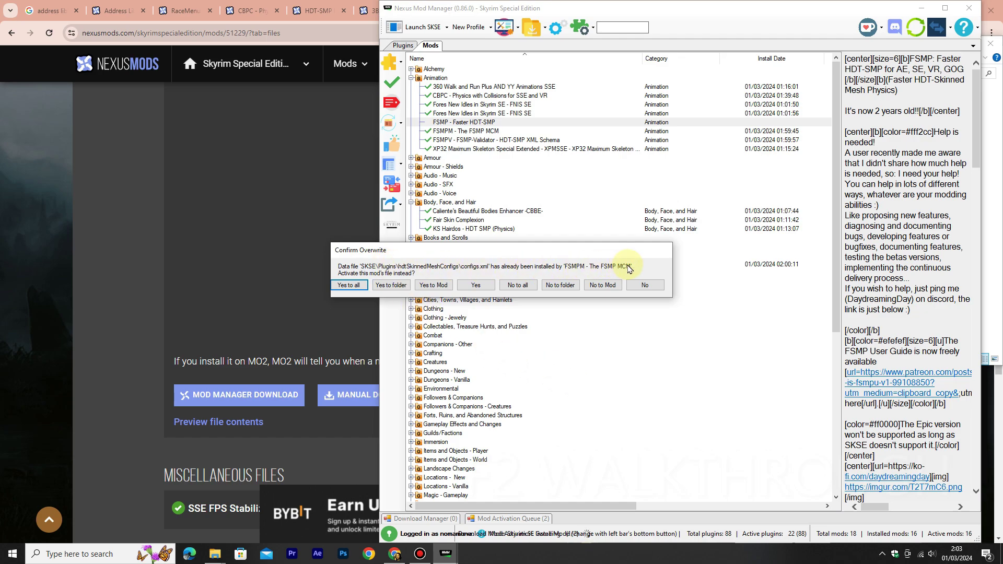
pyautogui.click(357, 285)
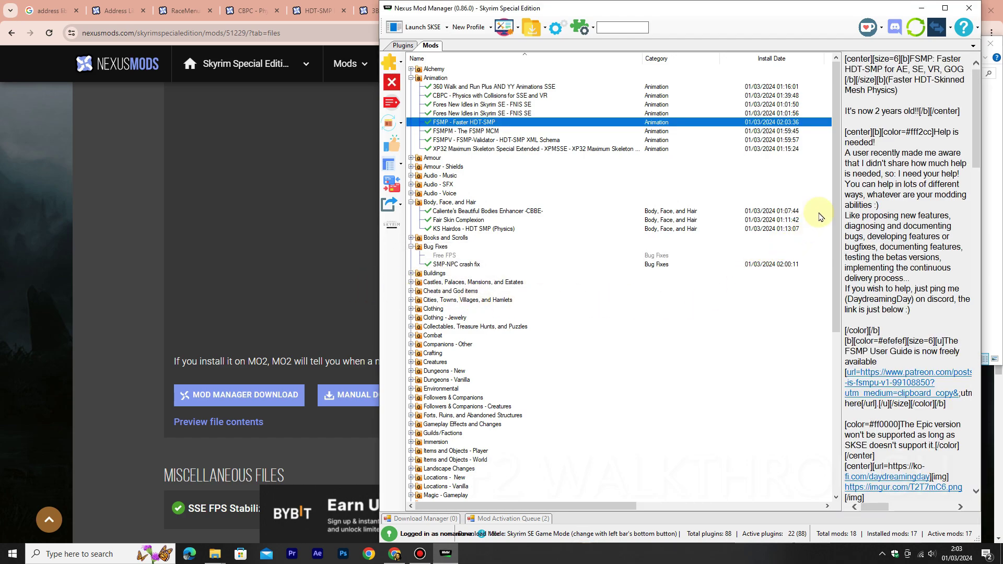
# Expand the Modders Resources and Tutorials and Miscellaneous categories and review which mods are activated across the list
pyautogui.moveTo(836, 196); pyautogui.dragTo(853, 398)
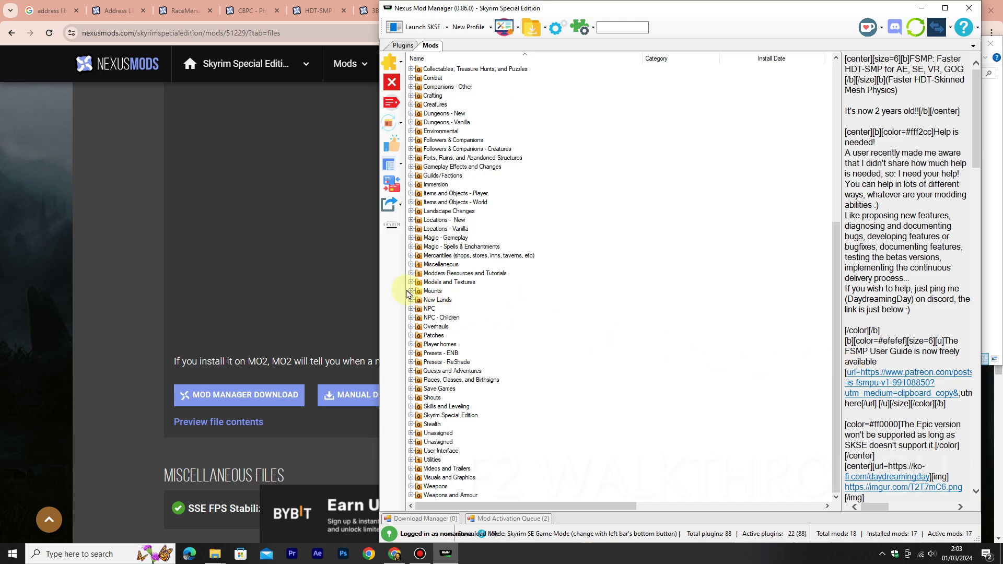
pyautogui.click(411, 274)
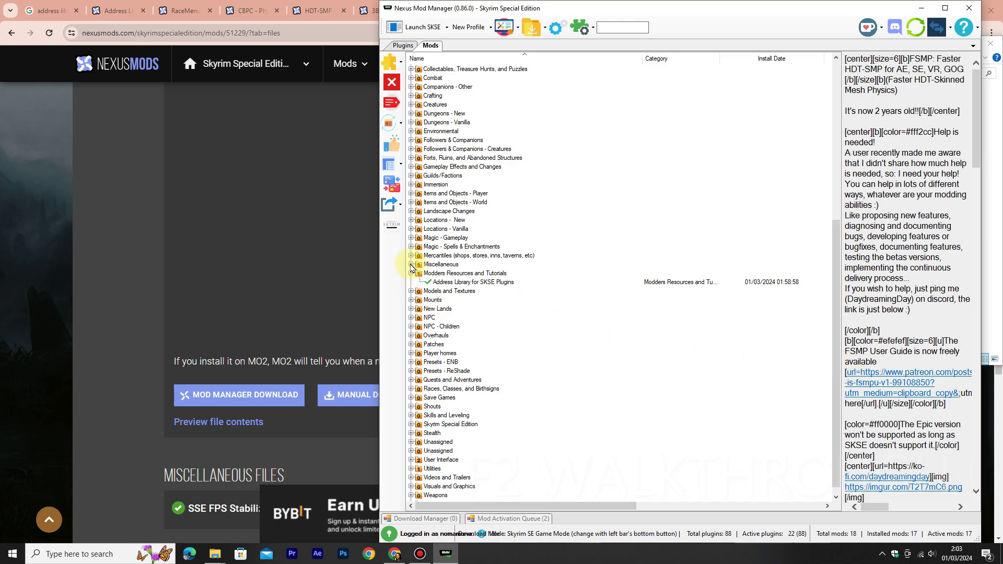
pyautogui.click(412, 265)
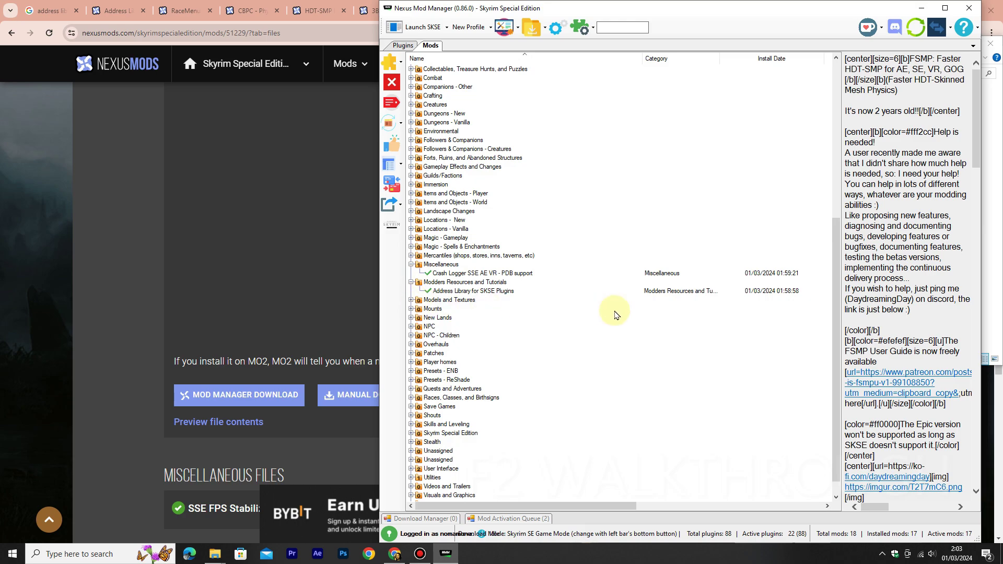
pyautogui.scroll(2, 615, 314)
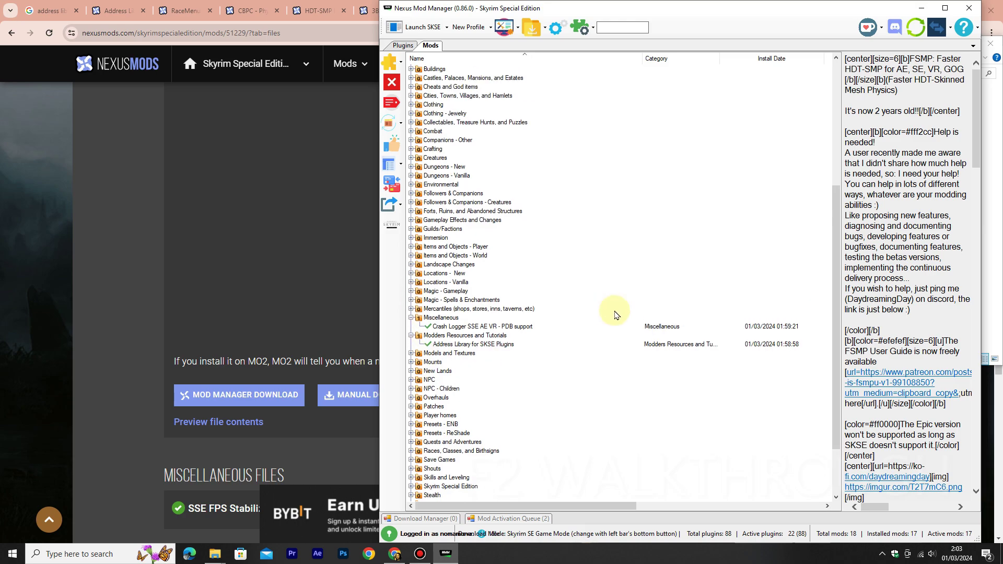
pyautogui.scroll(7, 615, 314)
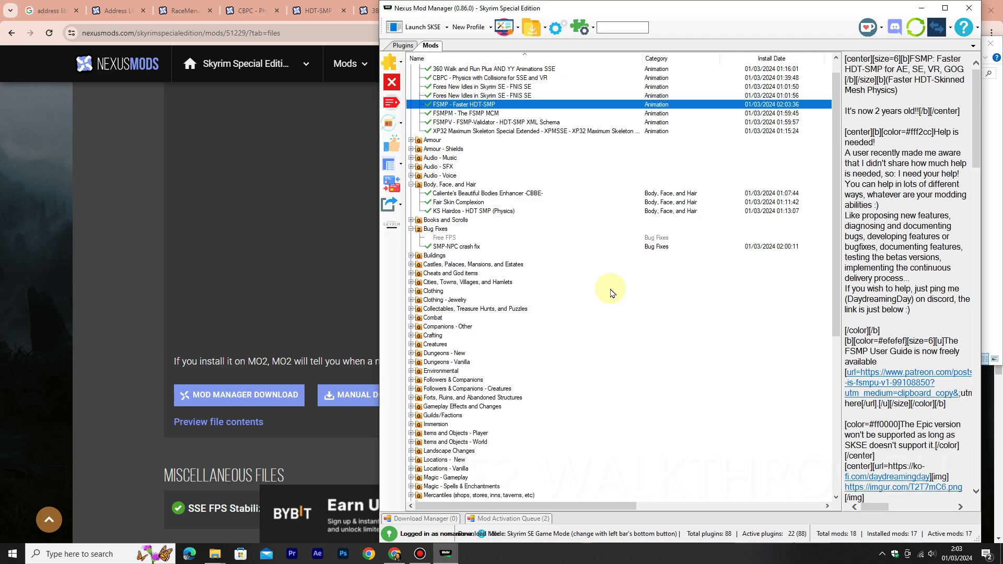
pyautogui.scroll(1, 611, 292)
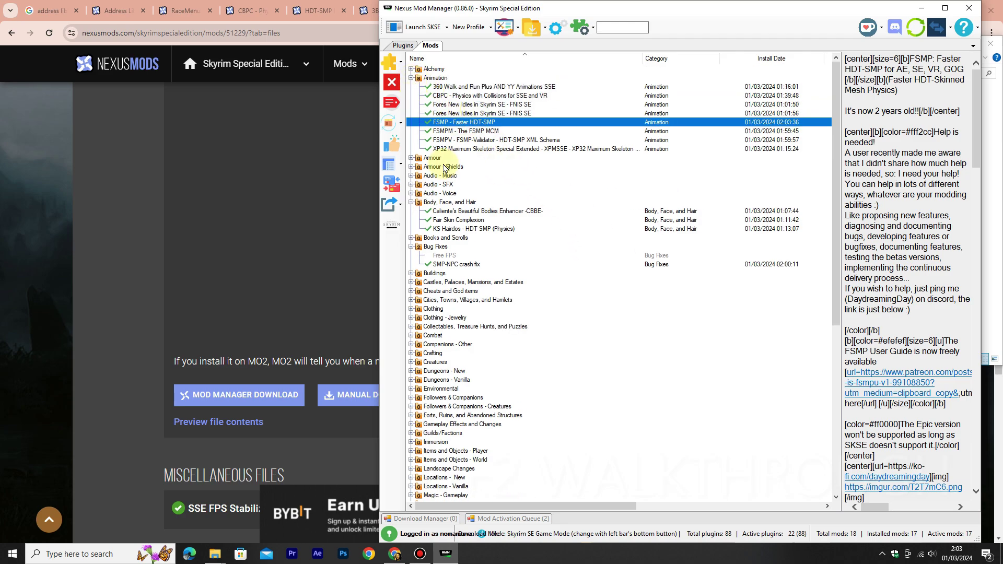
pyautogui.scroll(-1, 525, 284)
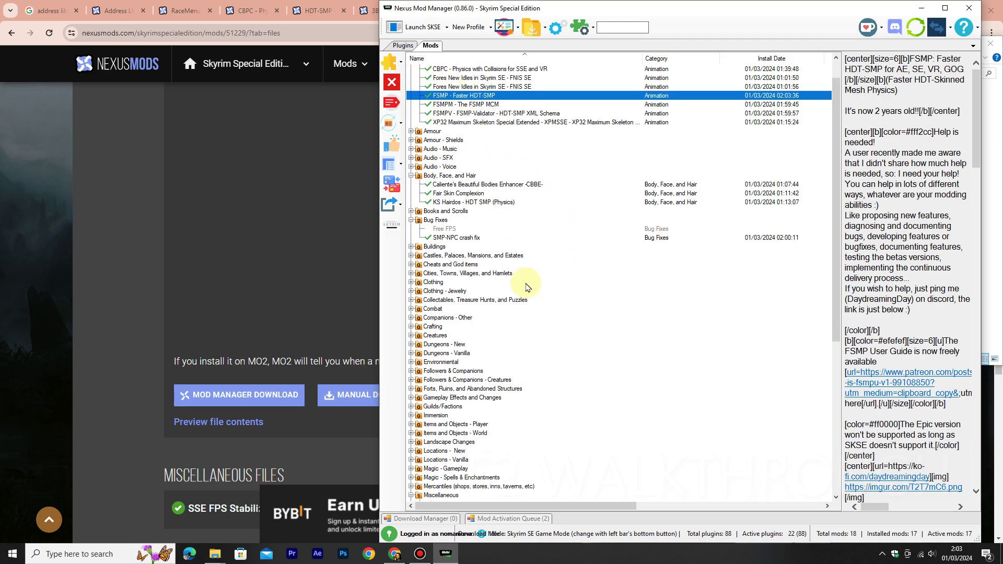
pyautogui.click(434, 30)
pyautogui.click(590, 307)
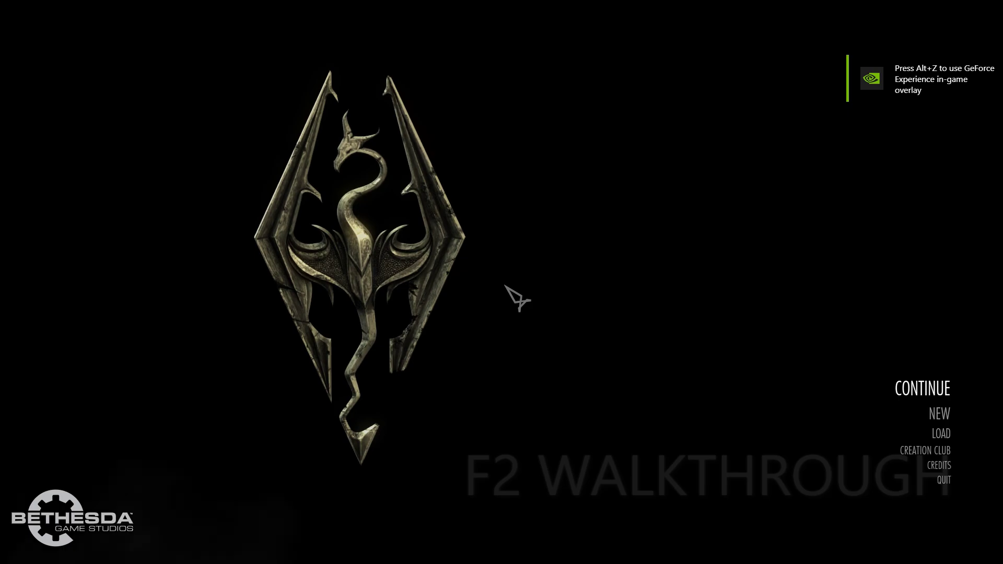
pyautogui.click(943, 479)
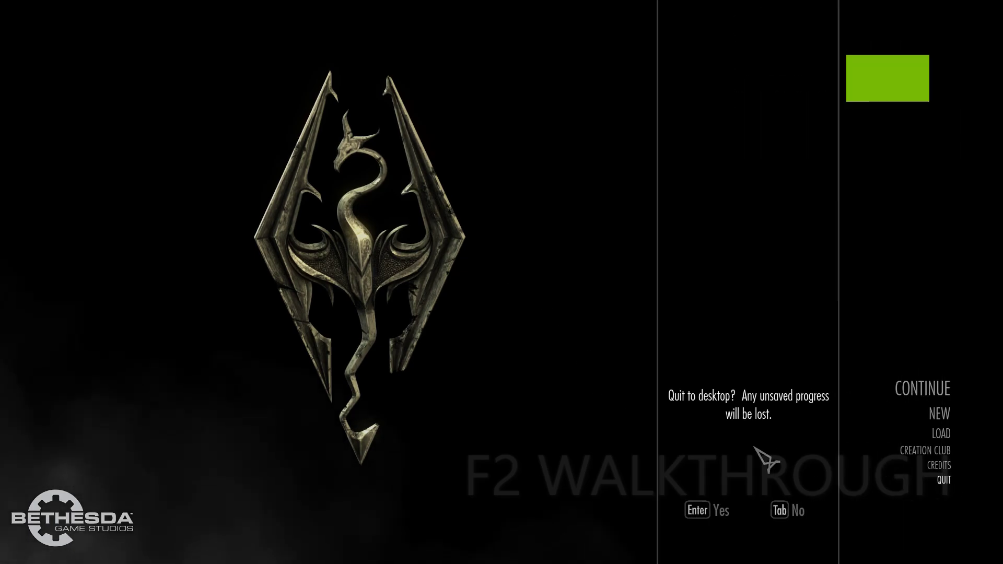
pyautogui.click(723, 511)
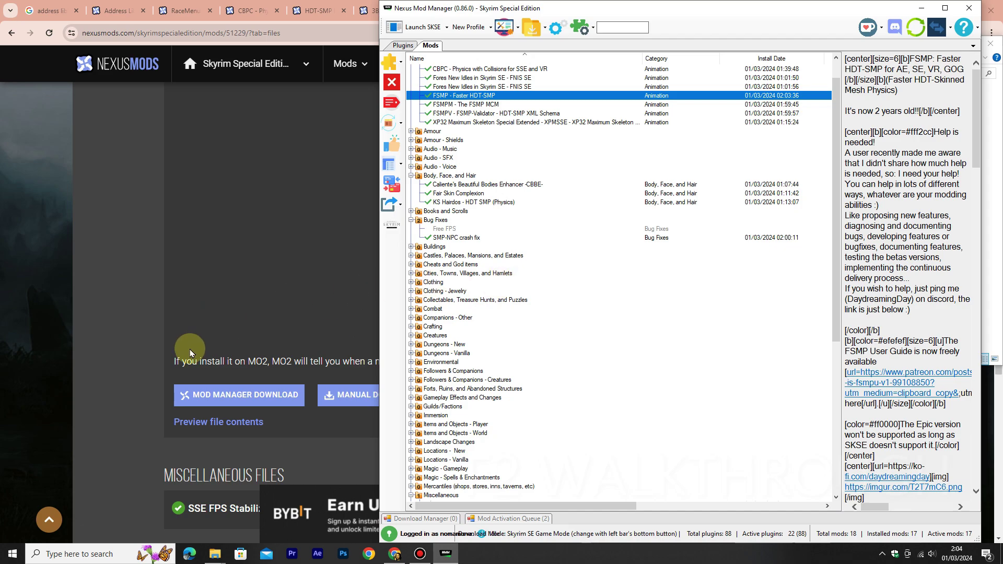
# Switch to the GenerateFNIS_for_Users folder in File Explorer and run GenerateFNISforUsers.exe
pyautogui.click(214, 554)
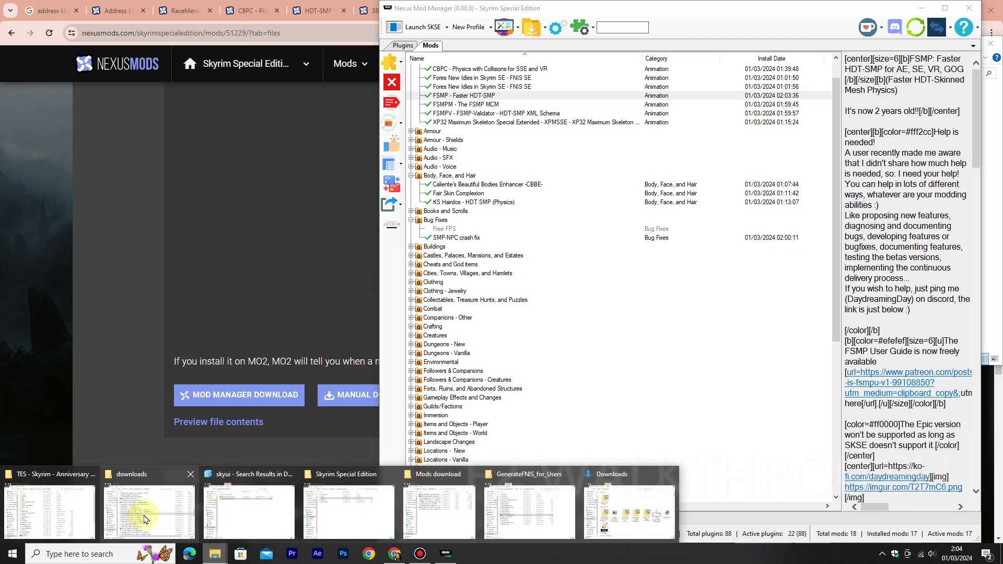
pyautogui.click(512, 508)
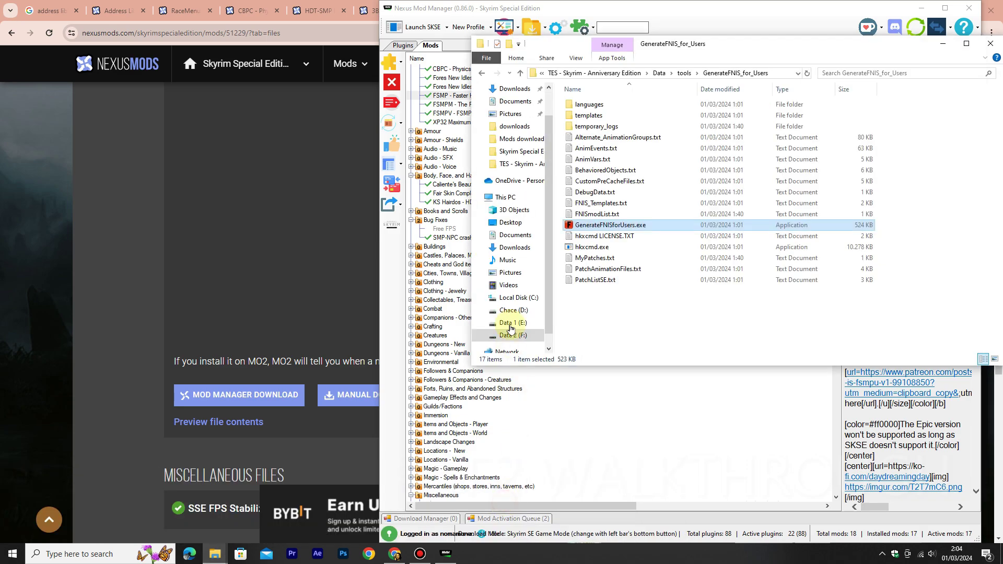
pyautogui.doubleClick(578, 228)
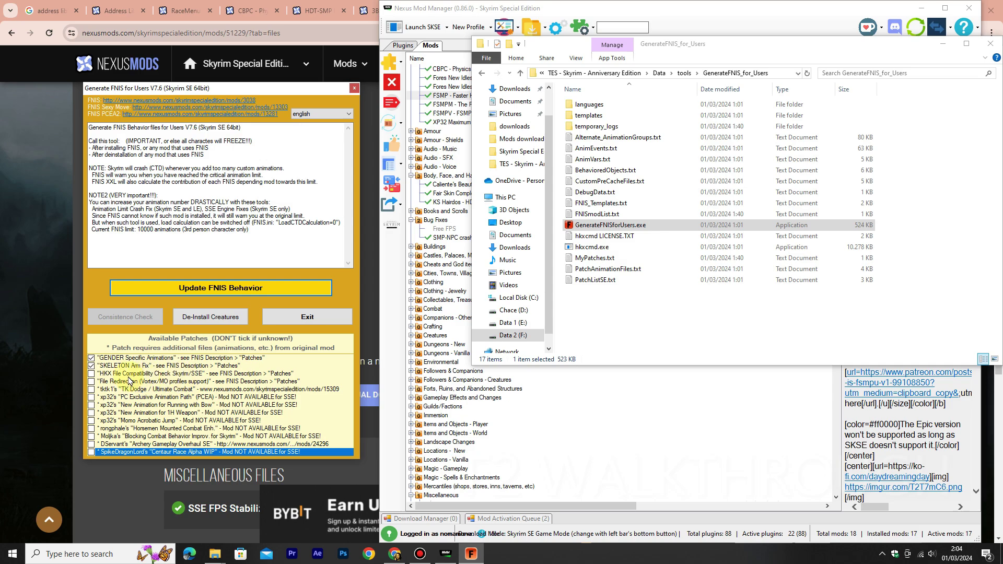
# Enable the HKX File Compatibility Check Skyrim/SSE patch, update the FNIS behavior and close the generator
pyautogui.click(95, 375)
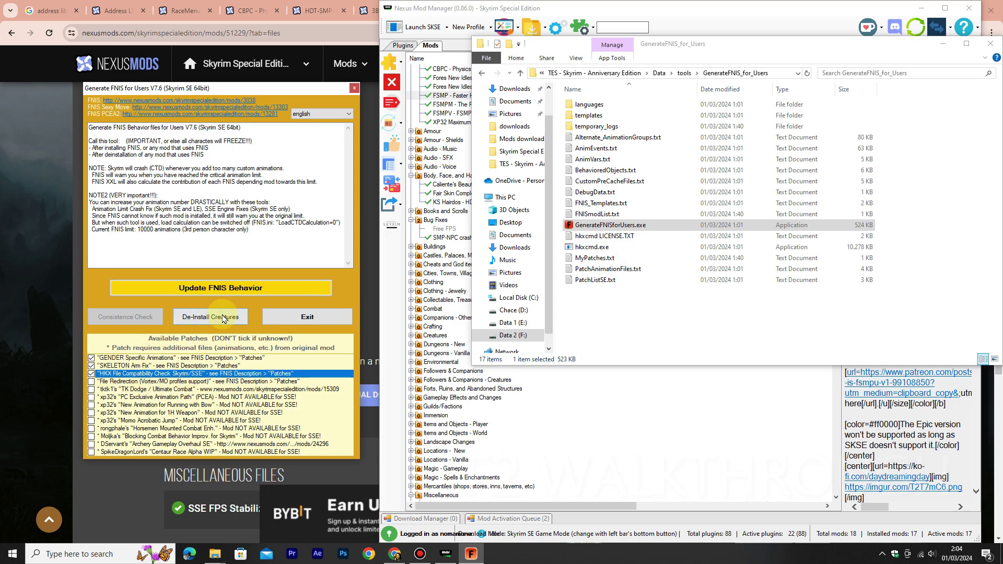
pyautogui.click(235, 289)
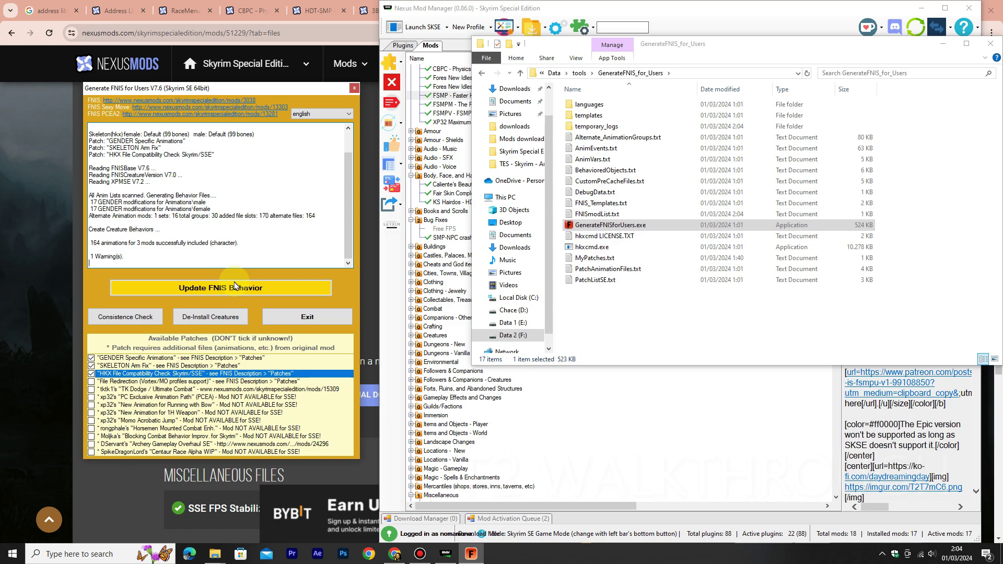
pyautogui.click(353, 89)
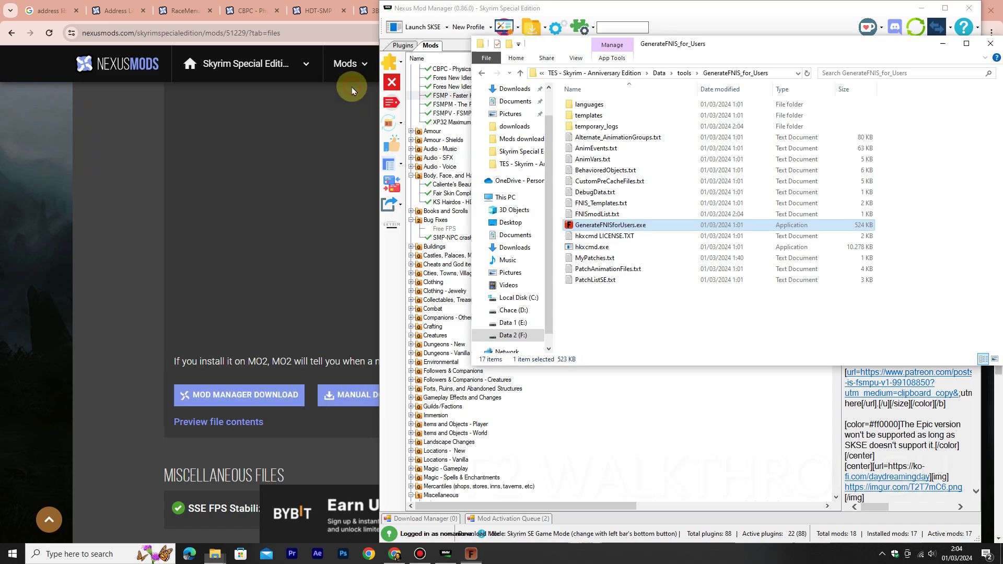
# Launch Skyrim through SKSE from Nexus Mod Manager, keeping the manager open, and continue from the last saved game
pyautogui.click(437, 35)
pyautogui.click(438, 34)
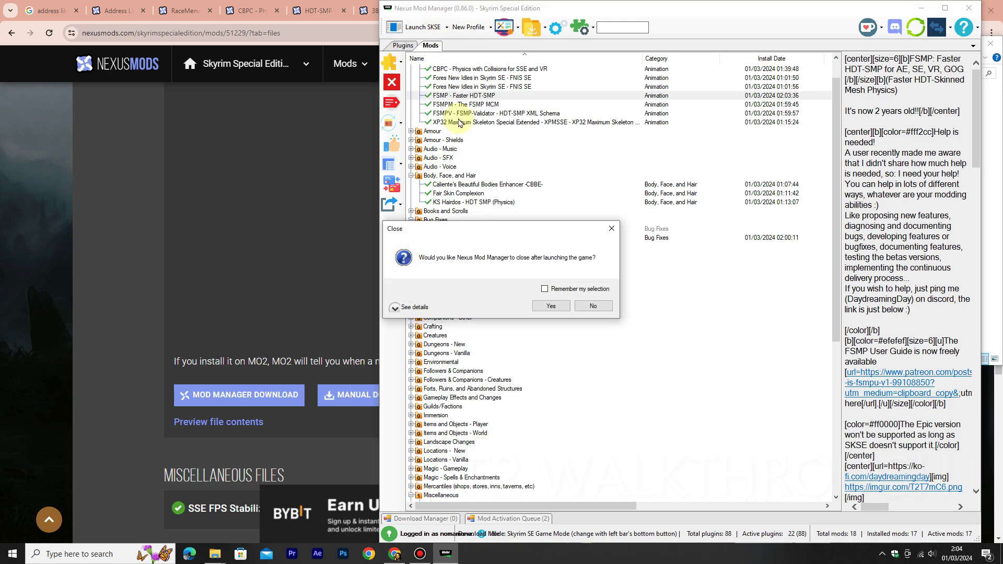
pyautogui.click(606, 309)
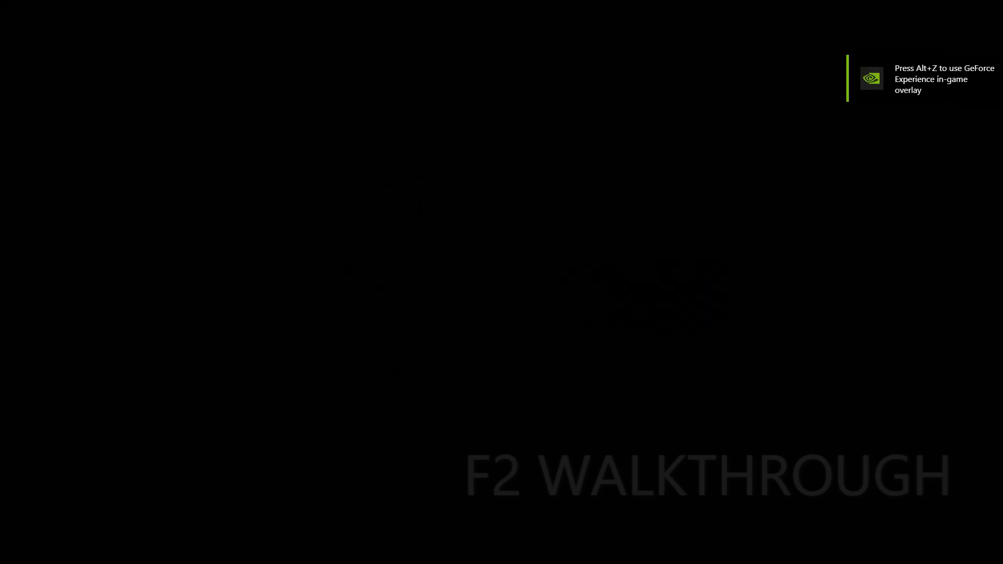
pyautogui.press('Return')
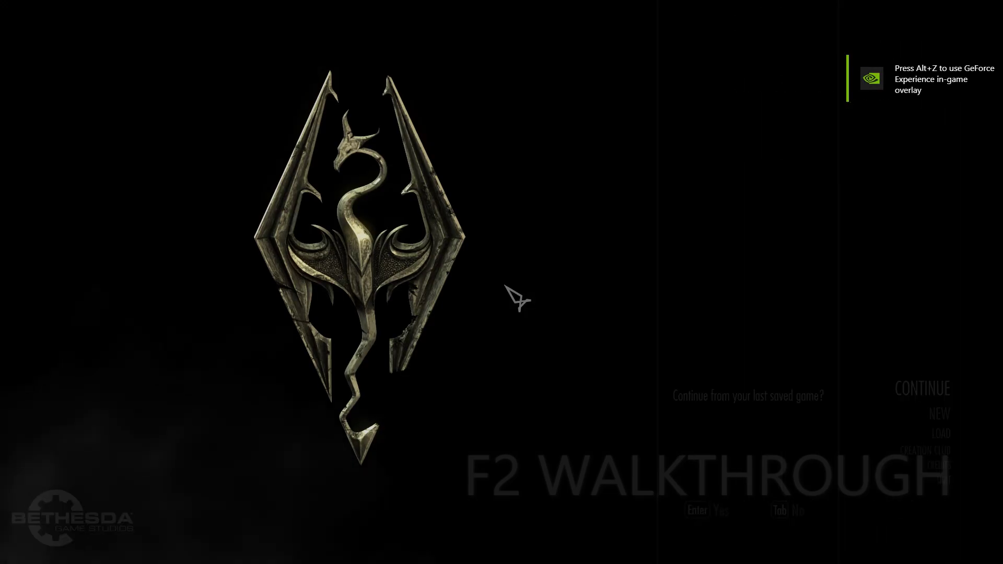
pyautogui.press('Return')
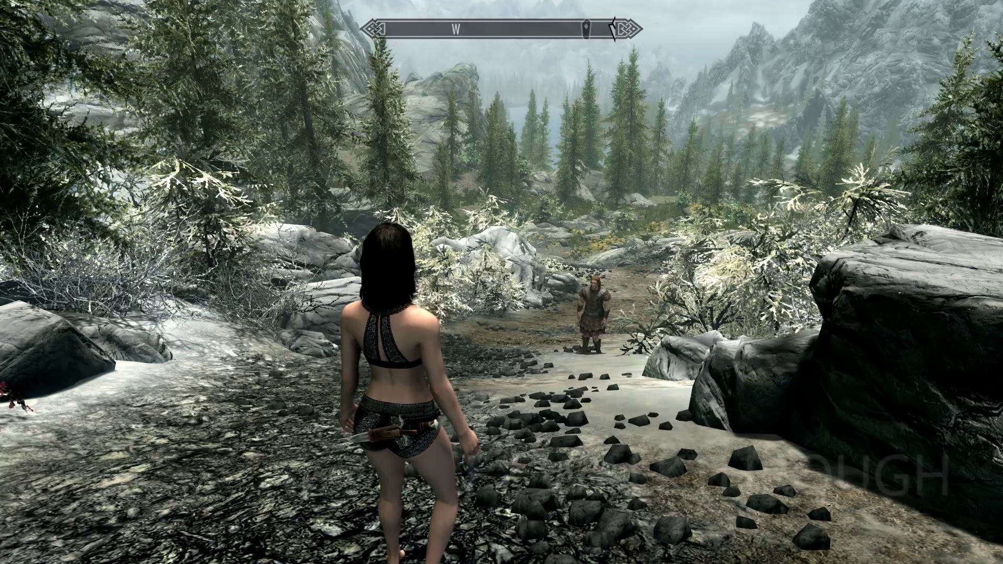
# Move the character from side to side to examine the hair and body physics in motion
pyautogui.press('a')
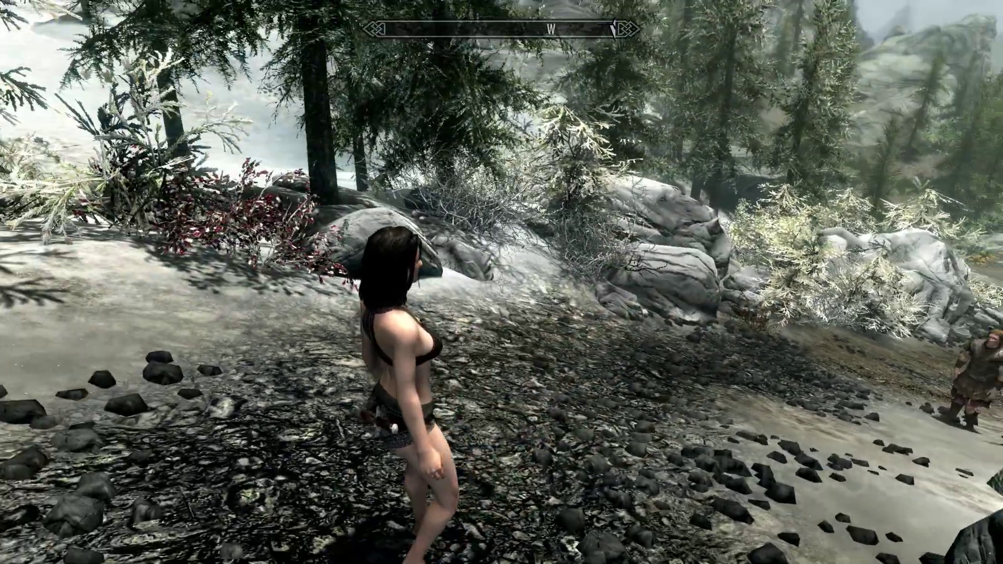
pyautogui.press('d')
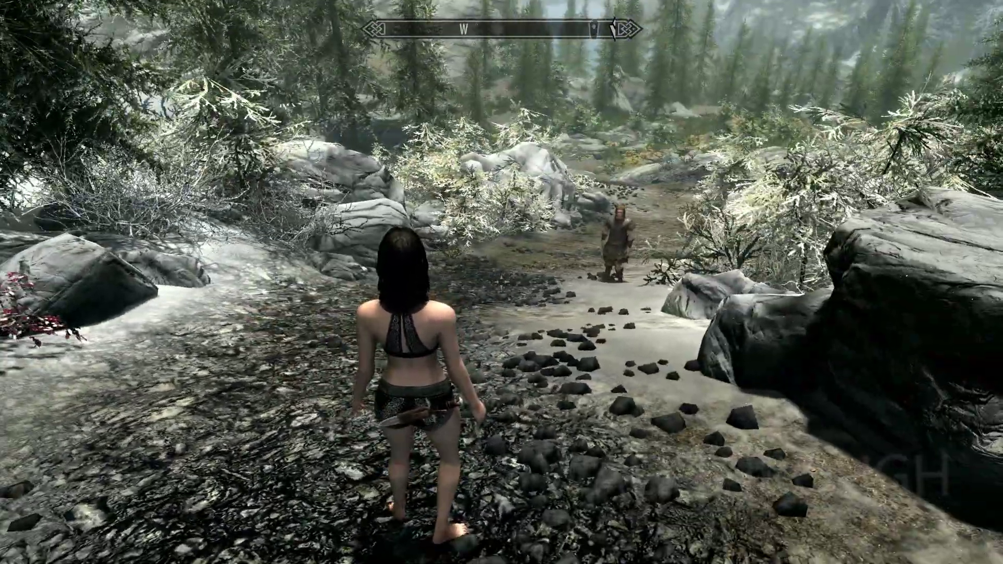
pyautogui.press('a')
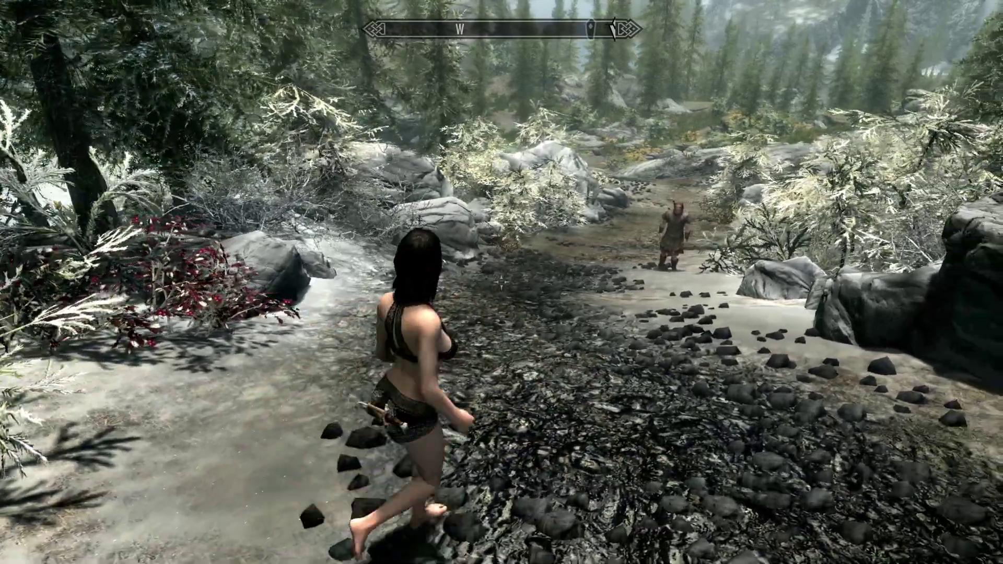
pyautogui.press('d')
pyautogui.press('a')
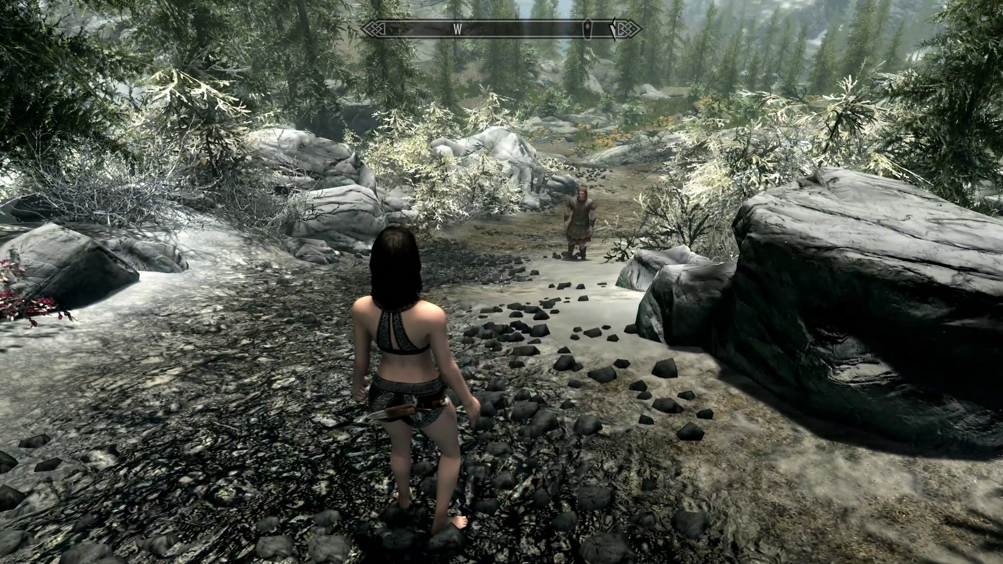
# Check which mods the game's Mod Configuration screen lists, and return to the game
pyautogui.press('j')
pyautogui.click(709, 57)
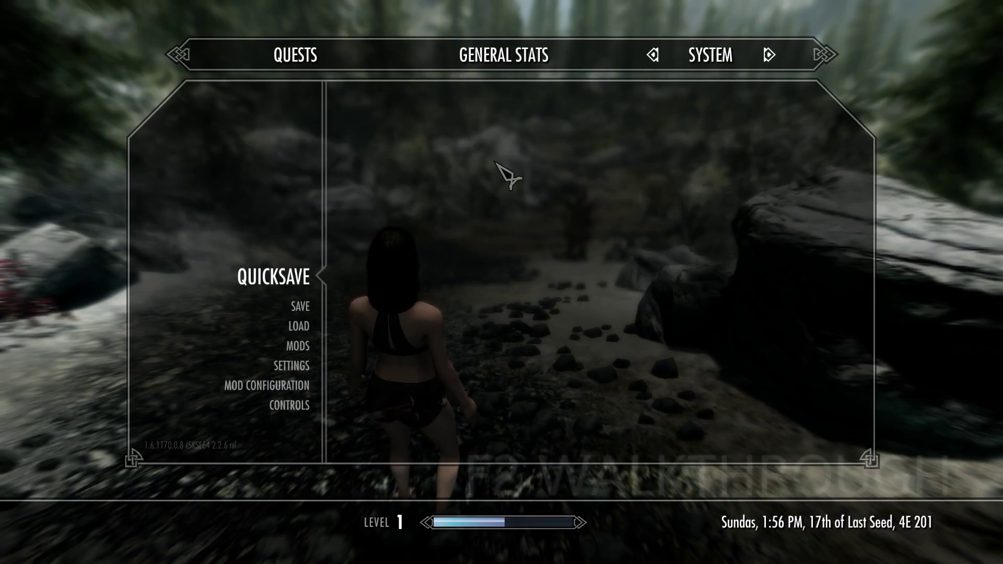
pyautogui.click(287, 387)
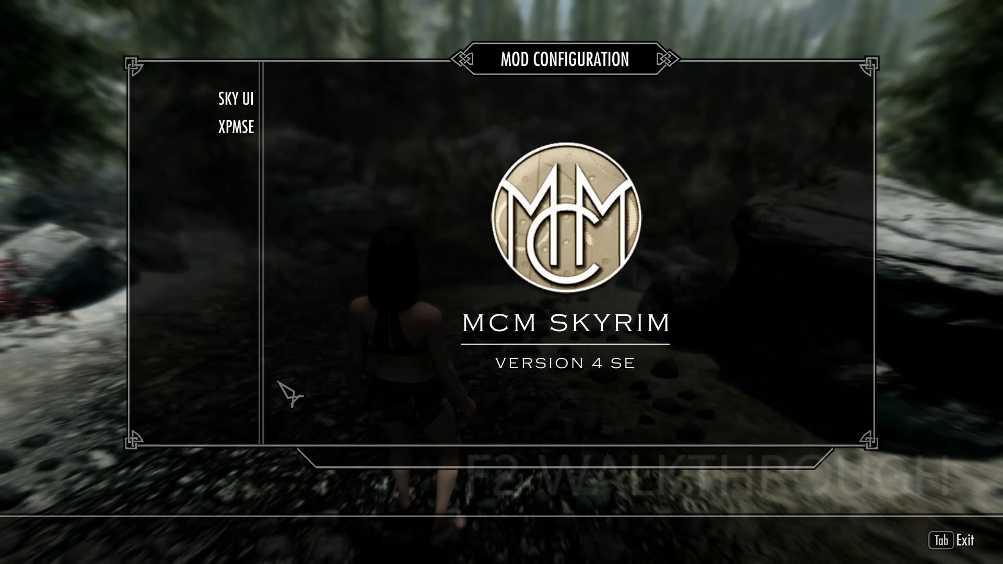
pyautogui.press('Tab')
pyautogui.press('Tab')
# Open the character editor with the console command showracemenu and go to its Hair category
pyautogui.press('`')
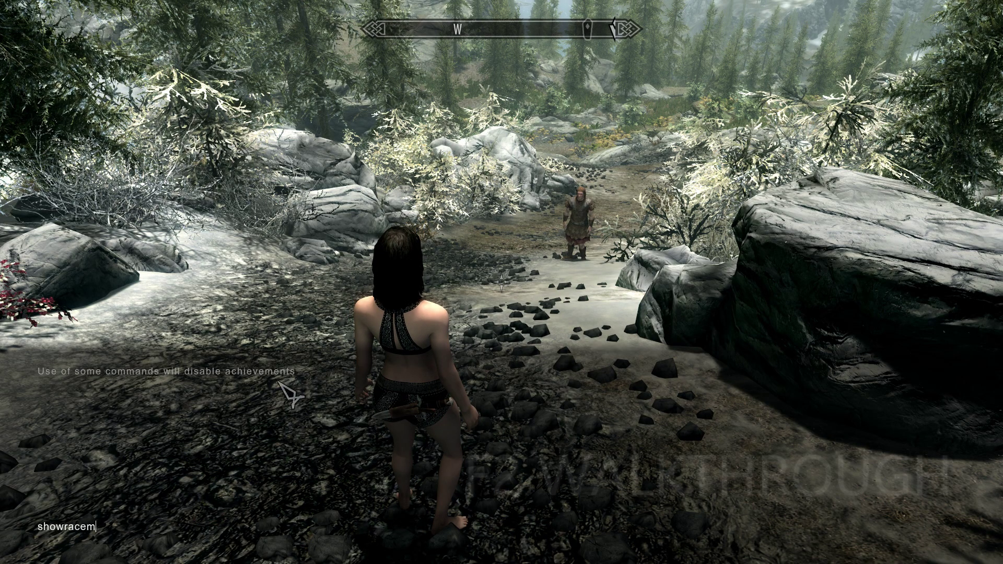
pyautogui.write('showracemenu')
pyautogui.press('Return')
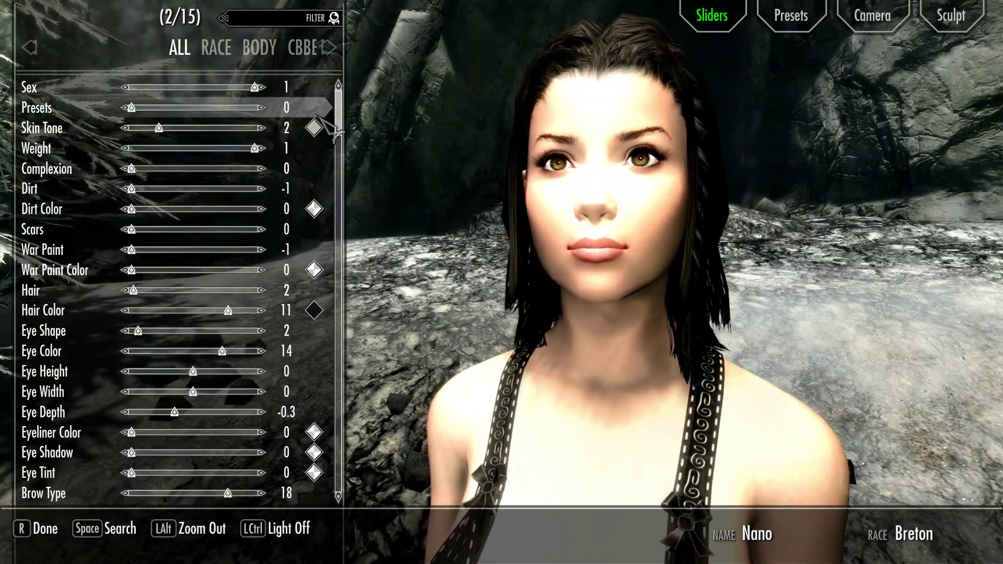
pyautogui.click(312, 48)
pyautogui.click(312, 48)
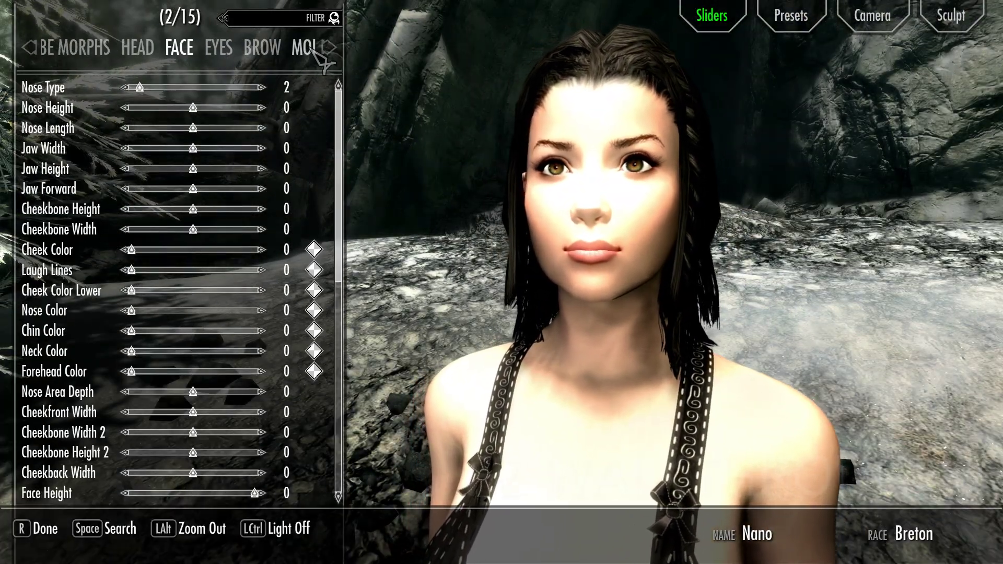
pyautogui.click(313, 48)
pyautogui.click(226, 48)
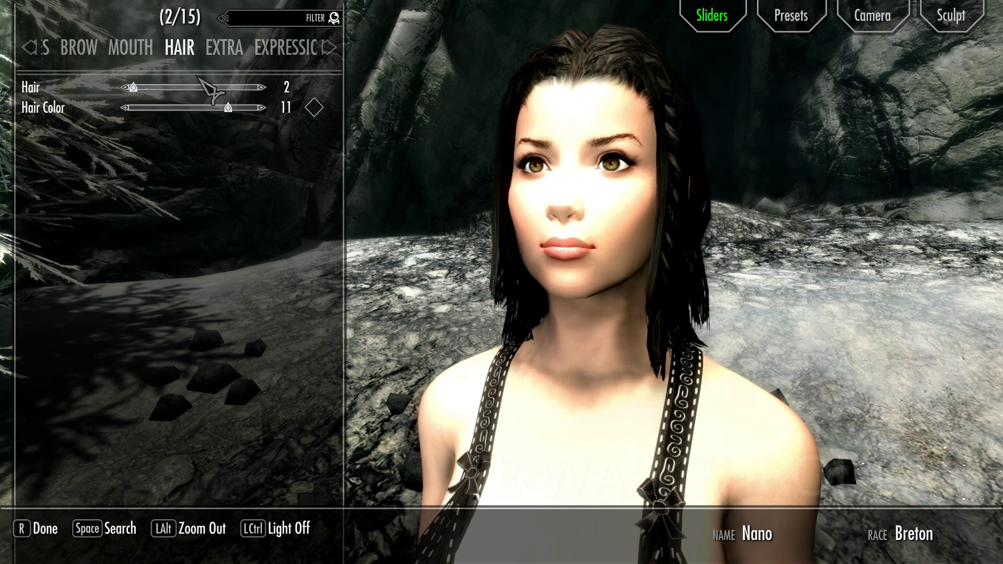
# Advance the Hair setting past the Skyrim.esm hairstyles to the KSHairdosSMP style KSSMP_Amor, number 26
pyautogui.press('Right')
pyautogui.press('Right')
pyautogui.press('Right')
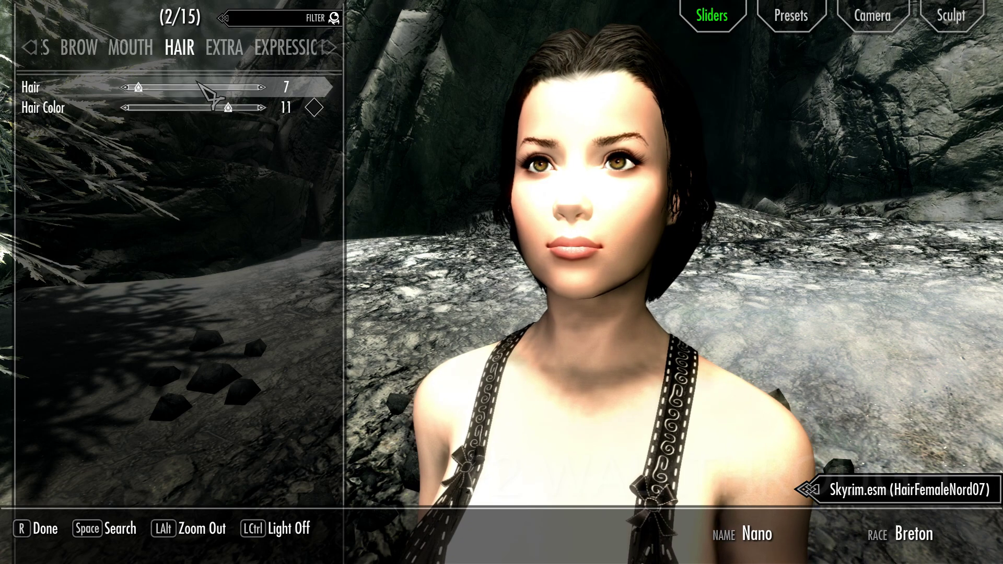
pyautogui.press('Right')
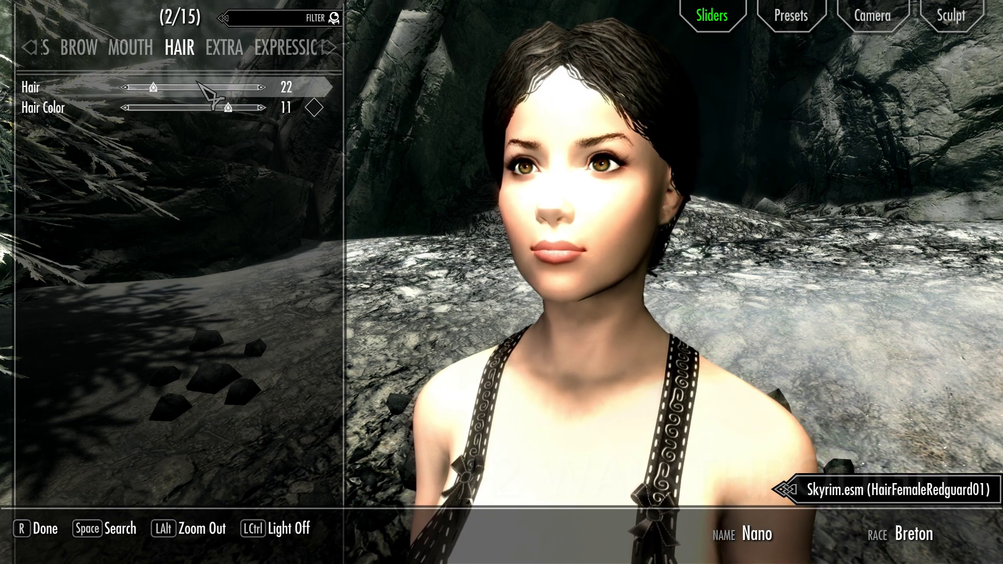
pyautogui.press('Right')
pyautogui.press('Right')
pyautogui.press('Right')
pyautogui.press('Right')
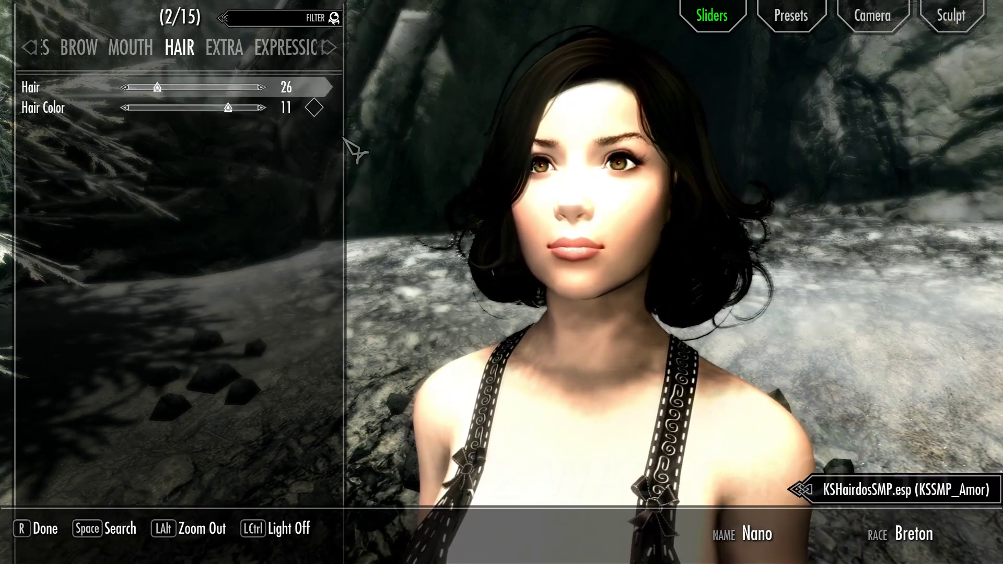
# Browse the KSHairdosSMP hairstyles back and forth, and settle on the pinned-up style at Hair value 42
pyautogui.press('Right')
pyautogui.press('Right')
pyautogui.press('Right')
pyautogui.press('Right')
pyautogui.press('Right')
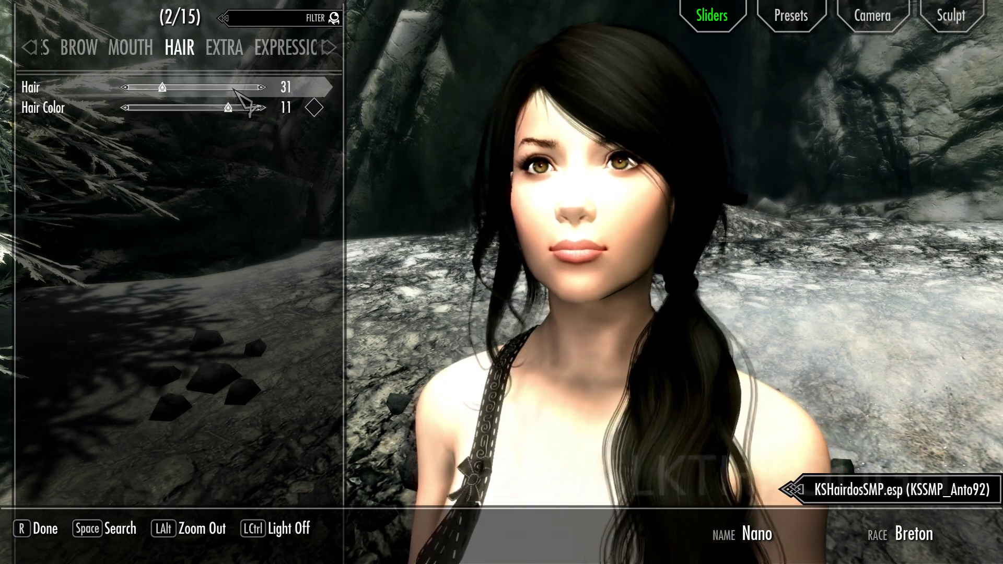
pyautogui.press('Right')
pyautogui.press('Right')
pyautogui.press('Right')
pyautogui.press('Right')
pyautogui.press('Left')
pyautogui.press('Left')
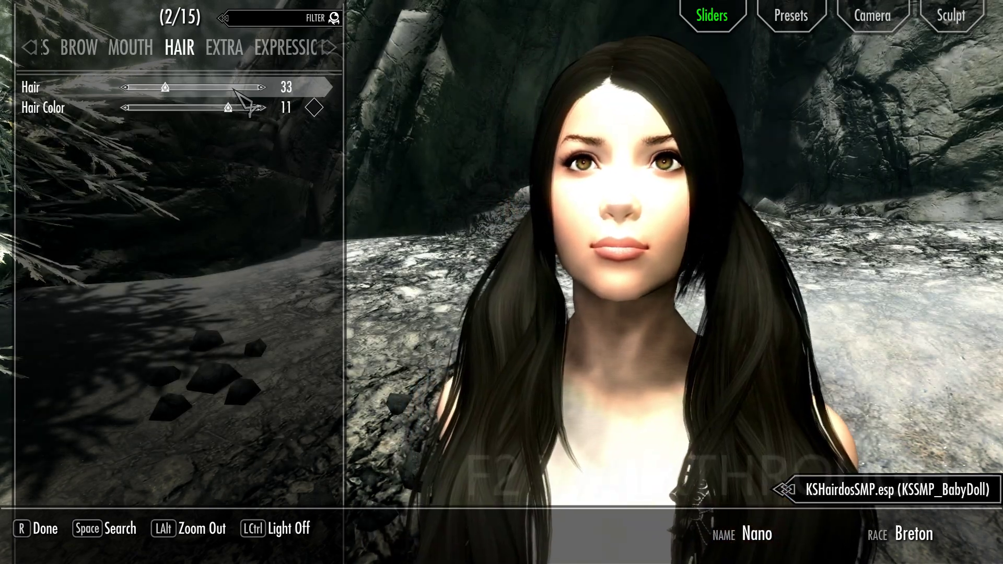
pyautogui.press('Left')
pyautogui.press('Left')
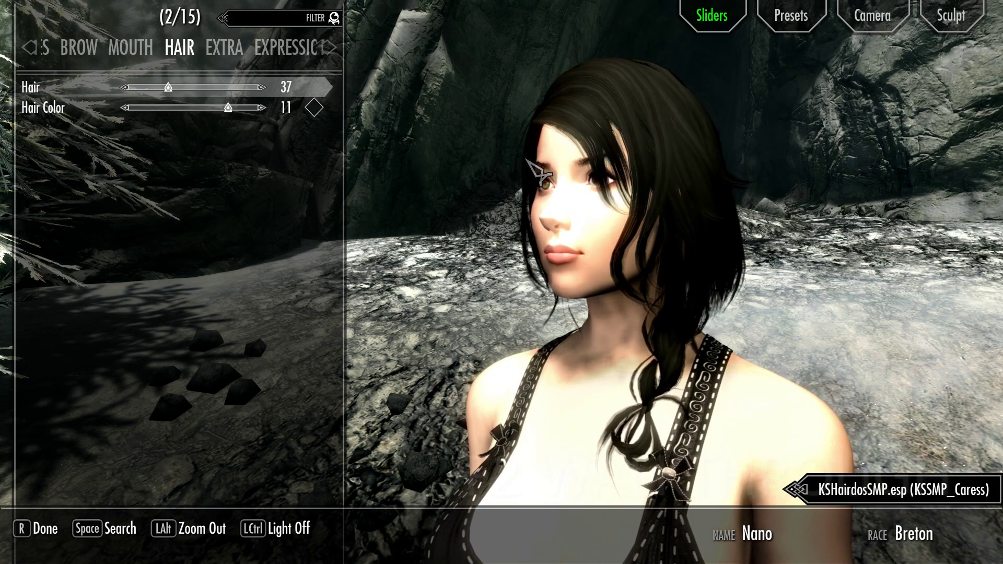
pyautogui.press('Right')
pyautogui.press('Right')
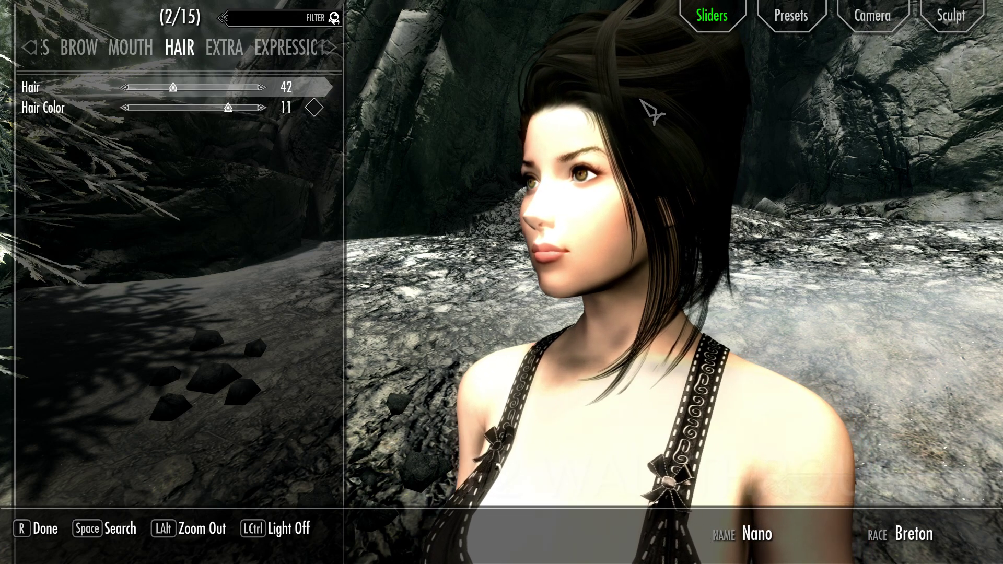
# Use the editor's camera mode to zoom out and rotate the character, examining the hair from the side and back
pyautogui.click(869, 24)
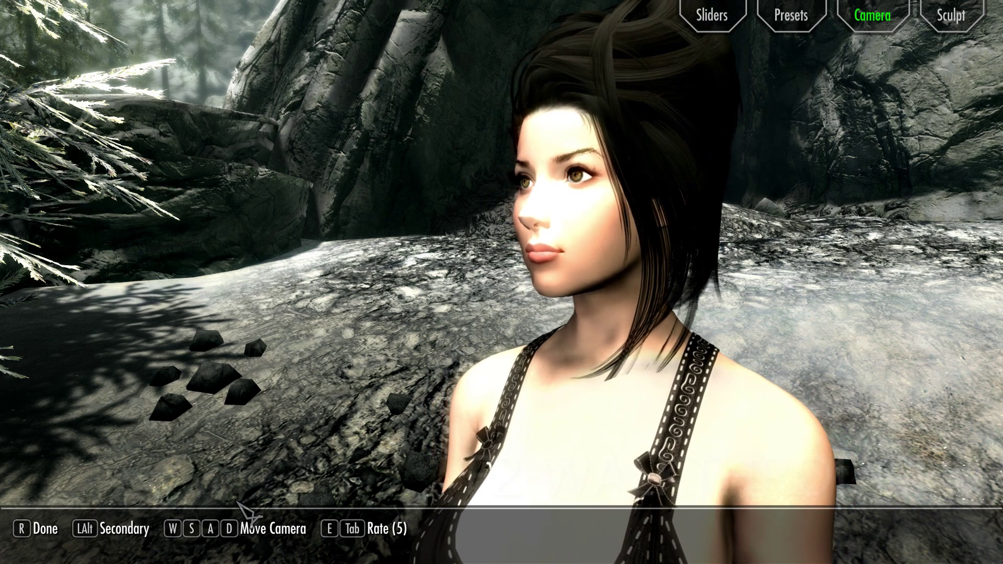
pyautogui.press('alt')
pyautogui.press('a')
pyautogui.press('s')
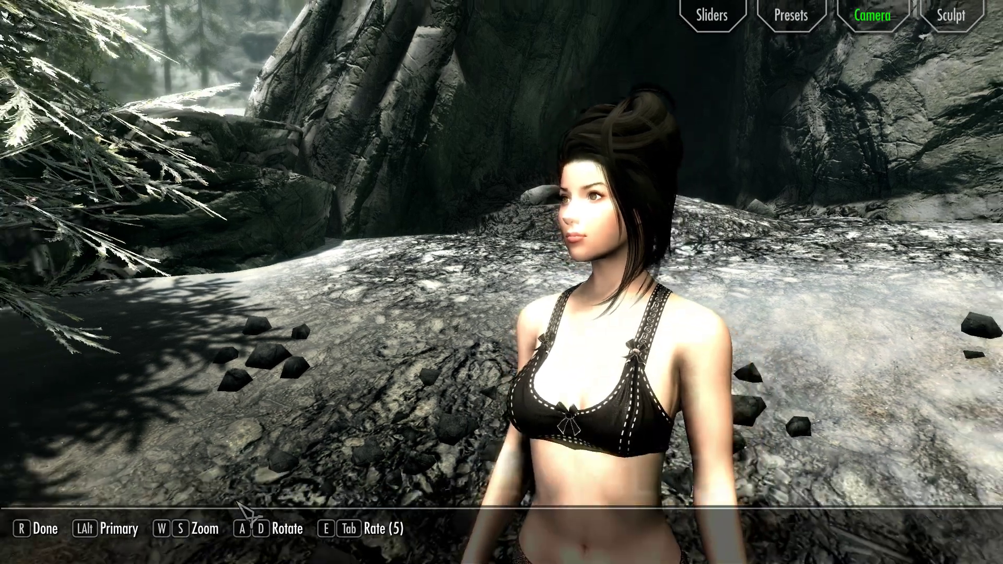
pyautogui.press('alt')
pyautogui.press('alt')
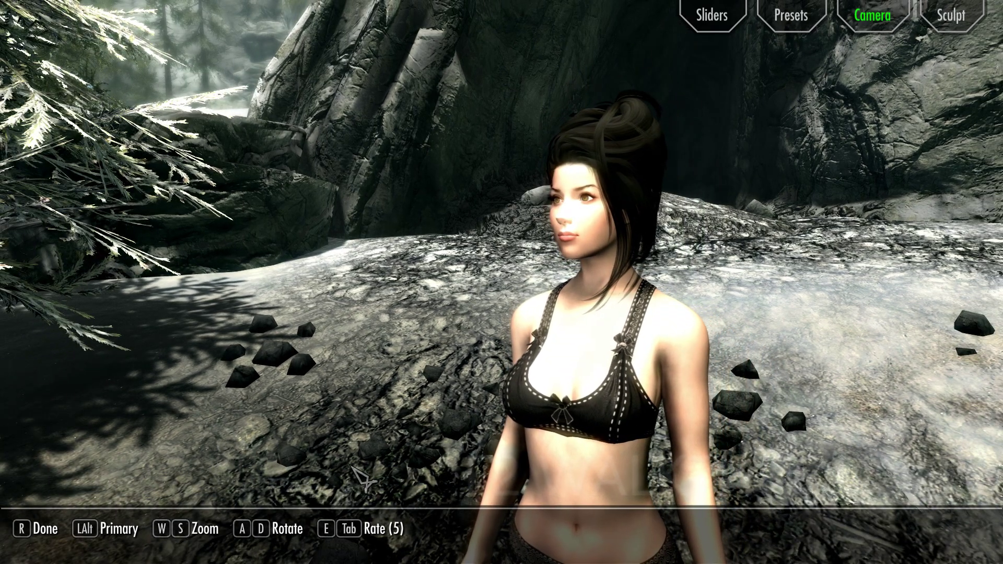
pyautogui.press('a')
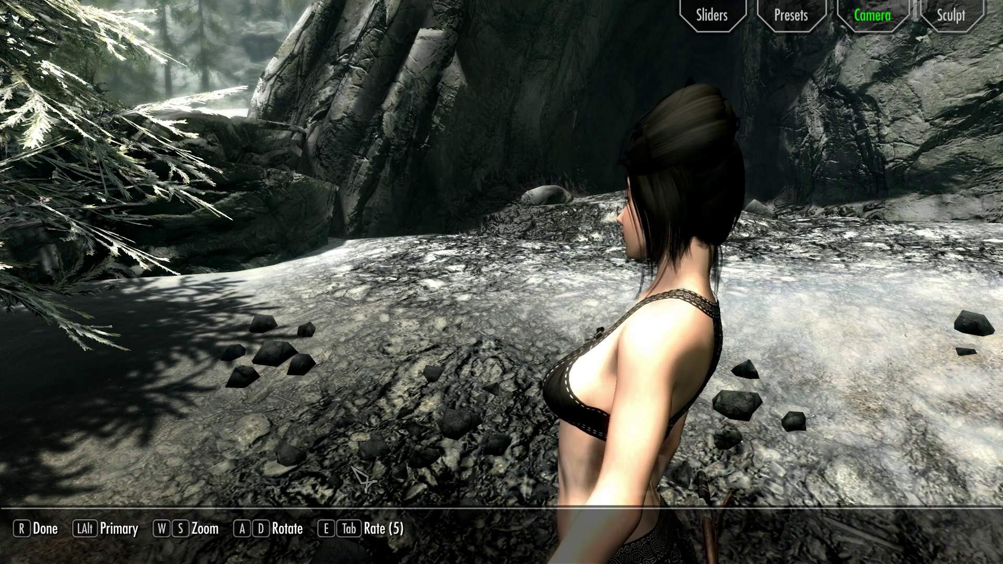
pyautogui.press('alt')
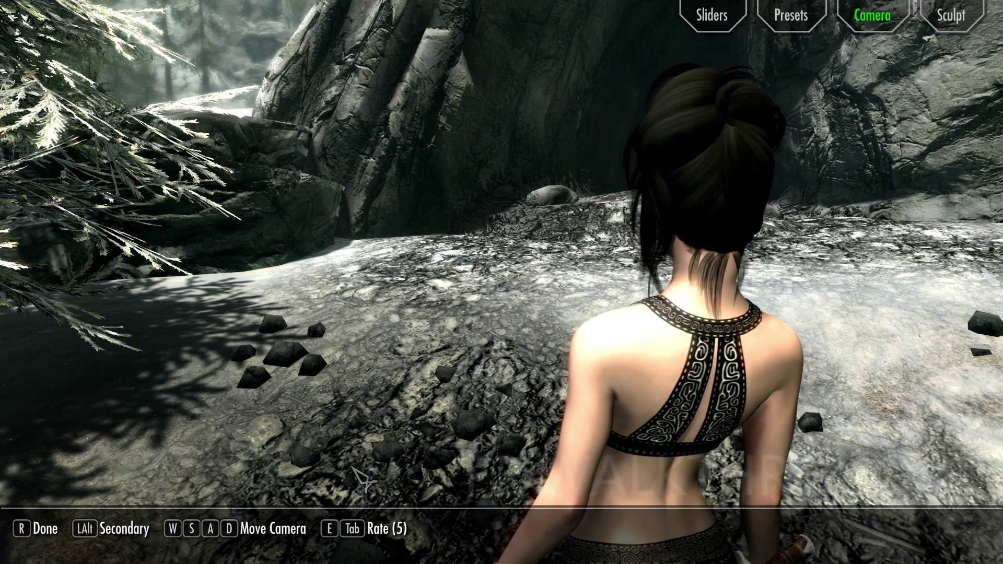
pyautogui.press('alt')
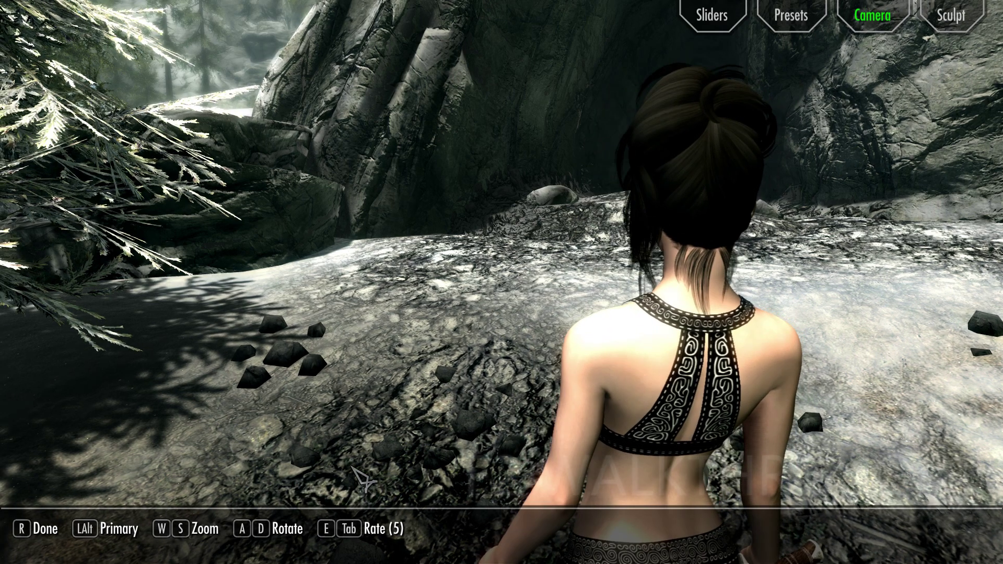
pyautogui.press('alt')
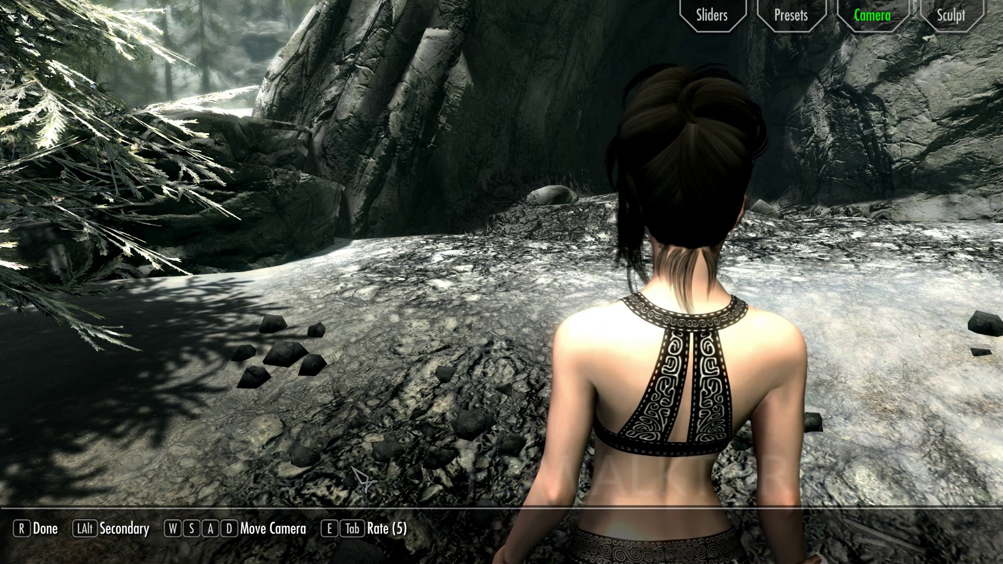
pyautogui.press('alt')
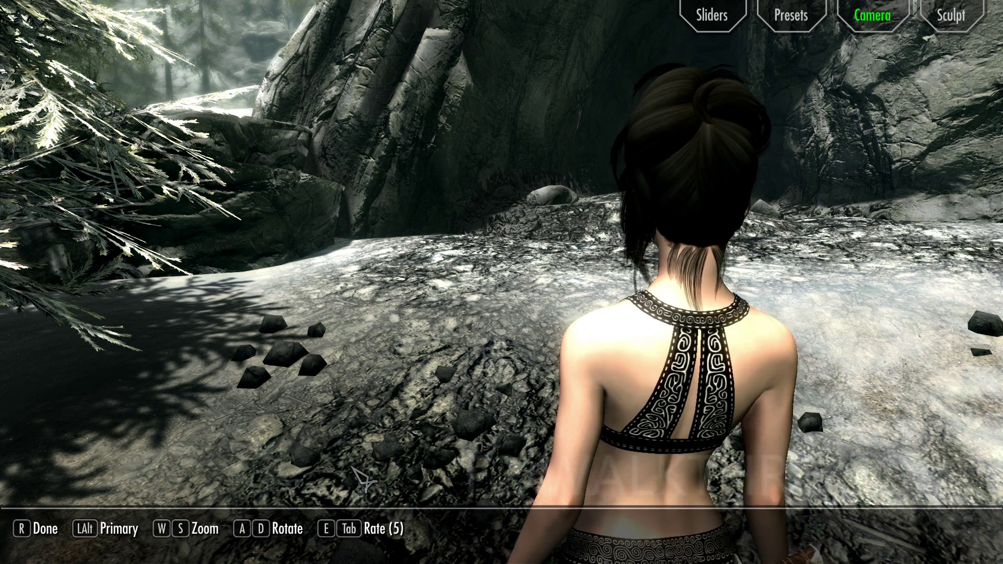
pyautogui.press('d')
pyautogui.press('alt')
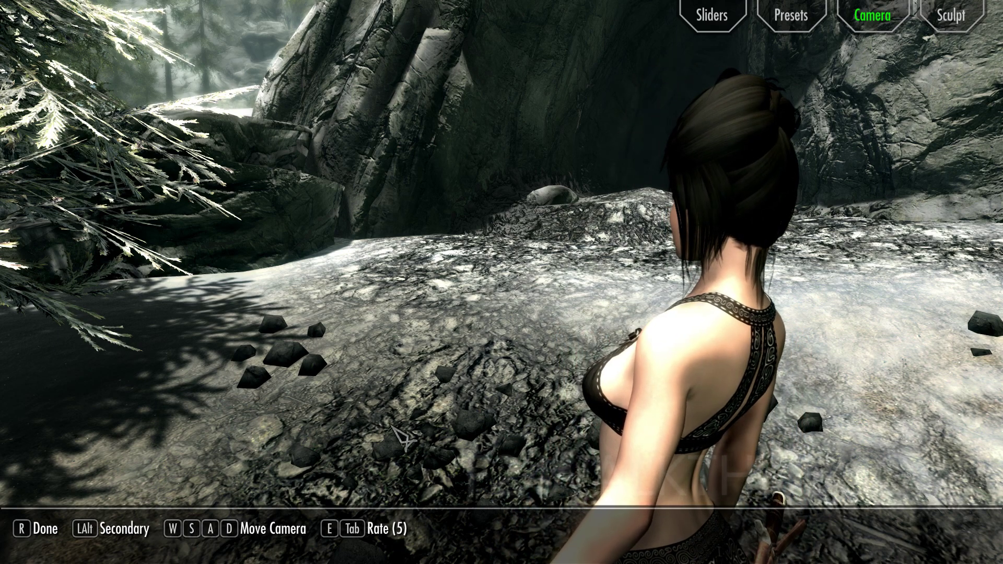
# Return to the hair settings, browse the remaining KSHairdosSMP styles, and select the long KSSMP_Steammist hairstyle, number 106
pyautogui.click(717, 29)
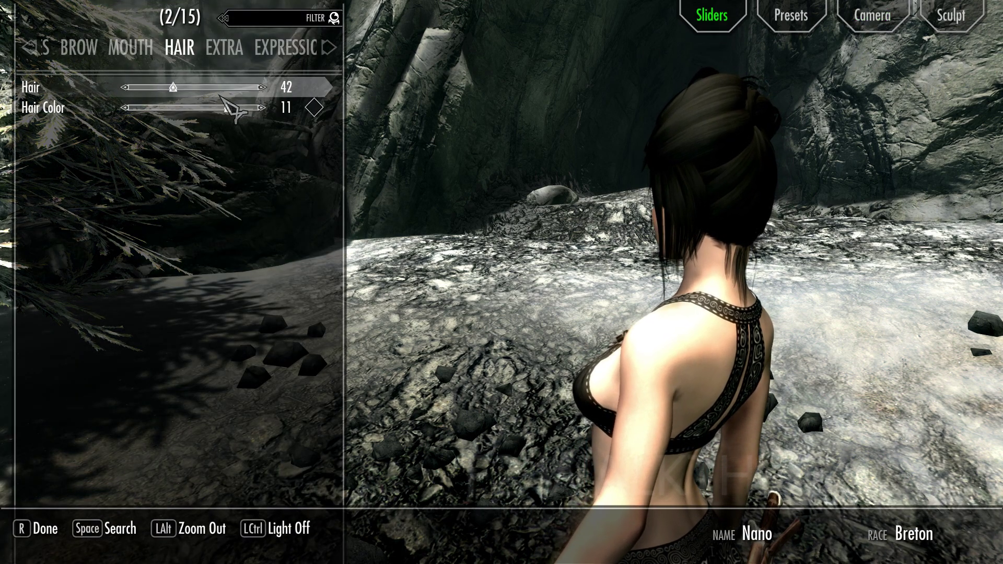
pyautogui.press('Right')
pyautogui.press('Right')
pyautogui.press('Right')
pyautogui.press('Right')
pyautogui.press('Right')
pyautogui.press('Right')
pyautogui.press('Right')
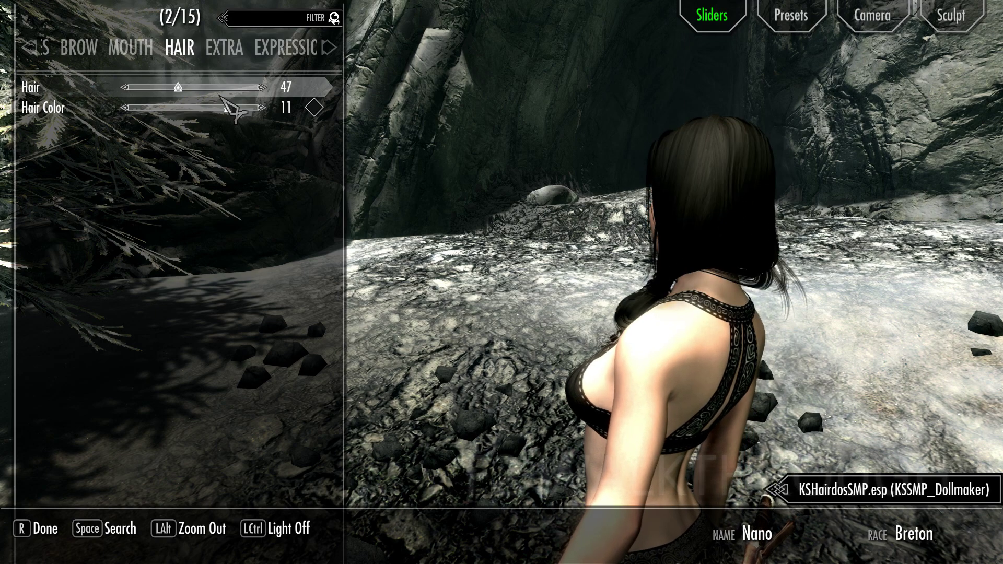
pyautogui.press('Right')
pyautogui.press('Right')
pyautogui.press('Right')
pyautogui.press('Right')
pyautogui.press('Right')
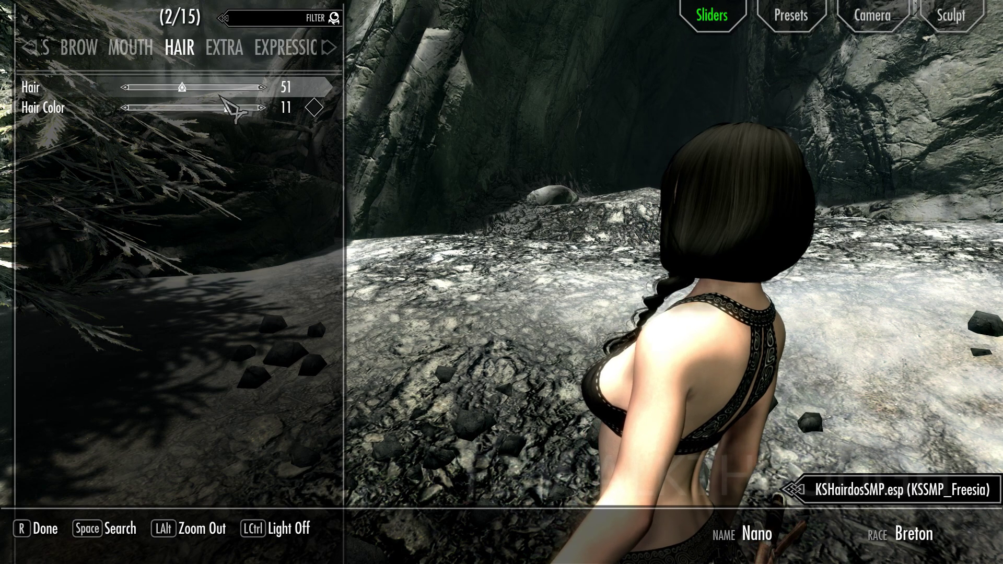
pyautogui.press('Right')
pyautogui.press('Right')
pyautogui.press('Right')
pyautogui.press('Right')
pyautogui.press('Right')
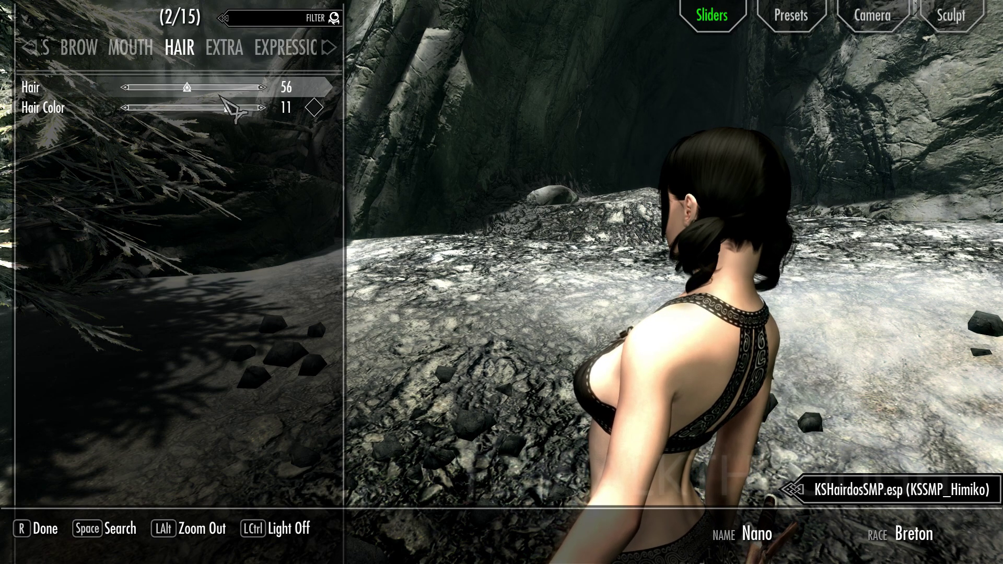
pyautogui.press('Right')
pyautogui.press('Right')
pyautogui.press('Right')
pyautogui.press('Right')
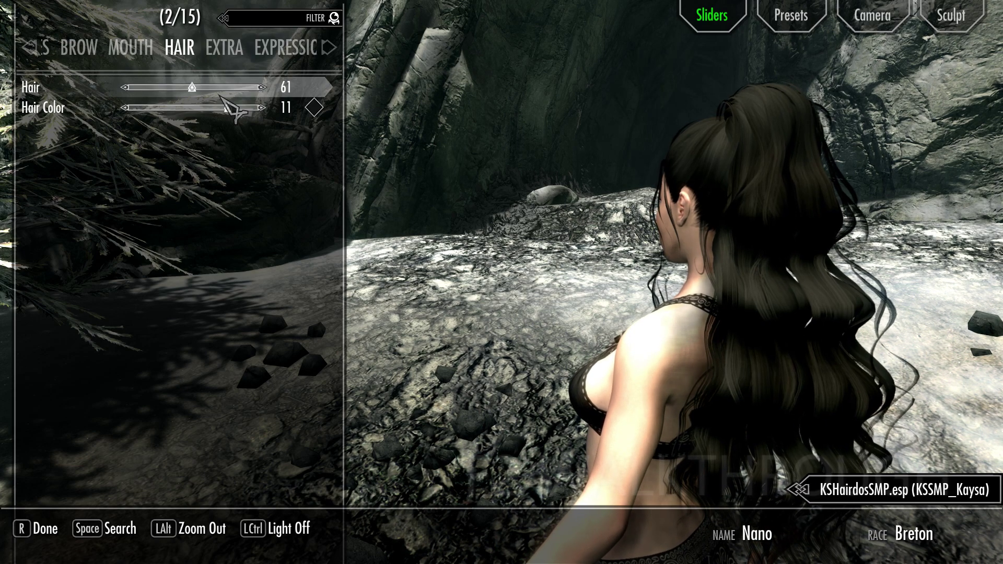
pyautogui.press('Right')
pyautogui.press('Right')
pyautogui.press('Right')
pyautogui.press('Right')
pyautogui.press('Right')
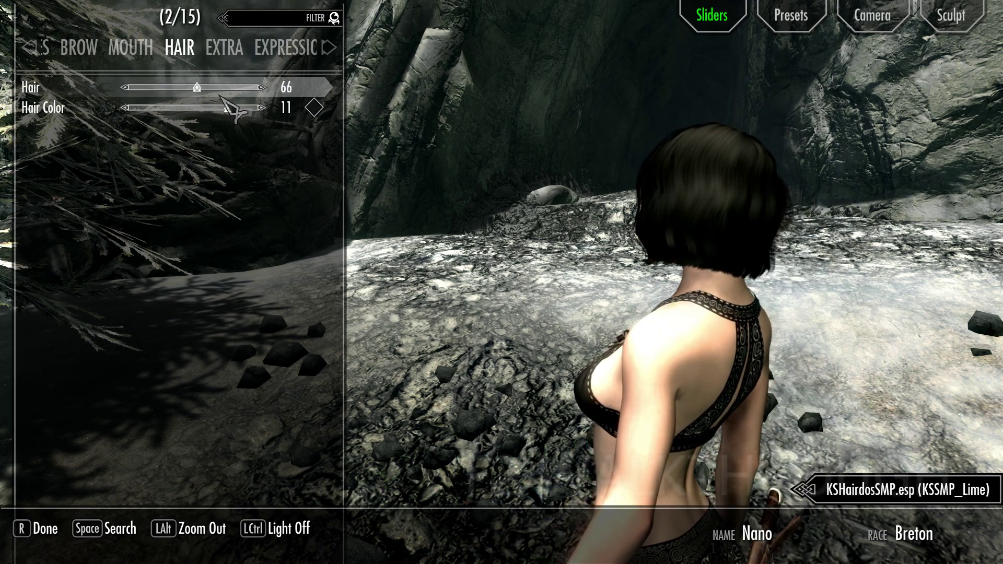
pyautogui.press('Right')
pyautogui.press('Right')
pyautogui.press('Right')
pyautogui.press('Right')
pyautogui.press('Right')
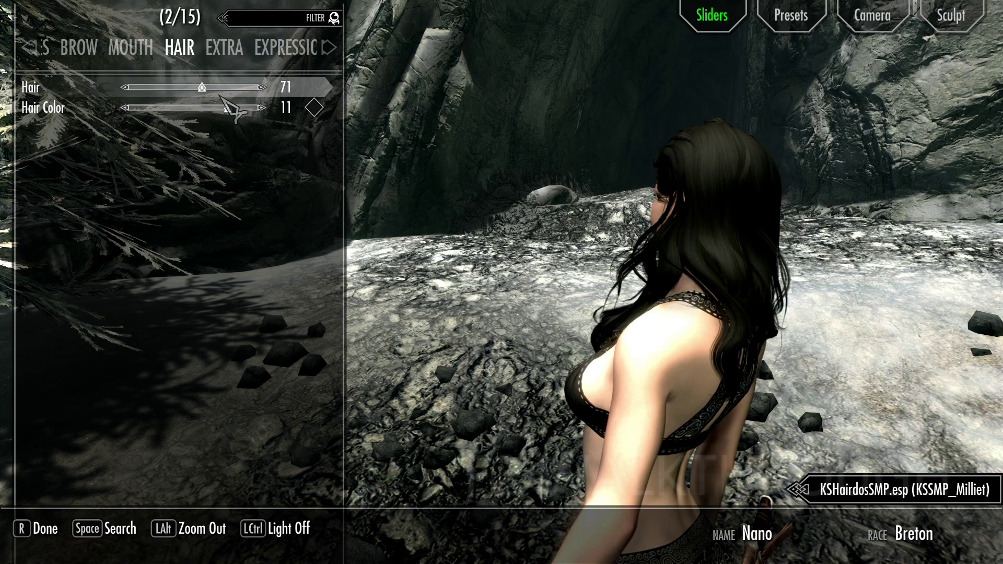
pyautogui.press('Right')
pyautogui.press('Right')
pyautogui.press('Right')
pyautogui.press('Right')
pyautogui.press('Right')
pyautogui.press('Right')
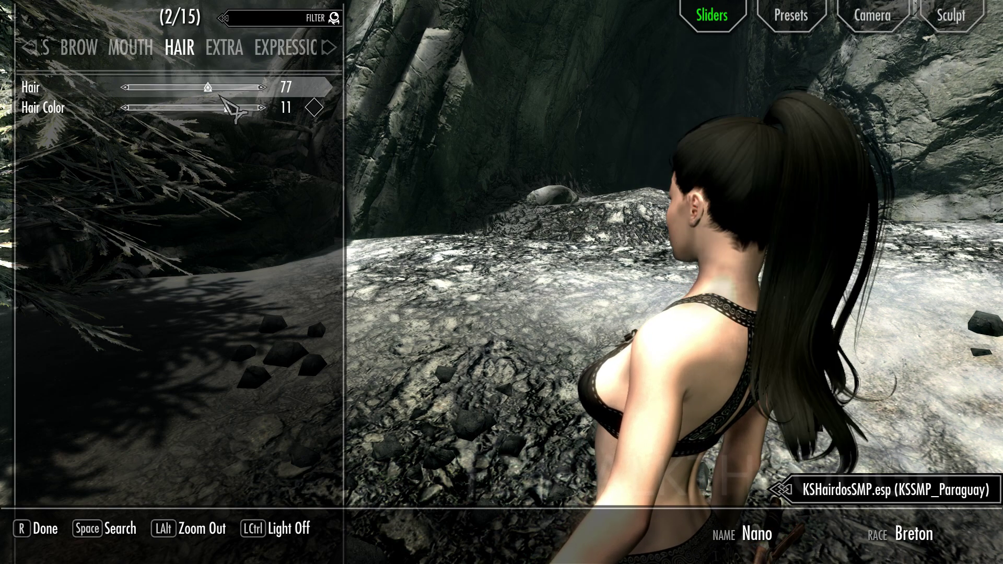
pyautogui.press('Right')
pyautogui.press('Right')
pyautogui.press('Right')
pyautogui.press('Right')
pyautogui.press('Right')
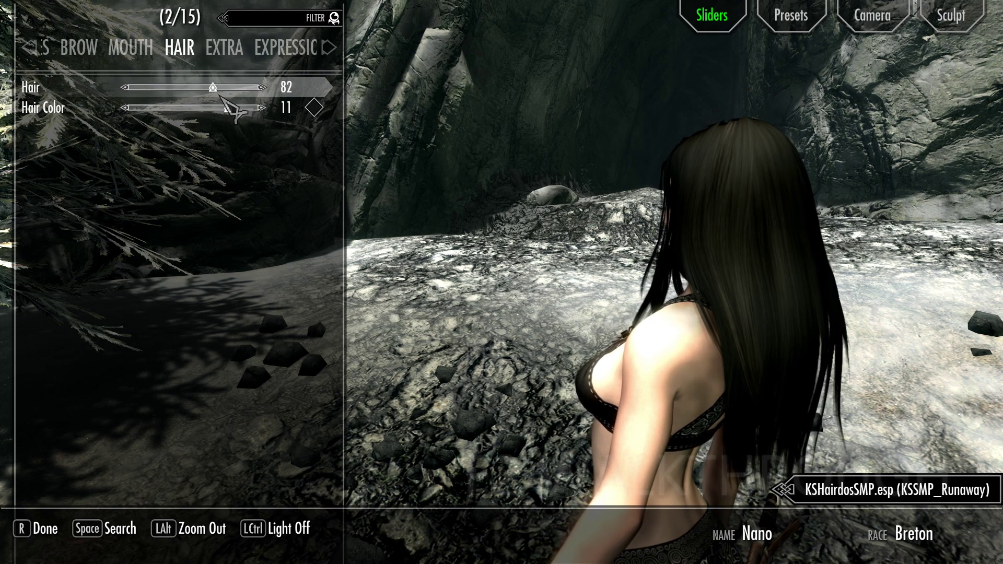
pyautogui.press('Right')
pyautogui.press('Right')
pyautogui.press('Right')
pyautogui.press('Right')
pyautogui.press('Right')
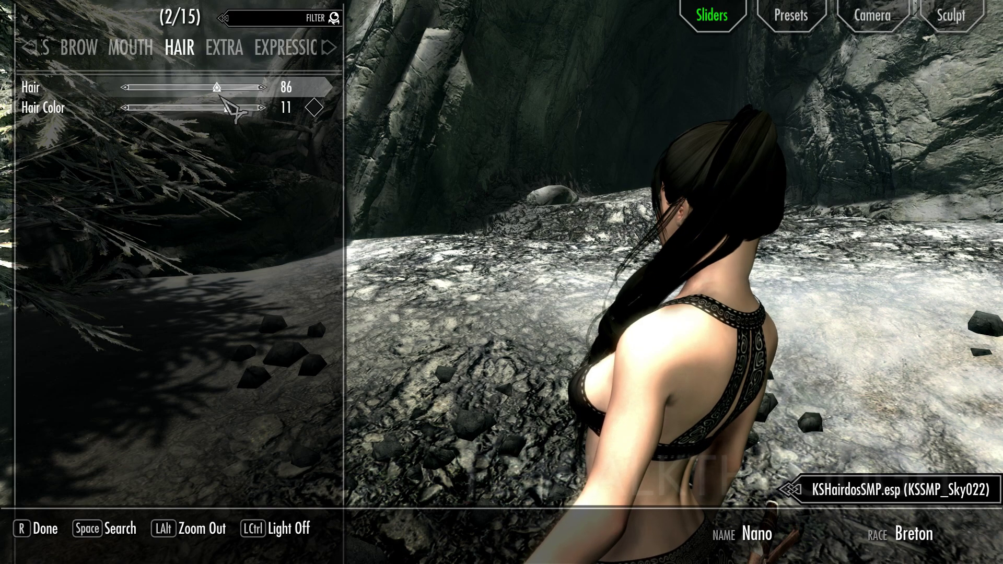
pyautogui.press('Right')
pyautogui.press('Right')
pyautogui.press('Right')
pyautogui.press('Right')
pyautogui.press('Right')
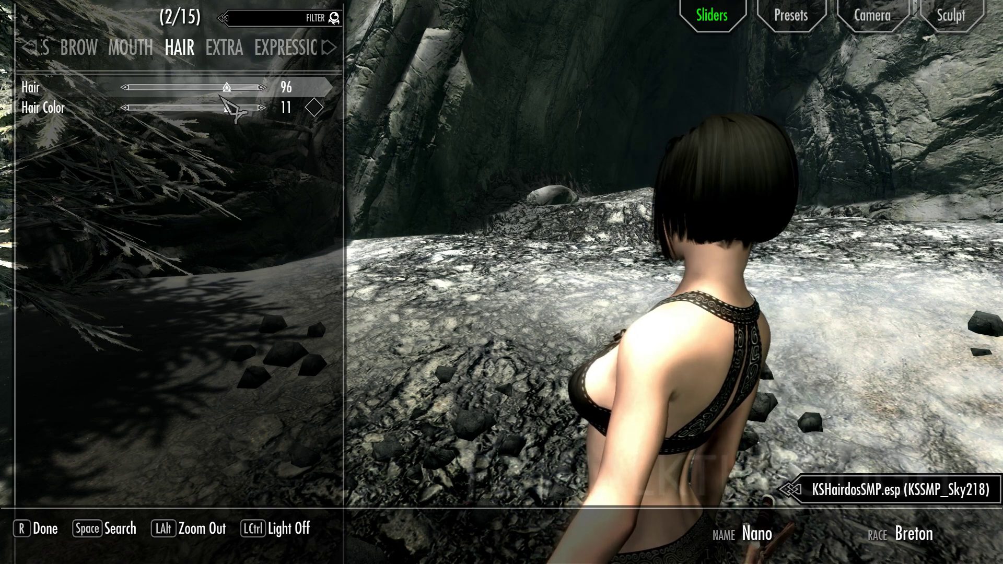
pyautogui.press('Right')
pyautogui.press('Right')
pyautogui.press('Right')
pyautogui.press('Right')
pyautogui.press('Right')
pyautogui.press('Right')
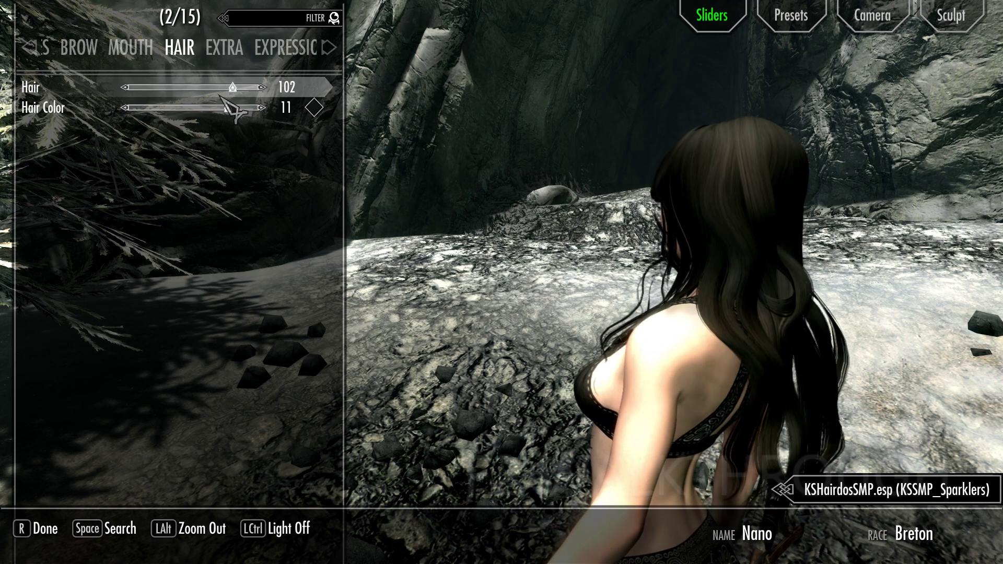
pyautogui.press('Right')
pyautogui.press('Right')
pyautogui.press('Right')
pyautogui.press('Right')
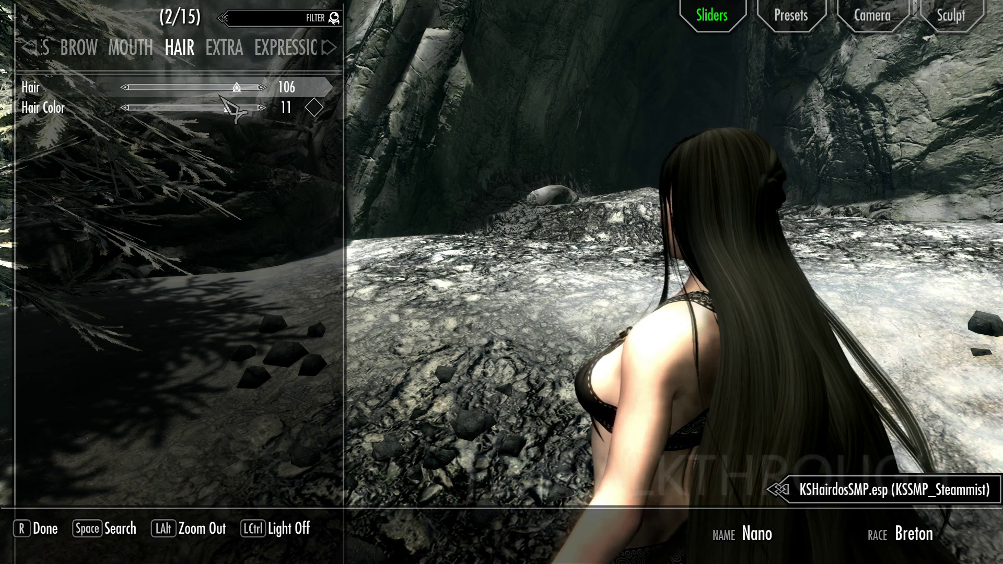
pyautogui.press('Right')
pyautogui.press('Right')
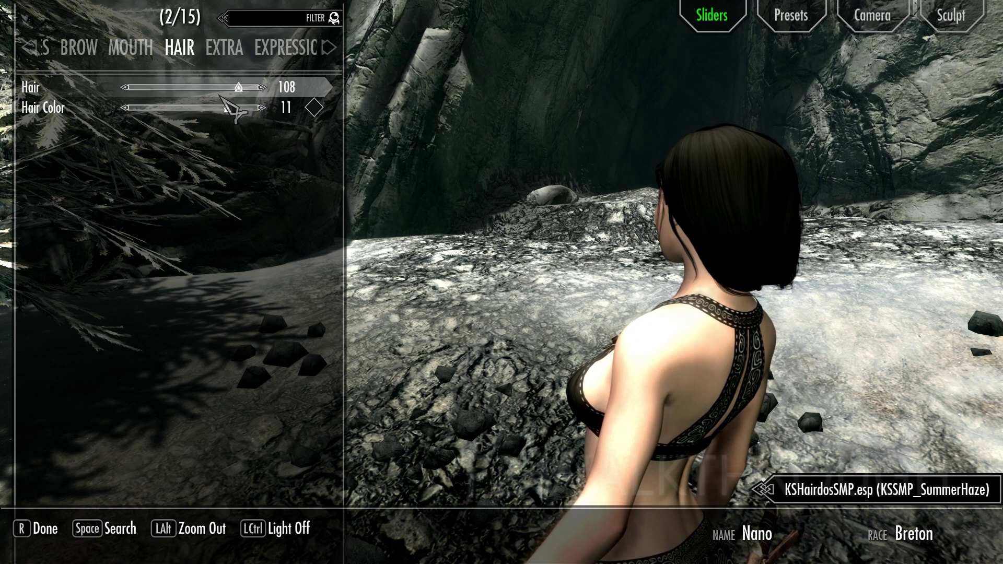
pyautogui.press('Left')
pyautogui.press('Left')
# Recolor the long KSSMP_Steammist hair to a dark red, with Hair Color FF0A0404 (A:255 R:10 G:4 B:4)
pyautogui.press('Down')
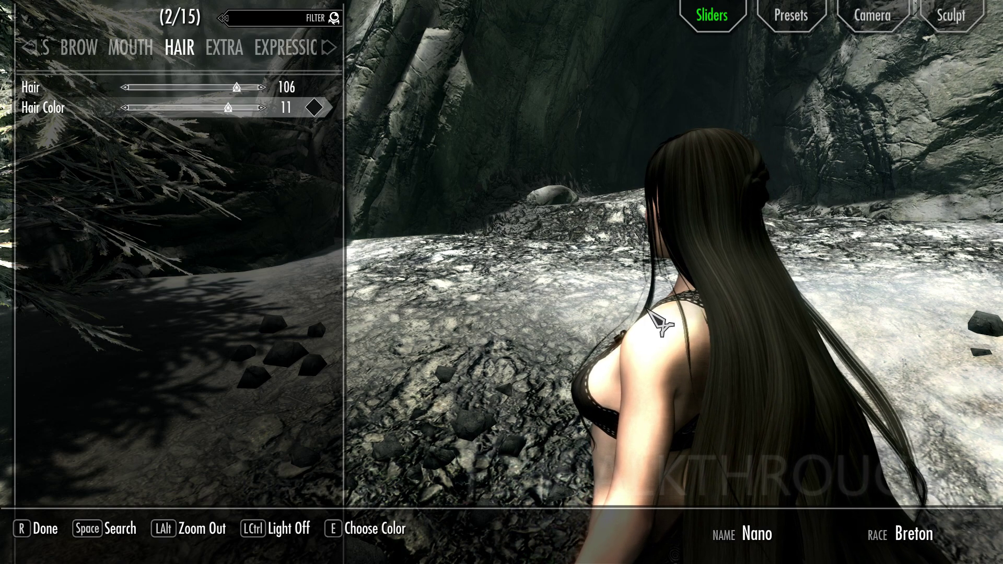
pyautogui.moveTo(647, 308); pyautogui.dragTo(429, 331)
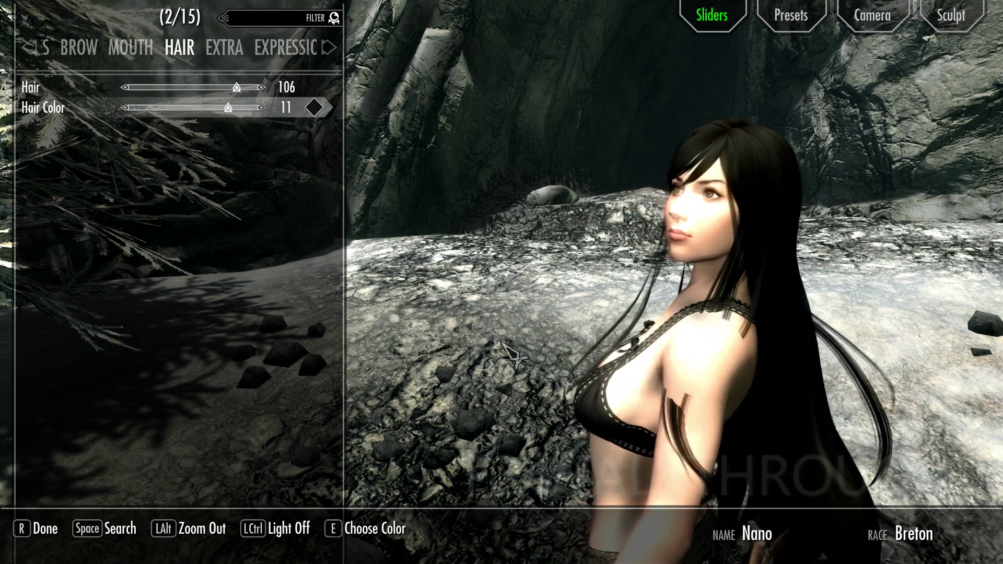
pyautogui.moveTo(500, 342); pyautogui.dragTo(773, 335)
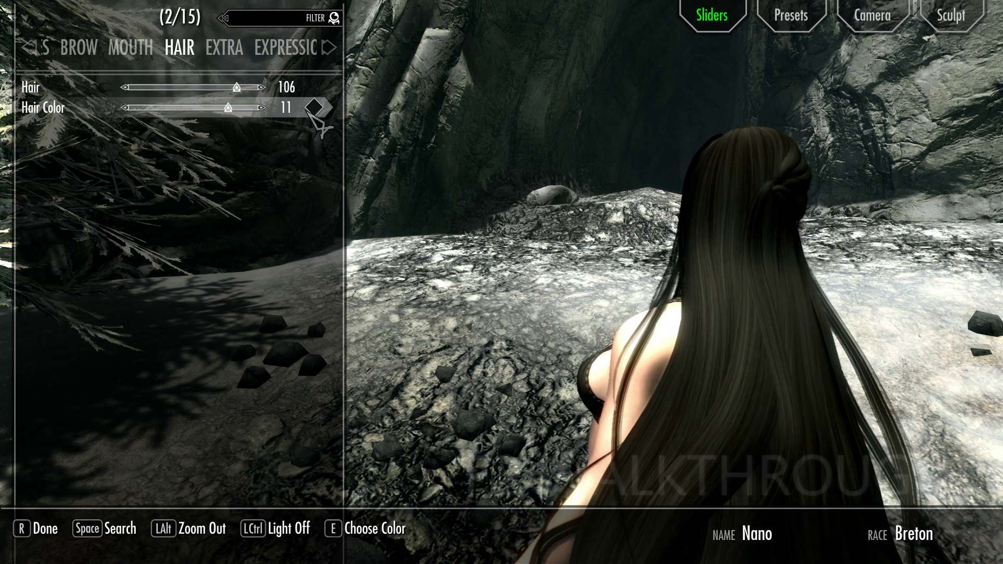
pyautogui.click(313, 108)
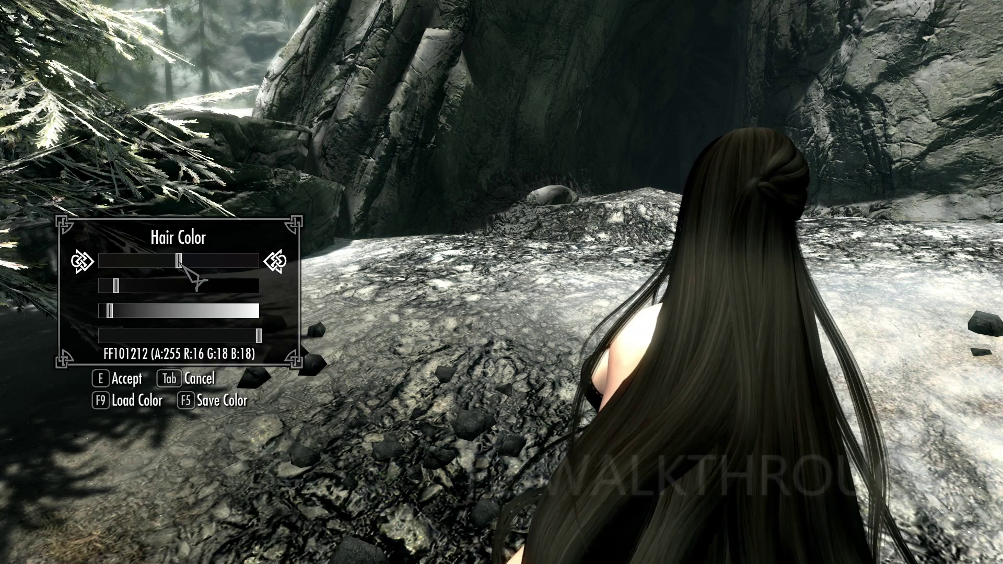
pyautogui.moveTo(178, 260); pyautogui.dragTo(159, 303)
pyautogui.moveTo(159, 304); pyautogui.dragTo(288, 304)
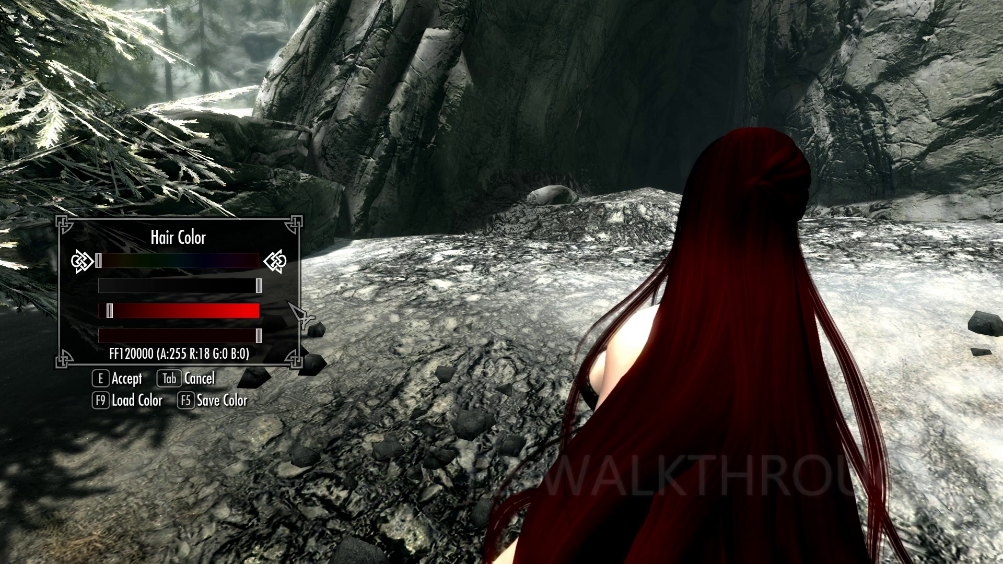
pyautogui.moveTo(111, 317)
pyautogui.mouseDown()
pyautogui.moveTo(99, 320)
pyautogui.moveTo(108, 323)
pyautogui.mouseUp()
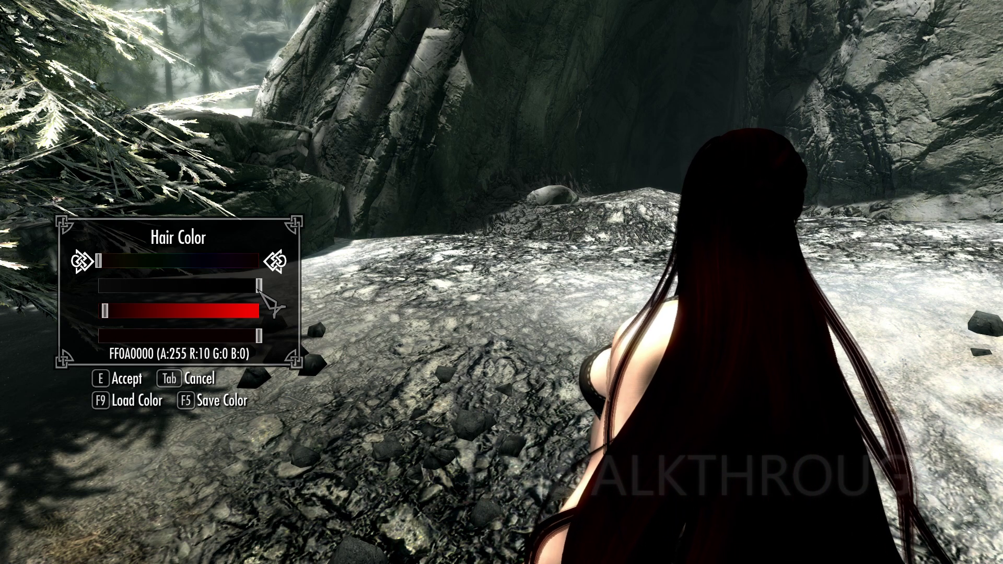
pyautogui.moveTo(259, 291); pyautogui.dragTo(203, 302)
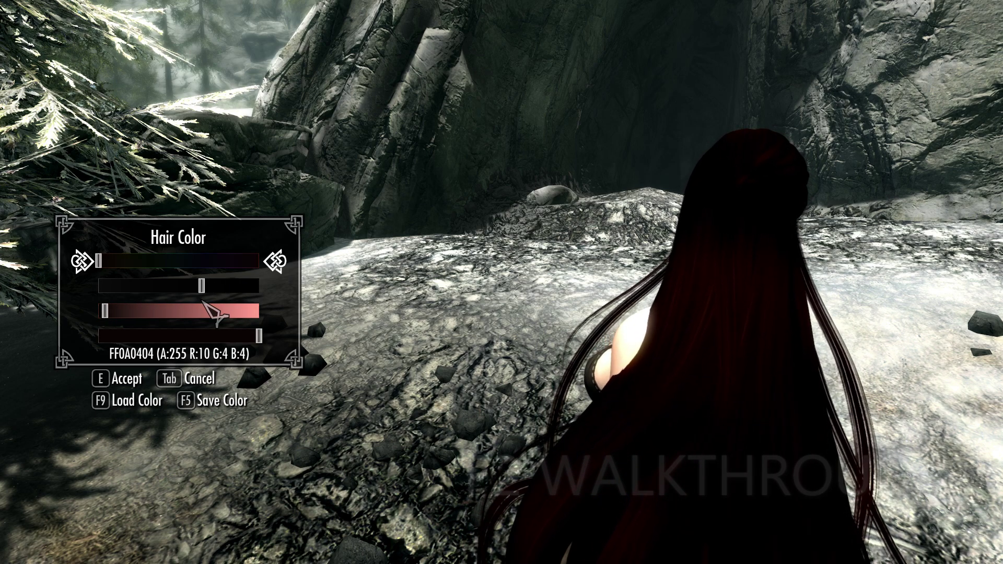
# Finish the character editing, enter a new name for the character, and accept it to return to the game
pyautogui.press('r')
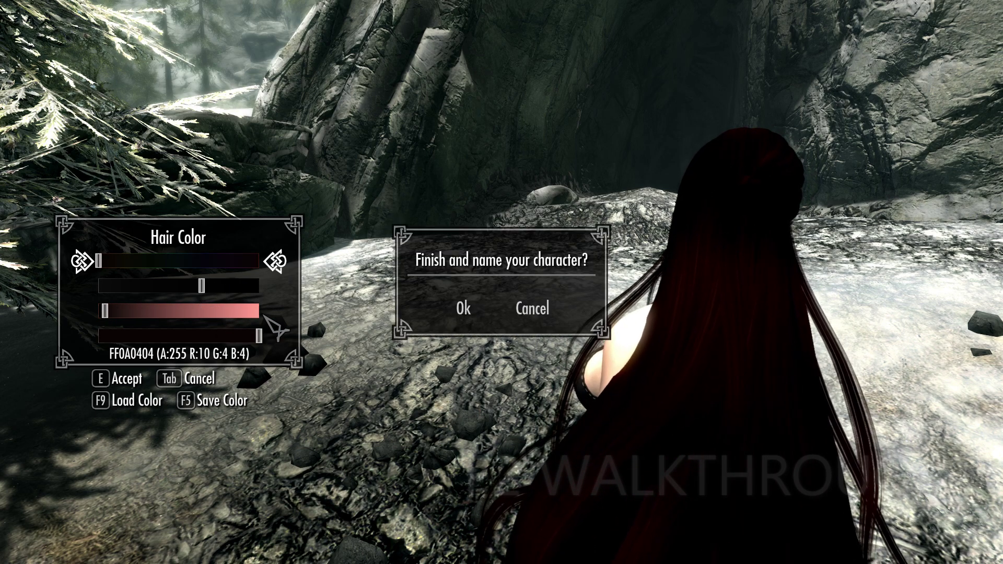
pyautogui.click(460, 312)
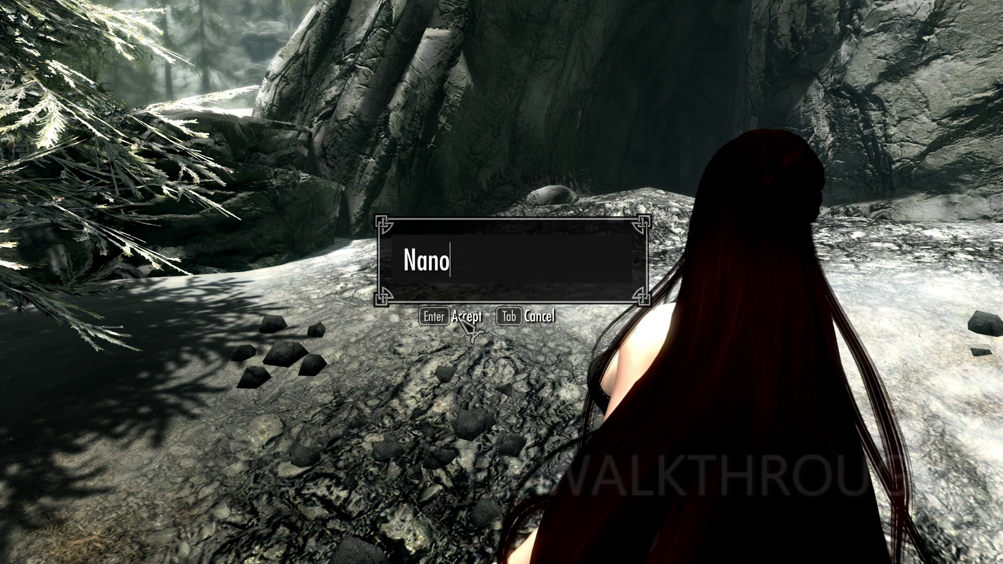
pyautogui.moveTo(450, 260); pyautogui.dragTo(428, 259)
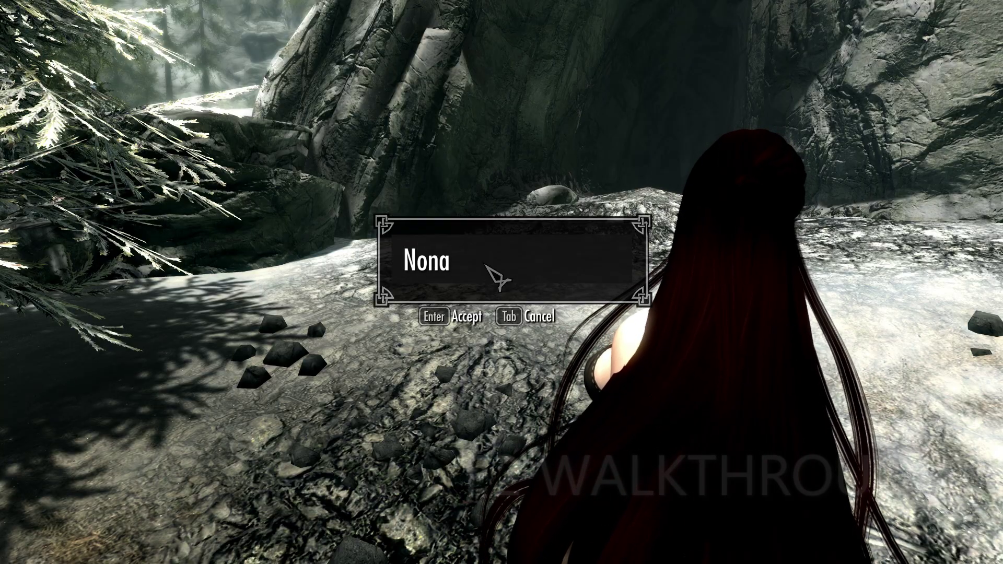
pyautogui.click(463, 319)
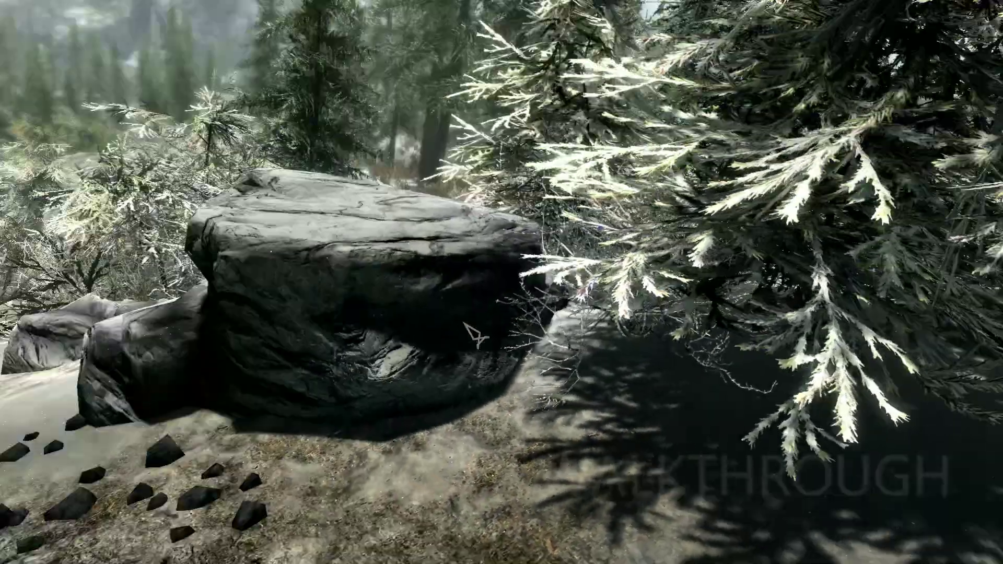
# Run the character back and forth in different directions to test how the long hair moves
pyautogui.press('w')
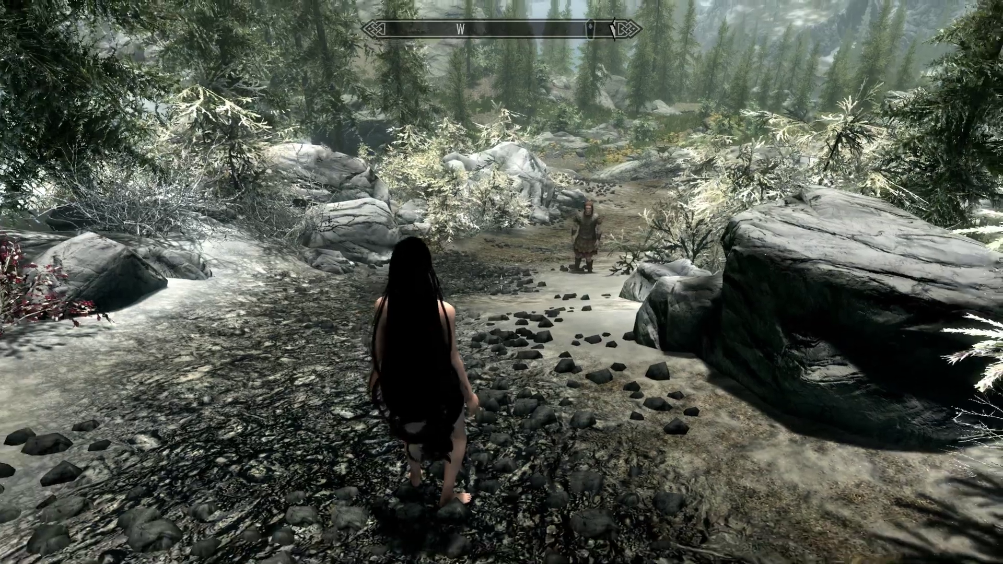
pyautogui.press('s')
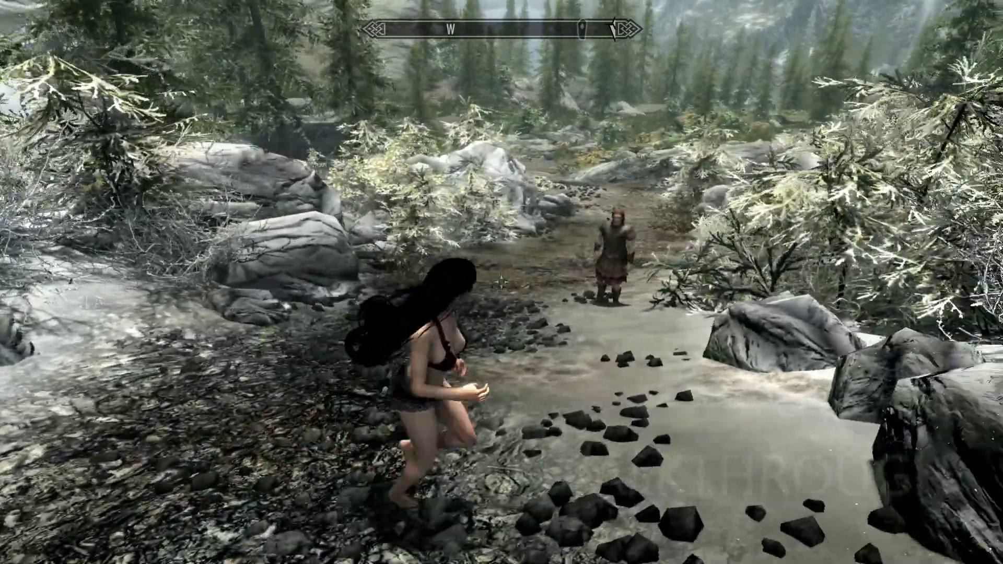
pyautogui.press('a')
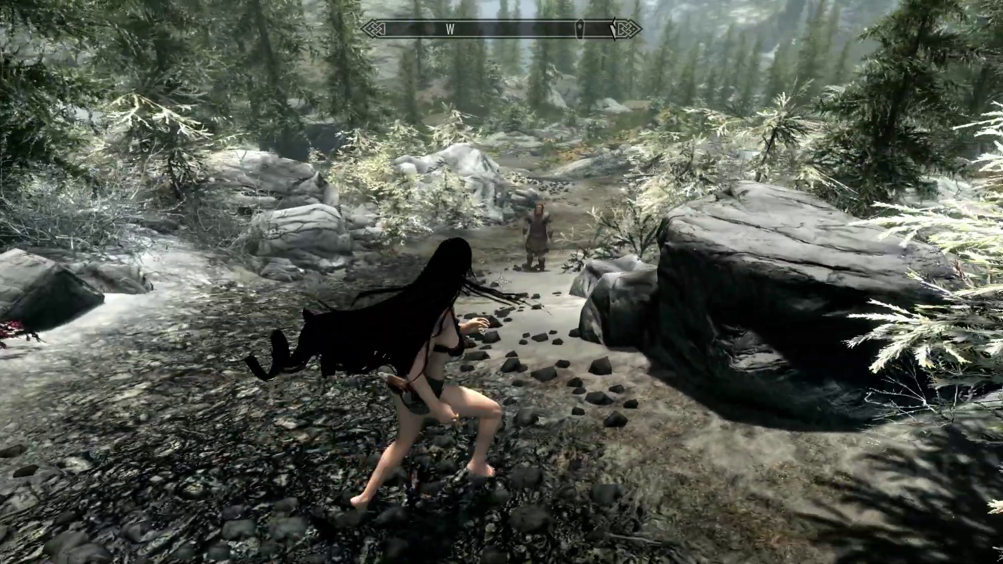
pyautogui.press('w')
pyautogui.press('a')
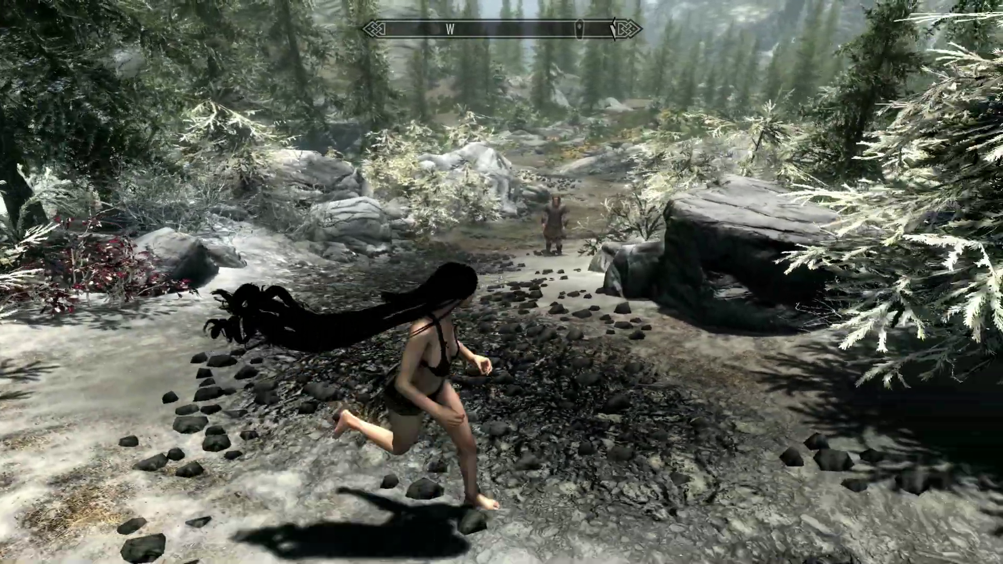
pyautogui.press('w')
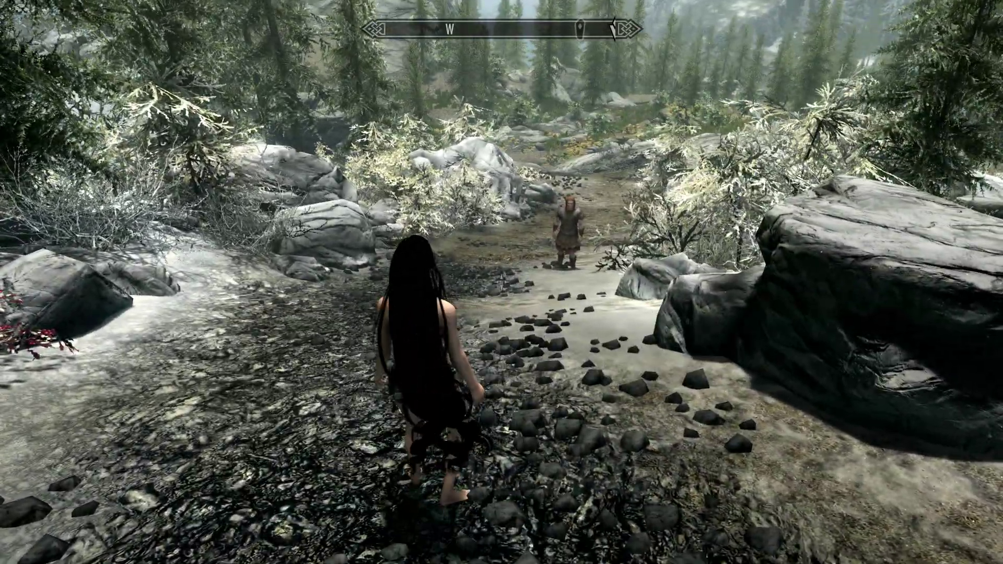
# Crouch into sneak mode and stand back up, and examine the hair from behind, the side and the front
pyautogui.press('ctrl')
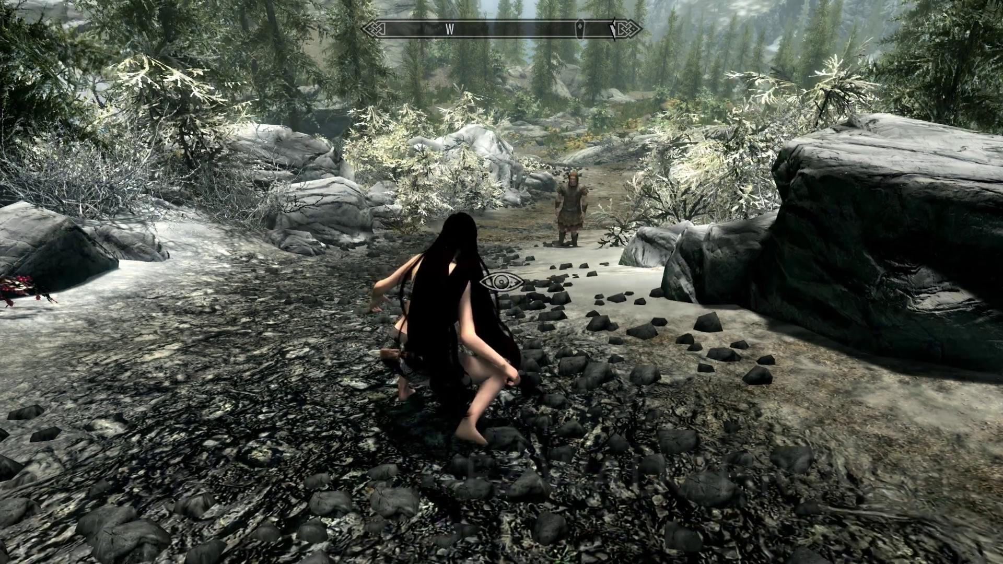
pyautogui.press('ctrl')
pyautogui.press('j')
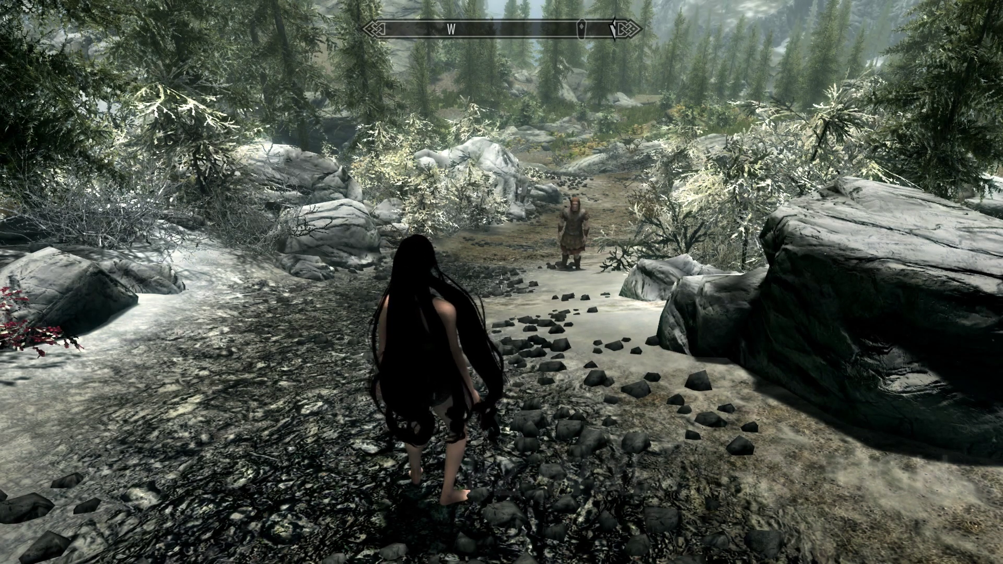
pyautogui.press('w')
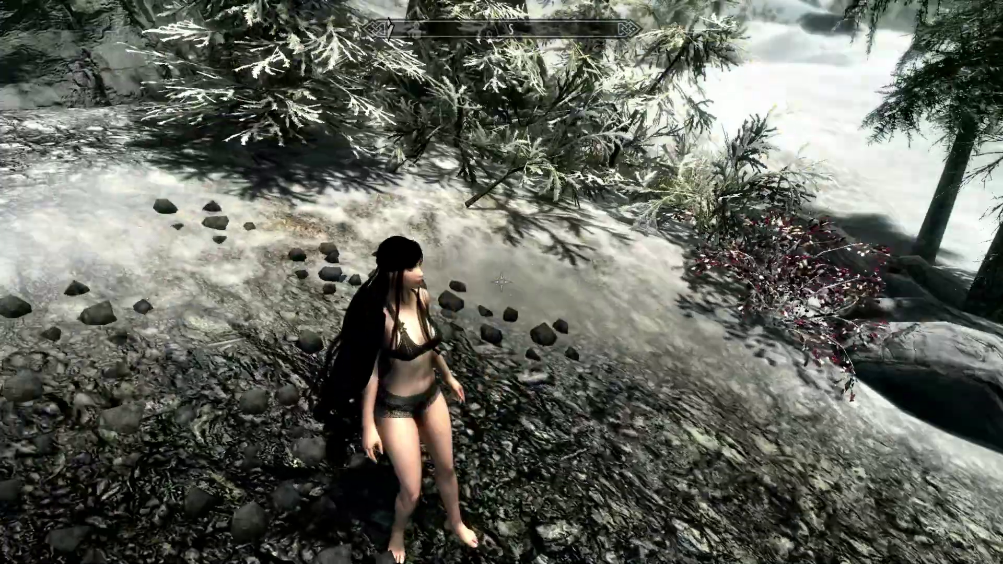
pyautogui.moveTo(501, 282)
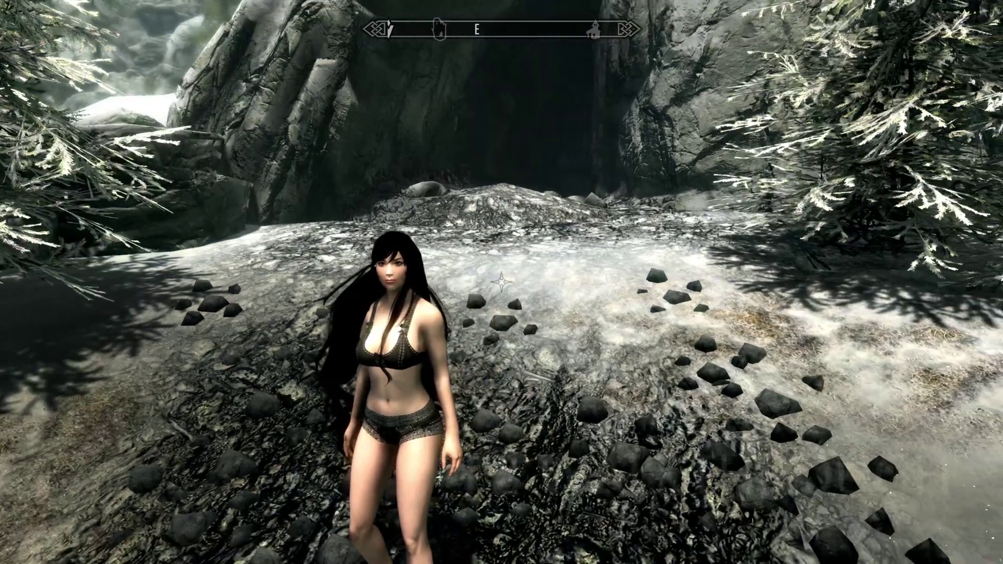
# Draw the weapon, walk and sprint with it, and sheathe it again while watching the hair physics
pyautogui.press('r')
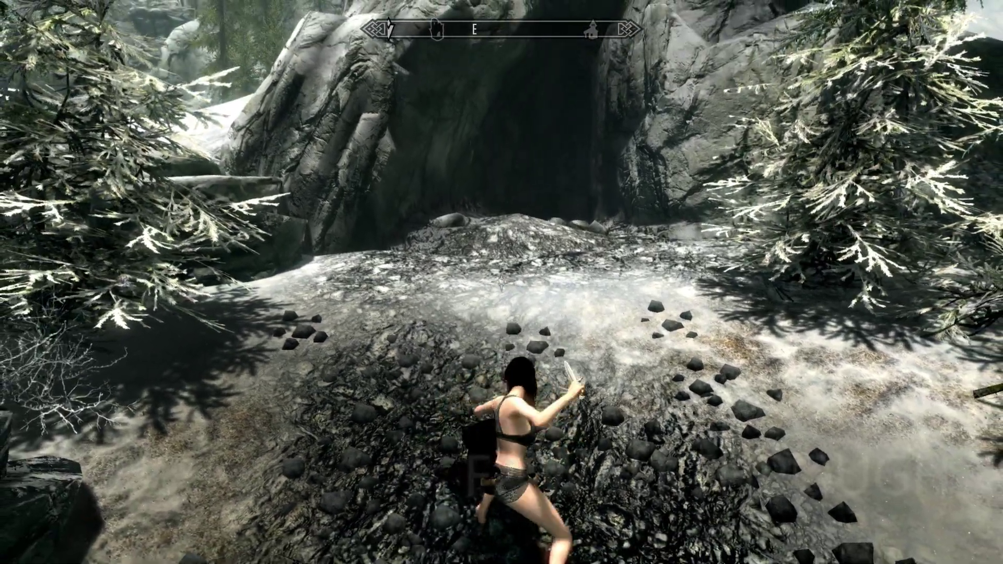
pyautogui.press('w')
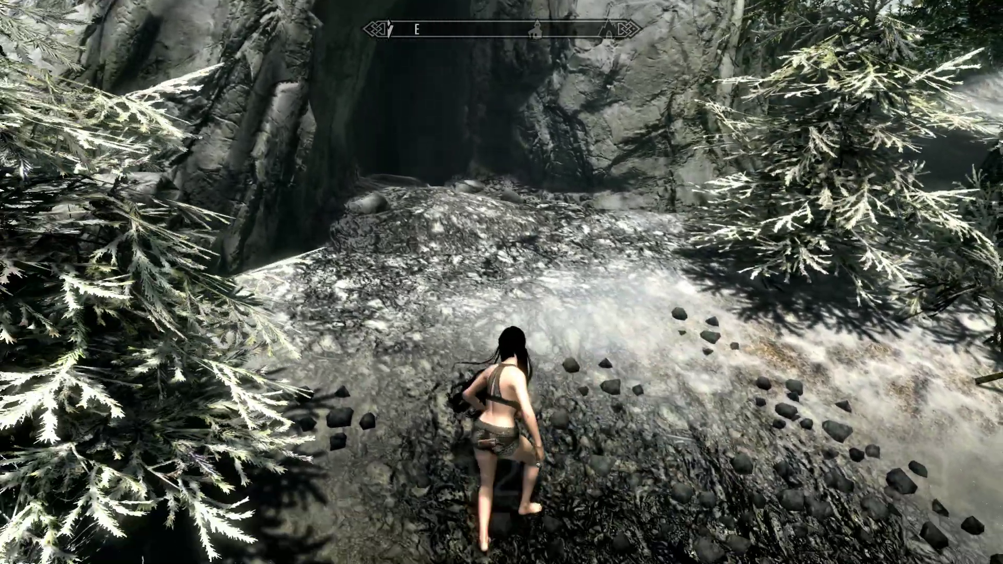
pyautogui.press('alt')
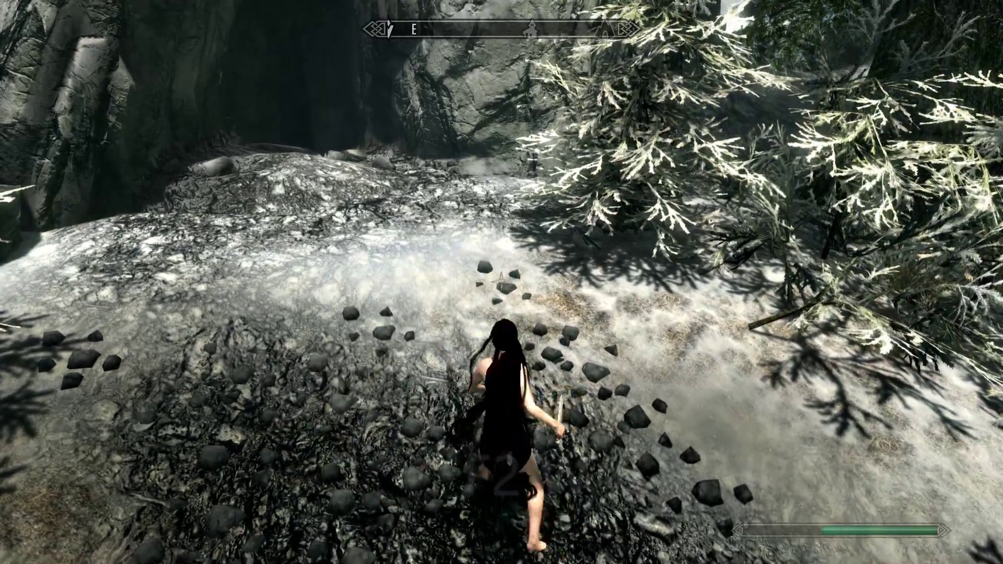
pyautogui.press('Tab')
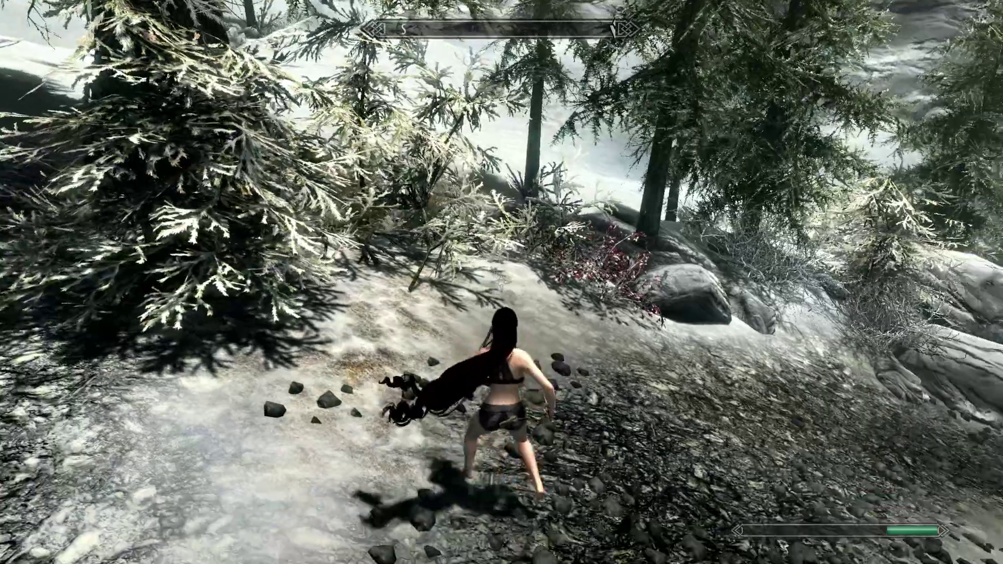
pyautogui.press('r')
pyautogui.press('w')
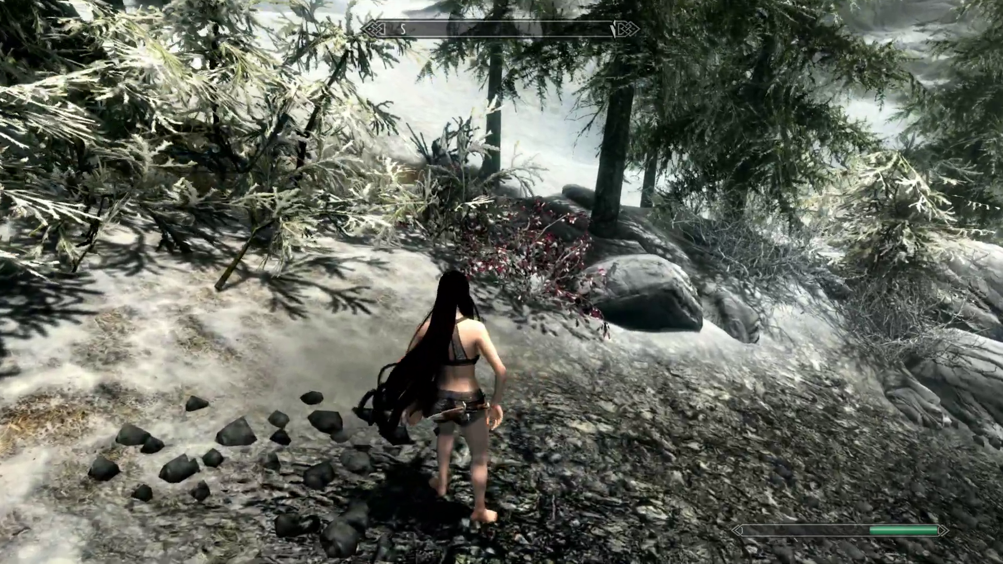
pyautogui.press('w')
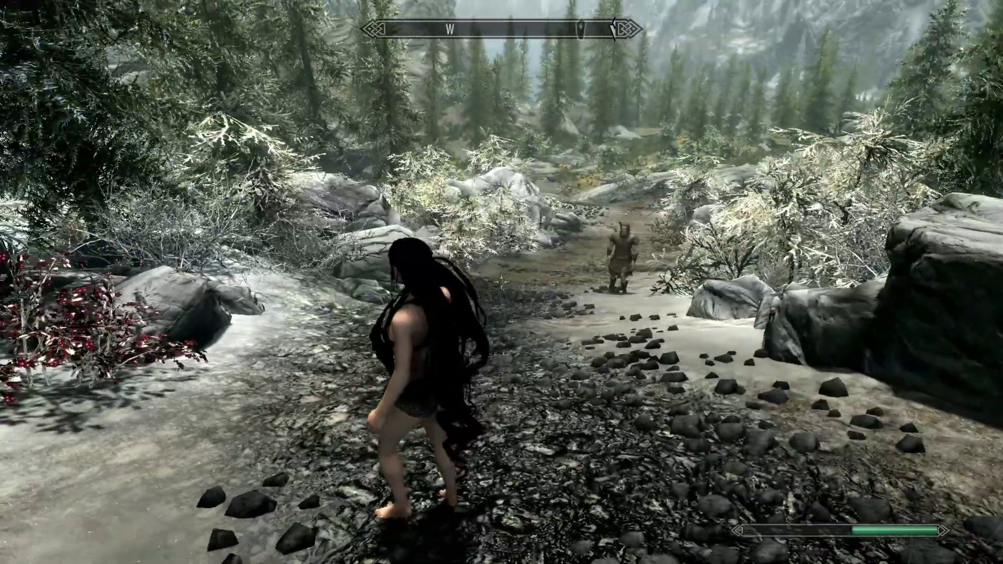
# Examine which mods are listed in the in-game Mod Configuration, and return to the System options
pyautogui.press('Tab')
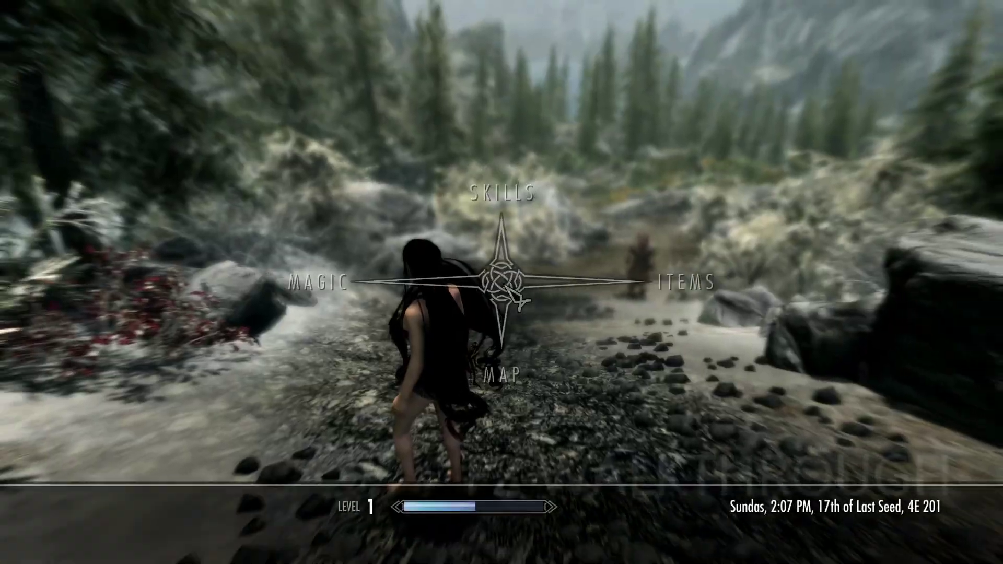
pyautogui.press('Tab')
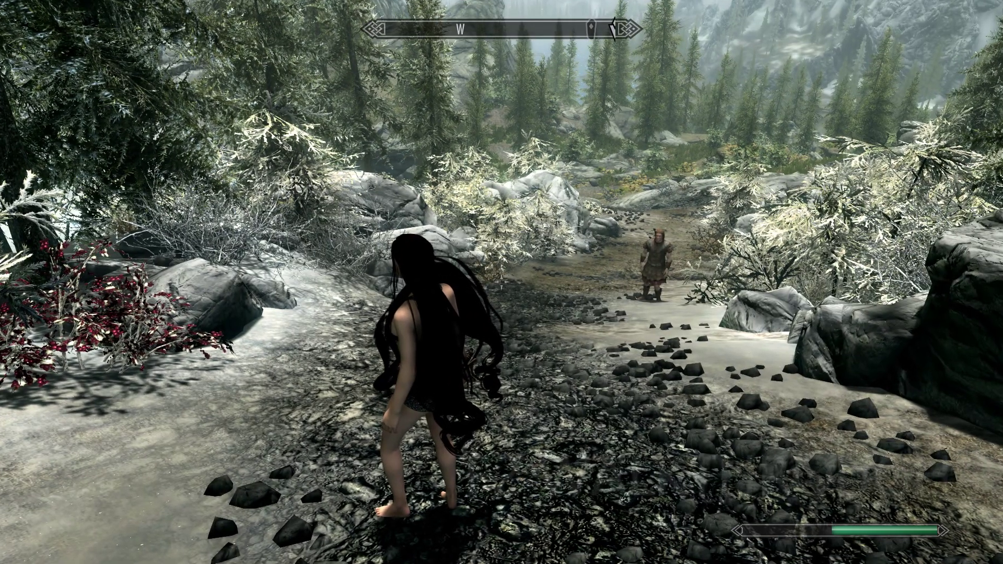
pyautogui.press('j')
pyautogui.click(706, 61)
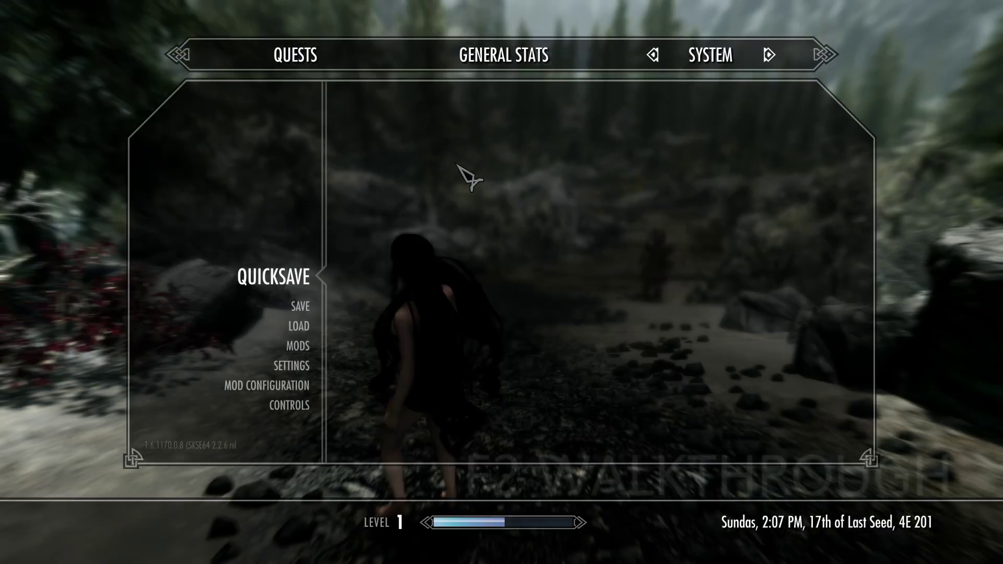
pyautogui.scroll(-1, 282, 365)
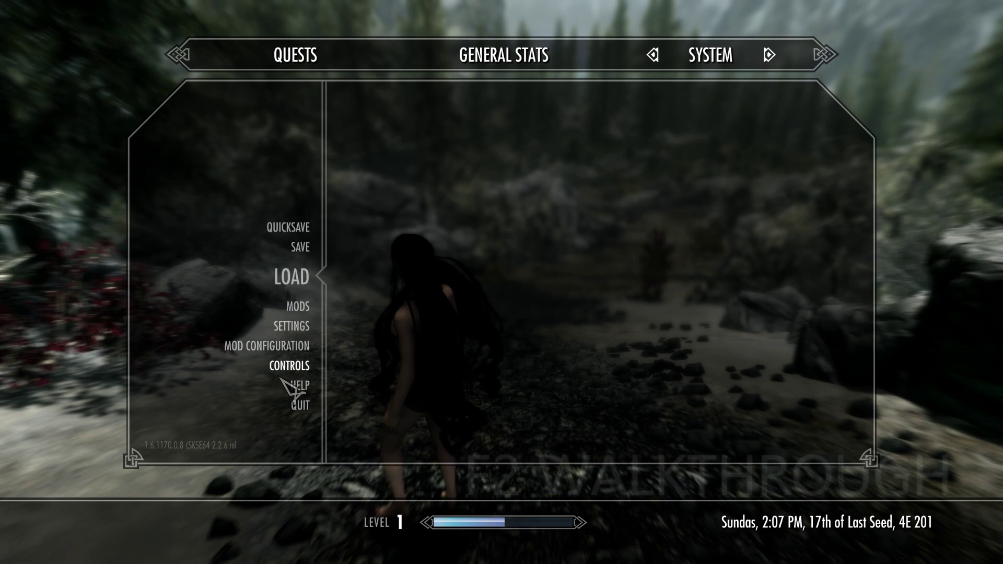
pyautogui.scroll(-1, 282, 381)
pyautogui.click(295, 327)
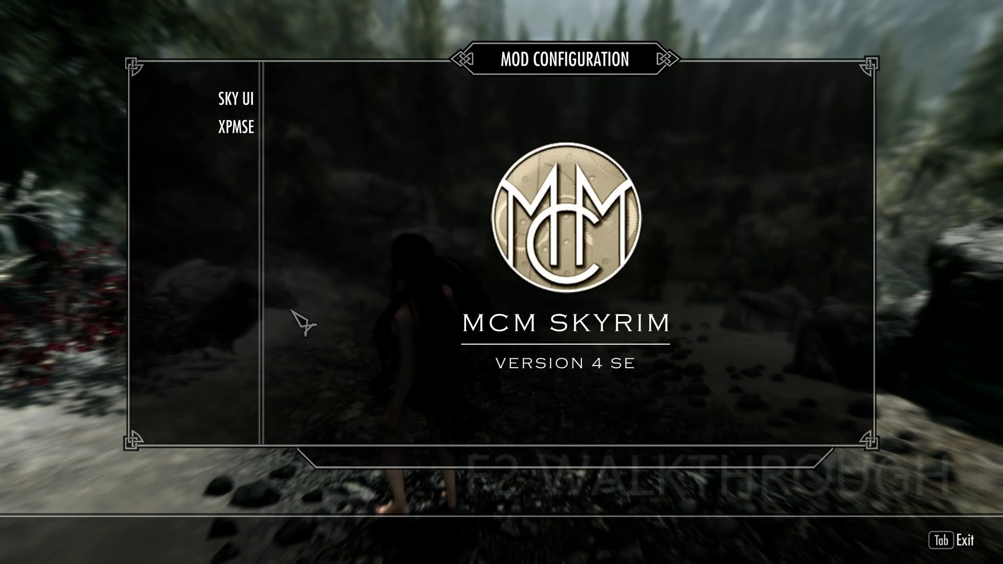
pyautogui.press('Tab')
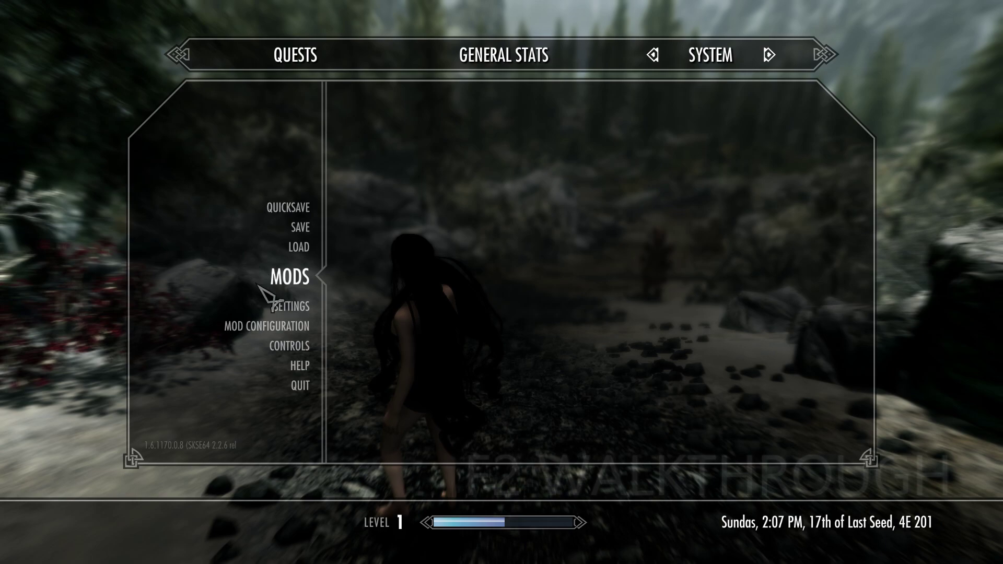
# Quit the game to the desktop and confirm without saving the progress
pyautogui.scroll(-1, 287, 371)
pyautogui.click(298, 365)
pyautogui.click(394, 302)
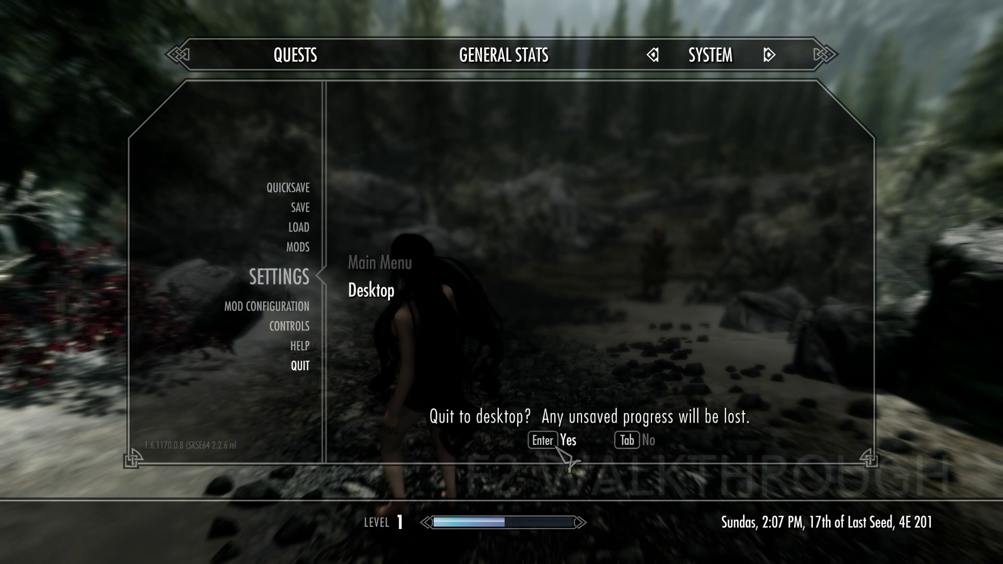
pyautogui.click(567, 441)
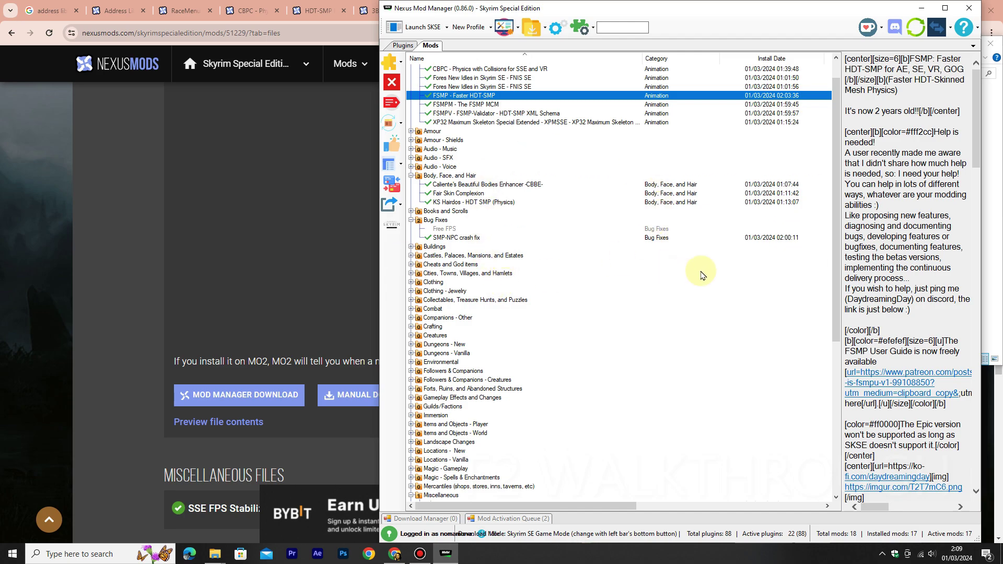
# Review the remaining categories of the mod list and expand the User Interface category to see its mods
pyautogui.scroll(-3, 726, 255)
pyautogui.scroll(-6, 727, 256)
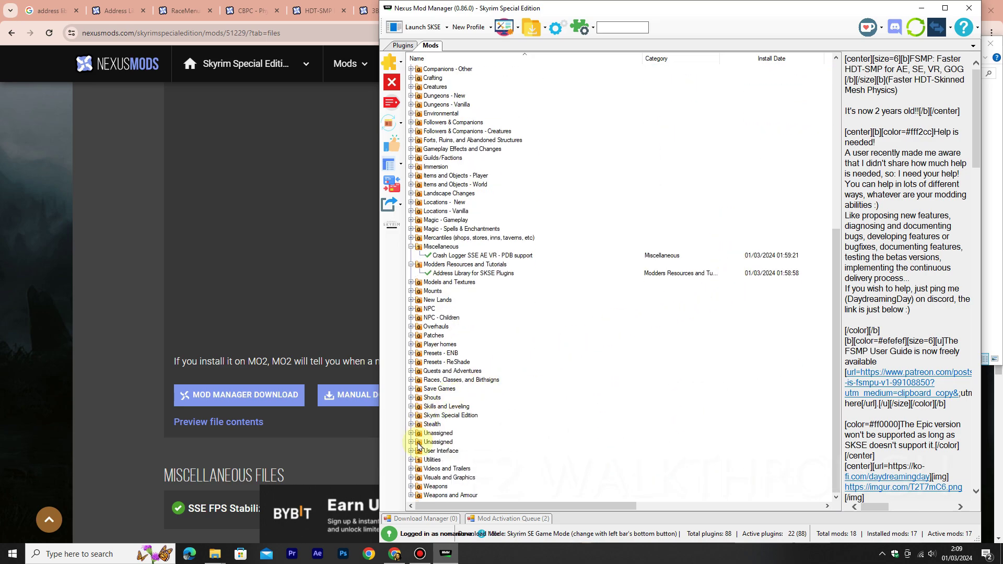
pyautogui.click(411, 451)
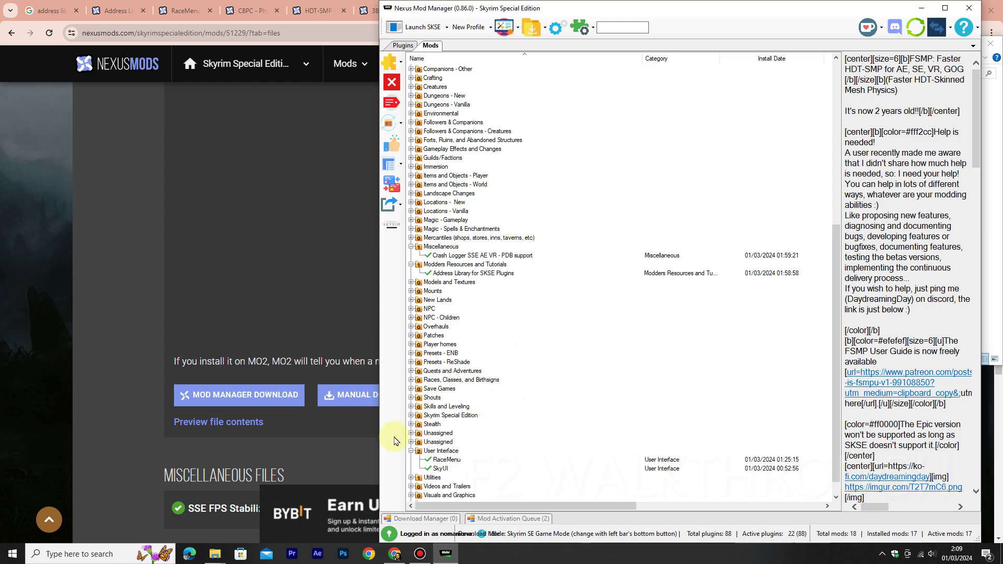
# Bring up the Mod Organizer 2 downloads folder and look through its archives for another mod to install
pyautogui.moveTo(220, 554)
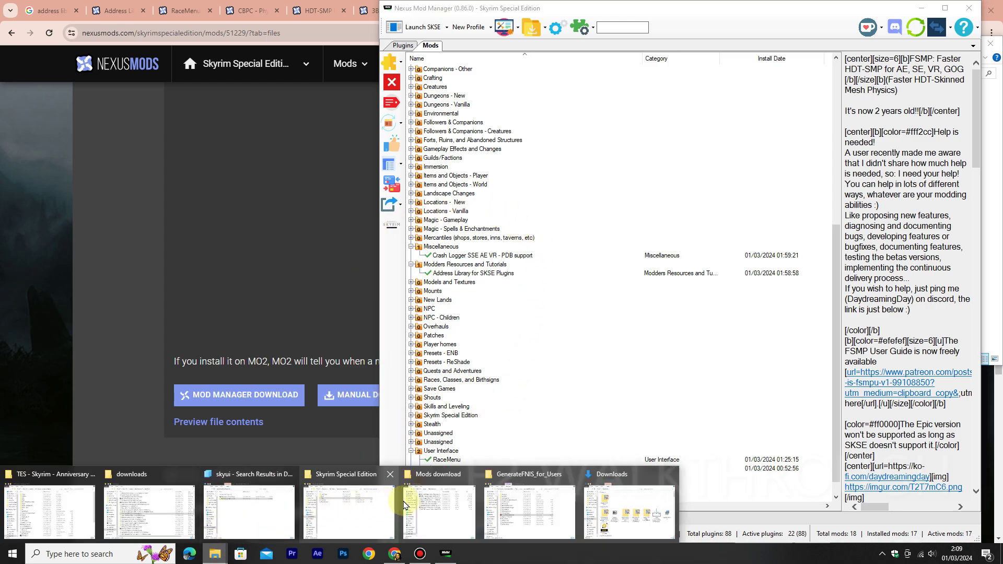
pyautogui.moveTo(539, 500)
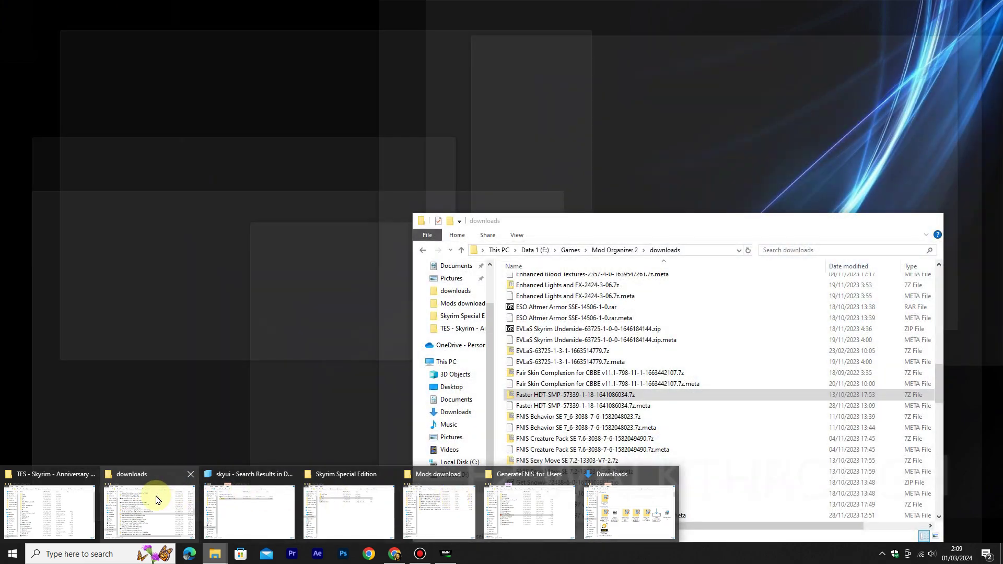
pyautogui.click(147, 504)
pyautogui.scroll(-3, 660, 435)
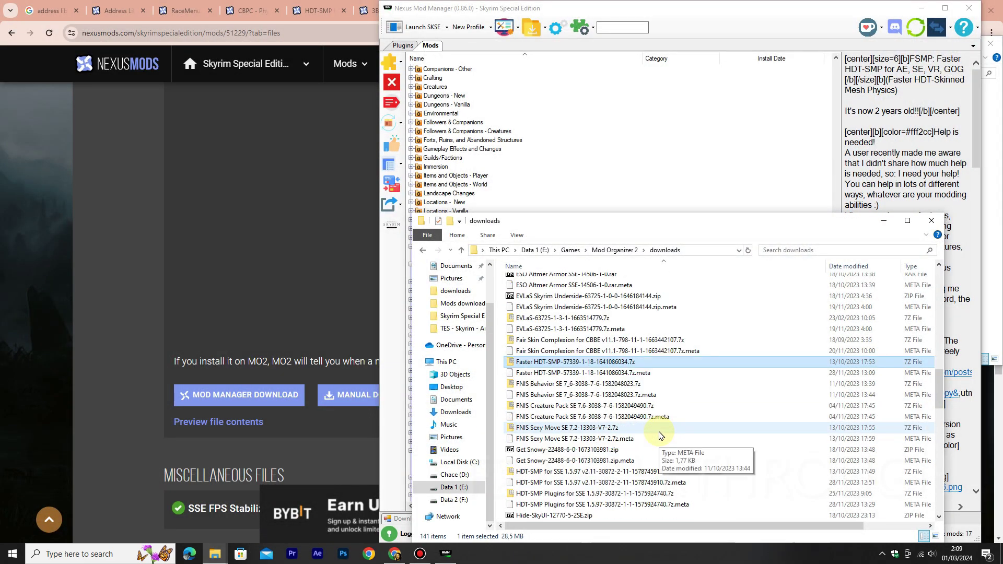
pyautogui.scroll(-4, 657, 430)
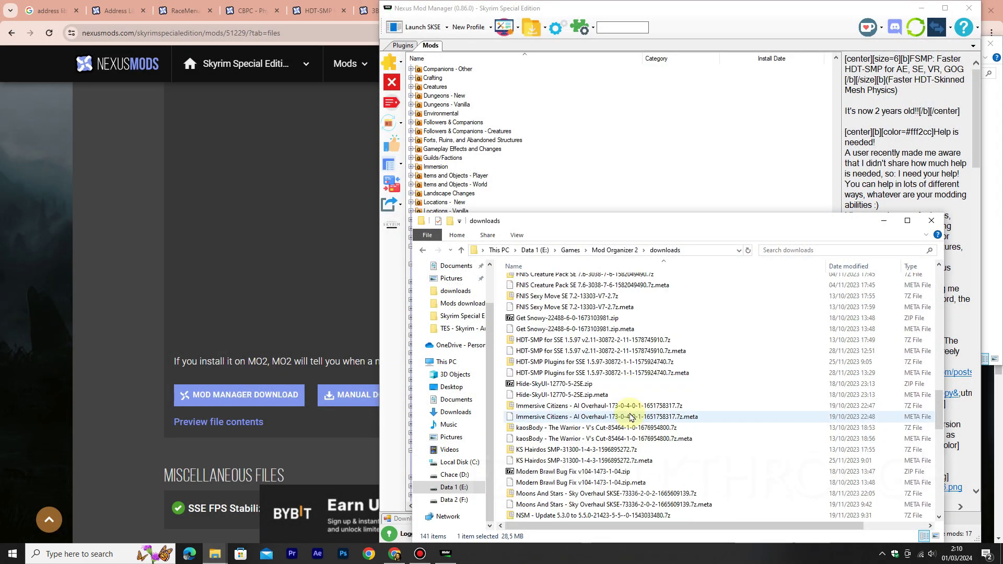
pyautogui.scroll(-2, 630, 416)
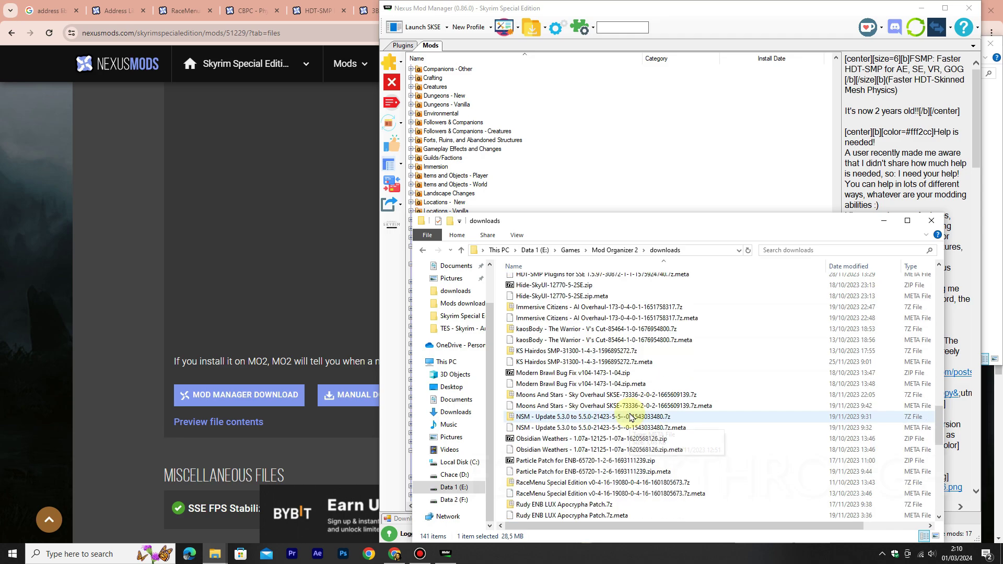
pyautogui.scroll(-3, 631, 416)
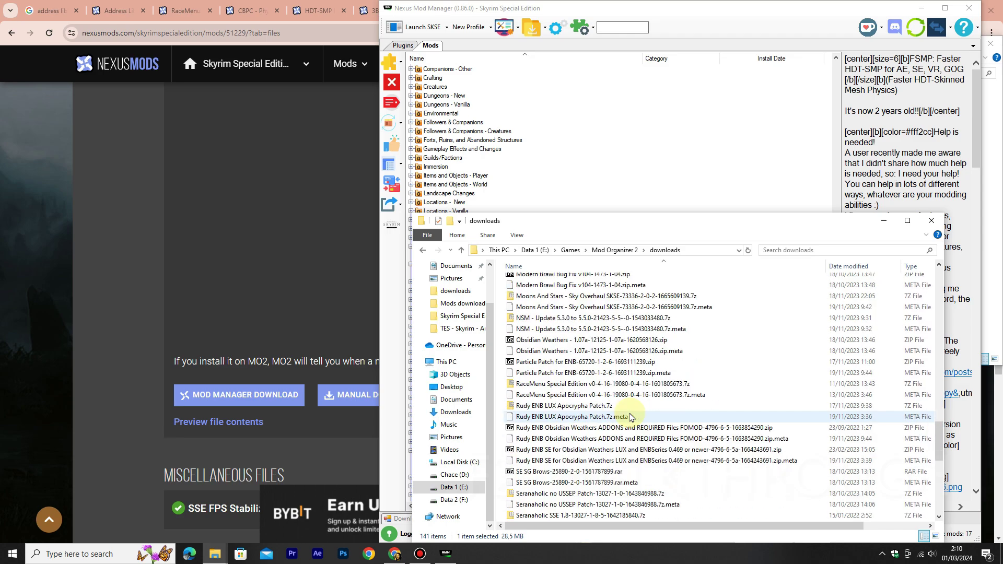
pyautogui.scroll(-3, 630, 416)
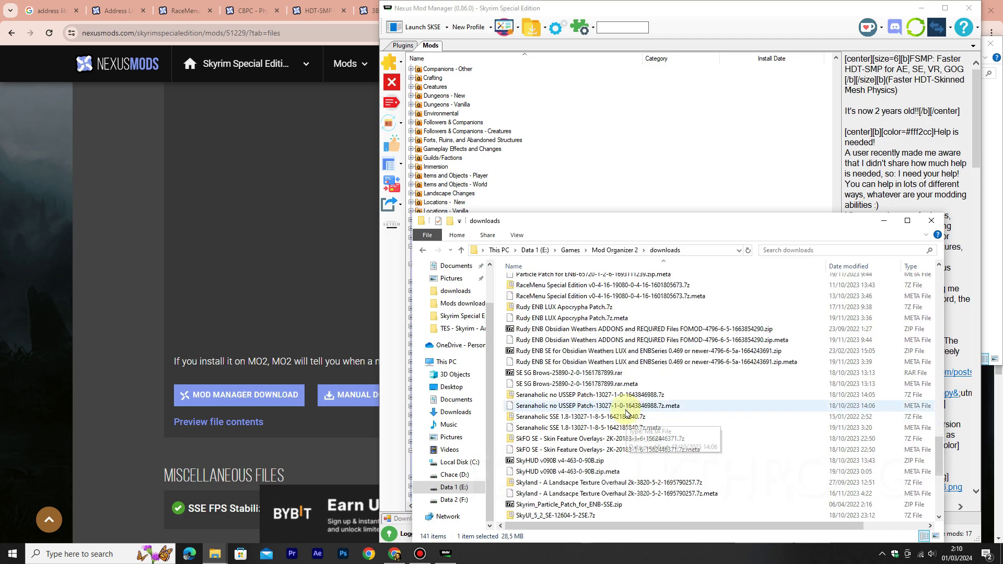
pyautogui.scroll(-2, 614, 423)
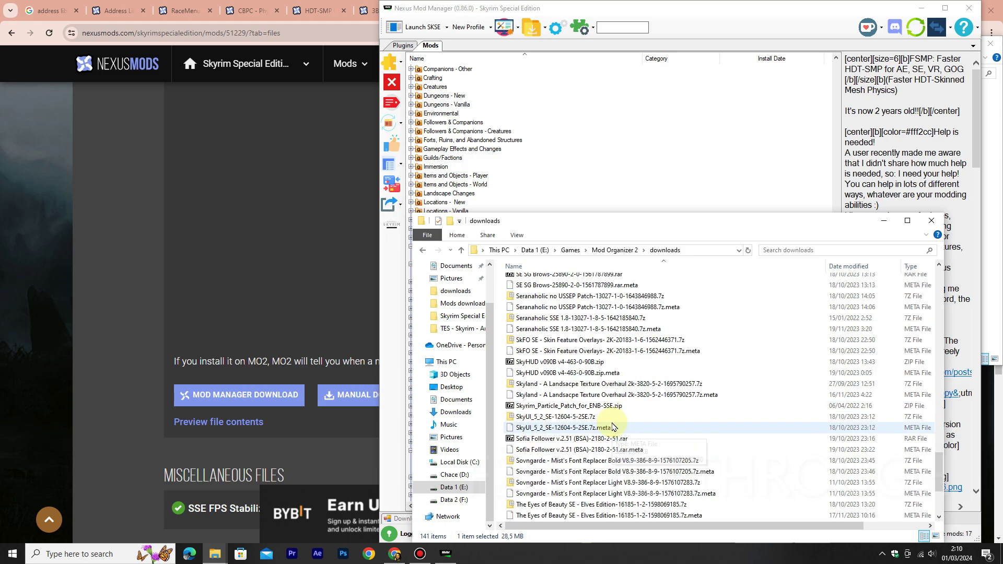
pyautogui.scroll(1, 612, 427)
pyautogui.scroll(6, 662, 402)
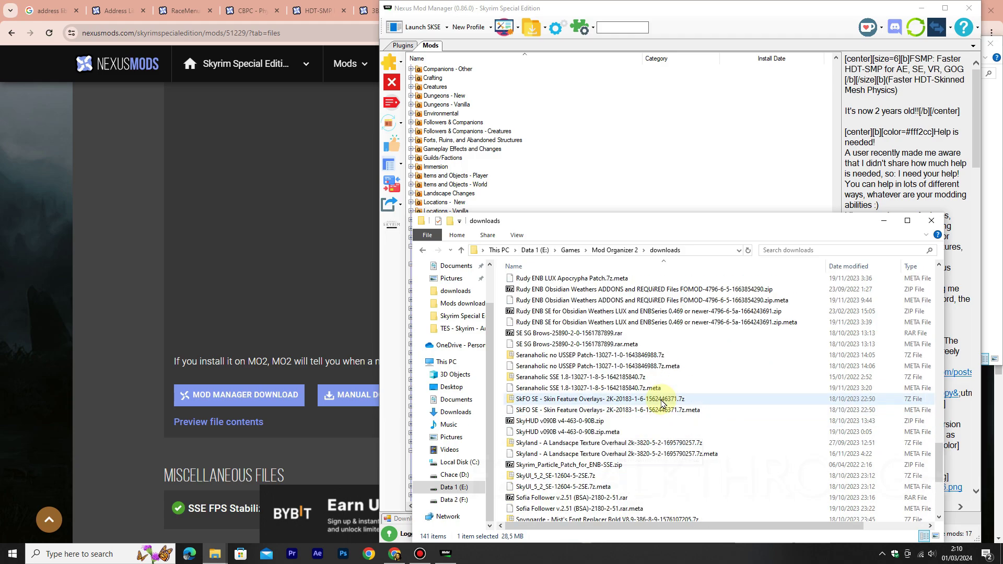
pyautogui.scroll(7, 663, 402)
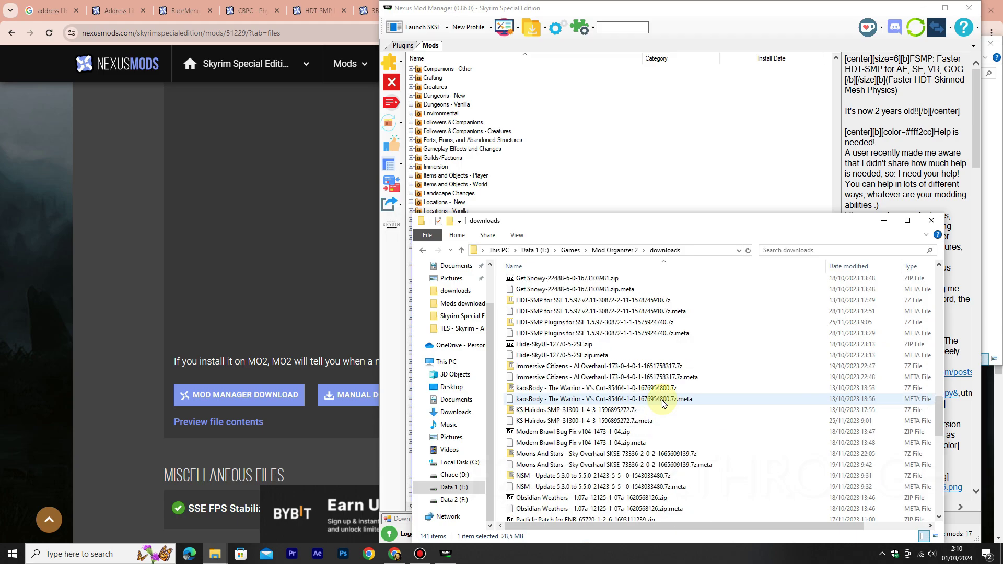
pyautogui.scroll(9, 662, 402)
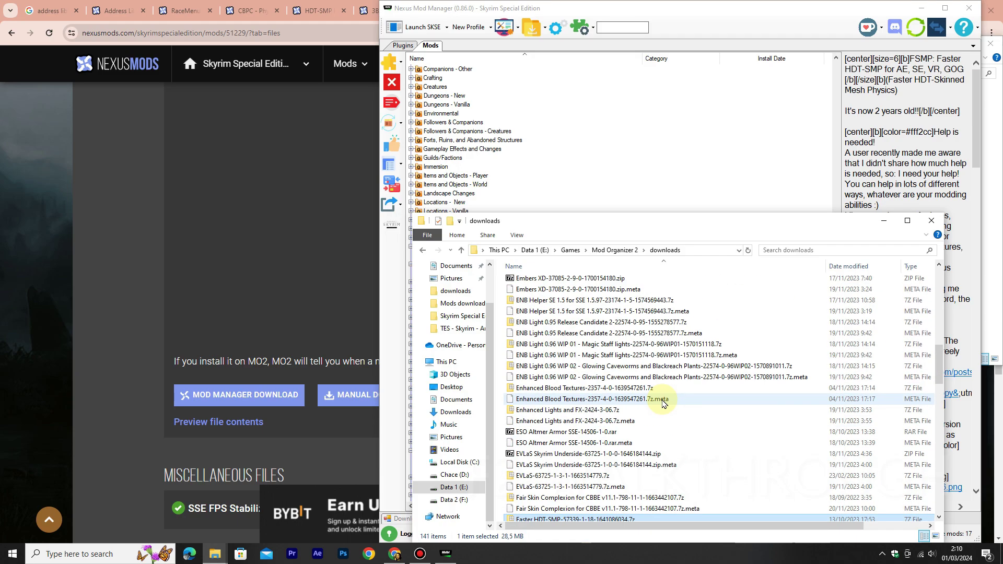
pyautogui.scroll(4, 662, 403)
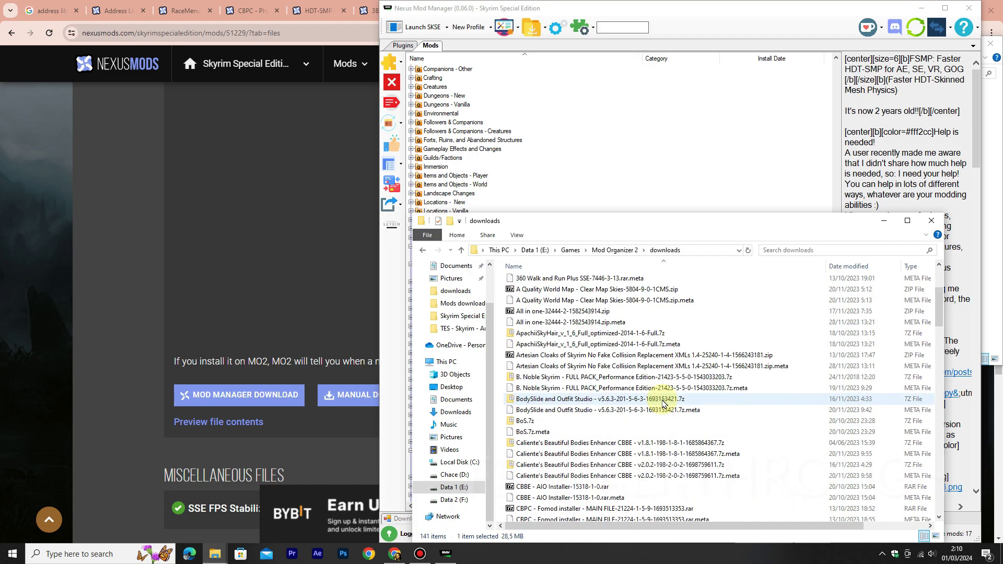
# Copy the B. Noble Skyrim - FULL PACK_Performance Edition archive from the downloads folder into the Mods download folder
pyautogui.click(603, 377)
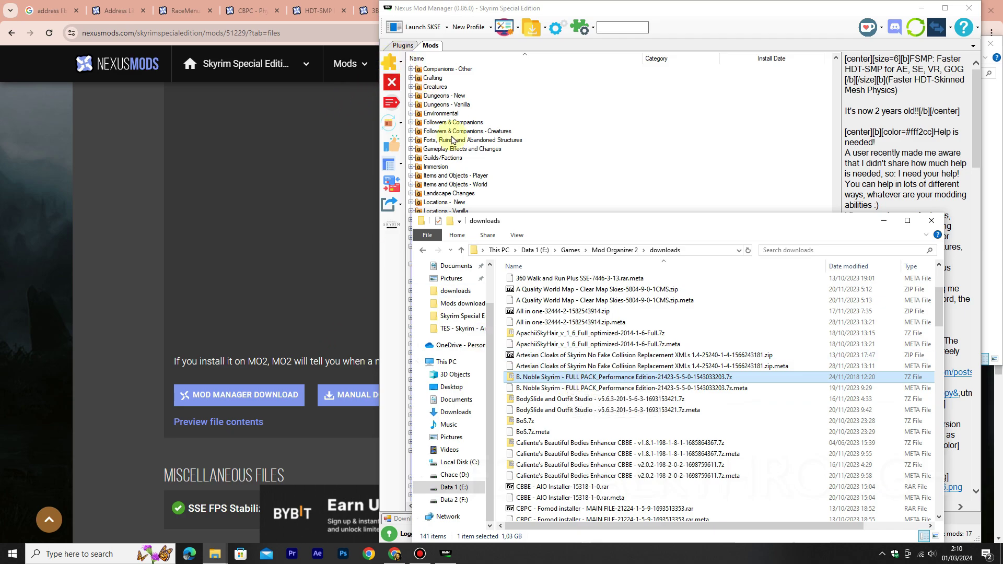
pyautogui.rightClick(531, 377)
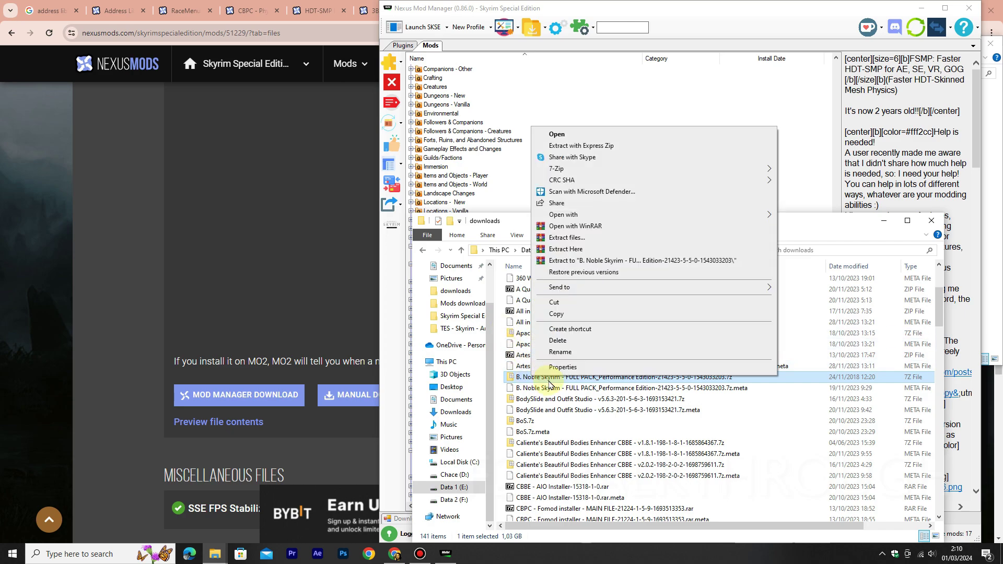
pyautogui.click(578, 314)
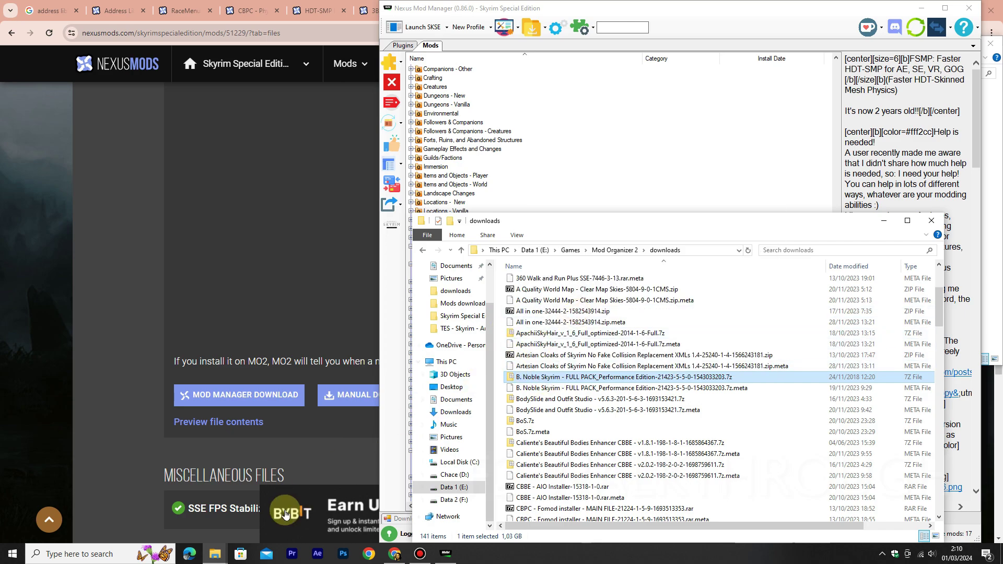
pyautogui.moveTo(215, 554)
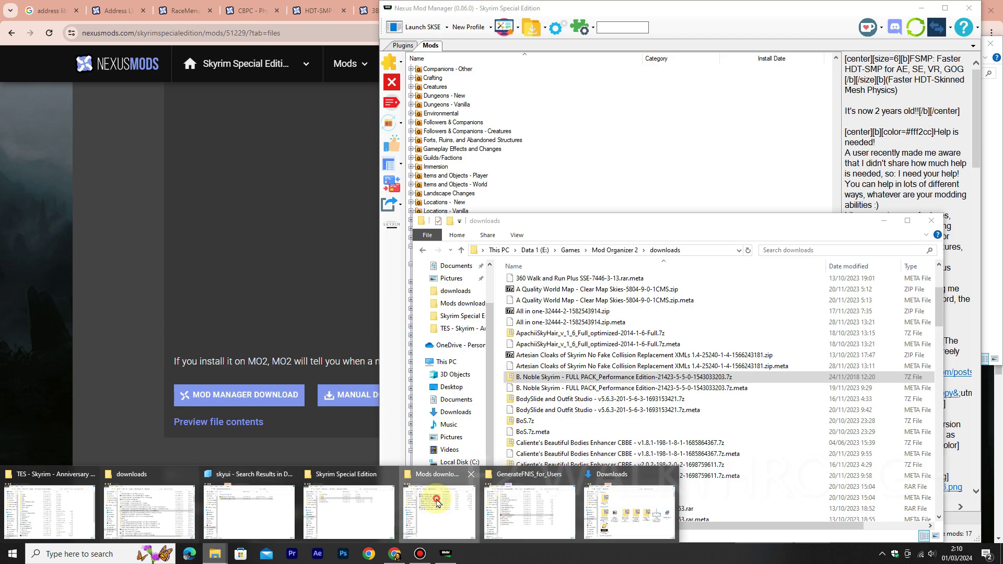
pyautogui.click(405, 504)
pyautogui.rightClick(317, 343)
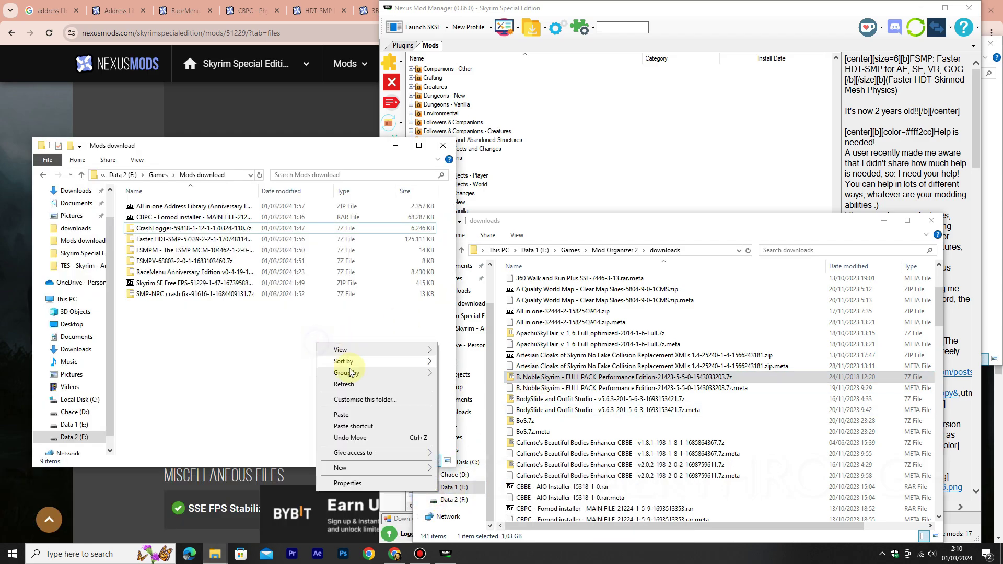
pyautogui.click(360, 414)
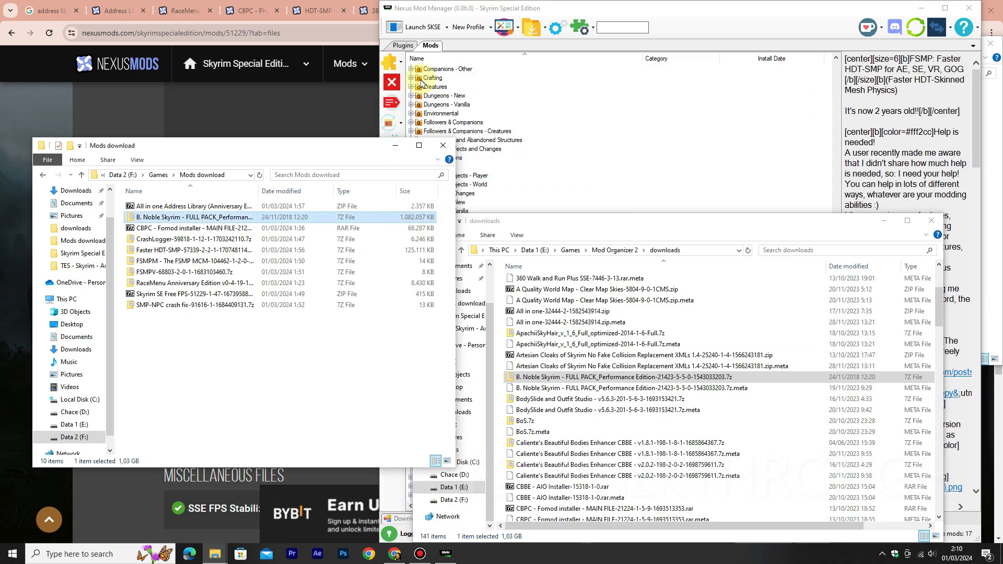
# Add the B. Noble Skyrim - FULL PACK_Performance Edition archive from the Mods download folder to Nexus Mod Manager as a mod file
pyautogui.click(400, 73)
pyautogui.click(401, 63)
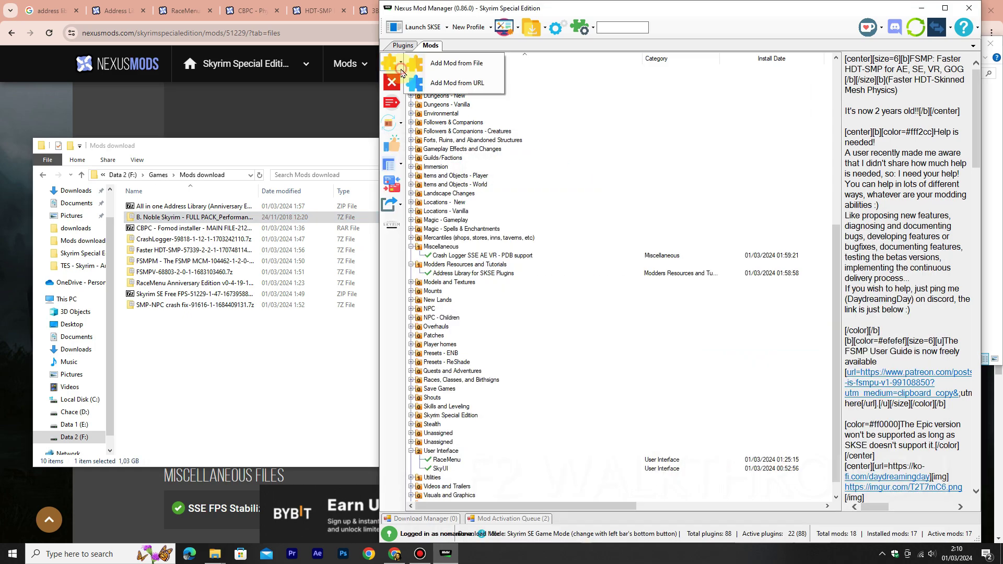
pyautogui.click(433, 65)
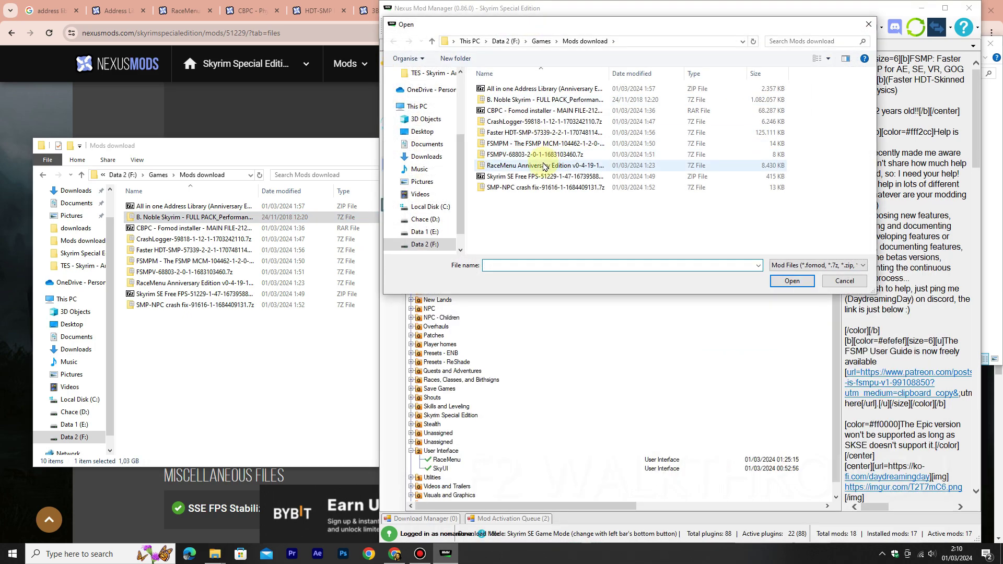
pyautogui.click(558, 100)
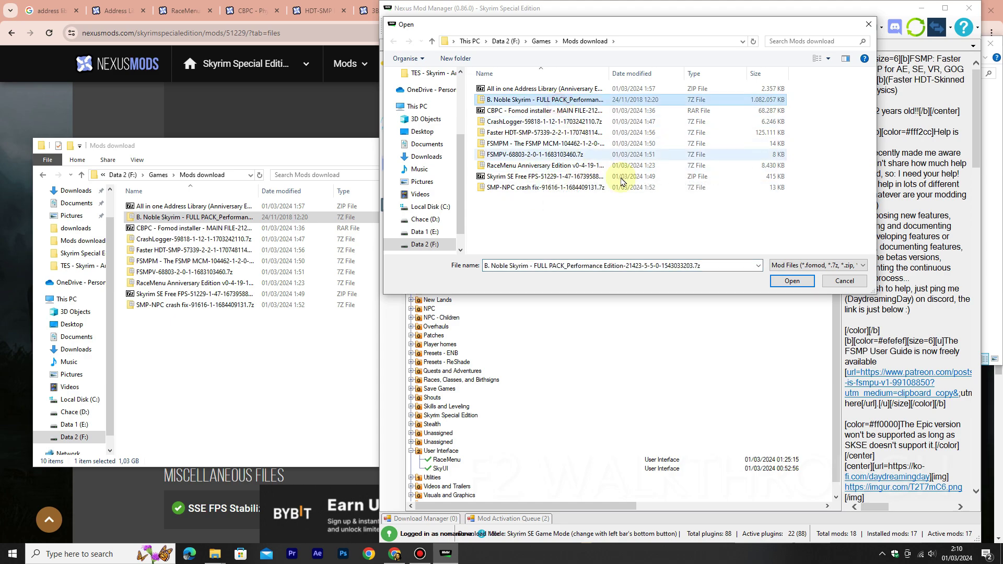
pyautogui.click(791, 281)
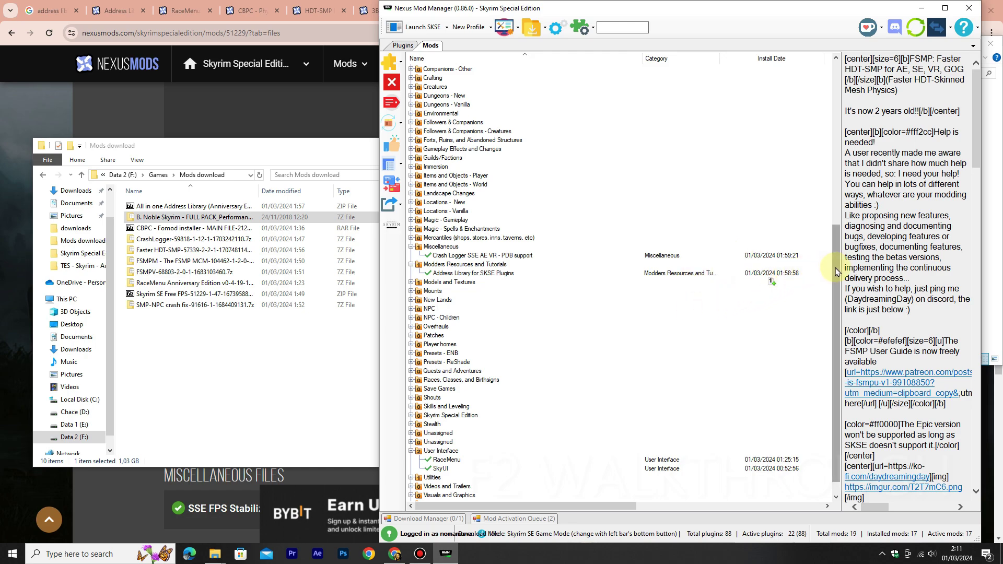
# Expand the Utilities category and examine the mods listed across all categories, from Animation down to Utilities
pyautogui.moveTo(836, 272); pyautogui.dragTo(836, 278)
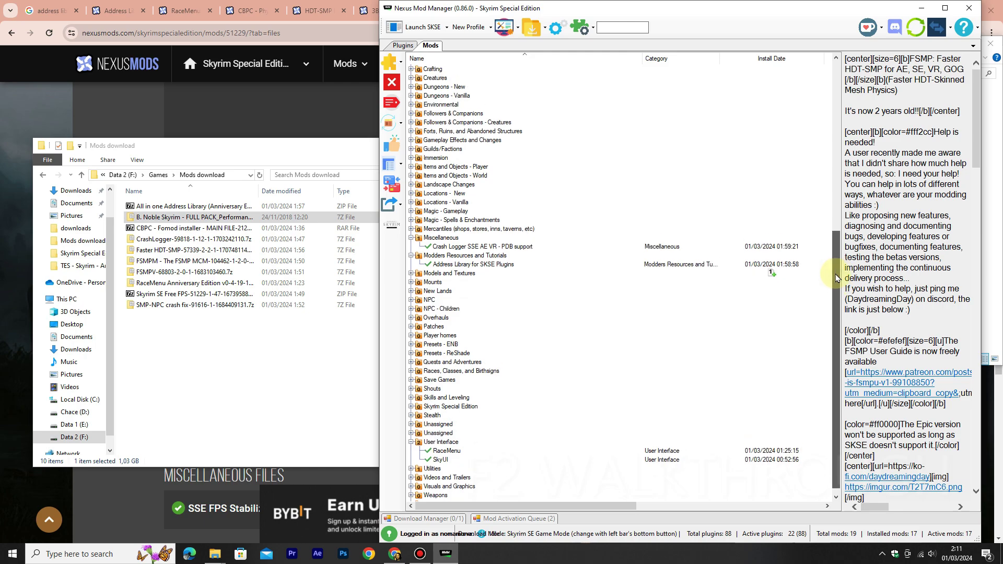
pyautogui.click(411, 469)
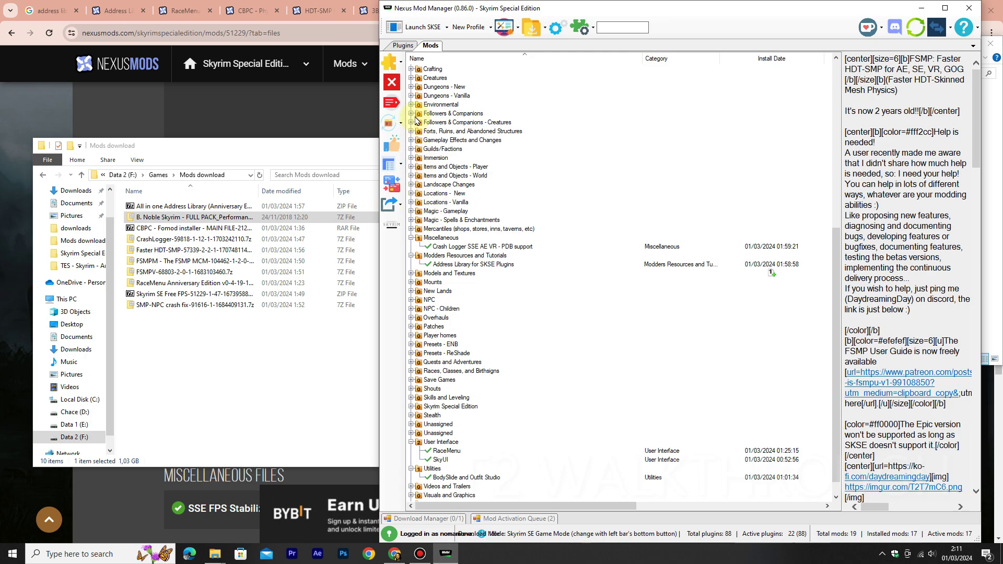
pyautogui.scroll(6, 417, 121)
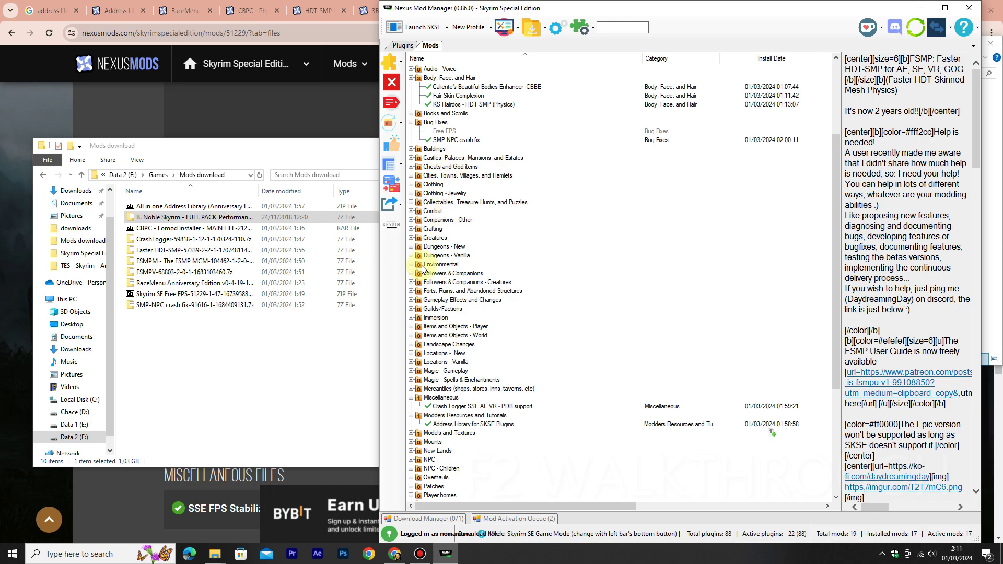
pyautogui.scroll(5, 422, 267)
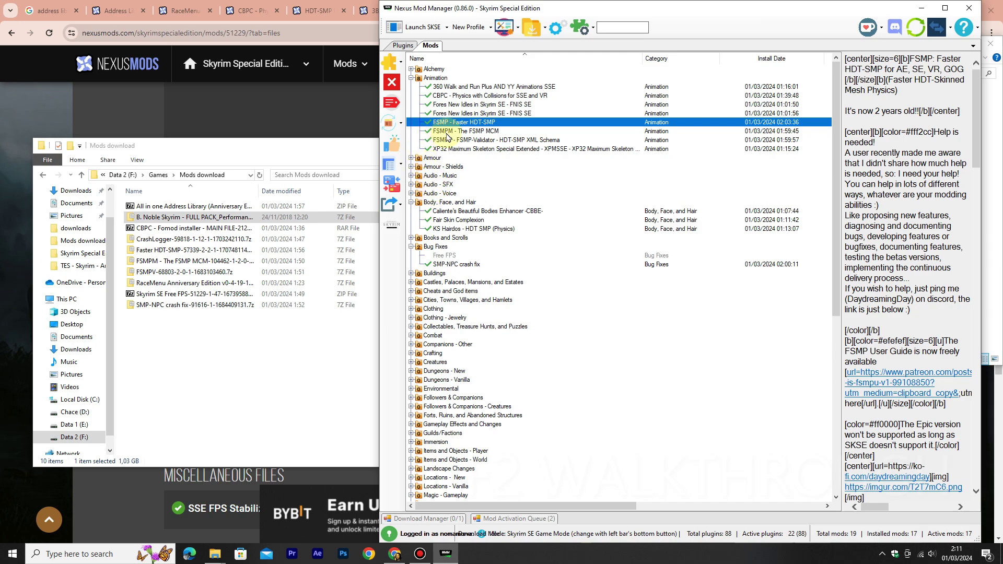
pyautogui.scroll(-6, 479, 233)
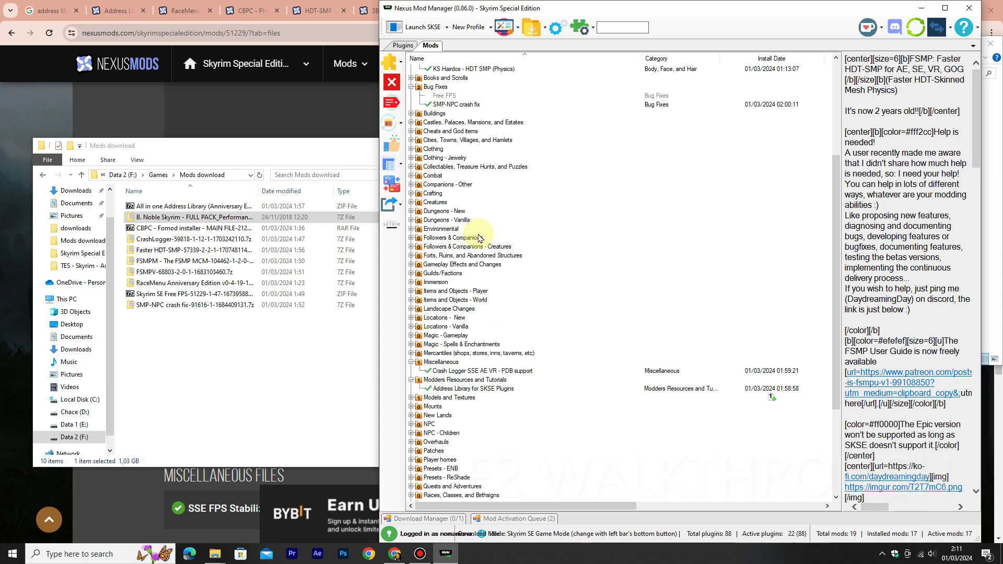
pyautogui.scroll(-2, 442, 249)
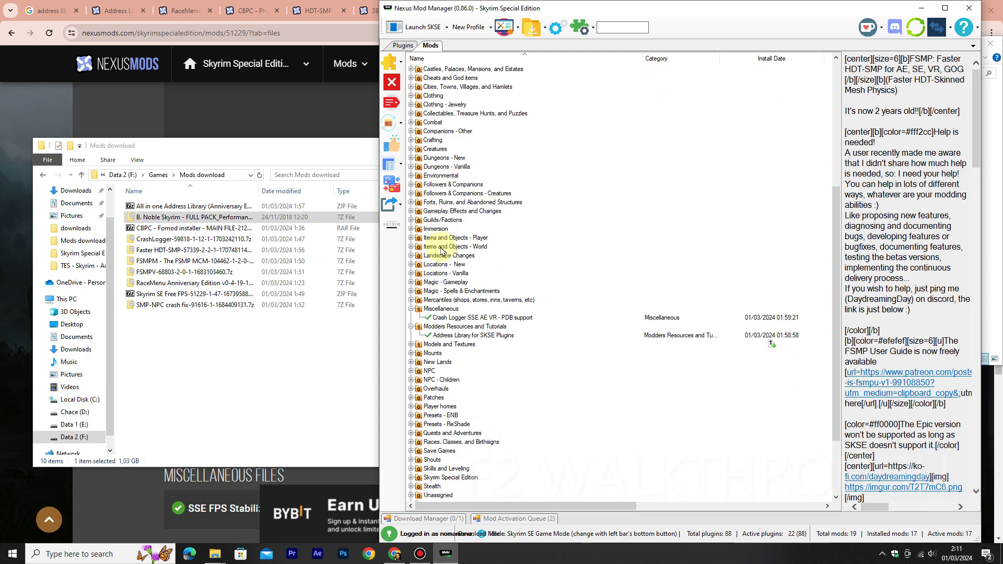
pyautogui.scroll(-3, 441, 262)
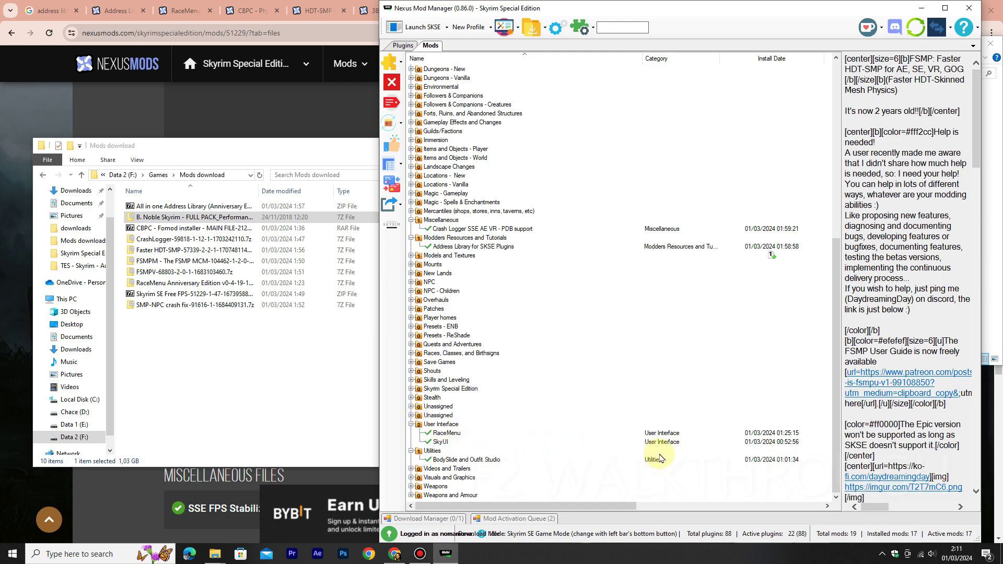
# Expand the Models and Textures category and select the Noble Skyrim Mod HD-2K entry
pyautogui.click(561, 453)
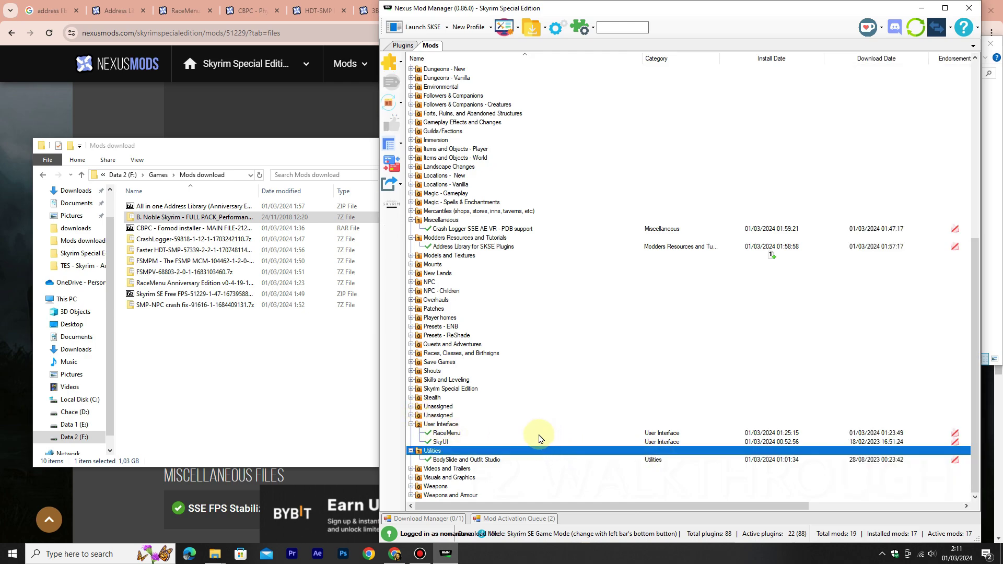
pyautogui.click(496, 249)
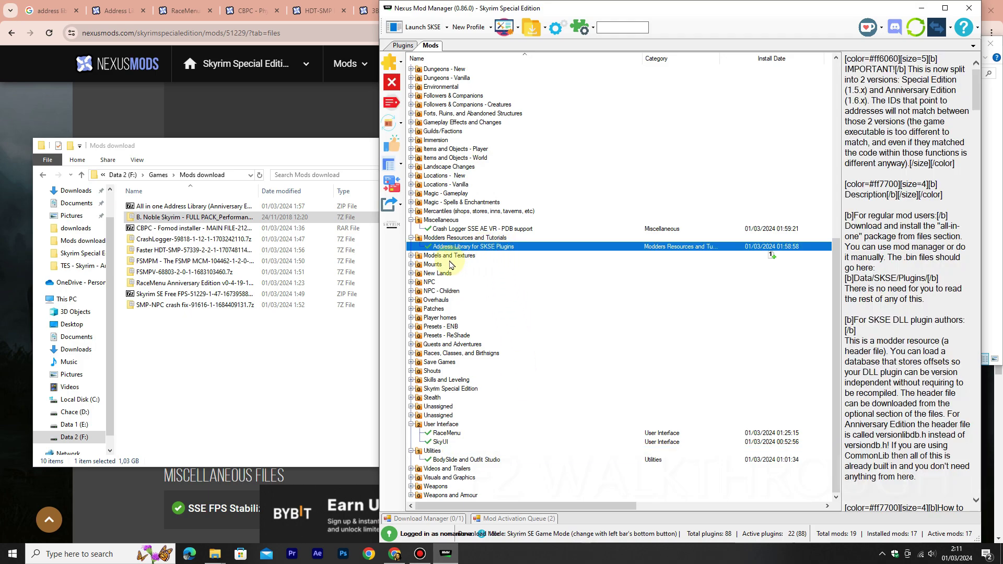
pyautogui.click(447, 256)
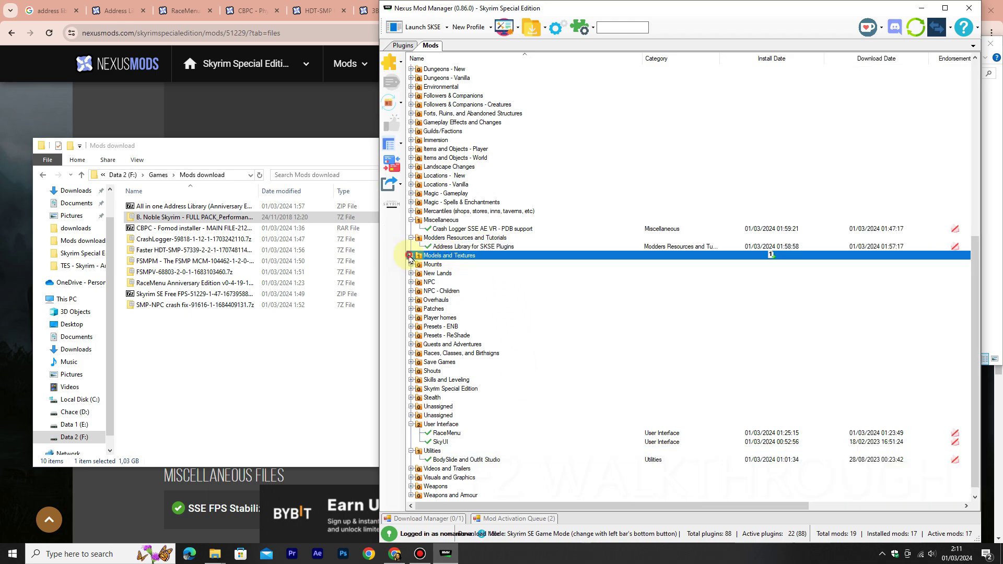
pyautogui.click(410, 256)
pyautogui.click(468, 265)
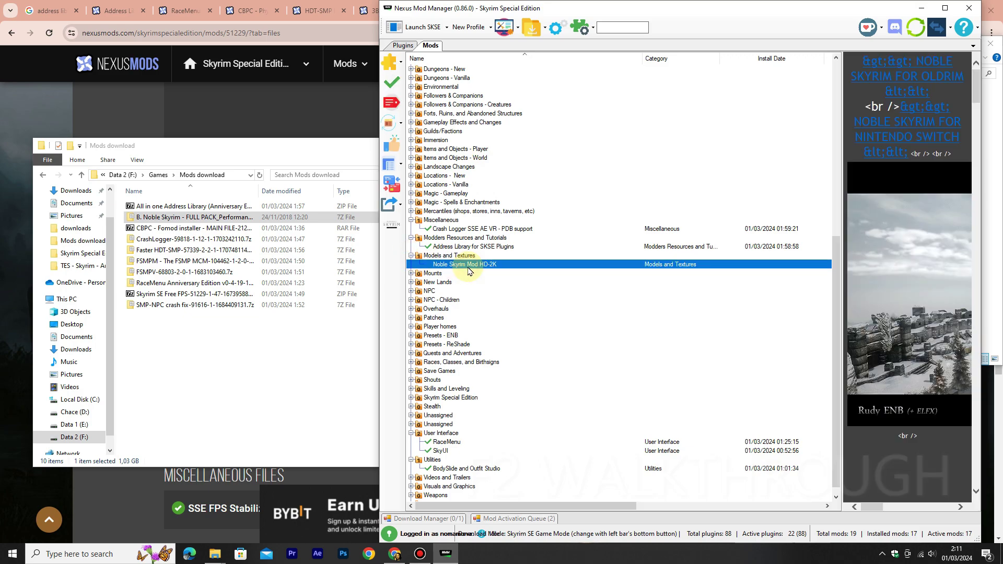
# Install and enable the selected Noble Skyrim Mod HD-2K mod
pyautogui.click(393, 93)
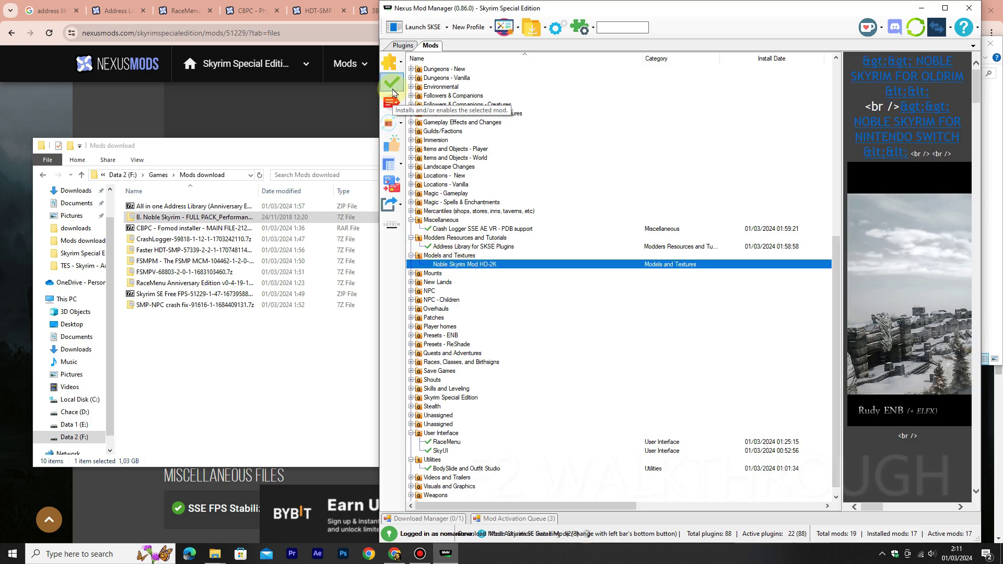
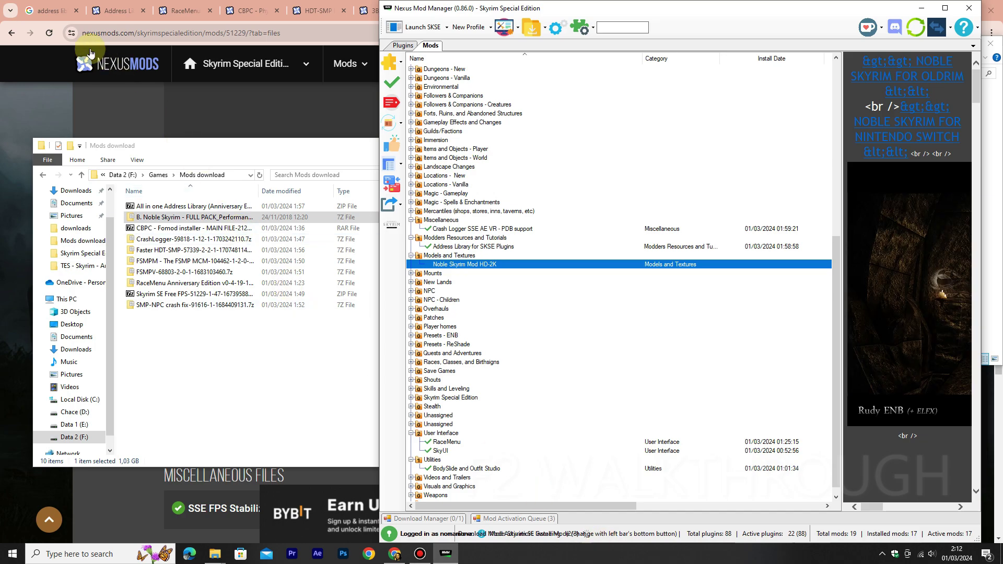
# Switch to the Google search page in the browser and search for "immersive citizens"
pyautogui.click(49, 10)
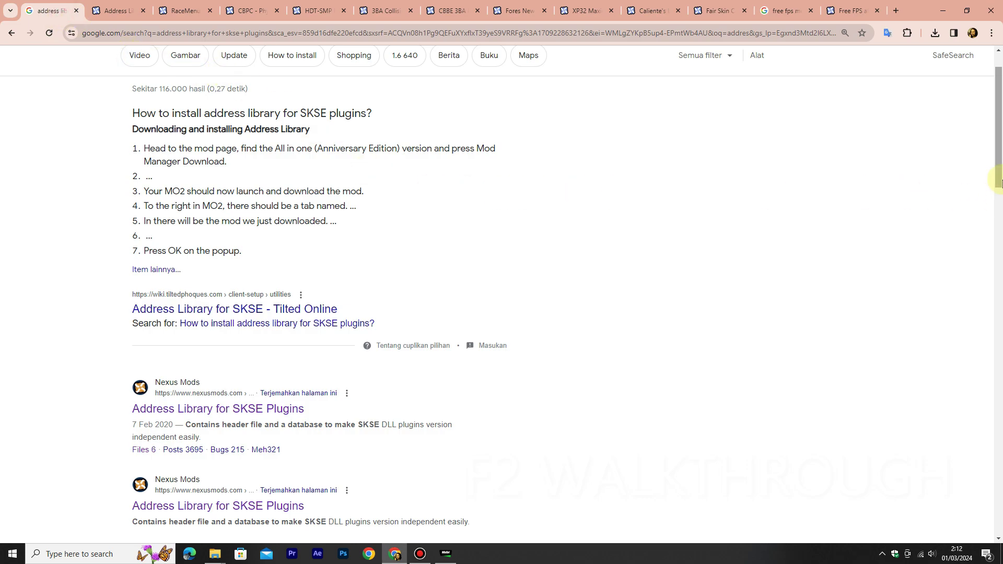
pyautogui.scroll(1, 998, 162)
pyautogui.moveTo(280, 74); pyautogui.dragTo(50, 73)
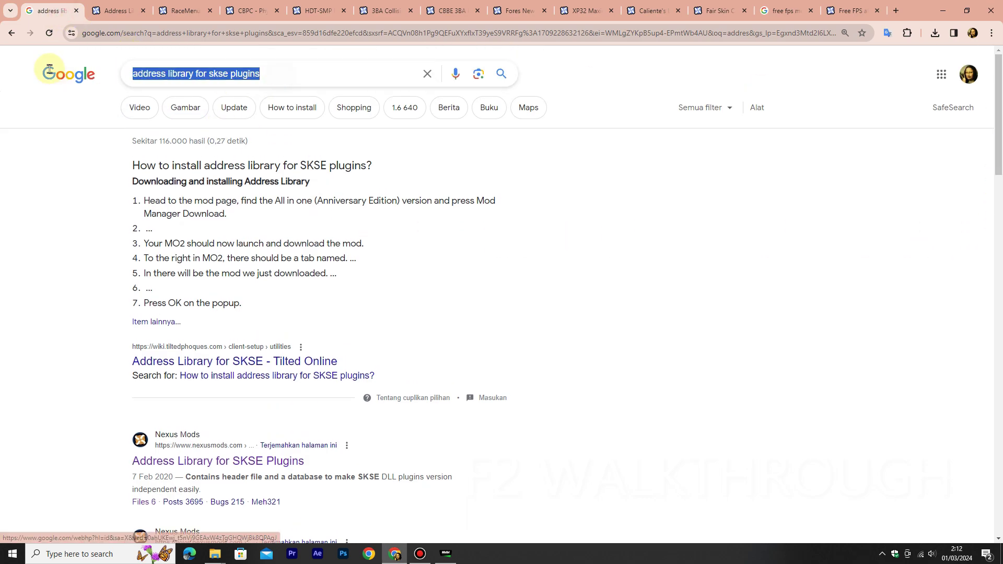
pyautogui.write('c')
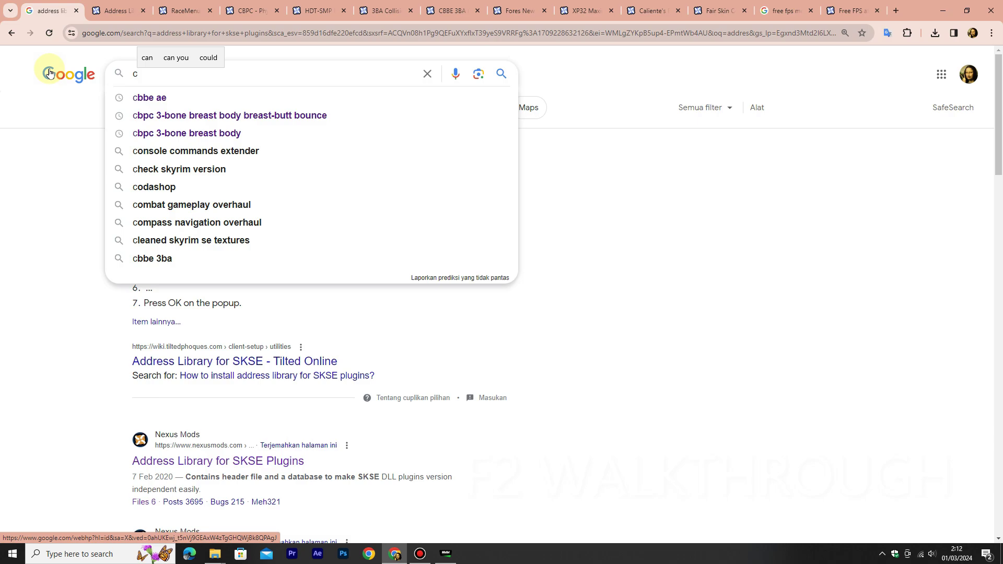
pyautogui.write('itize')
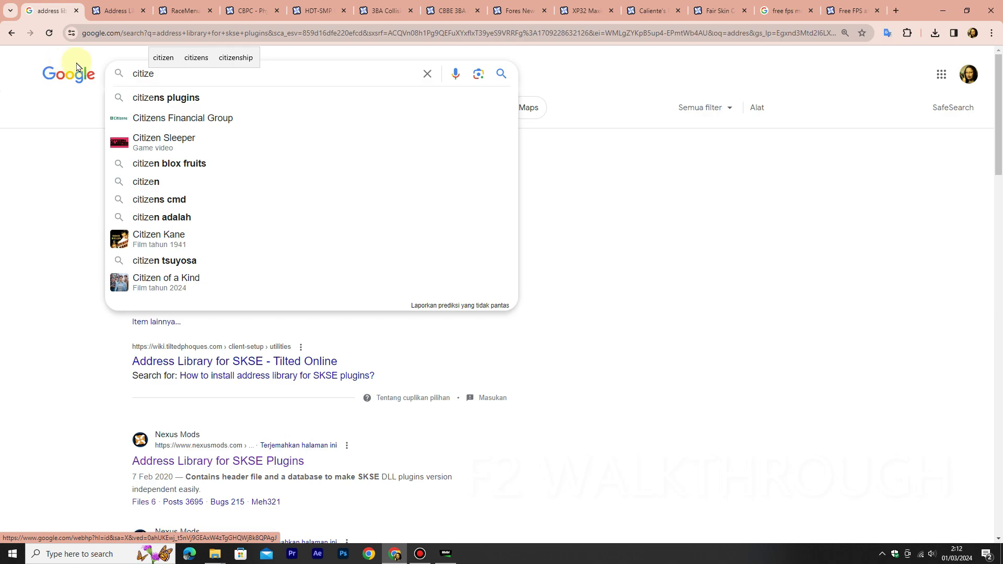
pyautogui.press('Down')
pyautogui.moveTo(200, 77); pyautogui.dragTo(174, 74)
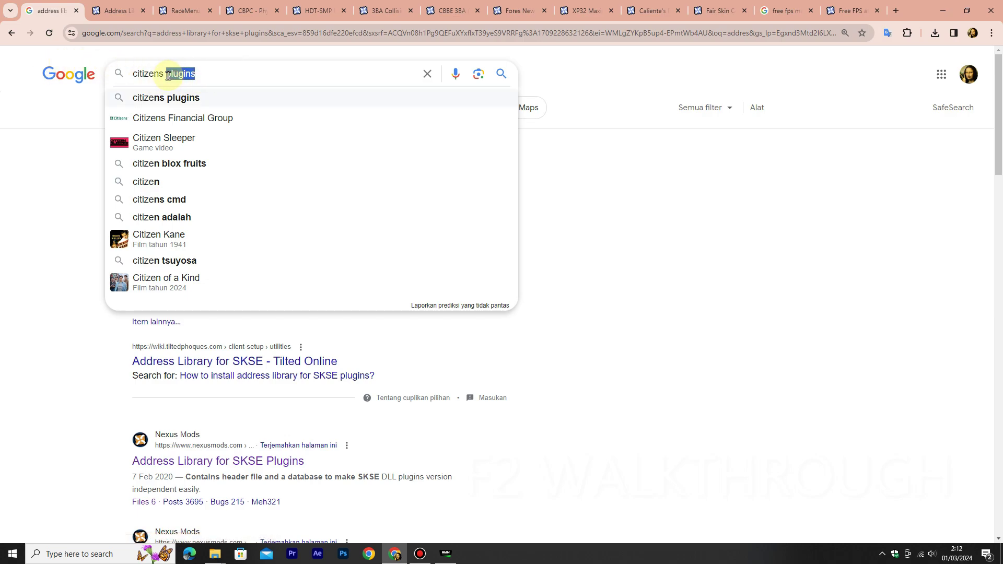
pyautogui.press('BackSpace')
pyautogui.write('imm')
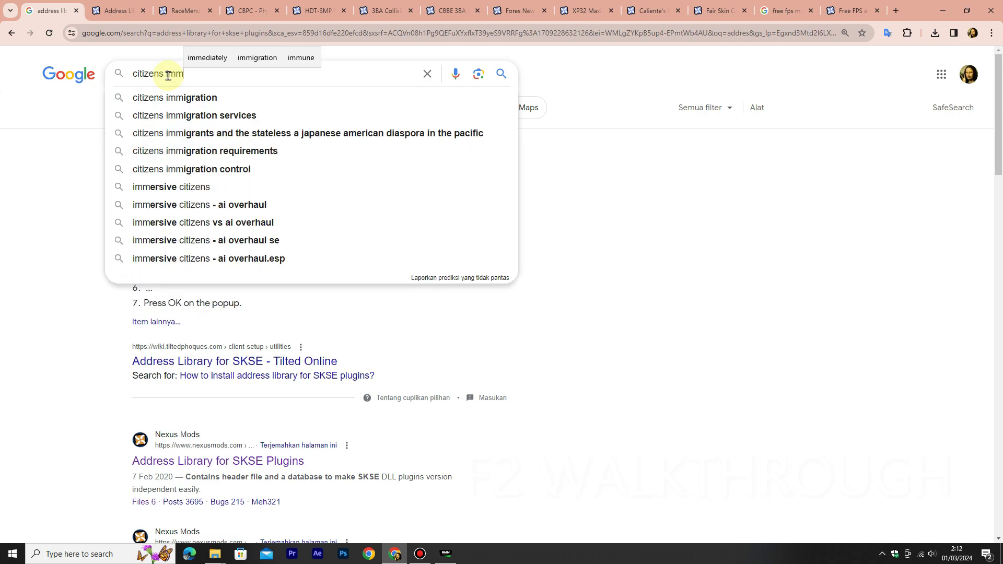
pyautogui.write('er')
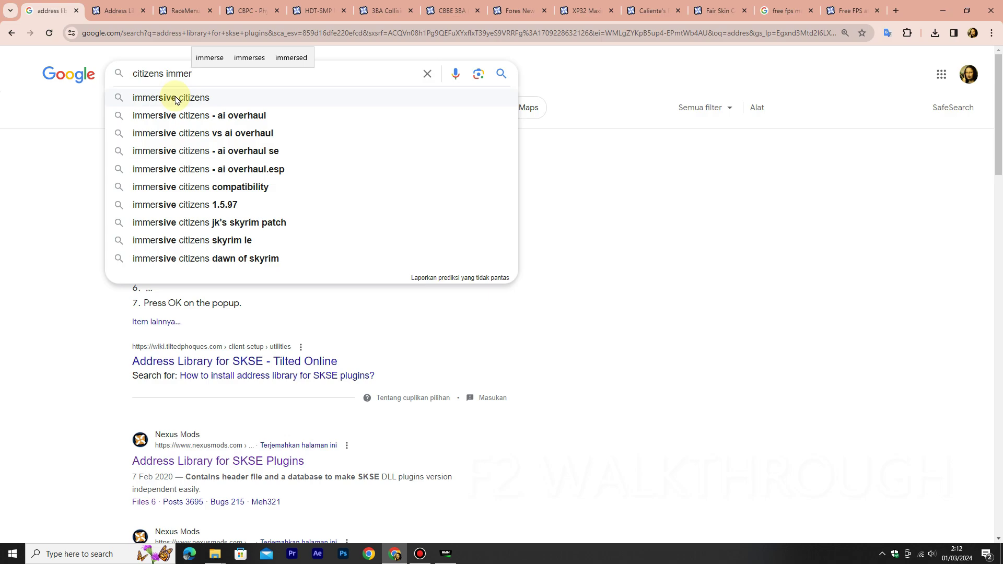
pyautogui.click(176, 99)
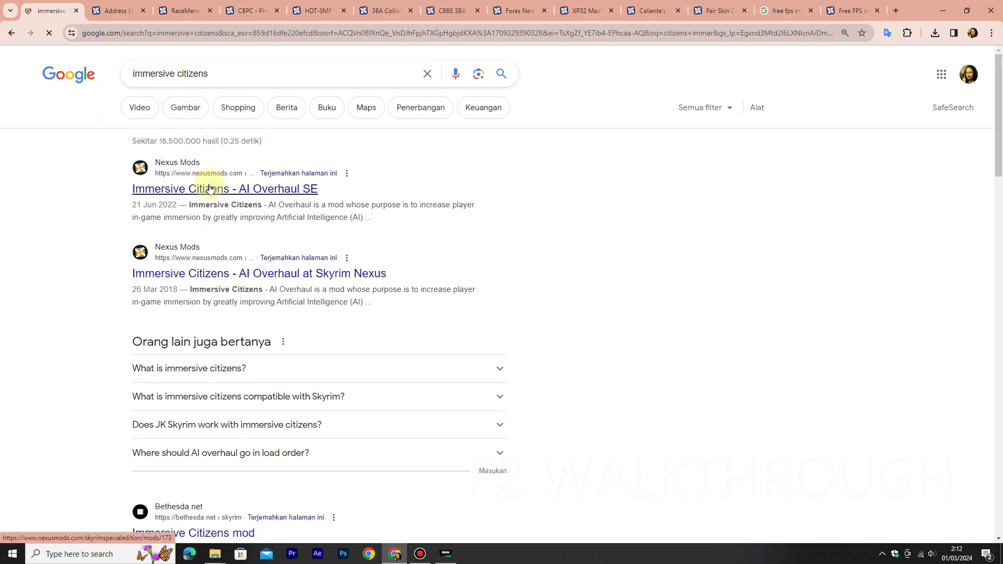
# Open the Nexus Mods result Immersive Citizens - AI Overhaul SE in a new tab and show its files
pyautogui.rightClick(209, 189)
pyautogui.click(252, 195)
pyautogui.click(110, 16)
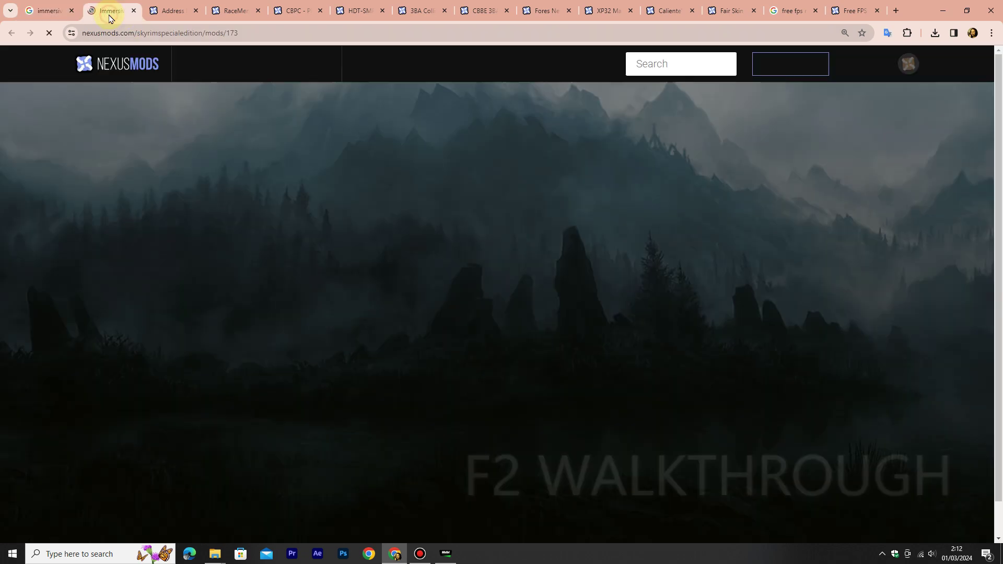
pyautogui.scroll(-5, 465, 241)
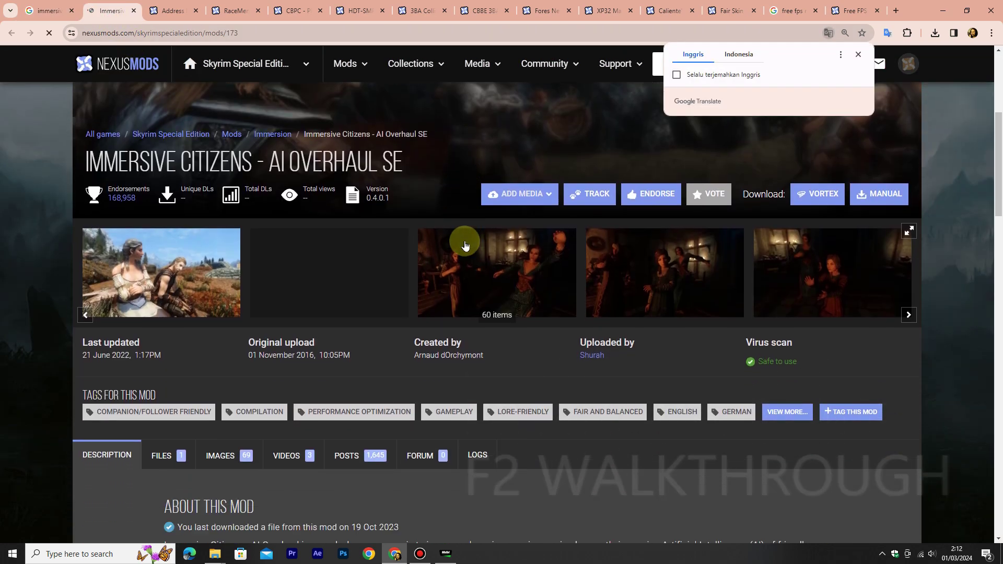
pyautogui.scroll(-2, 450, 250)
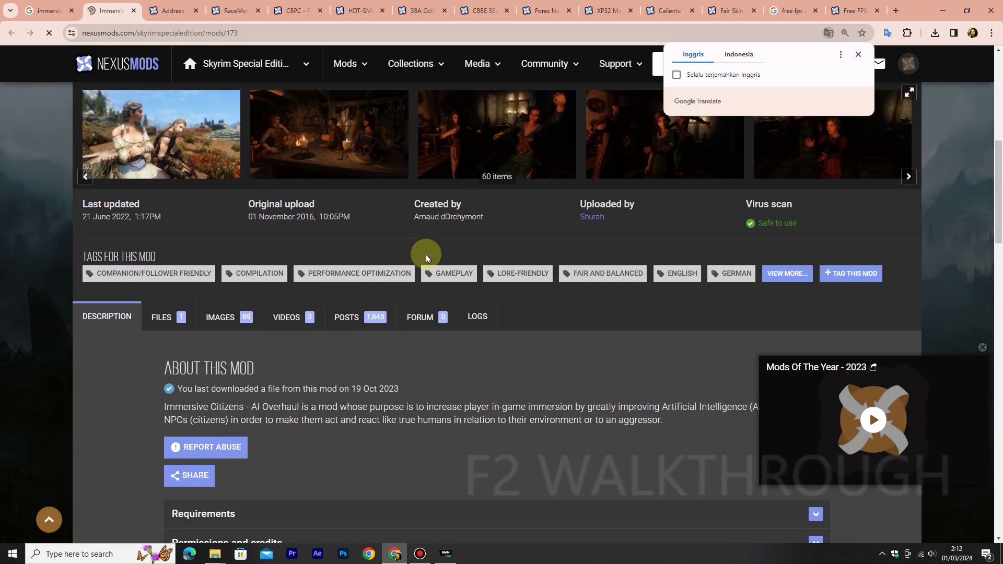
pyautogui.scroll(-3, 418, 256)
pyautogui.click(170, 170)
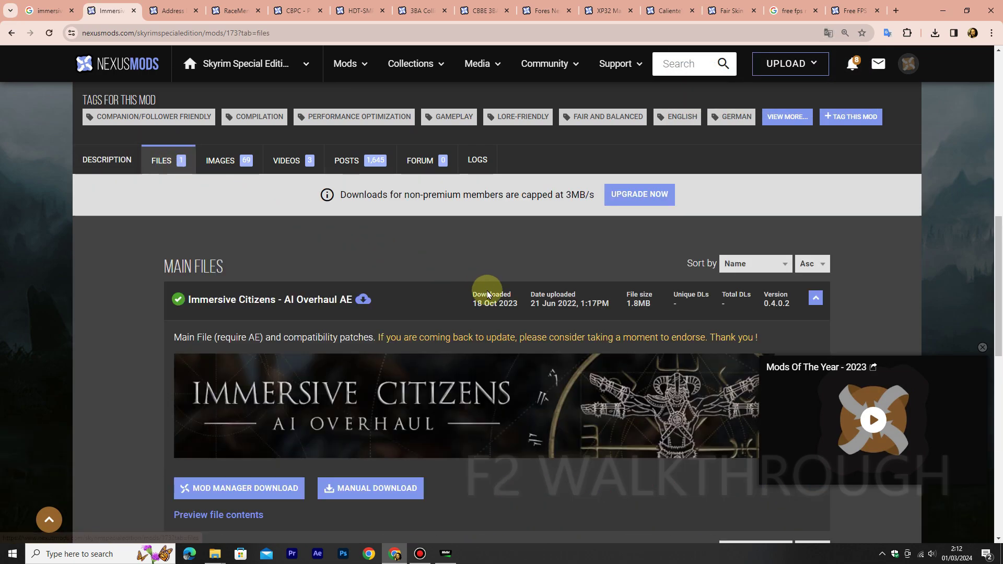
# Download the main file Immersive Citizens - AI Overhaul AE manually with the free slow download
pyautogui.scroll(-2, 521, 308)
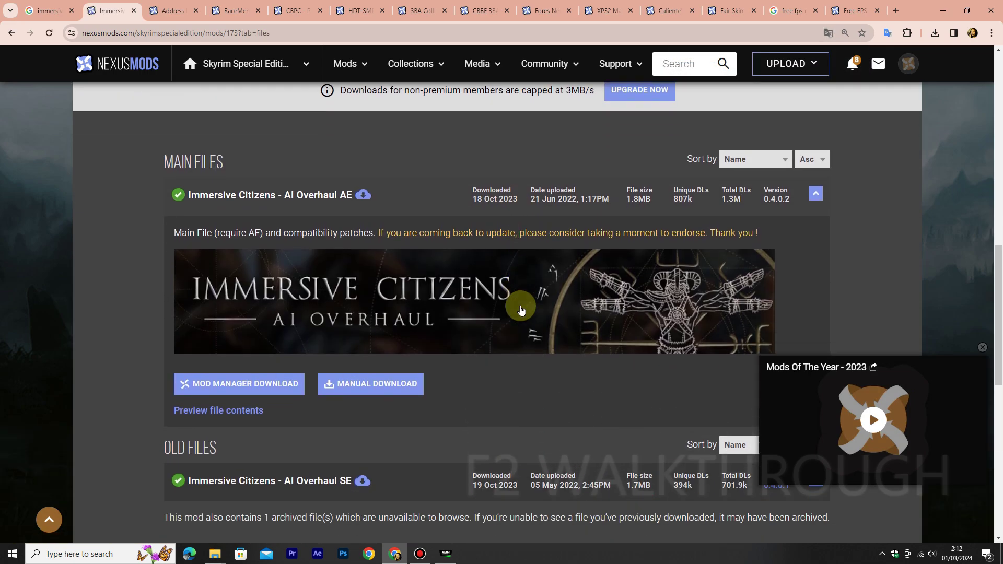
pyautogui.scroll(-2, 519, 308)
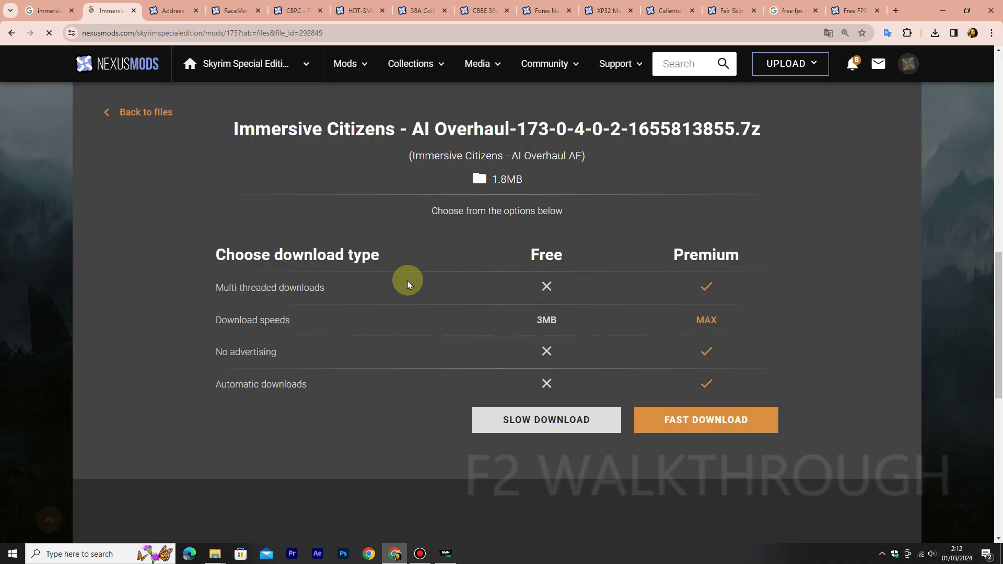
pyautogui.click(538, 419)
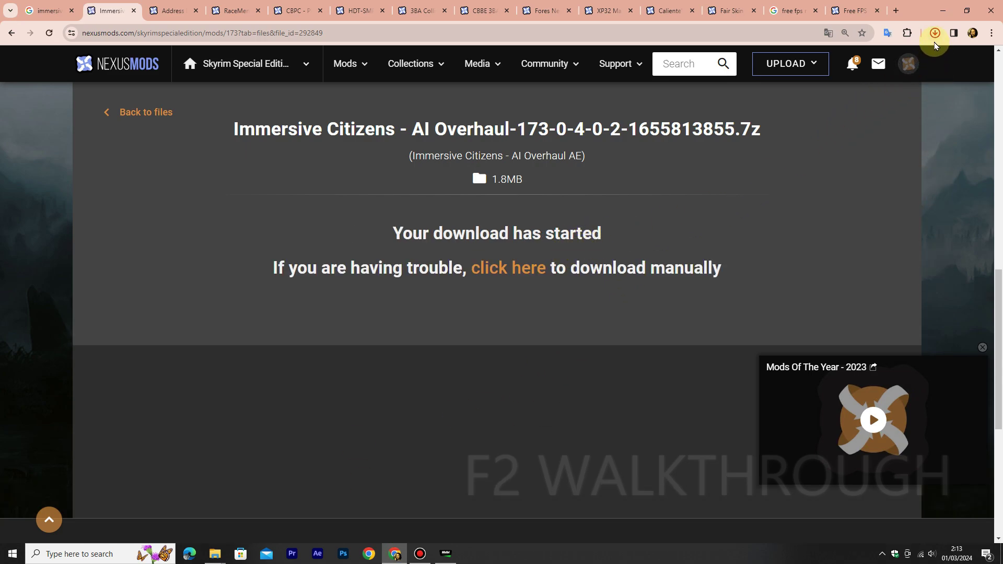
# Move the downloaded Immersive Citizens - AI Overhaul archive from the Downloads folder into the Mods download folder
pyautogui.click(935, 33)
pyautogui.click(896, 59)
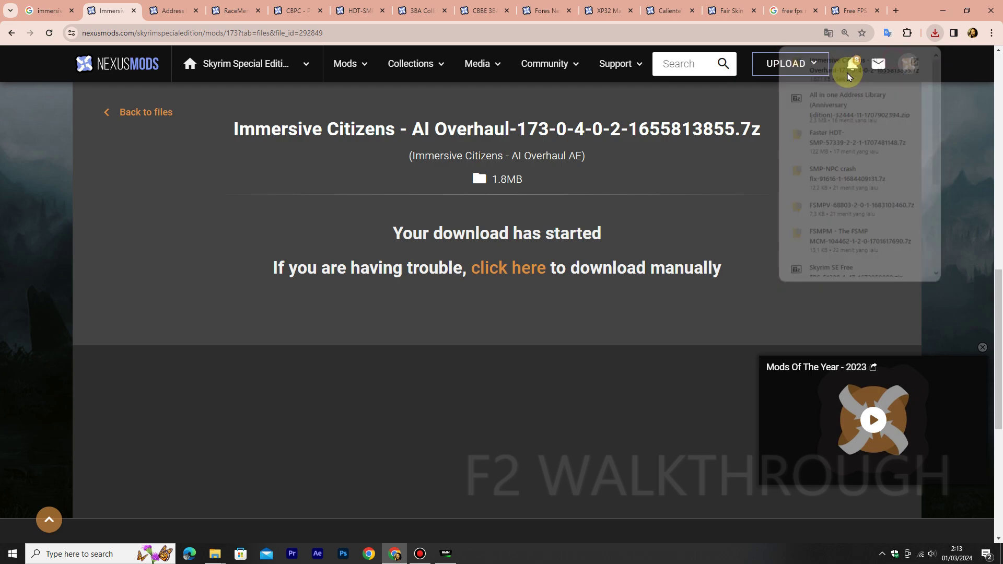
pyautogui.rightClick(374, 115)
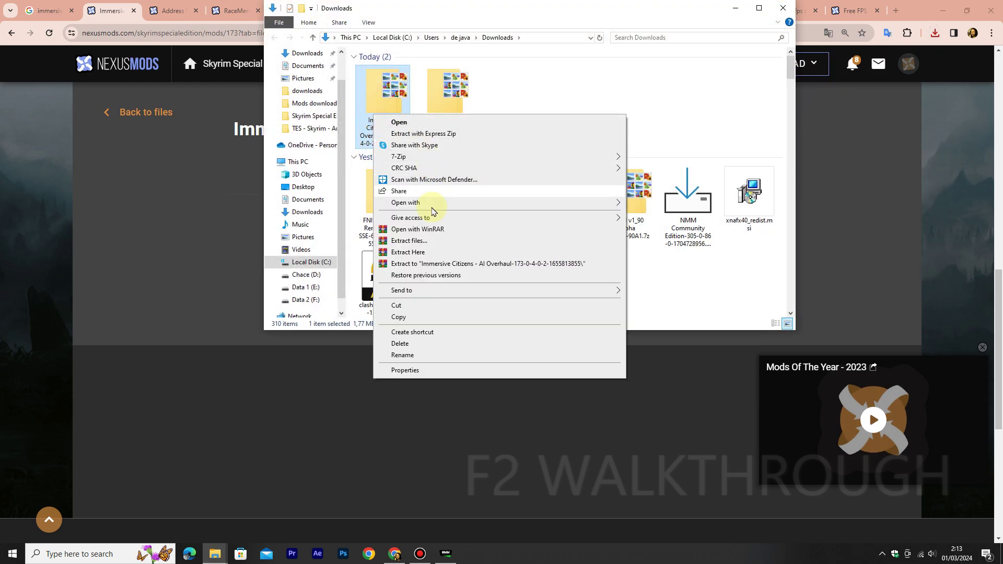
pyautogui.click(412, 306)
pyautogui.click(785, 9)
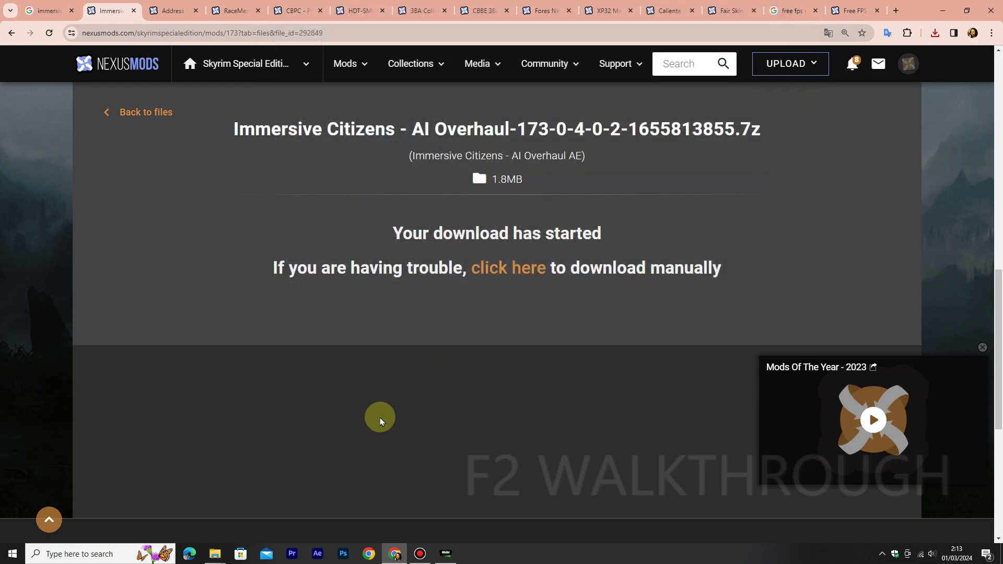
pyautogui.moveTo(217, 551)
pyautogui.click(443, 486)
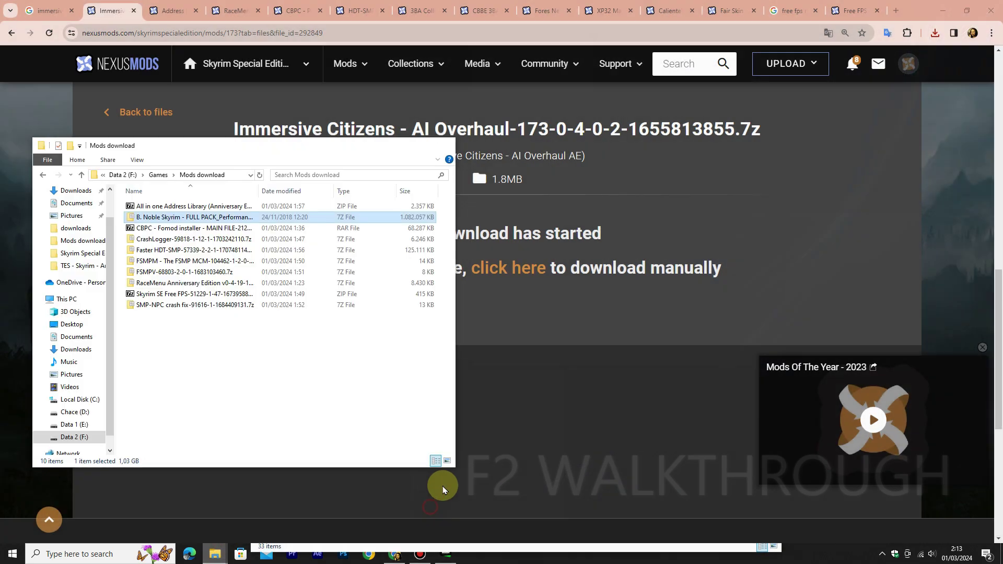
pyautogui.rightClick(327, 325)
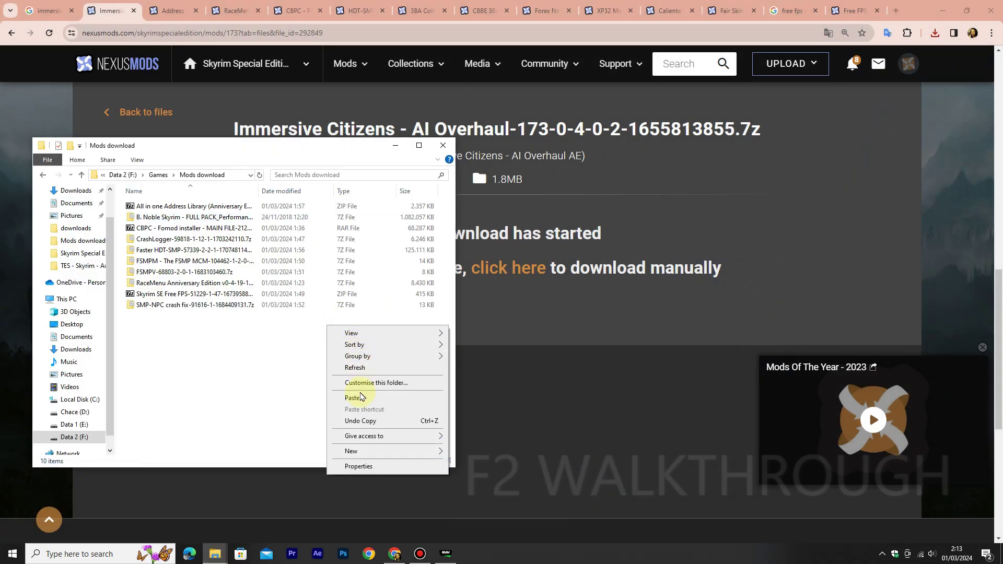
pyautogui.click(357, 397)
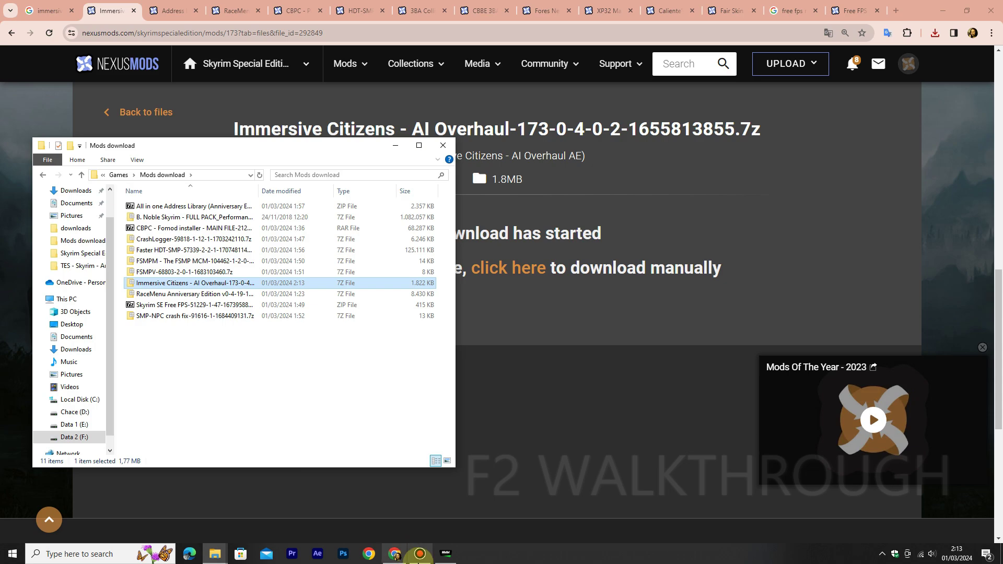
# Add the Immersive Citizens - AI Overhaul archive from the Mods download folder to Nexus Mod Manager as a mod file
pyautogui.click(446, 553)
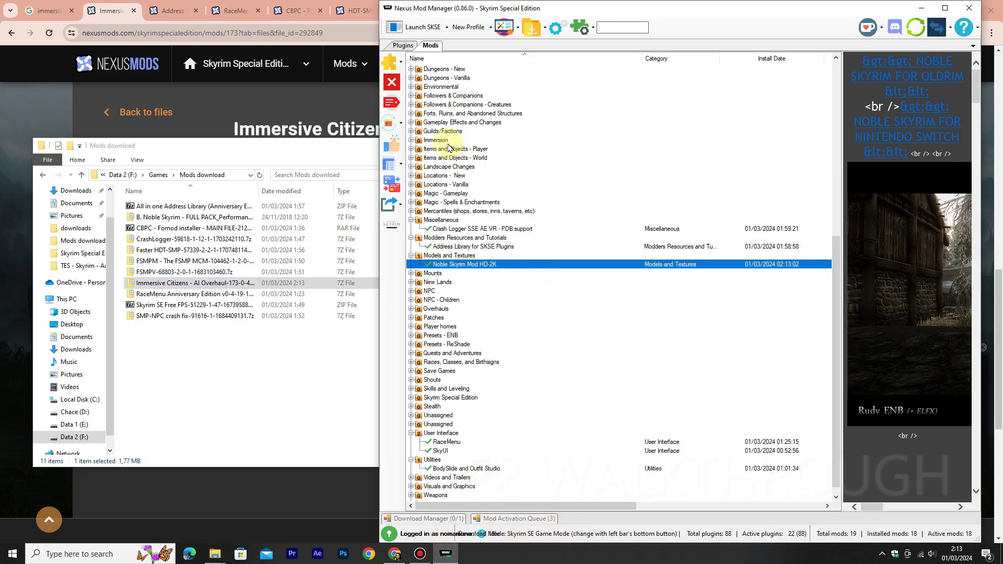
pyautogui.click(399, 64)
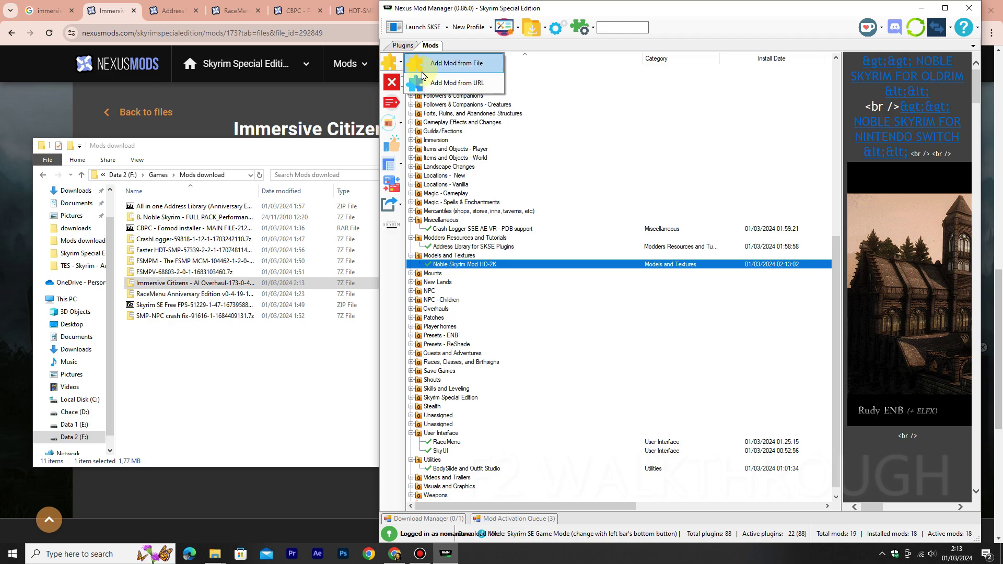
pyautogui.click(425, 74)
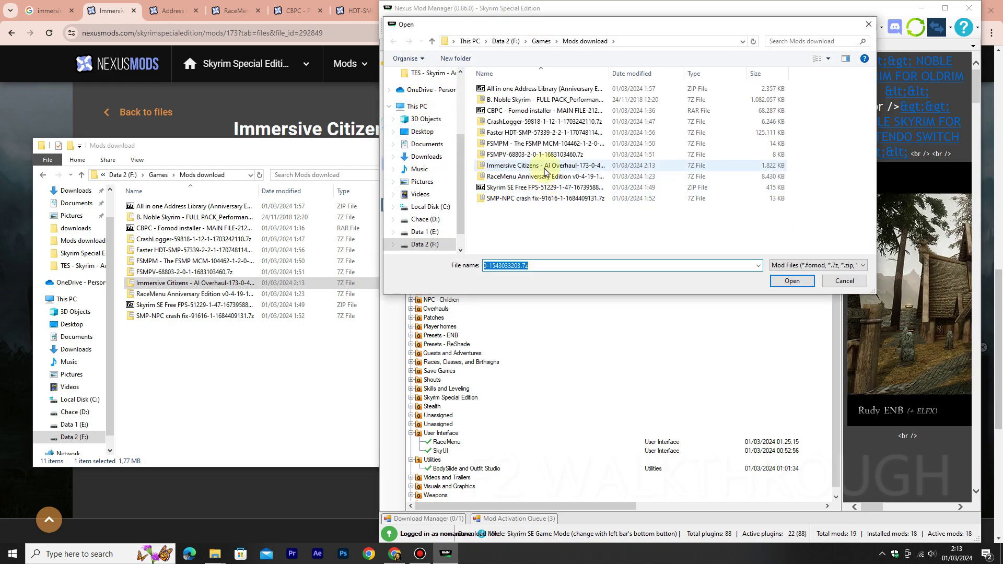
pyautogui.click(543, 165)
pyautogui.click(791, 281)
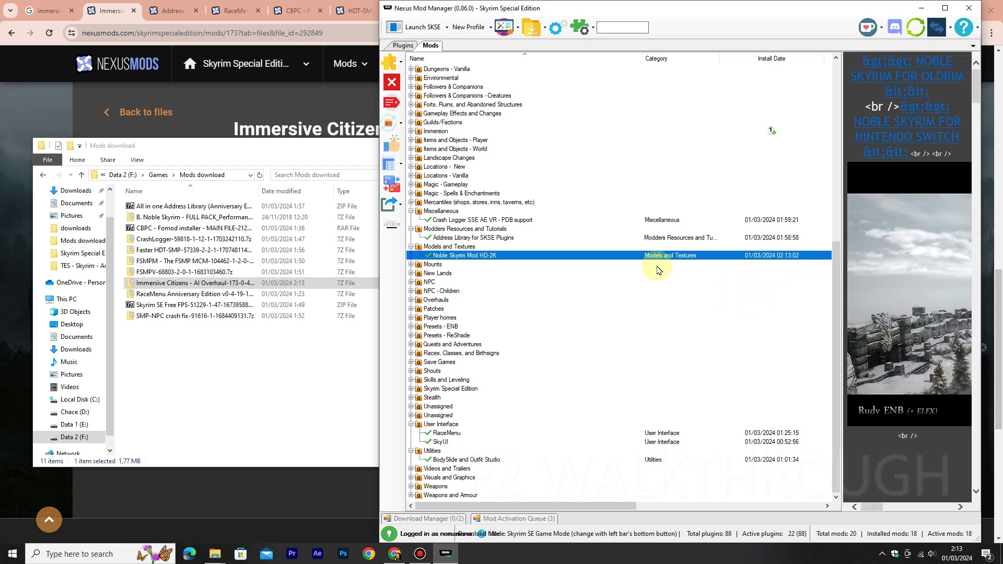
# Install Immersive Citizens - AI Overhaul SE from the Immersion category with only the Core option
pyautogui.click(411, 131)
pyautogui.click(406, 140)
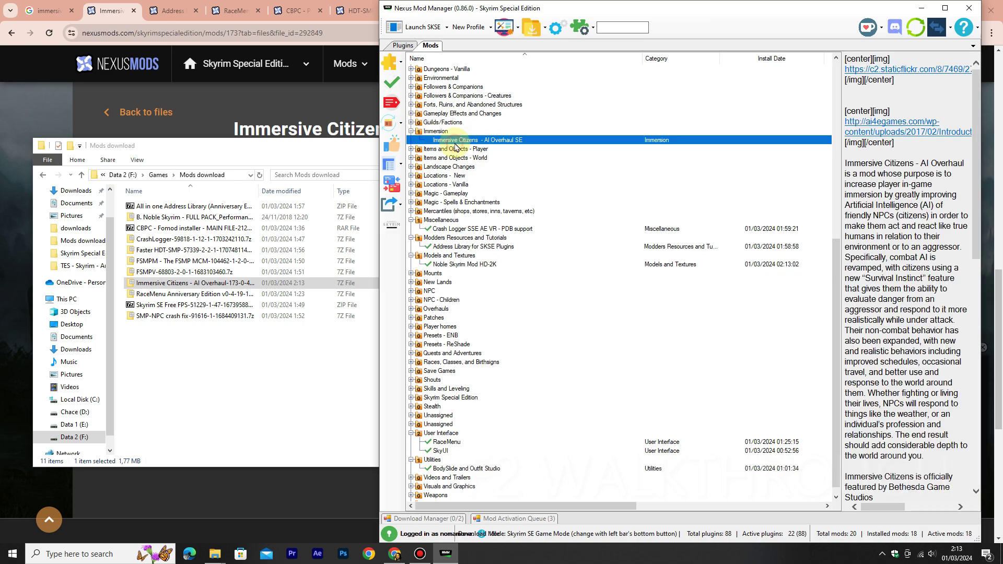
pyautogui.click(392, 83)
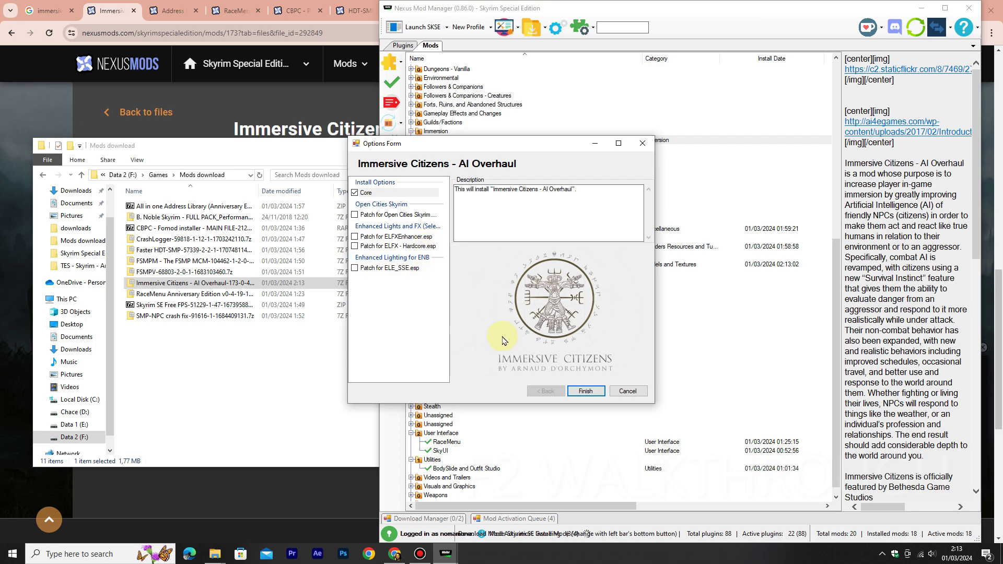
pyautogui.click(584, 391)
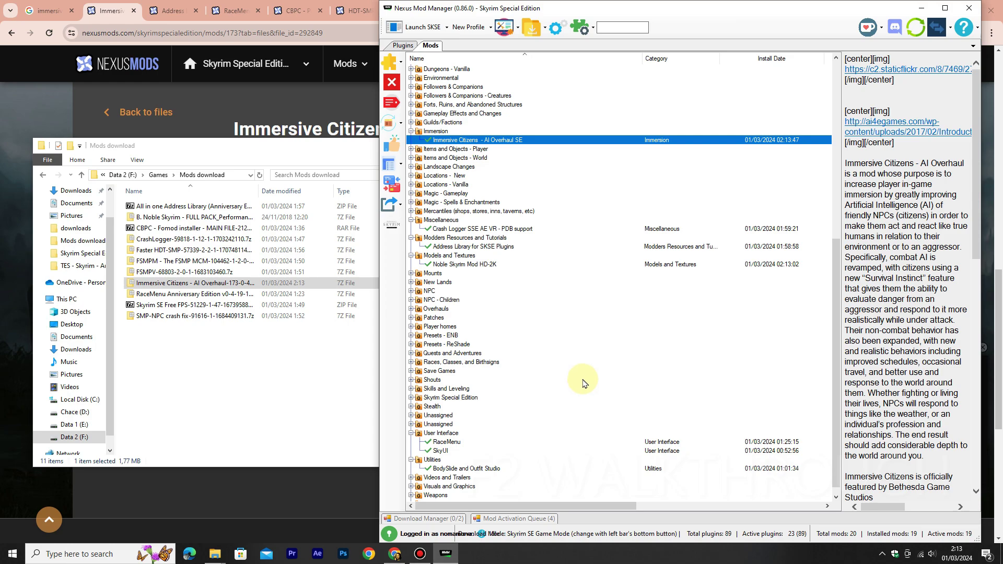
# Examine the plugin load order down to its last entries, then return to the mod list
pyautogui.scroll(3, 583, 383)
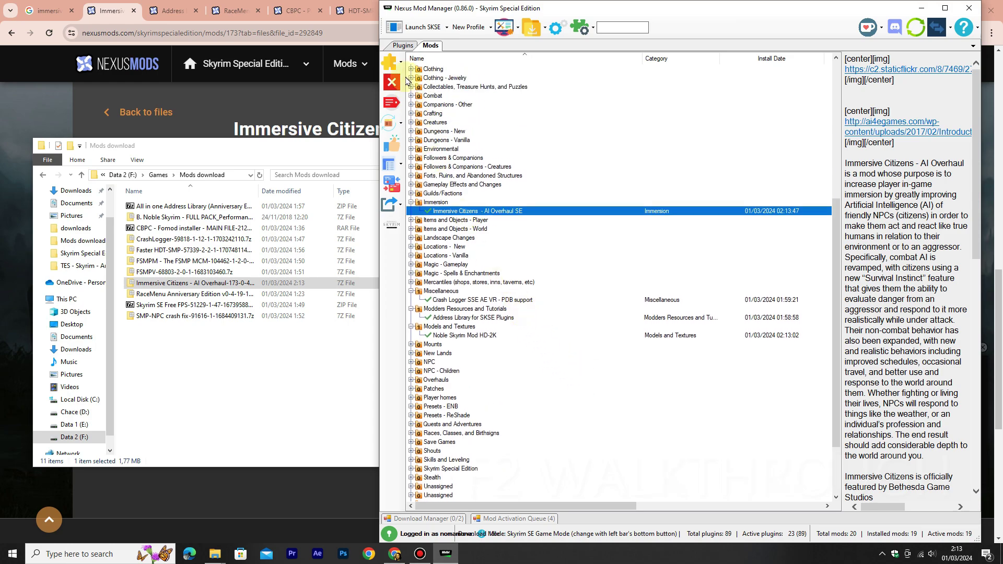
pyautogui.click(402, 45)
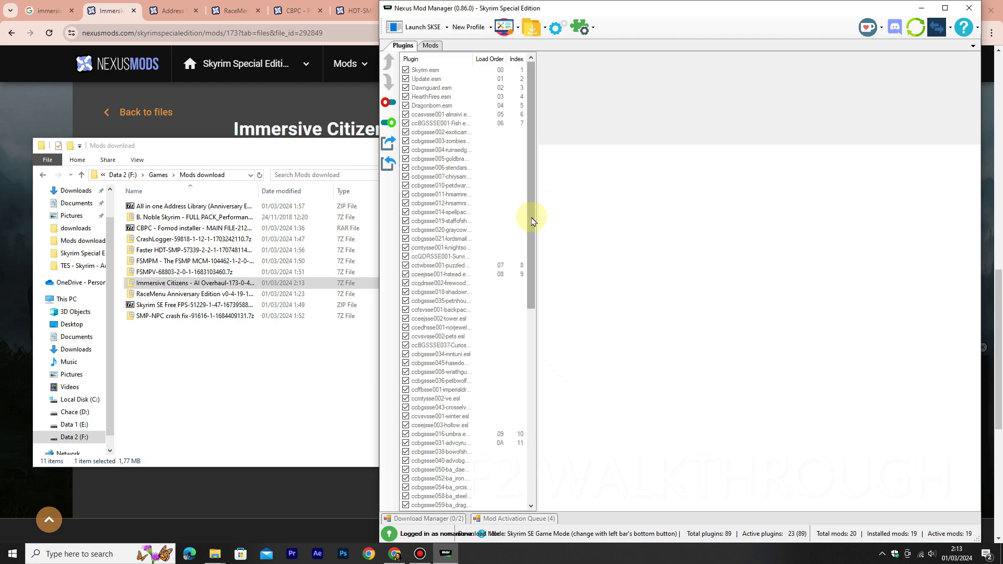
pyautogui.moveTo(532, 221); pyautogui.dragTo(544, 445)
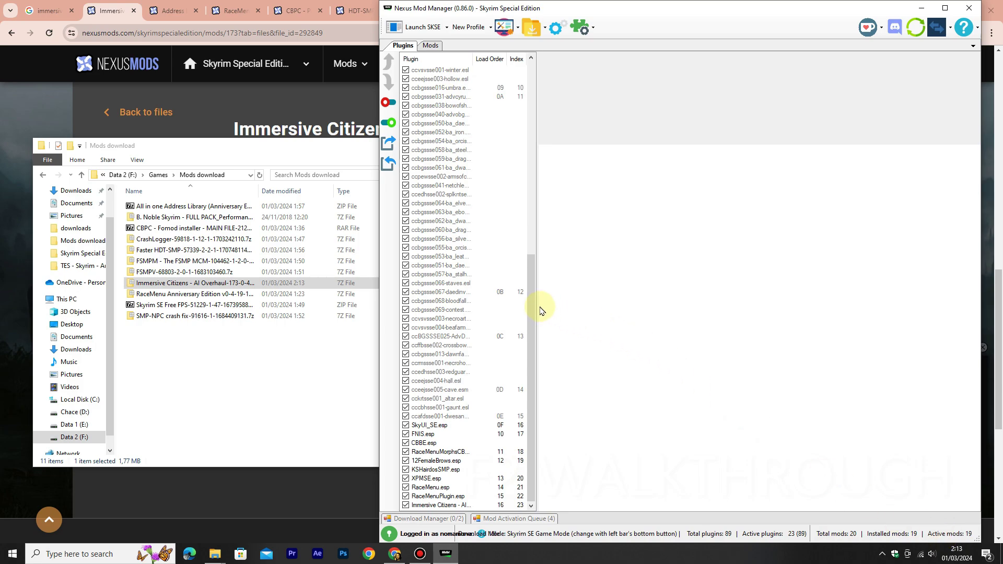
pyautogui.moveTo(529, 307); pyautogui.dragTo(533, 87)
pyautogui.click(431, 45)
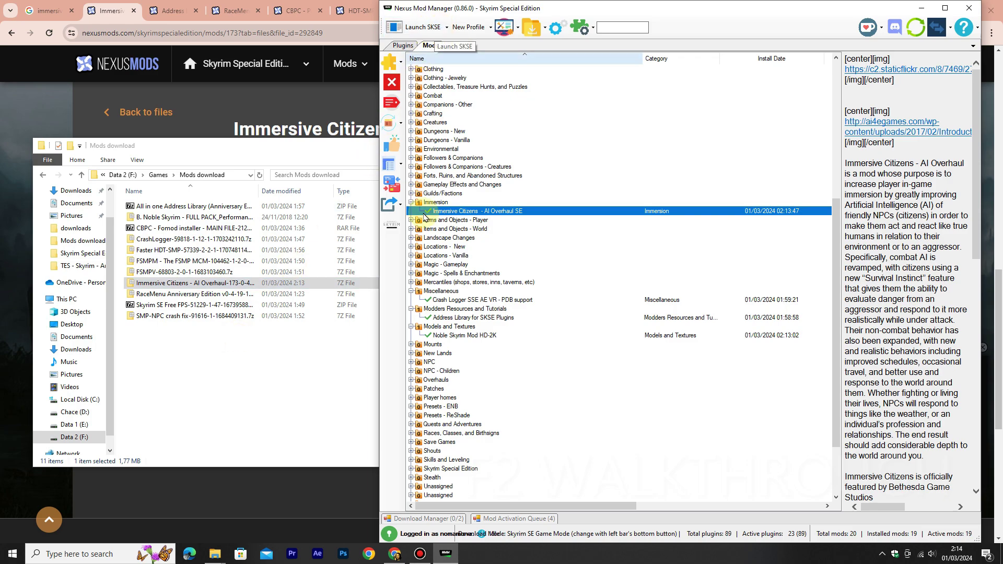
# Copy the archive "9.0.1 A Quality World Map - Vivid with Stone Roads" from the Mod Organizer 2 downloads folder into the Mods download folder
pyautogui.click(216, 556)
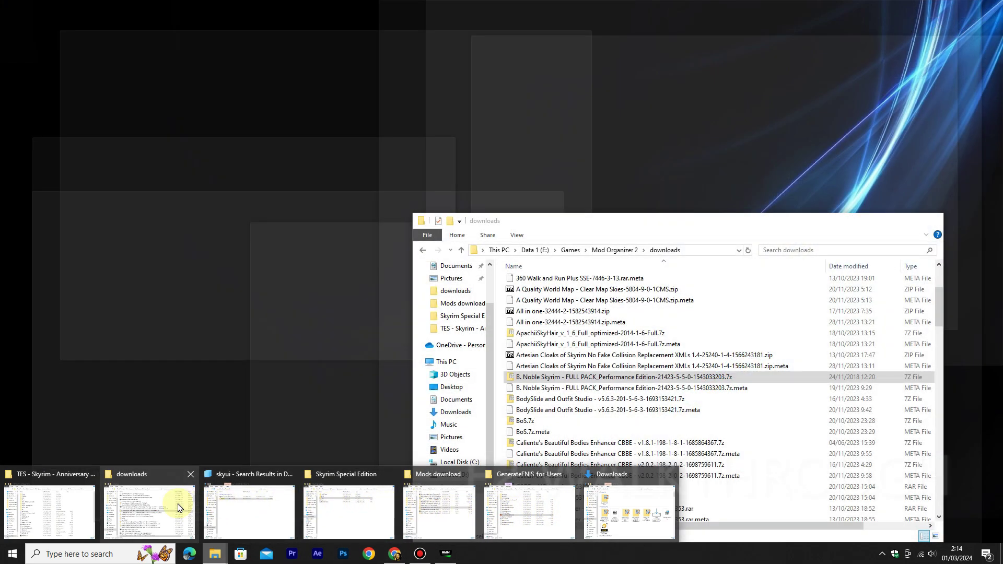
pyautogui.click(178, 507)
pyautogui.scroll(1, 603, 364)
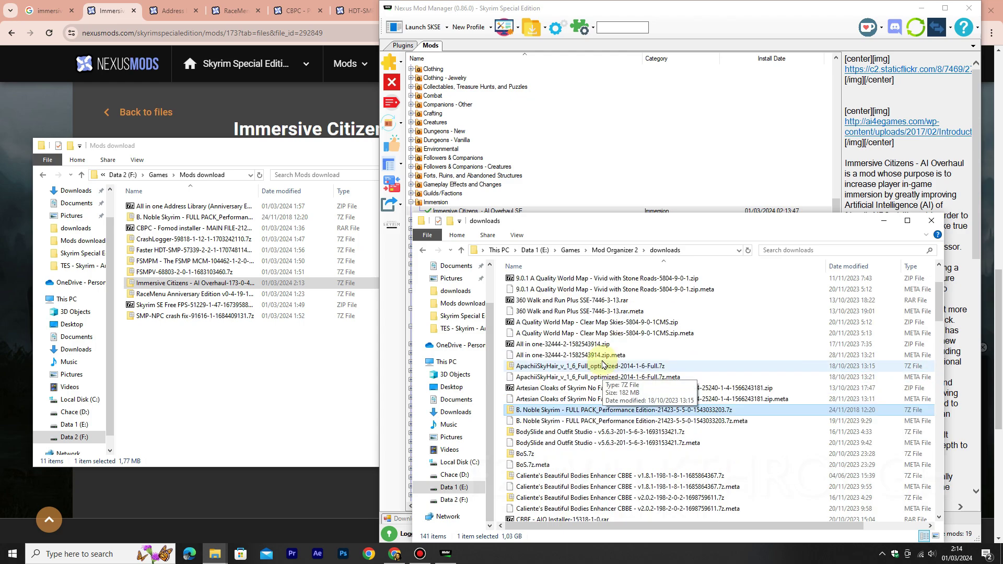
pyautogui.scroll(1, 579, 300)
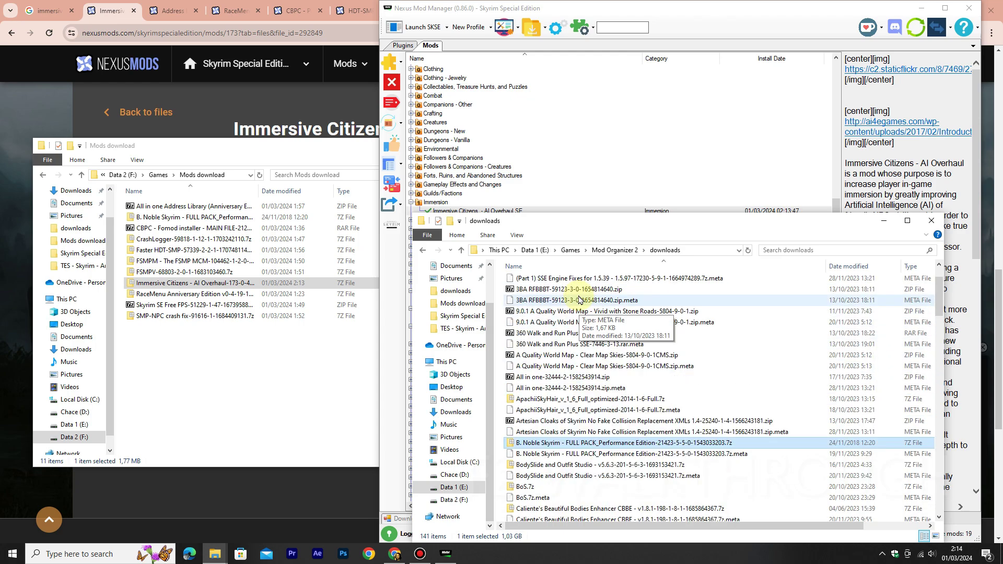
pyautogui.click(545, 311)
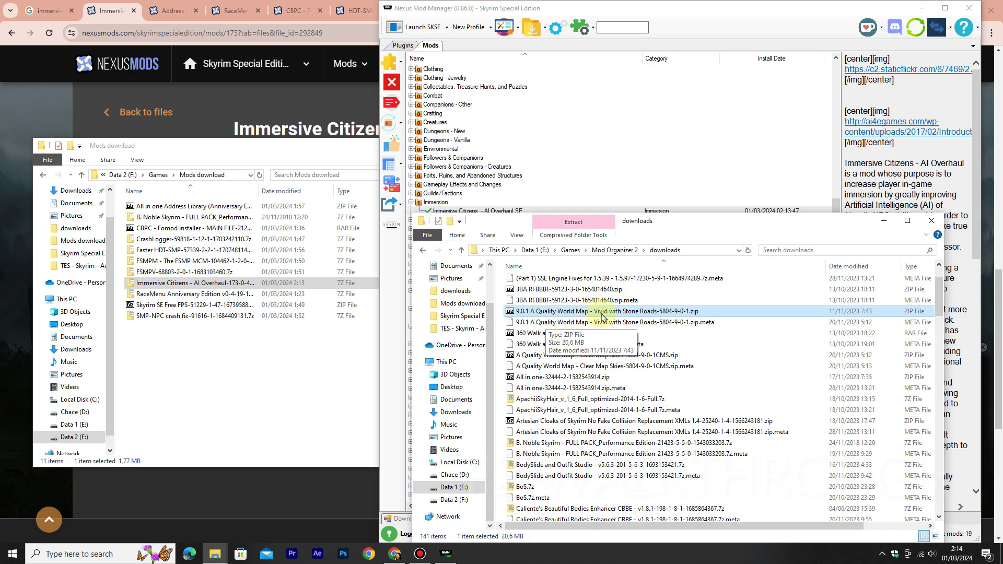
pyautogui.rightClick(657, 313)
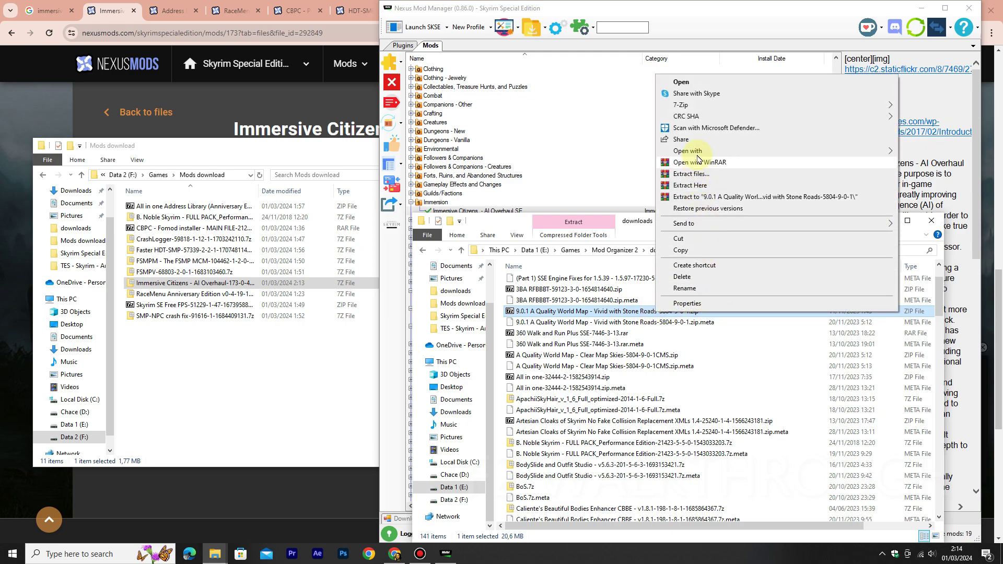
pyautogui.click(697, 252)
pyautogui.click(275, 414)
pyautogui.rightClick(281, 354)
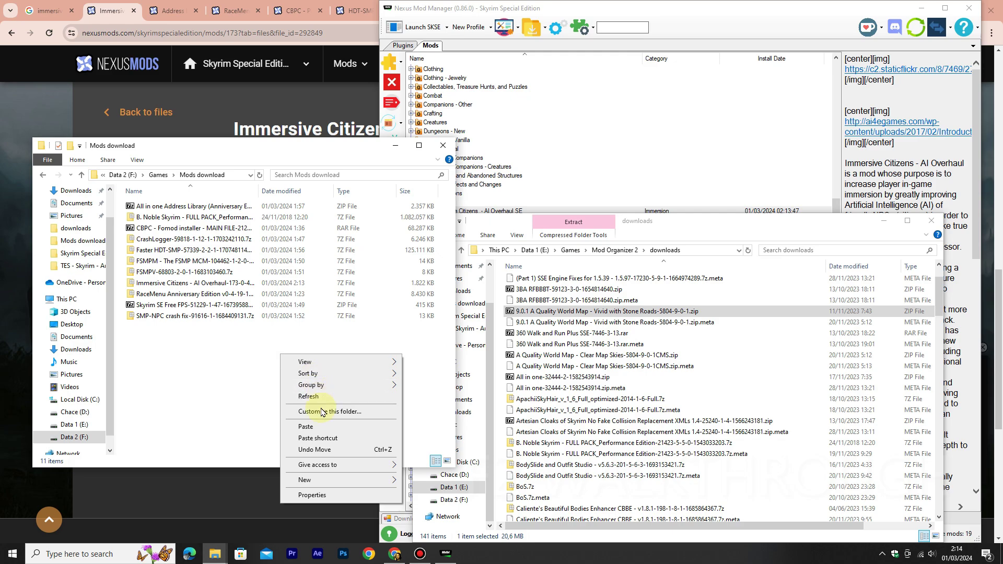
pyautogui.click(320, 427)
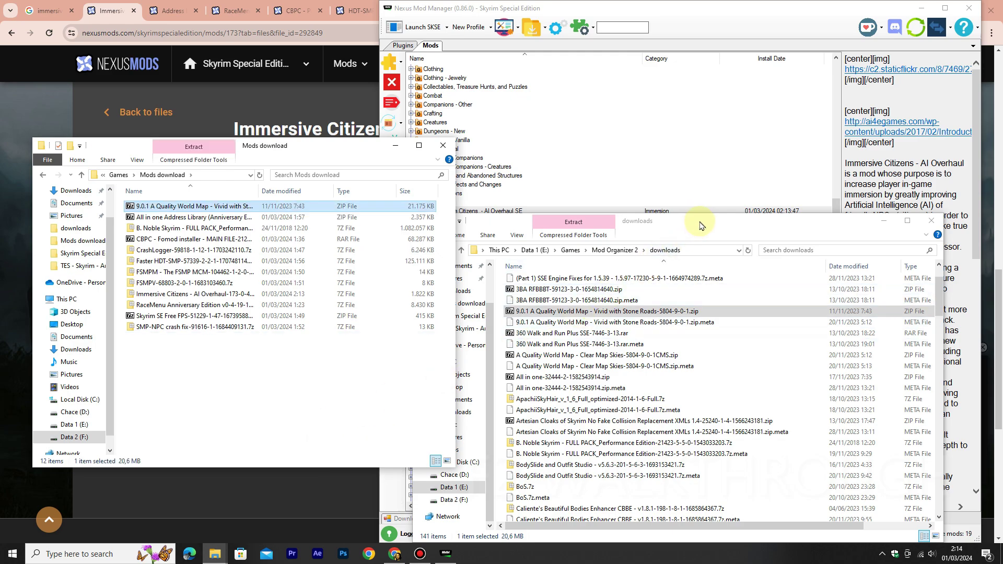
# Add the A Quality World Map - Vivid with Stone Roads archive from the Mods download folder to Nexus Mod Manager as a mod file
pyautogui.click(400, 68)
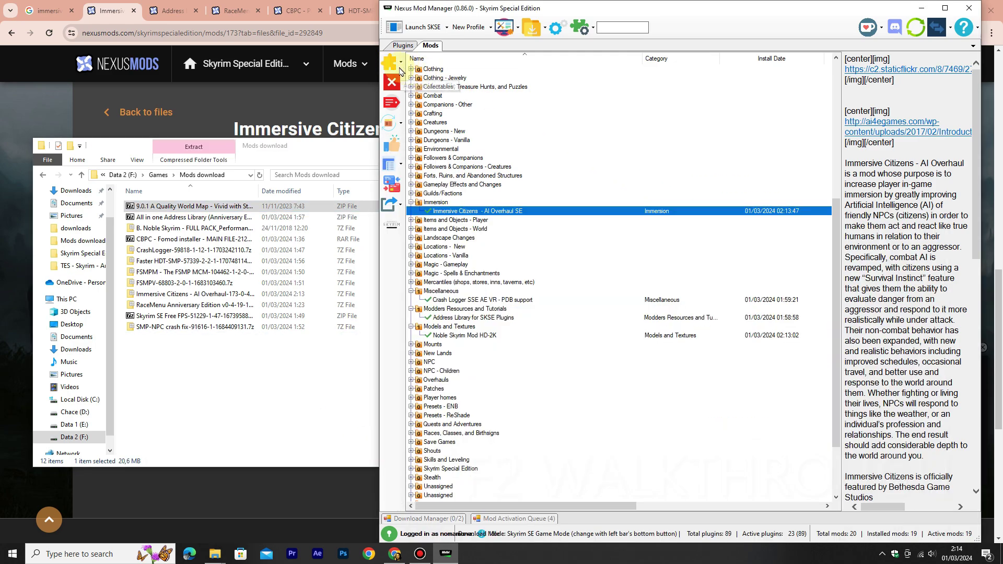
pyautogui.click(400, 63)
pyautogui.click(438, 62)
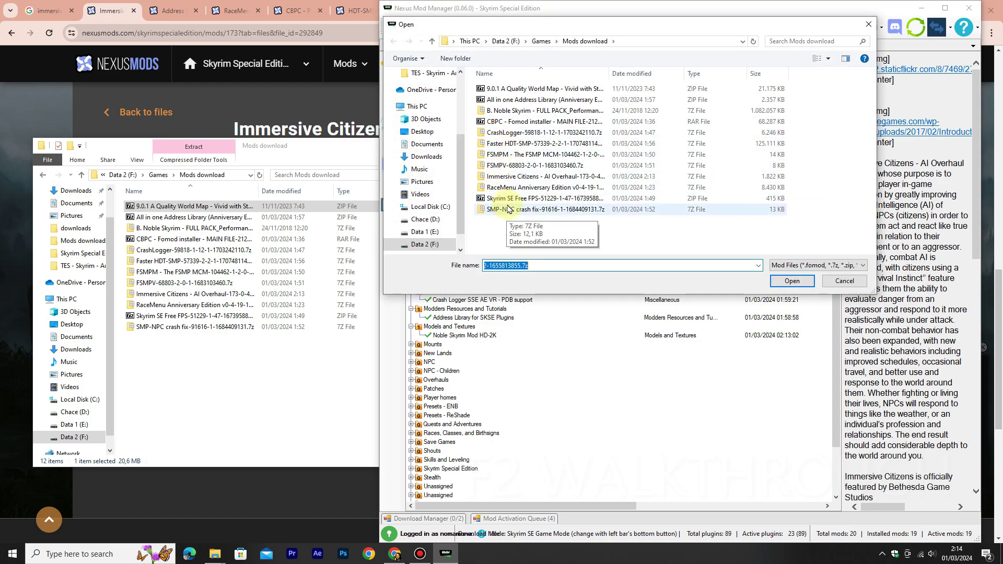
pyautogui.click(494, 90)
pyautogui.click(789, 281)
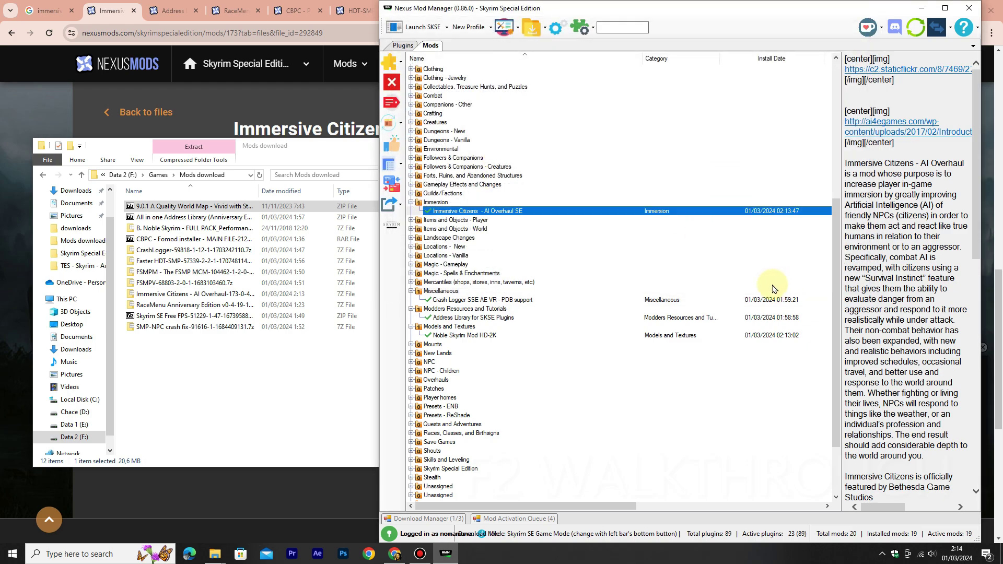
# Look through the archives in the Mod Organizer 2 downloads folder for further mods to install
pyautogui.click(216, 554)
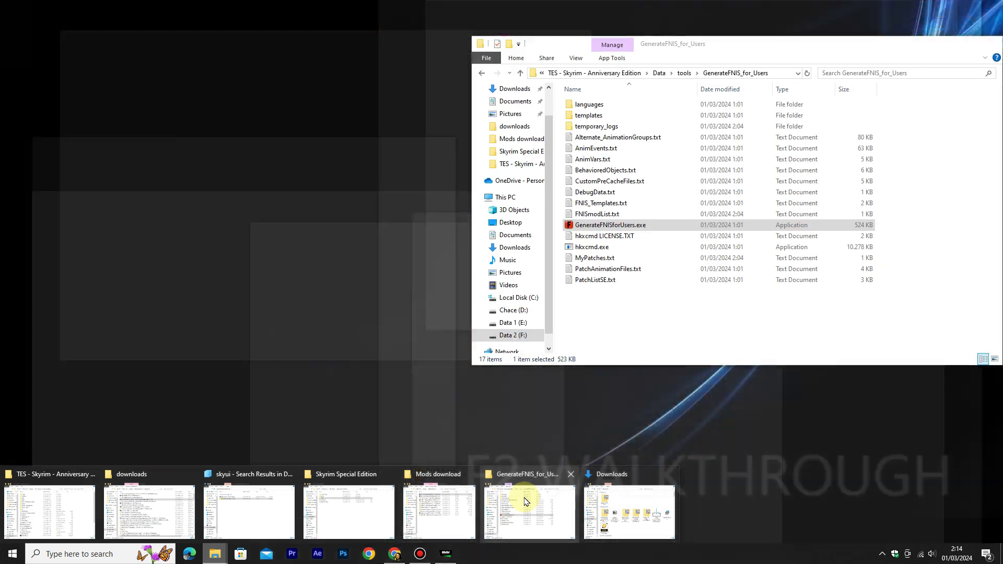
pyautogui.moveTo(262, 513)
pyautogui.click(167, 512)
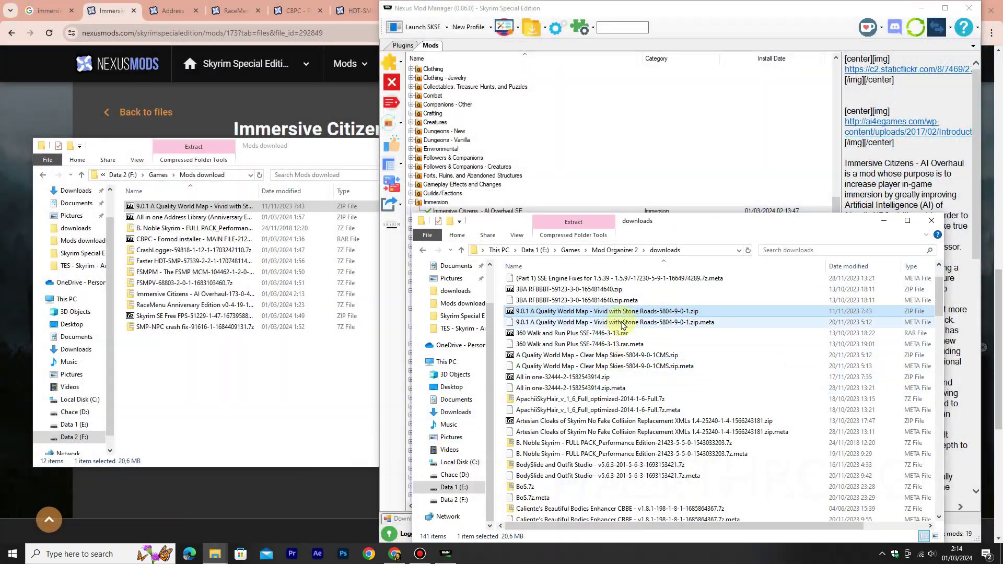
pyautogui.scroll(2, 618, 282)
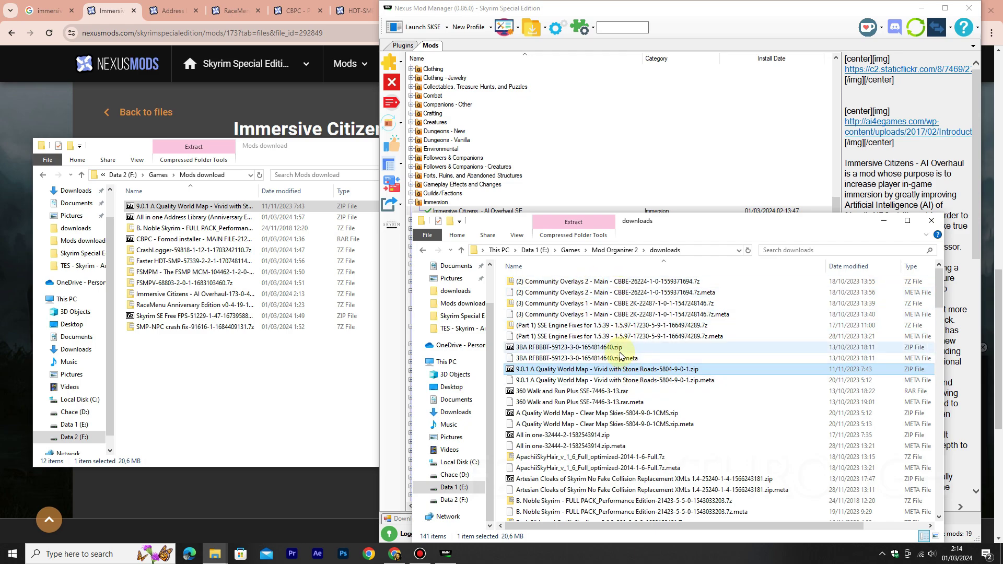
pyautogui.scroll(-2, 627, 414)
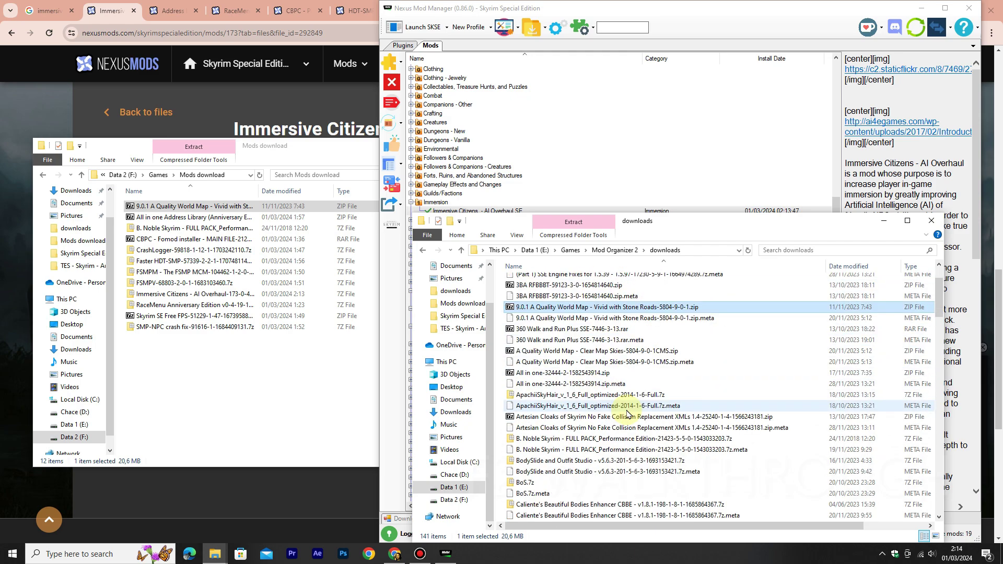
pyautogui.click(625, 395)
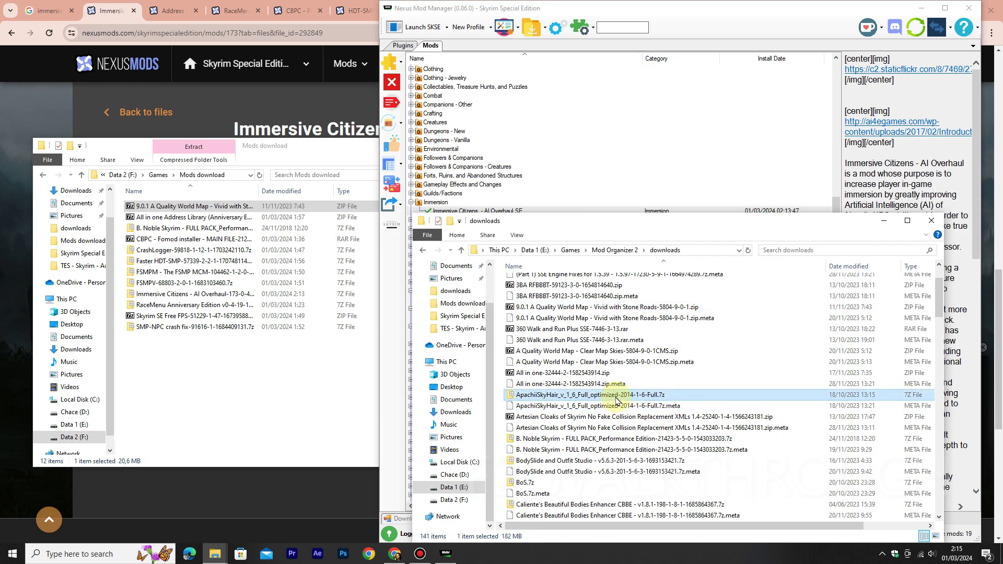
pyautogui.scroll(-3, 617, 428)
pyautogui.scroll(-1, 616, 445)
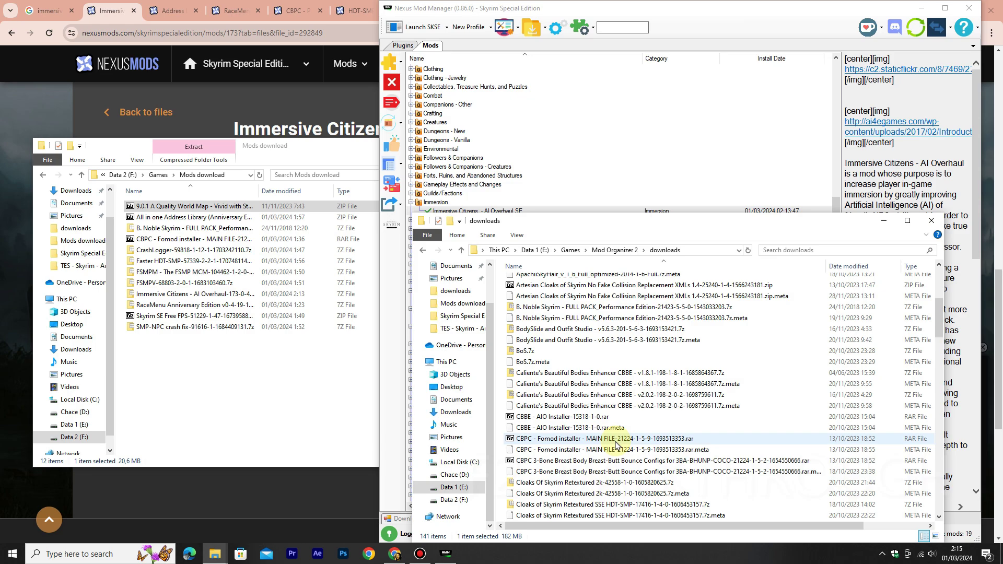
pyautogui.scroll(-4, 615, 441)
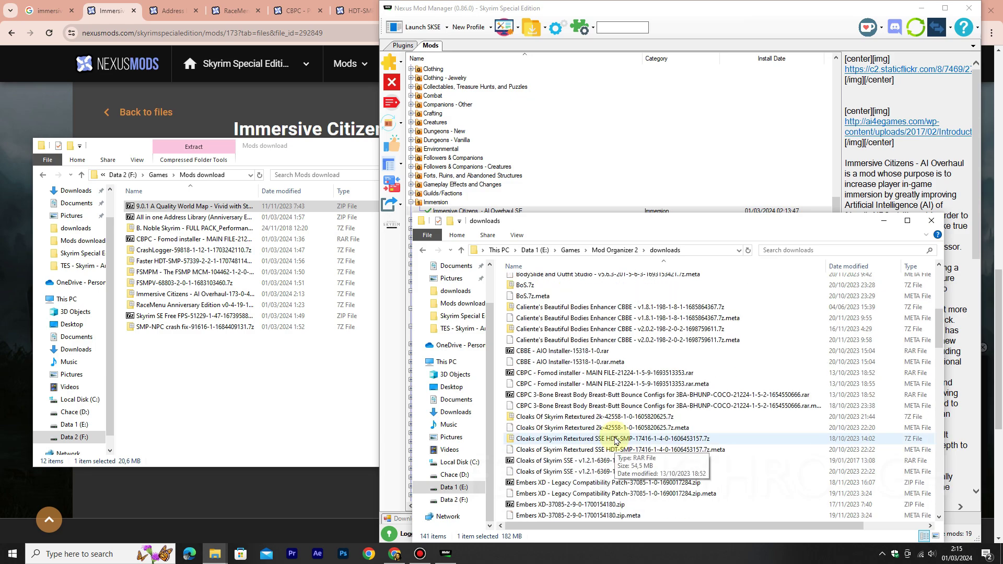
pyautogui.scroll(-1, 616, 442)
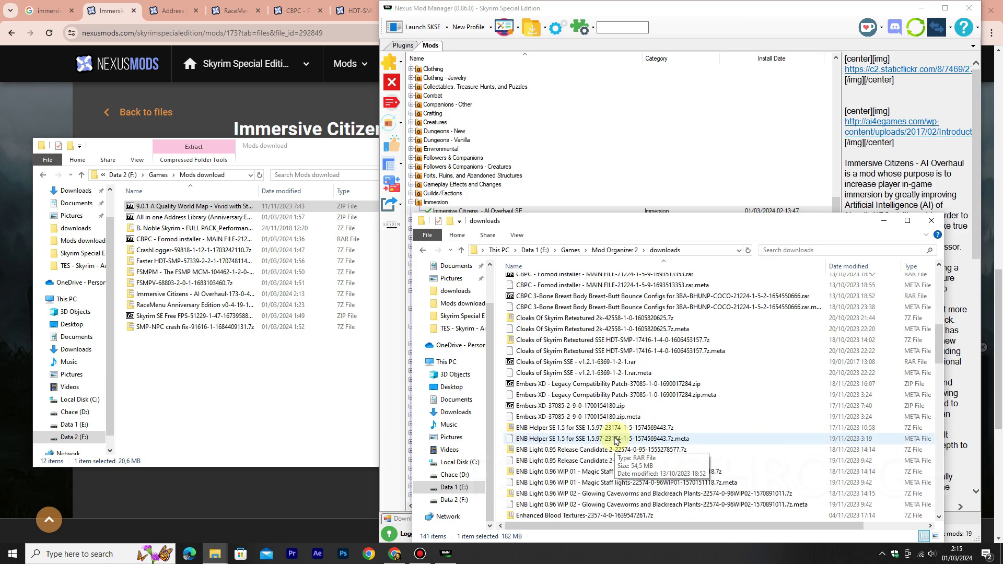
pyautogui.scroll(-1, 610, 422)
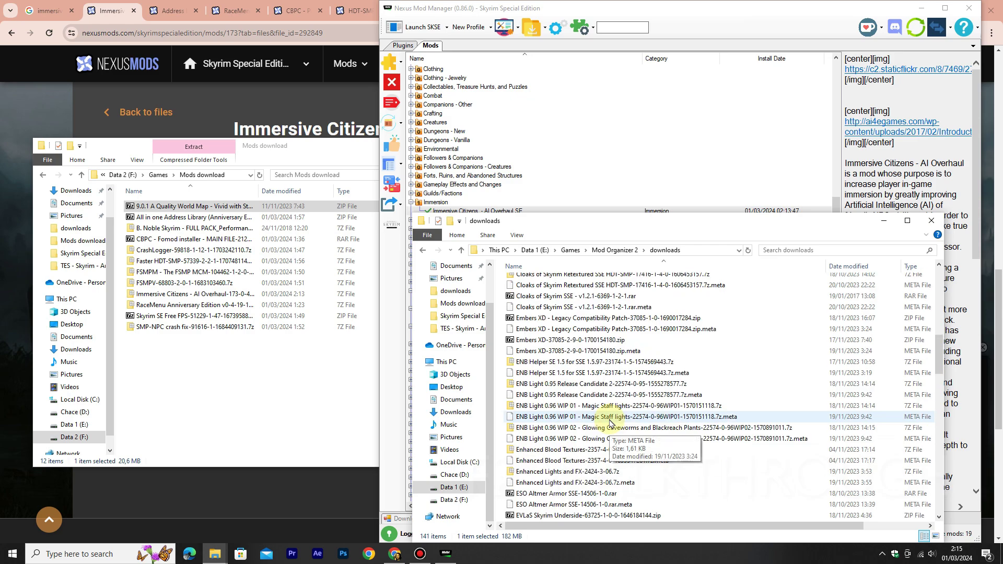
pyautogui.scroll(-4, 610, 422)
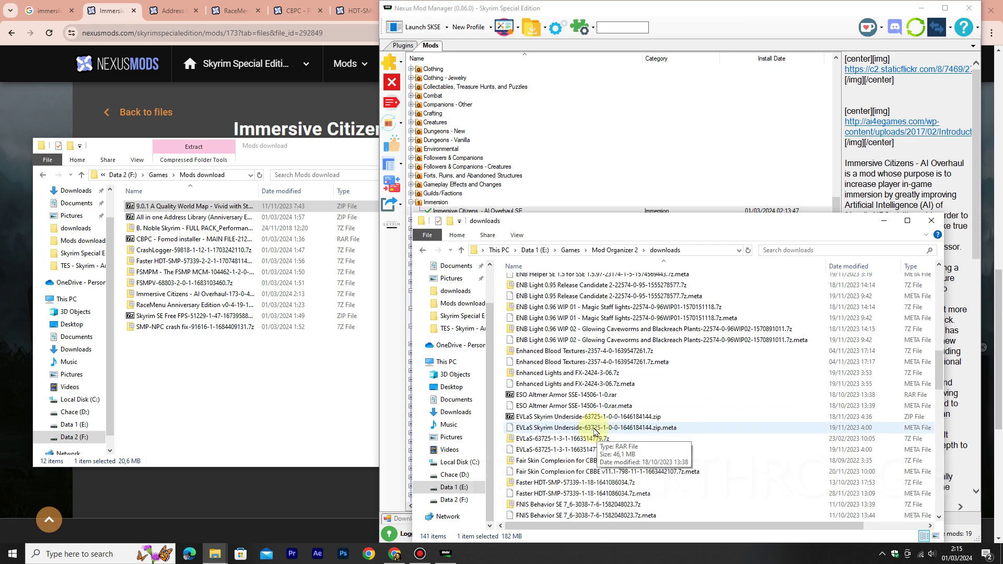
pyautogui.scroll(-1, 594, 431)
pyautogui.click(590, 385)
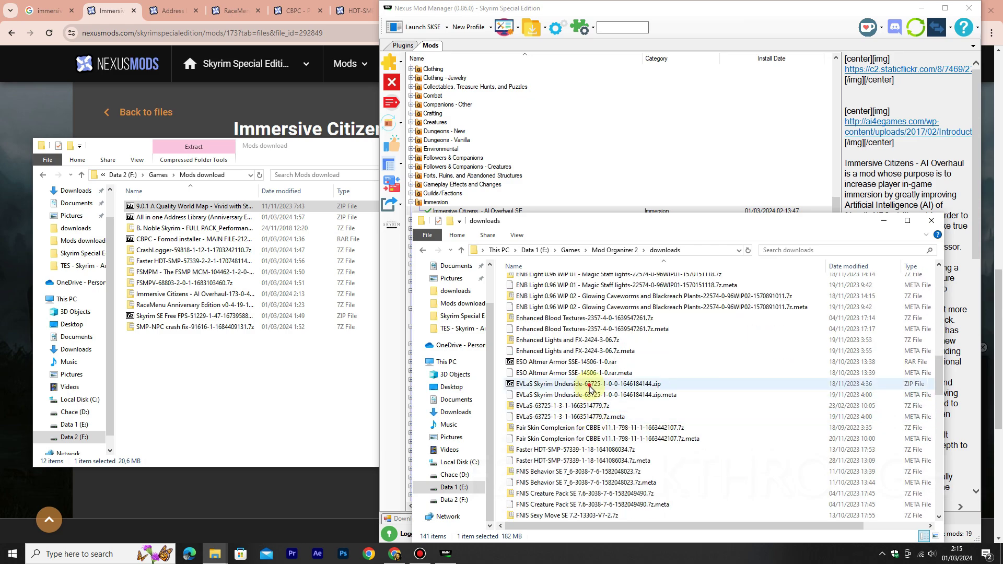
pyautogui.scroll(-1, 601, 410)
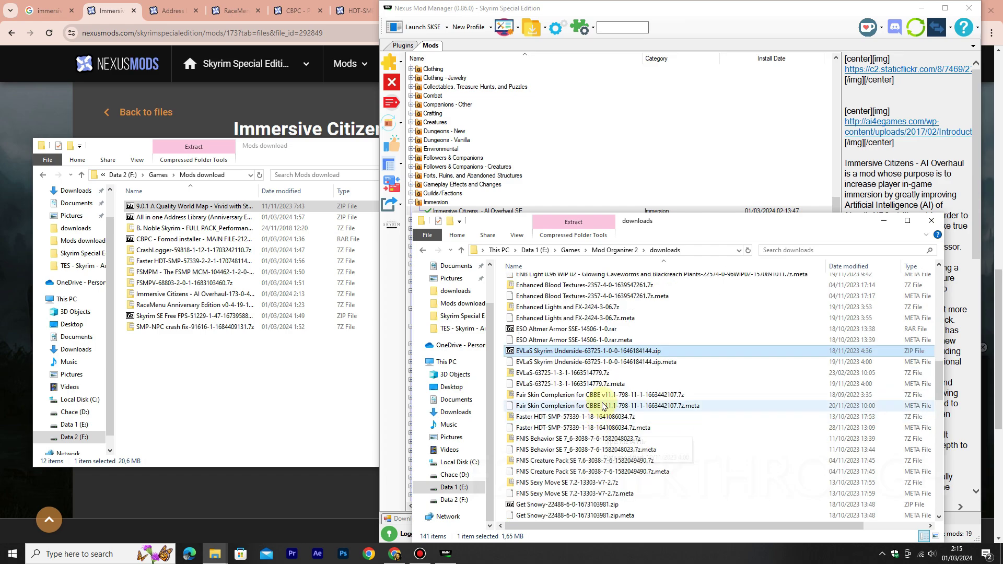
pyautogui.scroll(-3, 601, 450)
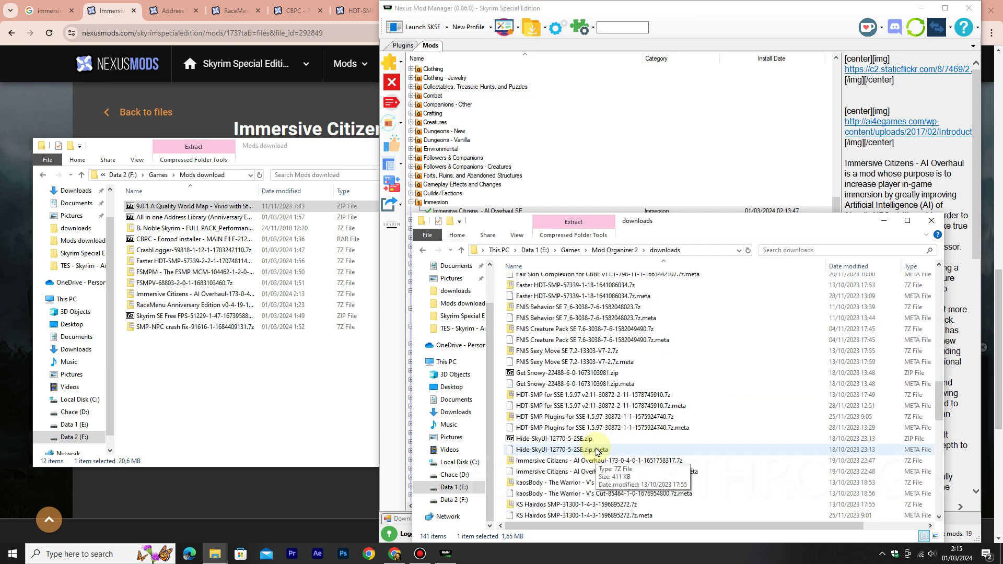
pyautogui.scroll(-3, 591, 446)
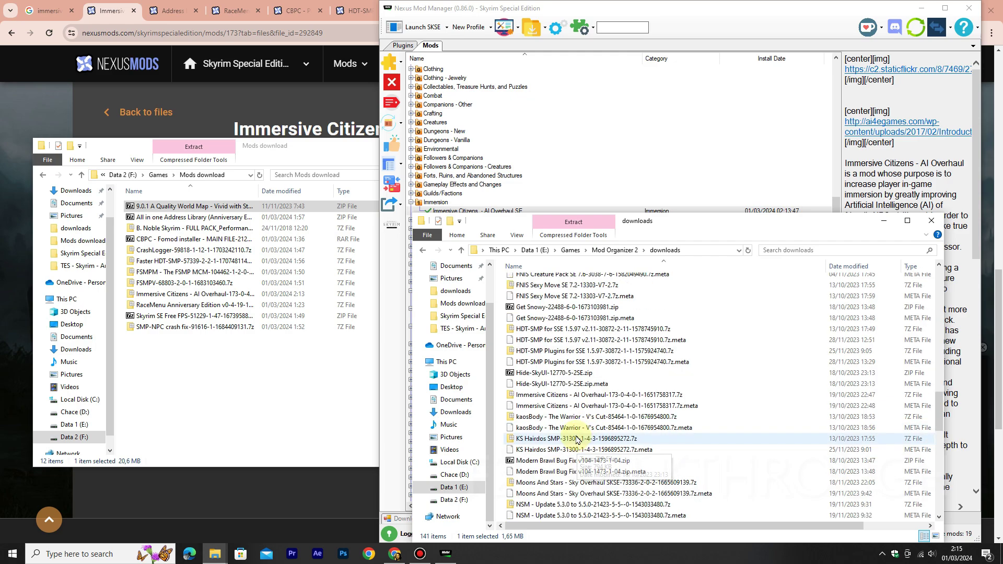
pyautogui.scroll(-2, 578, 441)
pyautogui.scroll(-1, 577, 441)
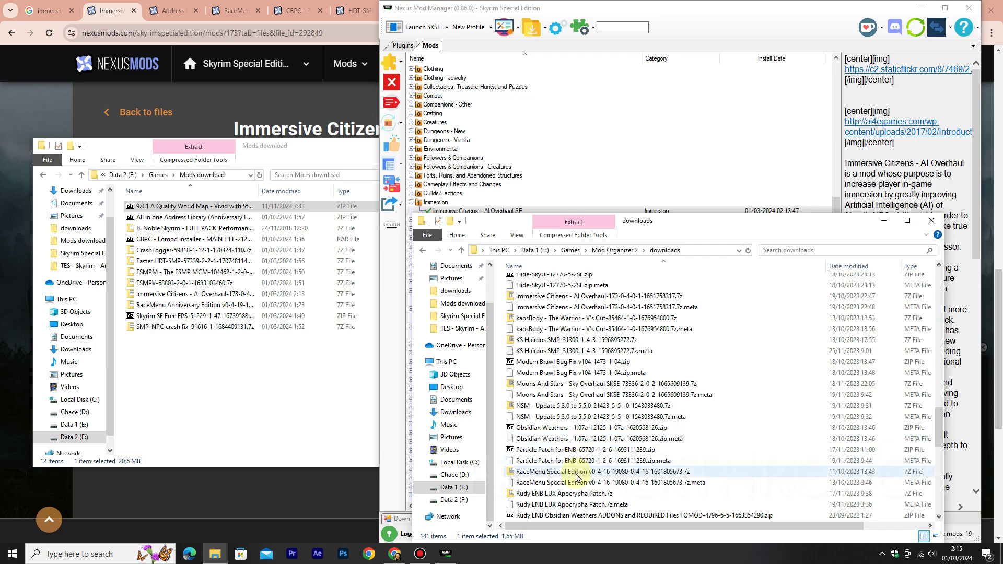
pyautogui.scroll(-4, 573, 507)
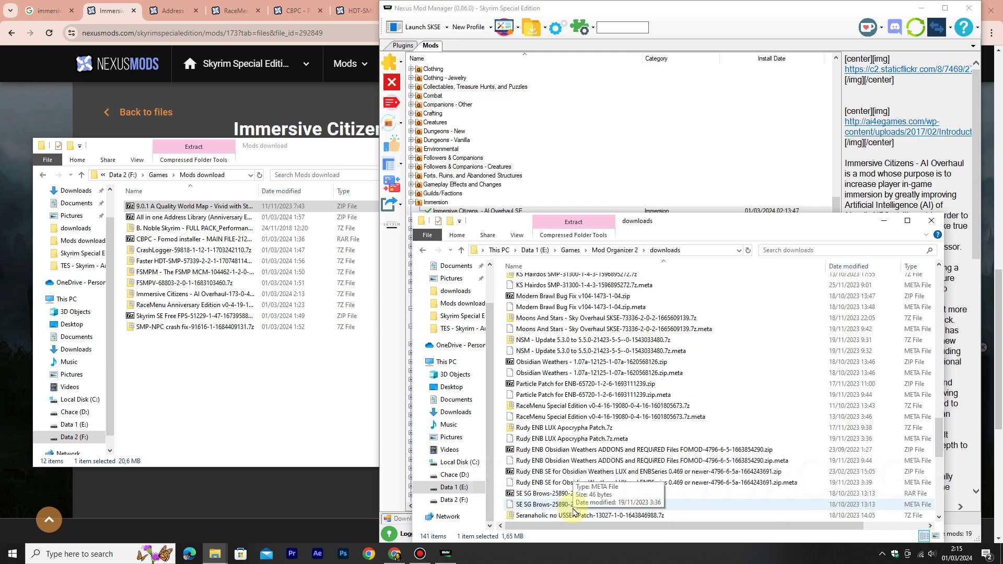
pyautogui.scroll(-3, 573, 509)
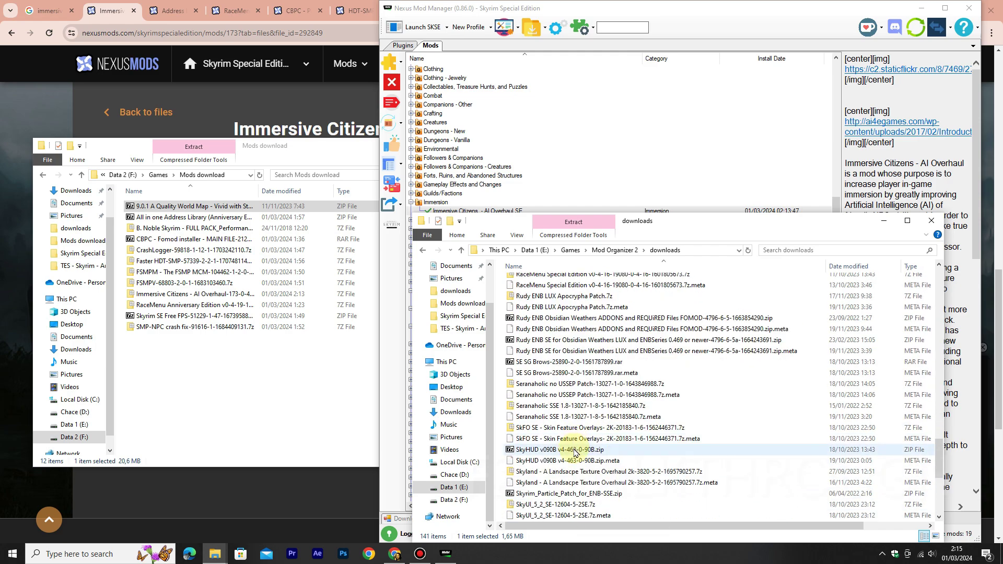
pyautogui.scroll(-3, 574, 455)
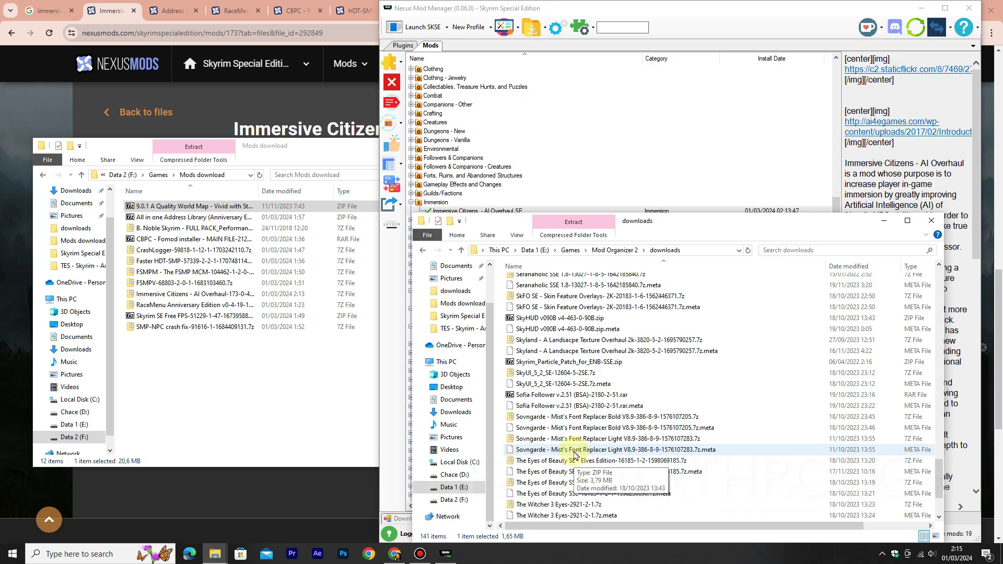
pyautogui.scroll(-1, 575, 455)
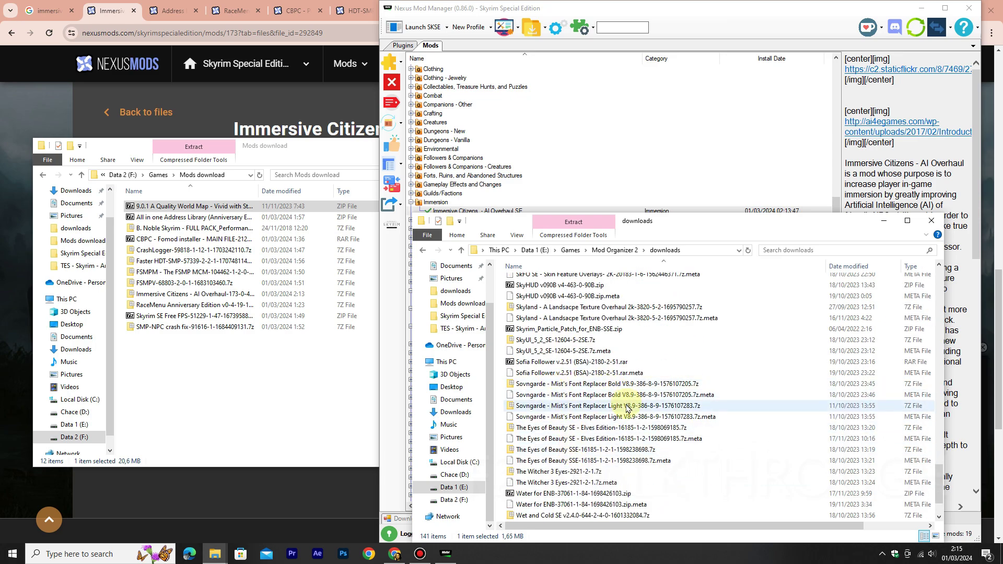
# Copy the "Sovngarde - Mist's Font Replacer Light V8.9" archive from the Mod Organizer 2 downloads folder into the Mods download folder
pyautogui.click(646, 408)
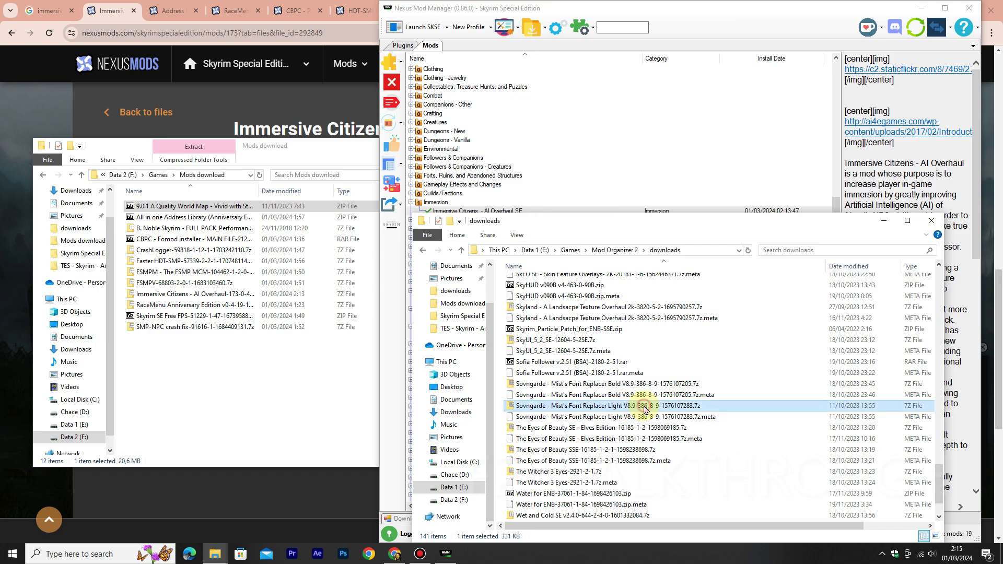
pyautogui.rightClick(534, 408)
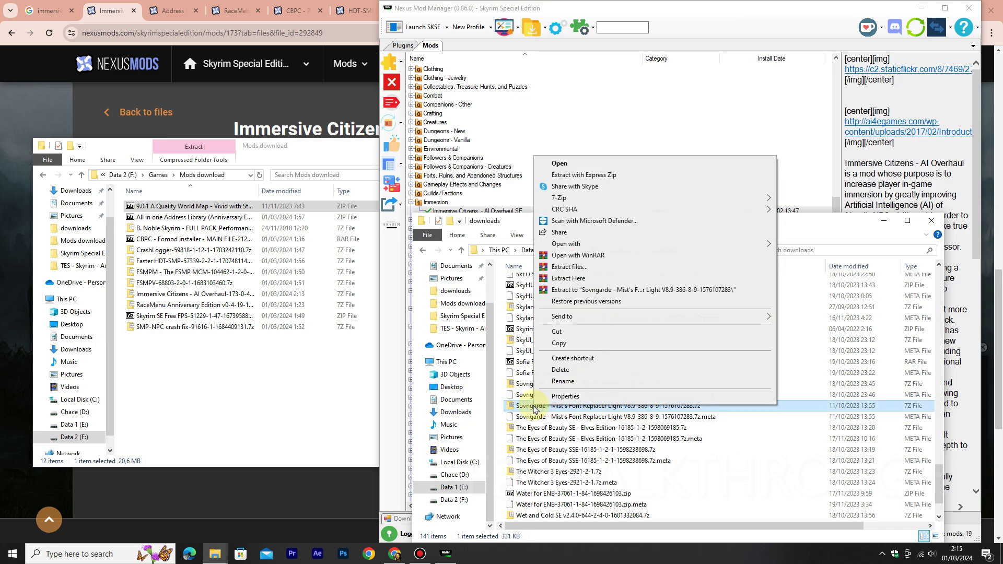
pyautogui.click(519, 409)
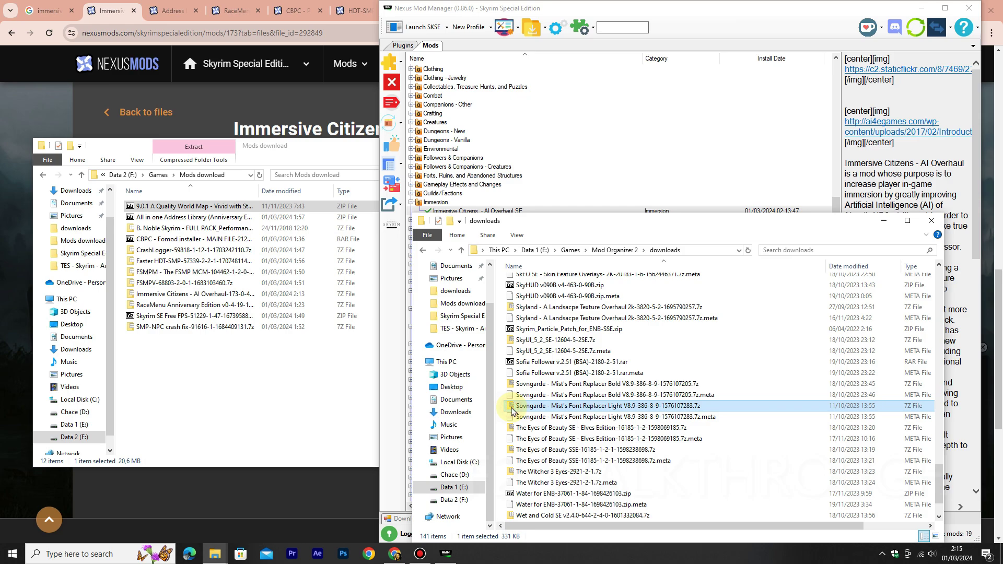
pyautogui.moveTo(512, 411); pyautogui.dragTo(291, 395)
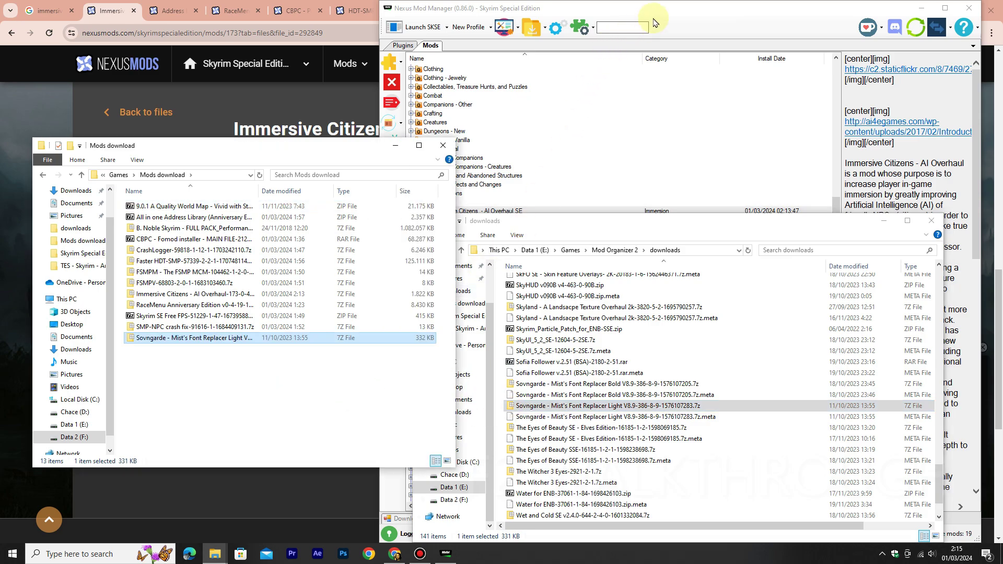
# Add the "Sovngarde - Mist's Font Replacer Light V8.9" archive from the Mods download folder to Nexus Mod Manager as a mod file
pyautogui.click(402, 70)
pyautogui.click(402, 68)
pyautogui.click(444, 63)
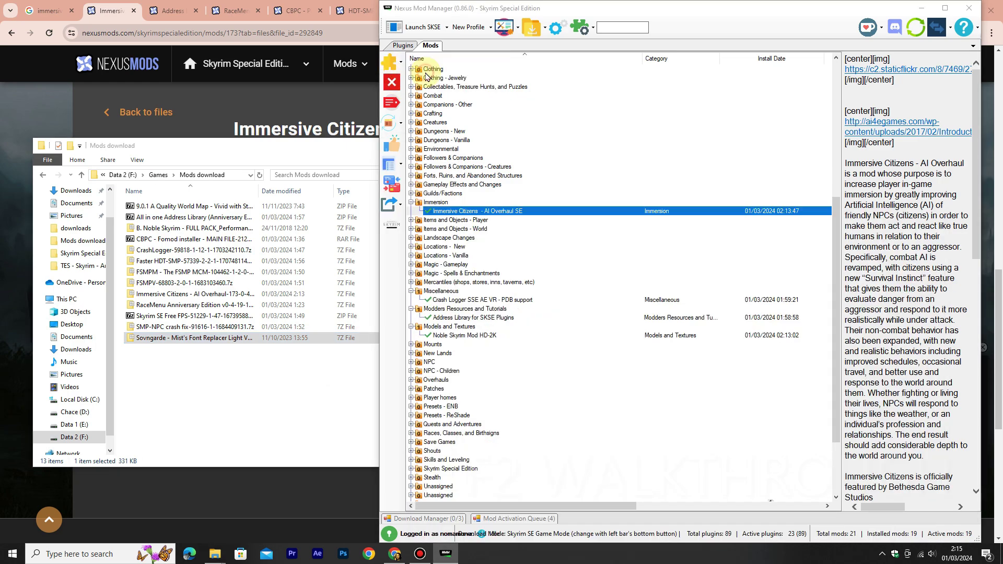
pyautogui.click(560, 220)
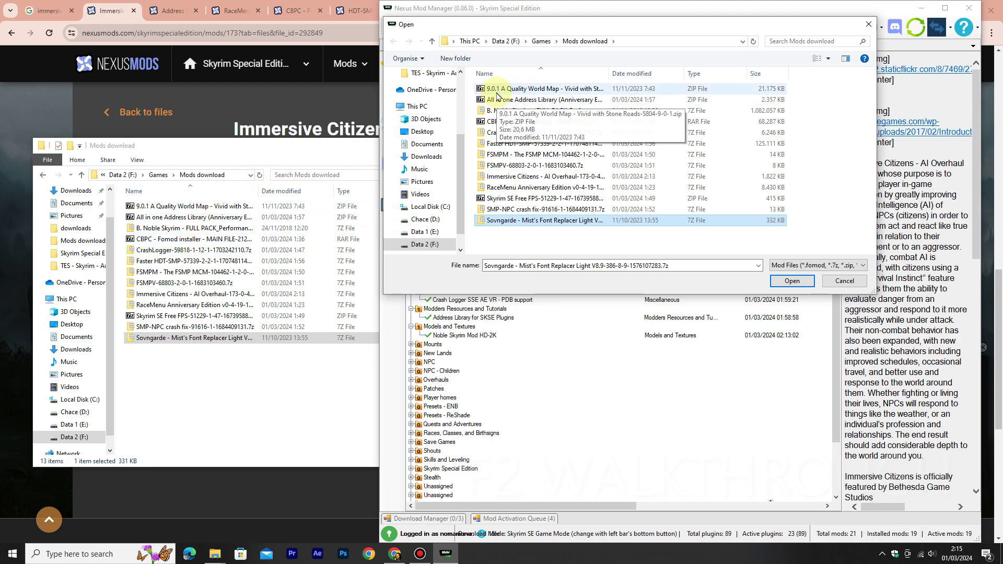
pyautogui.click(790, 280)
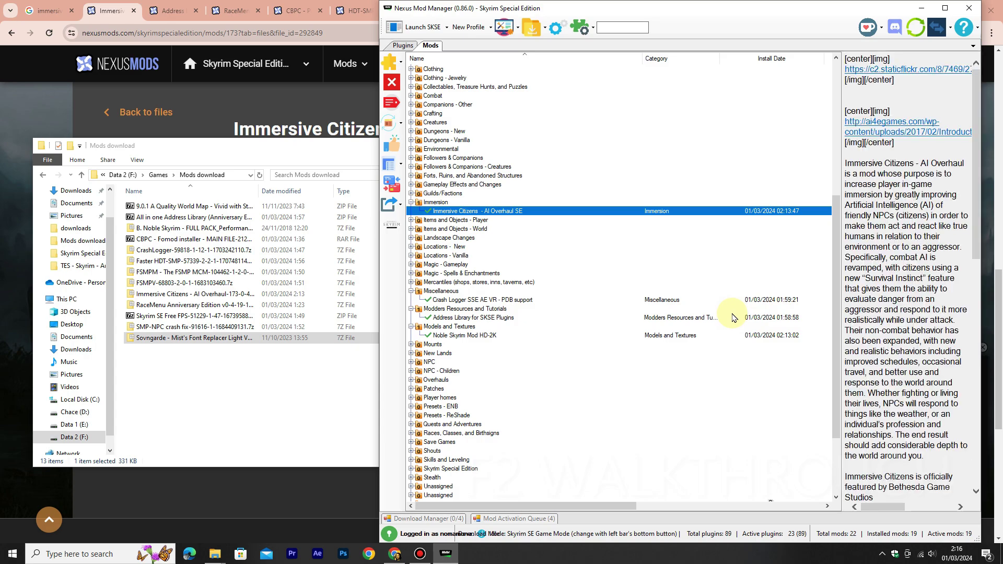
# Enable the Sovngarde - A Nordic Font and A Quality World Map mods in the User Interface category
pyautogui.scroll(-4, 734, 315)
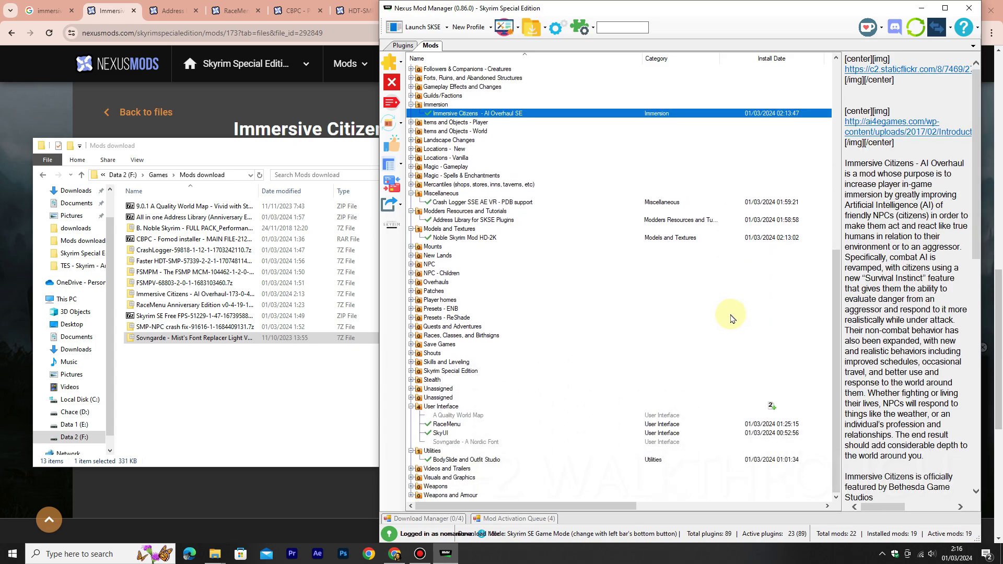
pyautogui.click(470, 441)
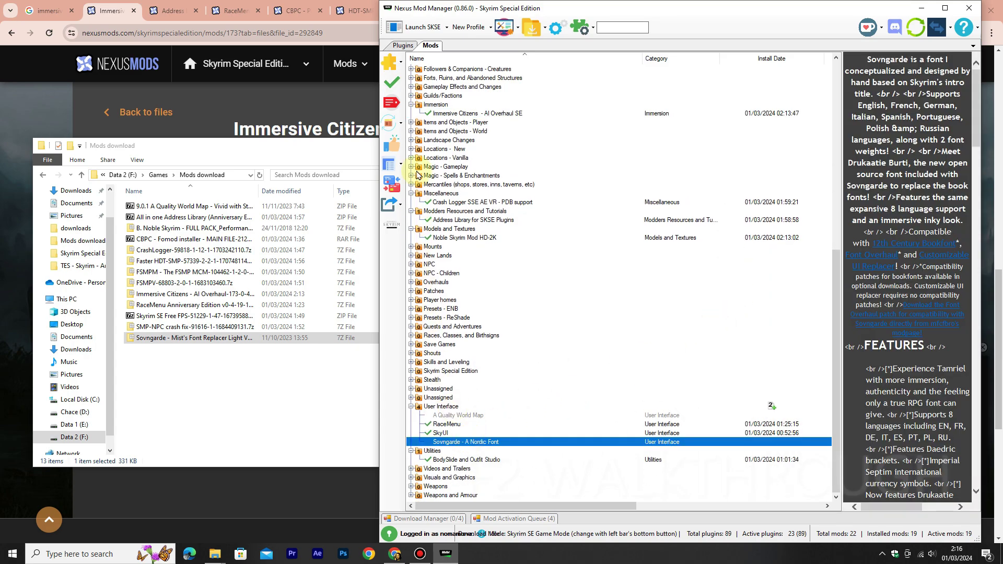
pyautogui.click(391, 82)
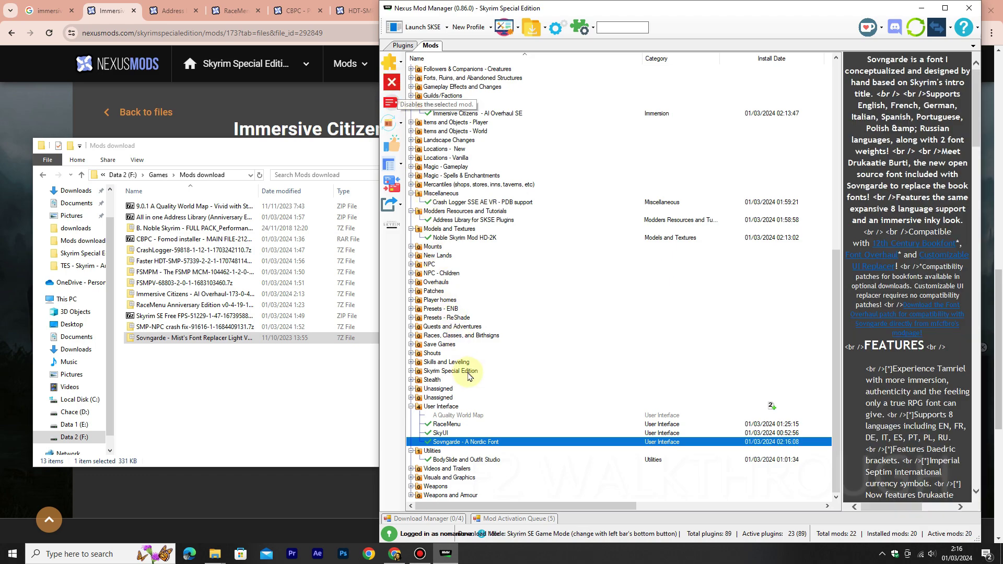
pyautogui.click(467, 418)
pyautogui.click(400, 91)
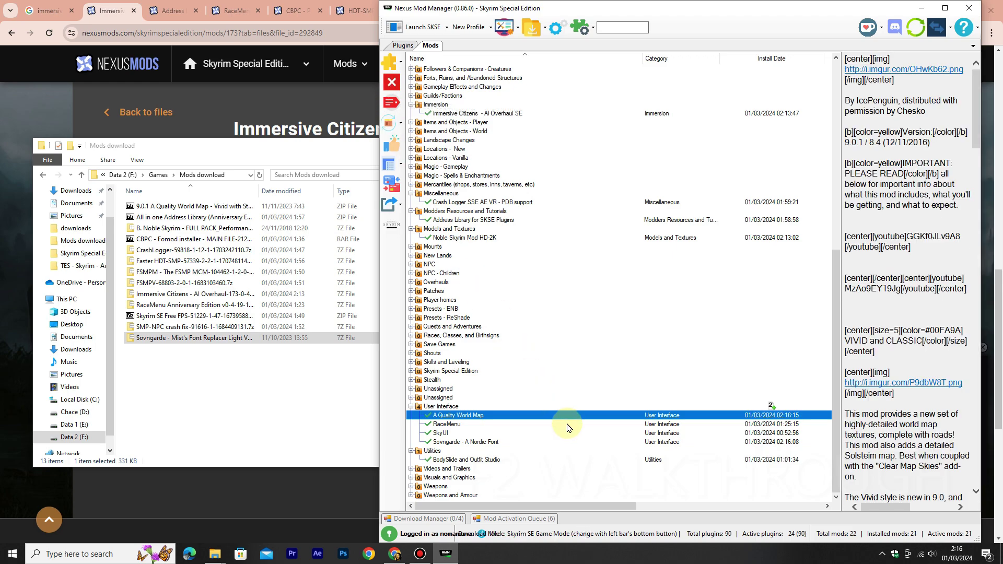
# Check the plugin load order down to the Immersive Citizens and world map plugins, and return to the mod list
pyautogui.click(403, 46)
pyautogui.moveTo(530, 239); pyautogui.dragTo(554, 515)
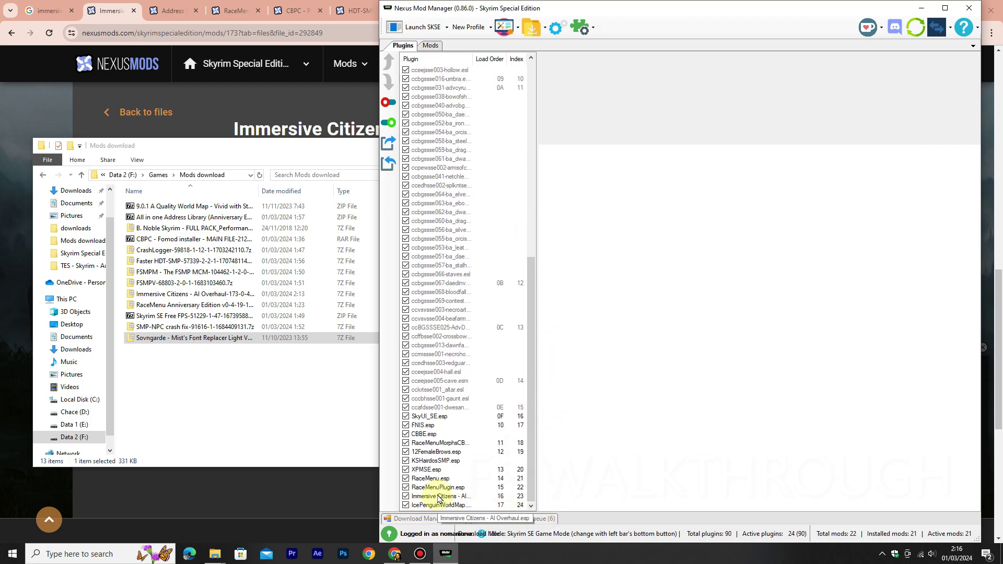
pyautogui.moveTo(531, 372); pyautogui.dragTo(530, 62)
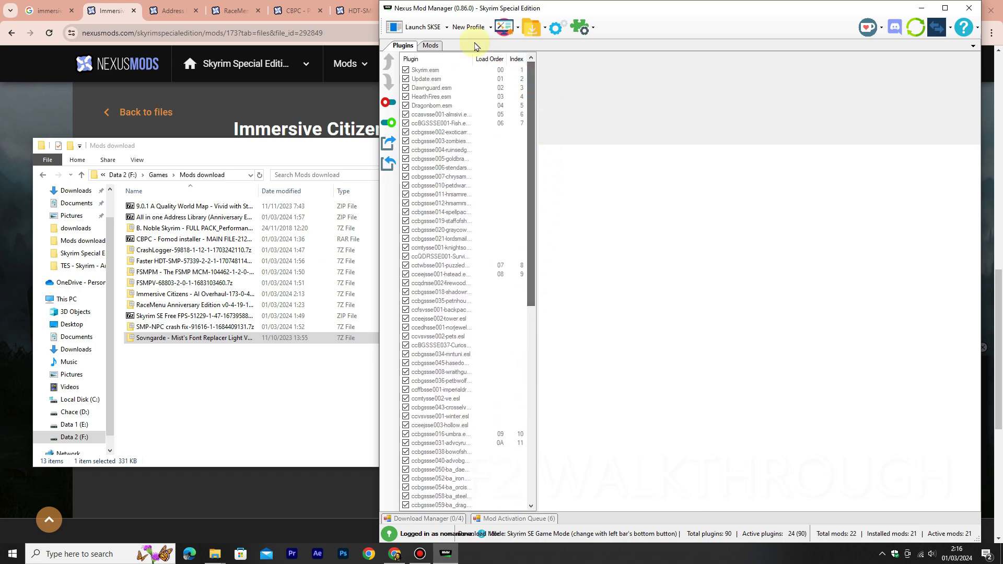
pyautogui.click(430, 45)
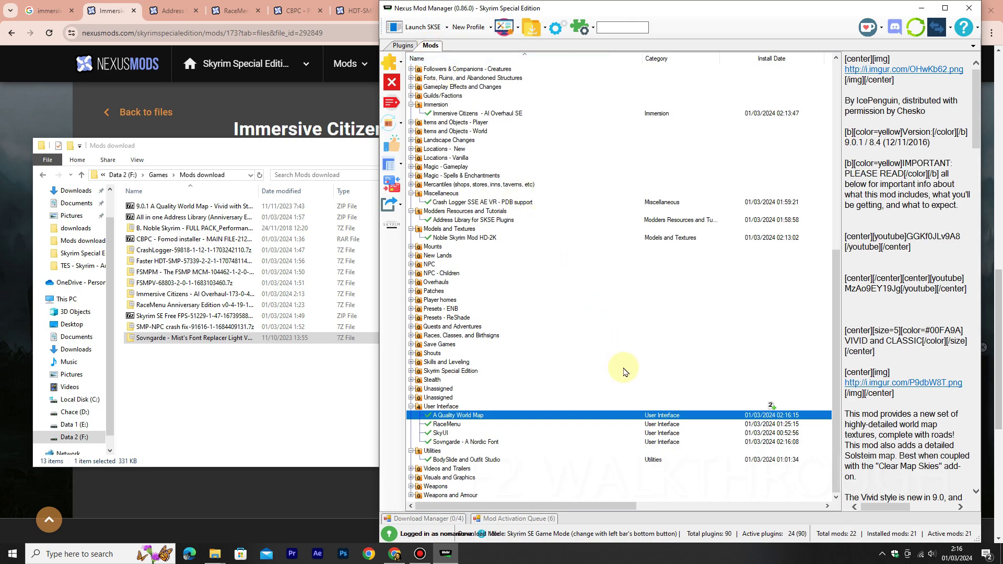
pyautogui.click(466, 460)
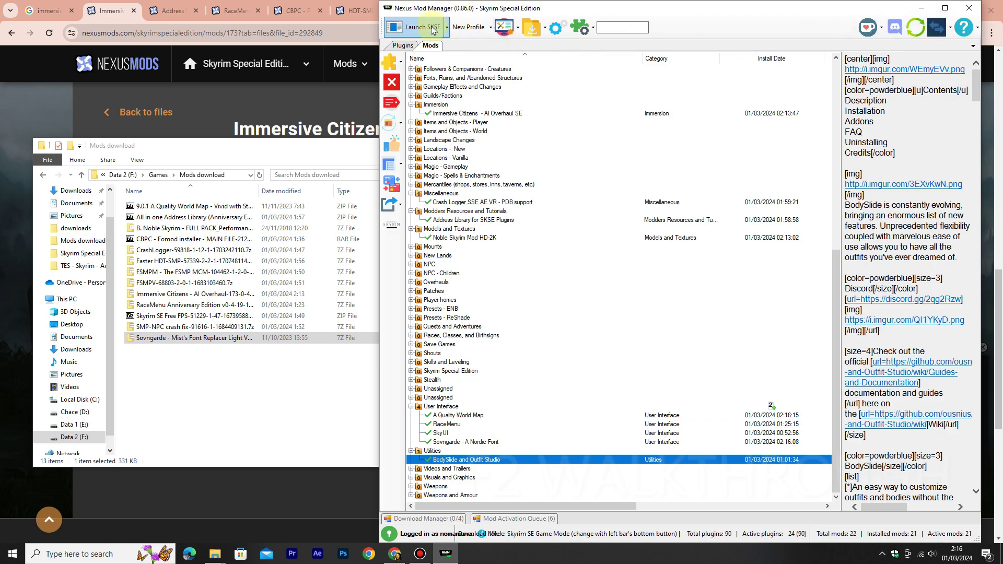
# Launch Skyrim Special Edition through SKSE and continue from the last saved game
pyautogui.click(414, 27)
pyautogui.click(594, 306)
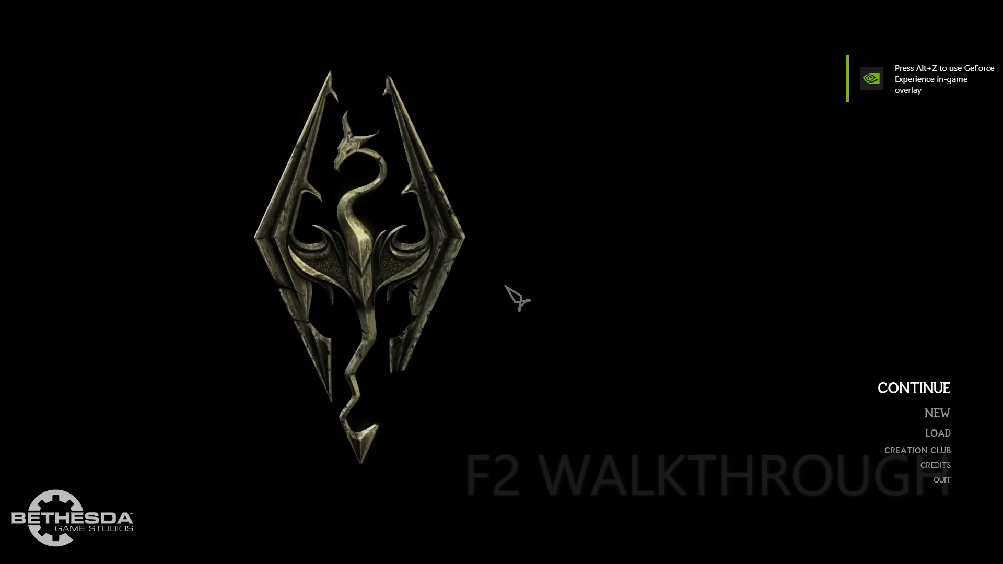
pyautogui.press('Return')
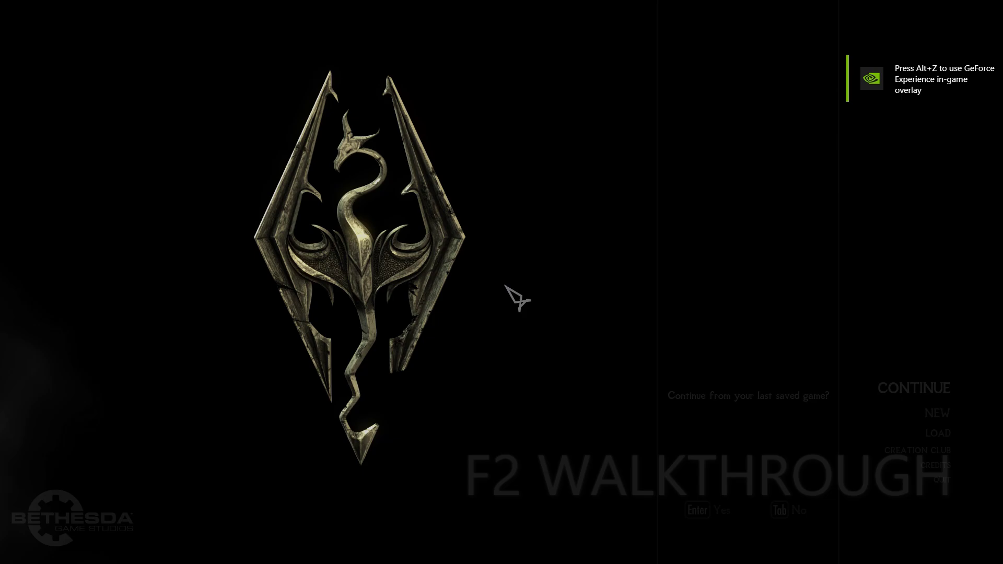
pyautogui.press('Return')
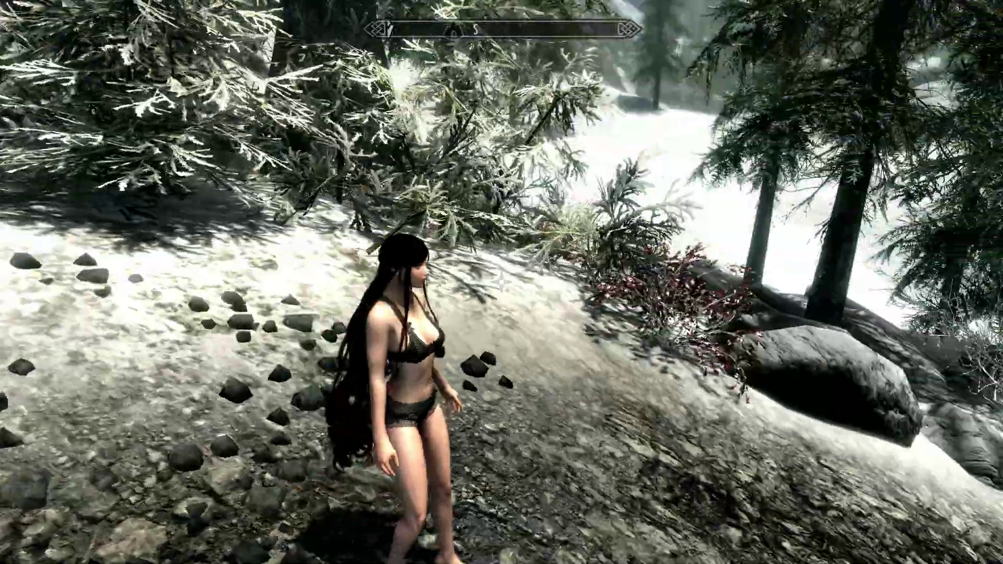
# Look around the character and the snowy surroundings in the loaded game to test the installed mods
pyautogui.press('w')
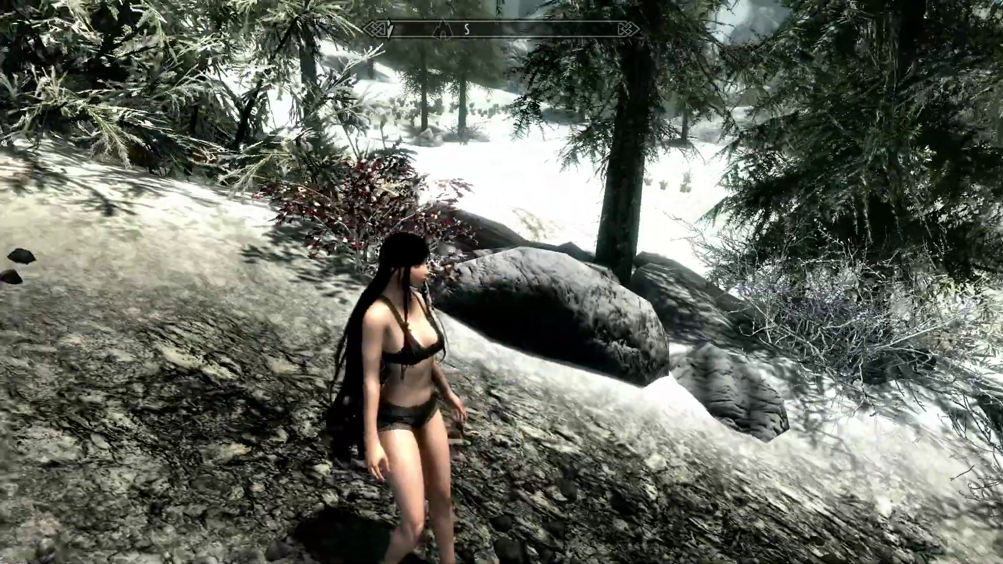
pyautogui.press('ctrl')
pyautogui.press('ctrl')
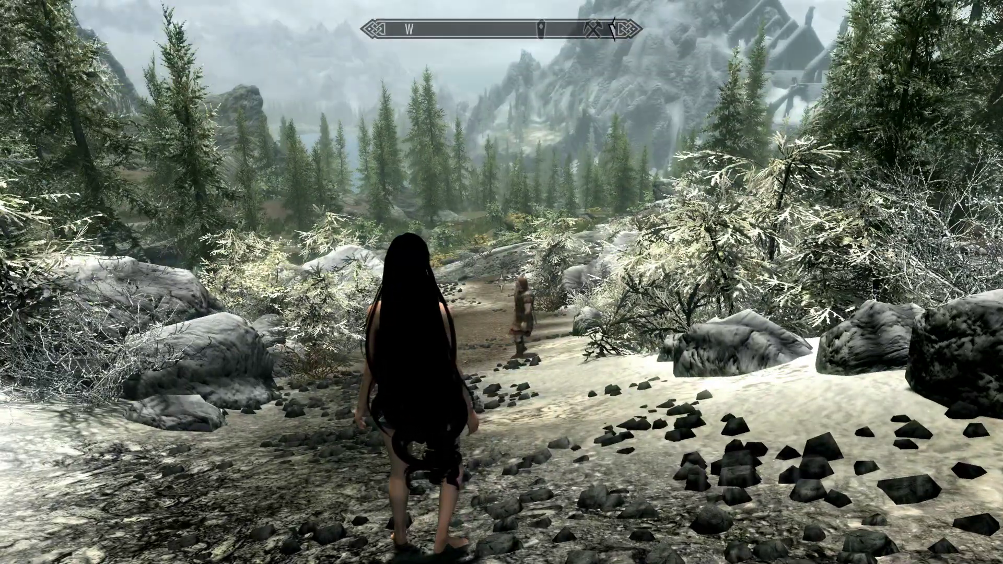
# Leave the current game for the main menu through the journal's system options, without loading another save
pyautogui.press('j')
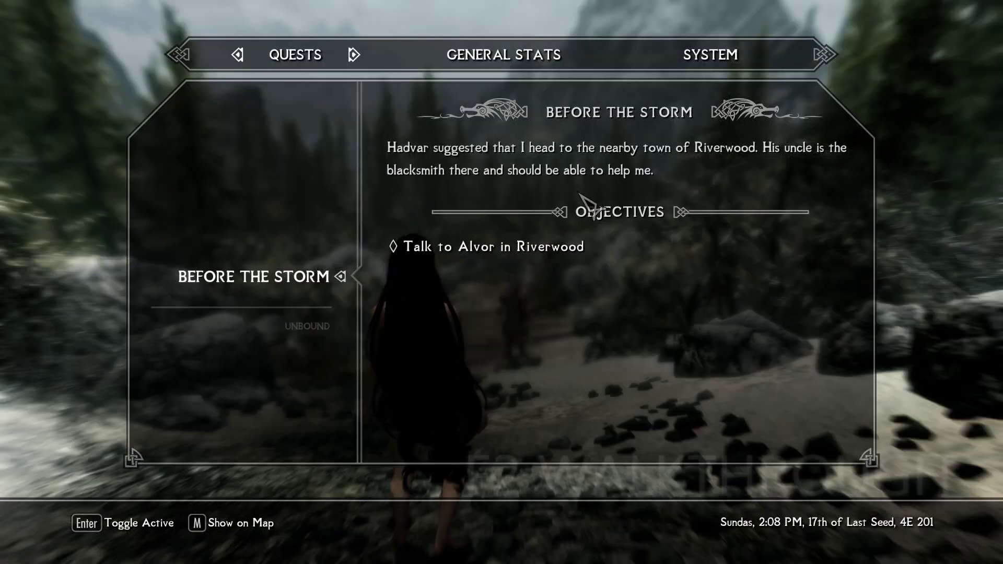
pyautogui.click(685, 62)
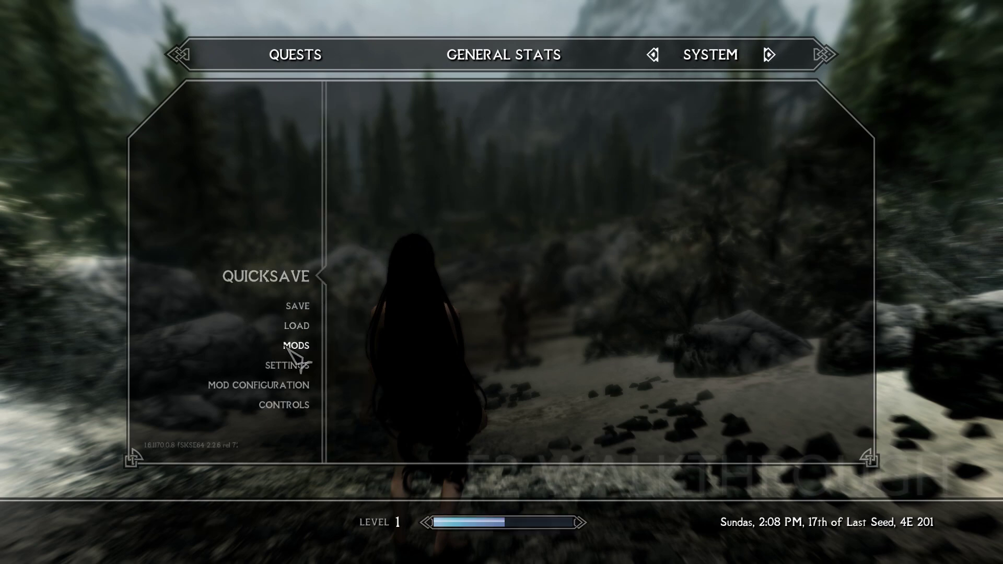
pyautogui.click(285, 325)
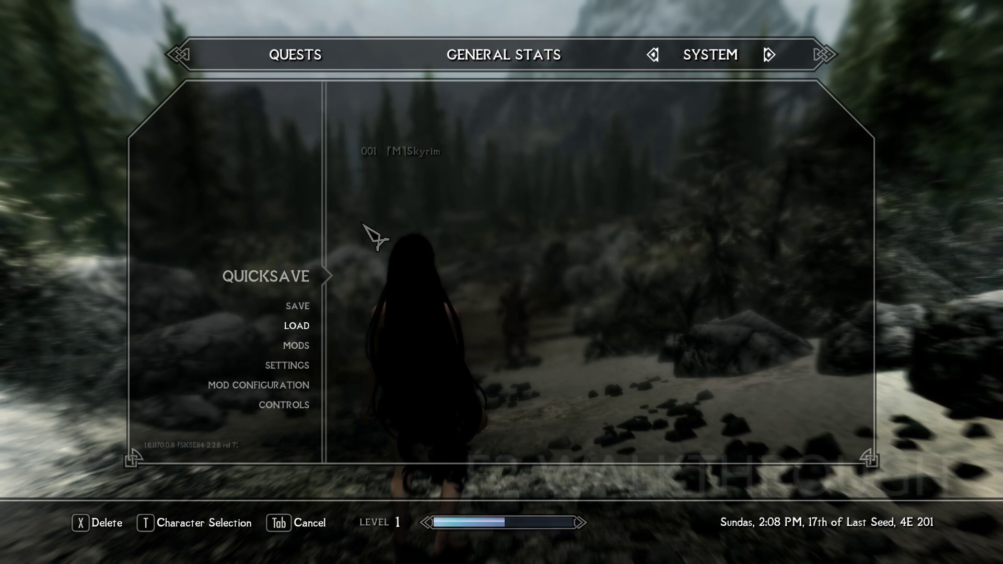
pyautogui.press('Tab')
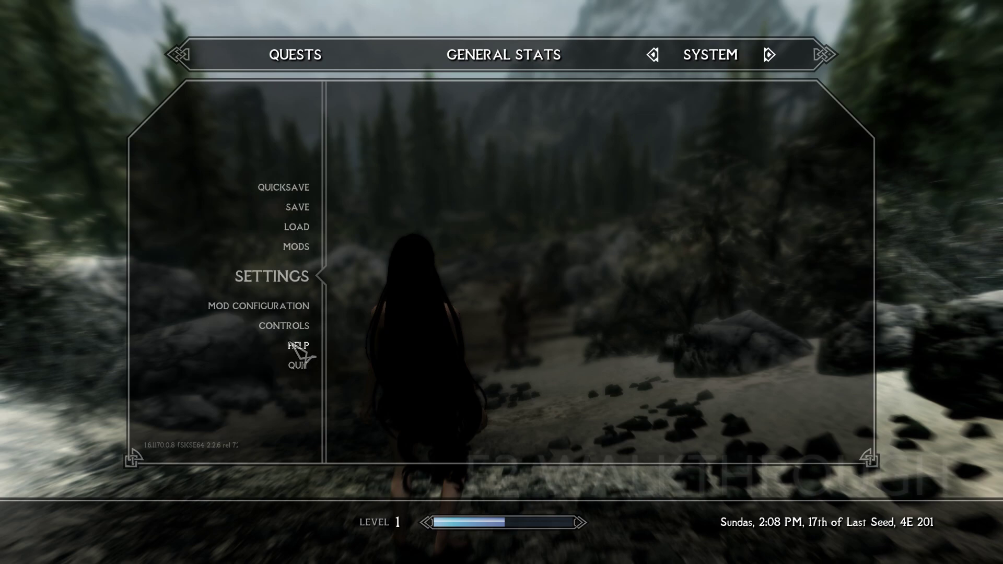
pyautogui.click(299, 366)
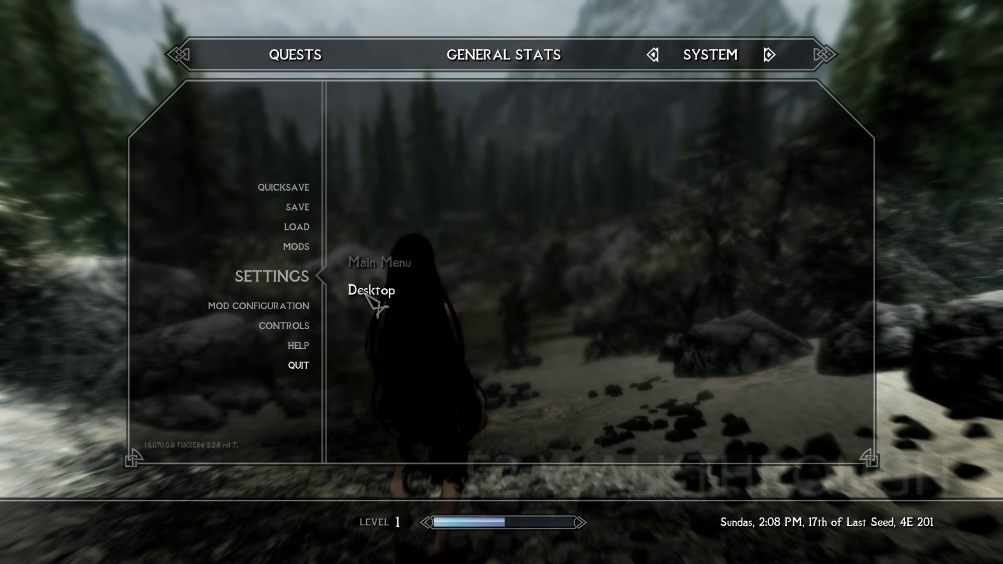
pyautogui.click(380, 271)
pyautogui.click(553, 432)
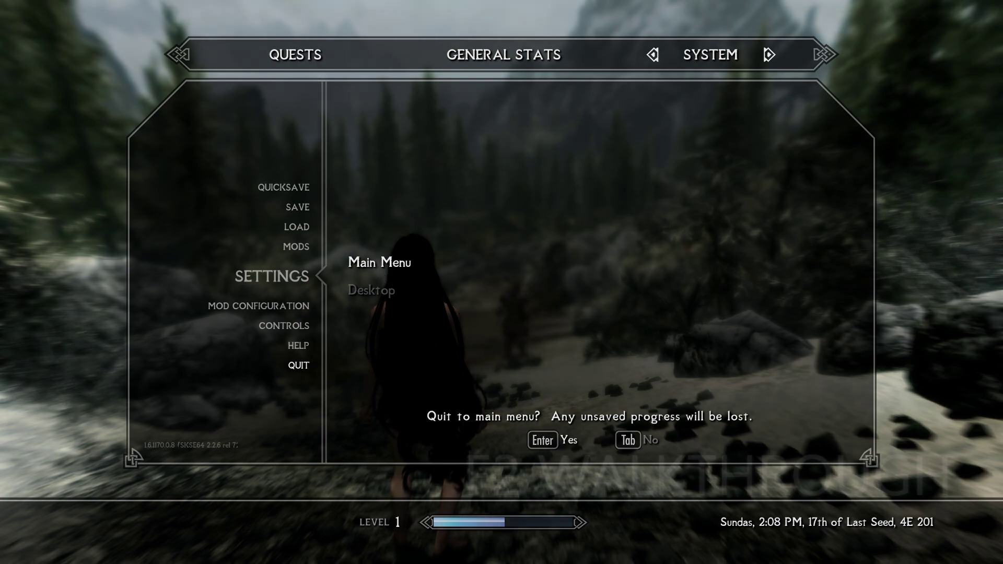